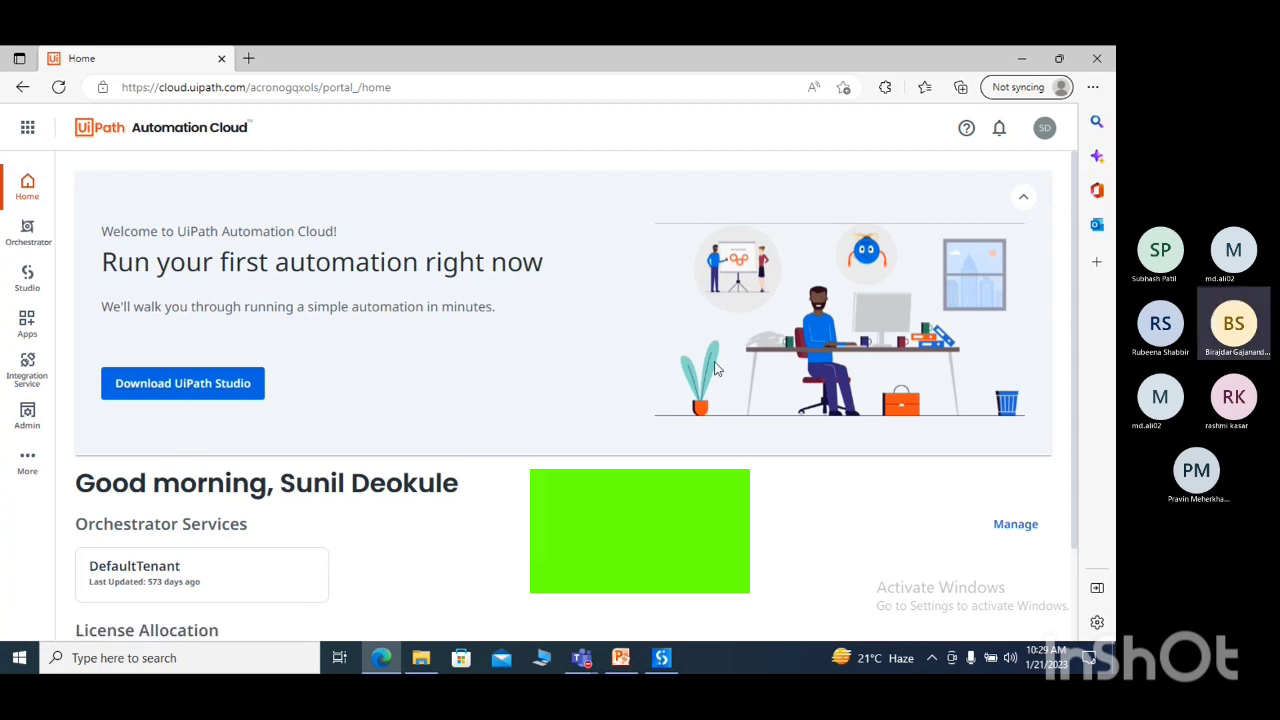
- Look through the organization's Admin area and licenses, then return to the Automation Cloud home
scroll(1072, 378, "down", 2)
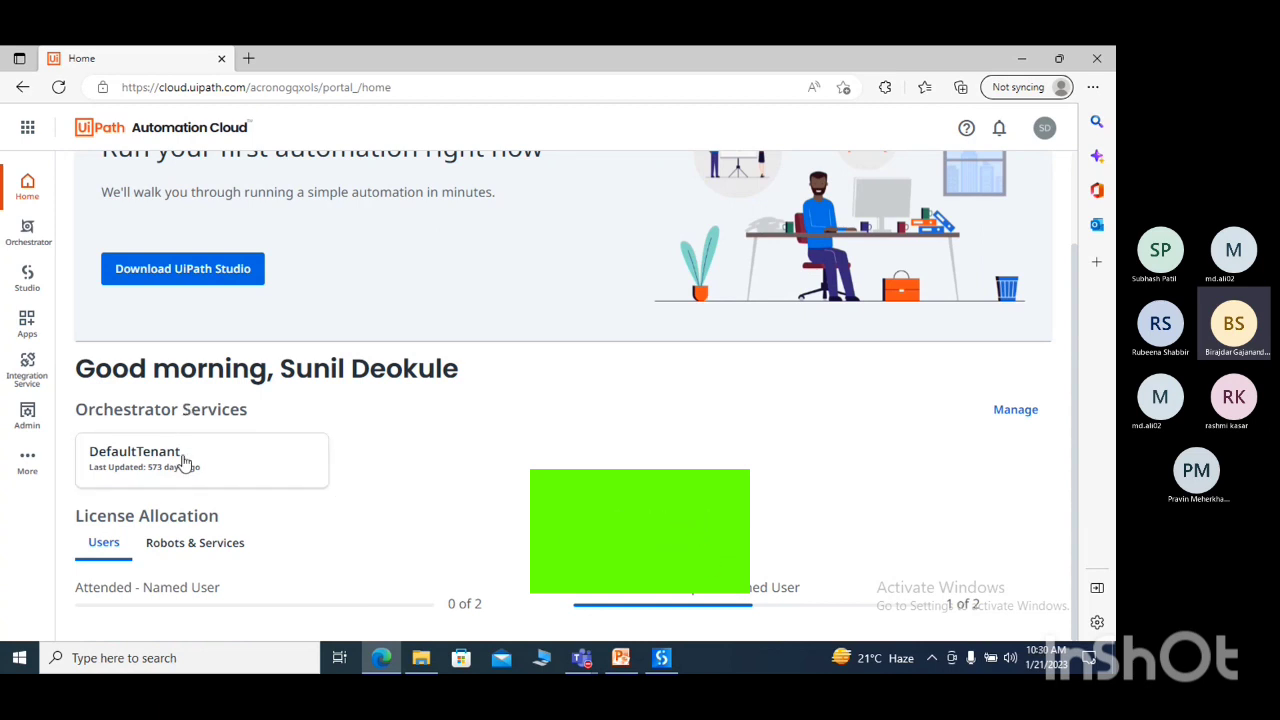
left_click(1027, 418)
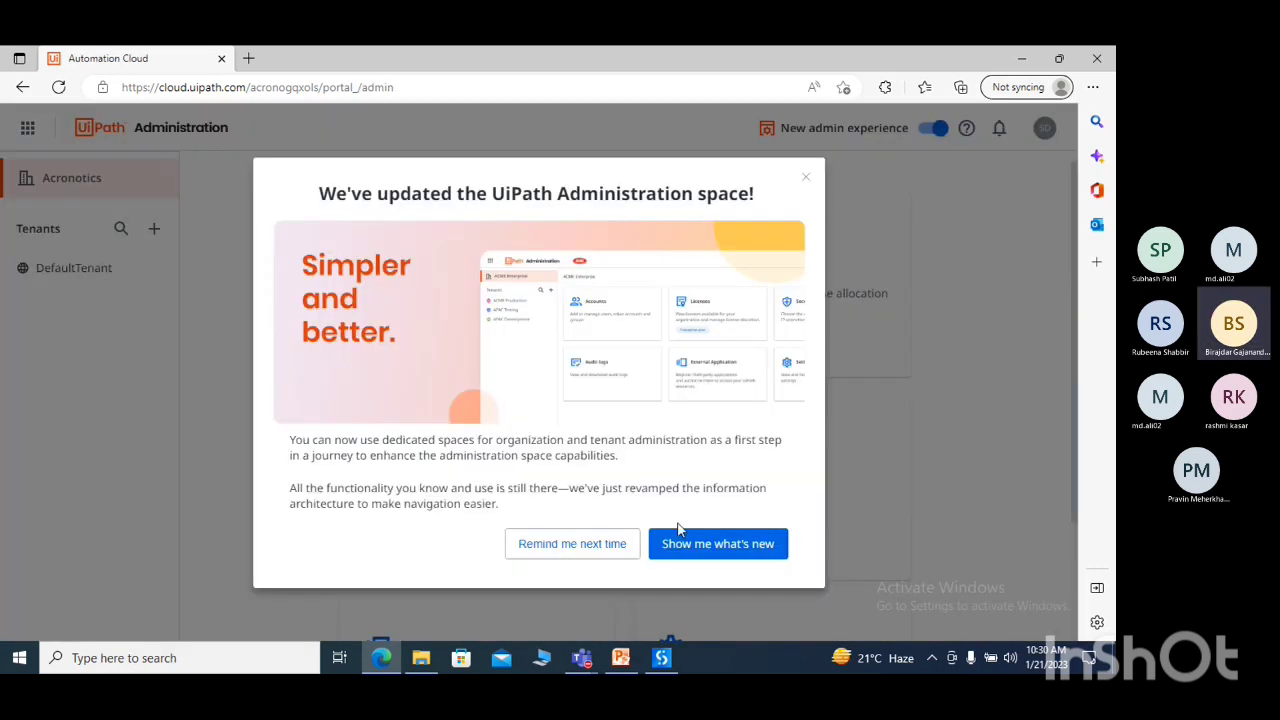
left_click(805, 177)
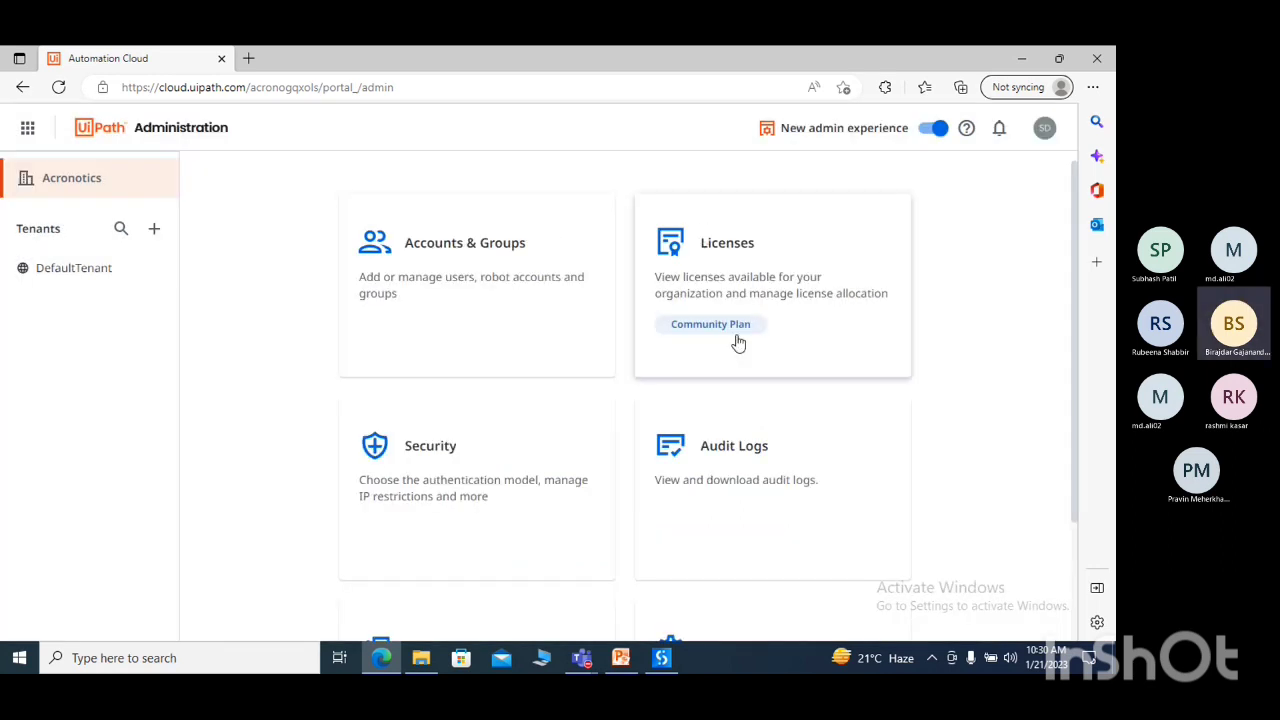
left_click(760, 295)
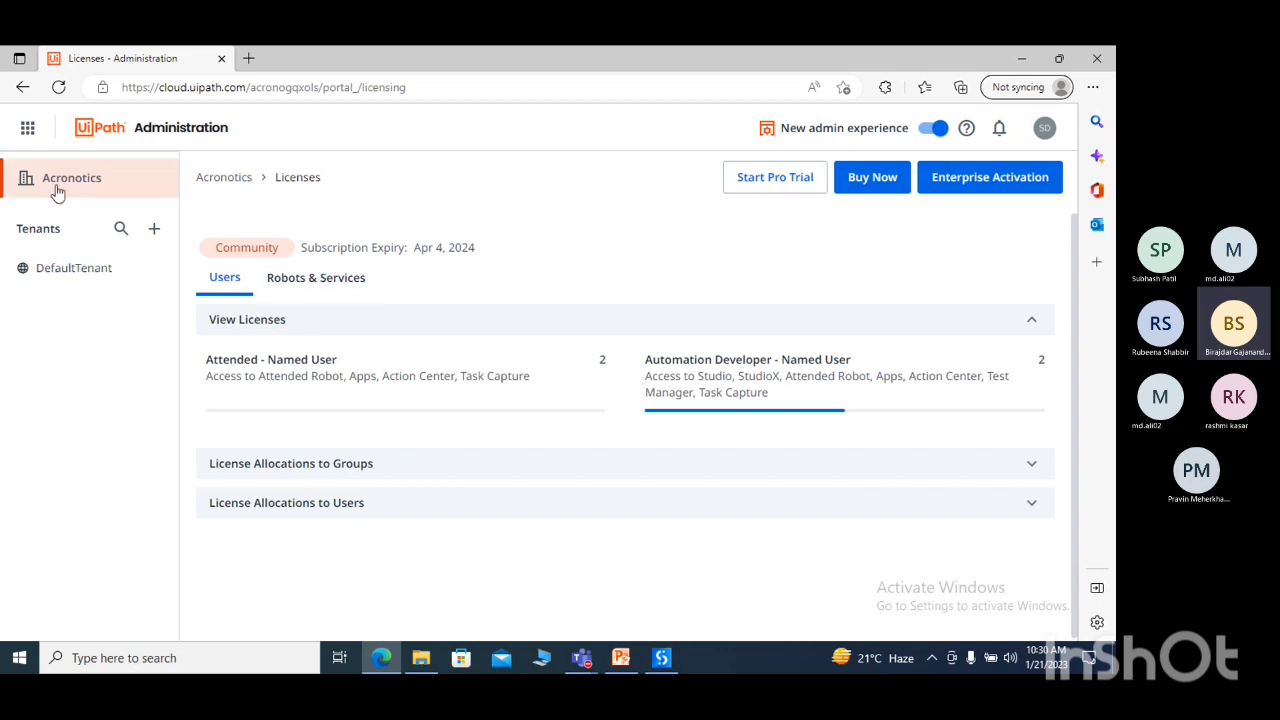
left_click(23, 88)
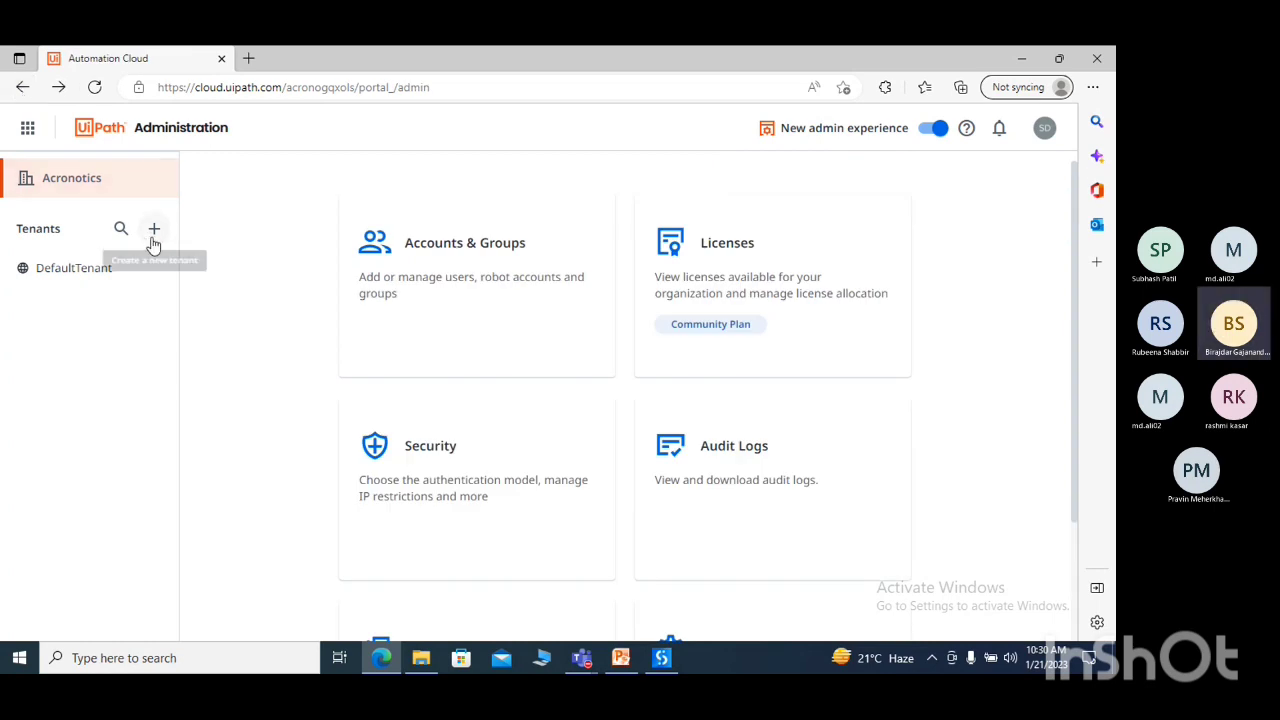
left_click(23, 87)
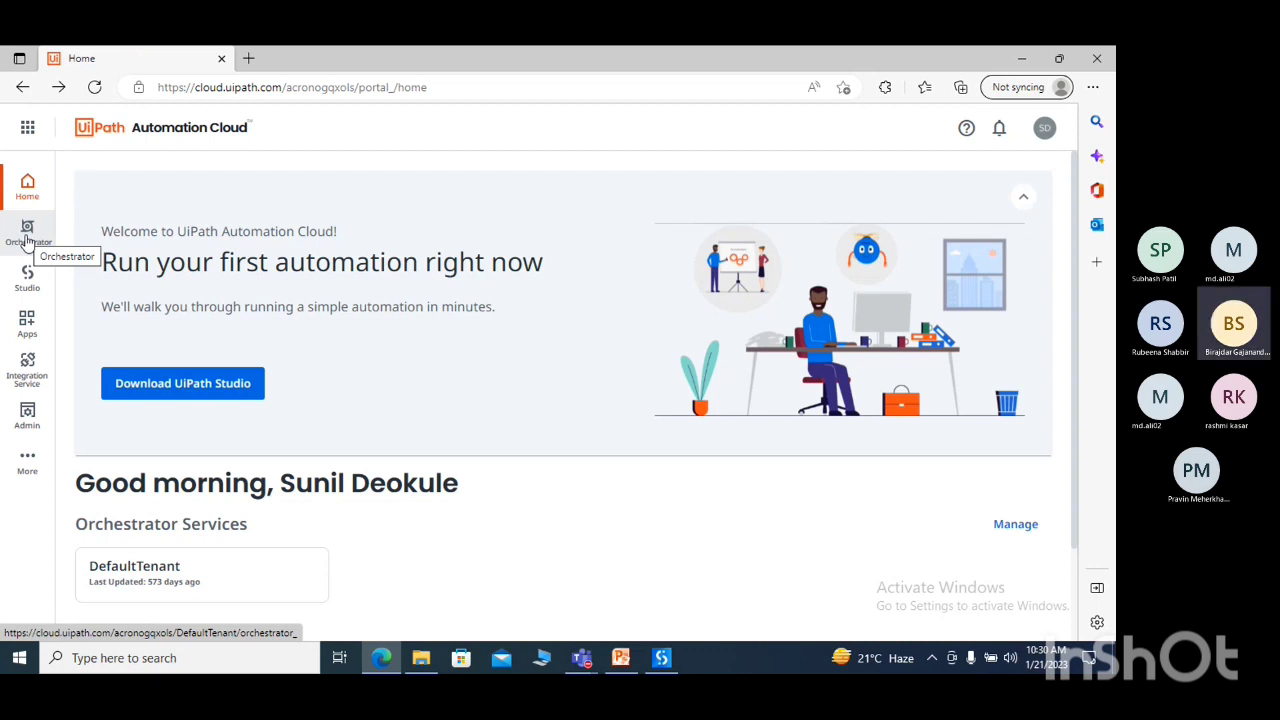
- Open Orchestrator for DefaultTenant, check folder access, and dismiss the classic-folders notice on Home
left_click(27, 240)
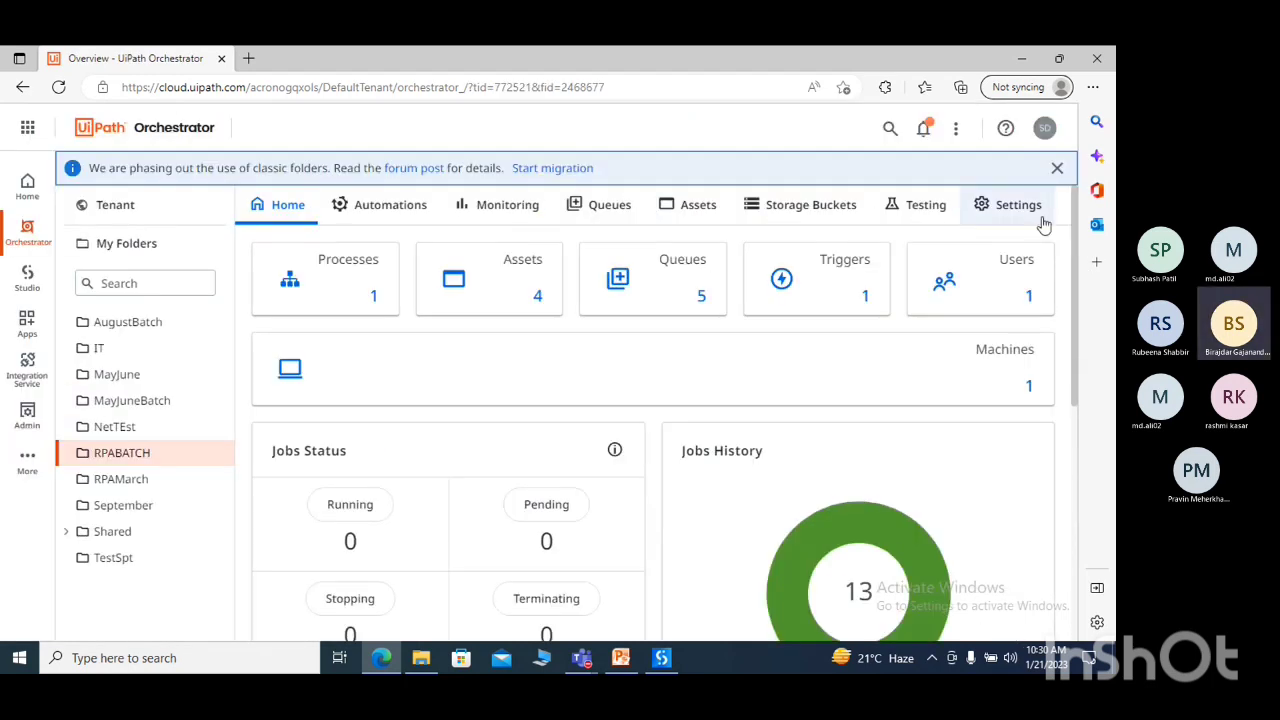
left_click(1056, 168)
left_click(1052, 175)
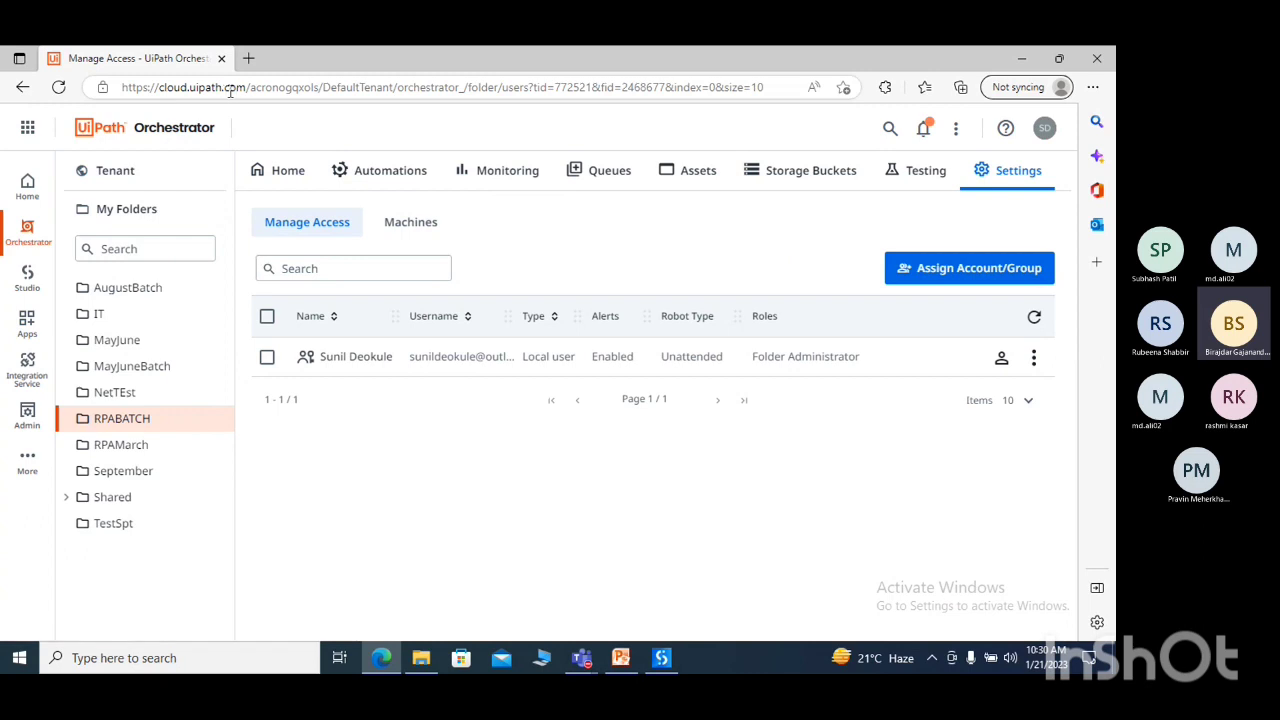
left_click(27, 230)
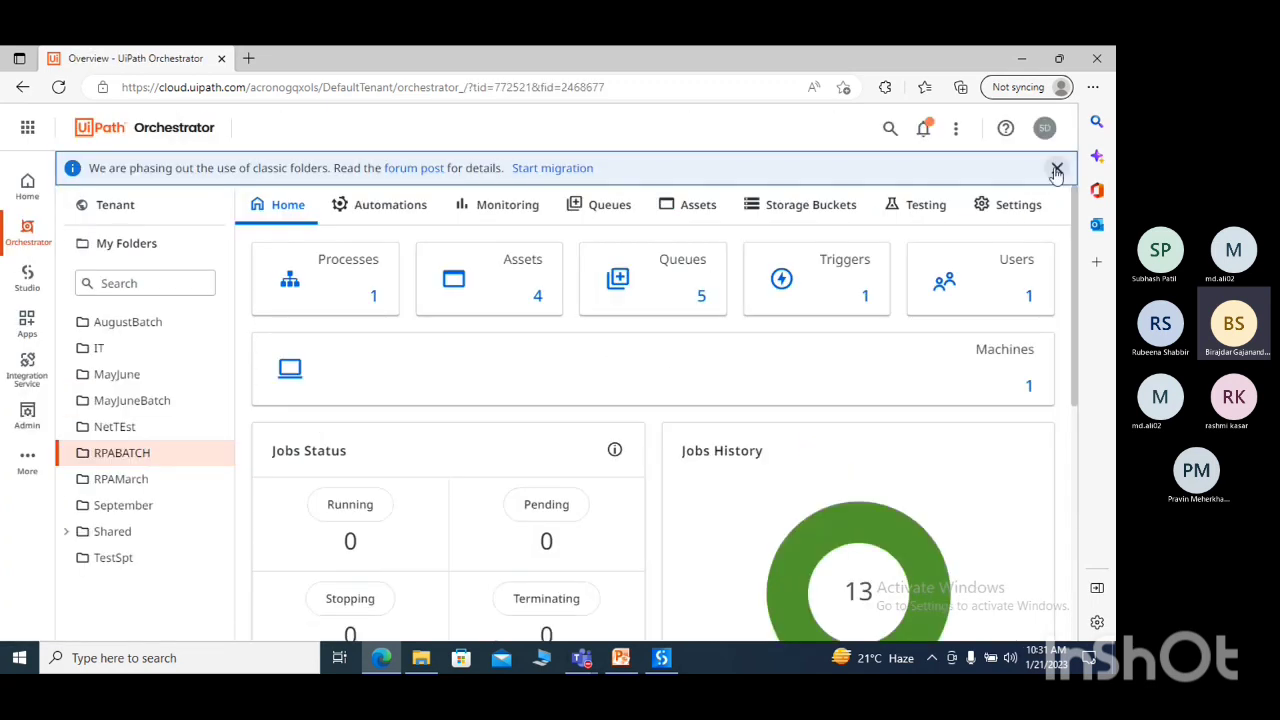
left_click(1056, 170)
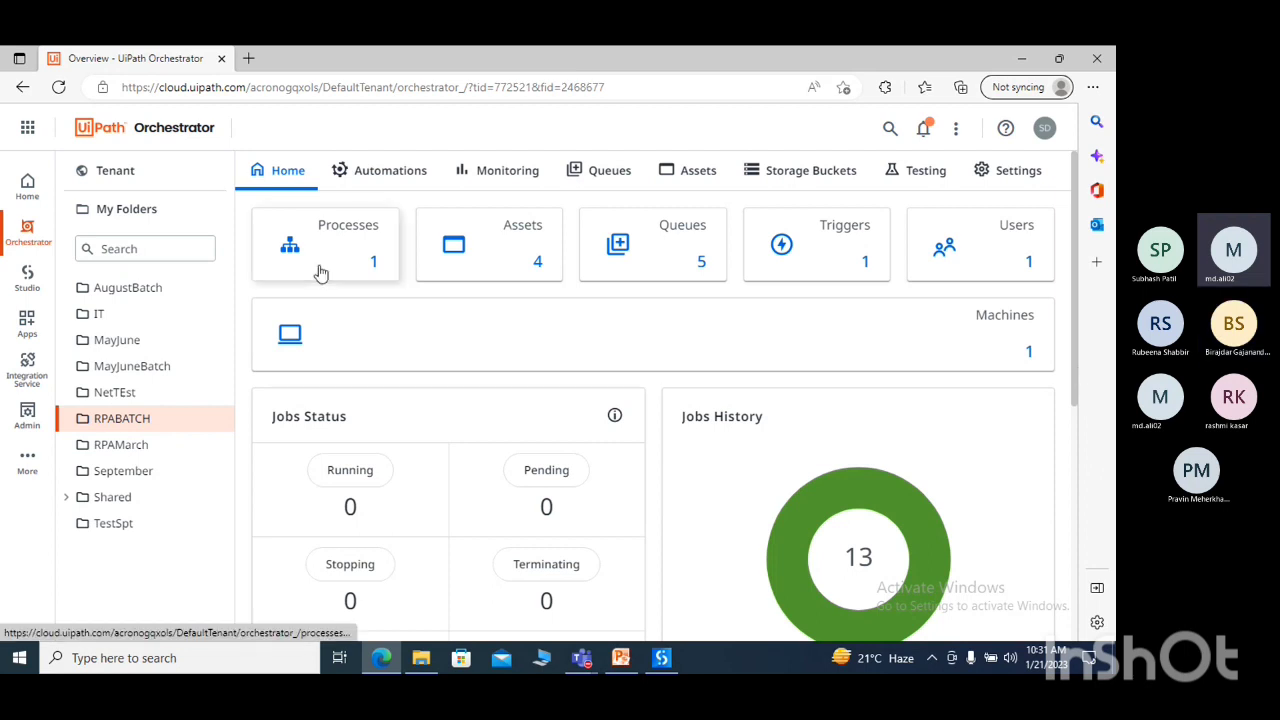
- Bring the Orchestrator Teams meeting forward and close the 'Recording has started' notice
mouse_move(588, 663)
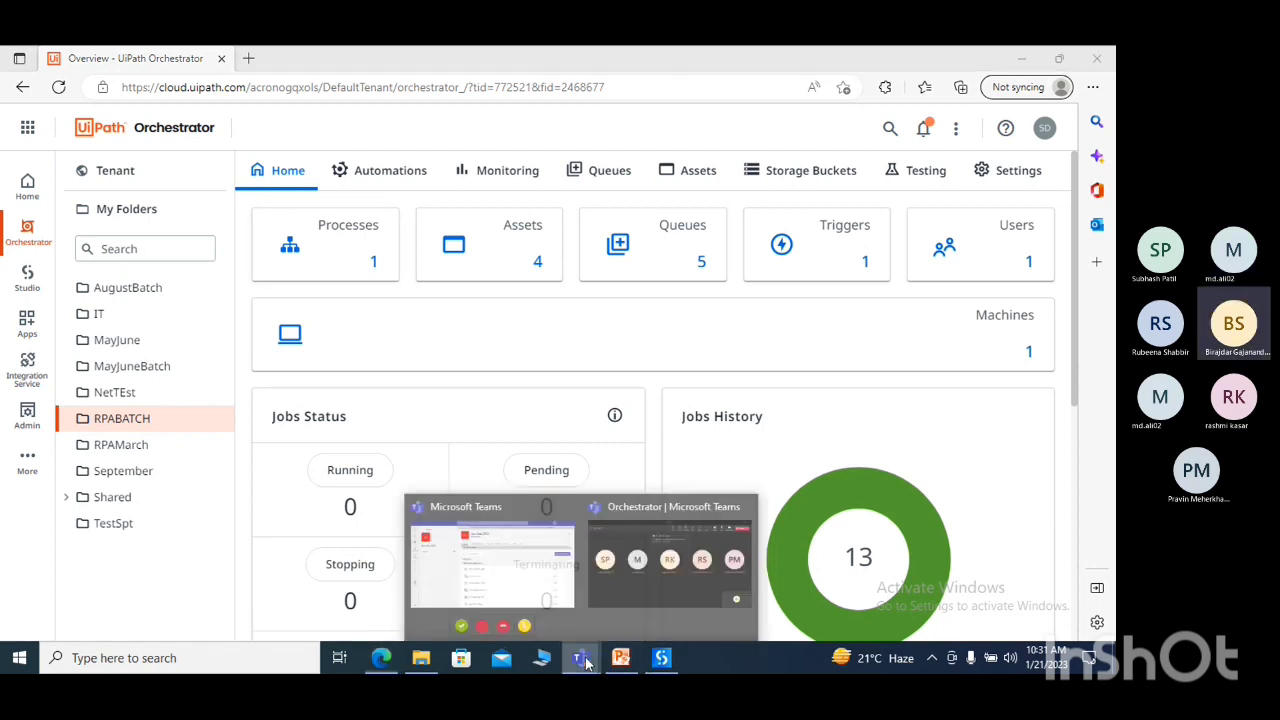
left_click(670, 550)
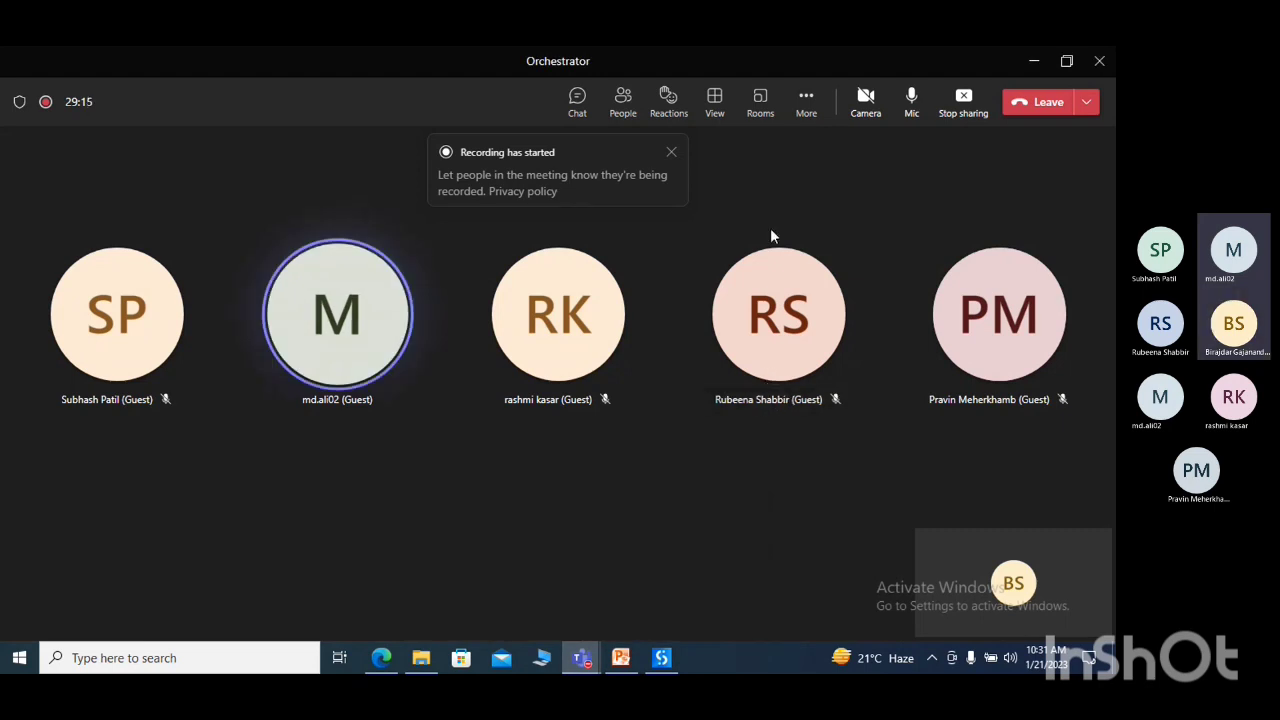
left_click(672, 156)
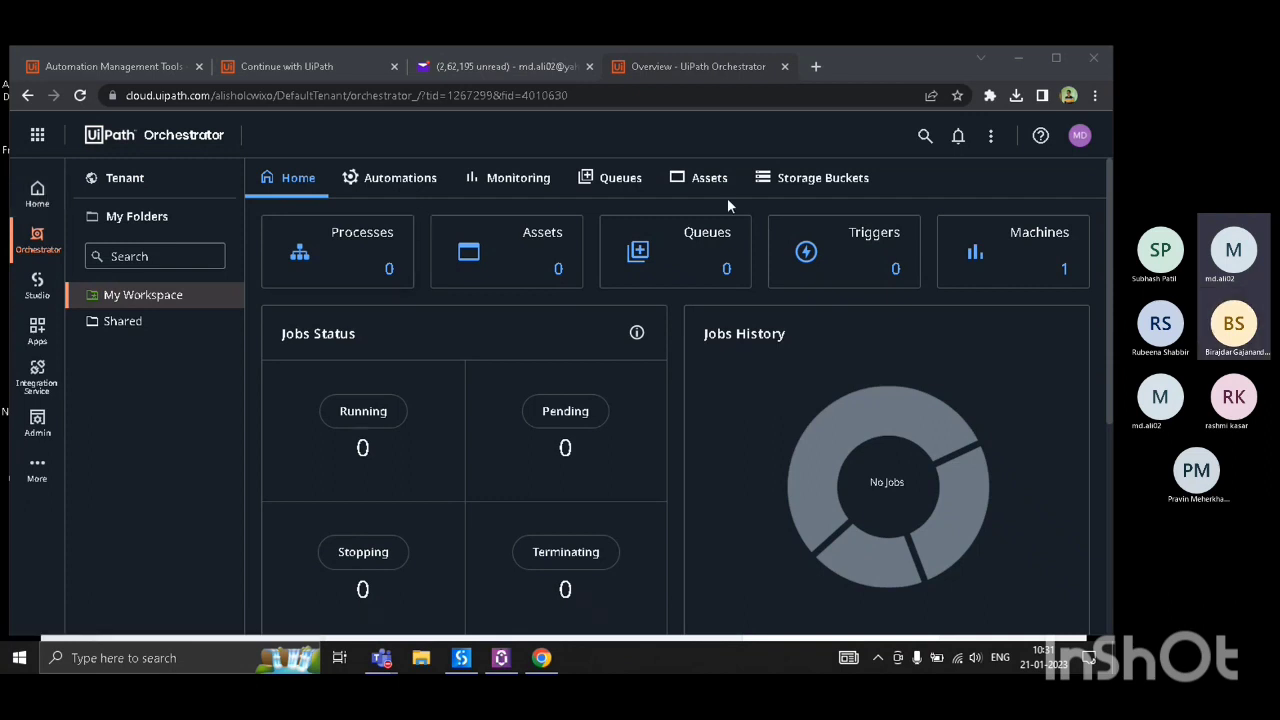
left_click(38, 198)
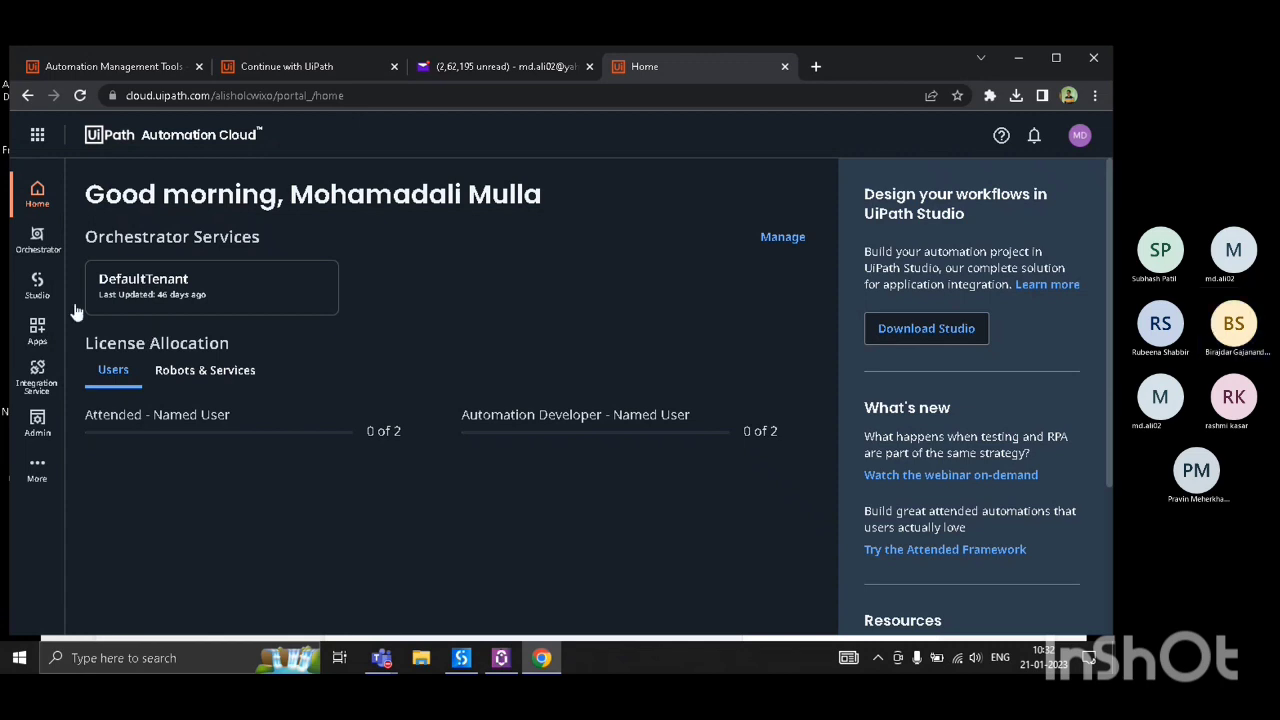
left_click(40, 247)
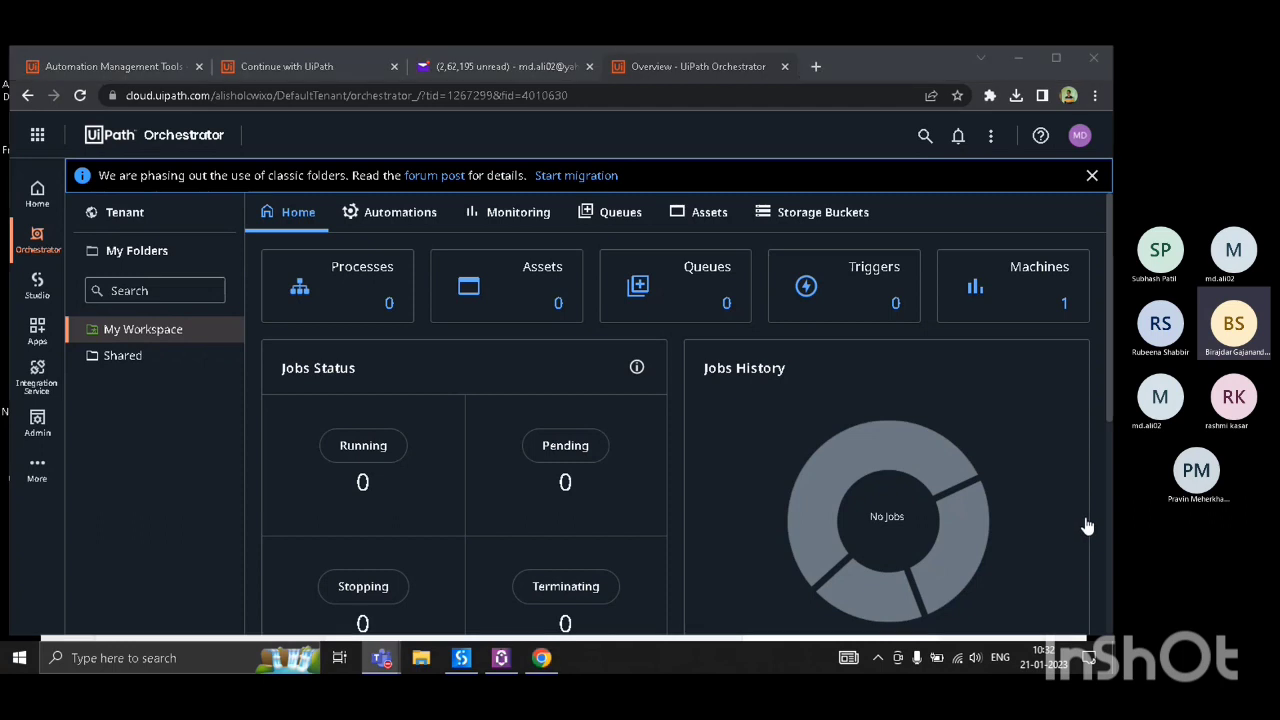
left_click(831, 439)
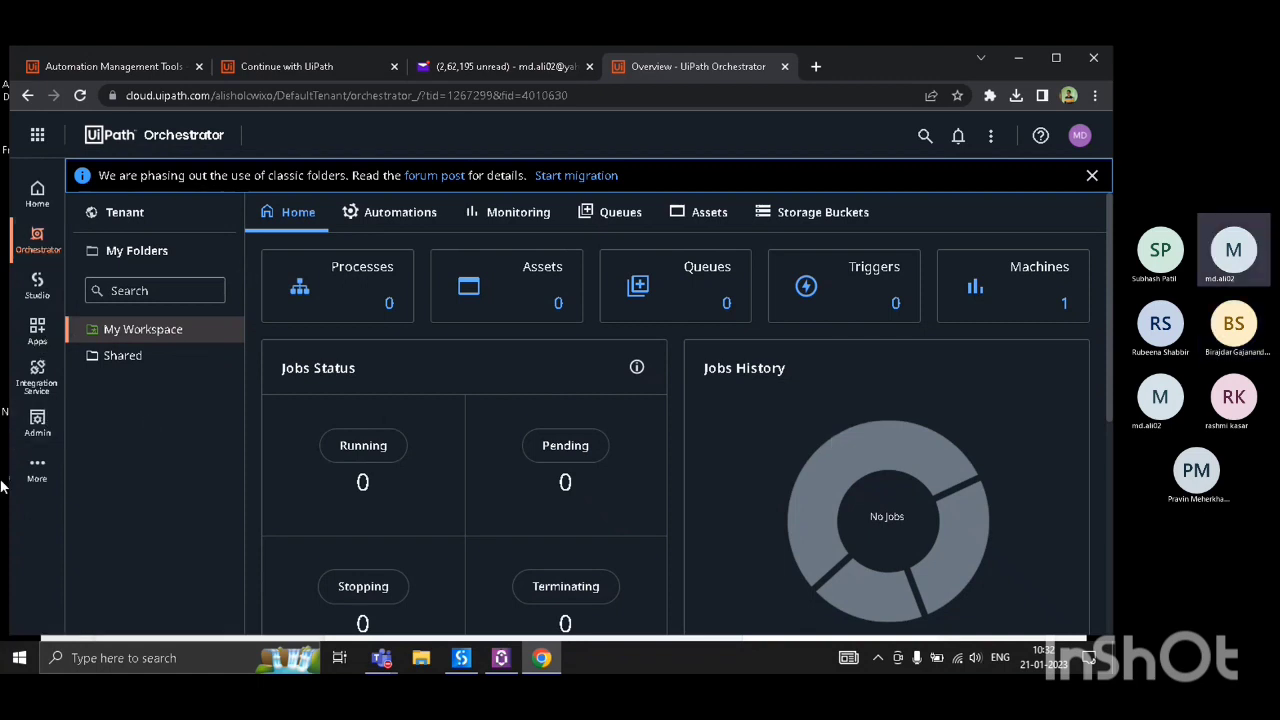
- Open the Tenant pages and scroll the tab bar to Alerts and Settings, then back to Robots
left_click(133, 214)
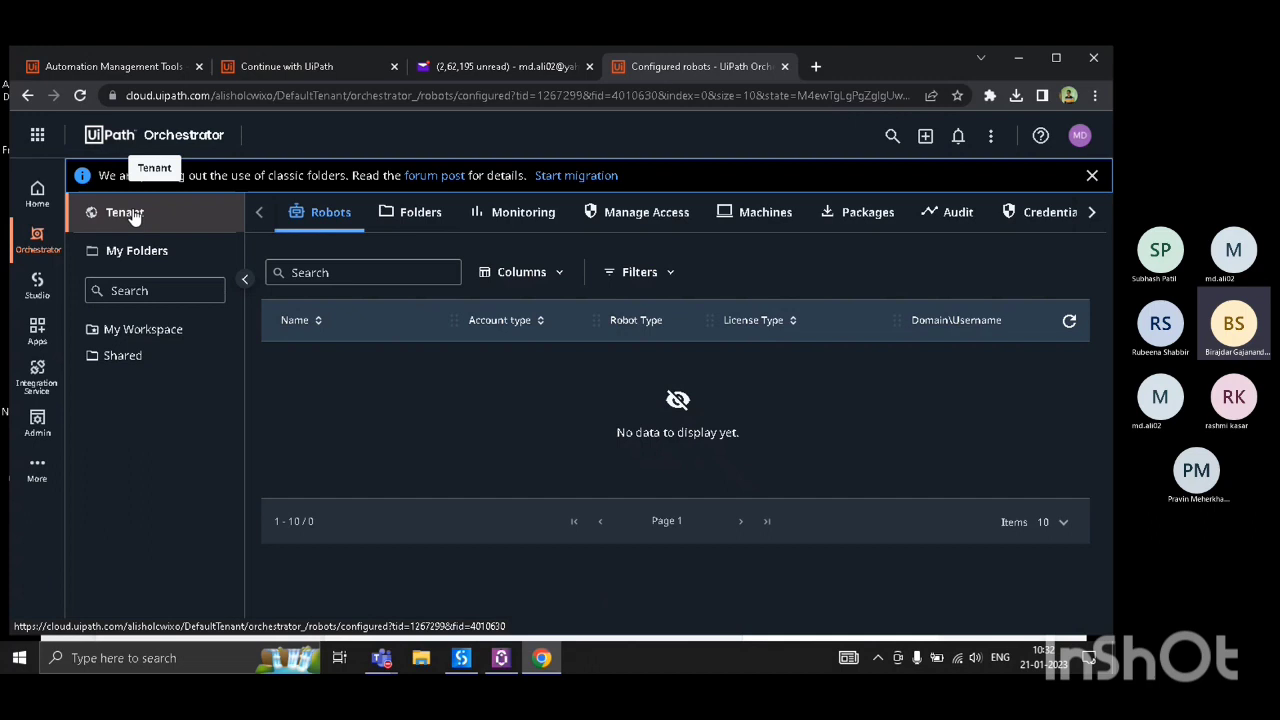
left_click(1093, 213)
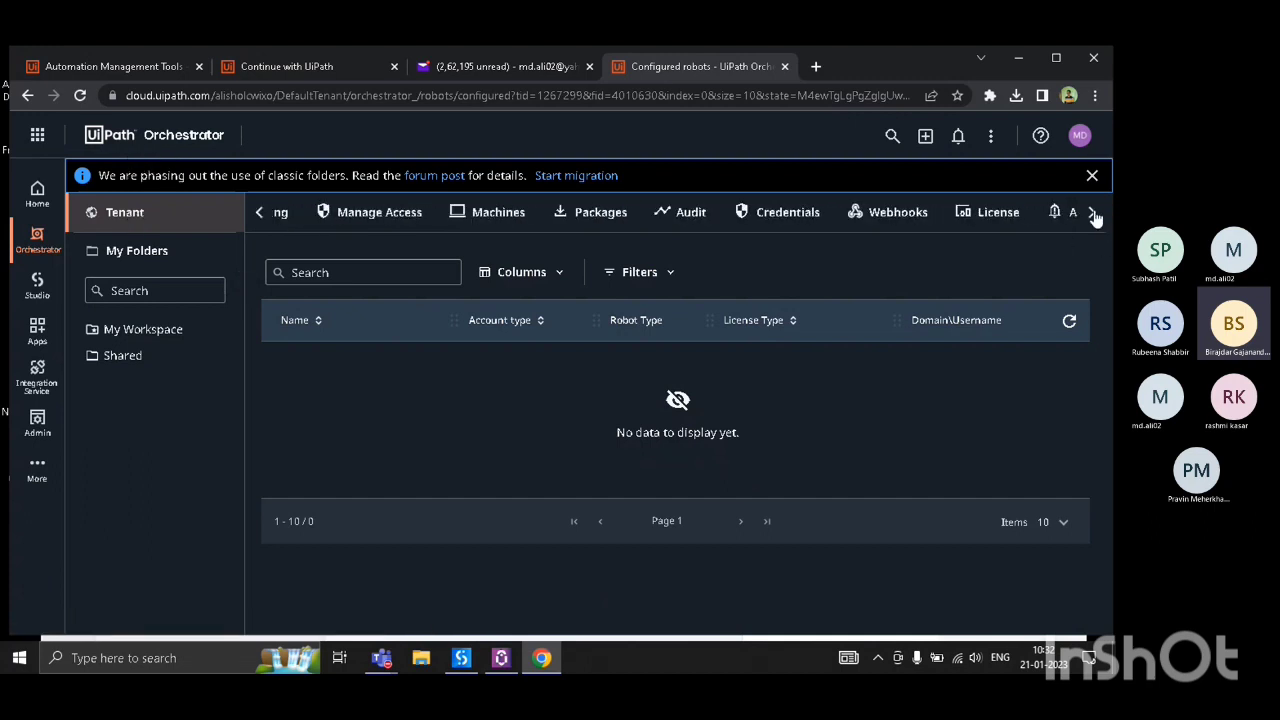
left_click(1094, 214)
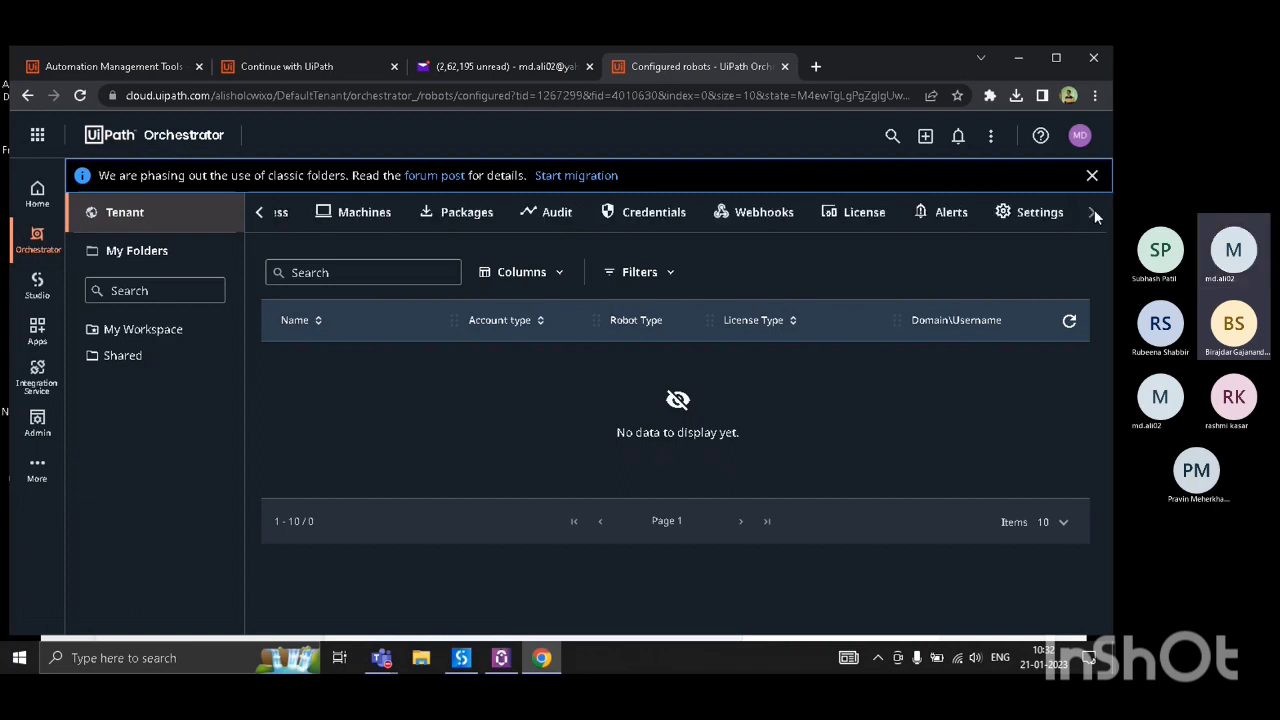
left_click(262, 214)
left_click(262, 215)
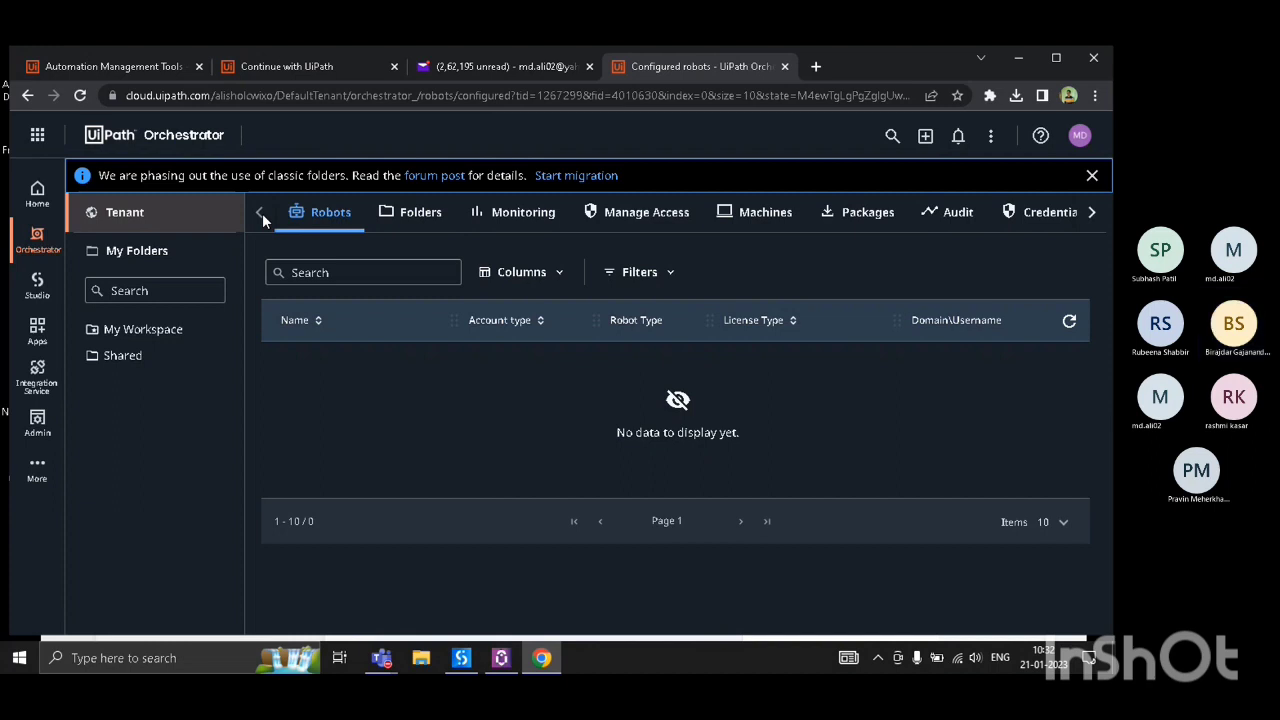
- Open the tenant Folders tab showing the Shared folder with its three assigned users
left_click(424, 226)
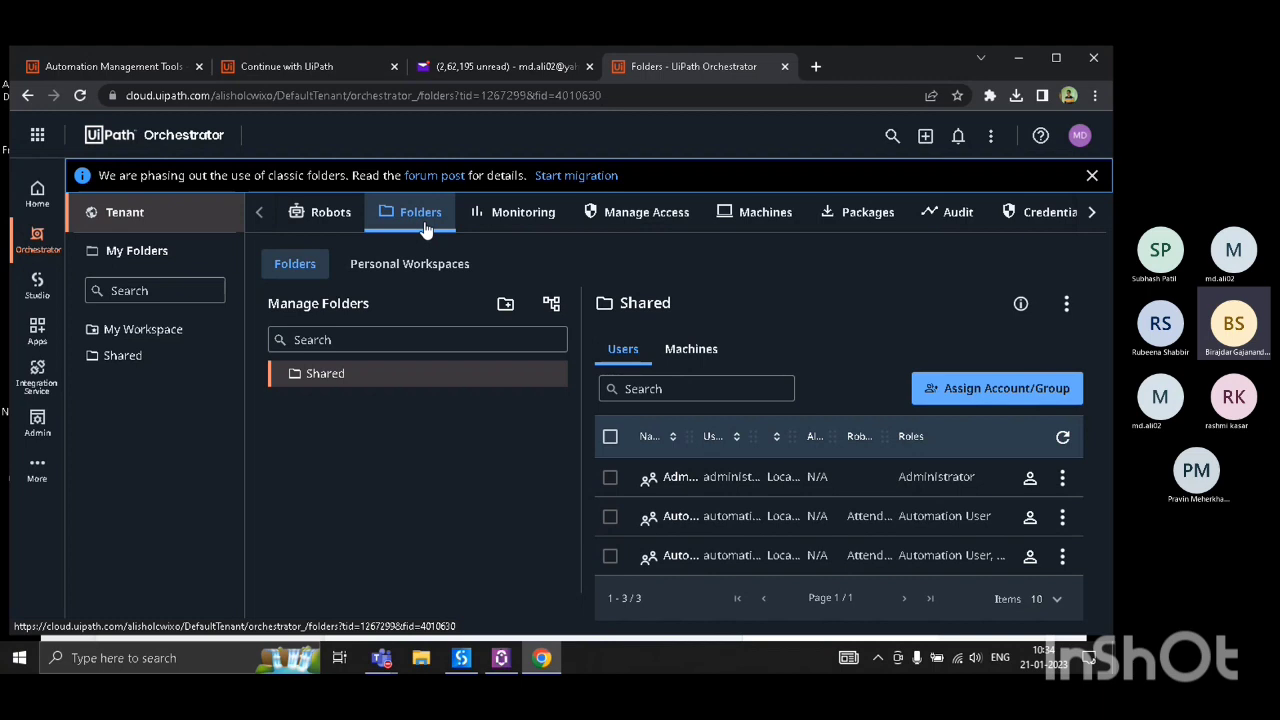
- Reload Orchestrator, go to Tenant > Folders, and start a new folder from Manage Folders
left_click(40, 242)
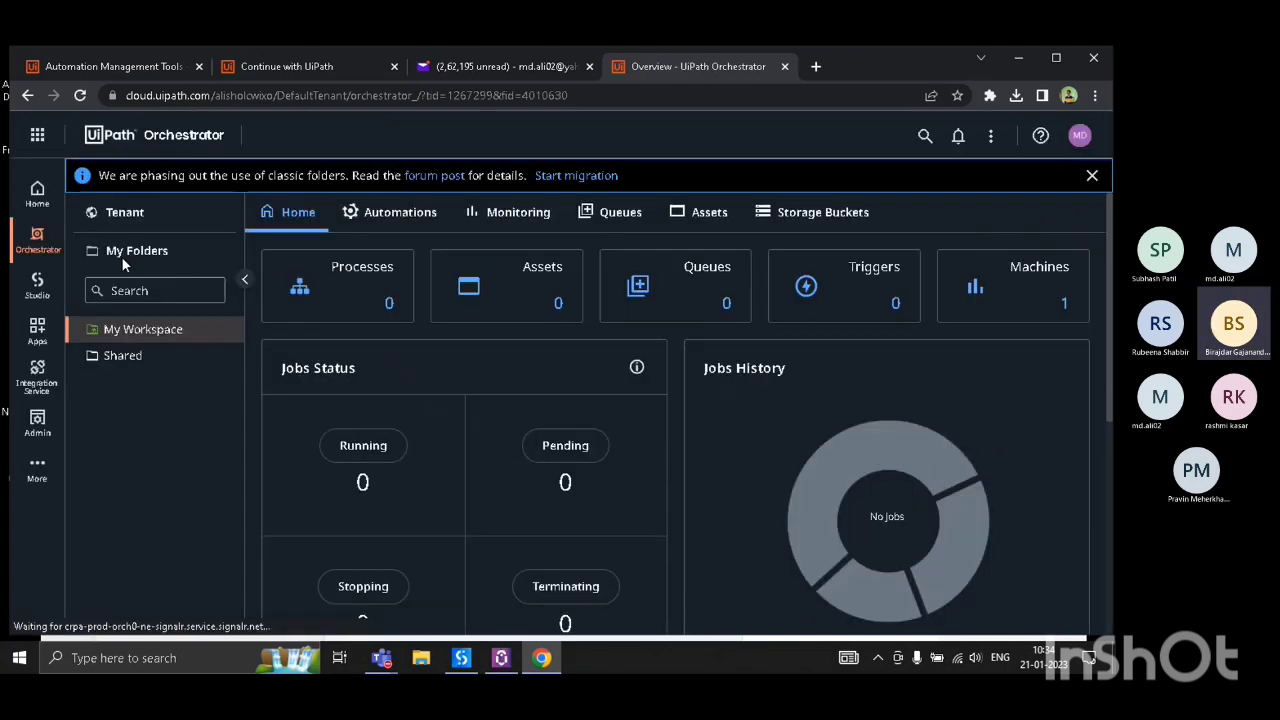
left_click(126, 222)
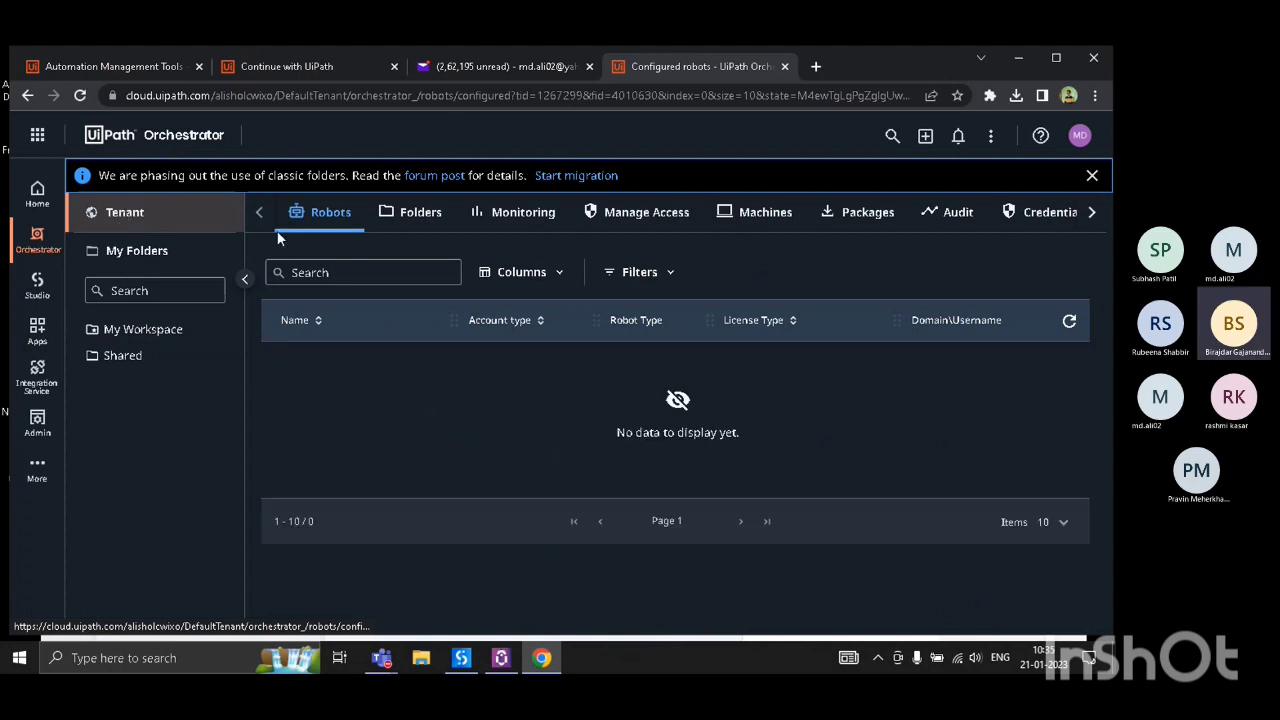
left_click(413, 224)
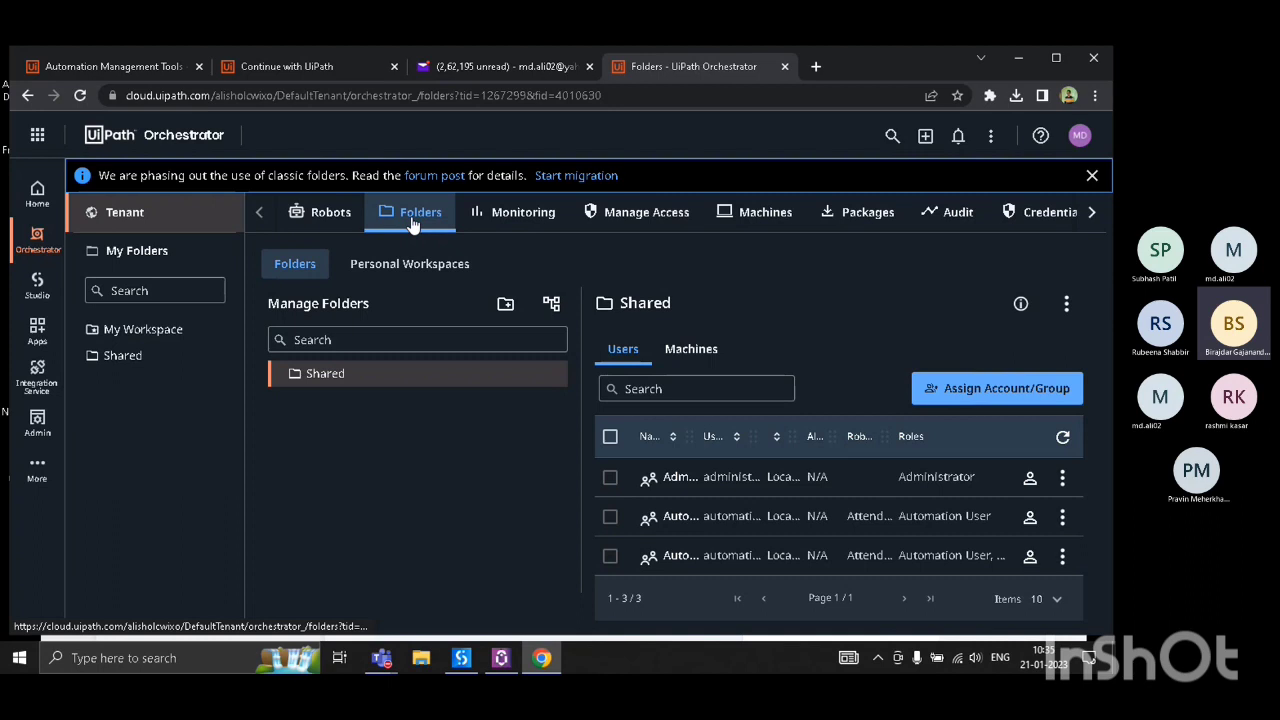
left_click(506, 305)
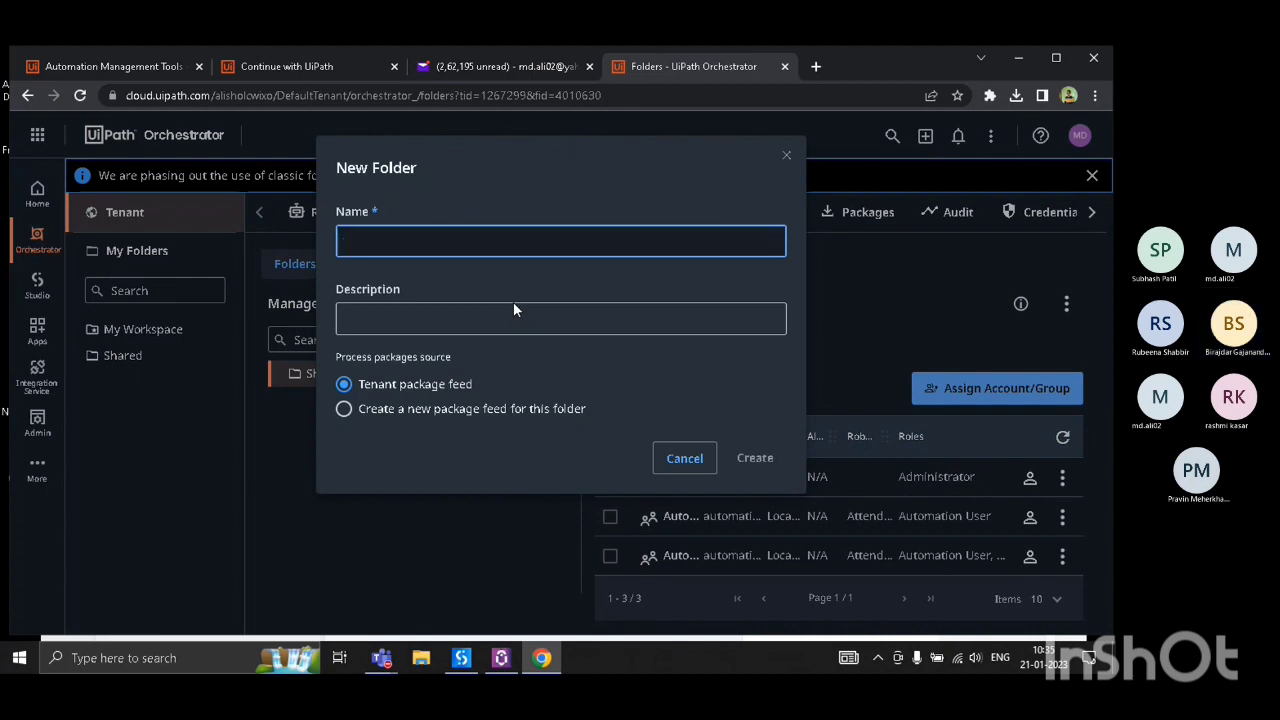
- Name the new folder RPA_November and create it
type("RPA")
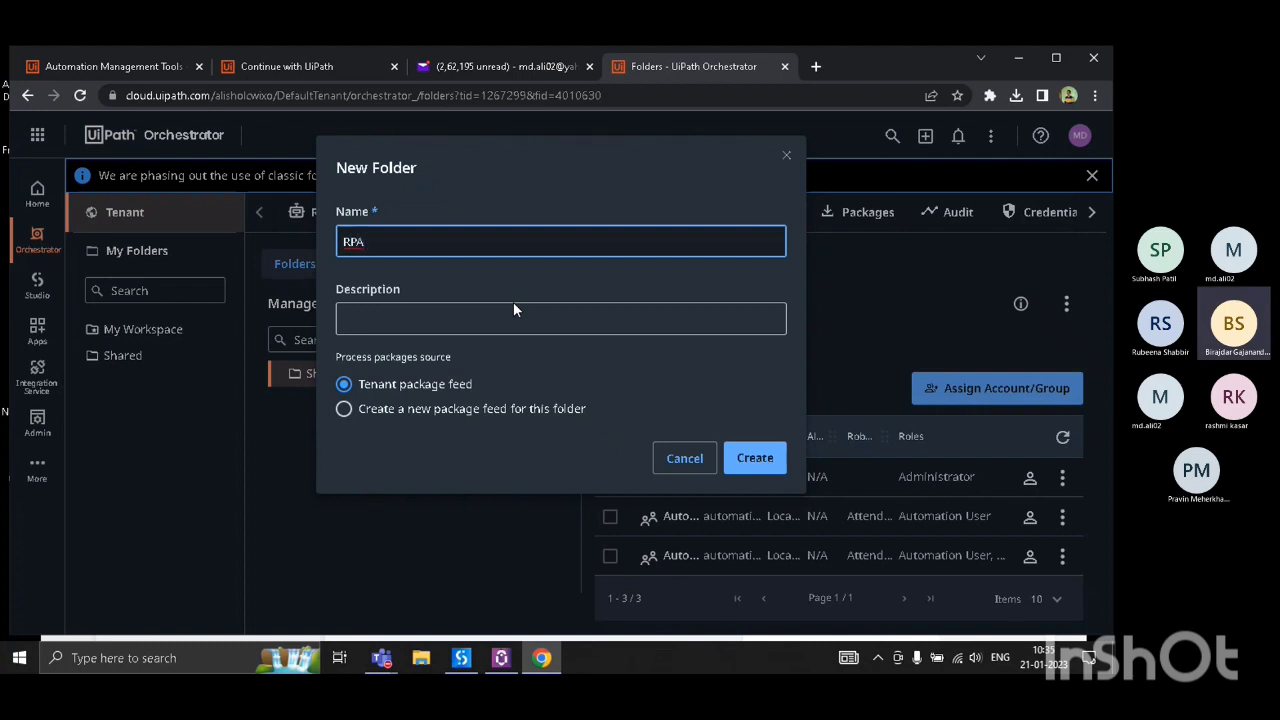
type(" November")
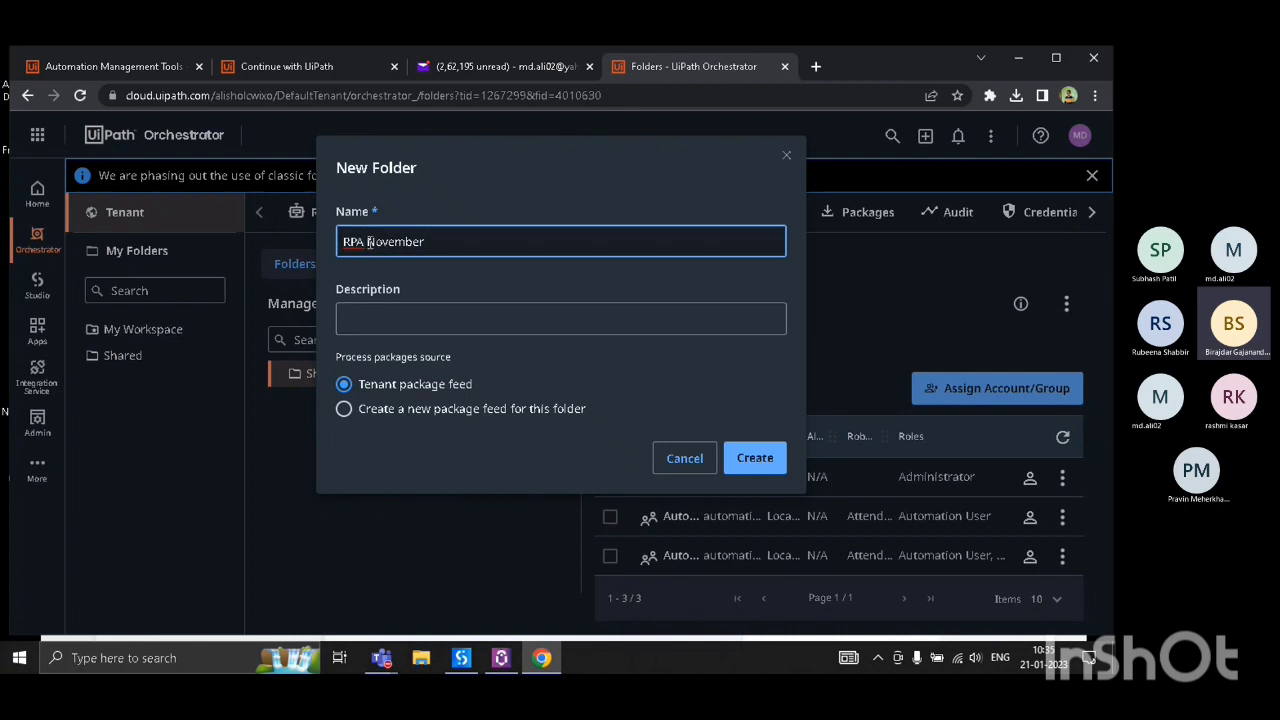
key("BackSpace")
type("_")
left_click(482, 243)
left_click(385, 323)
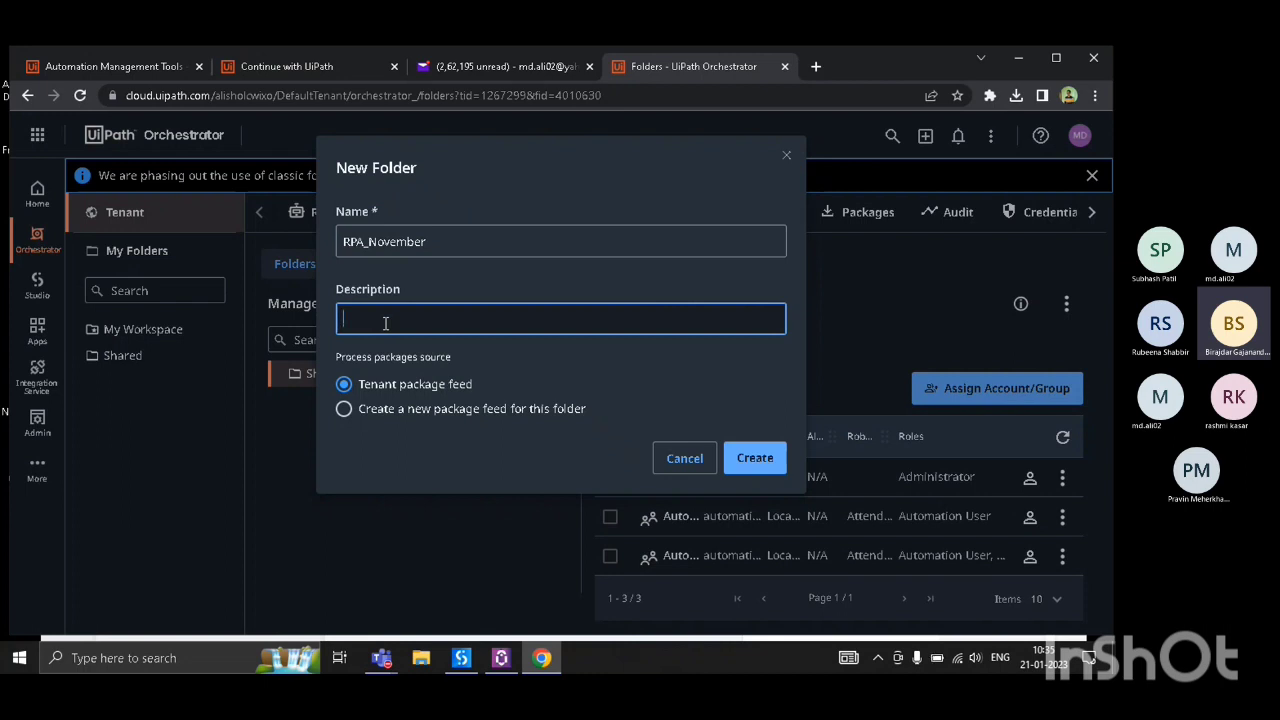
left_click(758, 457)
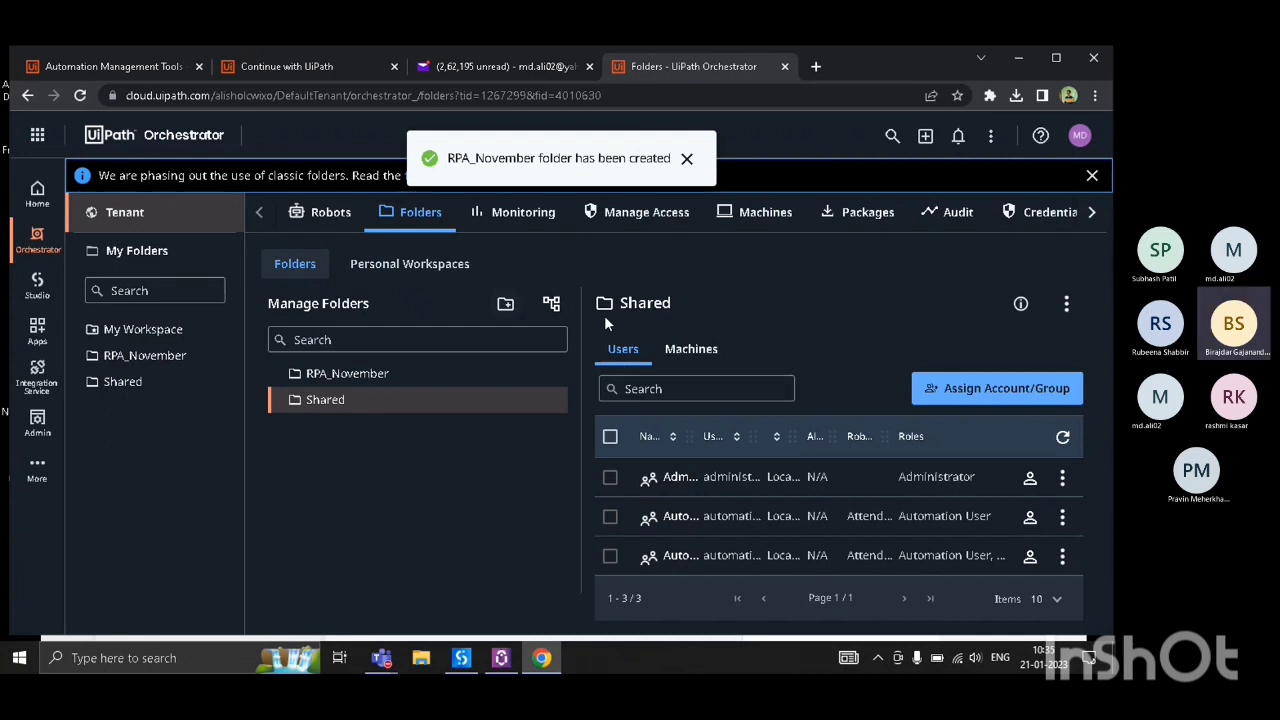
- Open the RPA_November folder's details from the Manage Folders tree
left_click(356, 384)
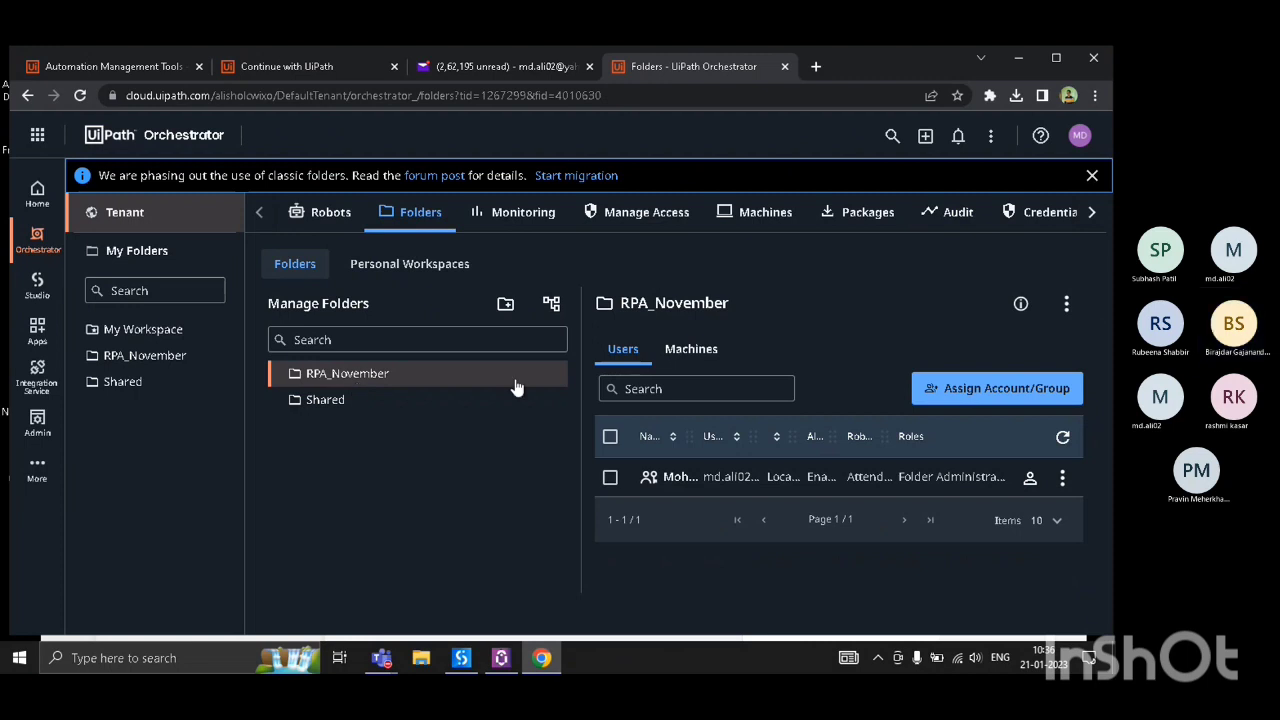
- Check RPA_November's Machines tab, then go back to its Users list
left_click(670, 358)
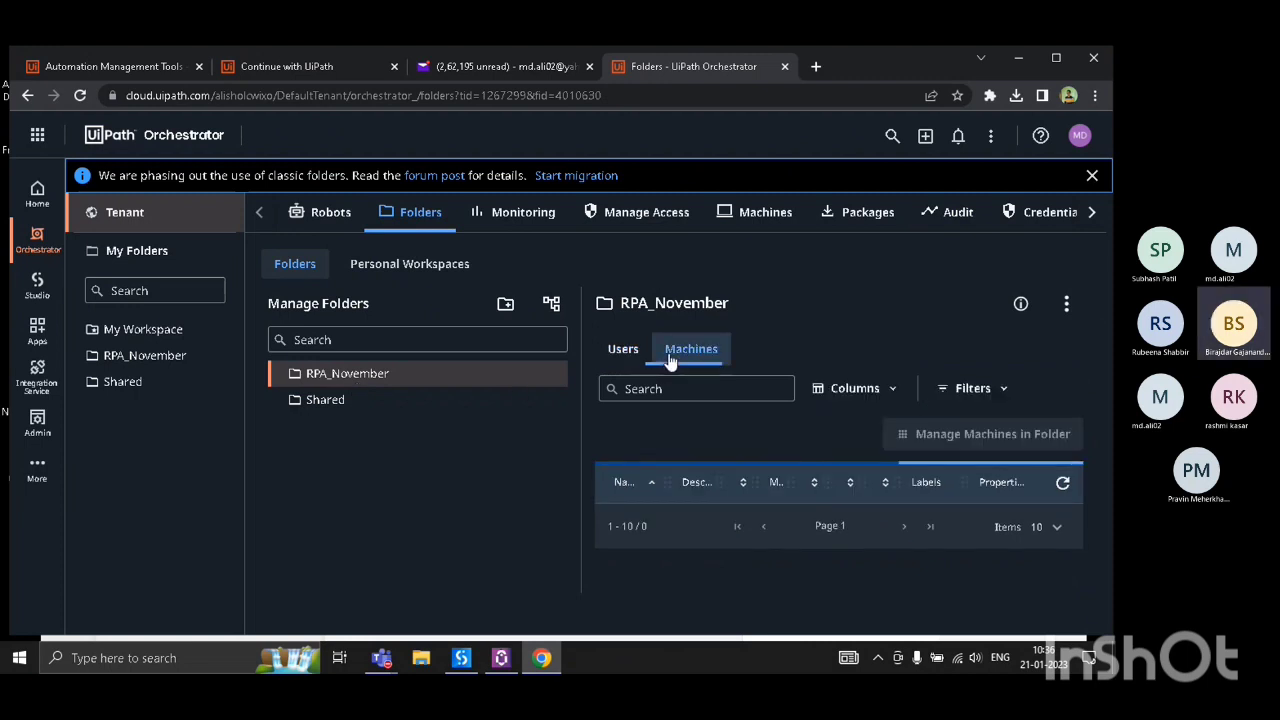
left_click(623, 352)
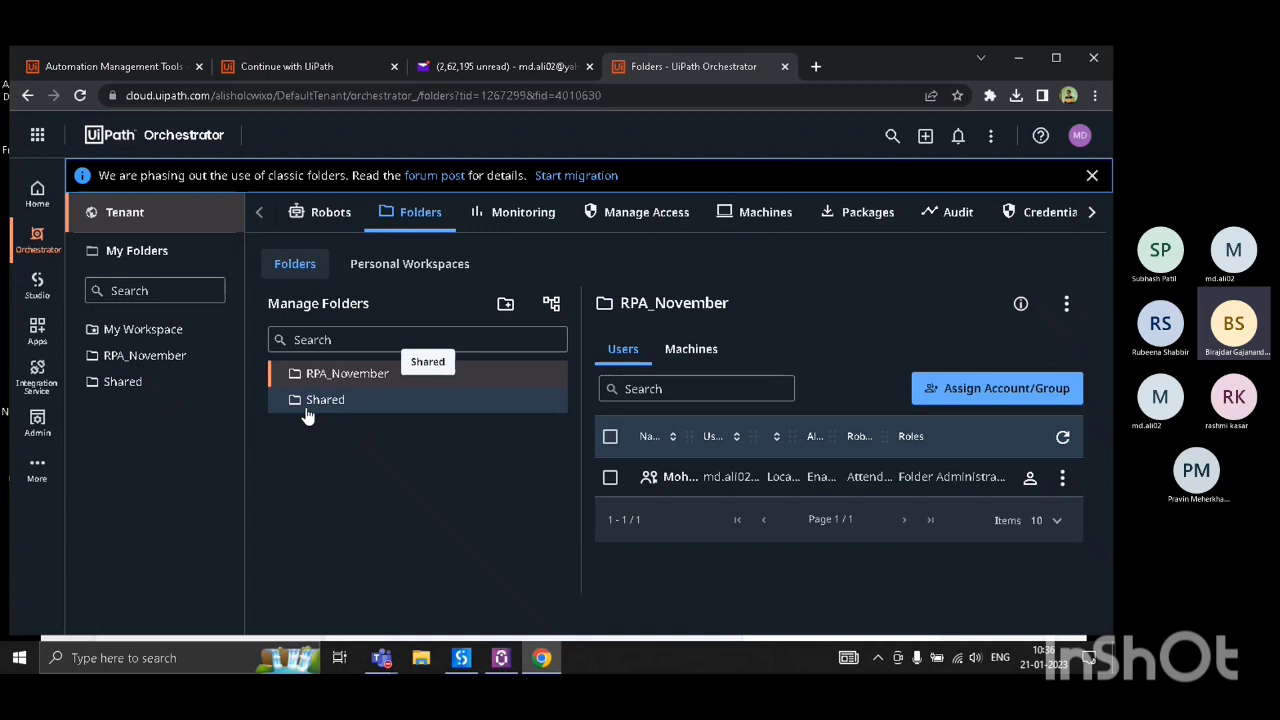
- Open the tenant Machines list and expand the Add machine dropdown
left_click(738, 218)
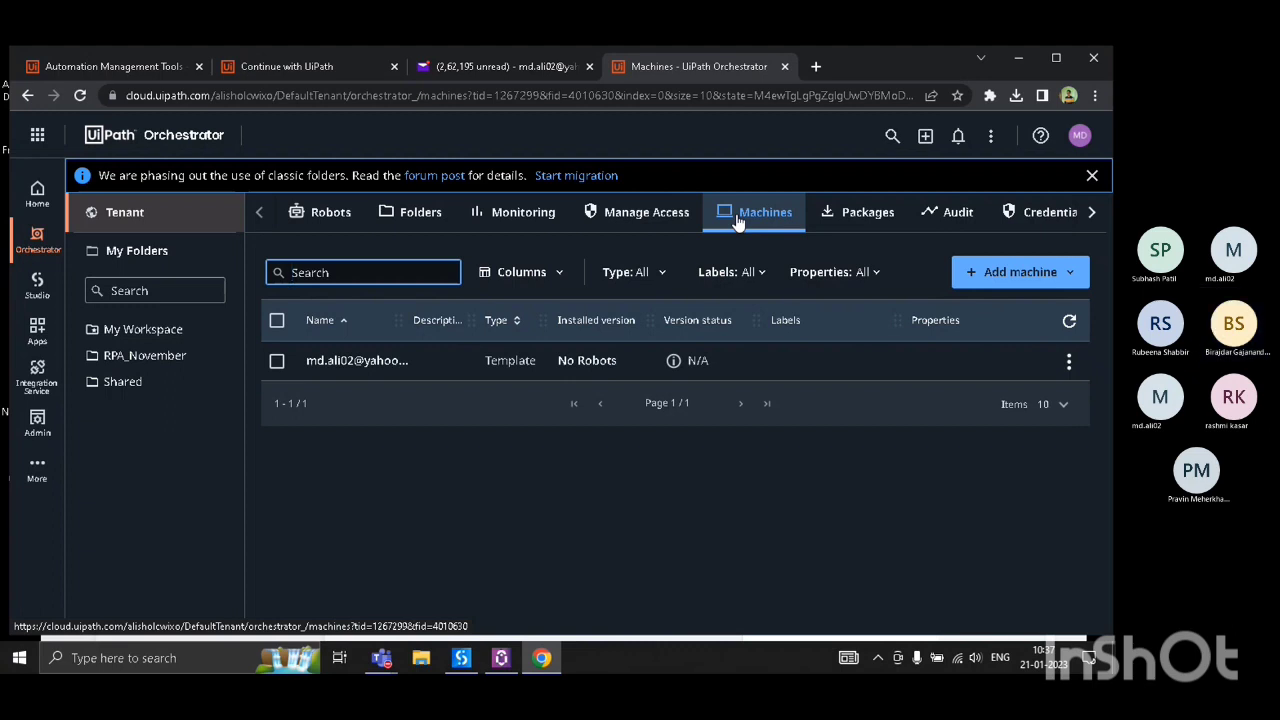
left_click(977, 278)
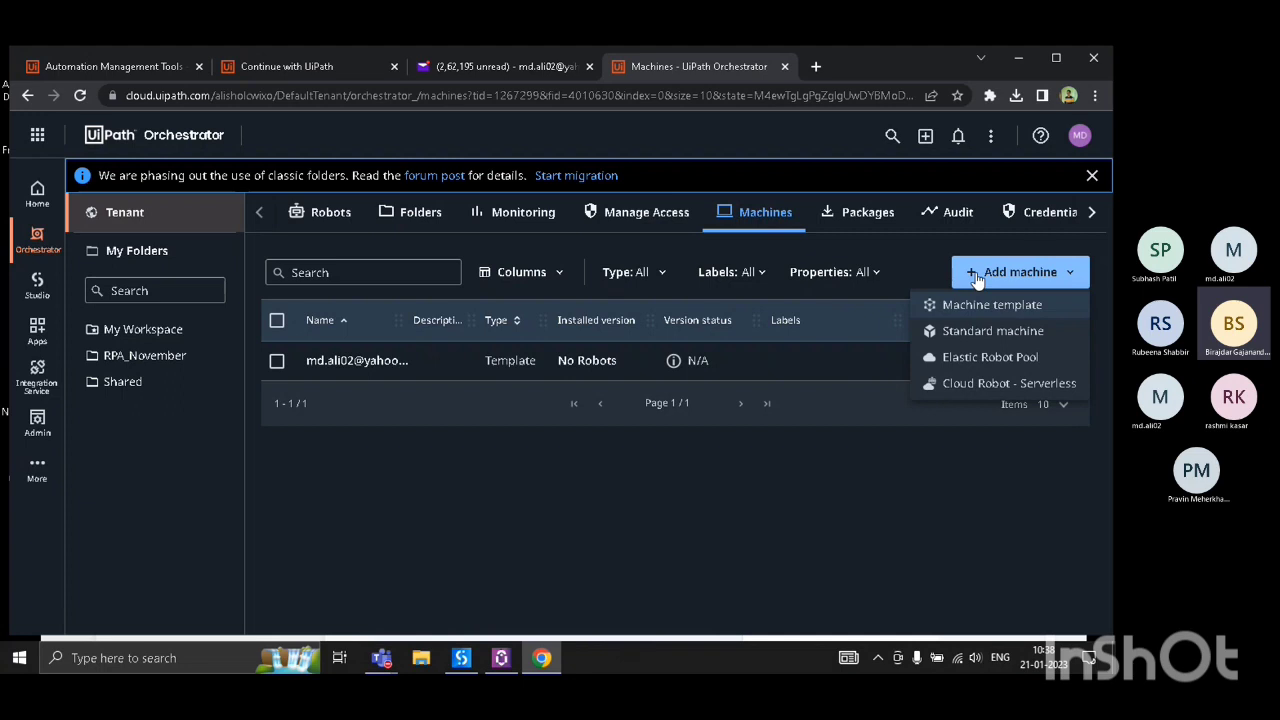
- Open Command Prompt from Windows search and run whoami after a failed 'who am i'
left_click(80, 665)
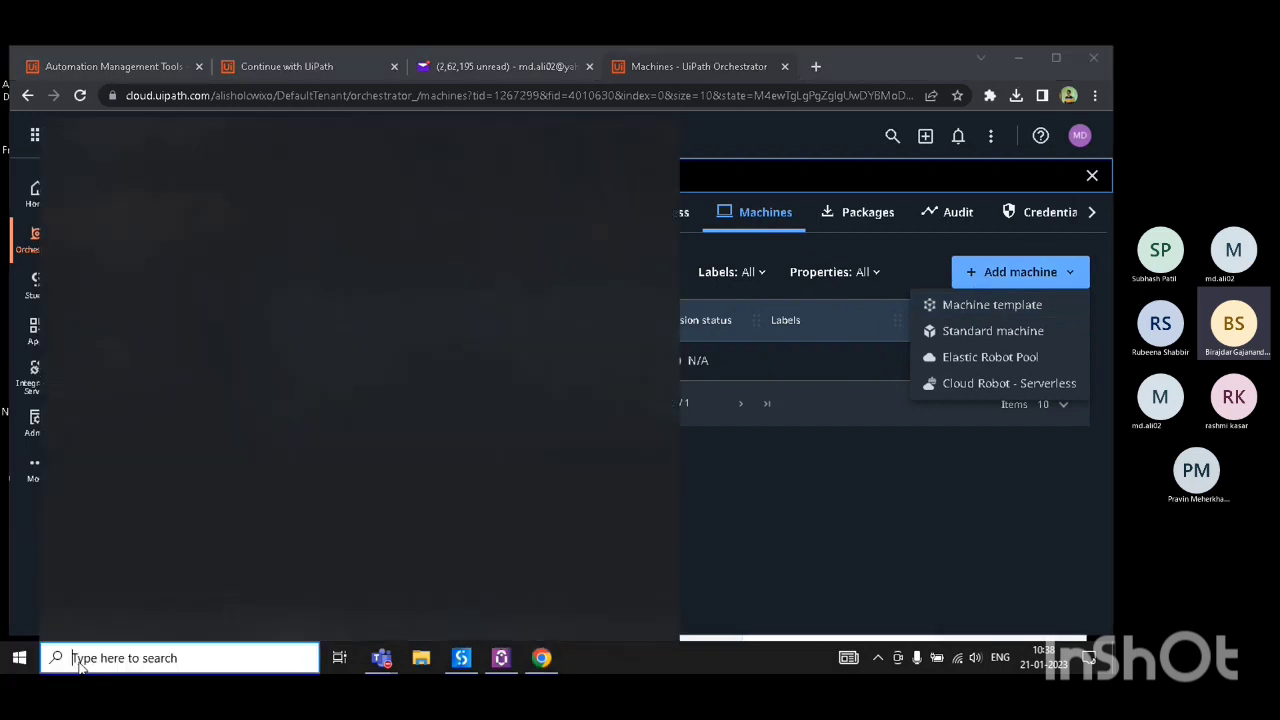
type("cmd")
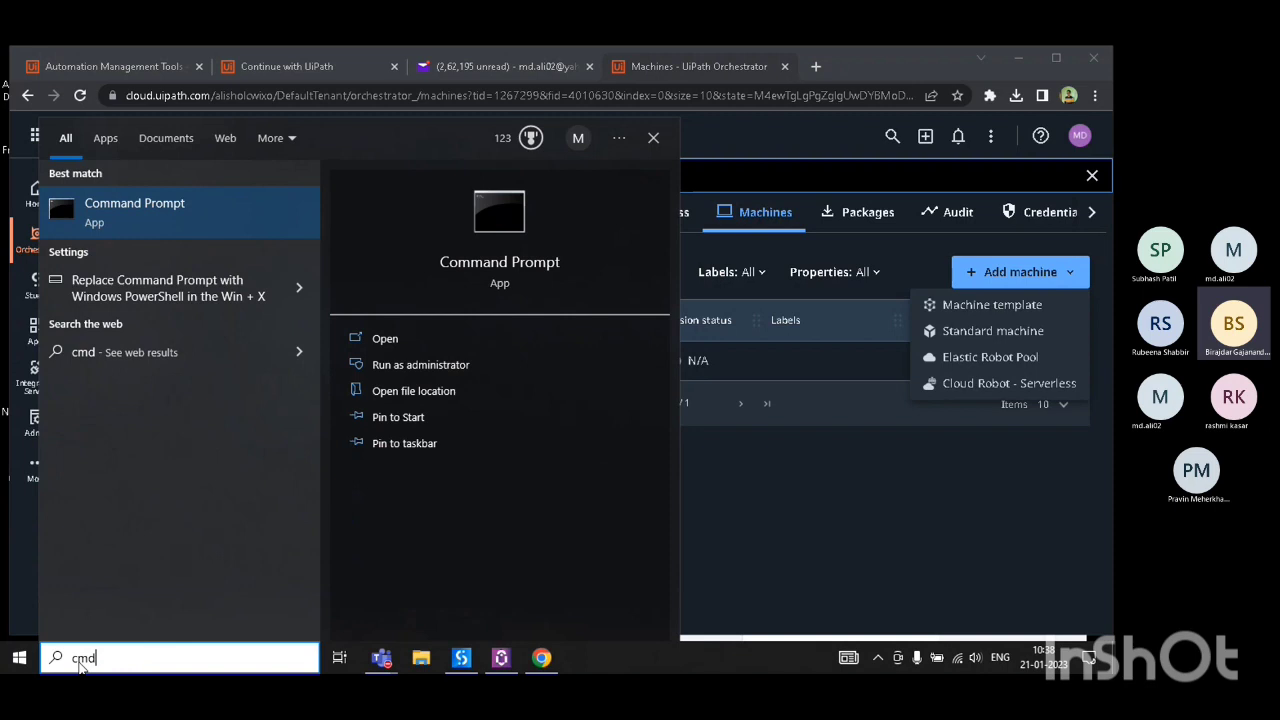
left_click(400, 339)
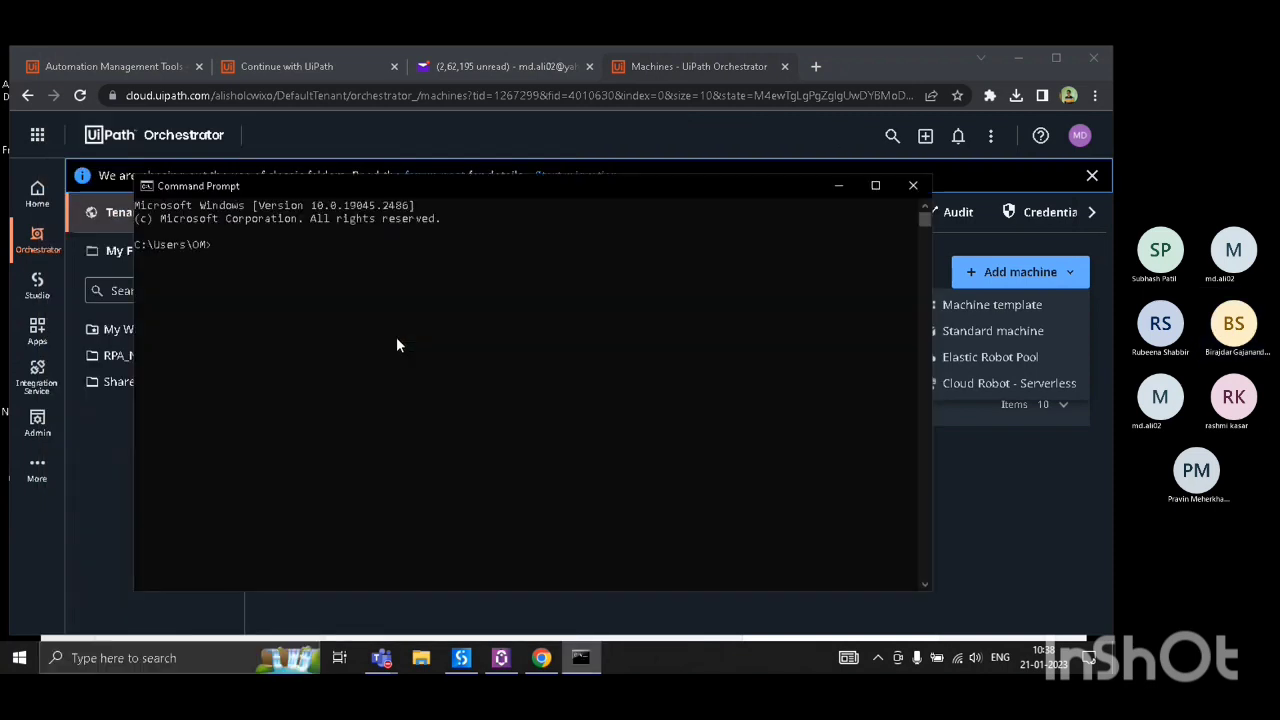
type("who am i")
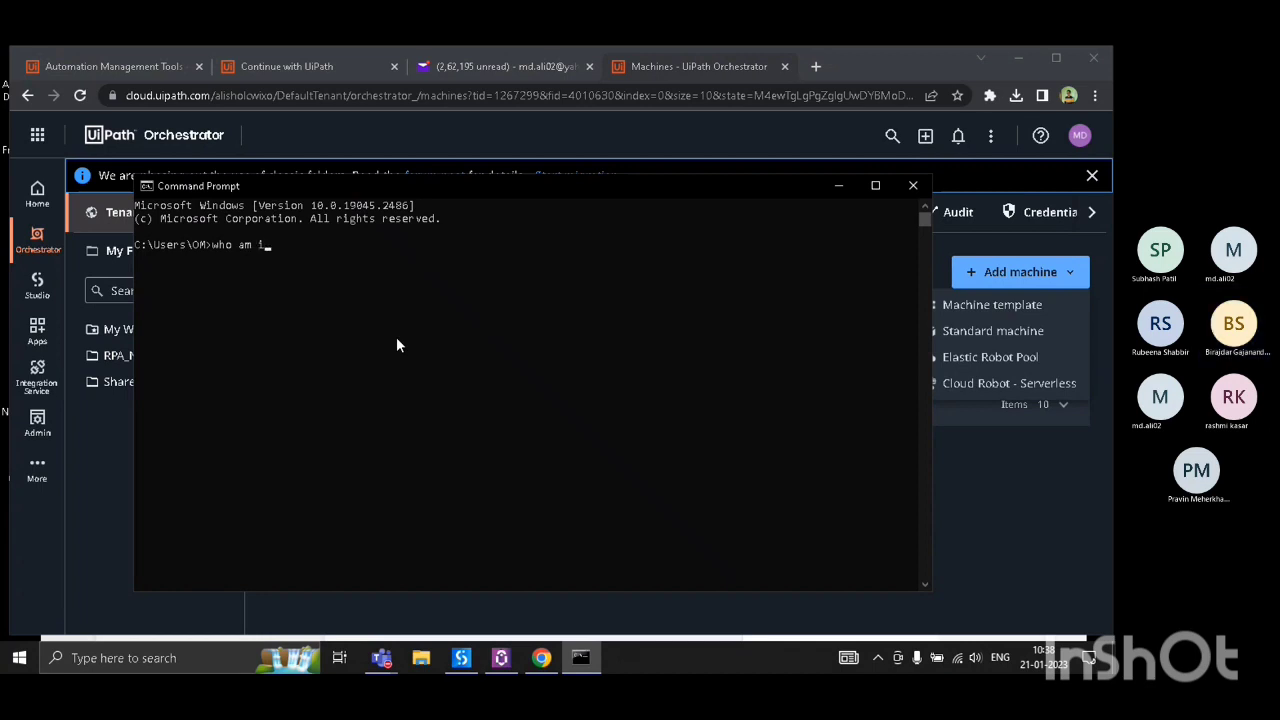
key("Return")
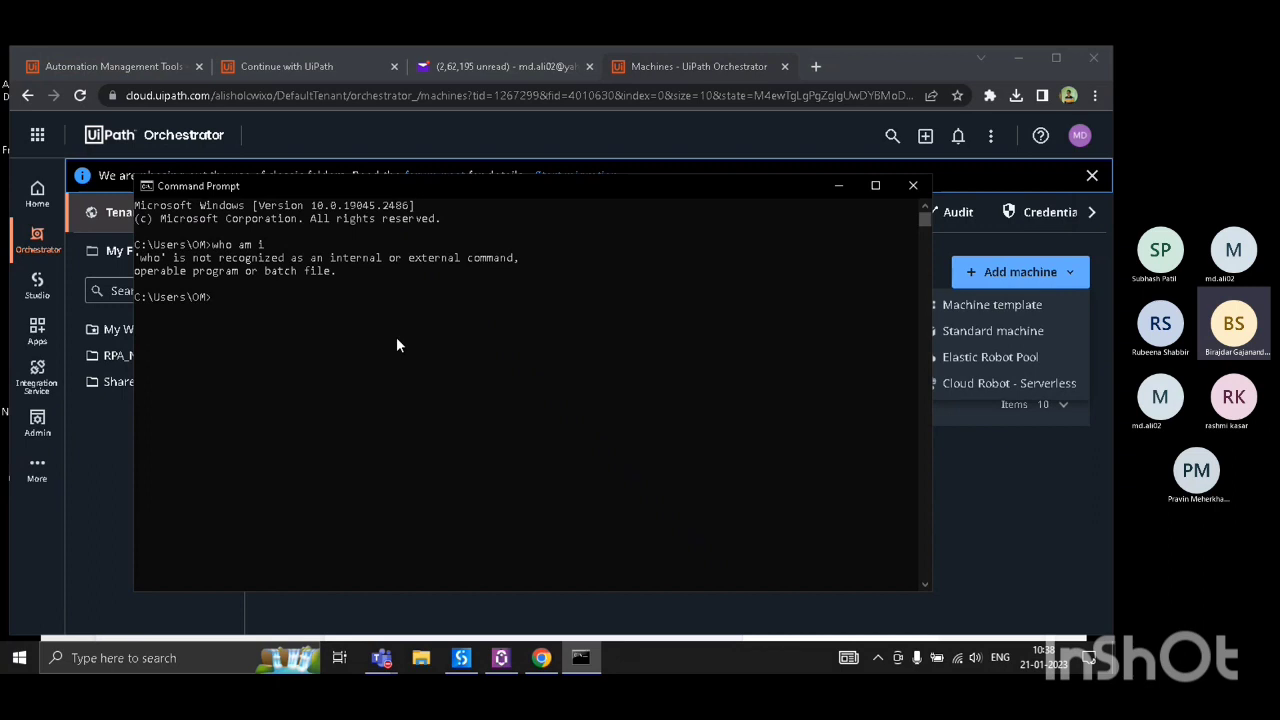
type("whoami")
key("Return")
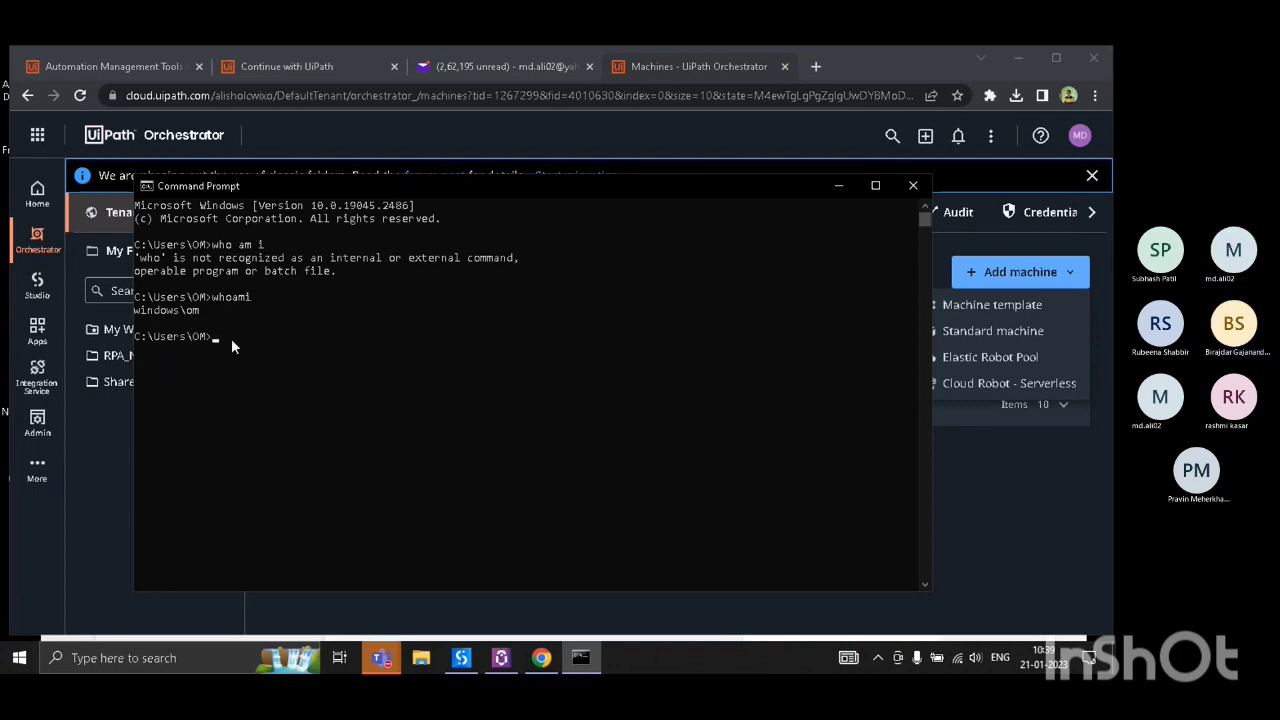
- Run whoami again in Command Prompt to print the machine and user name
key("Return")
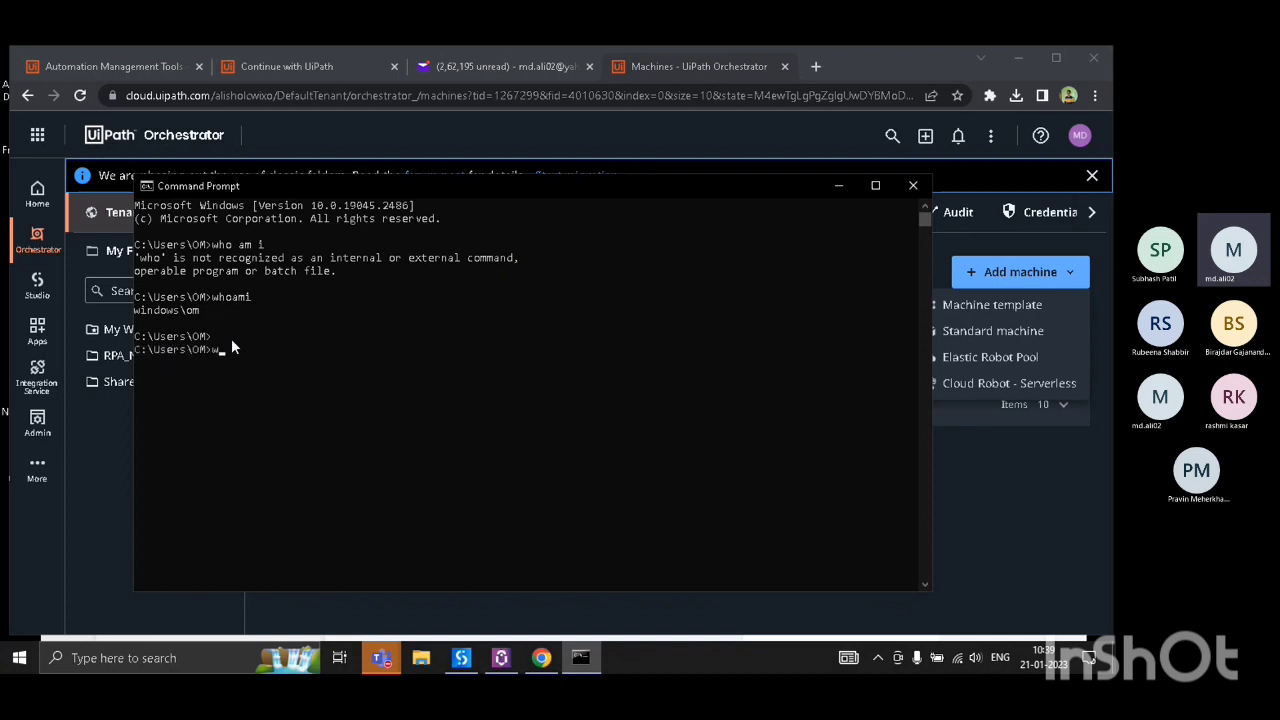
type("w")
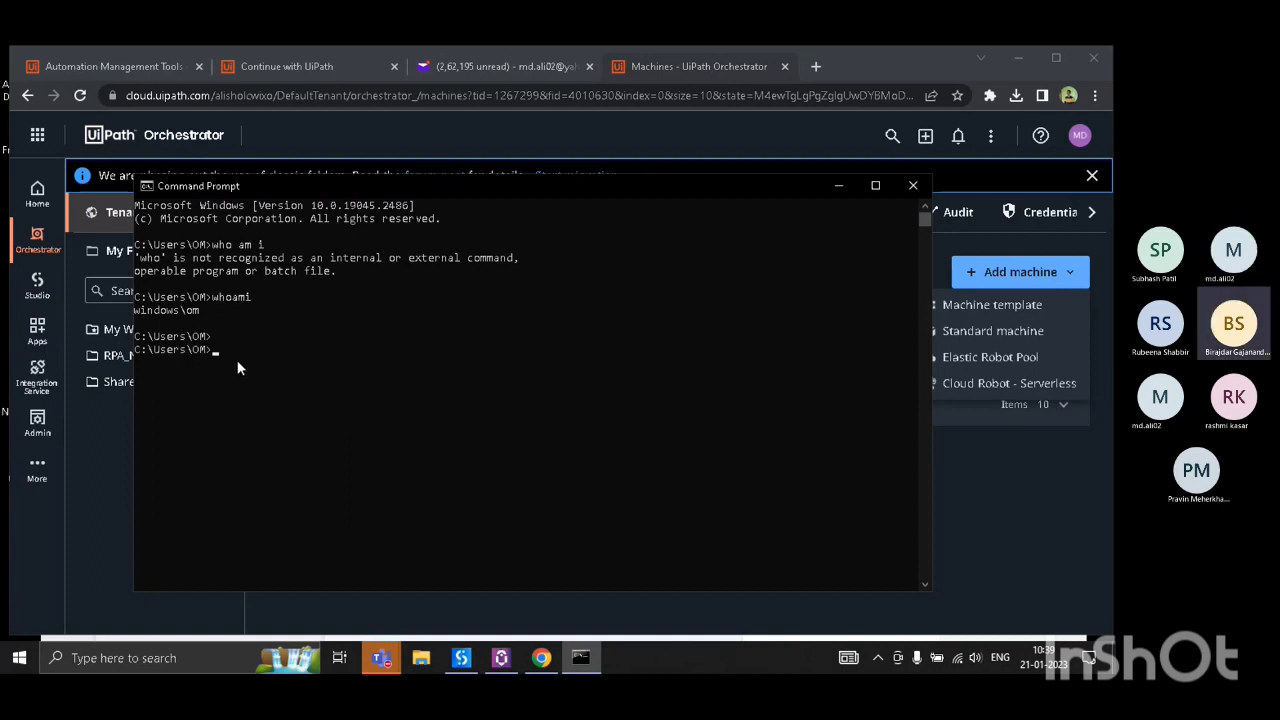
key("Return")
type("whoami")
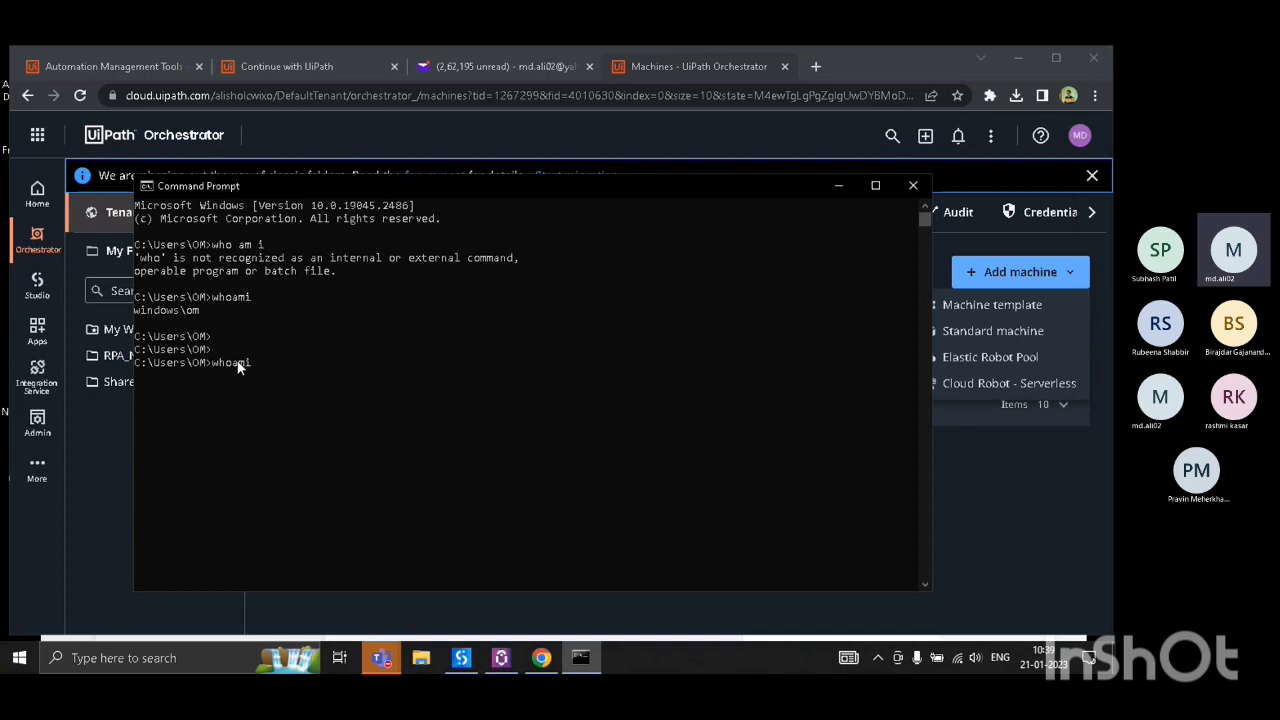
key("Return")
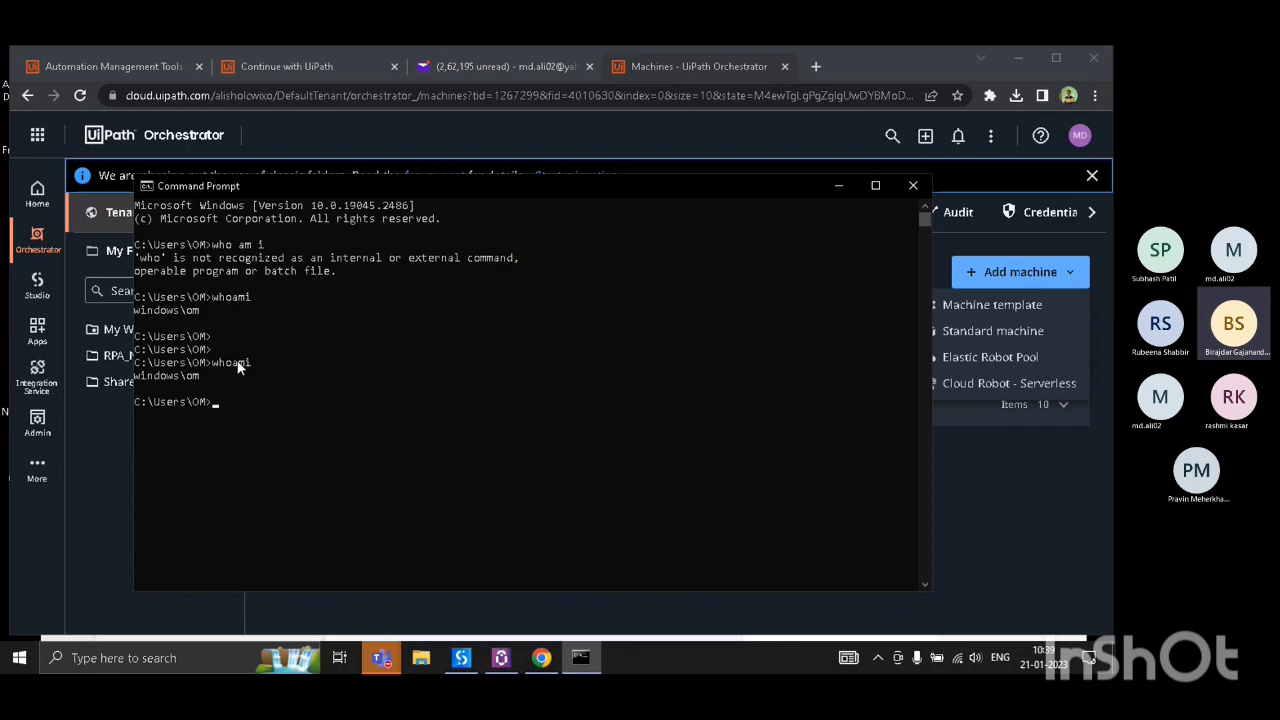
- Select the whoami output and copy the machine and user name to the clipboard
left_click(155, 403)
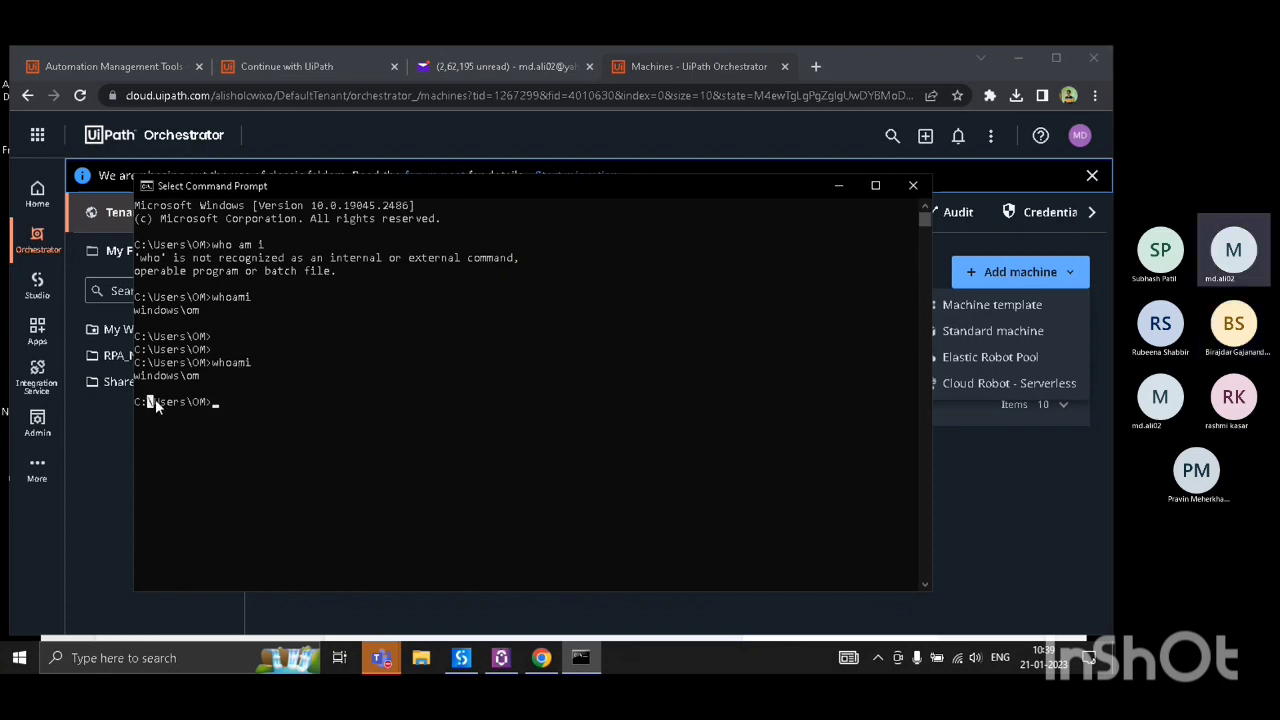
left_click(163, 399)
left_click(195, 402)
left_click(141, 376)
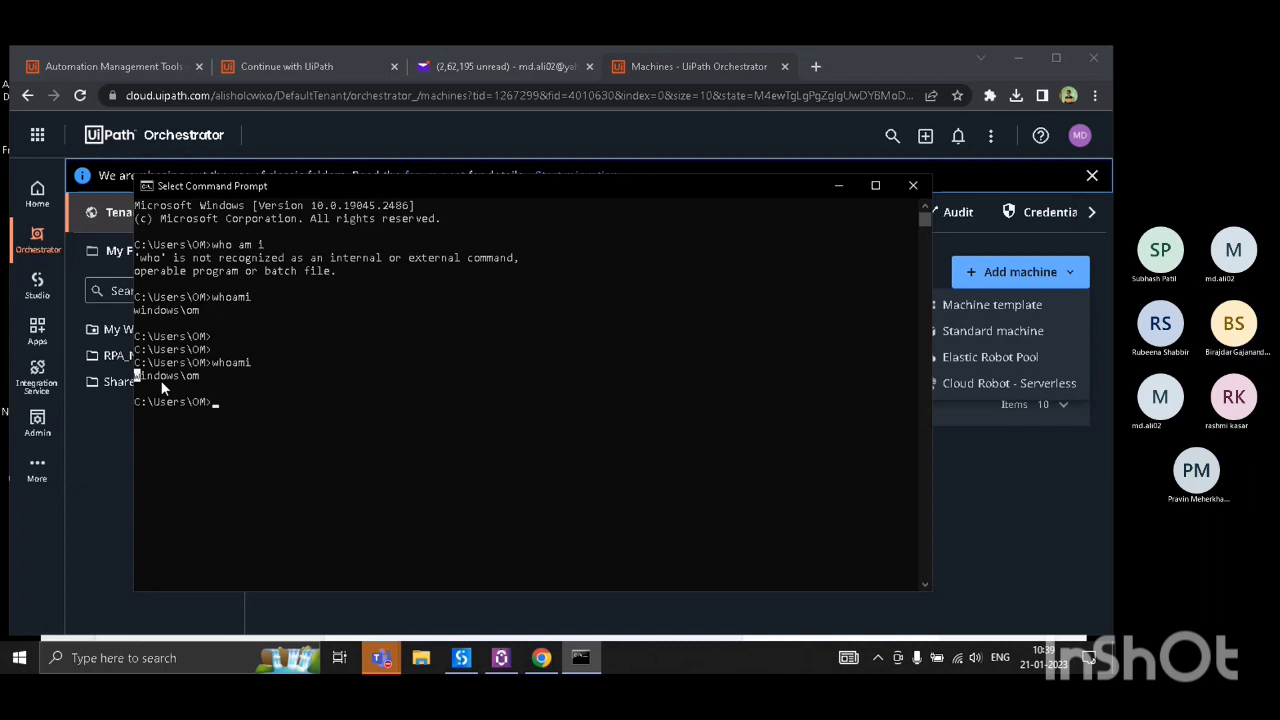
key("shift+Right")
key("shift+Right")
key("shift+Right")
key("shift+Right")
key("shift+Right")
key("shift+Right")
key("shift+Right")
key("shift+Right")
key("shift+Right")
key("ctrl+c")
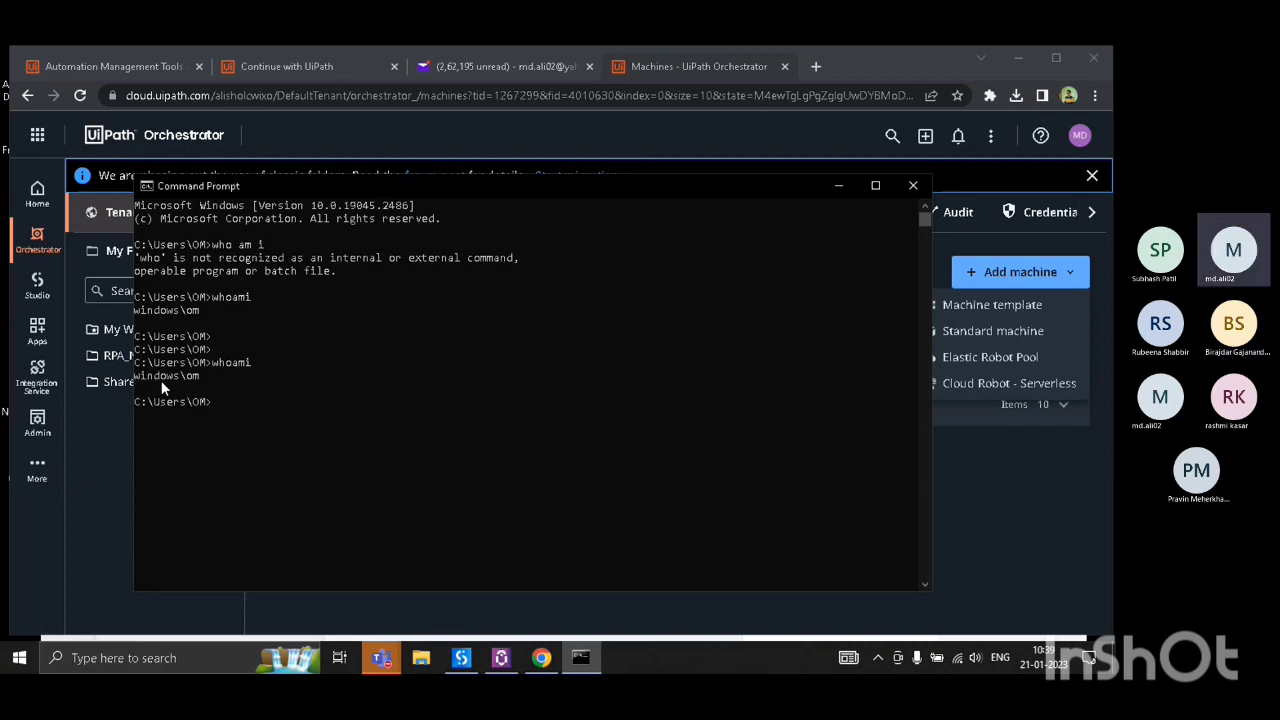
key("Return")
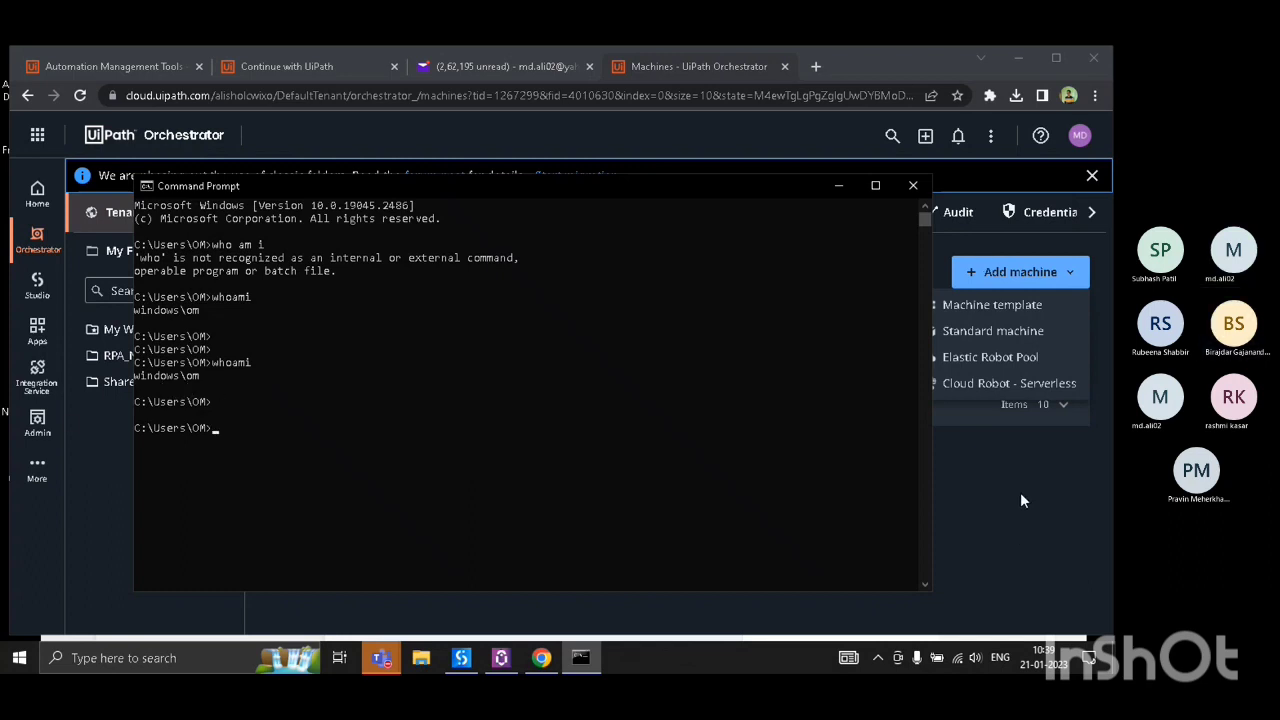
left_click_drag(200, 376, 149, 375)
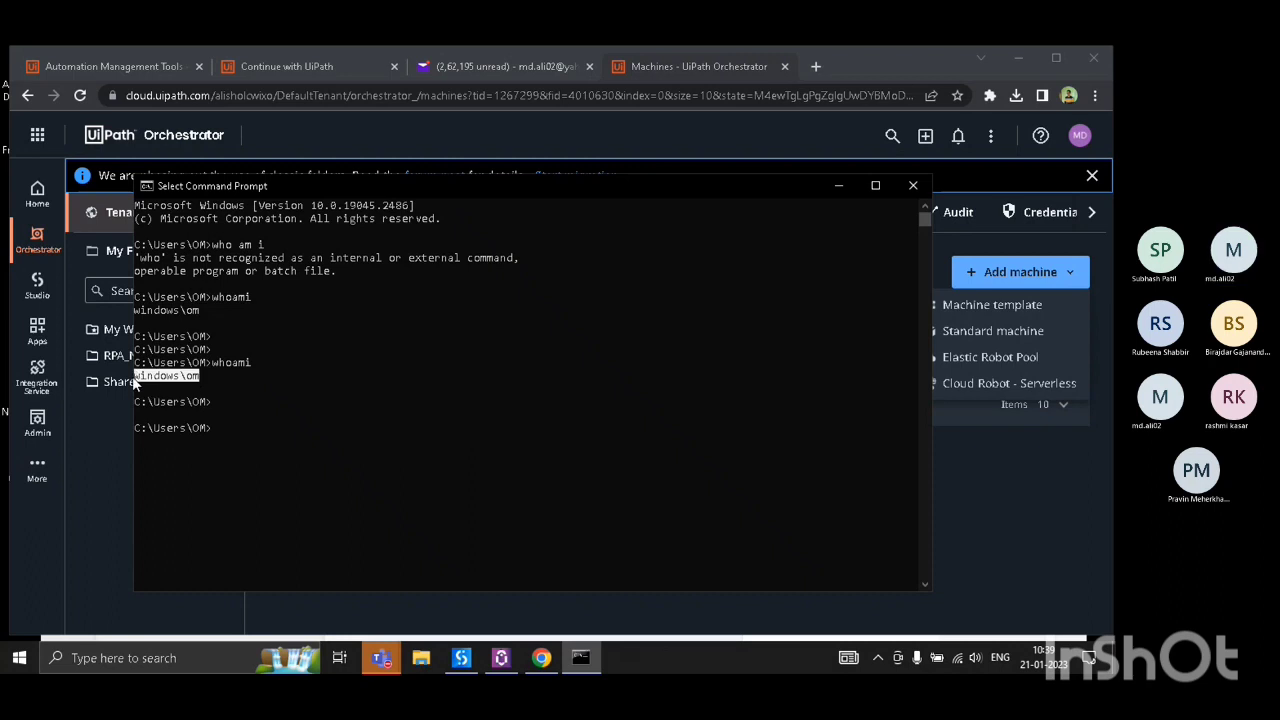
key("Return")
key("Return")
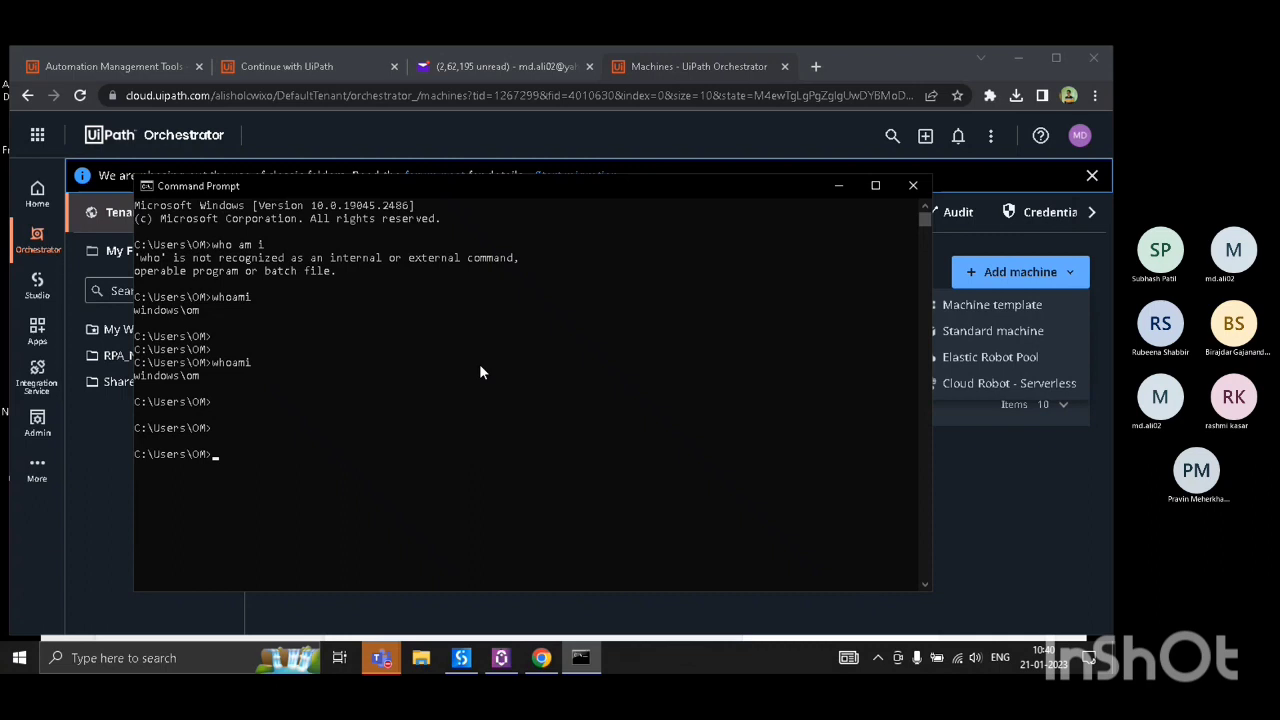
- Minimize Command Prompt to return to the Orchestrator Machines page
left_click(836, 186)
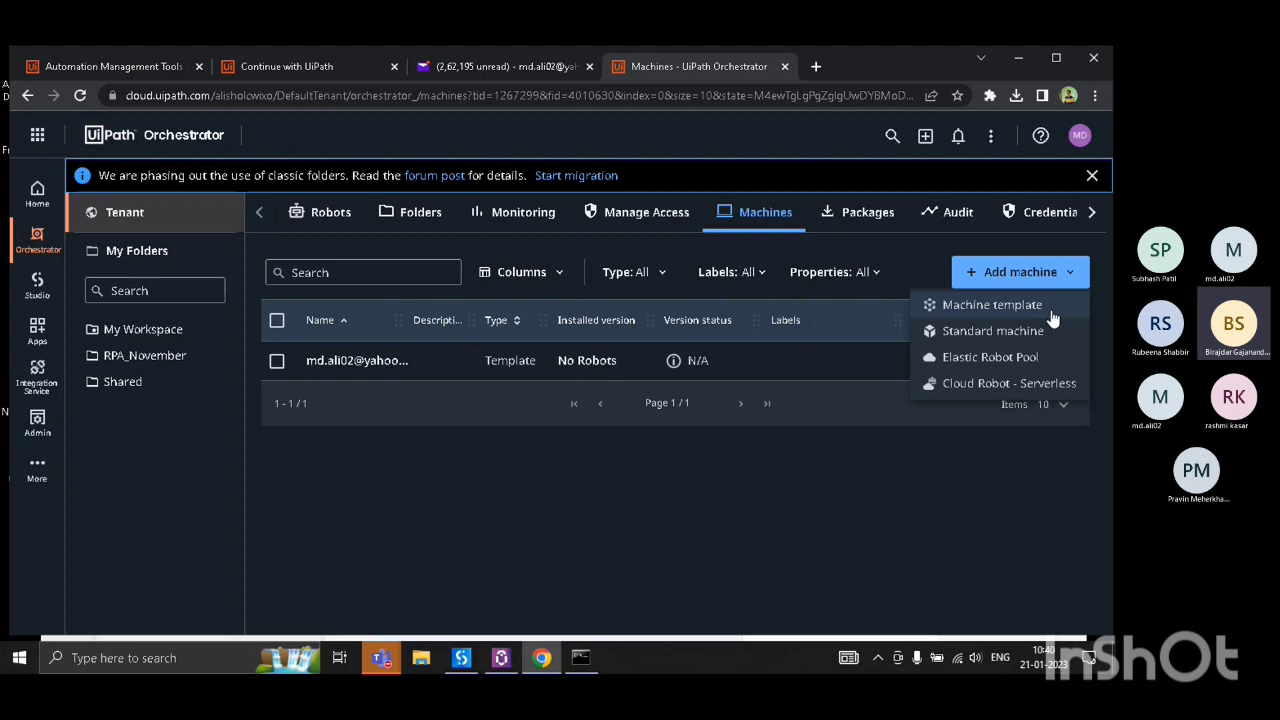
- Start a new standard machine and paste the copied user name as its name
left_click(992, 336)
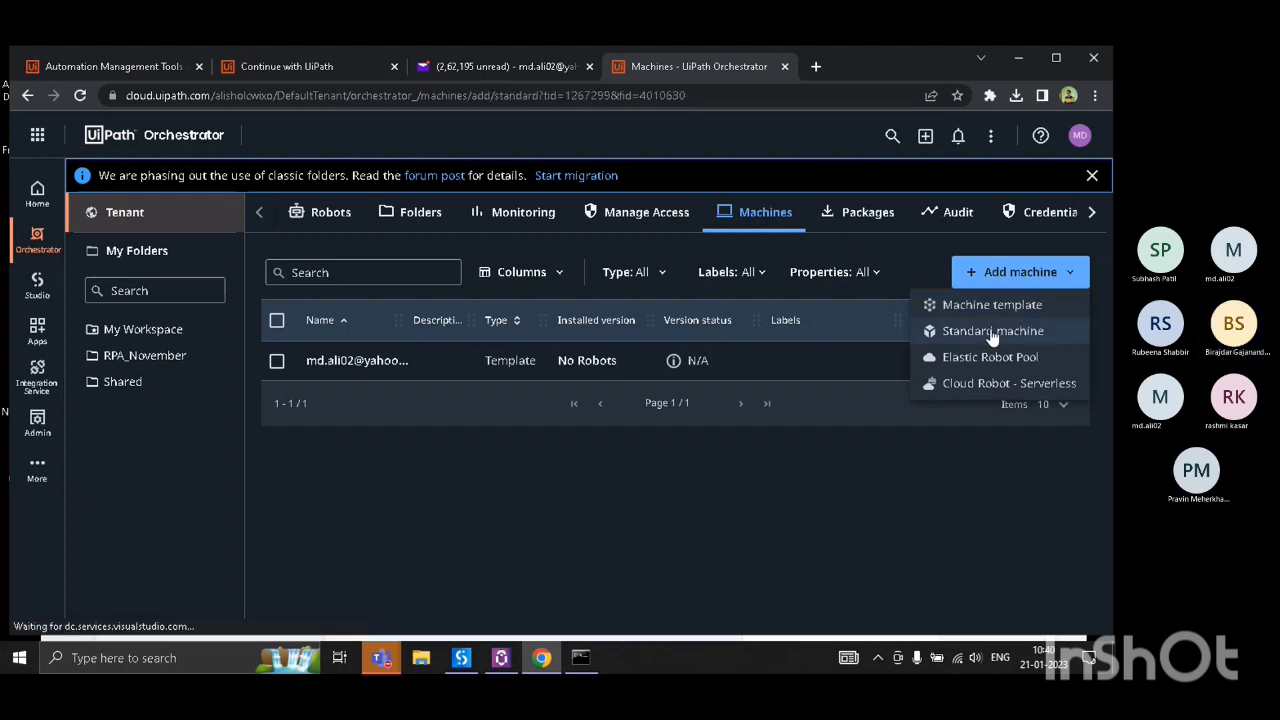
scroll(889, 388, "down", 1)
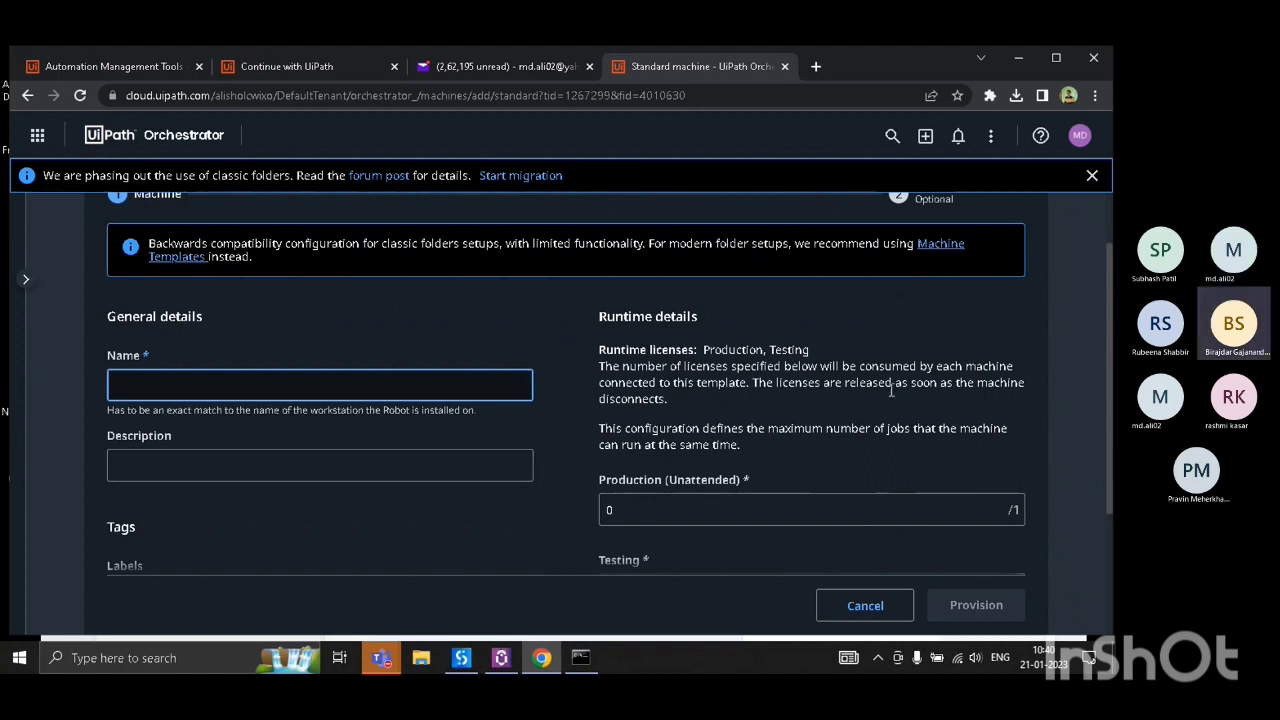
key("ctrl+v")
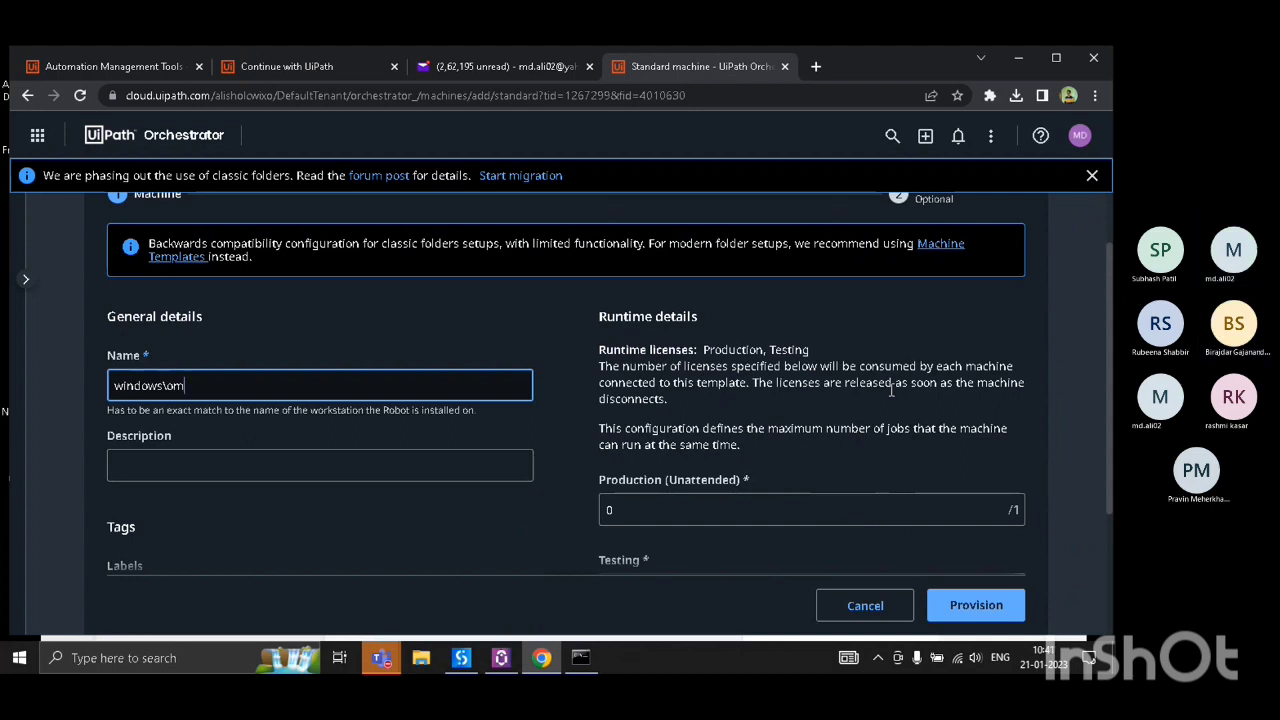
scroll(396, 500, "down", 2)
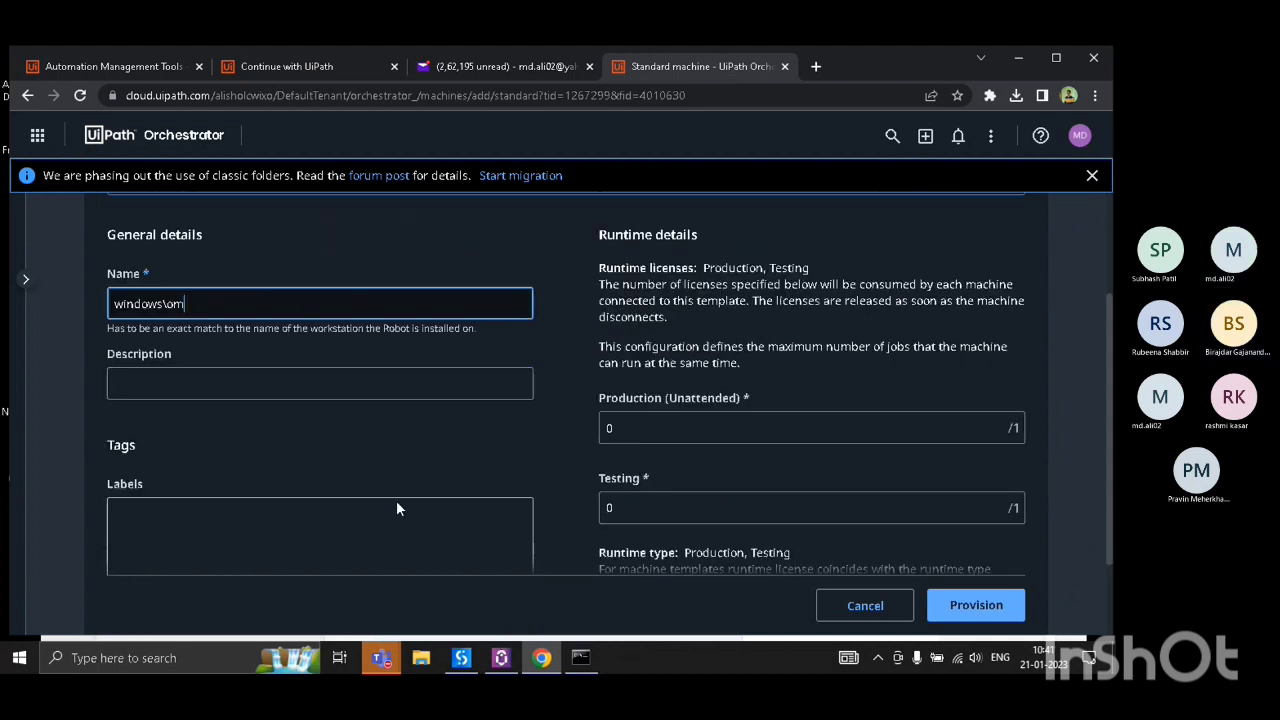
scroll(396, 500, "down", 2)
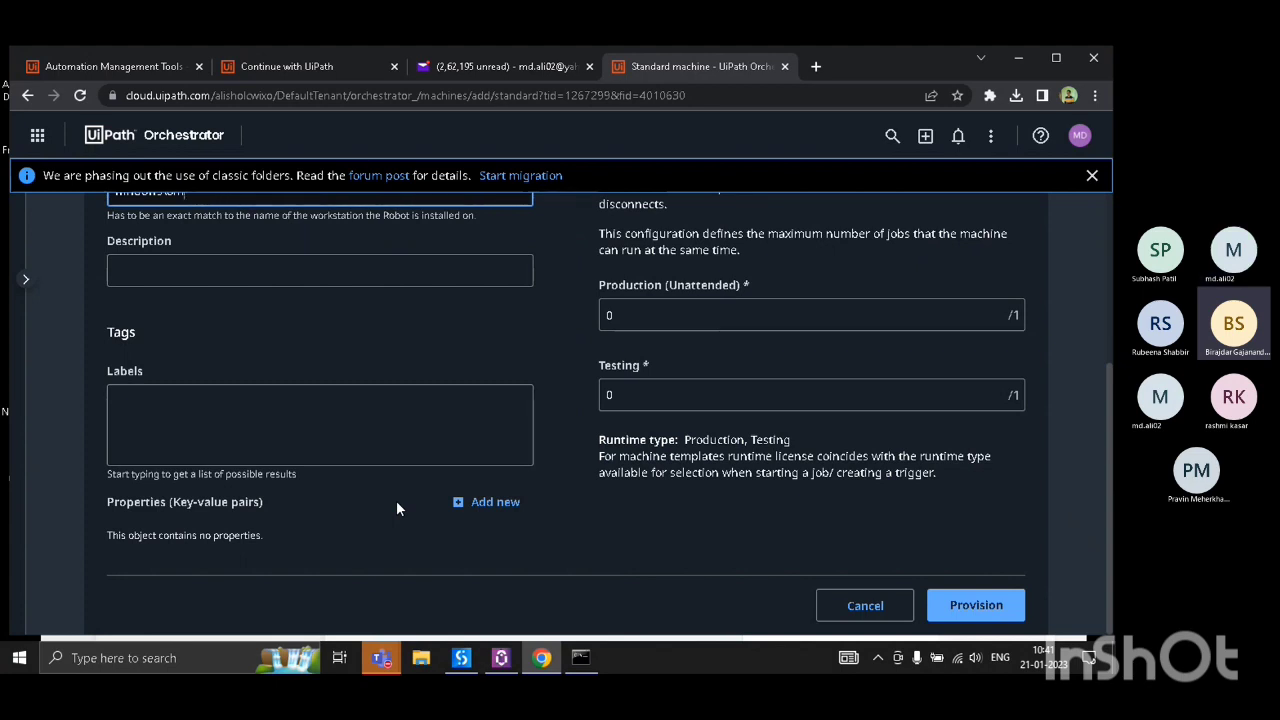
- Set Production (Unattended) to 1 and Testing to 1, then provision the machine
left_click(661, 313)
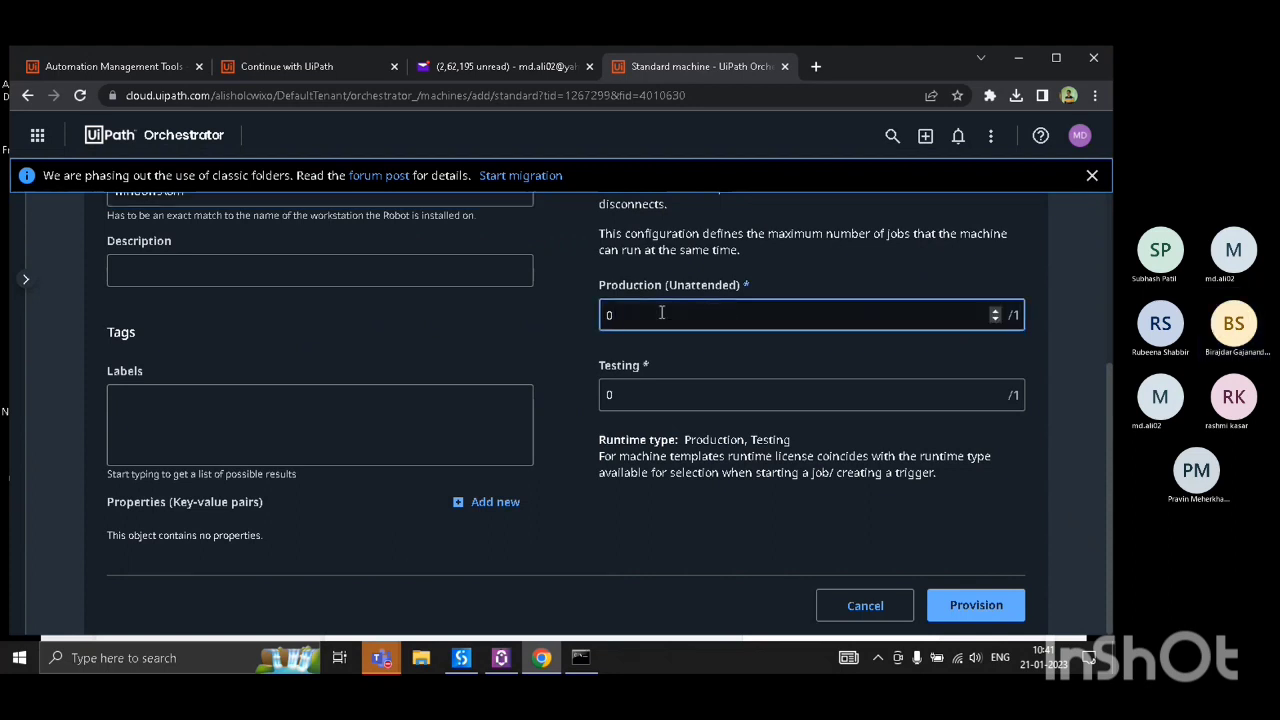
key("BackSpace")
type("1")
left_click(640, 396)
key("BackSpace")
type("1")
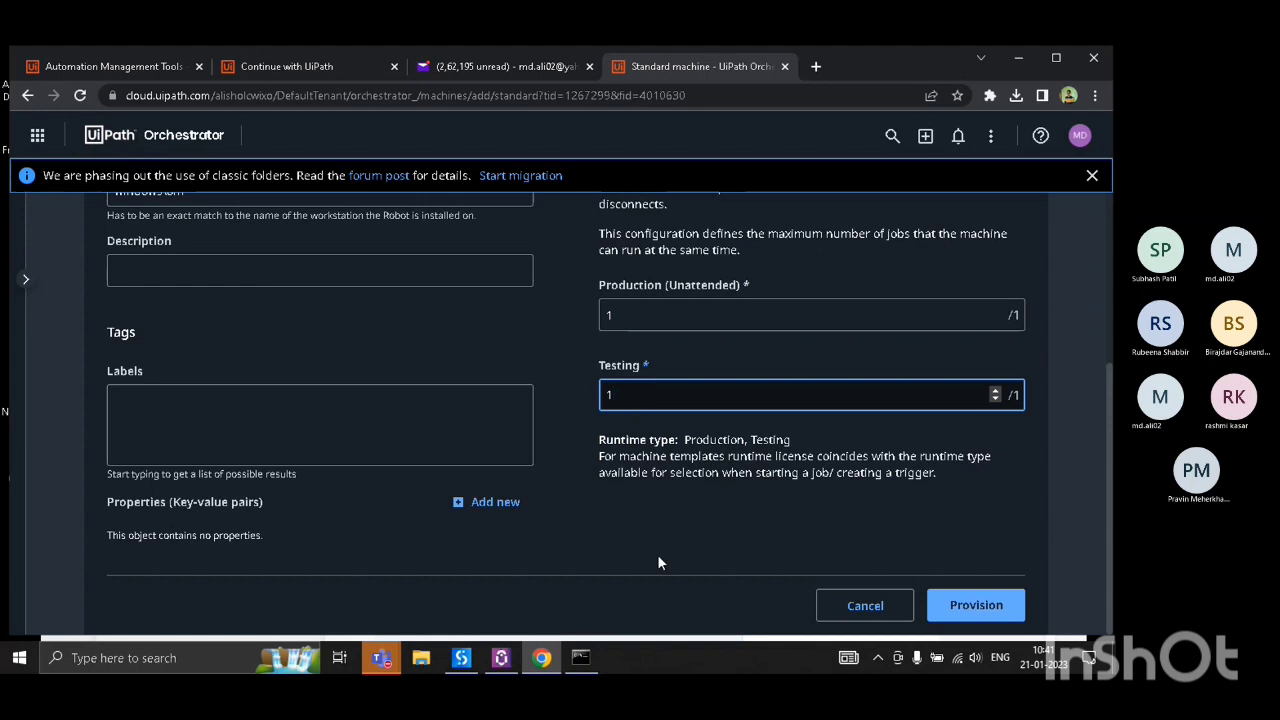
left_click(985, 610)
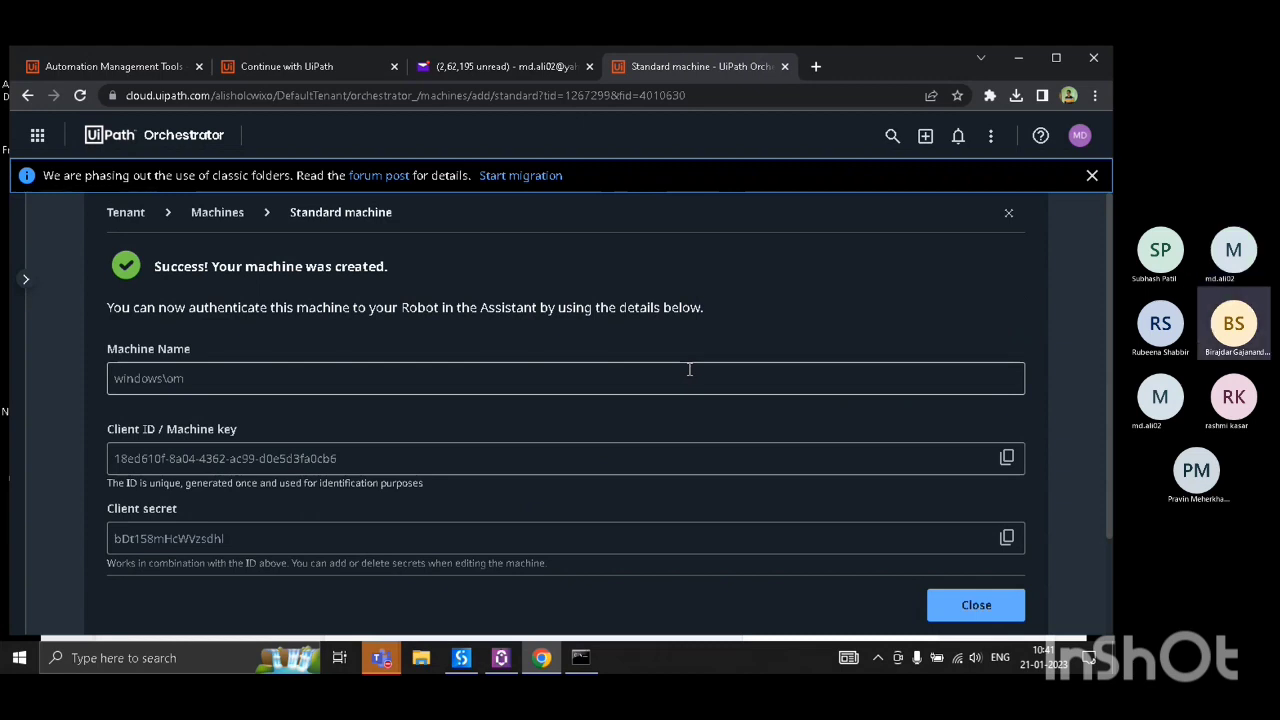
- Close the machine-created confirmation and go to the tenant Folders page
left_click(962, 606)
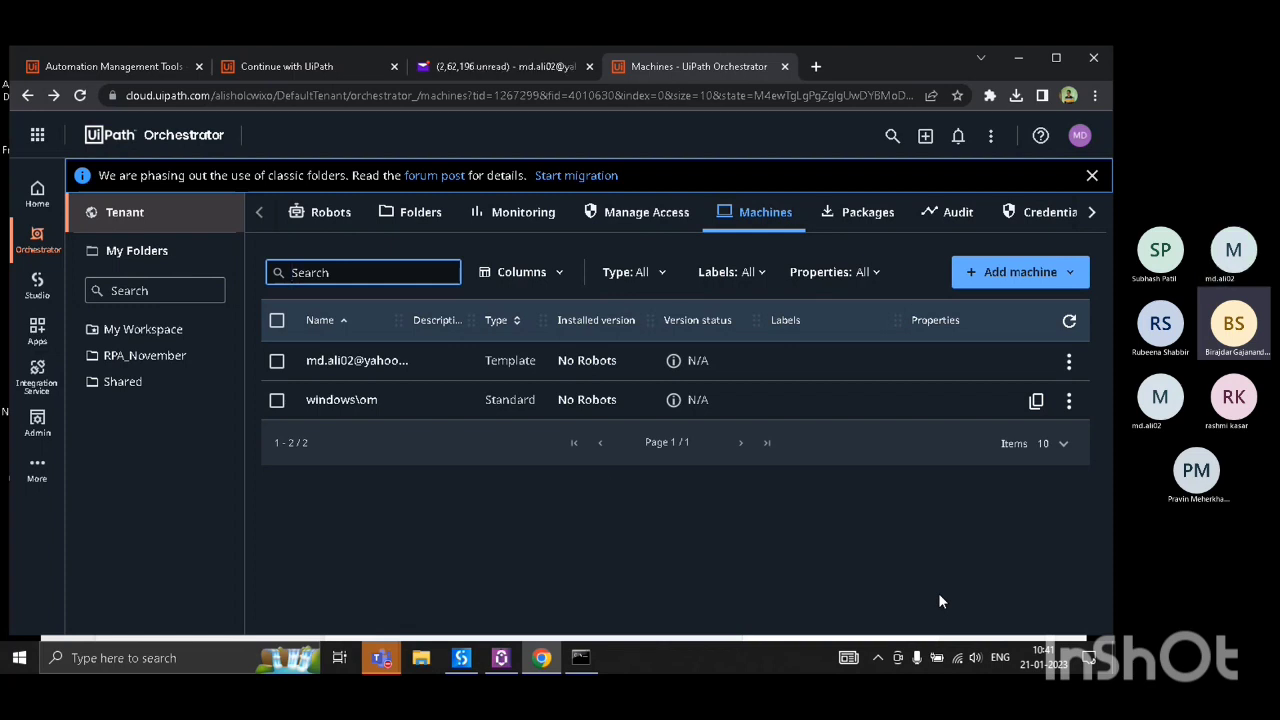
left_click(421, 213)
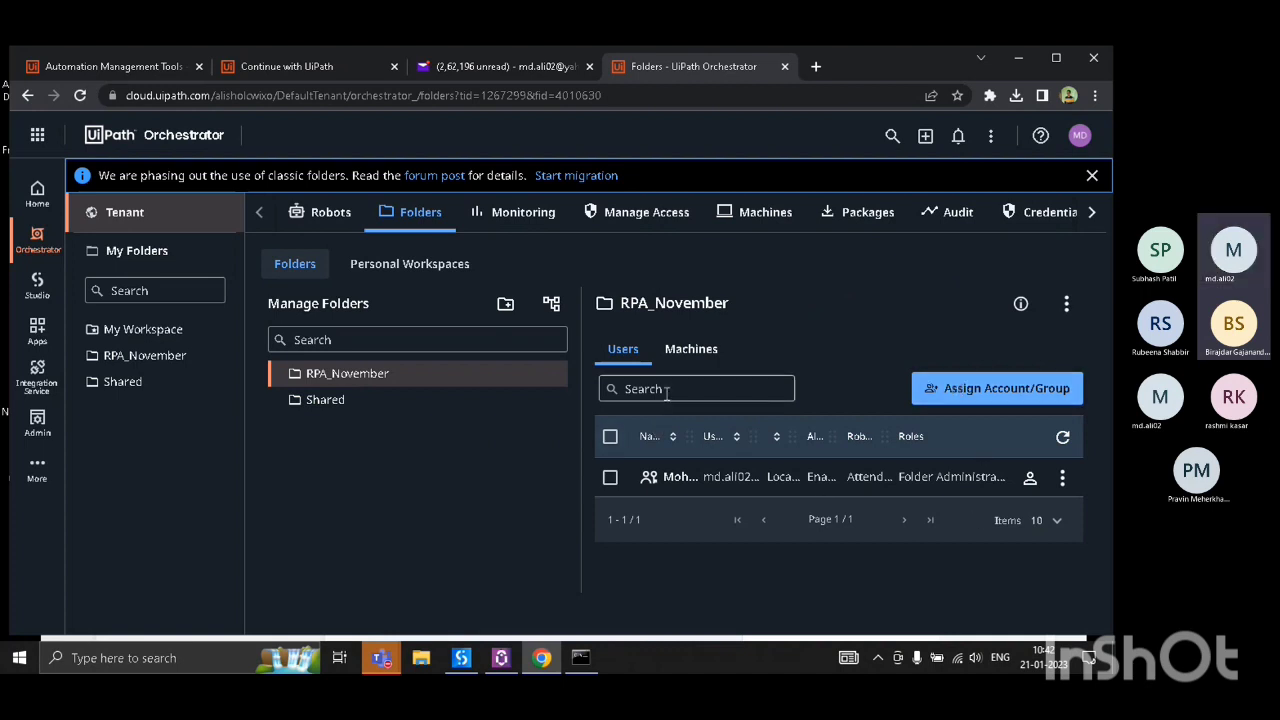
- Tick the new standard machine under Manage Machines in Folder for RPA_November and update
left_click(688, 362)
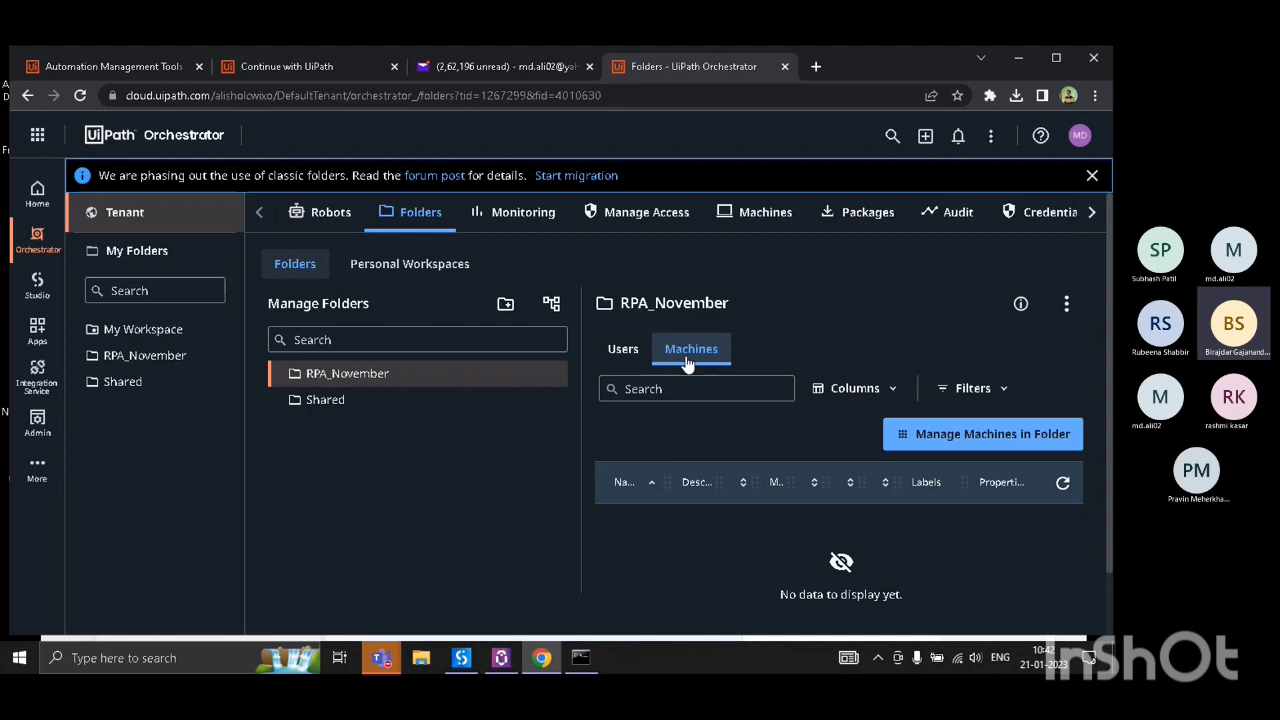
left_click(991, 433)
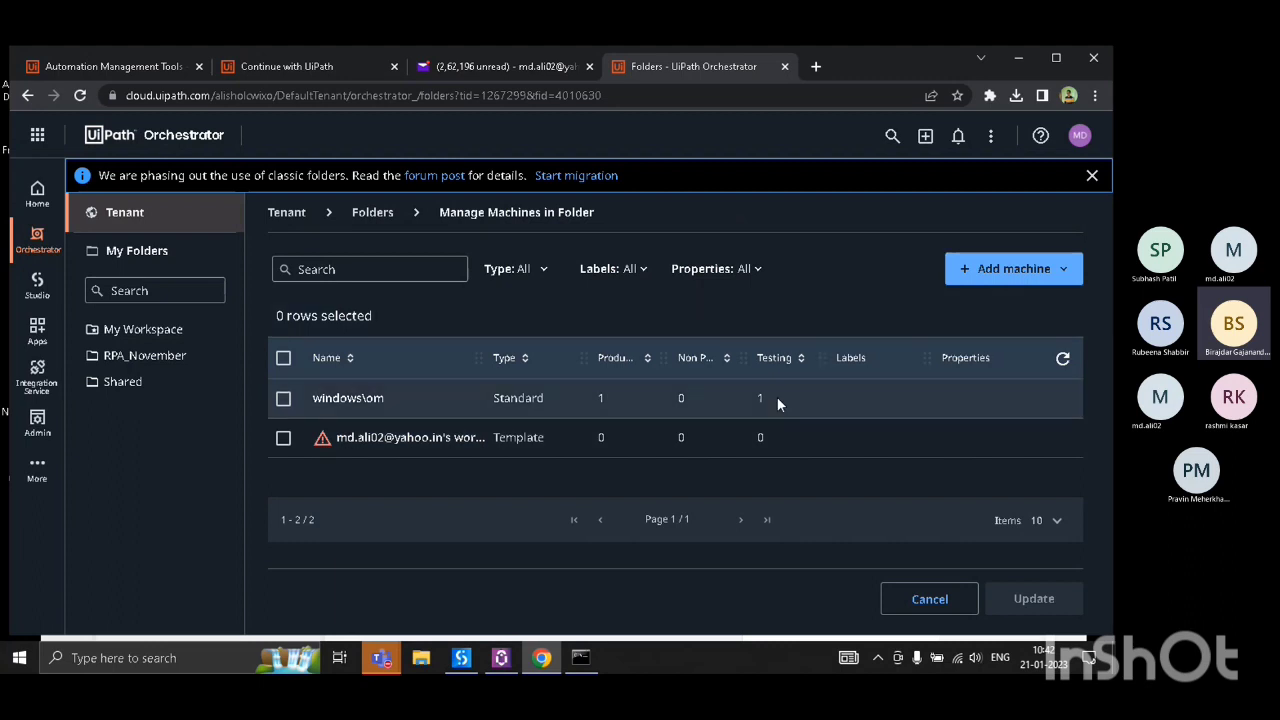
left_click(284, 399)
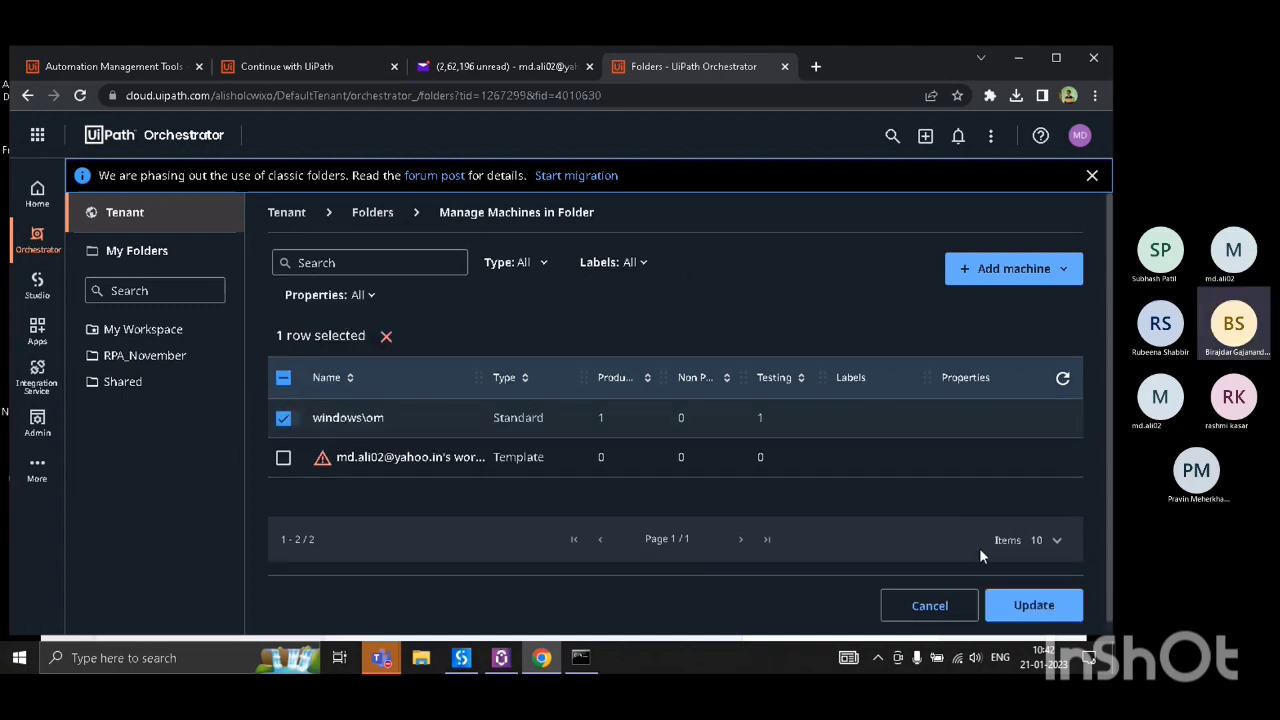
left_click(1020, 605)
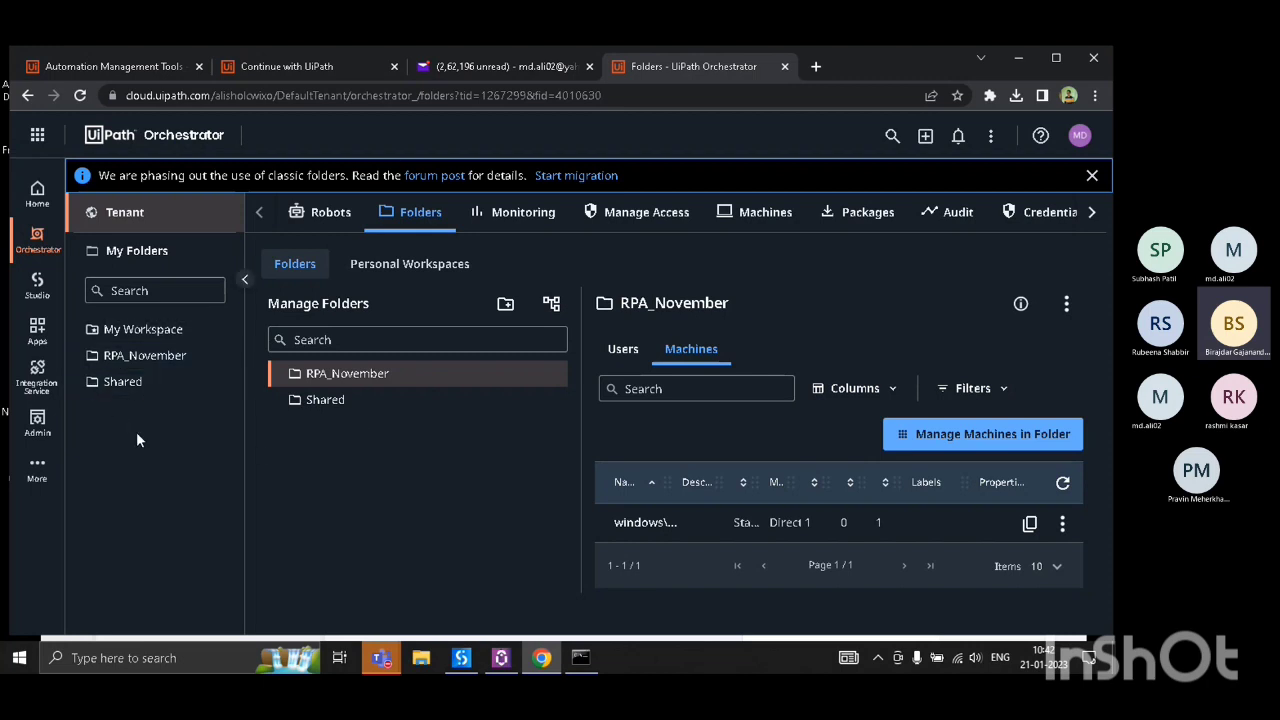
- Return to Tenant > Folders, check RPA_November's machines, then open the assigned user's actions menu
left_click(38, 240)
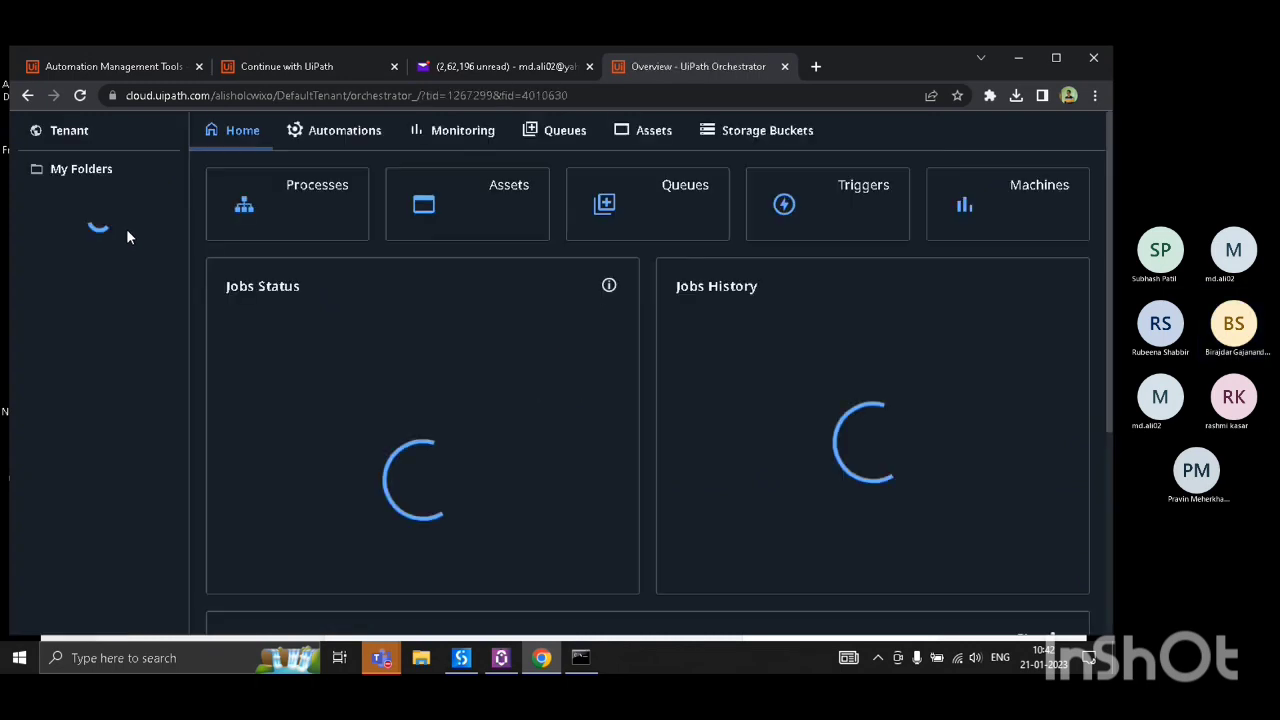
left_click(126, 219)
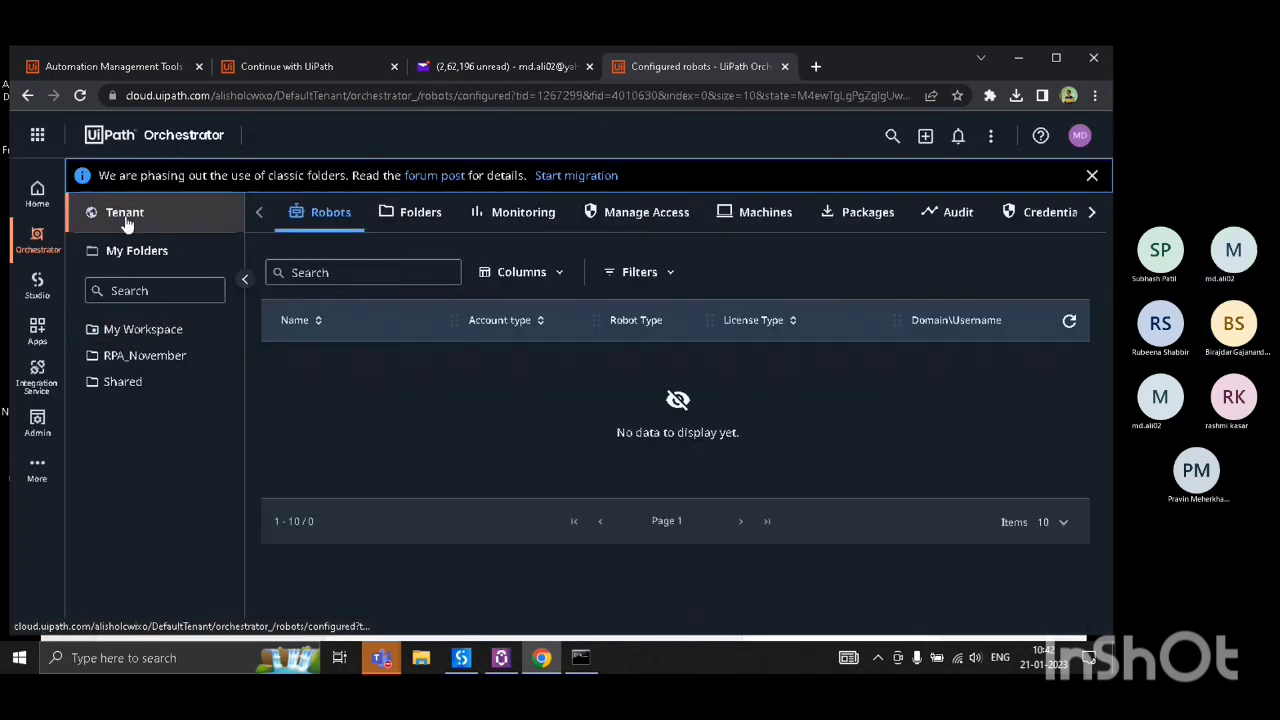
left_click(420, 222)
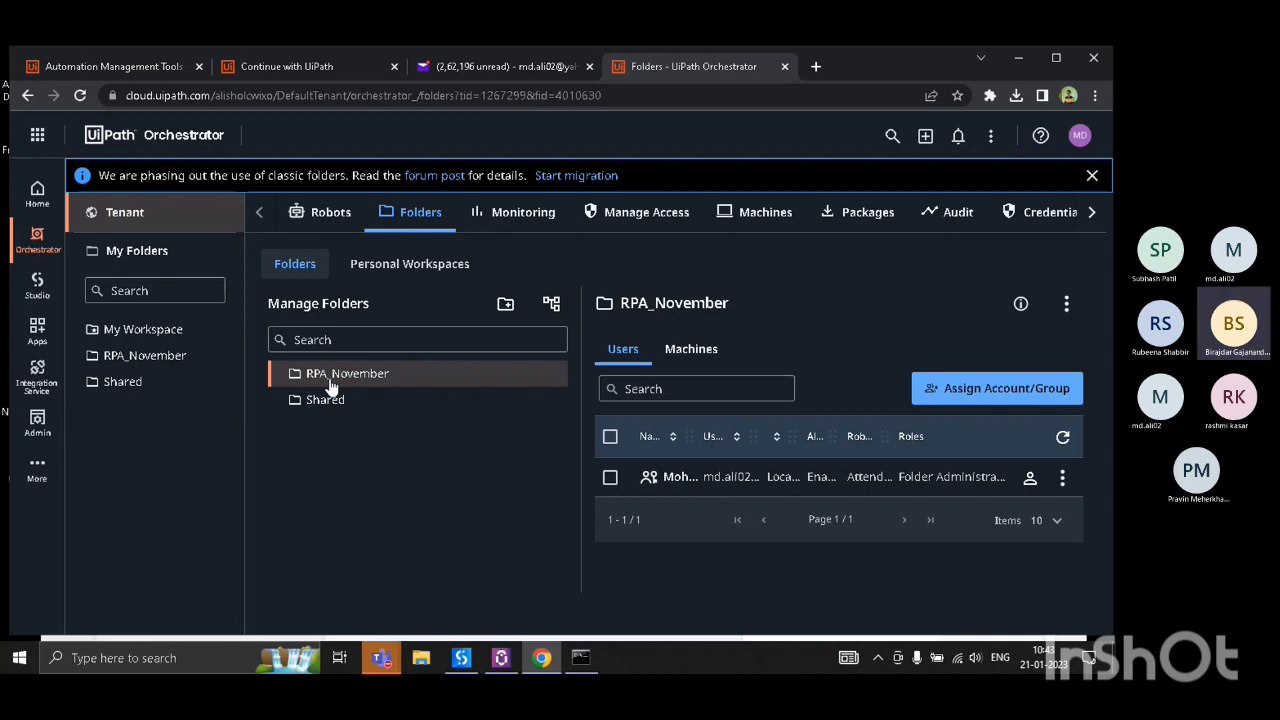
left_click(692, 355)
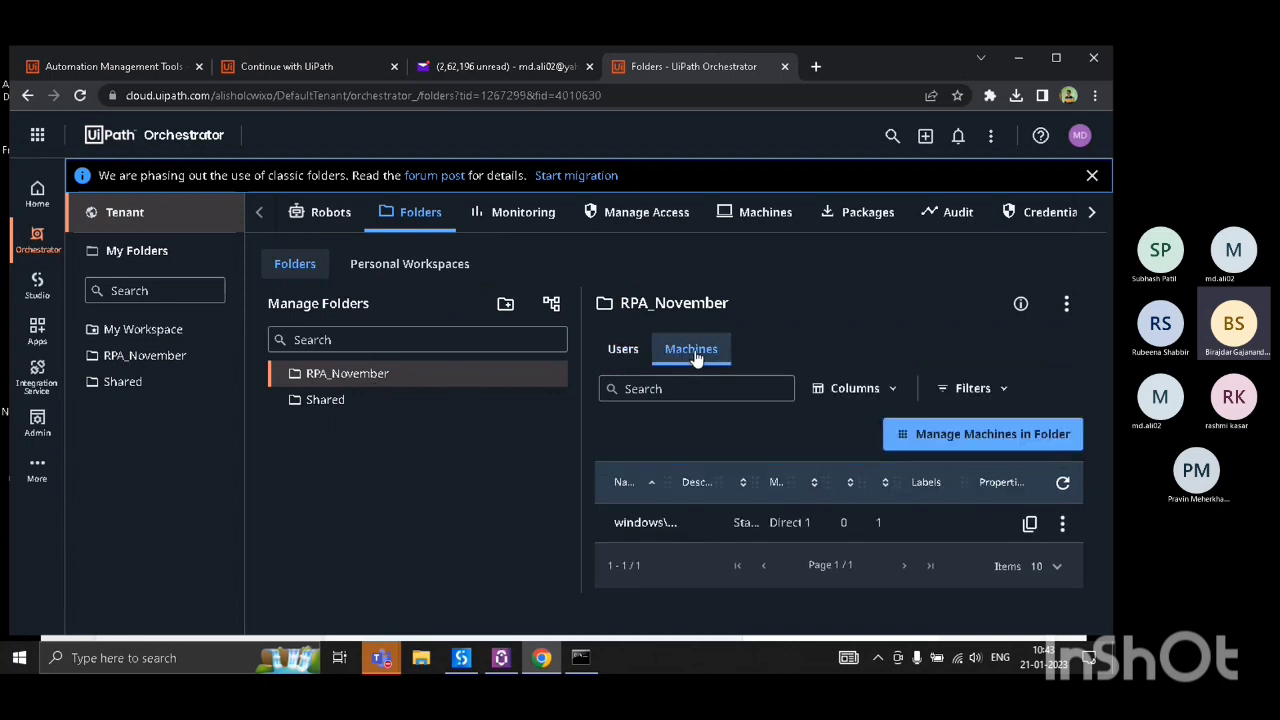
left_click(625, 350)
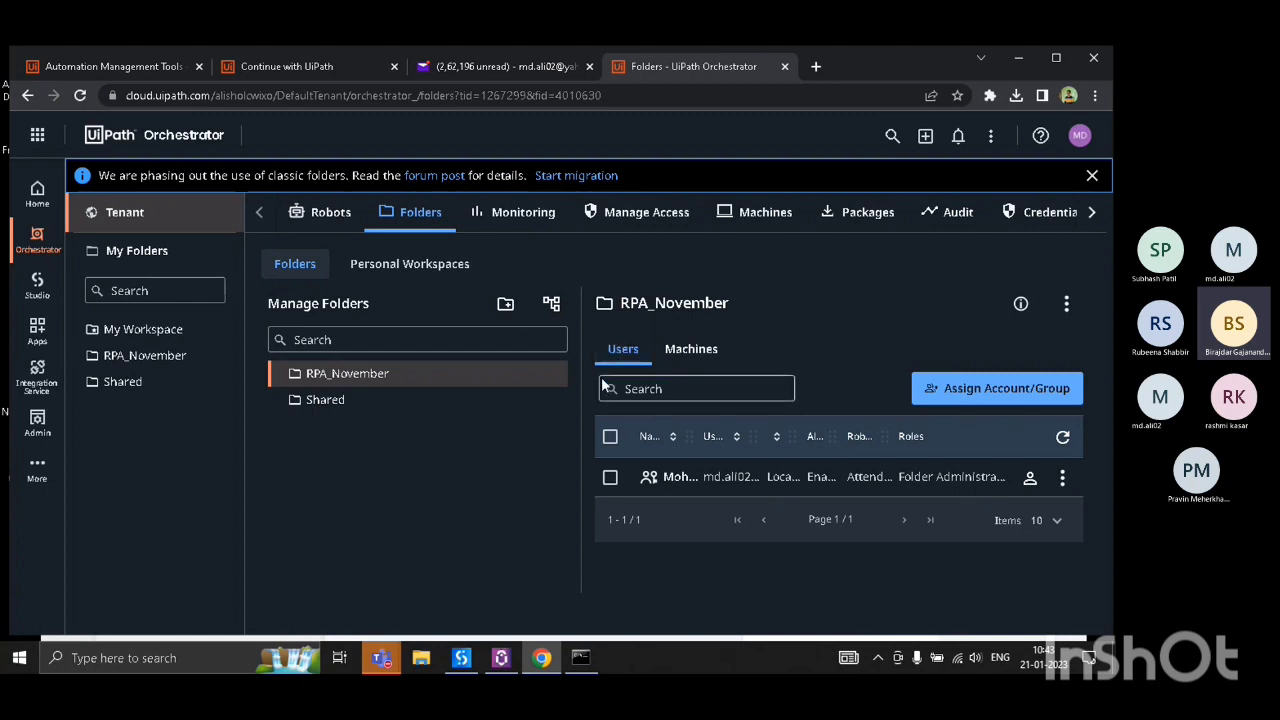
left_click(1062, 480)
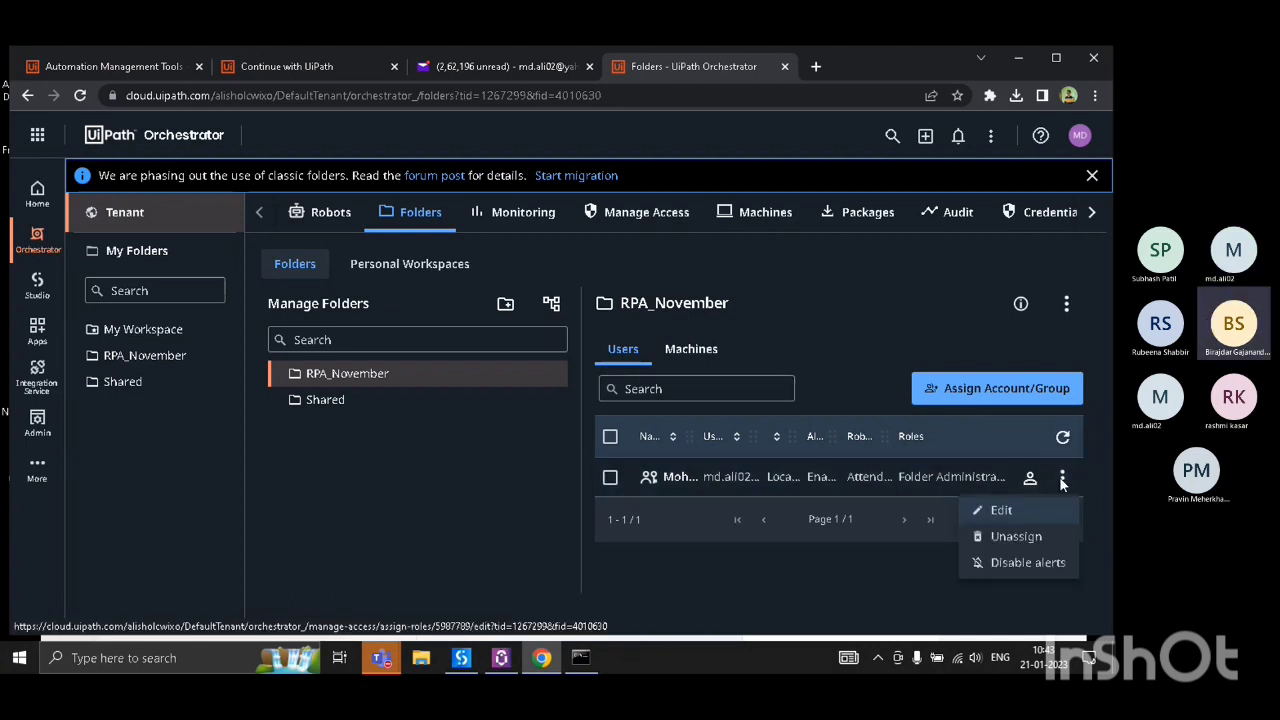
- Open Edit for the folder's assigned user and move focus to the Username field
left_click(985, 510)
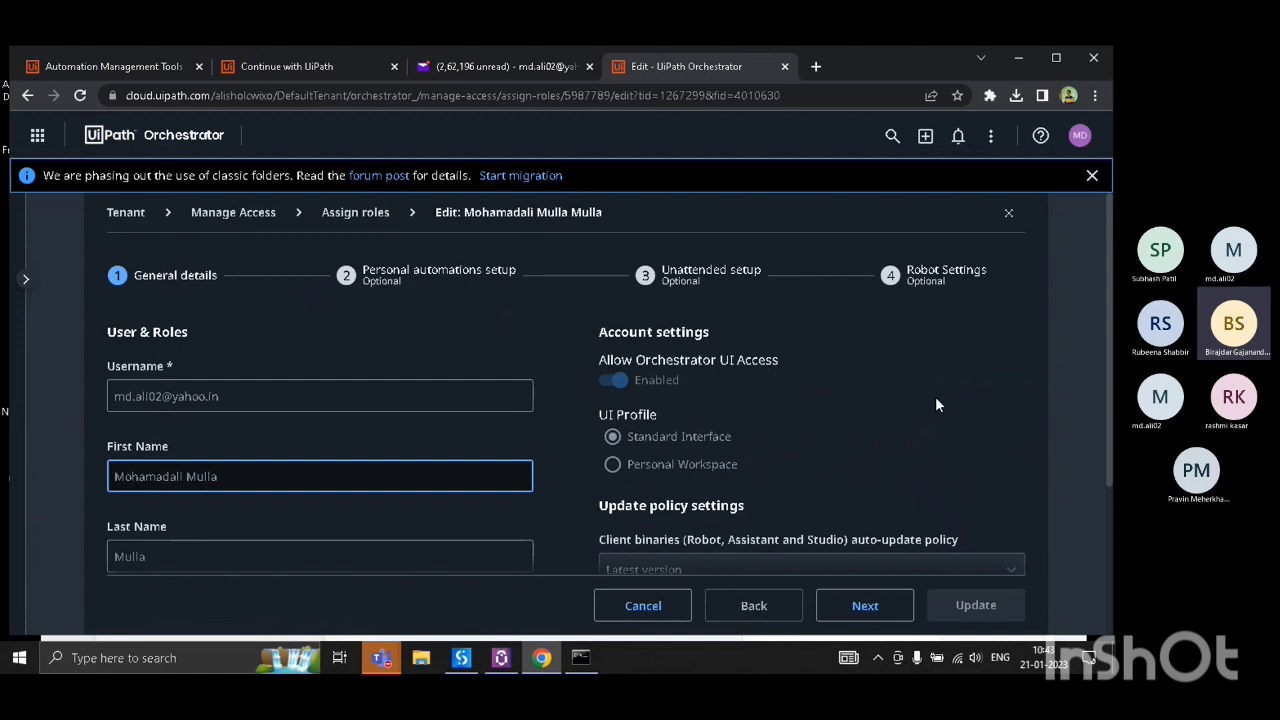
scroll(937, 405, "down", 1)
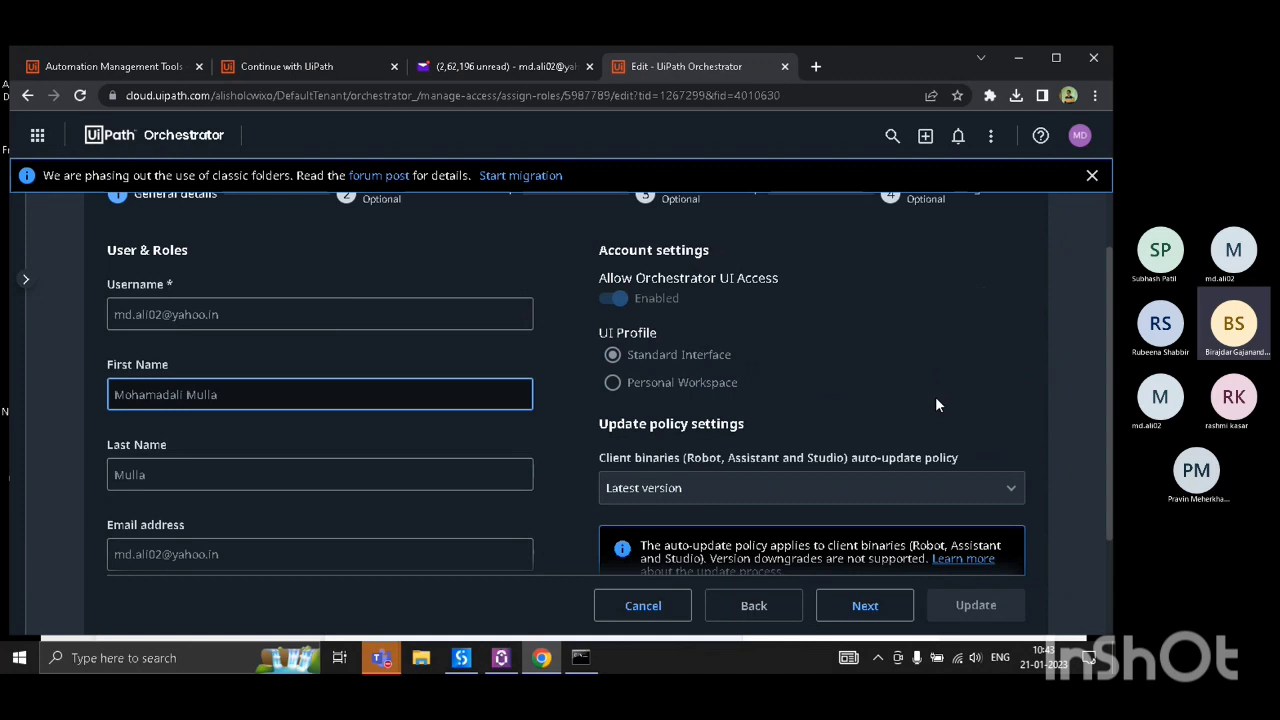
scroll(935, 396, "up", 1)
key("shift+Tab")
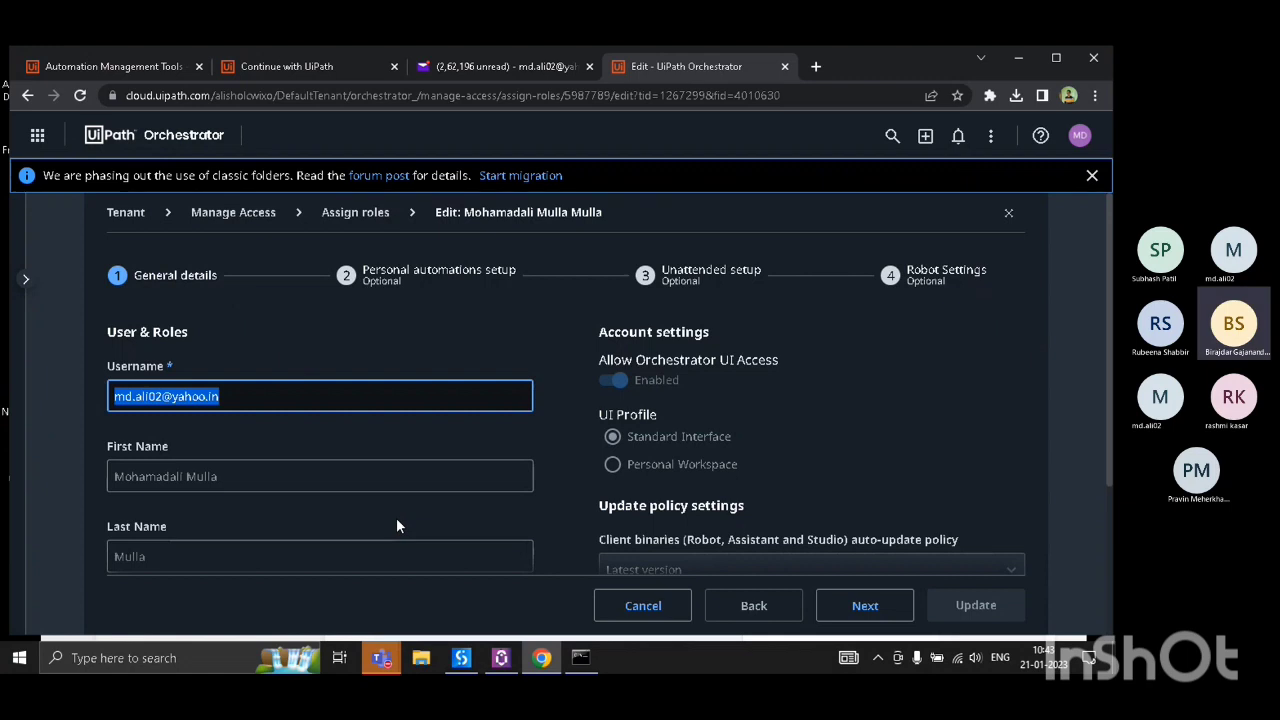
left_click(580, 657)
- Copy the user name from the whoami output, then select the Orchestrator Username value
key("Return")
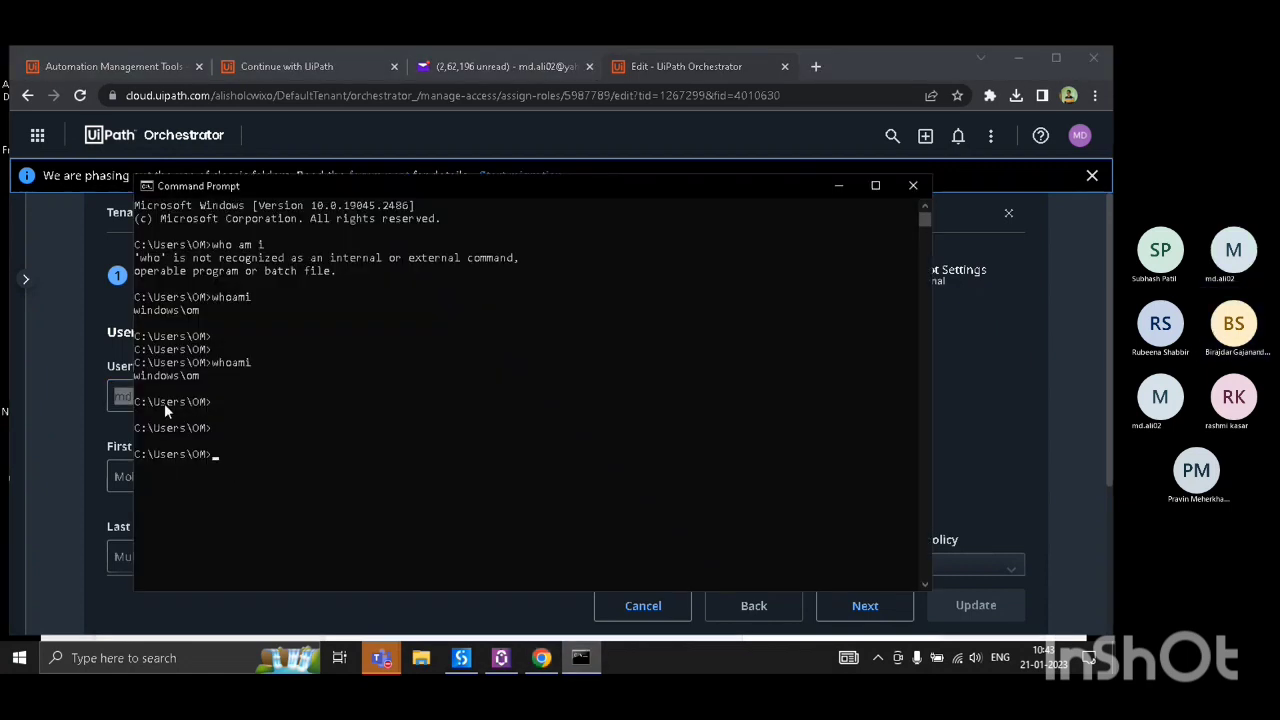
left_click_drag(203, 377, 133, 377)
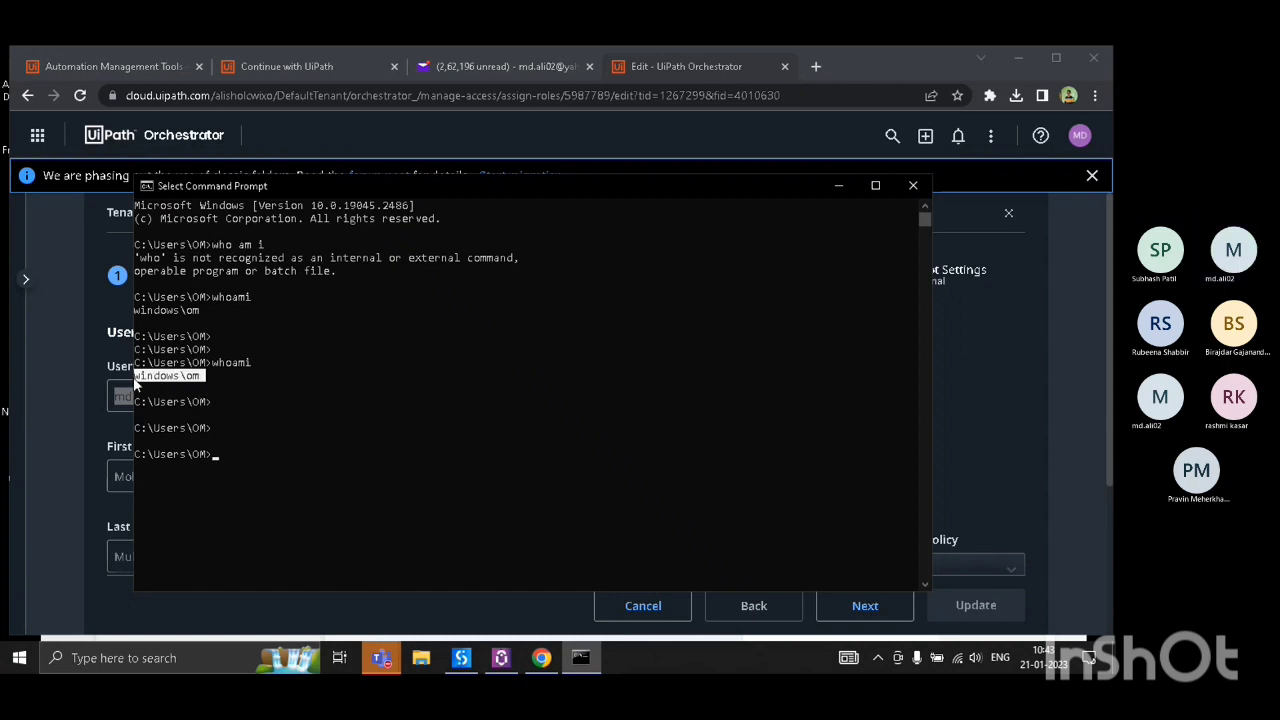
key("ctrl+c")
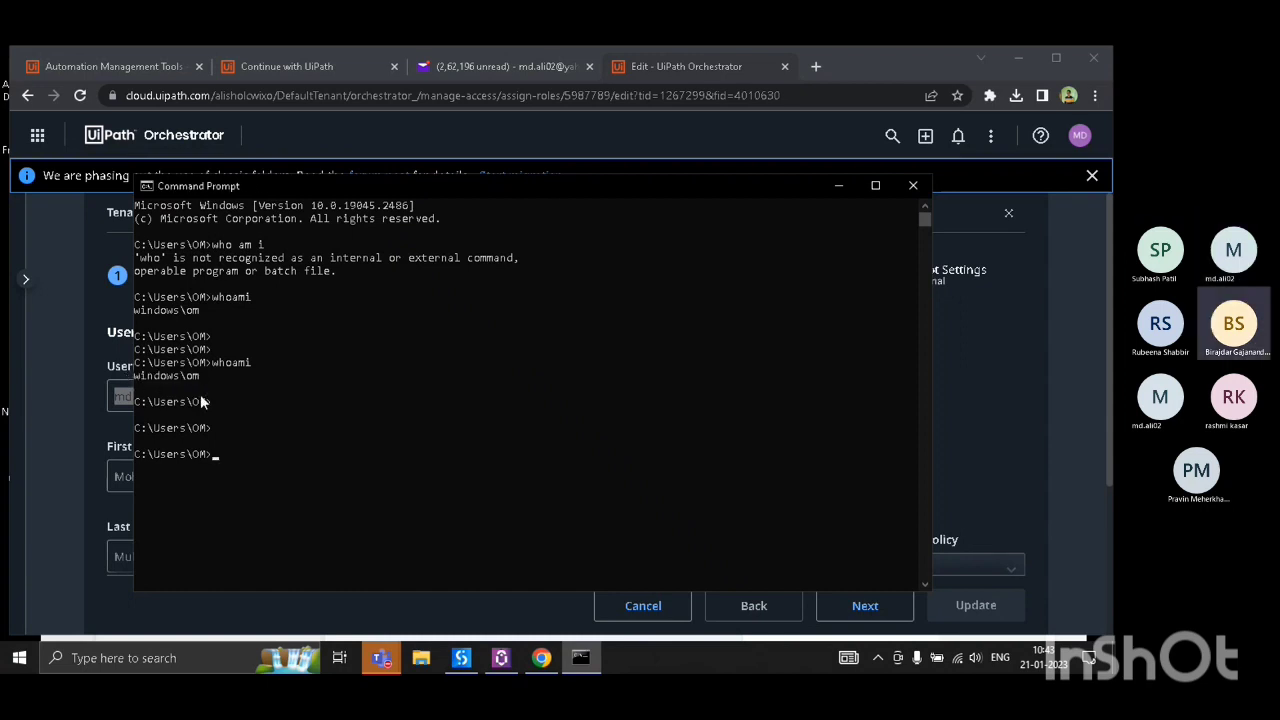
key("alt+Tab")
left_click(254, 401)
triple_click(243, 396)
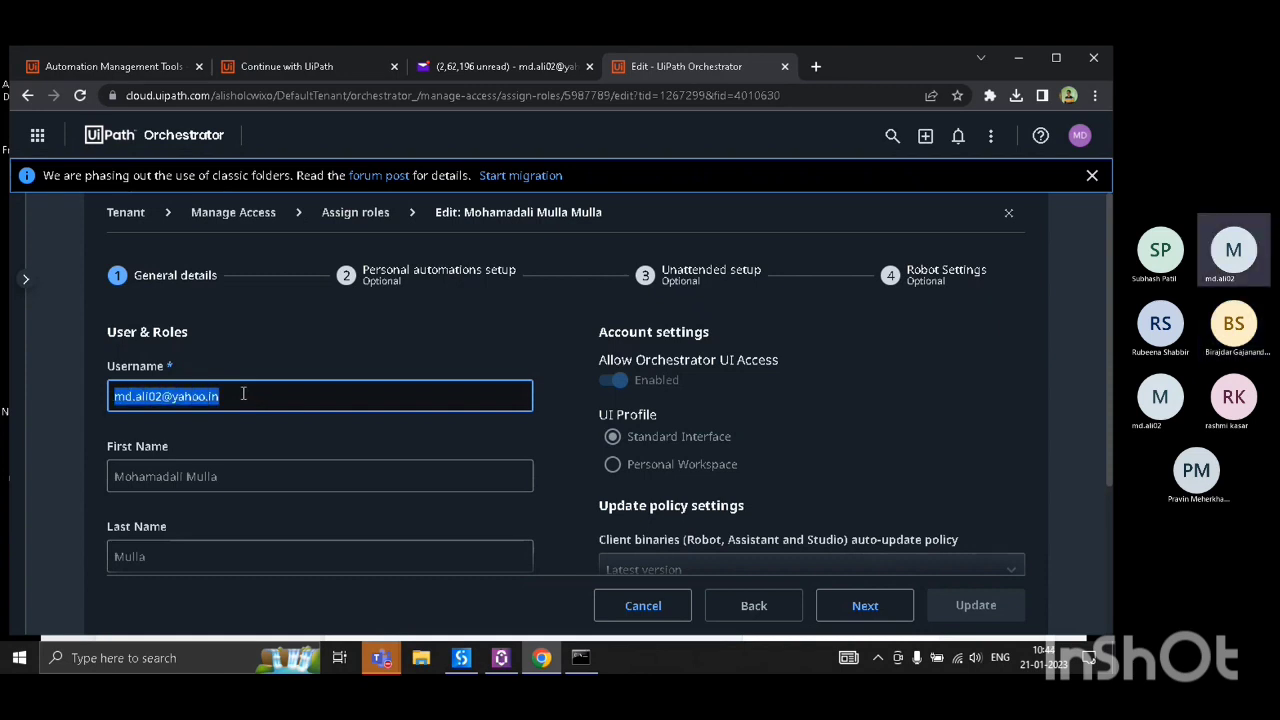
- In Unattended setup, allow unattended robots to run automations as this user and update
left_click(231, 397)
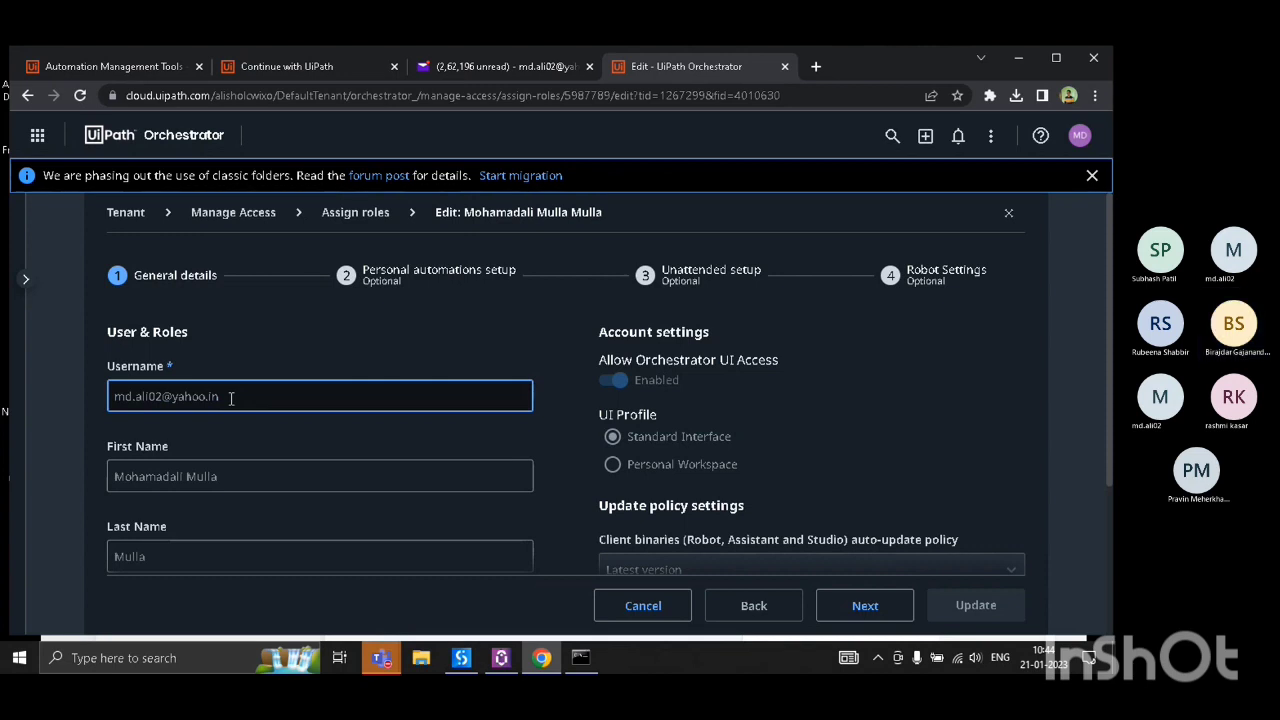
left_click(865, 612)
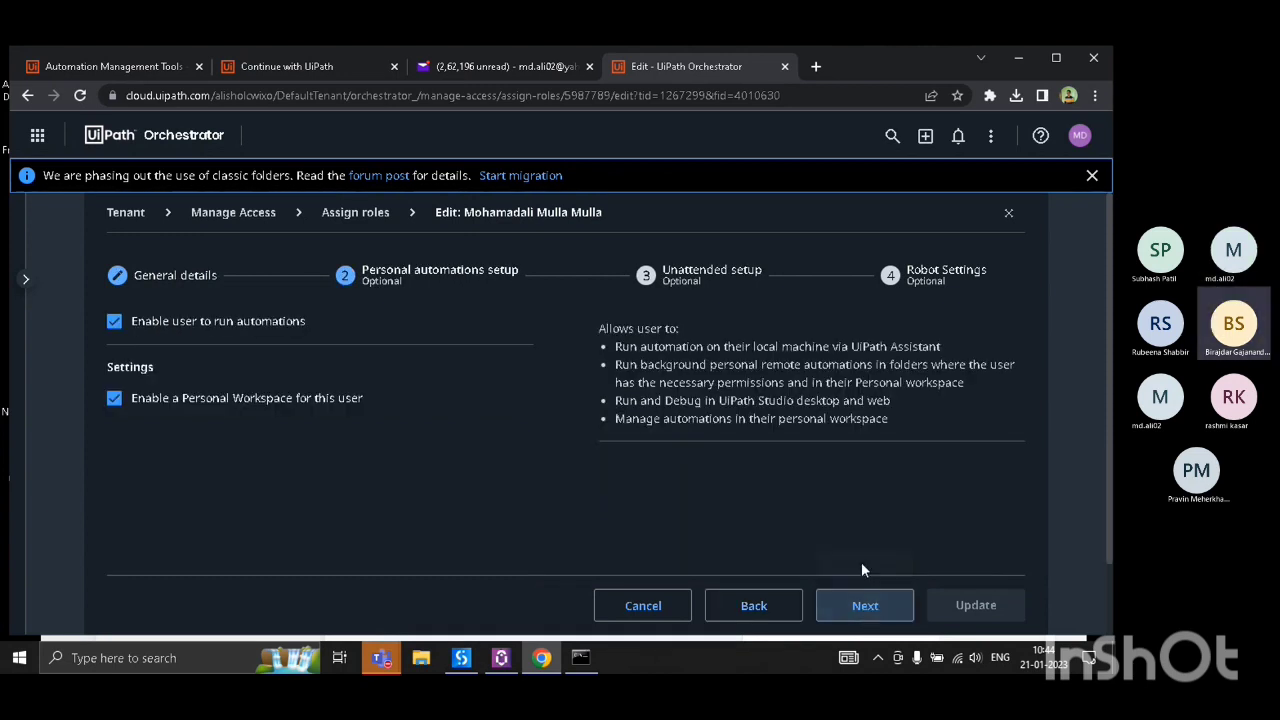
scroll(863, 569, "down", 1)
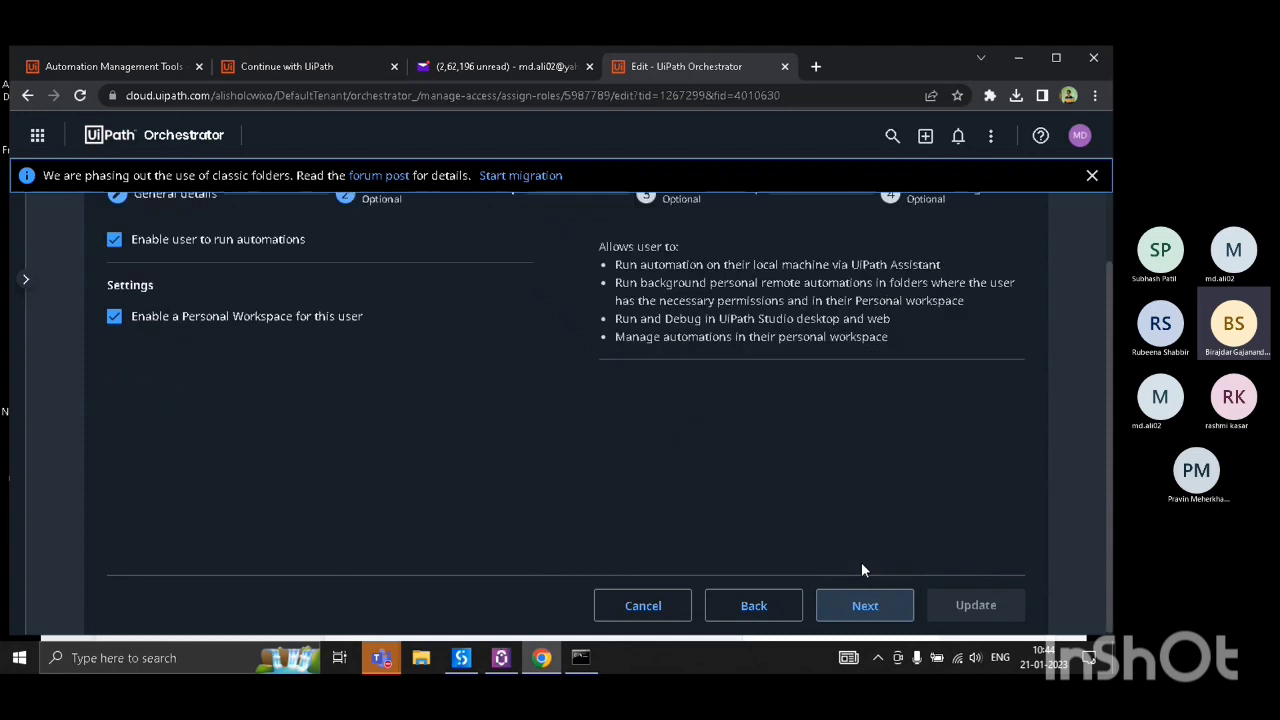
scroll(863, 569, "up", 1)
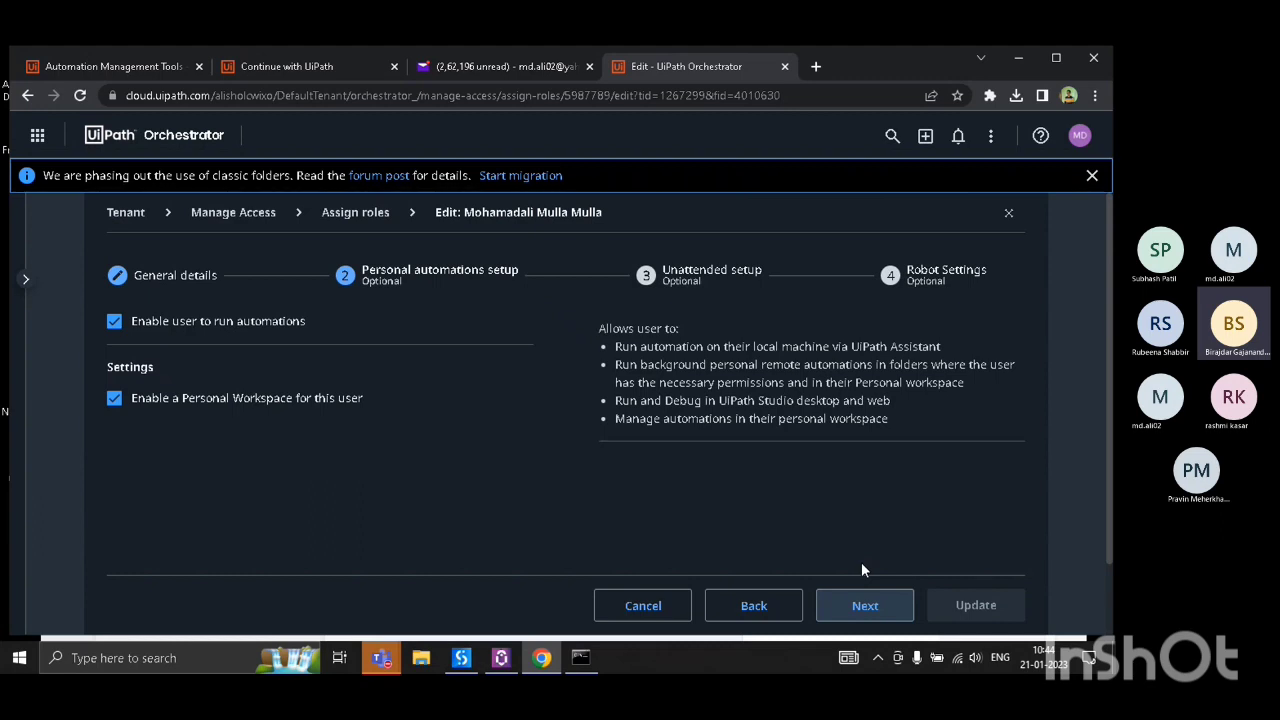
left_click(864, 618)
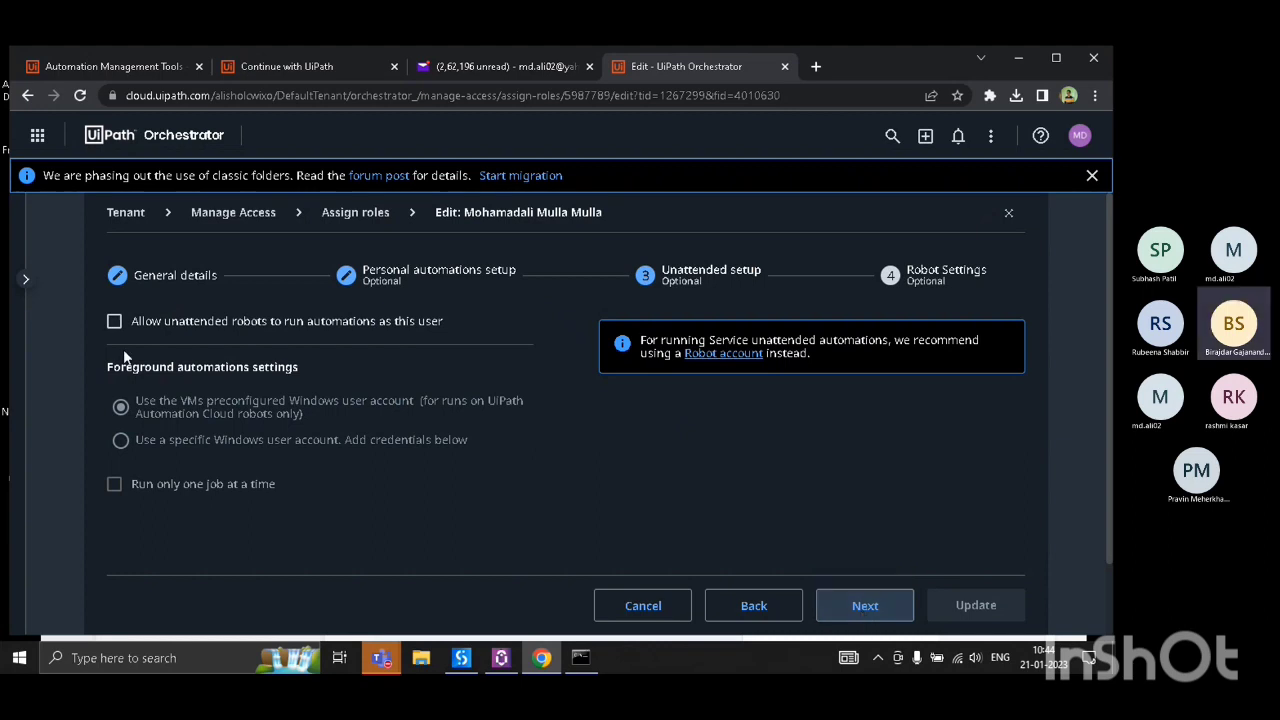
left_click(114, 322)
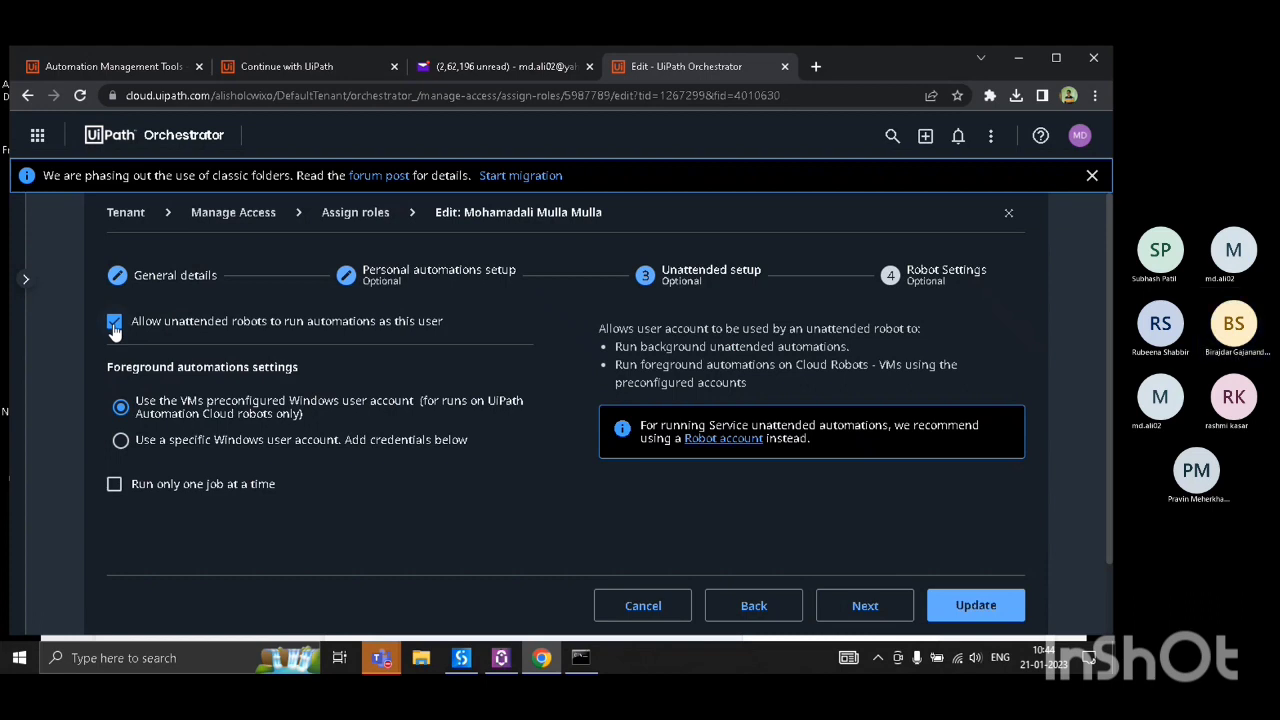
left_click(965, 606)
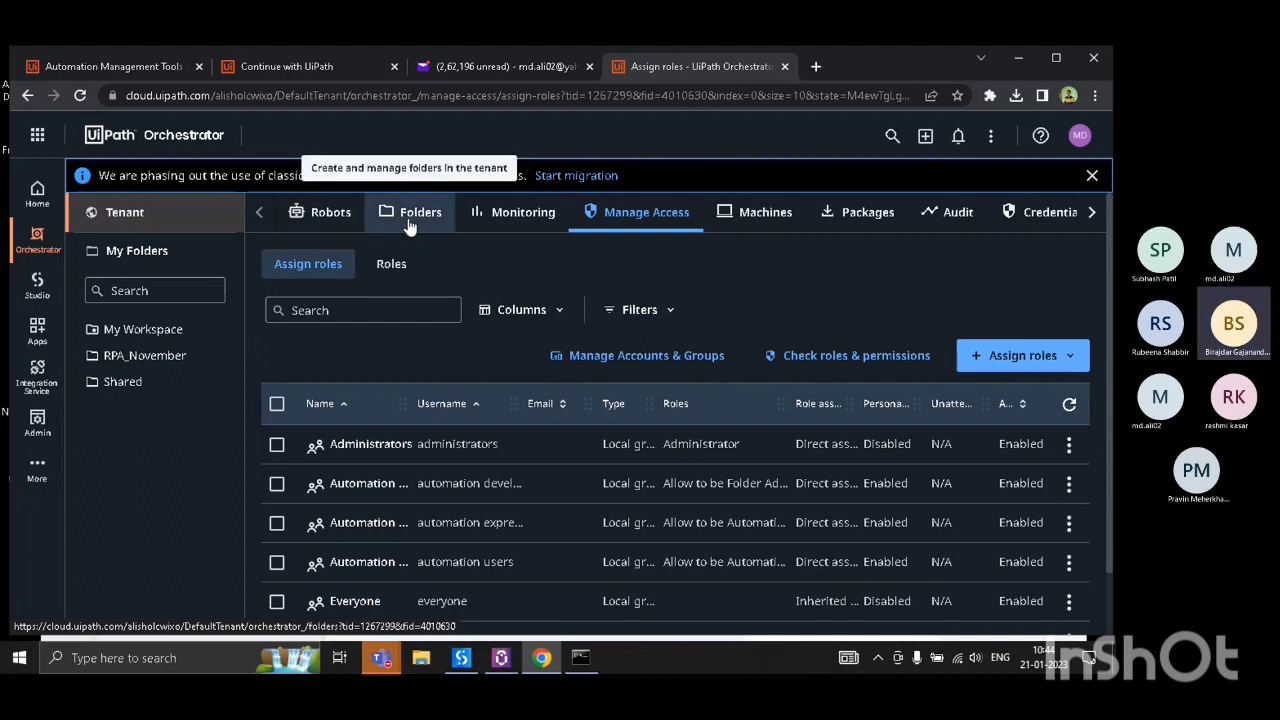
- Switch to RPA_November, then open the assigned user's role editor under Tenant > Folders
left_click(145, 356)
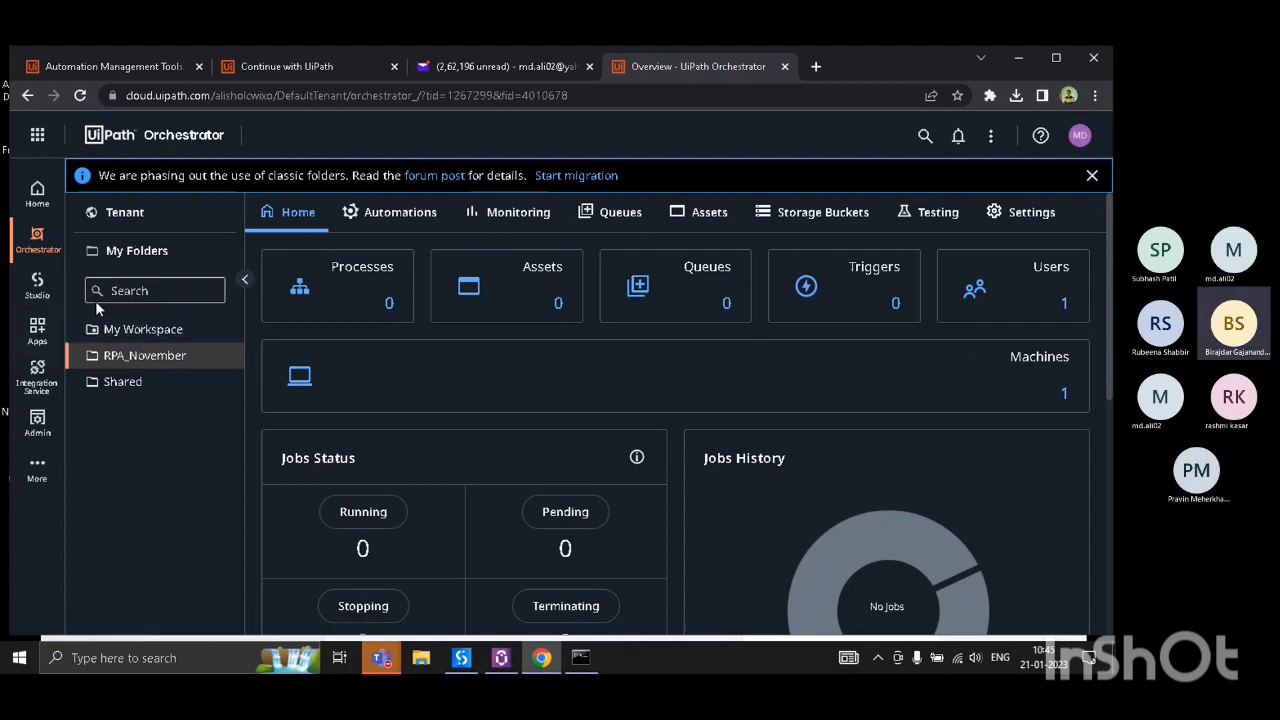
left_click(168, 212)
left_click(420, 214)
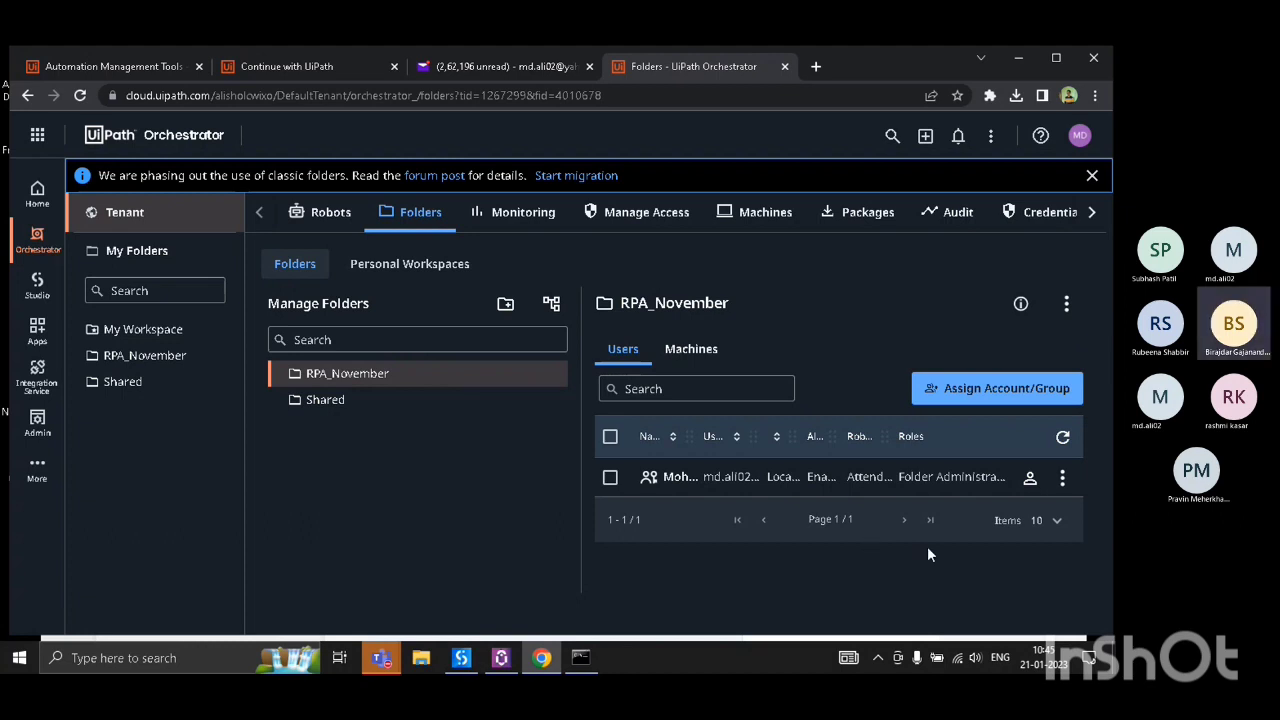
left_click(1062, 478)
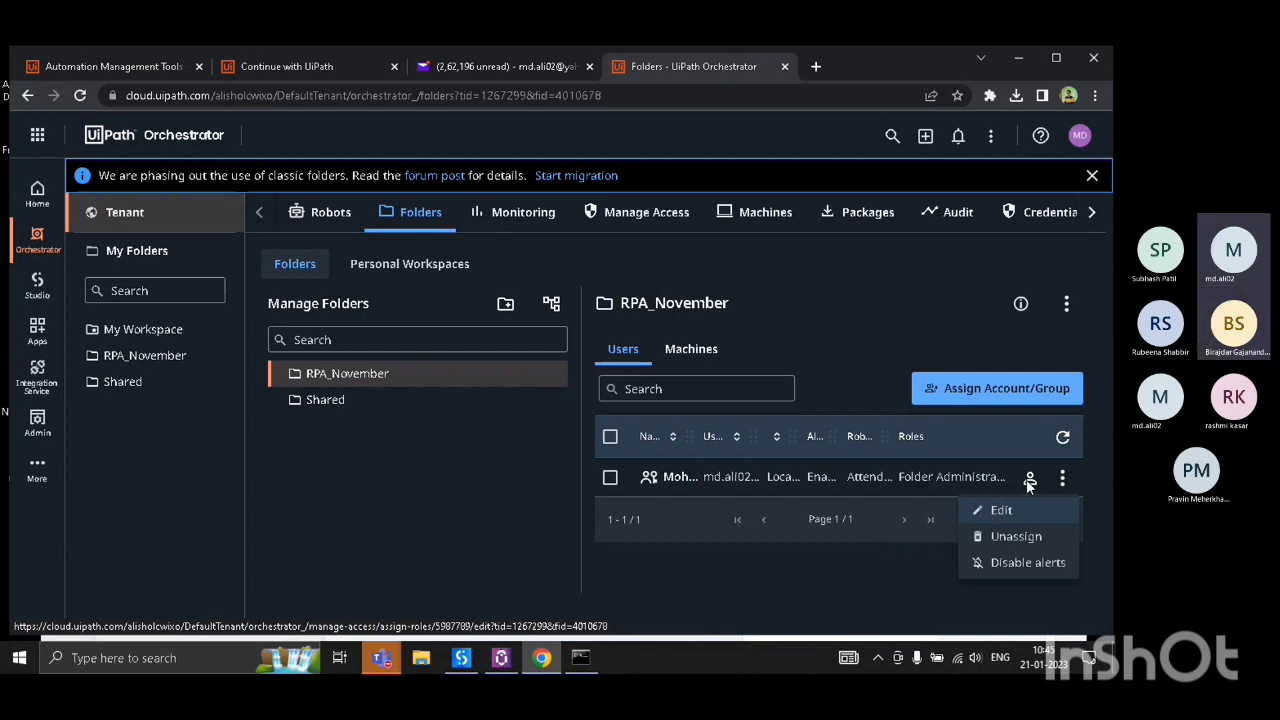
left_click(1028, 484)
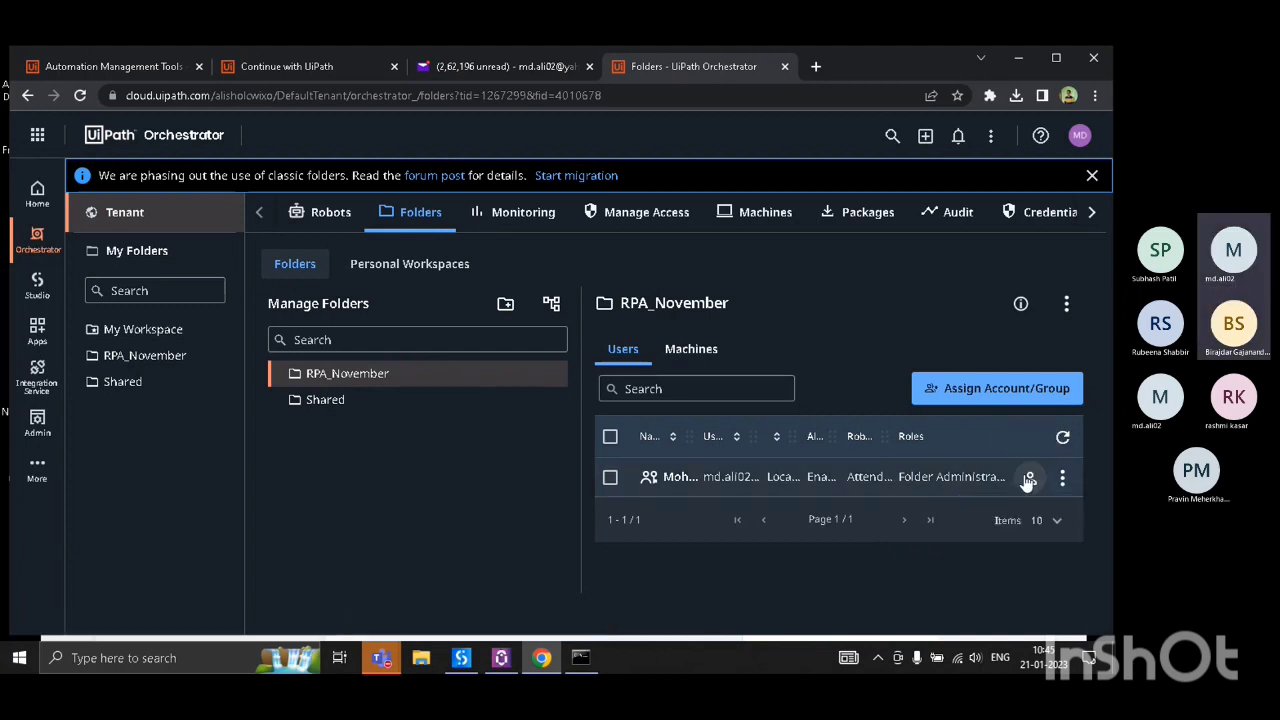
left_click(1028, 480)
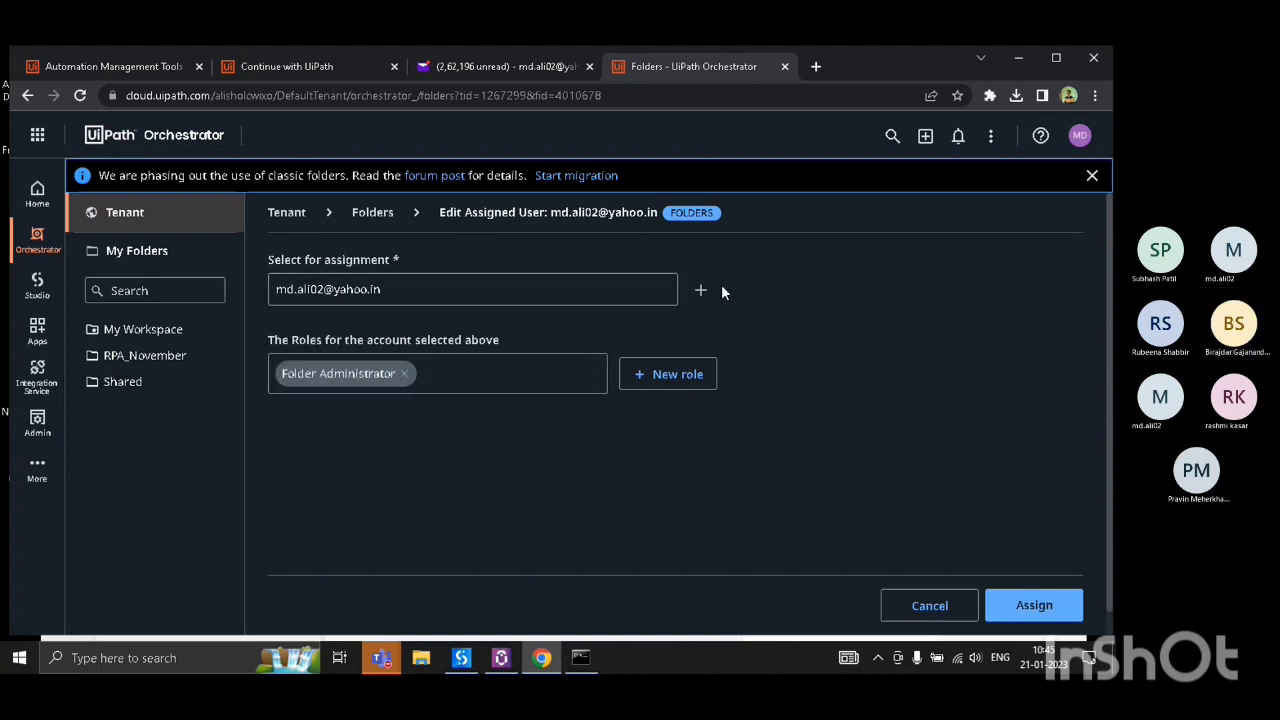
- Tick Automation User, Personal Workspace Administrator, Administrator and Robot in the Roles list and assign them
left_click(489, 378)
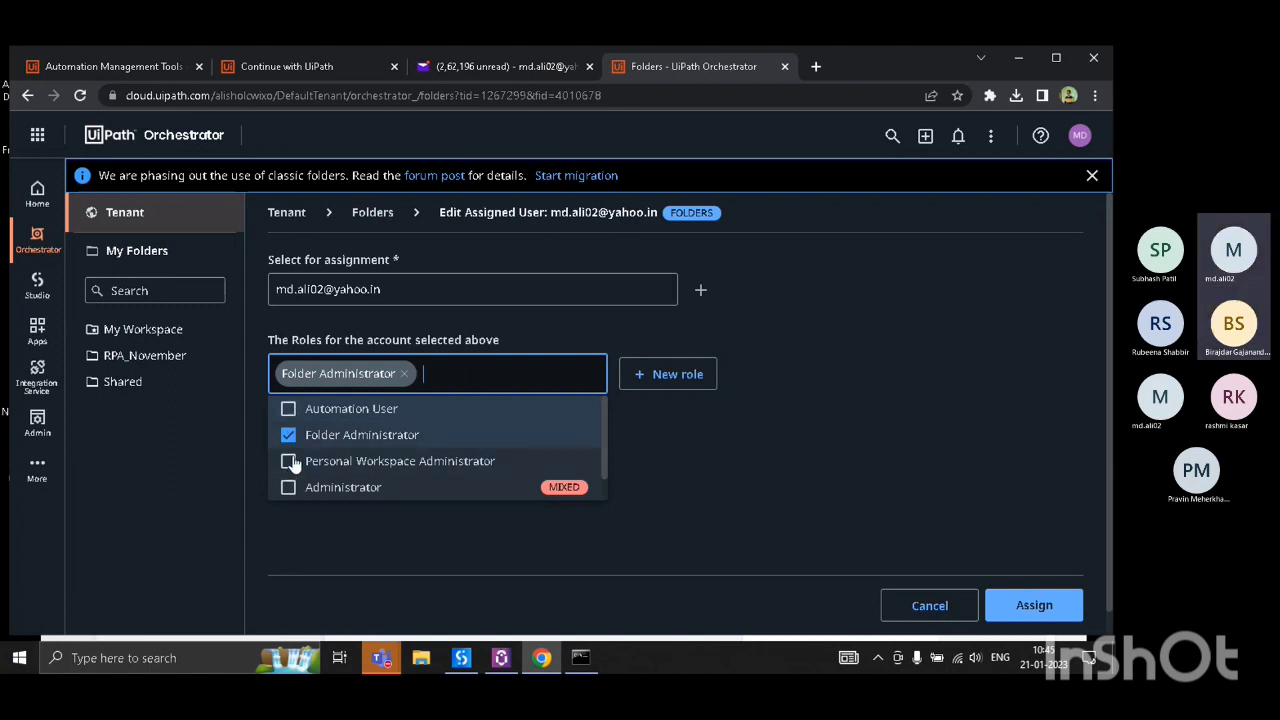
left_click(288, 410)
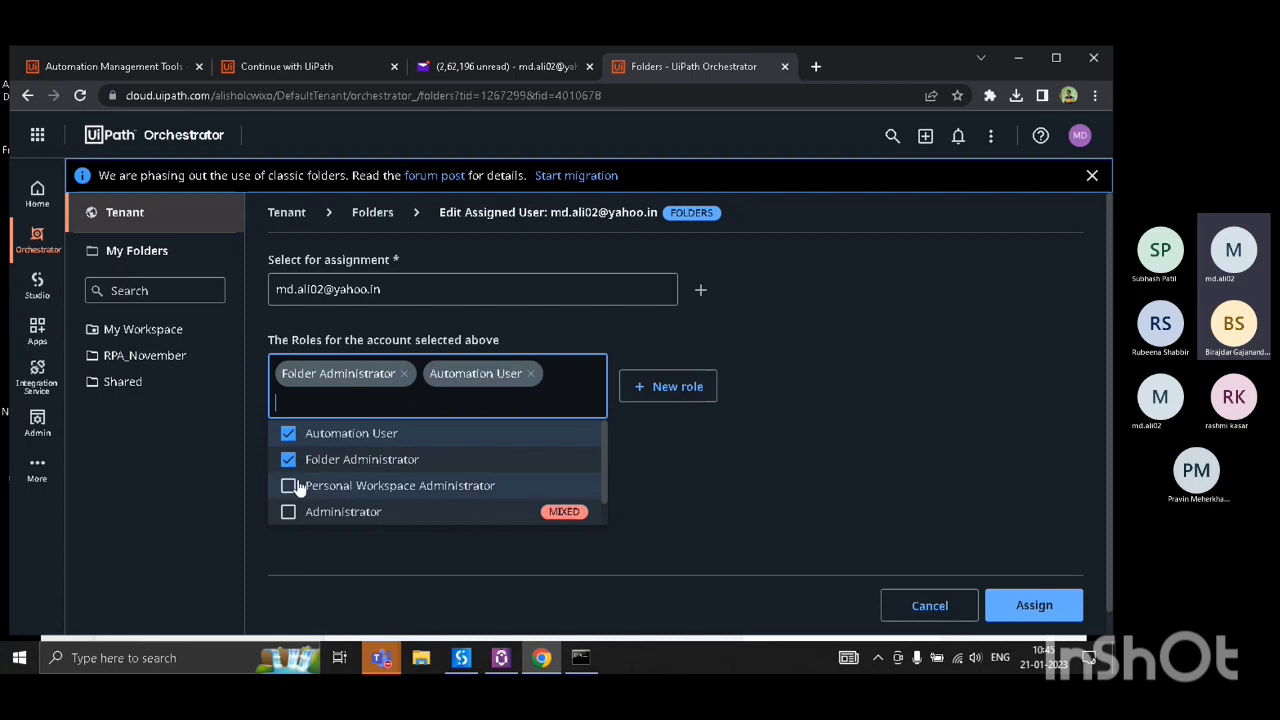
left_click(287, 487)
left_click(287, 546)
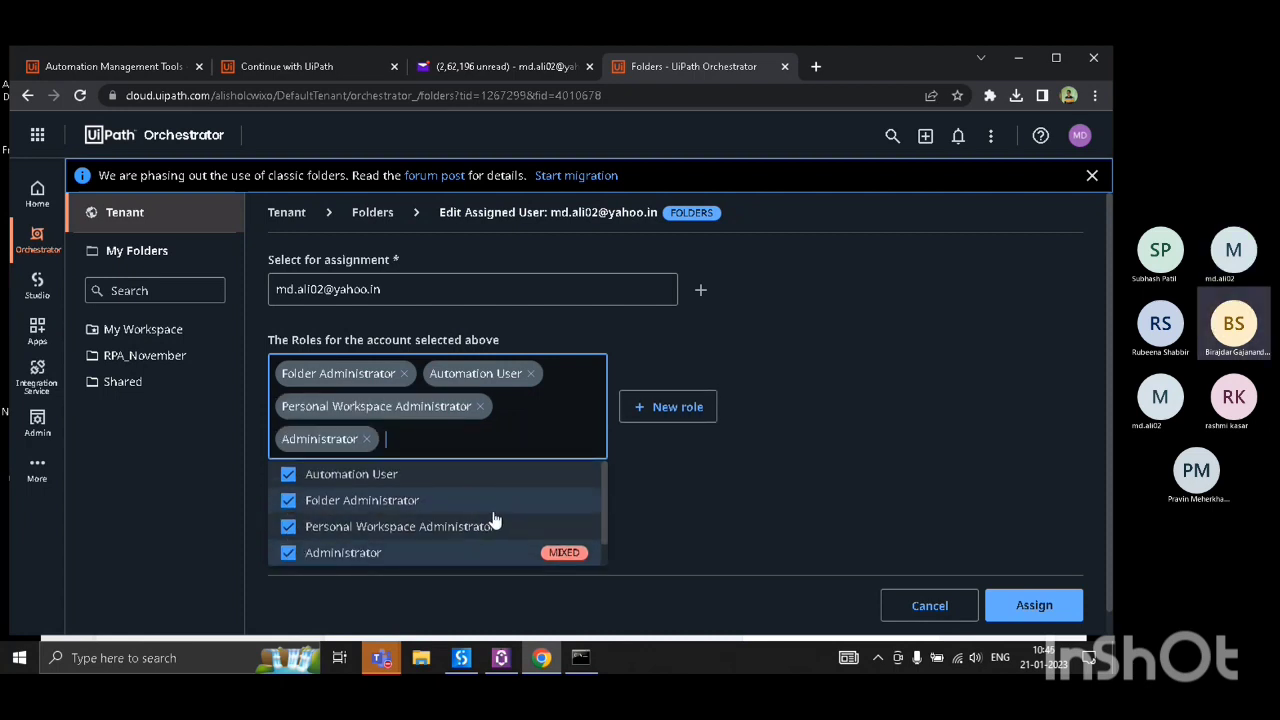
scroll(493, 520, "down", 2)
scroll(953, 449, "down", 1)
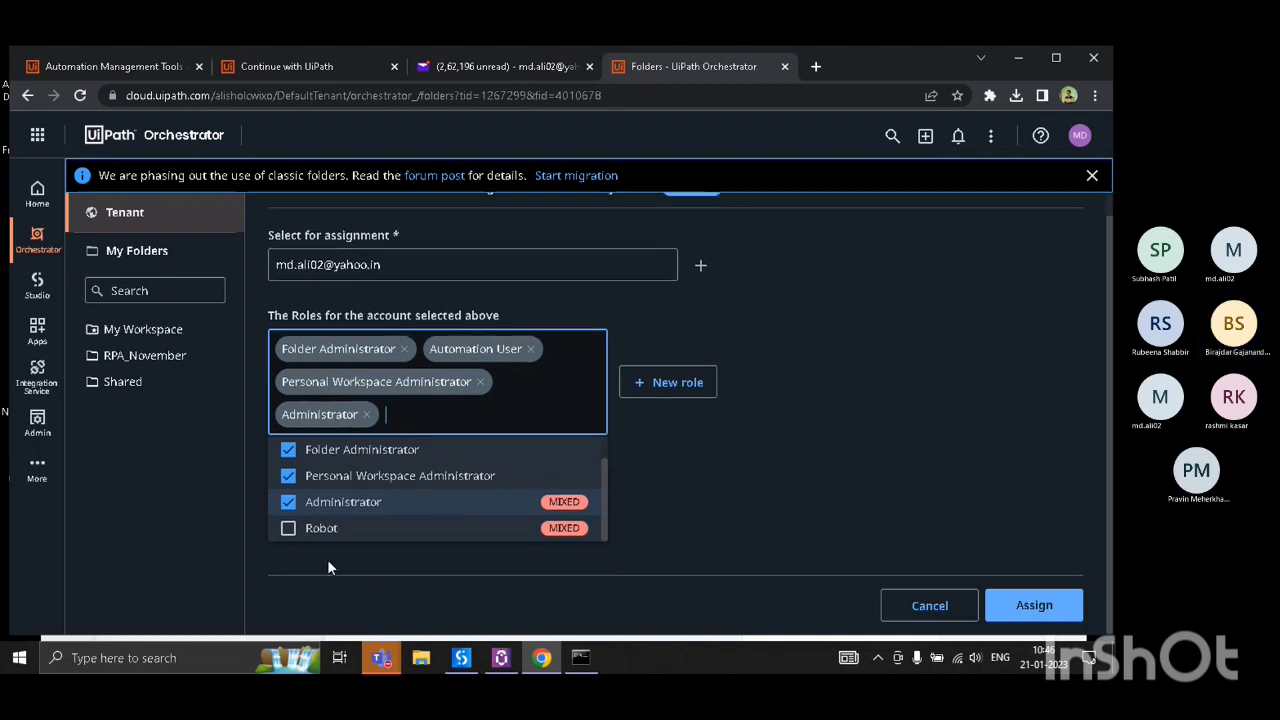
left_click(366, 527)
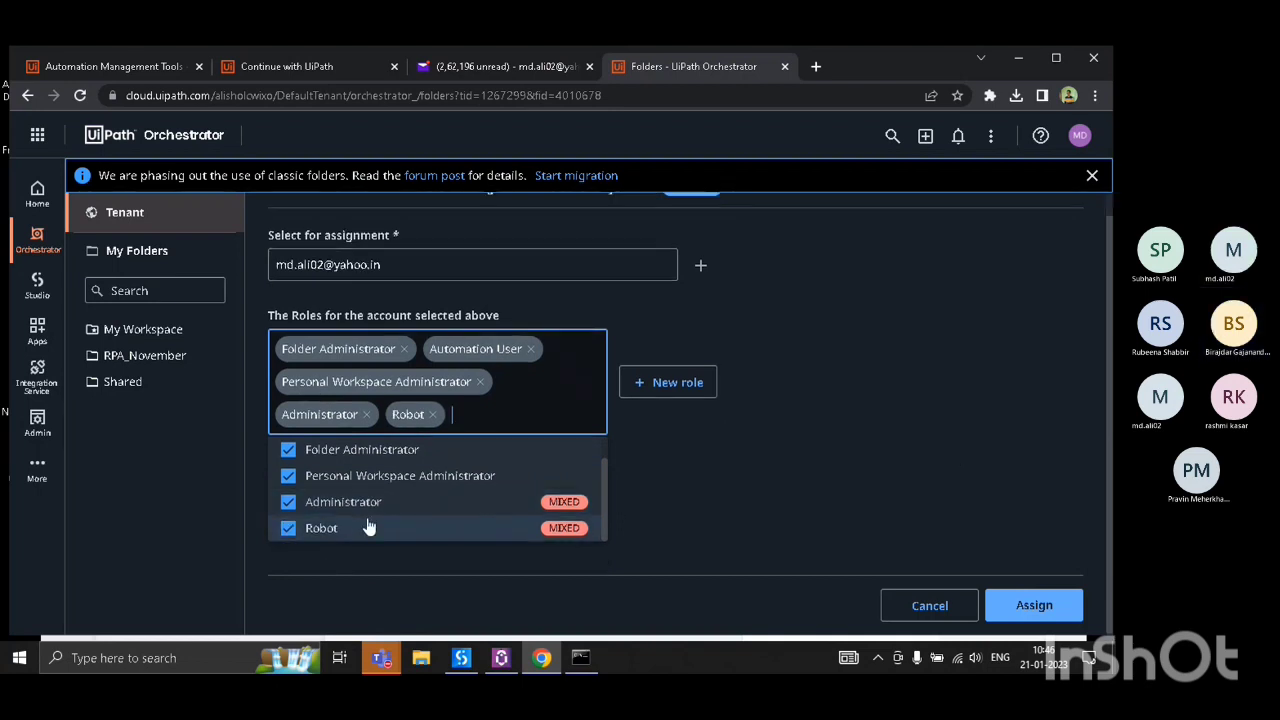
left_click(1037, 606)
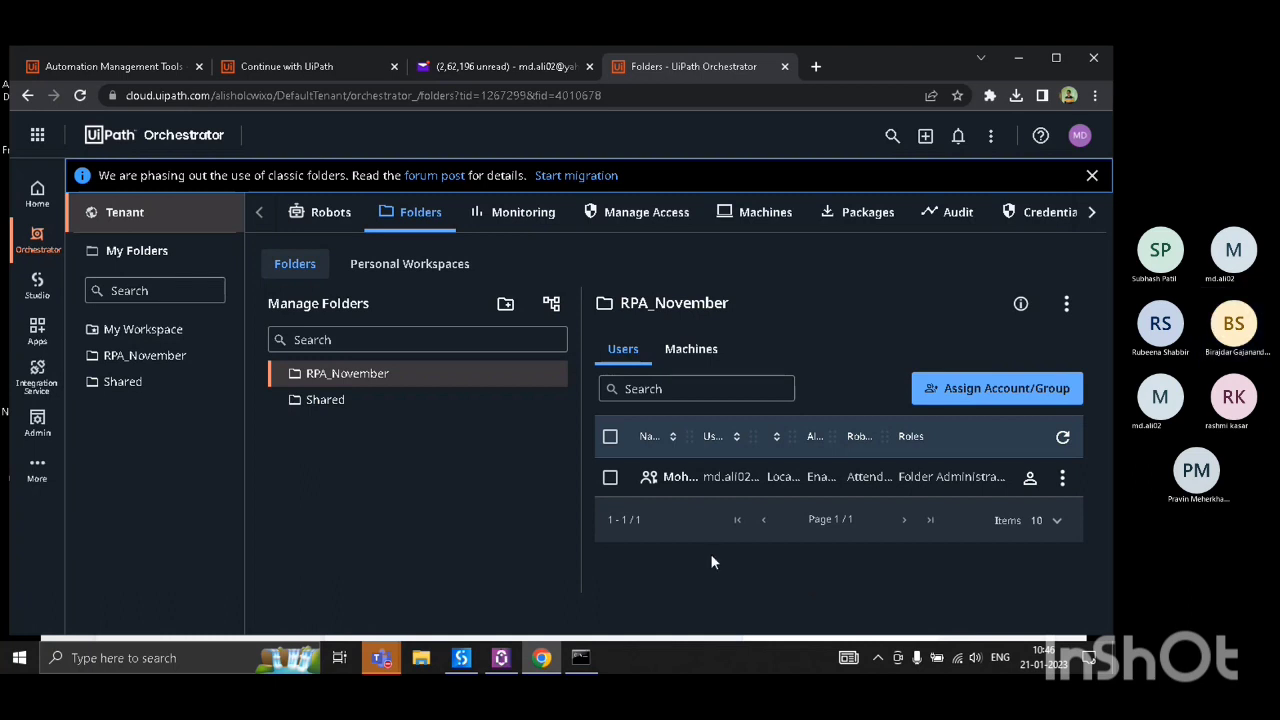
- Open the Windows taskbar search over the folder's user list
left_click(640, 389)
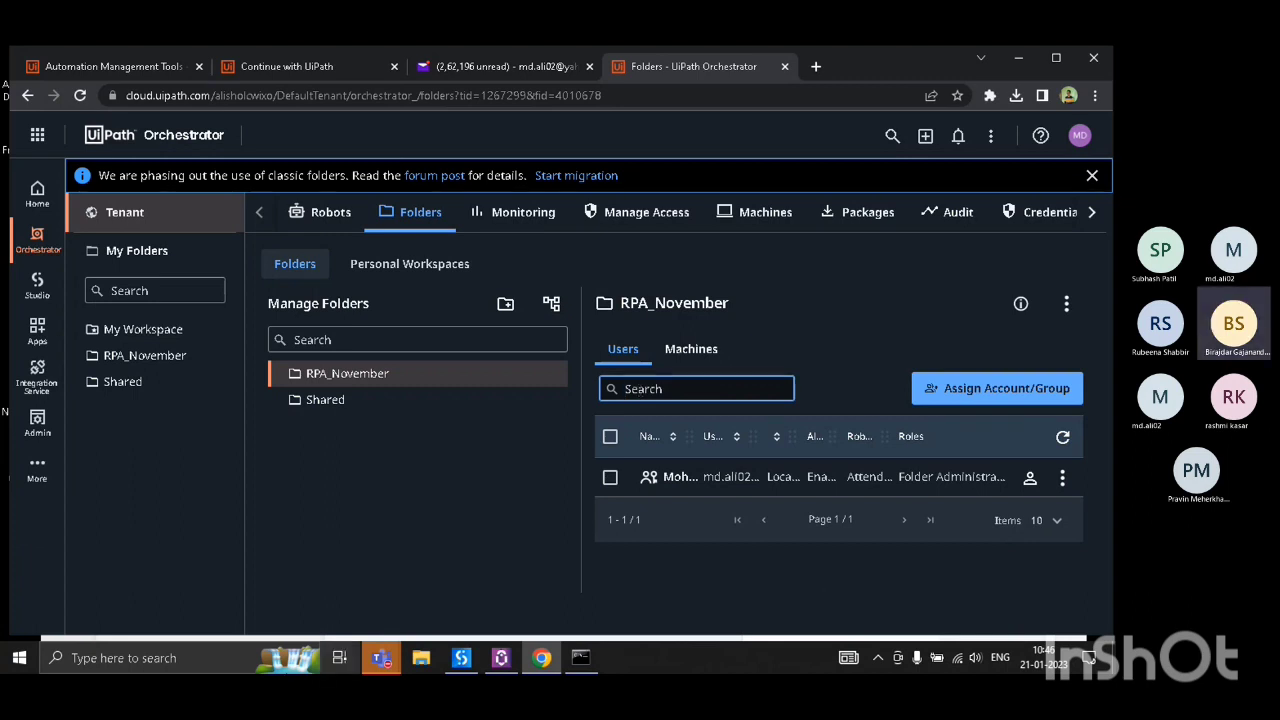
left_click(124, 658)
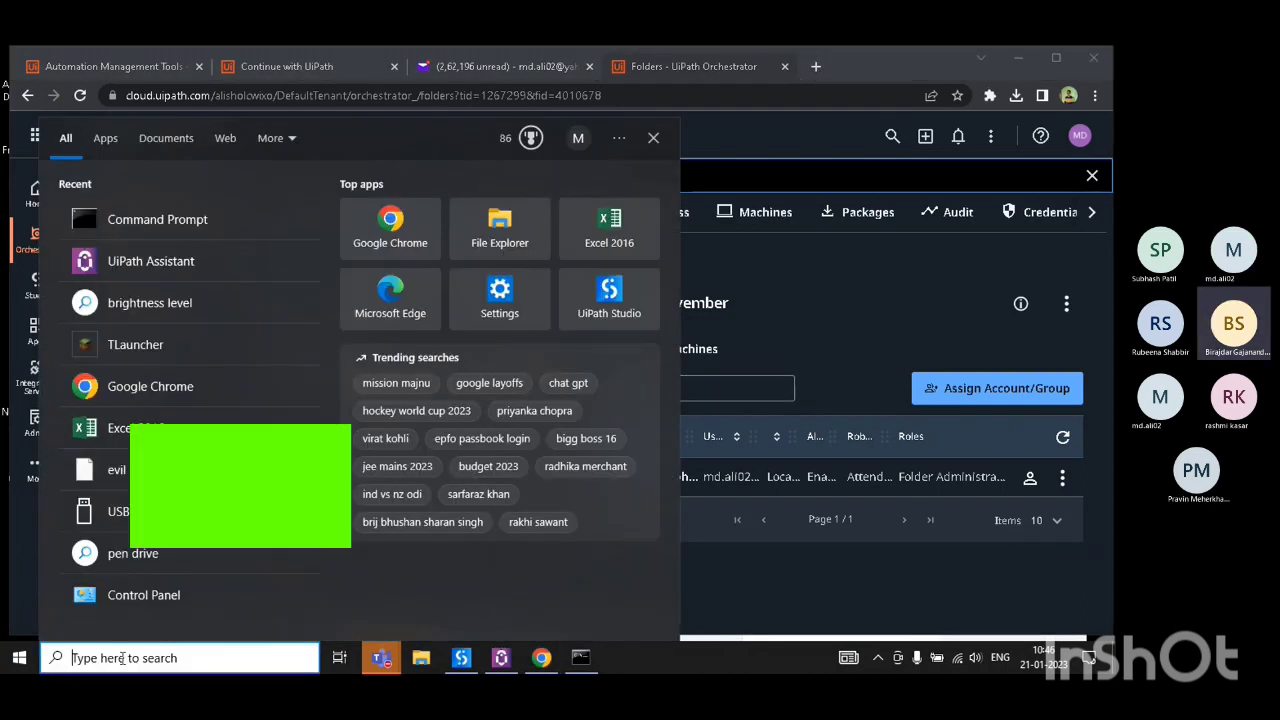
- Search 'uip' in the Start menu and launch UiPath Assistant
type("uip")
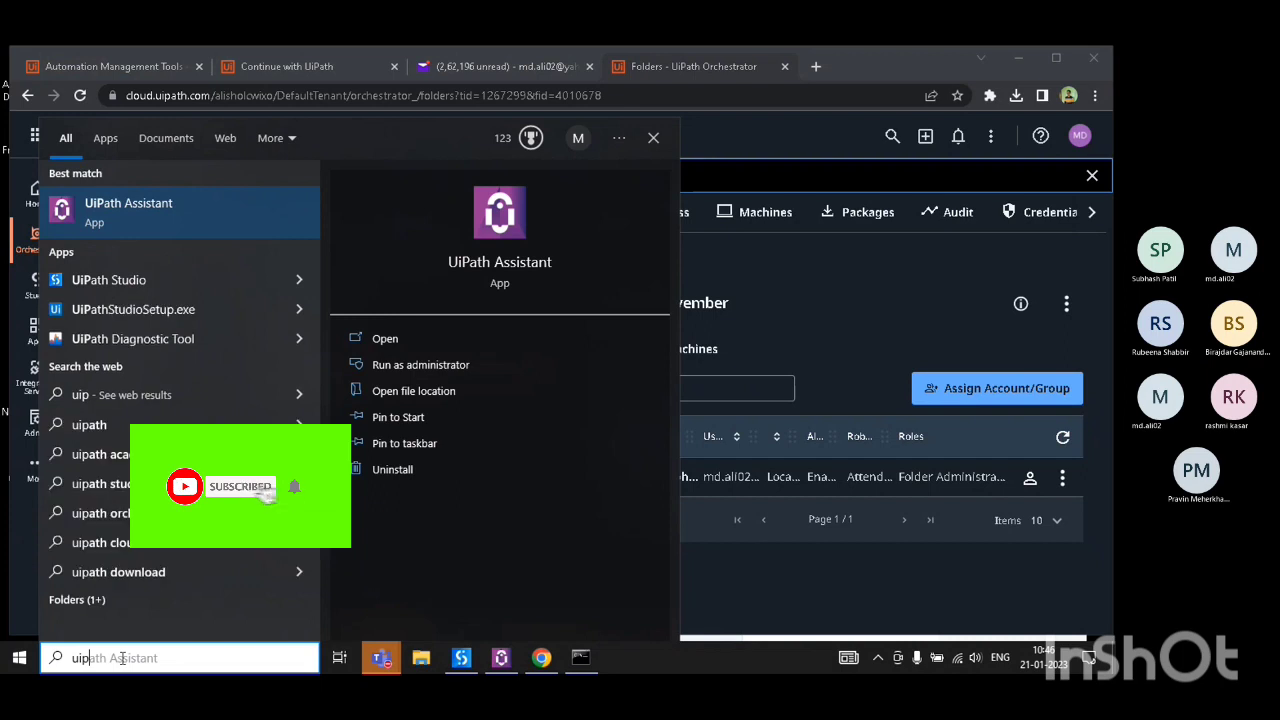
left_click(383, 338)
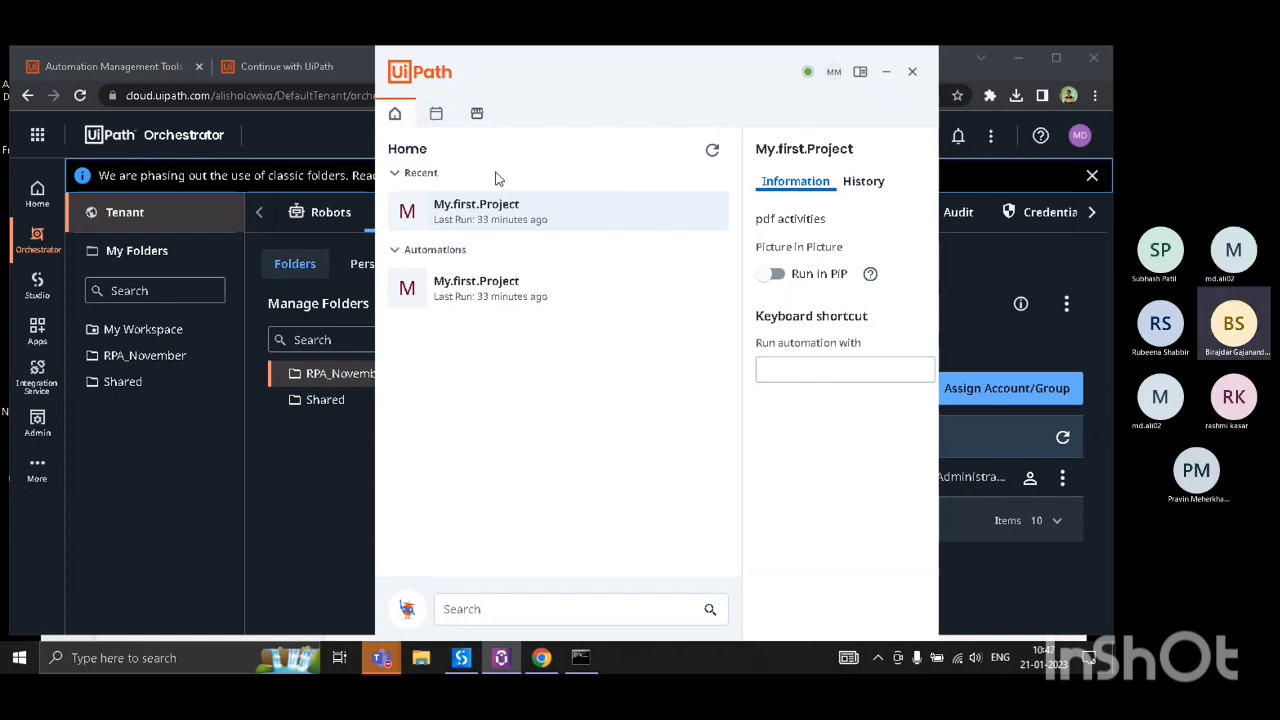
- Open the Assistant's Preferences from the avatar menu and show Orchestrator Settings
left_click(834, 72)
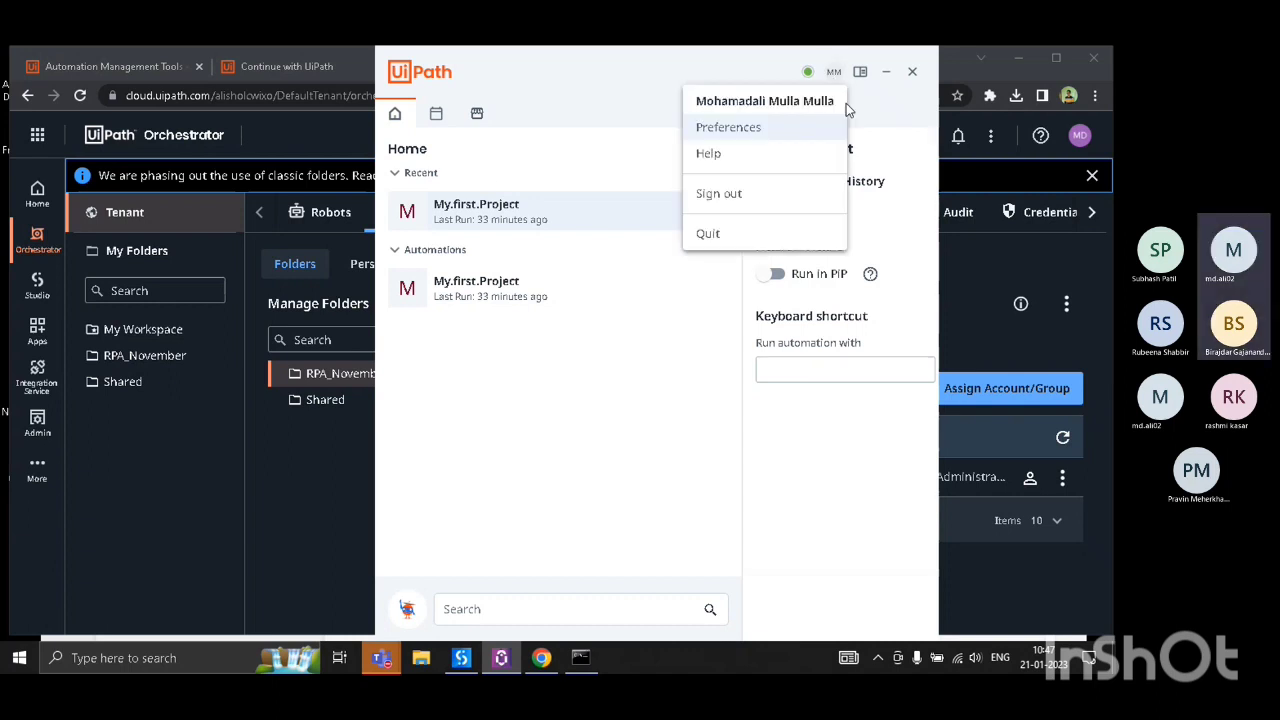
left_click(724, 130)
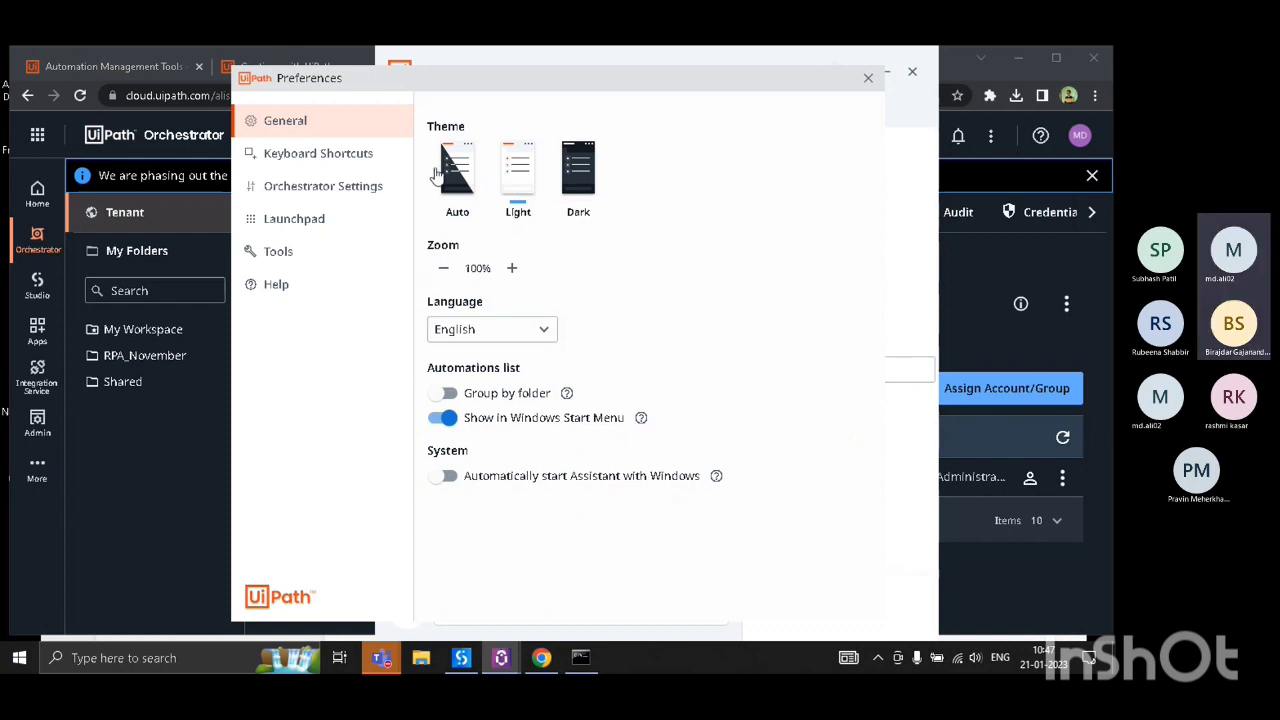
left_click(291, 193)
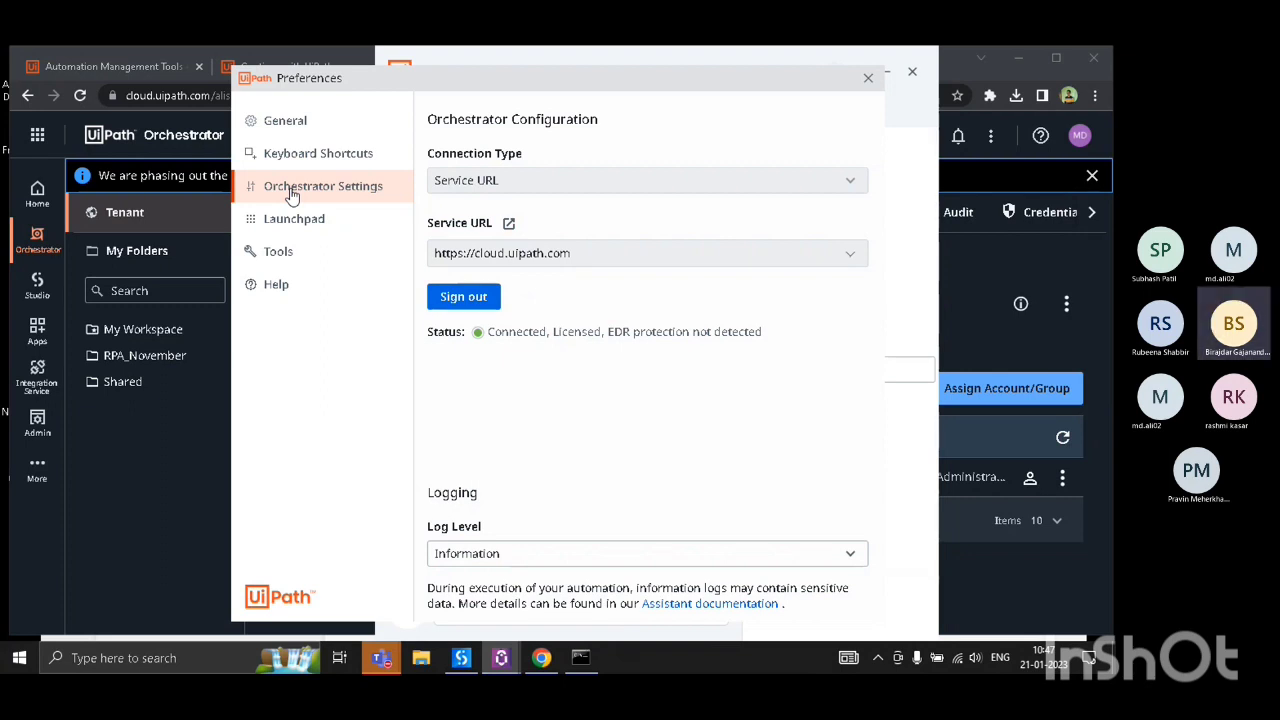
- Sign the Assistant out of Orchestrator and start signing back in
left_click(448, 298)
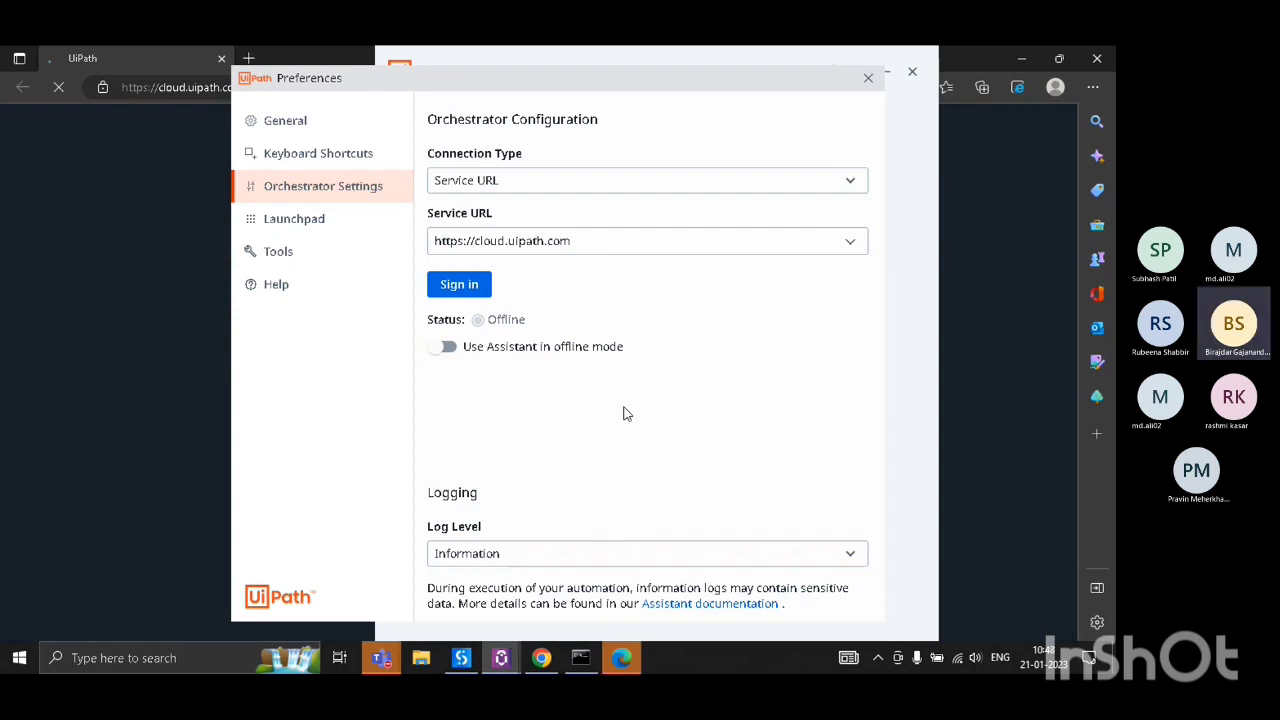
left_click(466, 288)
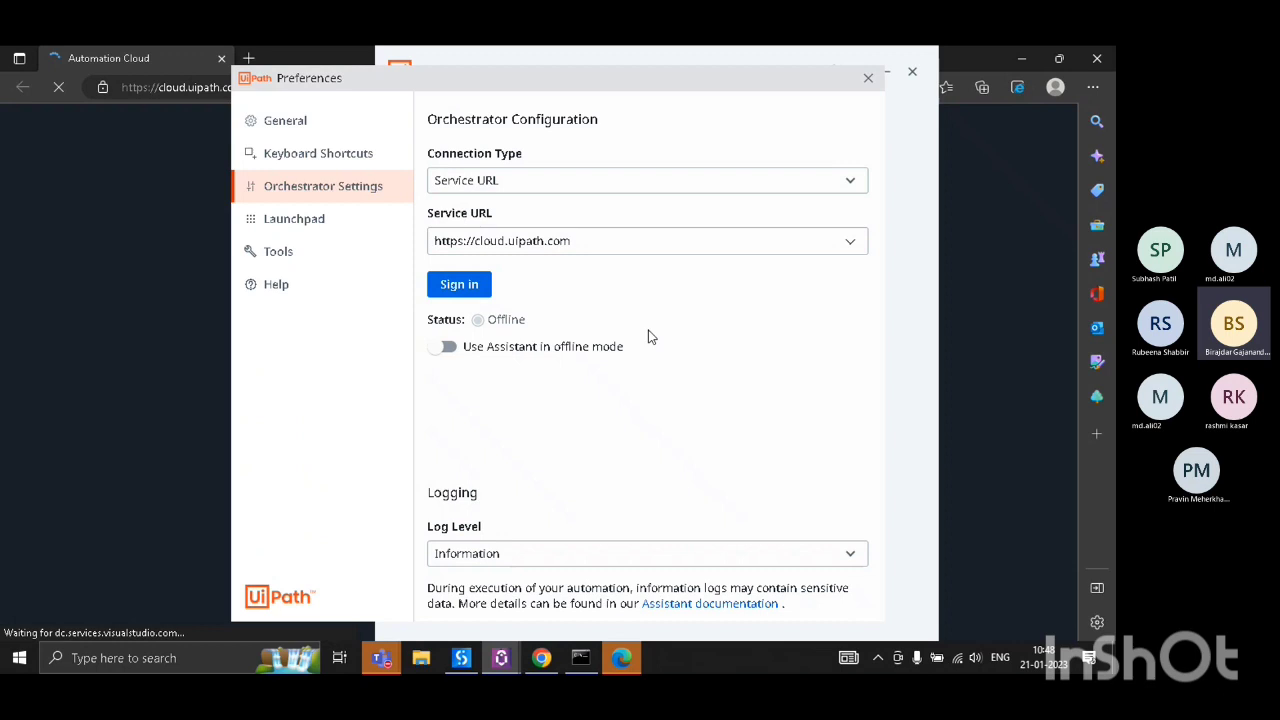
- Switch the Assistant's connection type to Machine Key and return to the Orchestrator page in Chrome
left_click(847, 178)
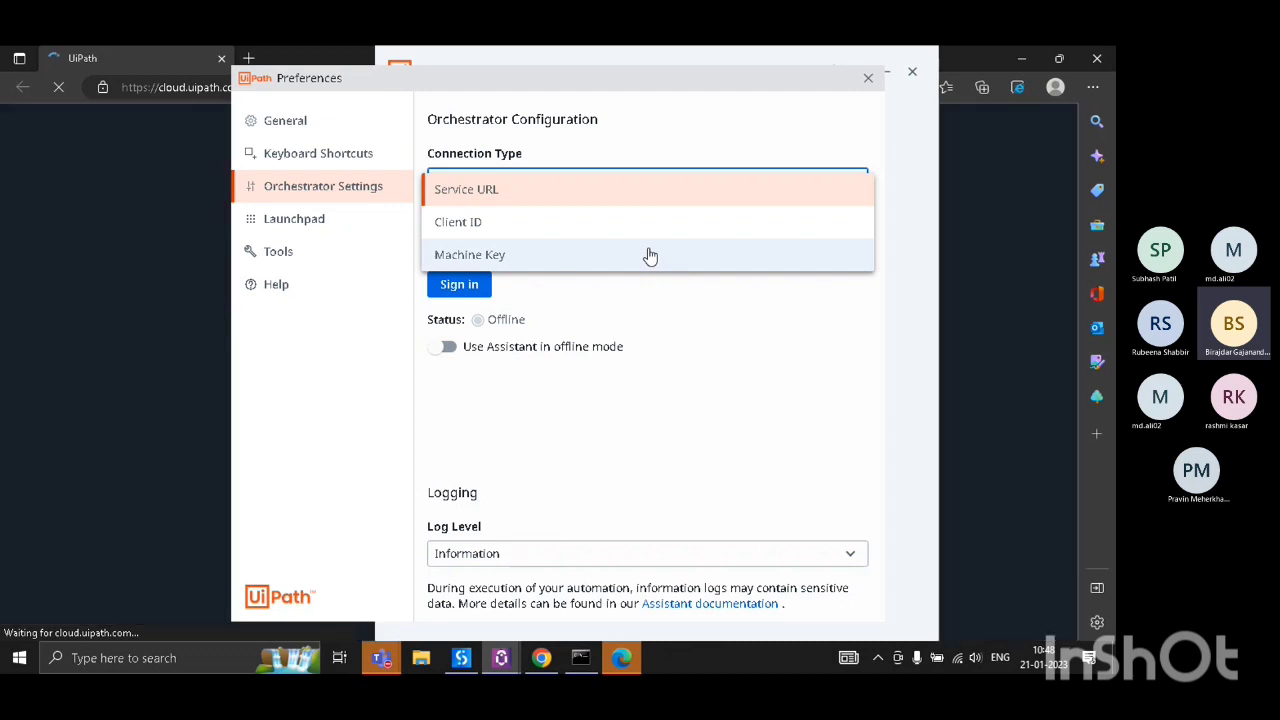
left_click(500, 257)
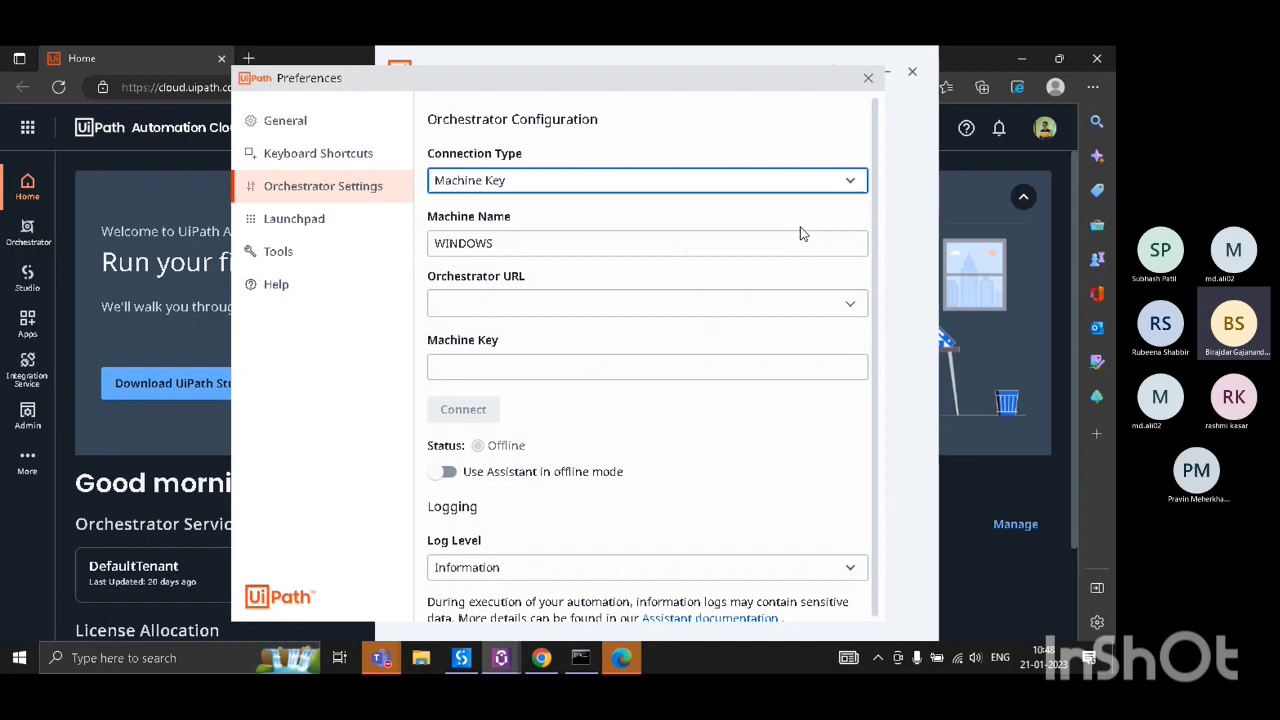
left_click(543, 300)
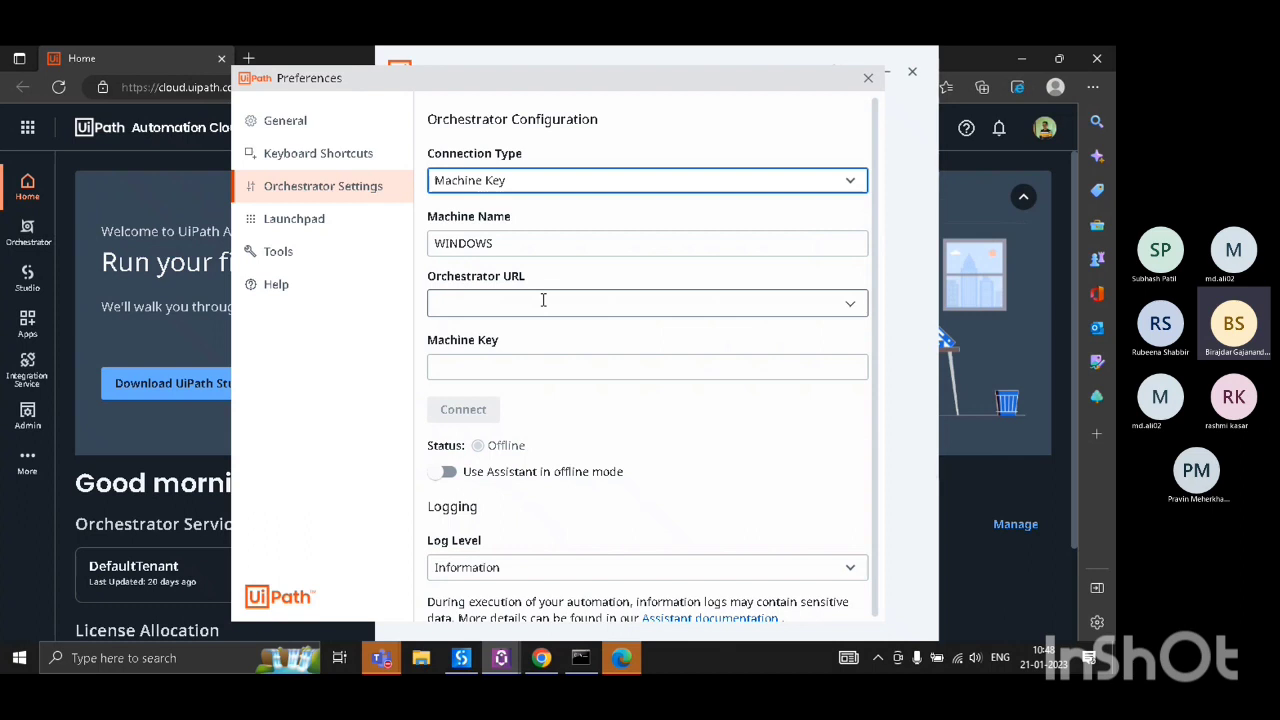
left_click(543, 300)
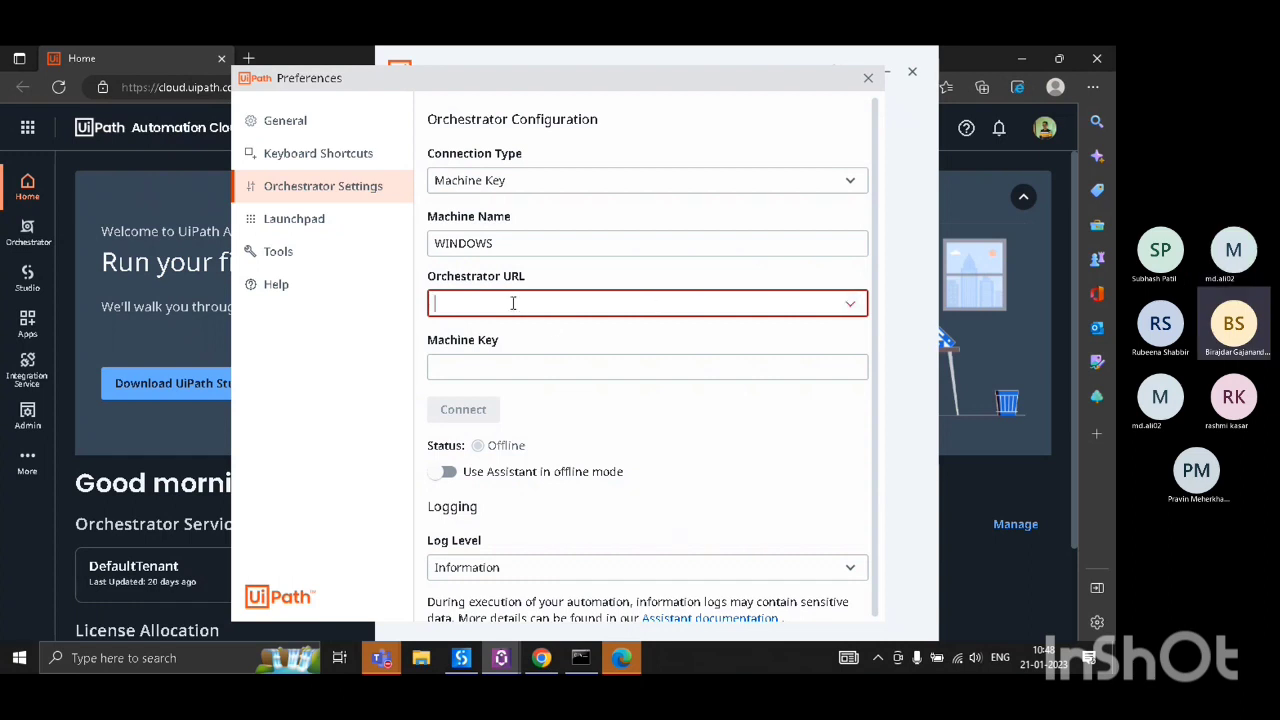
left_click(545, 631)
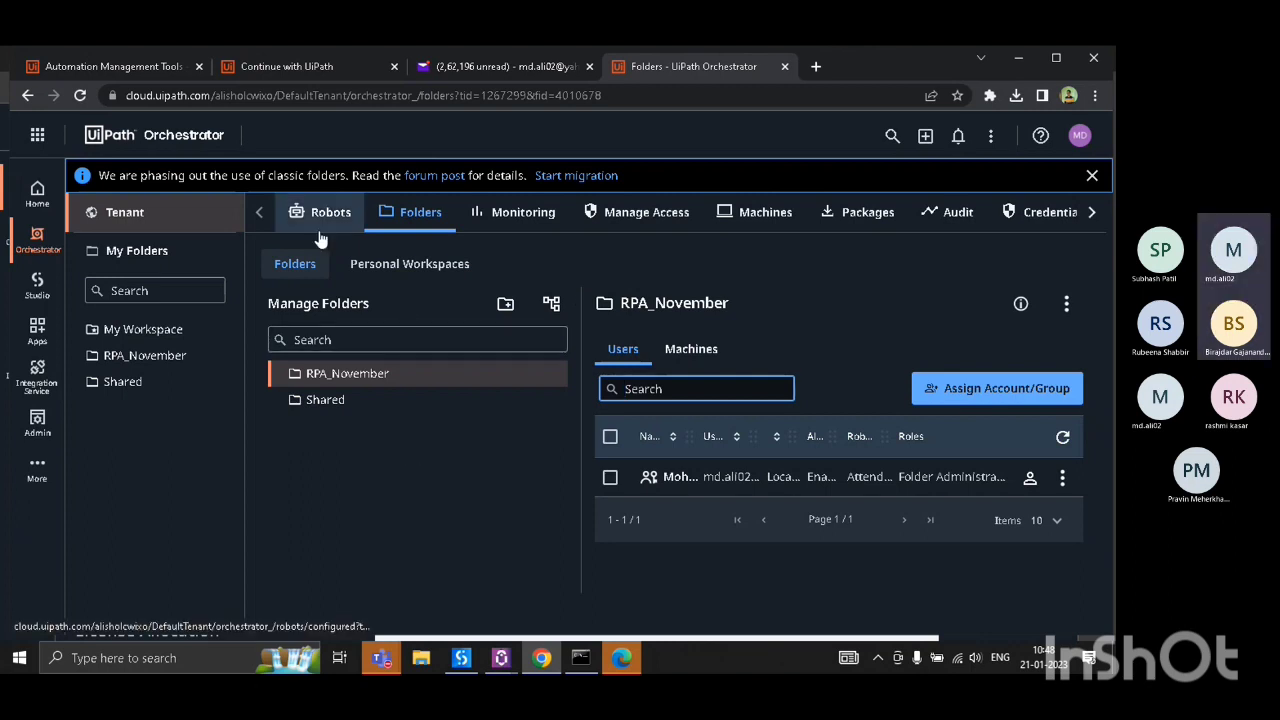
- Dismiss the classic-folders notice and copy the tenant address up to orchestrator_/ from the browser
left_click(1092, 175)
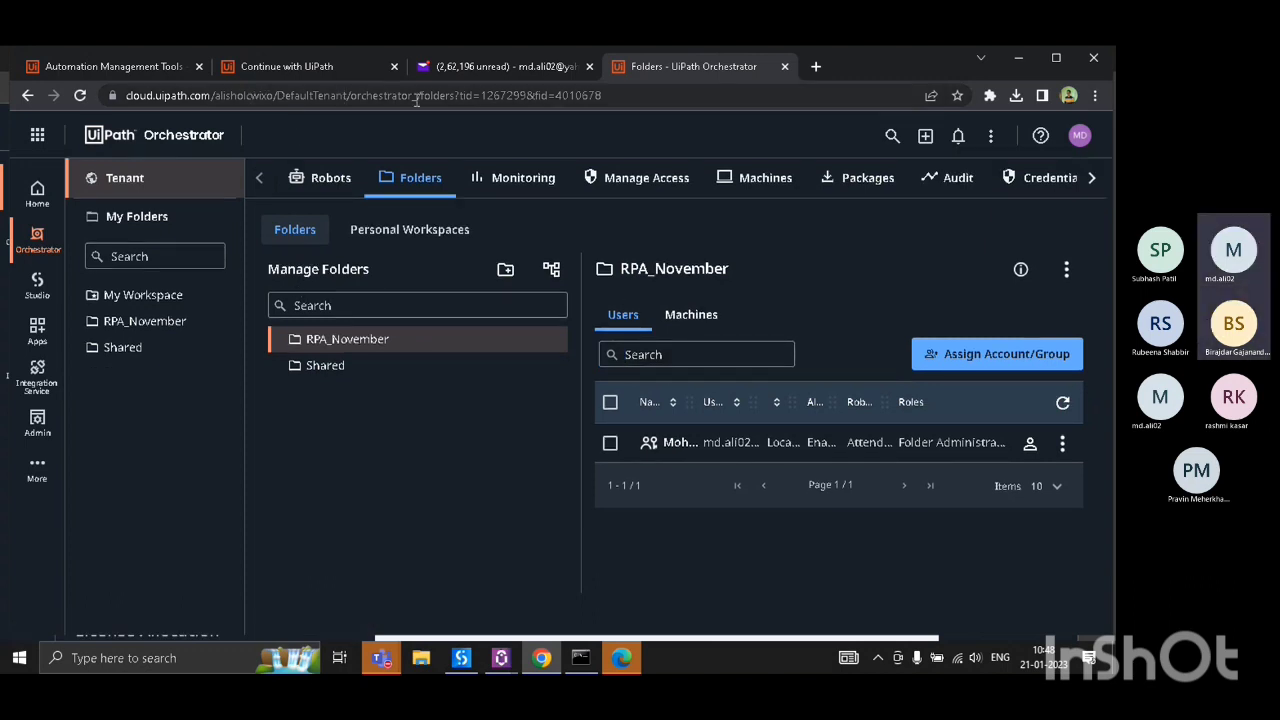
left_click_drag(415, 96, 127, 85)
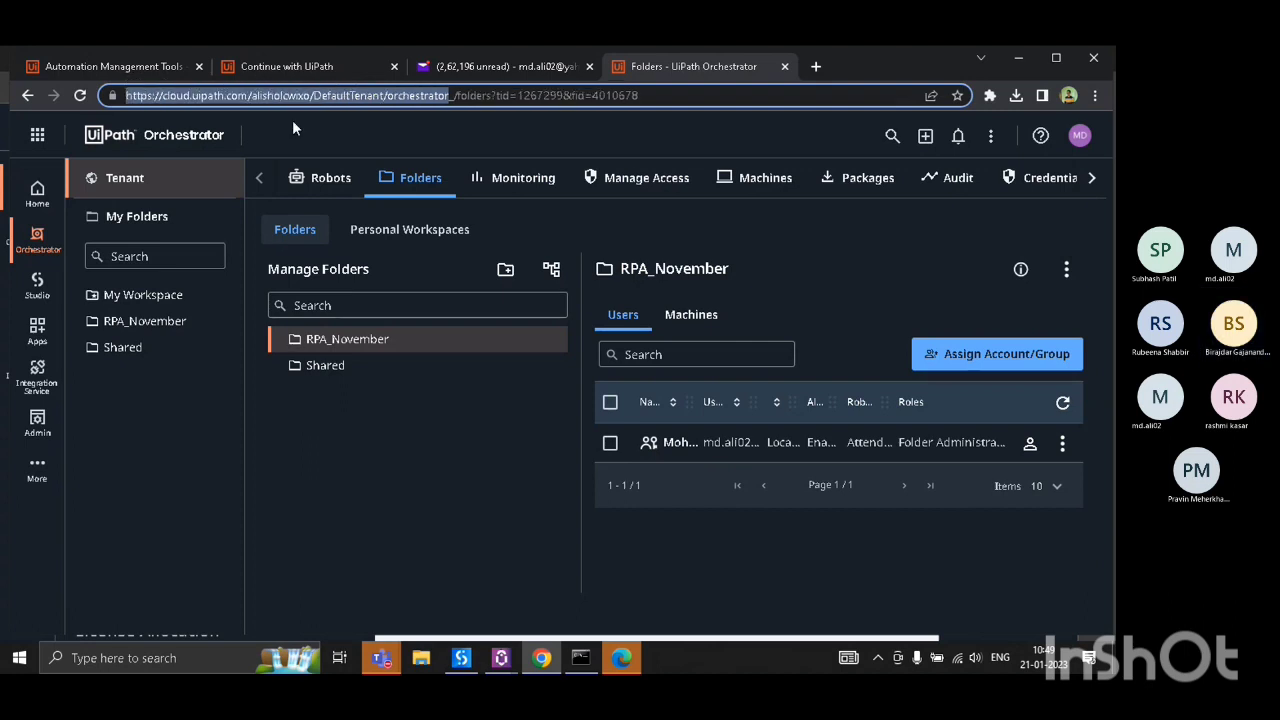
left_click(453, 95)
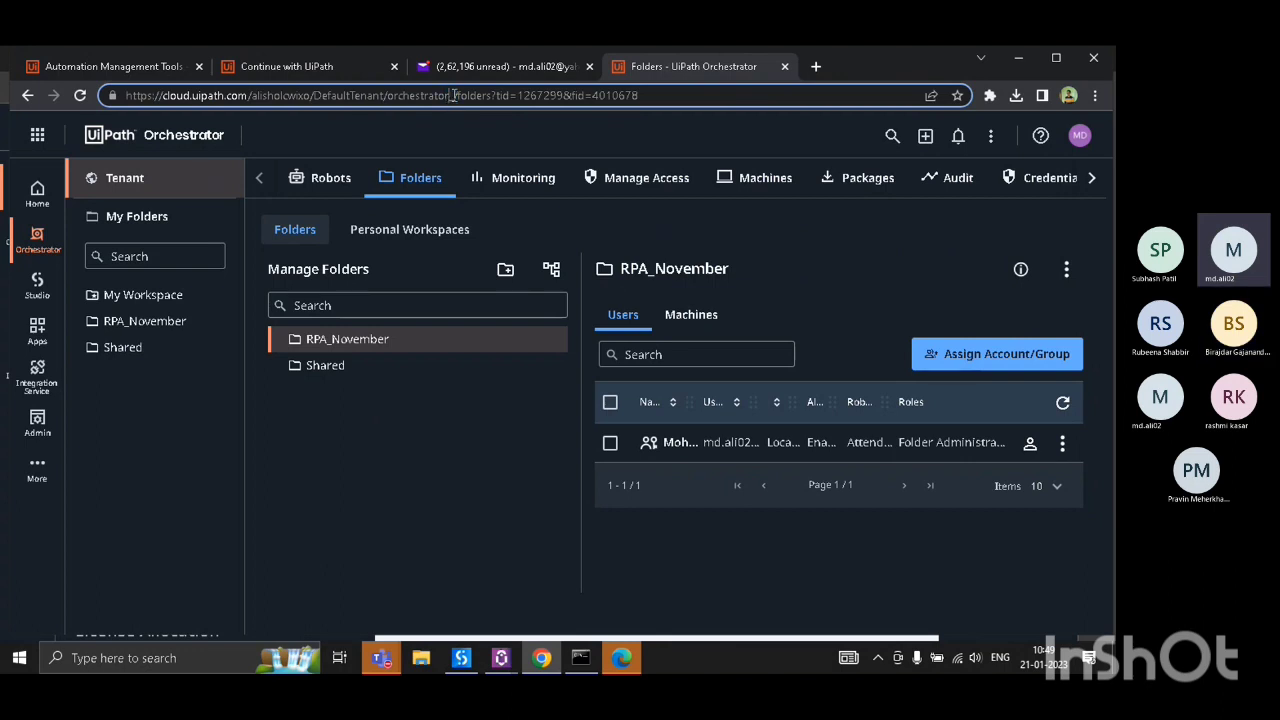
left_click_drag(453, 95, 121, 95)
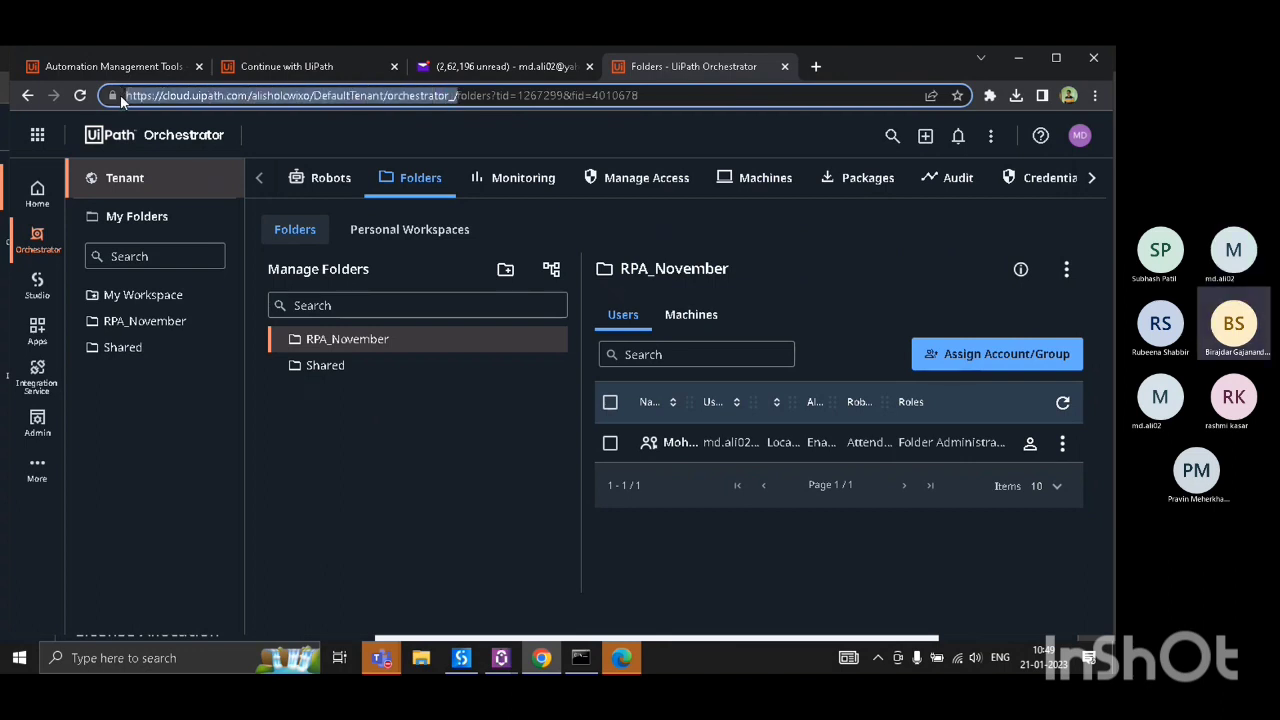
key("alt+Tab")
- Paste the Orchestrator address into the Assistant's Orchestrator URL field
key("alt+Tab")
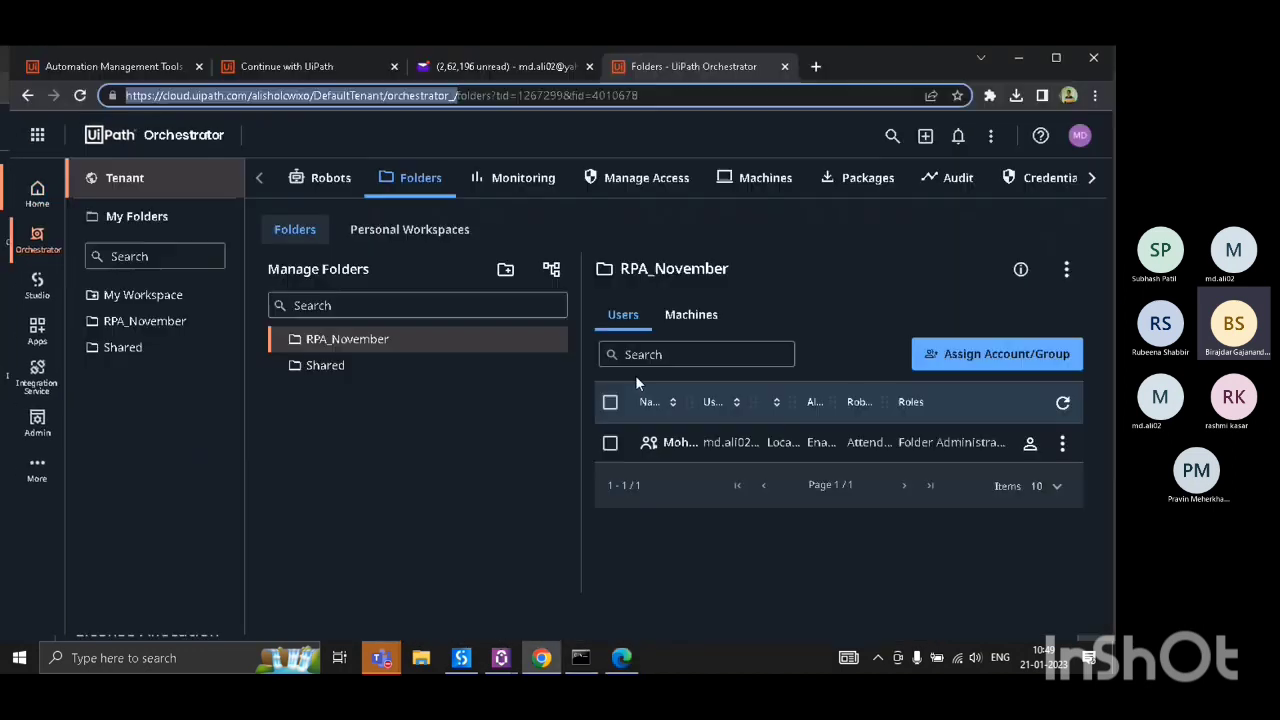
key("alt+Tab")
left_click(461, 300)
type("https://cloud.uipath.com/alisholcwixo/DefaultTenant/orchestrator_/")
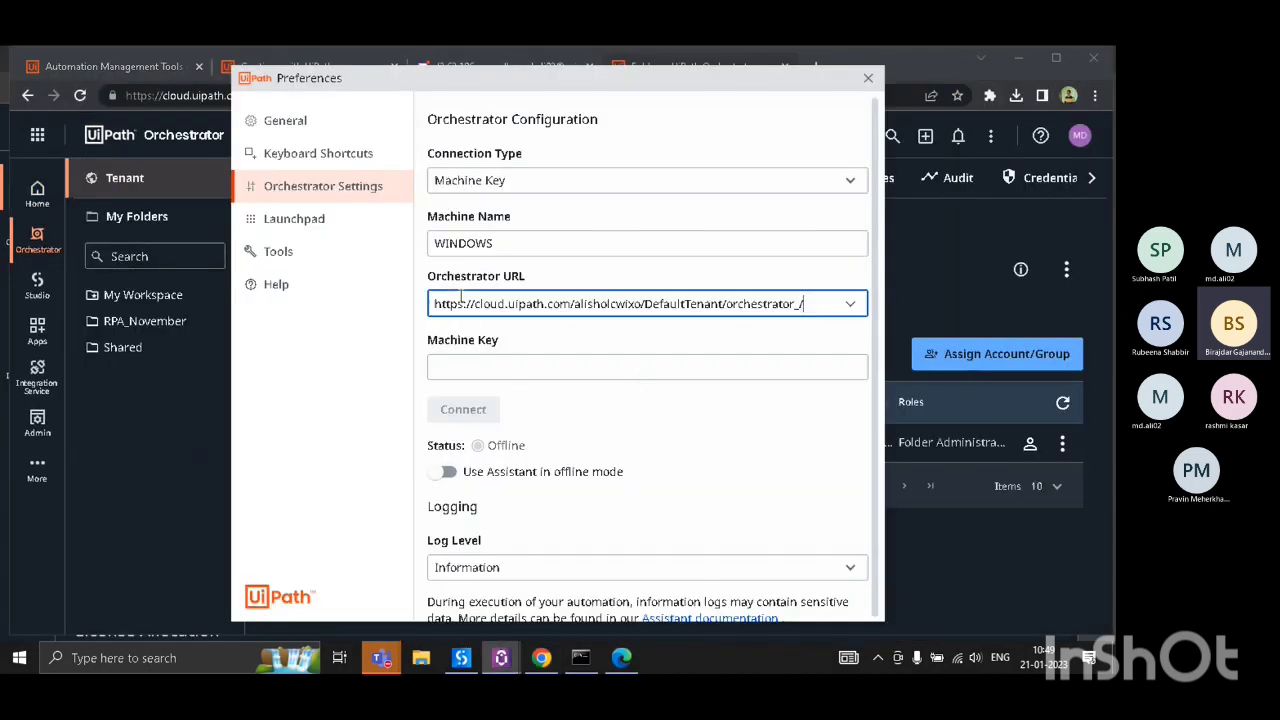
left_click(576, 375)
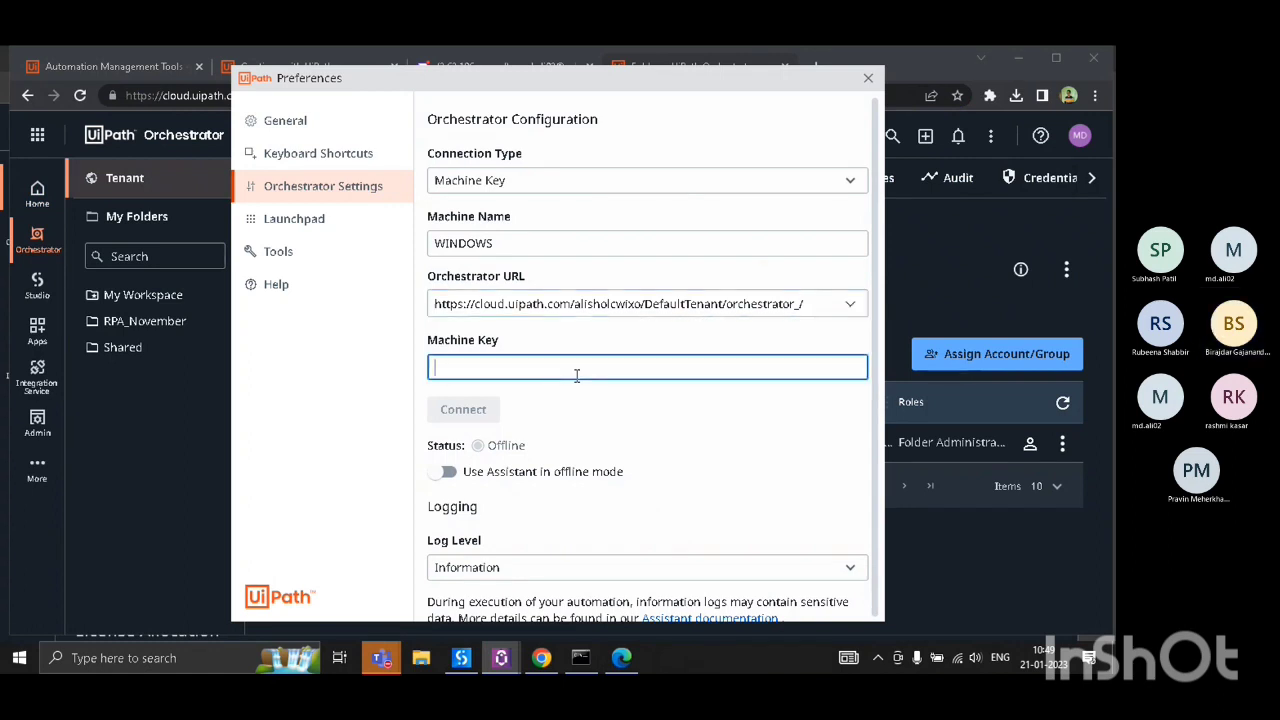
key("alt+Tab")
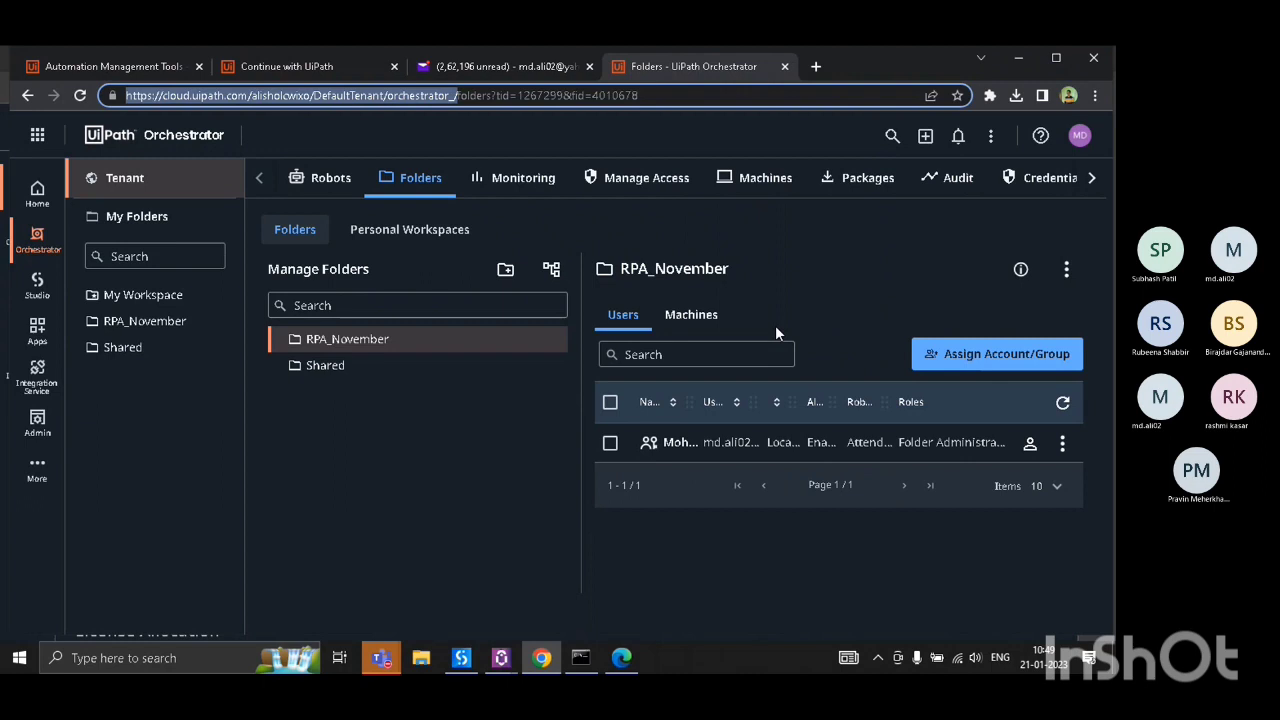
- Copy the windows\om machine's key from its Edit Machine form on the Machines tab
left_click(766, 188)
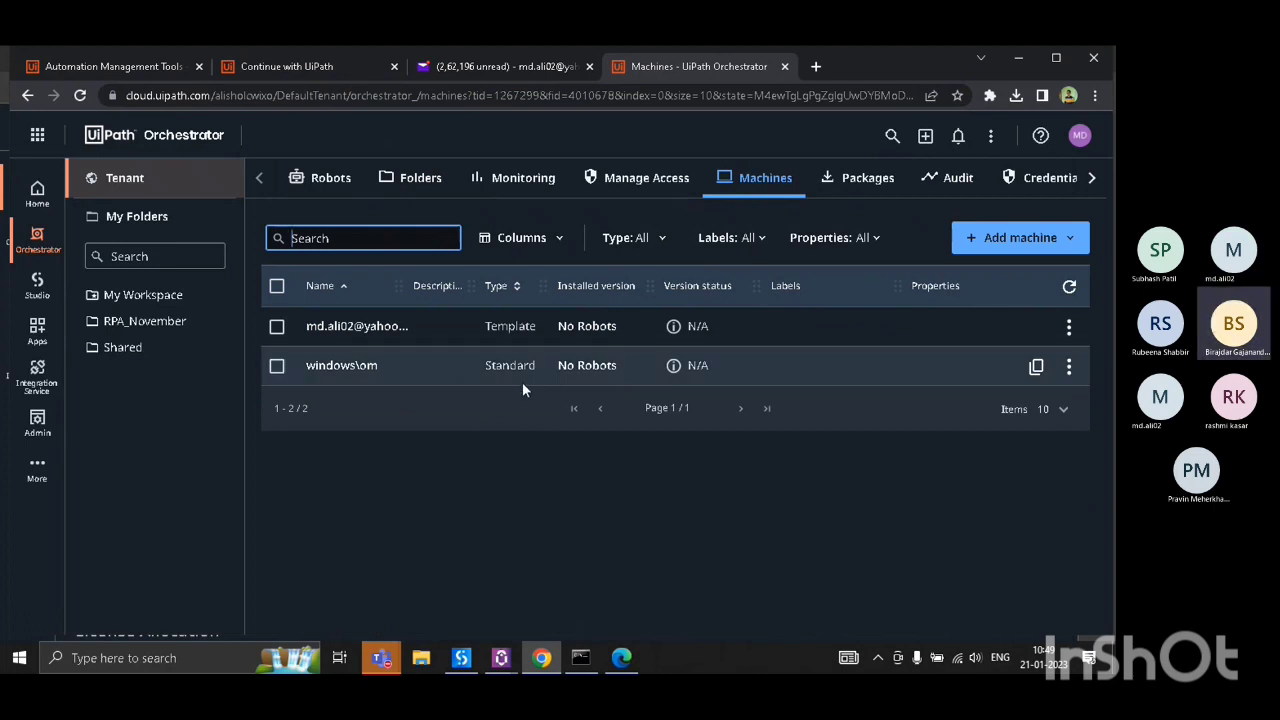
left_click(1069, 366)
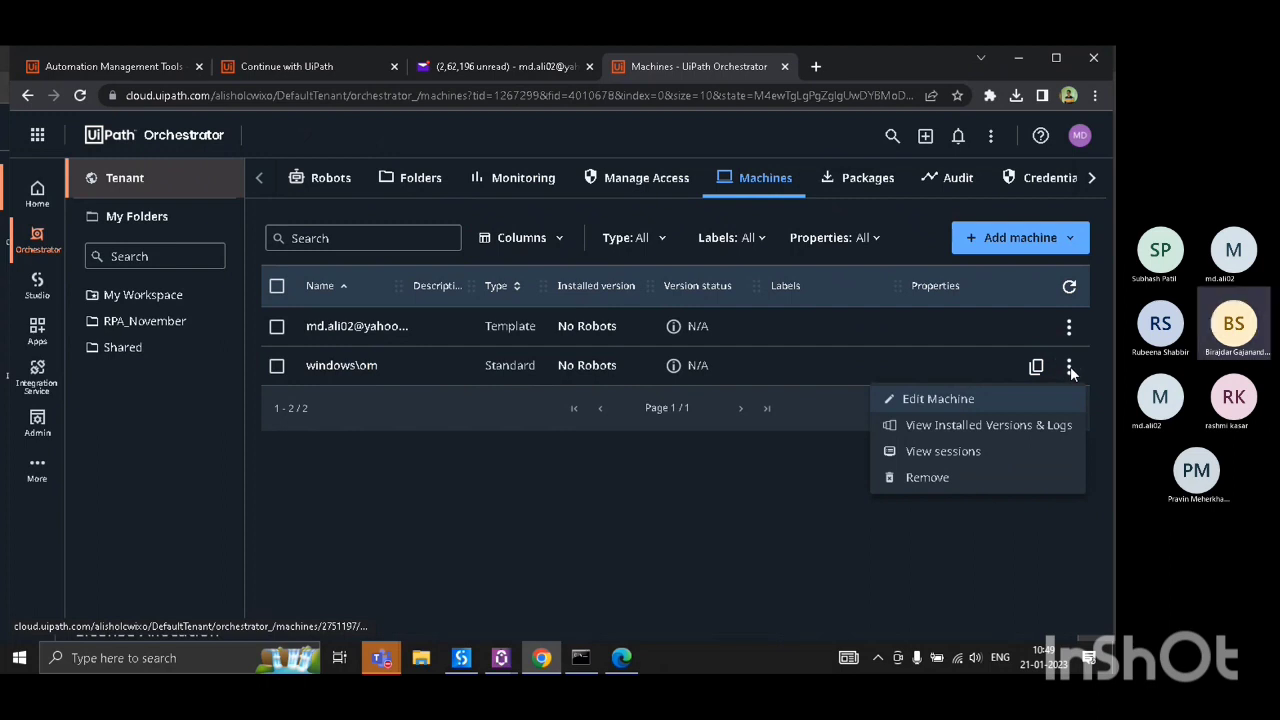
left_click(964, 400)
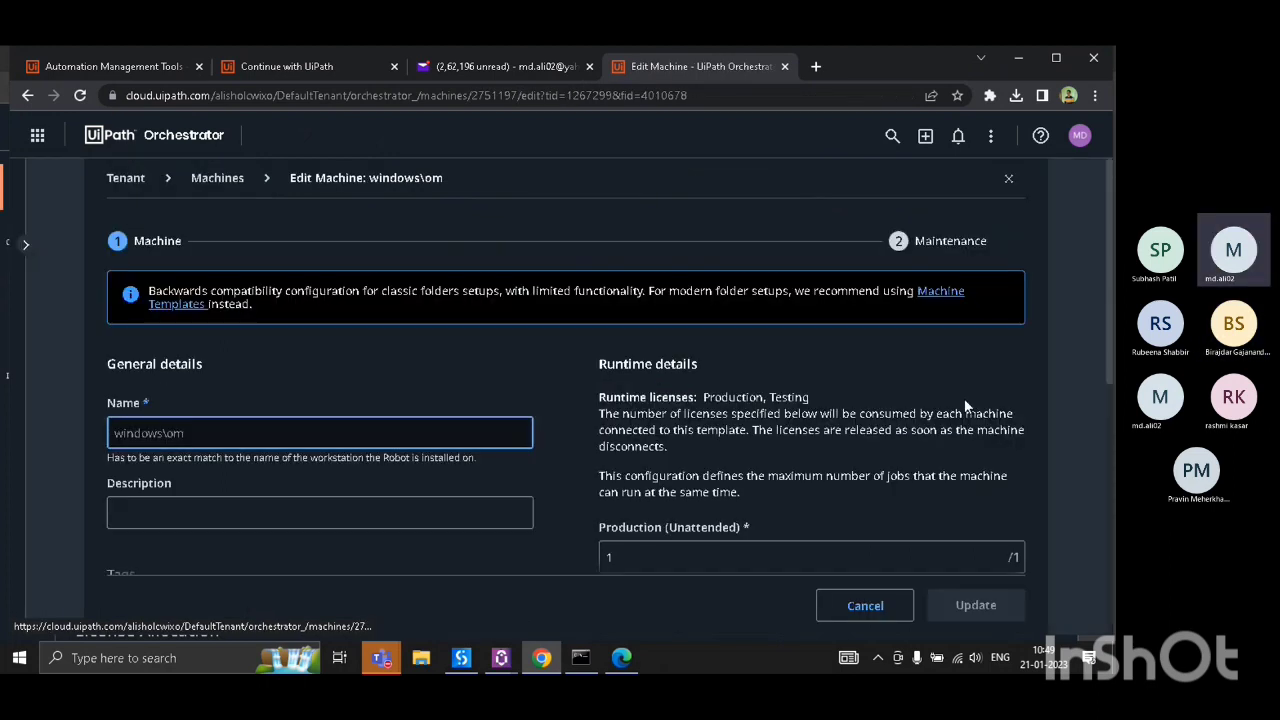
scroll(795, 424, "down", 1)
scroll(830, 418, "down", 1)
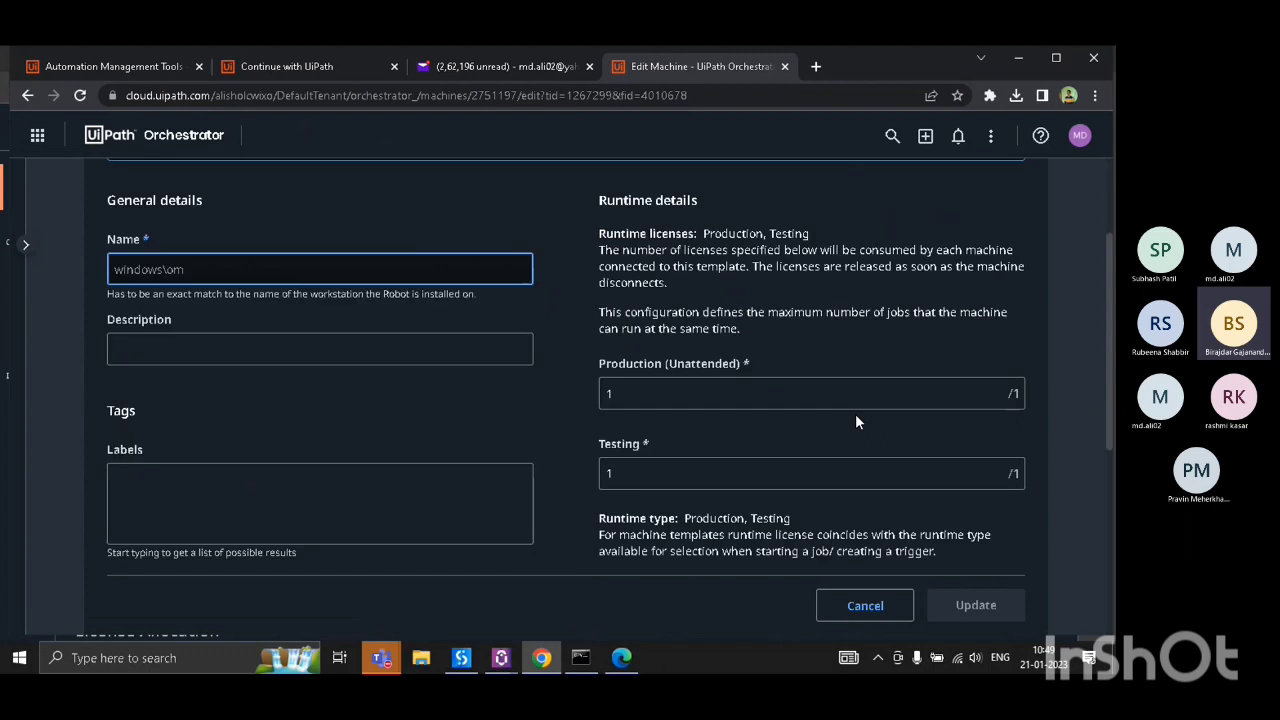
scroll(855, 418, "down", 2)
scroll(855, 422, "down", 1)
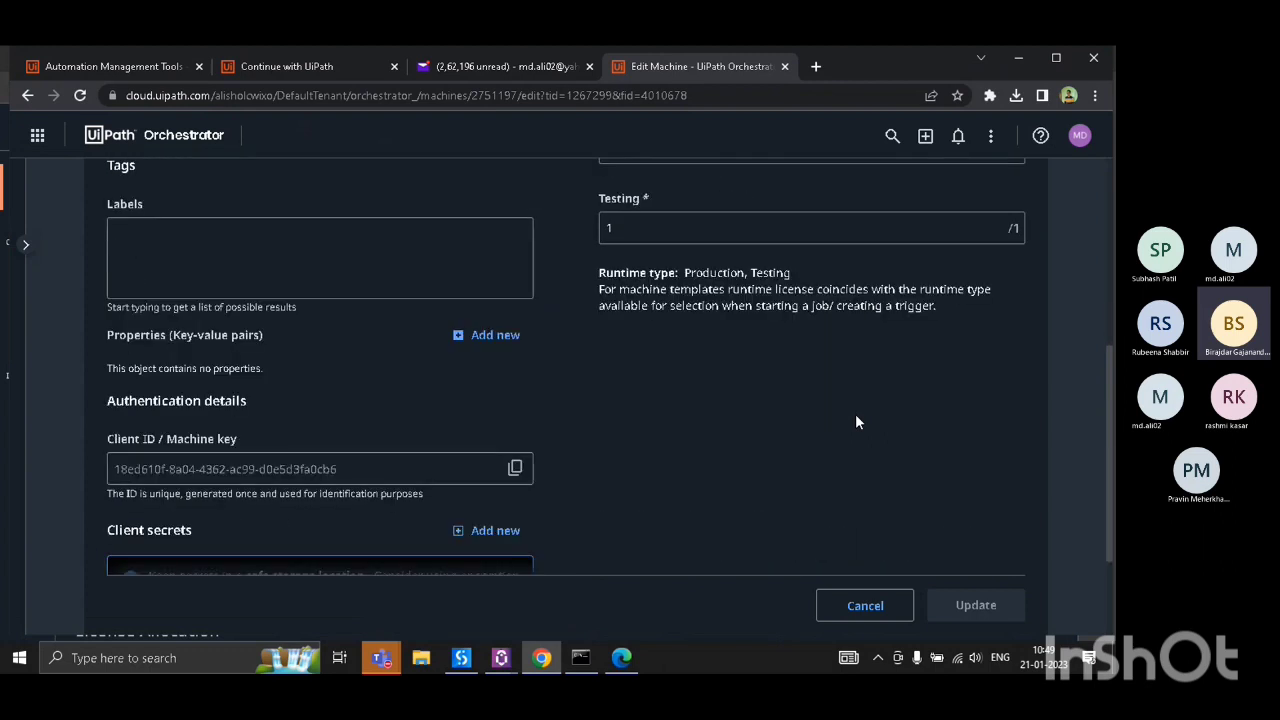
left_click_drag(363, 474, 88, 466)
left_click(515, 468)
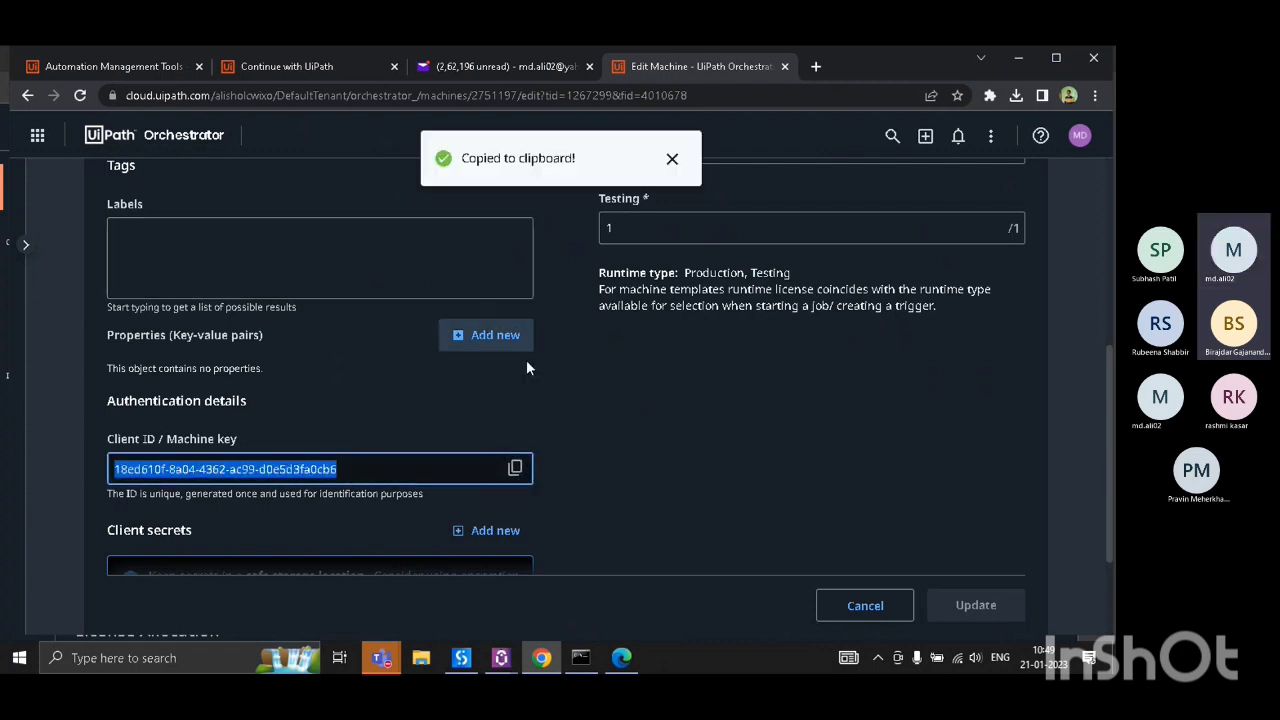
- Paste the machine key into the Assistant's Machine Key field and connect to Orchestrator
key("alt+Tab")
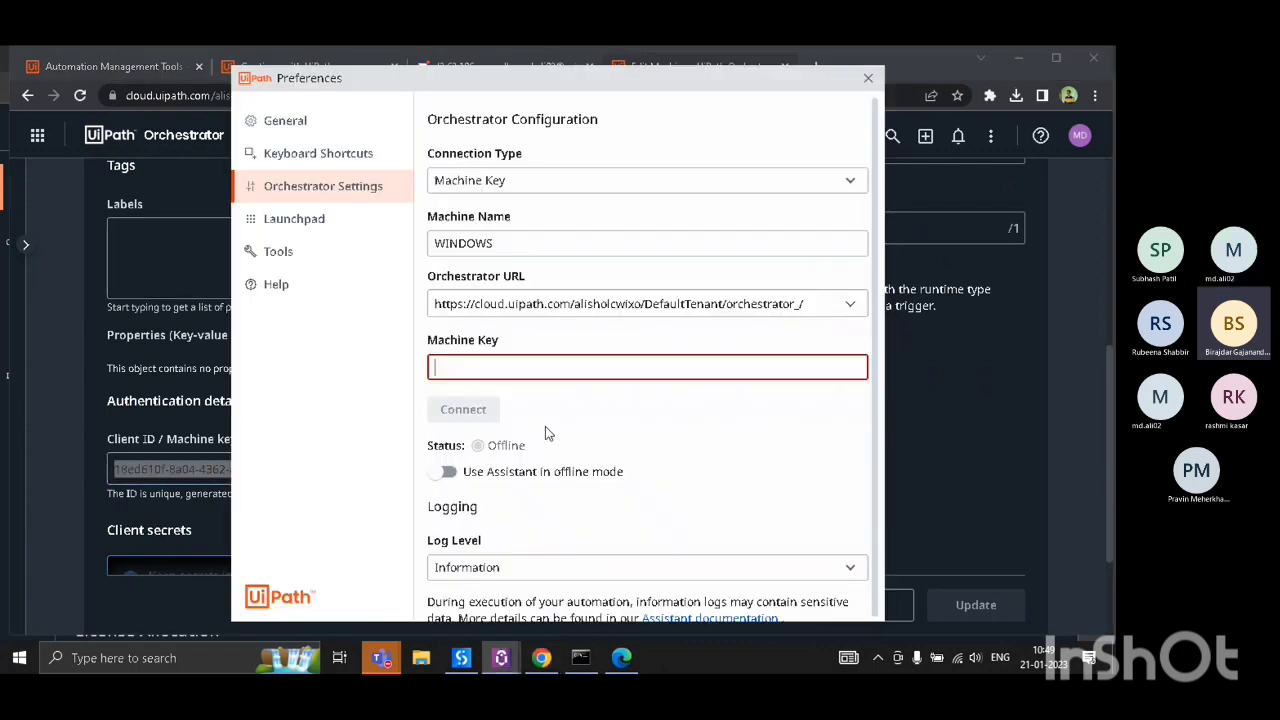
key("ctrl+v")
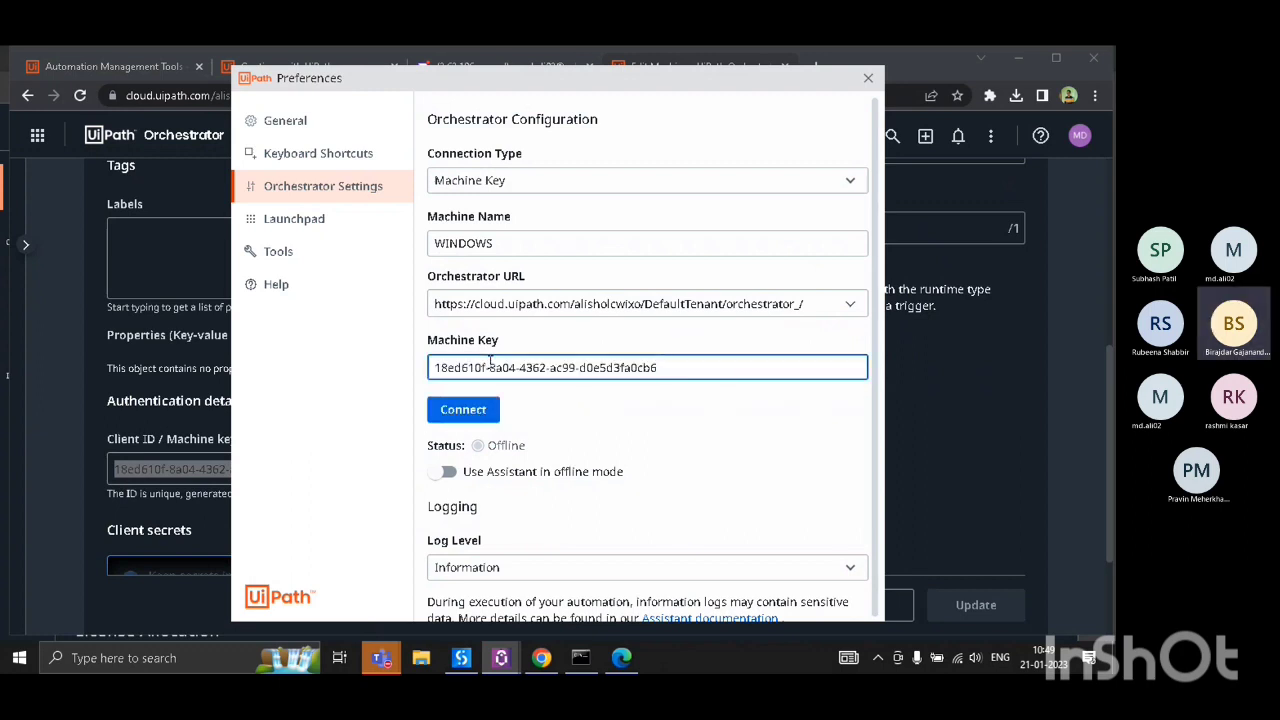
left_click(468, 412)
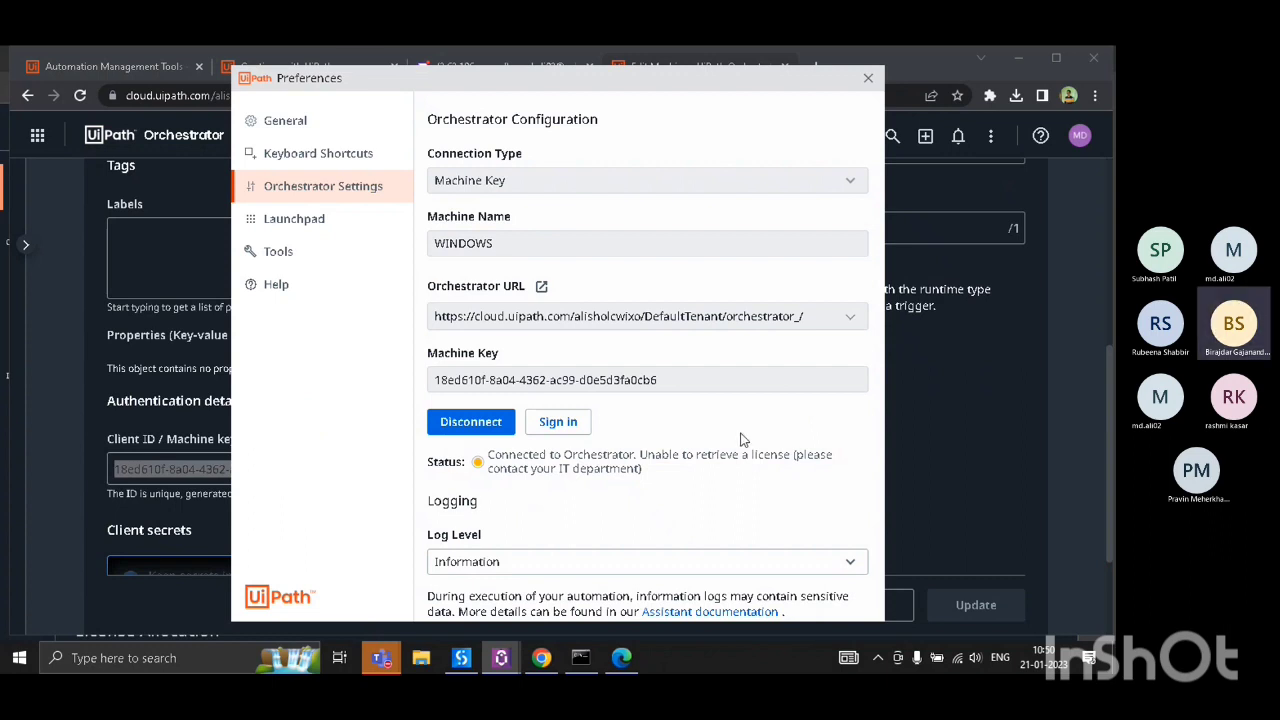
key("alt+Tab")
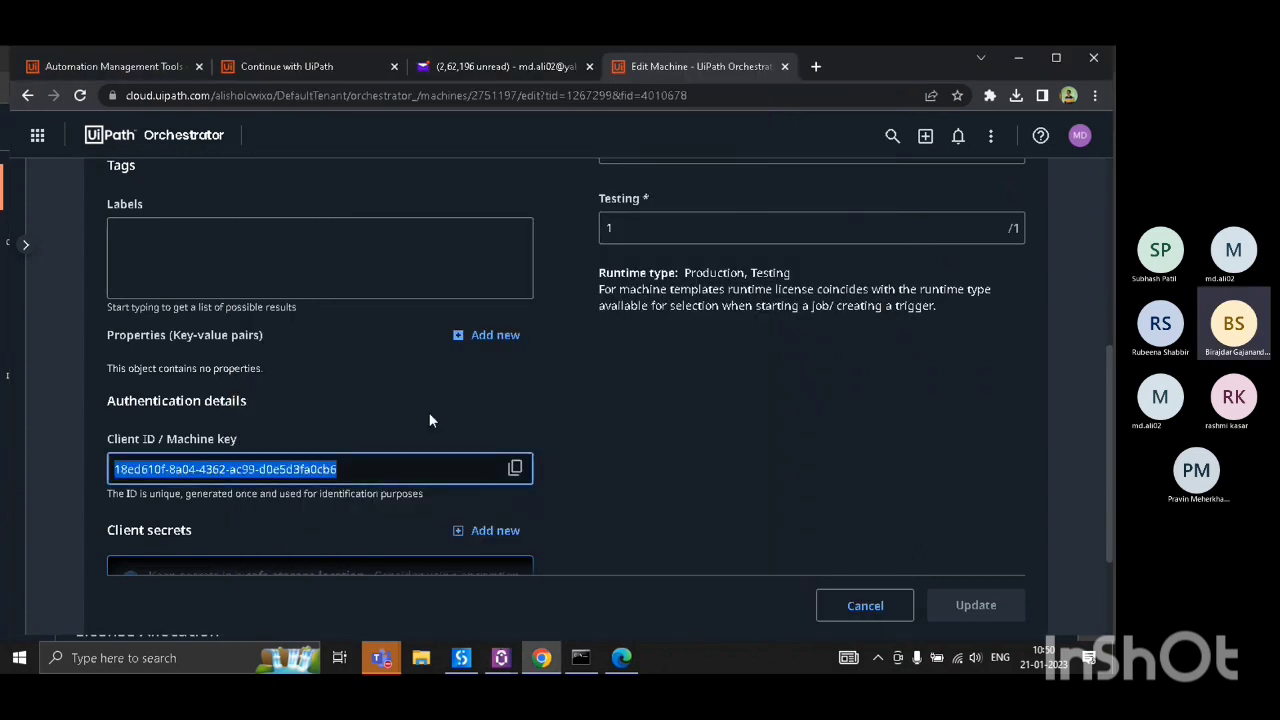
- Leave Edit Machine via the Tenant breadcrumb to reach the tenant's Robots page
scroll(429, 412, "up", 5)
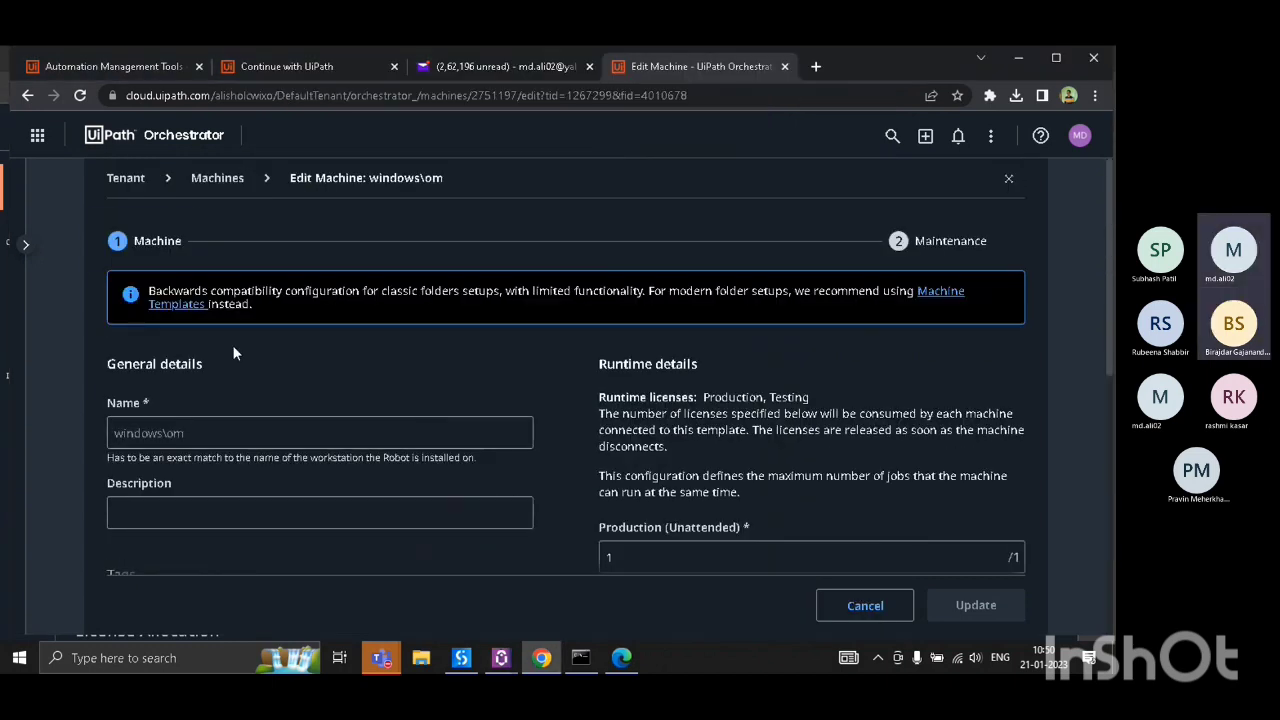
left_click(126, 178)
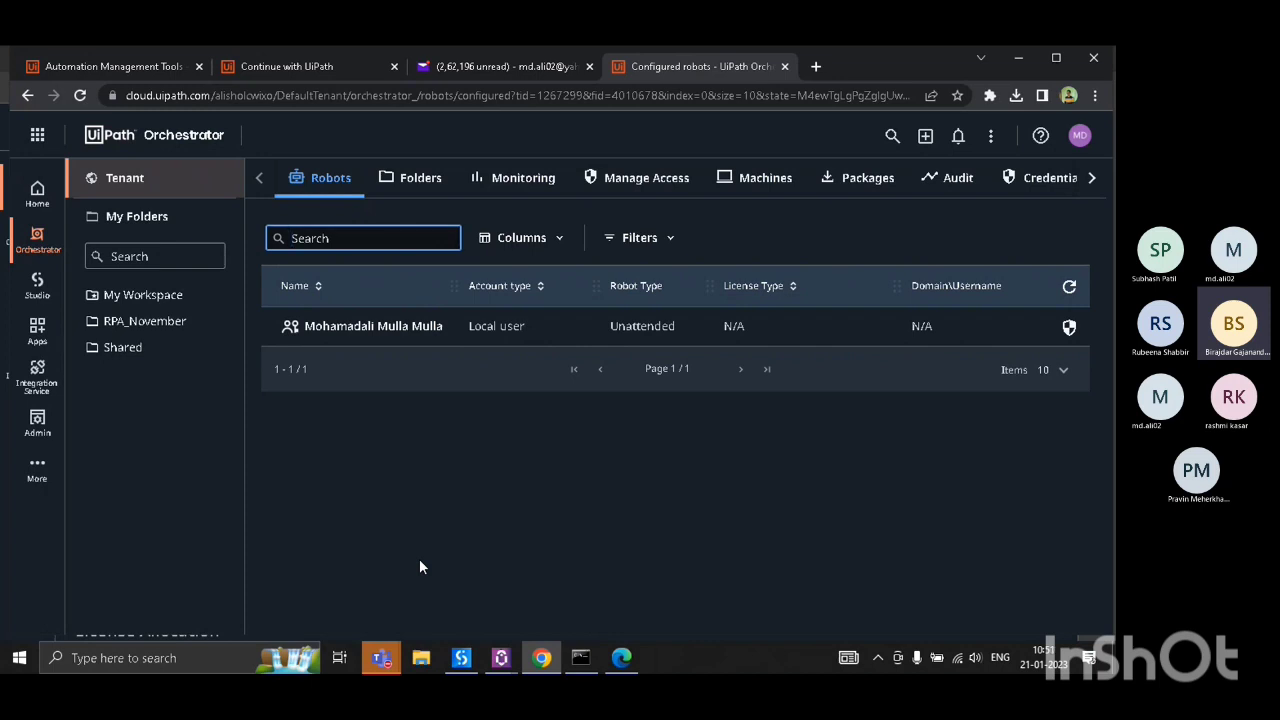
- Bring UiPath Assistant's Orchestrator Settings forward to view the machine-key connection and license error
key("alt+Tab")
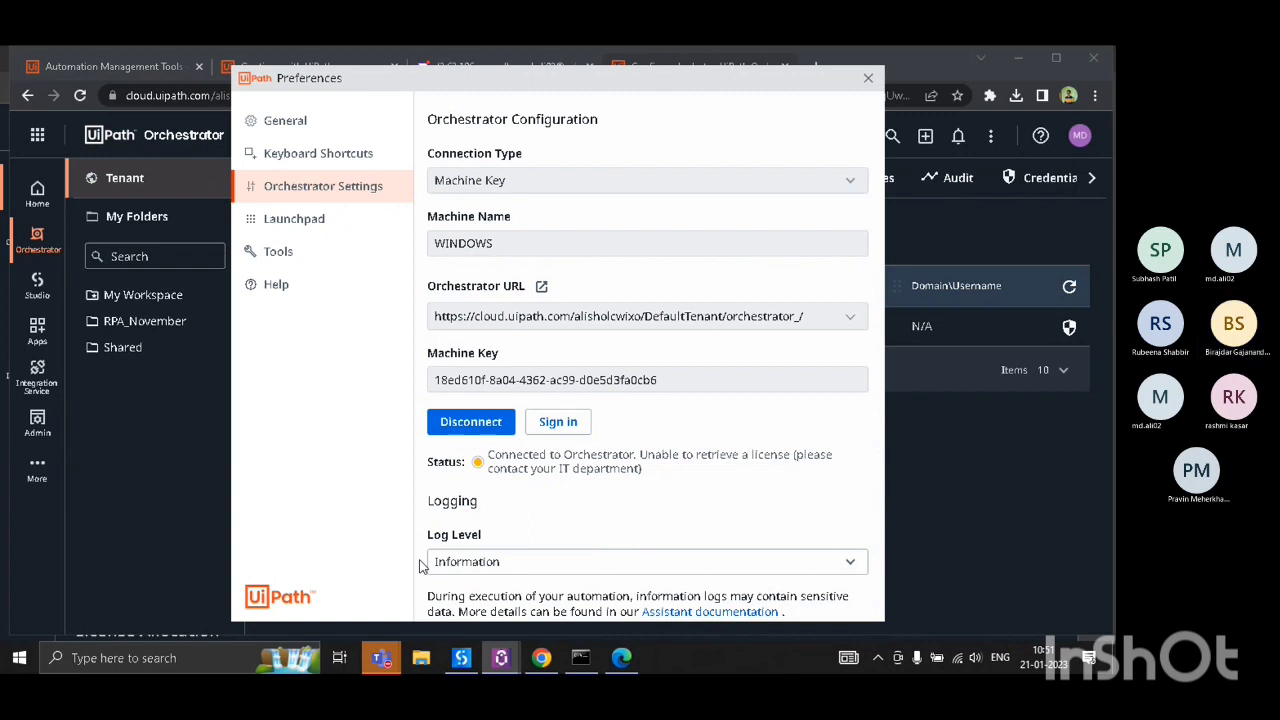
key("alt+Tab")
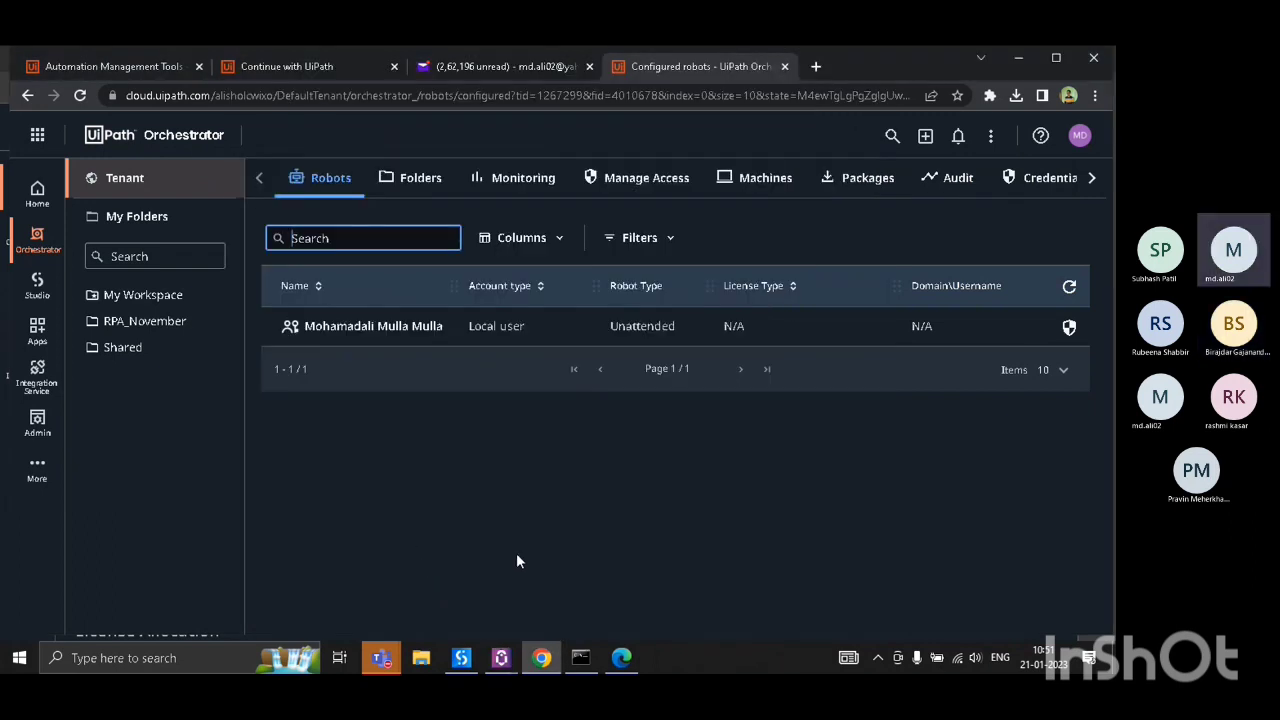
mouse_move(502, 655)
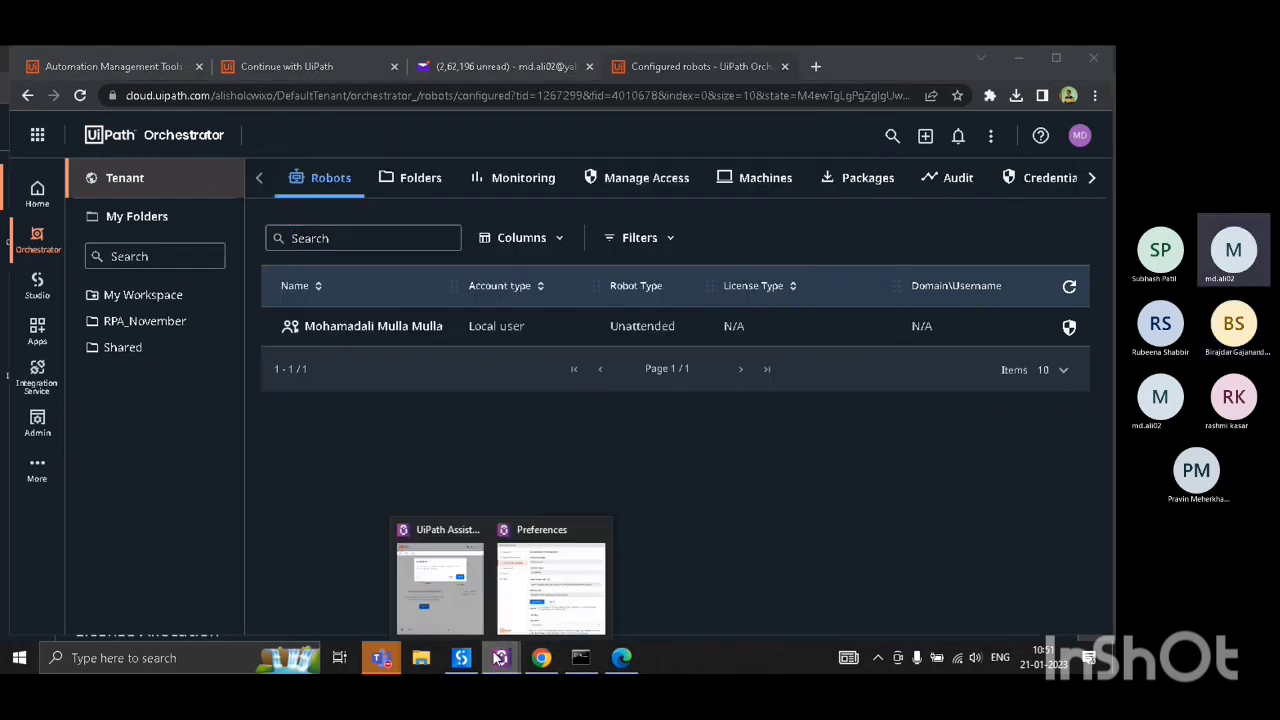
left_click(511, 578)
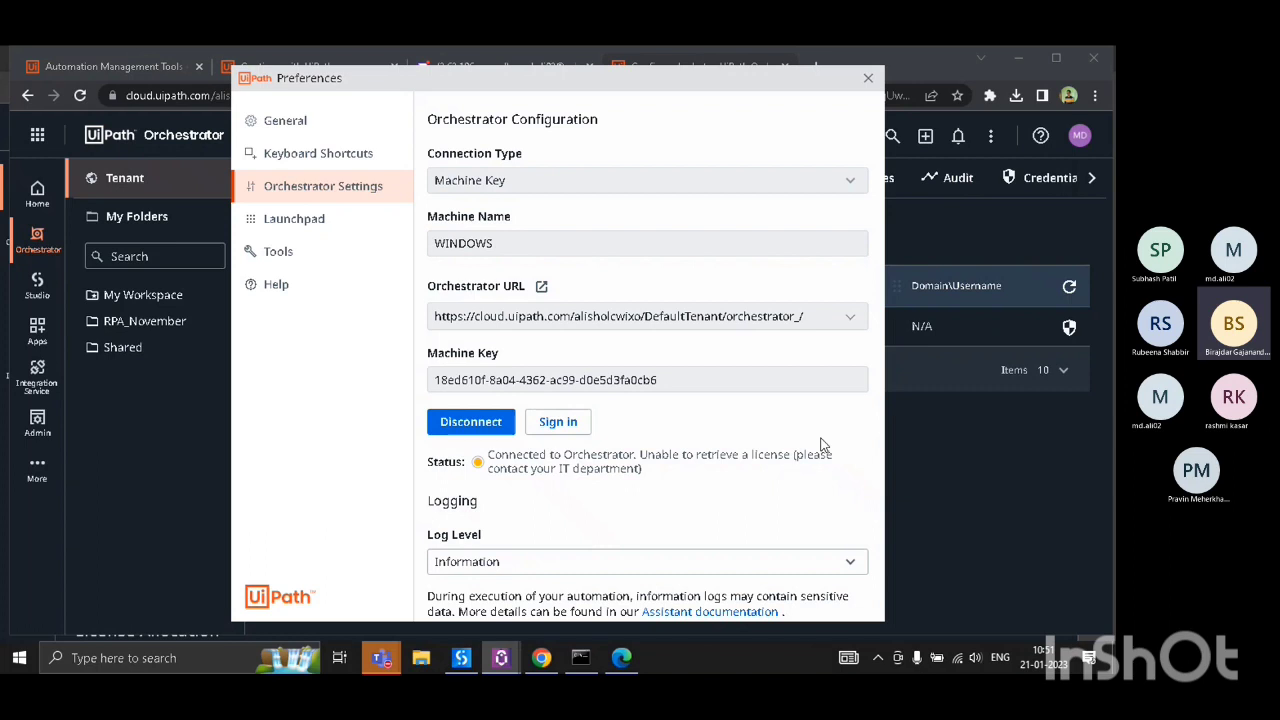
mouse_move(461, 657)
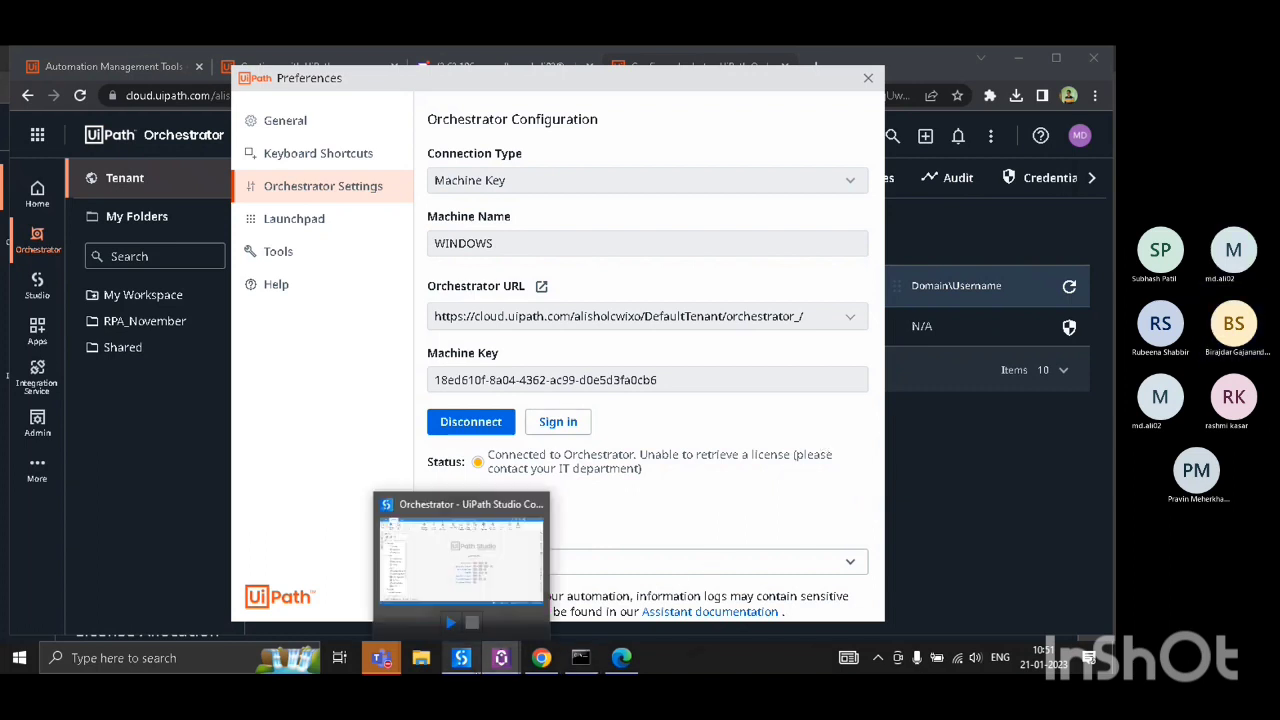
left_click(460, 555)
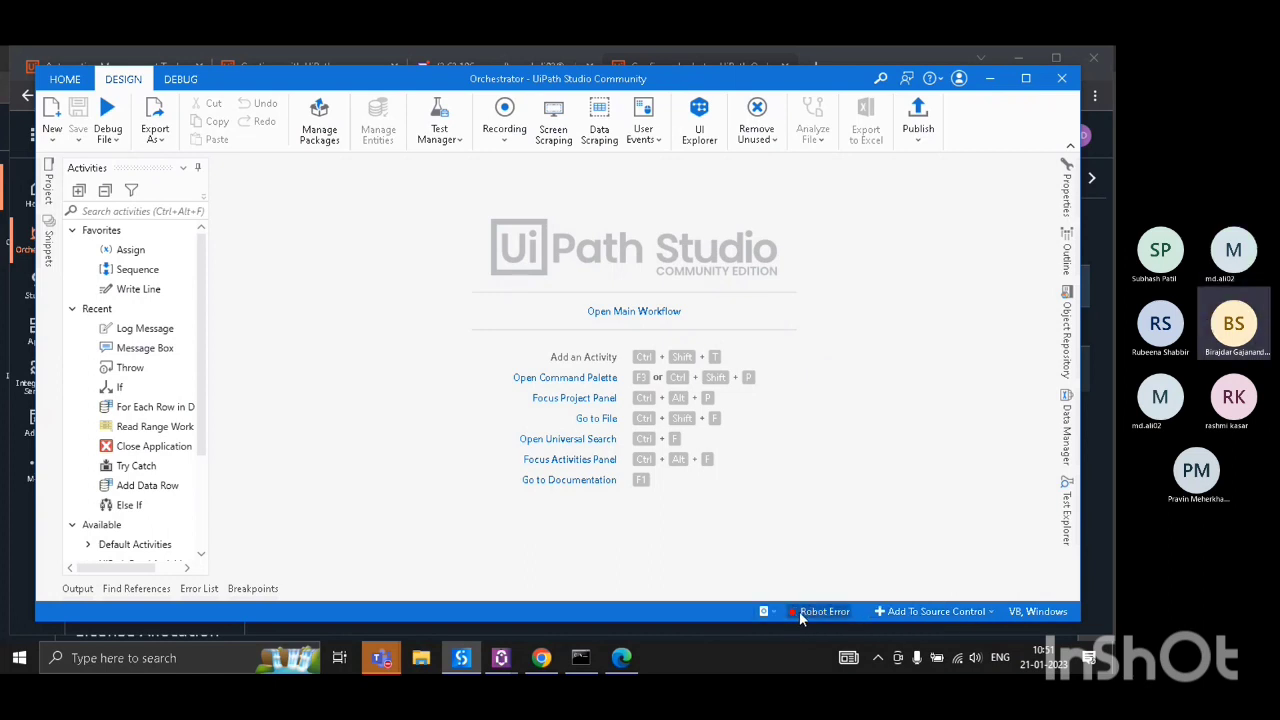
mouse_move(828, 613)
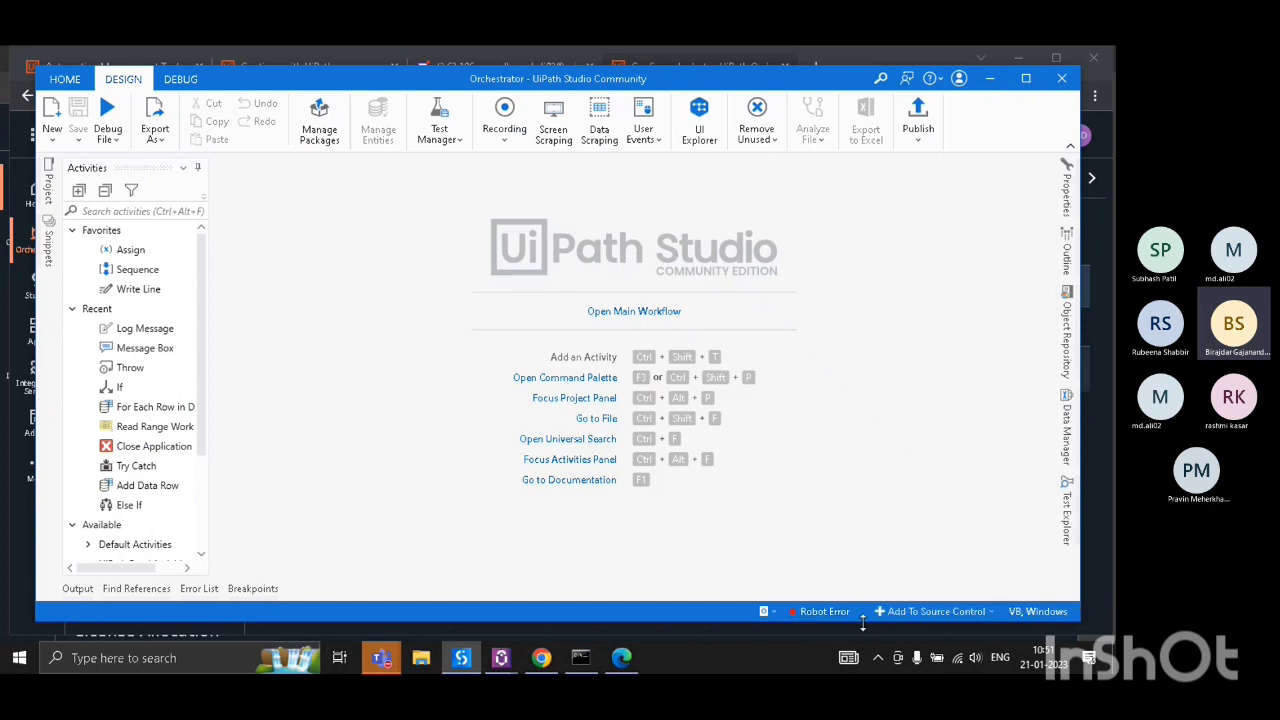
left_click(783, 617)
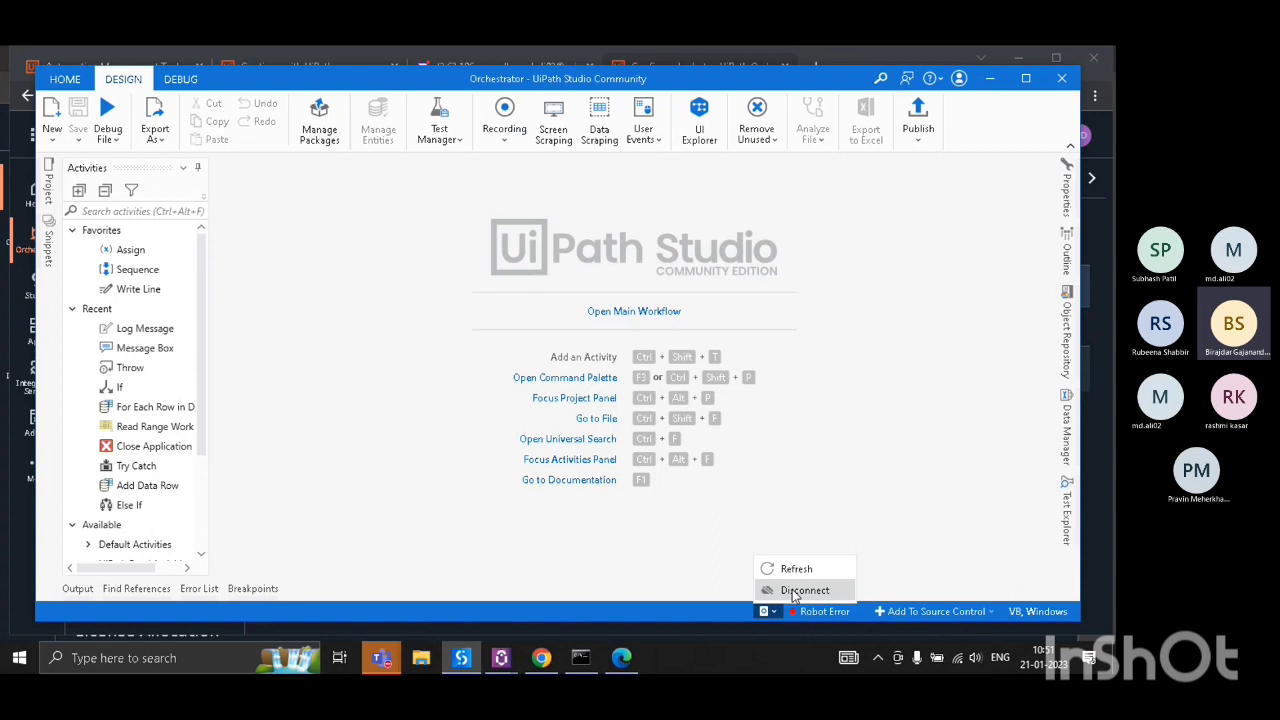
left_click(795, 592)
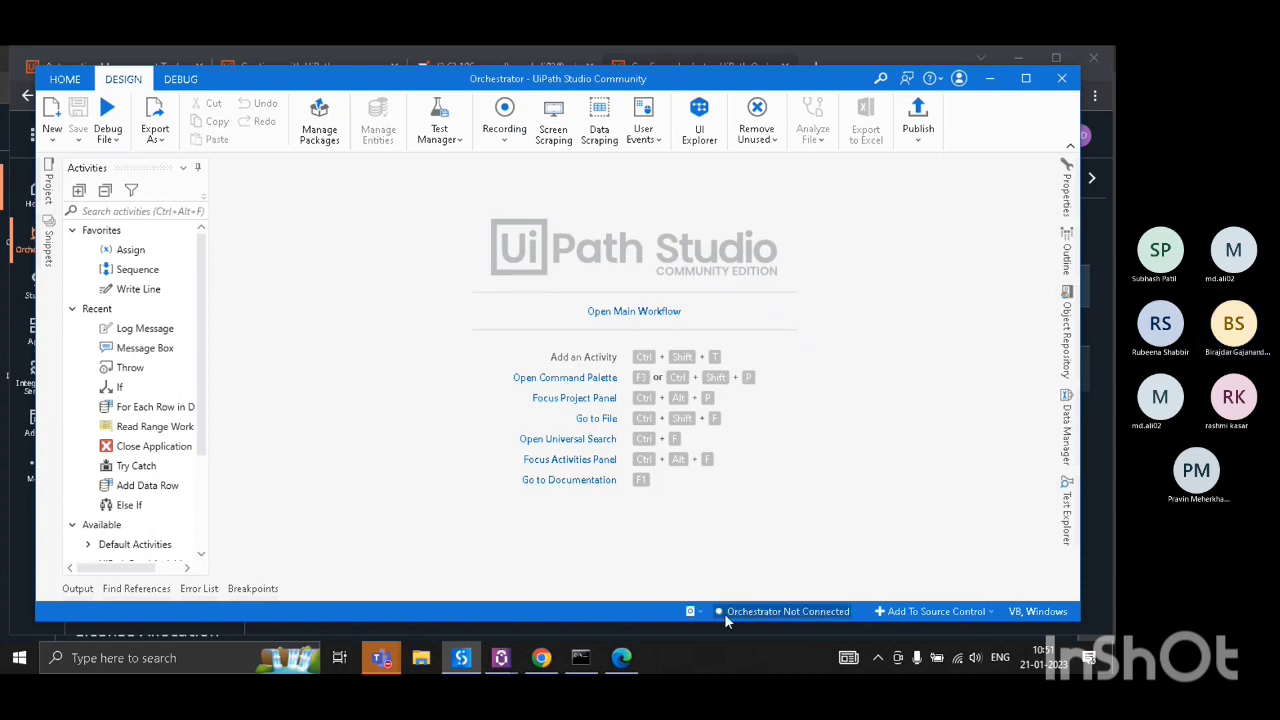
left_click(703, 611)
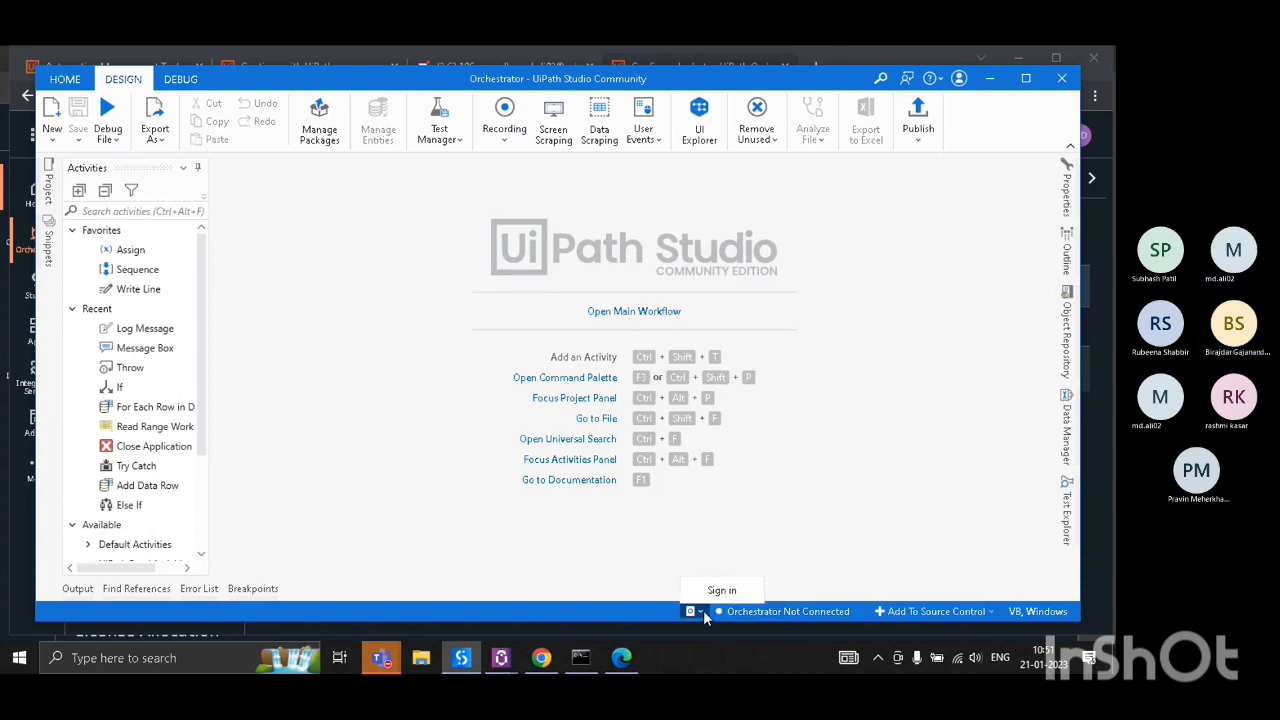
left_click(722, 591)
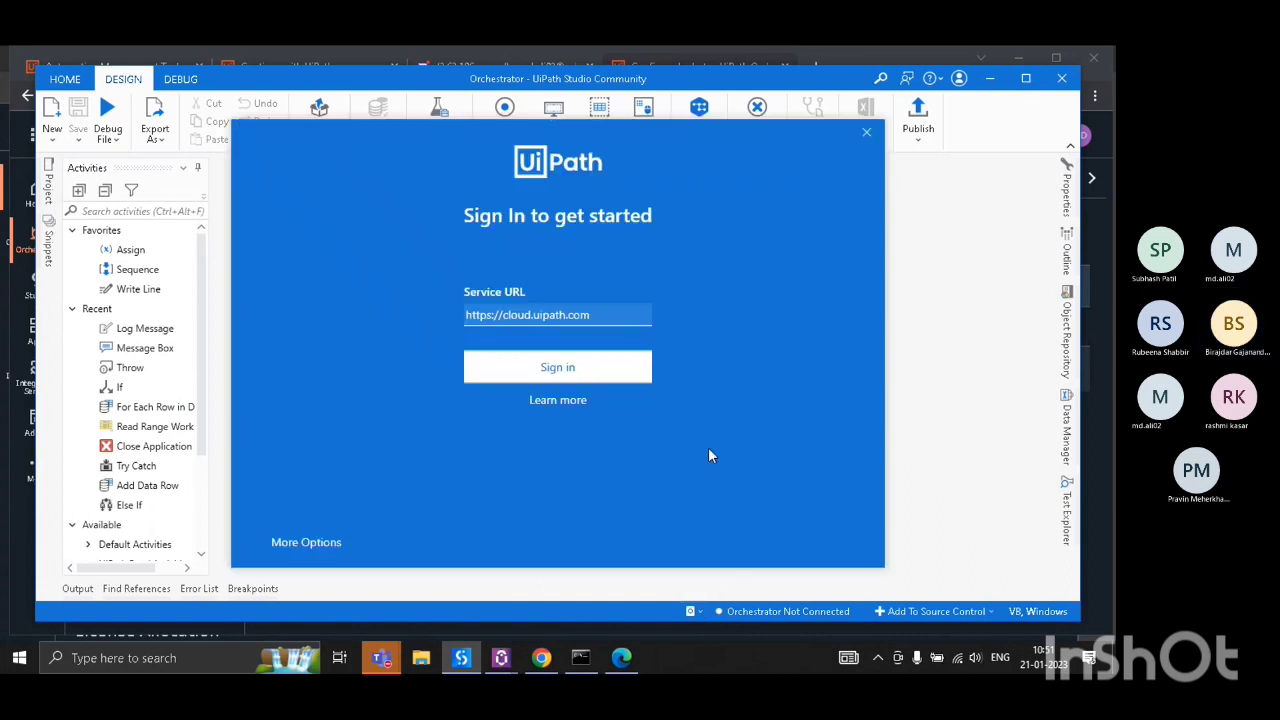
- Sign Studio in to cloud.uipath.com on DefaultTenant and list the available Orchestrator folders
left_click(550, 374)
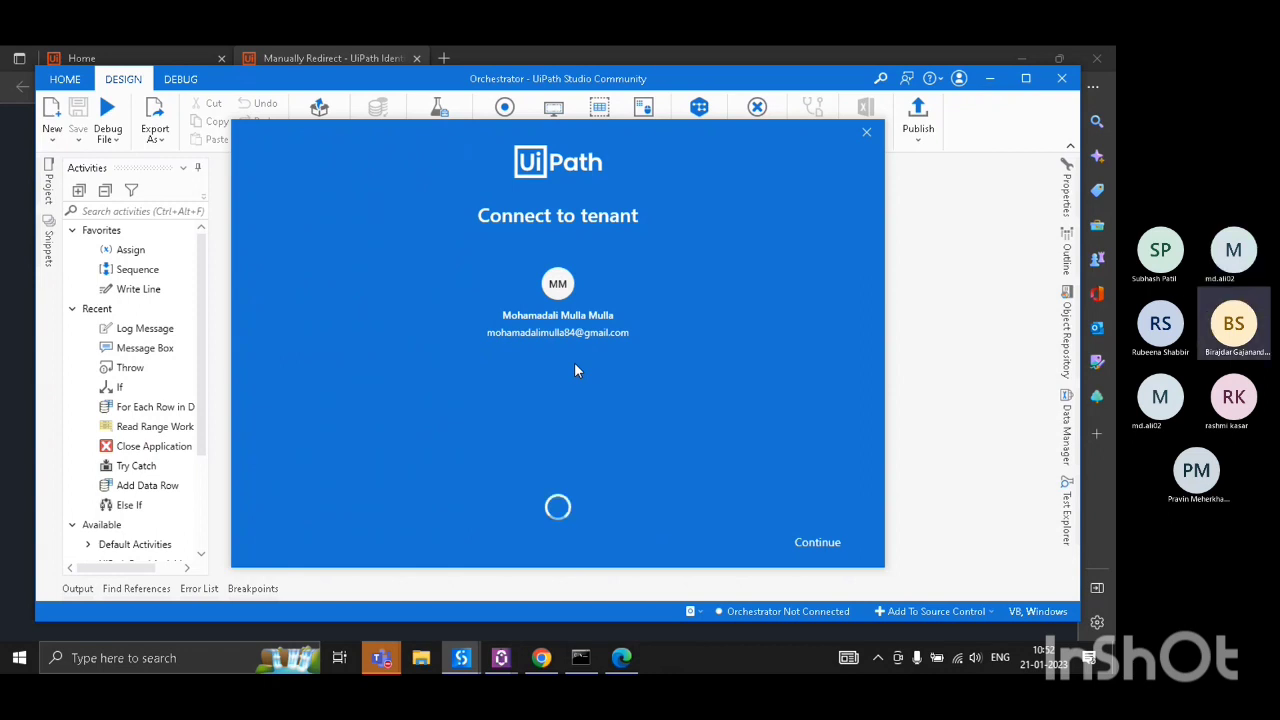
left_click(826, 547)
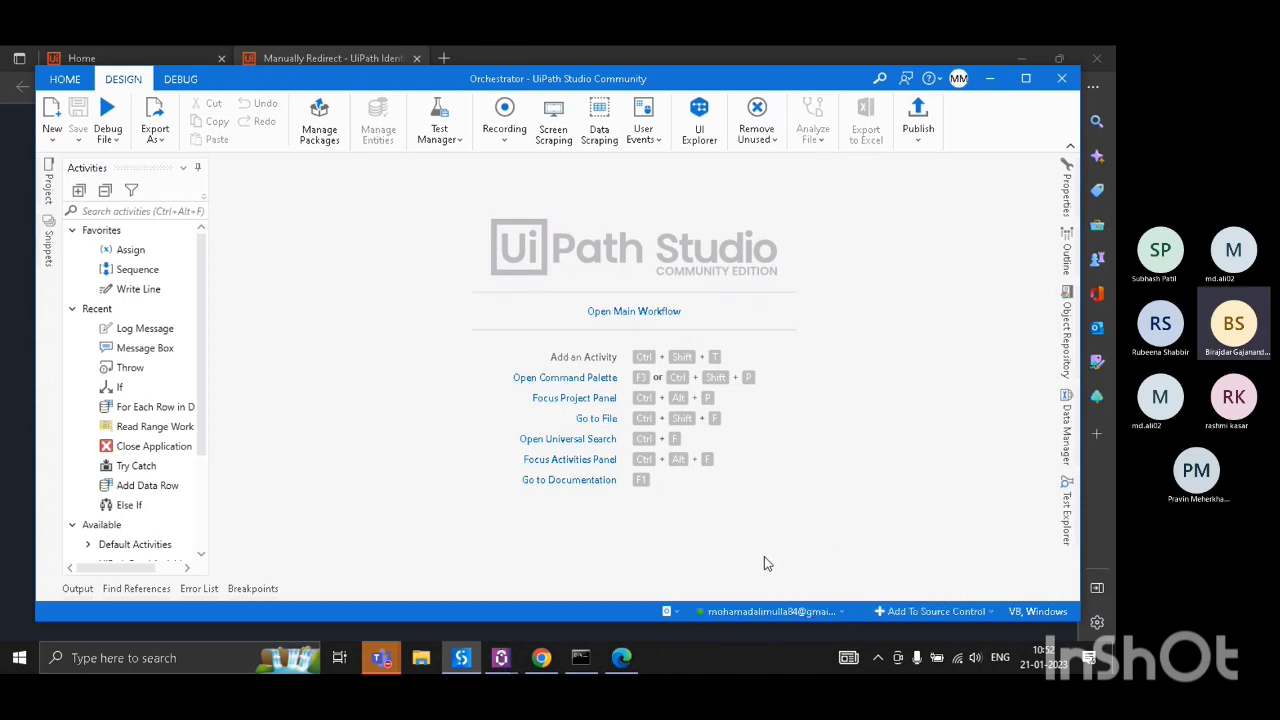
left_click(819, 618)
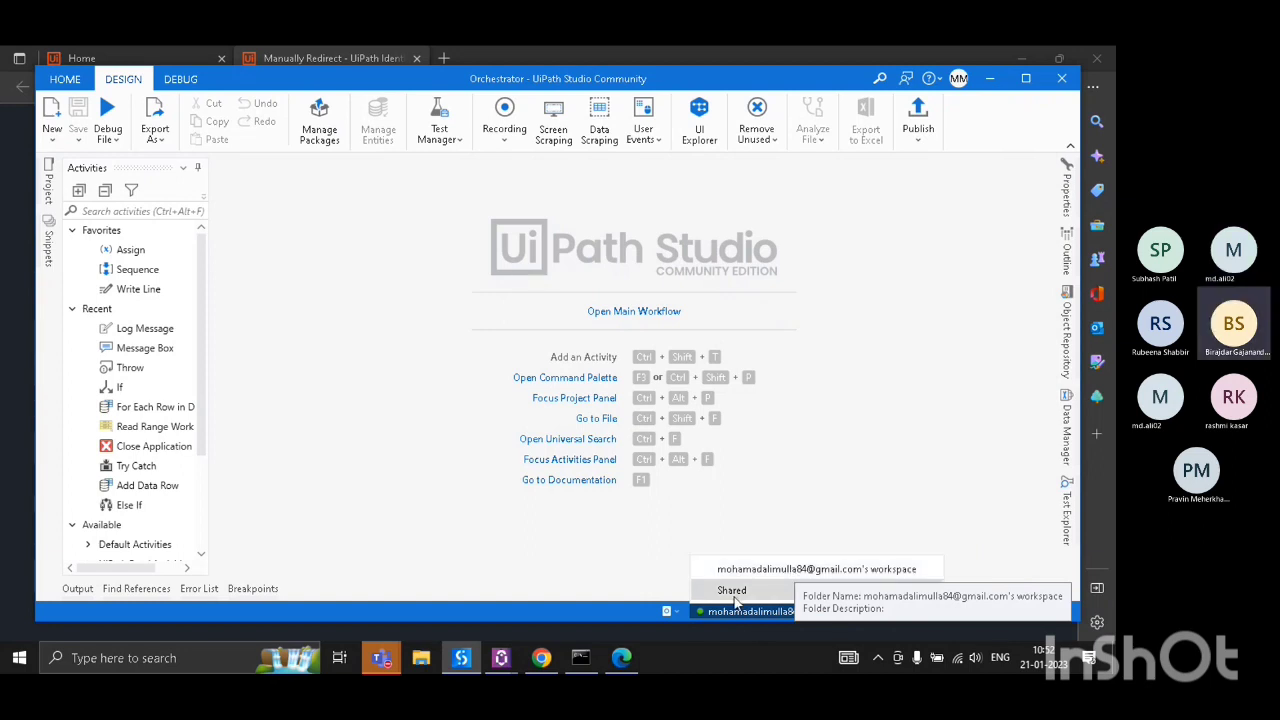
- Switch Studio's Orchestrator folder from the personal workspace to Shared and let resources refresh
left_click(731, 590)
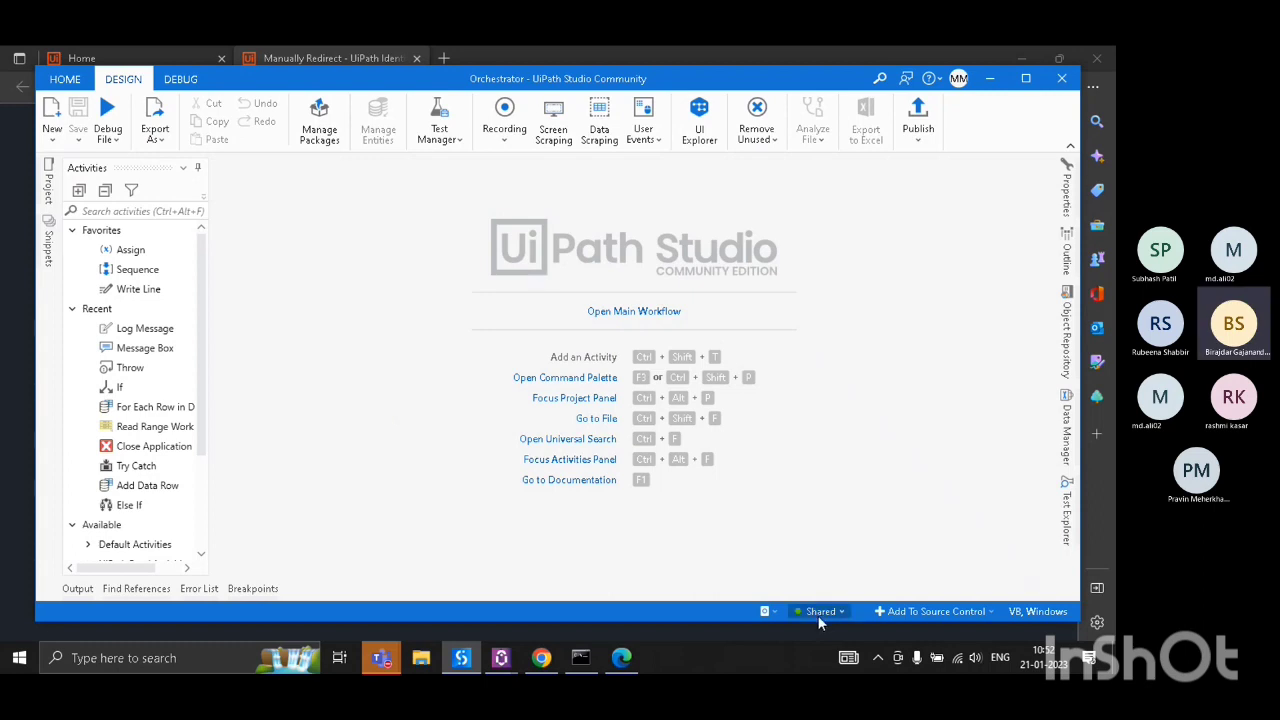
mouse_move(819, 622)
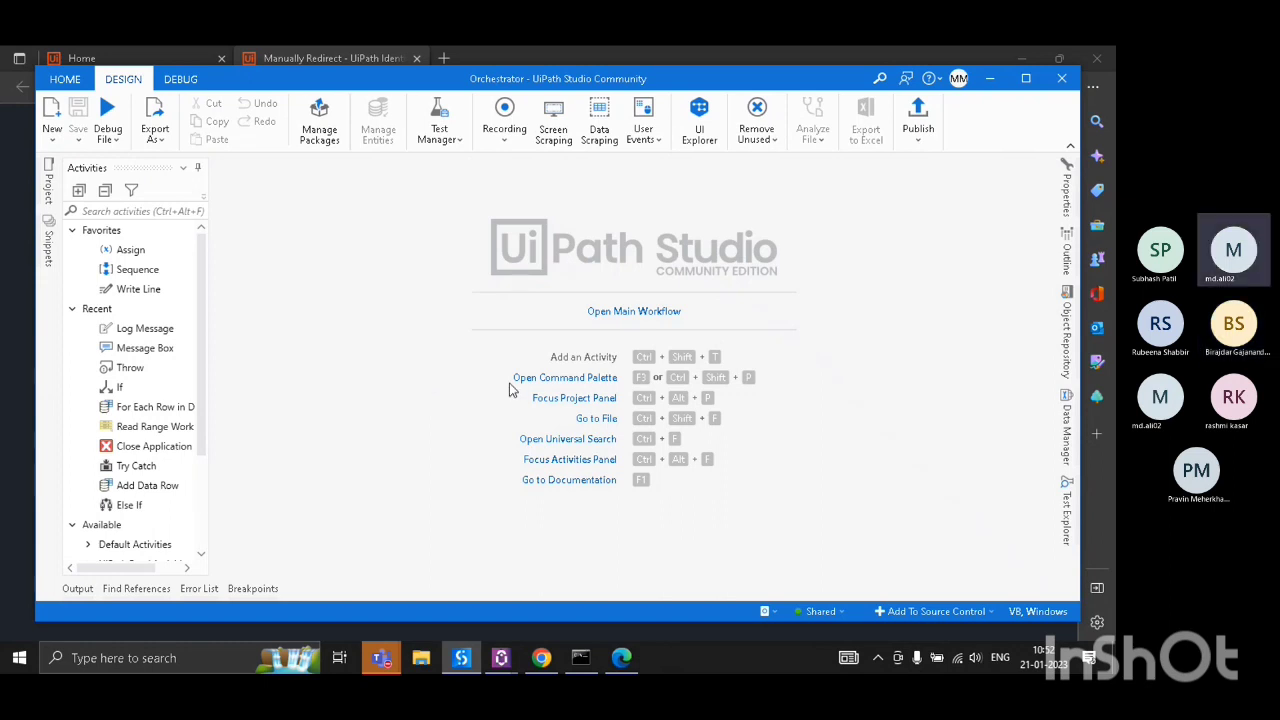
- Open the empty Main workflow and confirm Assistant now reports Connected, Licensed
left_click(622, 315)
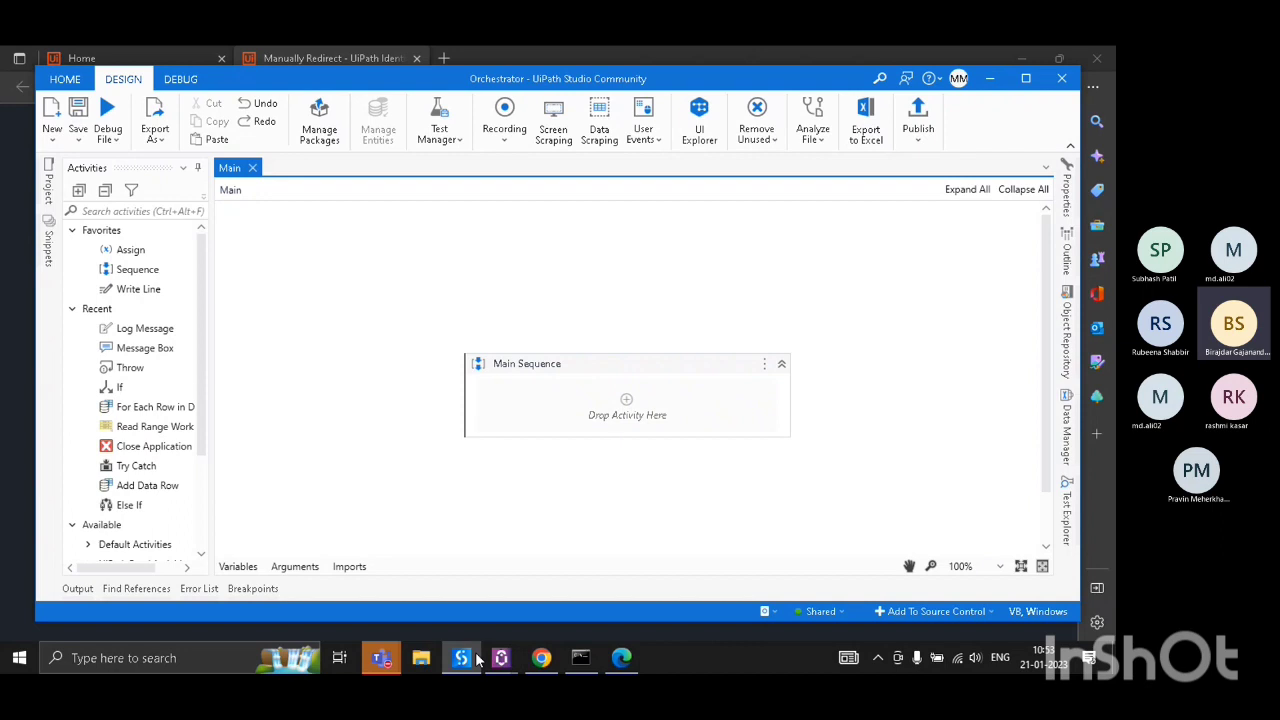
mouse_move(491, 664)
left_click(551, 580)
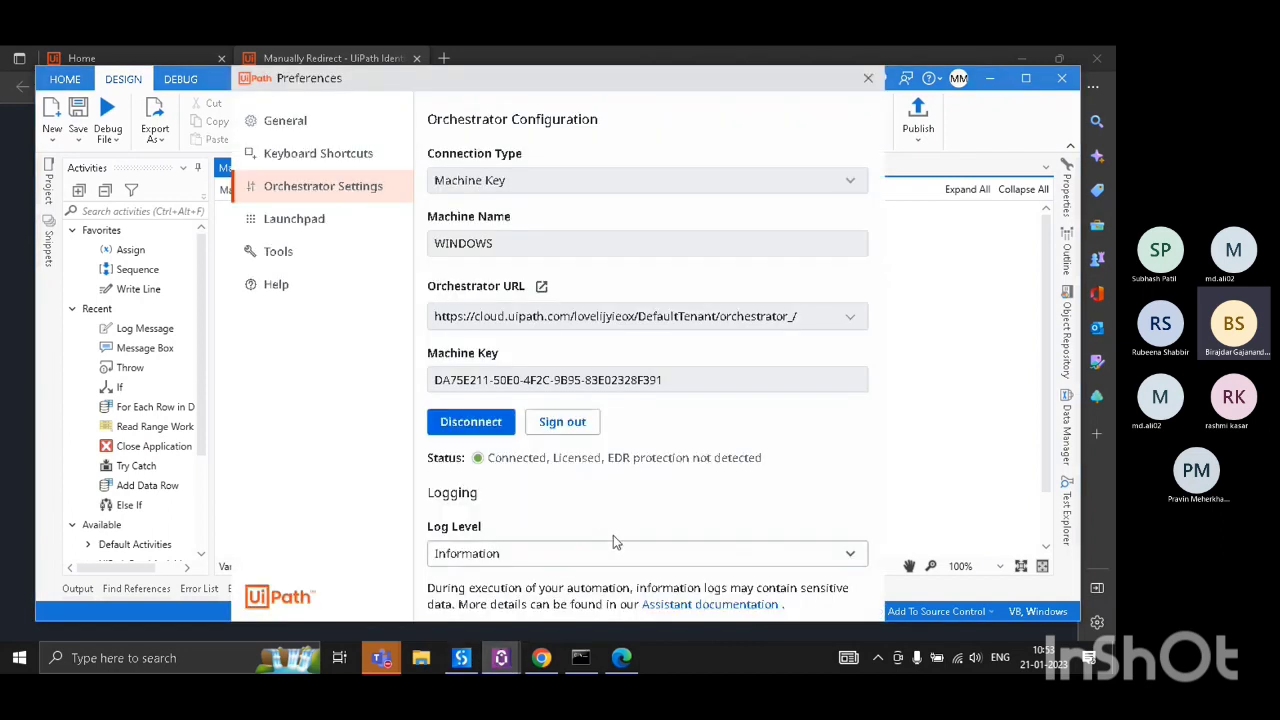
mouse_move(505, 463)
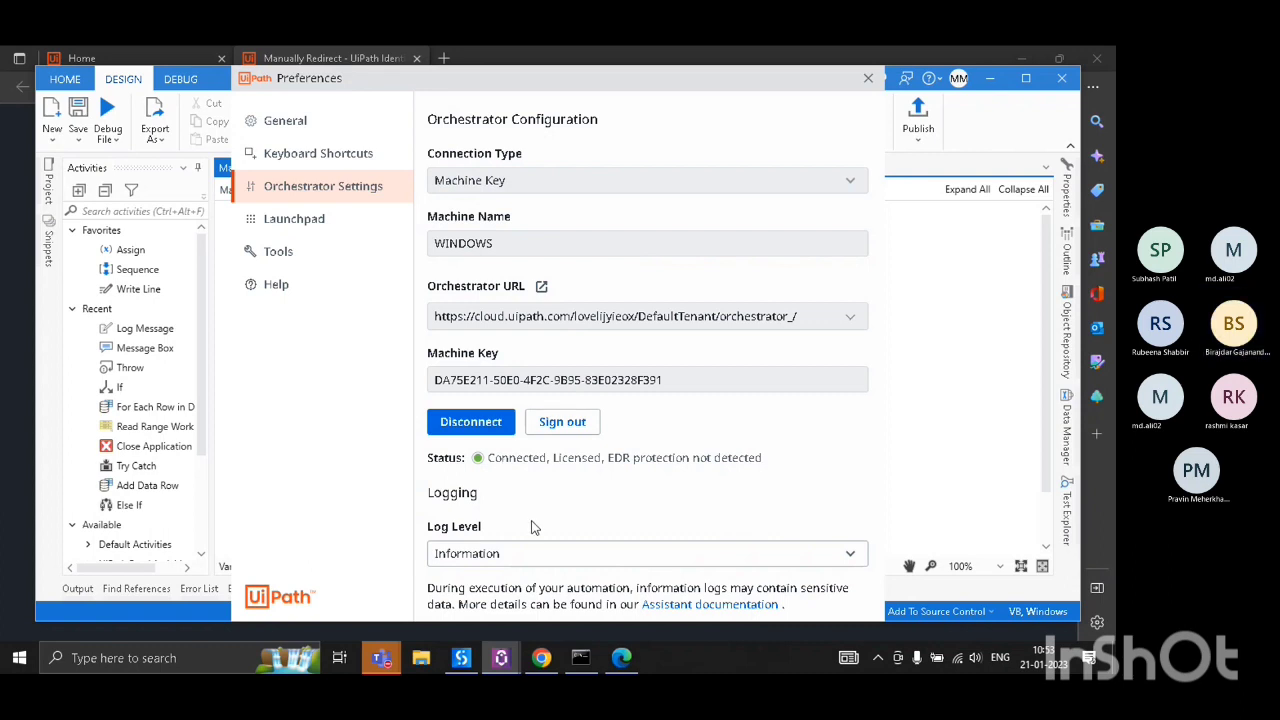
key("alt+Tab")
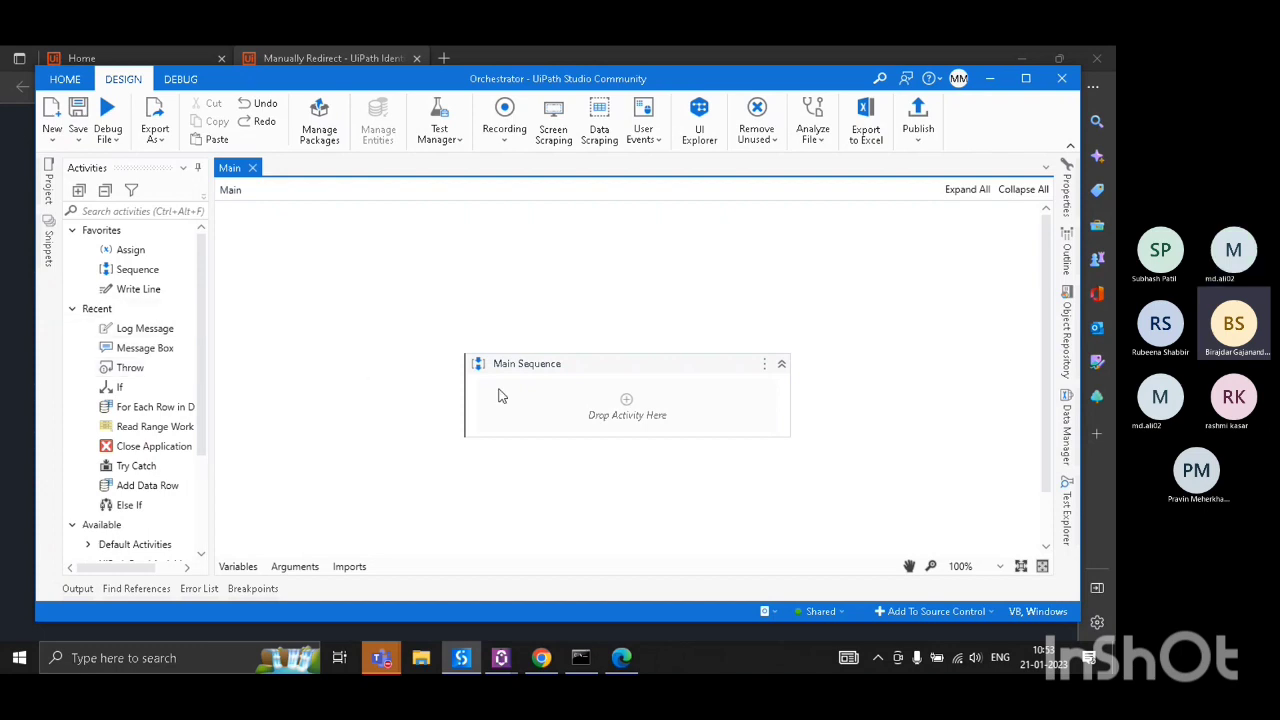
- Find 'log mess' in Activities and drag a Log Message into Main Sequence
left_click(609, 419)
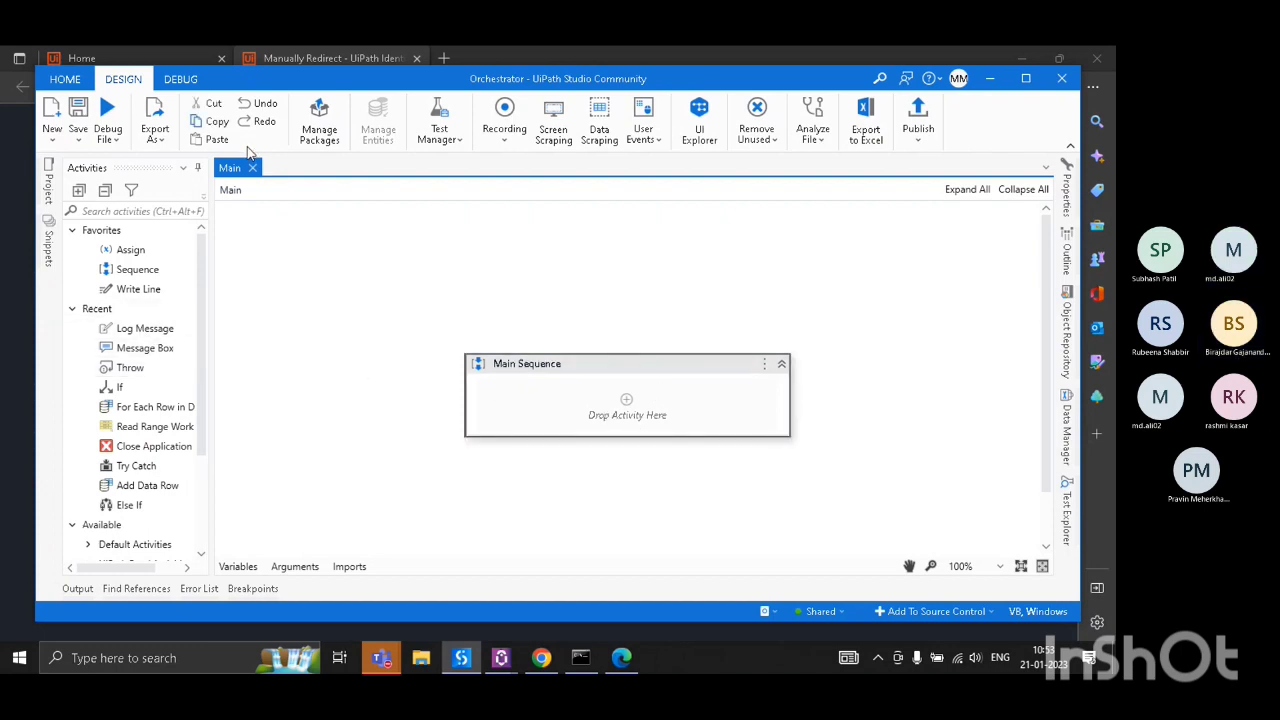
left_click(130, 211)
type("log mess")
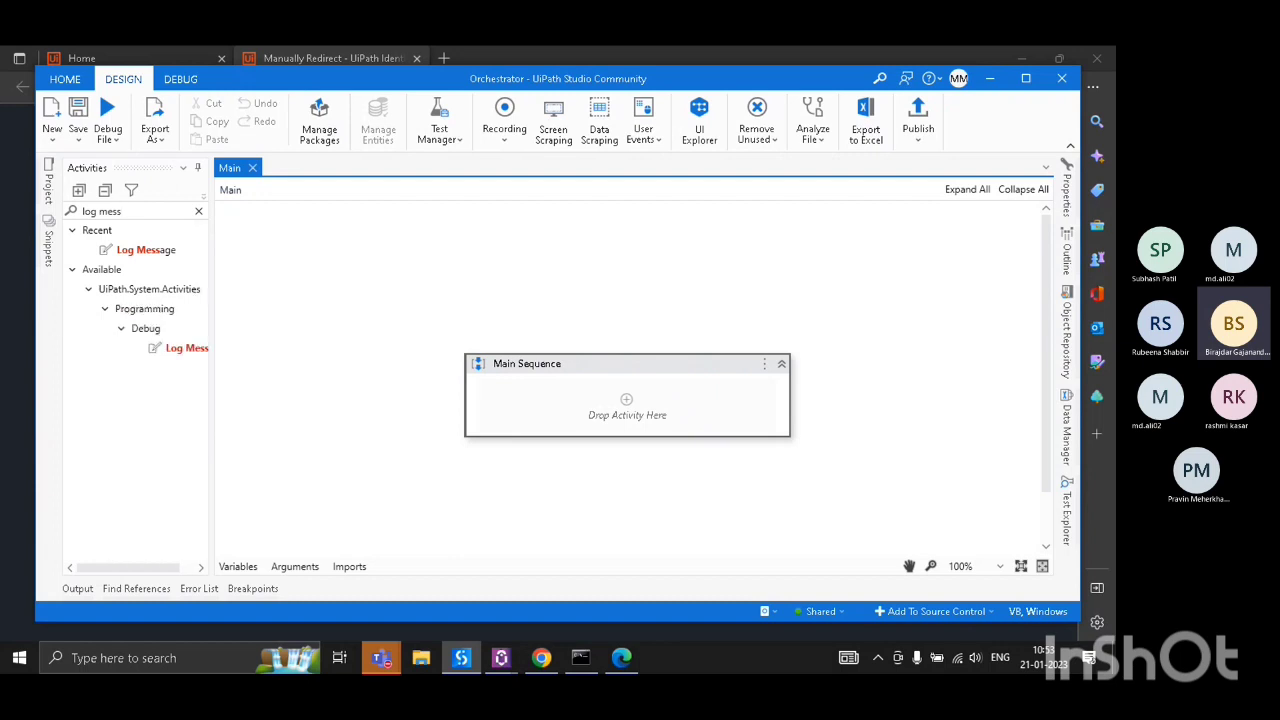
left_click_drag(151, 254, 657, 413)
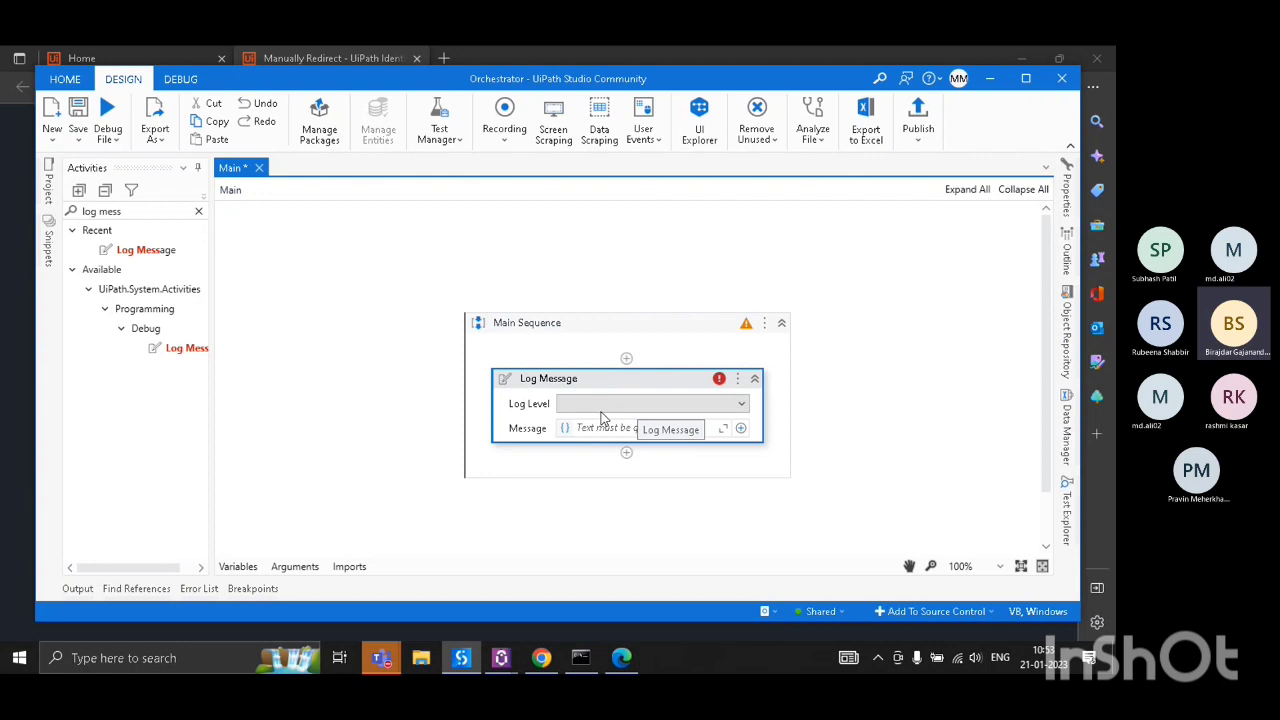
- Set the Log Message level to Info and its message to "Process is started"
left_click(720, 408)
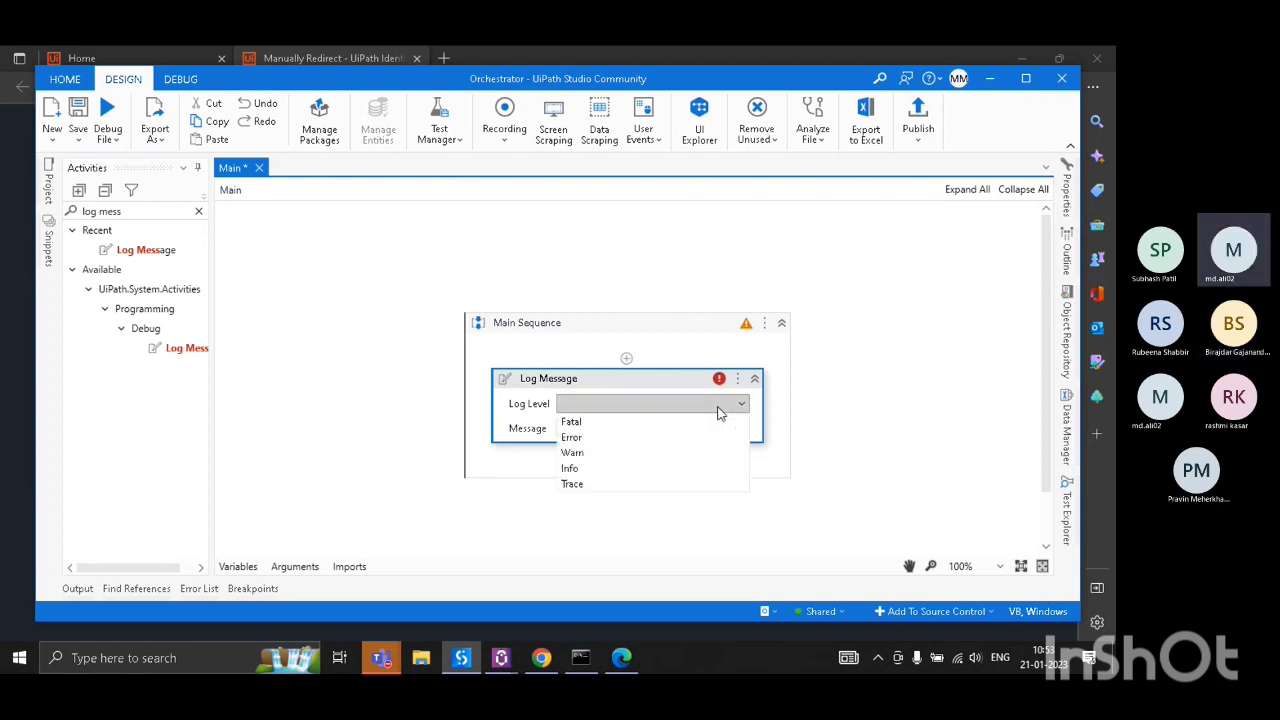
left_click(575, 469)
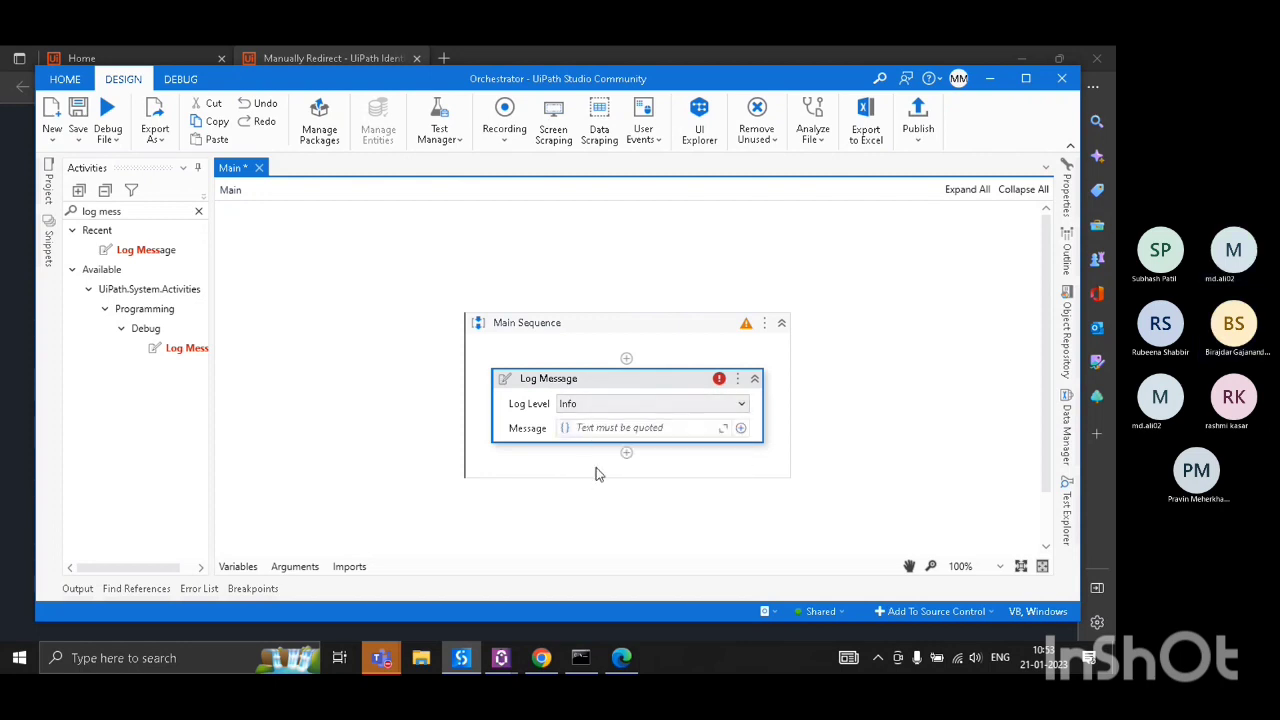
left_click(603, 426)
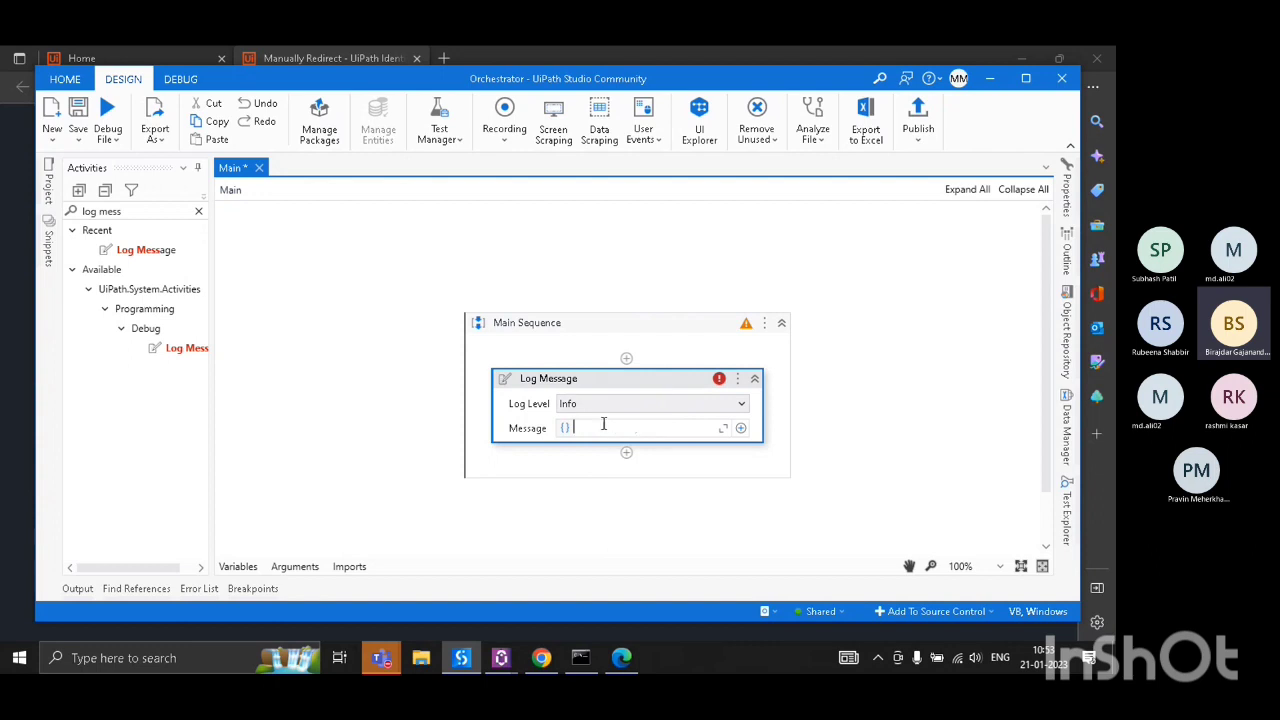
type("\"Proce")
type("ss is ")
type("sta")
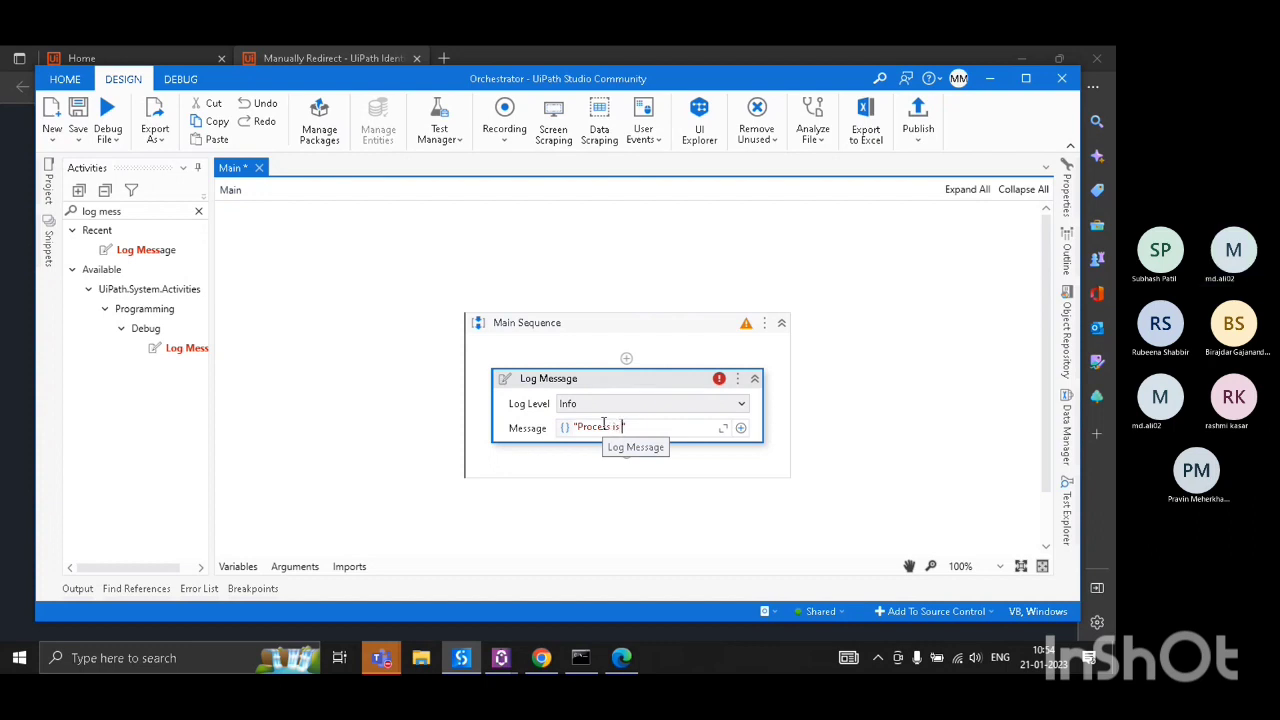
type("rted")
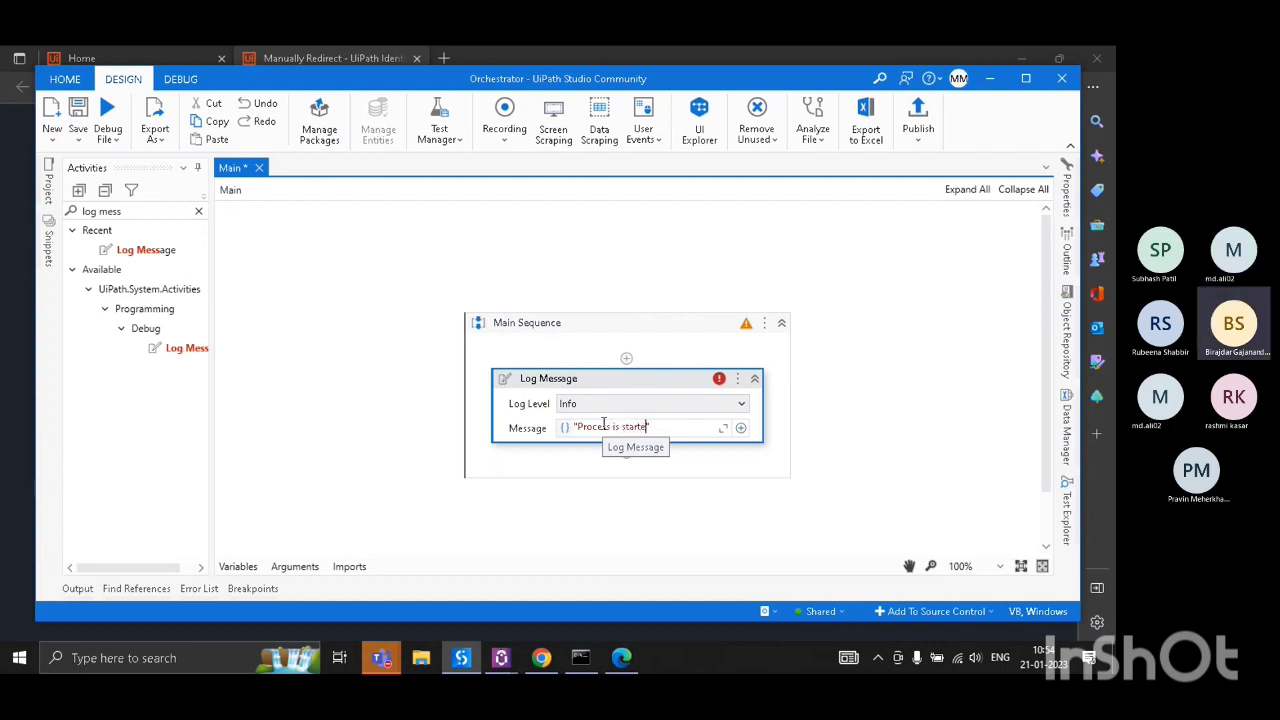
left_click(838, 401)
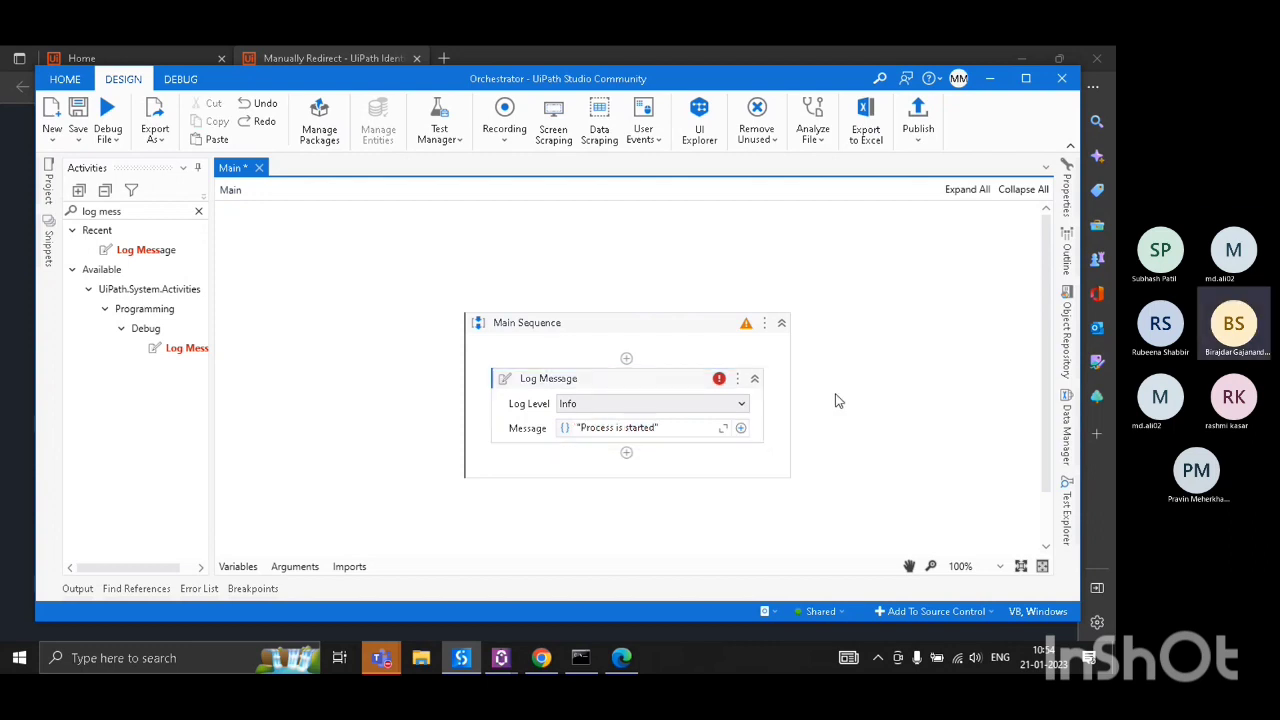
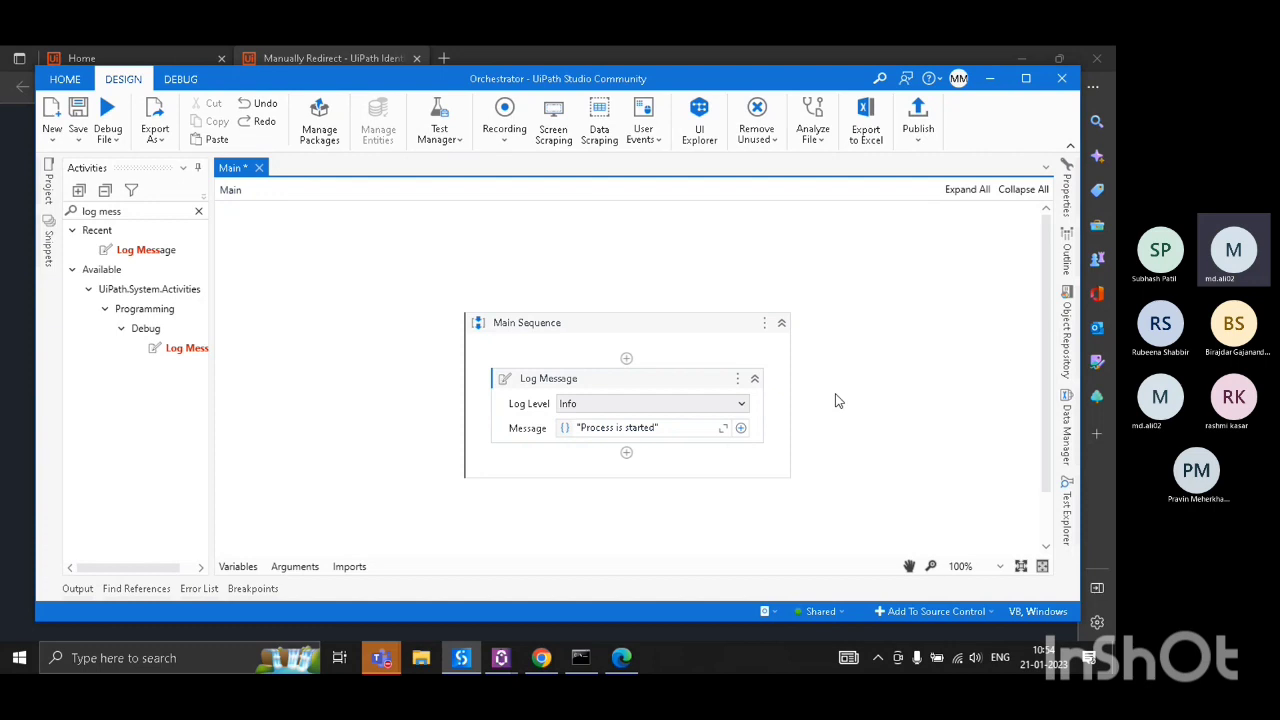
- Insert a Message Box under the Log Message and set its Text to "First project"
left_click(626, 455)
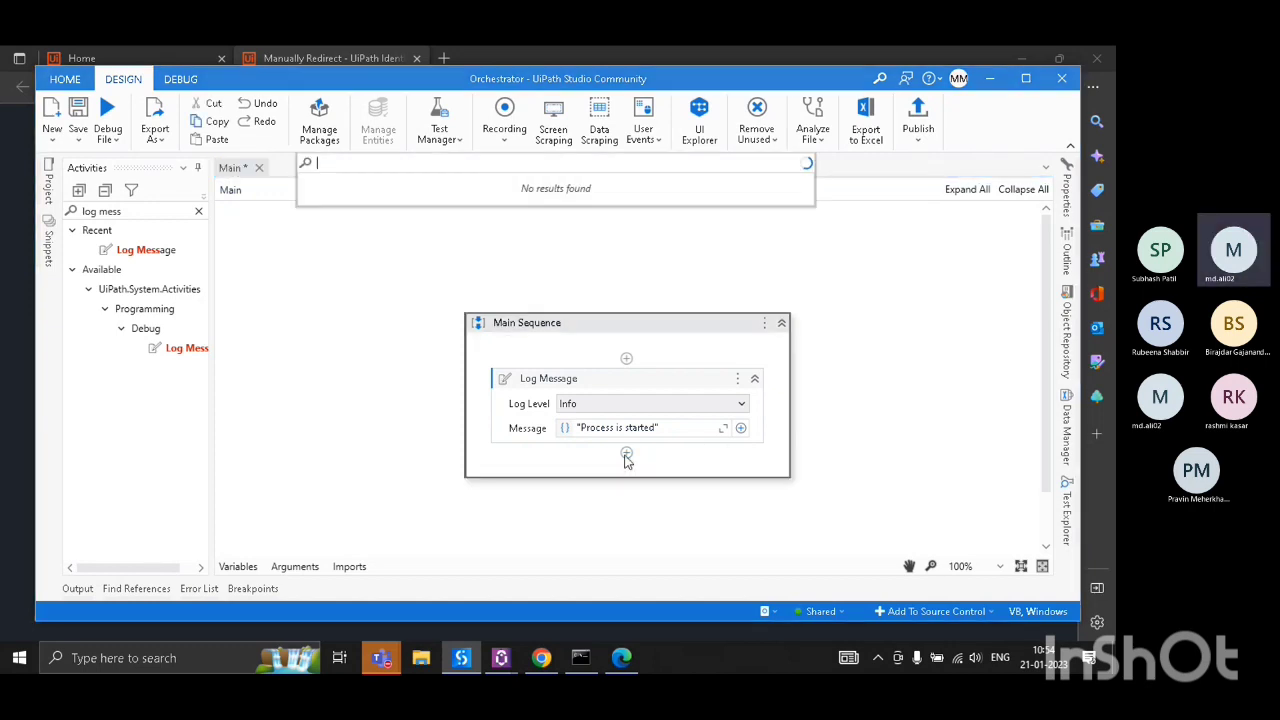
type("box")
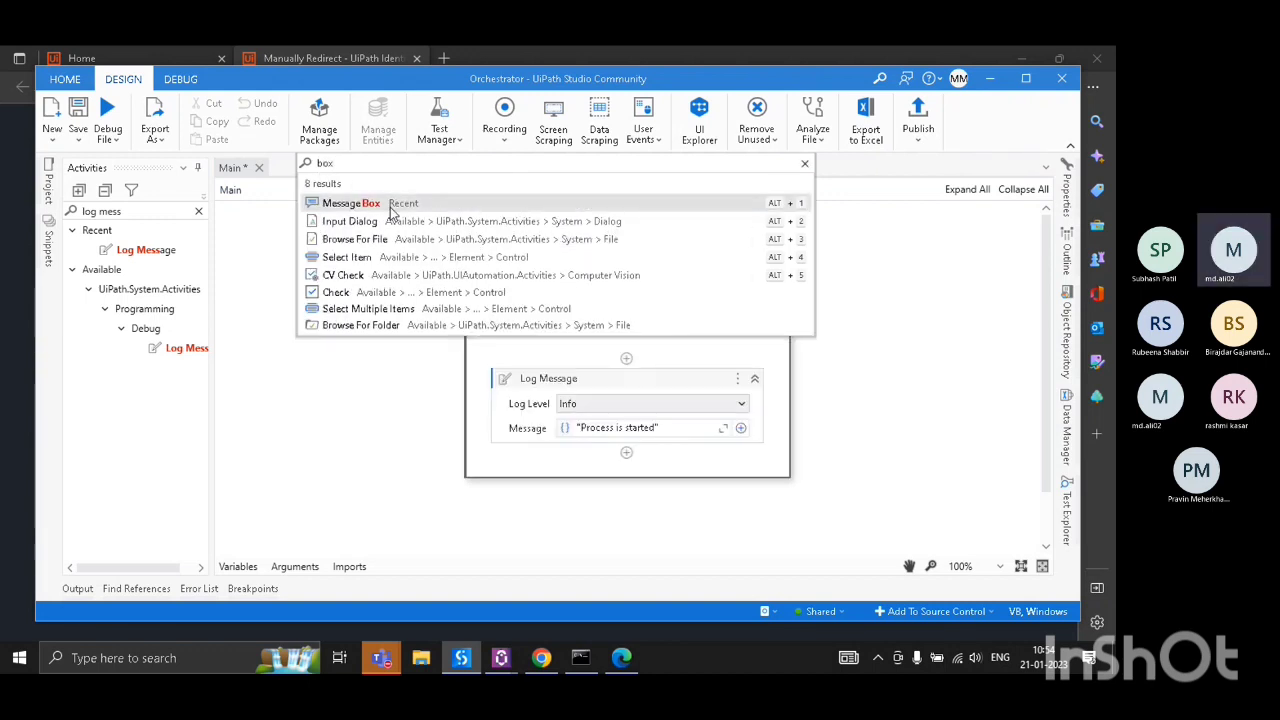
left_click(390, 205)
left_click(559, 484)
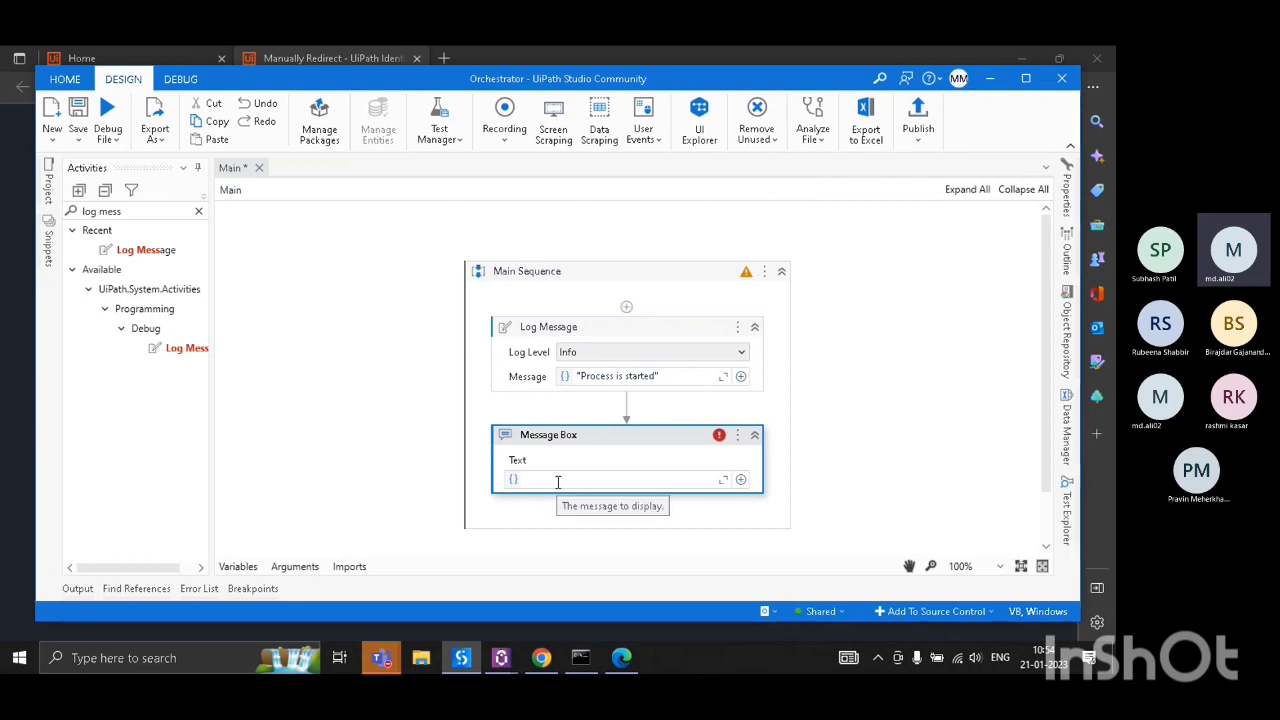
left_click(650, 446)
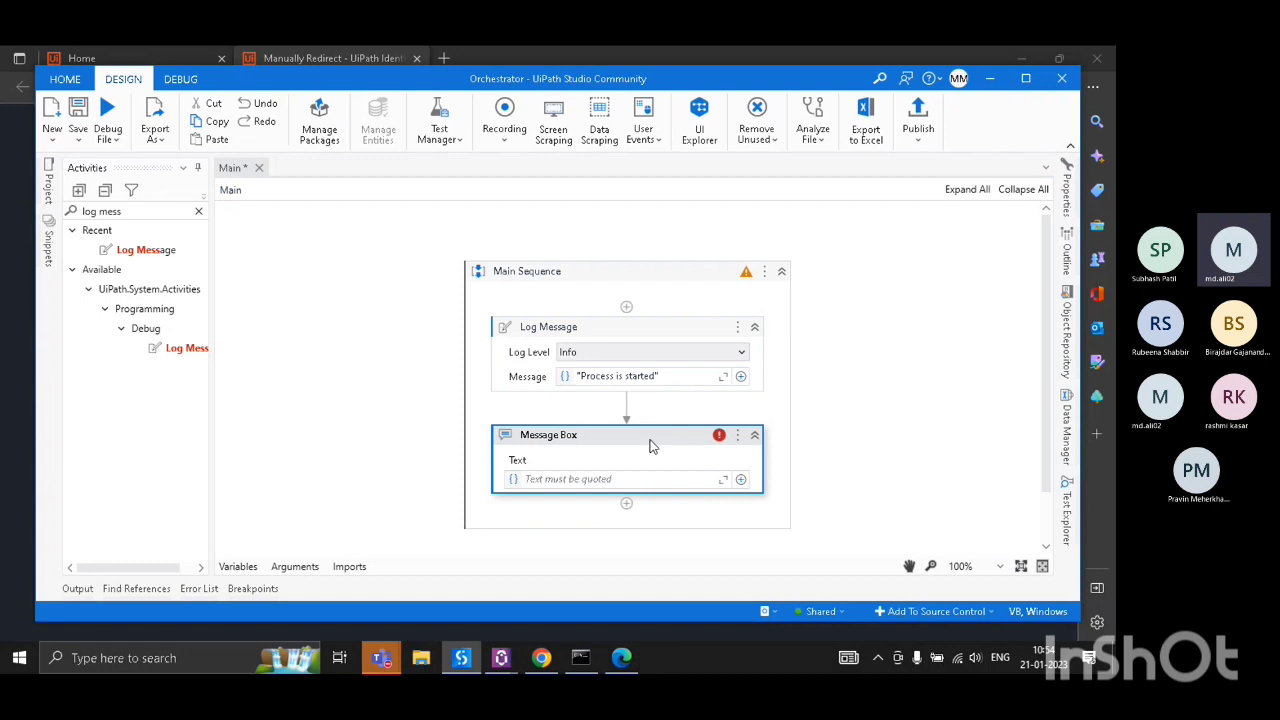
left_click(560, 484)
type("\"\"")
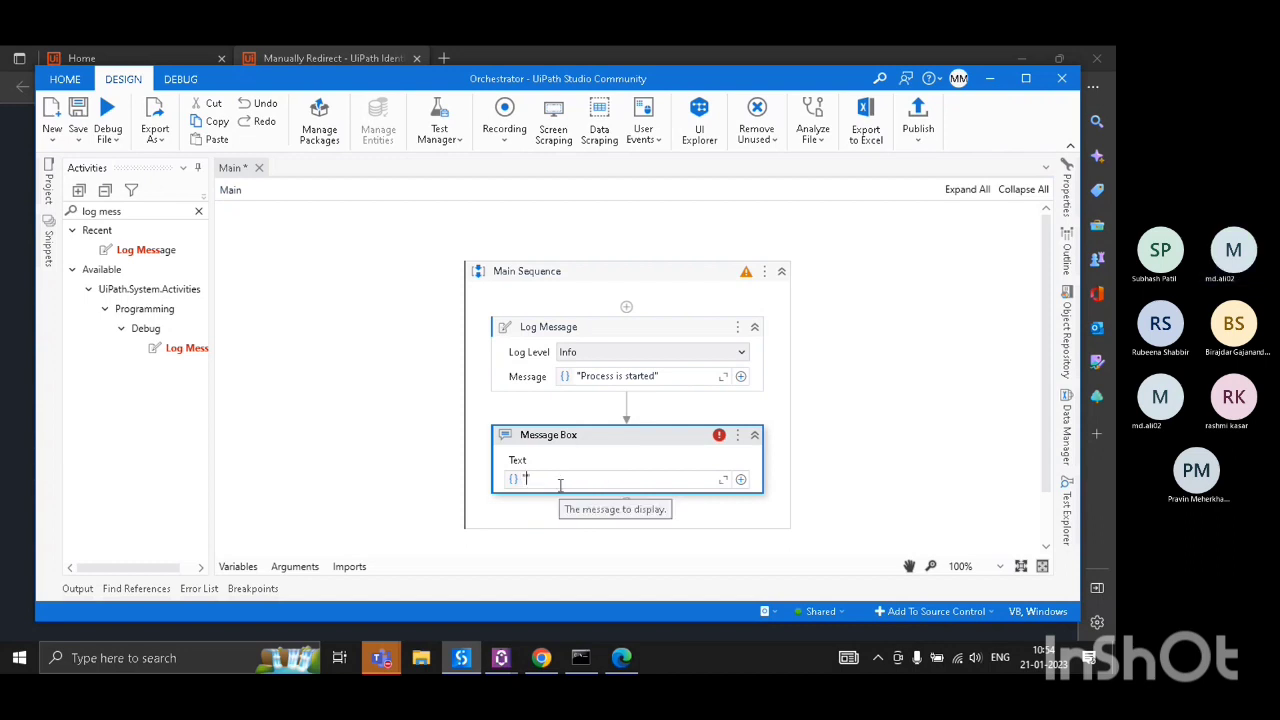
type("First project")
left_click(916, 452)
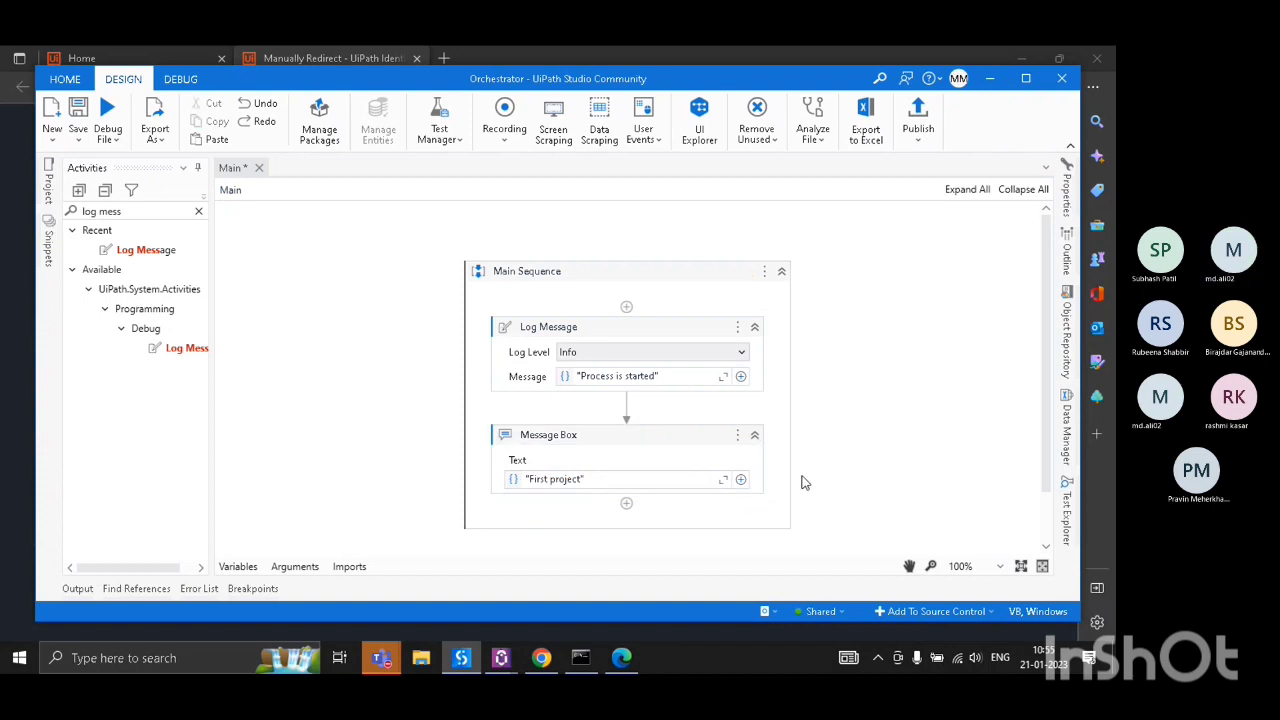
scroll(651, 477, "down", 1)
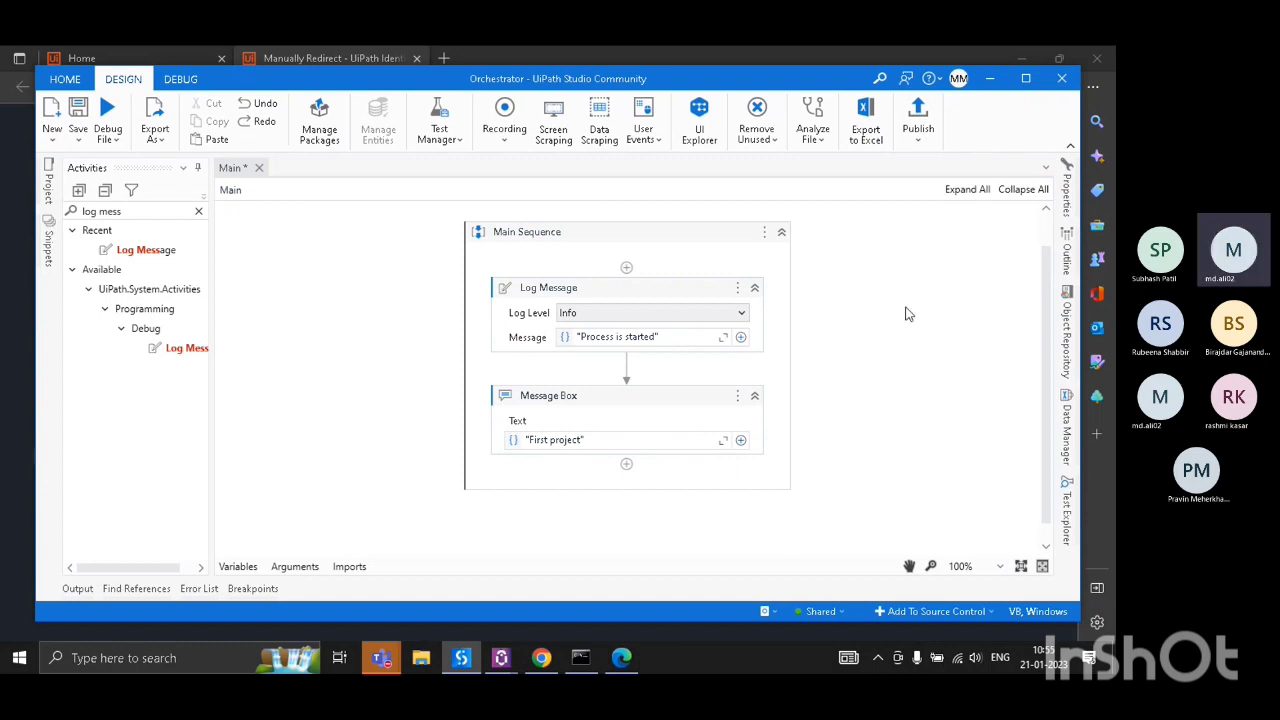
- Publish the project as version 1.0.1 to Orchestrator and dismiss the success message
left_click(918, 118)
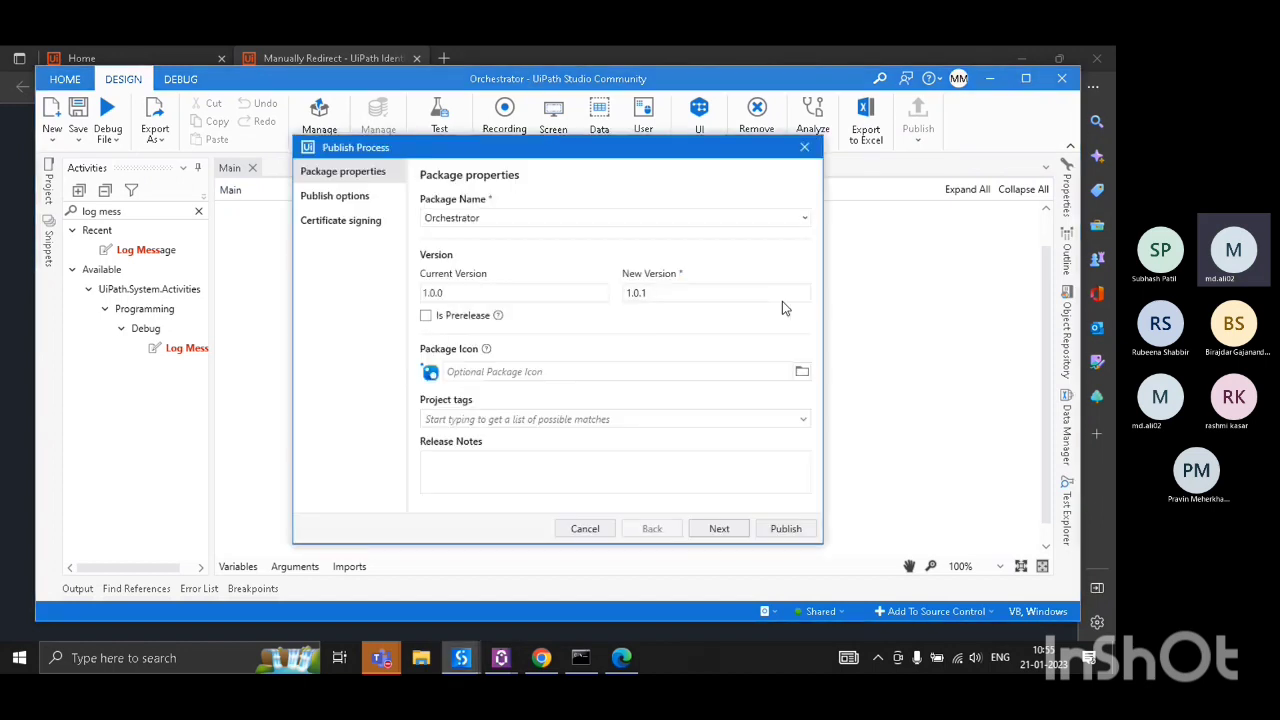
left_click(773, 534)
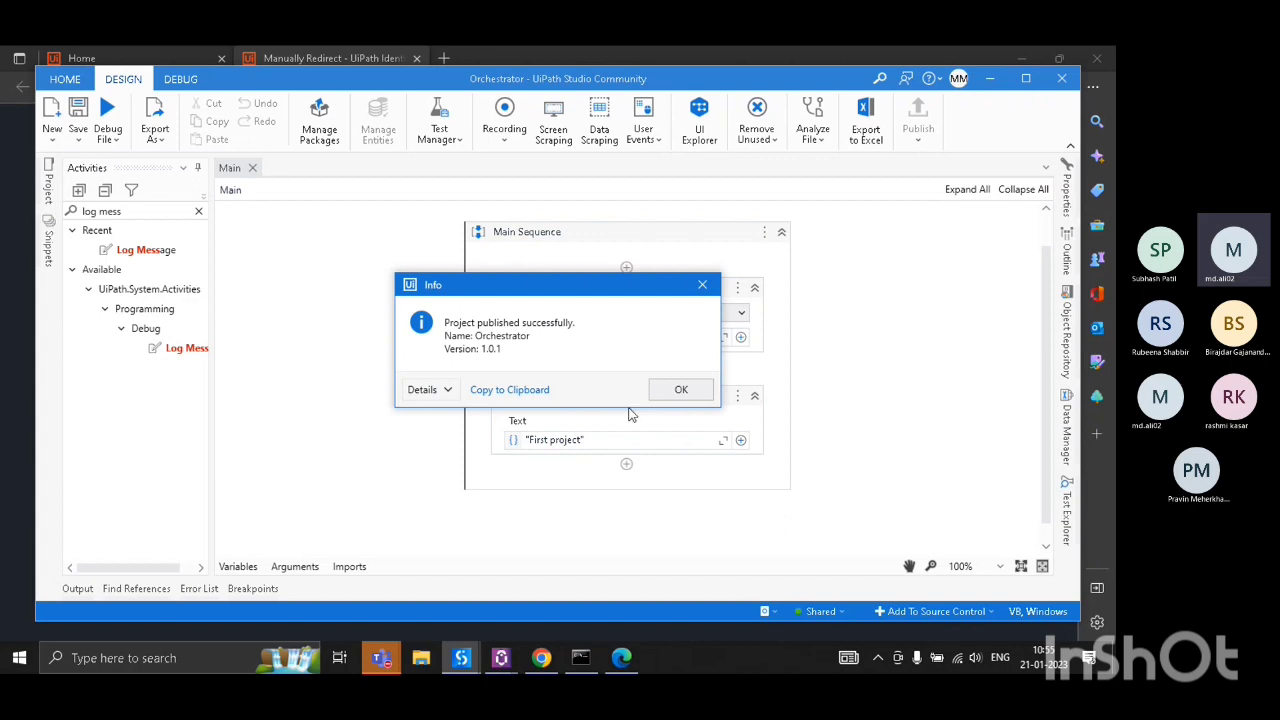
left_click_drag(527, 288, 757, 330)
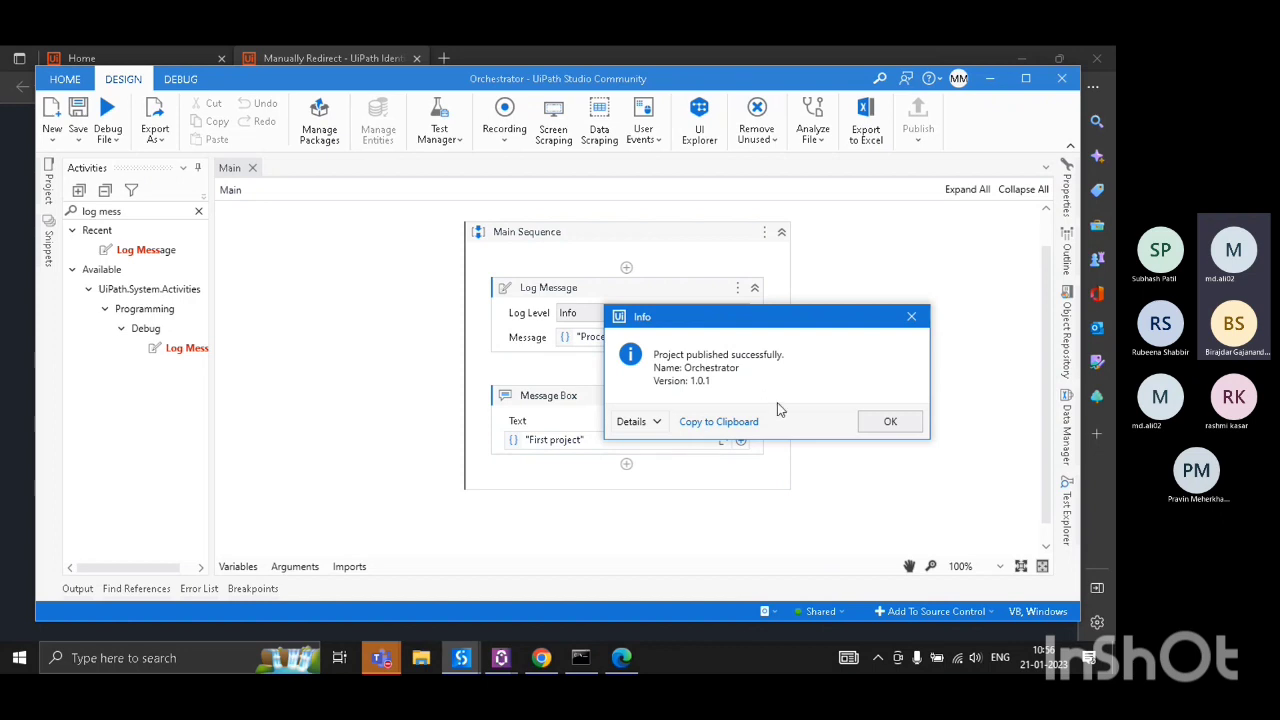
left_click(873, 428)
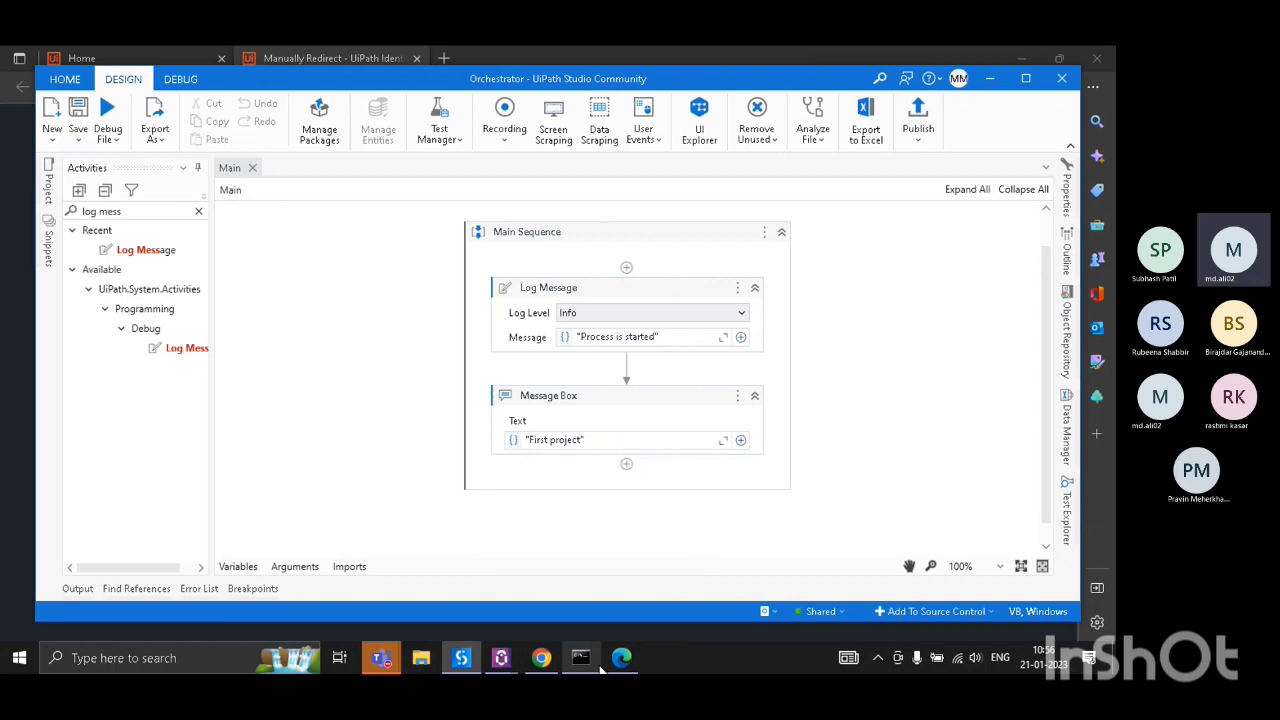
left_click(501, 658)
- View Orchestrator's tenant Packages page, which lists no packages, then go back to Studio
mouse_move(585, 650)
mouse_move(618, 670)
left_click(541, 658)
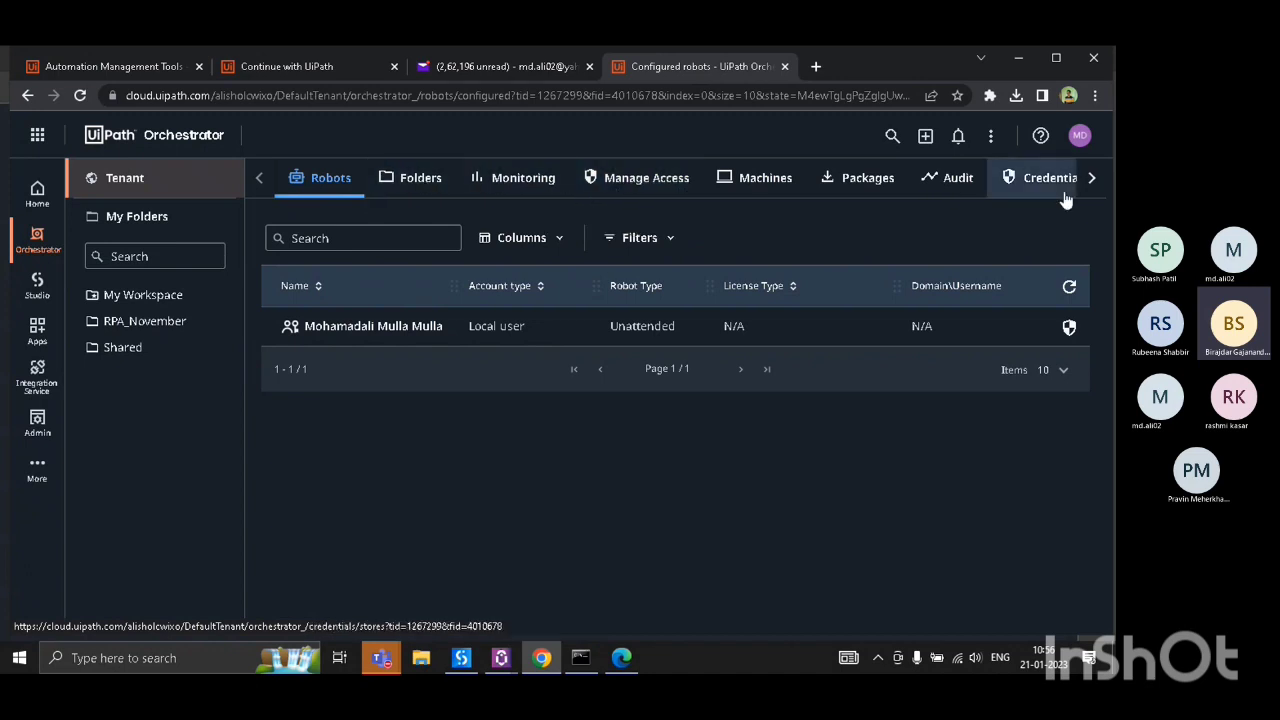
left_click(870, 180)
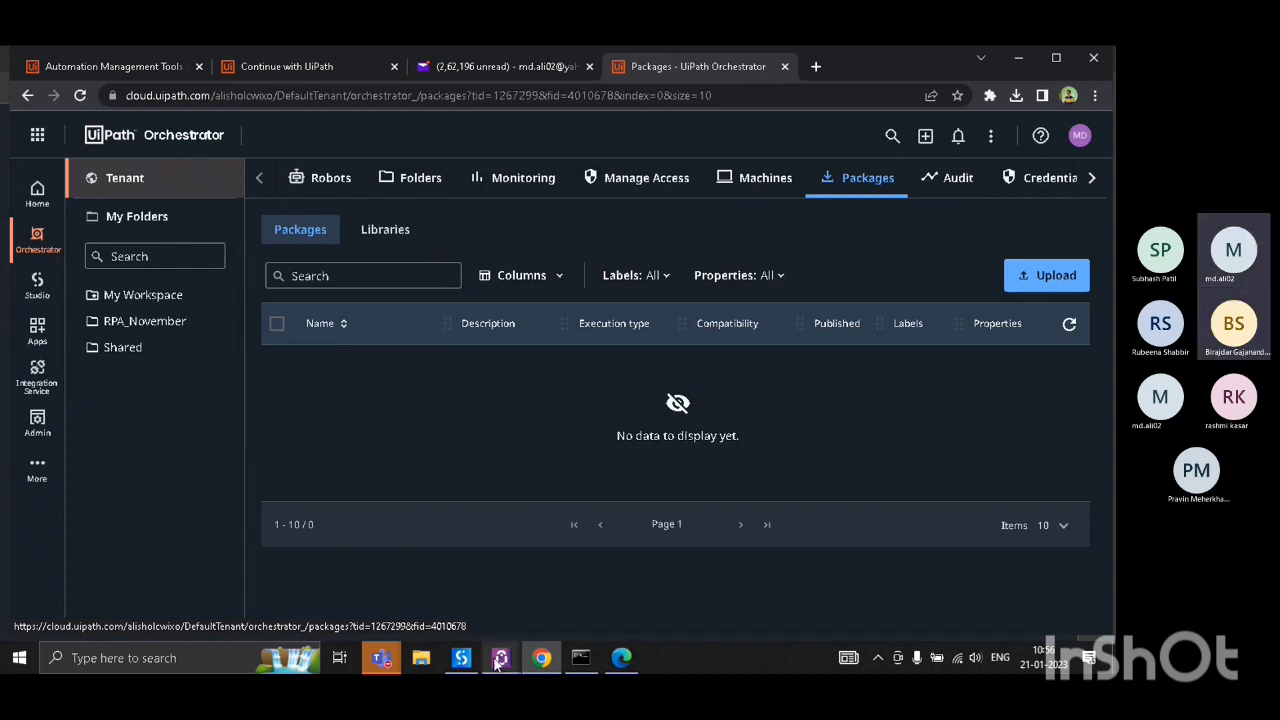
mouse_move(501, 657)
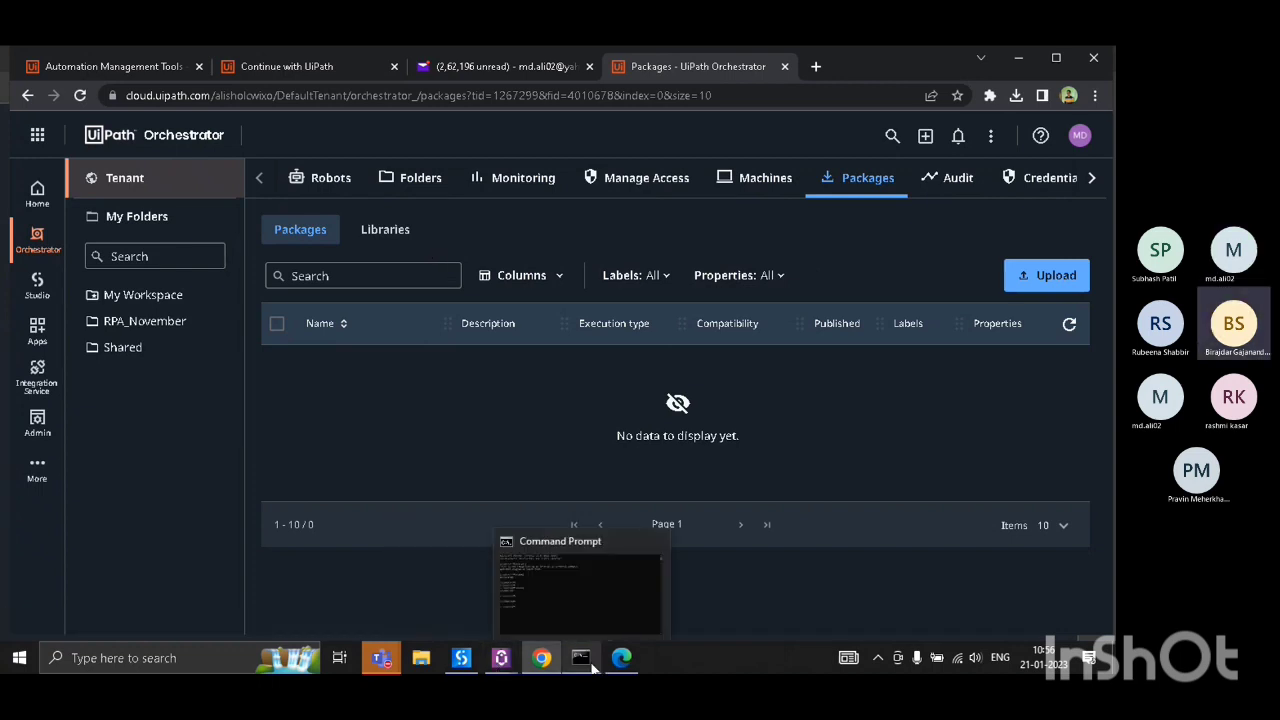
mouse_move(461, 655)
left_click(533, 510)
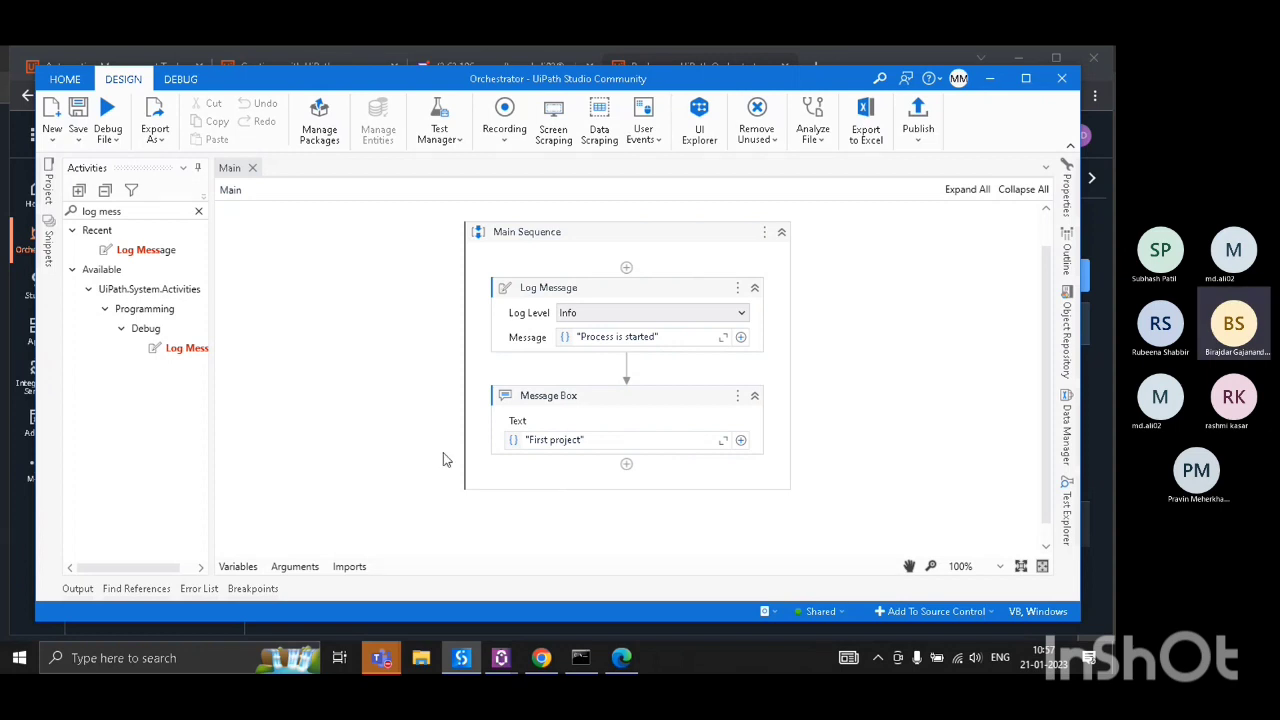
- Publish version 1.0.2 to the Orchestrator Tenant Processes Feed, view the published files, then close the message
left_click(919, 113)
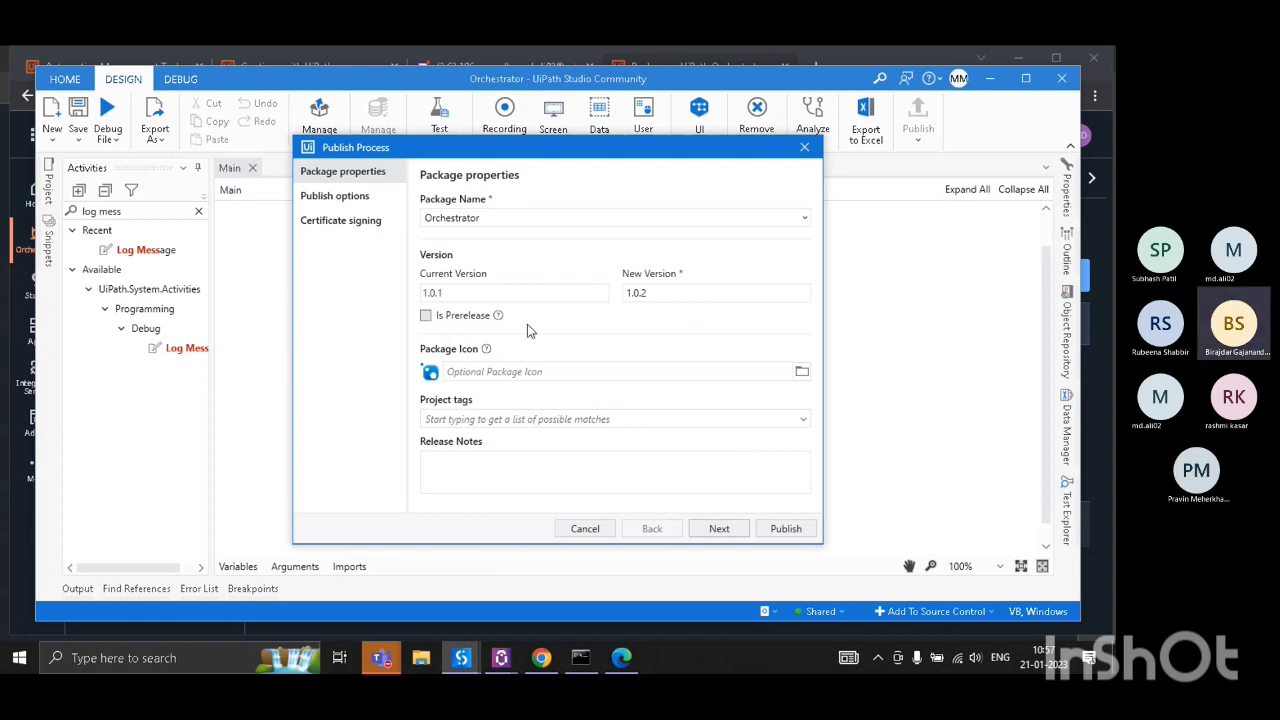
left_click(712, 532)
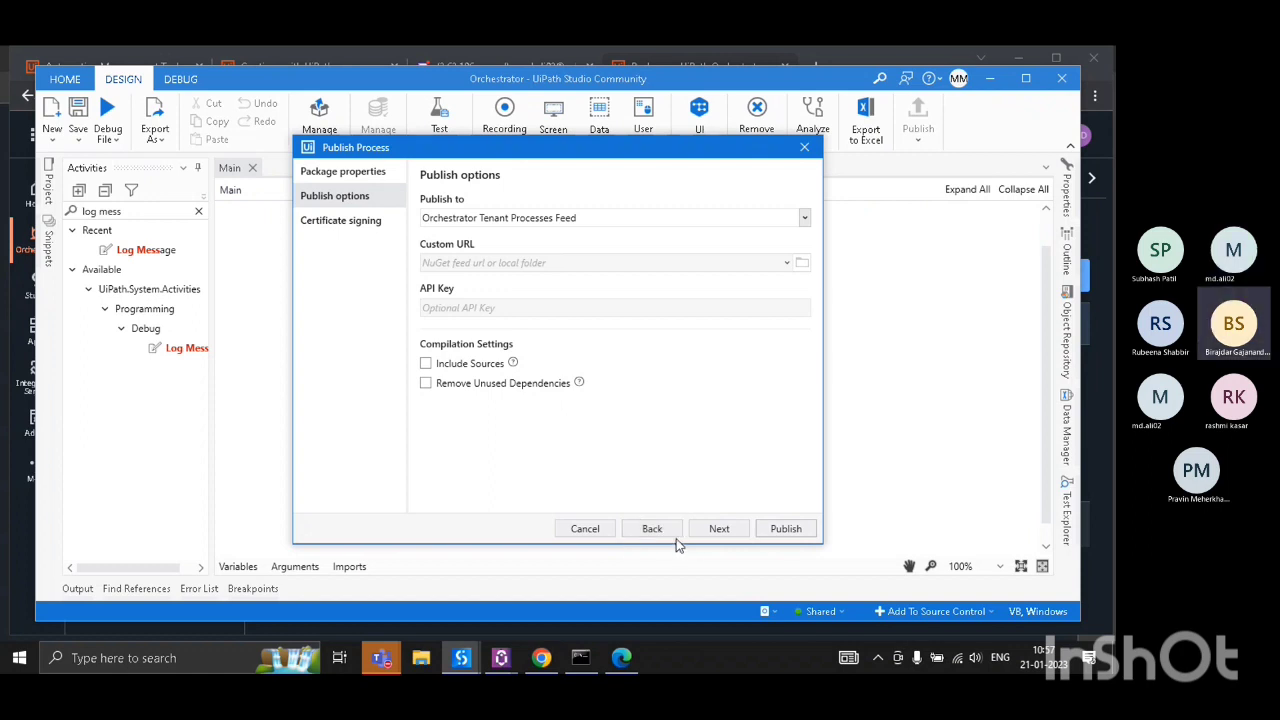
left_click(775, 531)
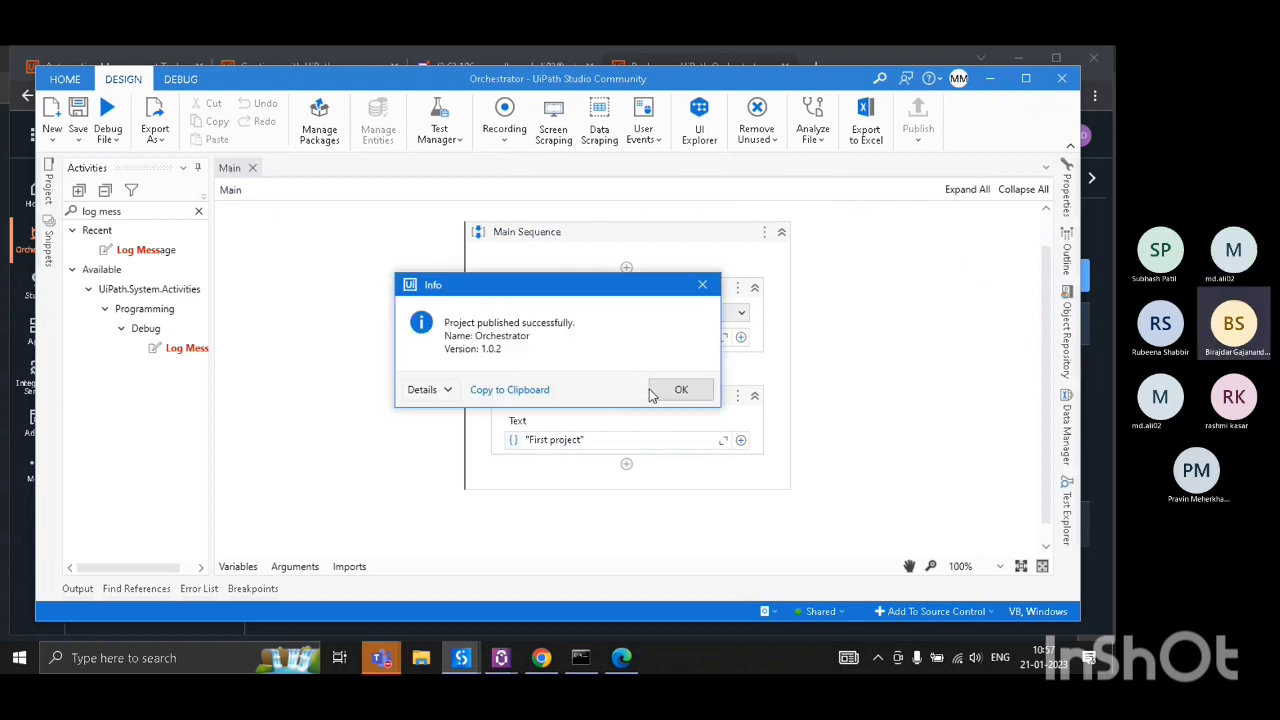
left_click(448, 391)
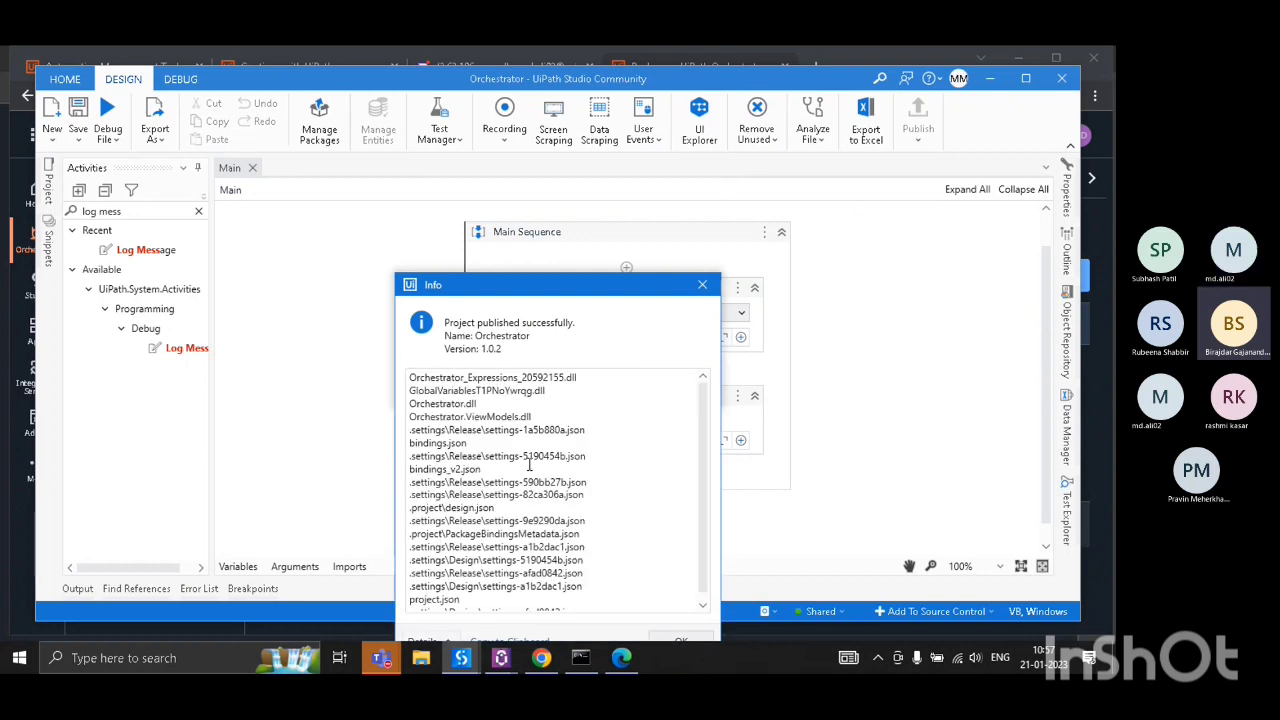
left_click(703, 288)
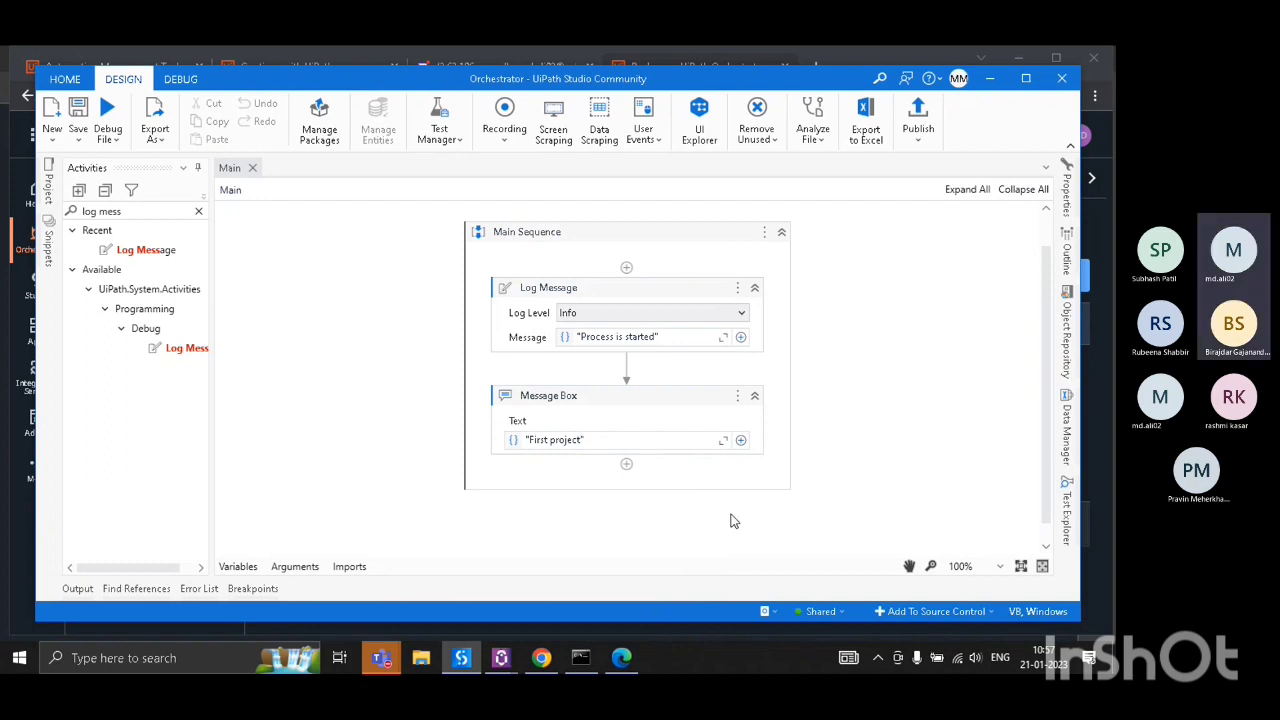
- Open the My Workspace folder overview in Orchestrator, showing zero processes and one machine
left_click(541, 657)
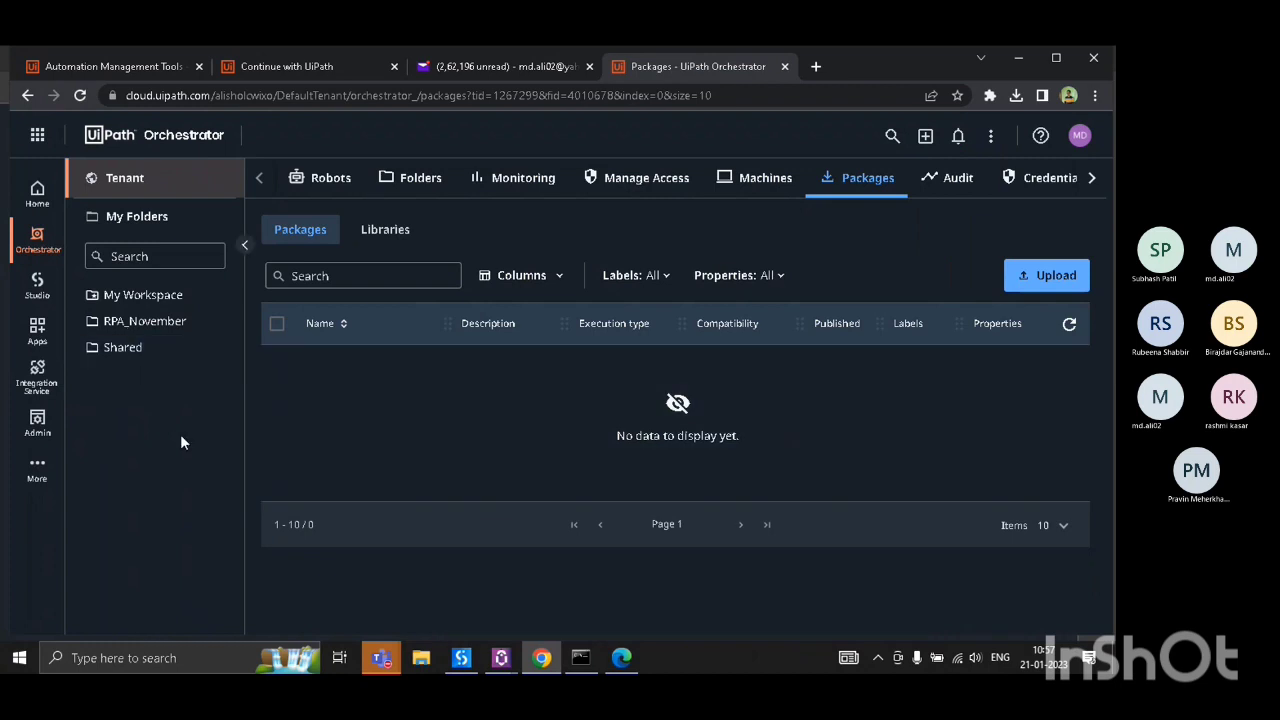
left_click(165, 299)
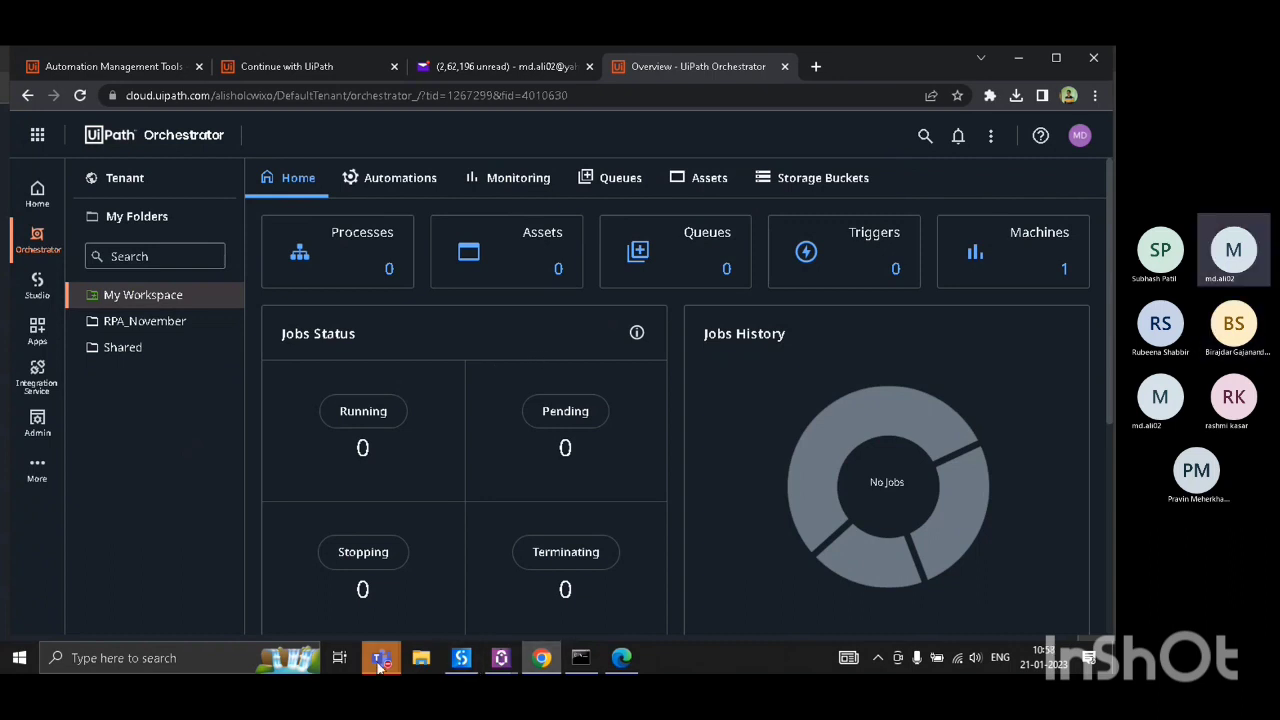
mouse_move(381, 657)
left_click(428, 590)
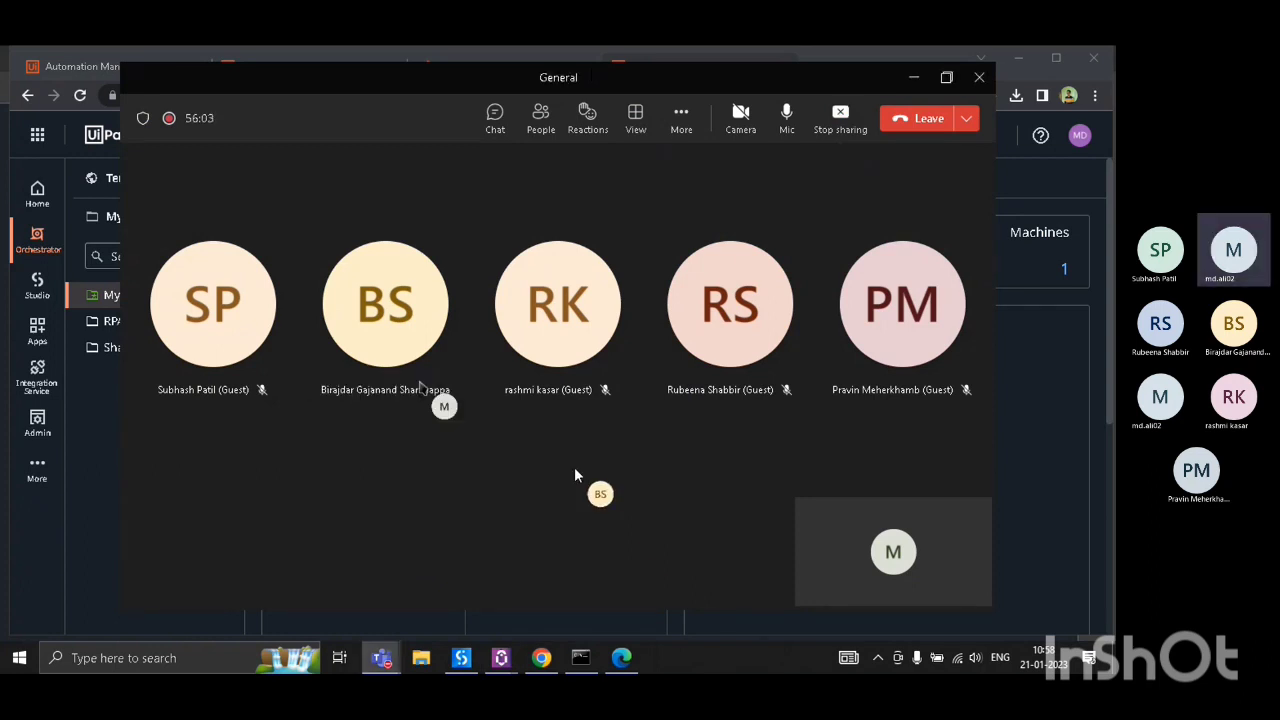
- Minimise the meeting window and open the tenant's Robots list in Orchestrator
left_click(541, 657)
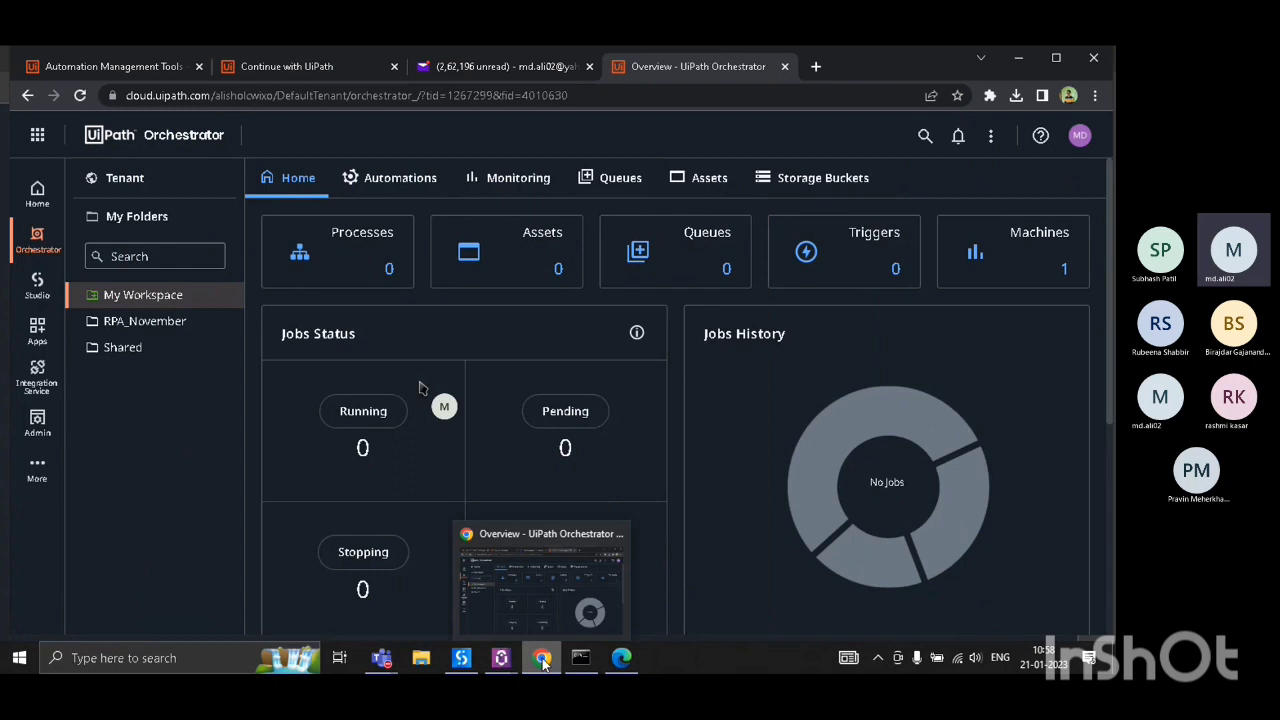
left_click(541, 657)
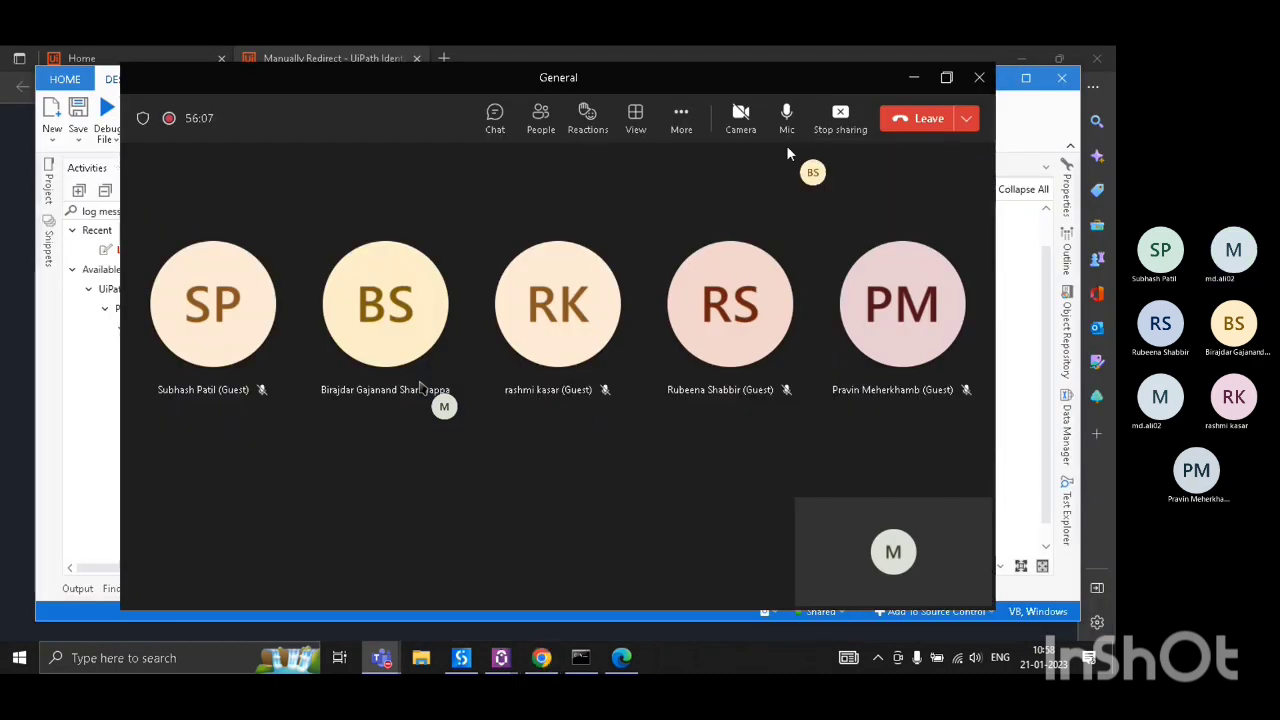
left_click(913, 77)
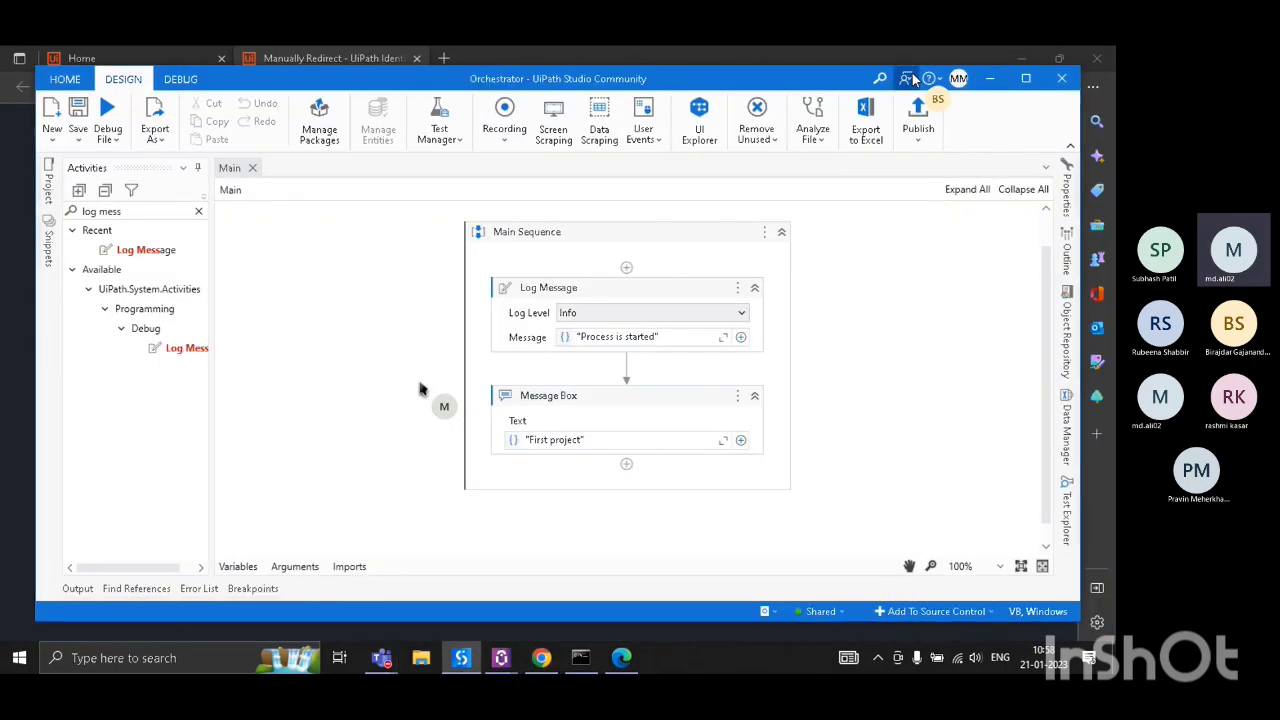
left_click(533, 660)
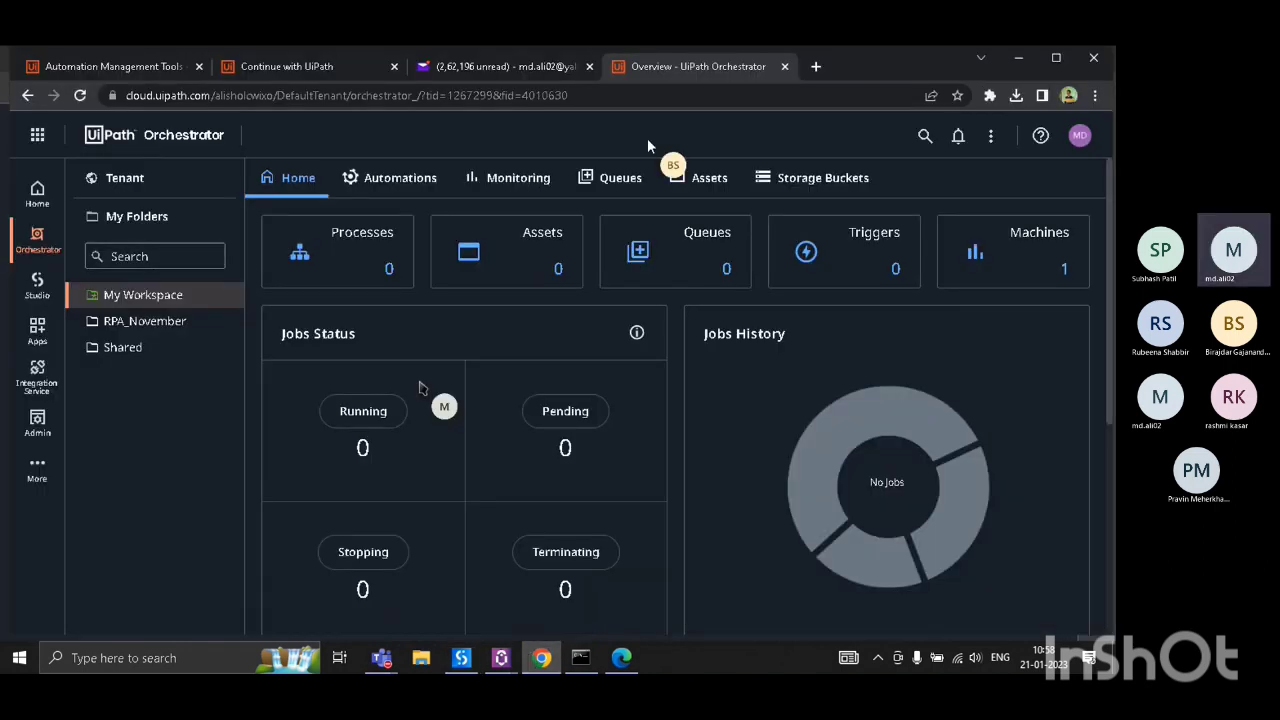
left_click(120, 184)
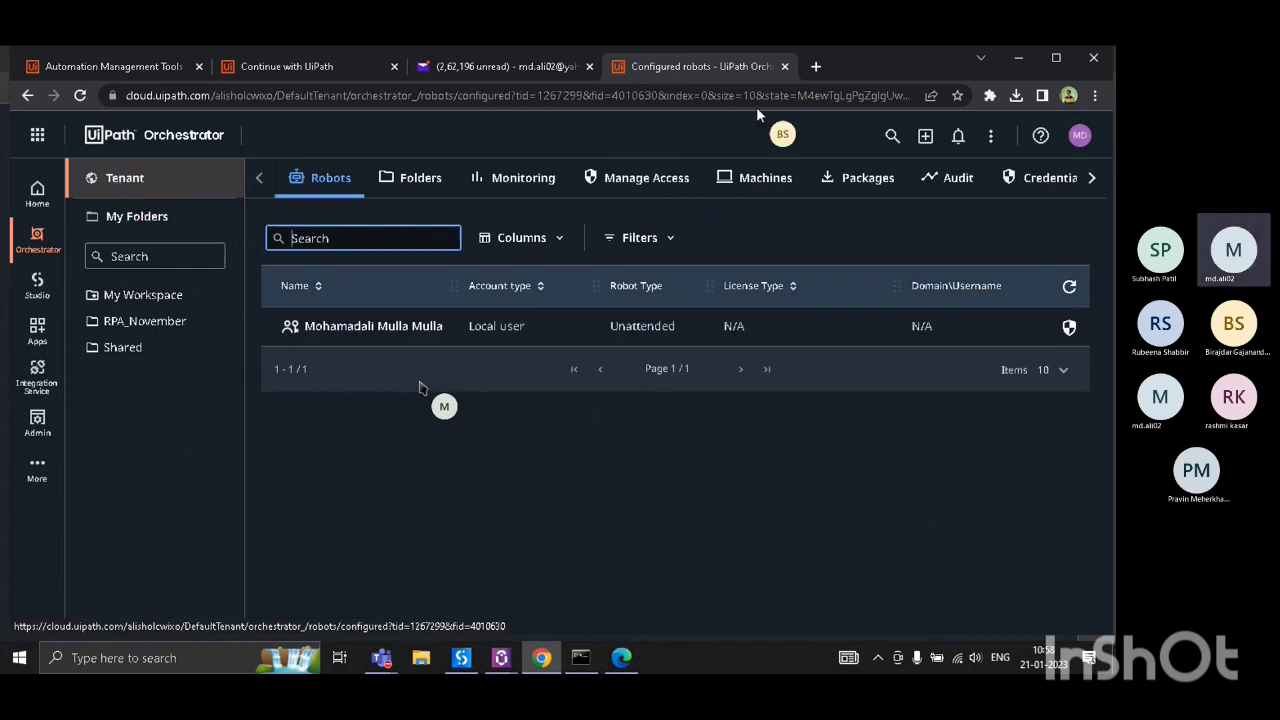
- Check the tenant's Packages and Libraries lists
left_click(847, 180)
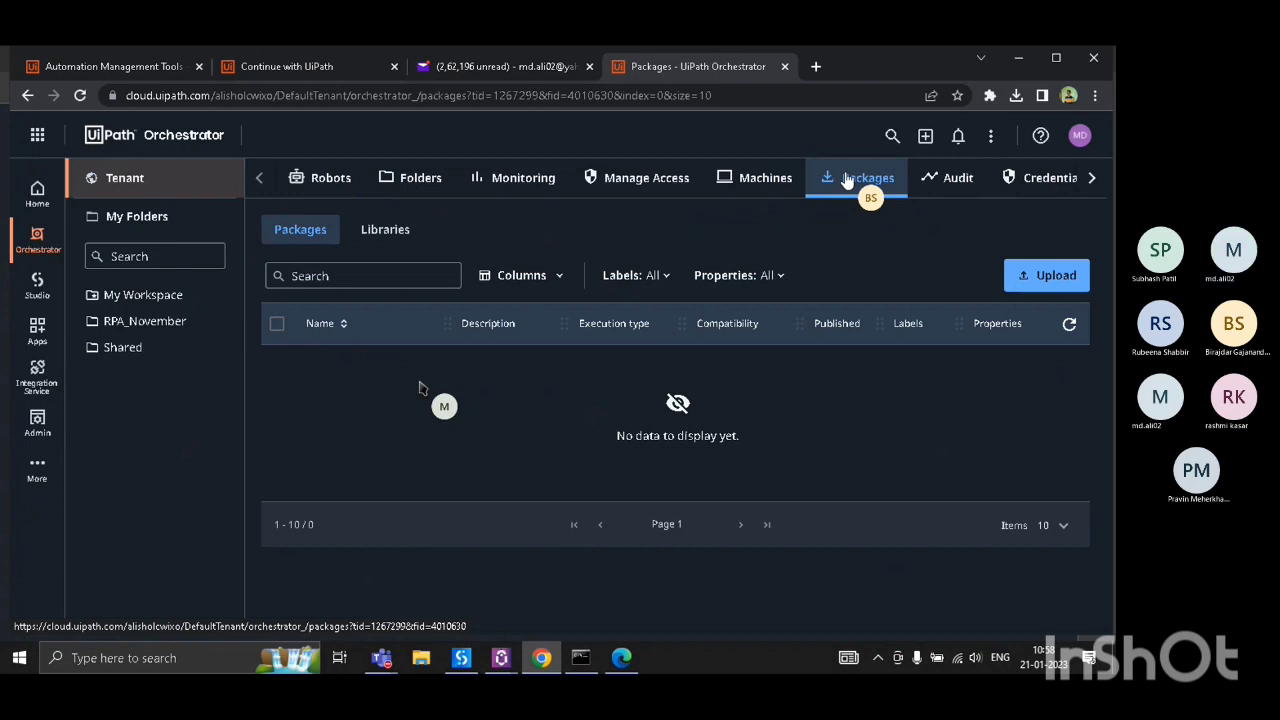
left_click(392, 244)
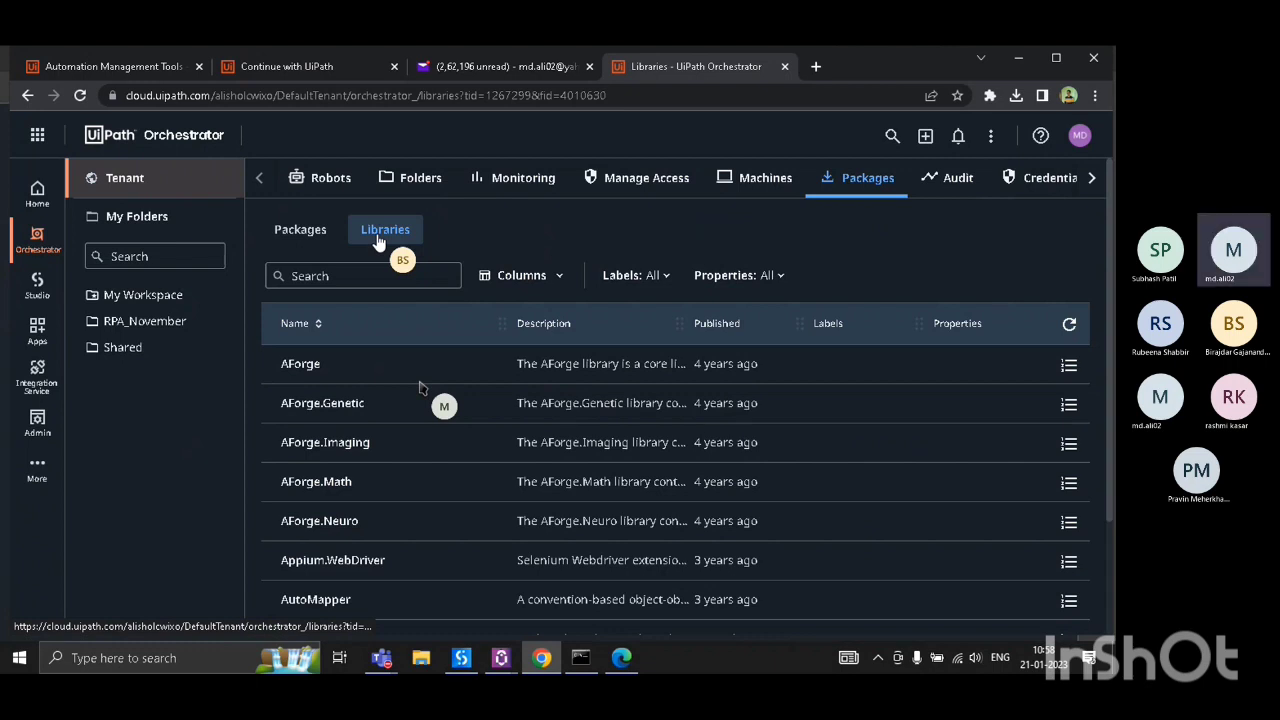
left_click(315, 240)
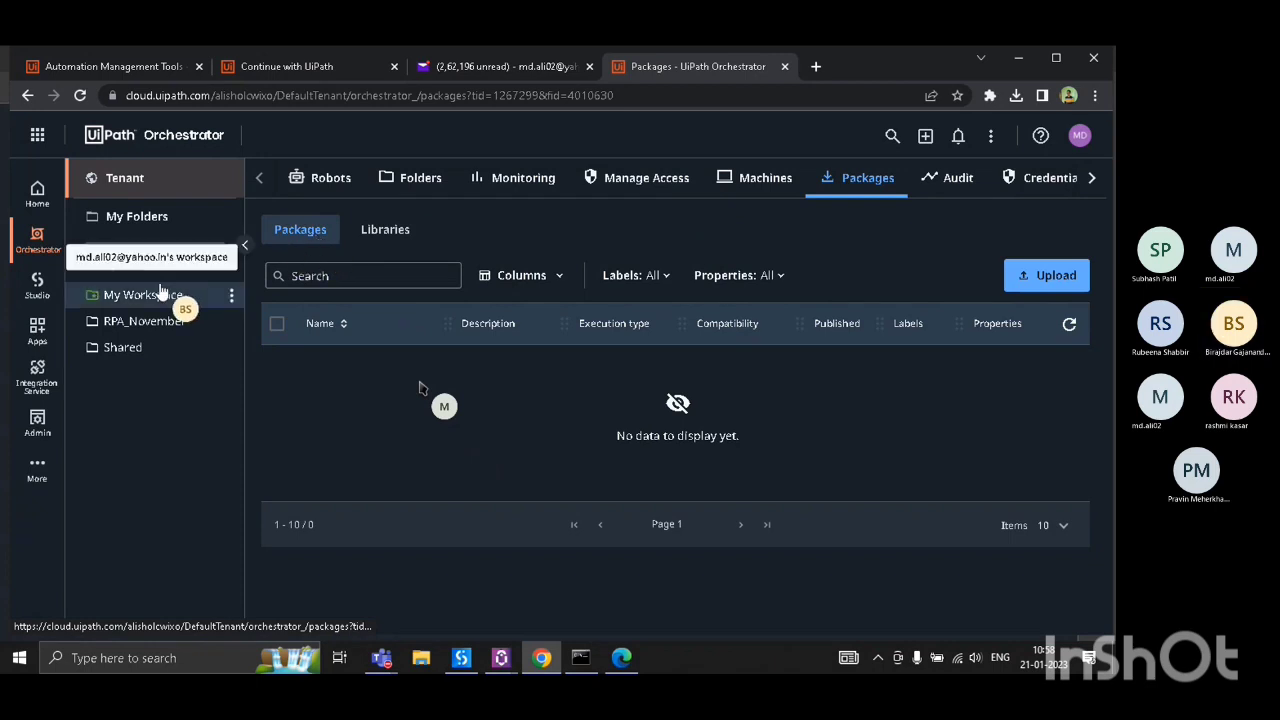
- Browse the My Workspace, RPA_November and Shared folders, scrolling through the Shared overview
left_click(157, 296)
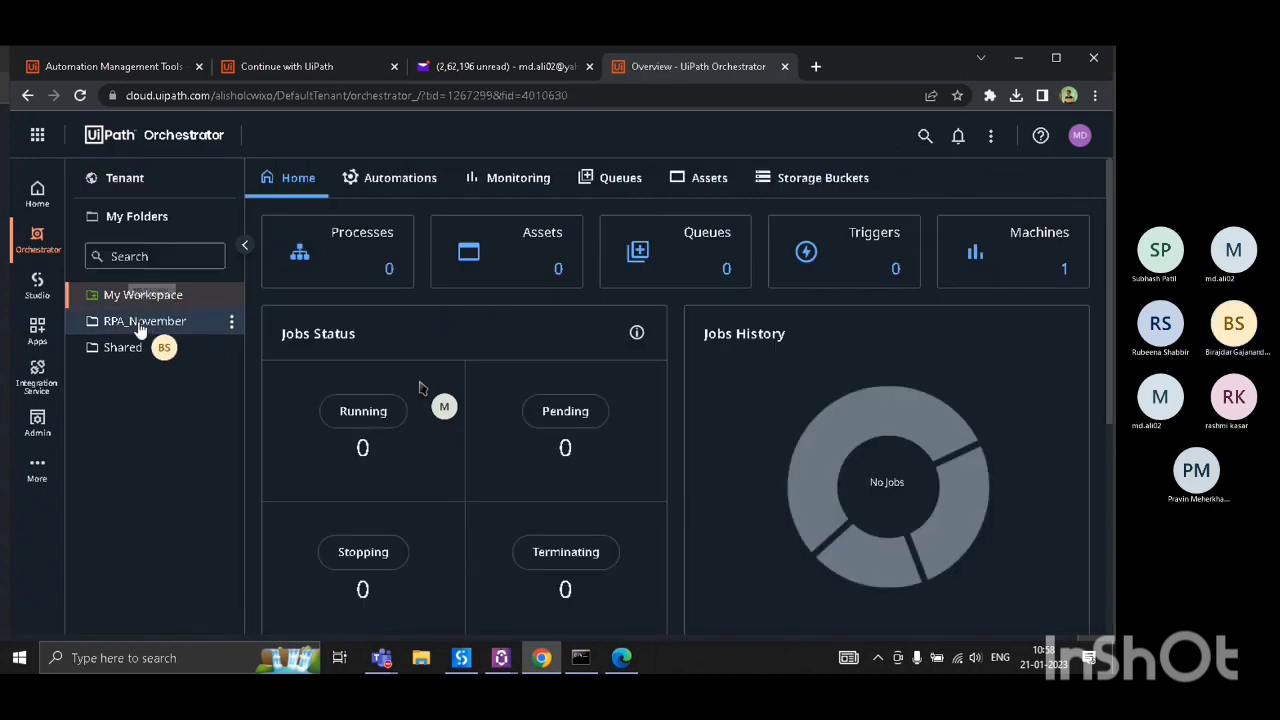
left_click(140, 326)
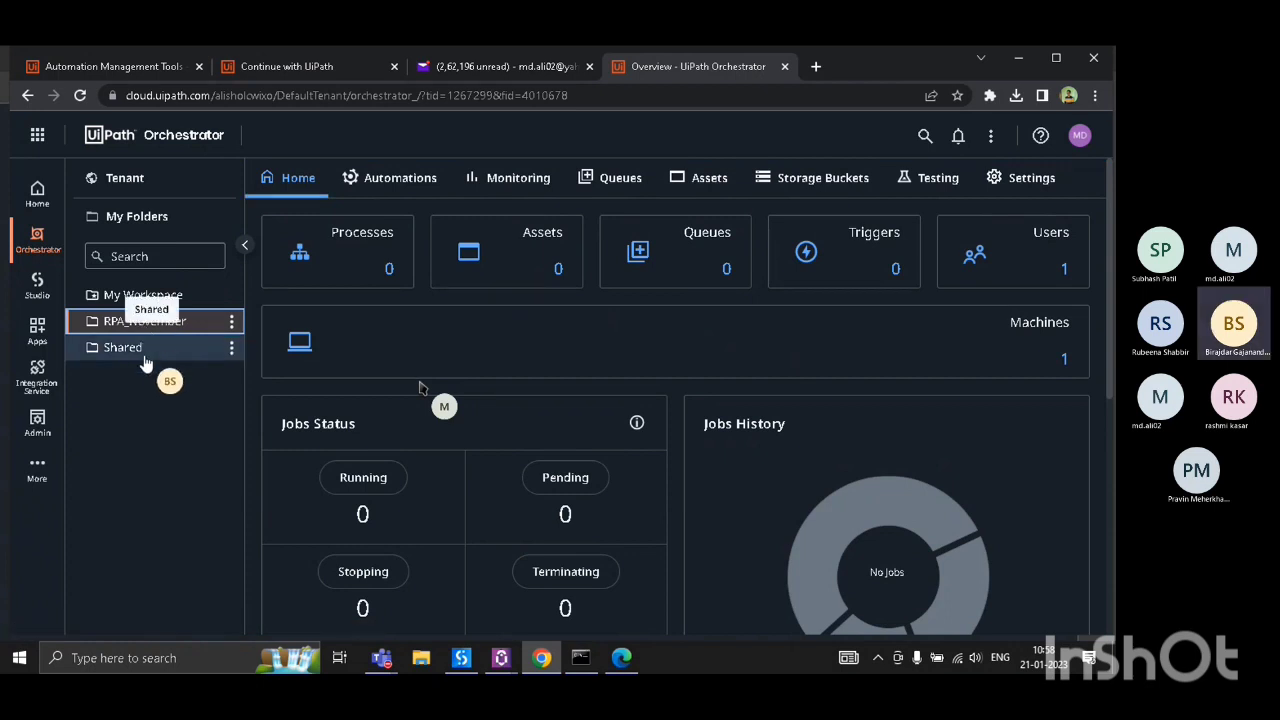
left_click(146, 350)
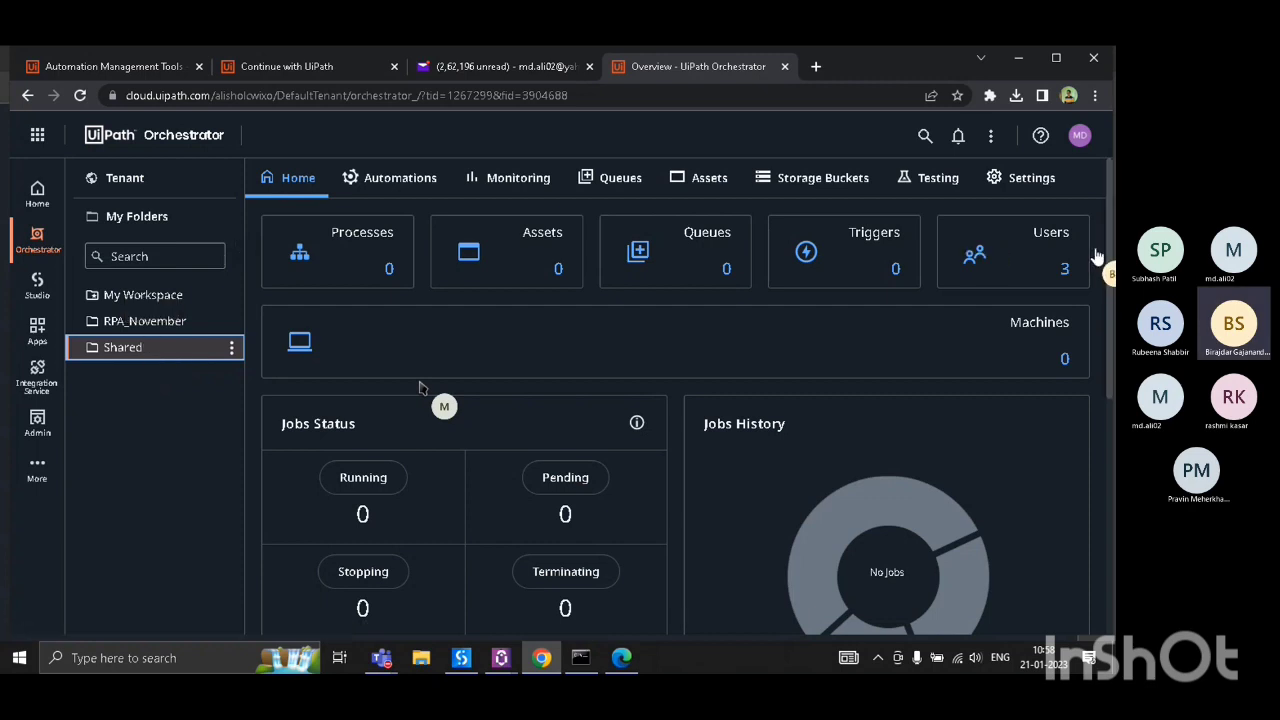
left_click_drag(1108, 256, 1114, 537)
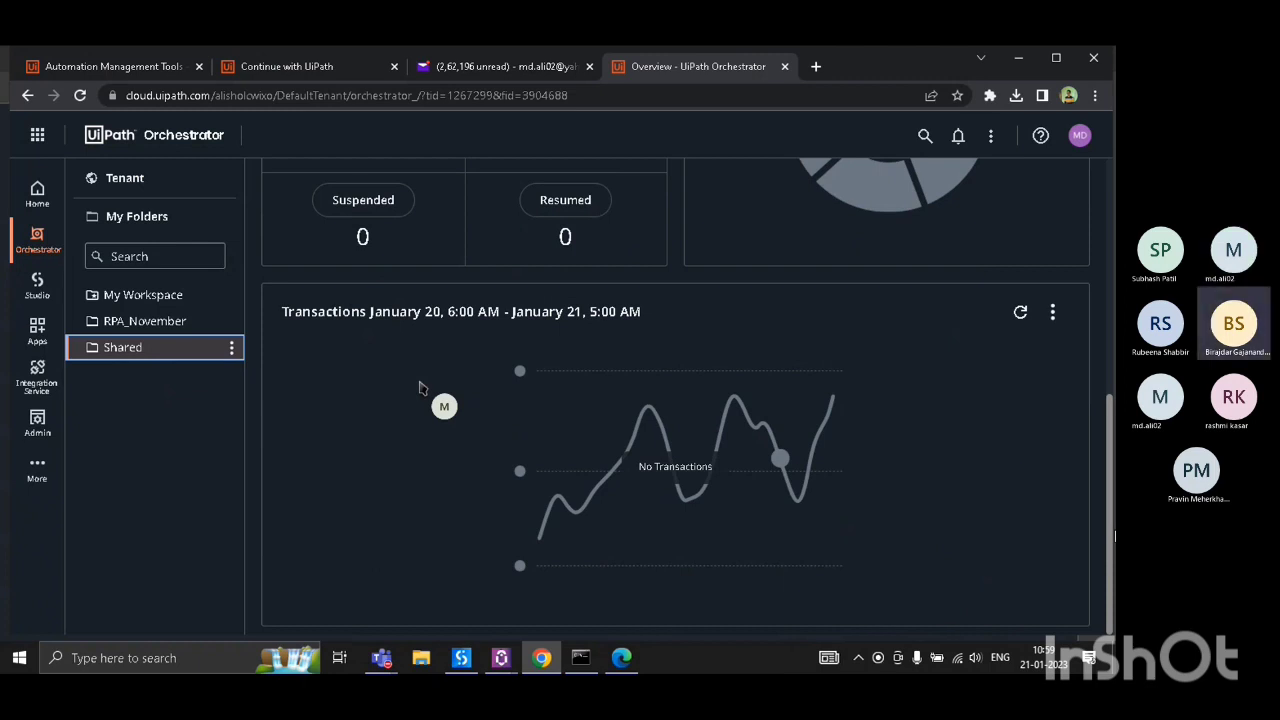
left_click_drag(1115, 537, 1113, 200)
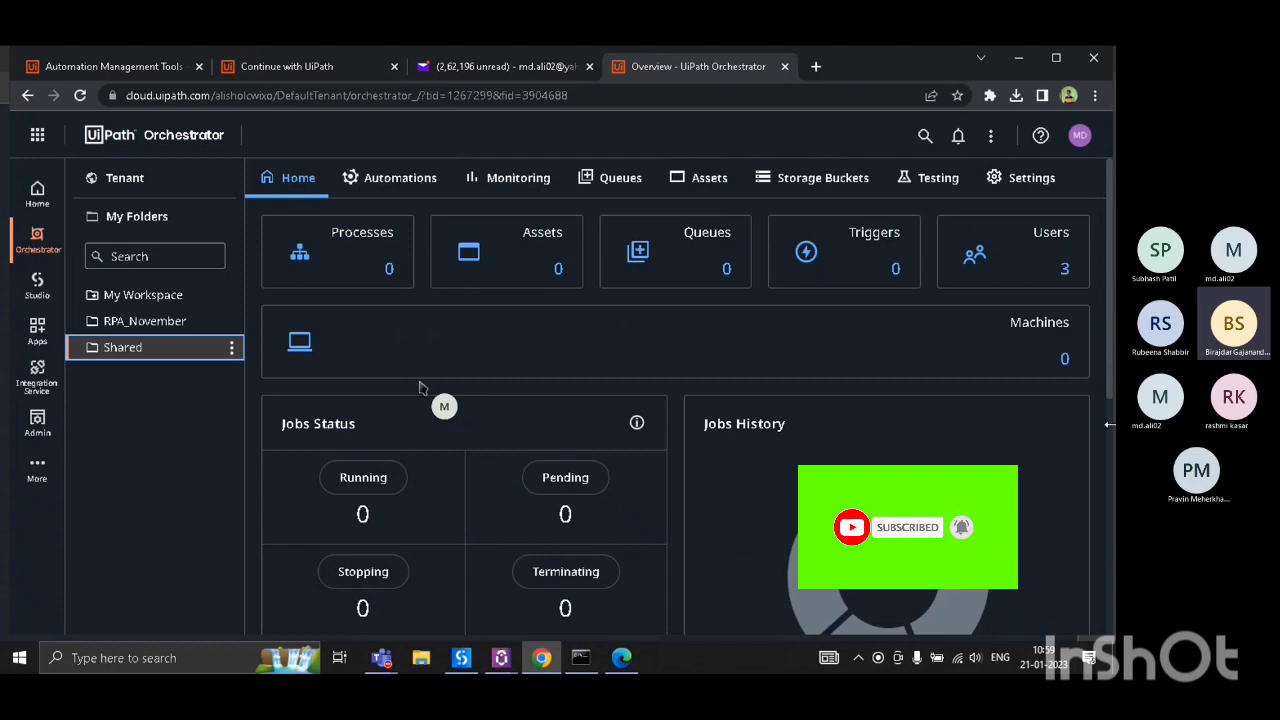
- Start publishing from Studio with 'My first Project' as the package name
left_click(461, 657)
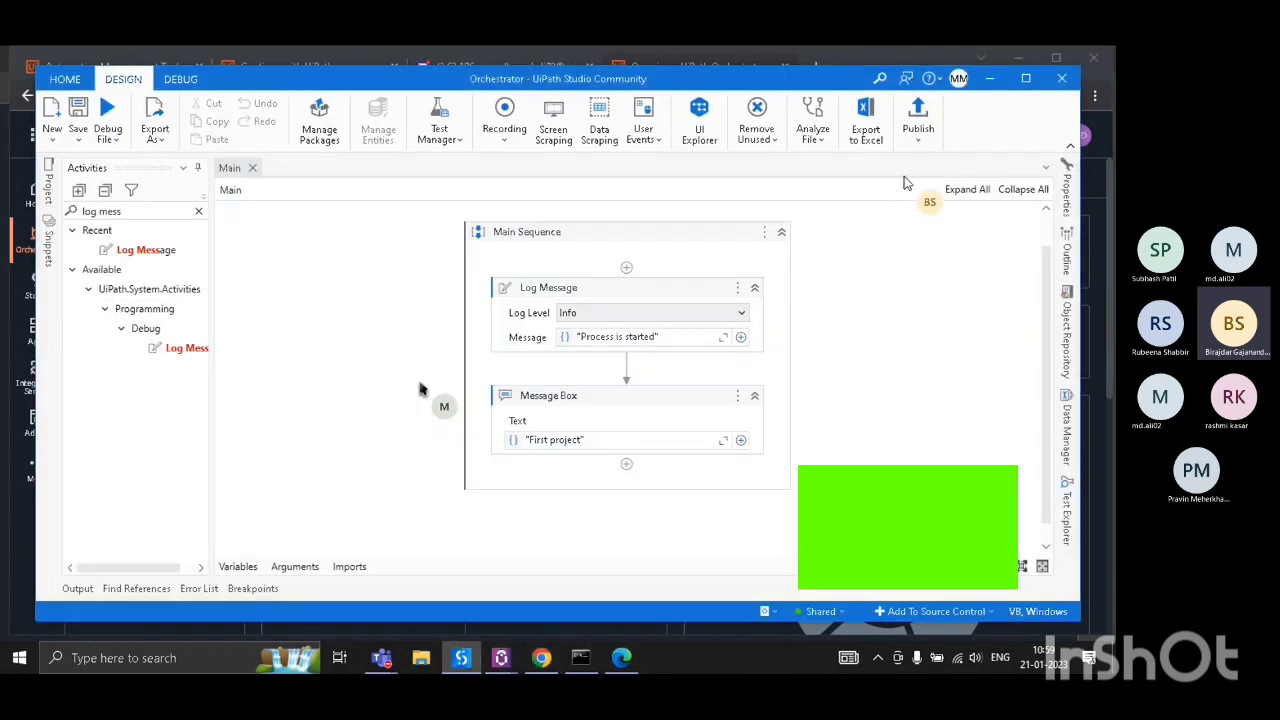
left_click(917, 112)
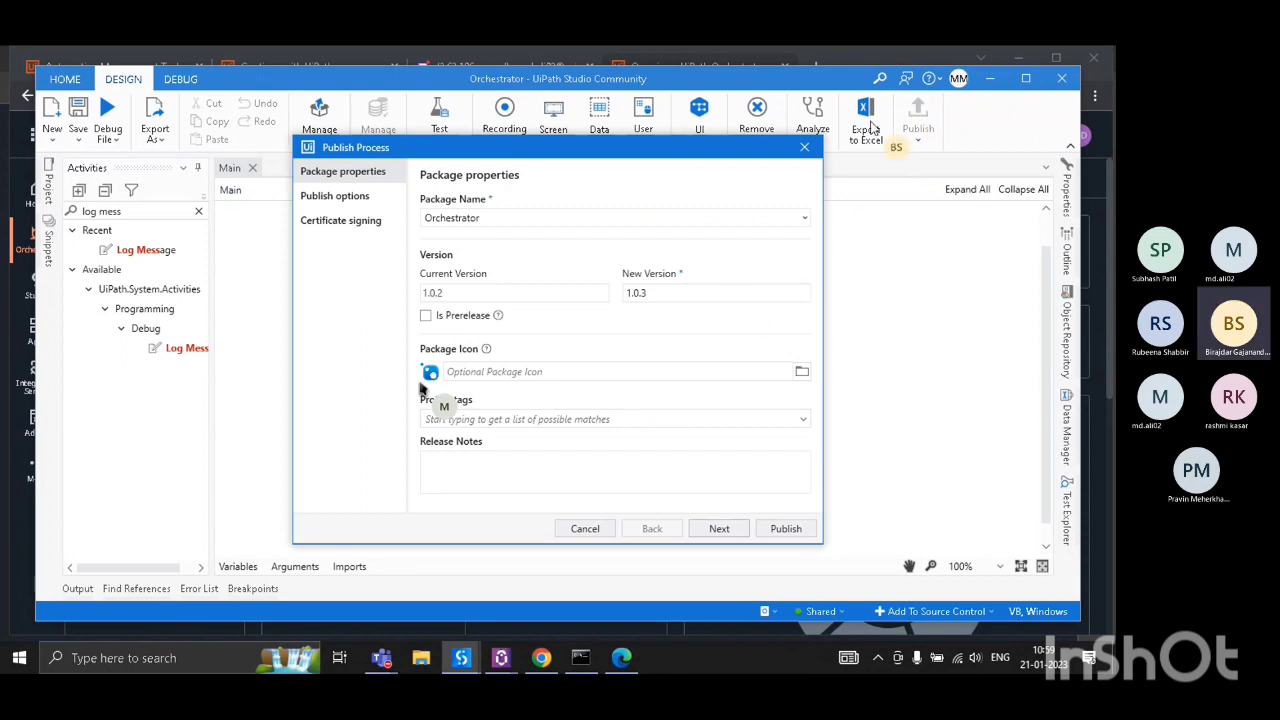
left_click(797, 214)
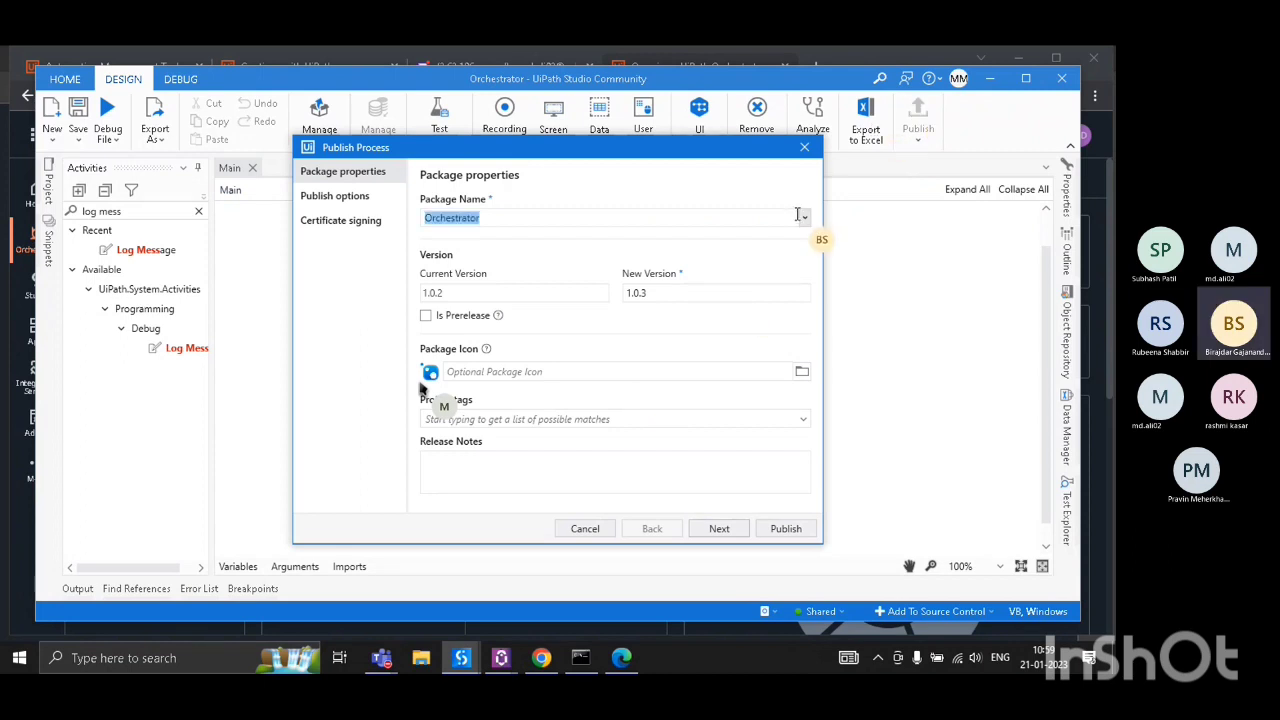
left_click(674, 222)
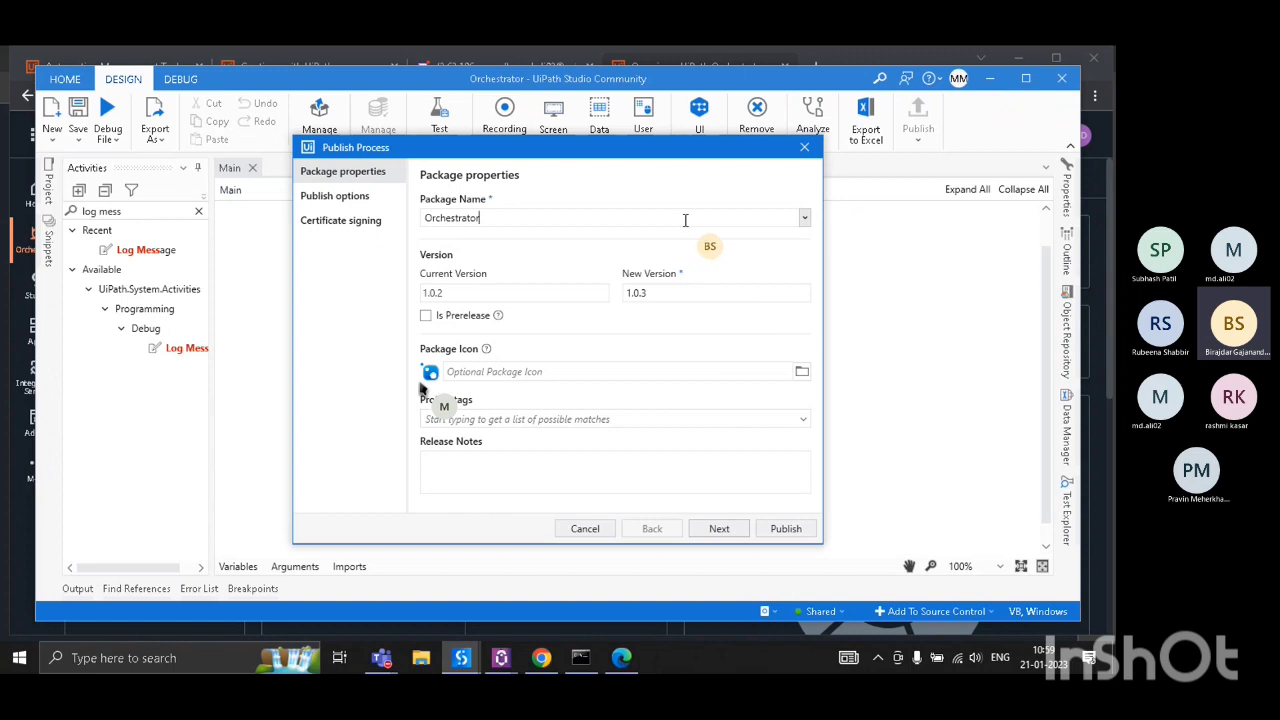
left_click(804, 218)
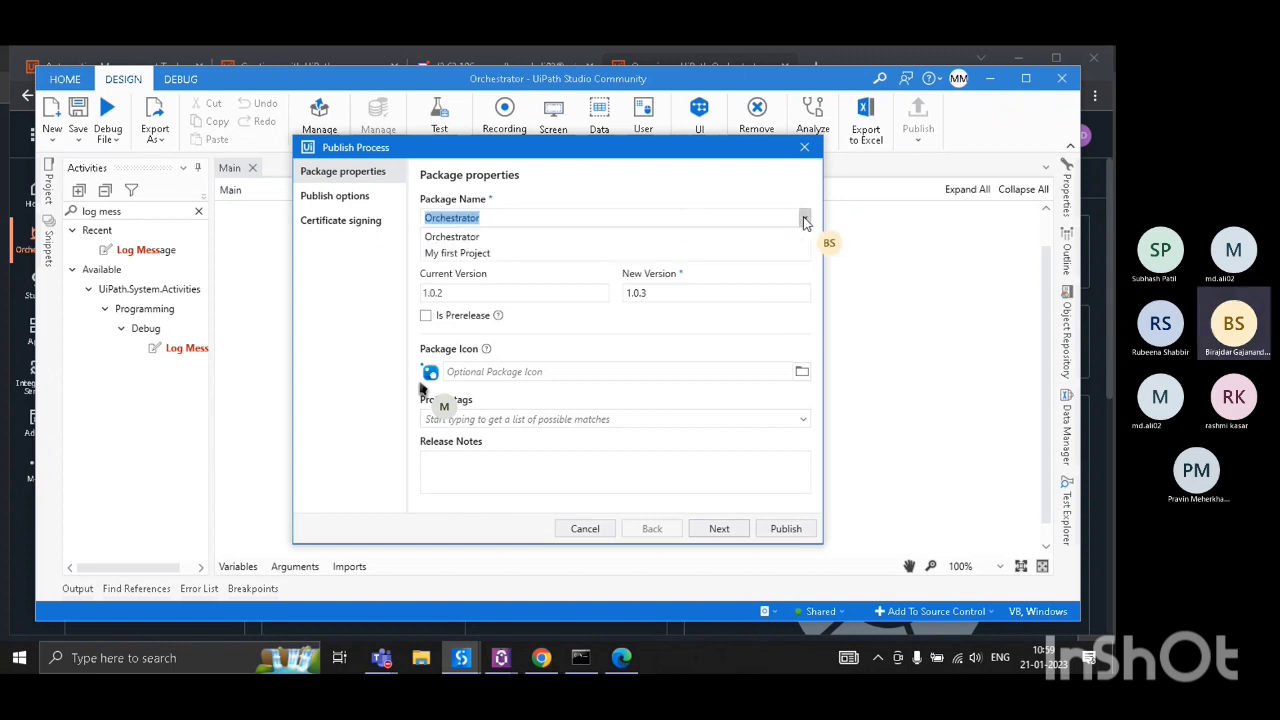
left_click(449, 254)
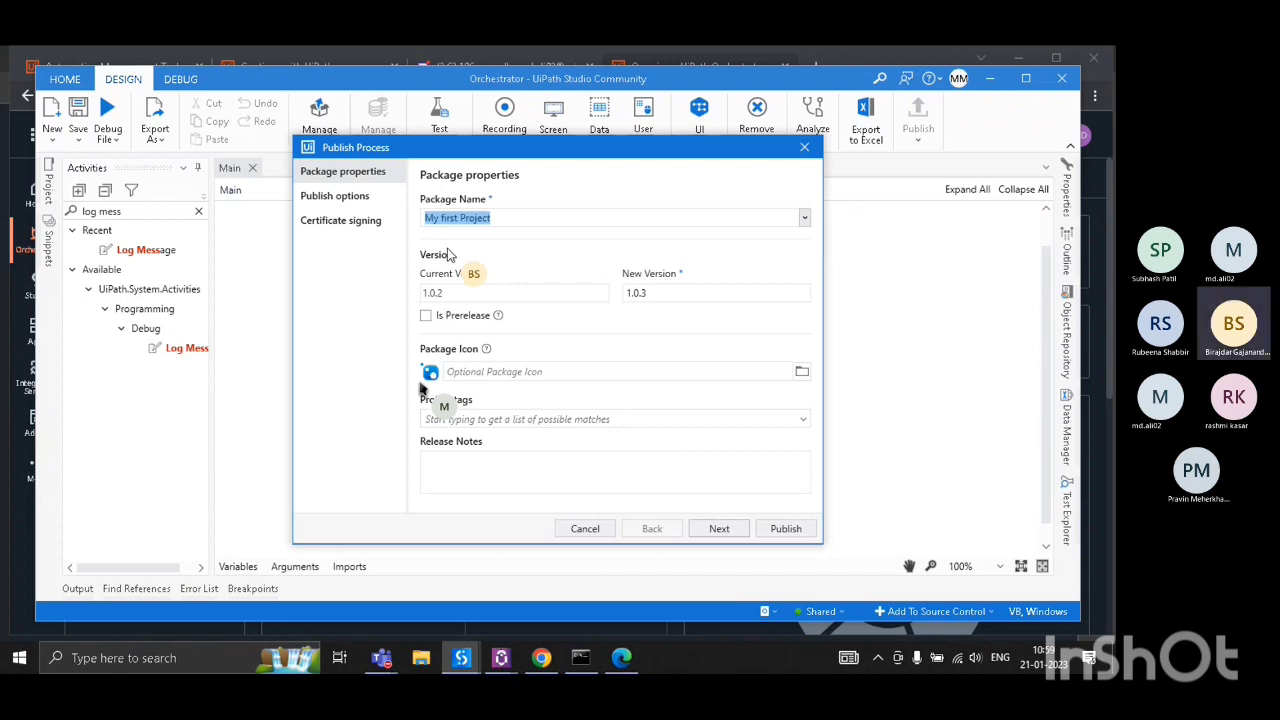
- Set the publish location to Custom, pointing at the Desktop folder
left_click(714, 532)
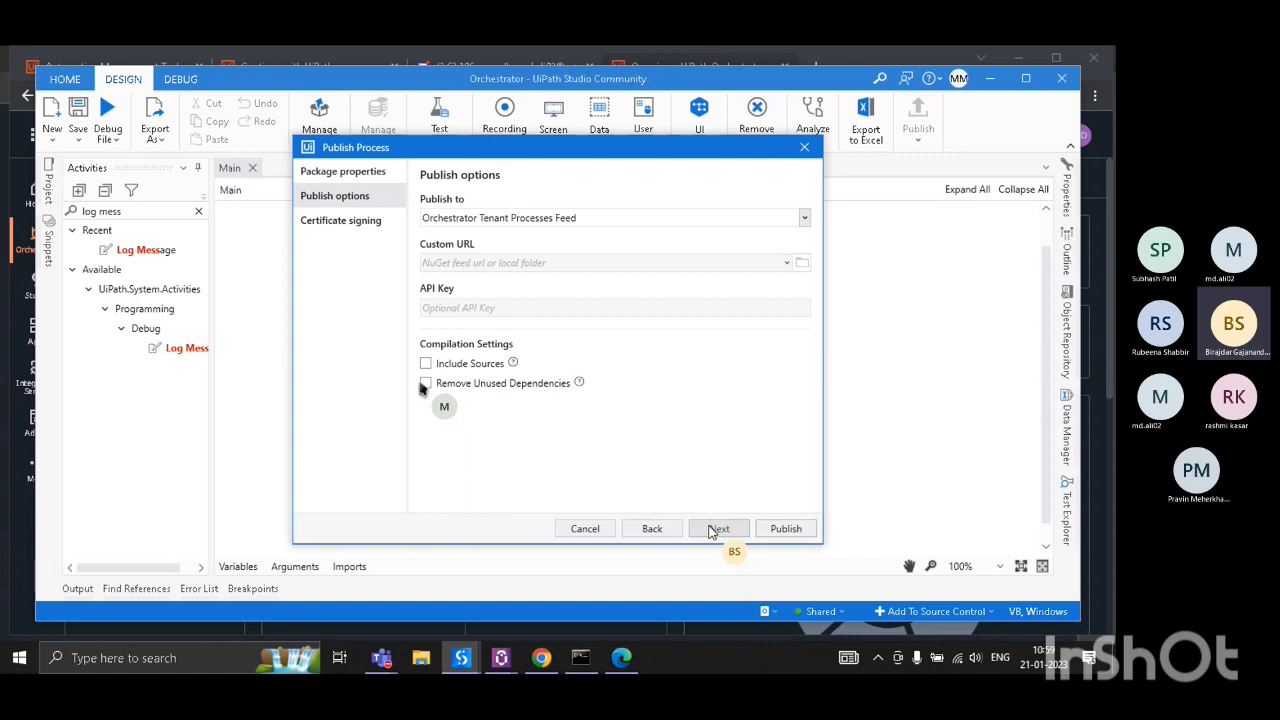
left_click(806, 216)
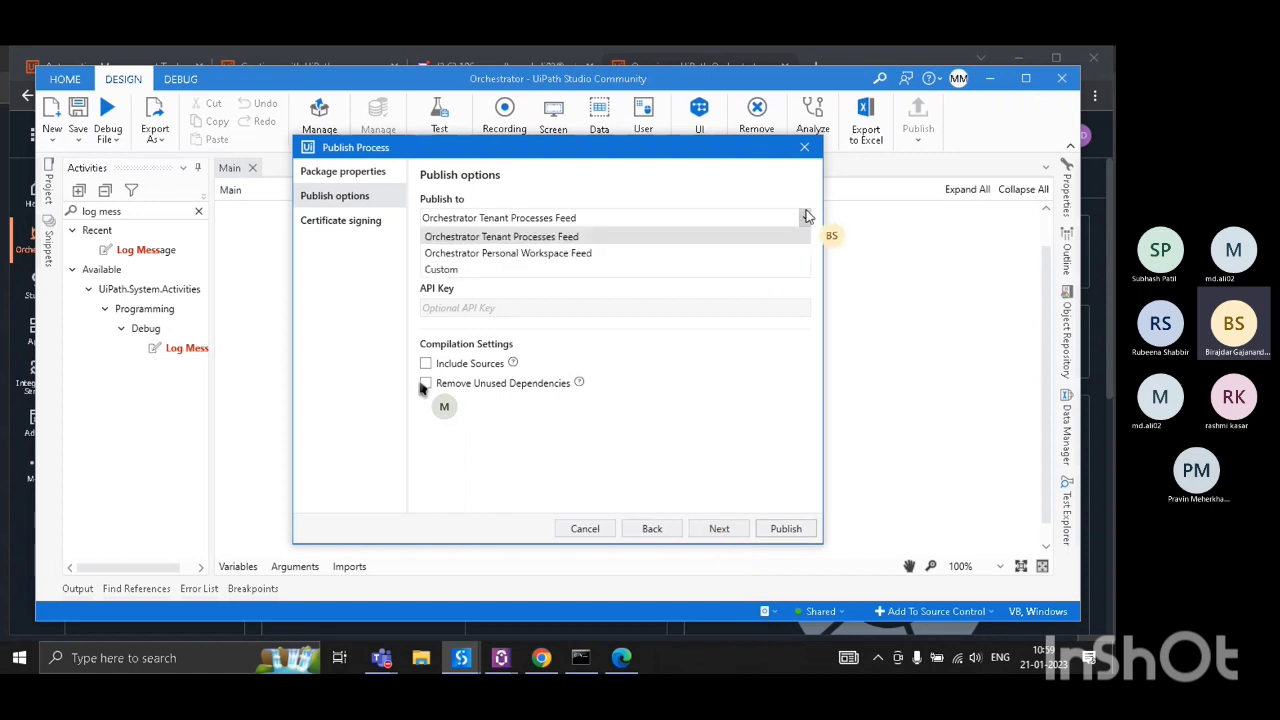
left_click(455, 270)
left_click(456, 264)
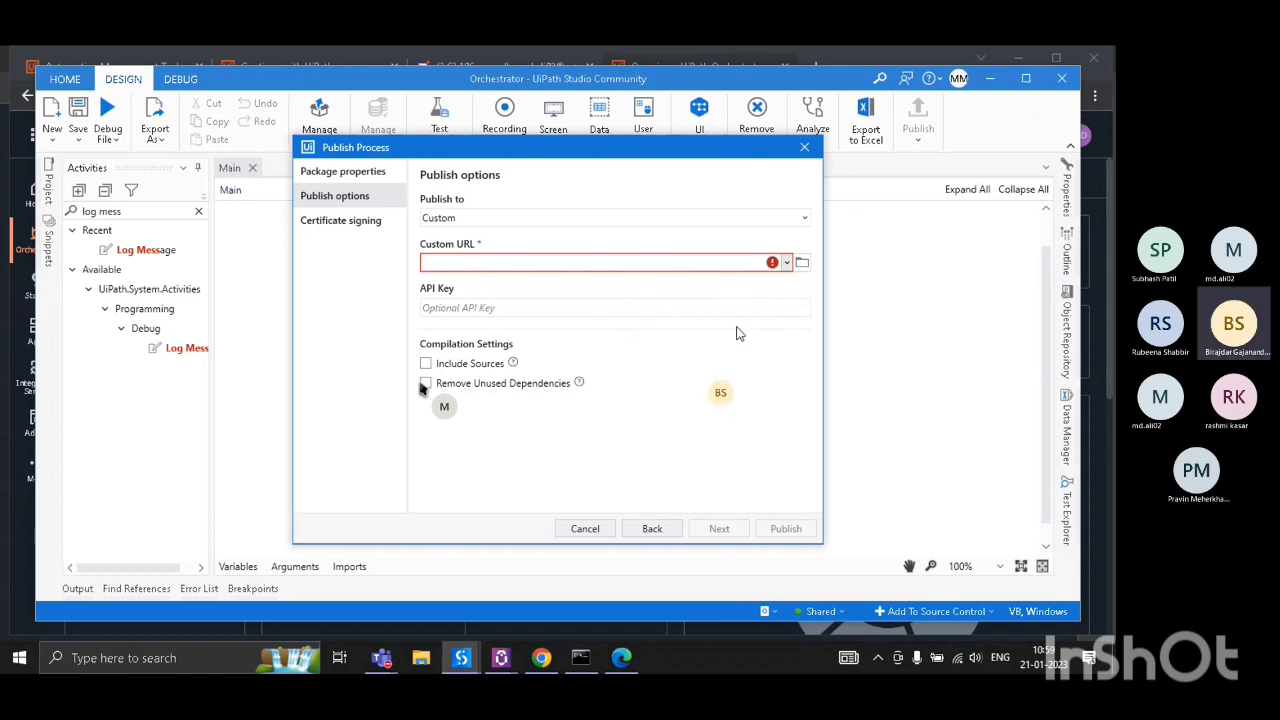
left_click(802, 262)
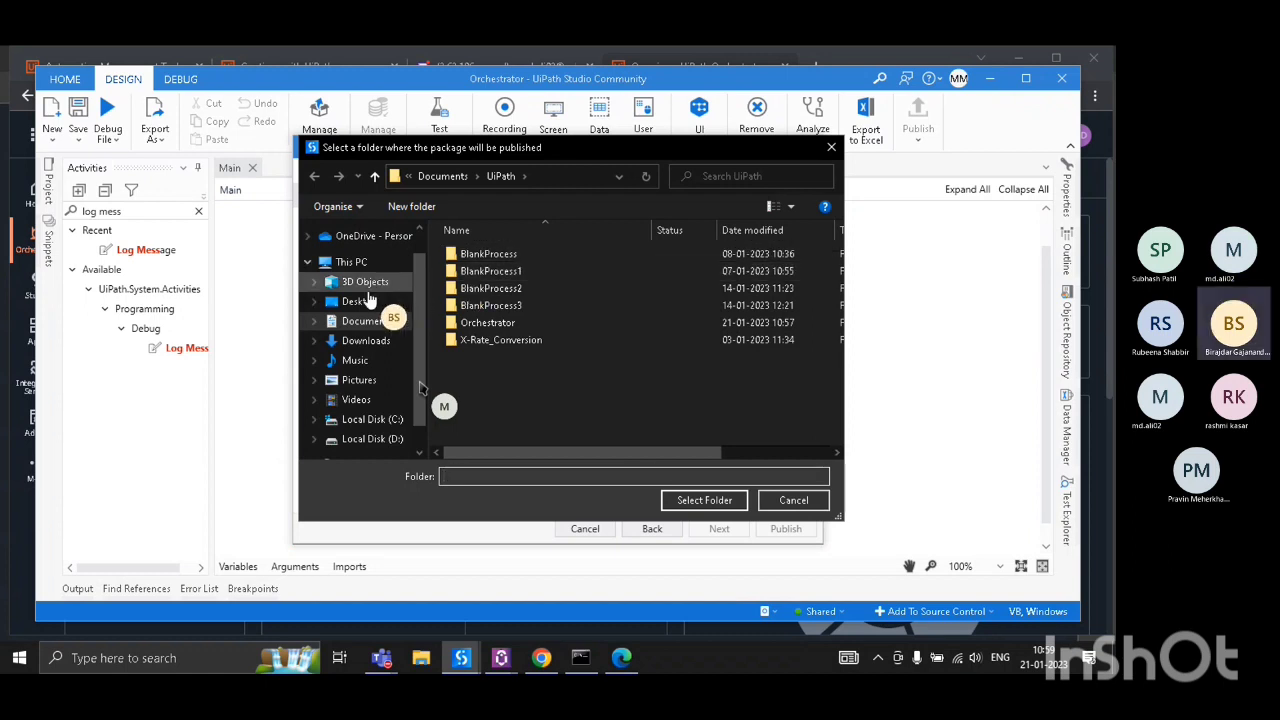
left_click(358, 302)
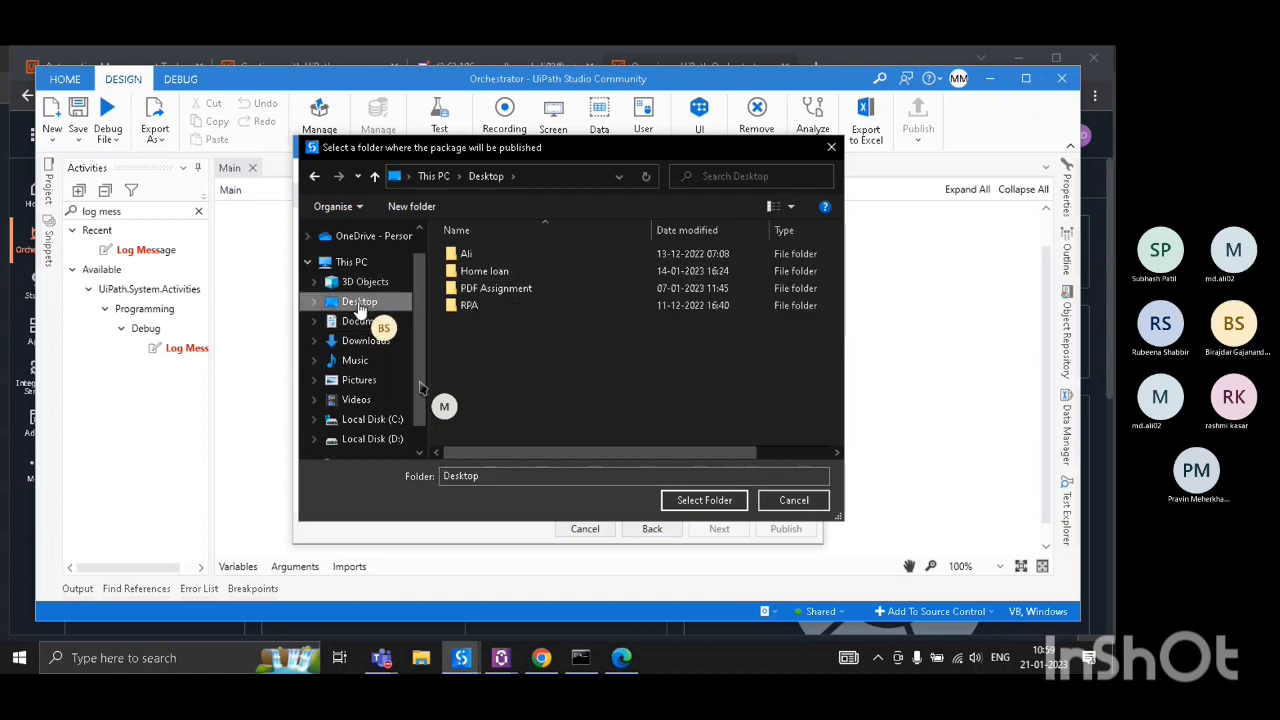
left_click(724, 503)
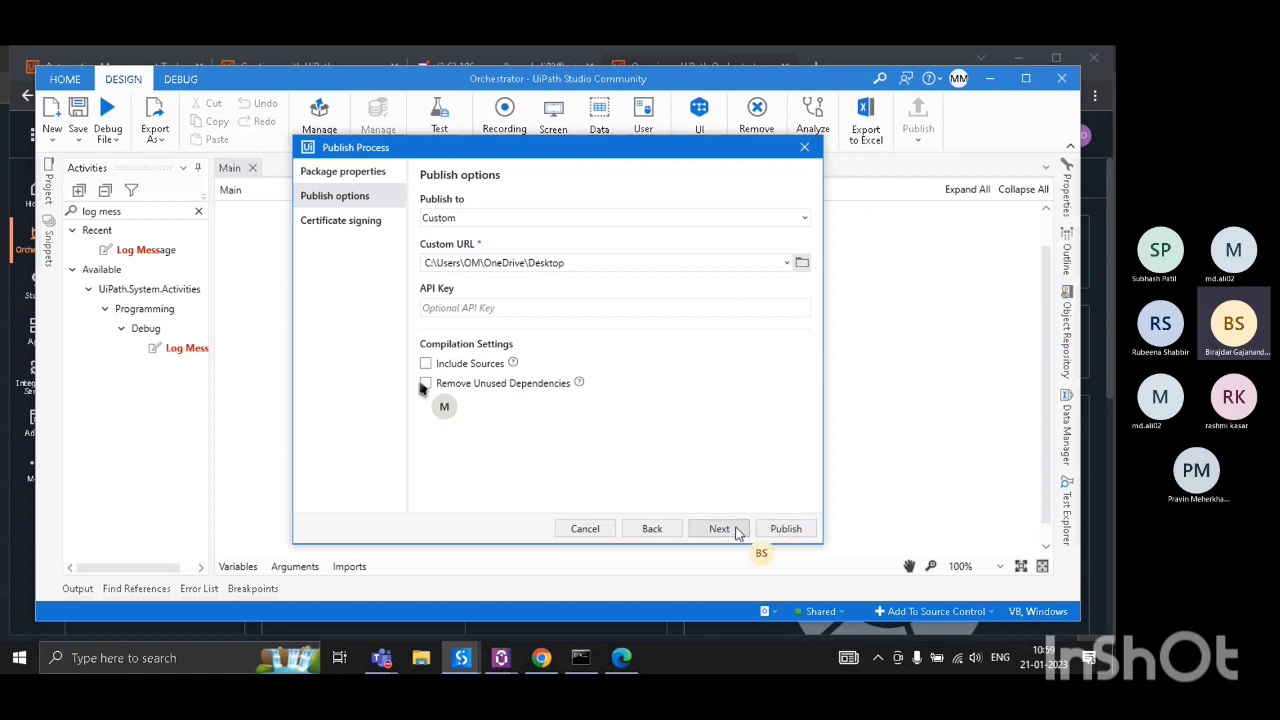
- Publish version 1.0.3 and dismiss the success message
left_click(720, 529)
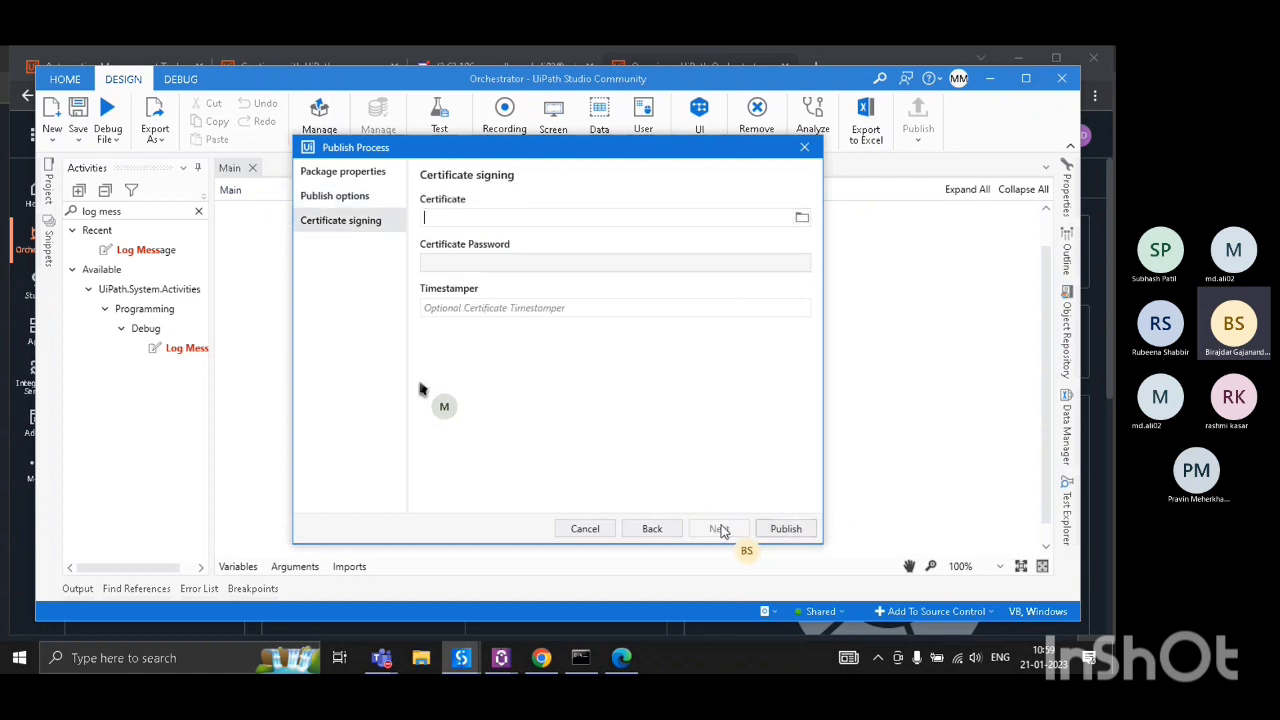
left_click(785, 529)
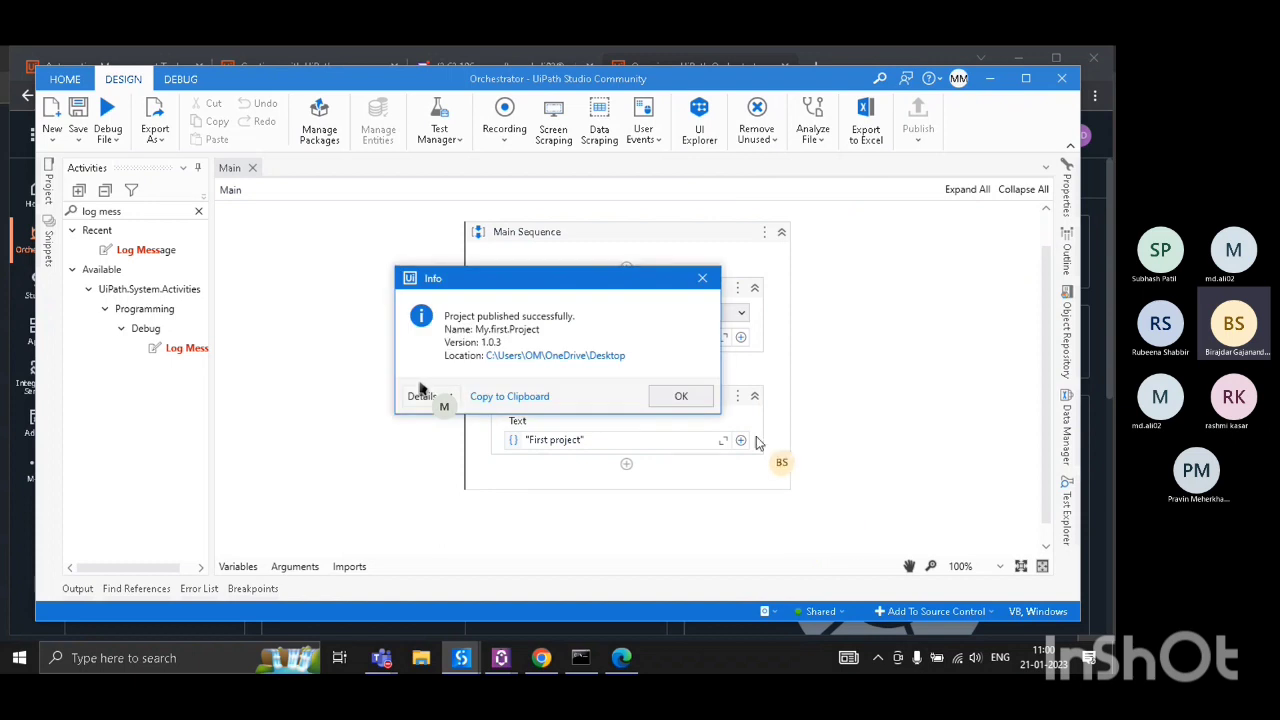
left_click(681, 397)
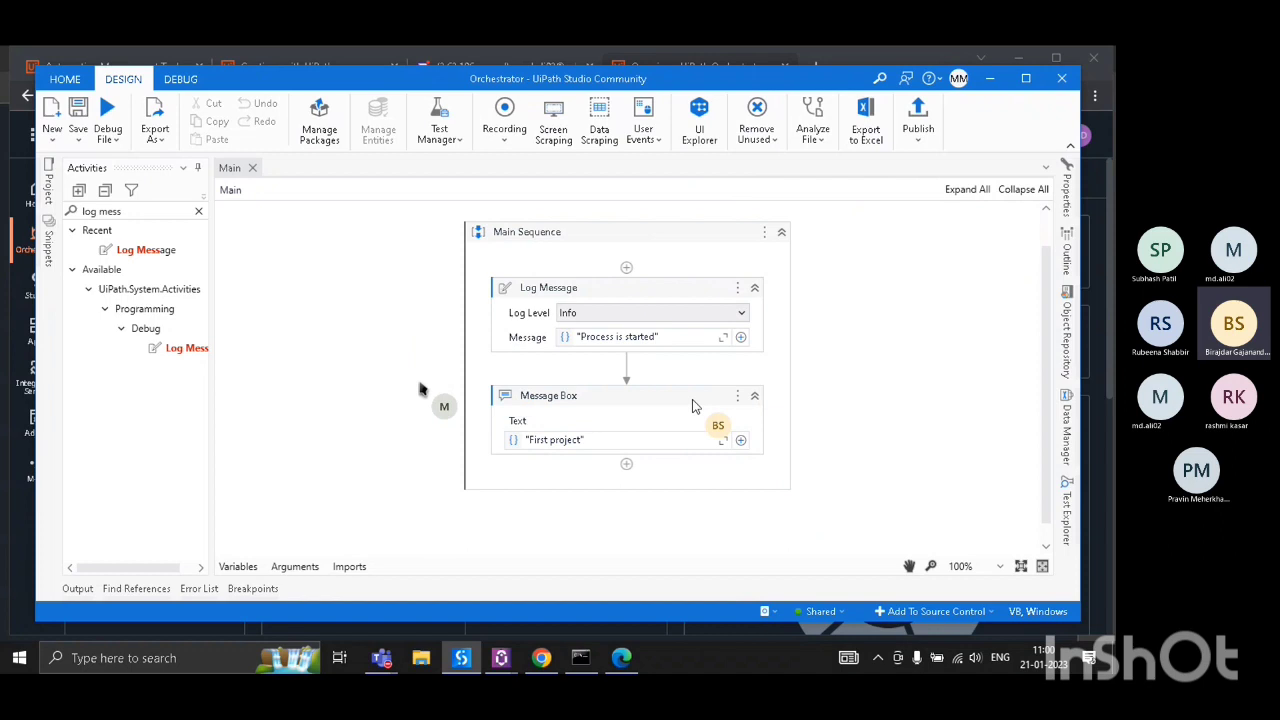
- Clear the Activities search, then open Orchestrator's still-empty tenant Packages page via RPA_November
left_click(198, 211)
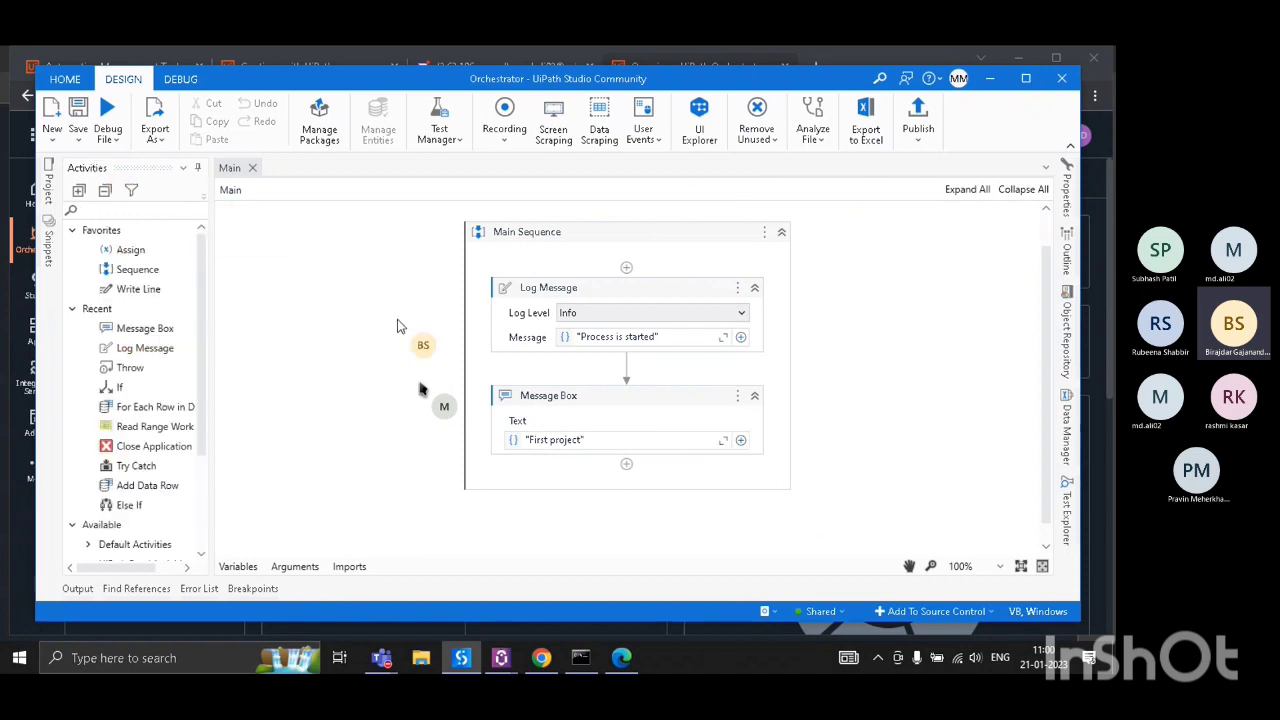
left_click(540, 660)
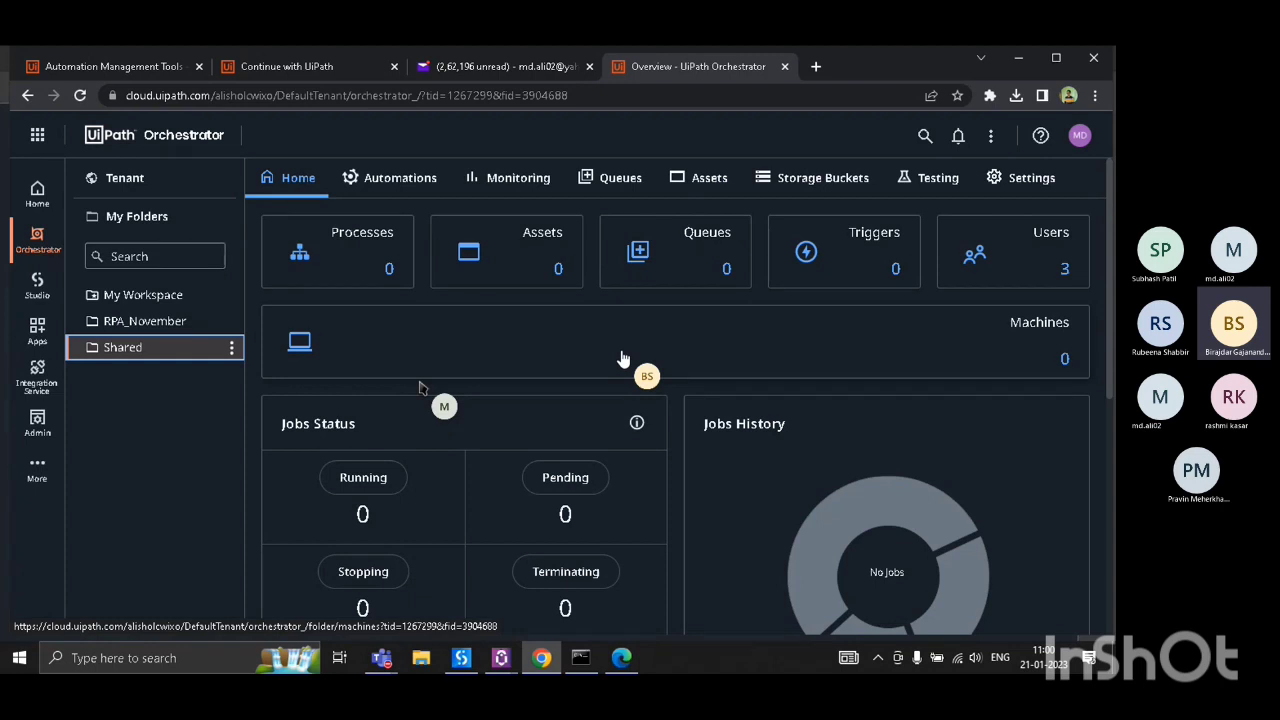
left_click(147, 329)
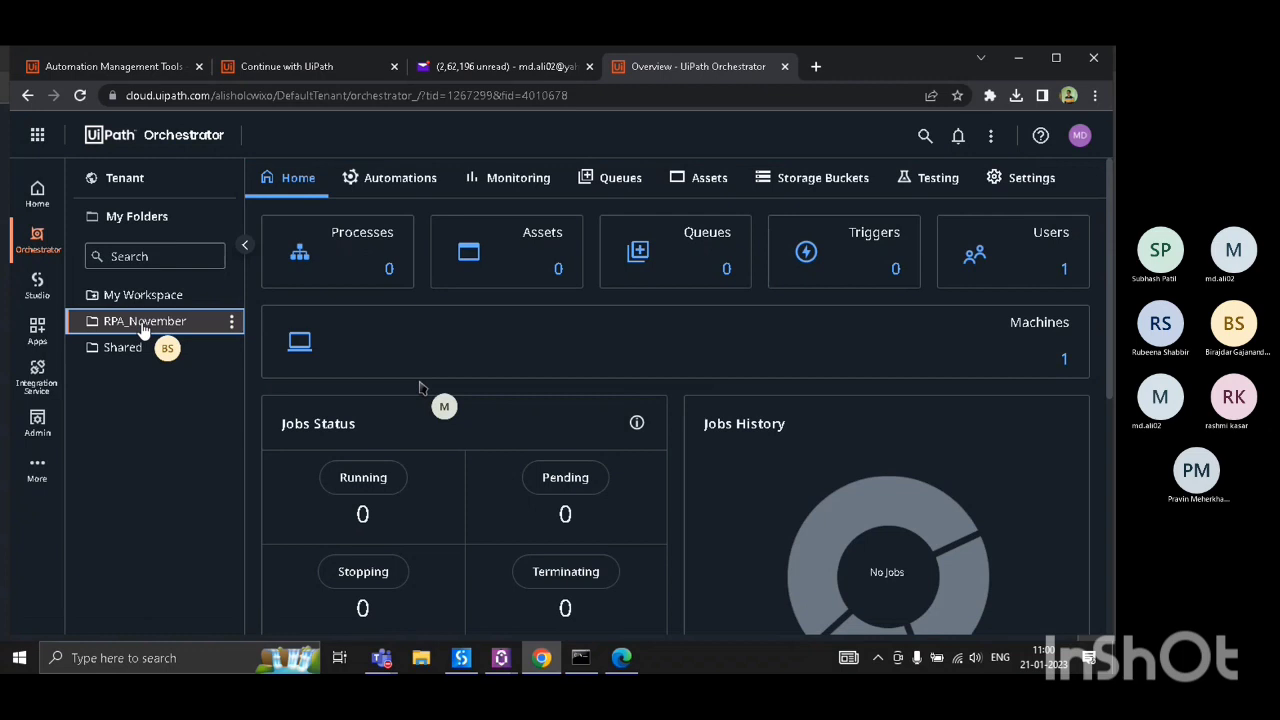
left_click(140, 184)
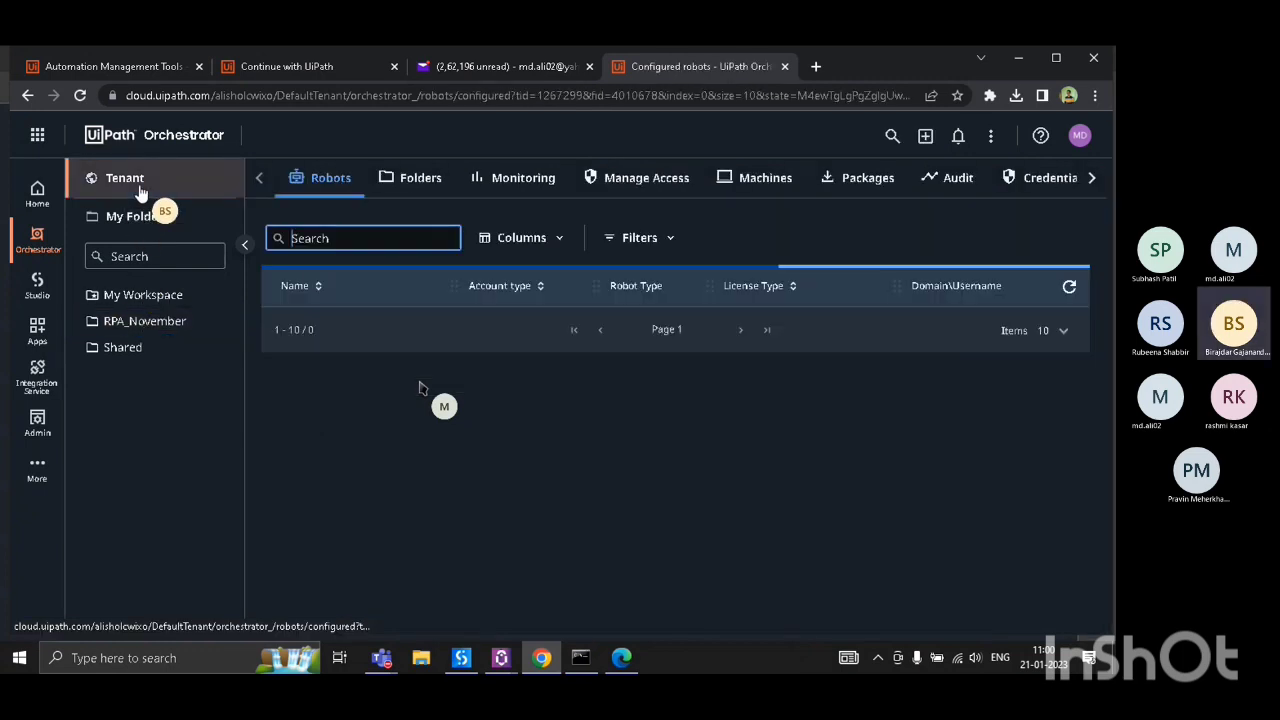
left_click(865, 181)
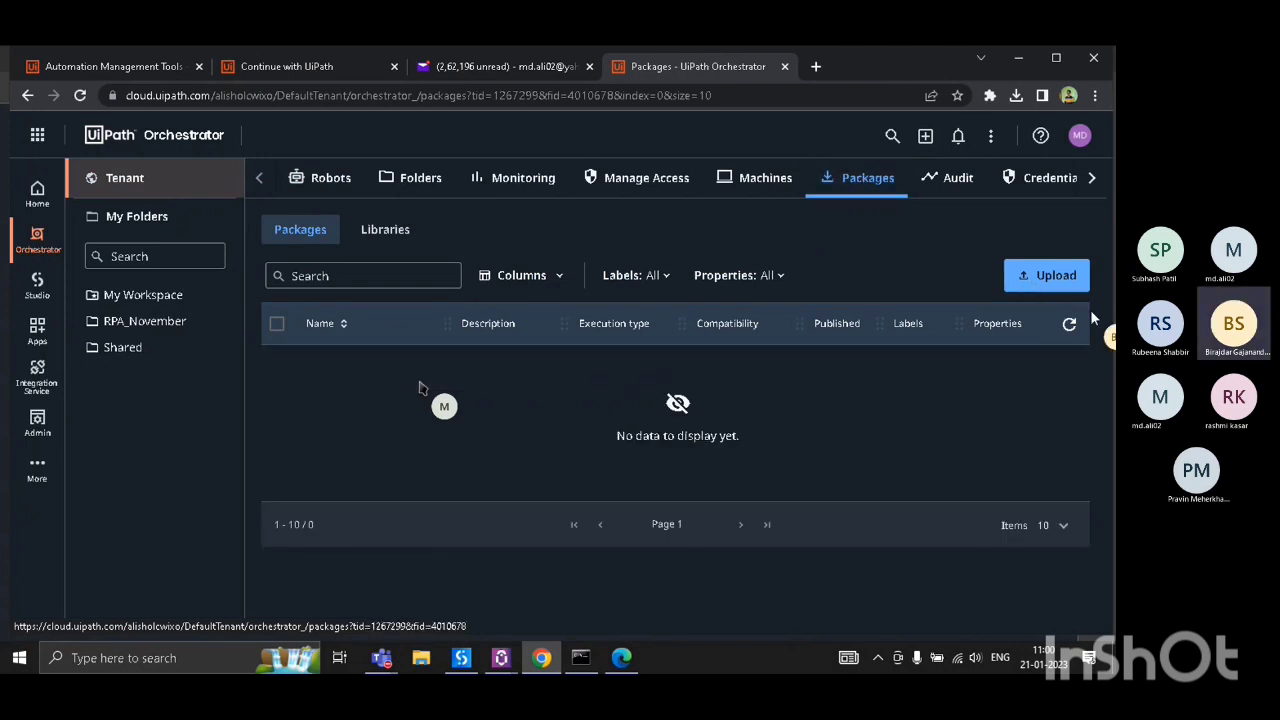
- In Add Package, choose My.first.Project.1.0.3.nupkg from the Desktop
left_click(1038, 280)
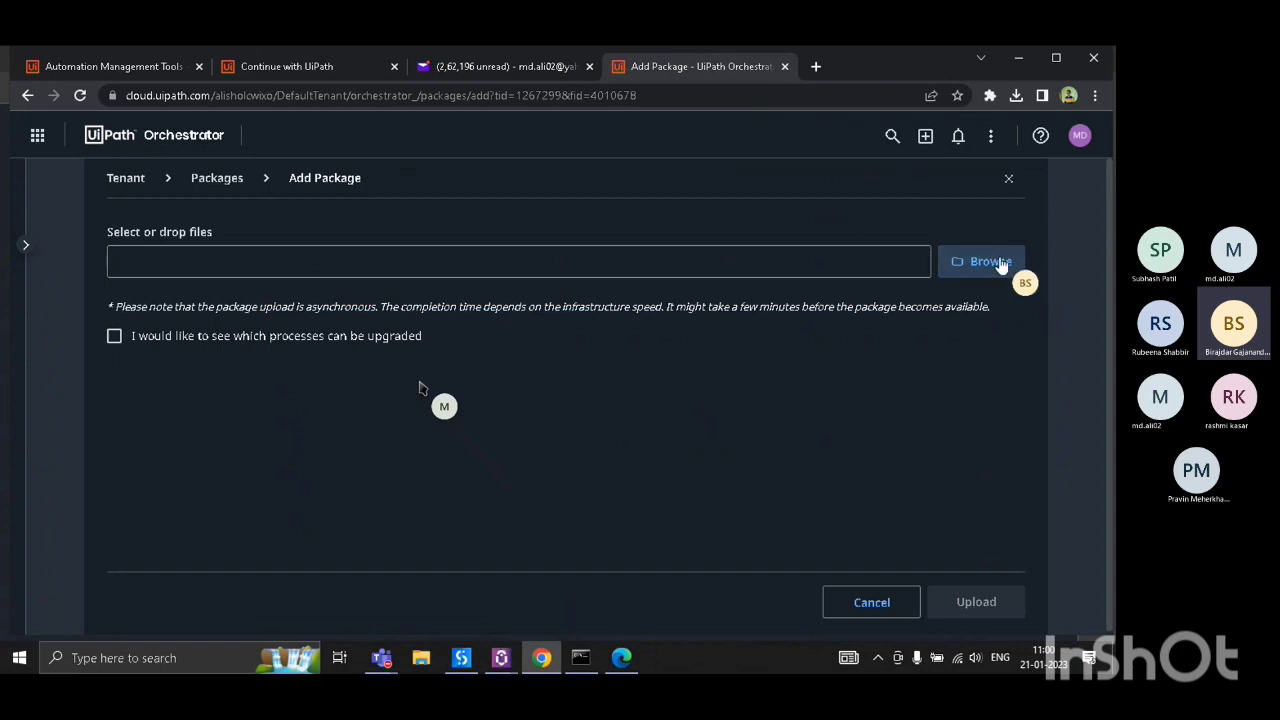
left_click(986, 263)
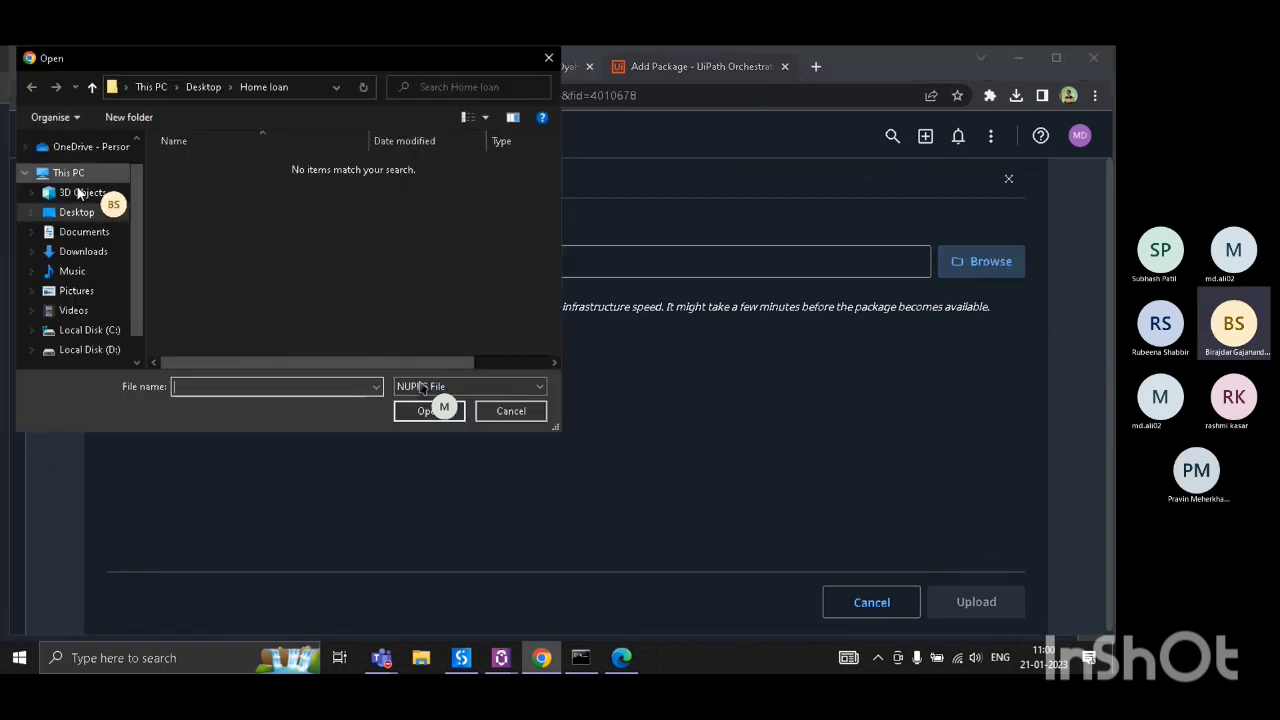
left_click(76, 213)
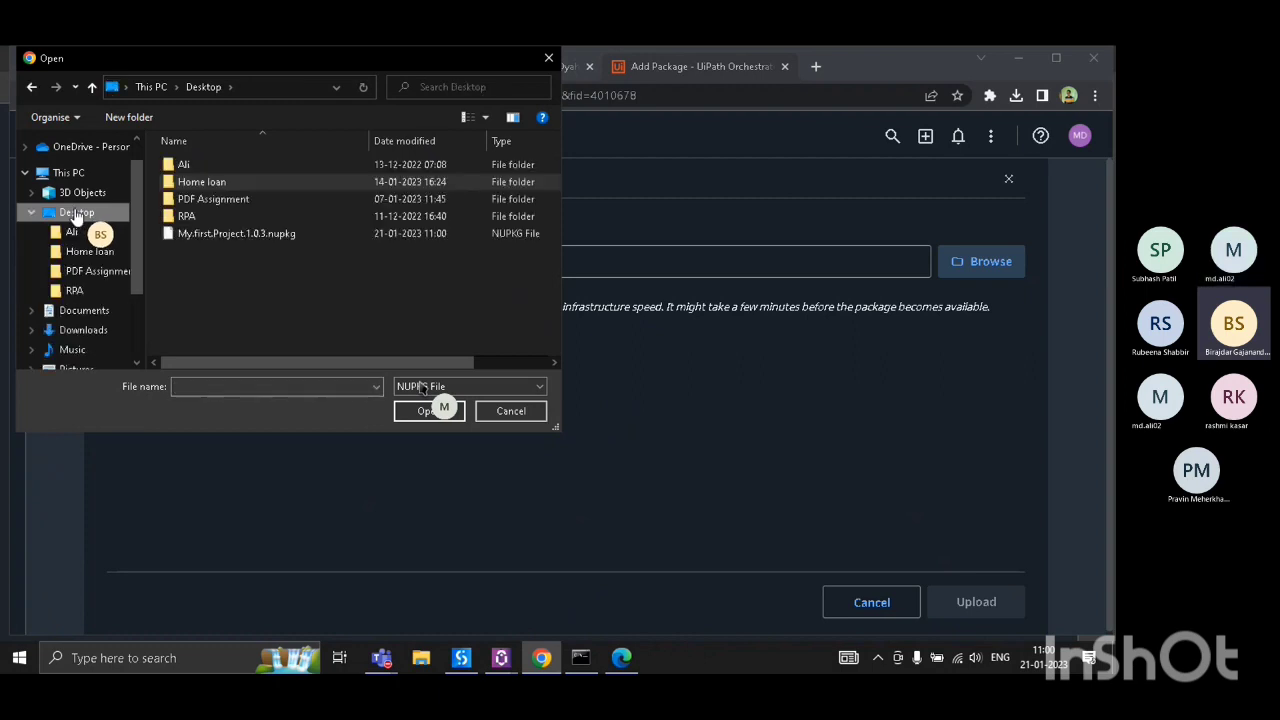
double_click(232, 236)
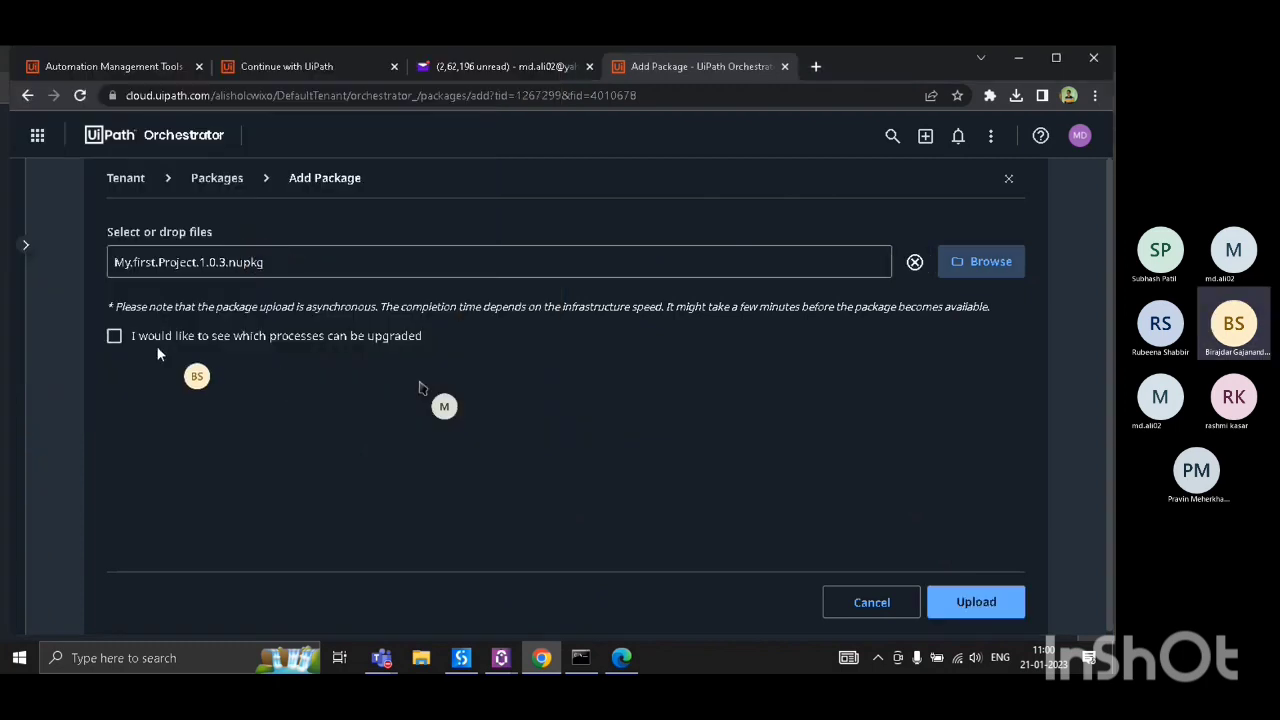
- Tick 'I would like to see which processes can be upgraded', upload, and close the upgrade notice
left_click(114, 337)
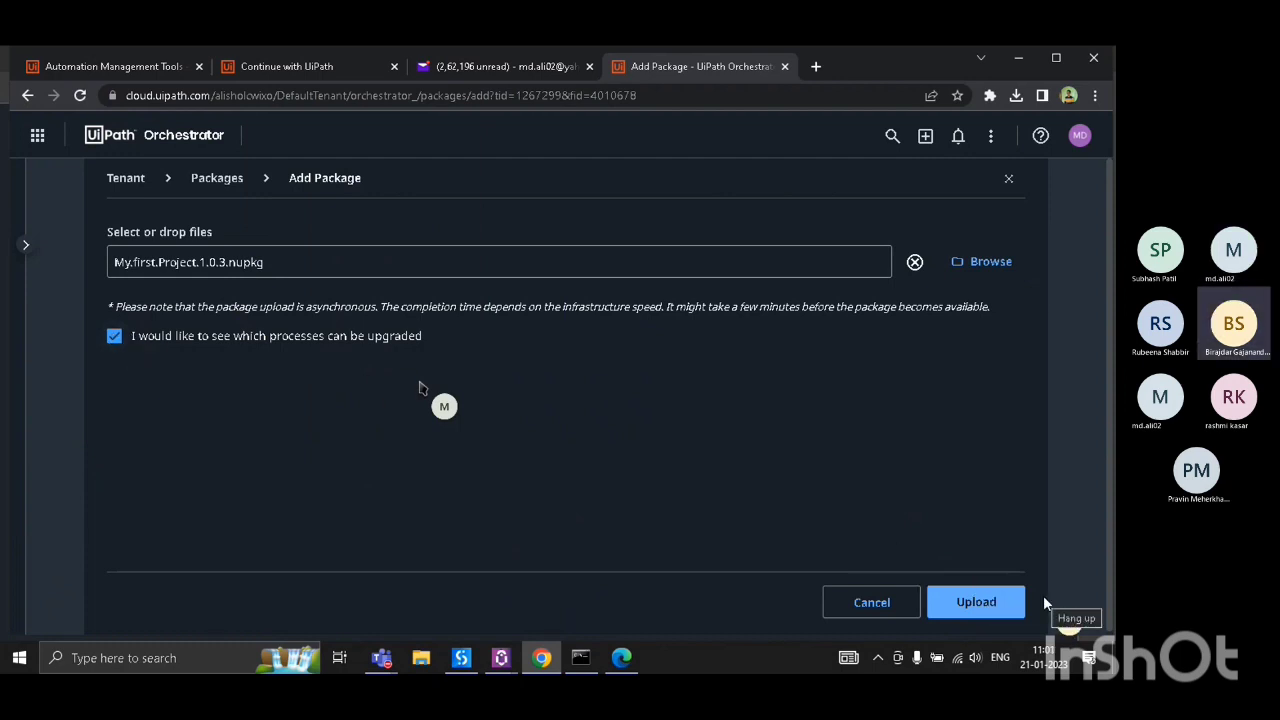
left_click(990, 609)
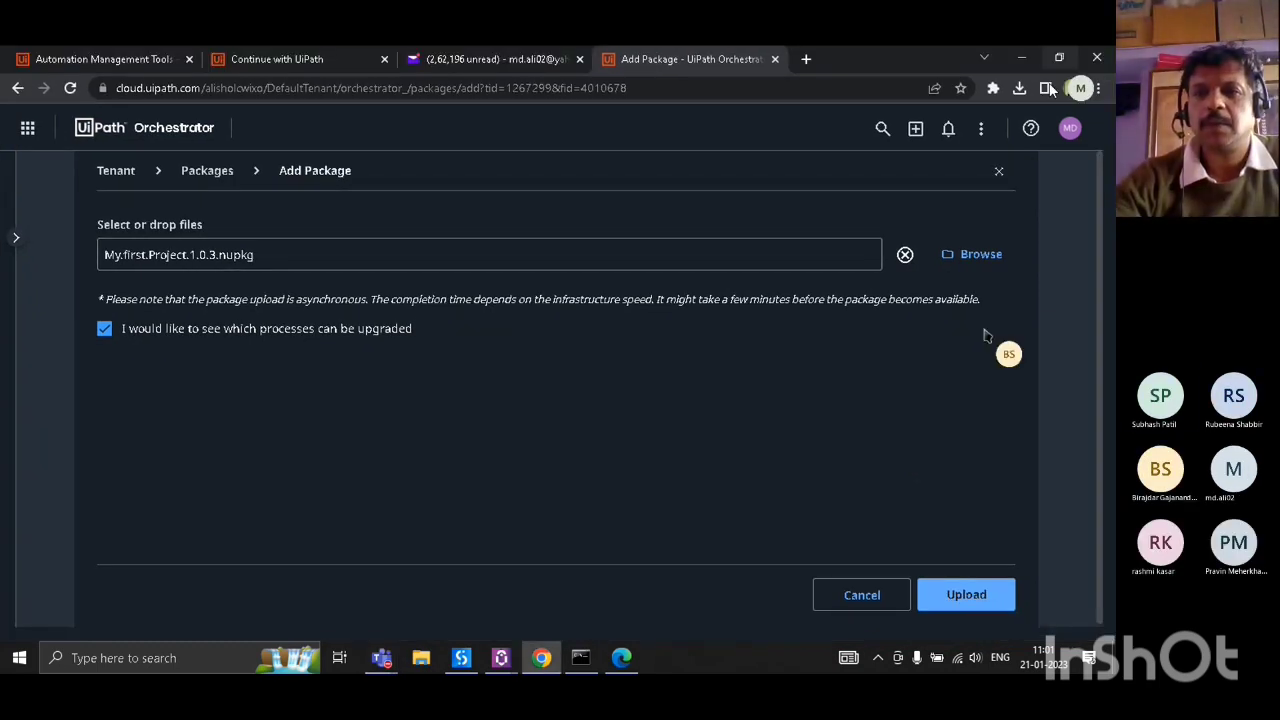
left_click(958, 594)
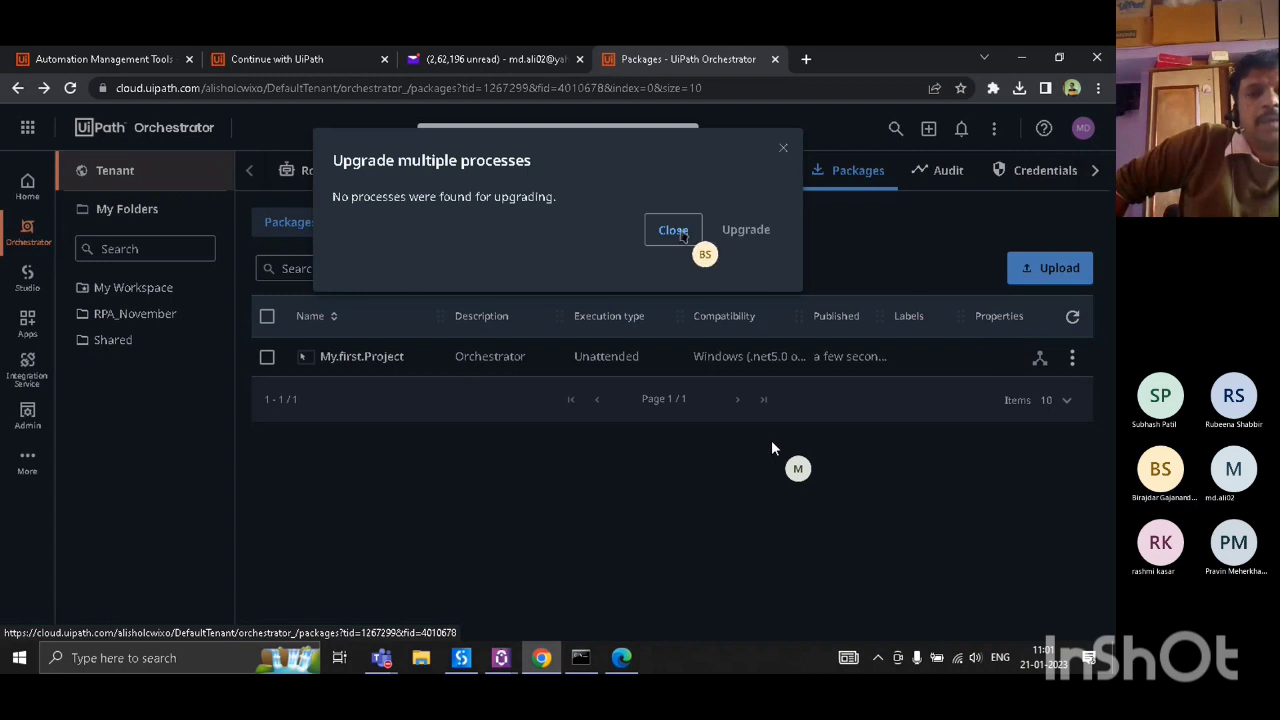
left_click(679, 234)
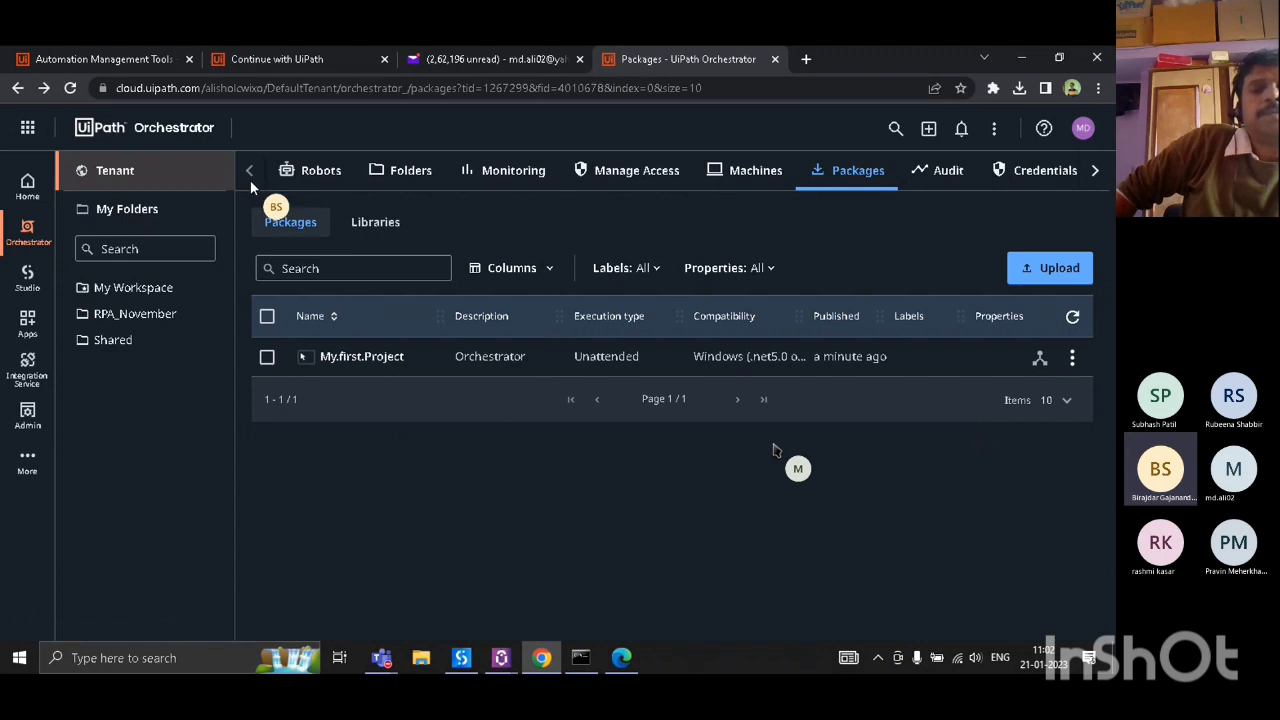
- In RPA_November's Processes, add a process from My.first.Project 1.0.3 and continue to Package Requirements
left_click(117, 315)
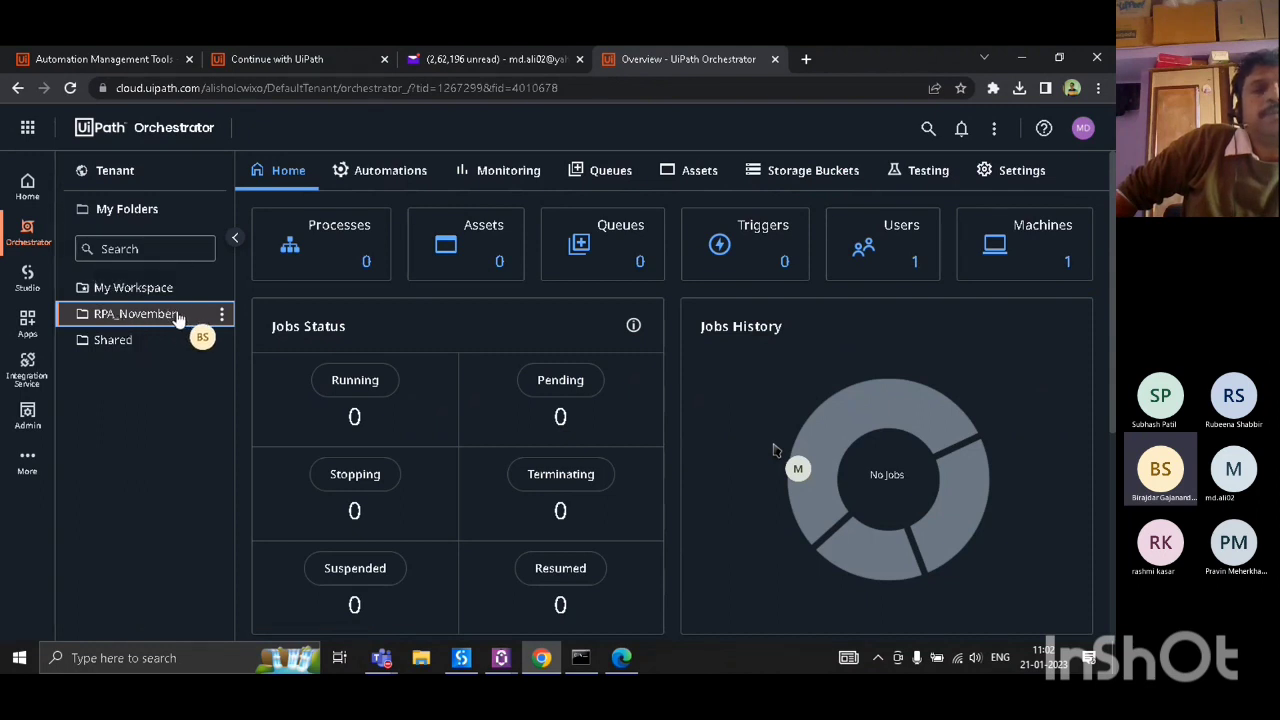
left_click(314, 227)
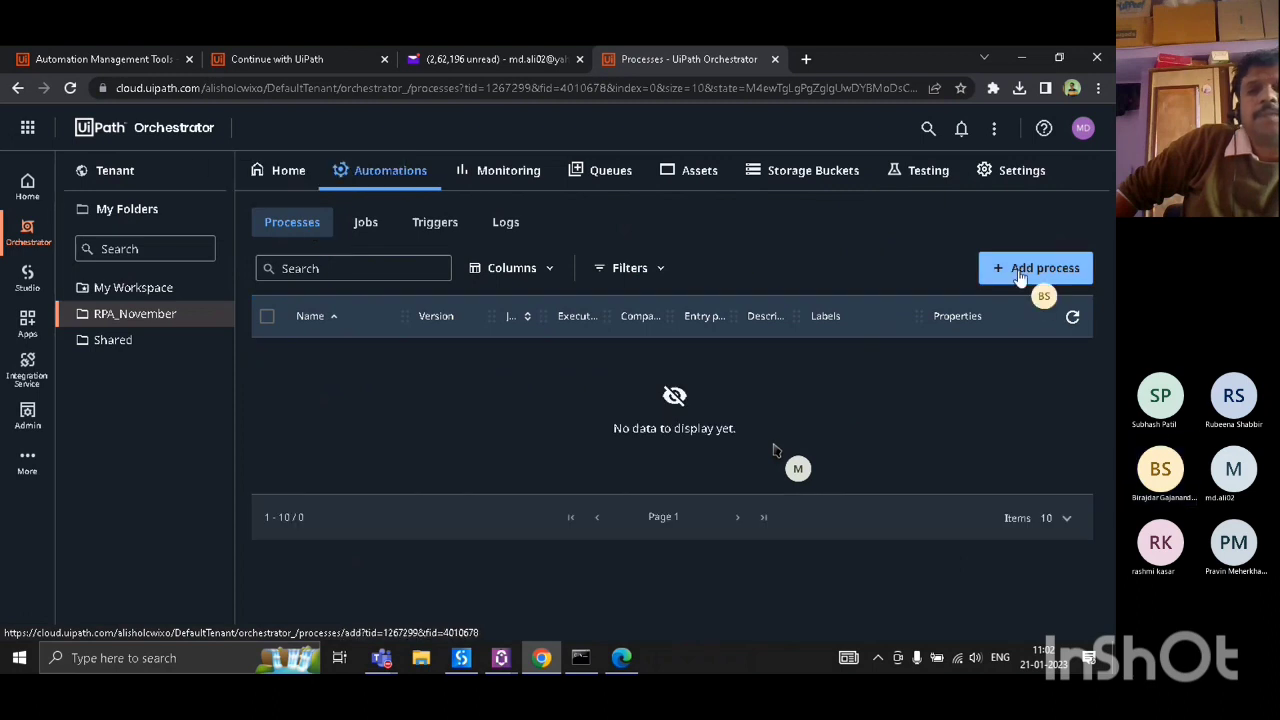
left_click(1045, 268)
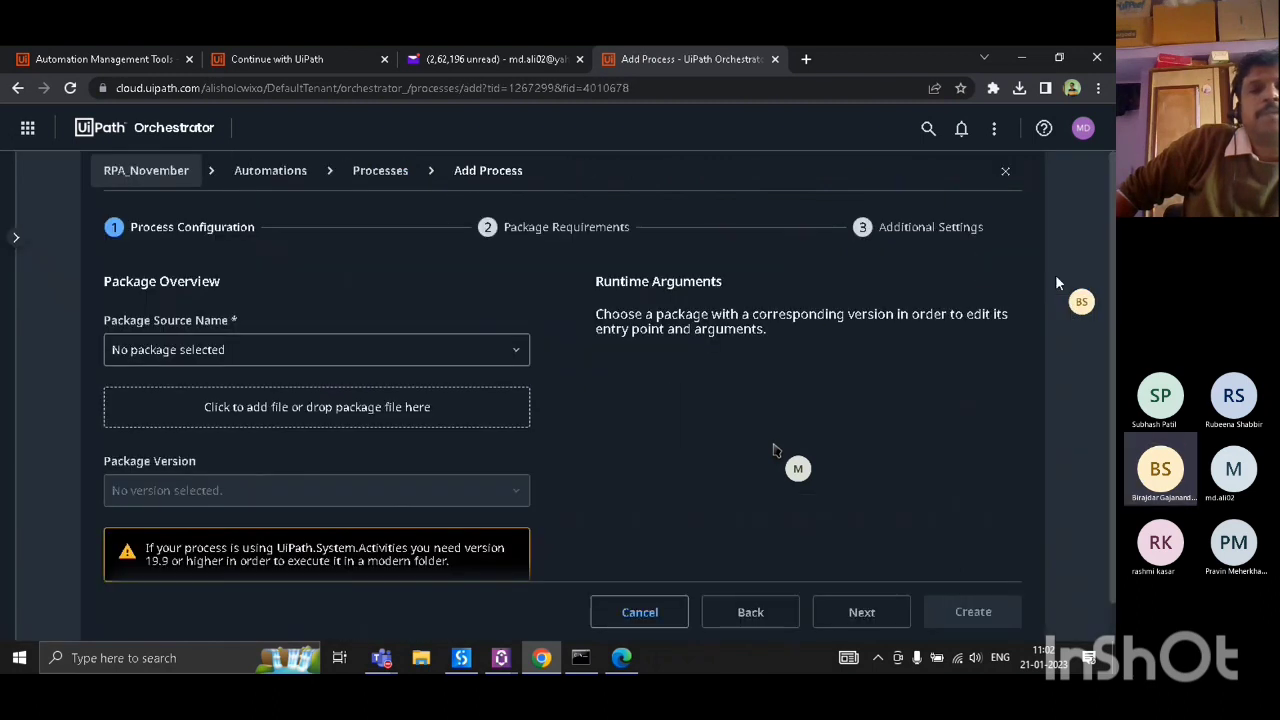
left_click(510, 347)
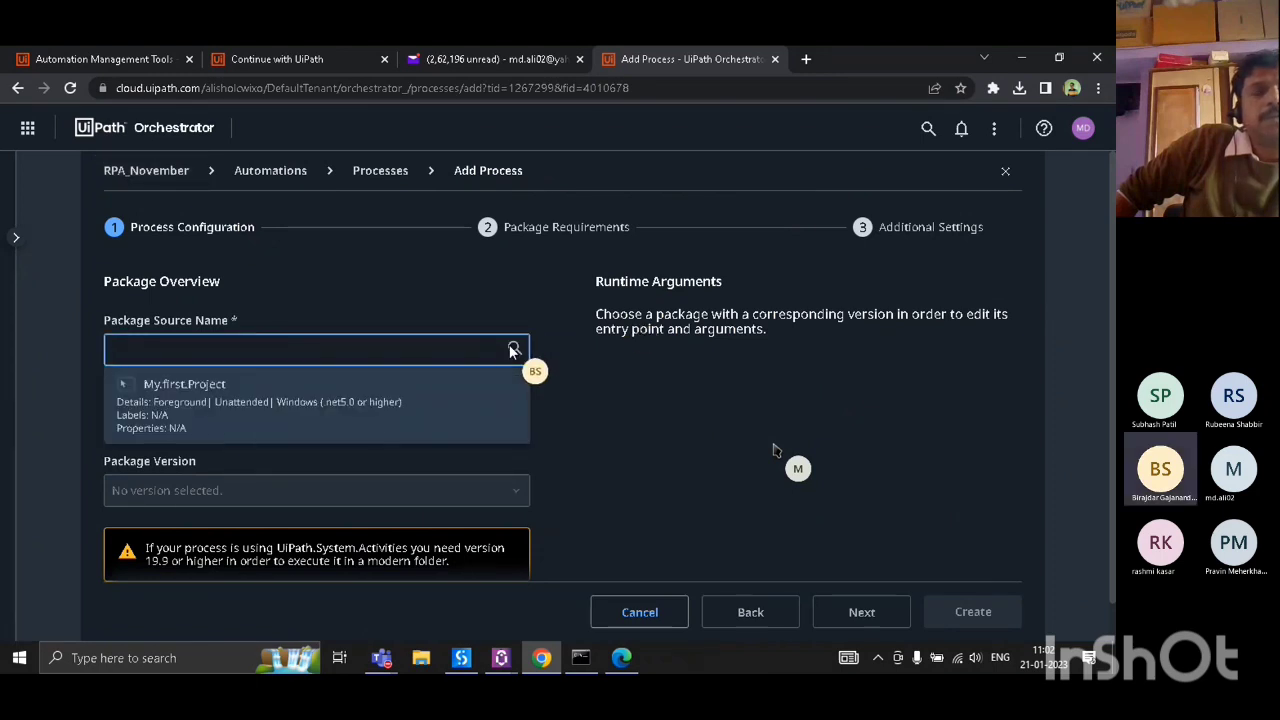
left_click(212, 416)
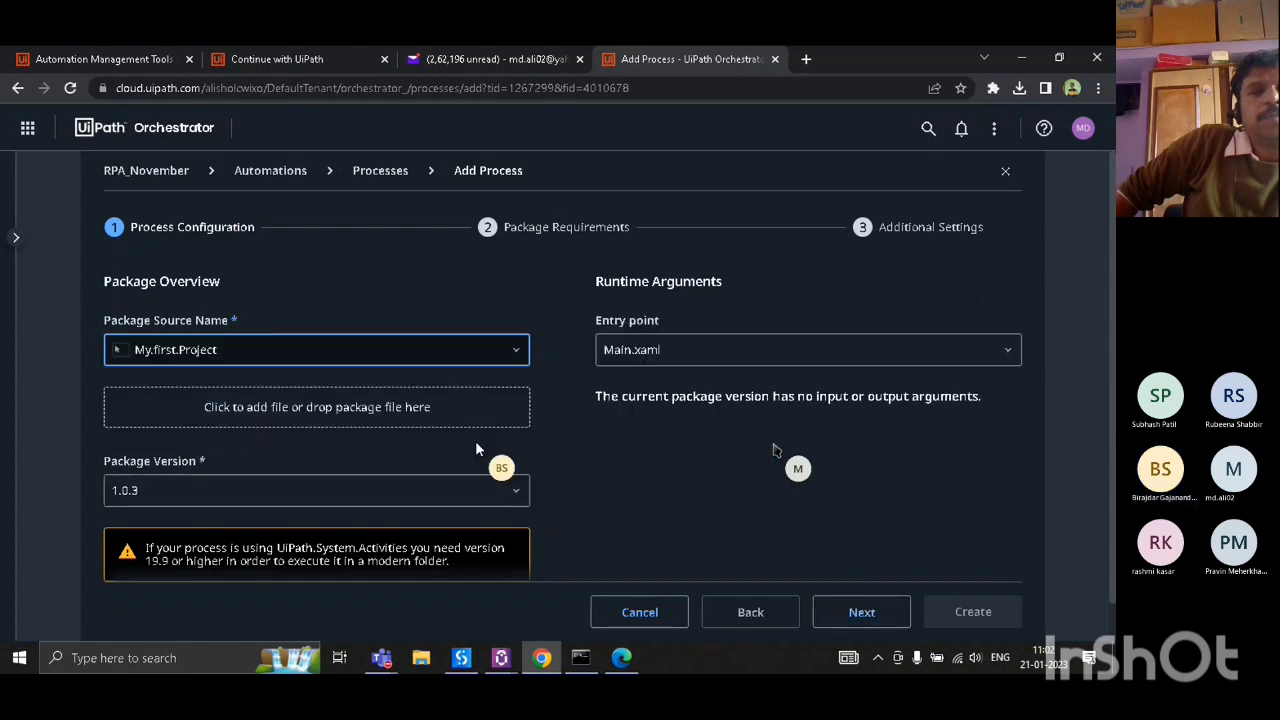
left_click(866, 613)
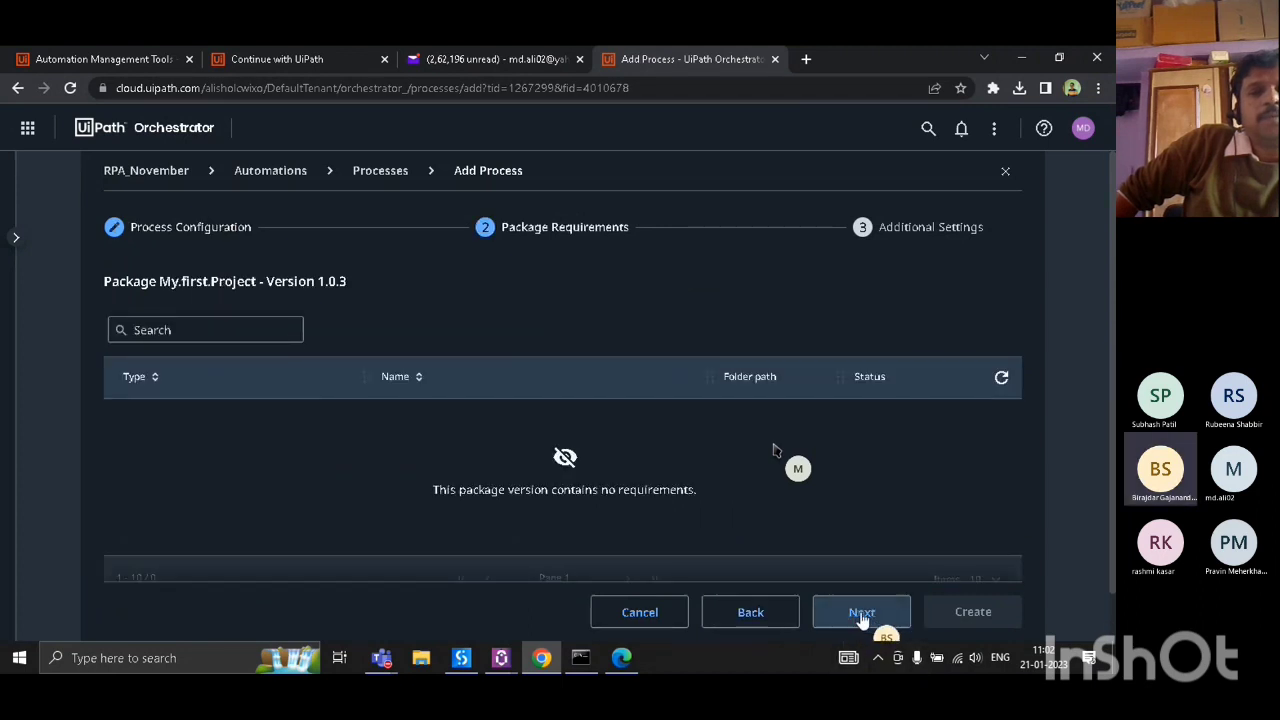
- Create process TestProcess with Automatically Start Process enabled, then choose Start now
left_click(860, 614)
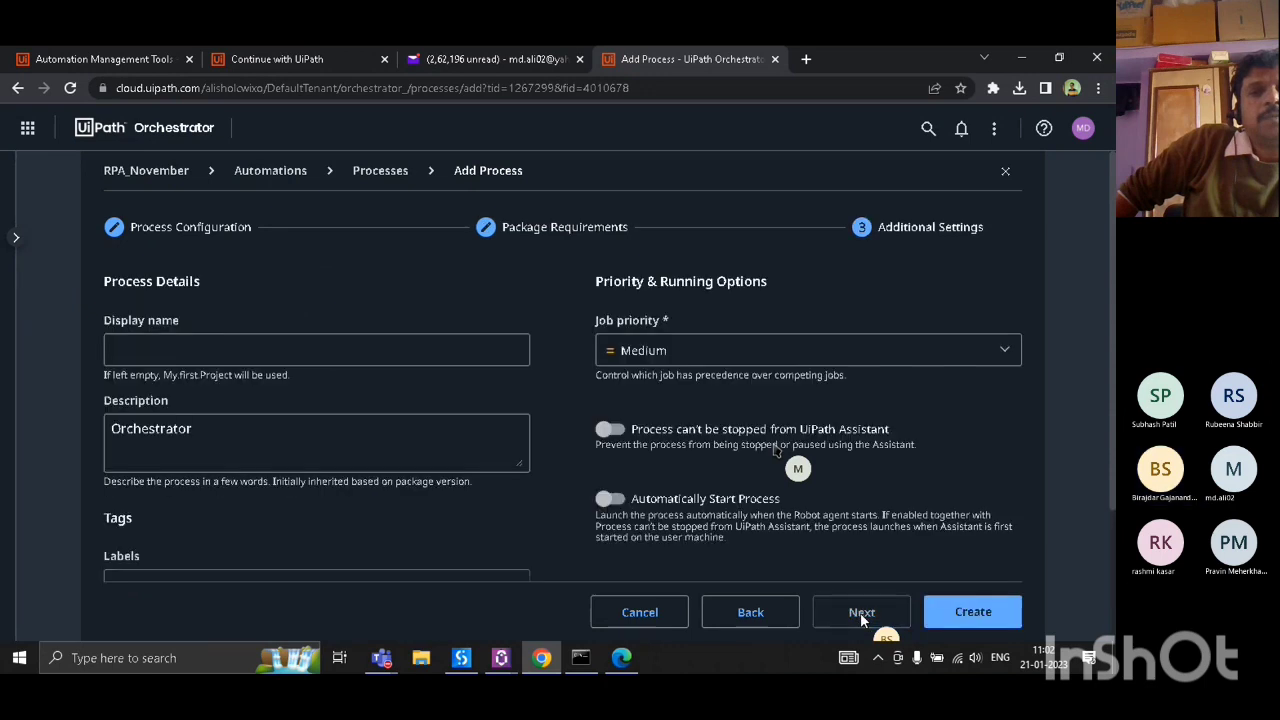
left_click(260, 349)
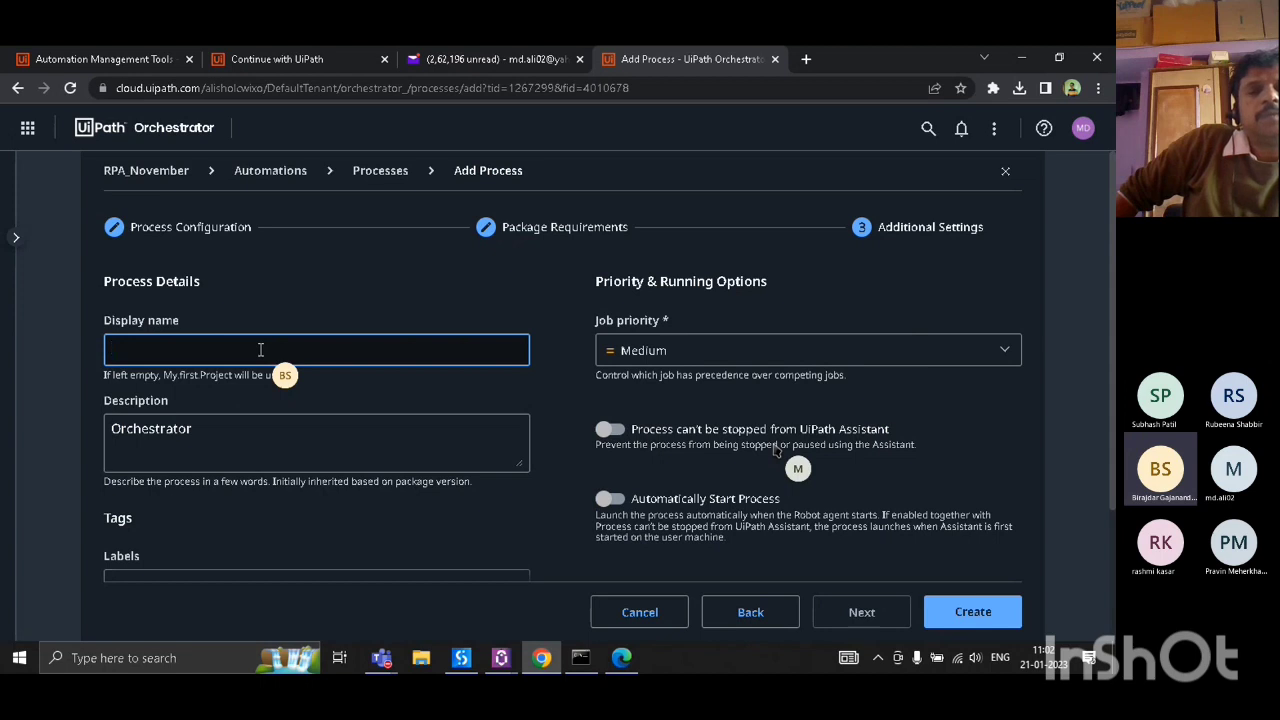
type("Test")
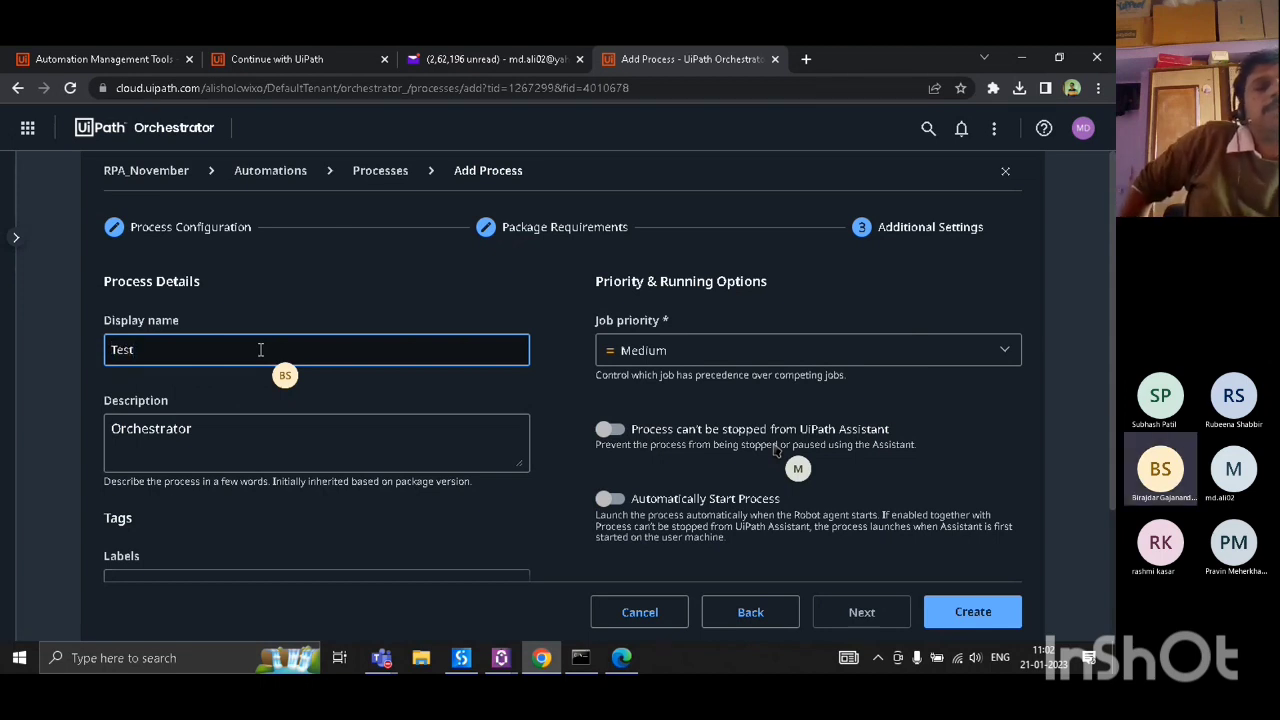
type("Process")
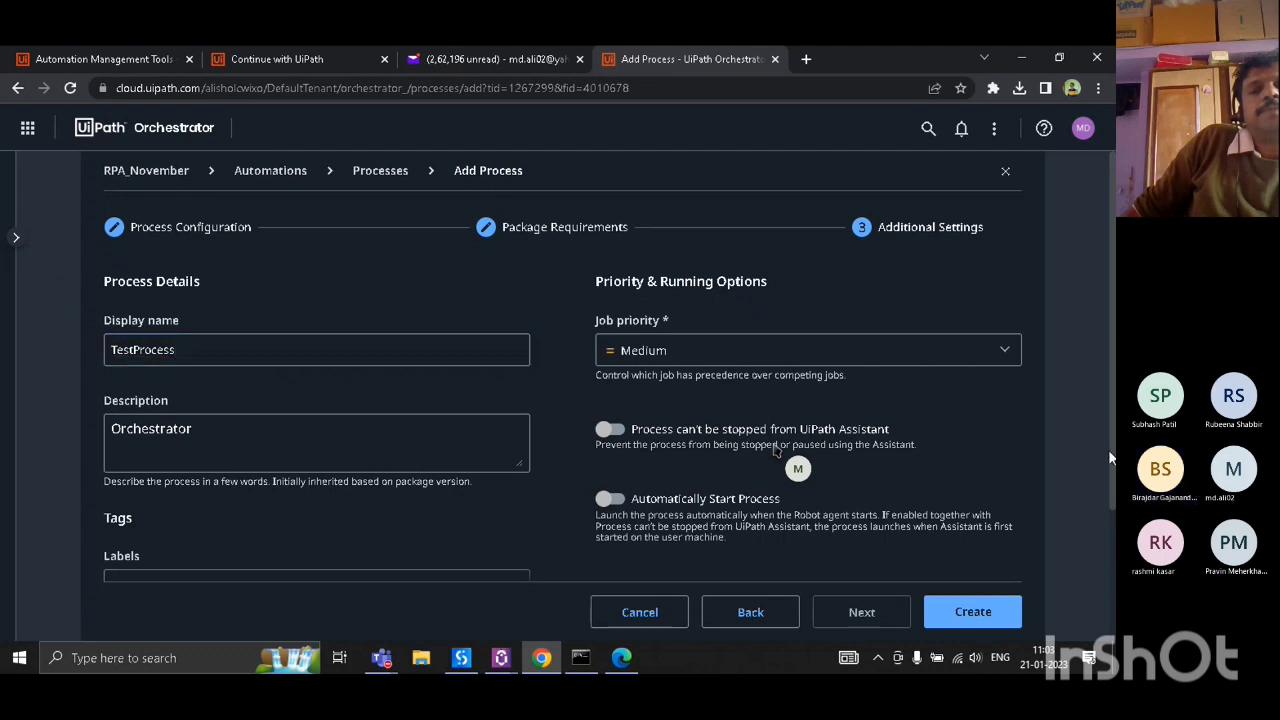
triple_click(775, 447)
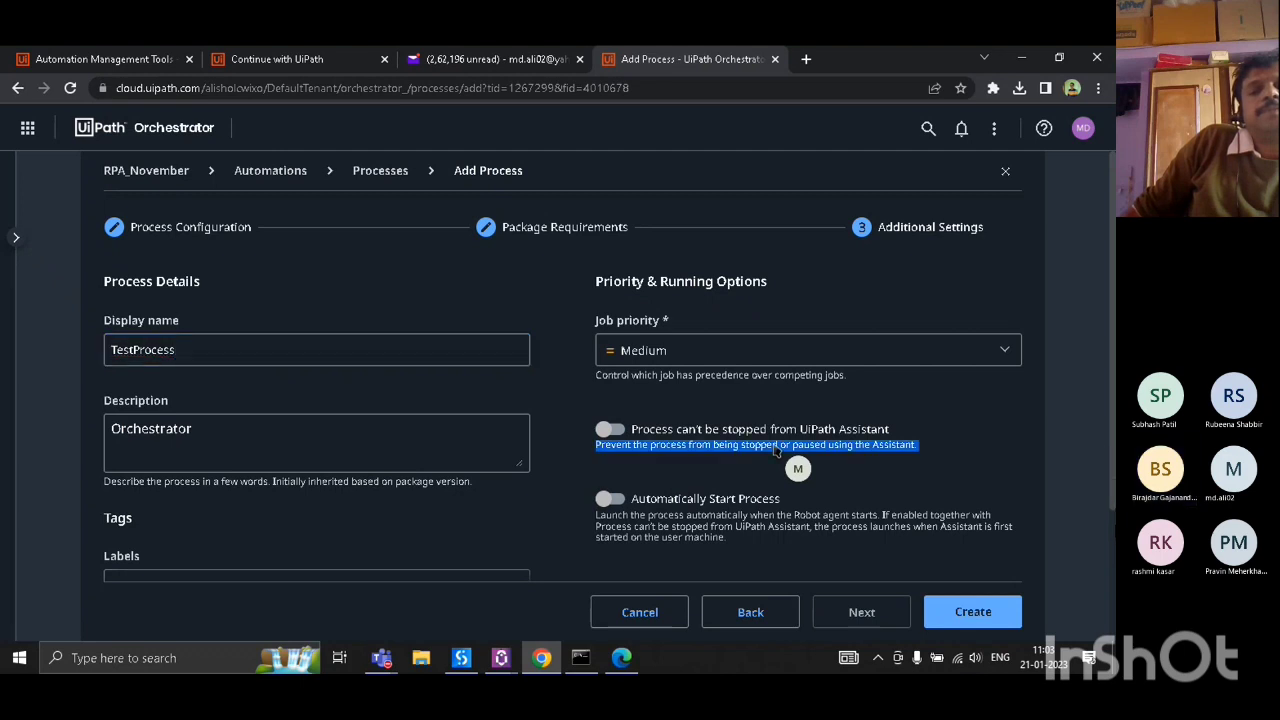
scroll(775, 451, "down", 1)
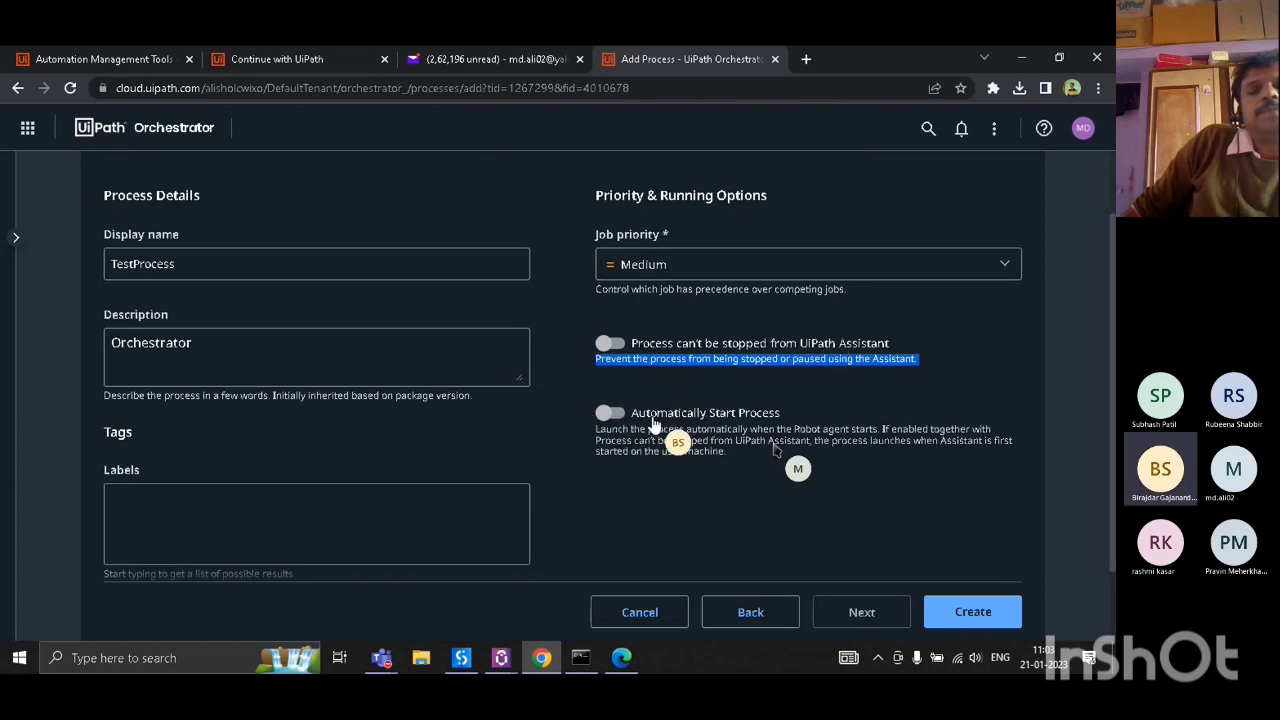
left_click(618, 416)
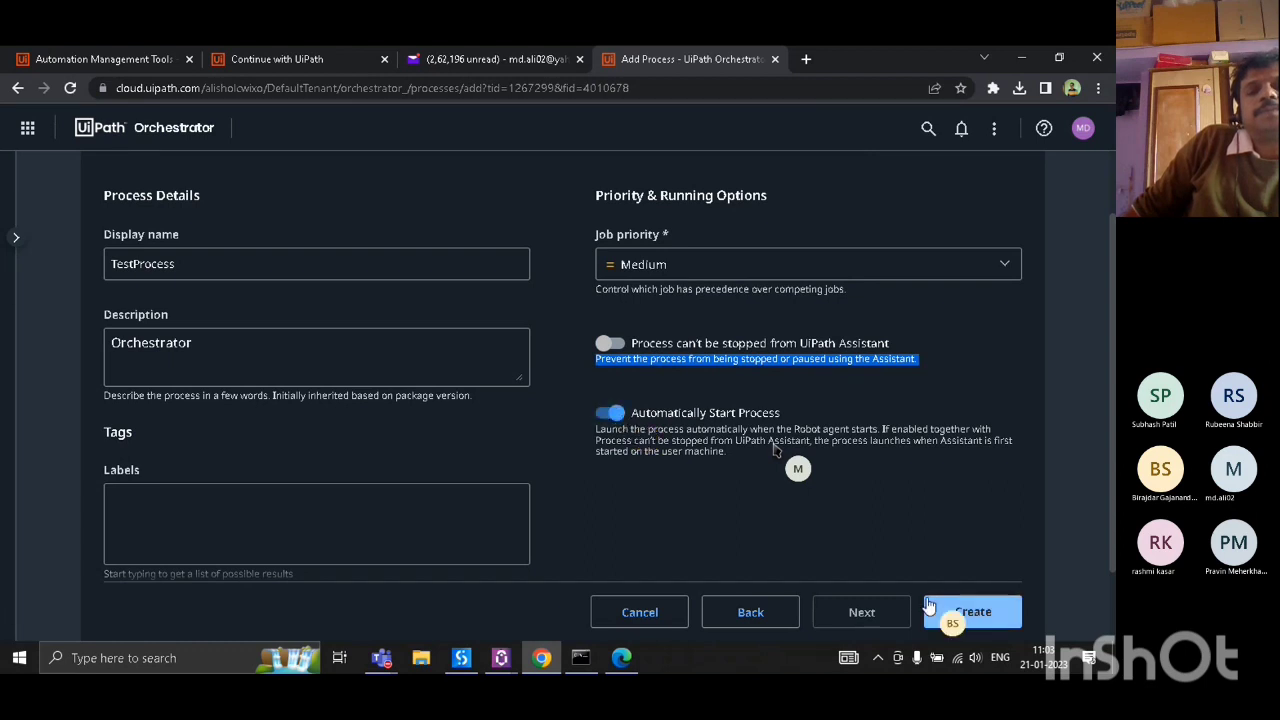
left_click(980, 619)
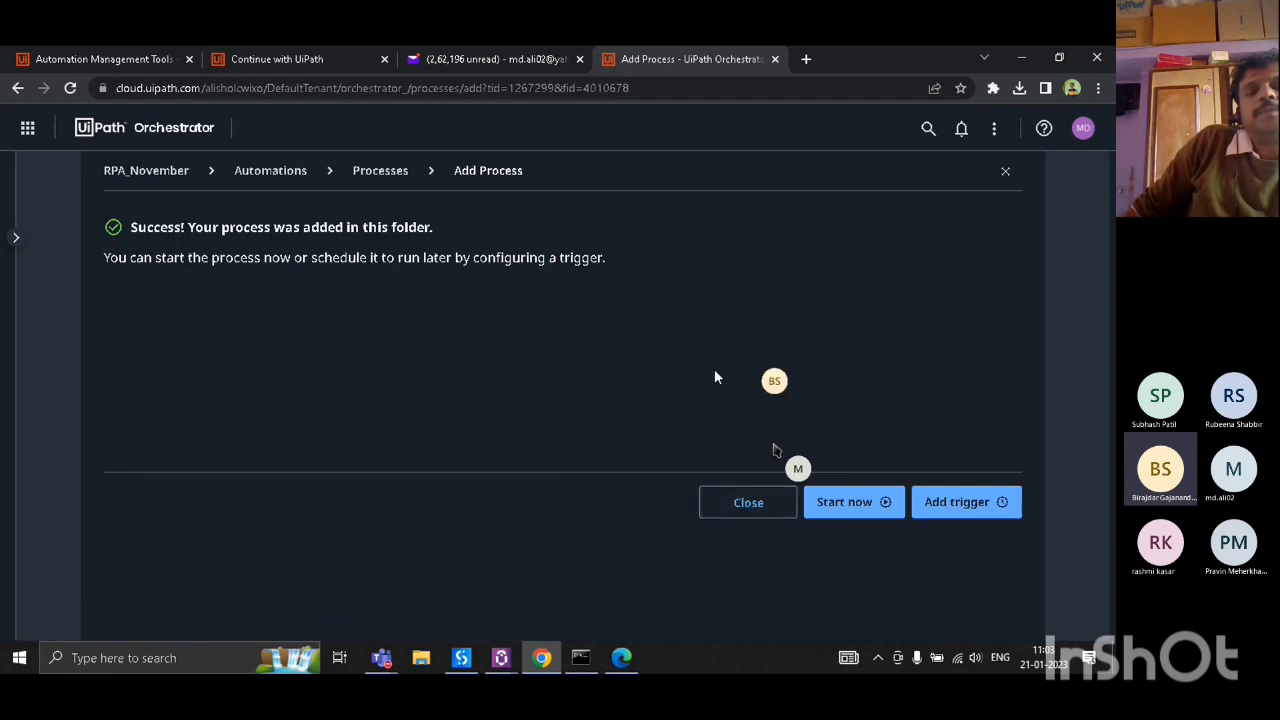
left_click(848, 518)
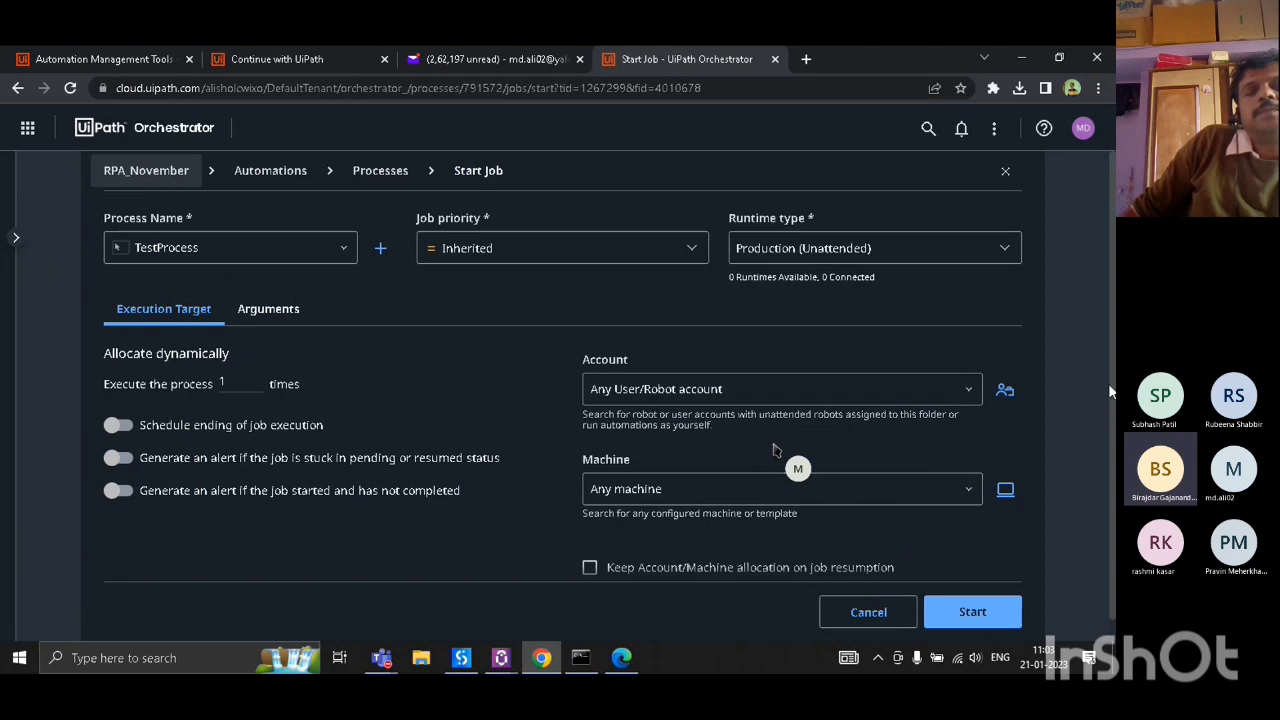
- Set the job's Machine to windows\om
scroll(1110, 390, "down", 1)
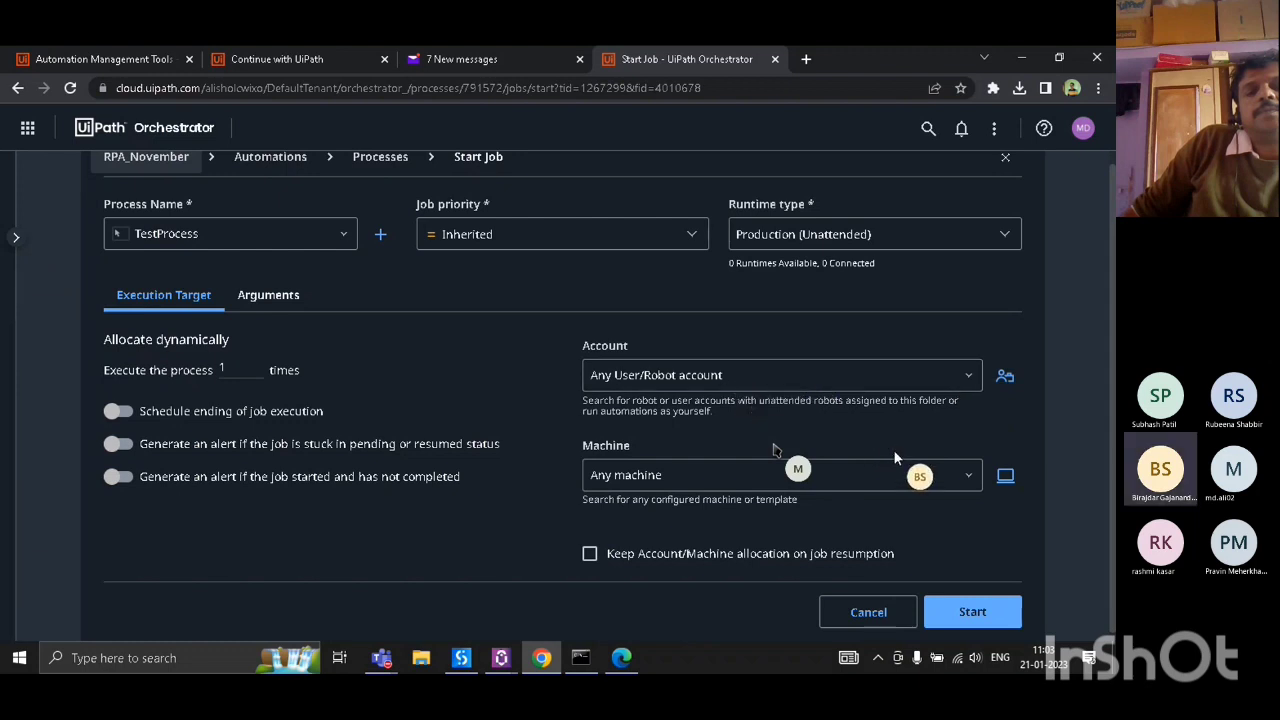
left_click(970, 476)
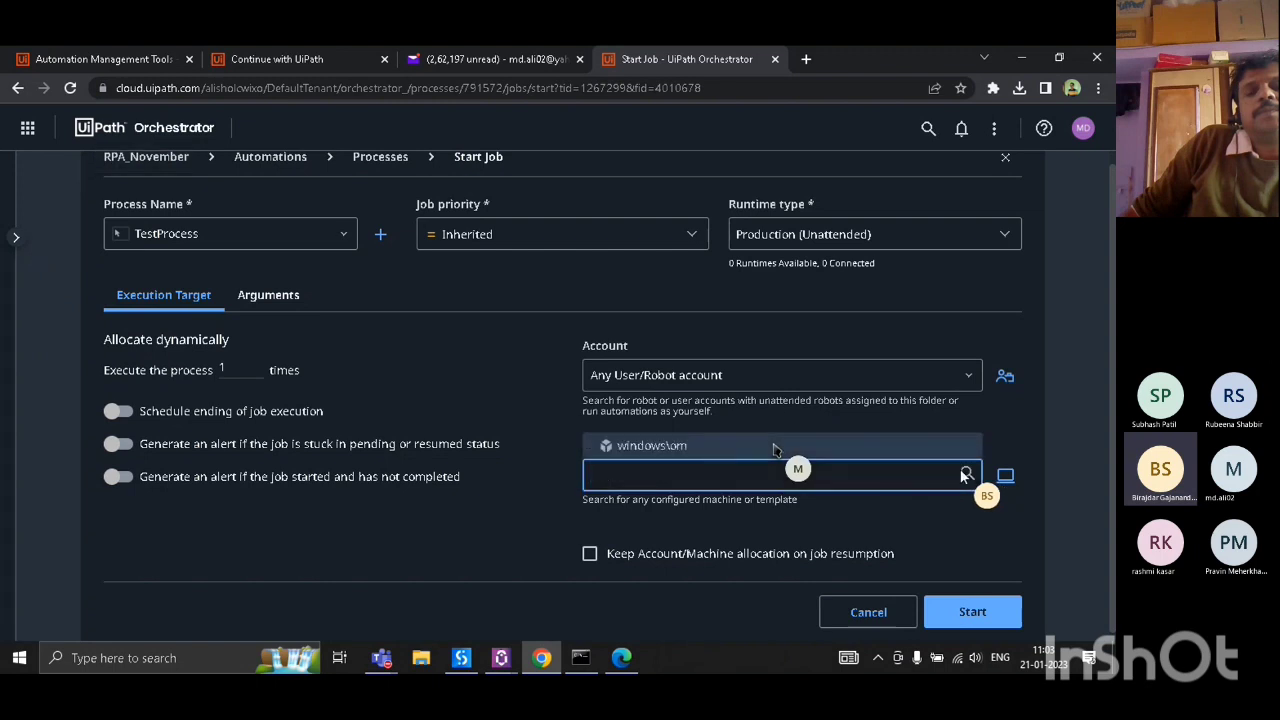
left_click(658, 447)
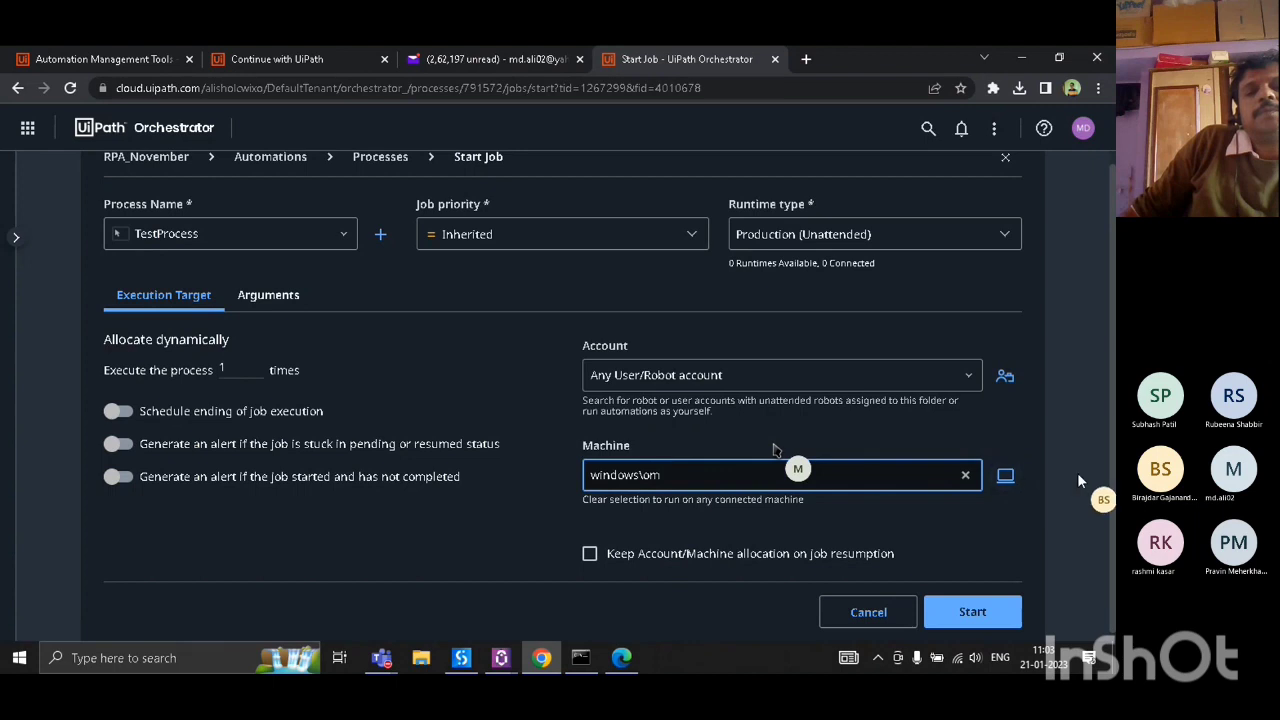
- Choose the user's account for the job and bring up account assignment
left_click_drag(1112, 484, 1112, 585)
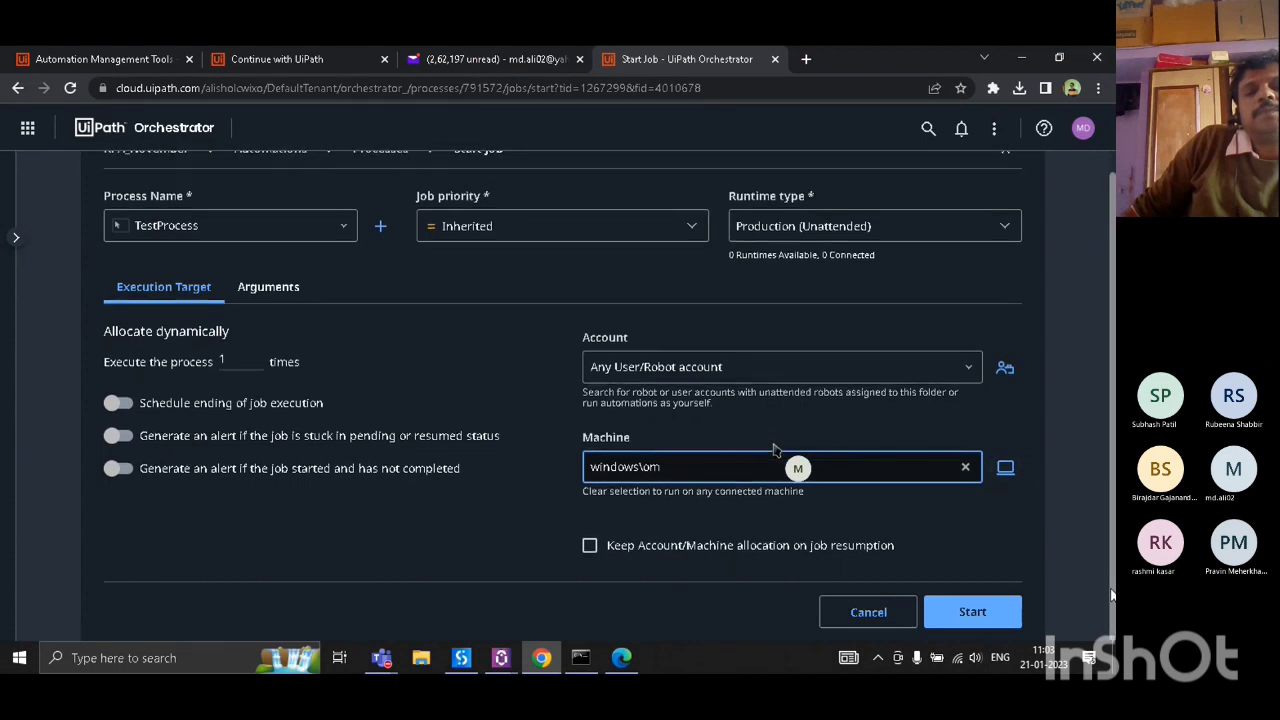
left_click(763, 368)
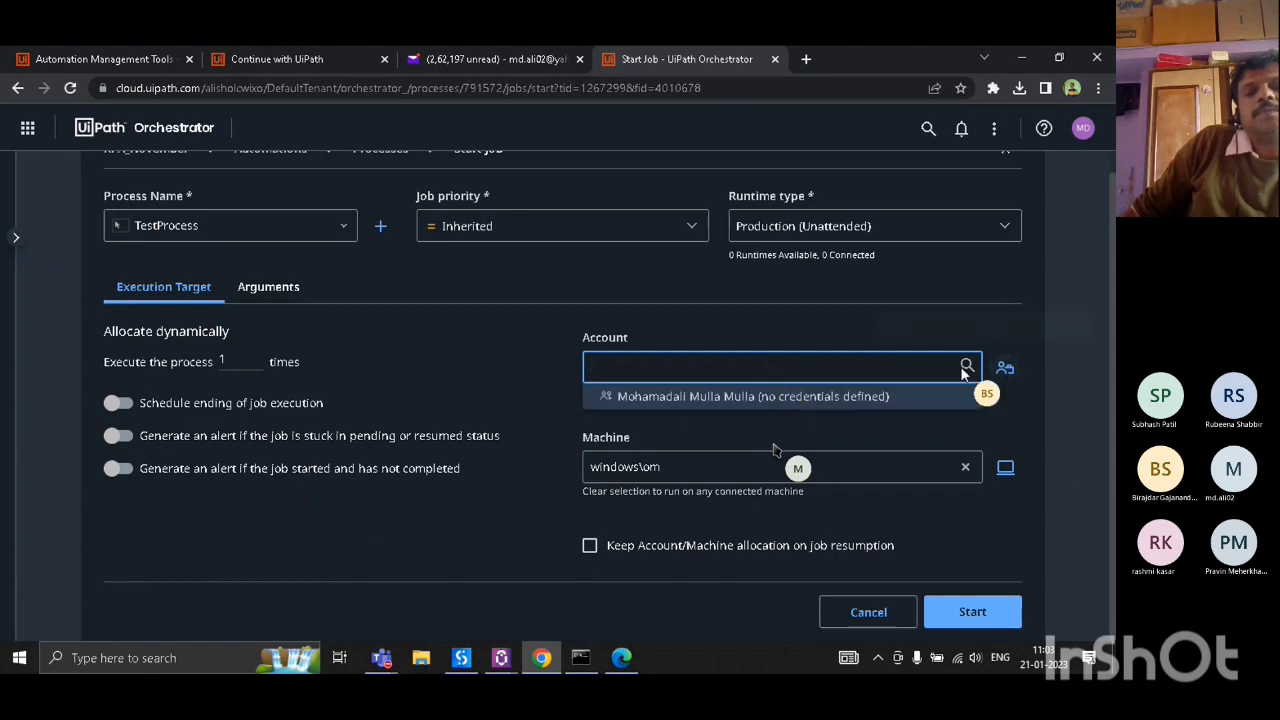
left_click(828, 397)
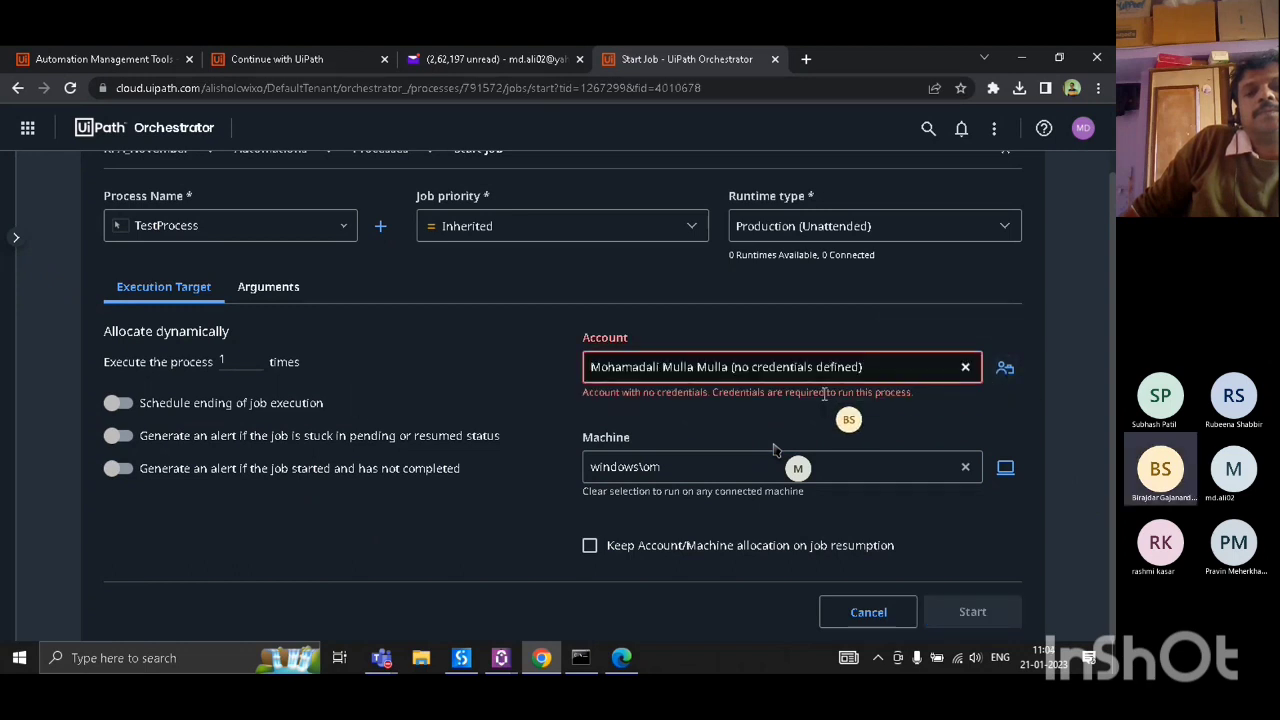
left_click(896, 367)
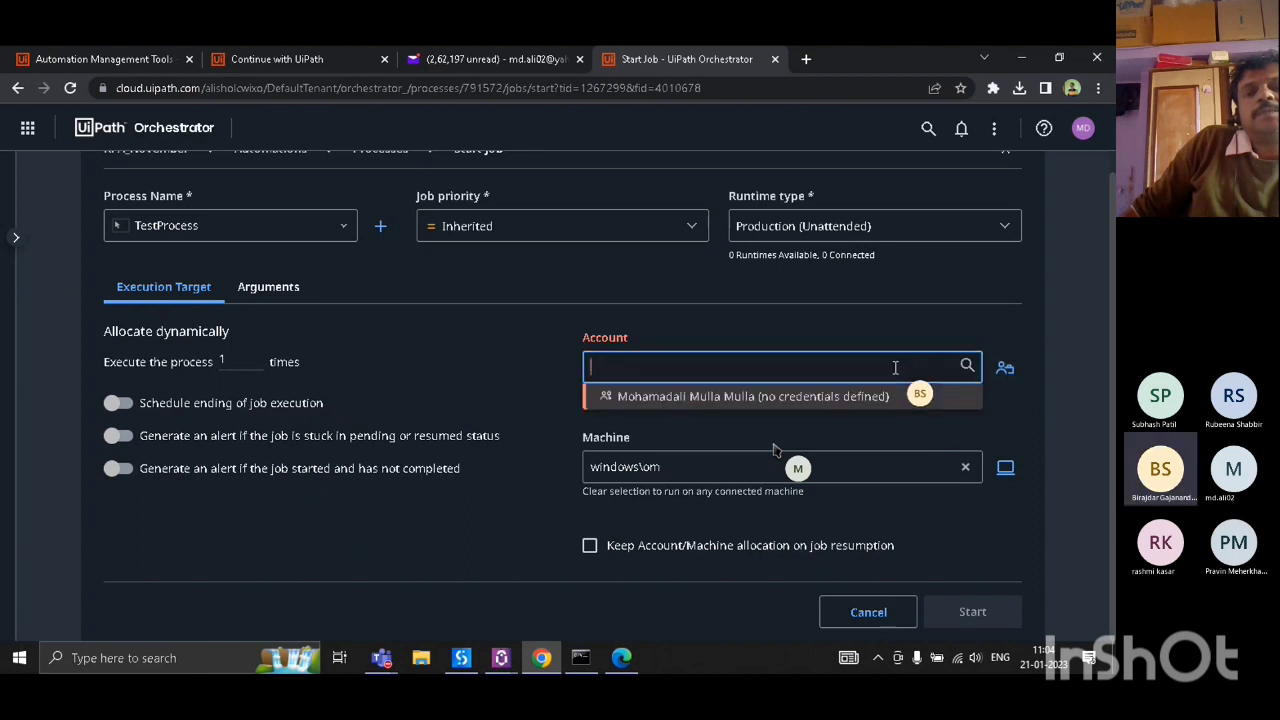
left_click(835, 397)
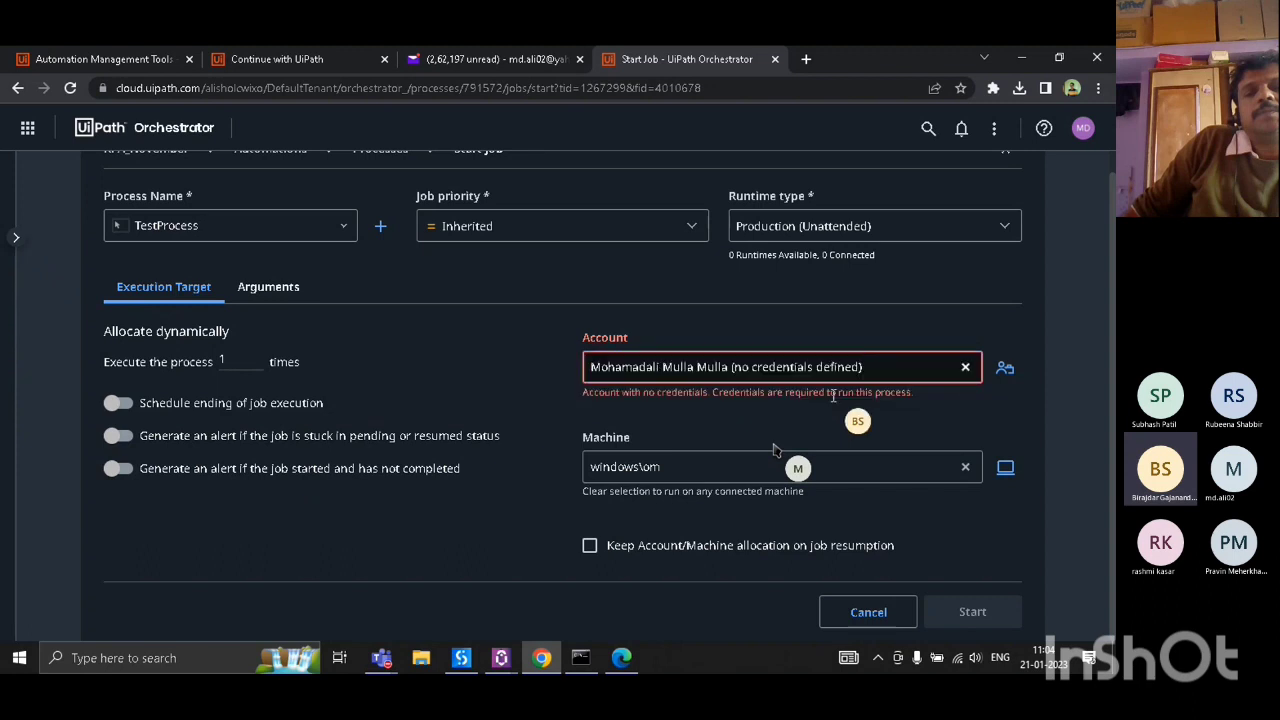
left_click(1005, 368)
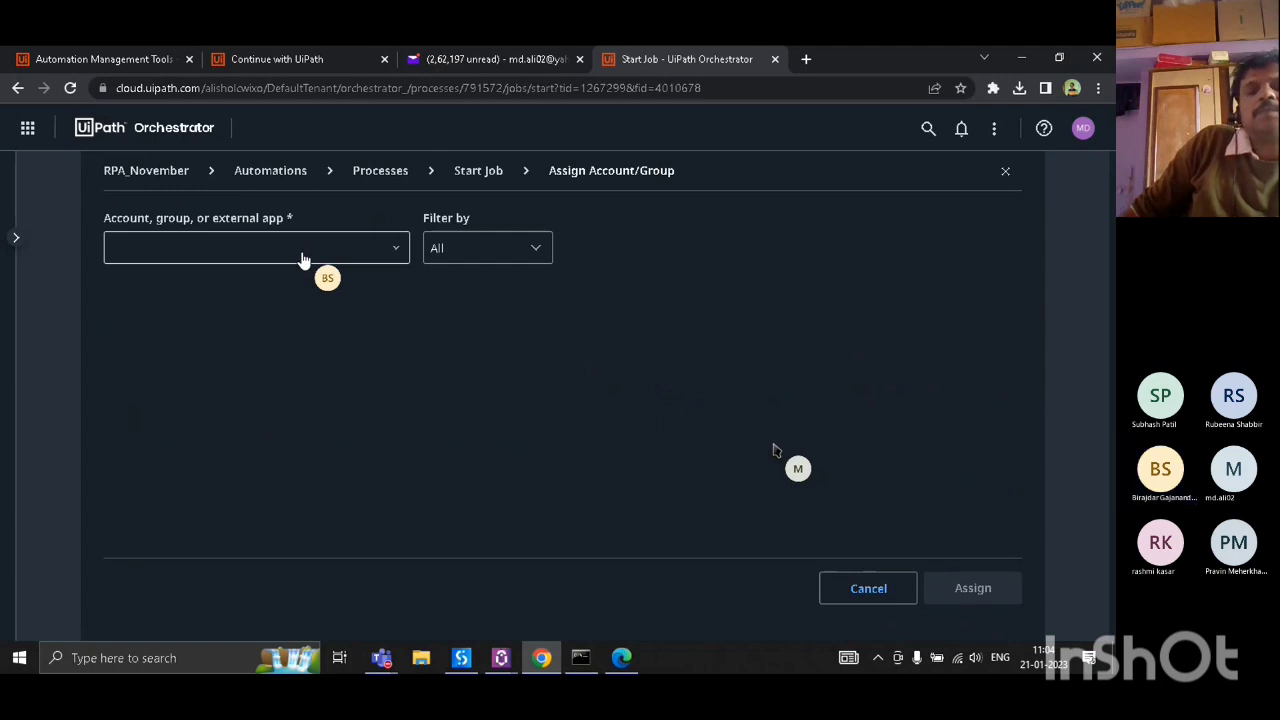
- Cancel account assignment and reselect the user's account on the Start Job form
left_click(863, 583)
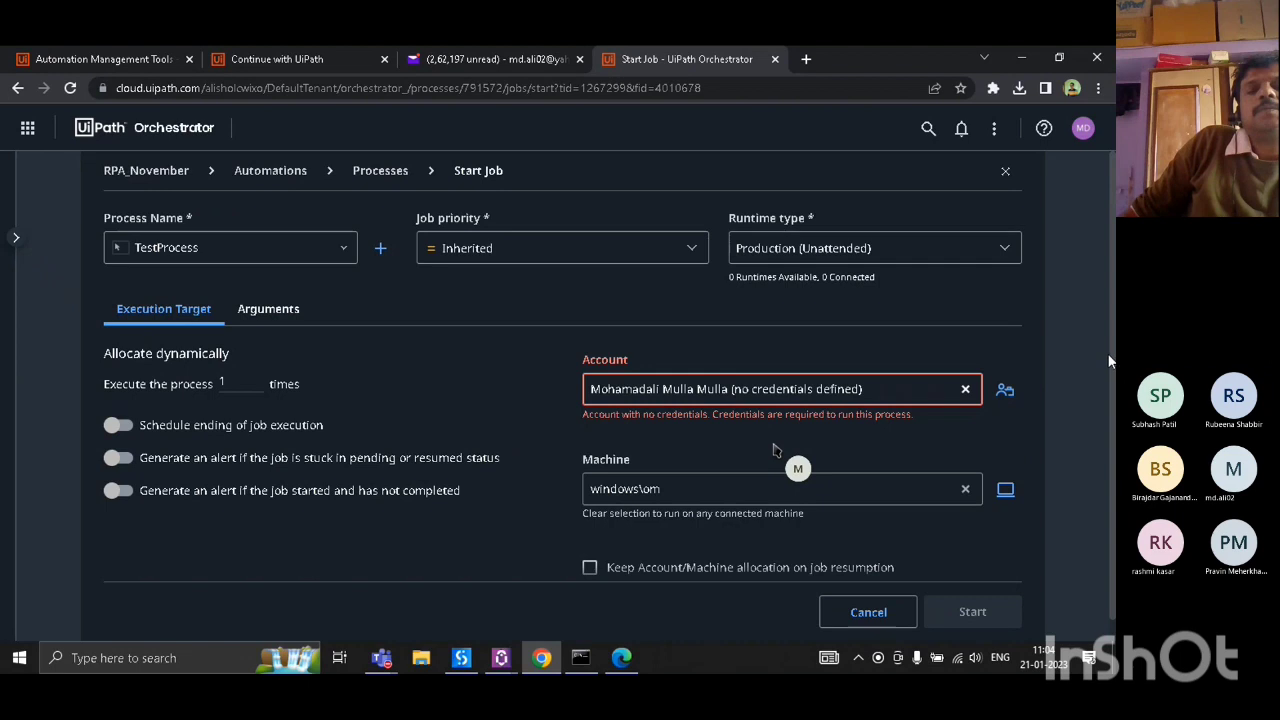
left_click_drag(1106, 430, 1098, 571)
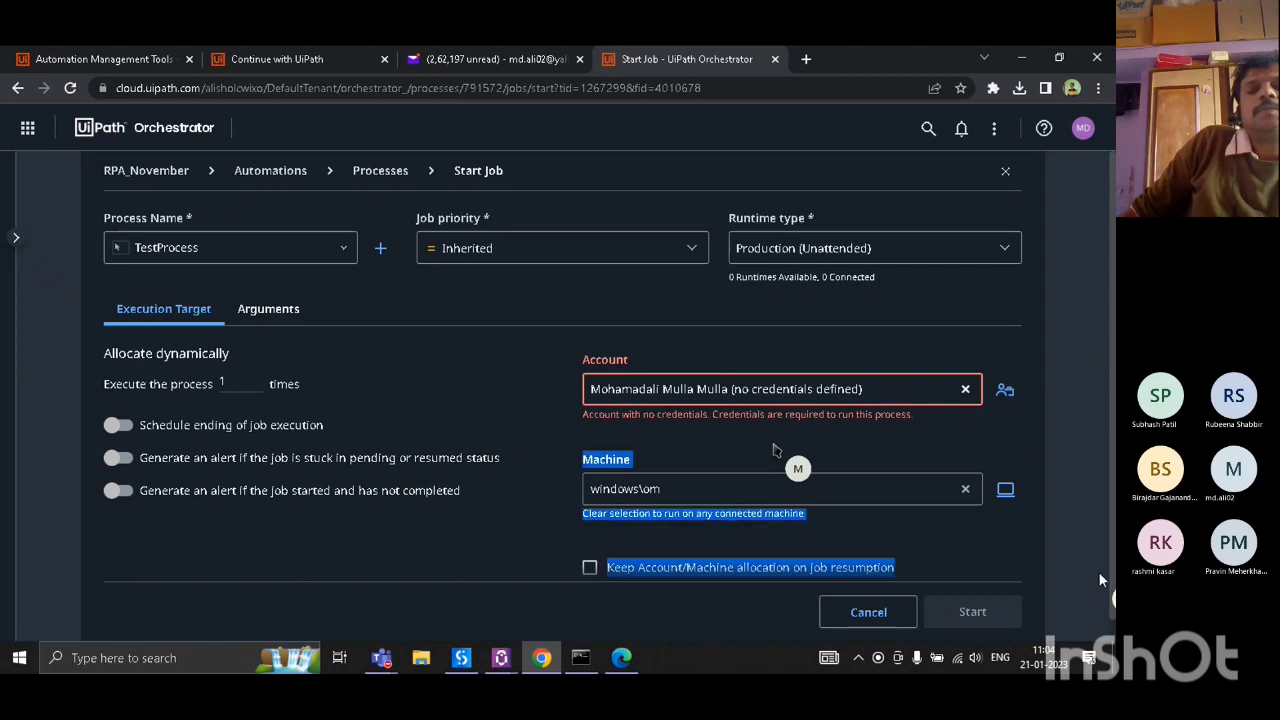
left_click(847, 437)
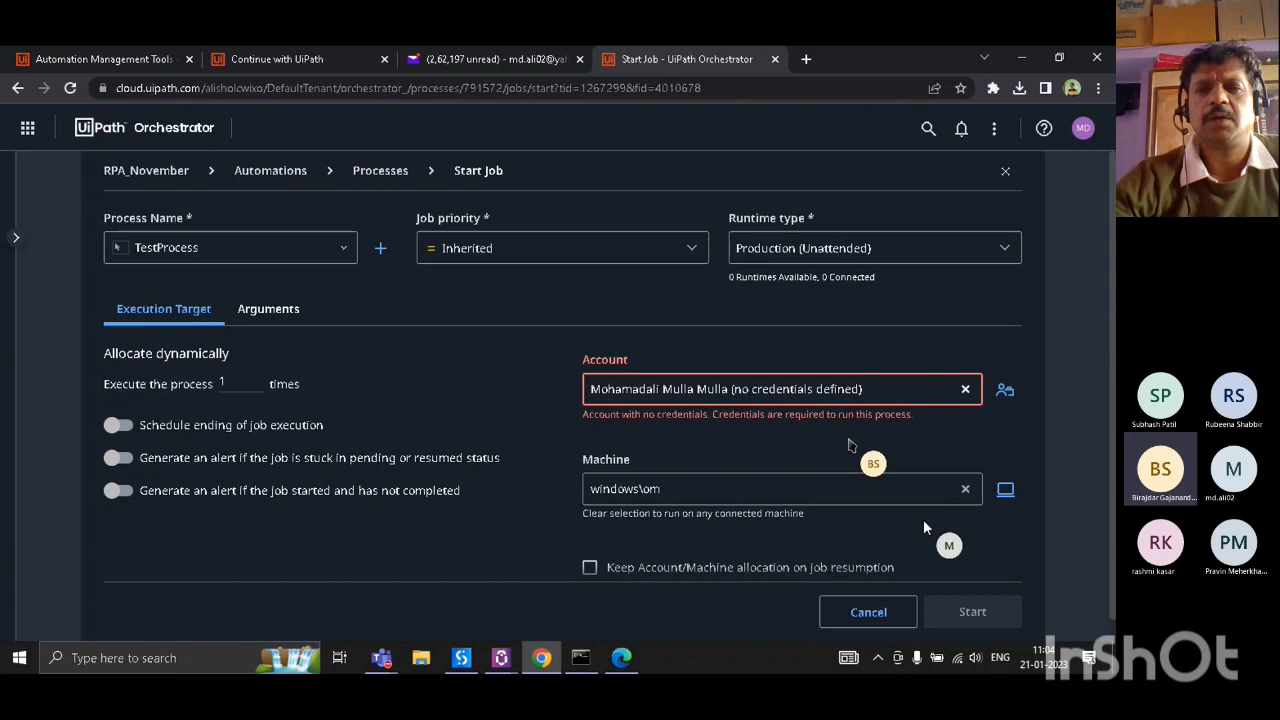
scroll(923, 519, "down", 1)
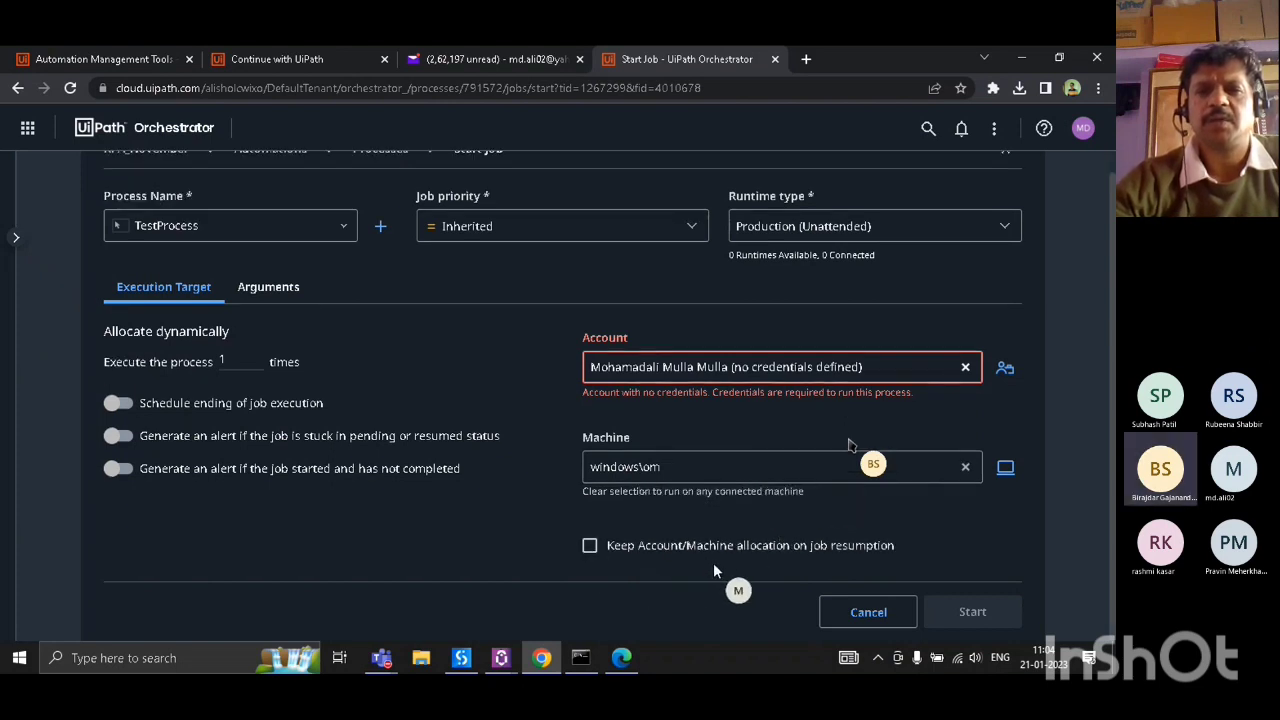
left_click(866, 368)
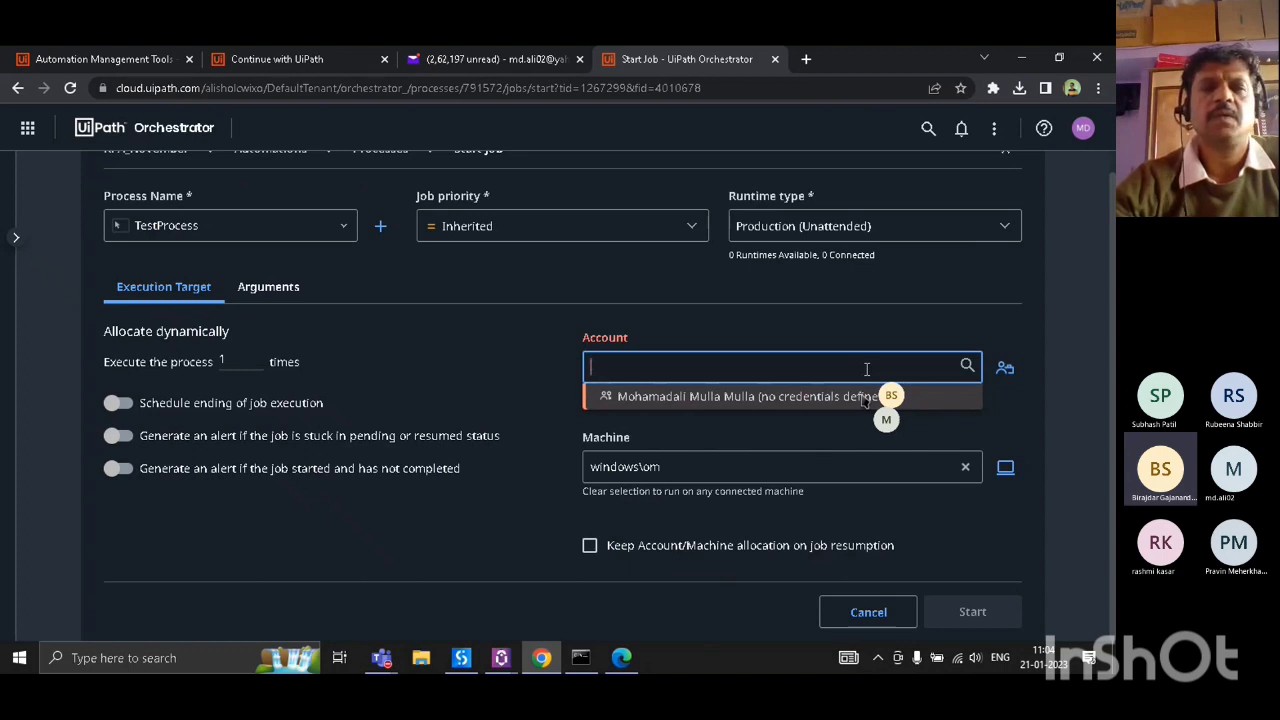
type("a")
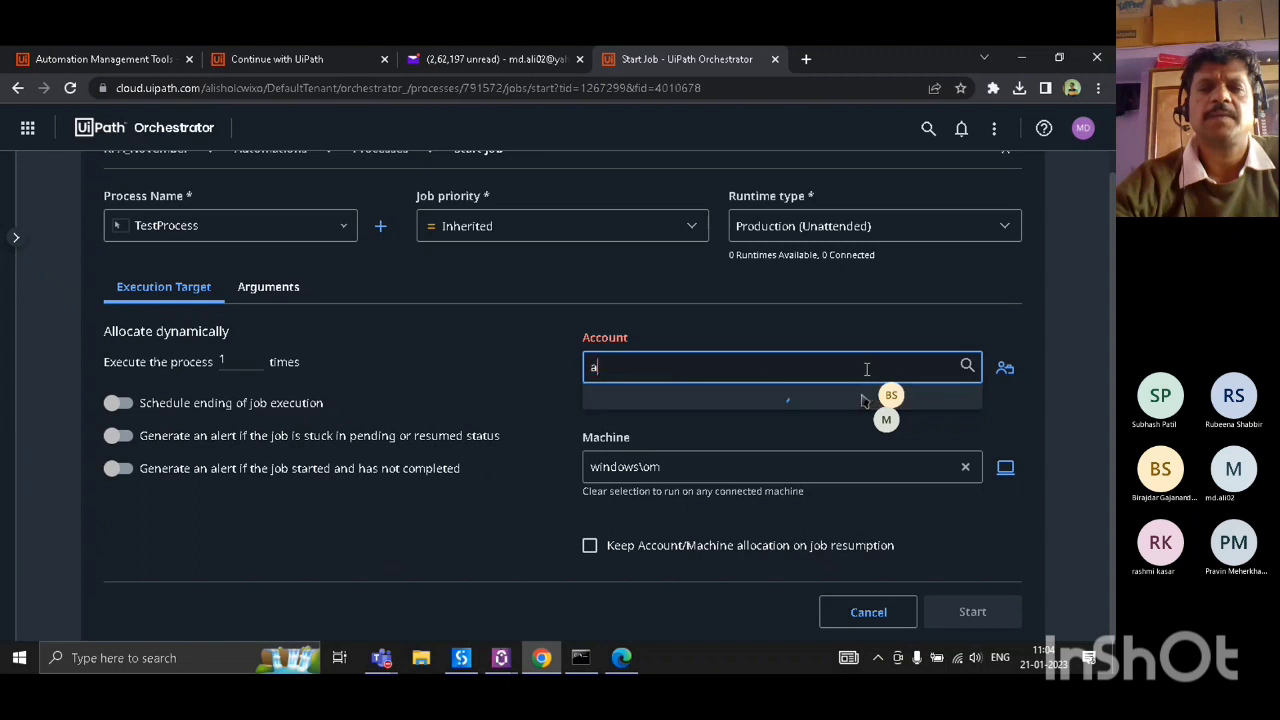
key("BackSpace")
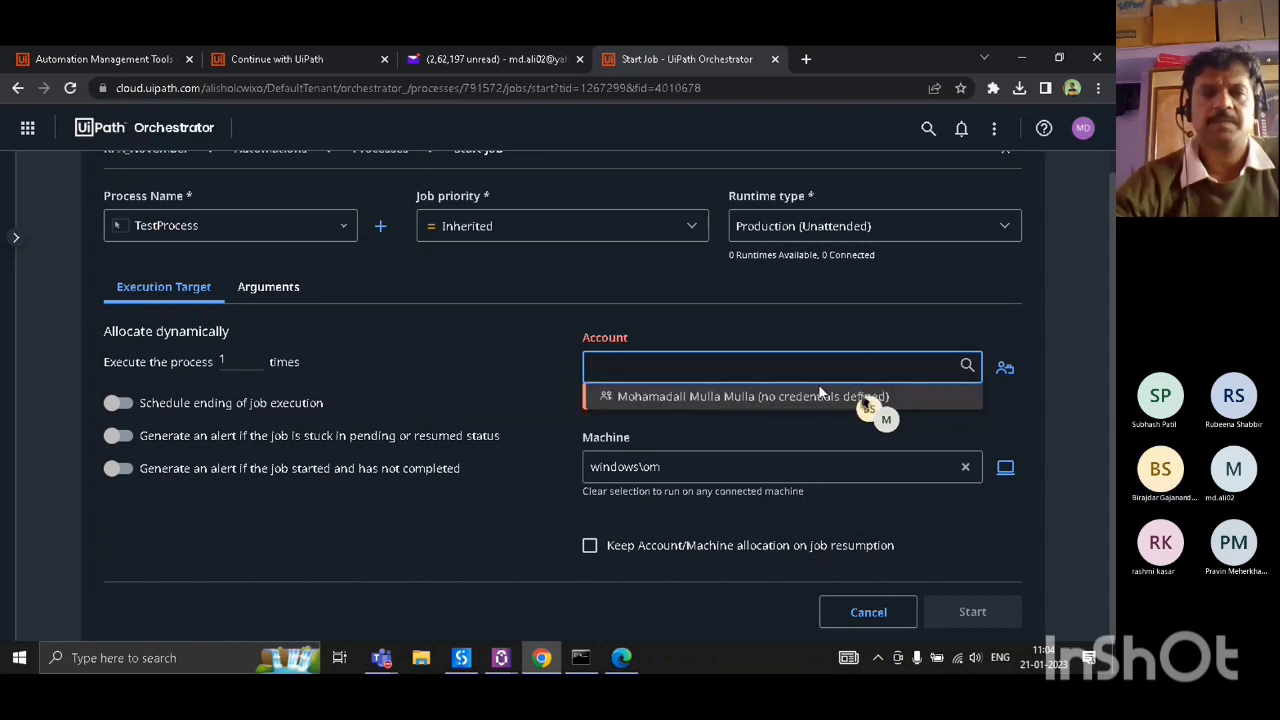
left_click(759, 398)
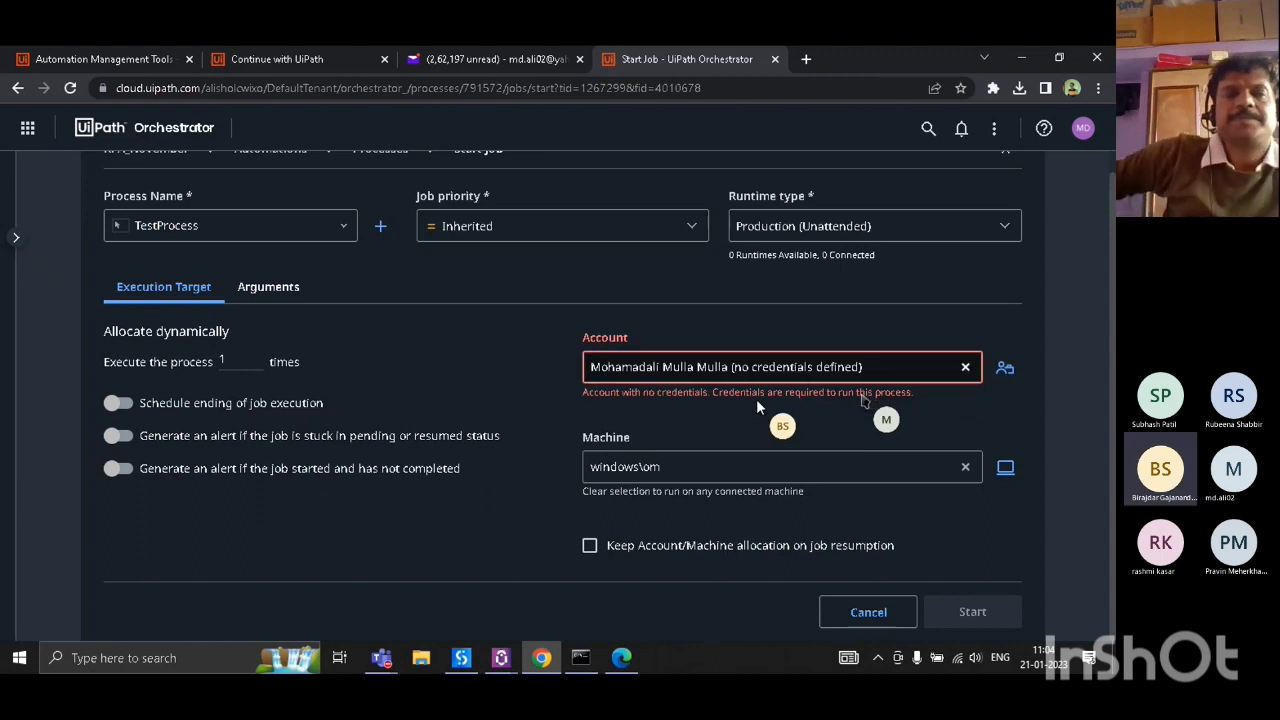
- Enable 'Keep Account/Machine allocation on job resumption' and bring up account assignment
left_click(1003, 238)
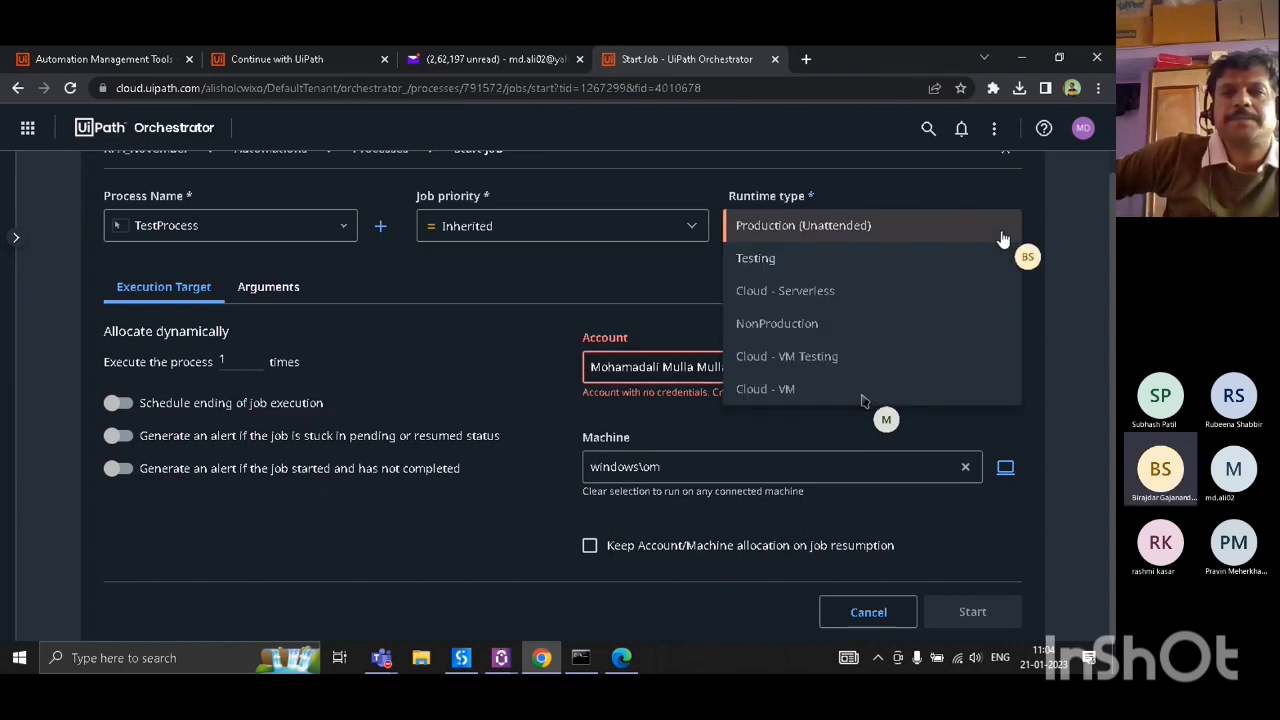
left_click(535, 256)
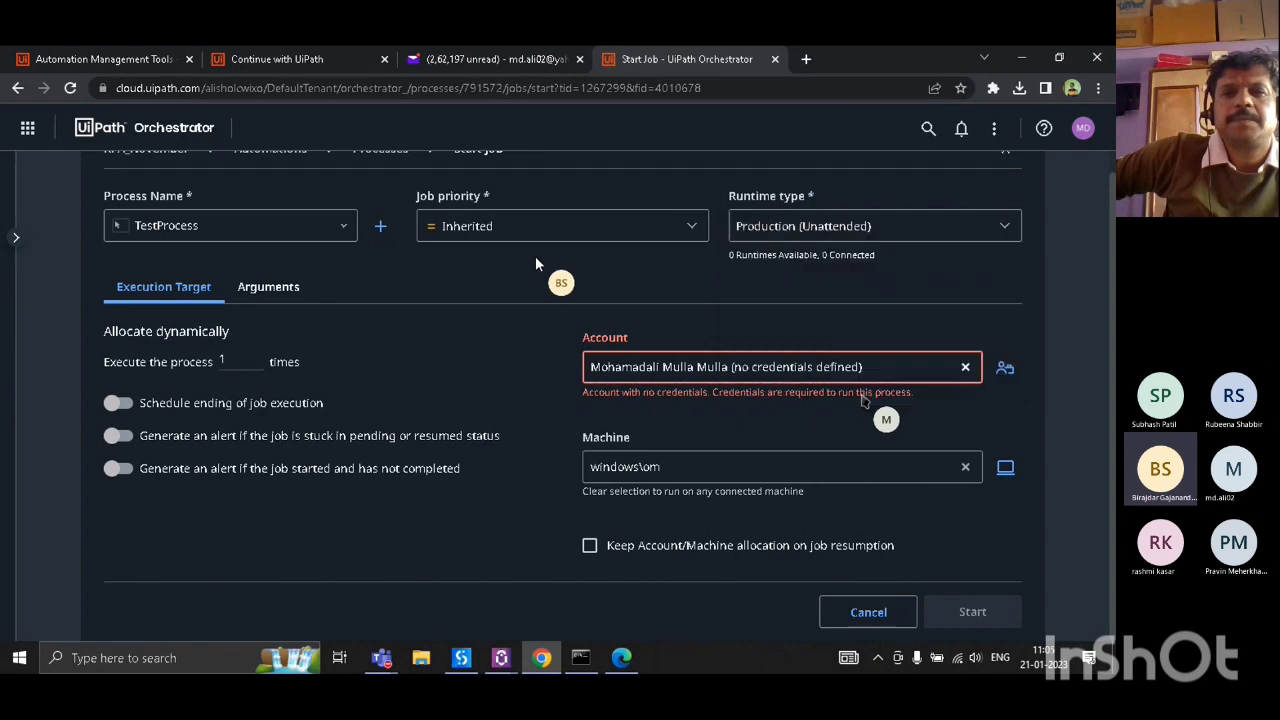
left_click(591, 546)
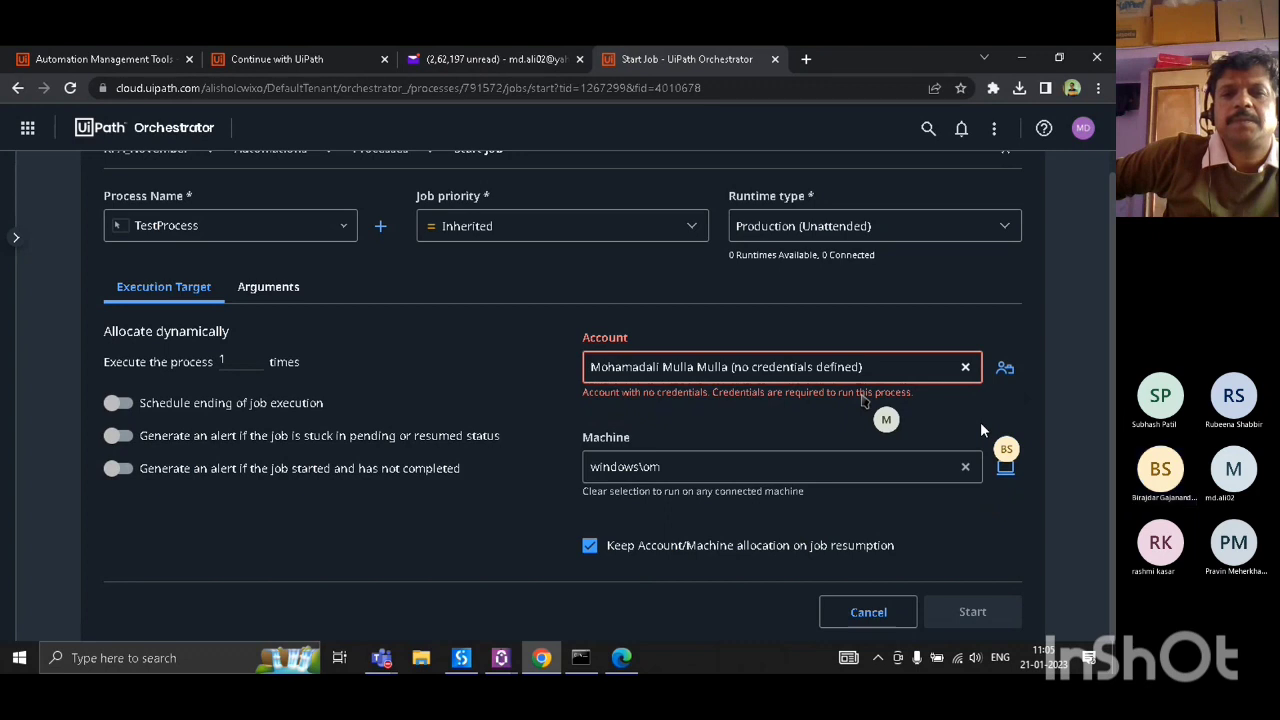
left_click(1007, 369)
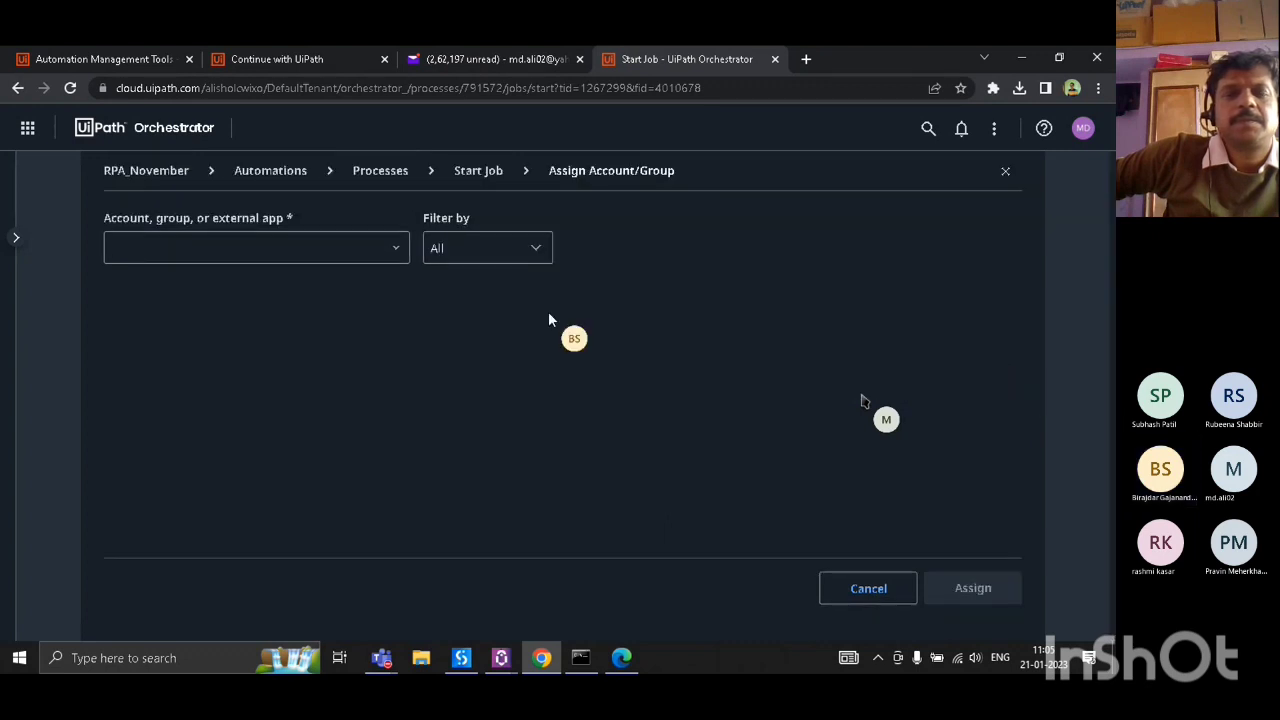
- Leave the Assign Account/Group search empty and cancel back to the Start Job form
left_click(388, 254)
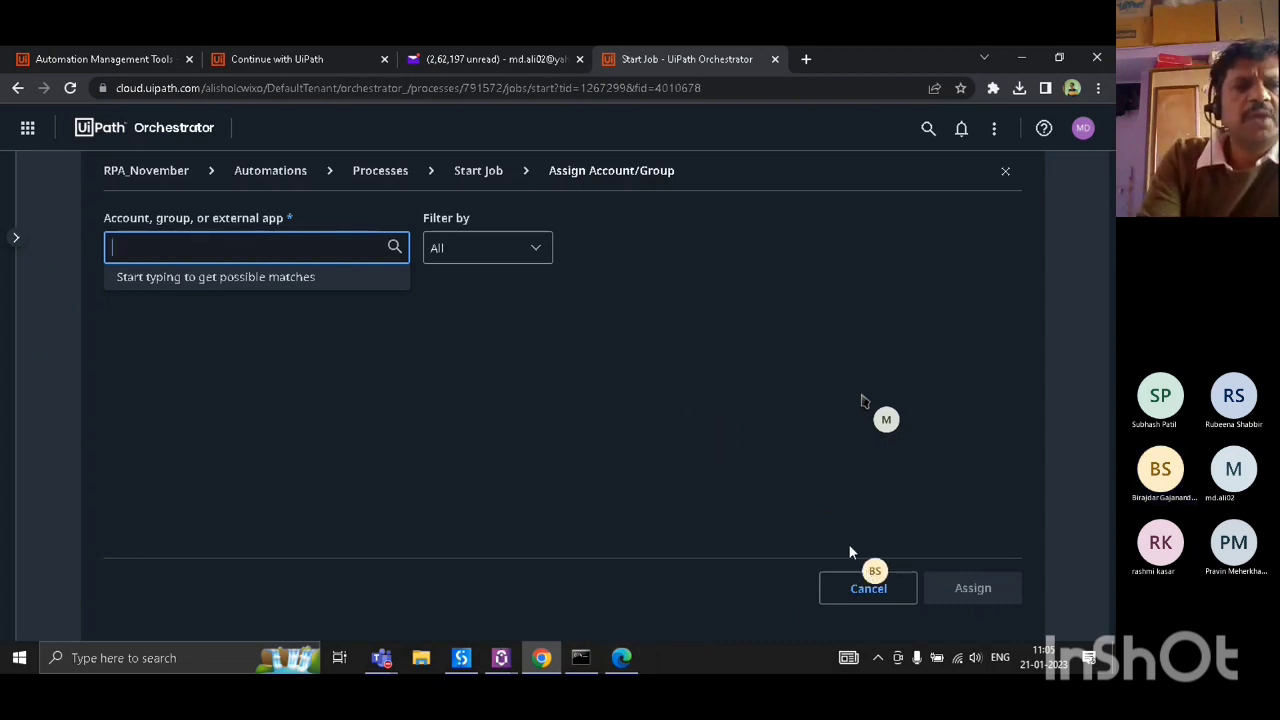
left_click(868, 589)
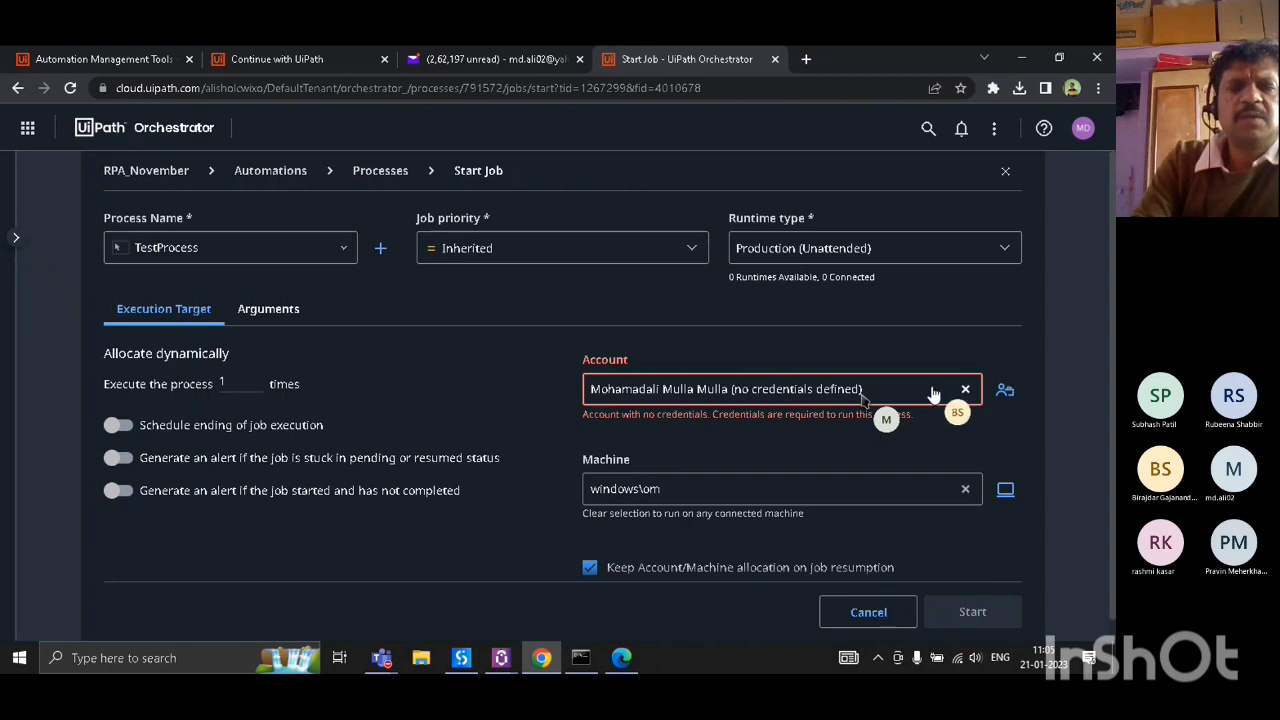
- Discard the edited Start Job form and reopen it fresh from the TestProcess row
left_click(965, 389)
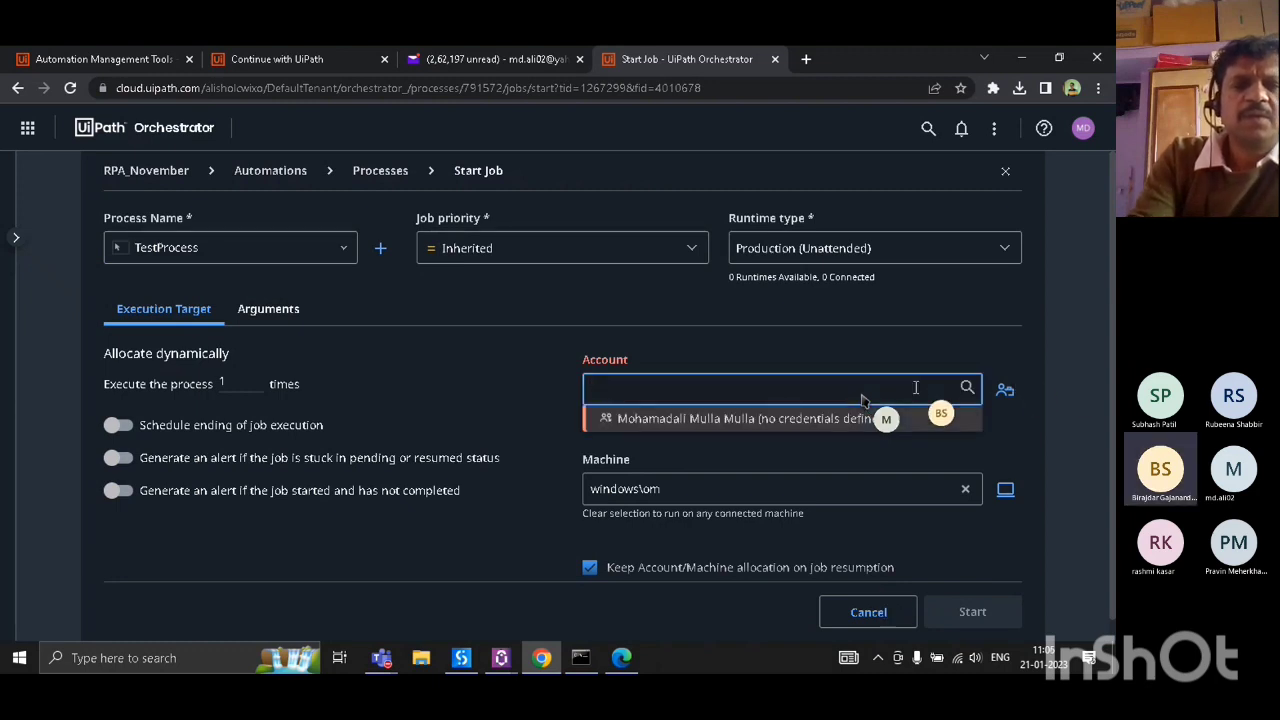
left_click(812, 425)
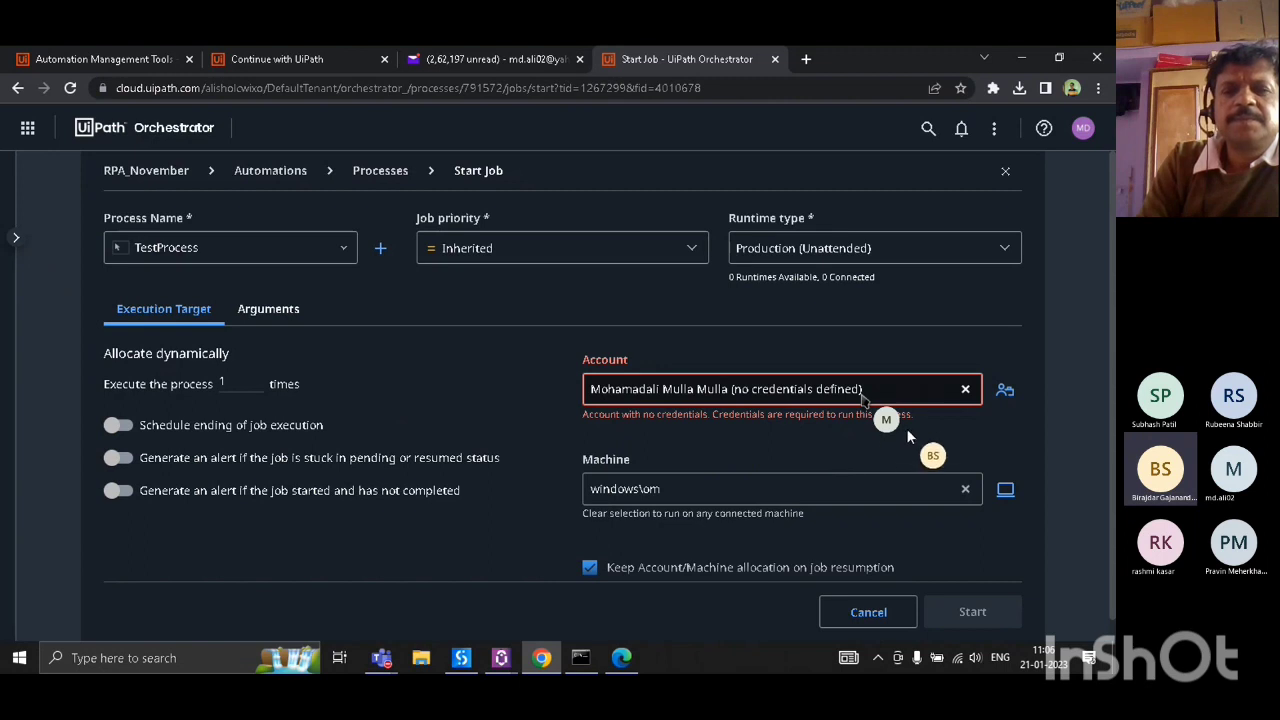
left_click(880, 614)
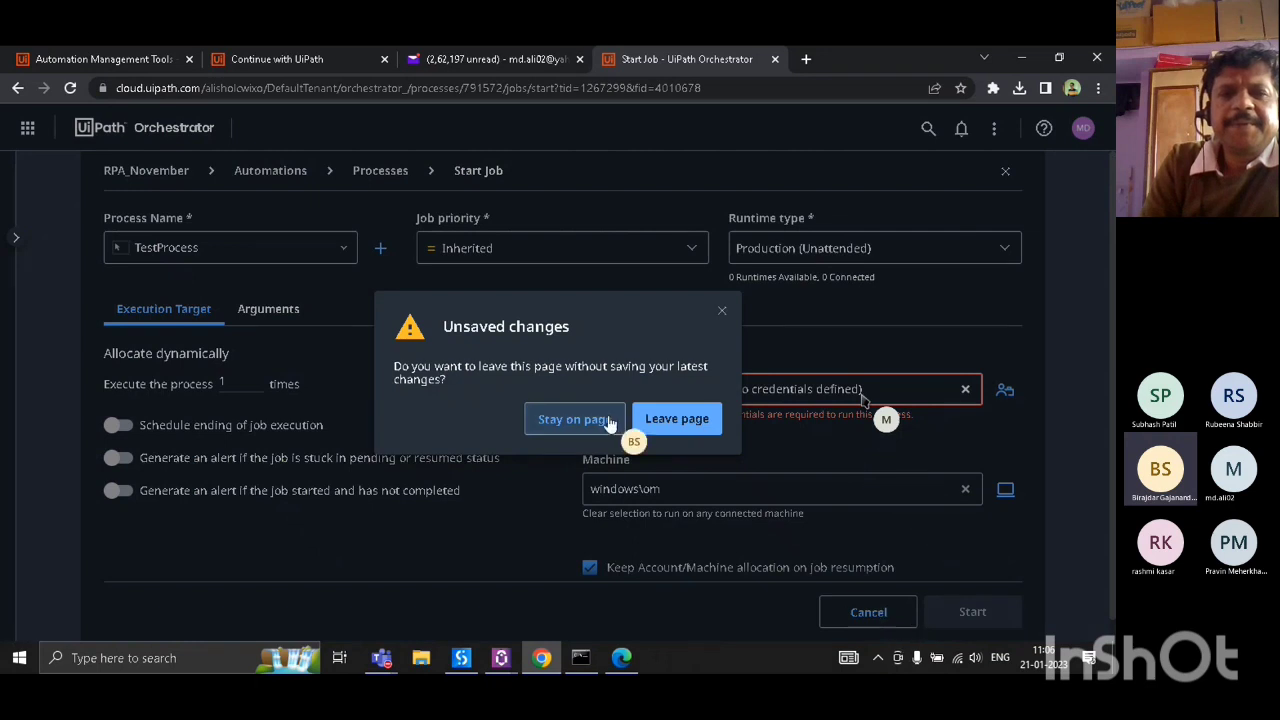
left_click(655, 420)
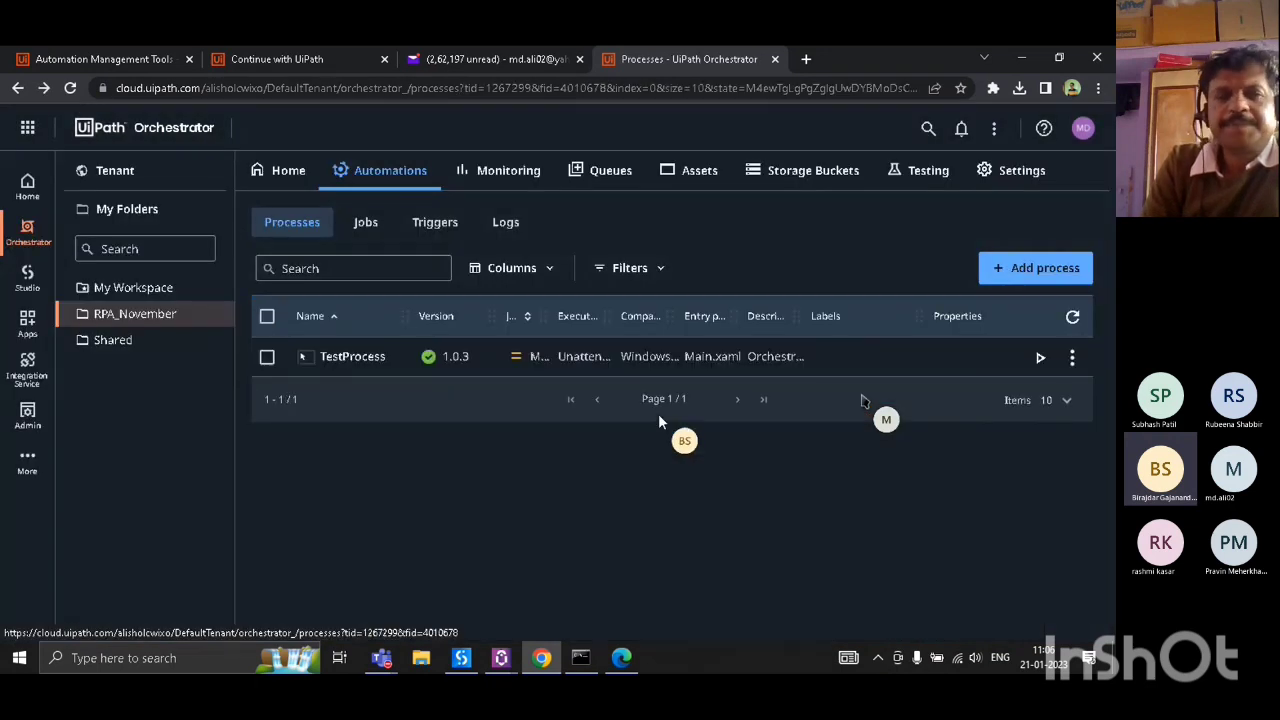
left_click(1038, 358)
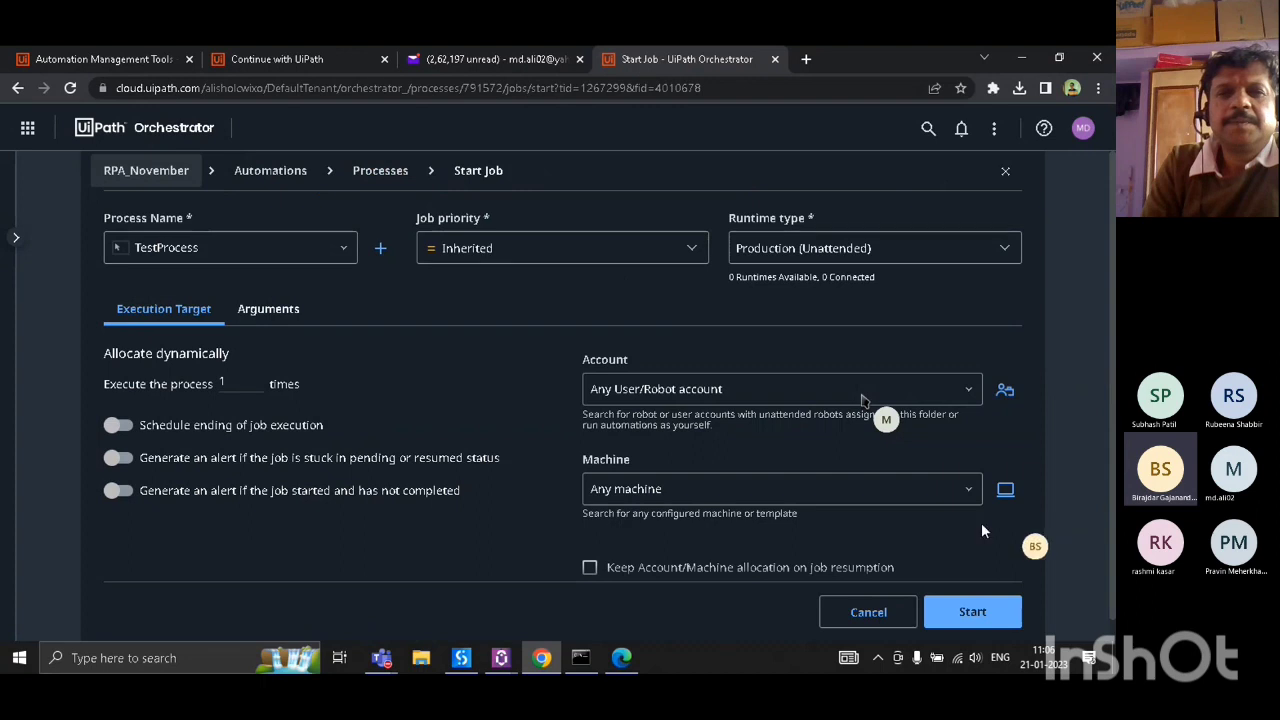
- Start the TestProcess job despite the 'Job configuration not valid' warning
left_click(970, 610)
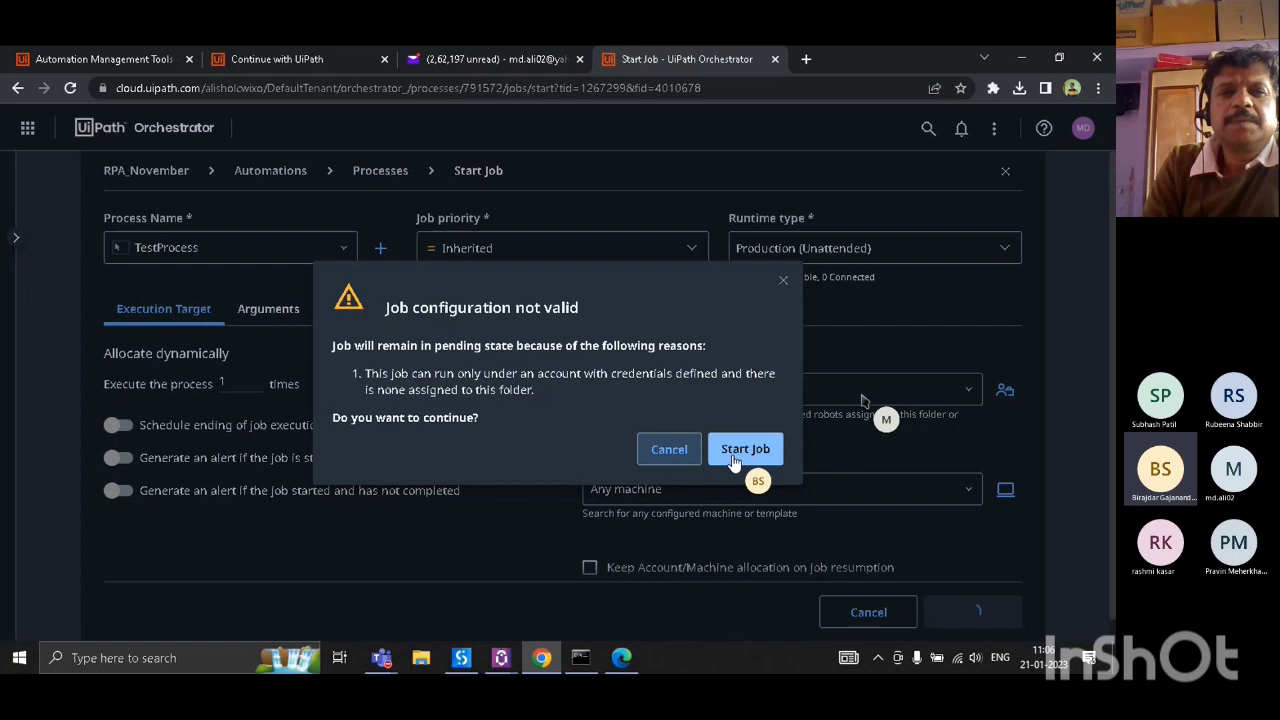
left_click(381, 658)
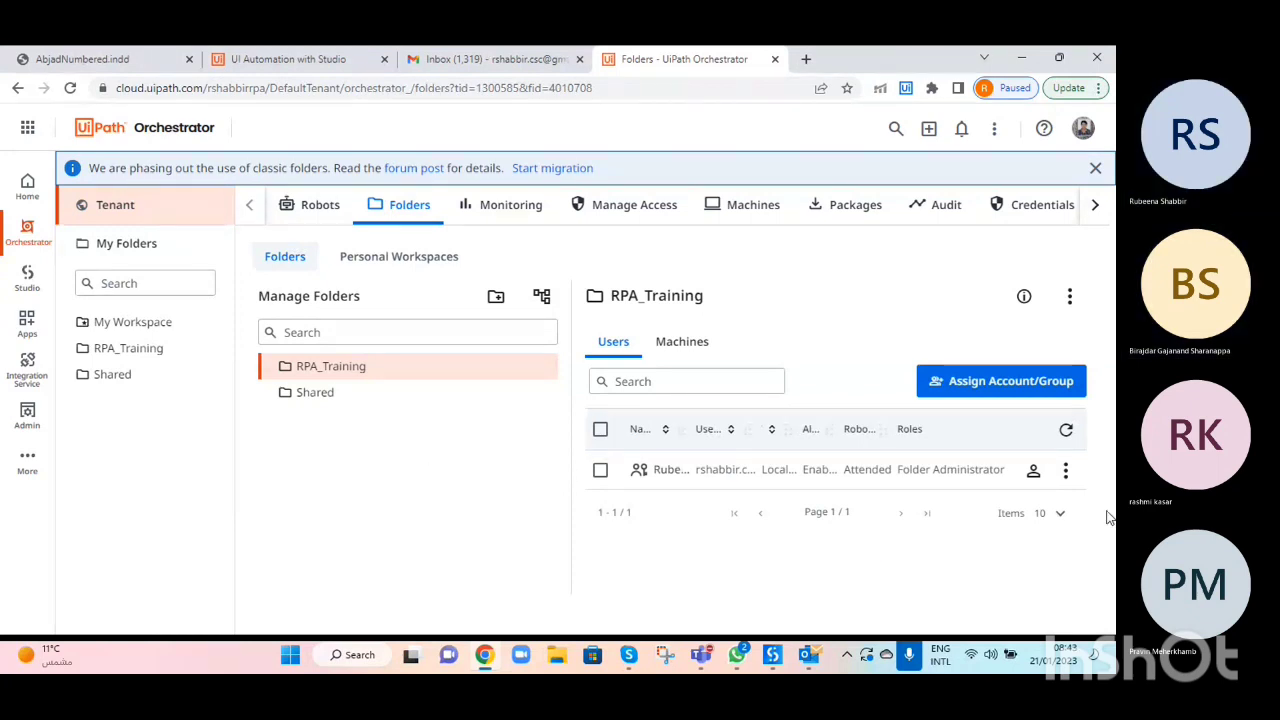
- Edit the RPA_Training user to allow unattended robots to run as them, and update
left_click(1065, 472)
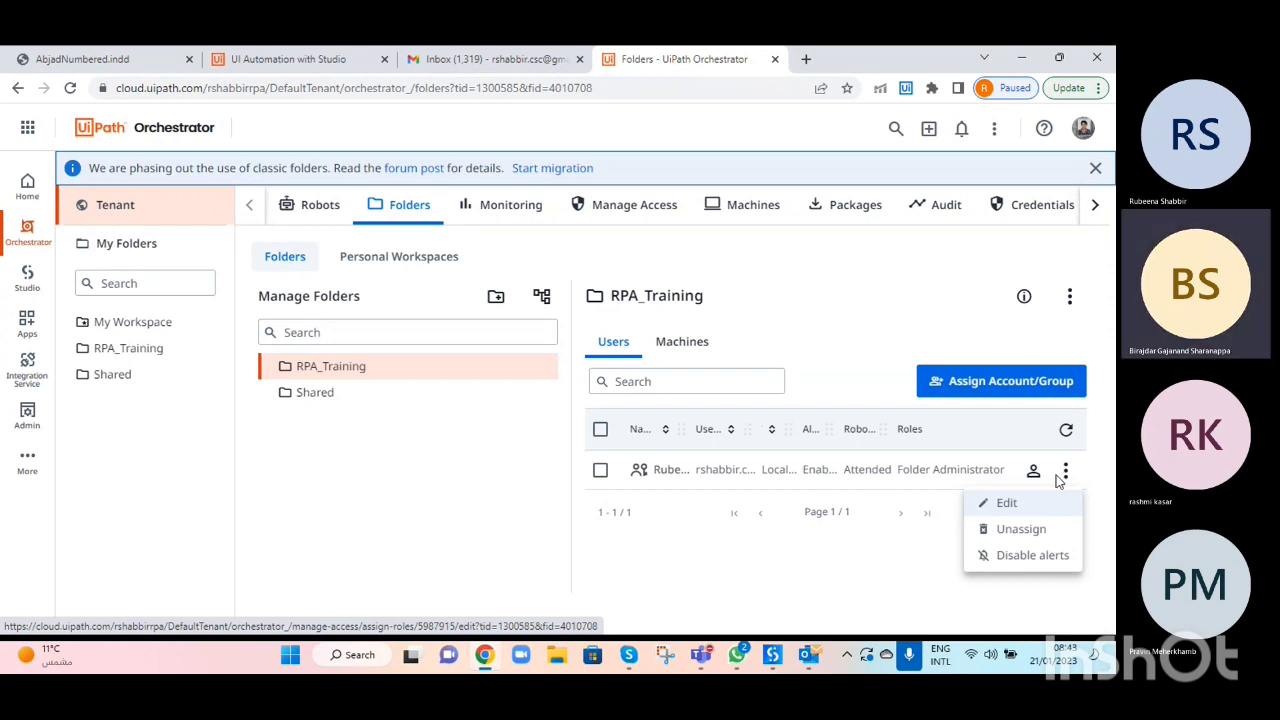
left_click(1003, 505)
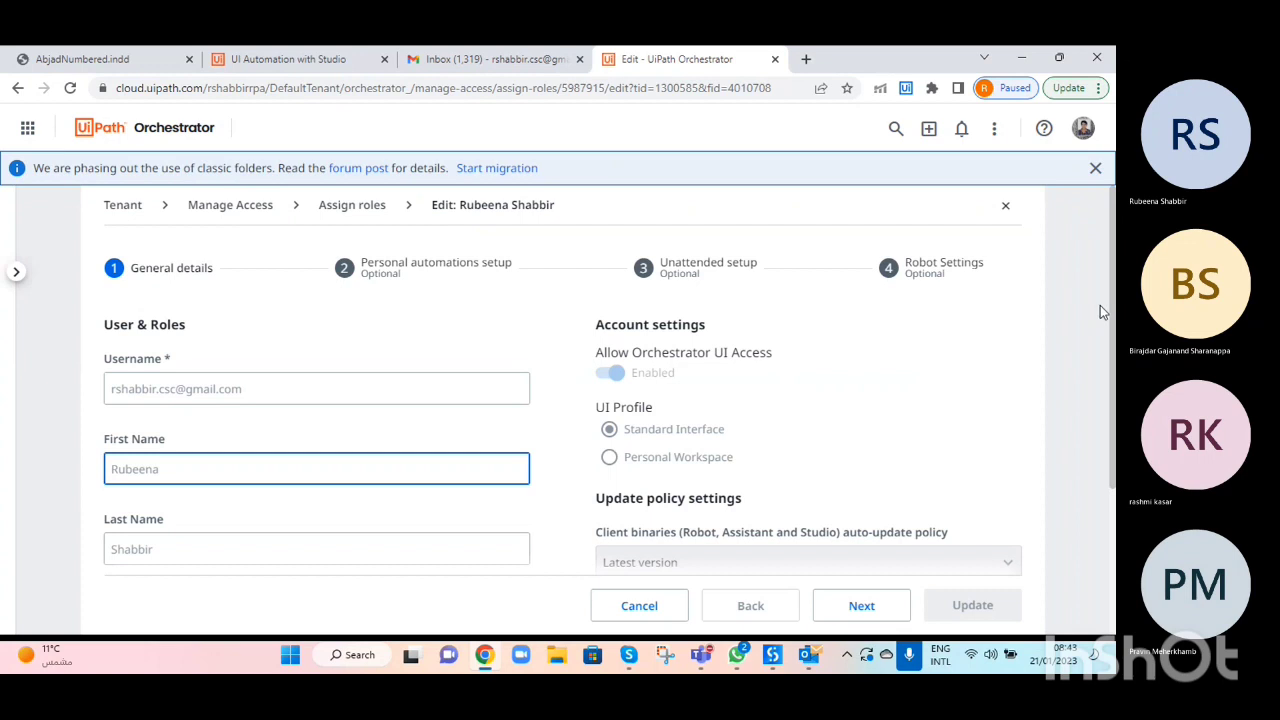
left_click_drag(1114, 300, 1115, 450)
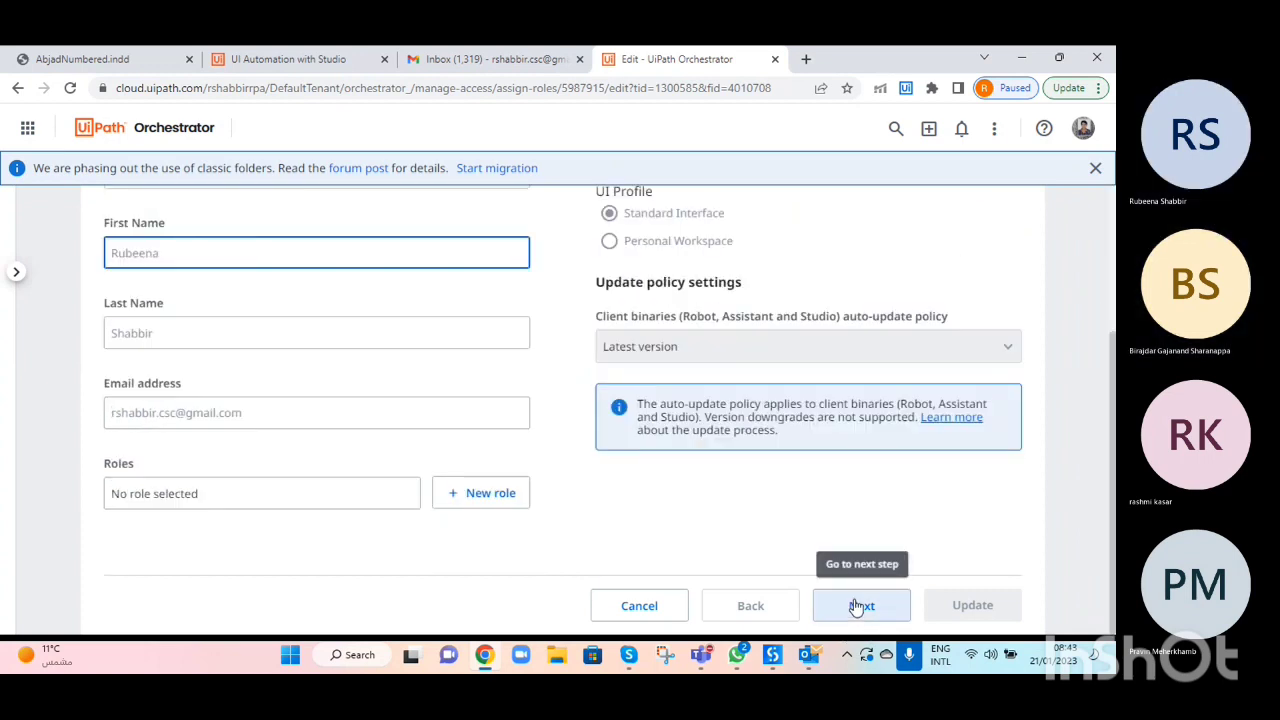
left_click(857, 607)
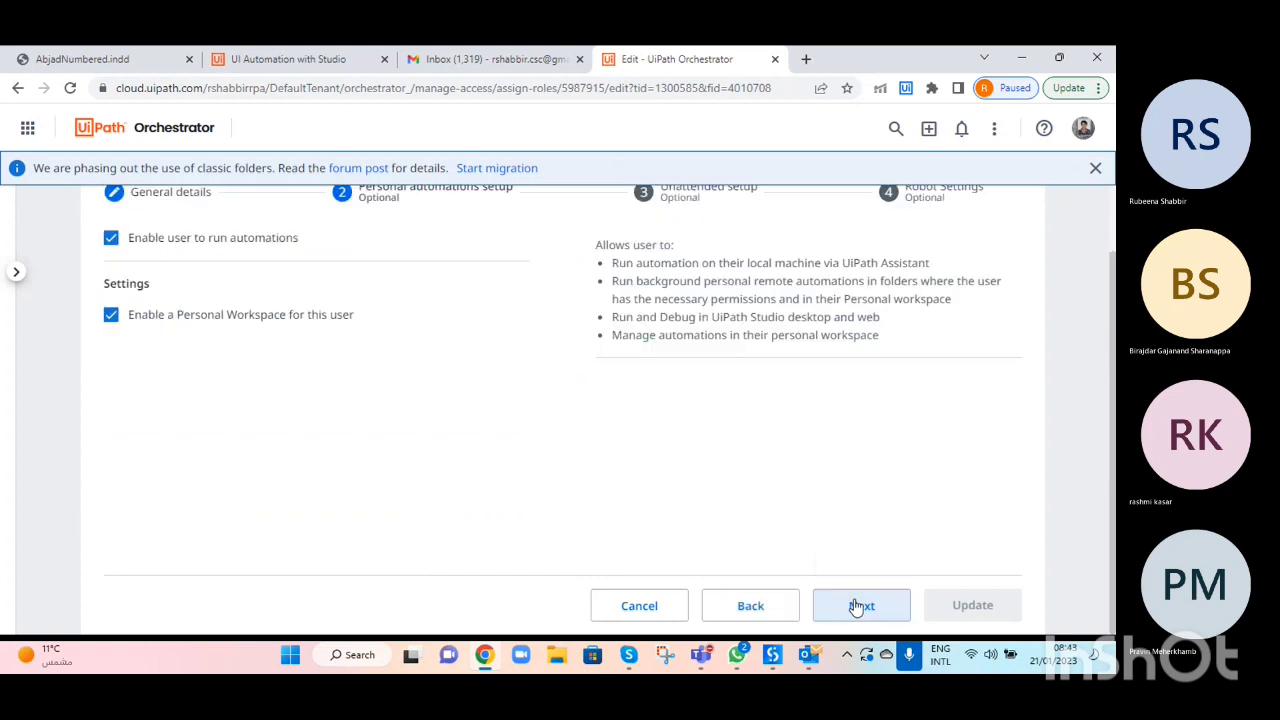
mouse_move(1114, 428)
left_mouse_down()
mouse_move(1114, 273)
mouse_move(1114, 432)
left_mouse_up()
left_click(883, 613)
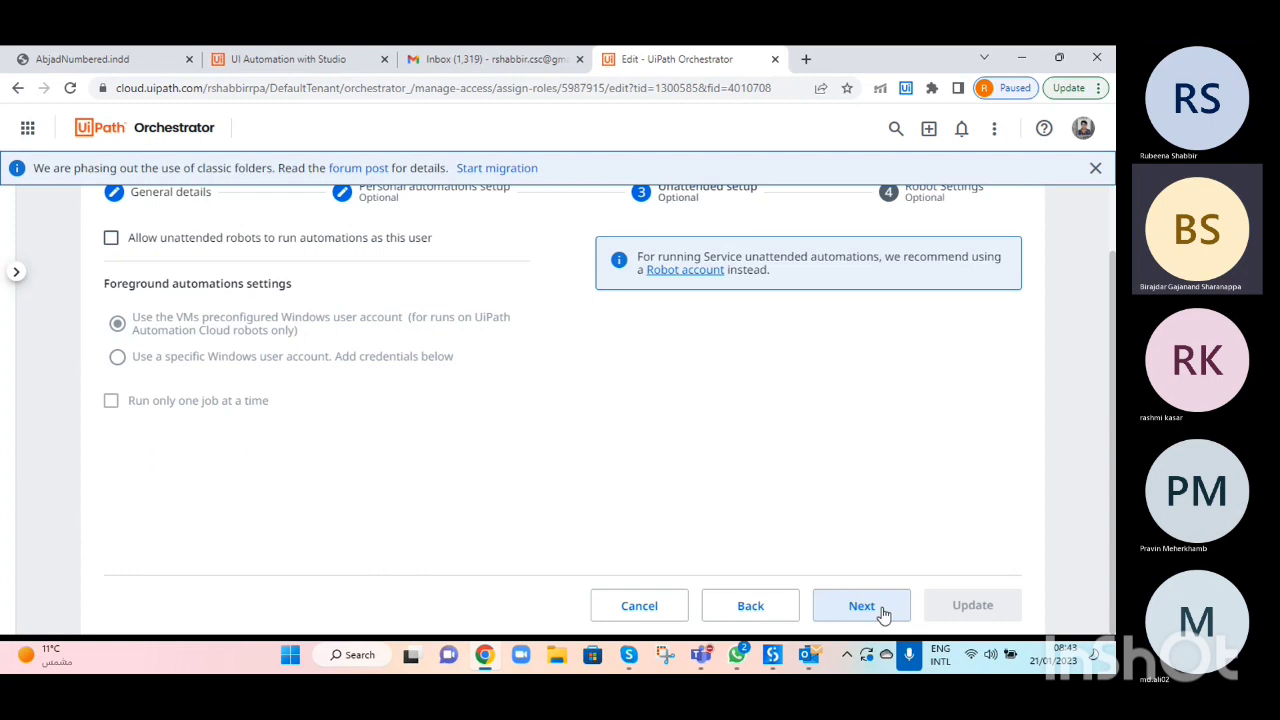
left_click(112, 240)
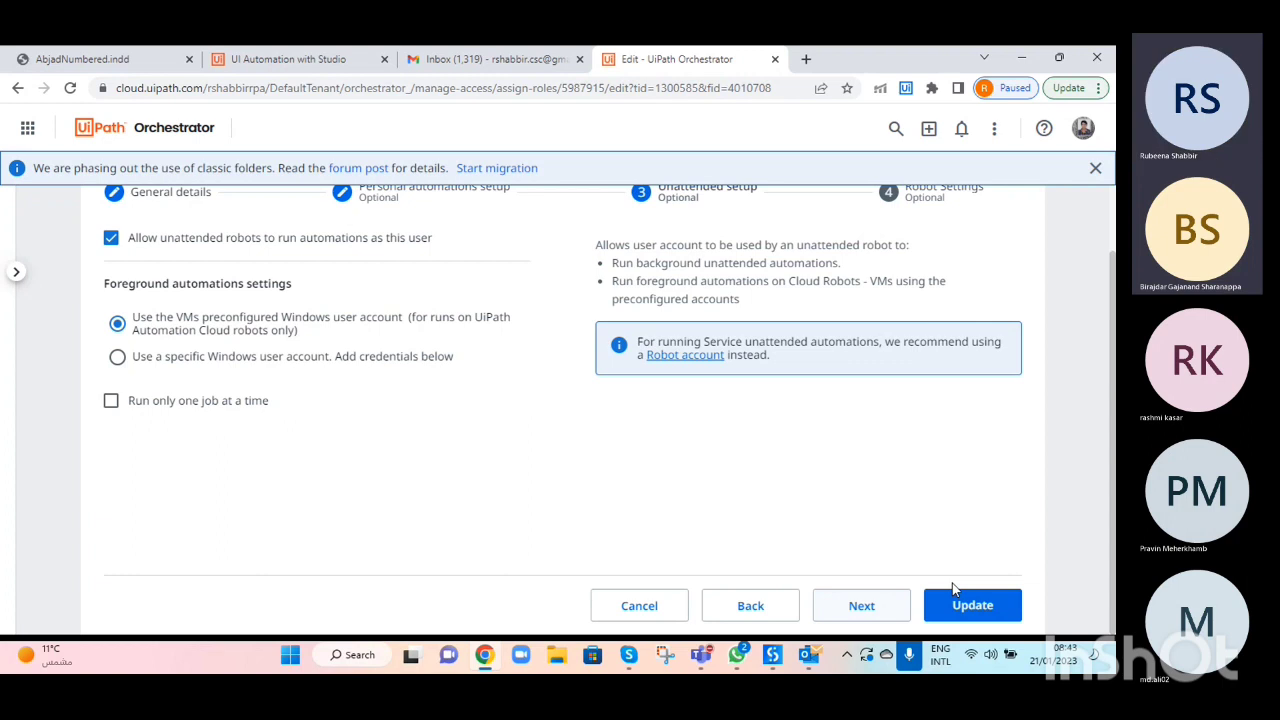
left_click(971, 606)
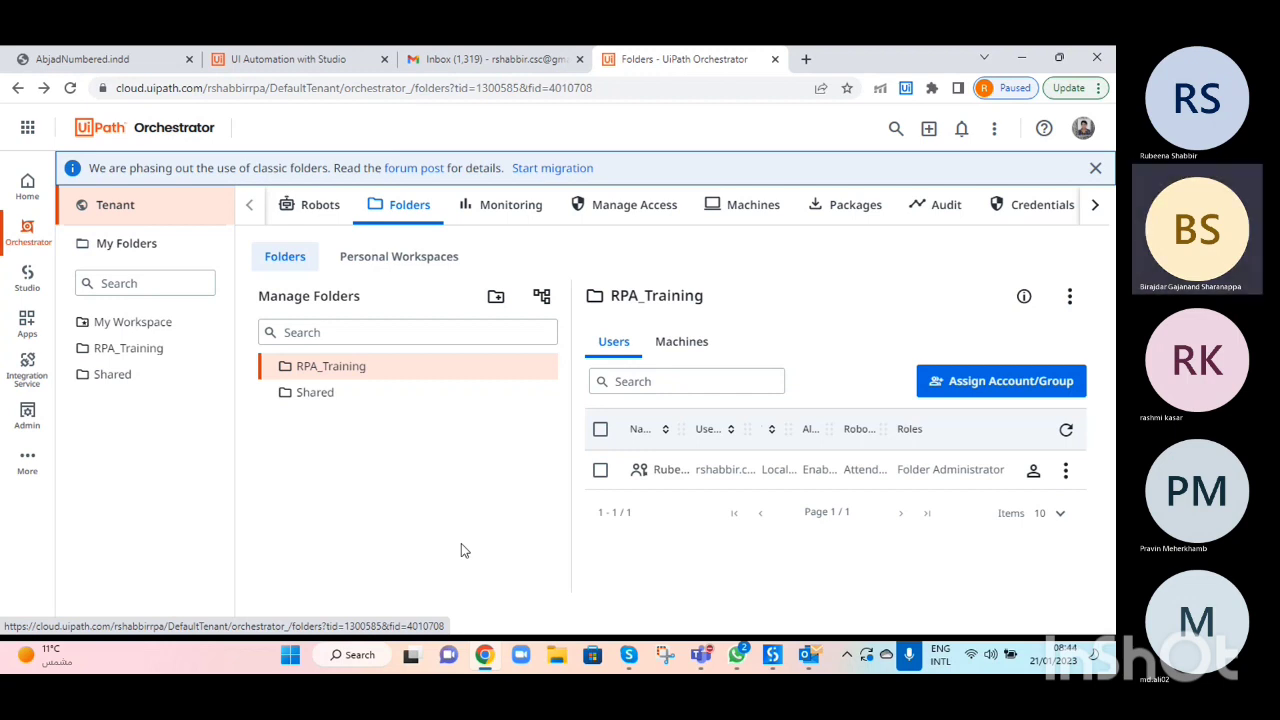
- Open Edit Roles for the user on RPA_Training's Users list
left_click(682, 344)
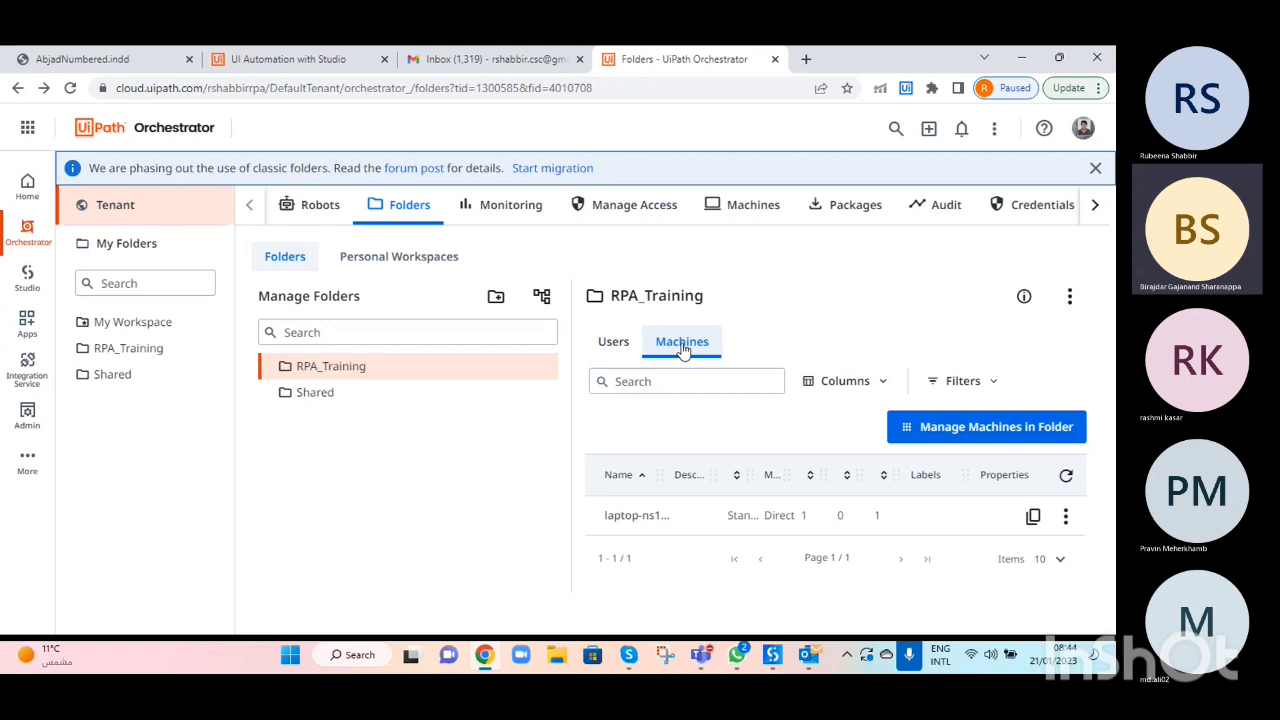
left_click(614, 342)
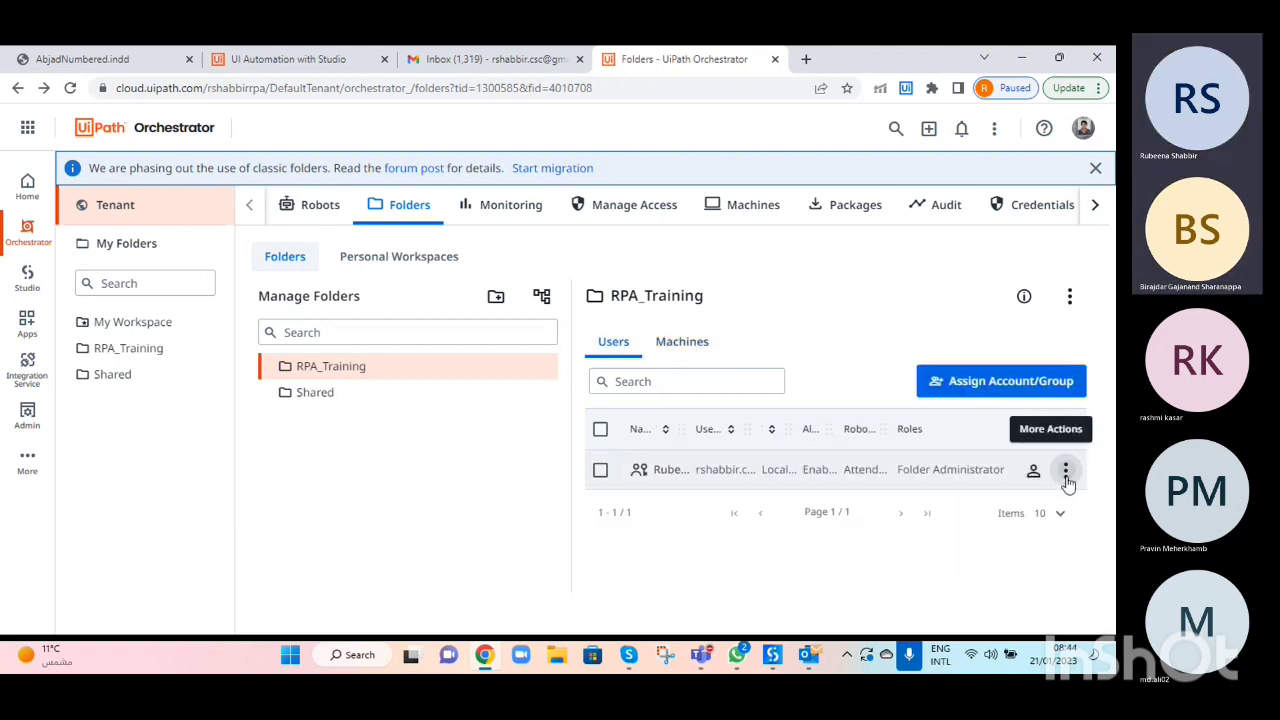
left_click(1066, 471)
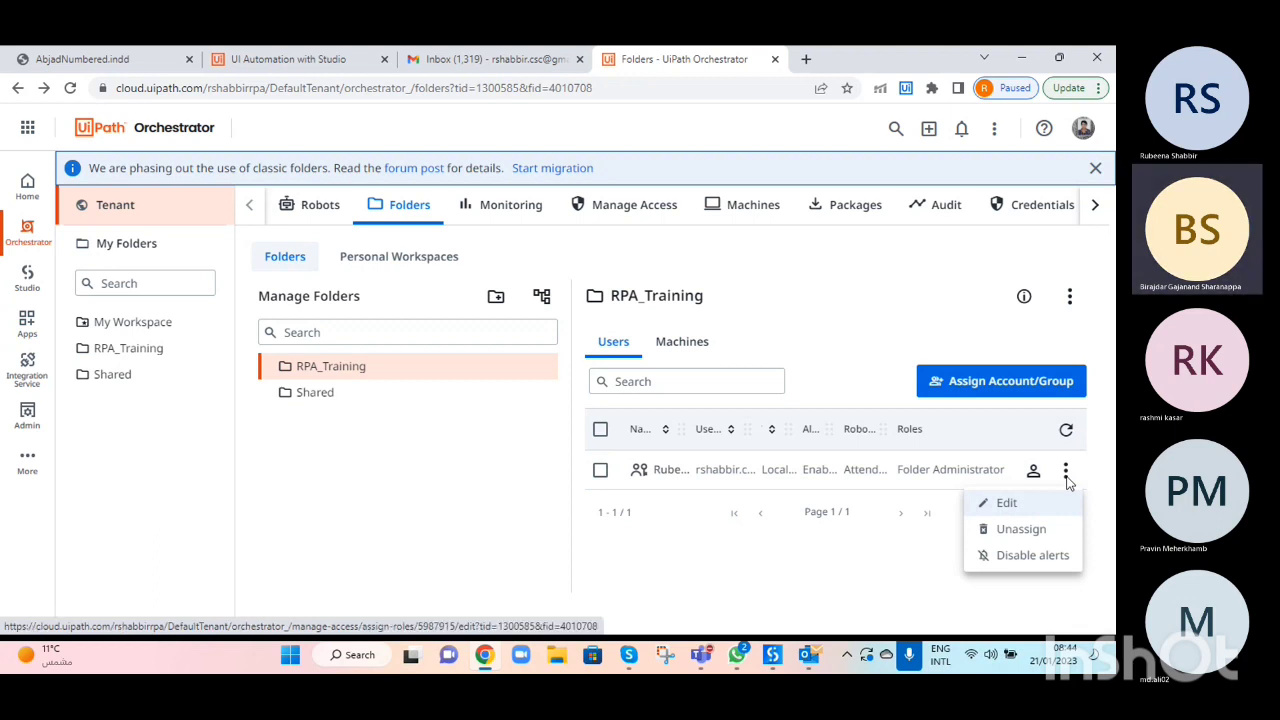
left_click(1068, 481)
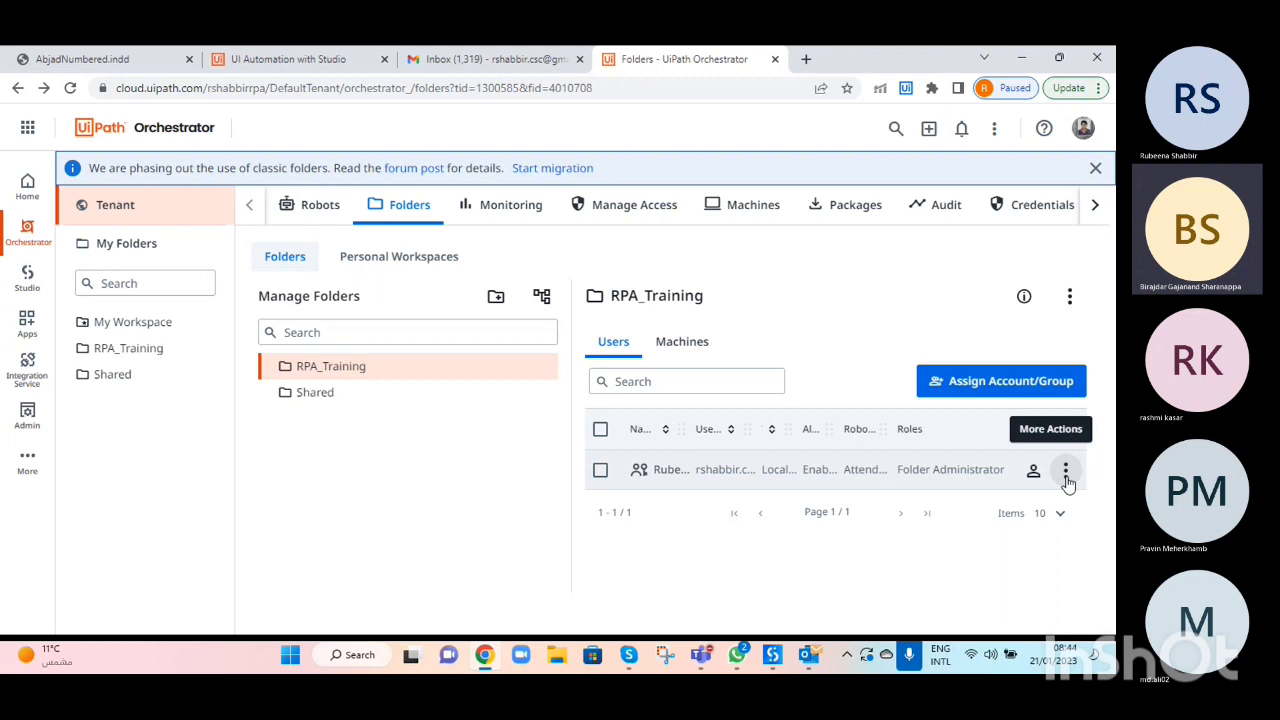
left_click(1067, 480)
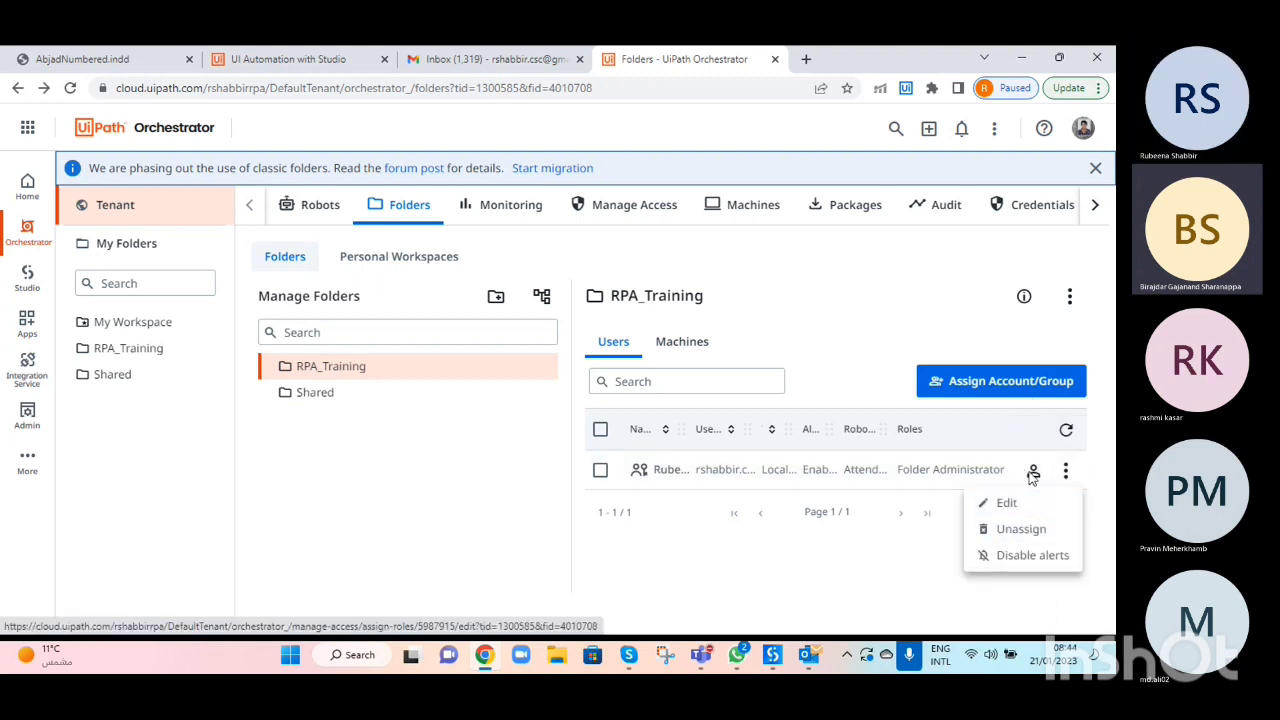
left_click(1033, 475)
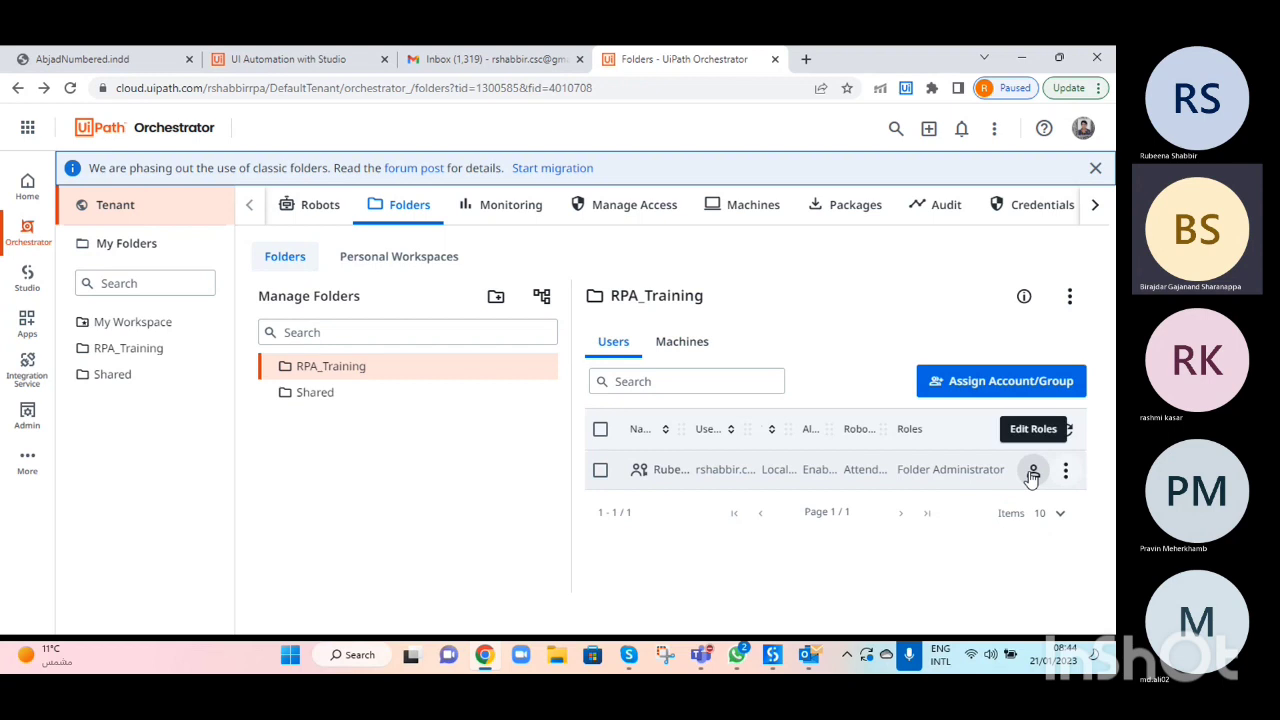
left_click(1033, 475)
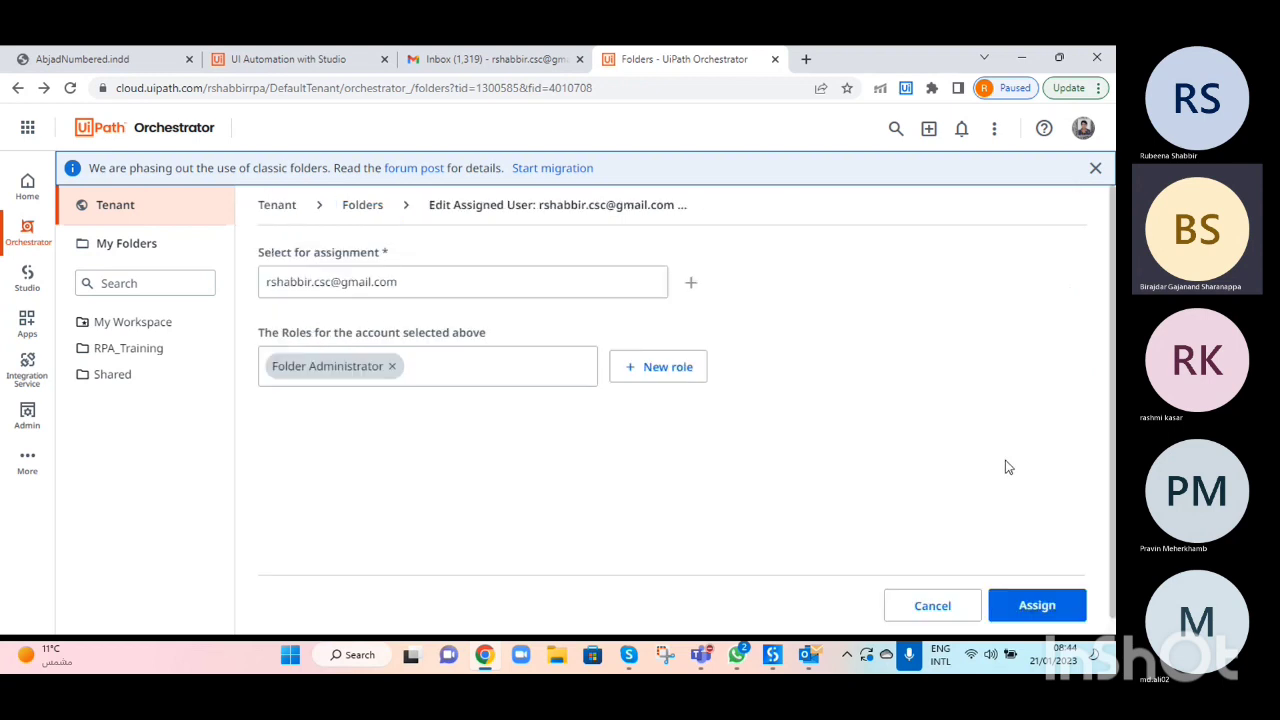
- Start a new folder role, browse its empty Folder permissions table, then navigate back
left_click(660, 378)
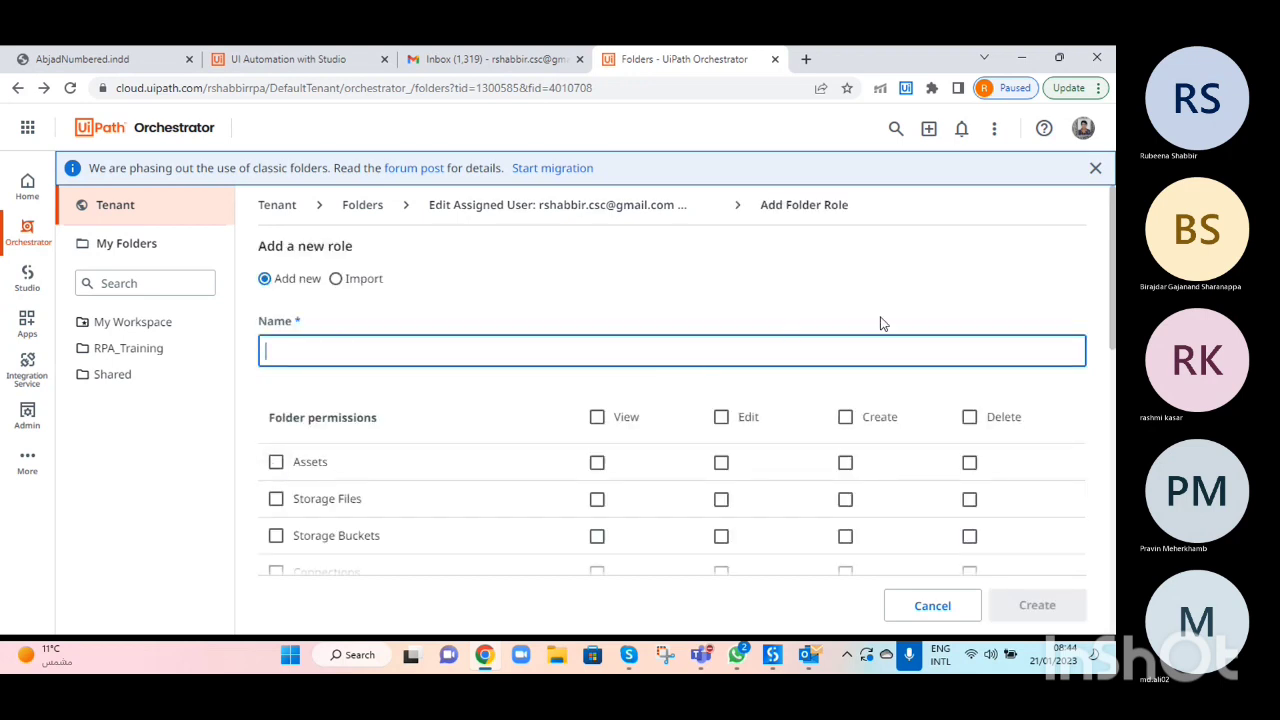
scroll(1112, 206, "down", 2)
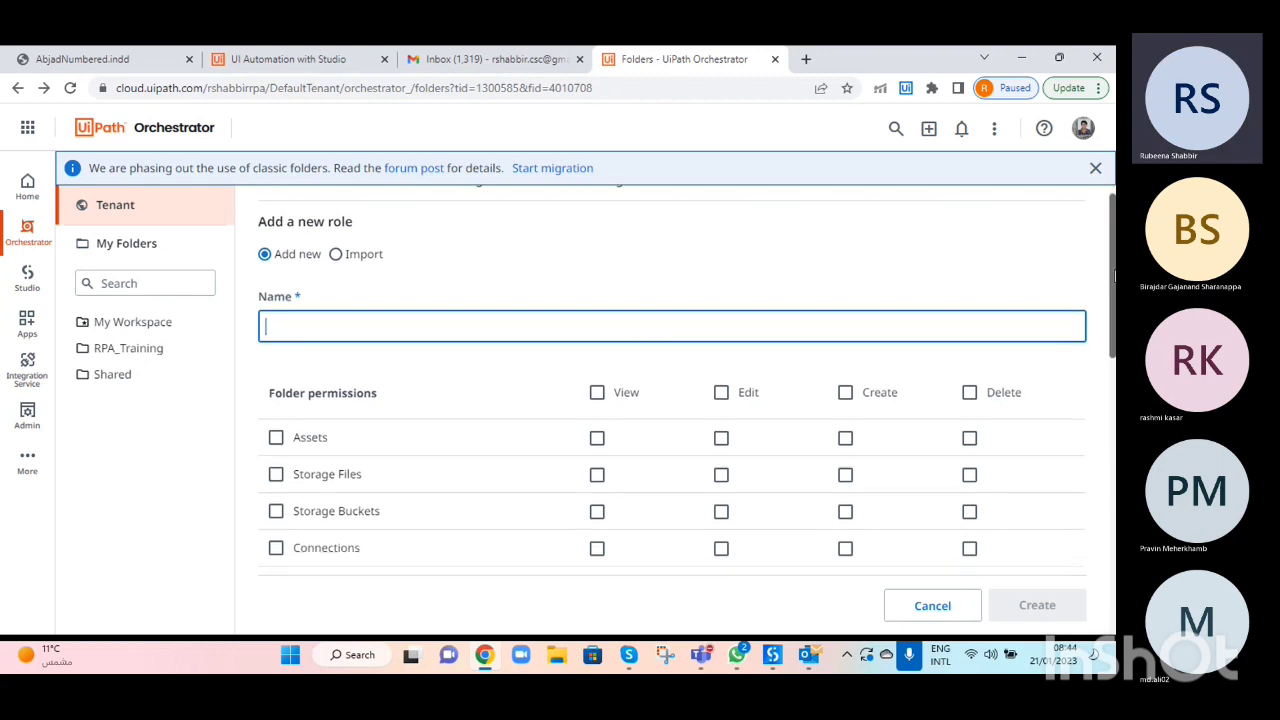
scroll(1112, 400, "down", 3)
scroll(1112, 400, "up", 5)
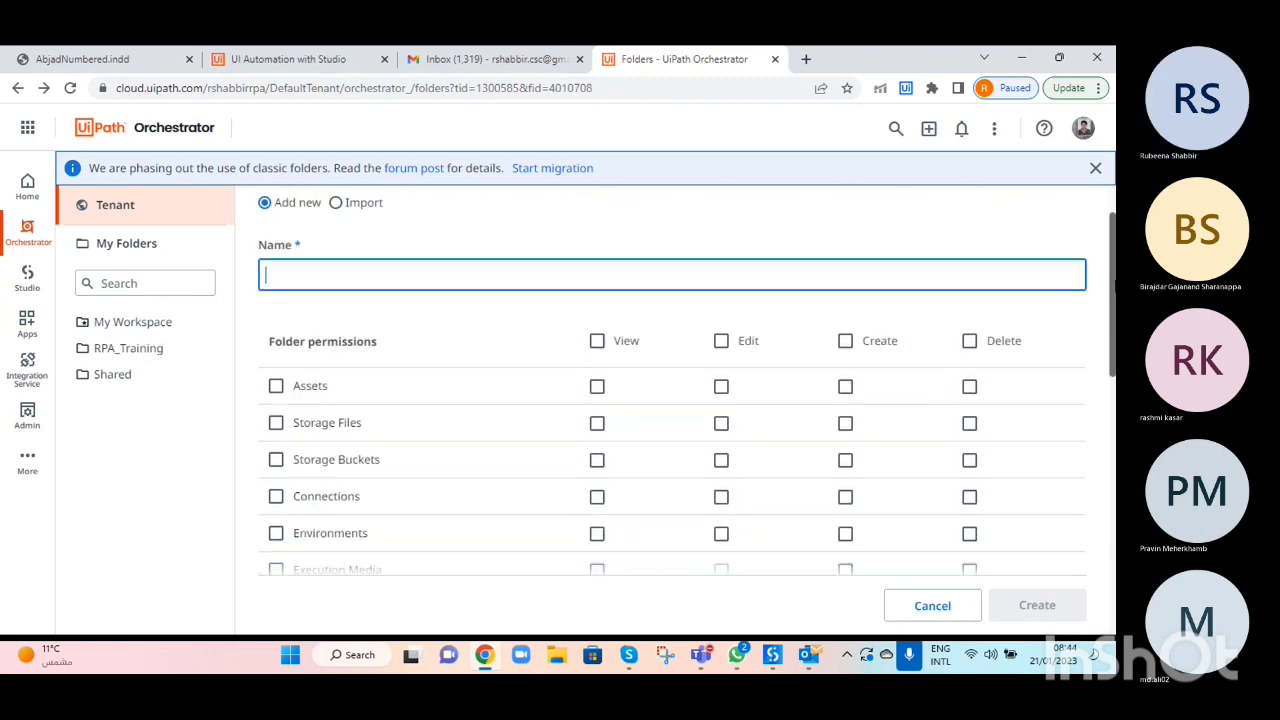
left_click(1115, 247)
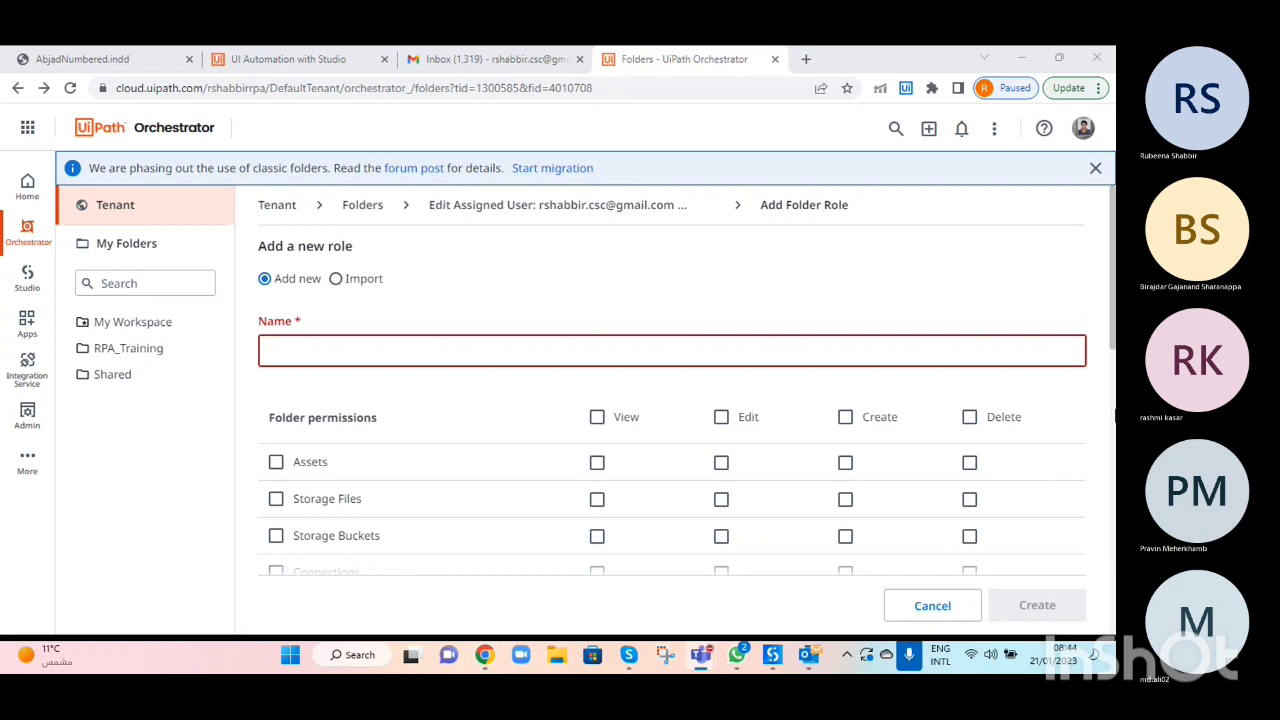
left_click(1087, 507)
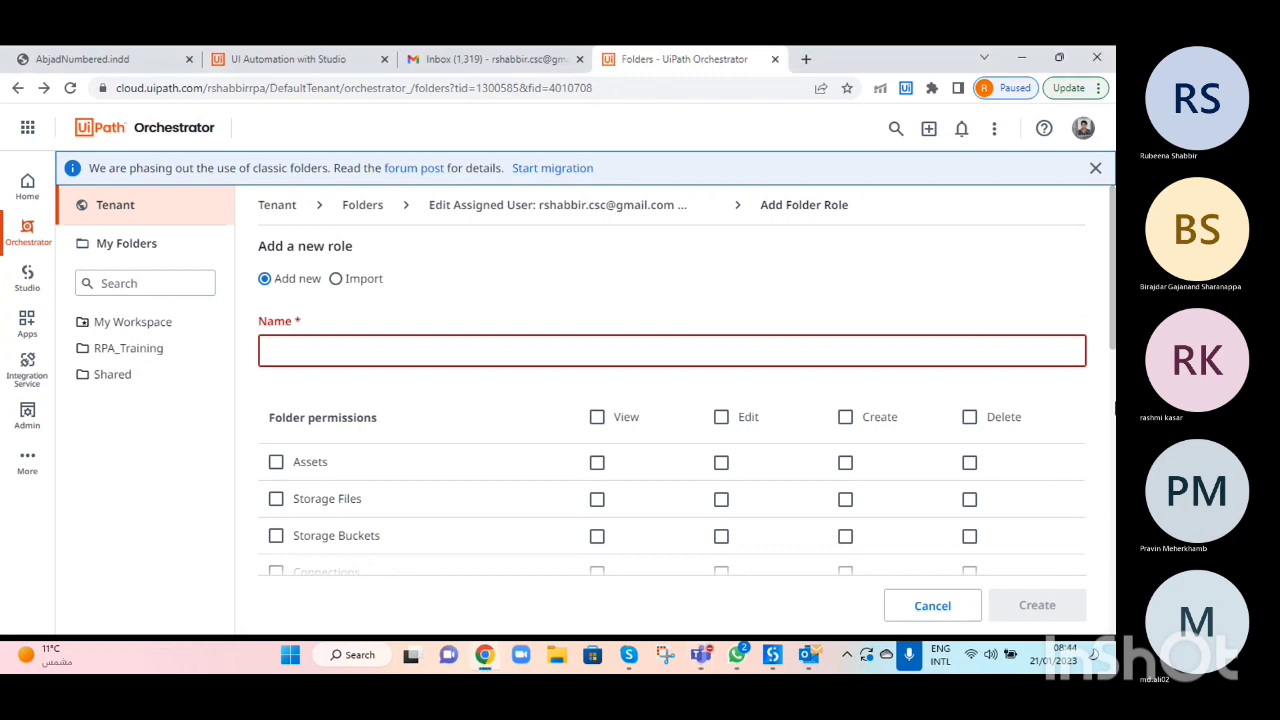
scroll(1087, 510, "down", 4)
scroll(1113, 400, "down", 4)
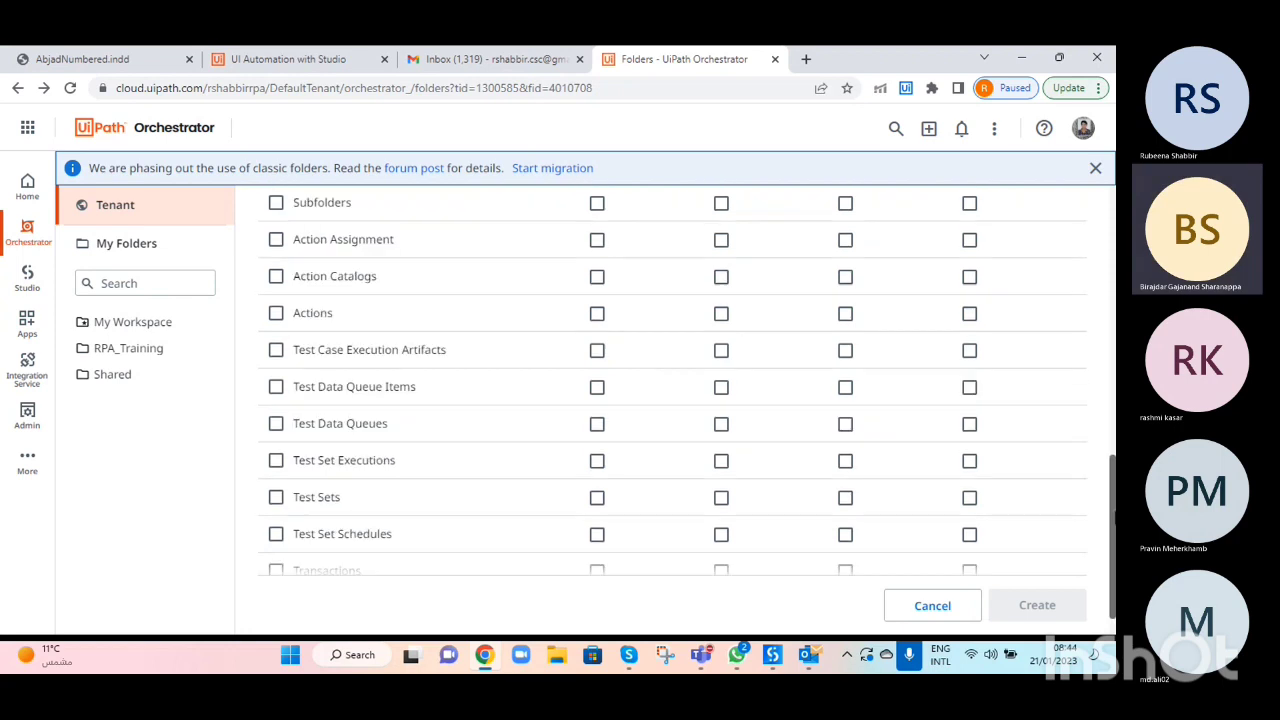
scroll(1113, 468, "up", 4)
scroll(1113, 468, "up", 5)
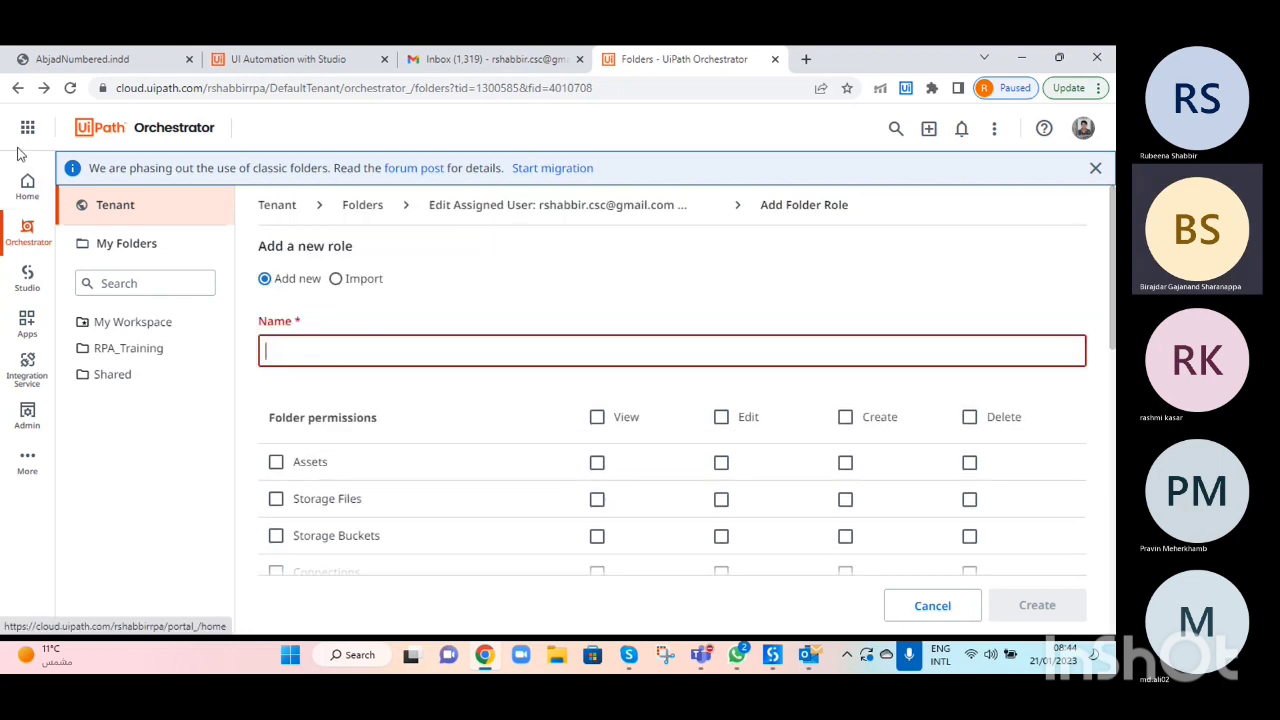
left_click(19, 90)
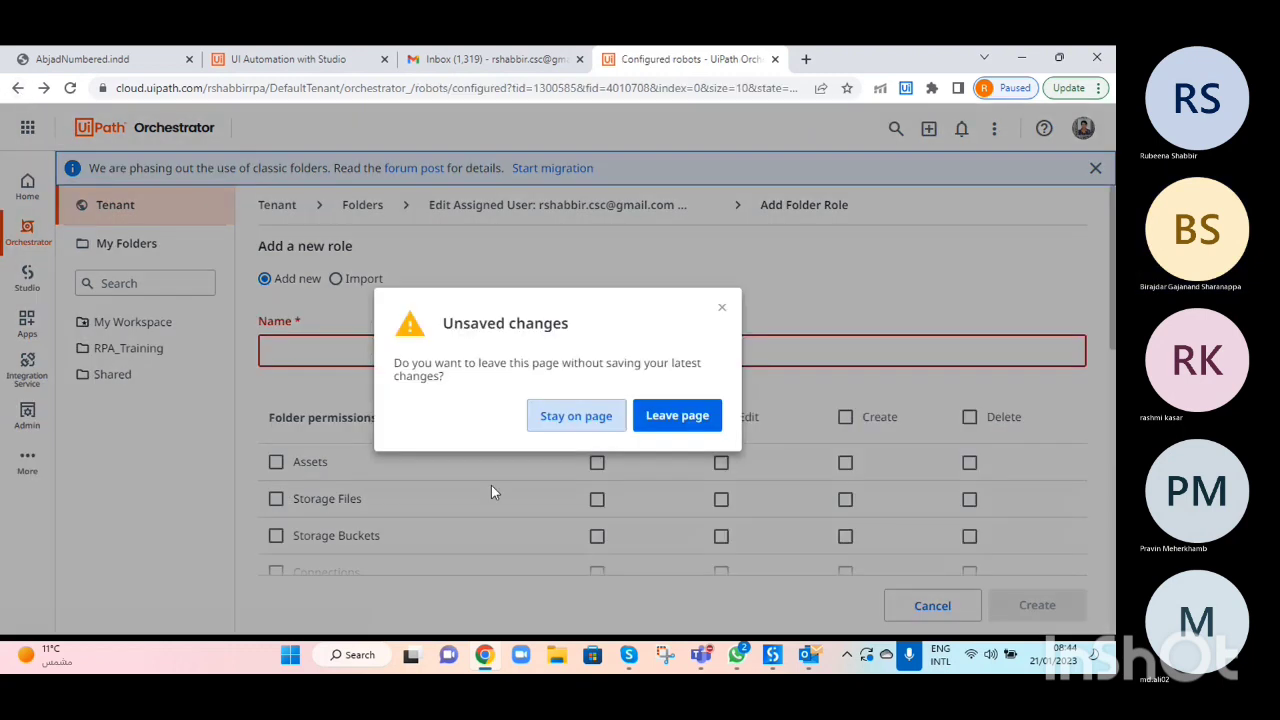
- Discard the unsaved folder role and return to the Folders page
left_click(558, 420)
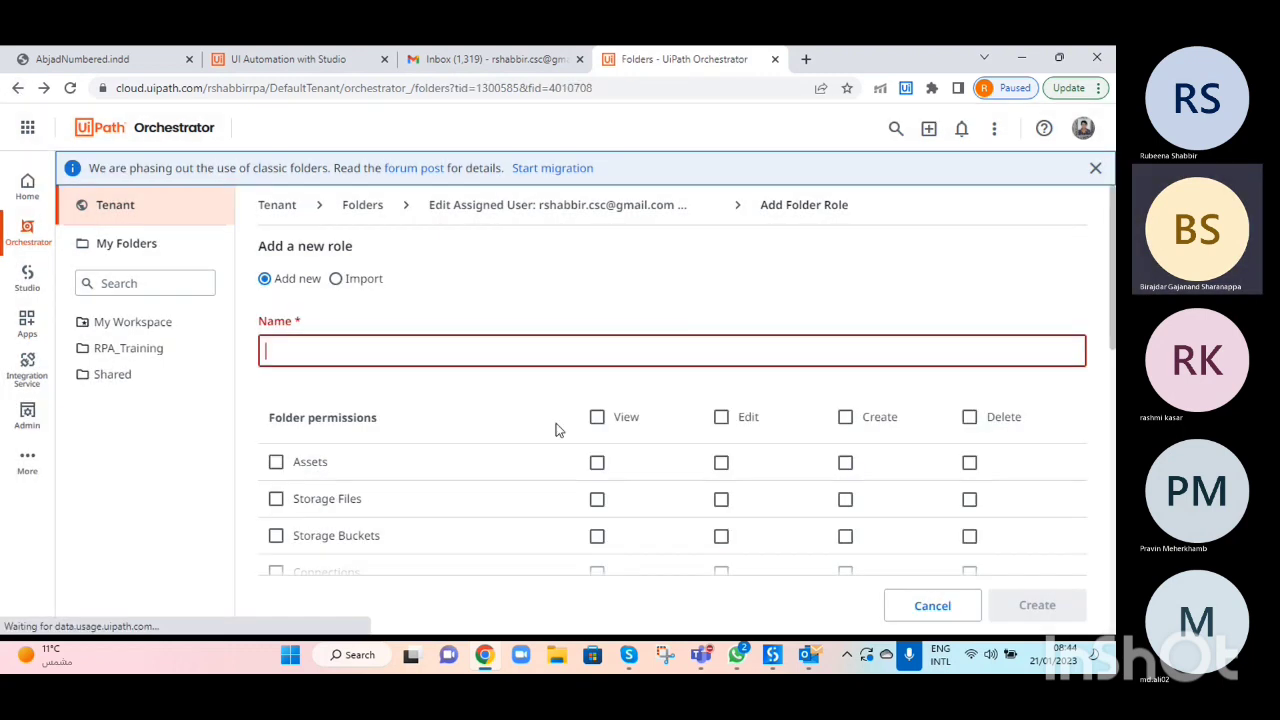
left_click(19, 88)
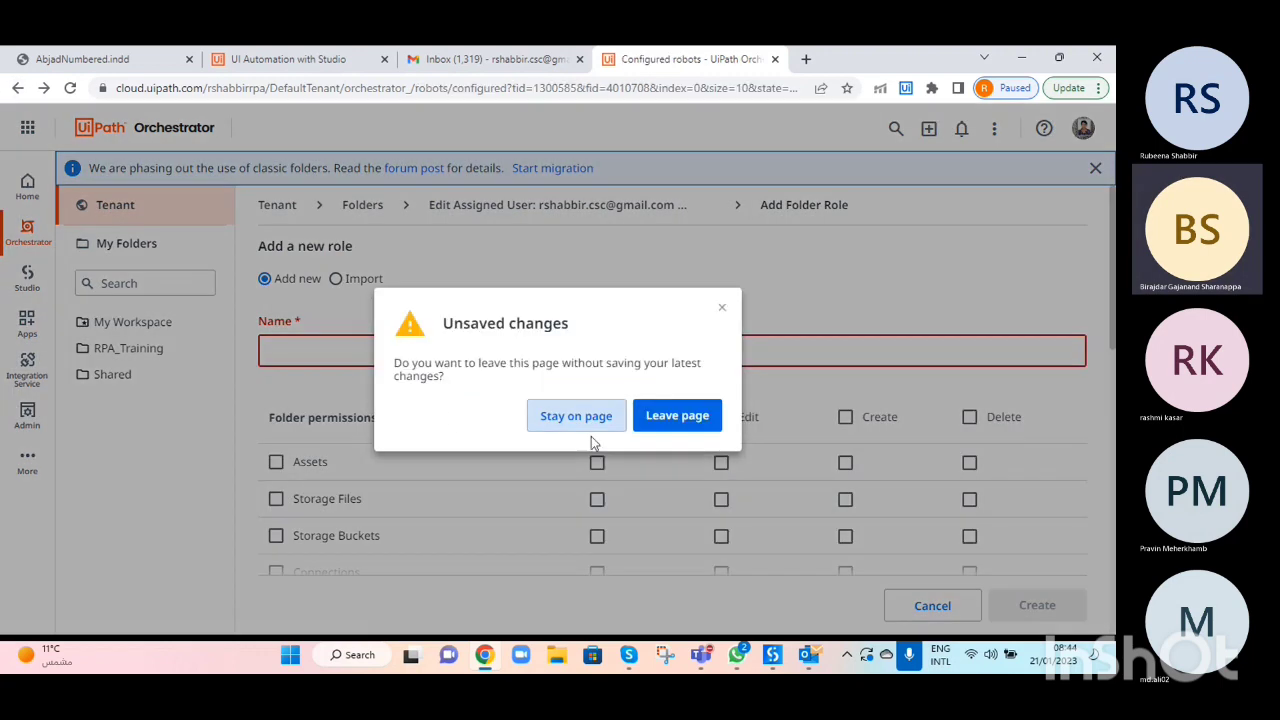
left_click(660, 420)
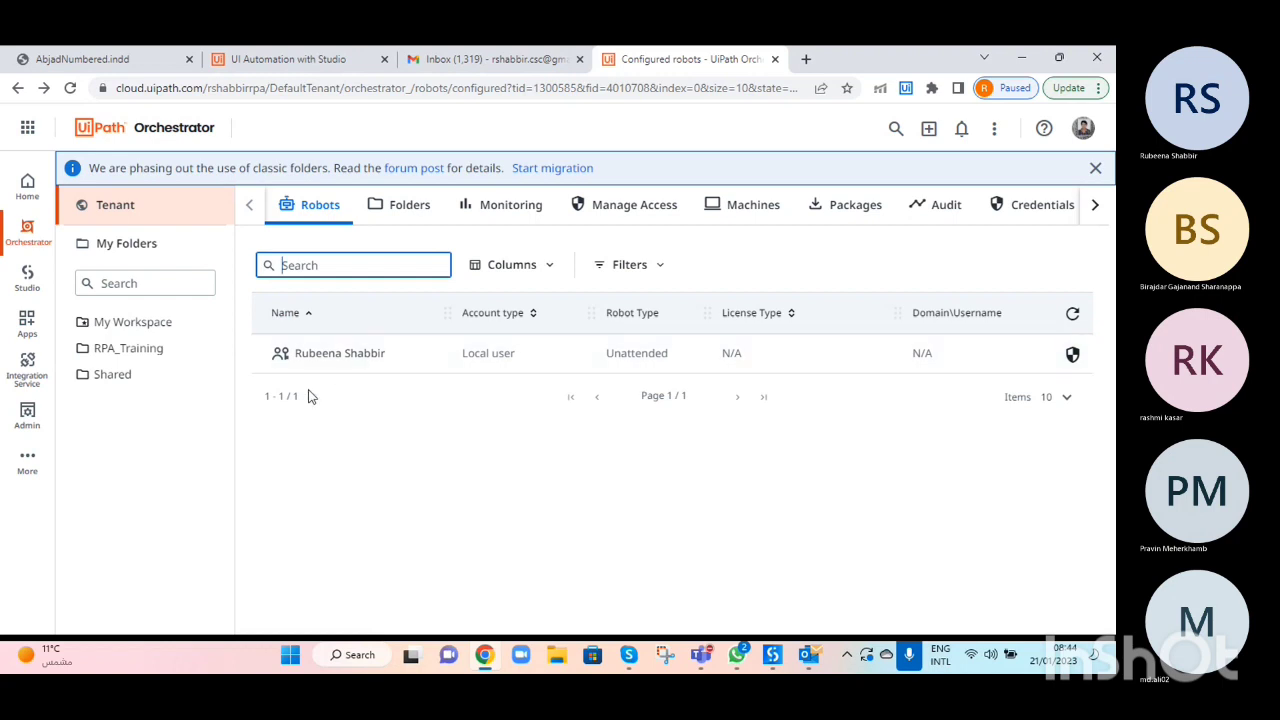
left_click(405, 206)
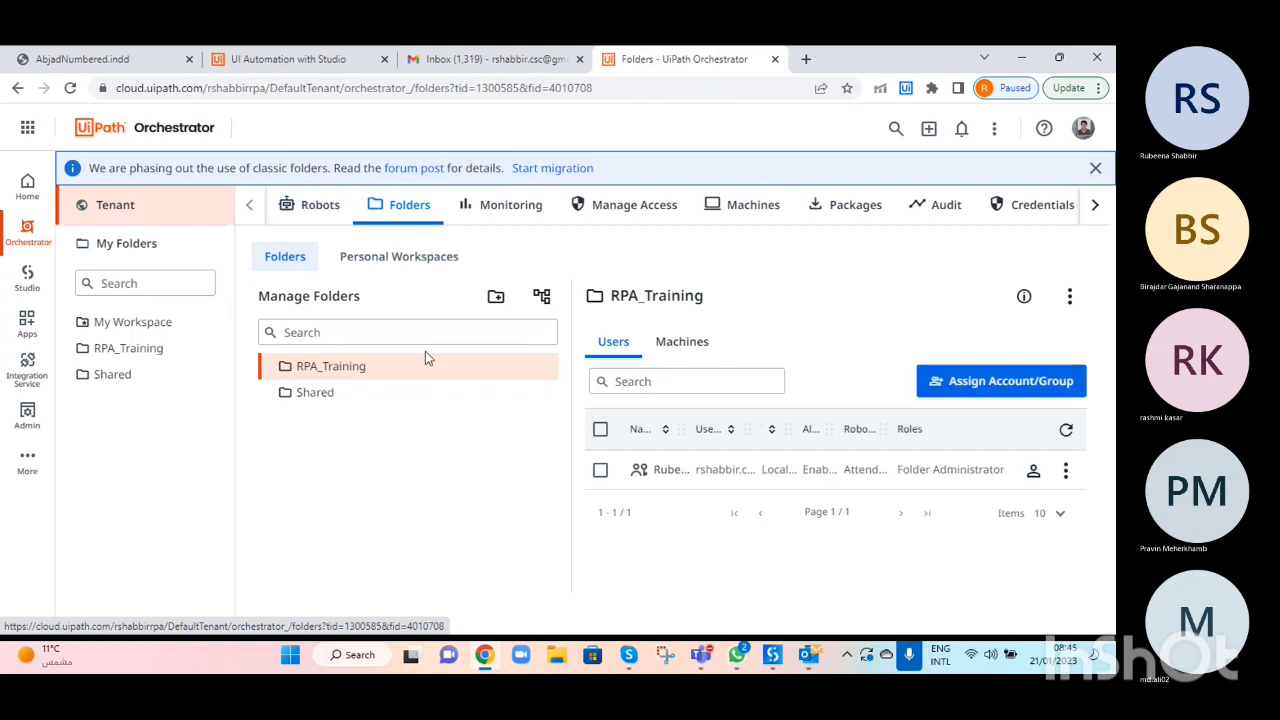
- Add the Automation User, Personal Workspace Administrator, Administrator and Robot roles to the RPA_Training folder user
left_click(1032, 472)
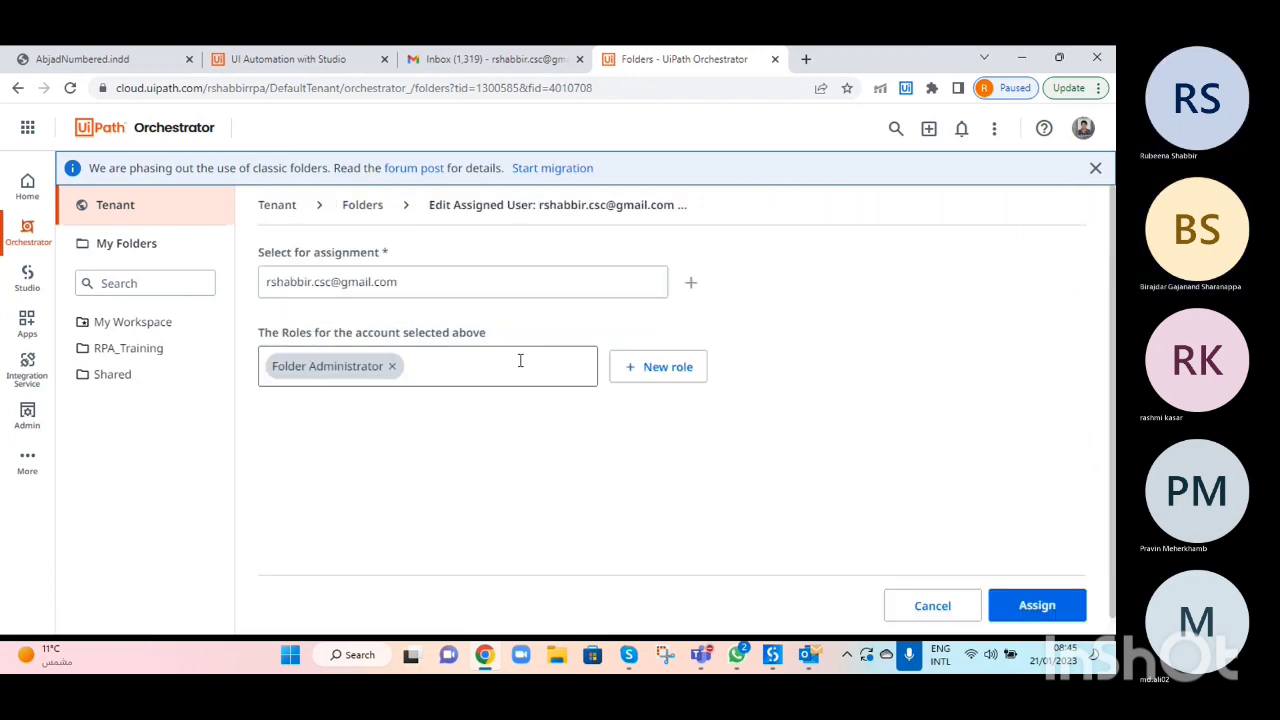
left_click(516, 362)
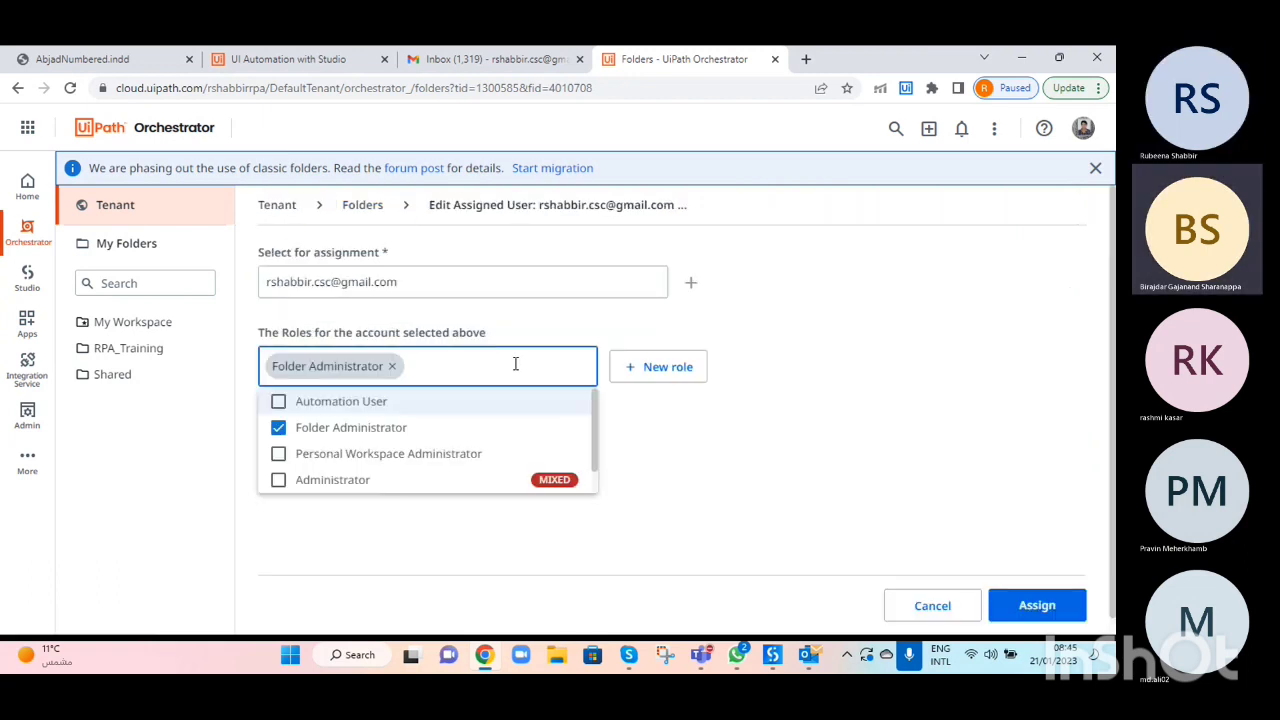
left_click(279, 402)
left_click(278, 478)
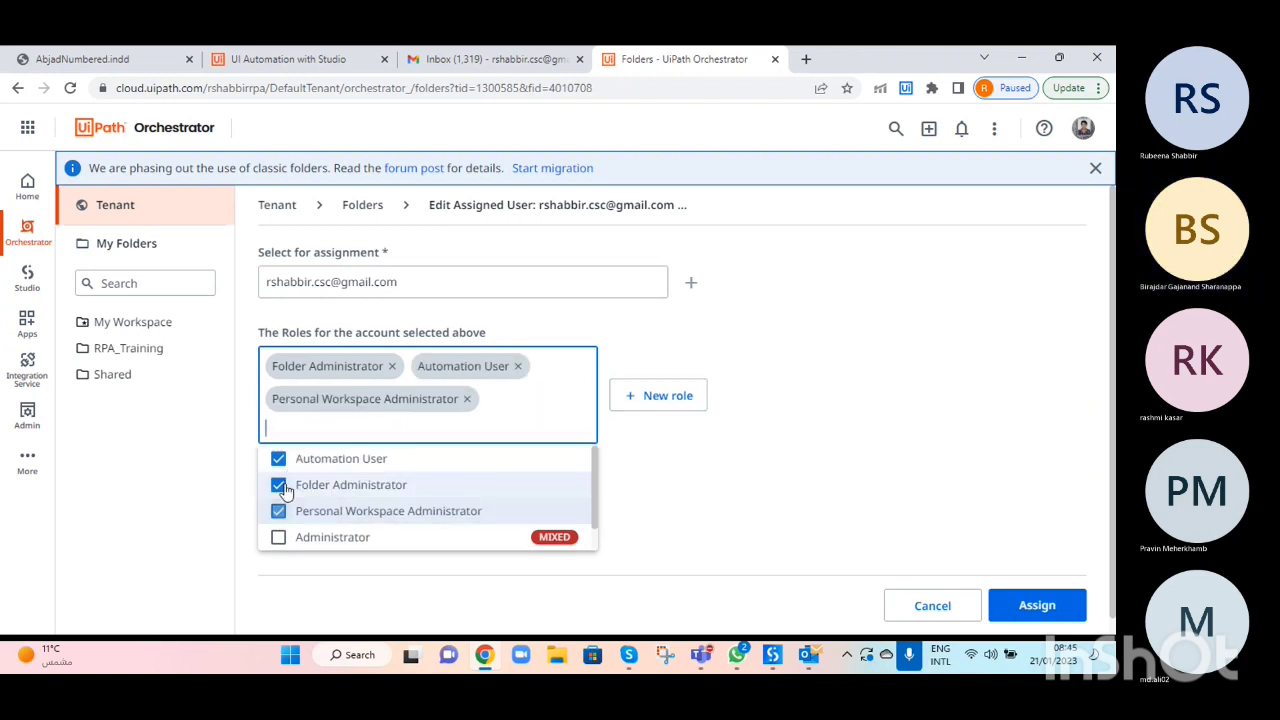
left_click(278, 537)
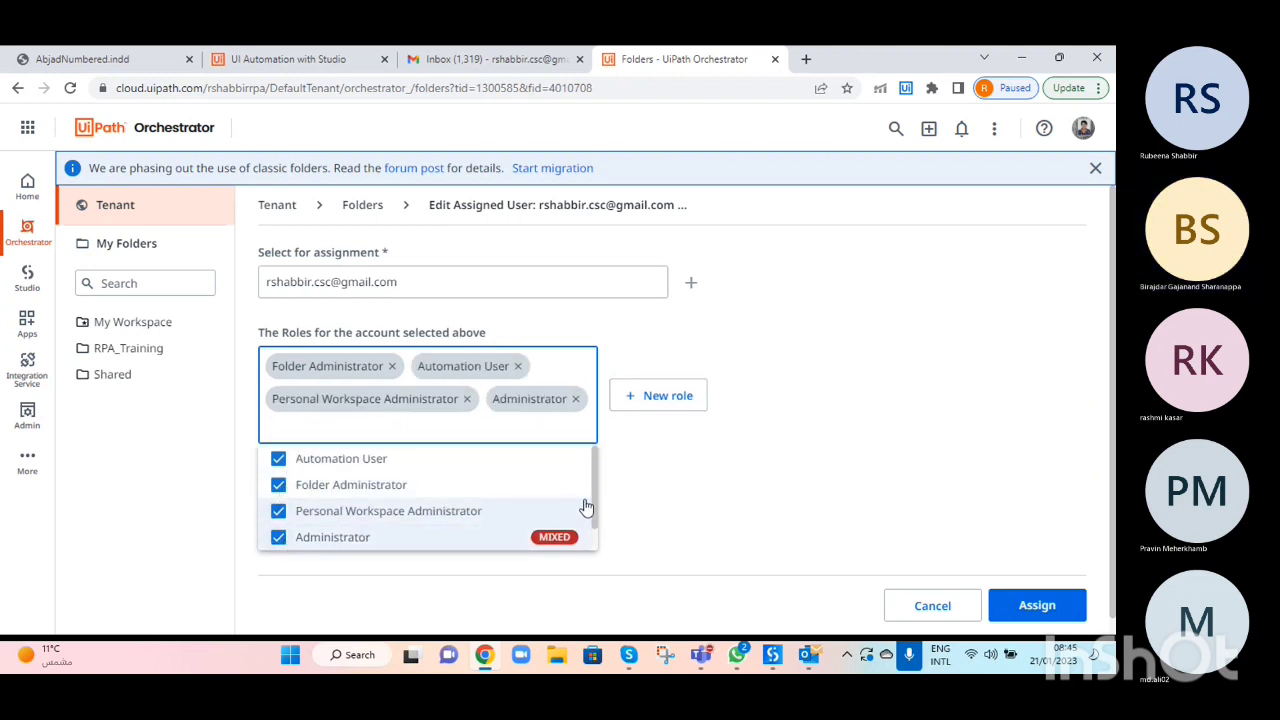
scroll(591, 508, "down", 1)
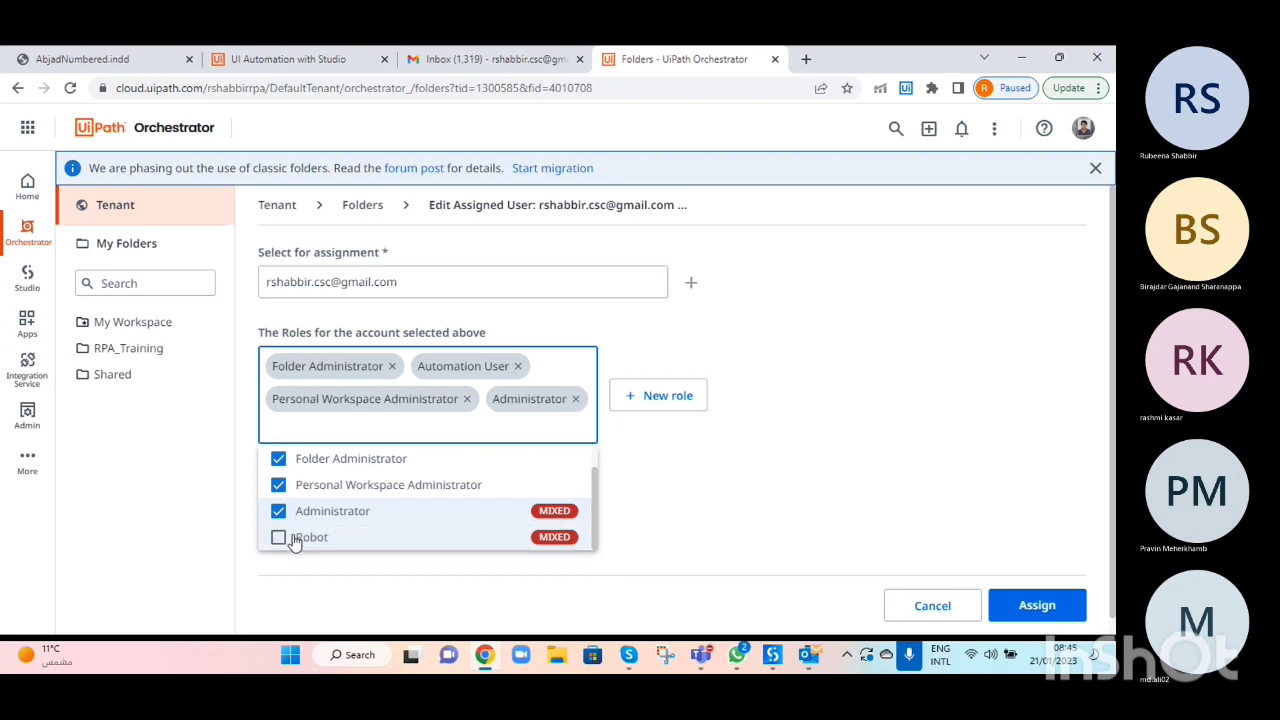
left_click(279, 538)
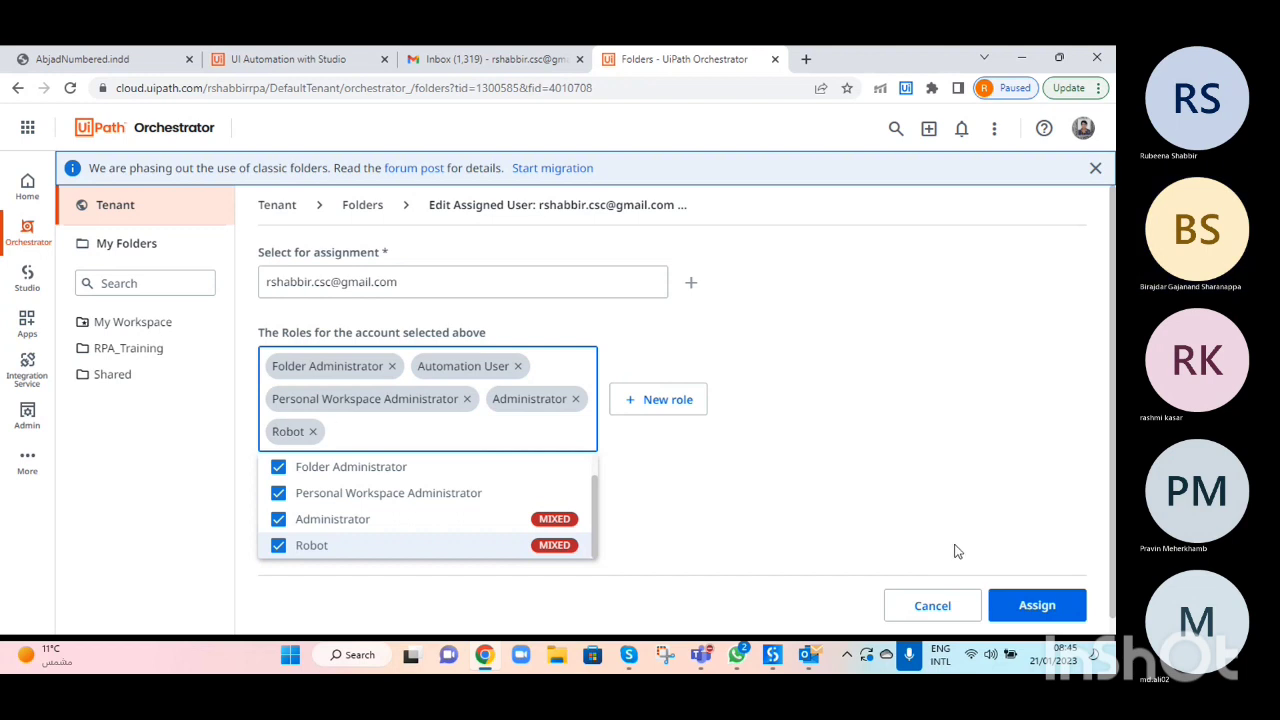
left_click(1036, 606)
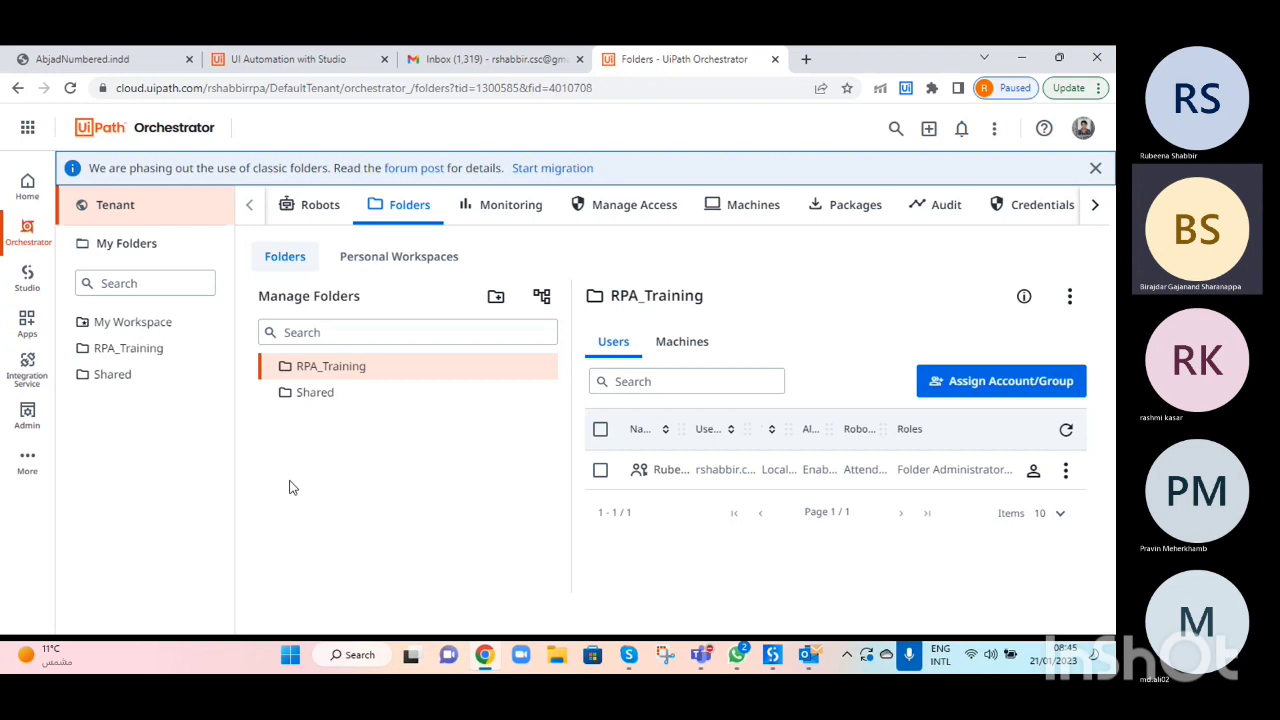
- Launch UiPath Assistant from the desktop, start signing in, then close its sign-in window
left_click(1022, 58)
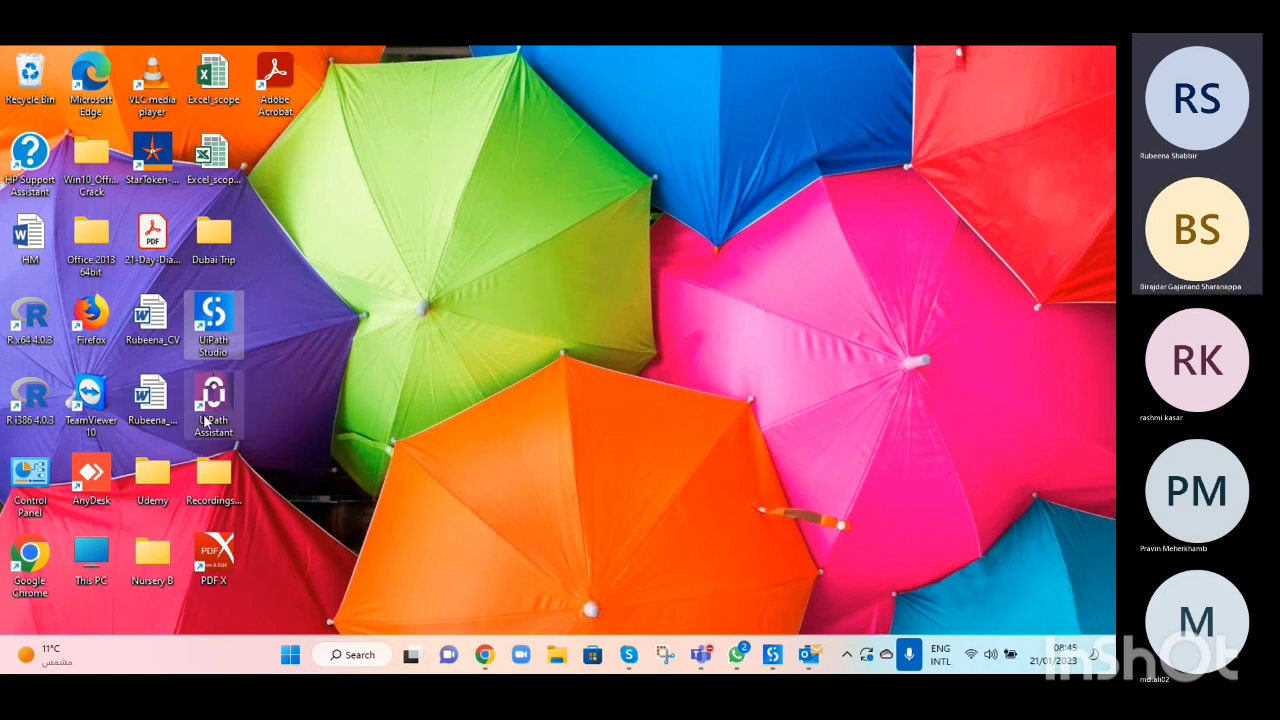
double_click(207, 420)
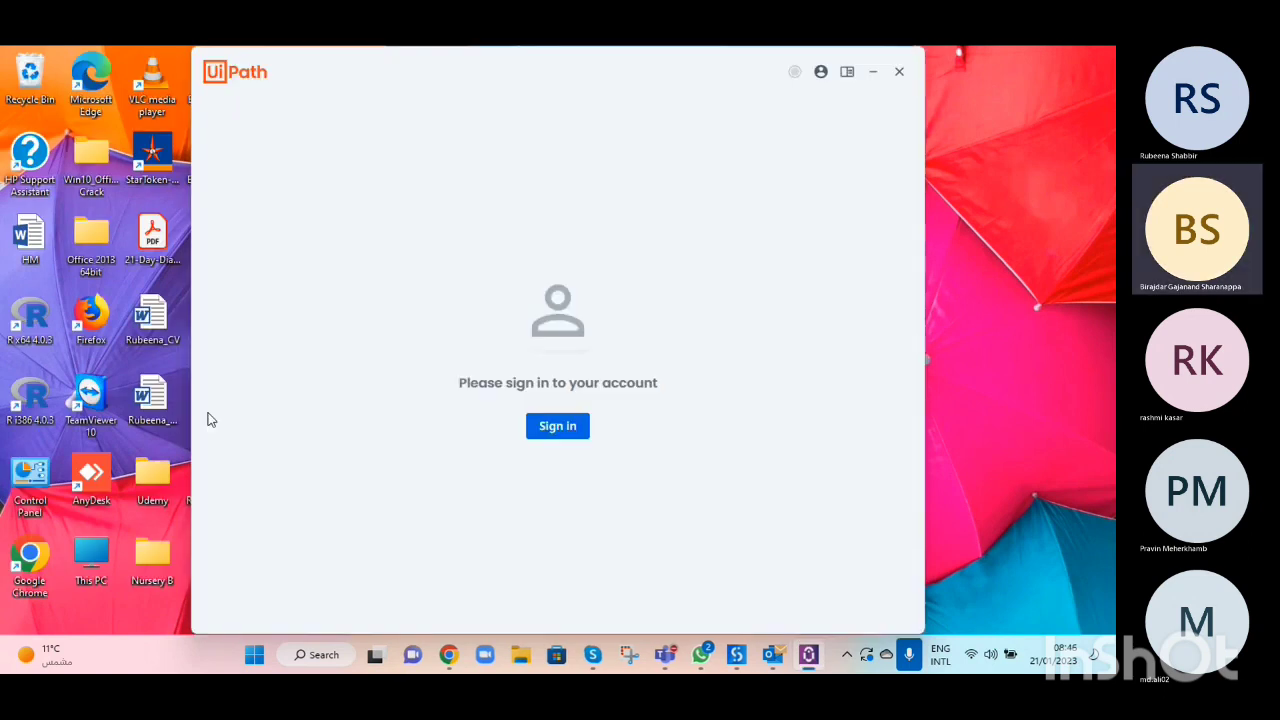
left_click(558, 438)
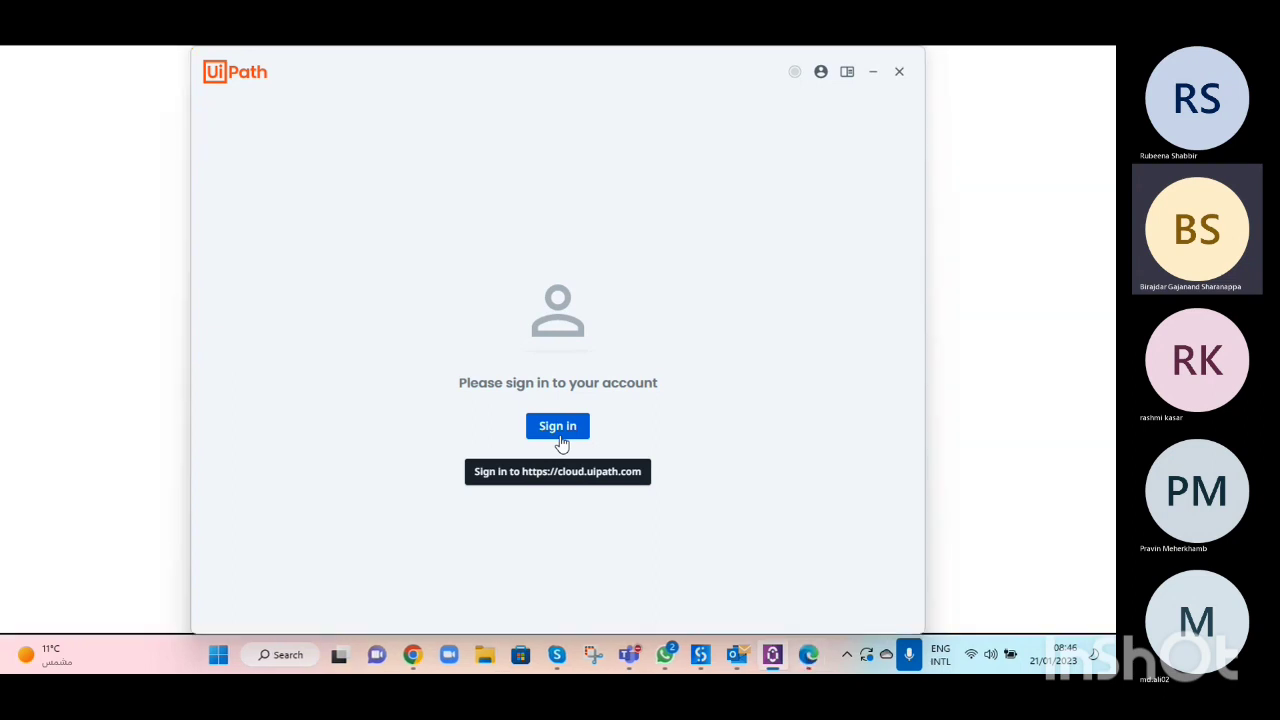
left_click(900, 73)
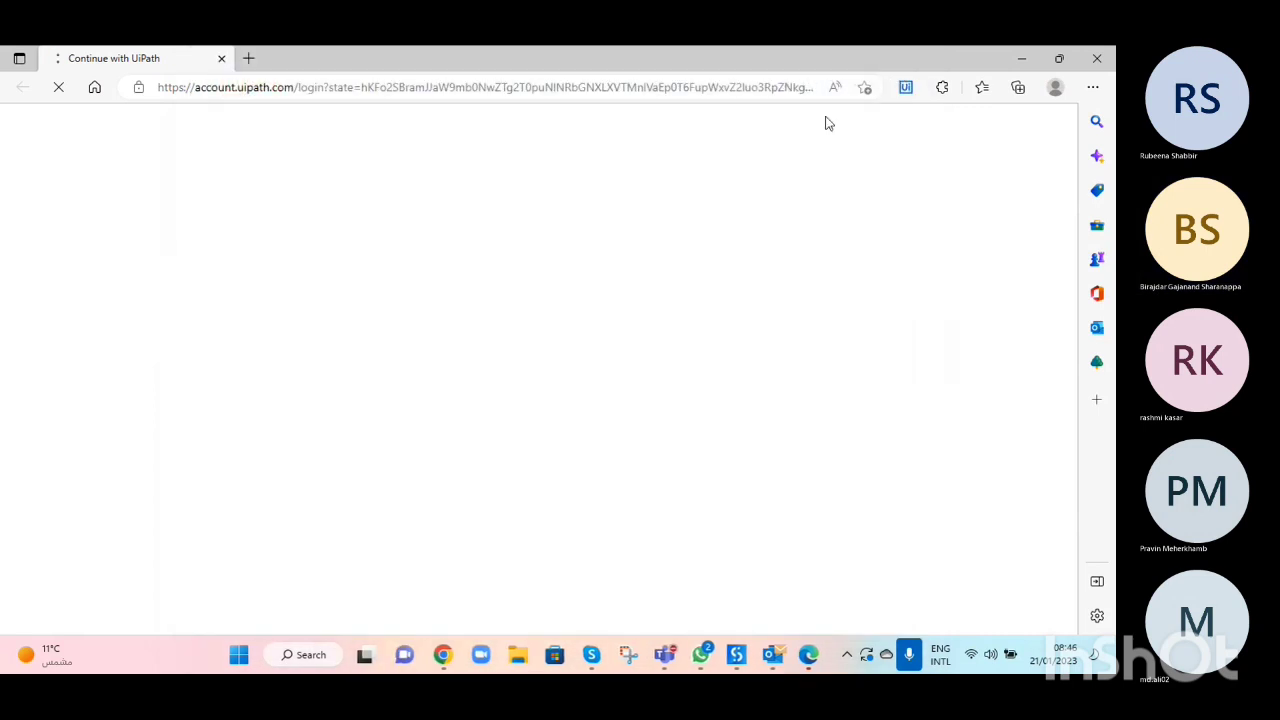
- Reopen UiPath Assistant by searching 'assista' and open the account sign-in page in the browser
left_click(326, 656)
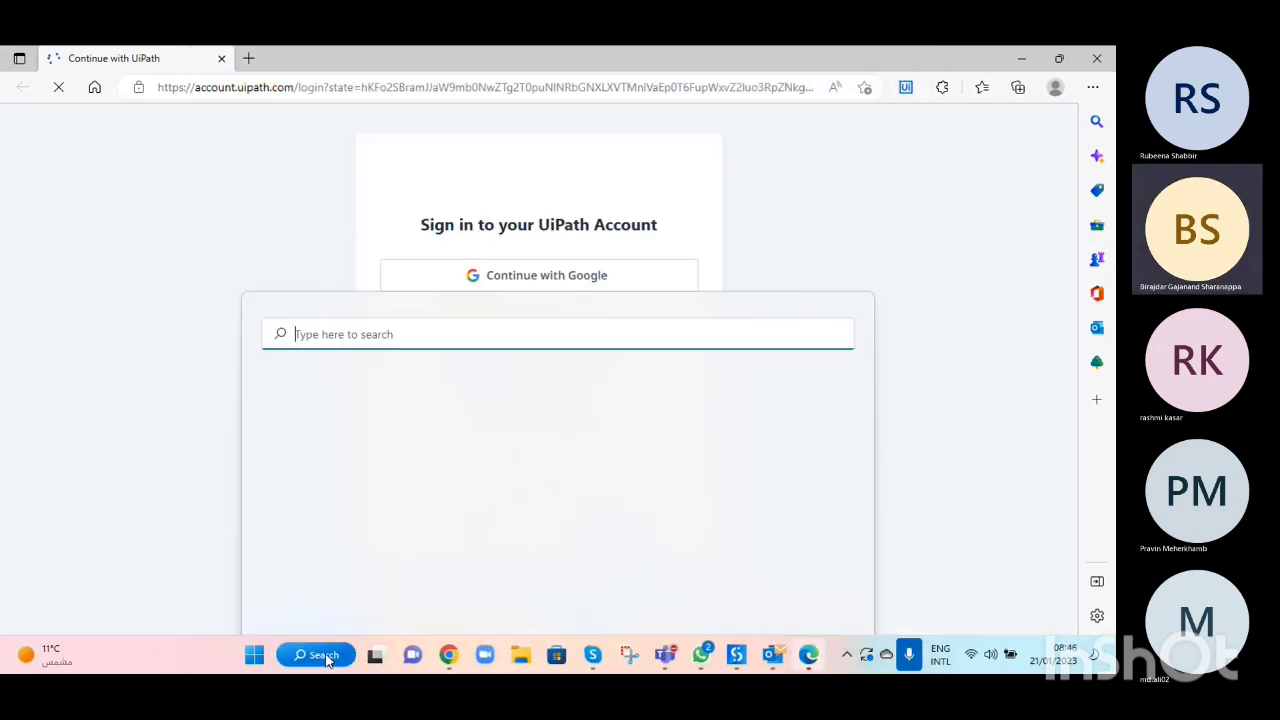
type("assista")
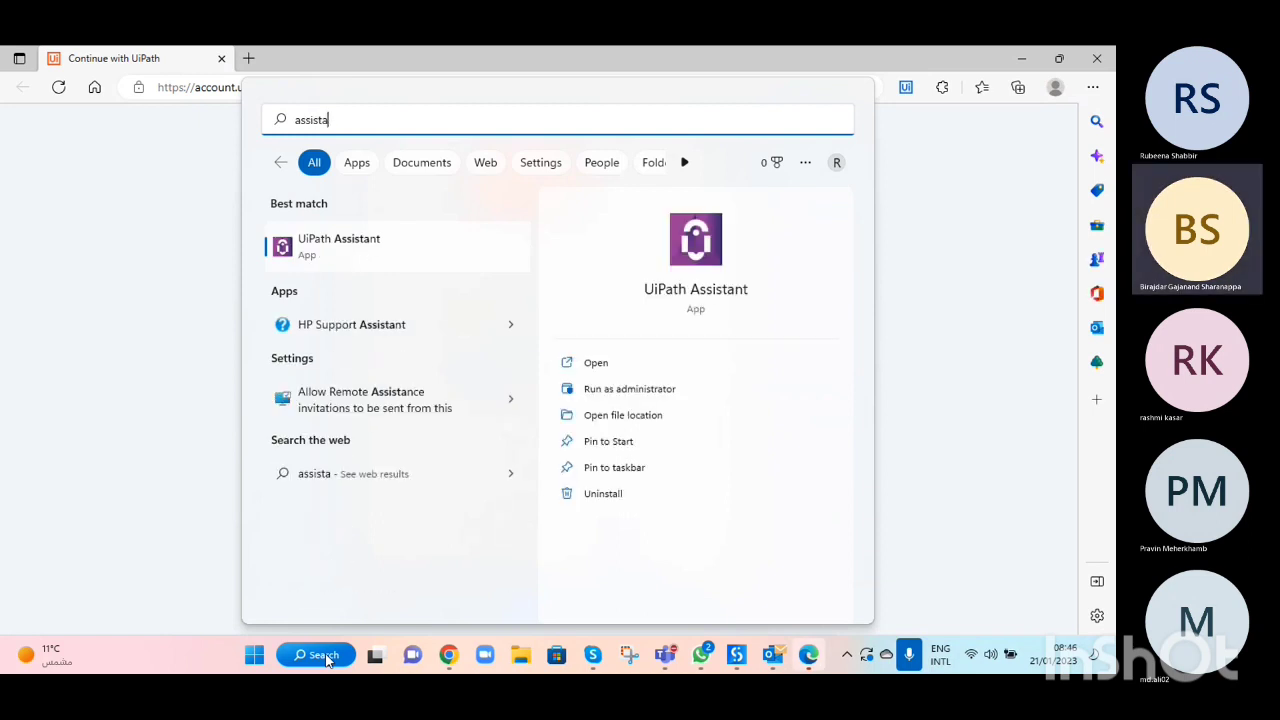
left_click(338, 252)
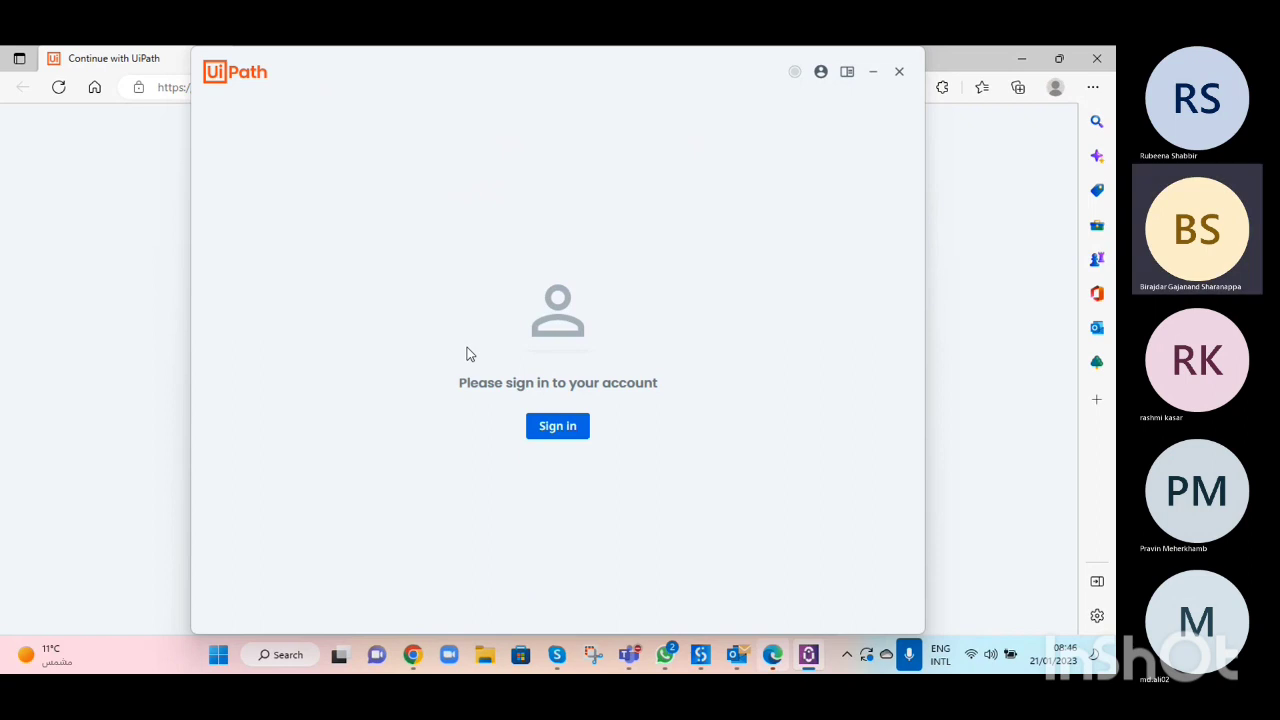
left_click(561, 432)
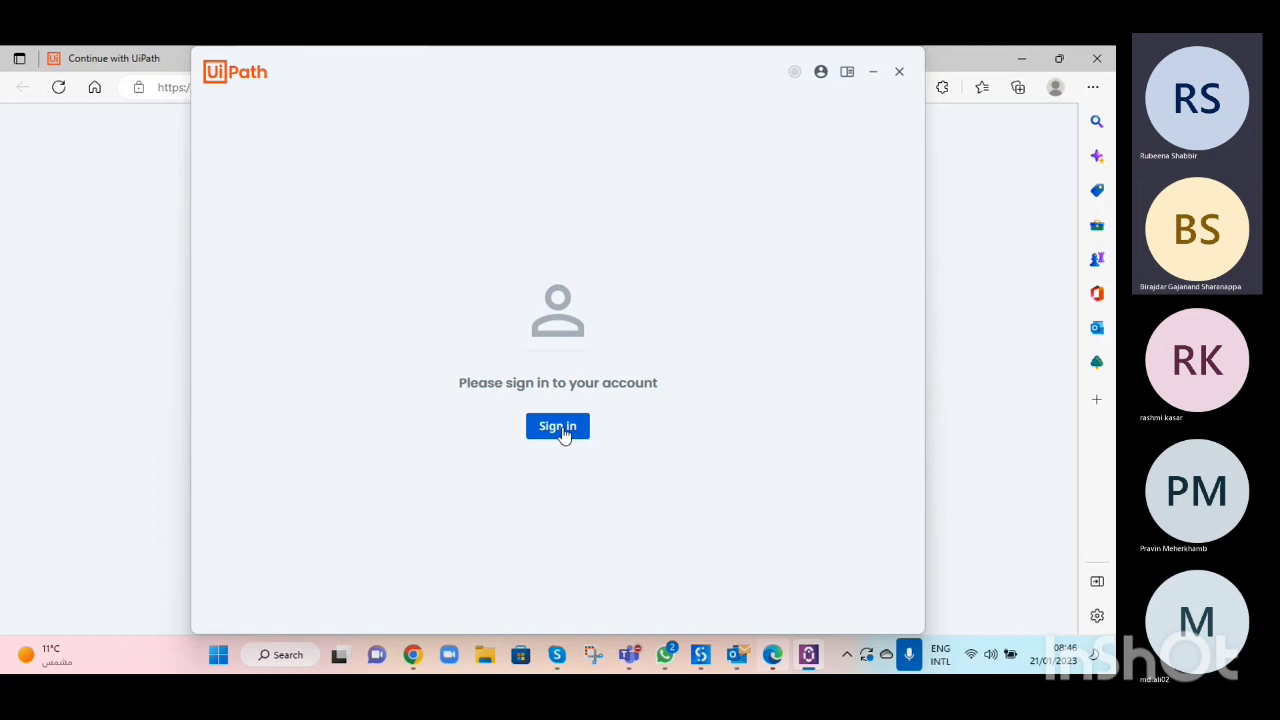
left_click(563, 433)
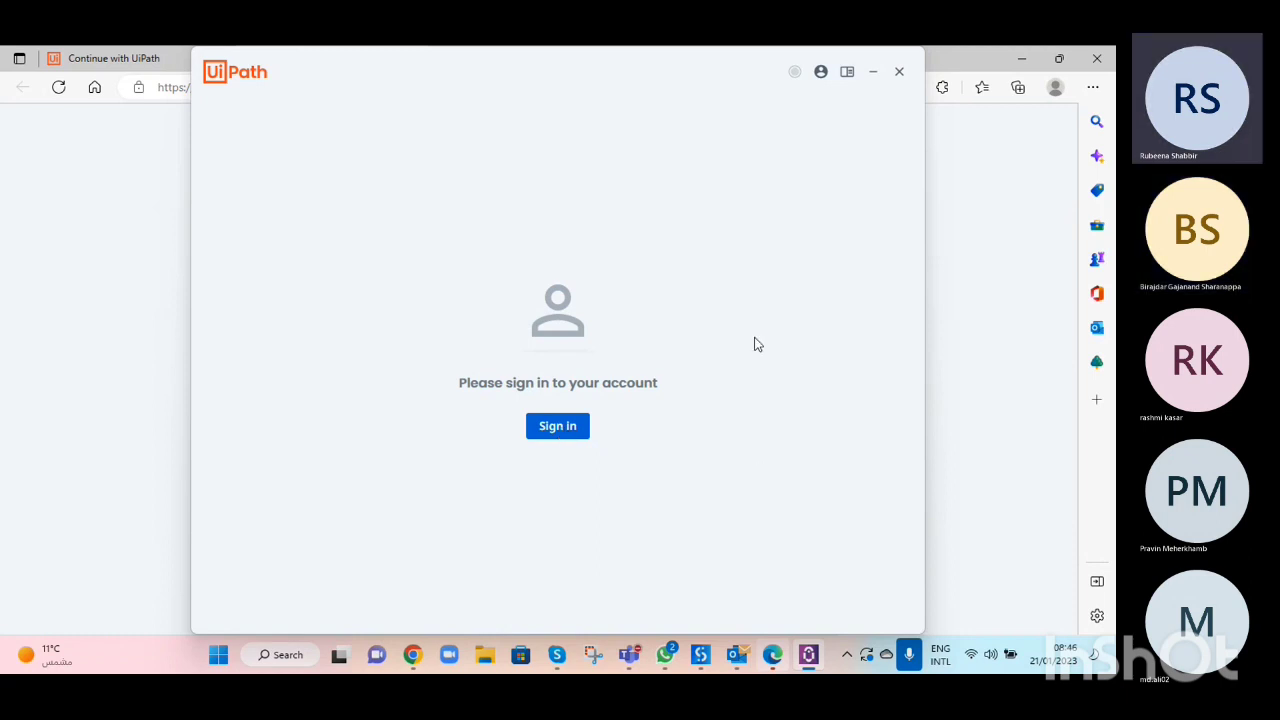
- Switch windows with Alt+Tab and bring the Automation Cloud home page to the front
key("alt+Tab")
key("alt+Tab")
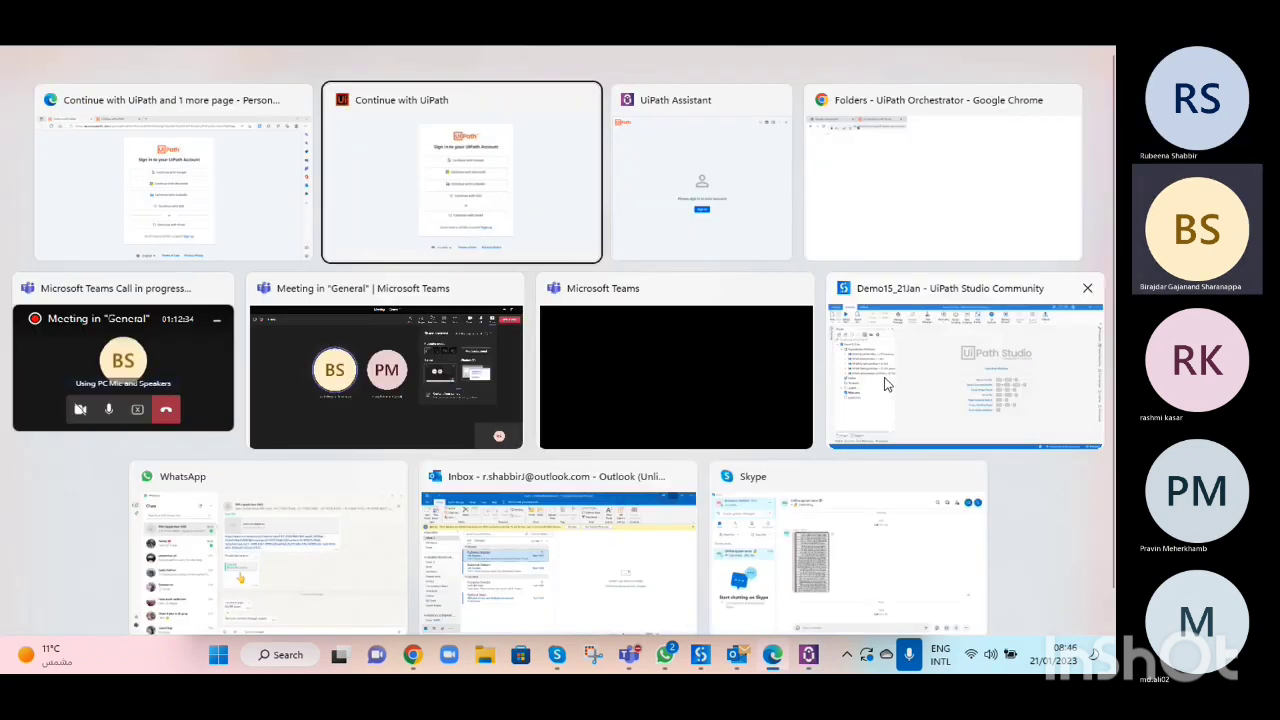
key("alt+Tab")
key("alt+Tab")
key("alt+Tab")
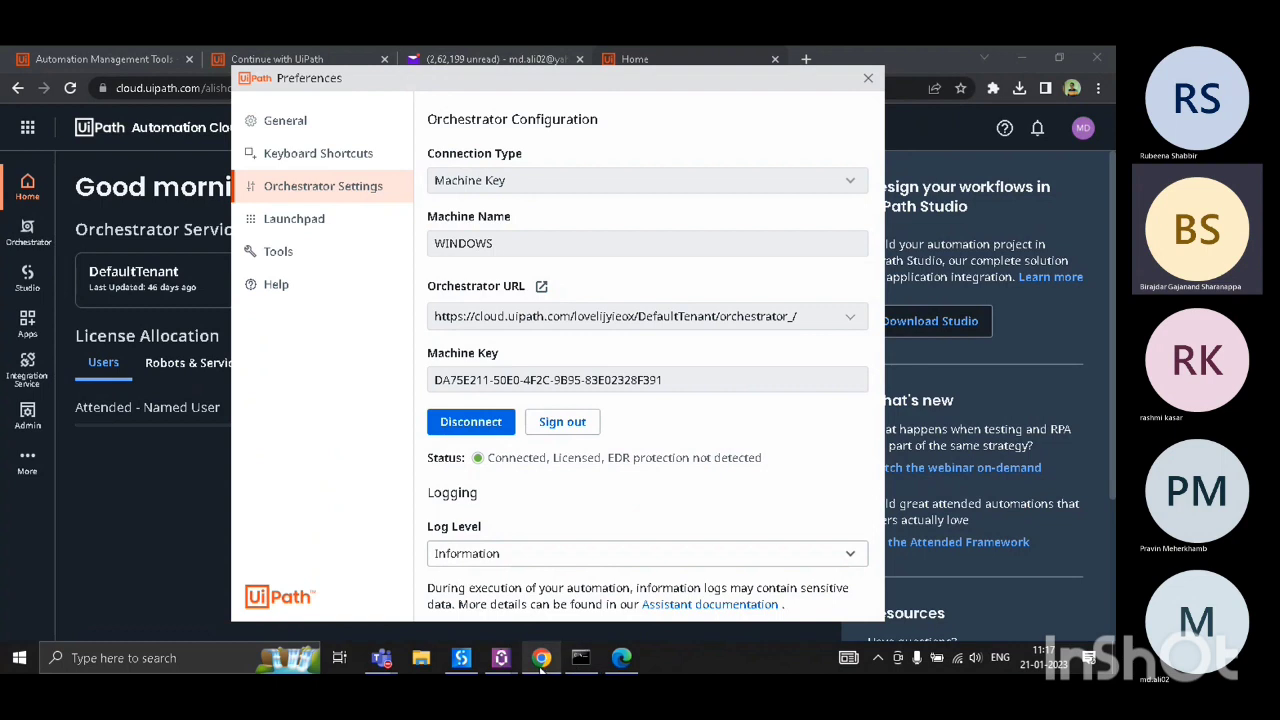
left_click(550, 600)
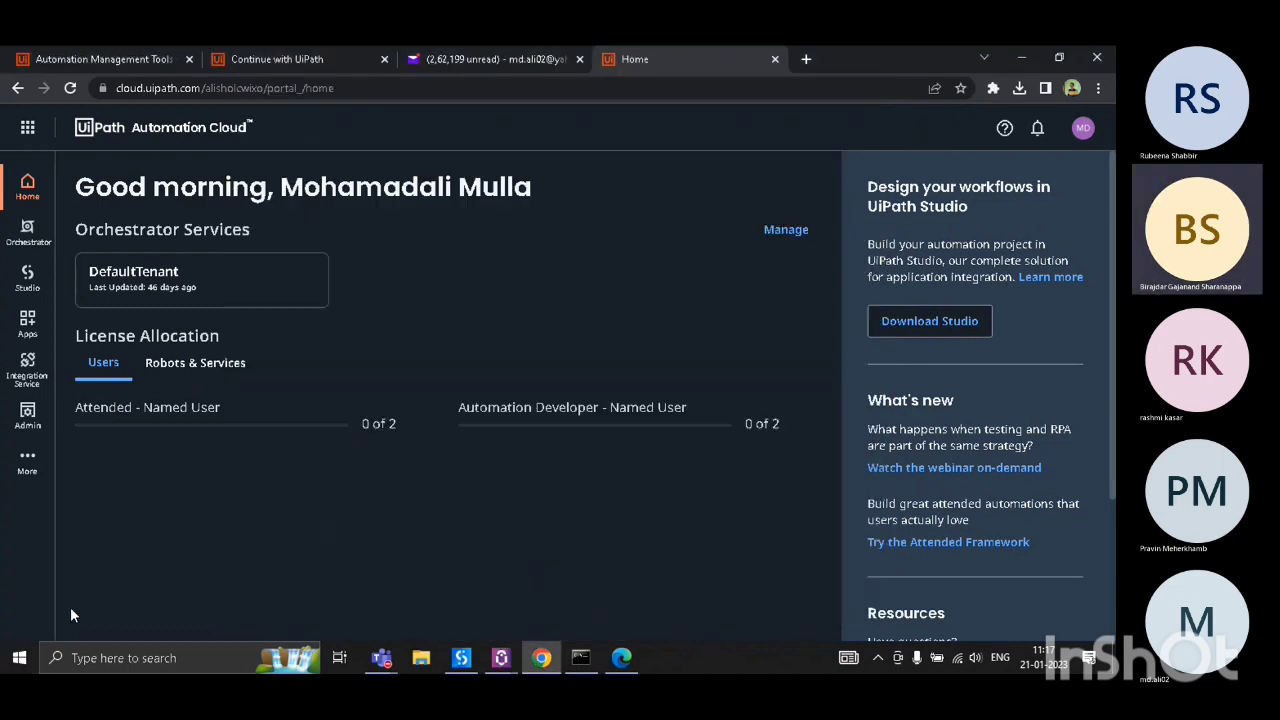
- Return to the Teams call window and stop sharing the screen
left_click(21, 666)
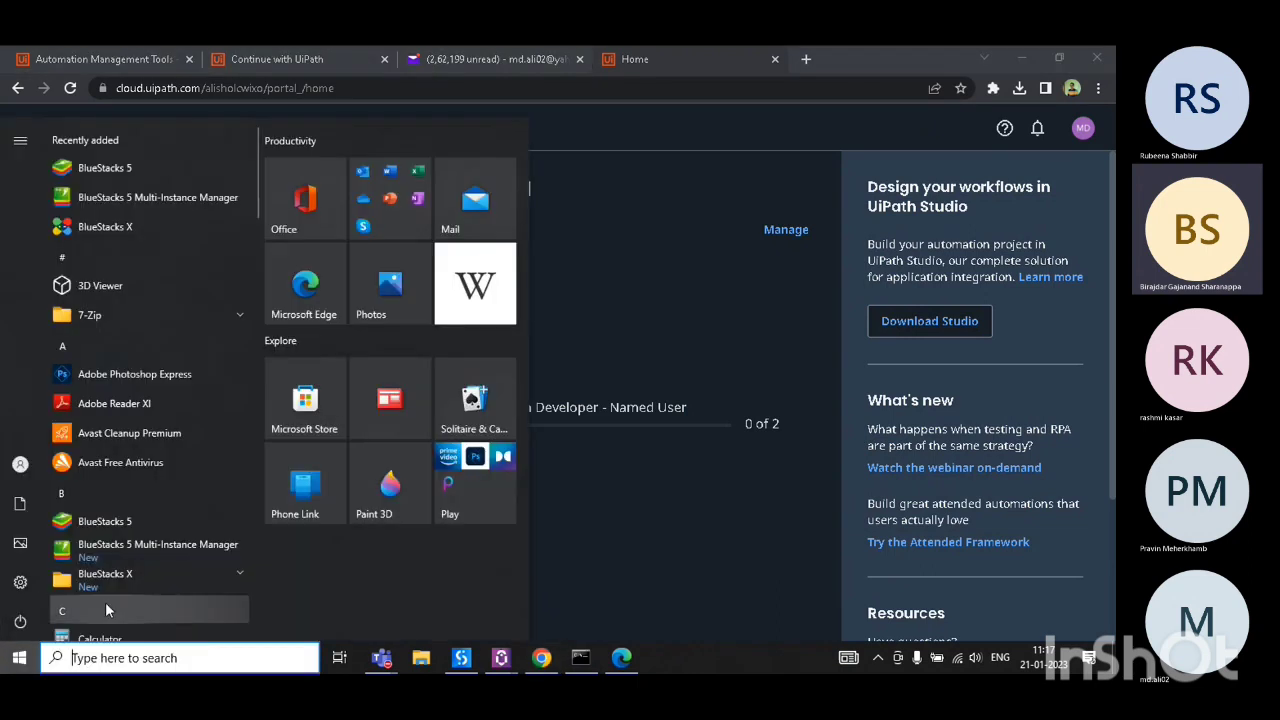
scroll(105, 602, "down", 2)
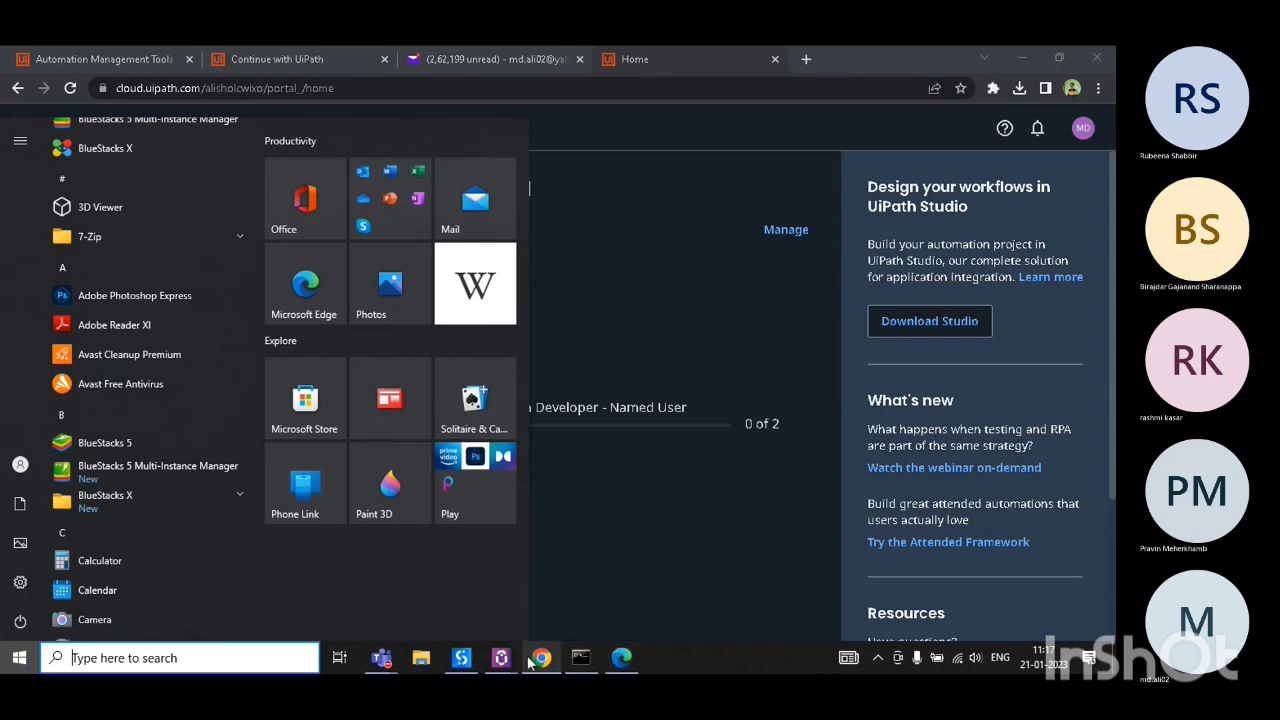
mouse_move(381, 658)
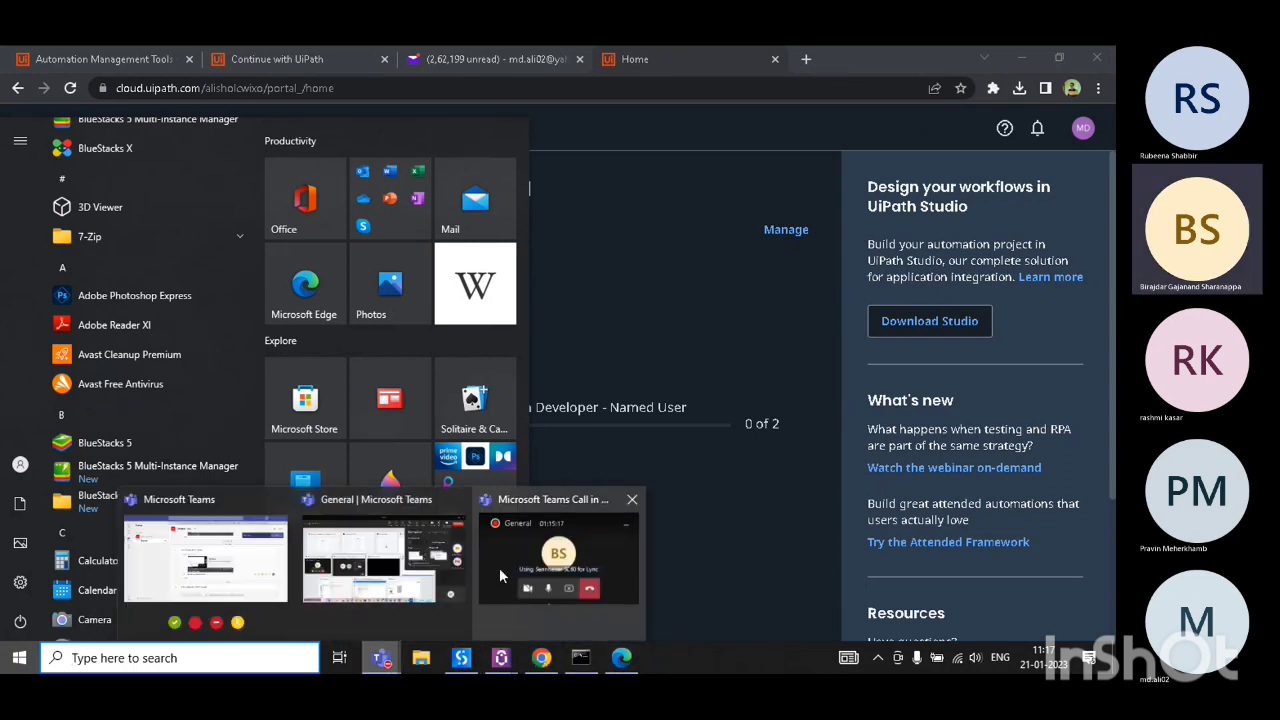
left_click(500, 571)
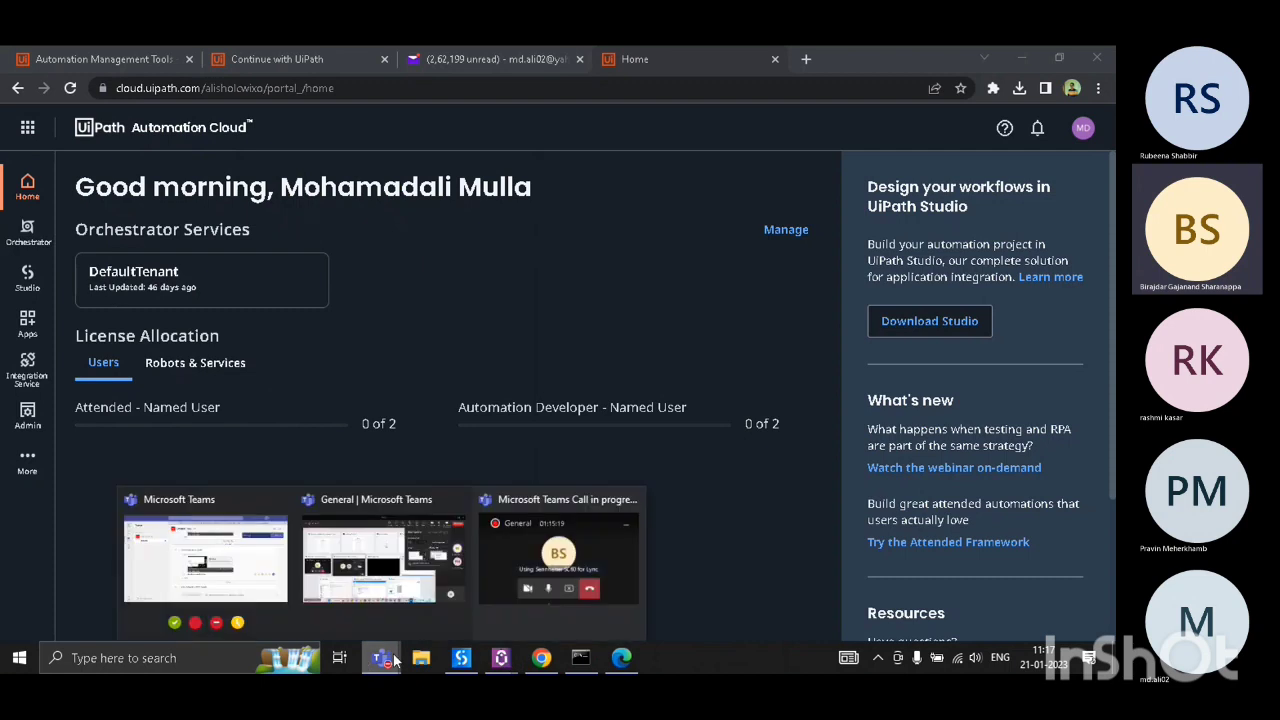
left_click(558, 560)
left_click(990, 108)
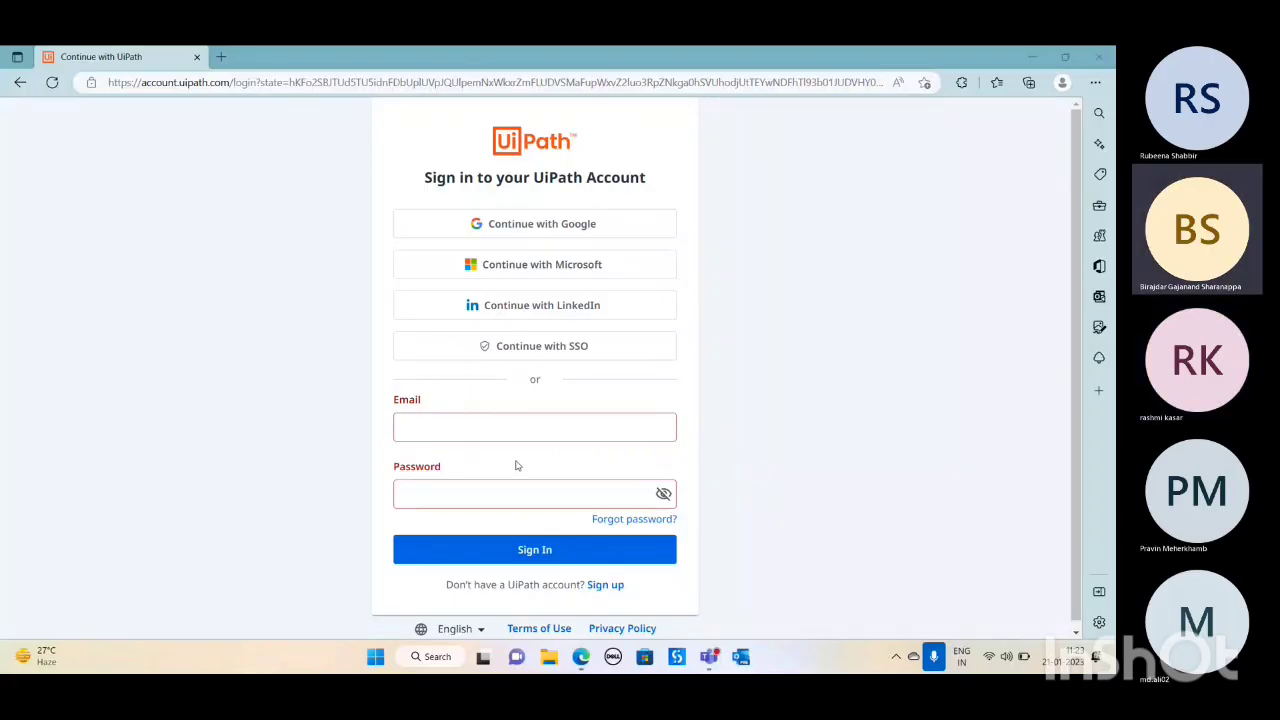
- Dismiss the saved-password suggestions and sign in with Google, choosing the account from the chooser
left_click(519, 420)
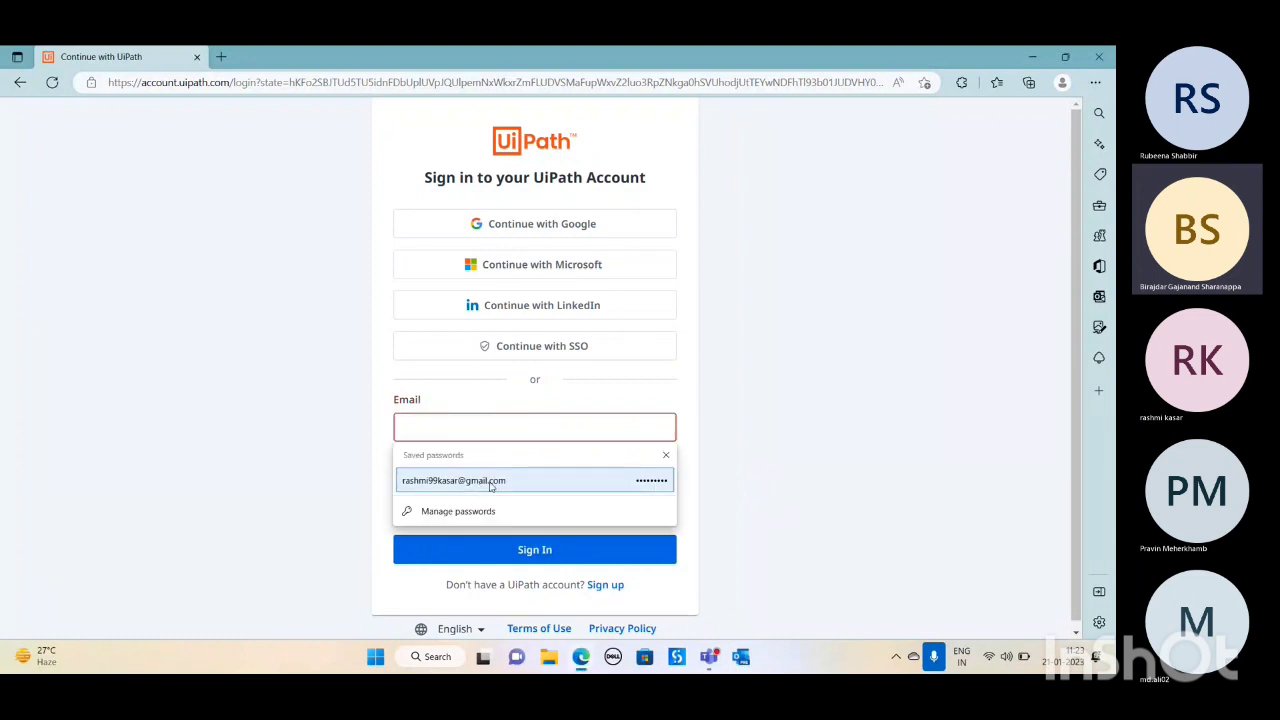
left_click(886, 391)
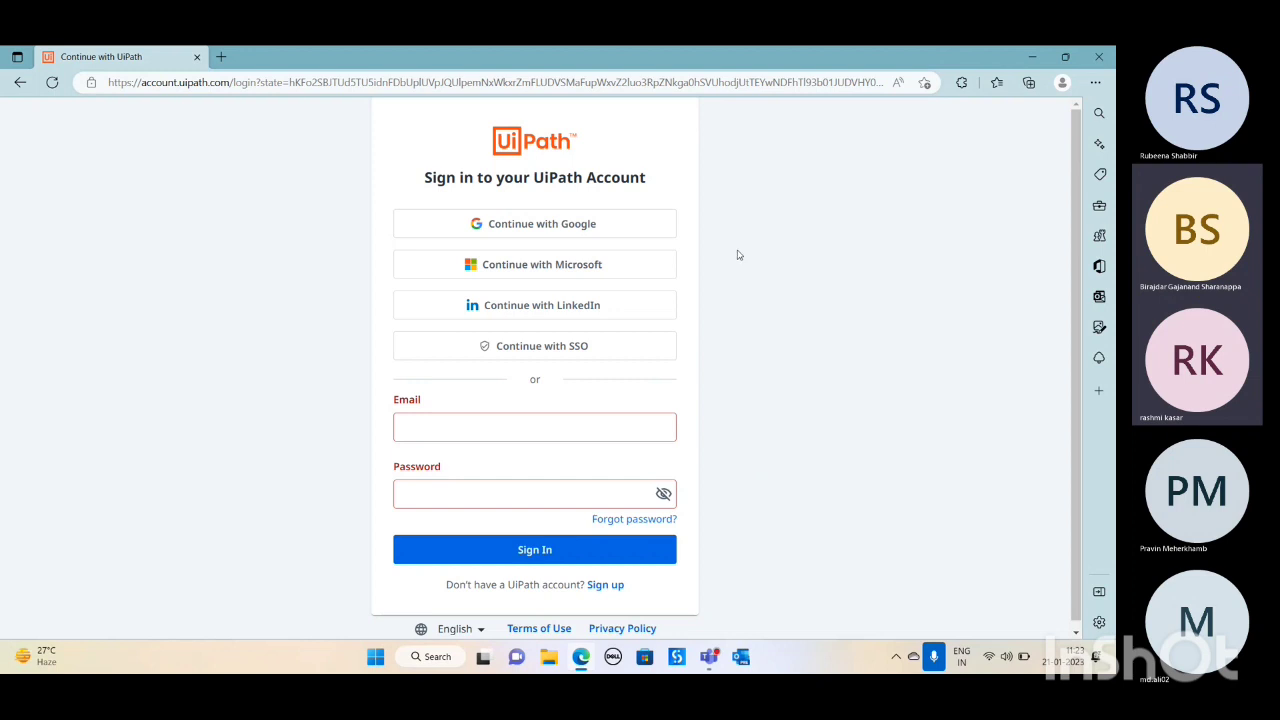
left_click(602, 226)
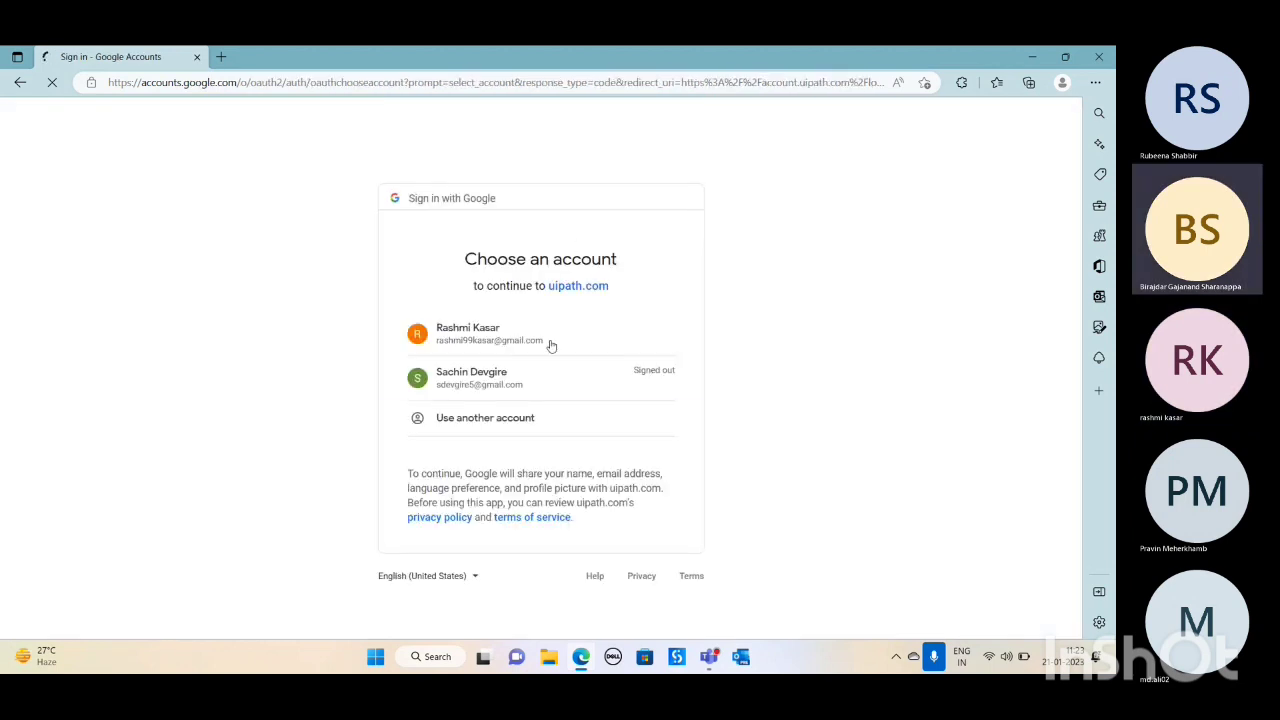
left_click(493, 340)
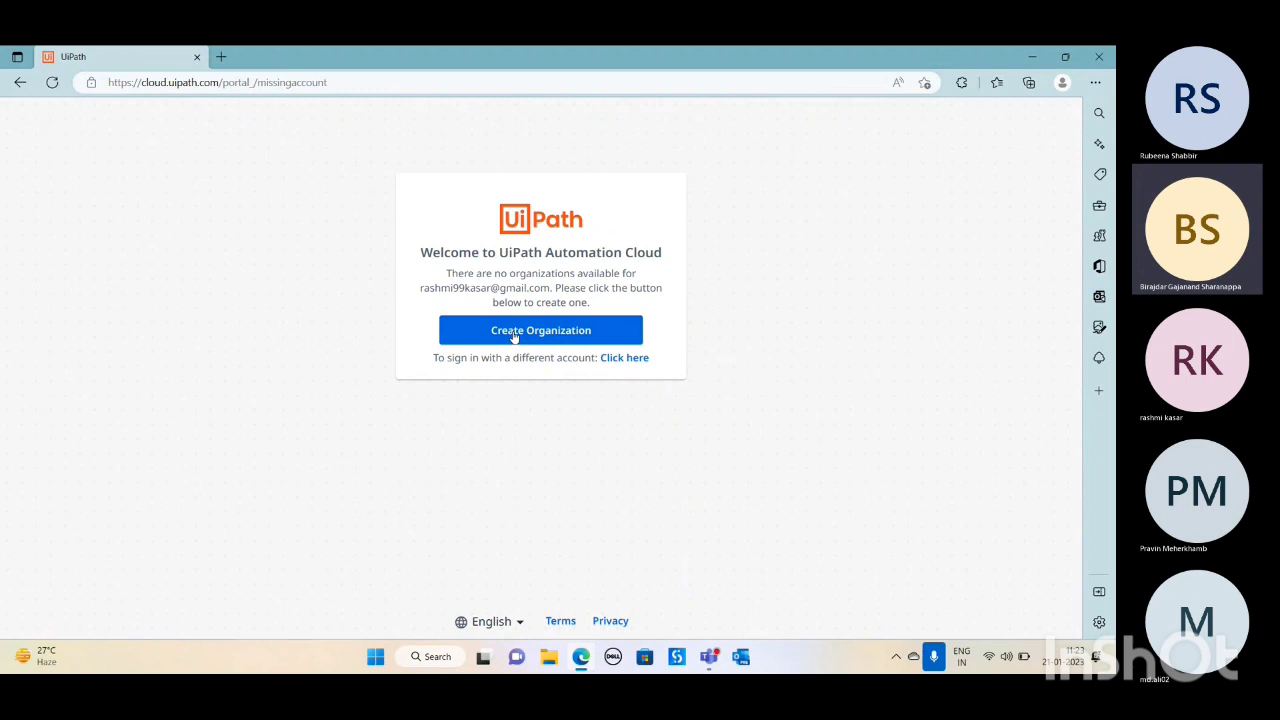
- Start creating an organization and enter the user's full name in the Full Name field
left_click(513, 333)
left_click(624, 267)
type("ra")
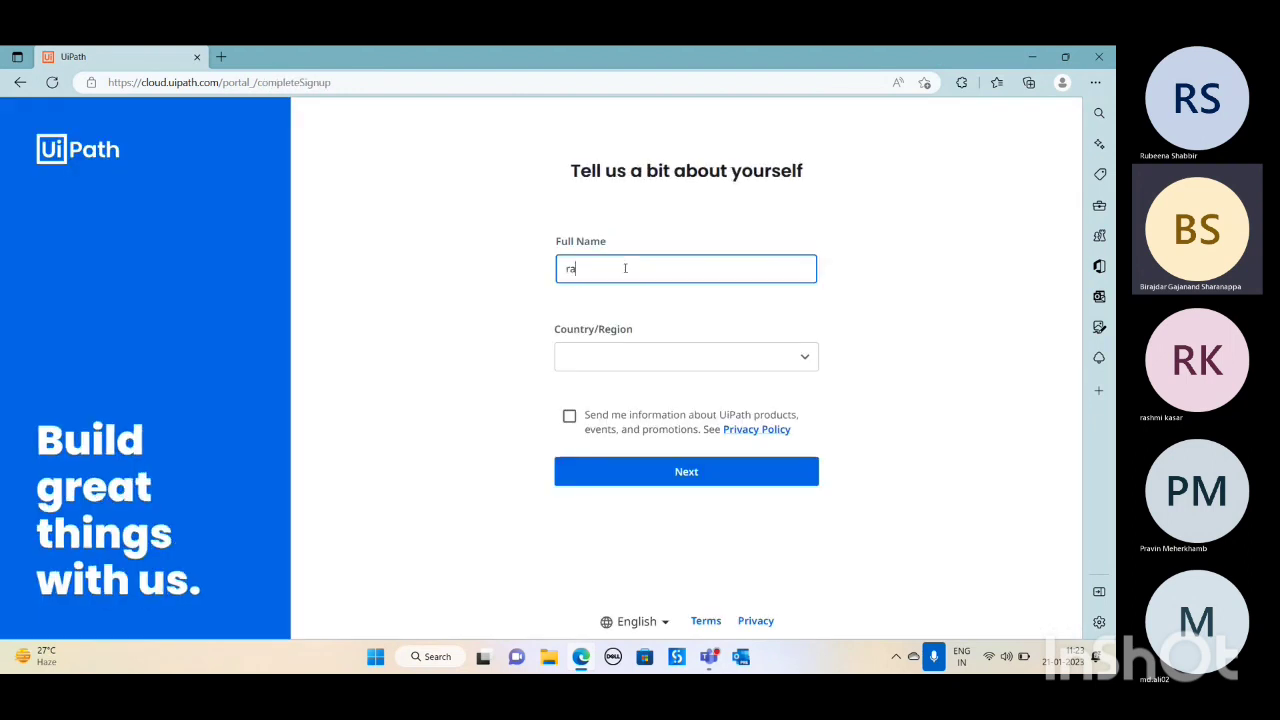
type("sh")
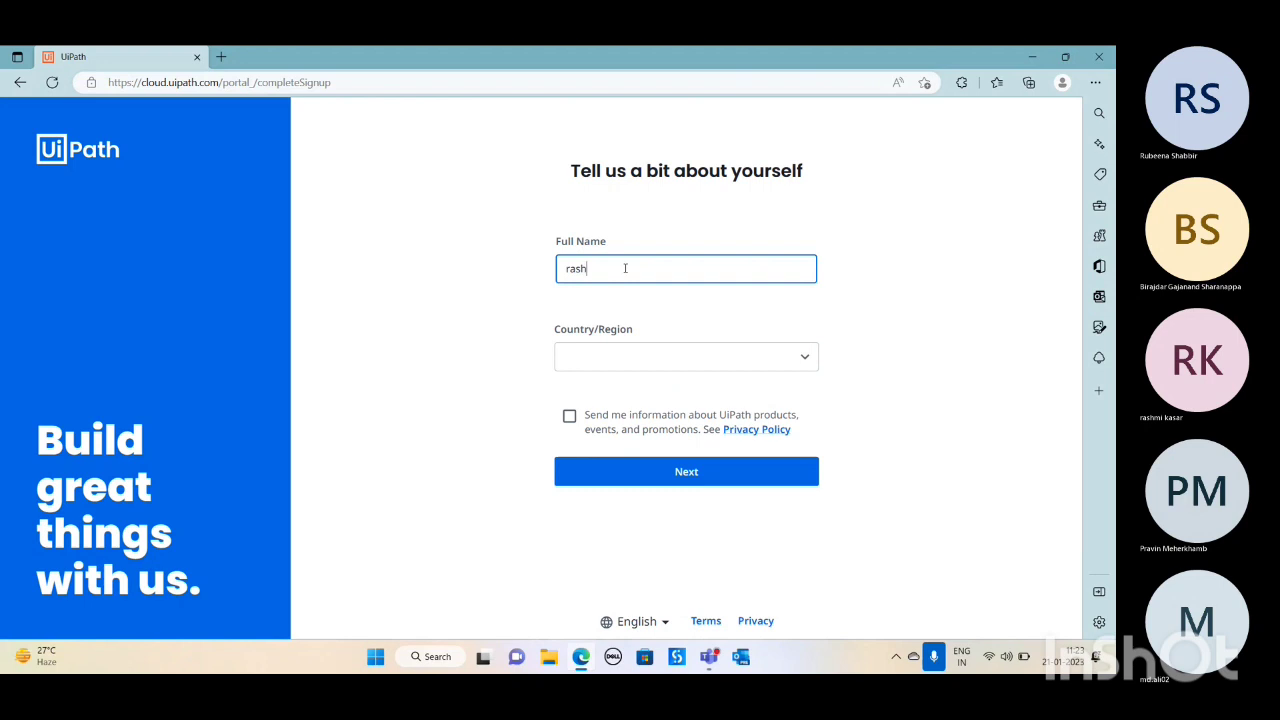
type("mi")
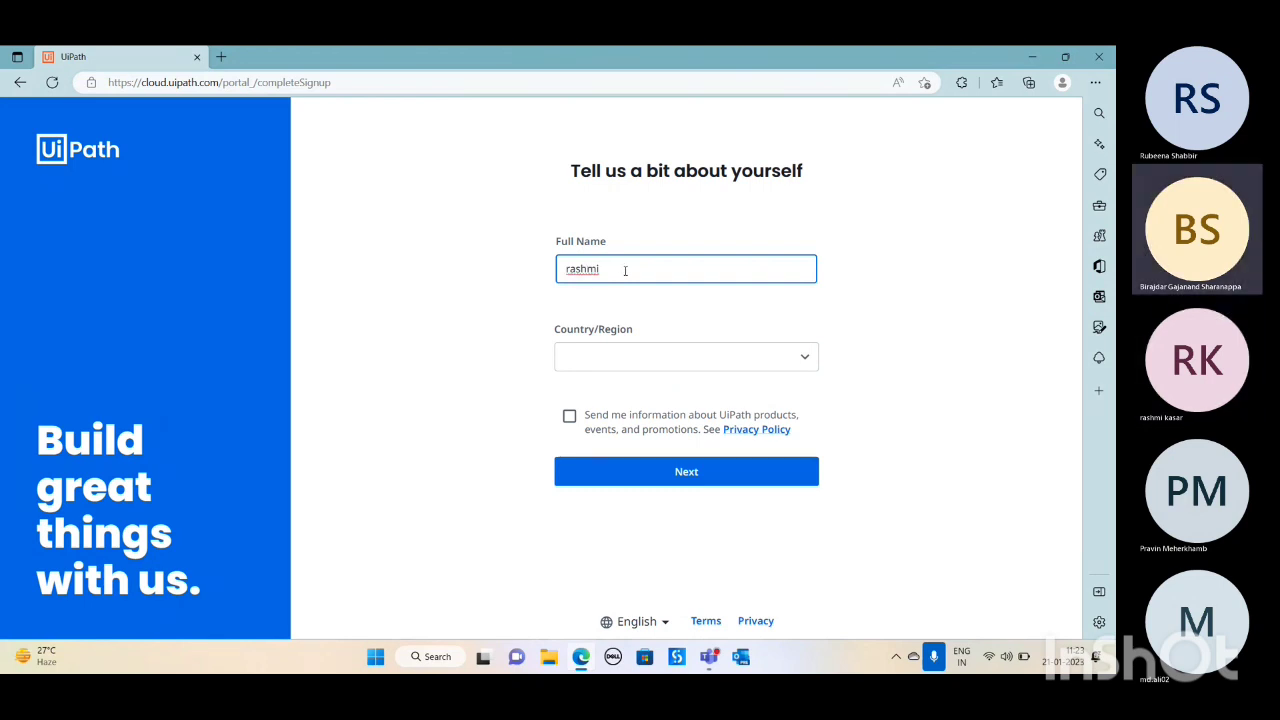
key("ctrl+a")
key("BackSpace")
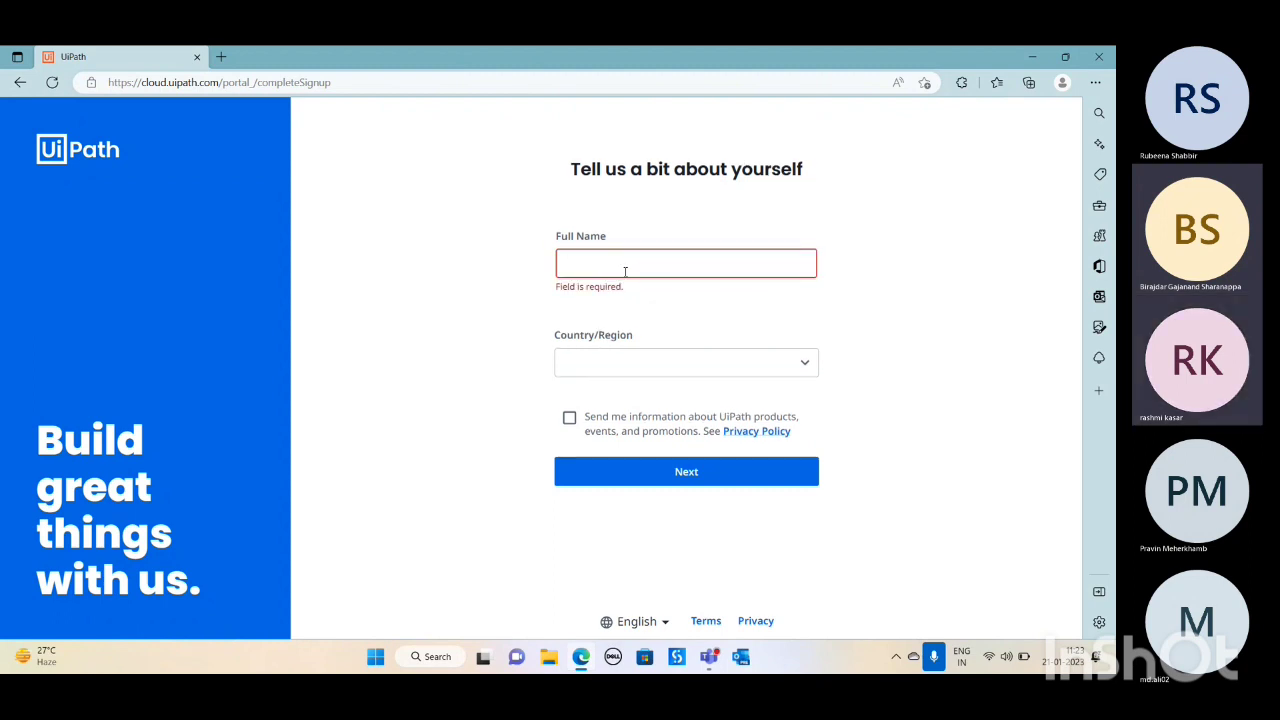
type("rashmi")
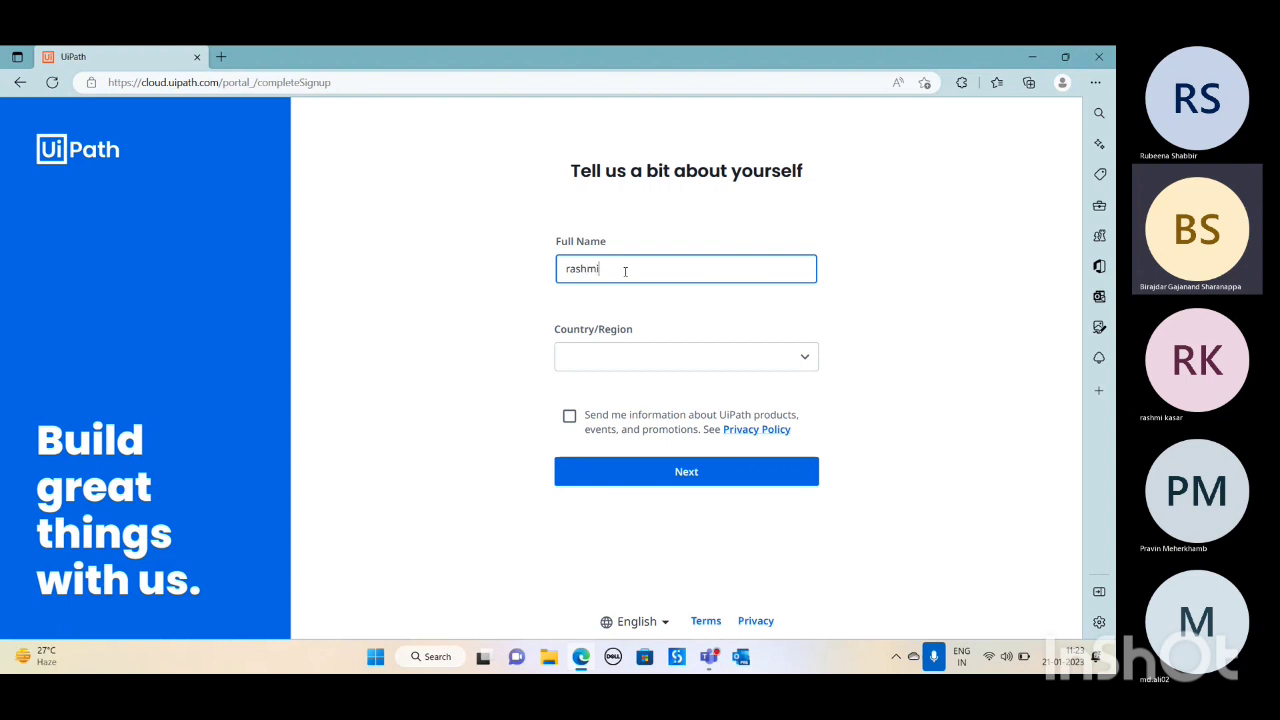
- Choose India as country and Maharashtra as state, then submit the profile
left_click(626, 360)
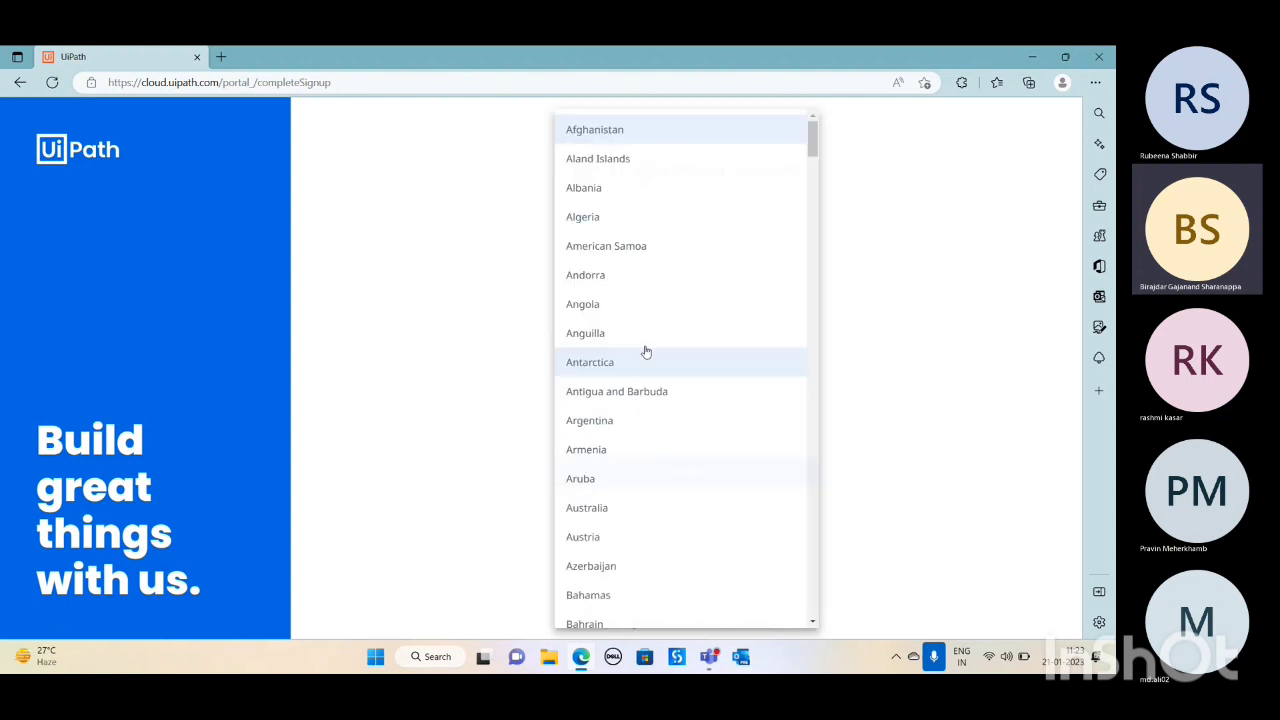
type("in")
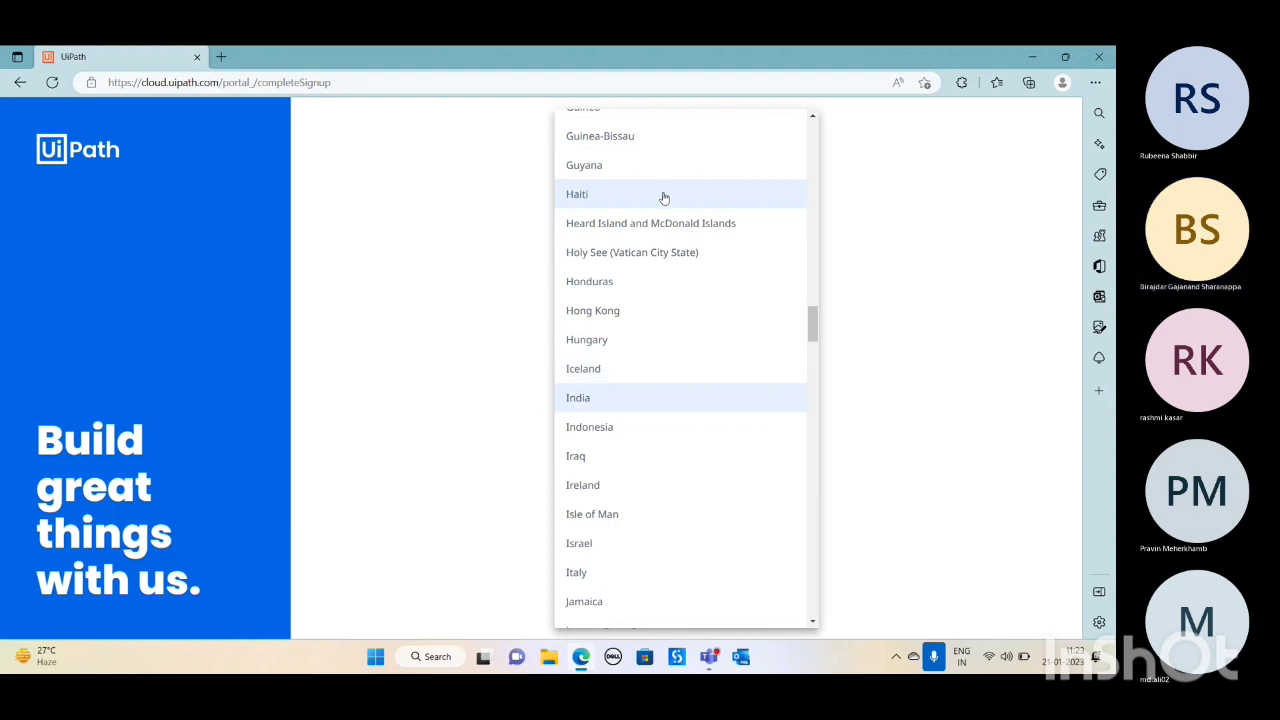
left_click(634, 399)
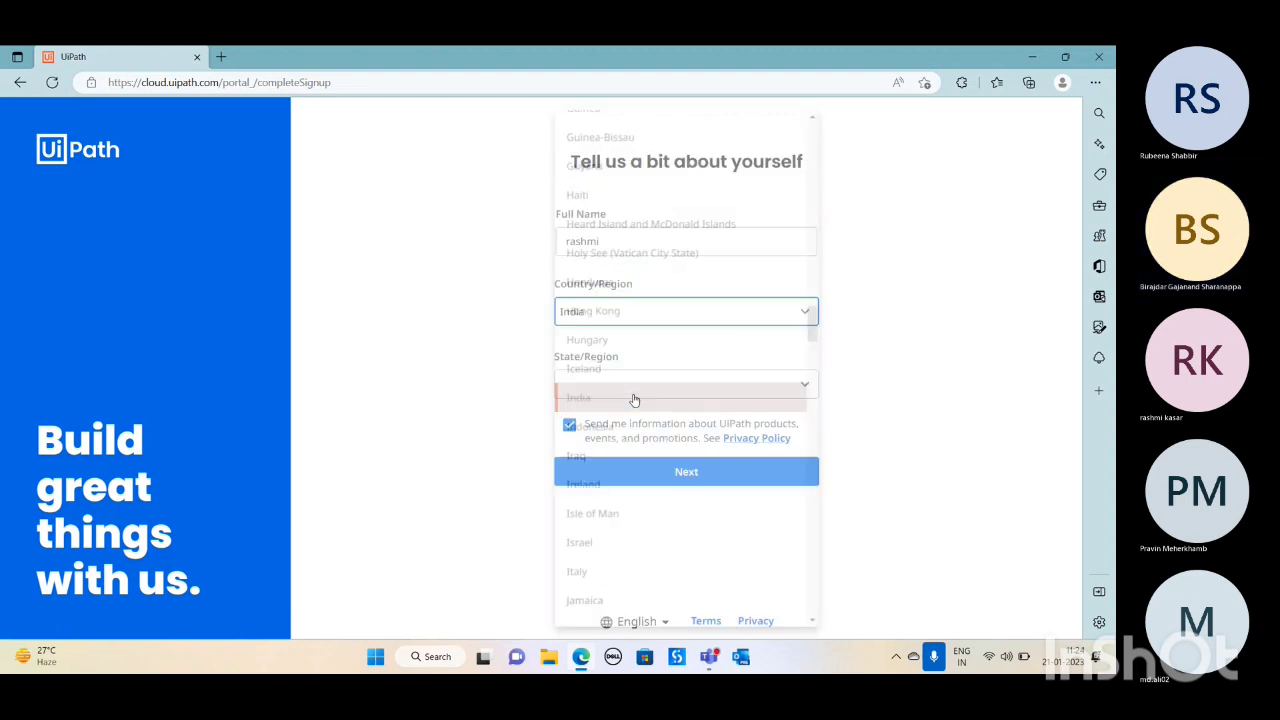
left_click(811, 388)
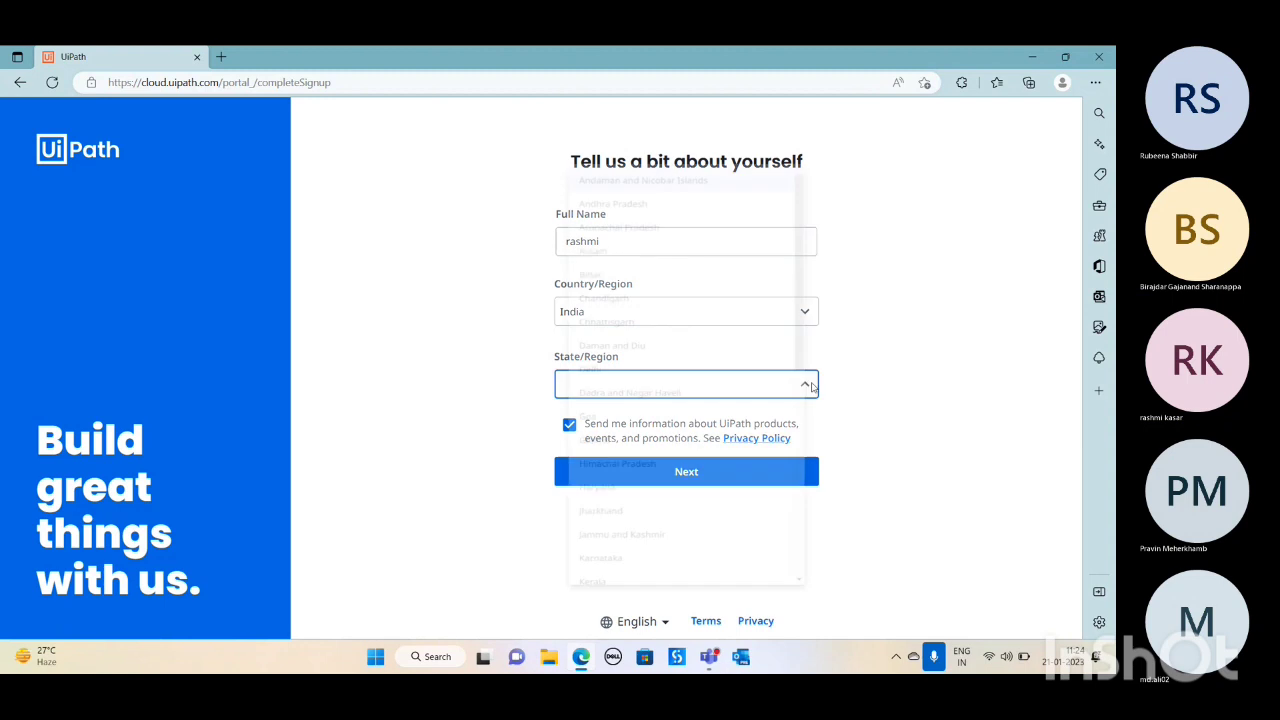
scroll(743, 379, "down", 3)
left_click(664, 376)
left_click(686, 472)
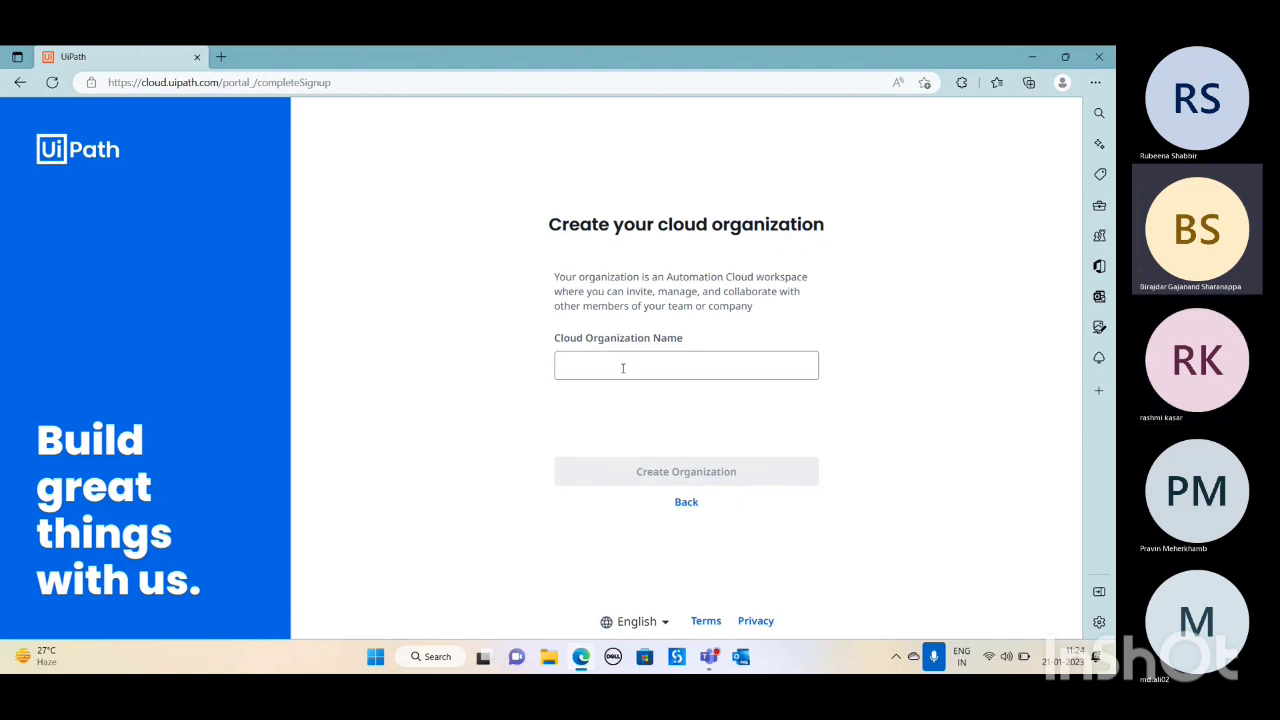
- Name the cloud organization 'rise' and create it
left_click(622, 368)
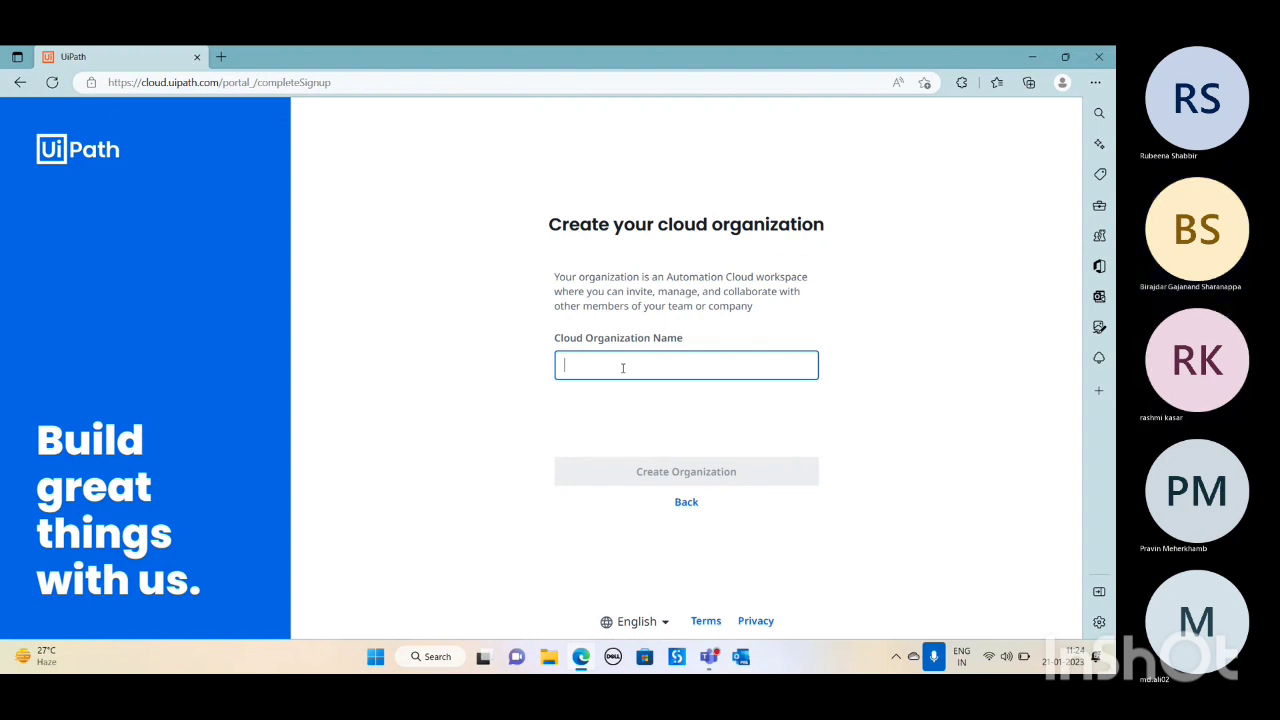
type("ric")
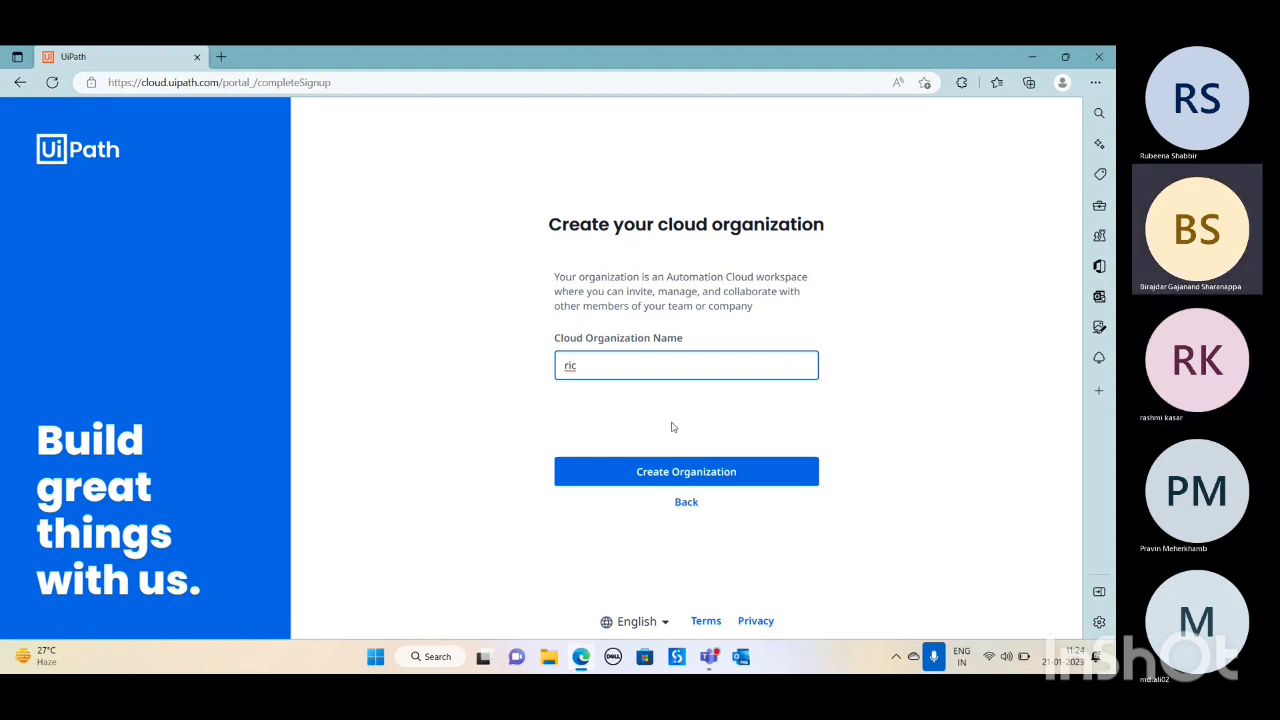
key("BackSpace")
type("s")
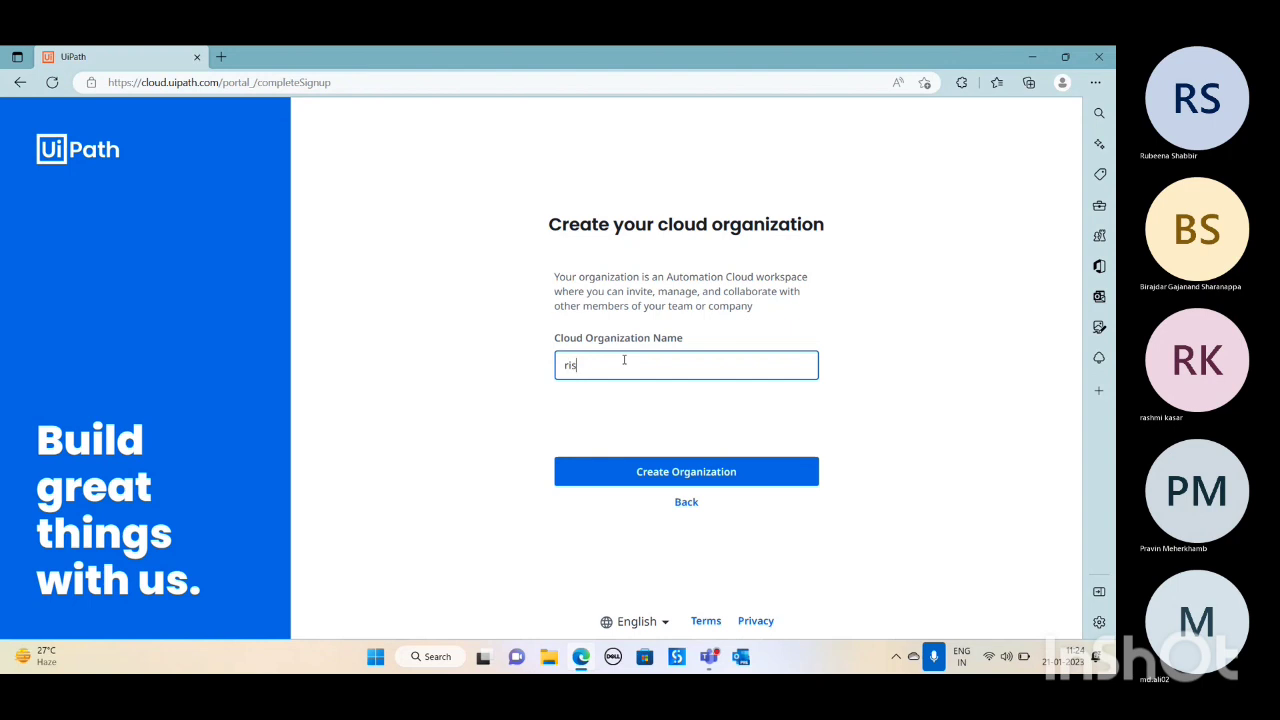
type("e")
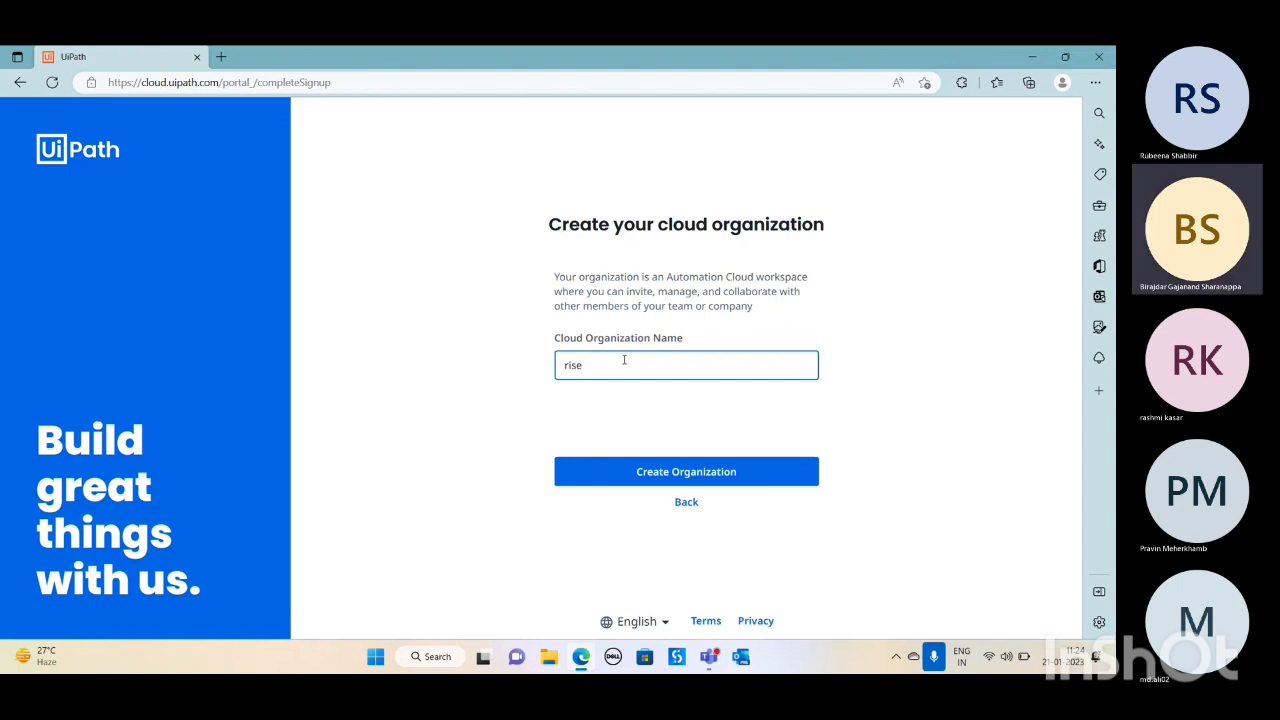
left_click(642, 479)
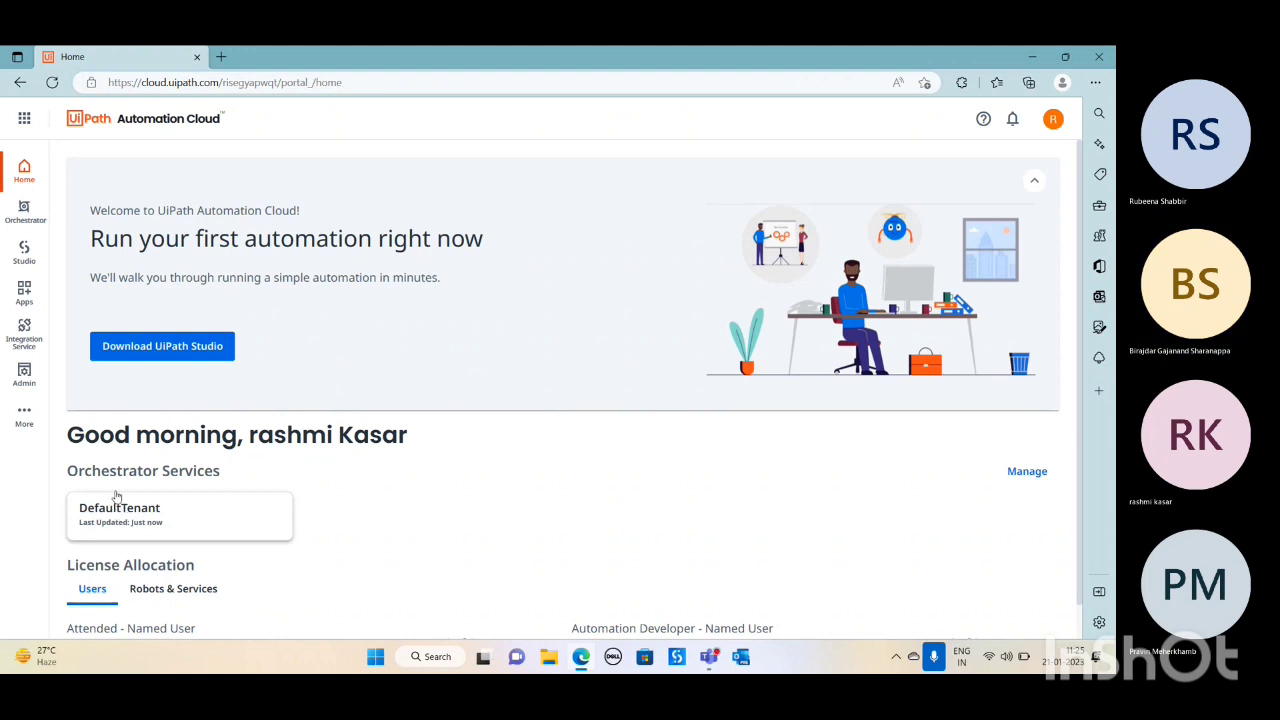
- Open Orchestrator for the new organization and exit the folder resources tour
left_click(30, 207)
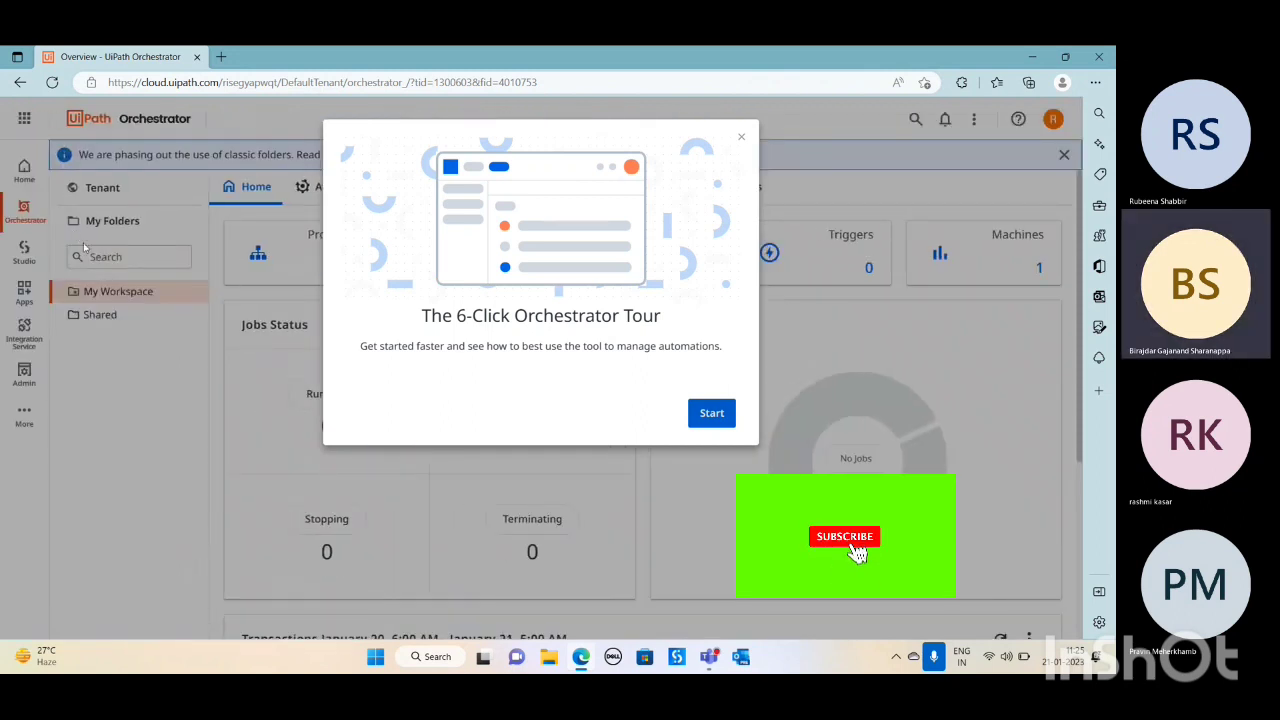
left_click(714, 413)
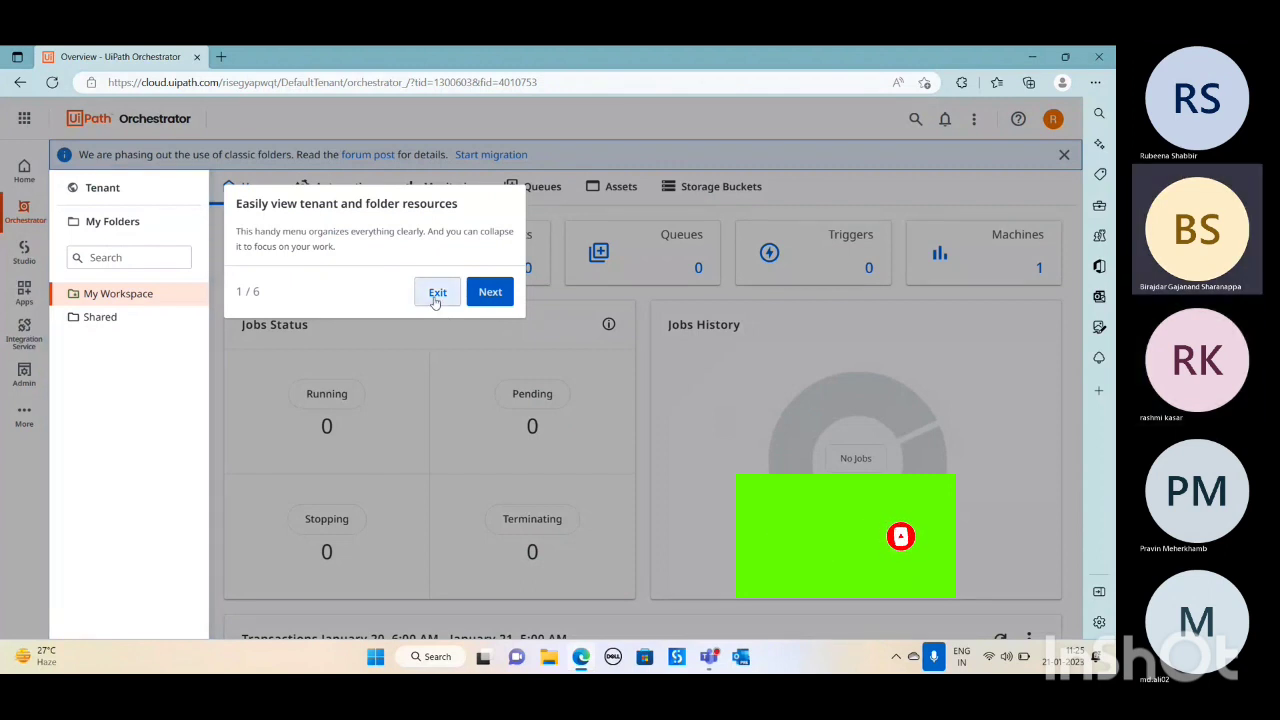
left_click(436, 302)
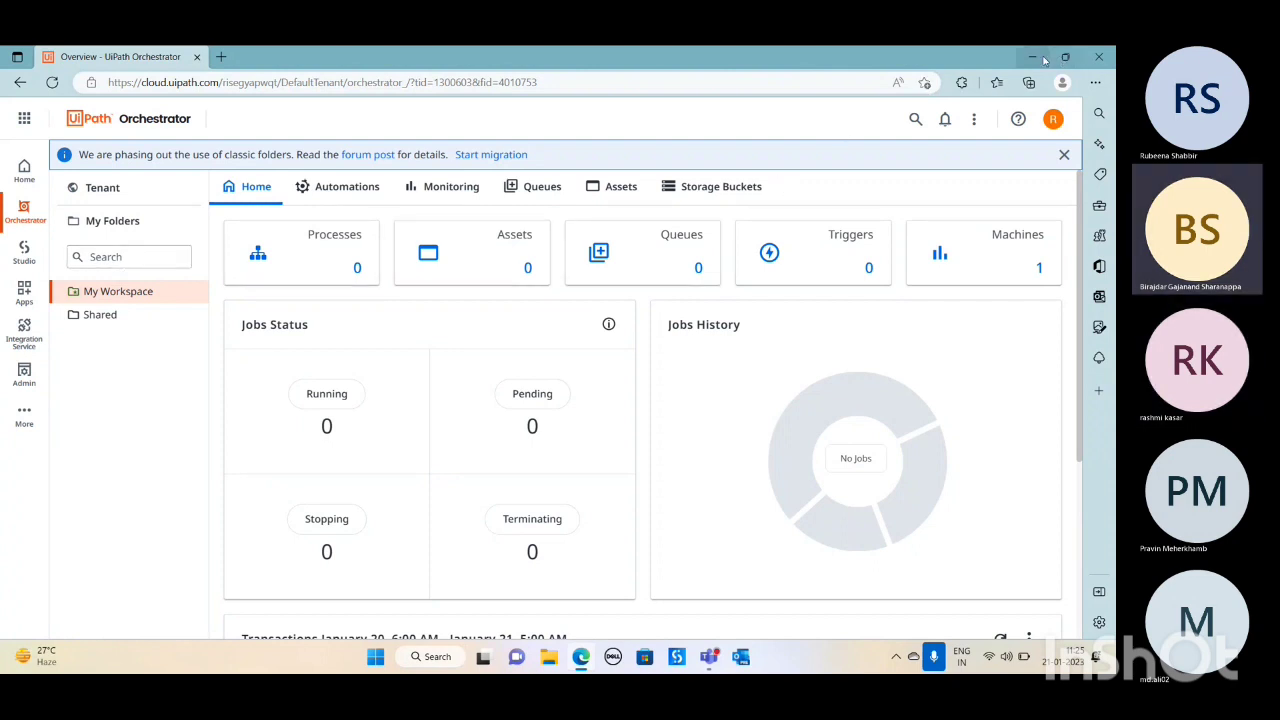
- Close the meeting's content sharing options and open RPA_November's Processes list
left_click(932, 567)
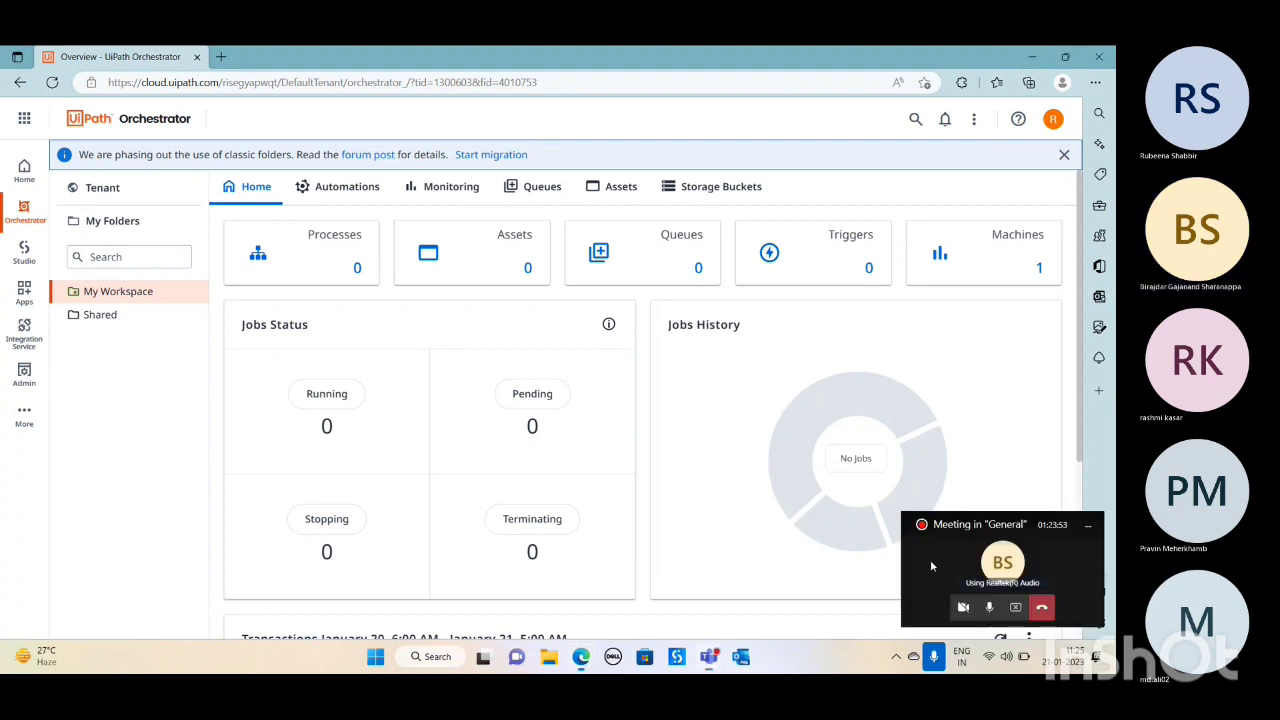
left_click(794, 418)
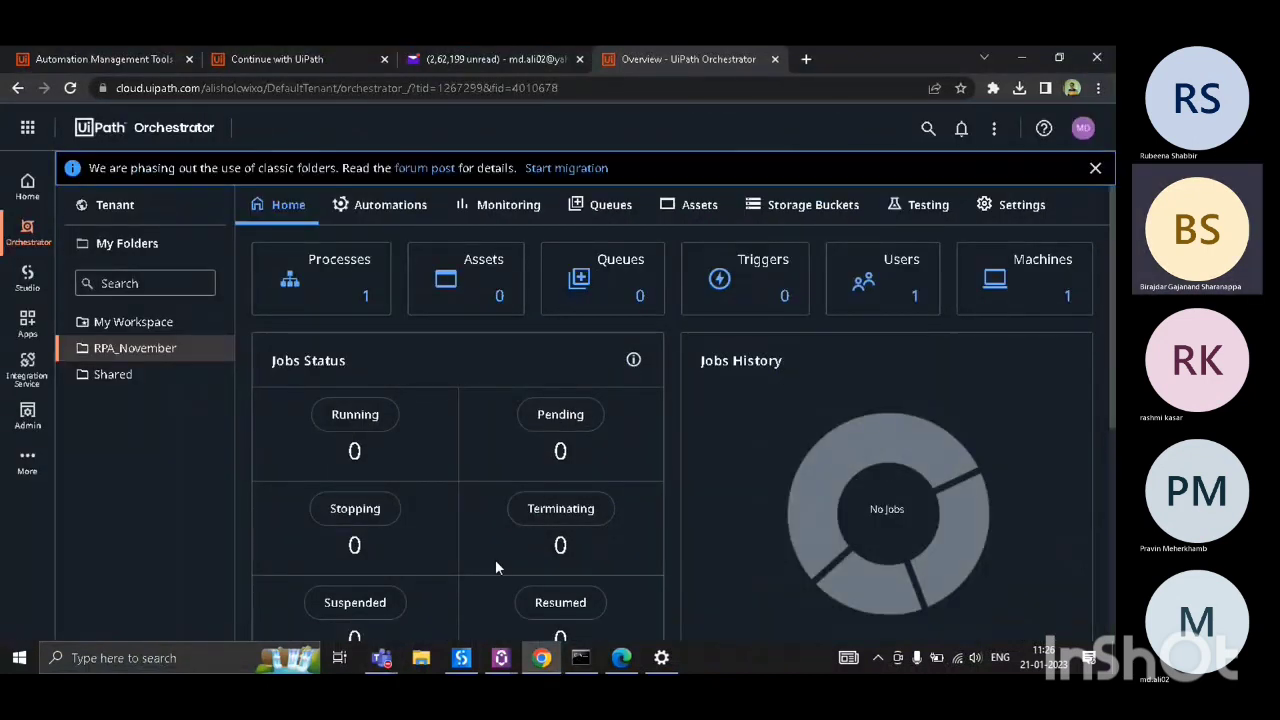
mouse_move(466, 660)
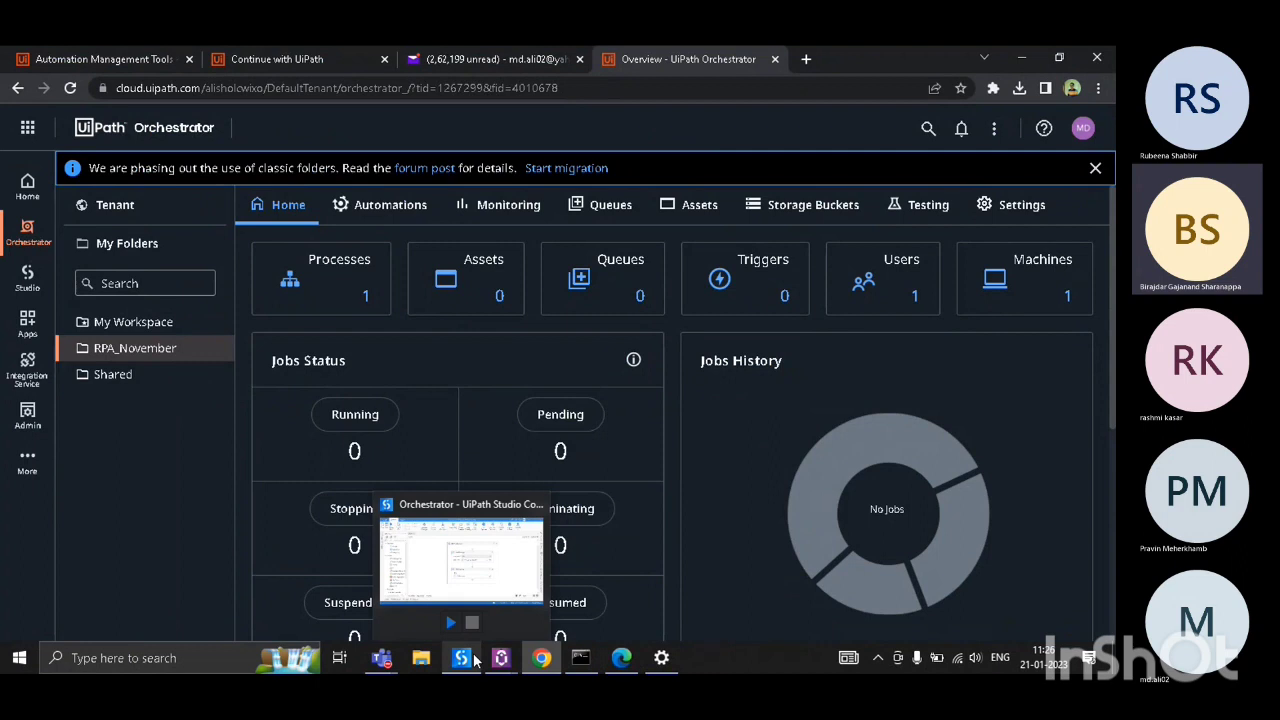
left_click(328, 300)
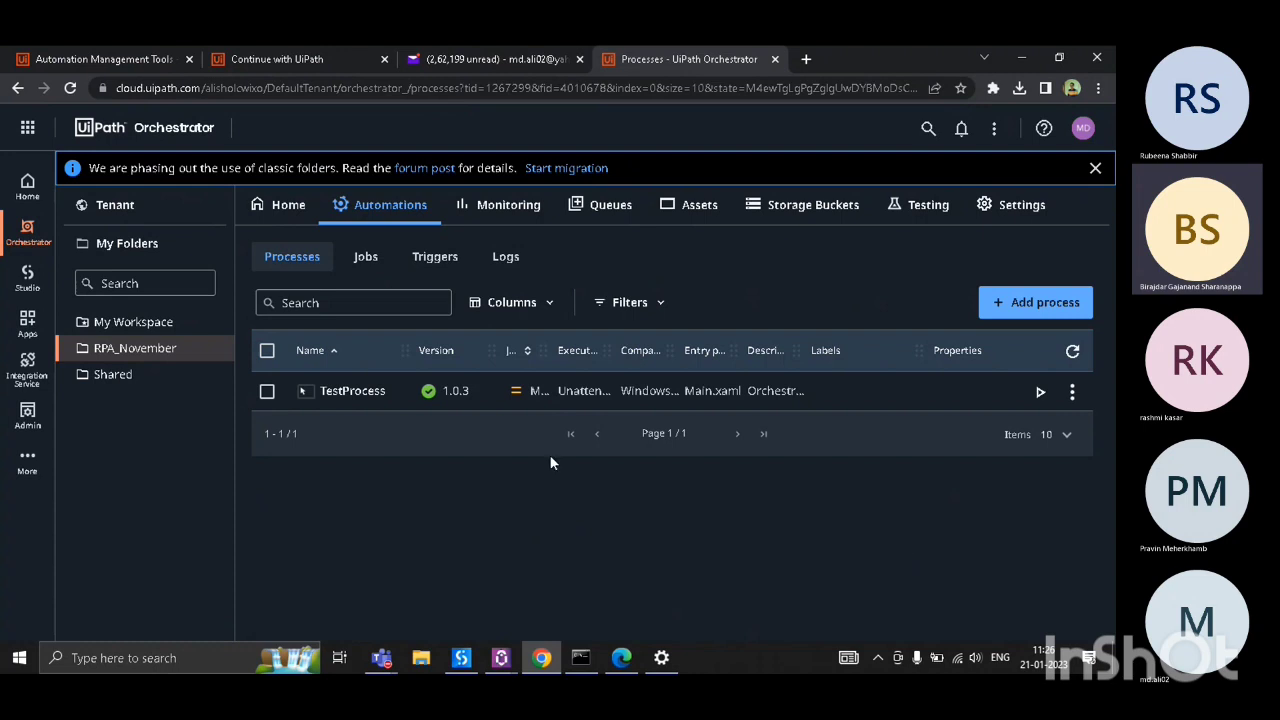
- Start a TestProcess job despite the invalid configuration warning, then return to Orchestrator
left_click(1040, 391)
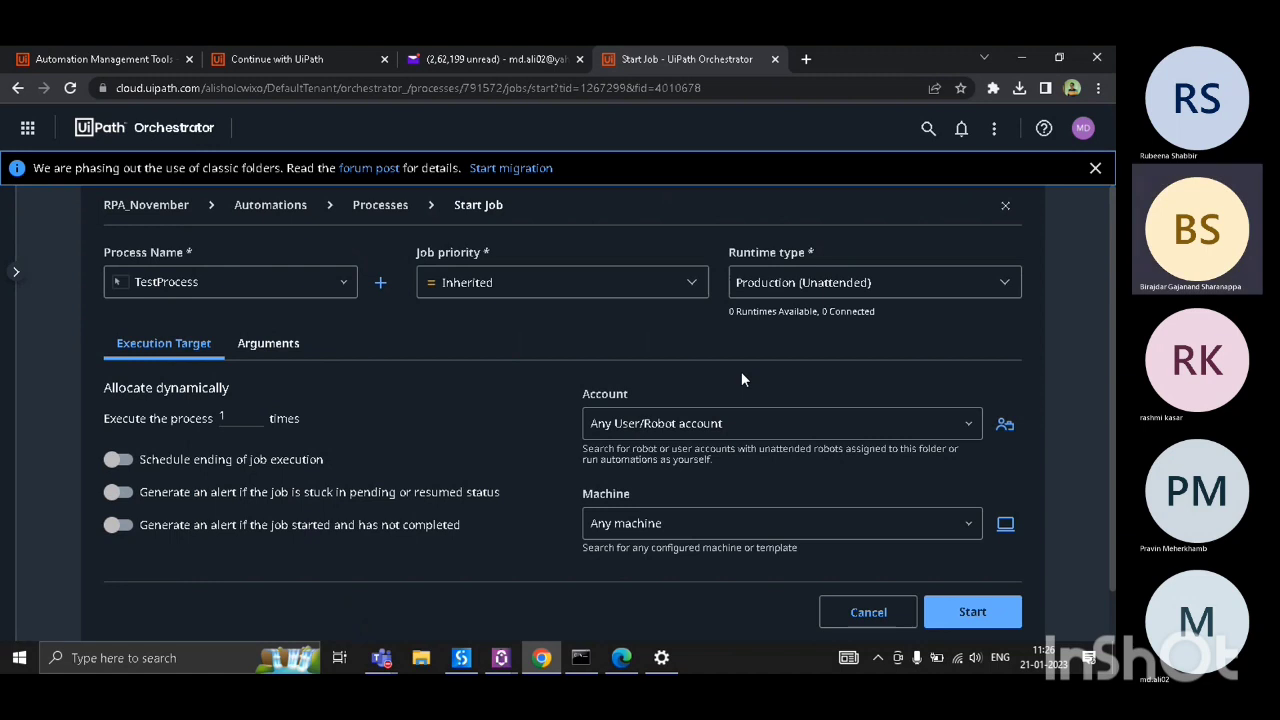
left_click(972, 611)
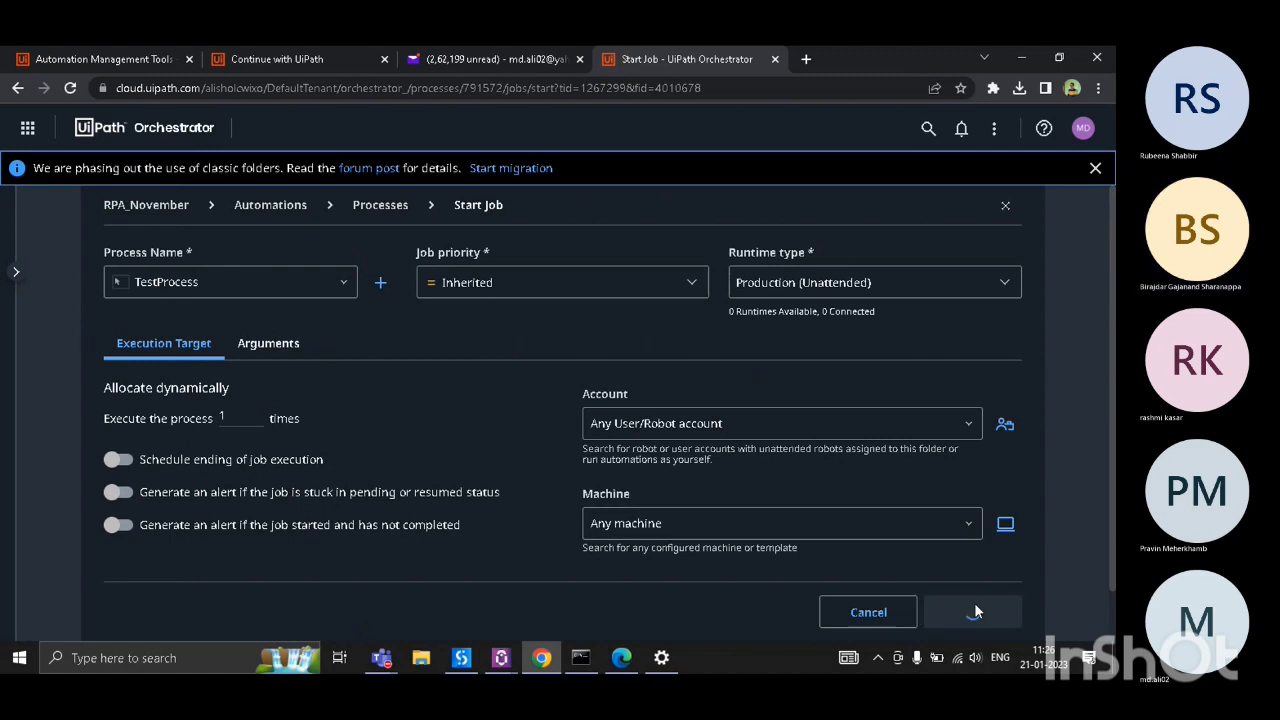
left_click(743, 456)
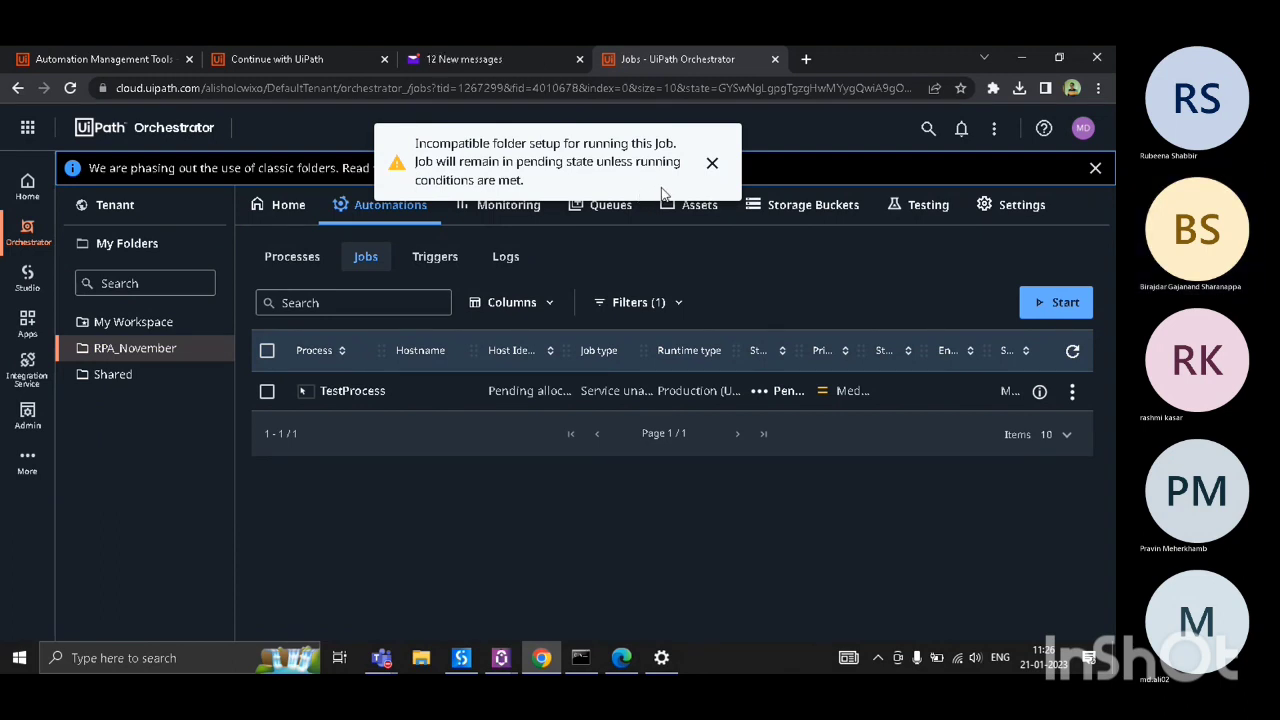
left_click(710, 163)
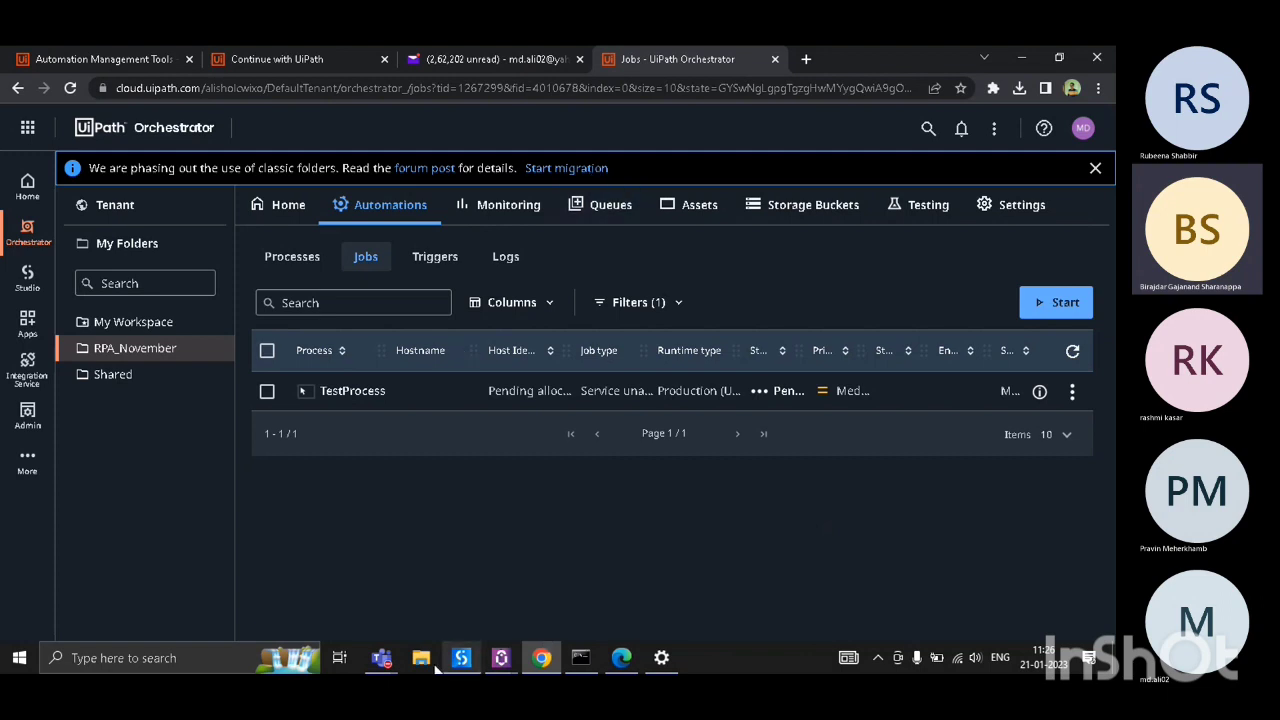
left_click(523, 563)
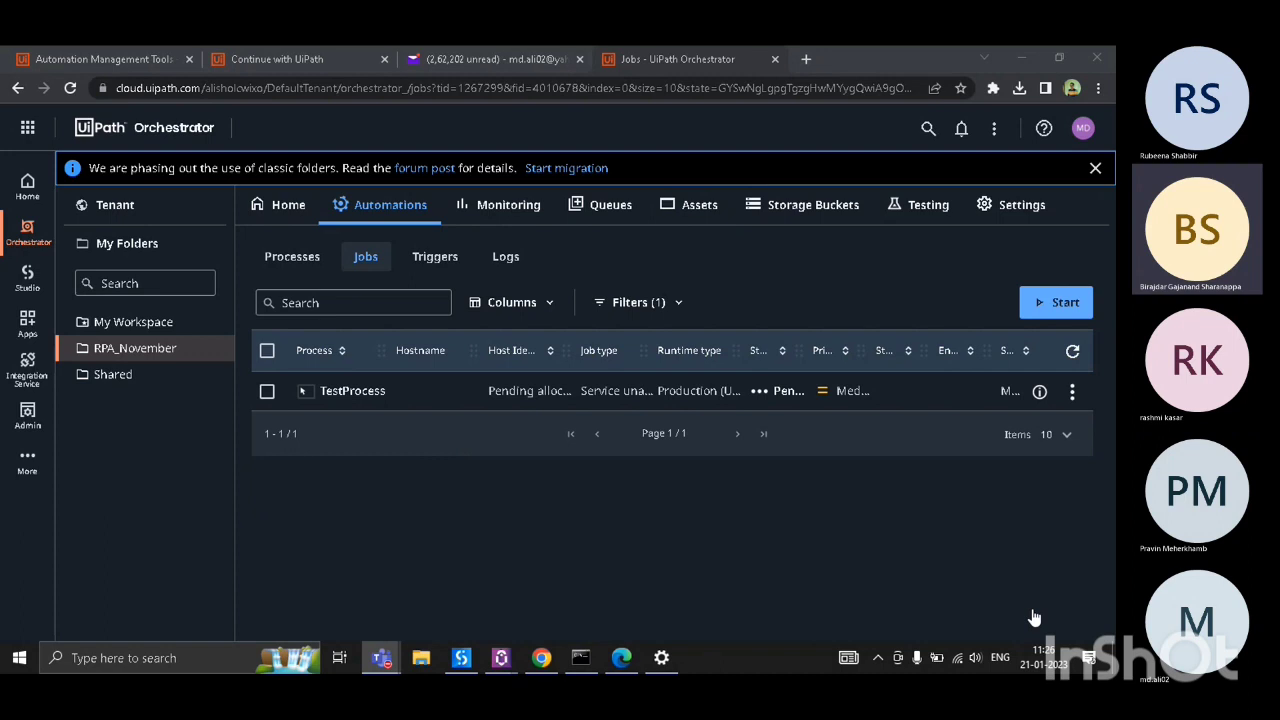
left_click(554, 208)
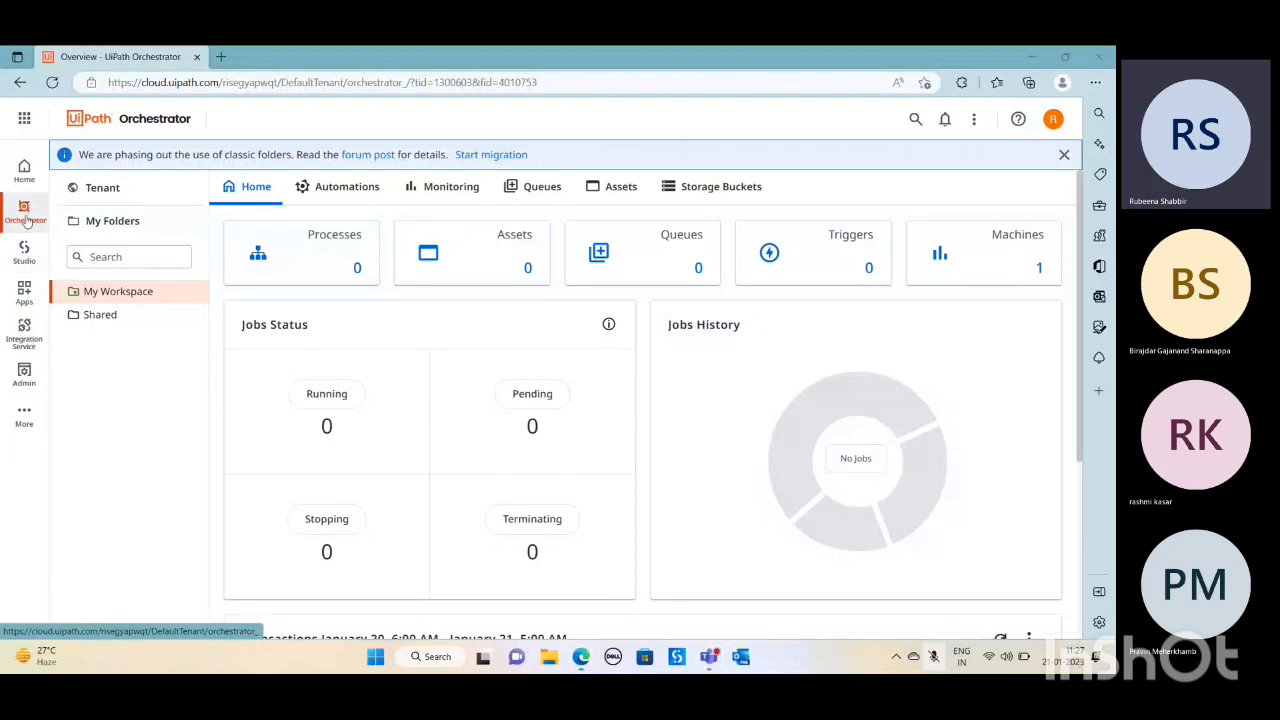
- Go from the home overview to the tenant's Folders management page
left_click(26, 217)
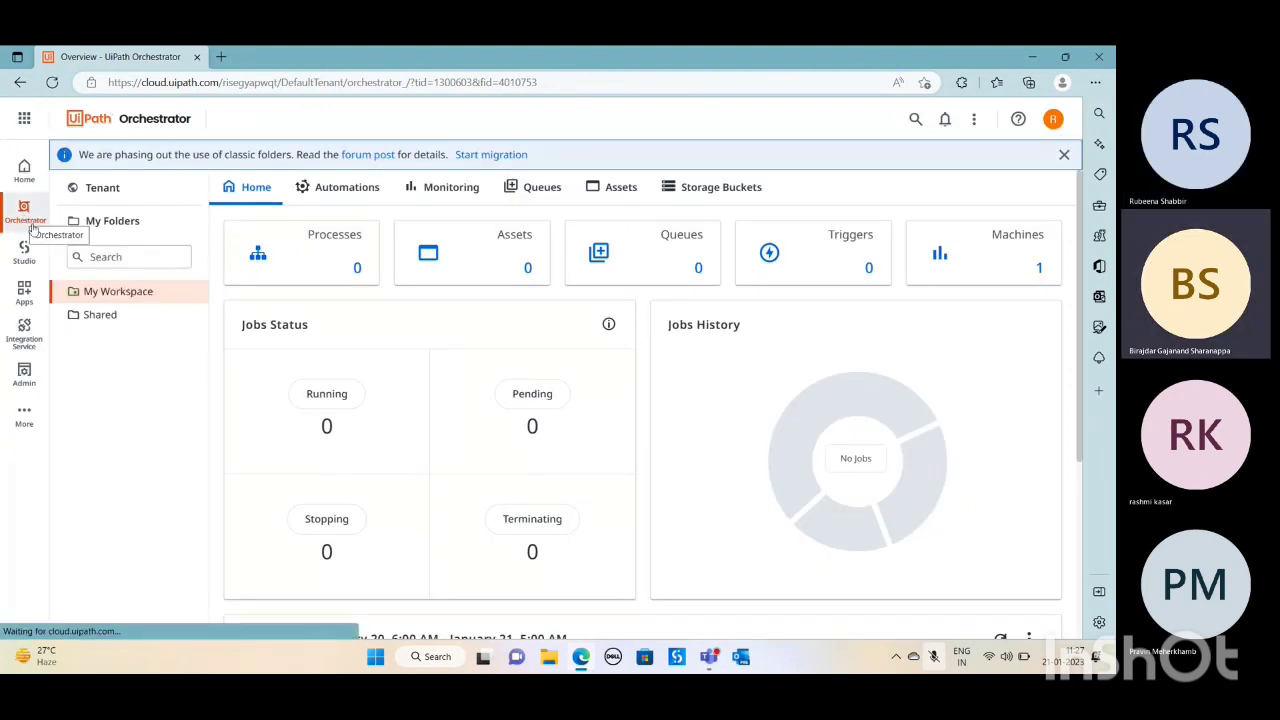
left_click(98, 193)
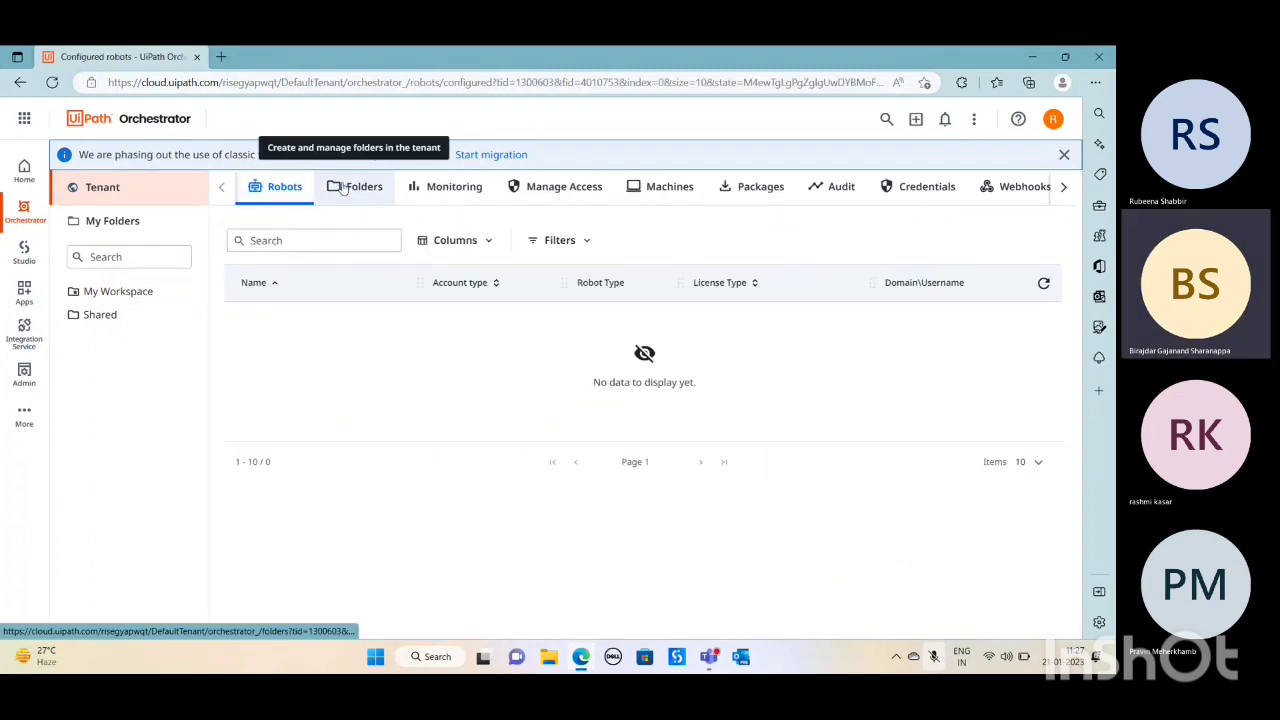
left_click(343, 189)
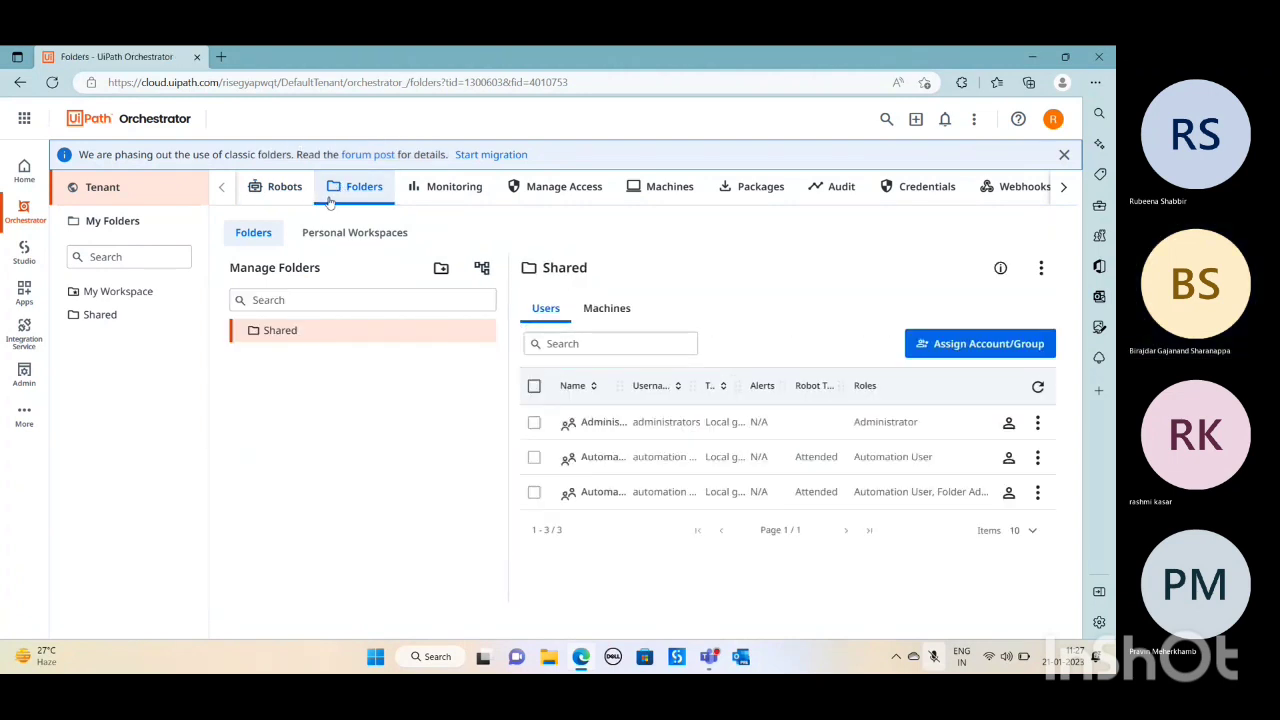
left_click(288, 300)
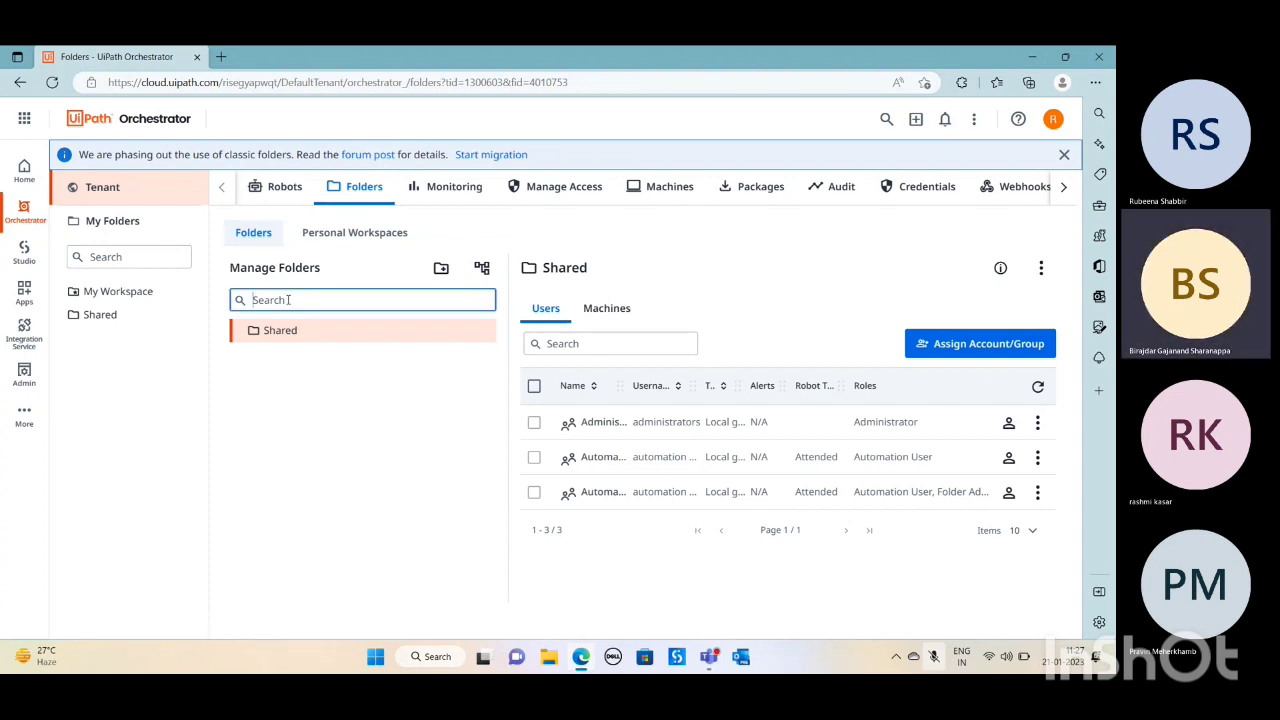
- Create a new folder named RPA_Nov and view its assigned users
left_click(440, 269)
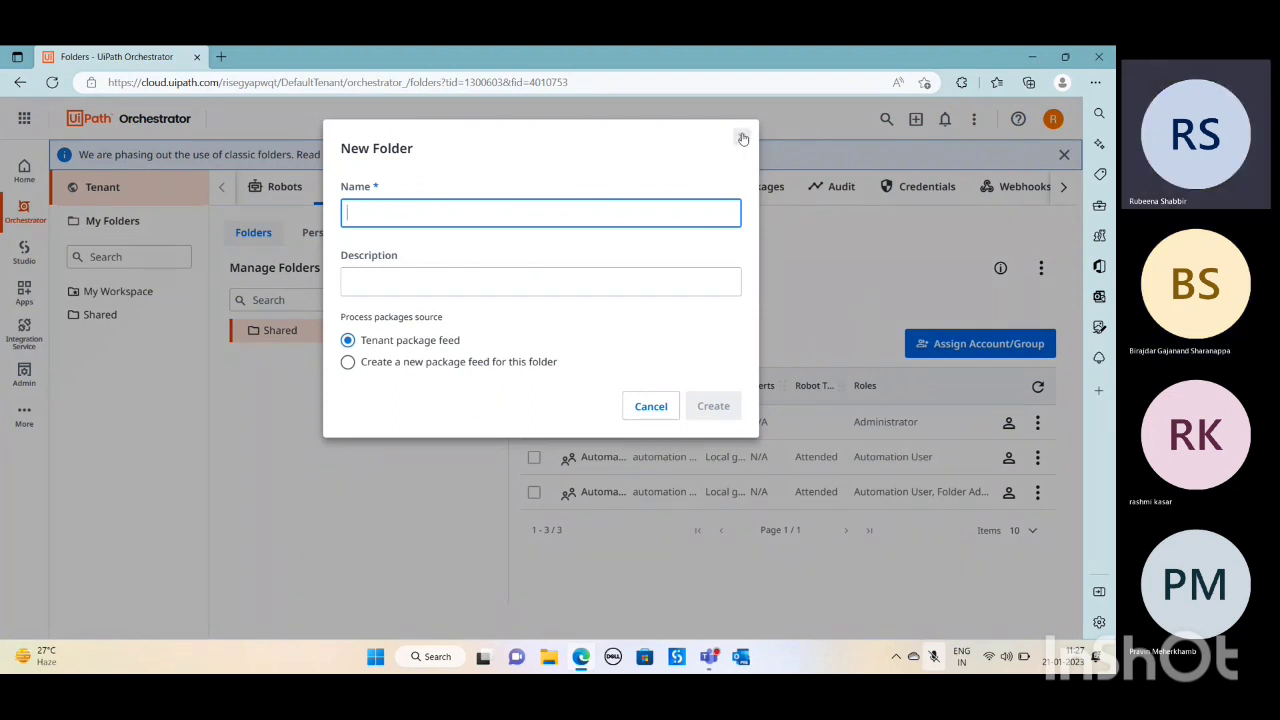
left_click(585, 67)
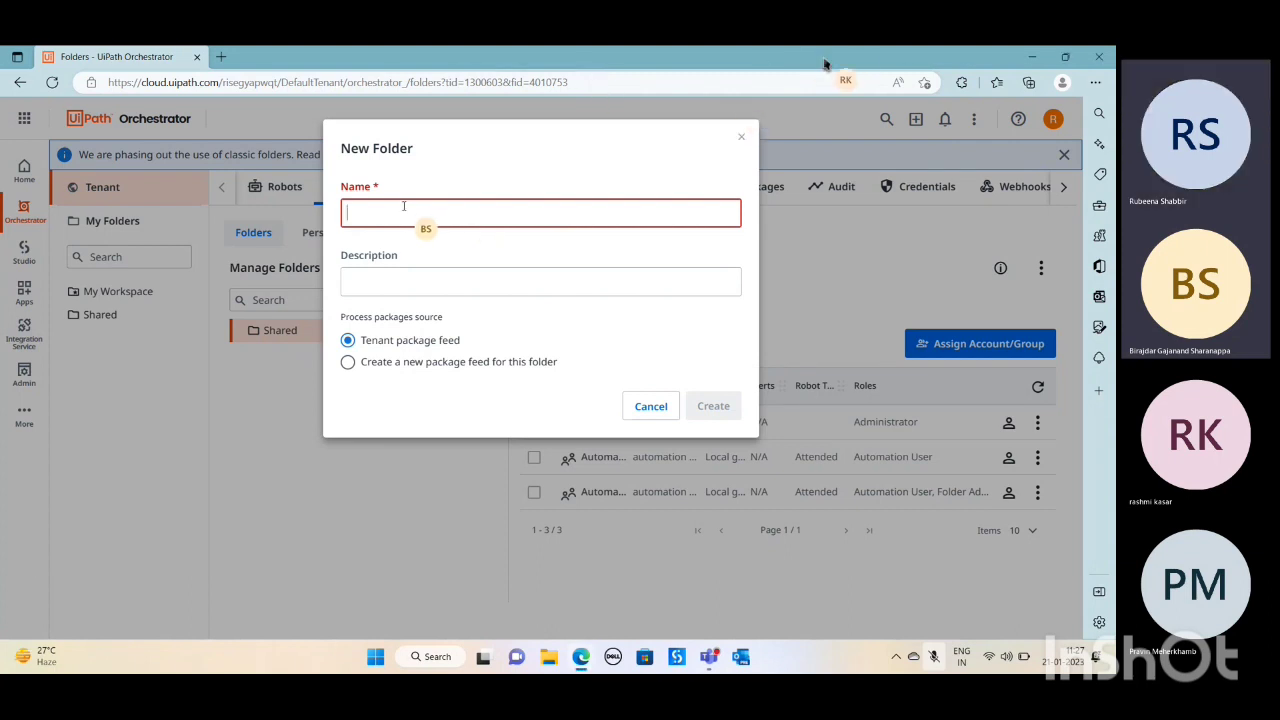
type("RPA_")
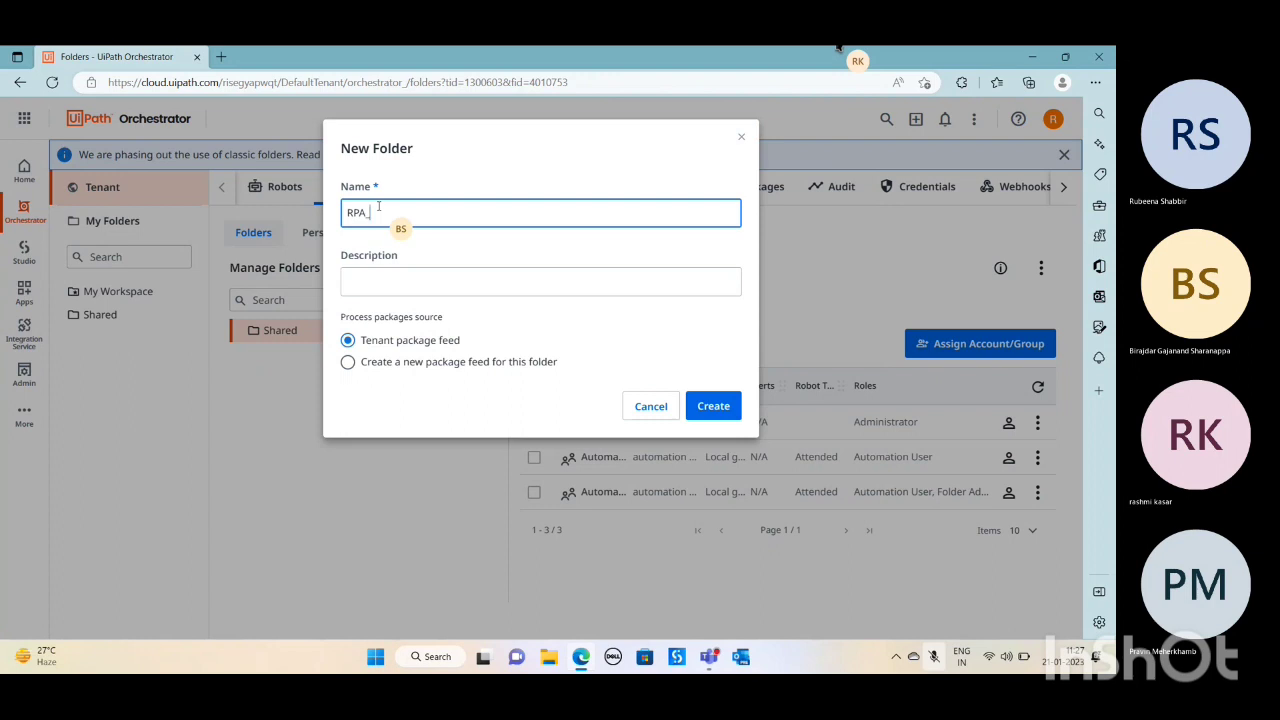
type("Nov")
left_click(713, 405)
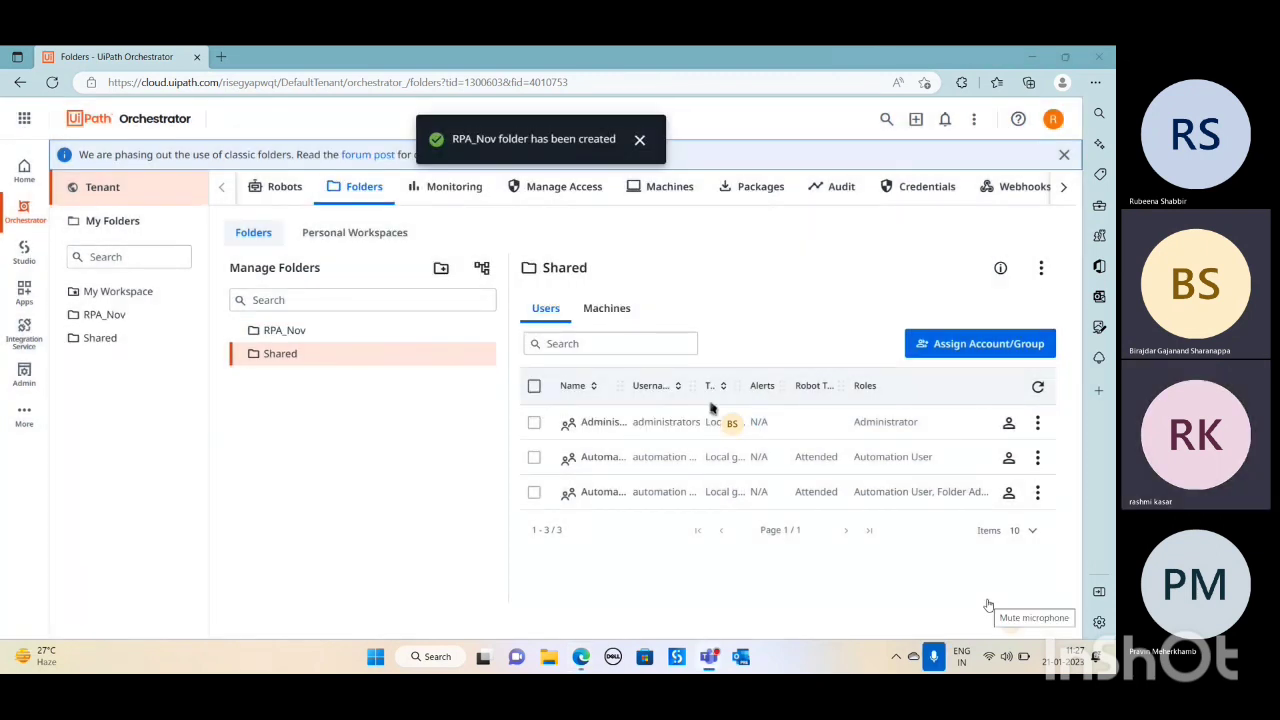
left_click(290, 331)
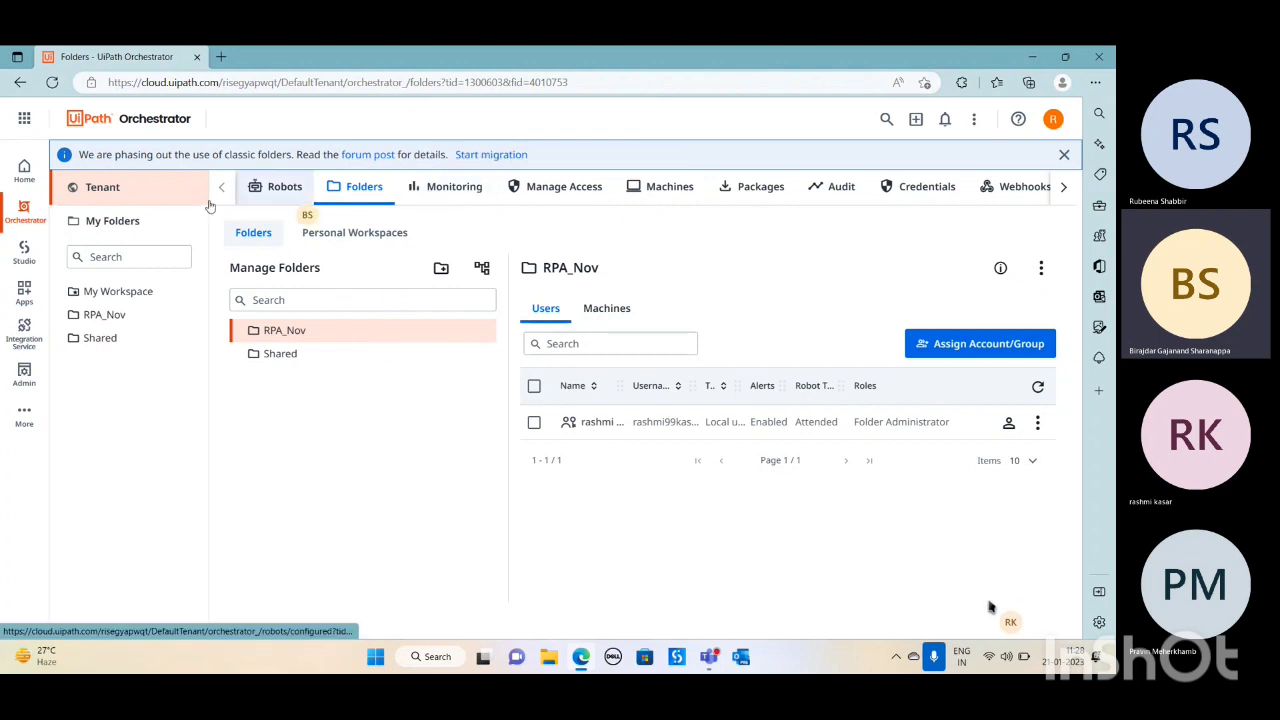
- Begin adding a Standard machine from the tenant Machines tab, then open Windows search
left_click(649, 190)
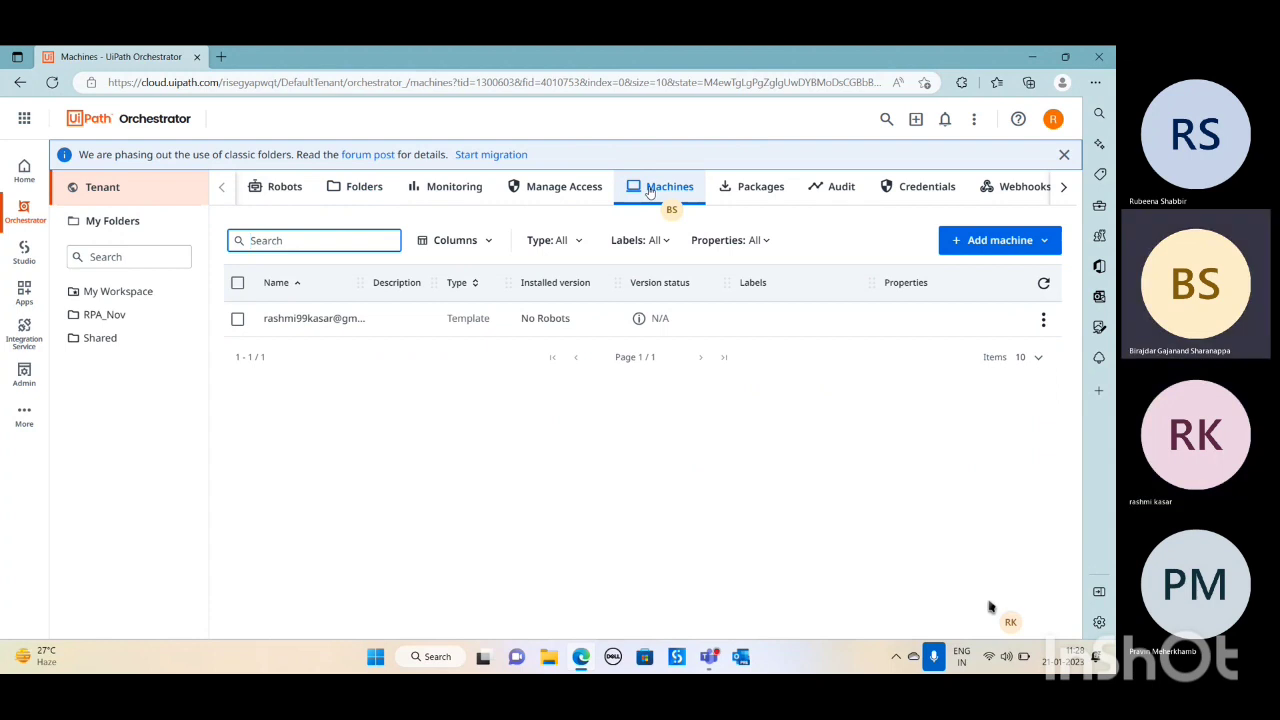
left_click(1012, 245)
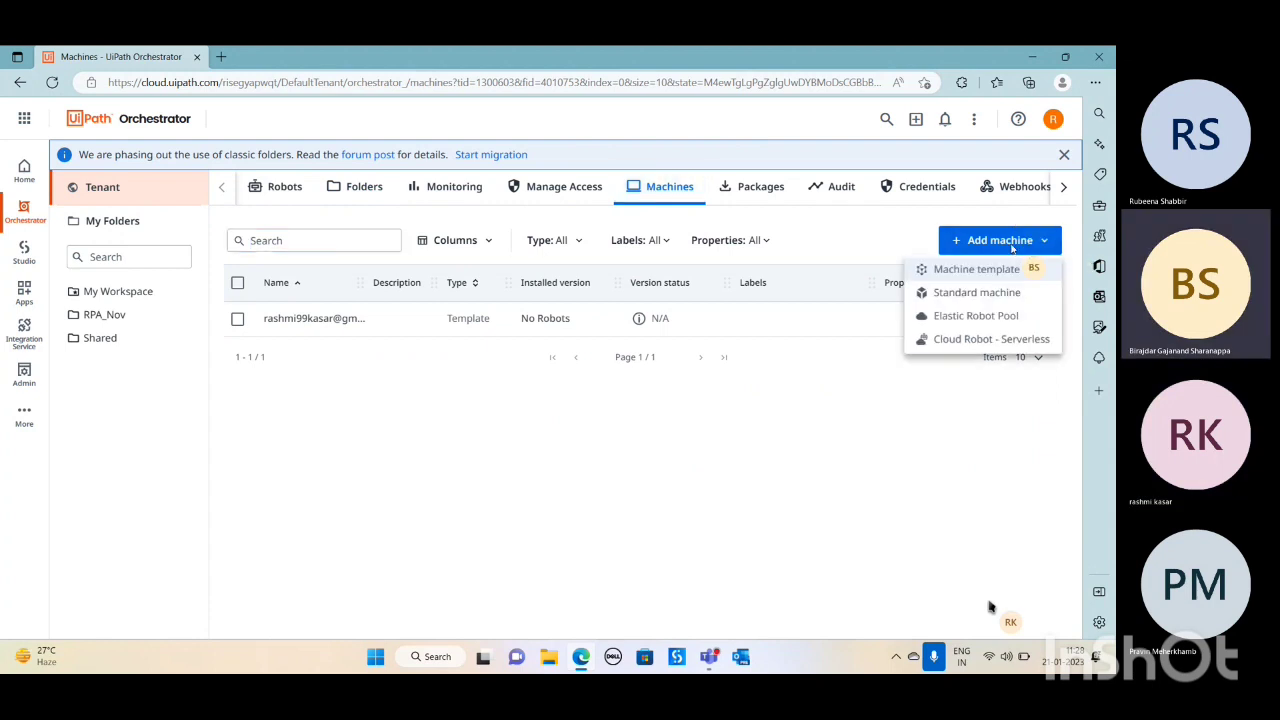
left_click(970, 293)
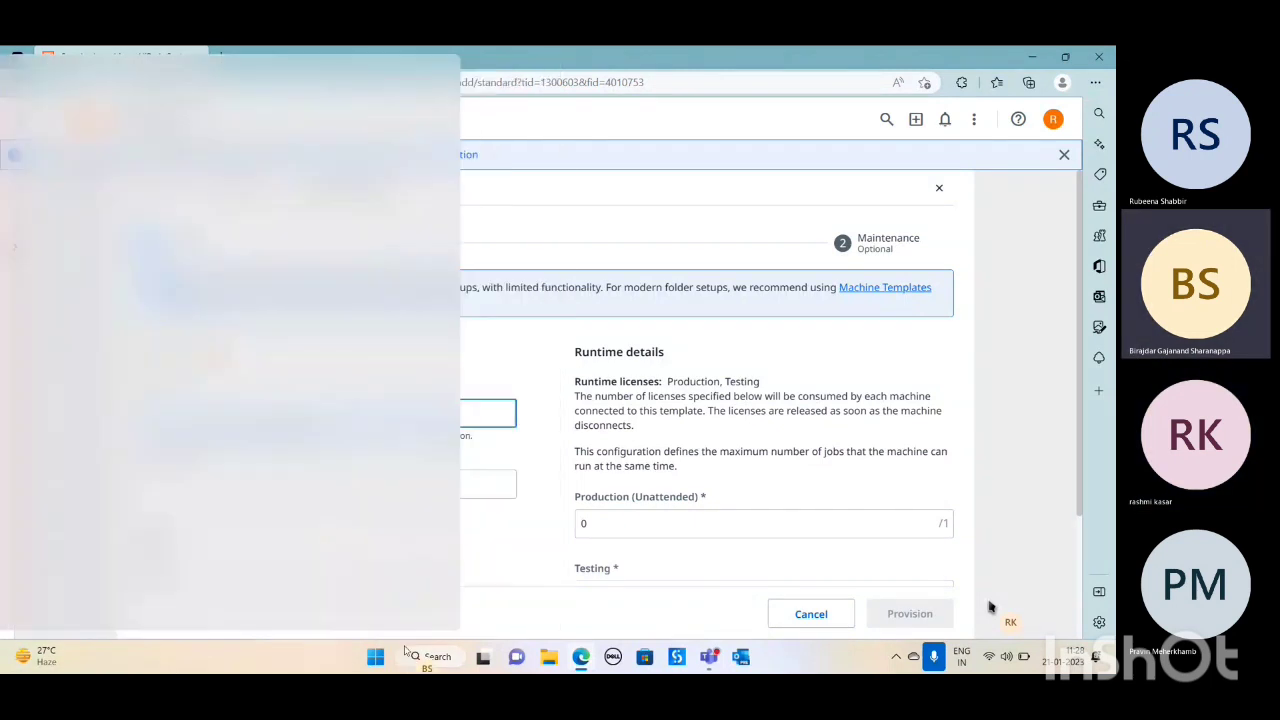
left_click(437, 657)
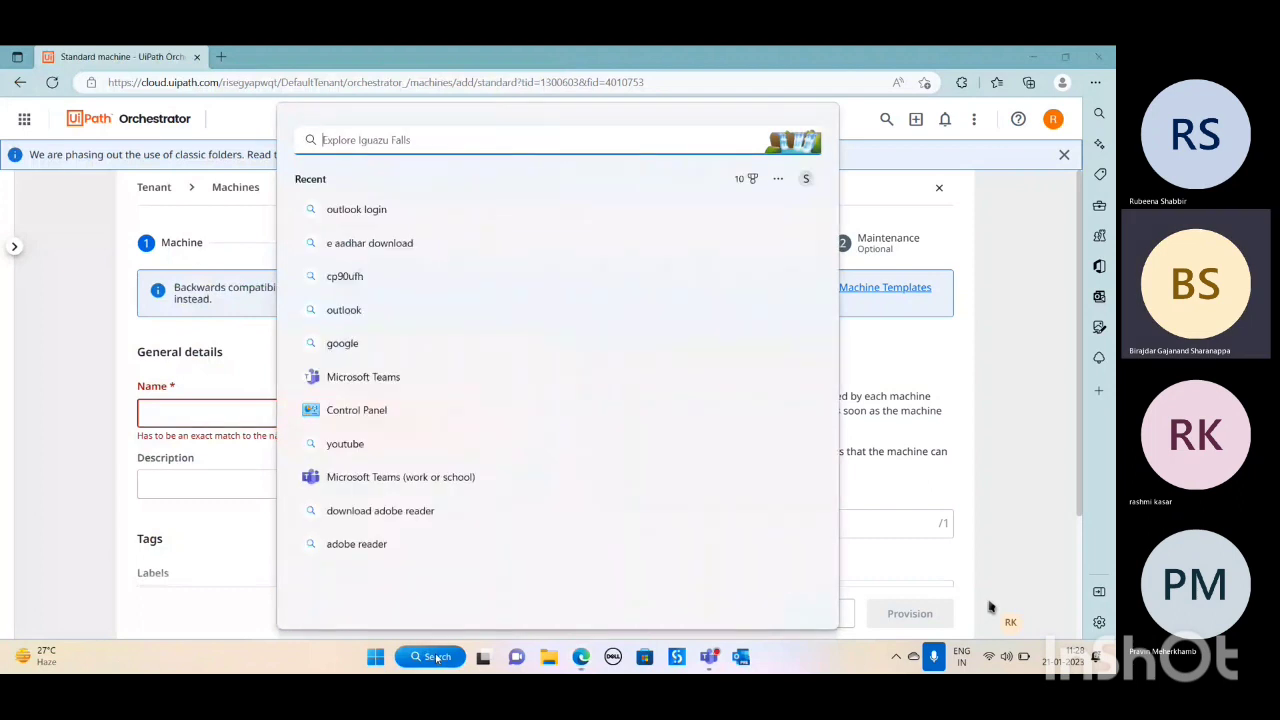
- Launch Command Prompt and run whoami to show the workstation's domain and user name
type("cmd")
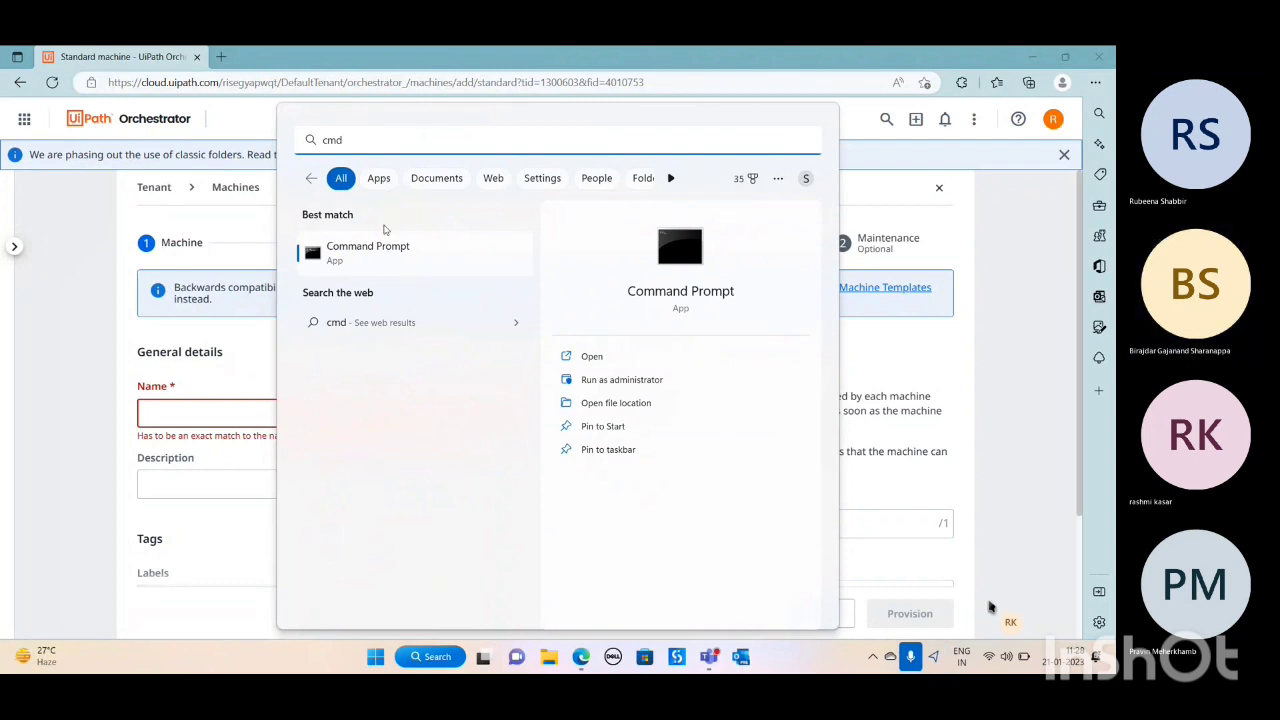
left_click(378, 248)
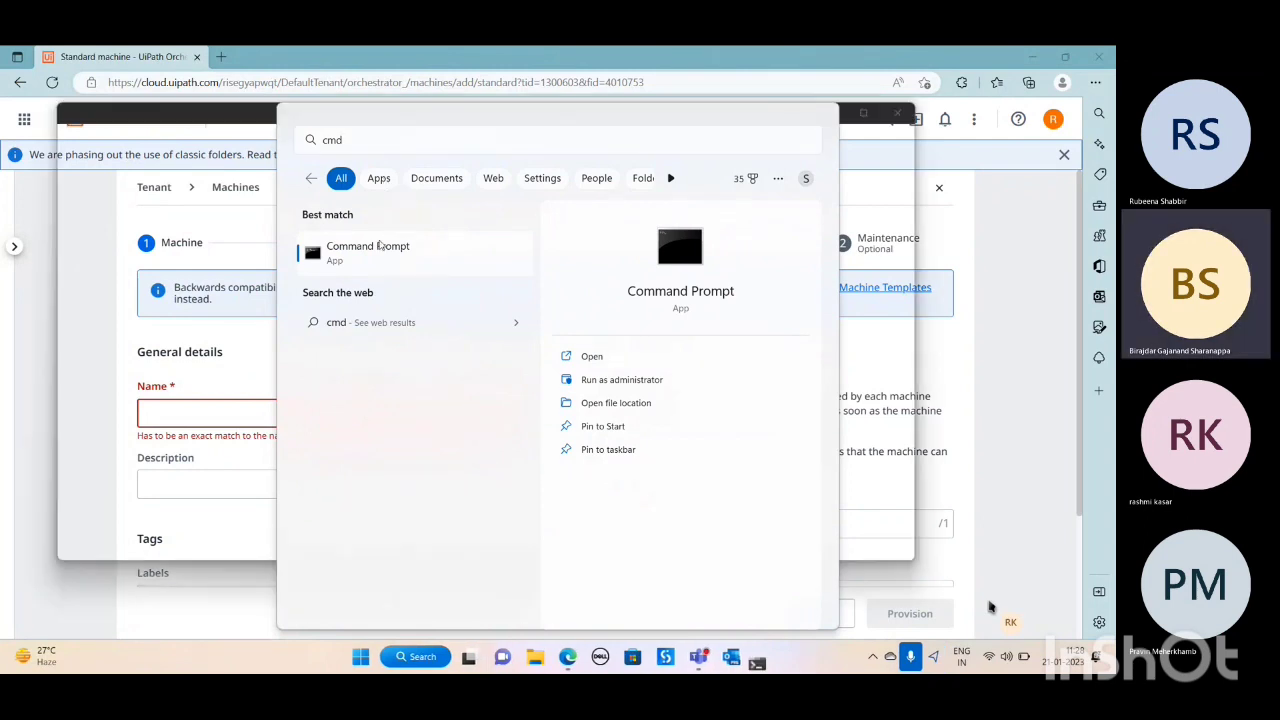
left_click(375, 252)
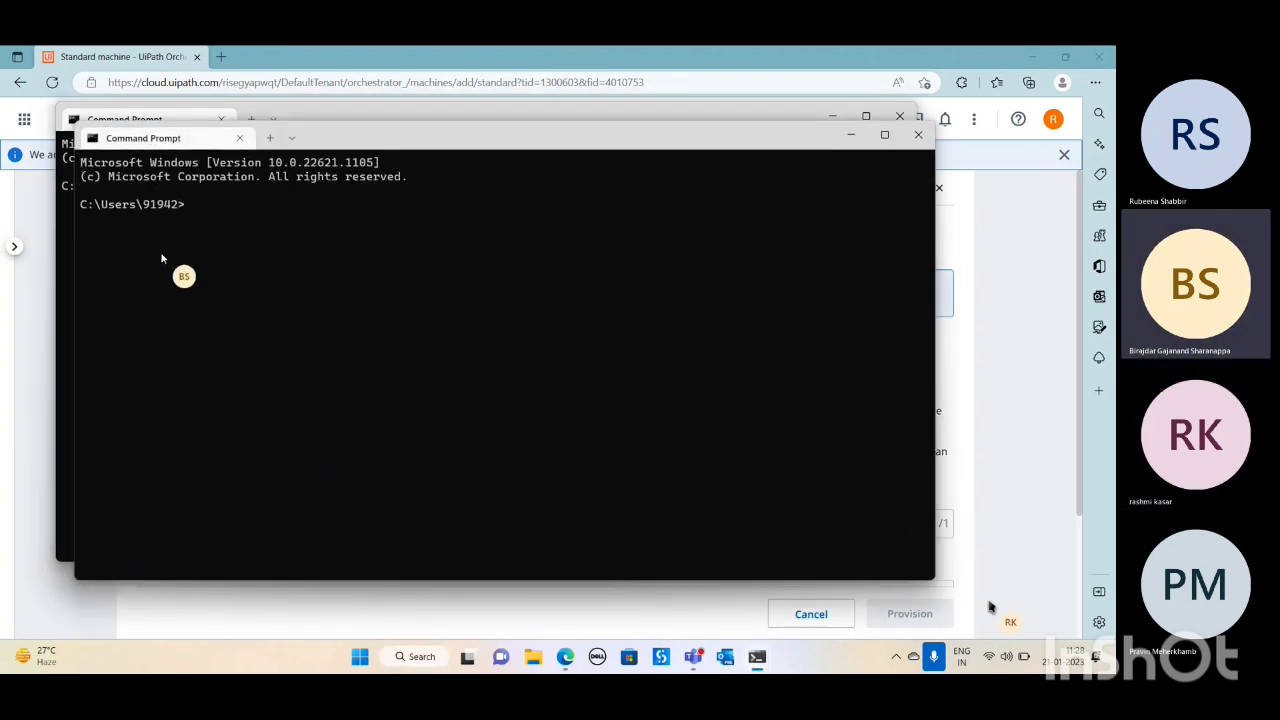
type("whoami")
key("Return")
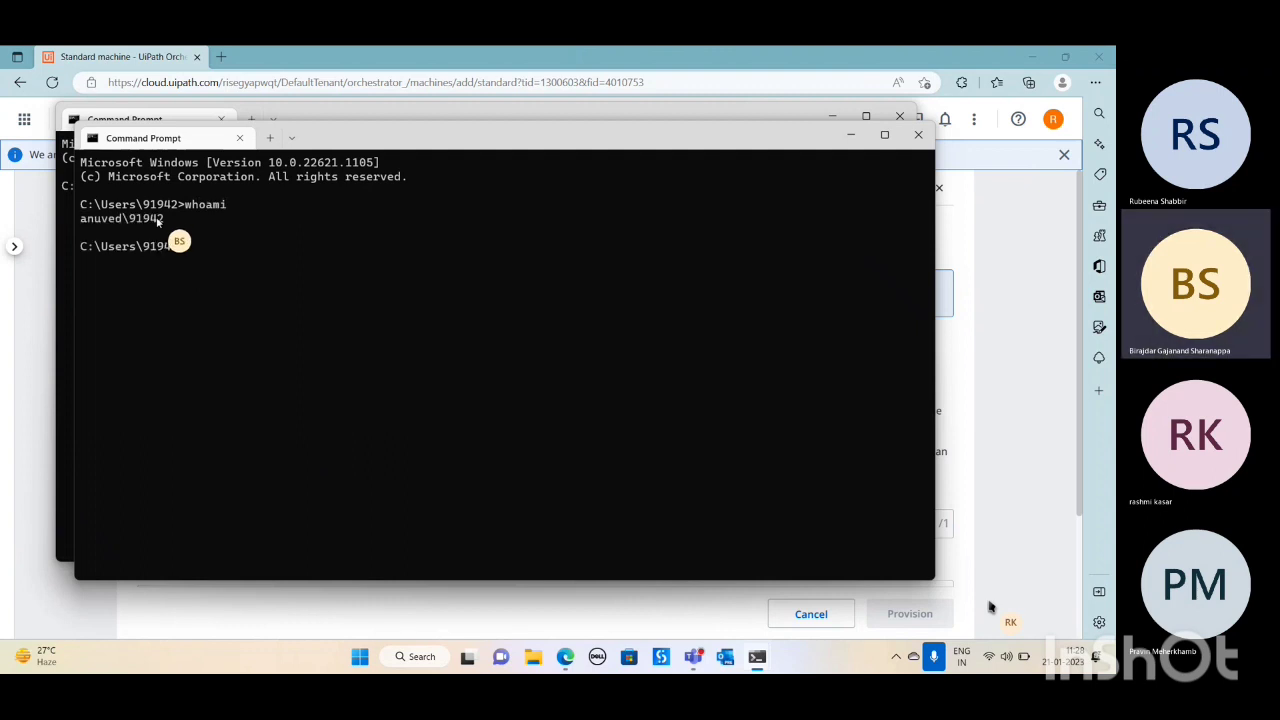
- Copy the full domain\user output from whoami and return to the Orchestrator machine form
left_click_drag(166, 222, 84, 222)
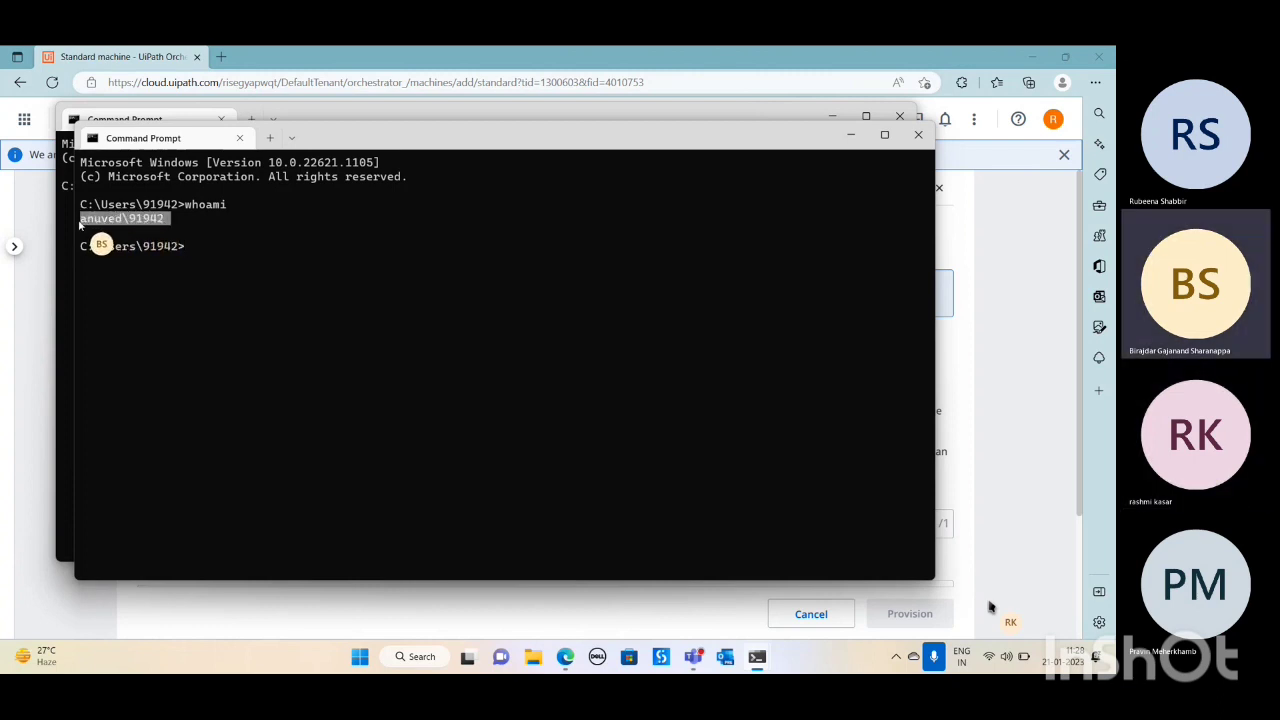
key("ctrl+c")
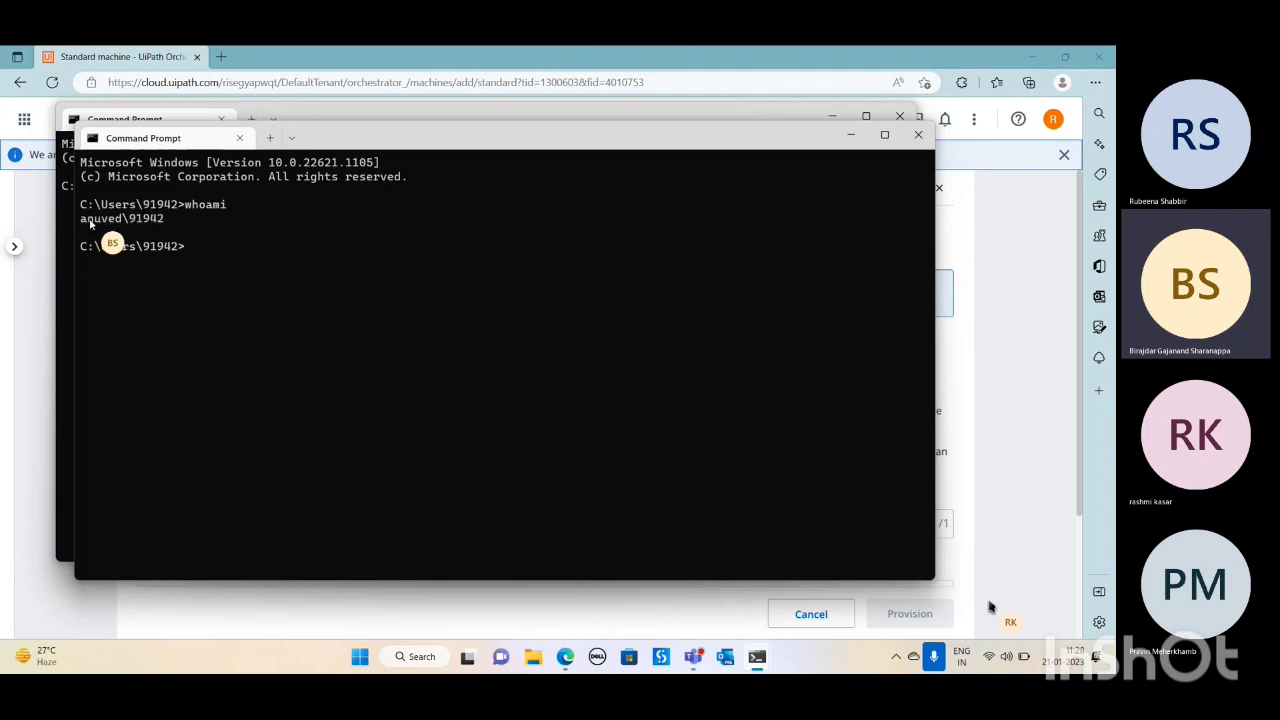
double_click(90, 220)
key("ctrl+c")
left_click_drag(168, 222, 73, 217)
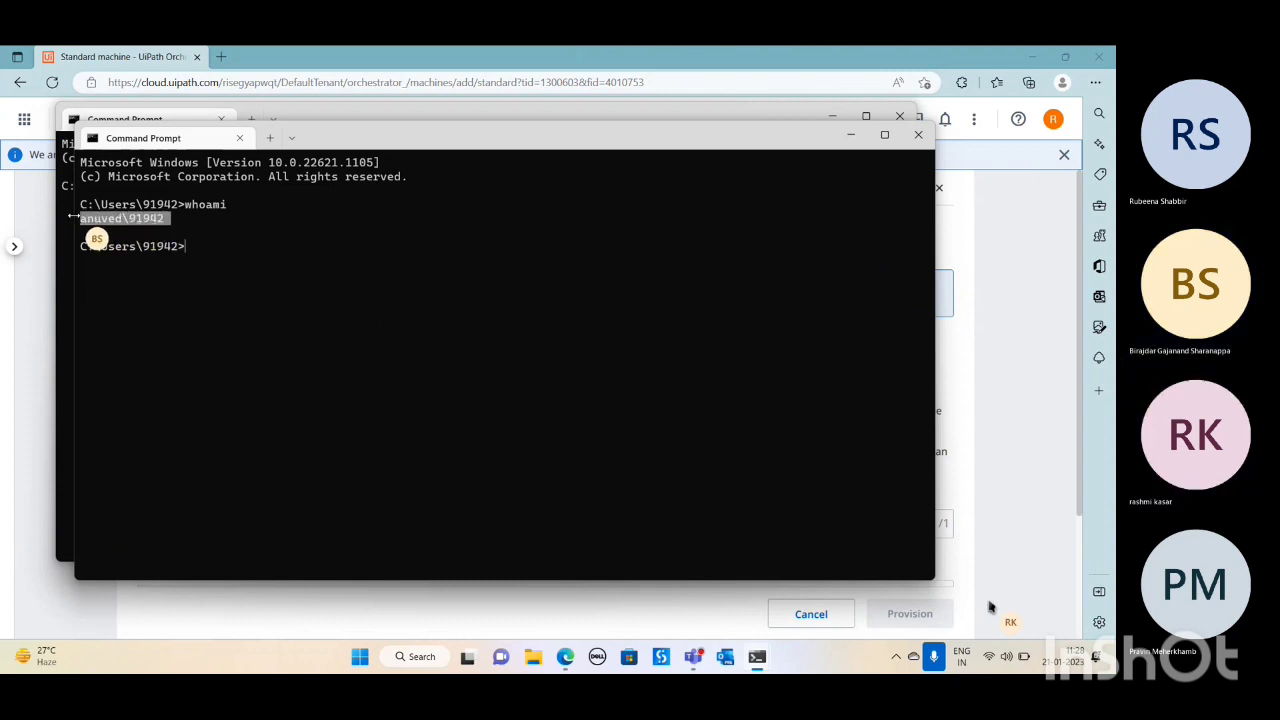
key("Return")
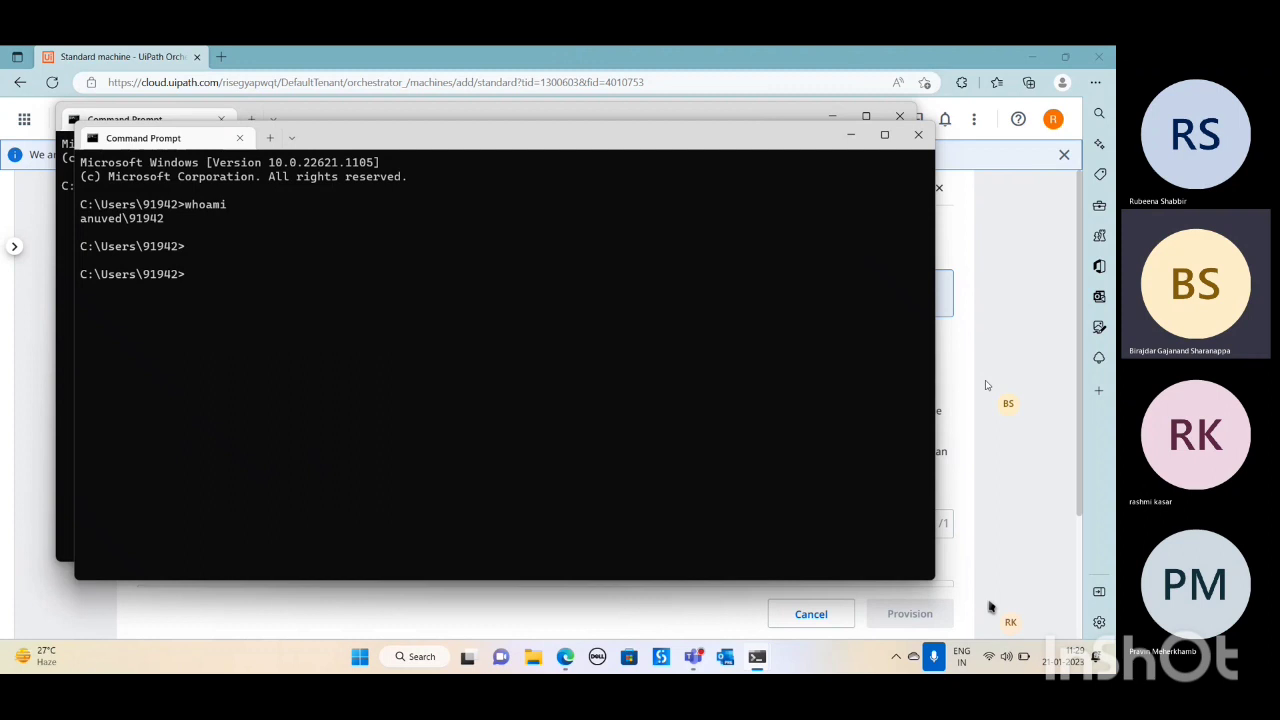
left_click(986, 384)
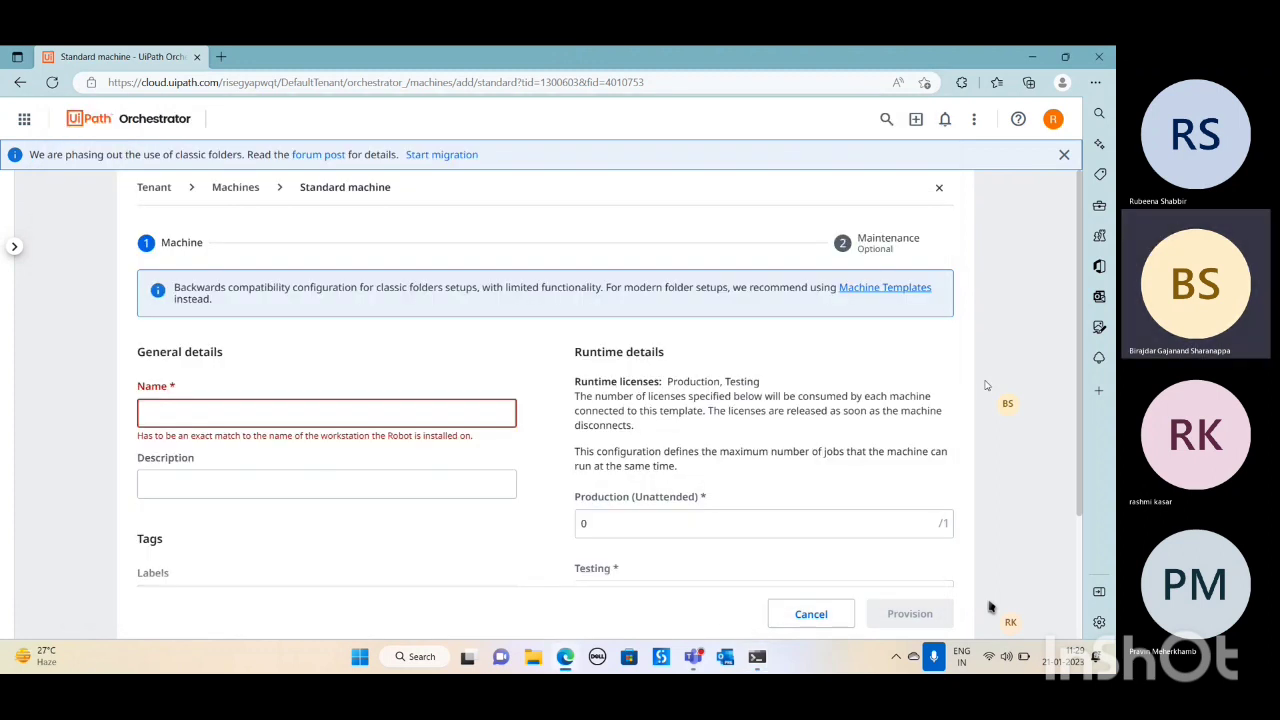
- Paste the copied domain\user as the machine Name and set Production (Unattended) to 1
left_click(160, 410)
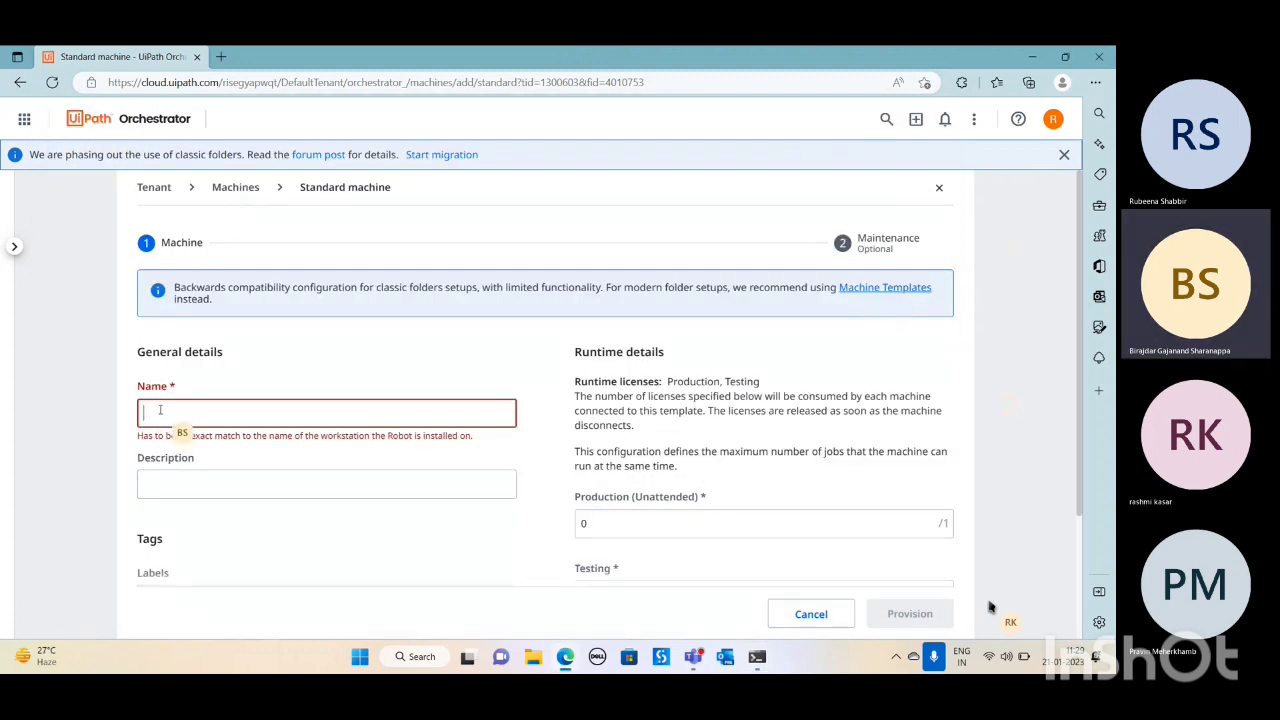
key("ctrl+v")
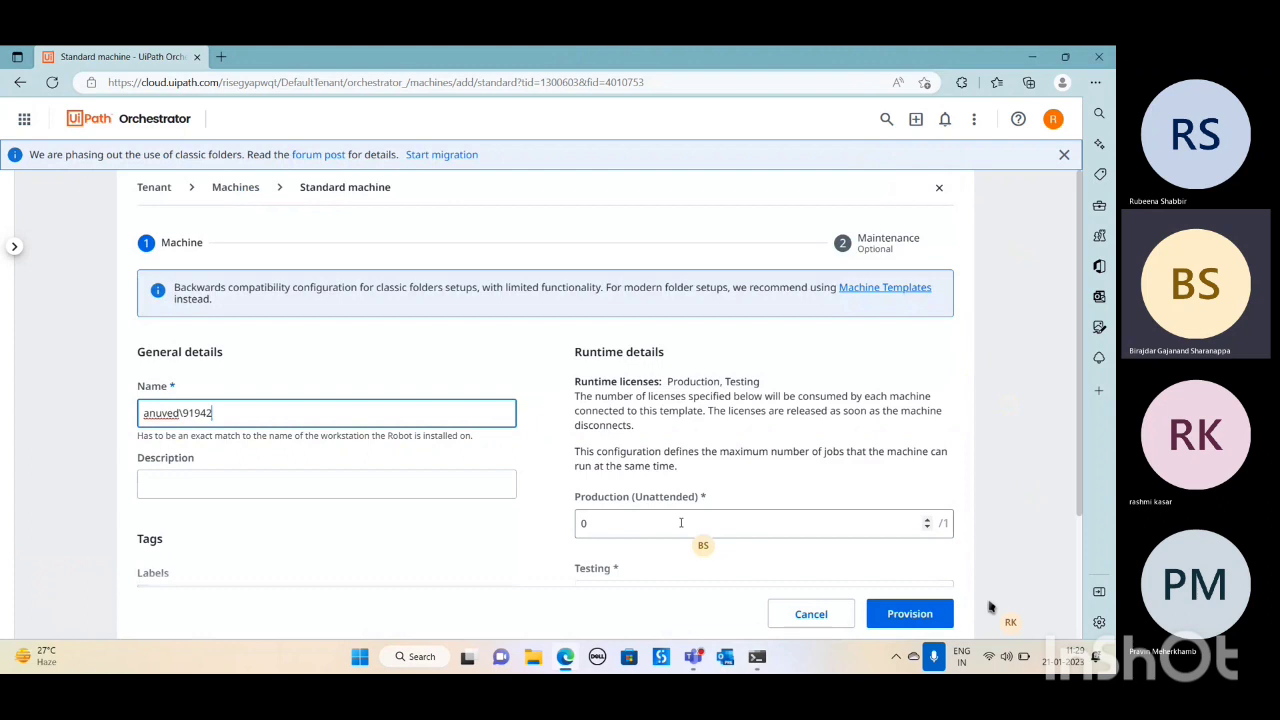
left_click(681, 523)
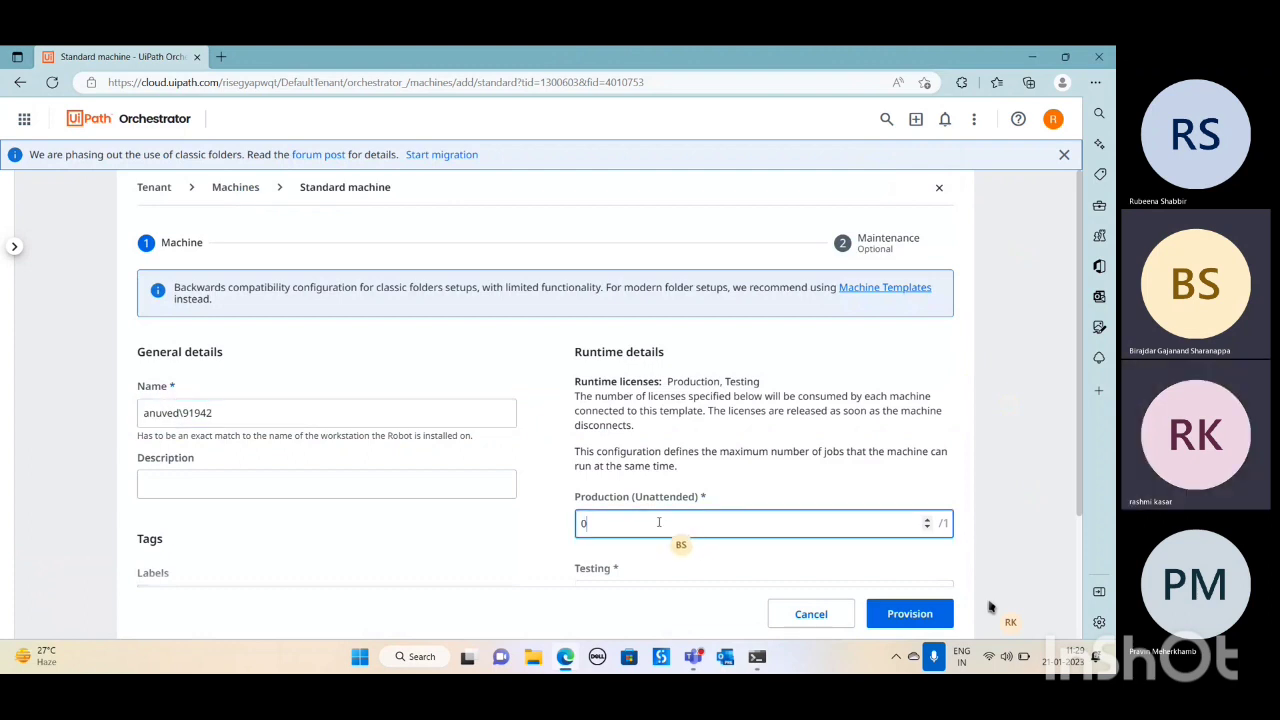
key("BackSpace")
type("1")
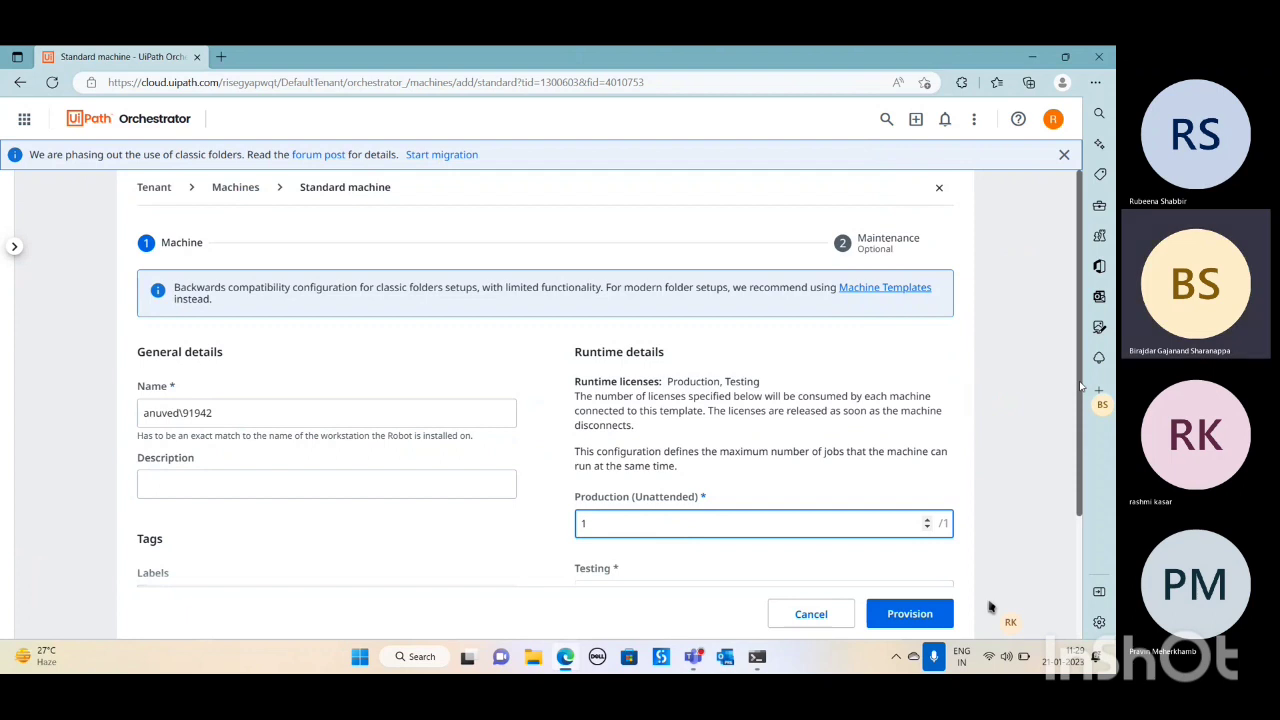
- Set Testing licences to 1, provision the standard machine, and close the credentials summary
scroll(1080, 386, "down", 3)
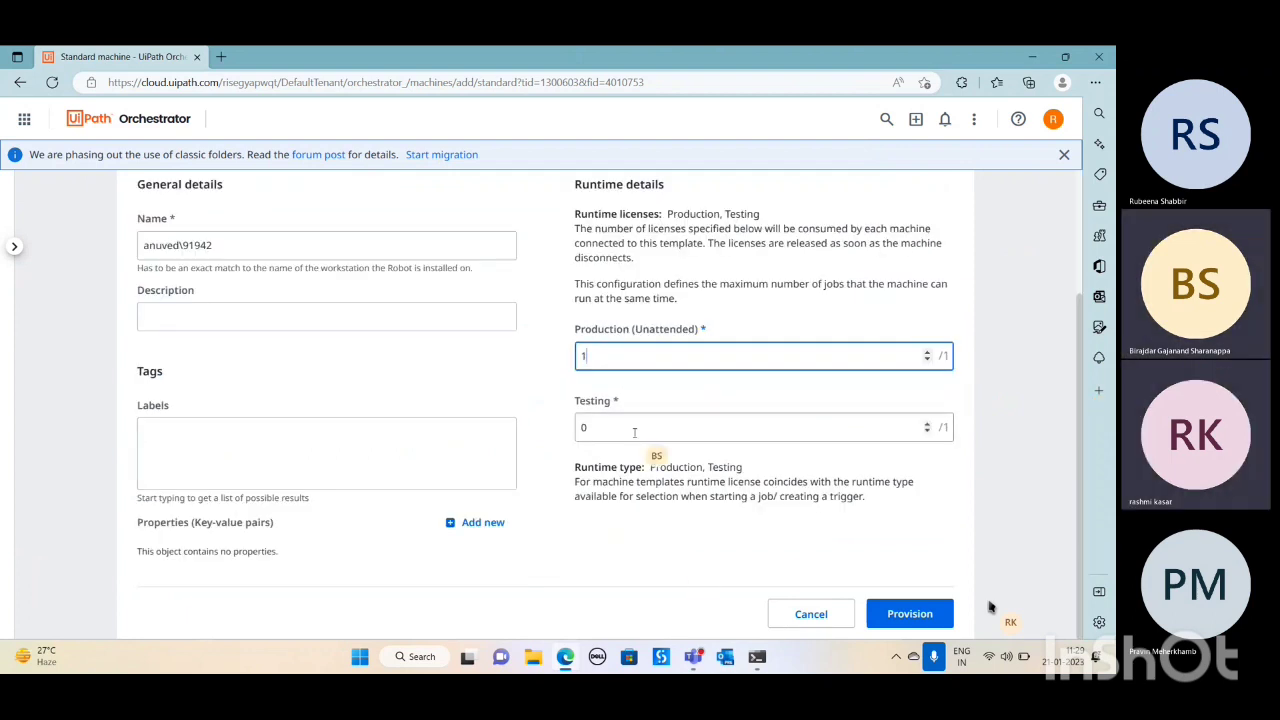
left_click(599, 428)
key("BackSpace")
type("1")
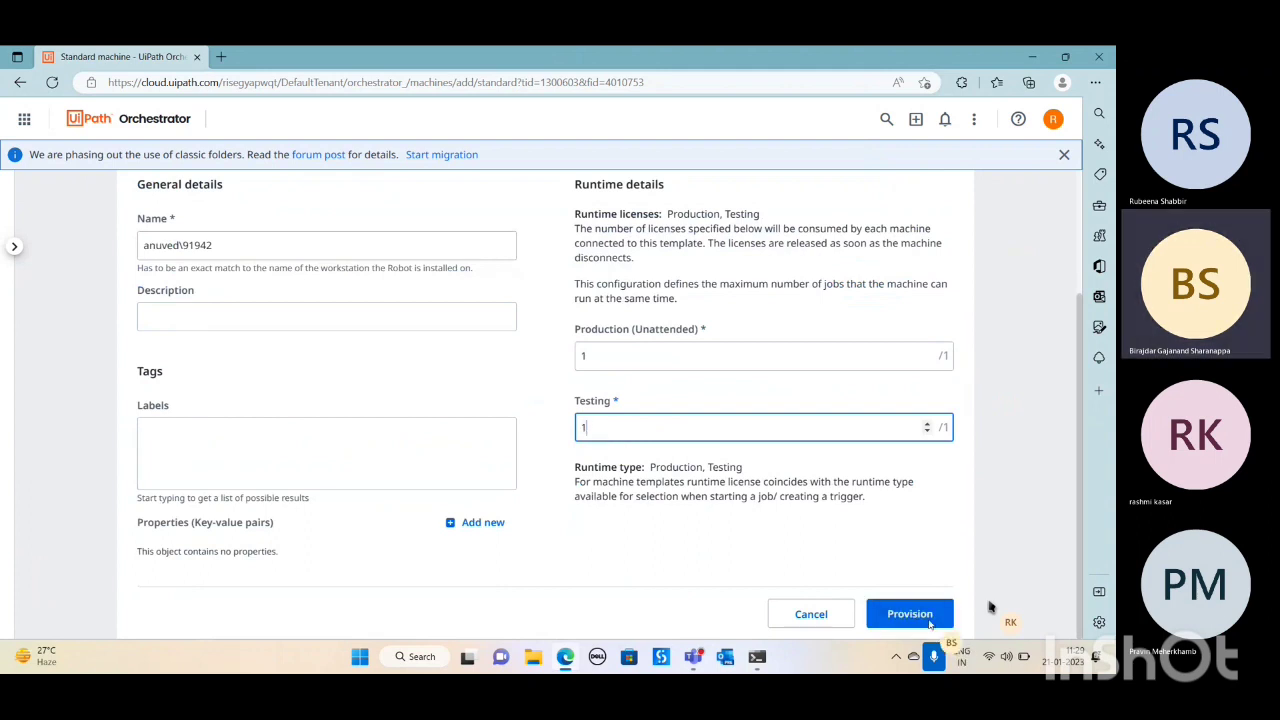
left_click(928, 622)
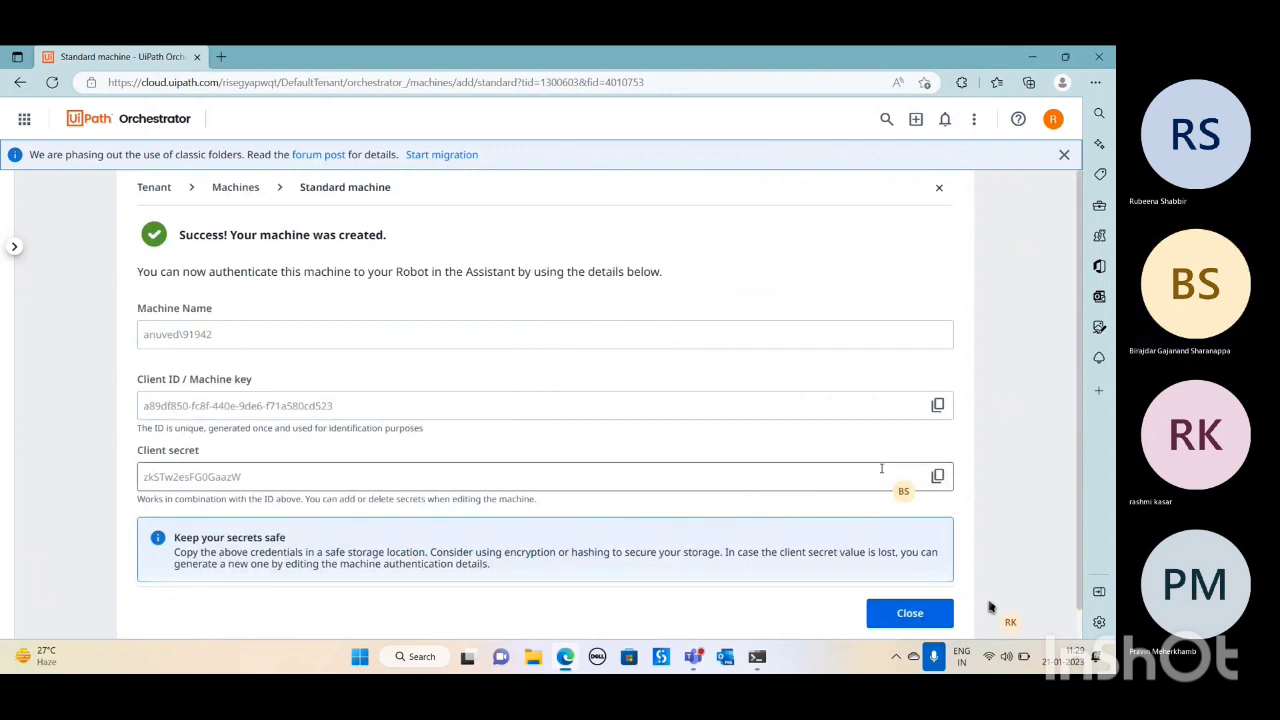
left_click(910, 613)
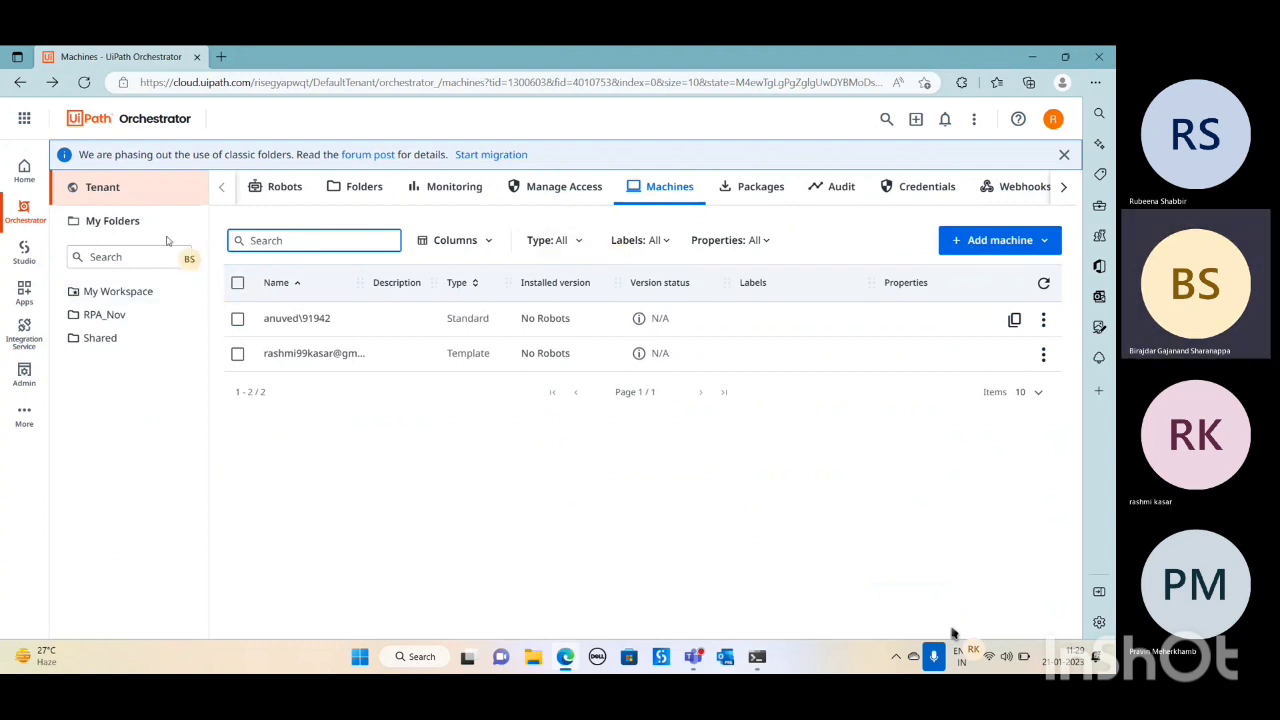
- Select the RPA_Nov folder, then go to the tenant's Folders management page
left_click(106, 316)
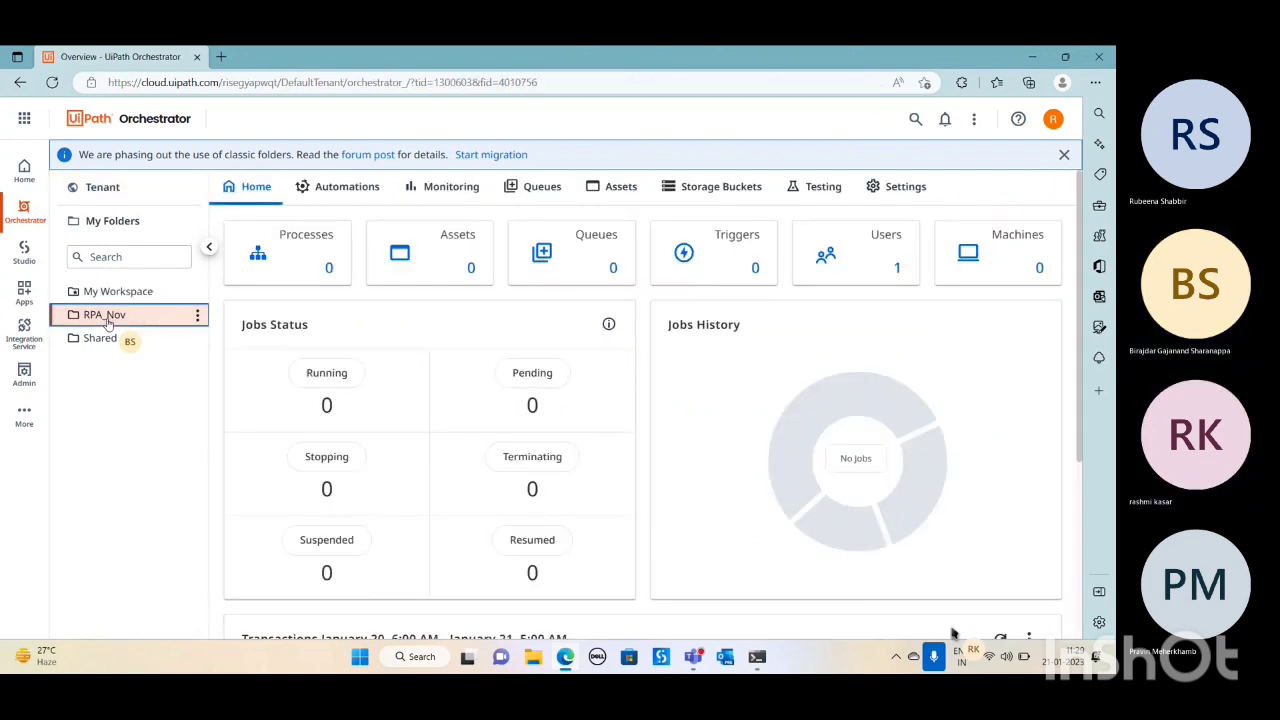
left_click(134, 190)
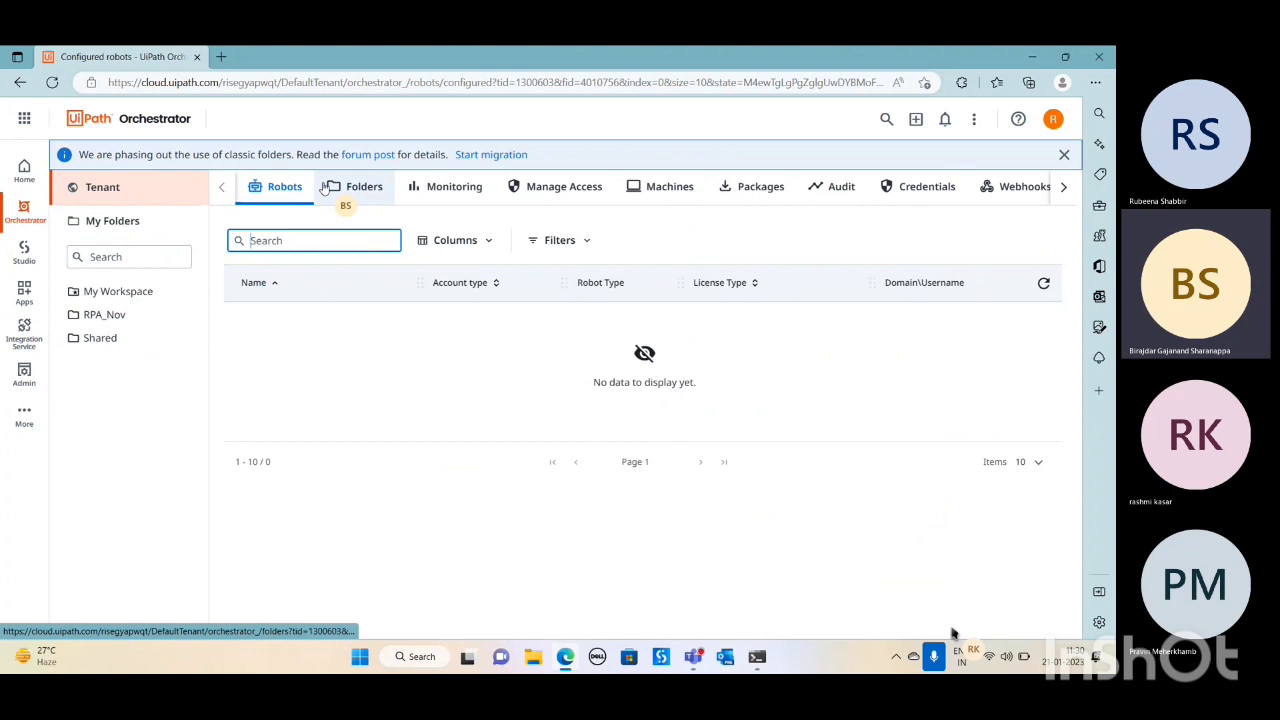
left_click(366, 192)
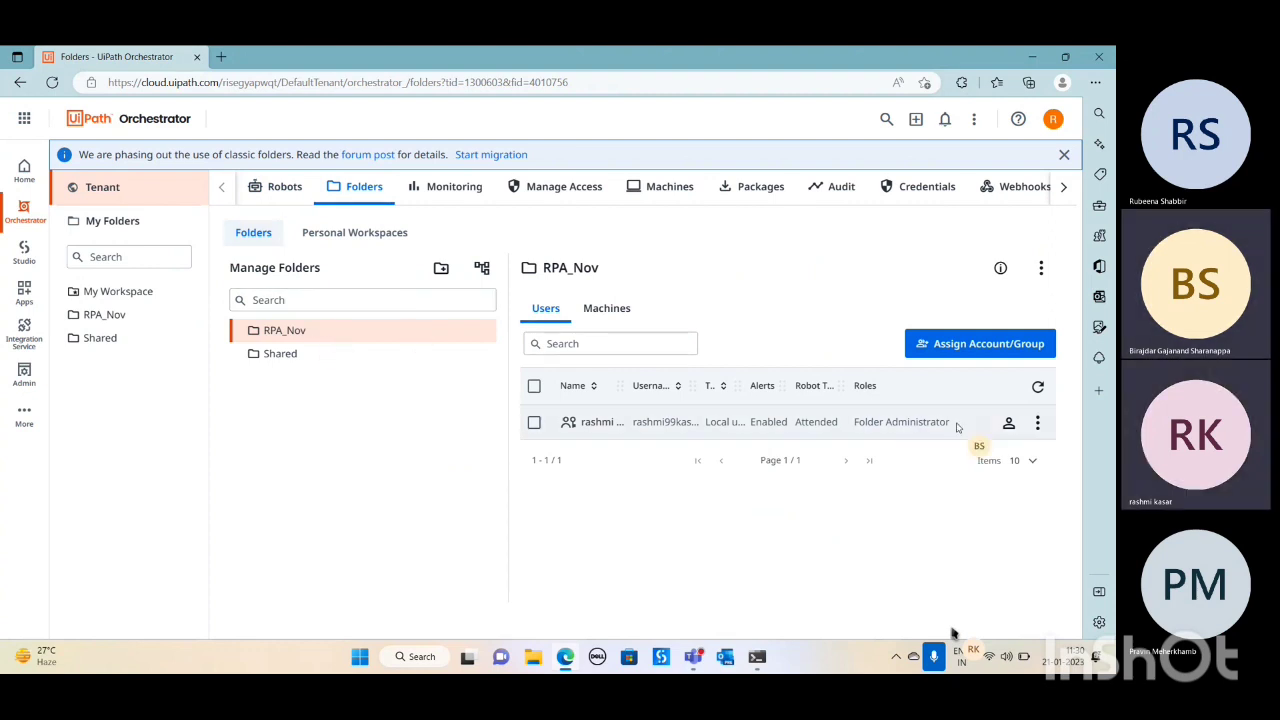
- Tick the new standard machine in RPA_Nov's Manage Machines in Folder and save with Update
left_click(636, 318)
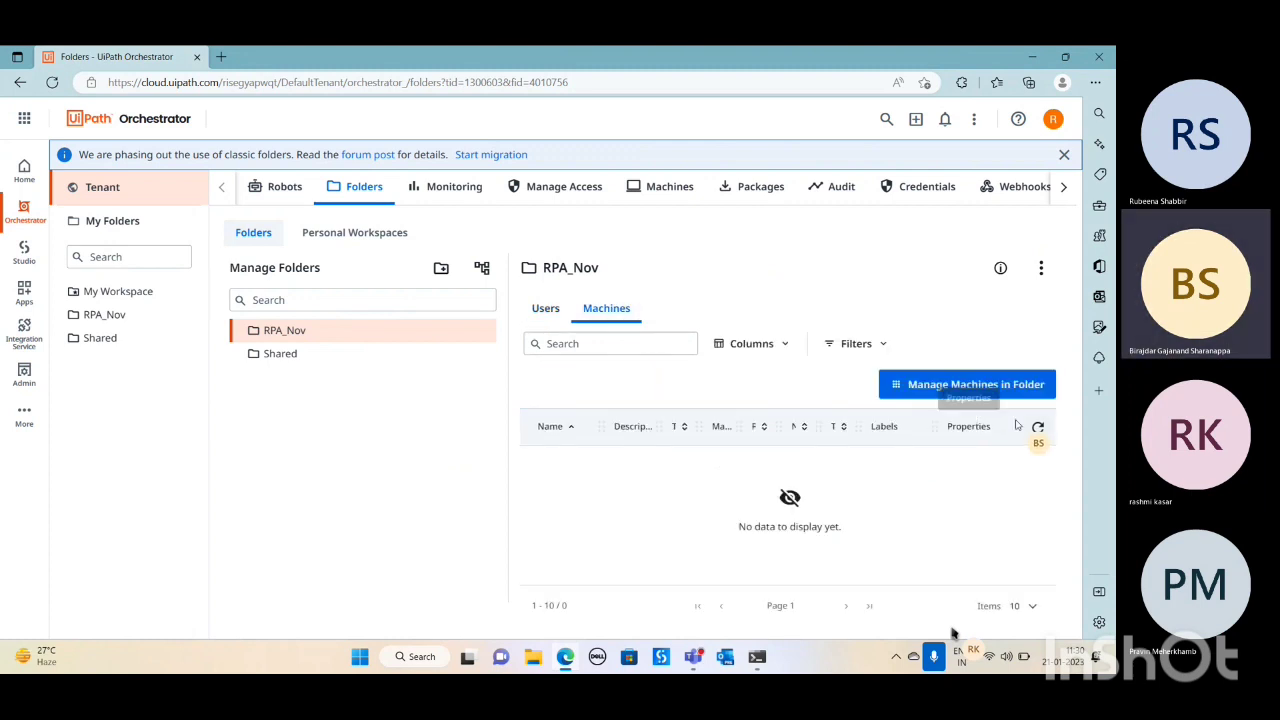
left_click(990, 388)
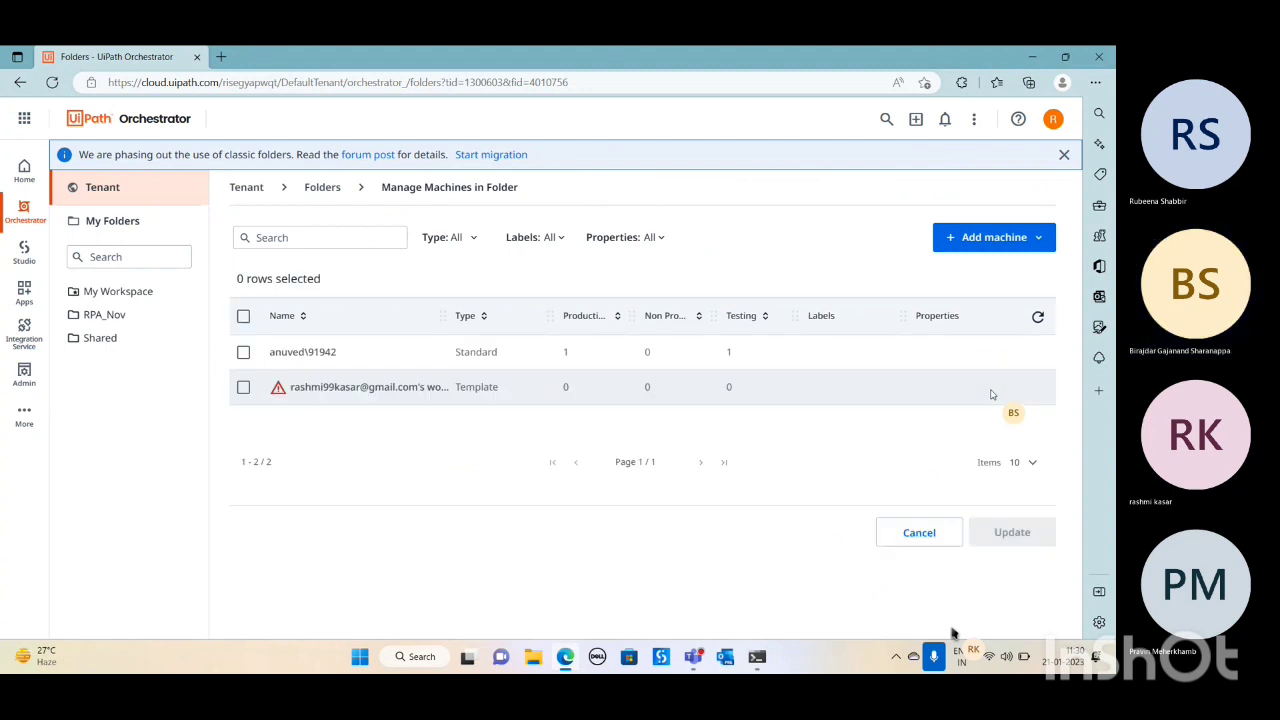
left_click(995, 240)
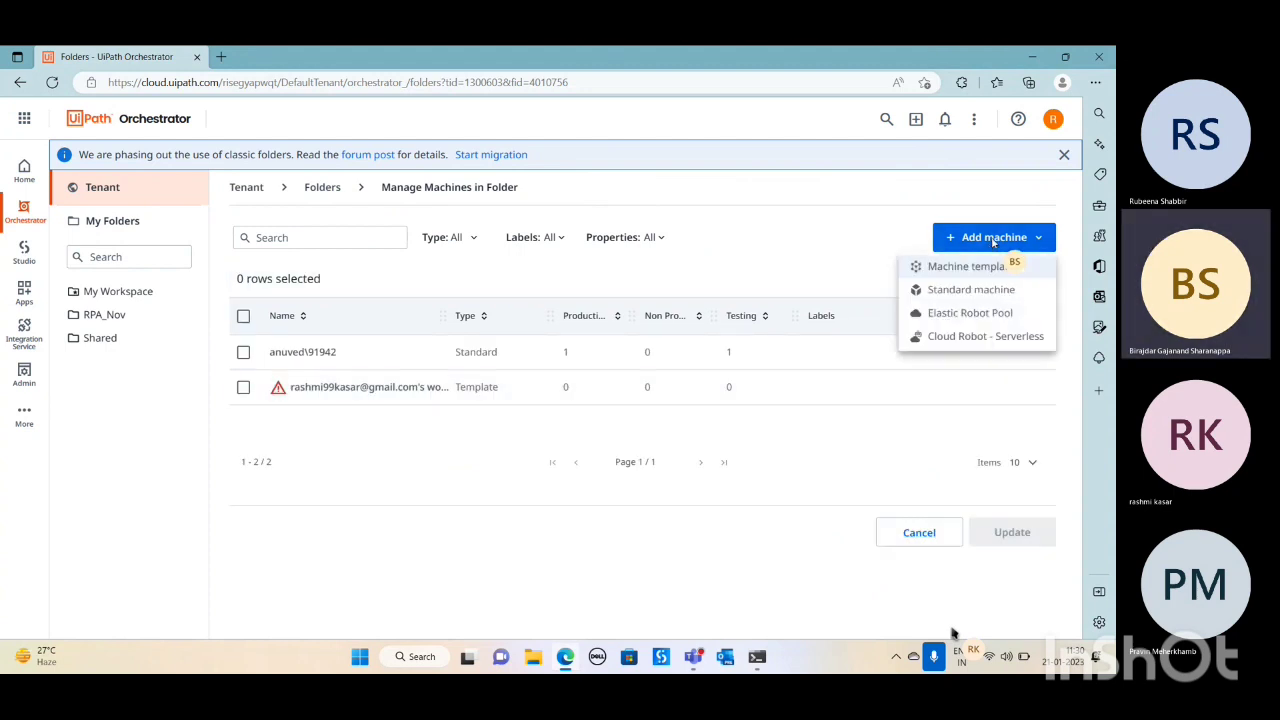
left_click(243, 353)
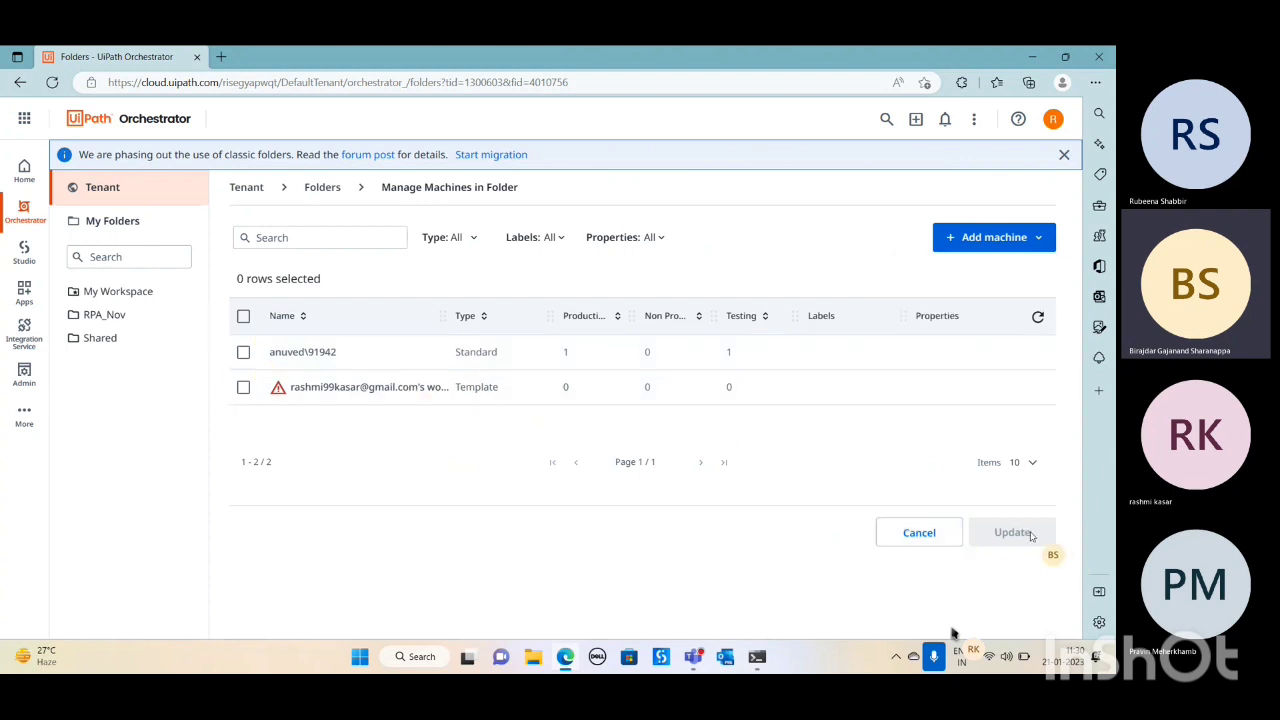
left_click(244, 355)
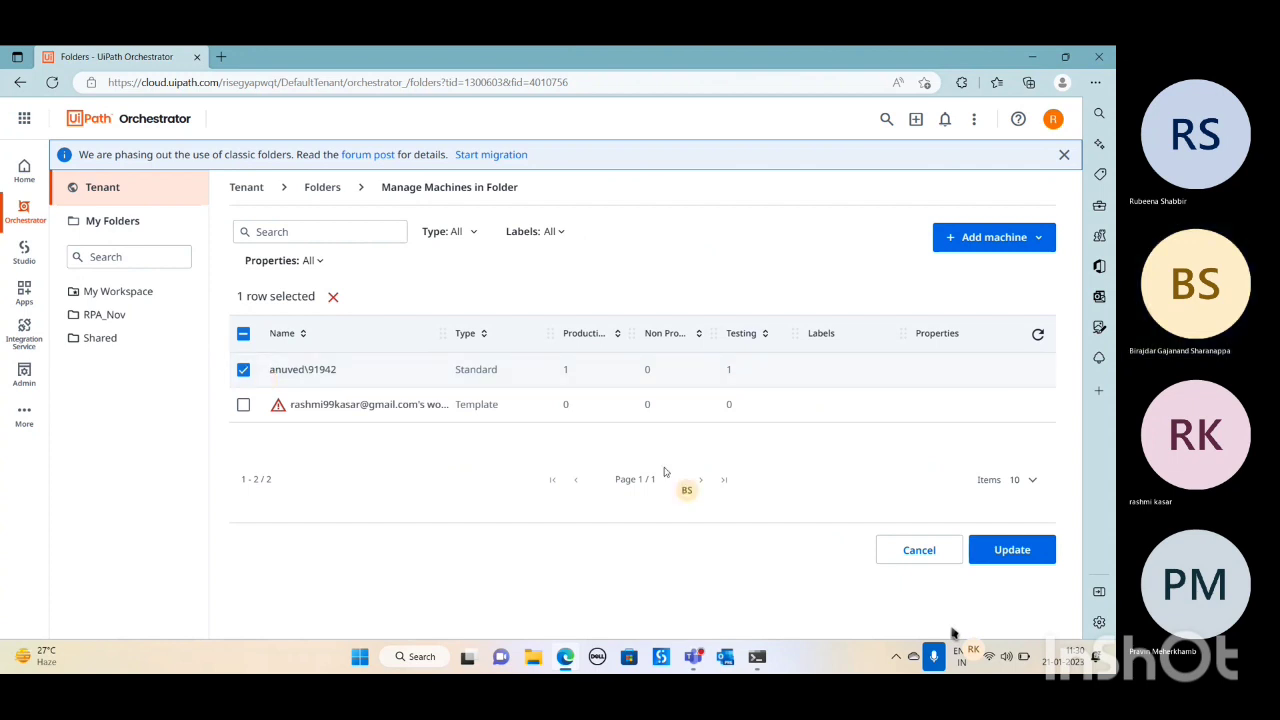
left_click(1032, 553)
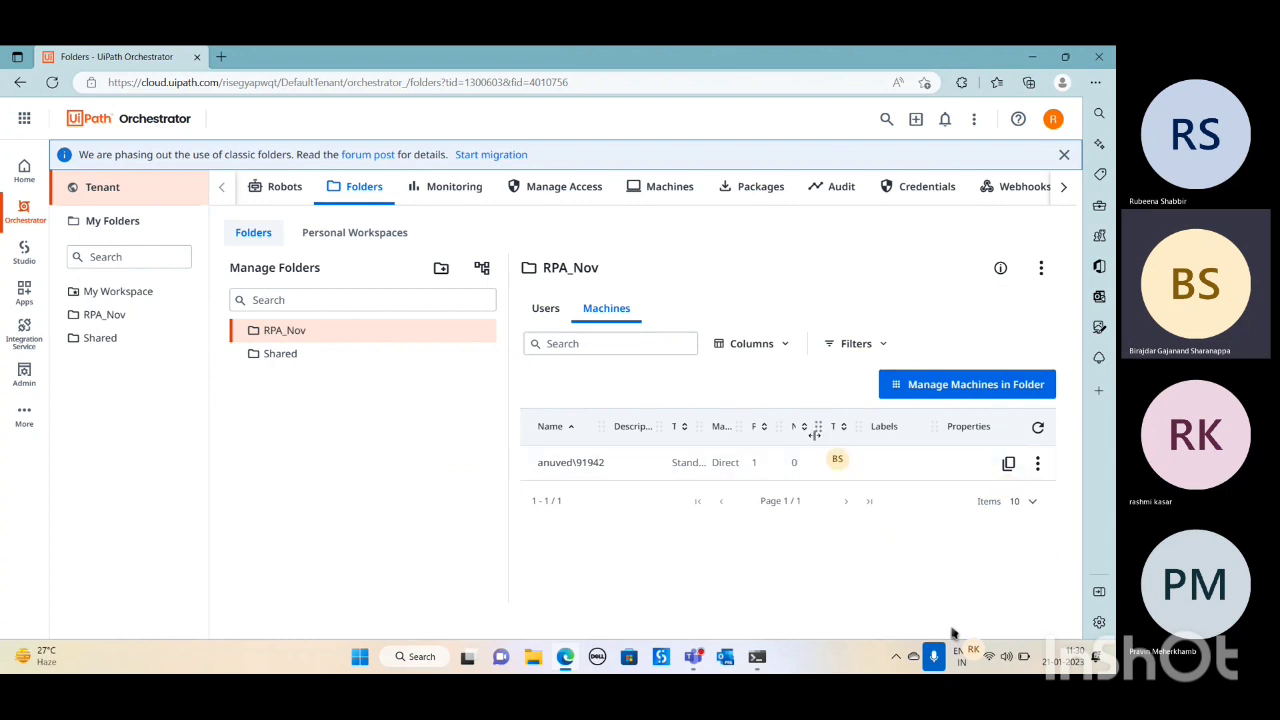
left_click(548, 313)
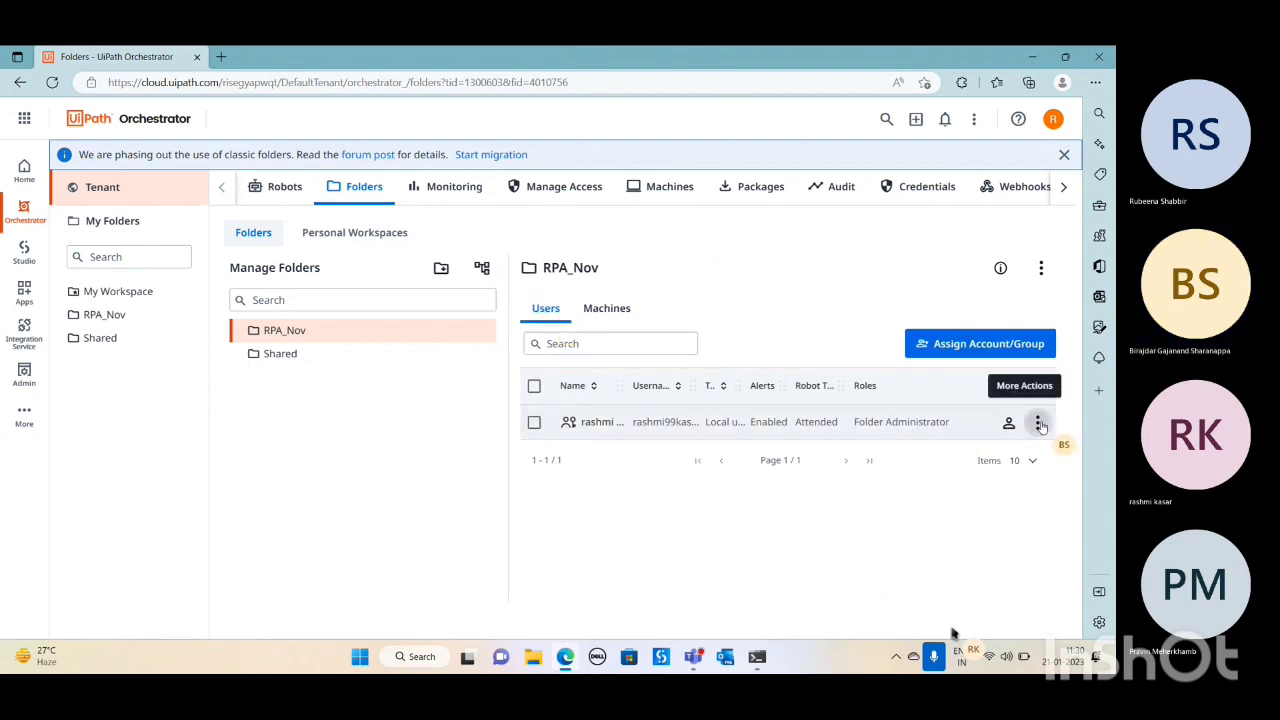
- Edit RPA_Nov's folder user to allow unattended robots with the preconfigured Windows account, and update
left_click(1039, 424)
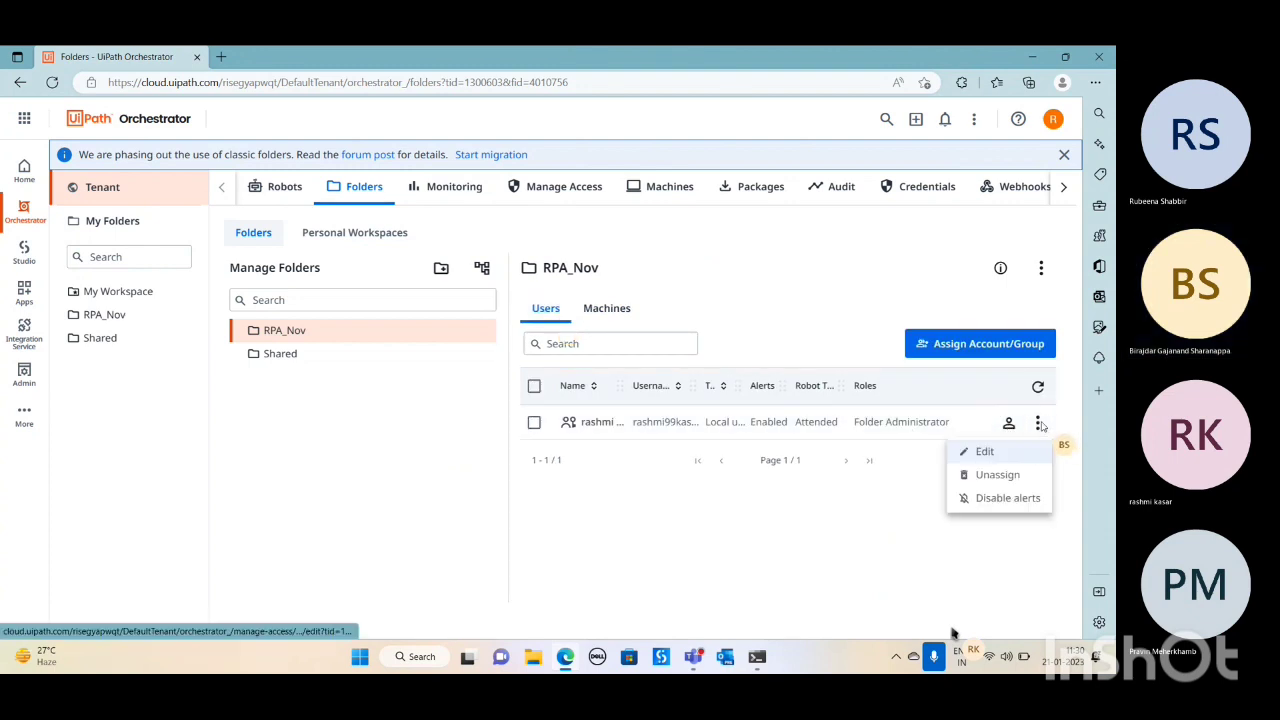
left_click(985, 451)
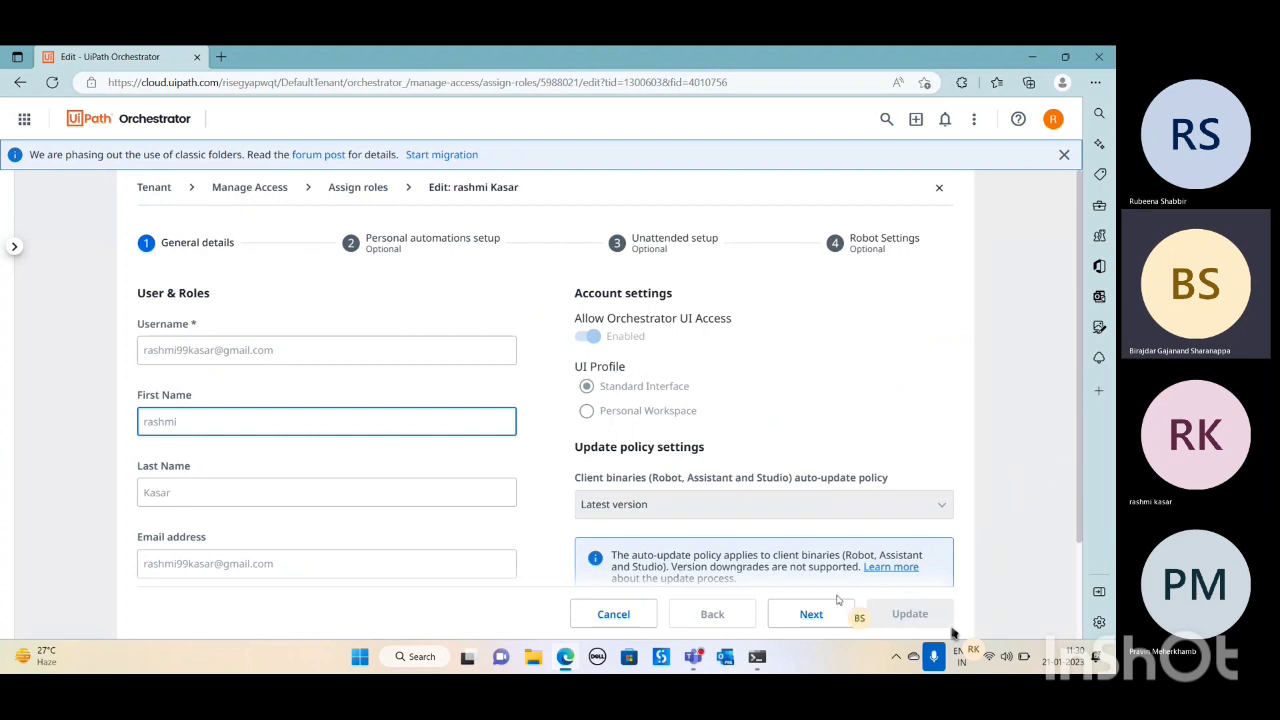
left_click(810, 614)
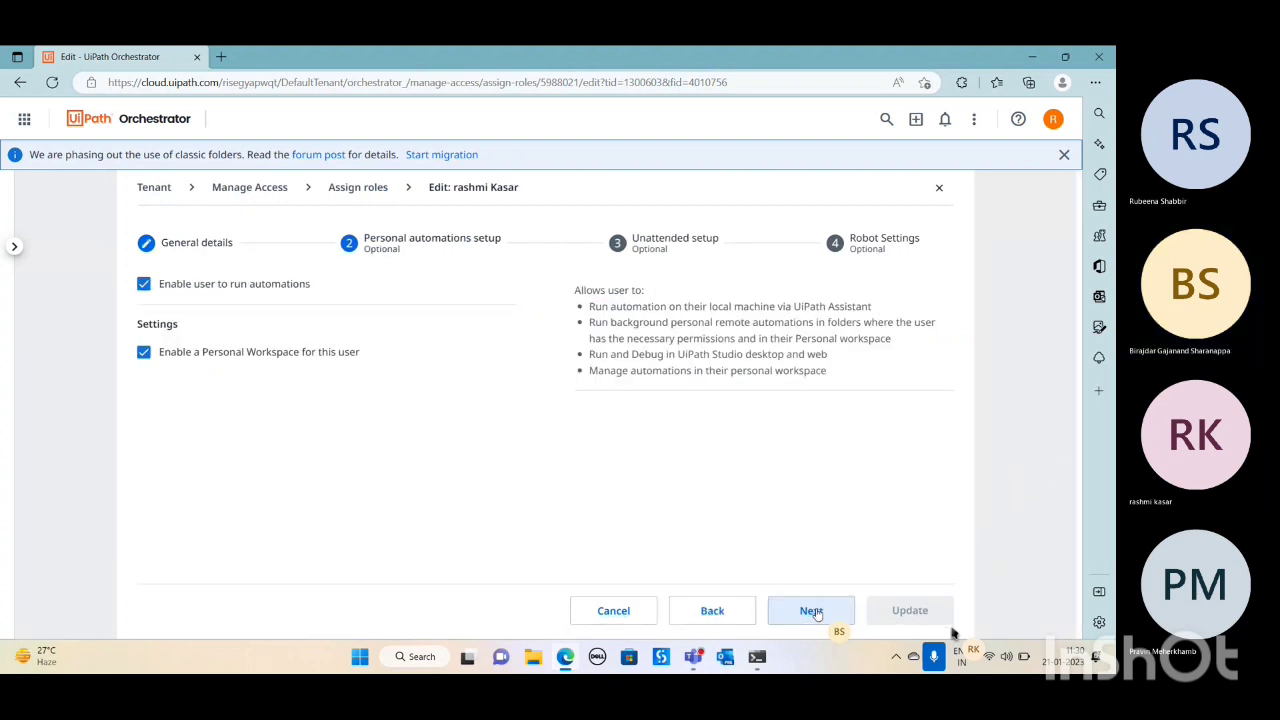
left_click(811, 612)
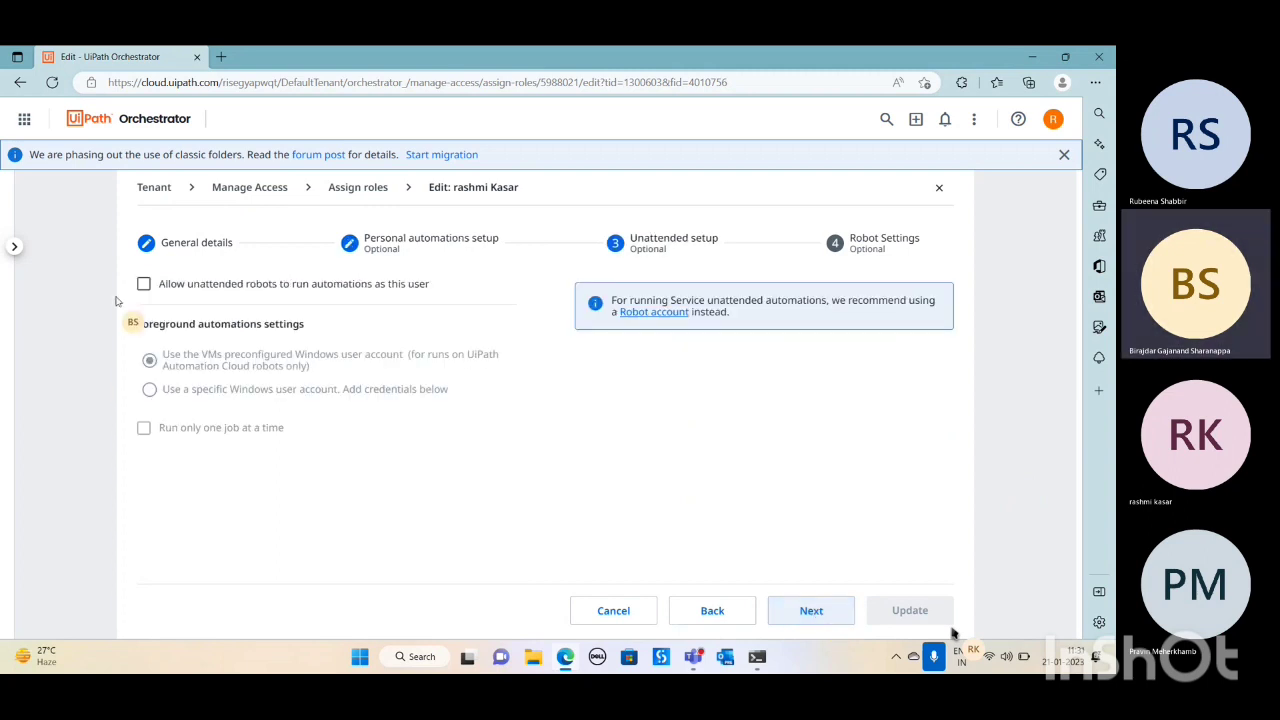
left_click(144, 285)
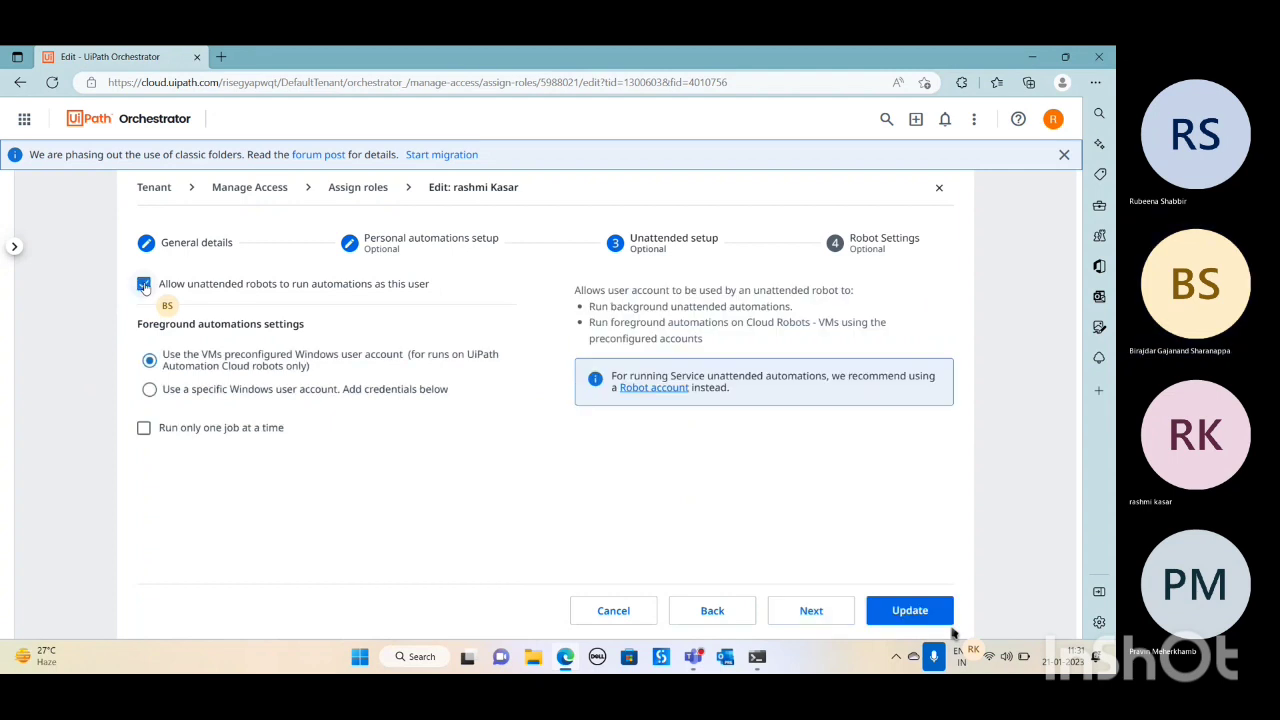
left_click(914, 616)
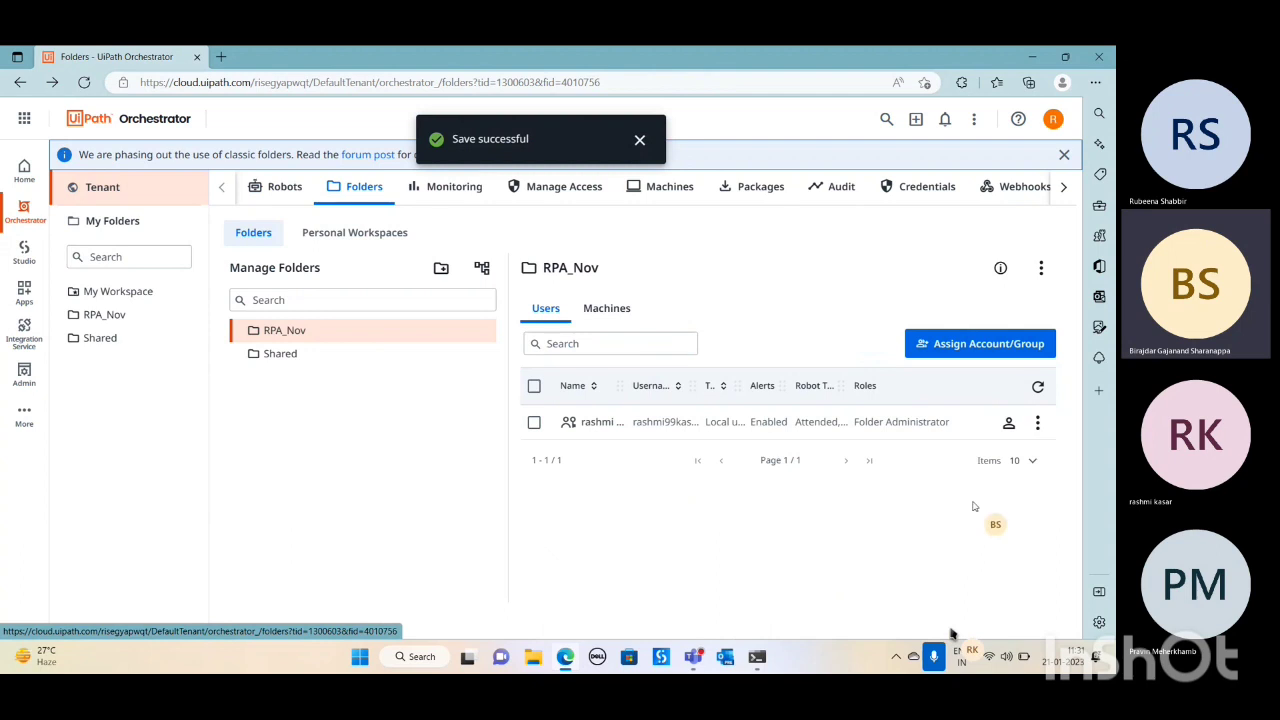
- Add the Automation User, Personal Workspace Administrator, Administrator and Robot roles to the RPA_Nov user and assign
left_click(1008, 423)
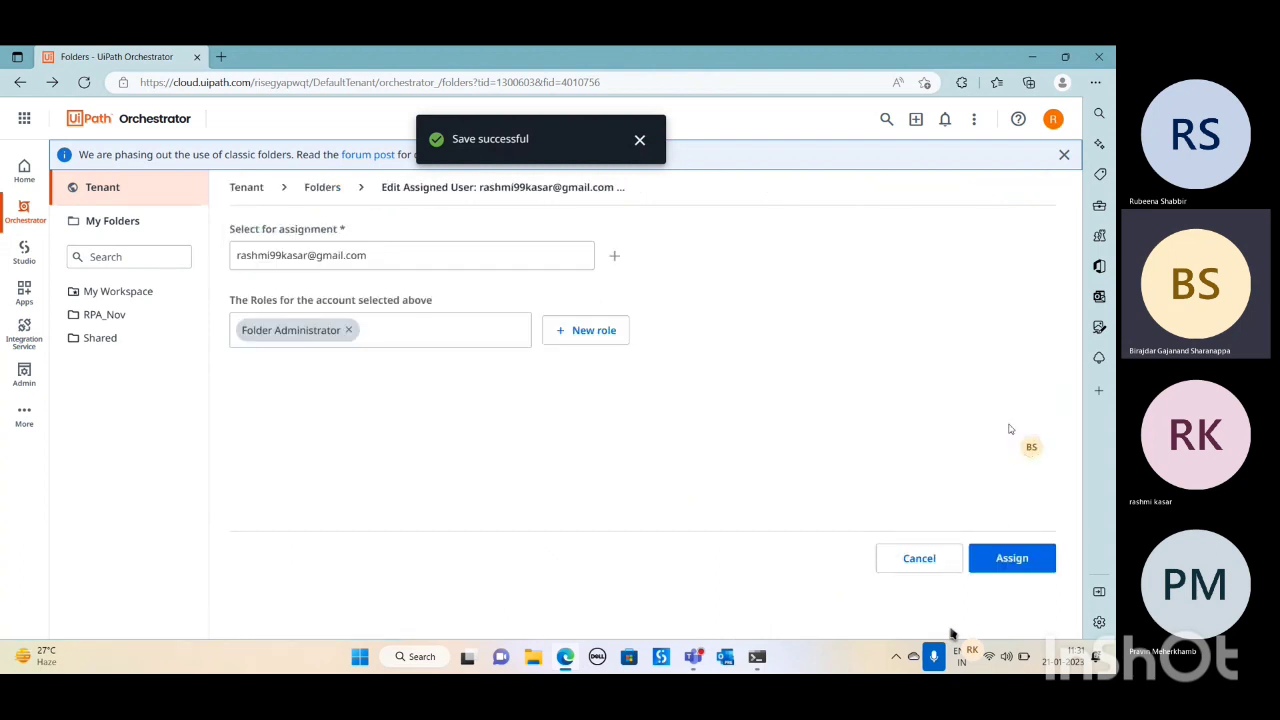
left_click(413, 335)
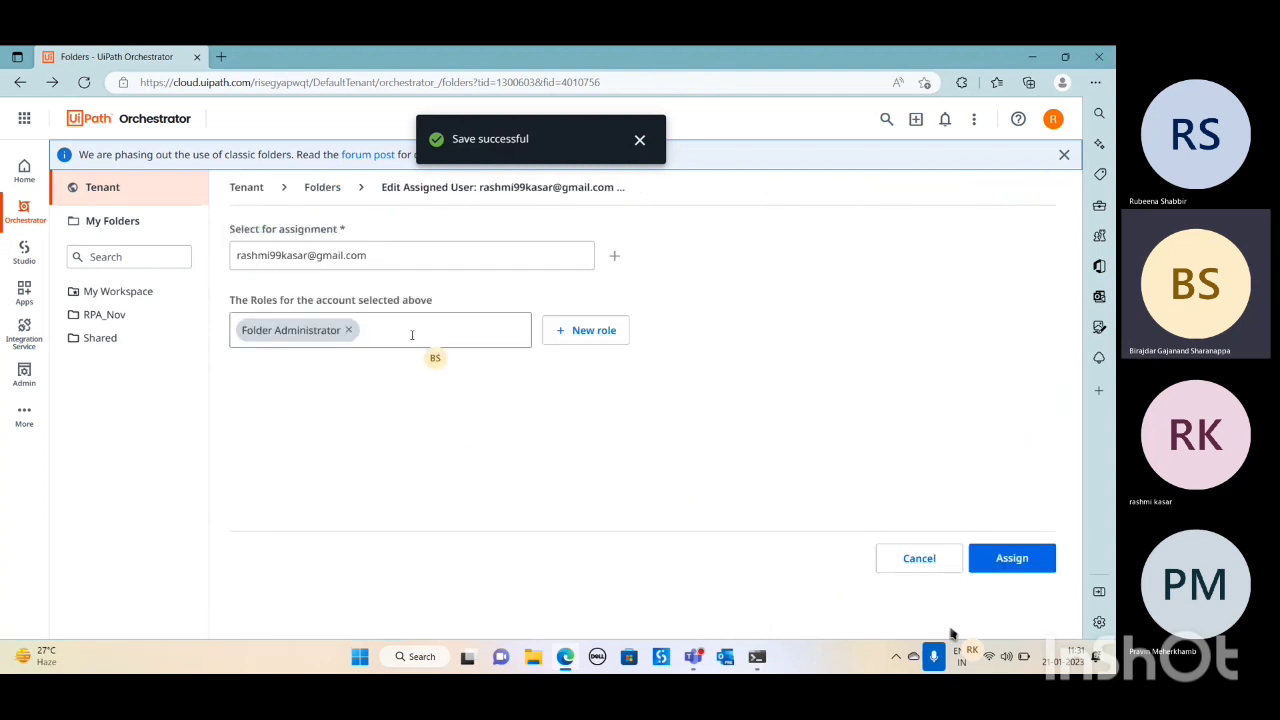
left_click(248, 361)
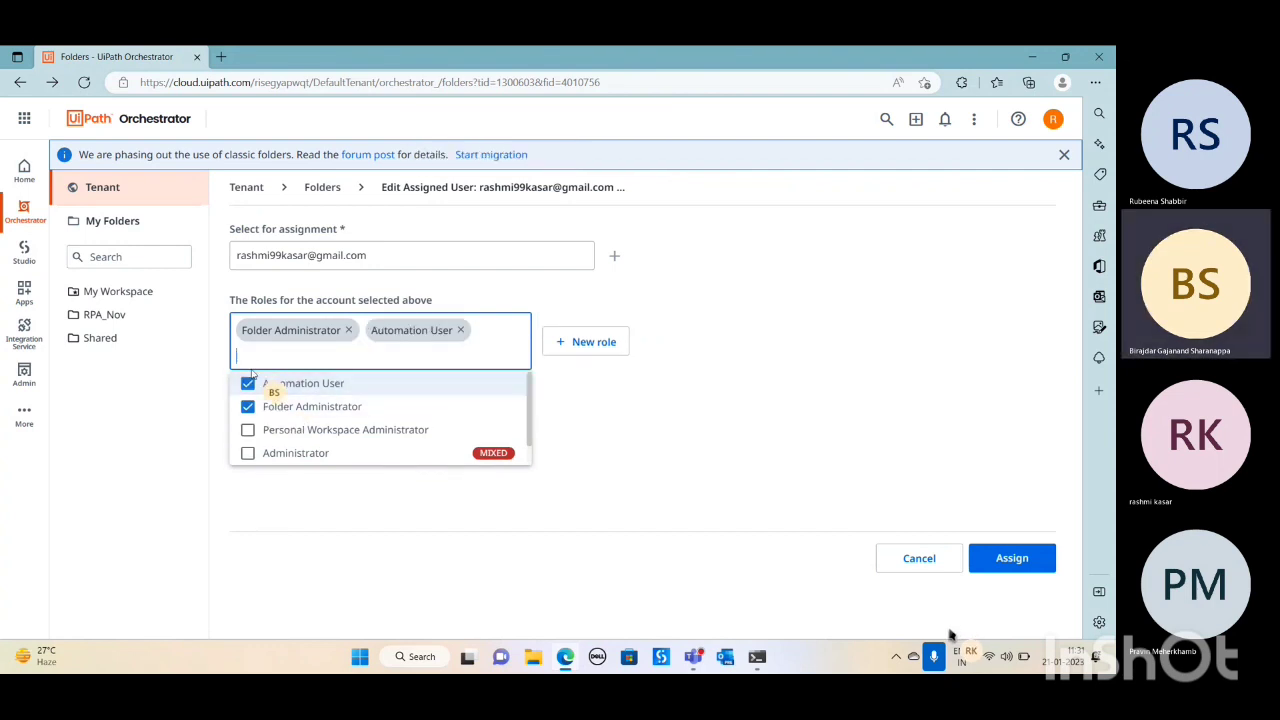
left_click(248, 429)
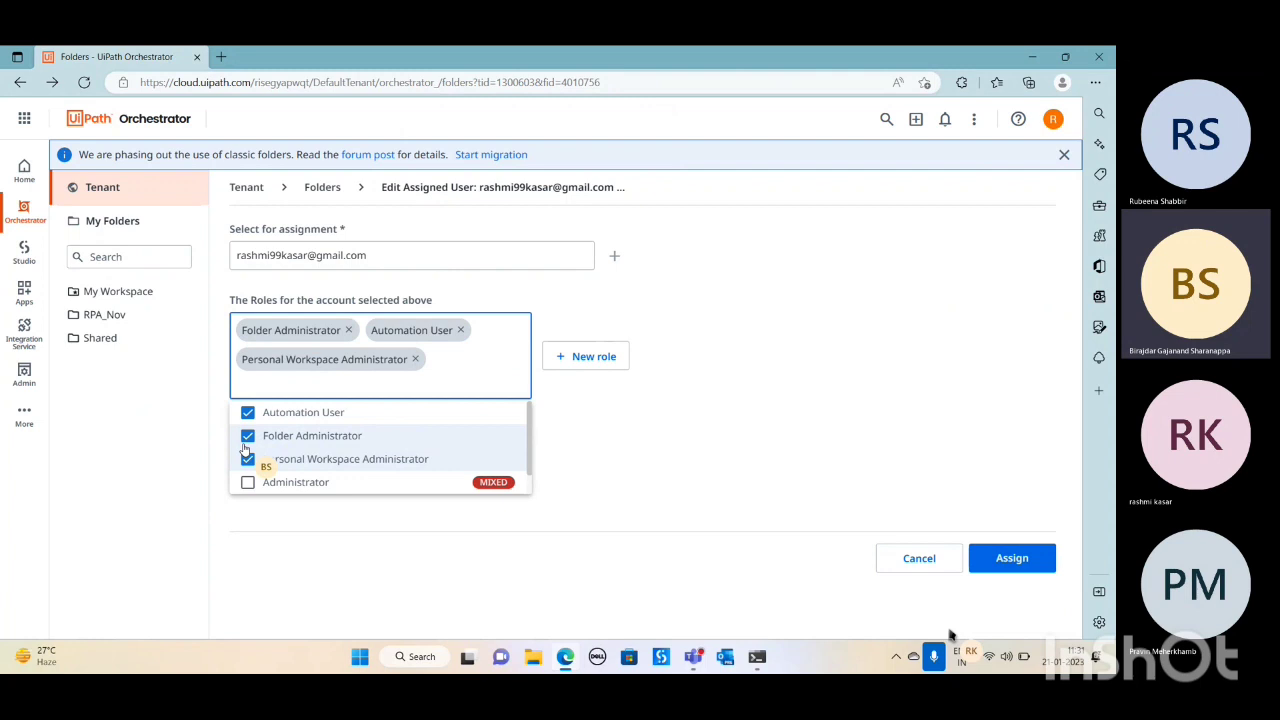
left_click(247, 482)
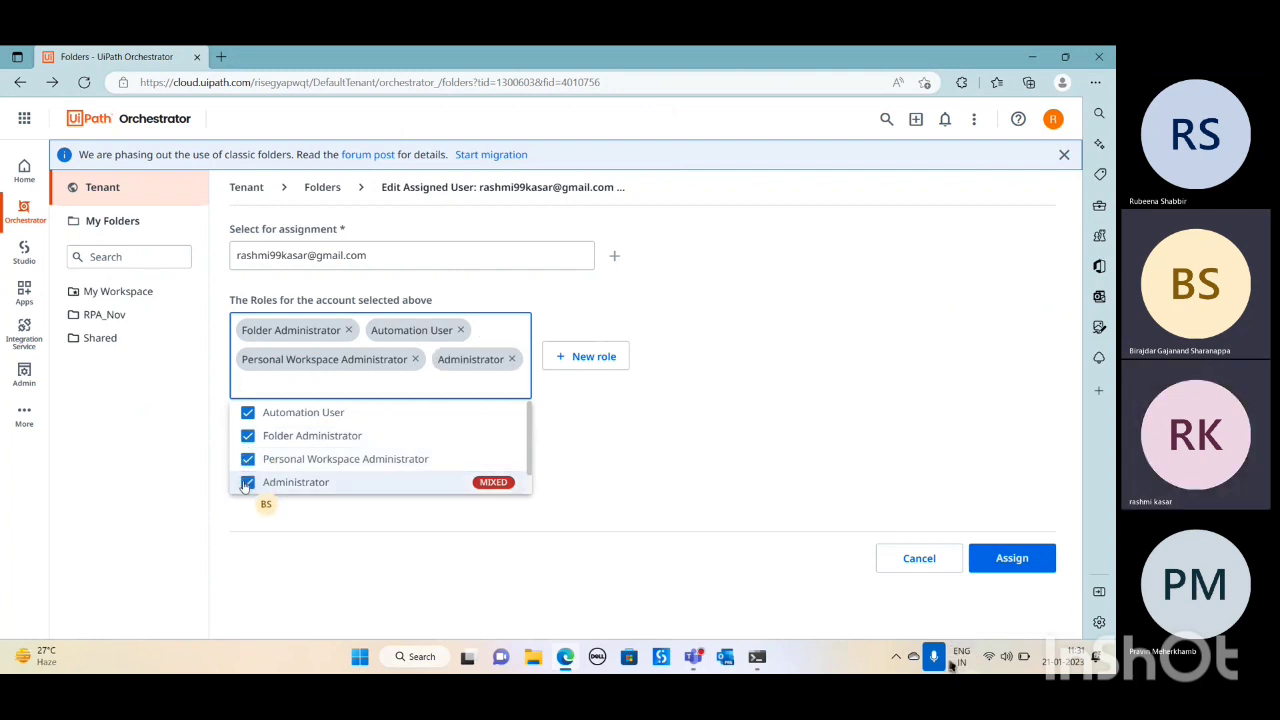
scroll(530, 453, "down", 1)
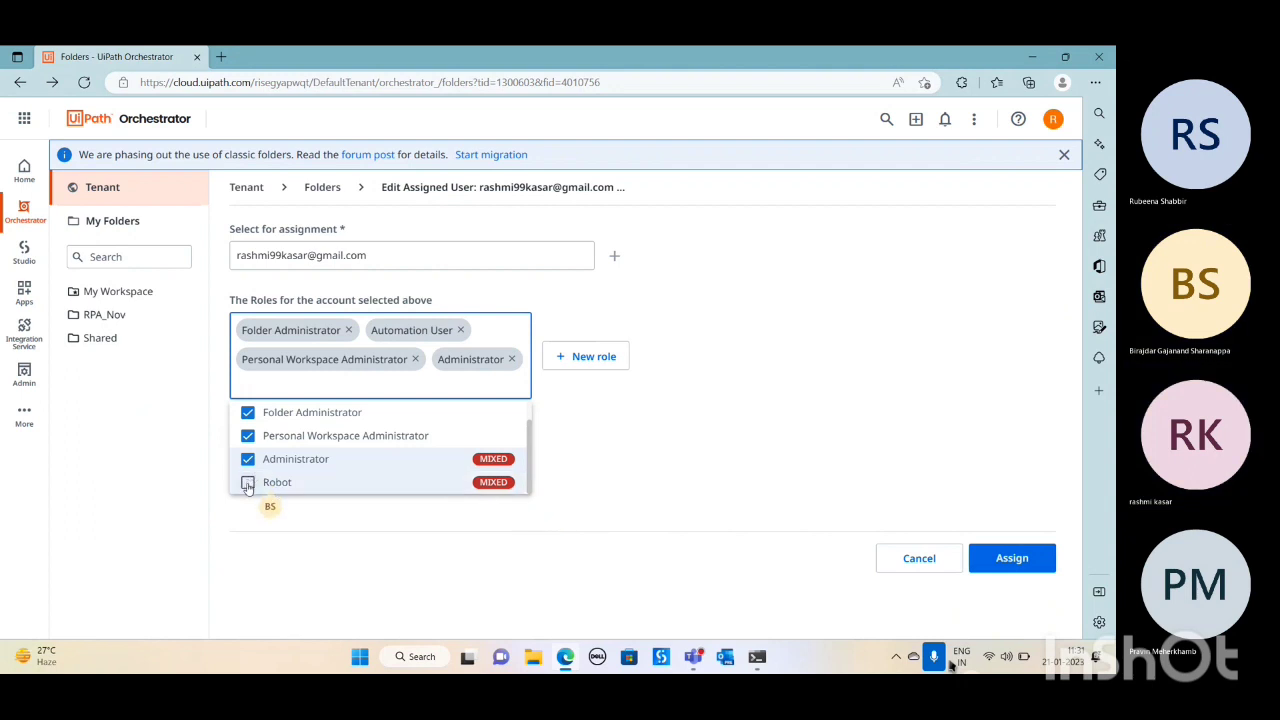
left_click(248, 483)
left_click(837, 396)
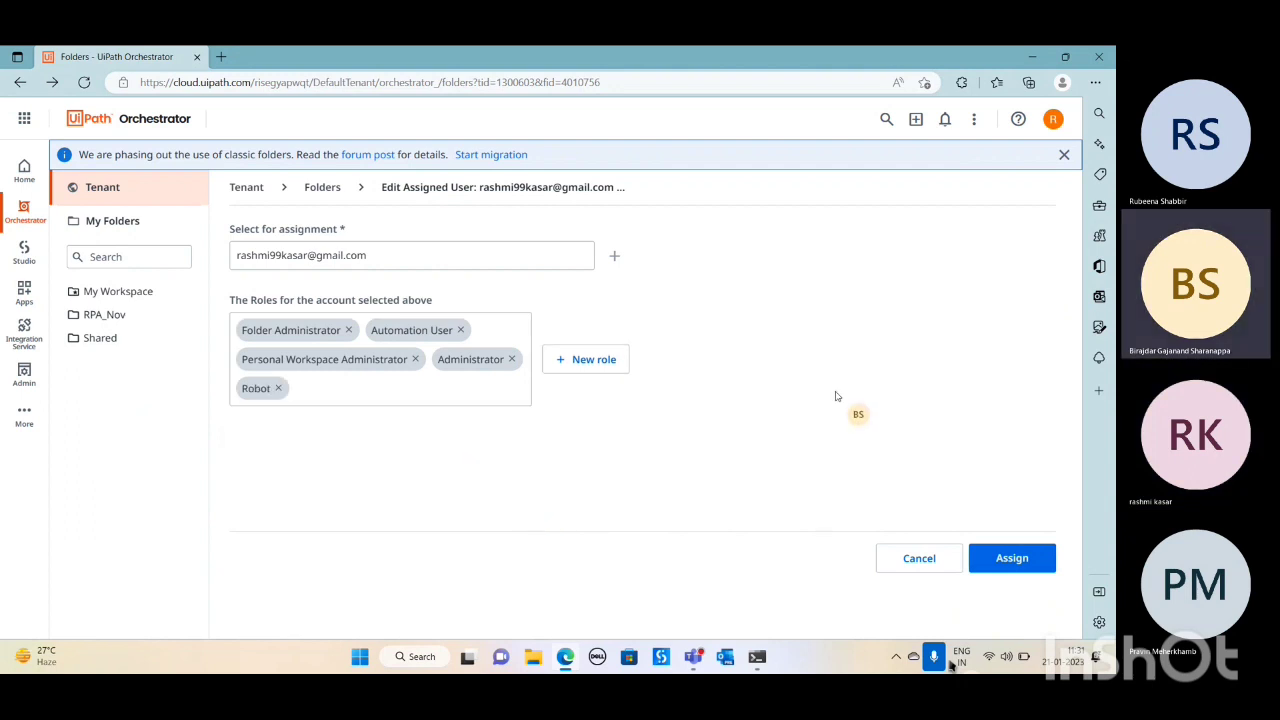
left_click(1031, 559)
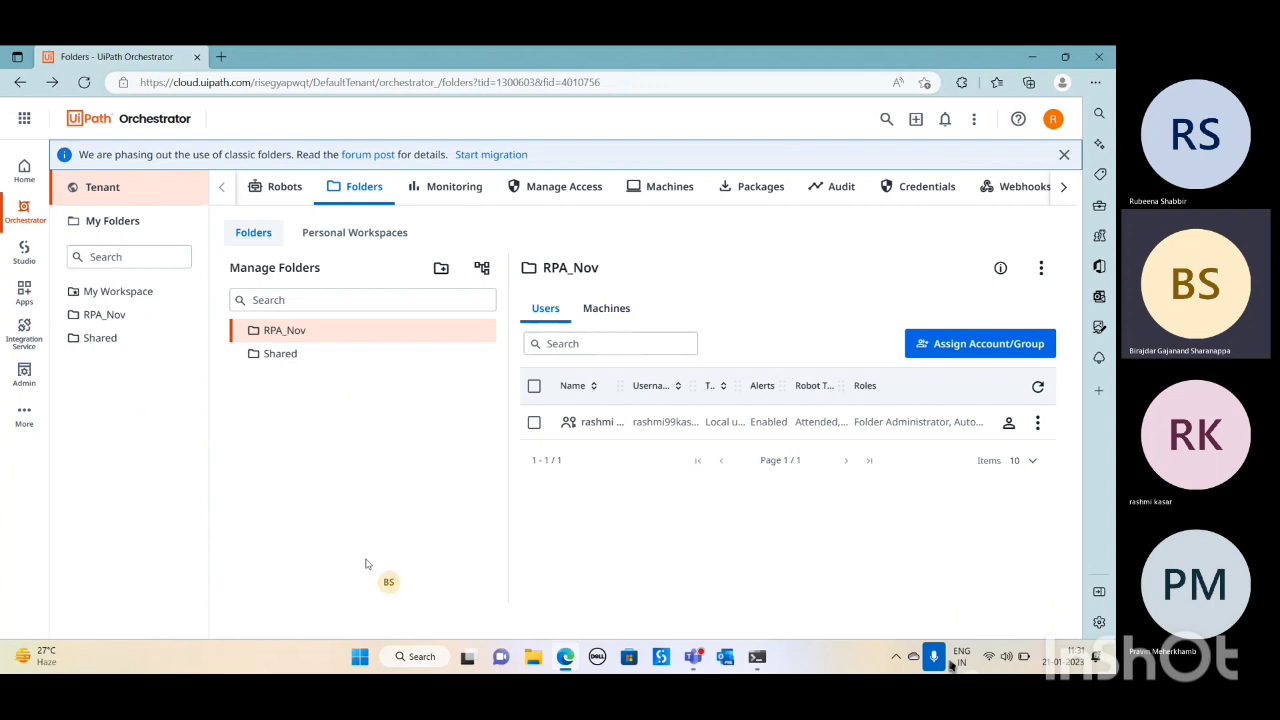
left_click(416, 658)
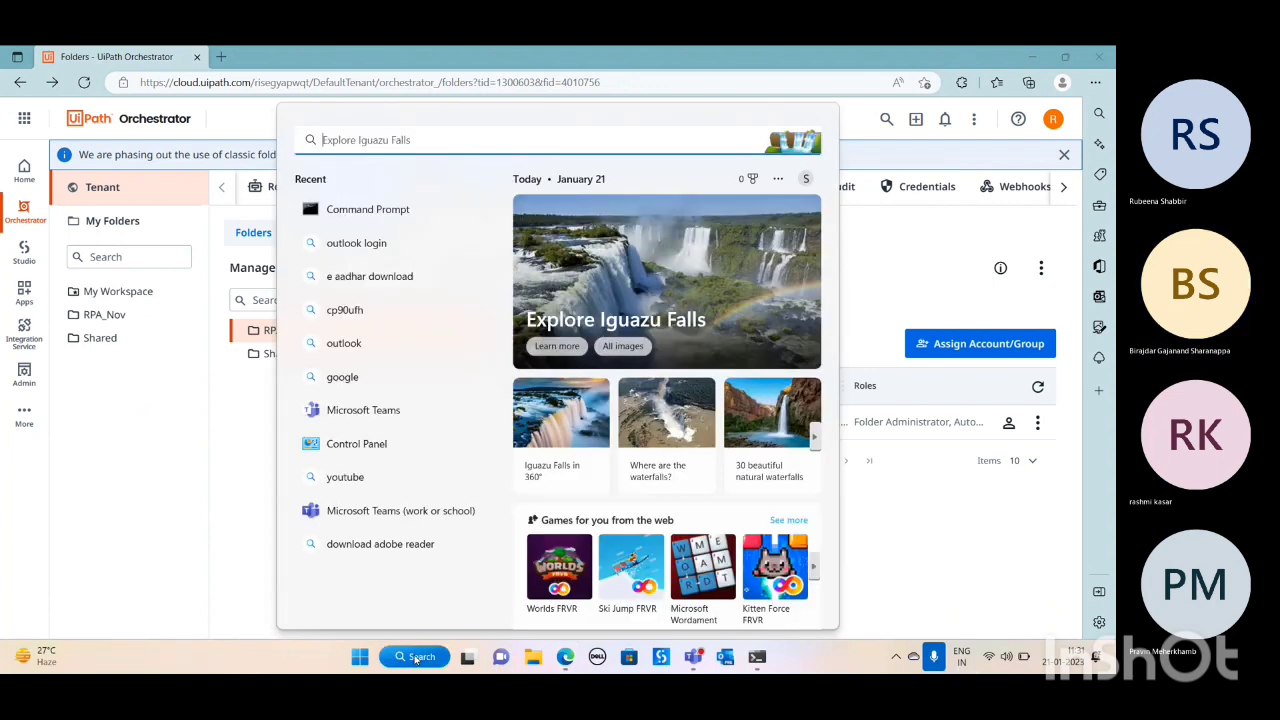
- Launch UiPath Assistant from Windows search and start the cloud account sign-in
type("asss")
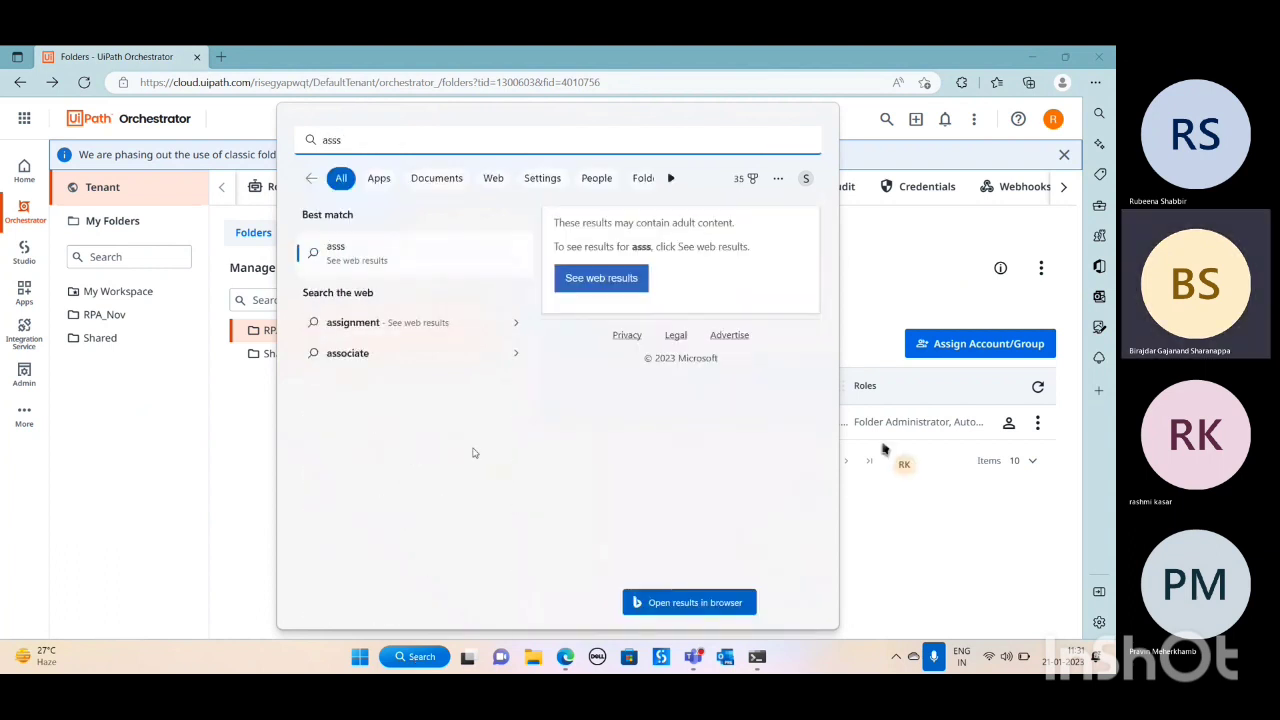
key("BackSpace")
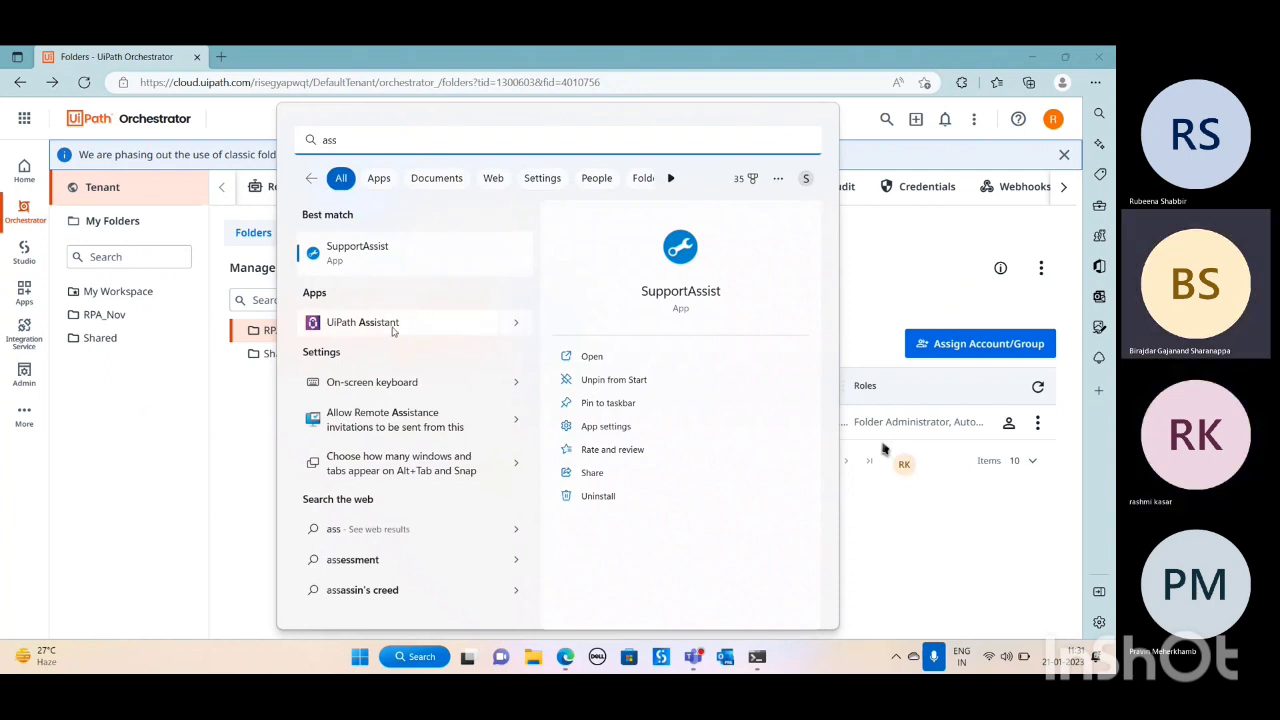
left_click(392, 326)
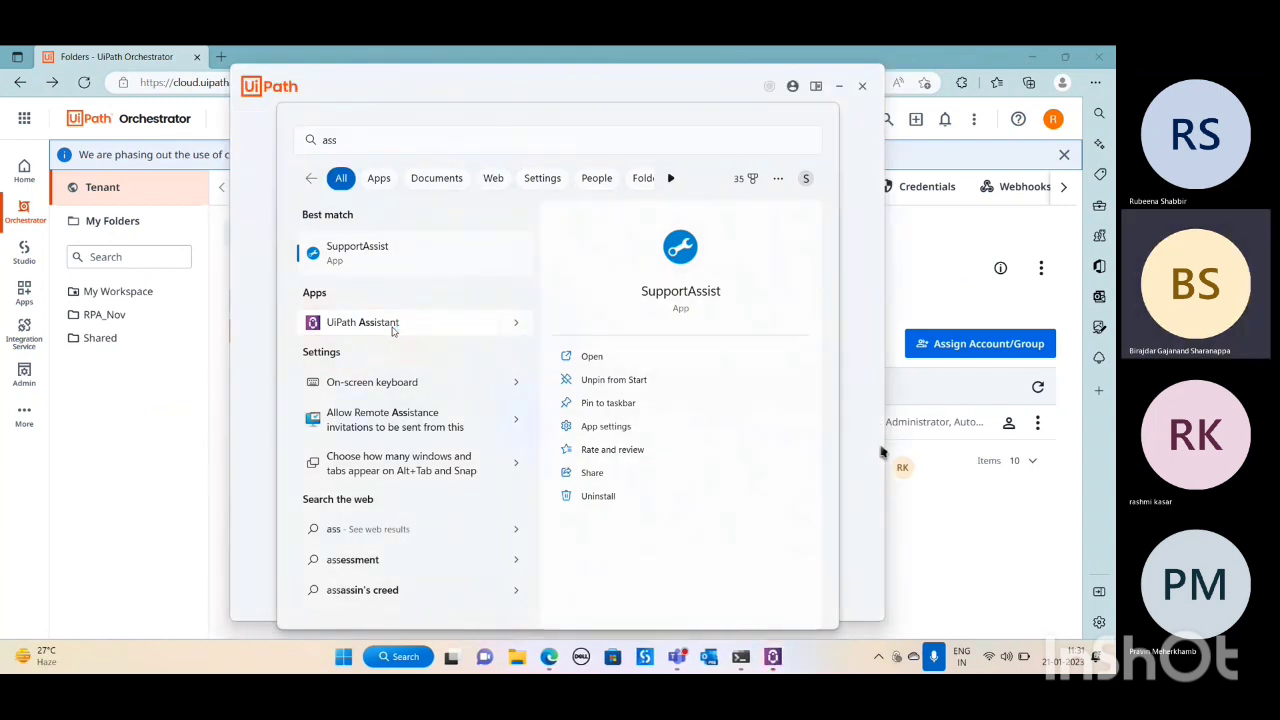
left_click(852, 149)
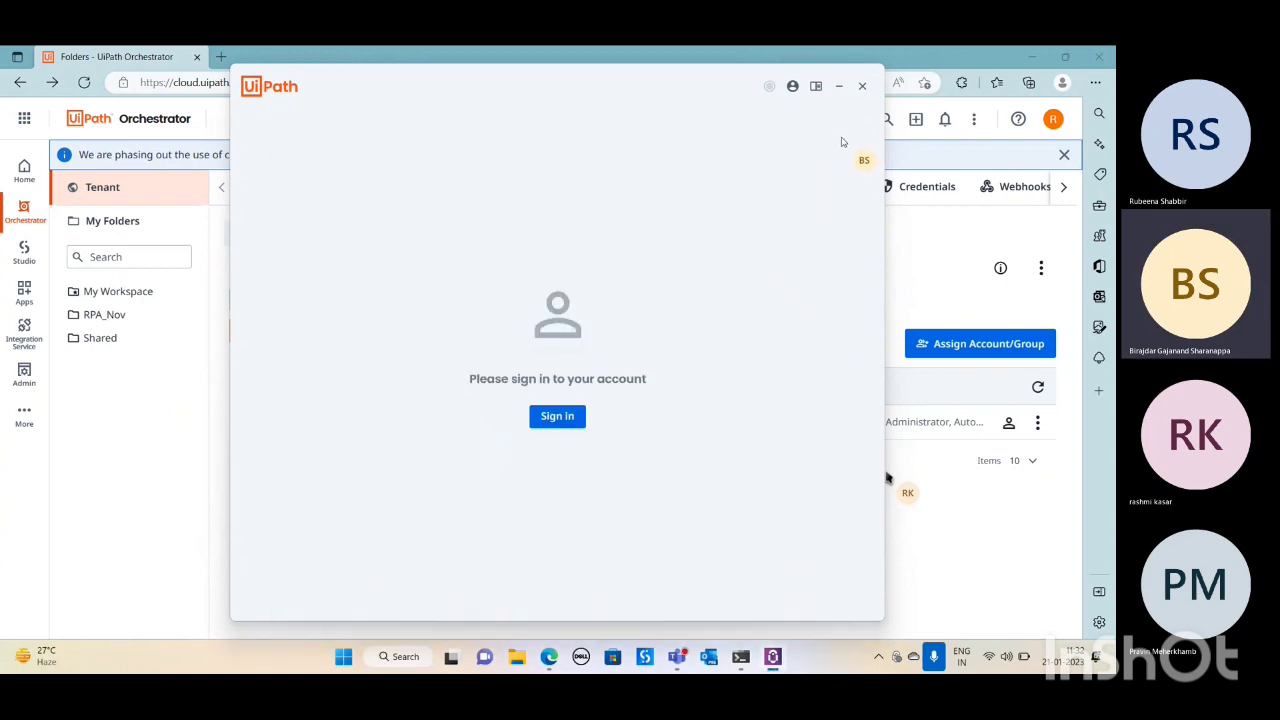
left_click(793, 88)
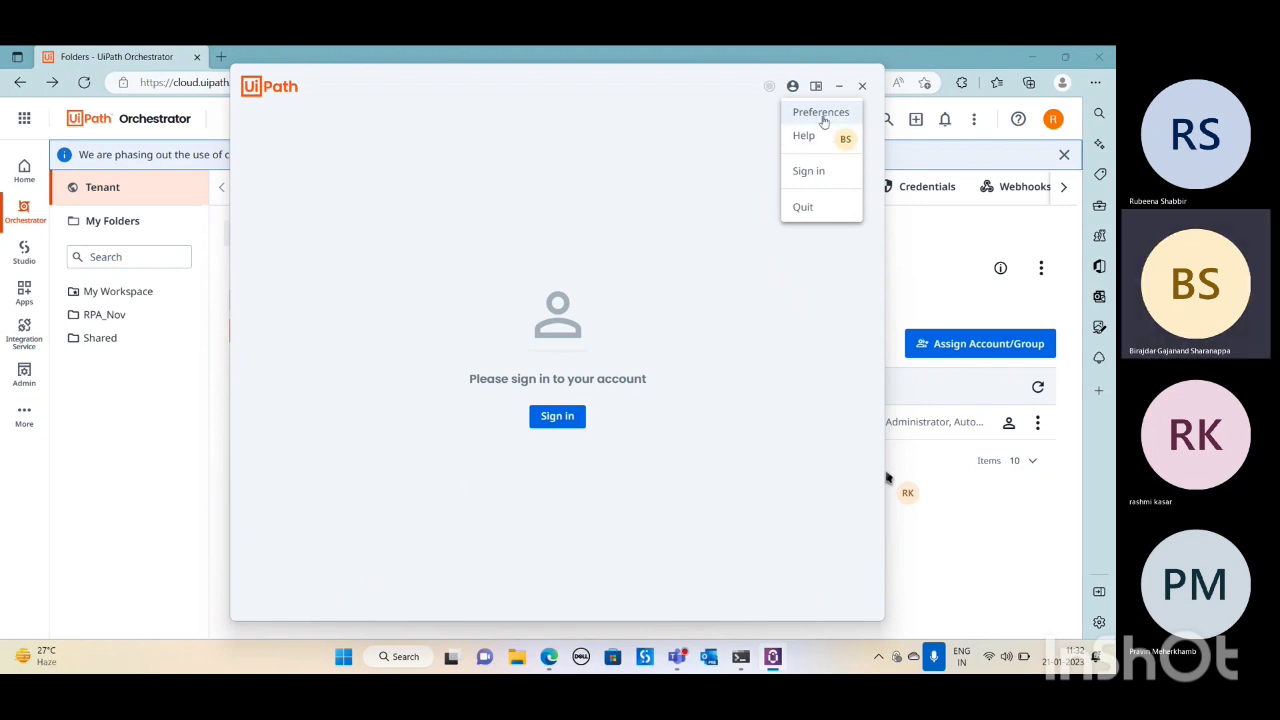
left_click(558, 417)
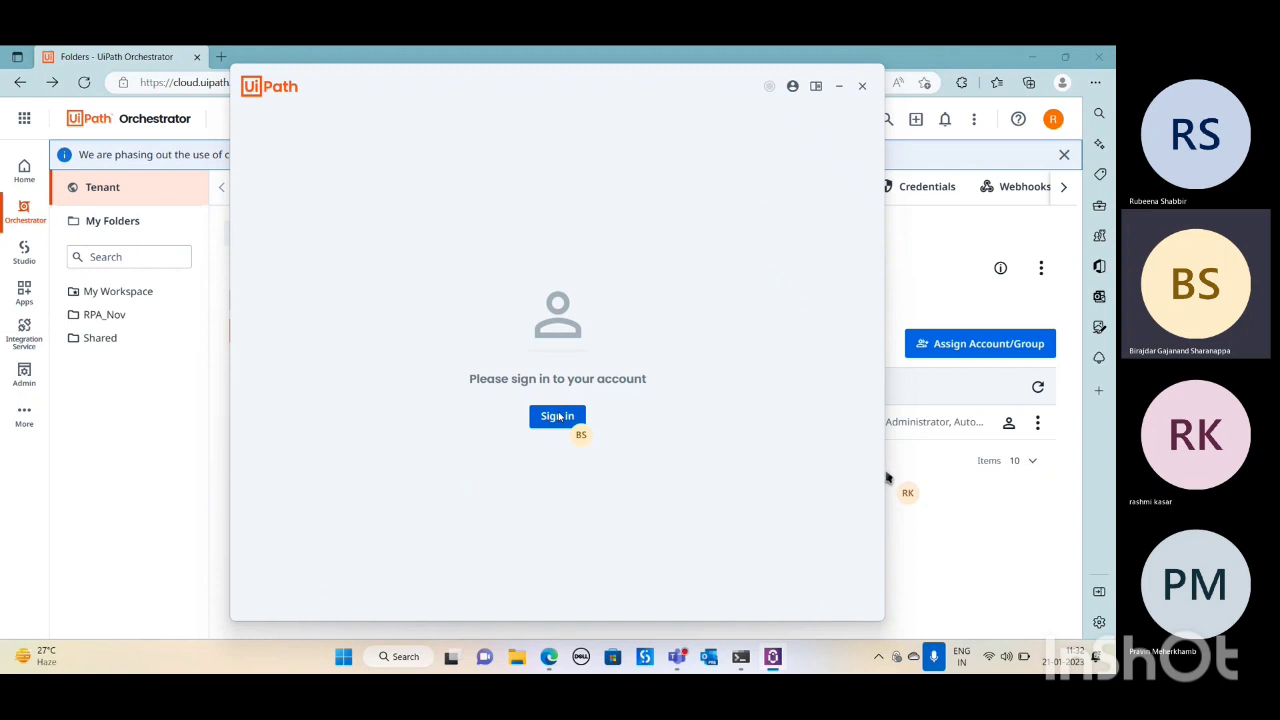
left_click(558, 416)
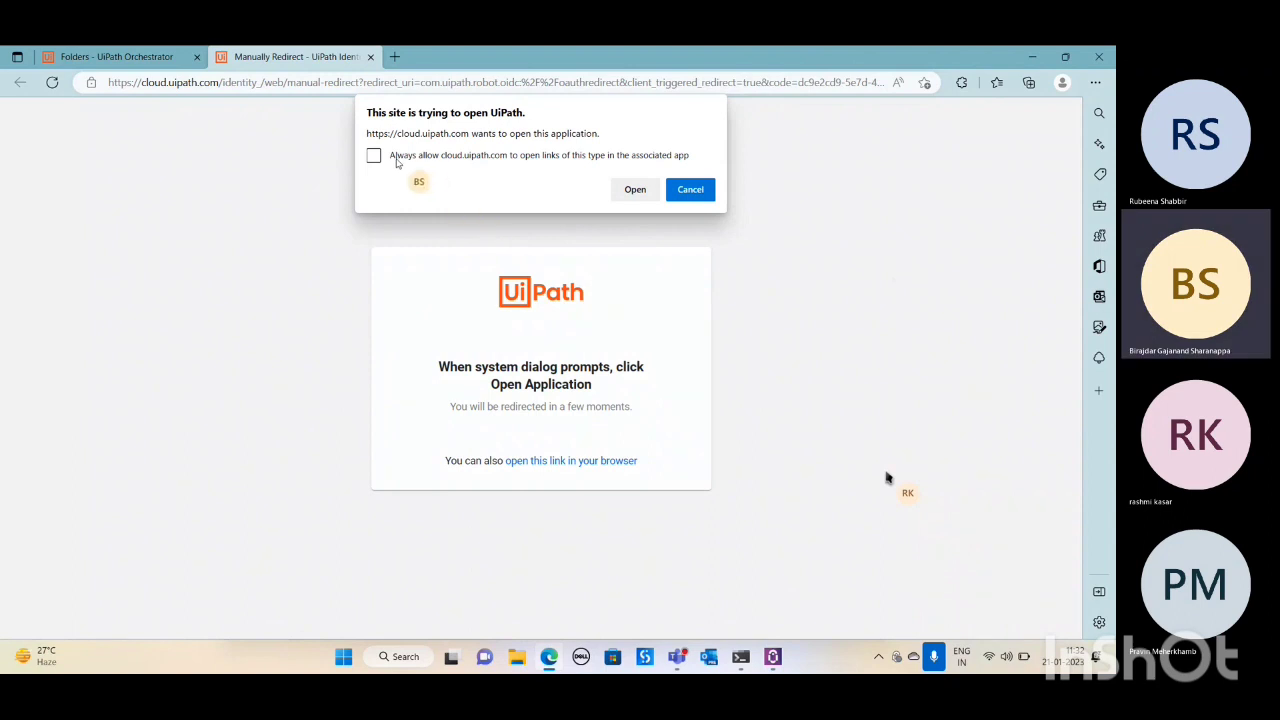
- Always allow the browser to open UiPath, and confirm Orchestrator Settings show Connected, Licensed
left_click(396, 160)
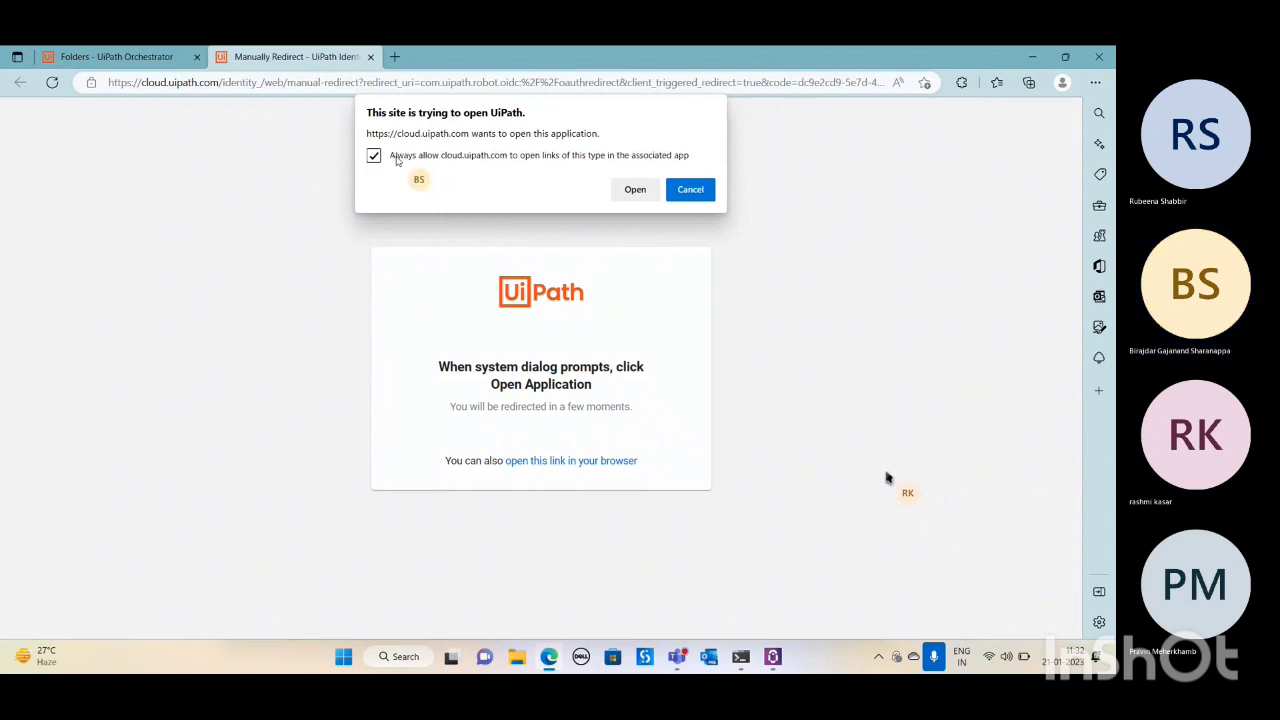
left_click(633, 190)
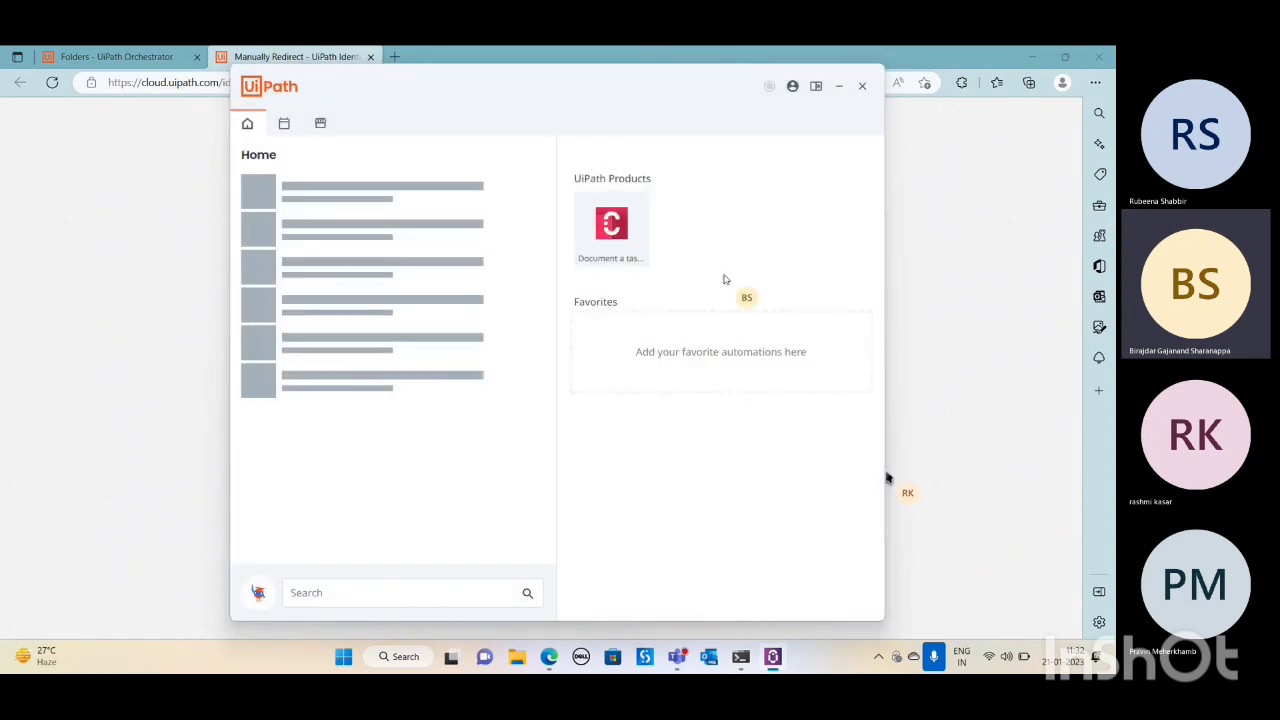
left_click(793, 88)
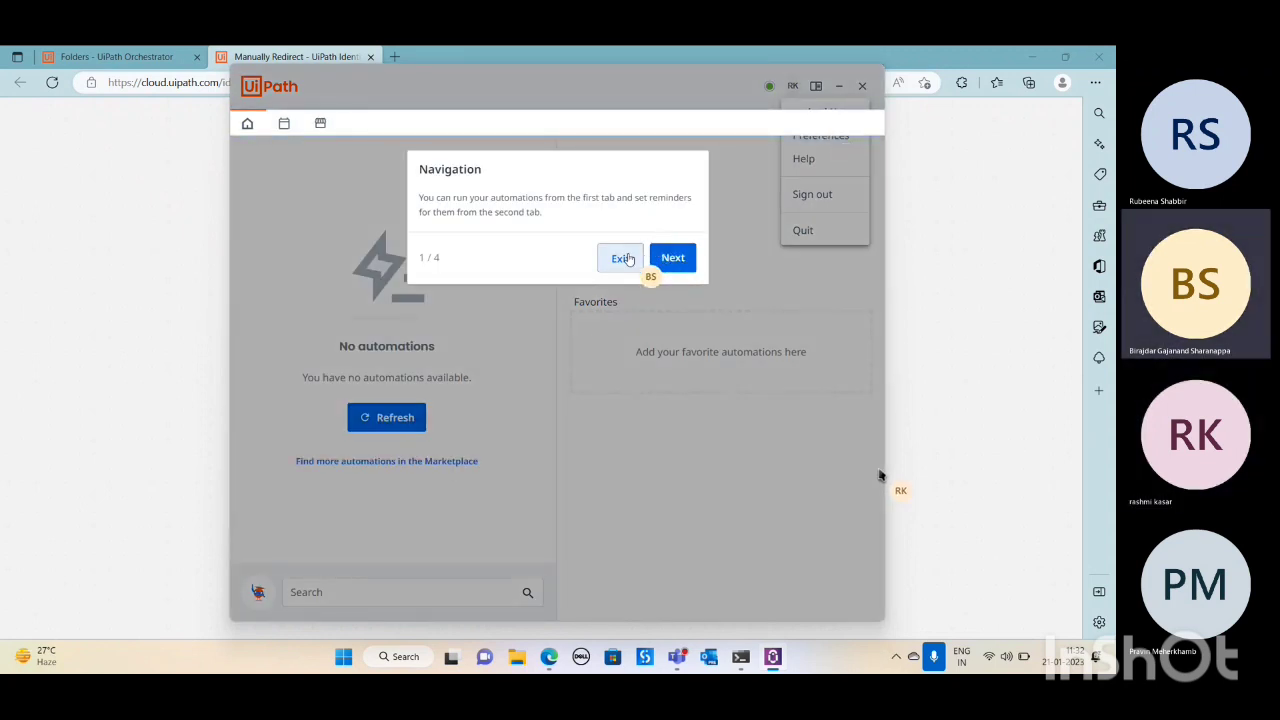
left_click(622, 258)
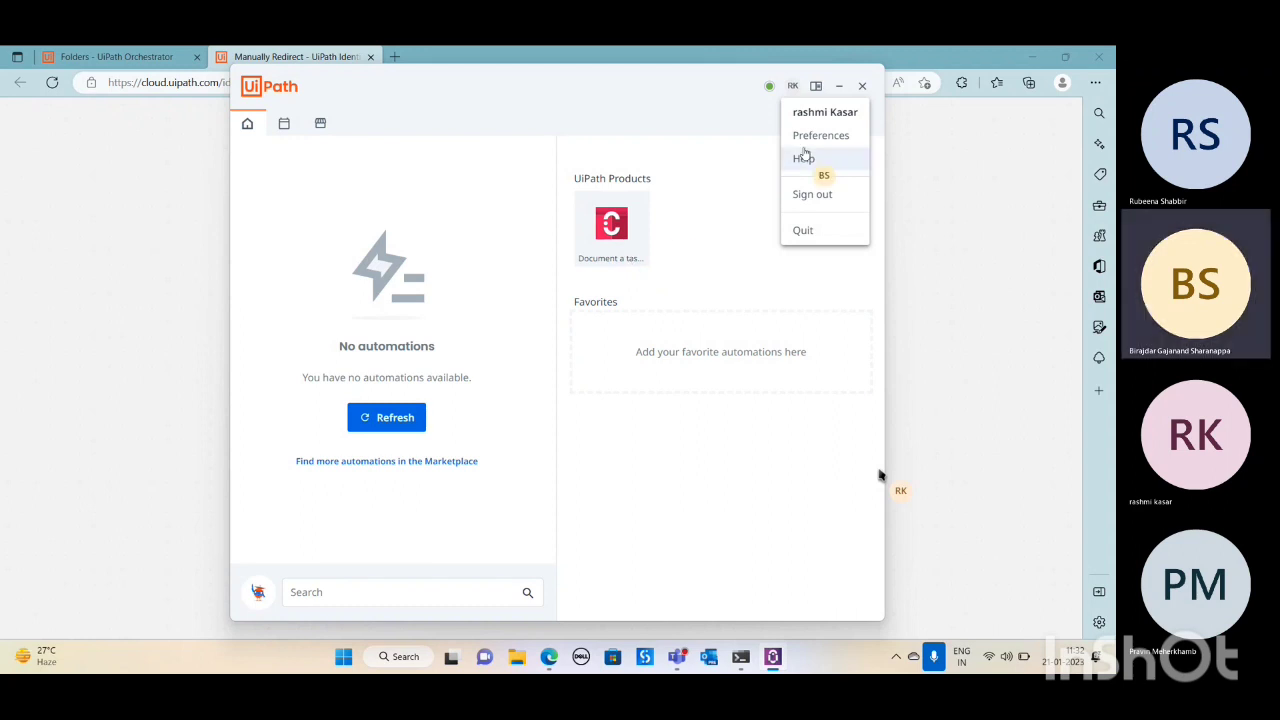
left_click(812, 136)
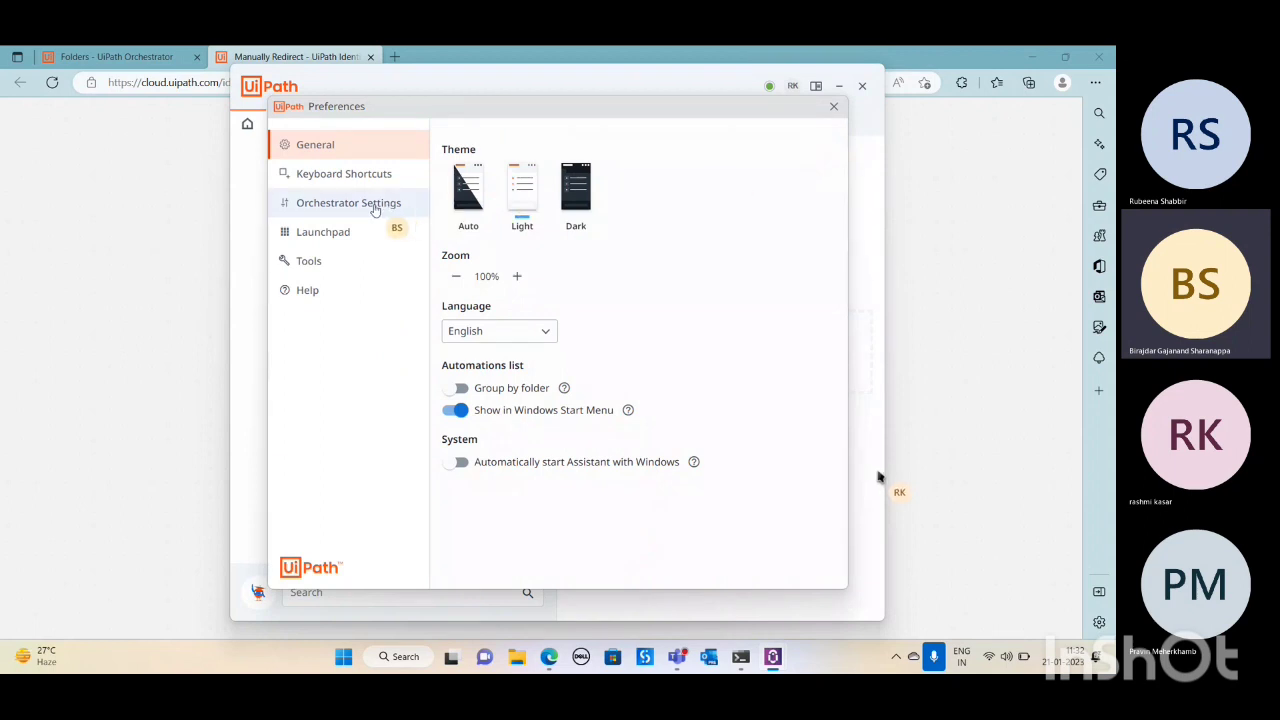
left_click(375, 209)
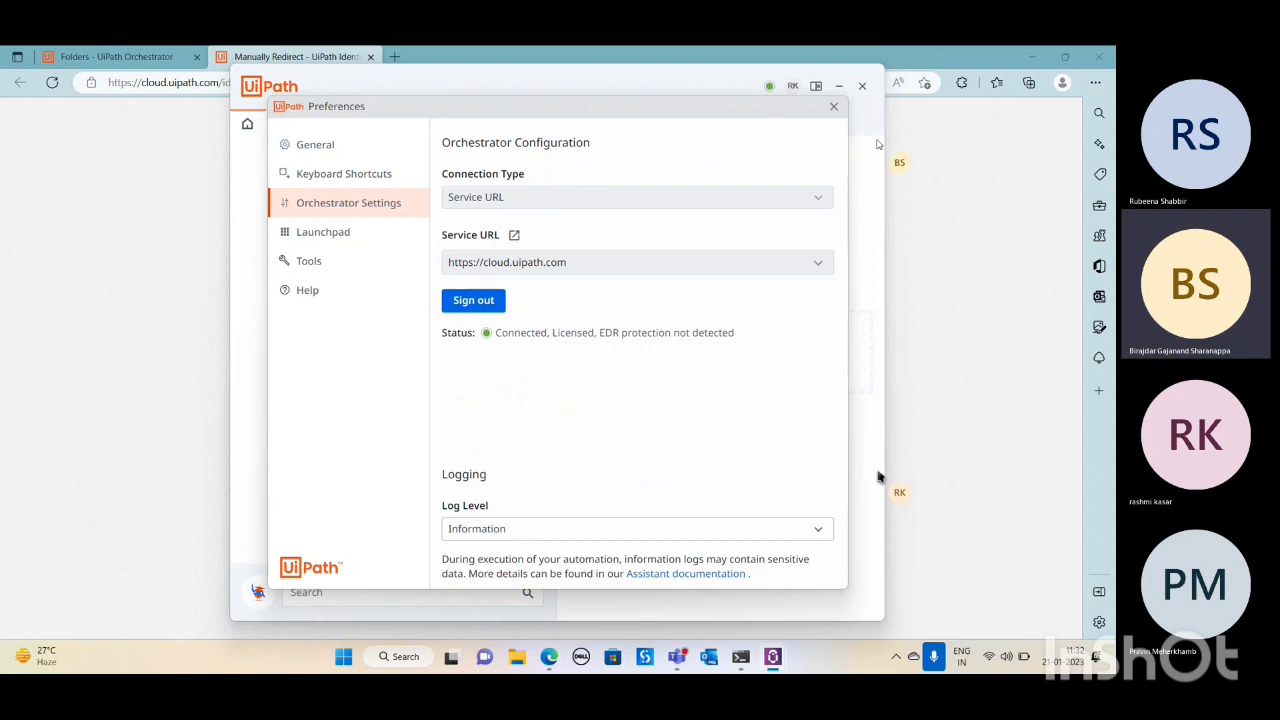
left_click(949, 174)
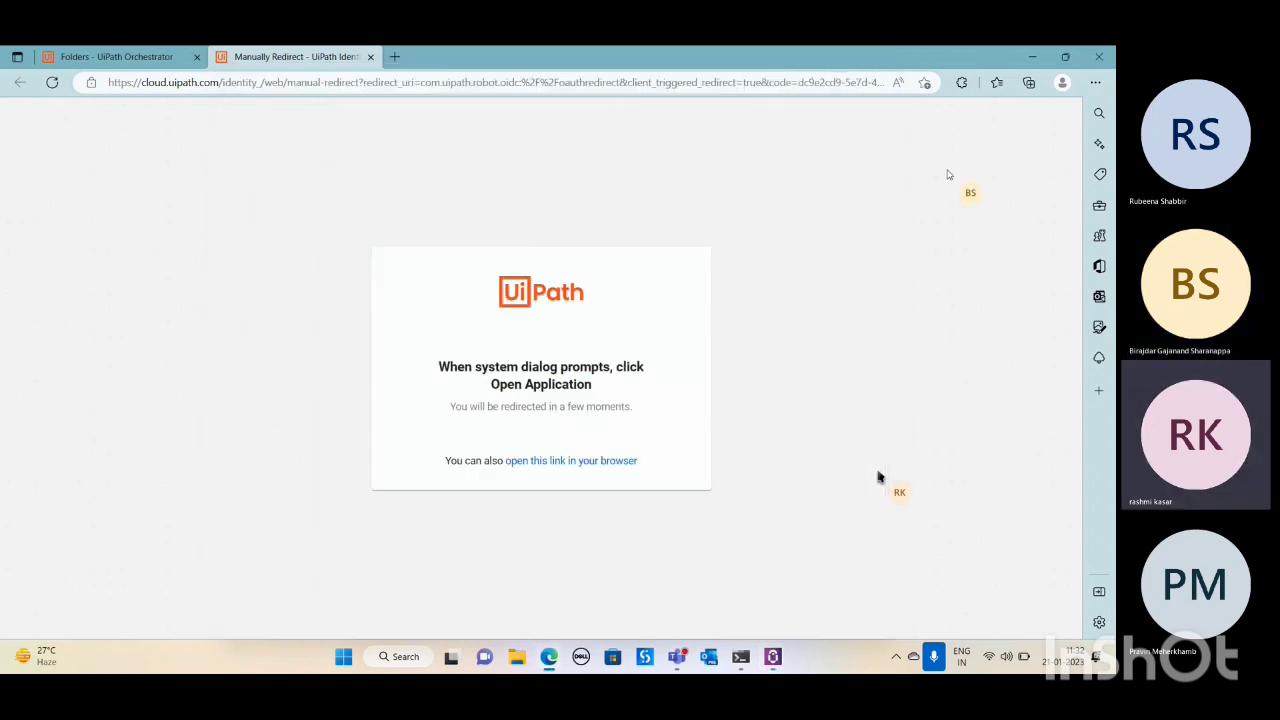
- In UiPath Studio, create a new blank Process project named 'test'
left_click(643, 660)
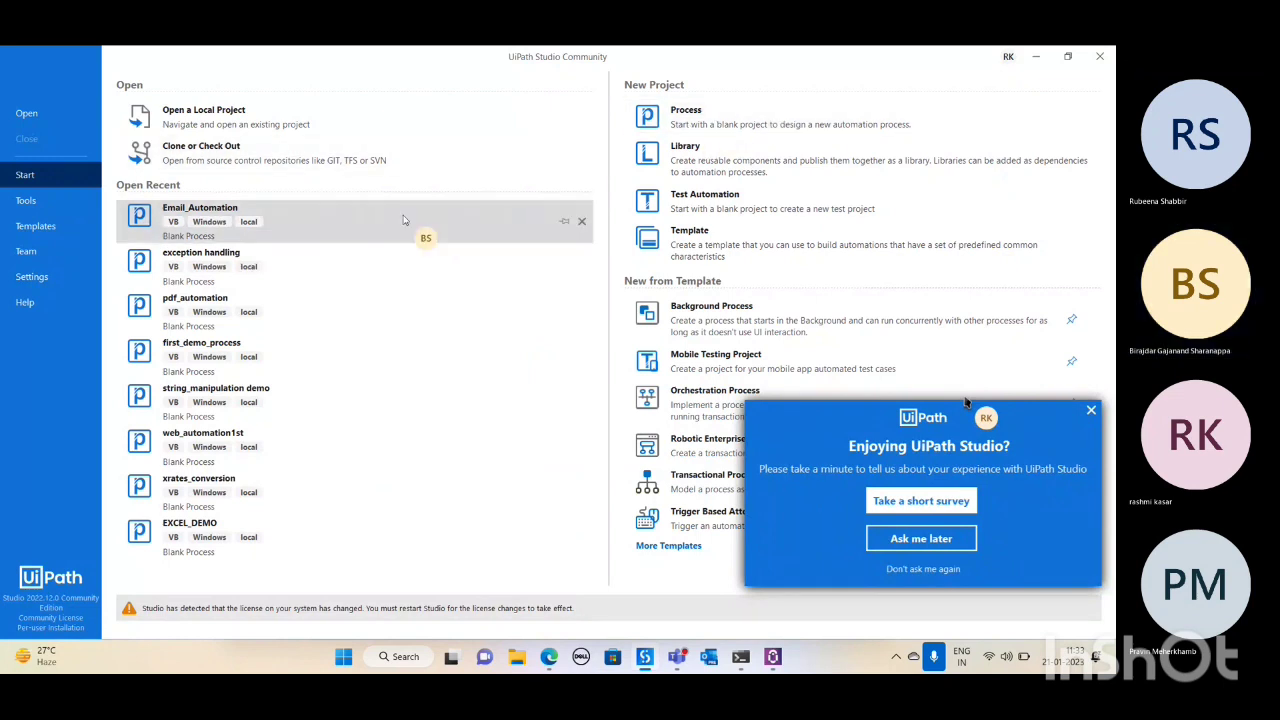
left_click(668, 122)
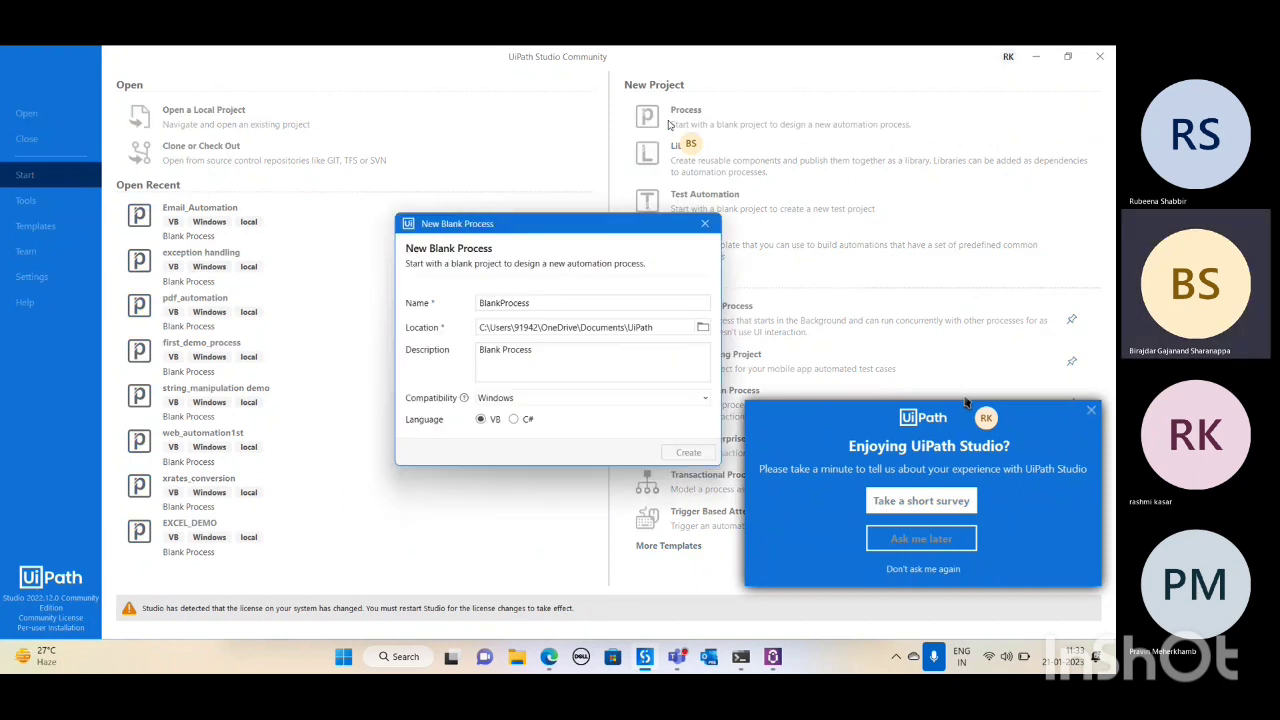
type("test")
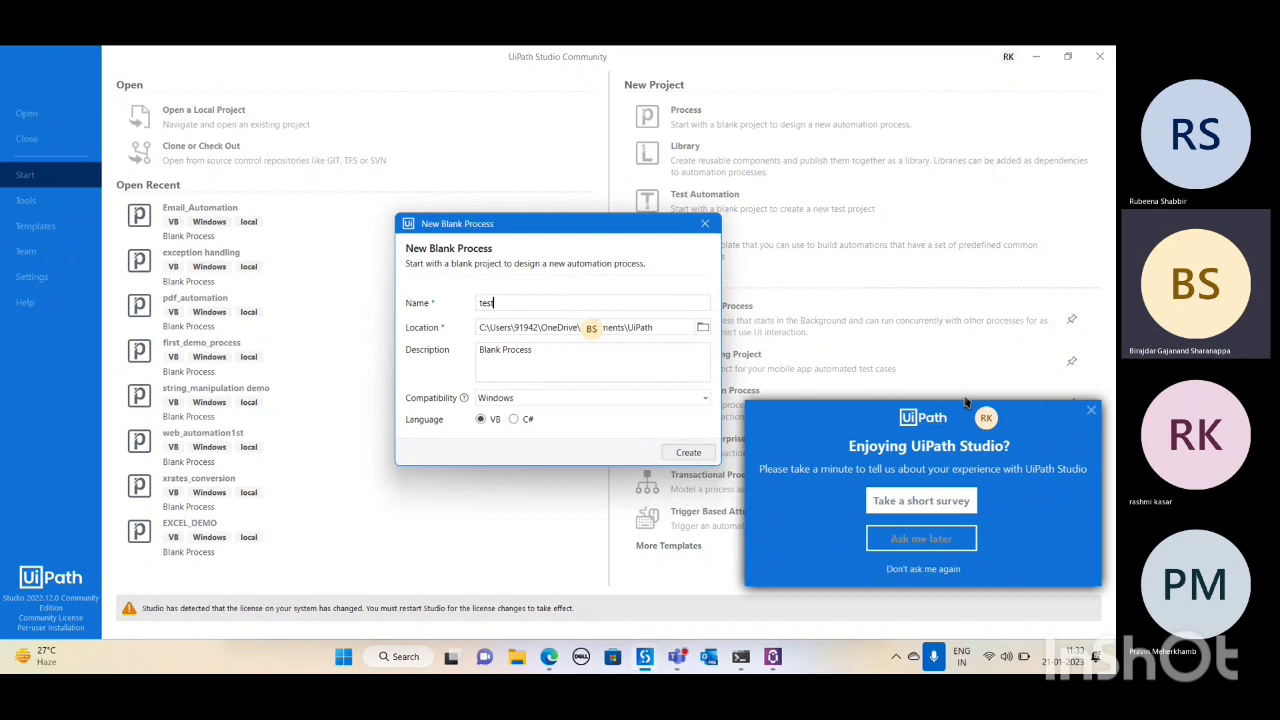
left_click(695, 451)
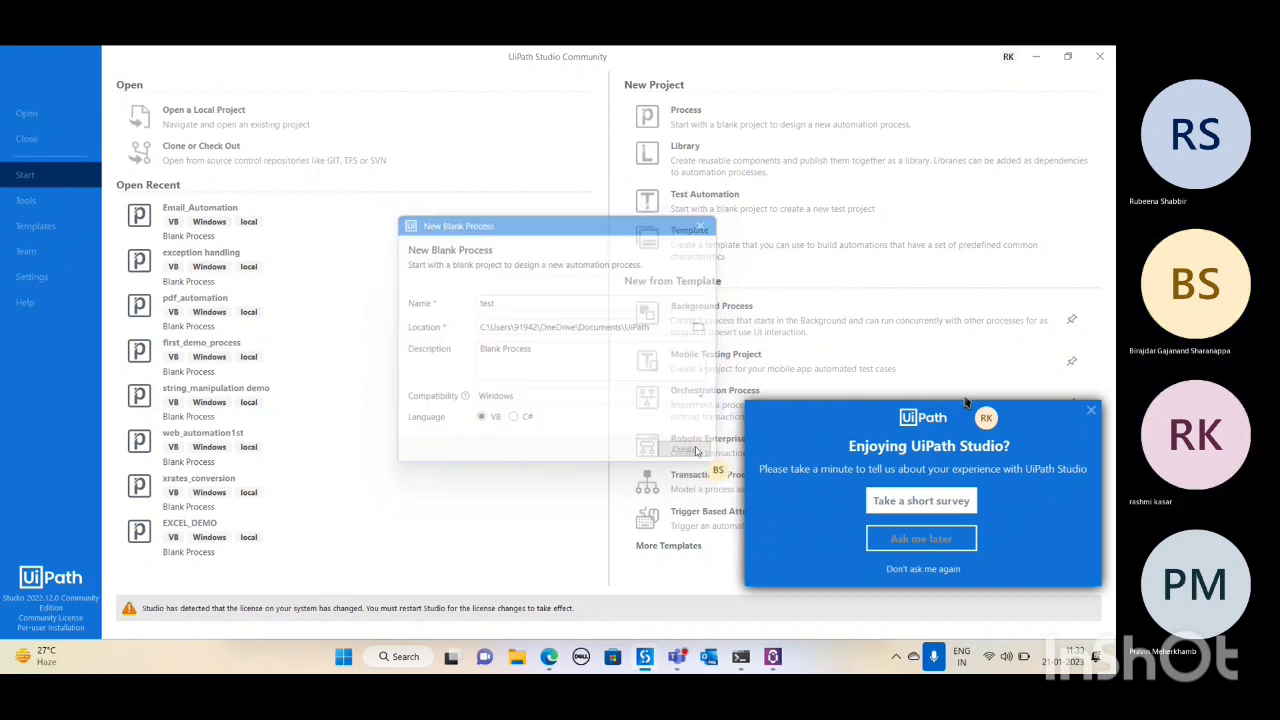
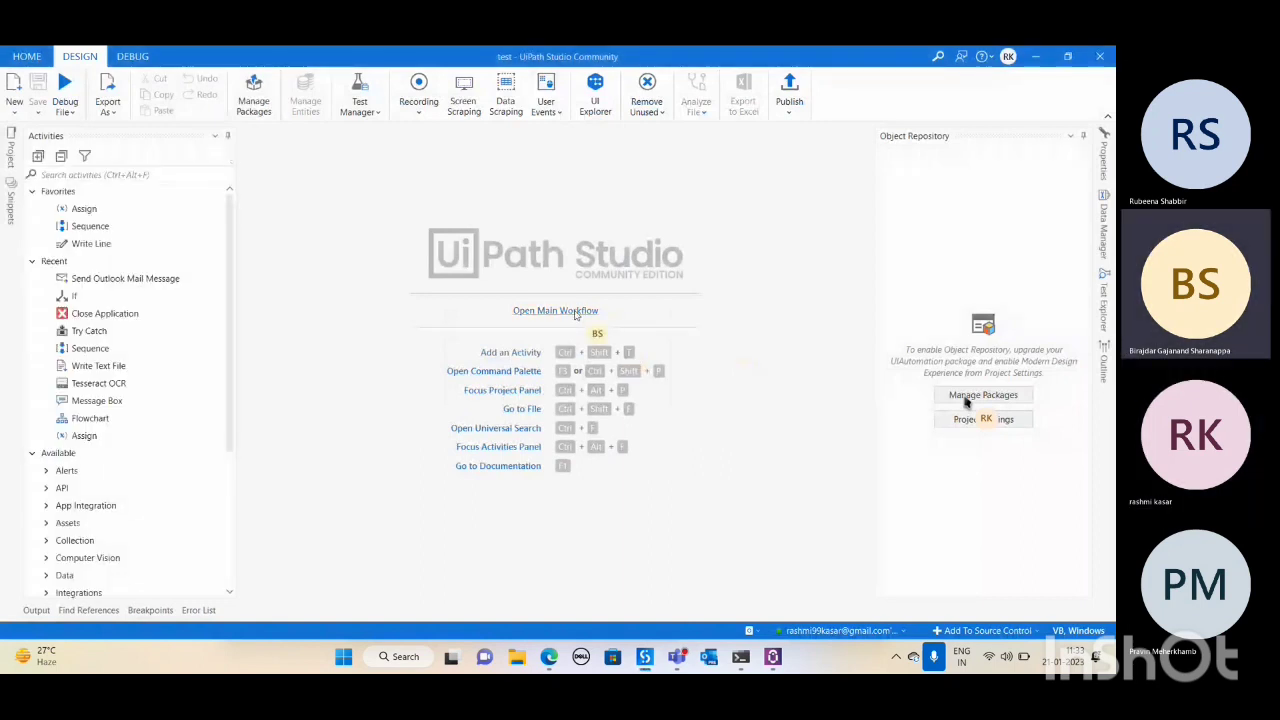
- Open Main and drag a Message Box, found by searching 'box', into the Main Sequence
left_click(575, 311)
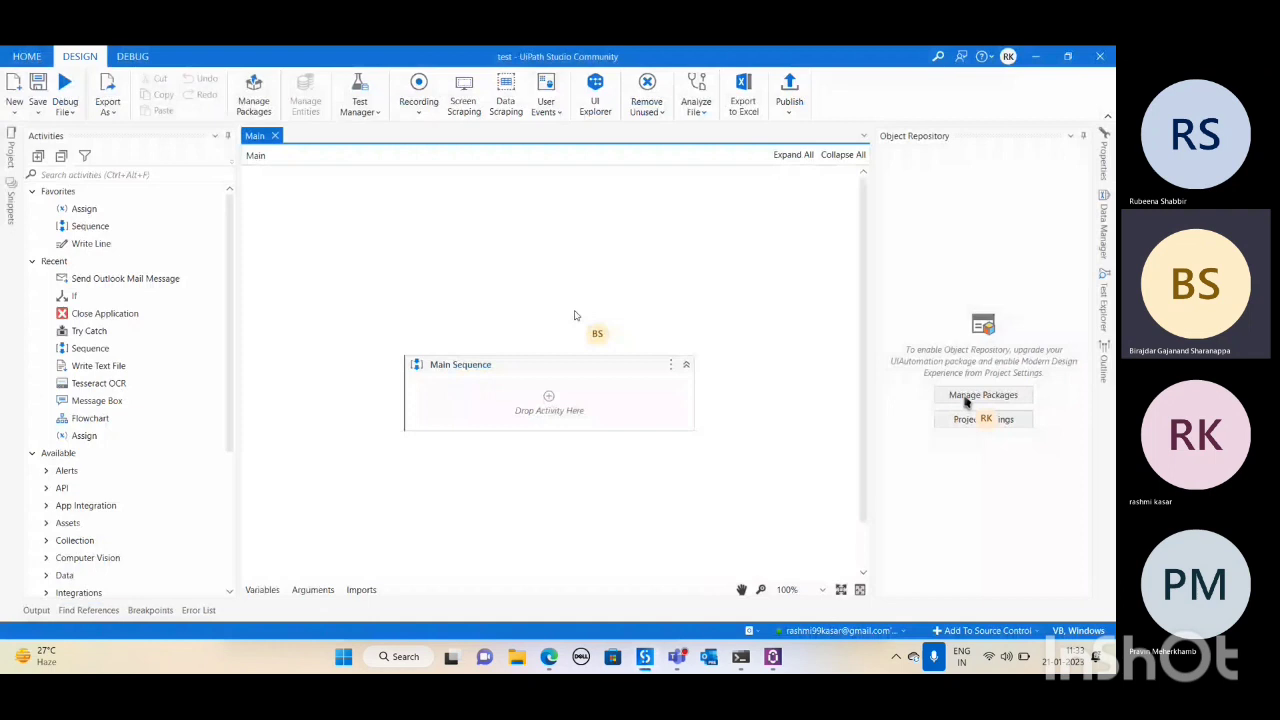
left_click(90, 174)
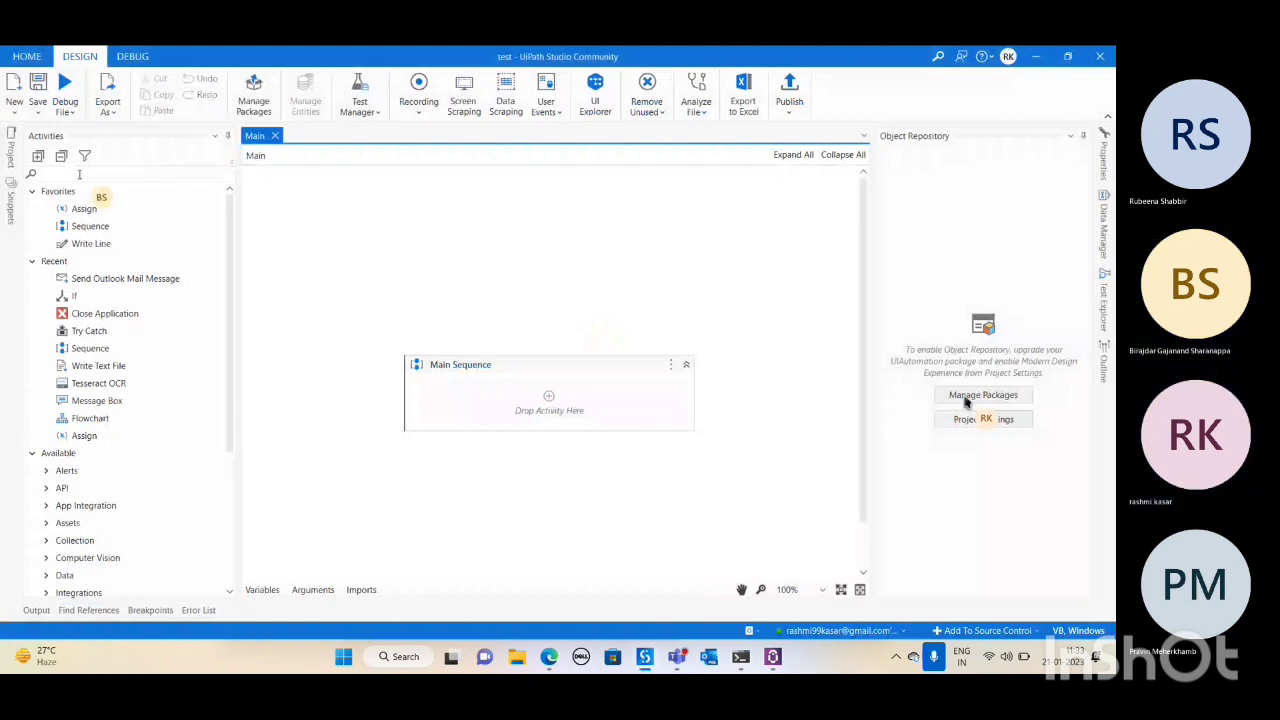
type("box")
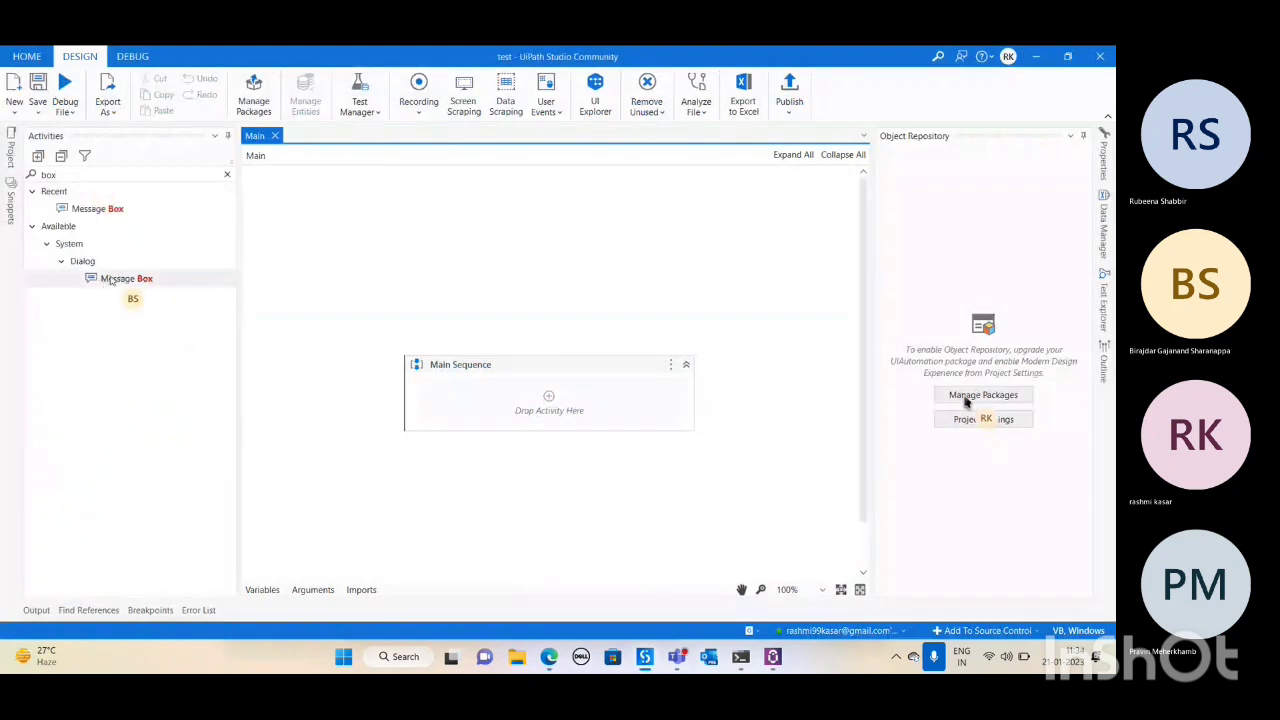
left_click_drag(110, 281, 579, 417)
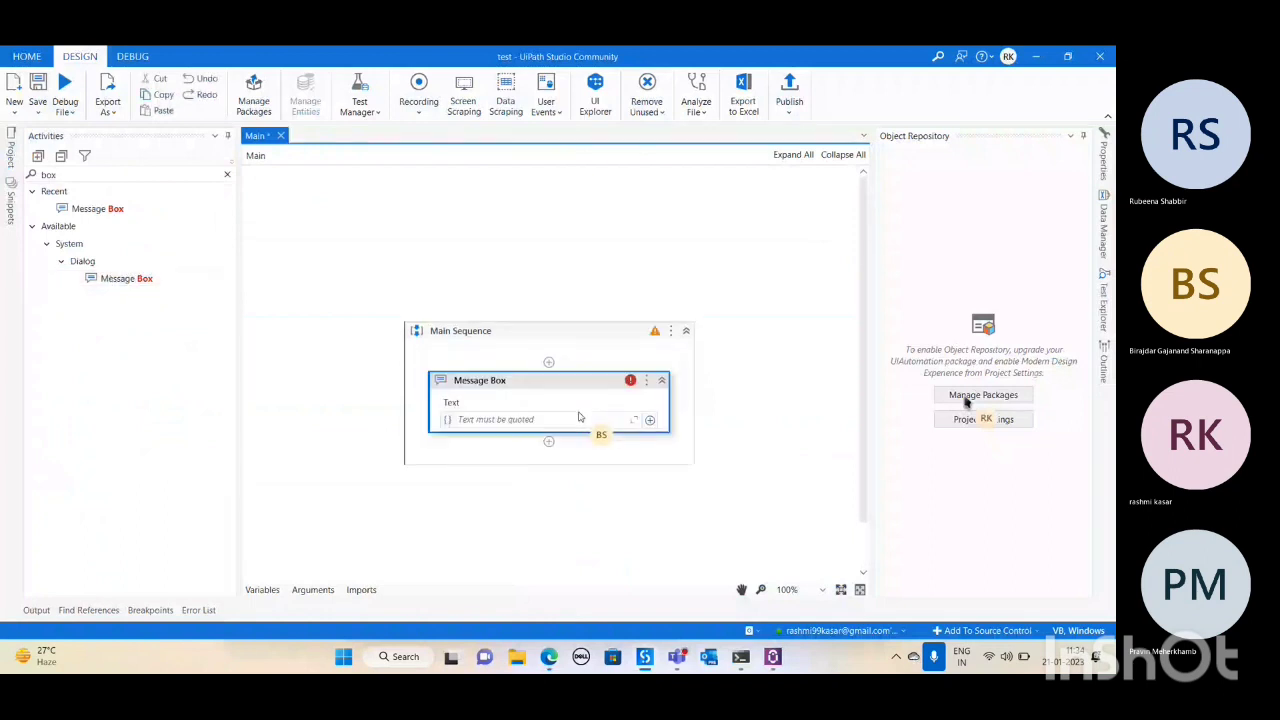
- Set the Message Box text to "Hello Welcome to Fourise"
left_click(487, 420)
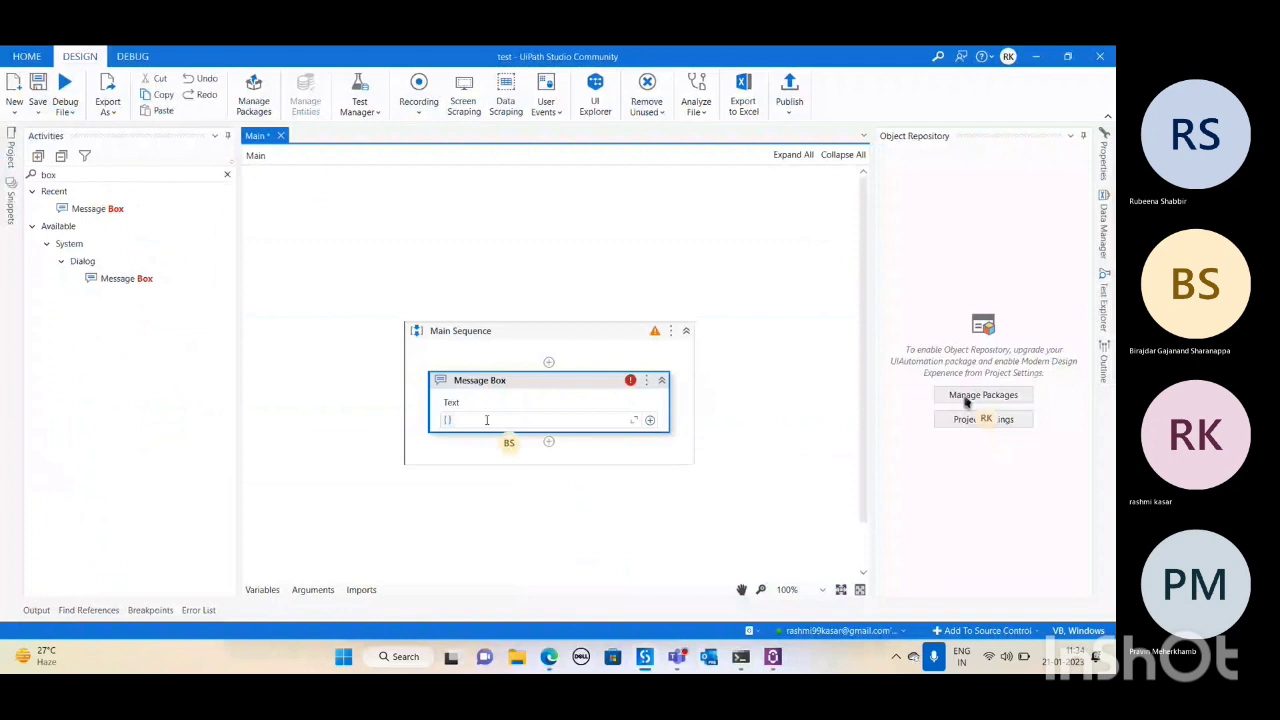
type("\"Hello\" We")
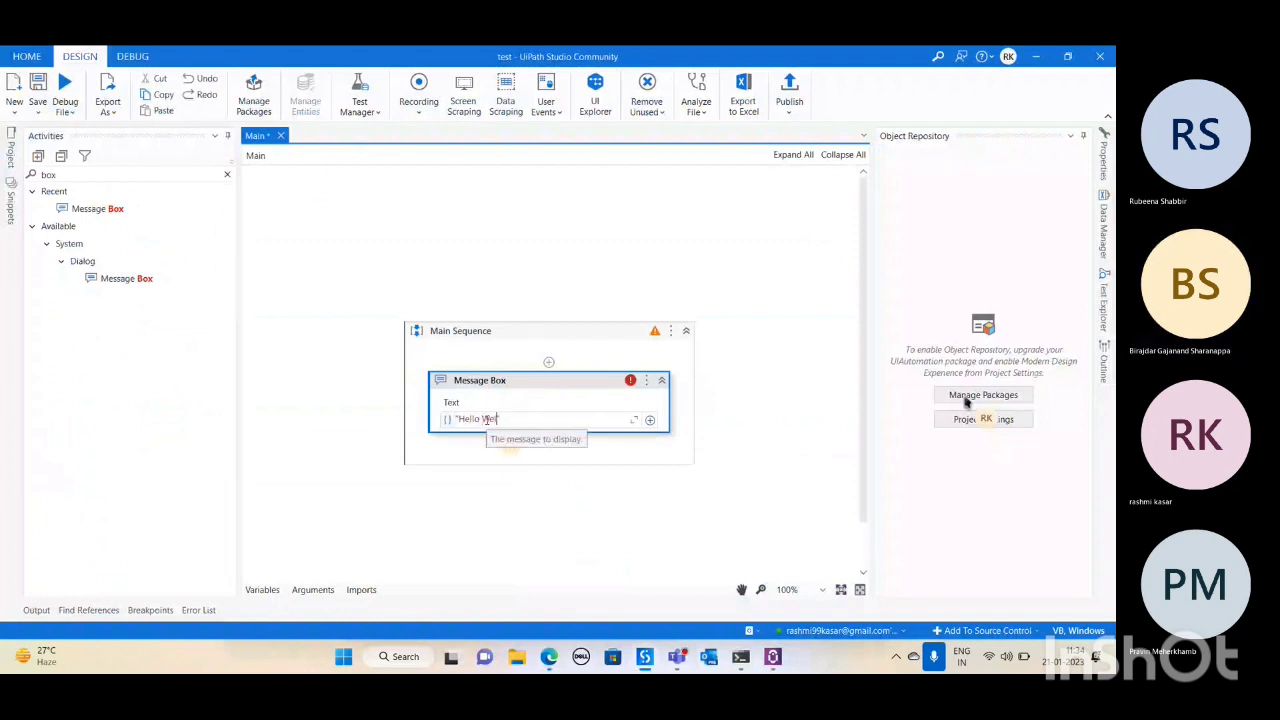
type("lcome to Fo")
type("und")
left_click(763, 429)
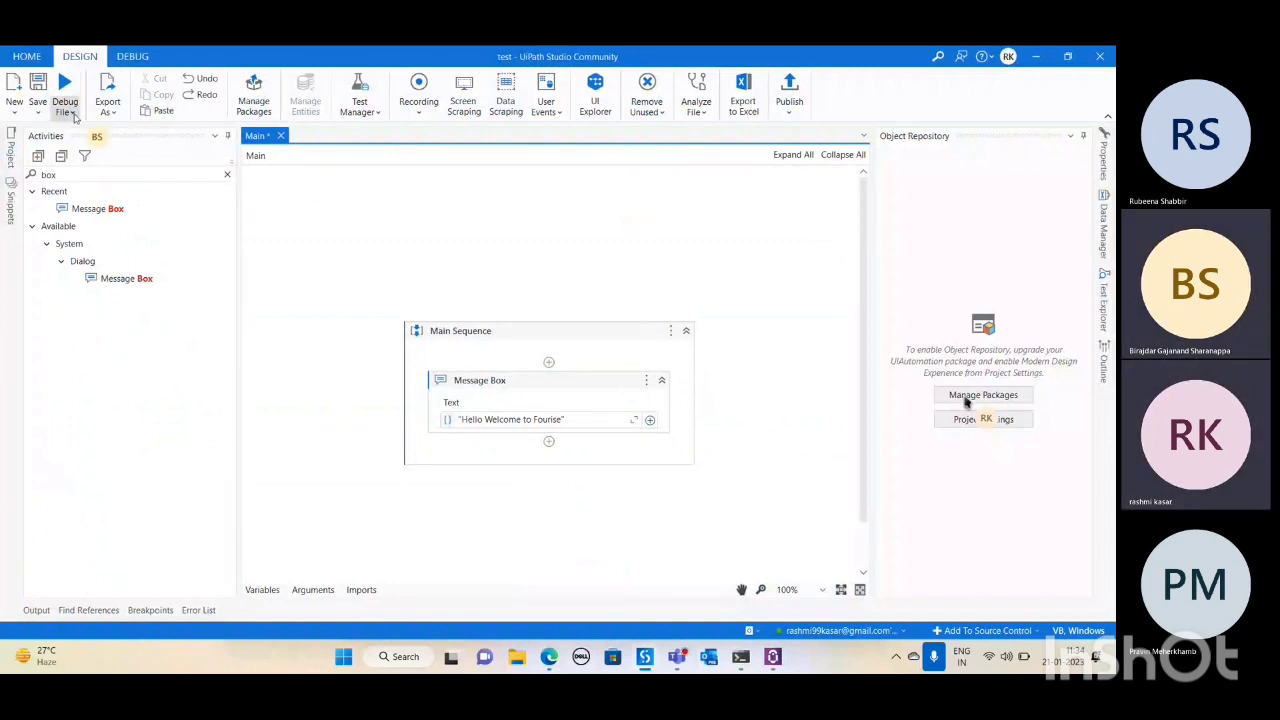
- Run the file and dismiss the "Hello Welcome to Fourise" message box
left_click(70, 113)
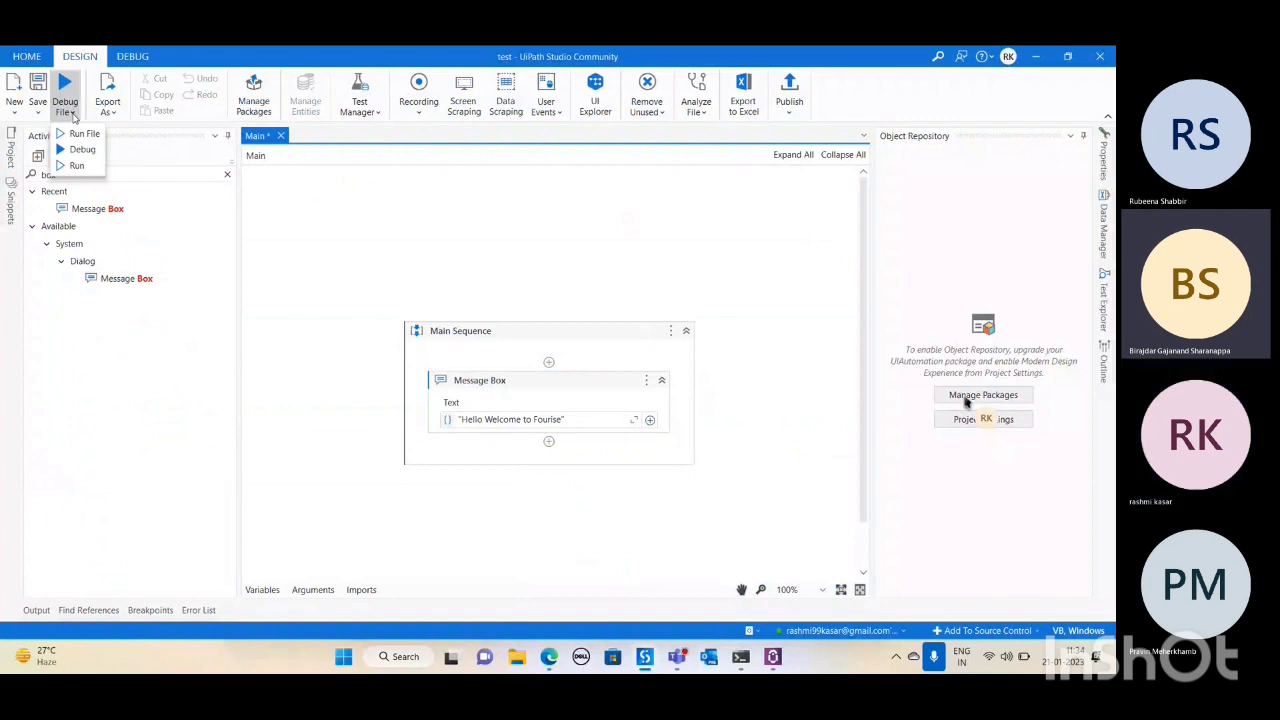
left_click(76, 136)
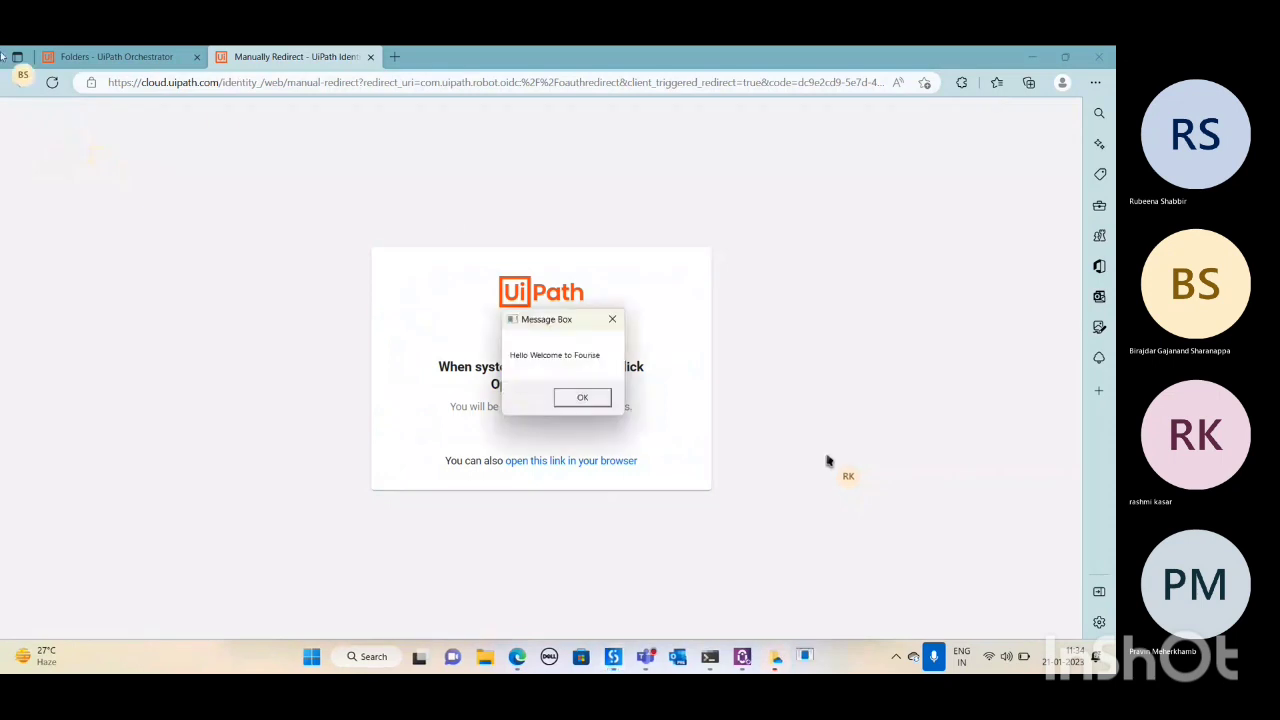
left_click(597, 397)
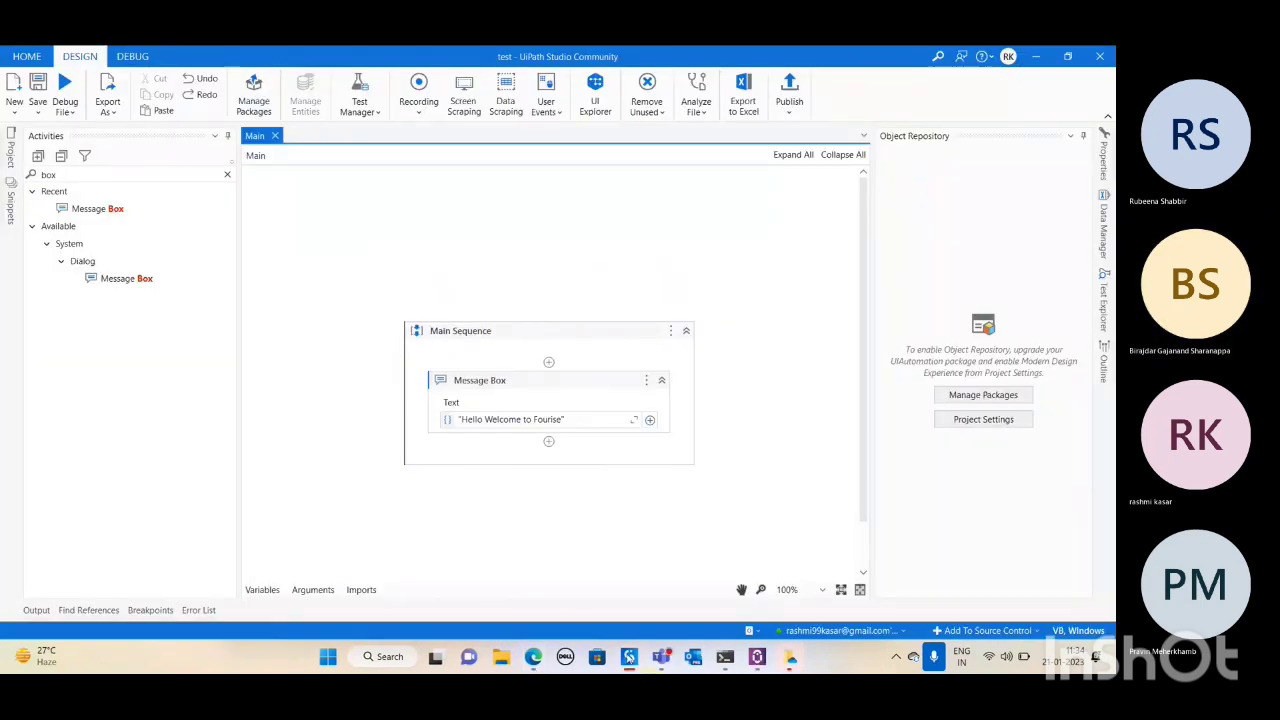
- Glance at the browser, bring Studio back, and open the Publish dialog
left_click(629, 657)
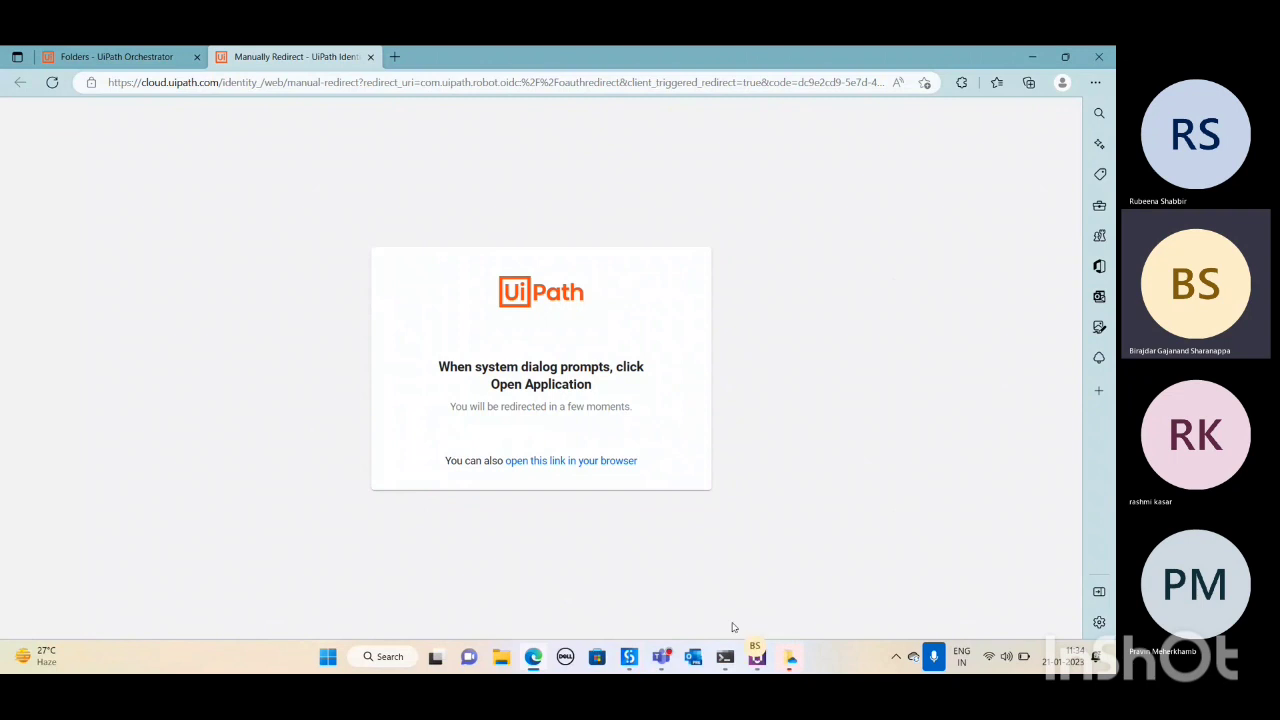
left_click(629, 657)
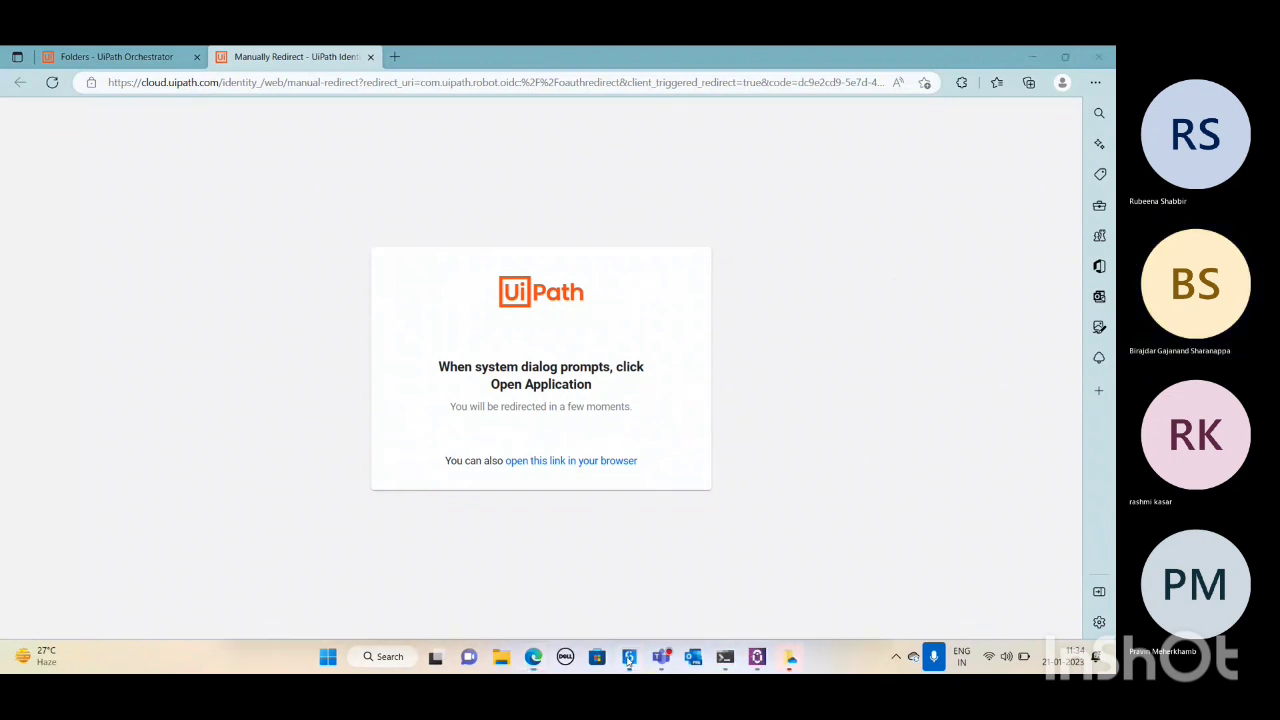
left_click(629, 657)
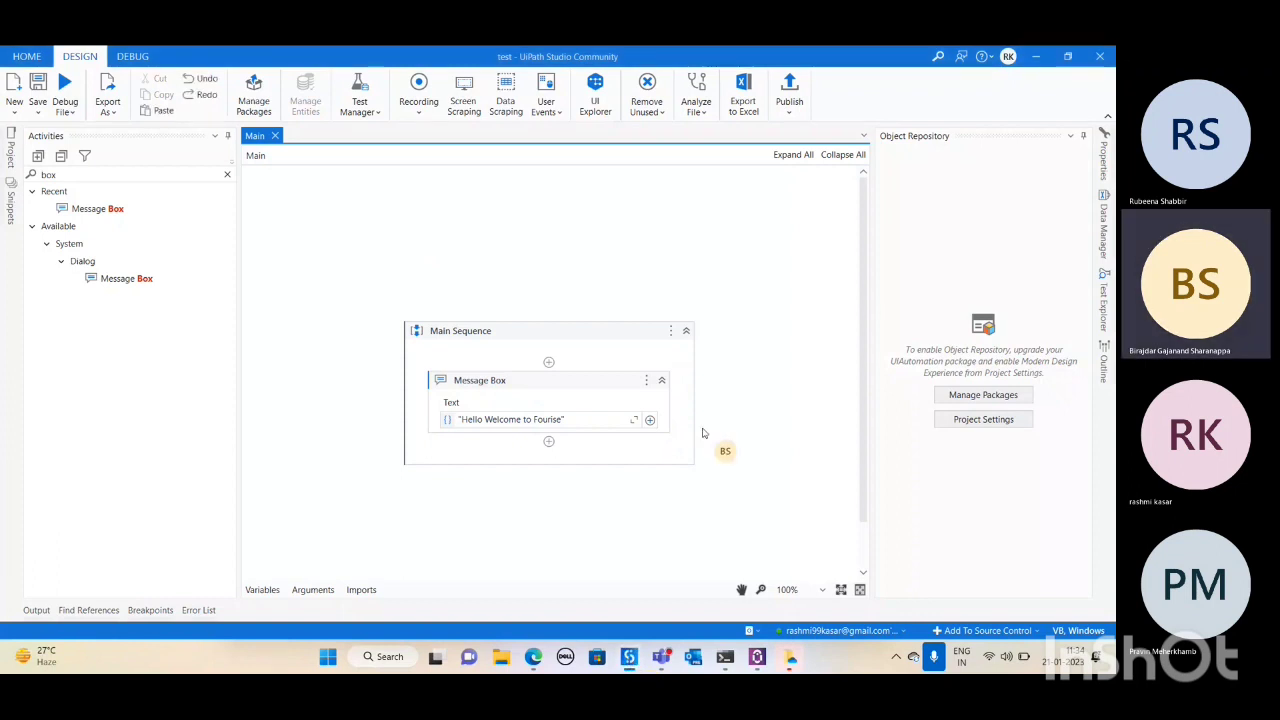
left_click(788, 90)
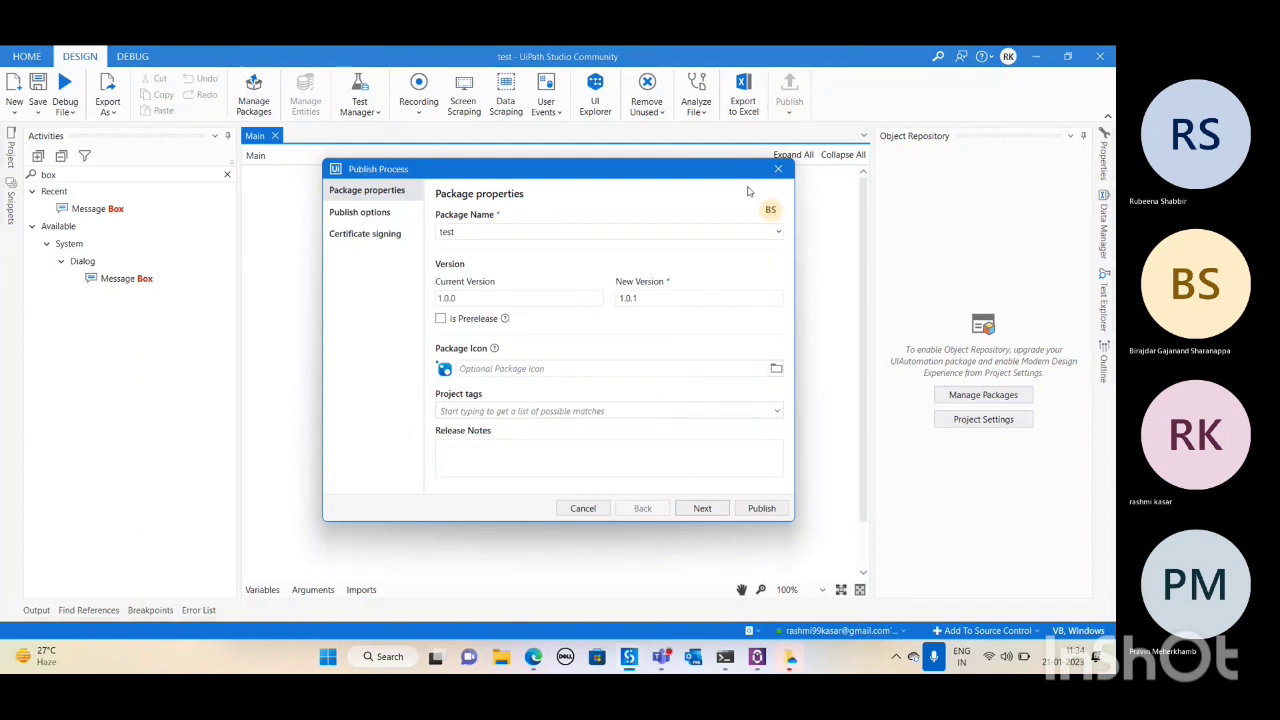
- Choose Orchestrator Tenant Processes Feed as the publish destination
left_click(705, 508)
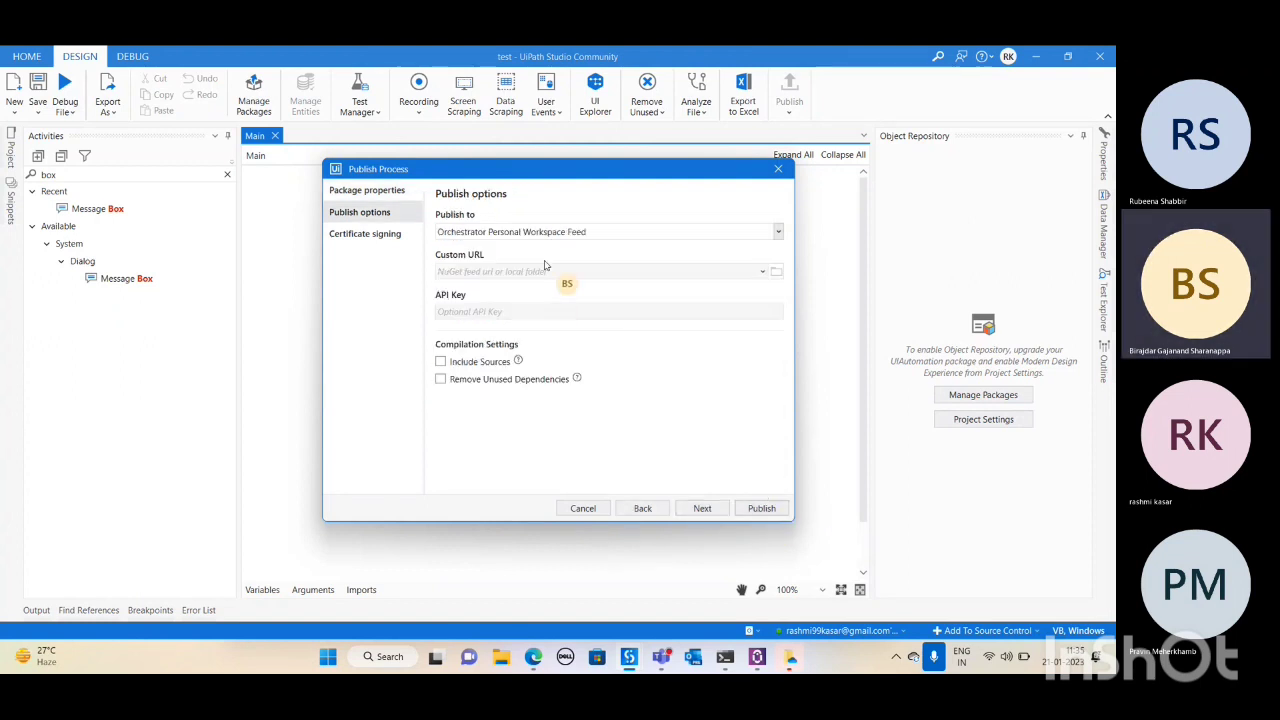
left_click(778, 232)
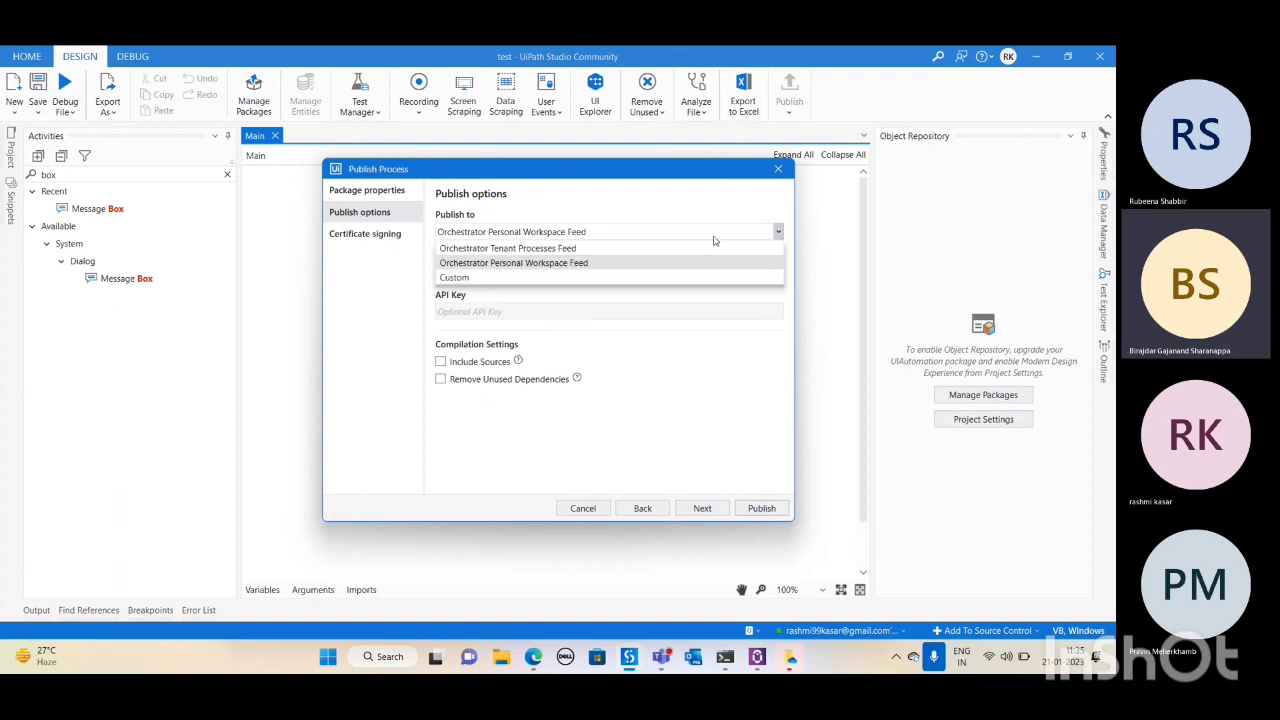
left_click(528, 248)
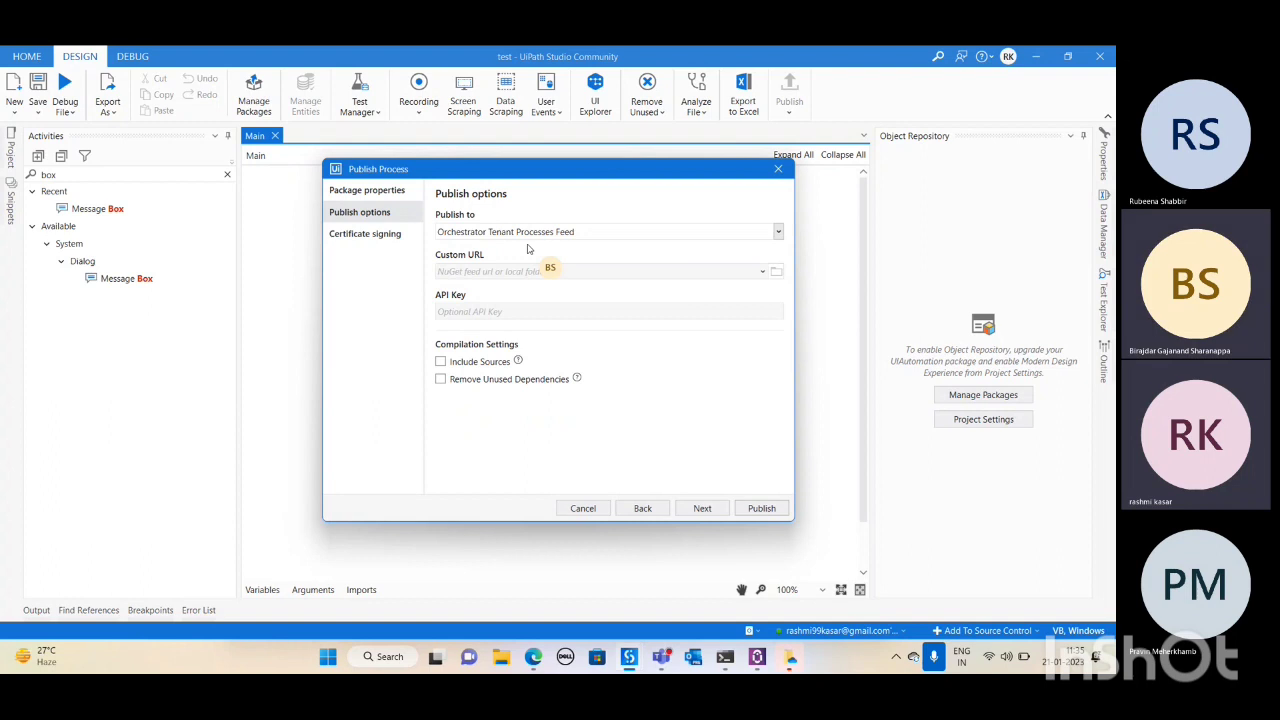
- Publish the test package and switch to Orchestrator's Folders page in the browser
left_click(759, 508)
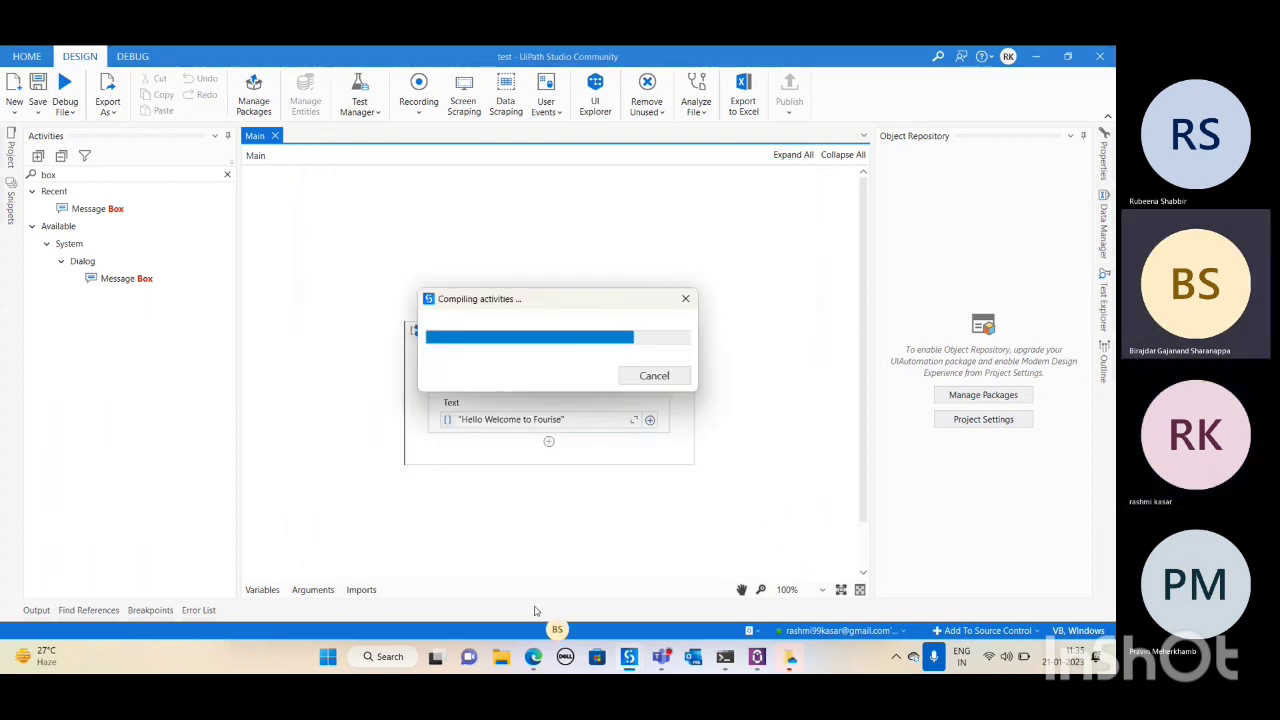
left_click(533, 657)
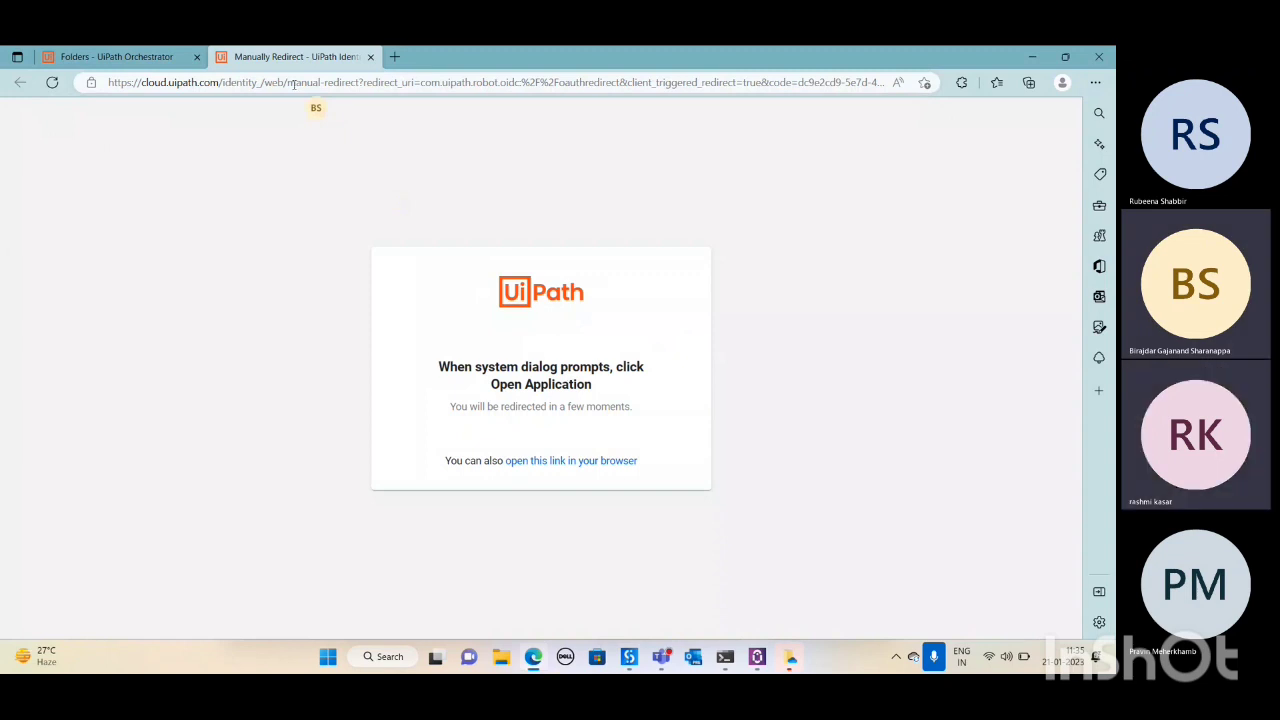
left_click(133, 57)
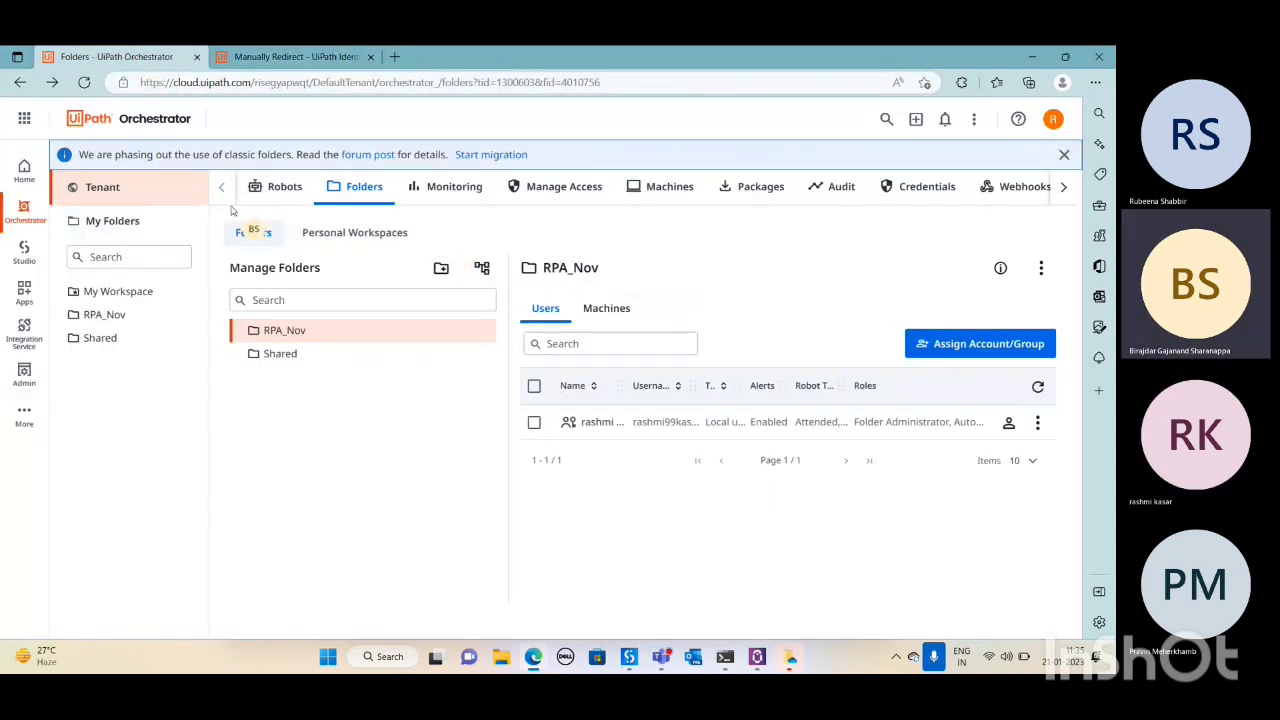
- Confirm the test package appears under Tenant Packages, then open RPA_Nov's empty Processes list
left_click(160, 186)
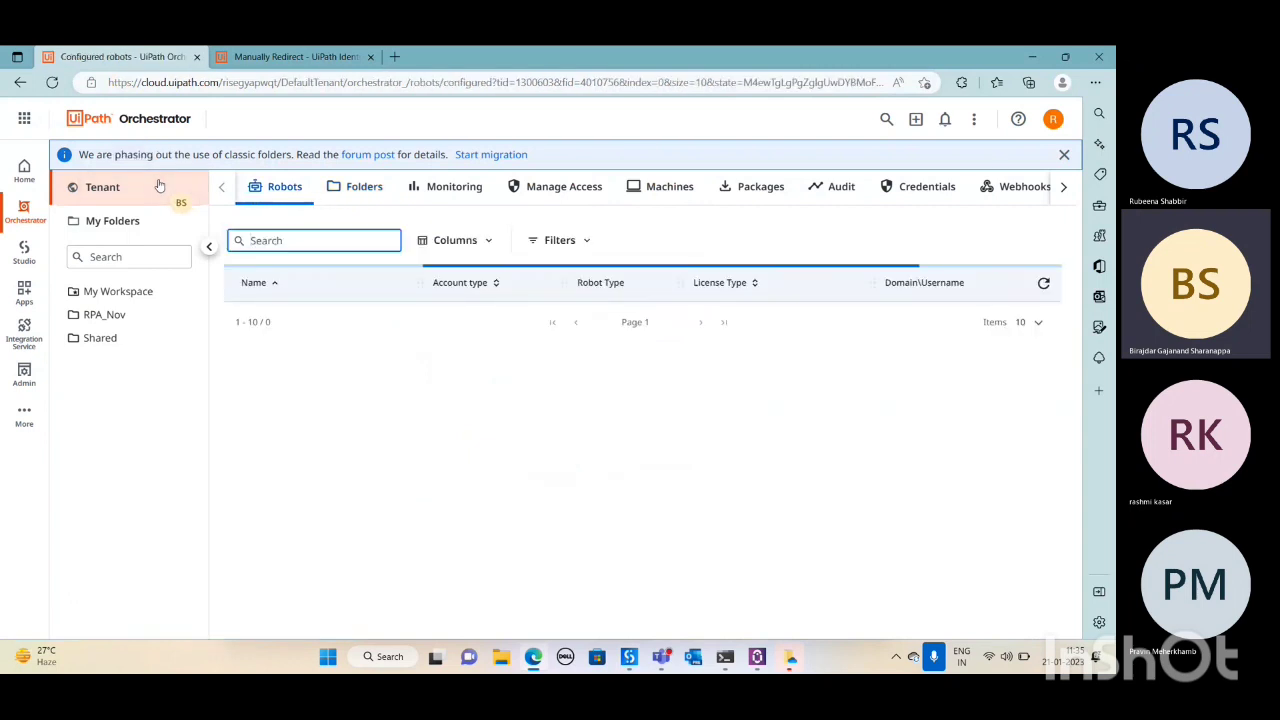
left_click(760, 188)
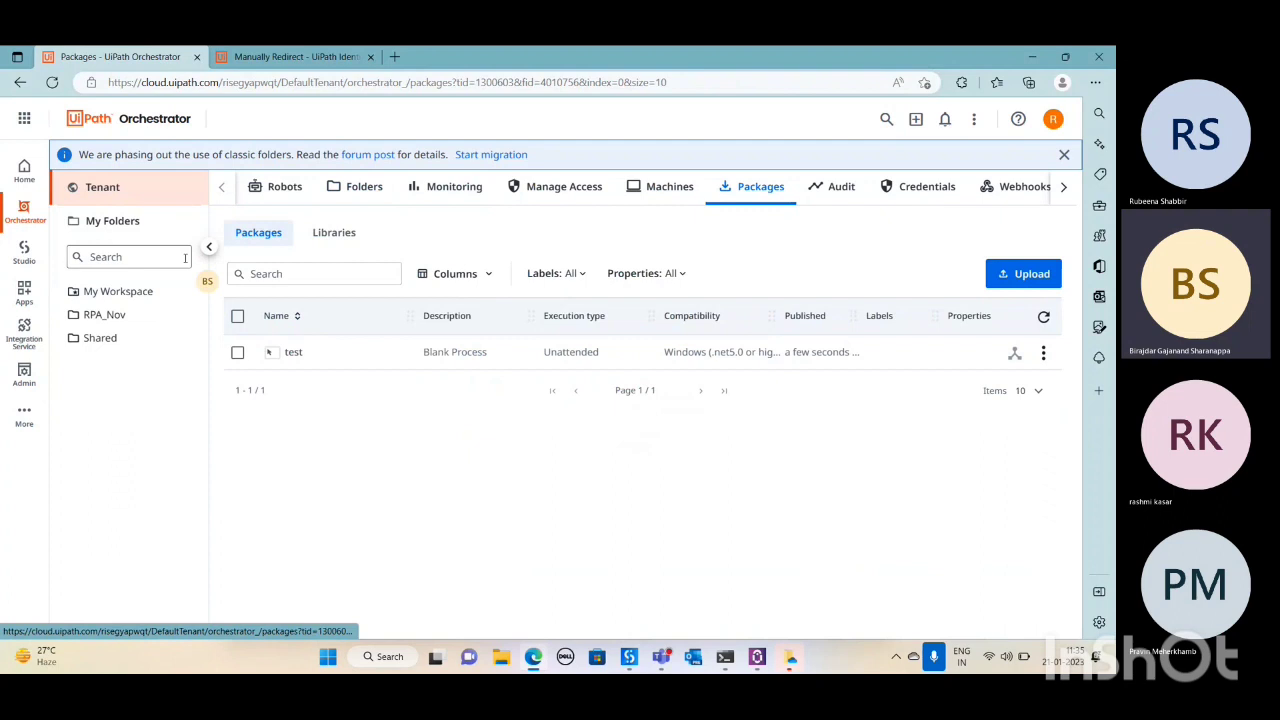
left_click(105, 314)
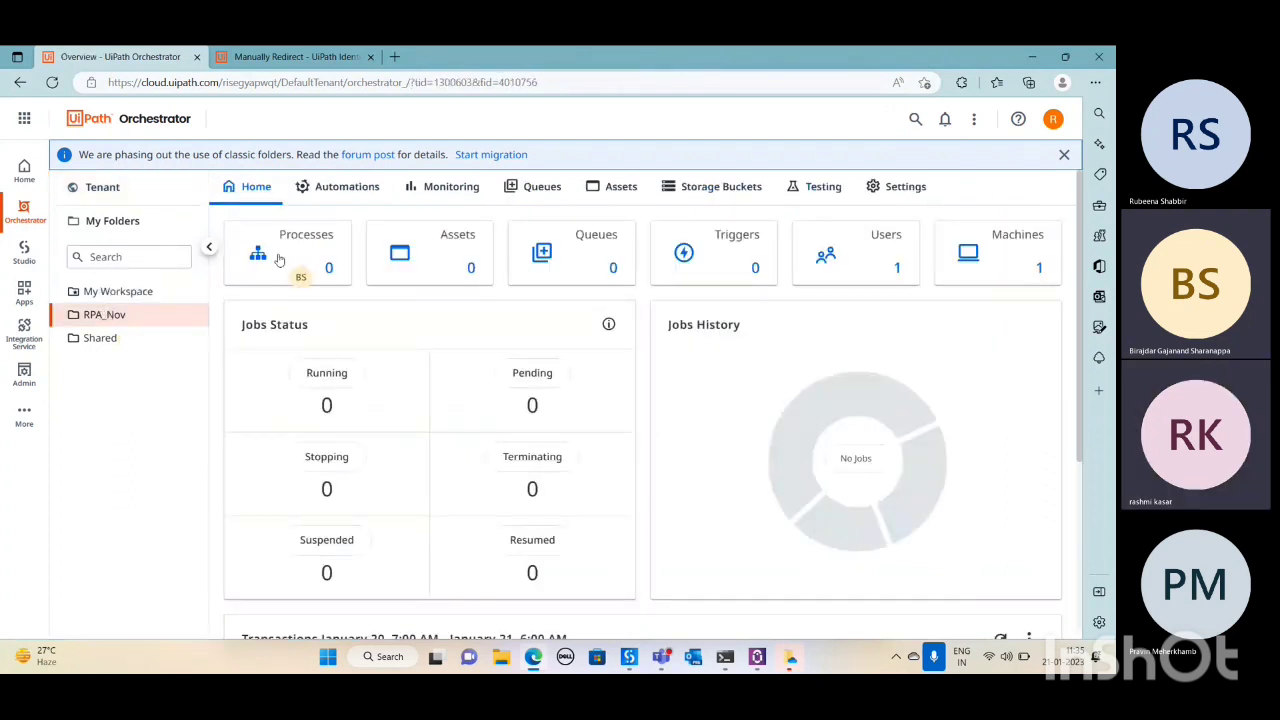
left_click(299, 256)
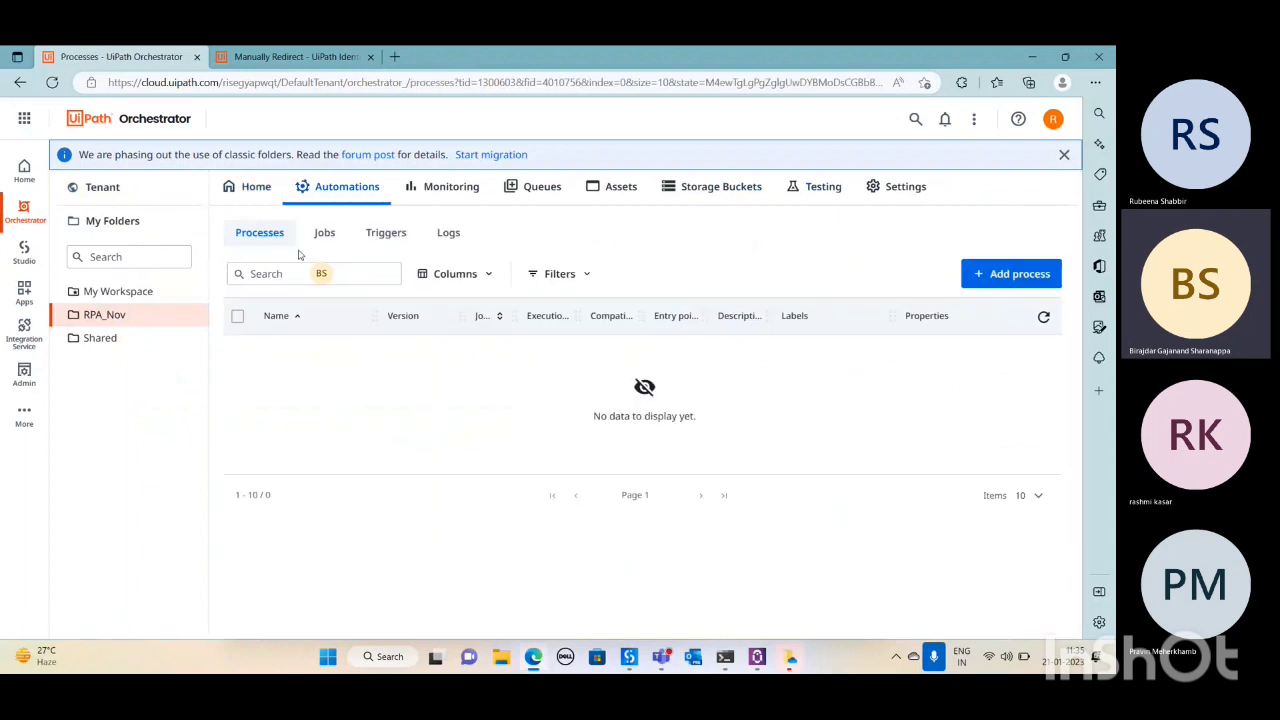
- Pick the test package version 1.0.1 in the Add Process wizard and continue past requirements
left_click(1010, 274)
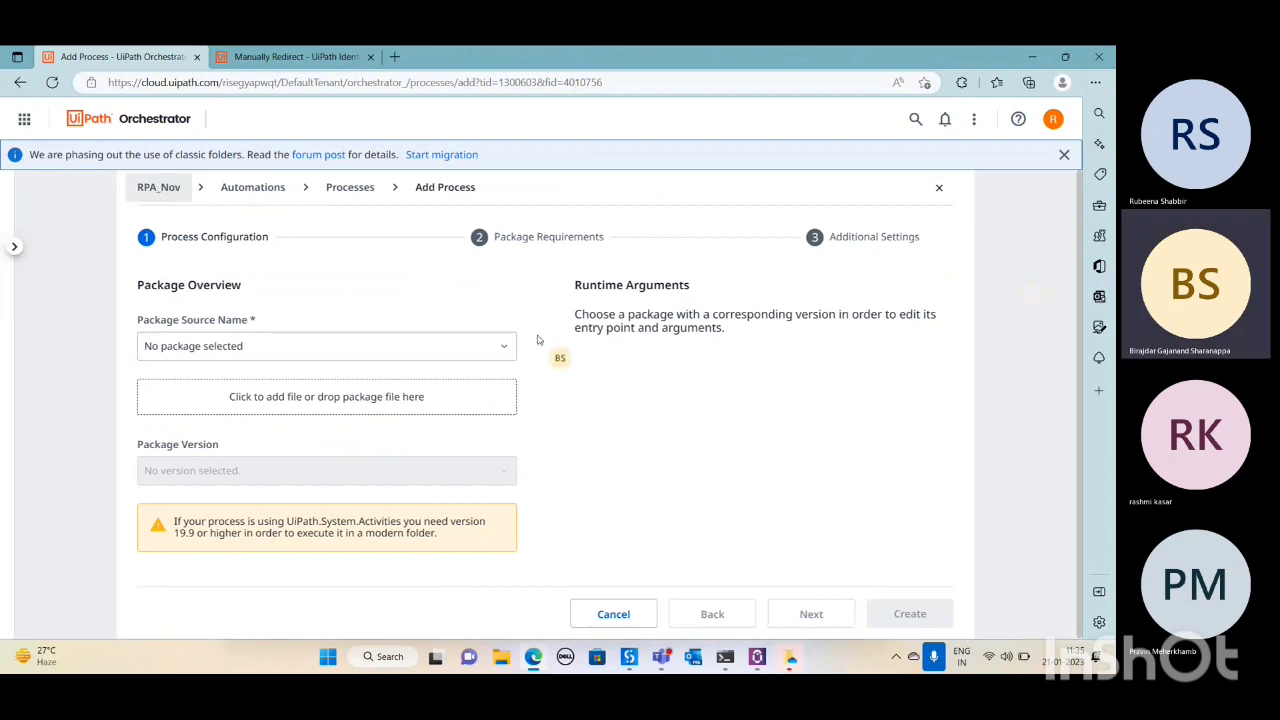
left_click(465, 343)
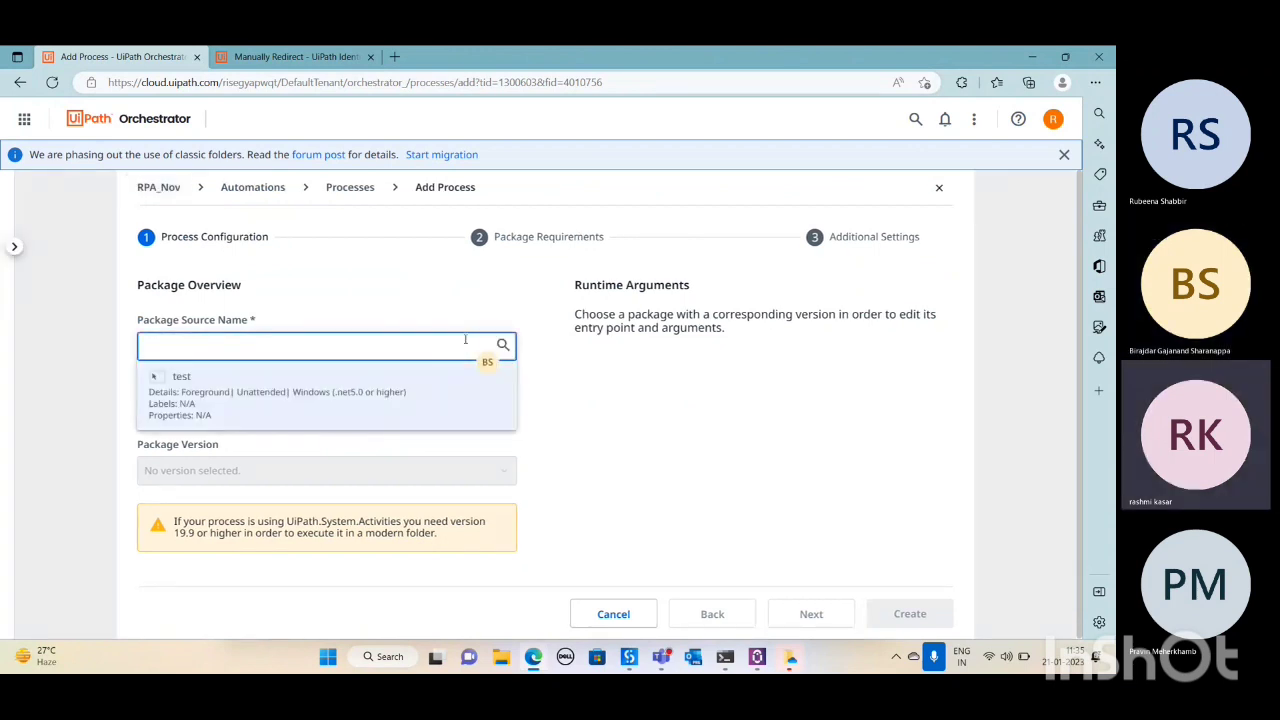
left_click(230, 410)
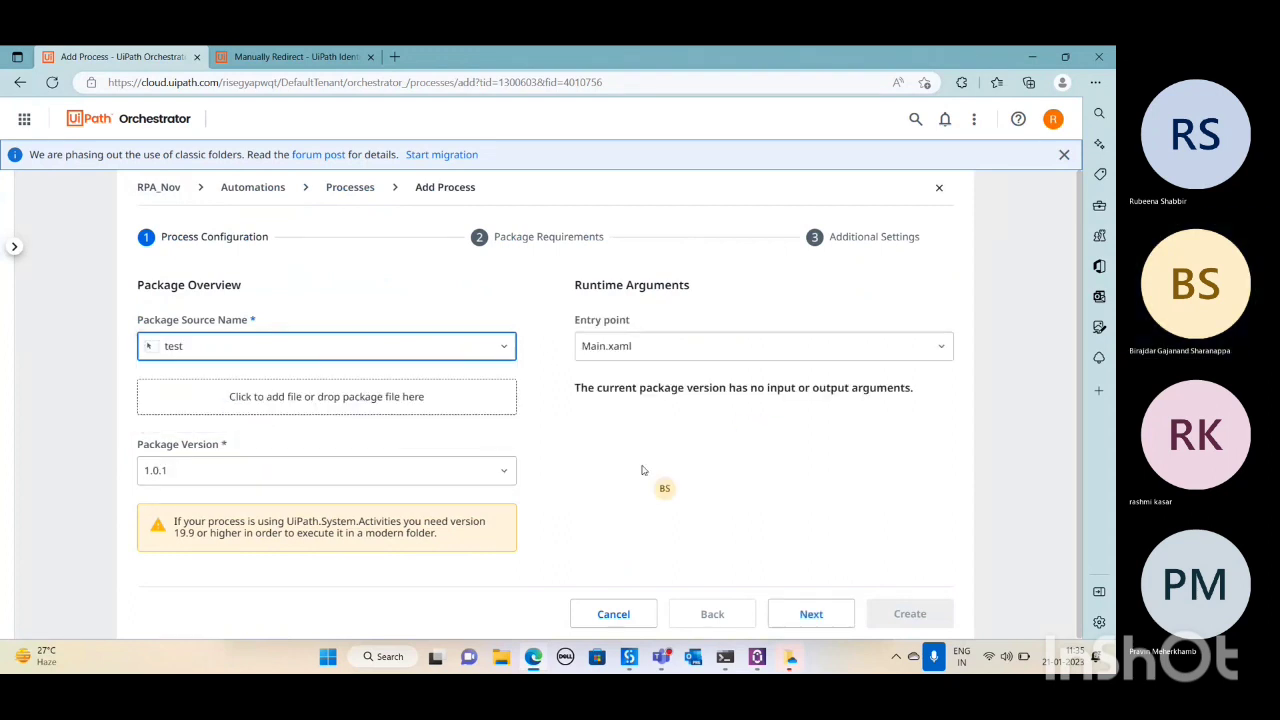
left_click(813, 620)
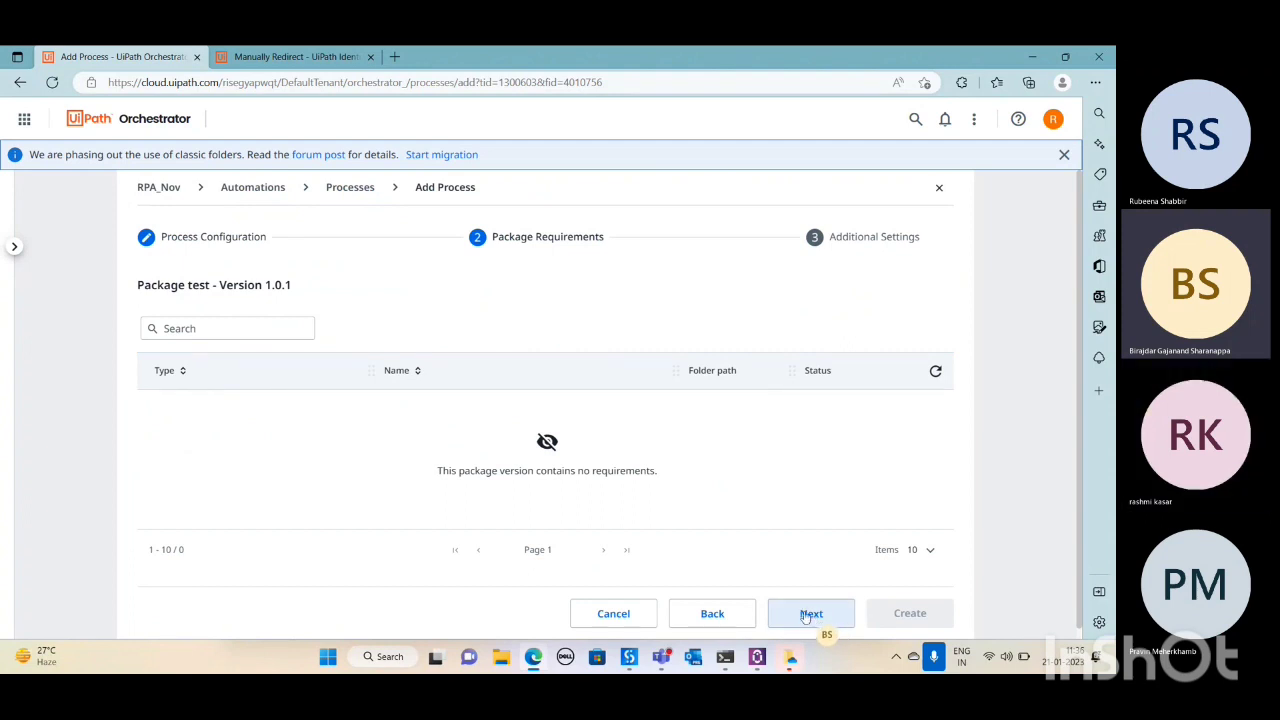
left_click(805, 617)
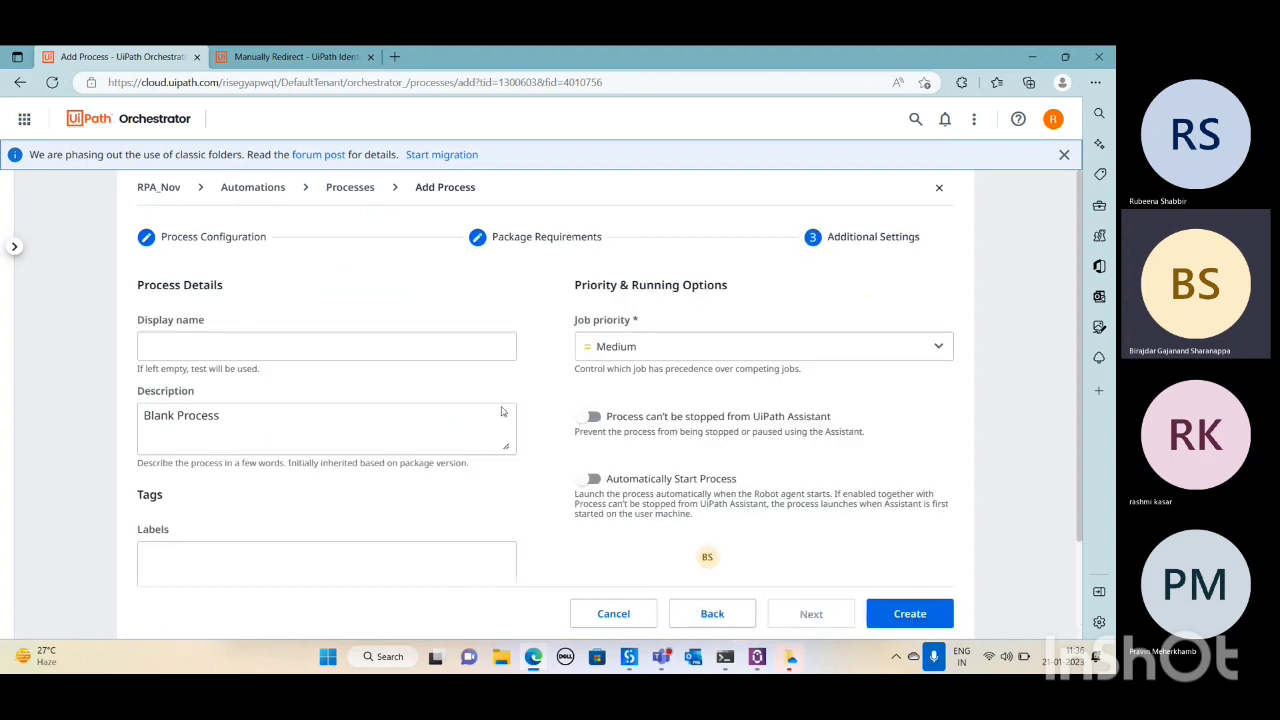
- Name the process 'test', create it, and open its Start Job form
left_click(262, 348)
type("test")
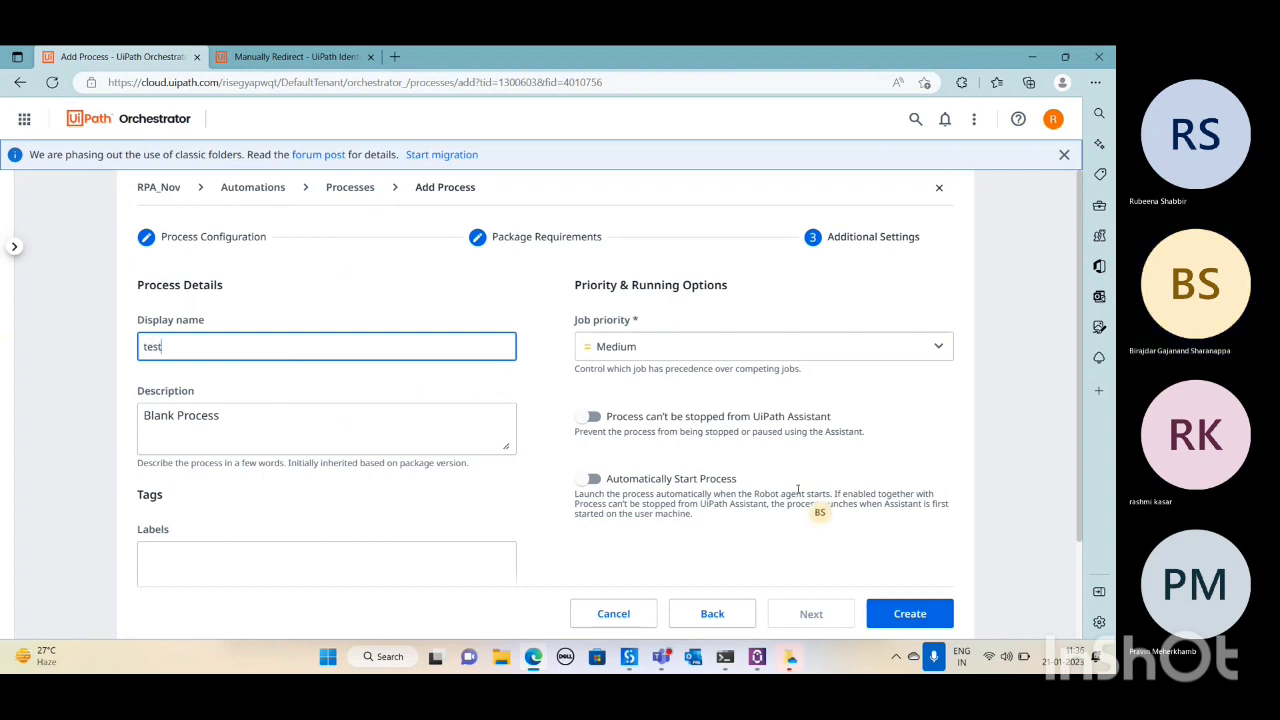
left_click(906, 613)
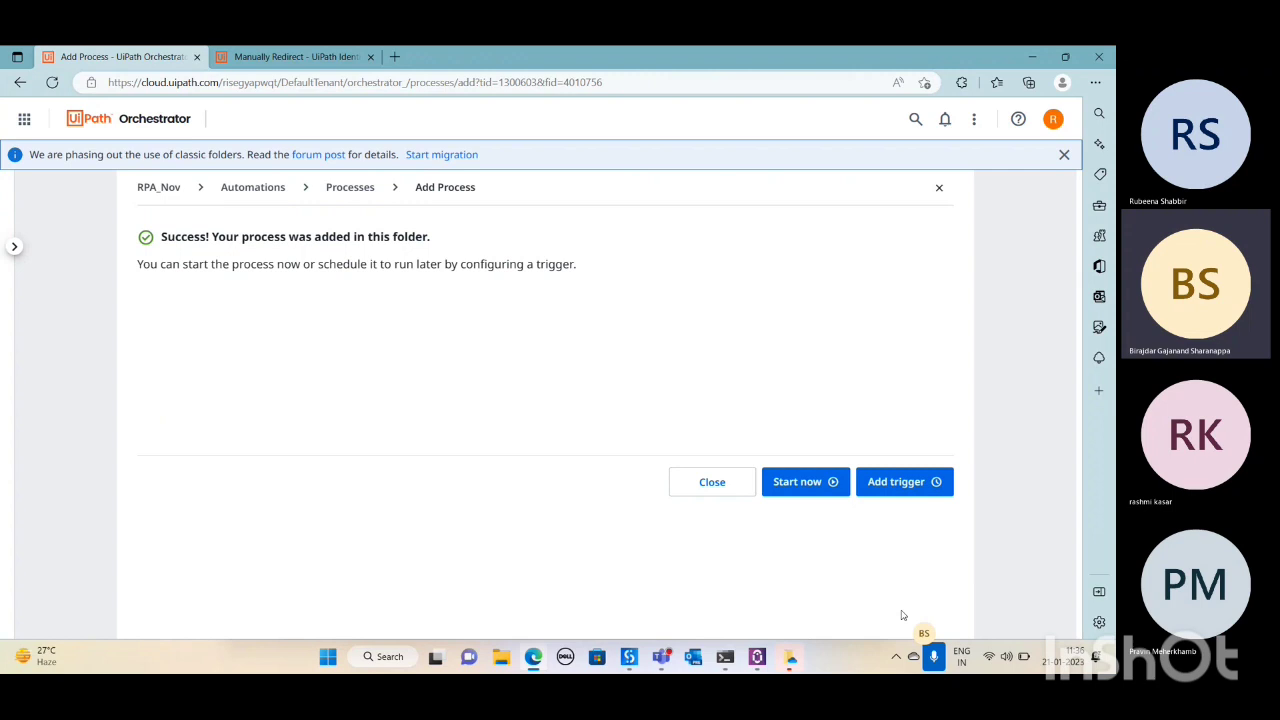
left_click(806, 481)
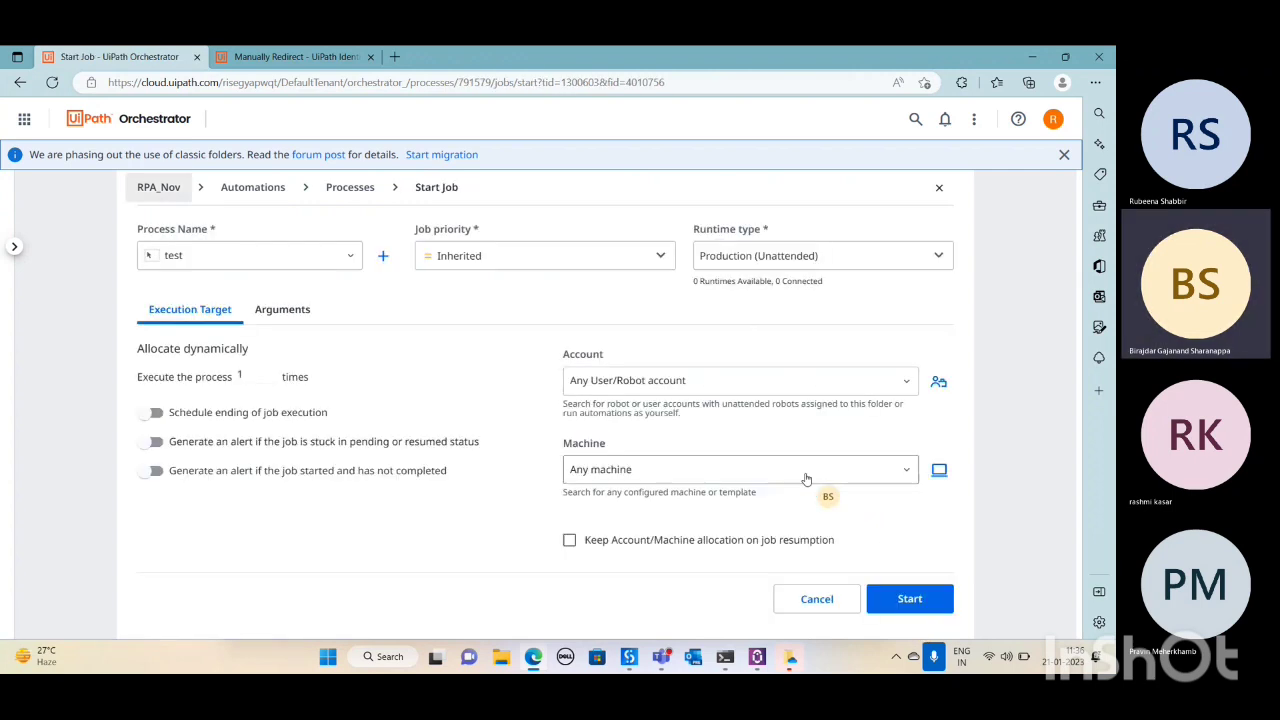
- Start the unattended test job past the invalid-configuration warning, then open the tenant Robots page
left_click(910, 598)
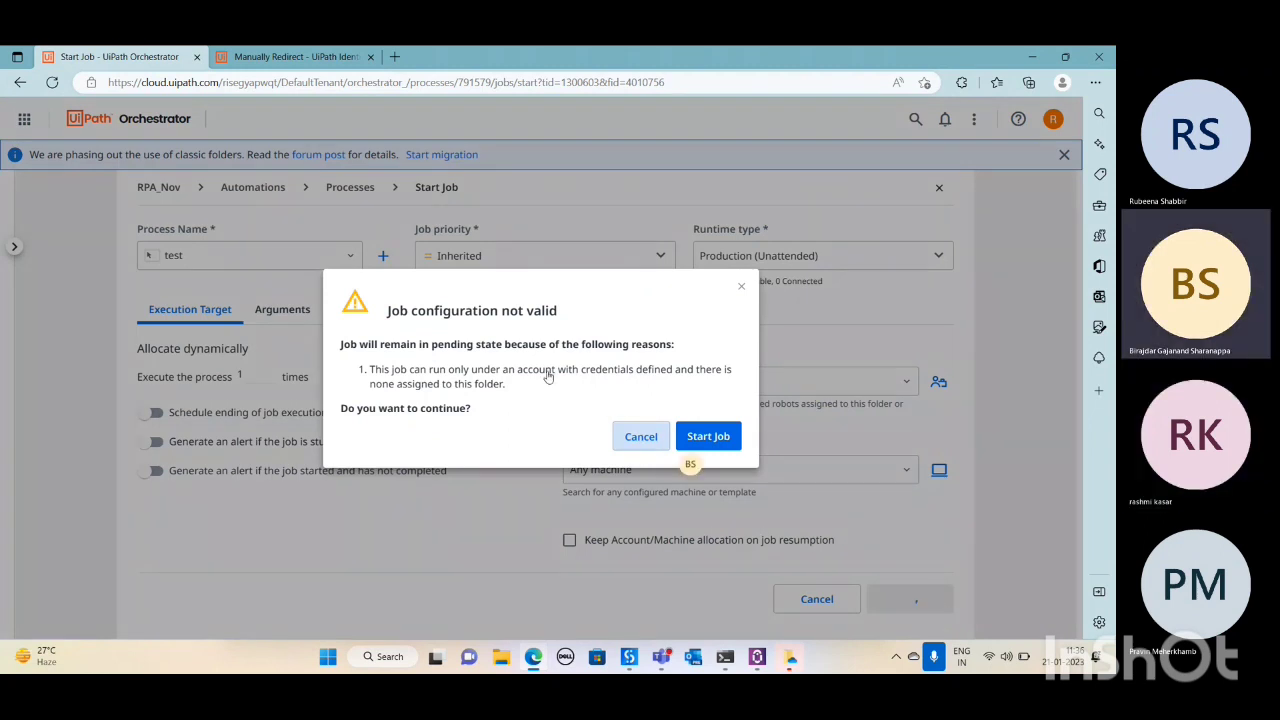
left_click(705, 436)
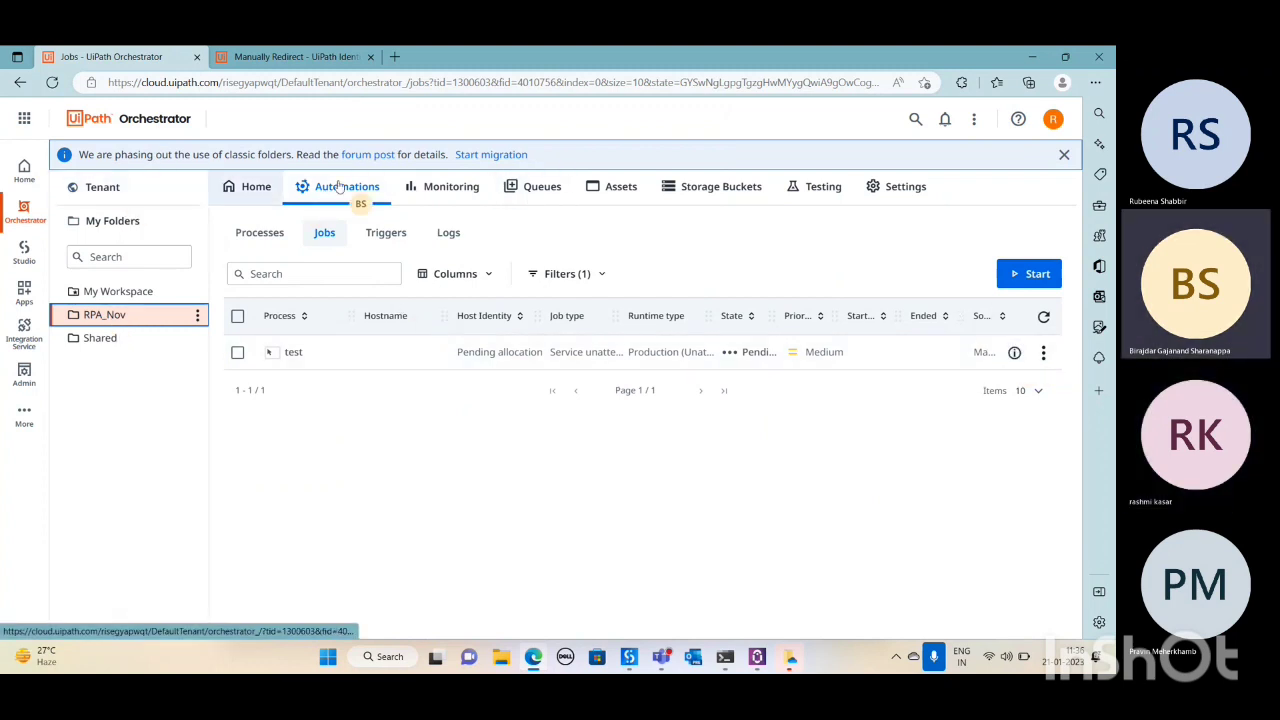
left_click(126, 196)
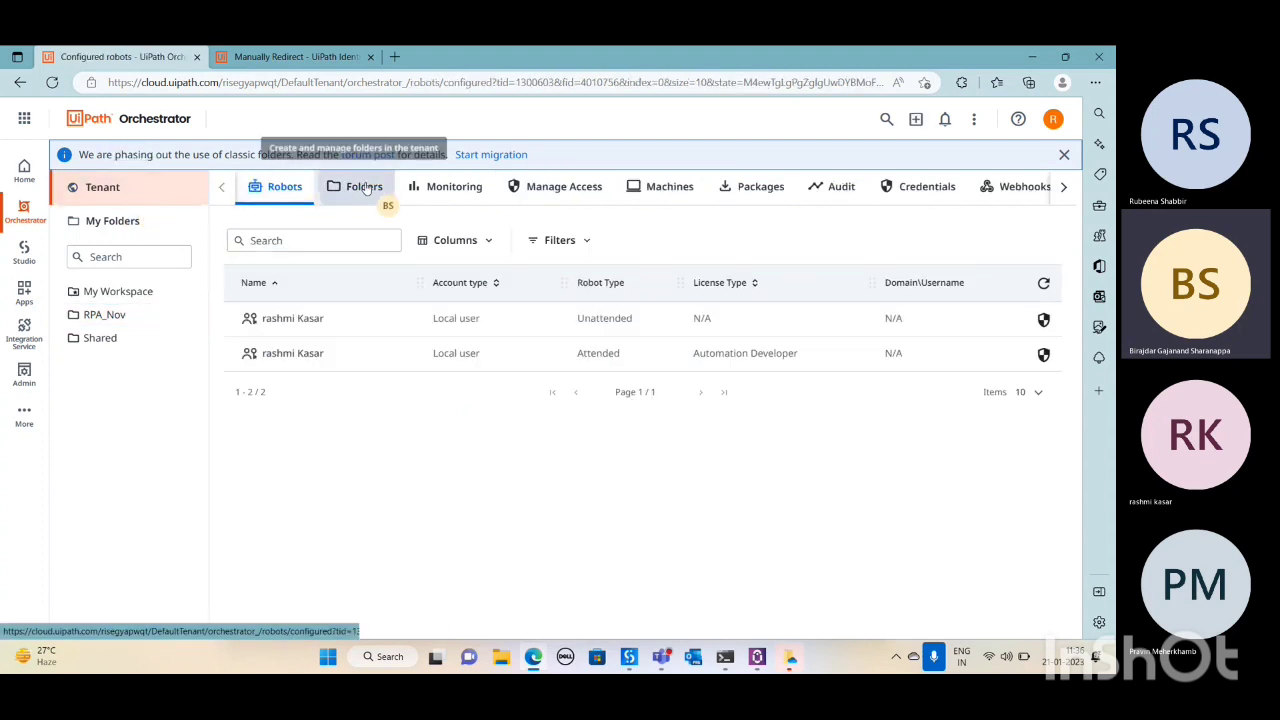
- Open the Edit wizard for the RPA_Nov folder user and advance to the unattended setup step
left_click(362, 187)
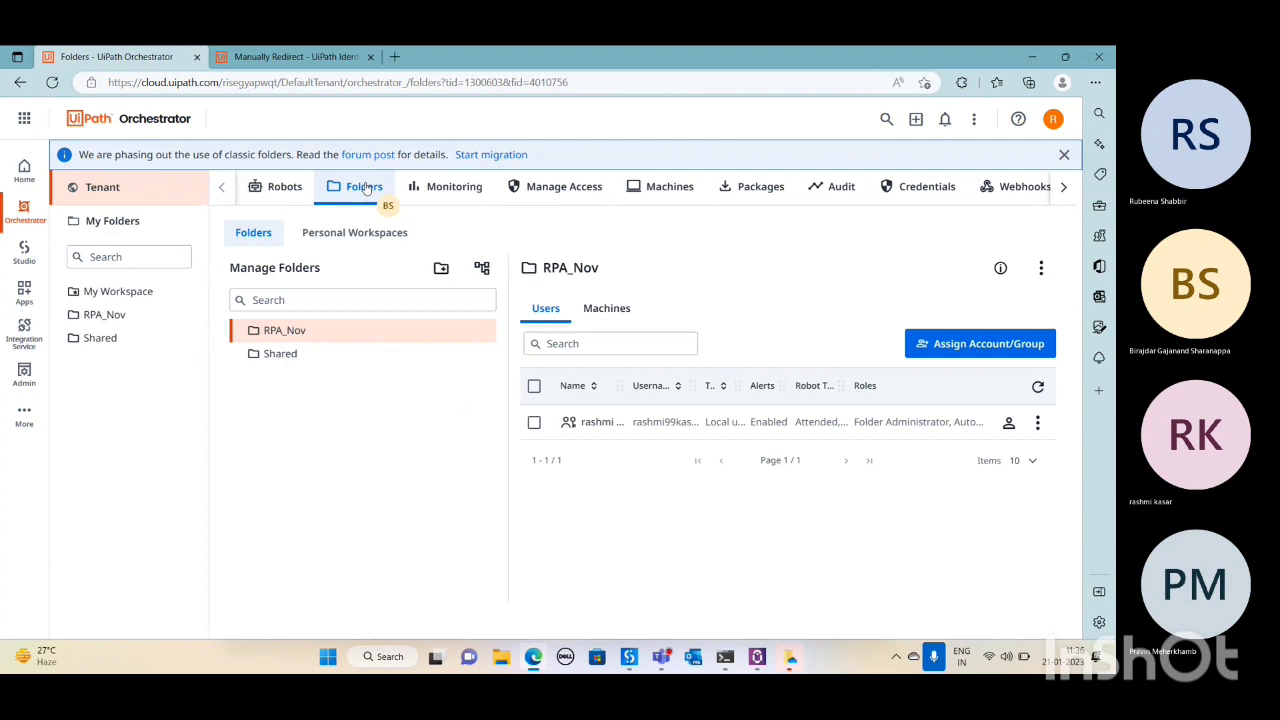
left_click(1010, 428)
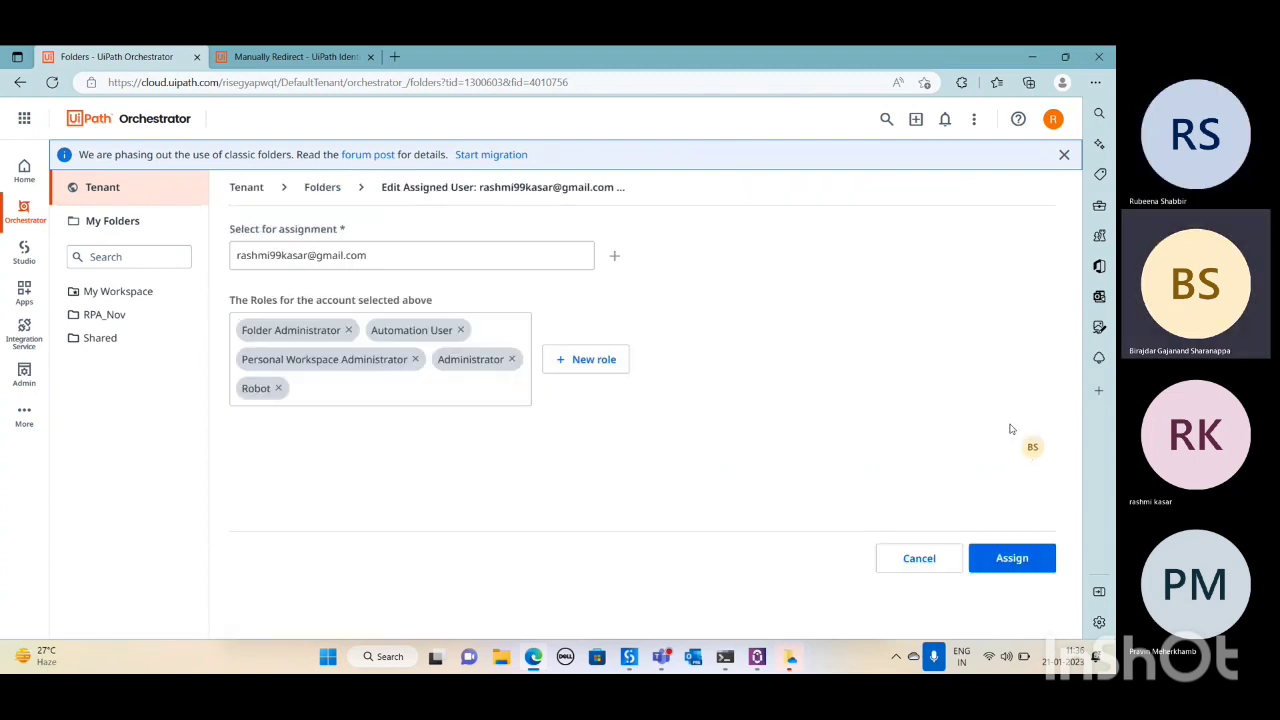
left_click(314, 187)
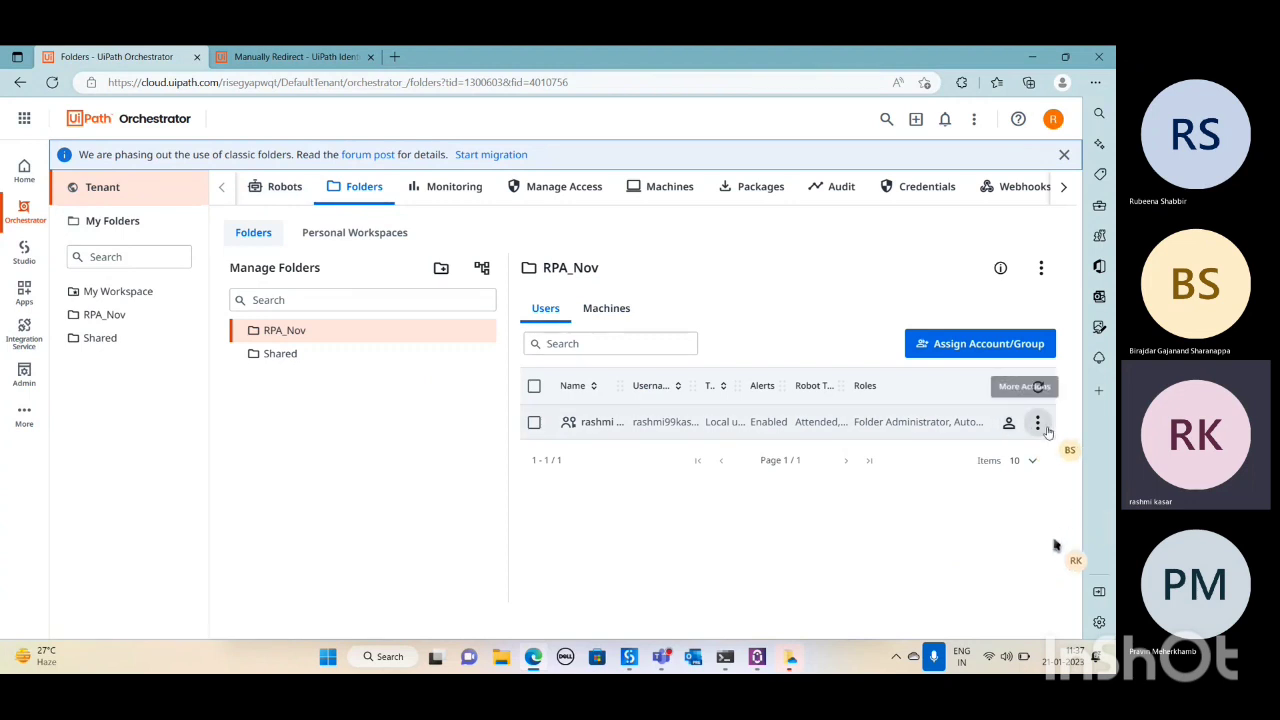
left_click(1038, 424)
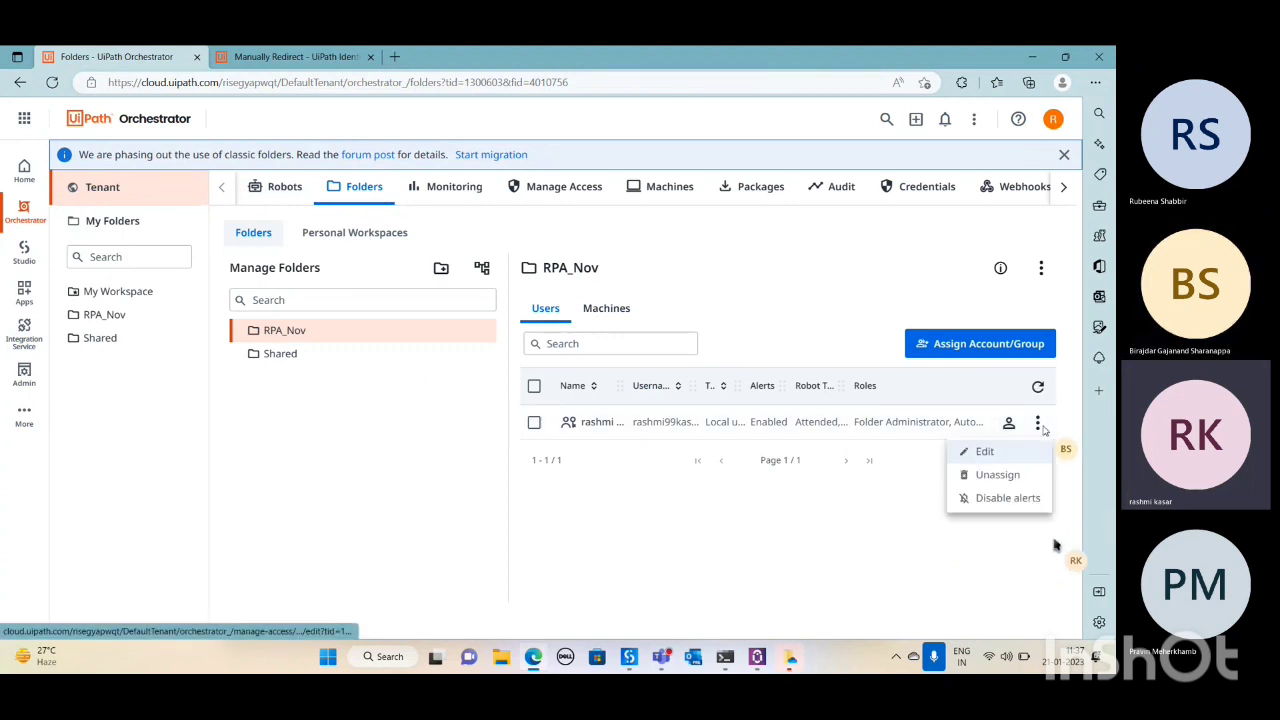
left_click(993, 456)
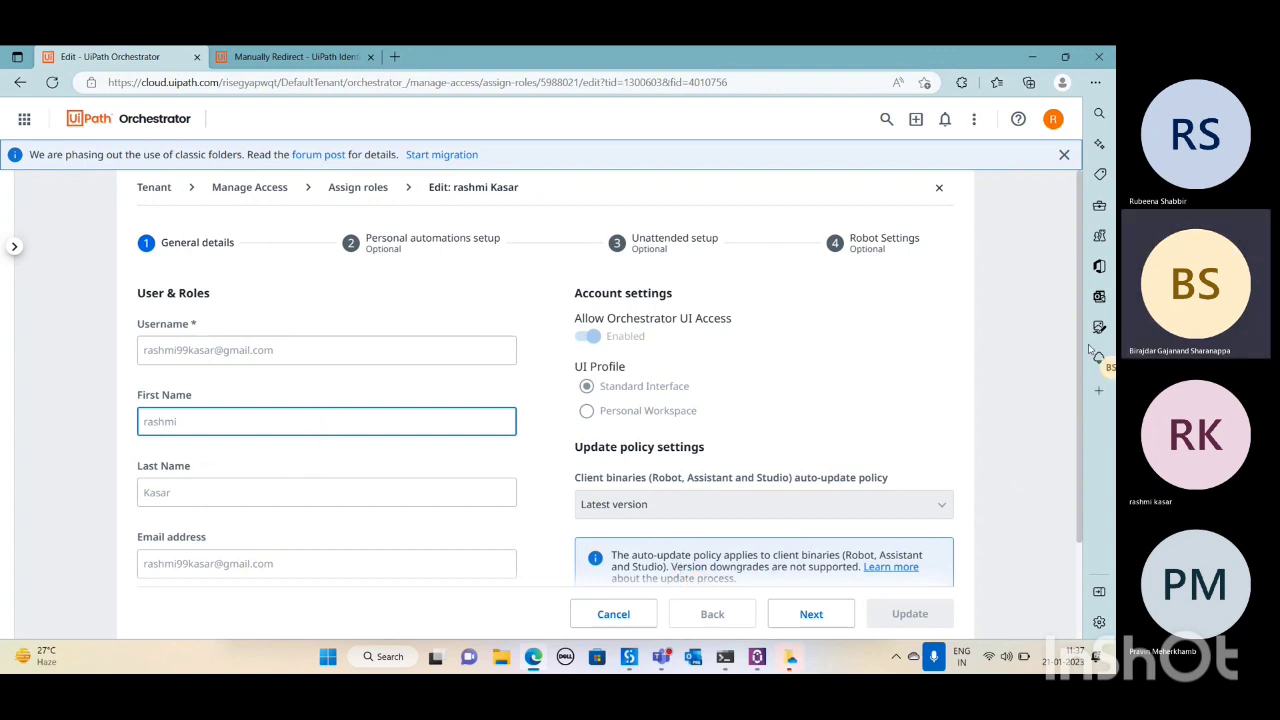
left_click(1082, 392)
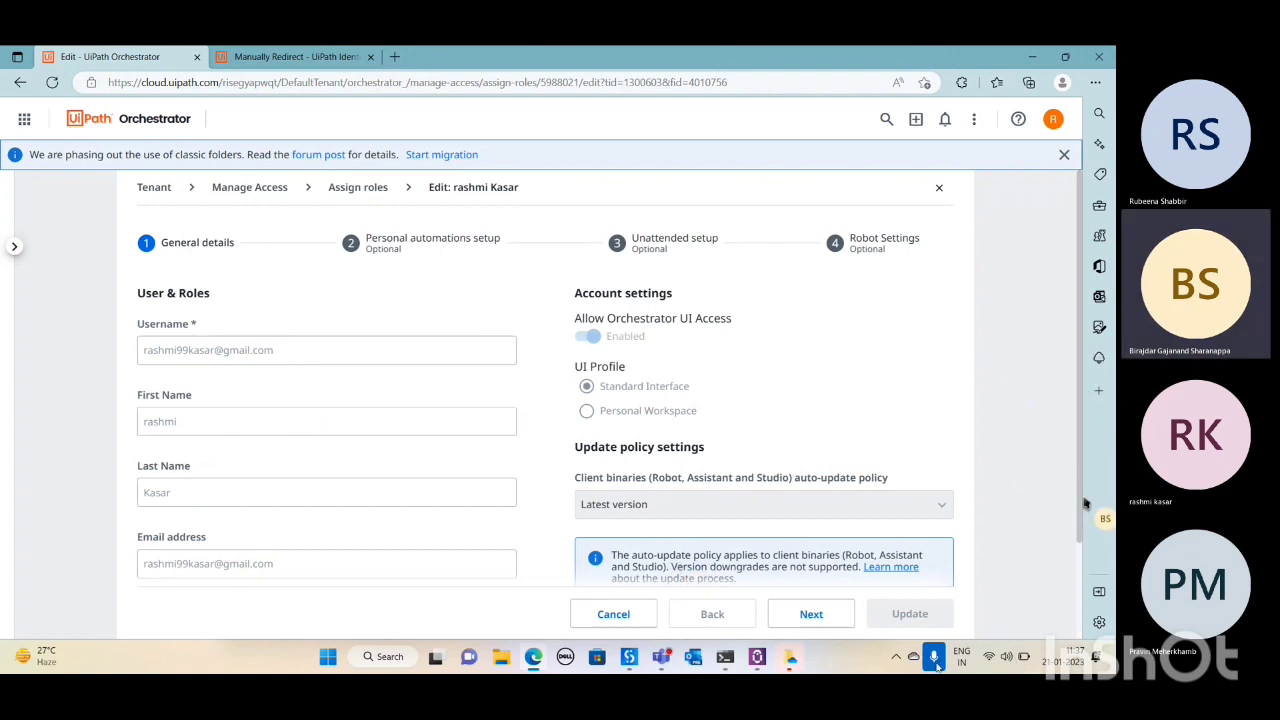
left_click(935, 660)
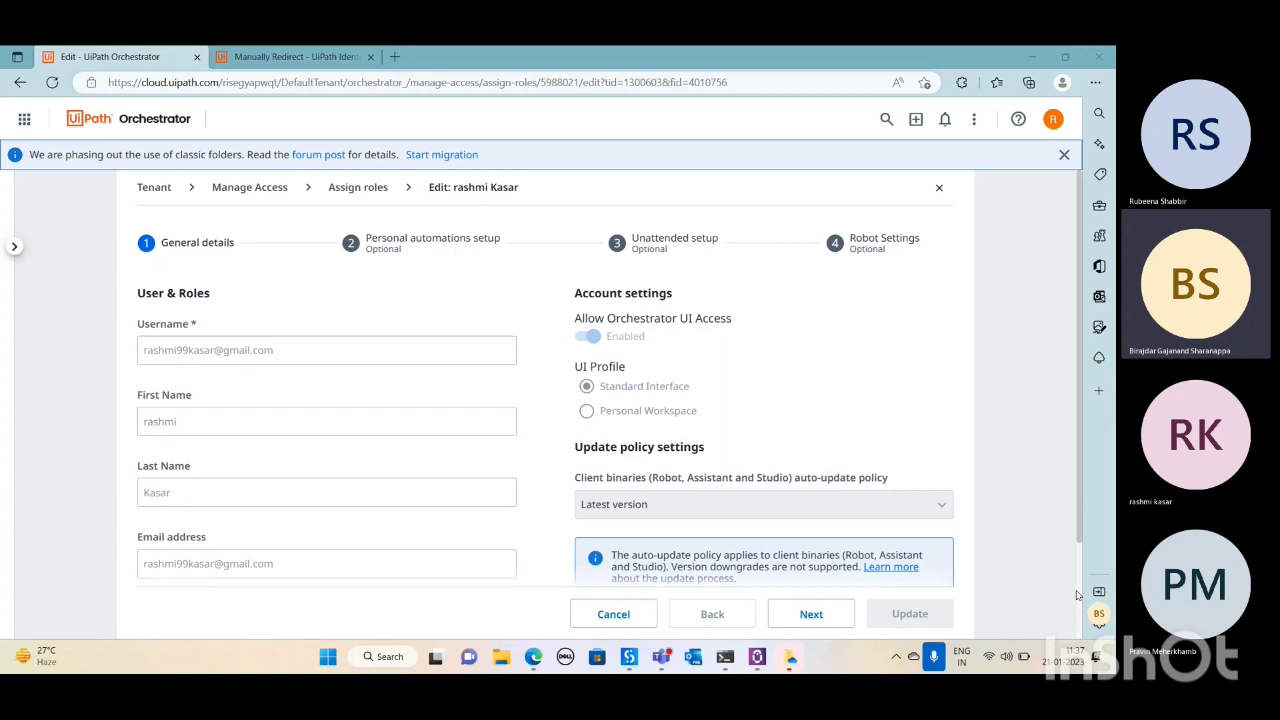
left_click_drag(1079, 548, 1076, 637)
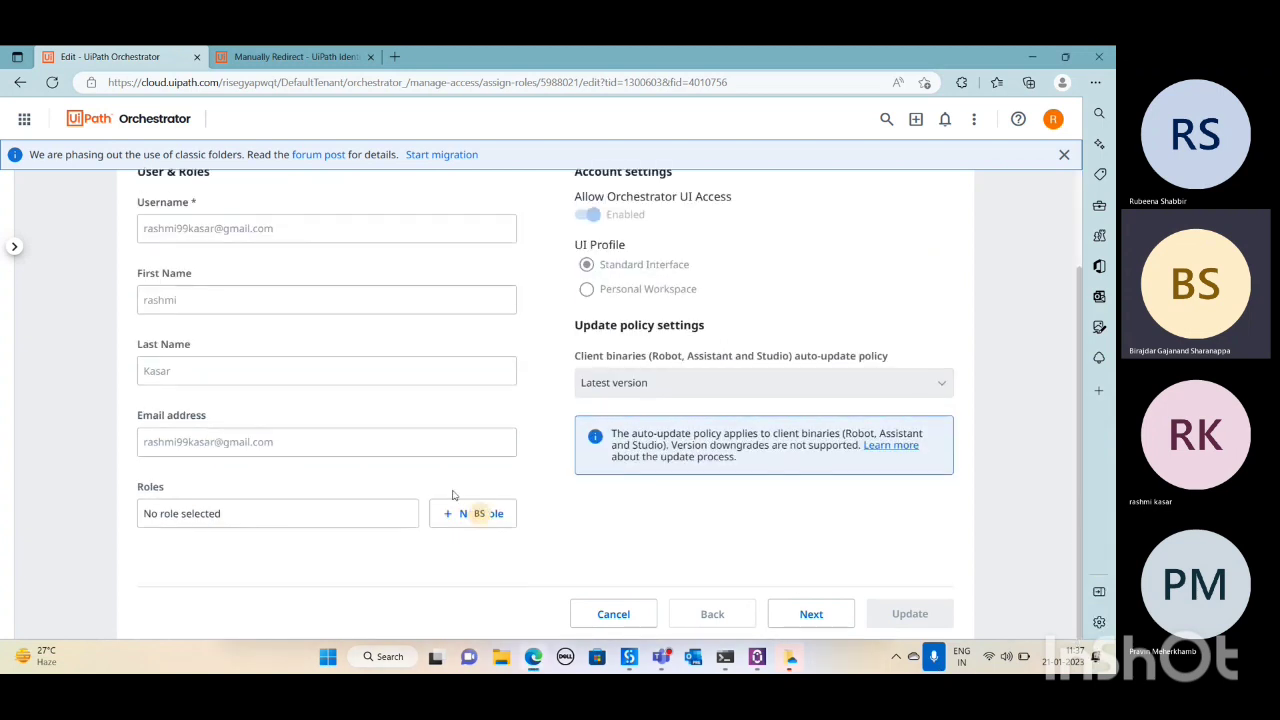
left_click(810, 612)
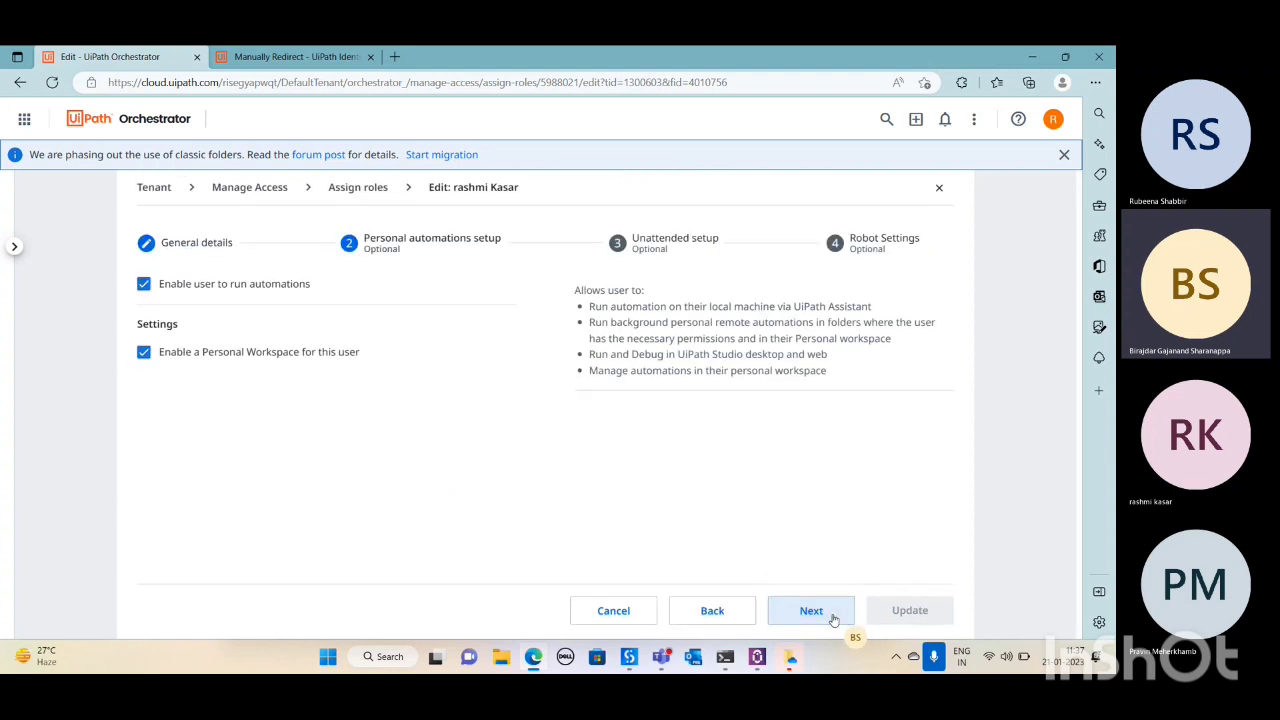
left_click(832, 614)
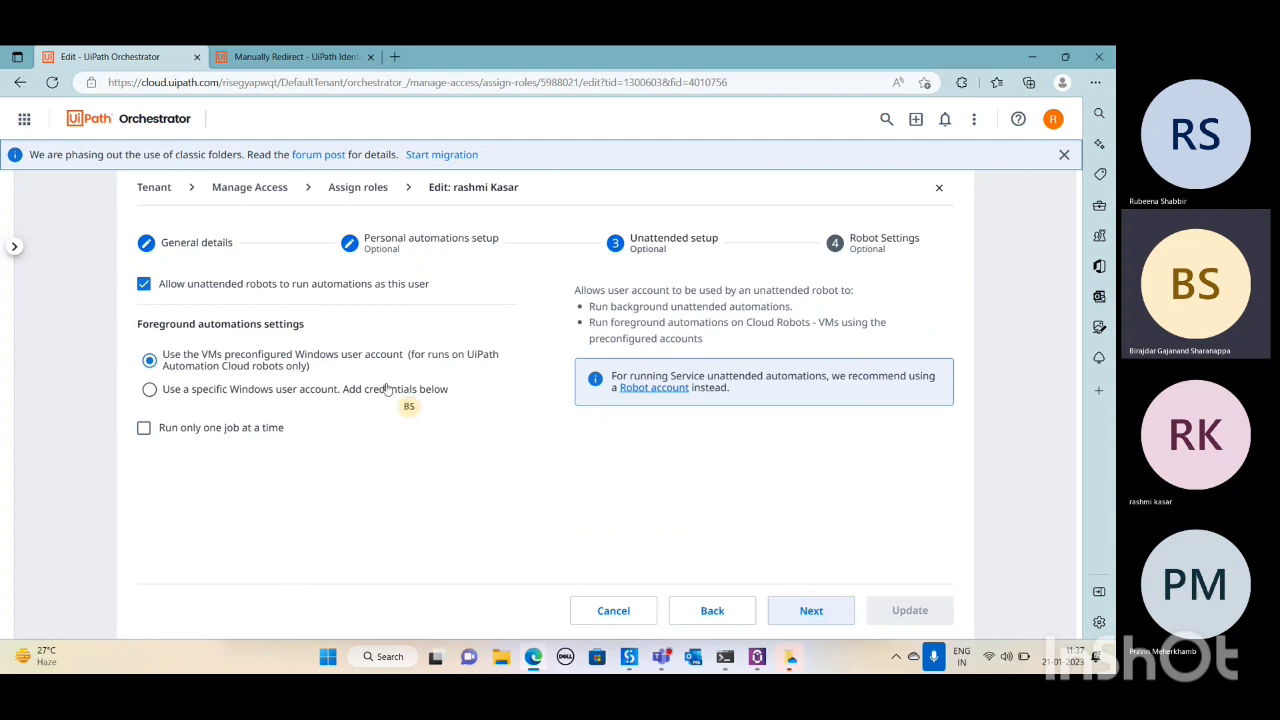
- Use a specific Windows account with the domain username and password for unattended robots, and update
left_click(149, 390)
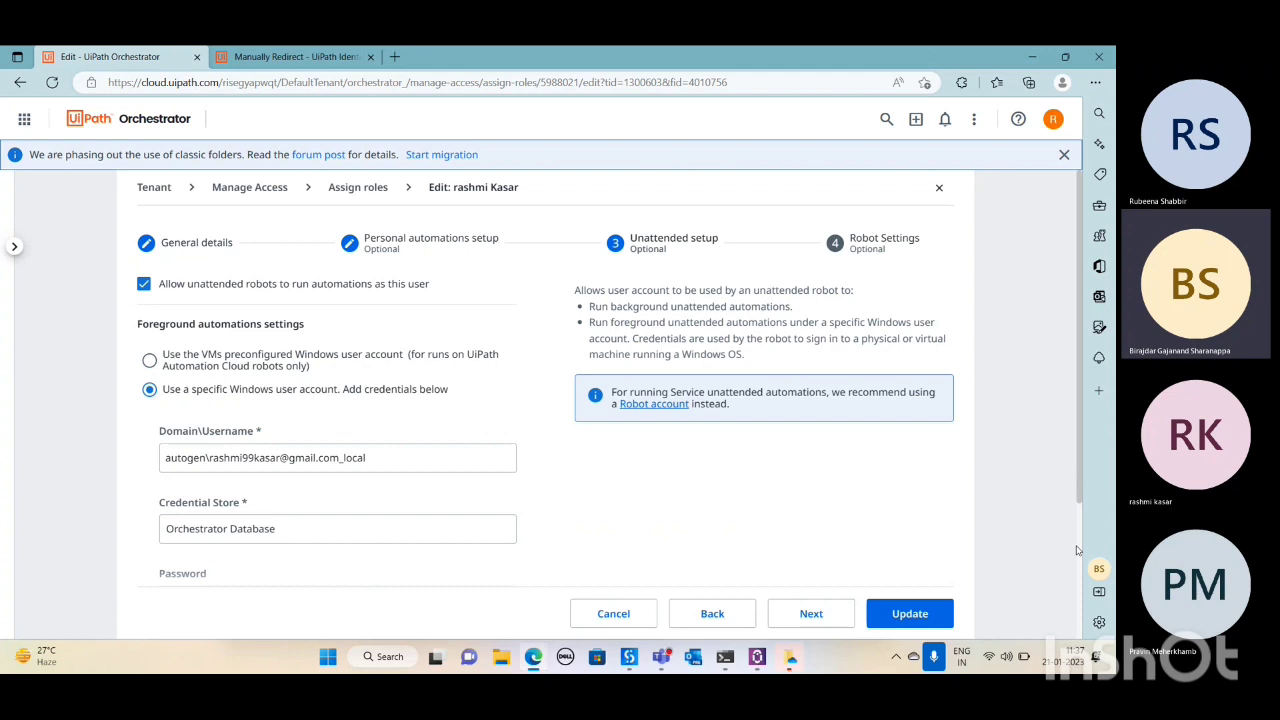
scroll(1076, 552, "down", 1)
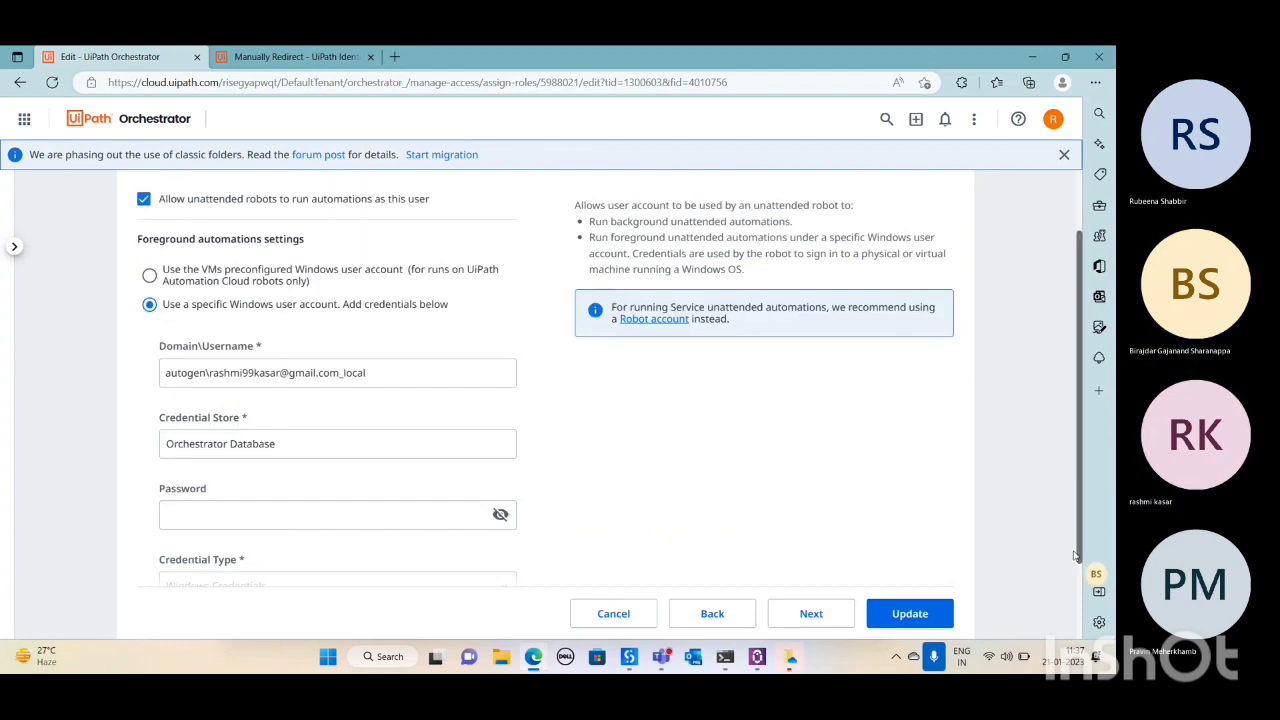
left_click(394, 366)
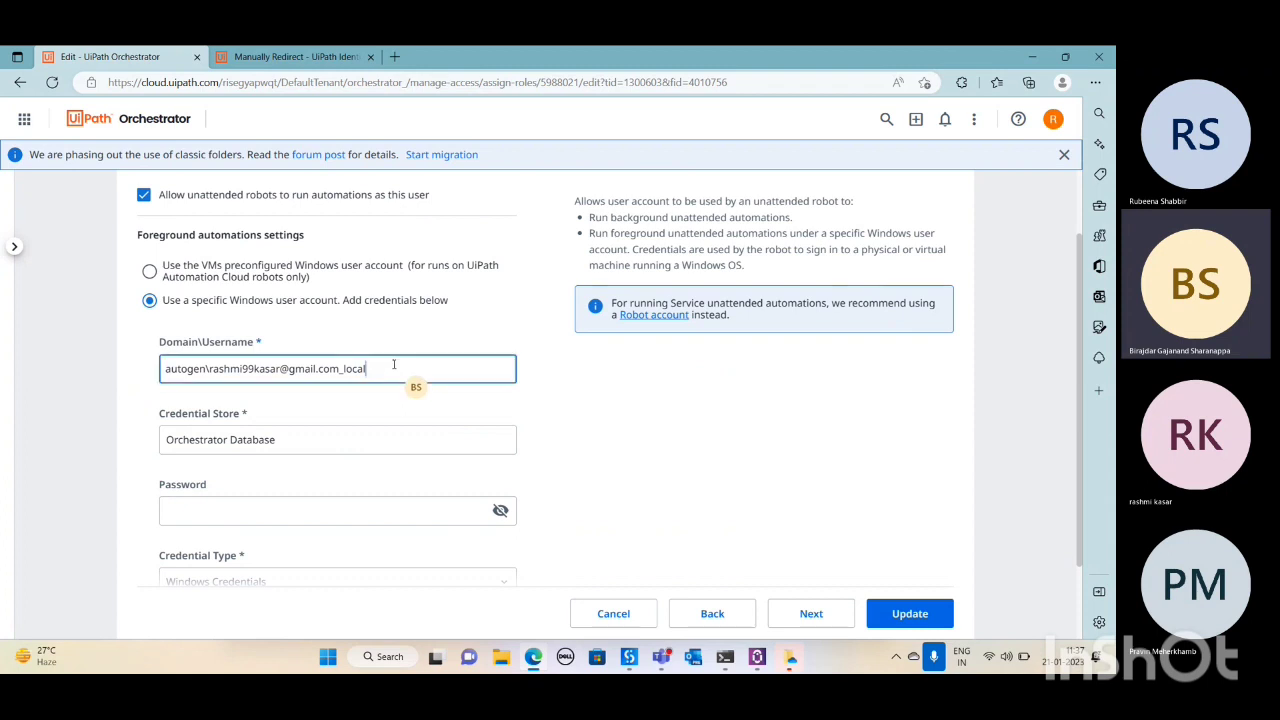
triple_click(372, 368)
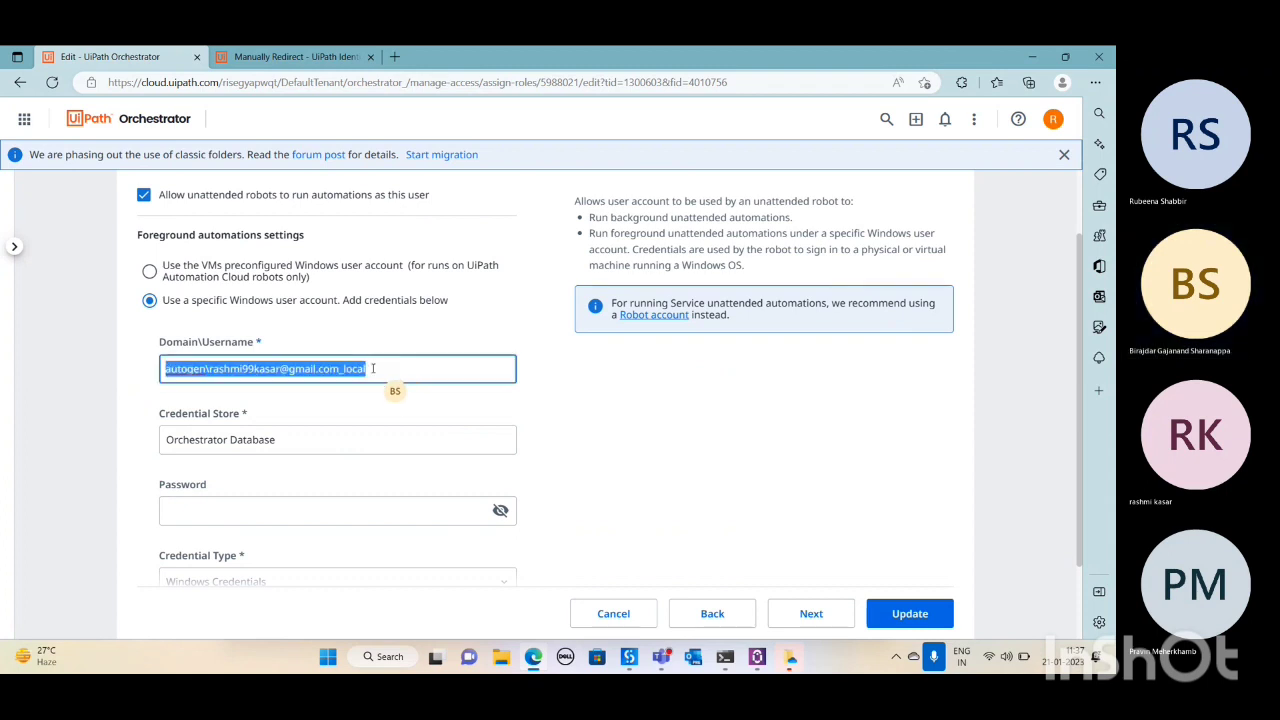
type("anuved\\91942")
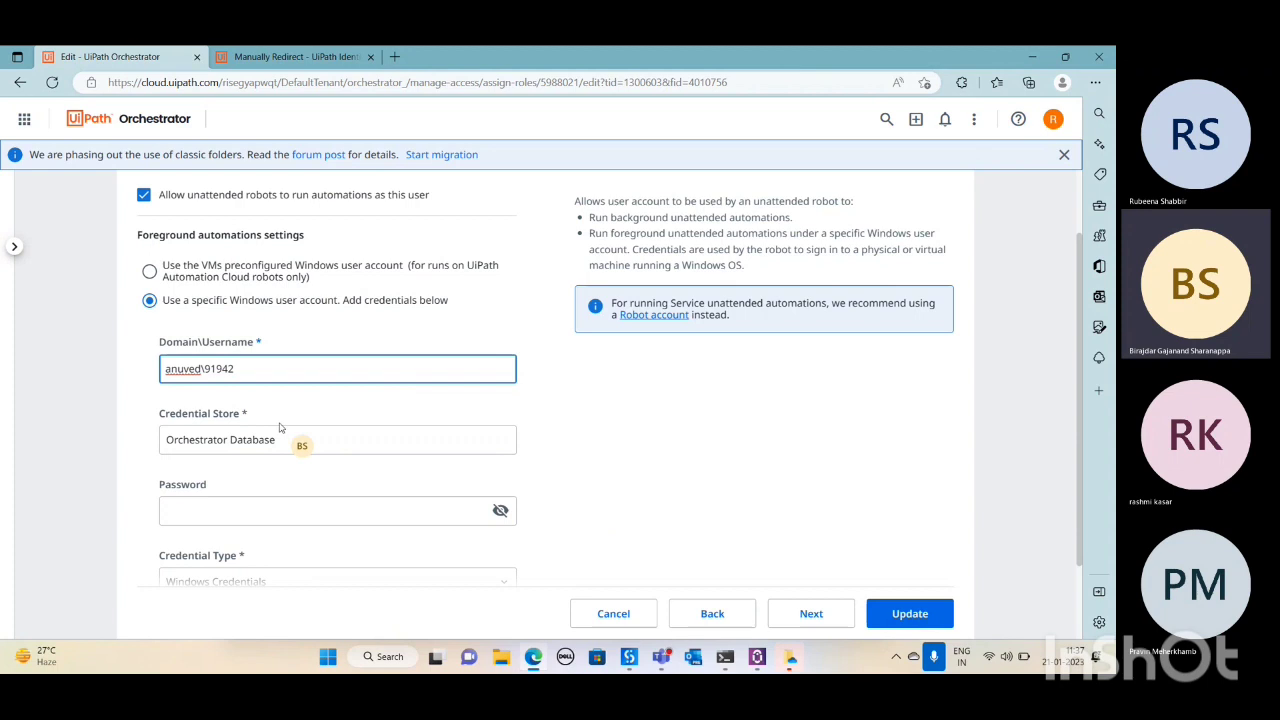
left_click(201, 510)
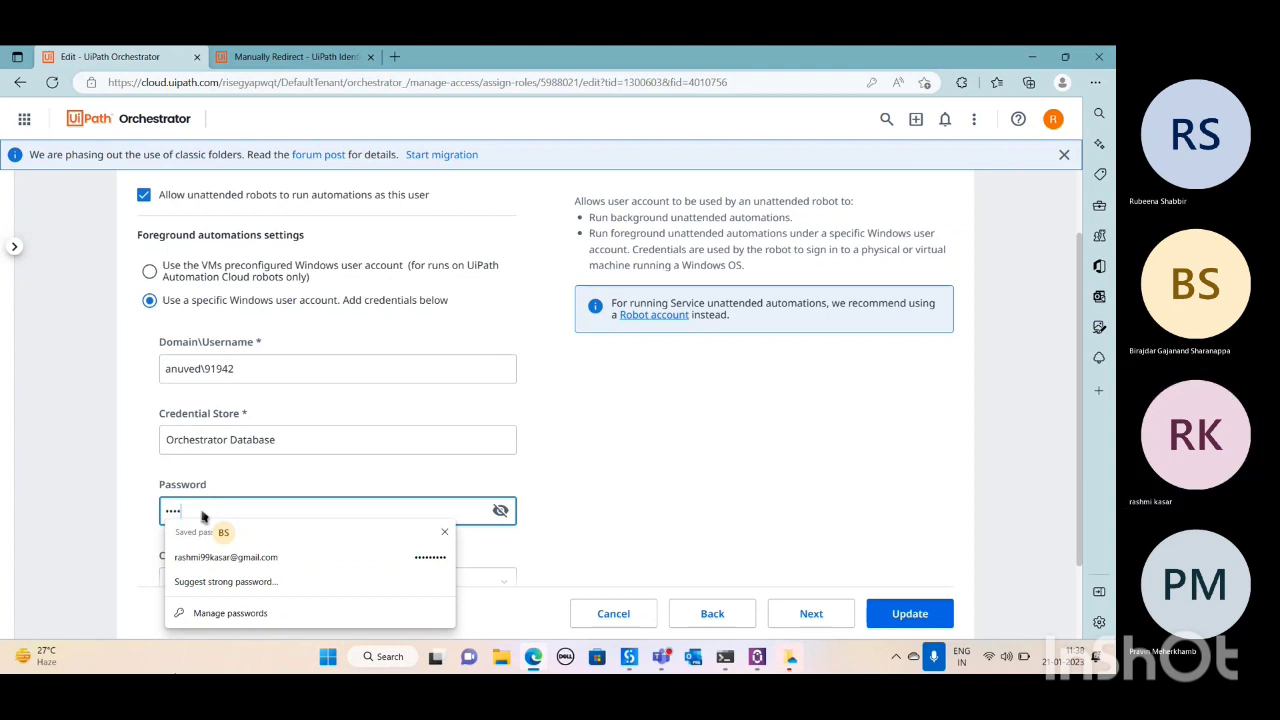
left_click(912, 613)
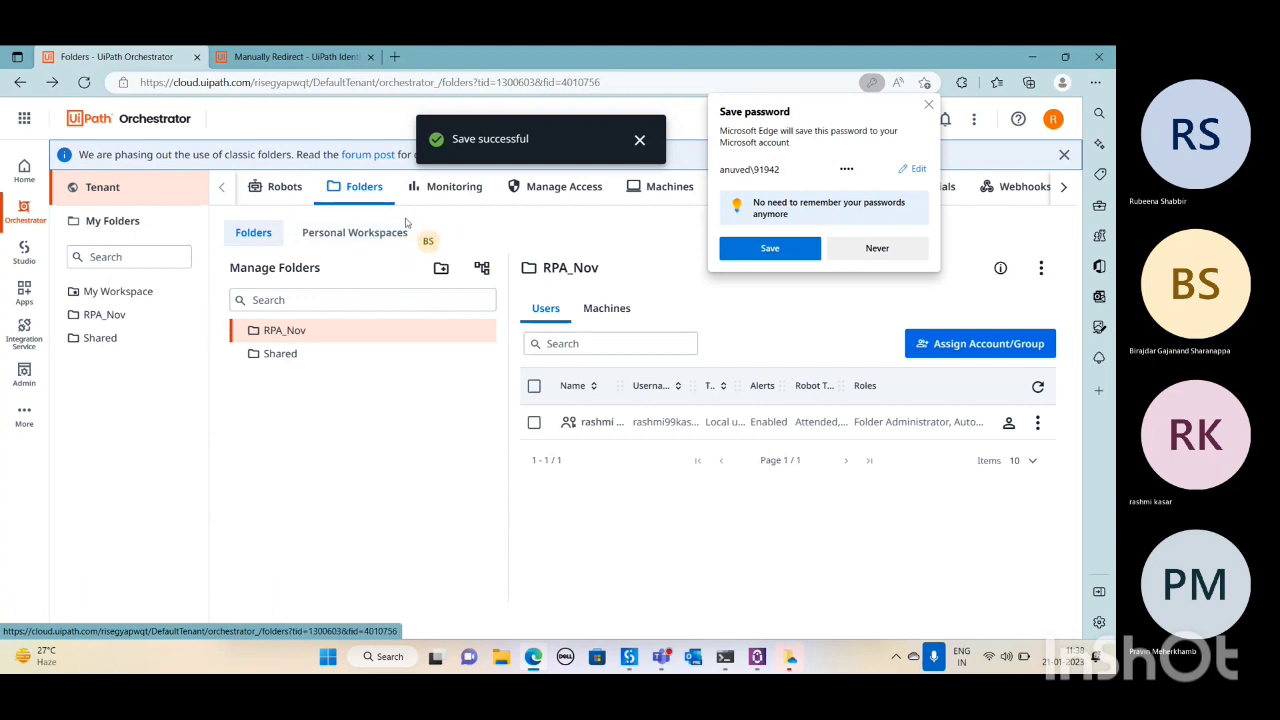
- Open the Start Job form for process test from RPA_Nov's Processes list
left_click(110, 316)
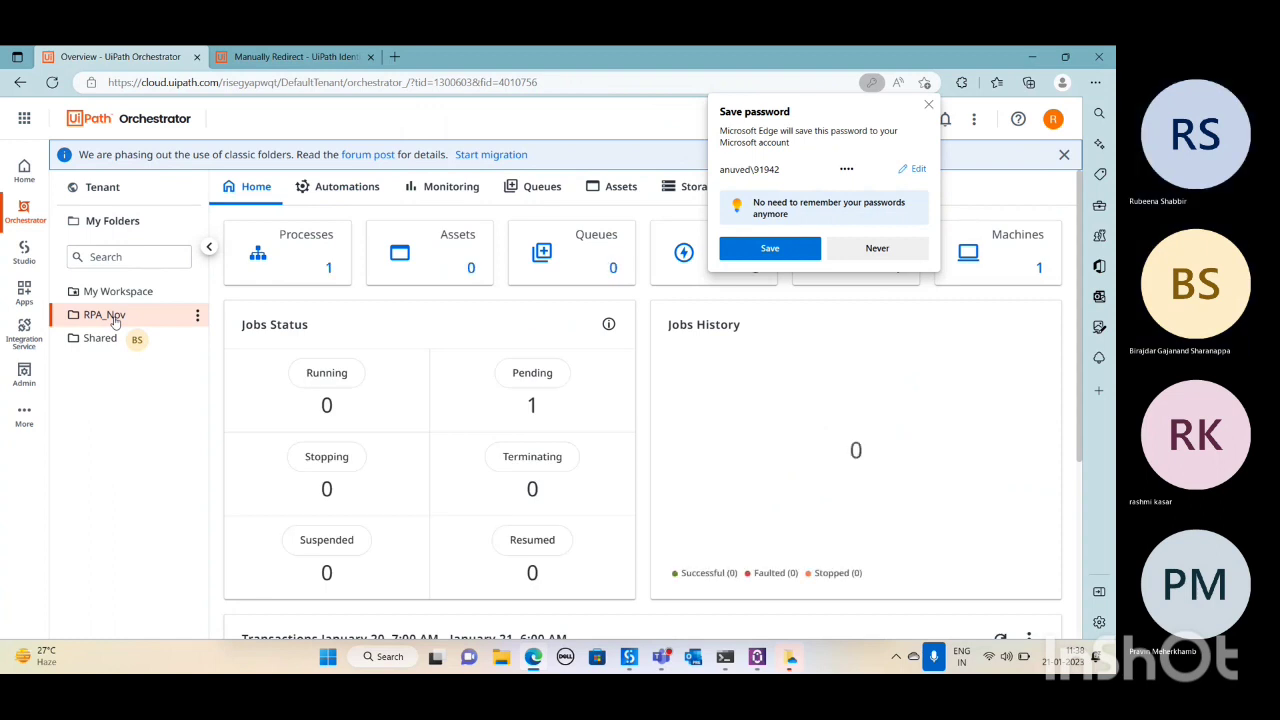
left_click(299, 247)
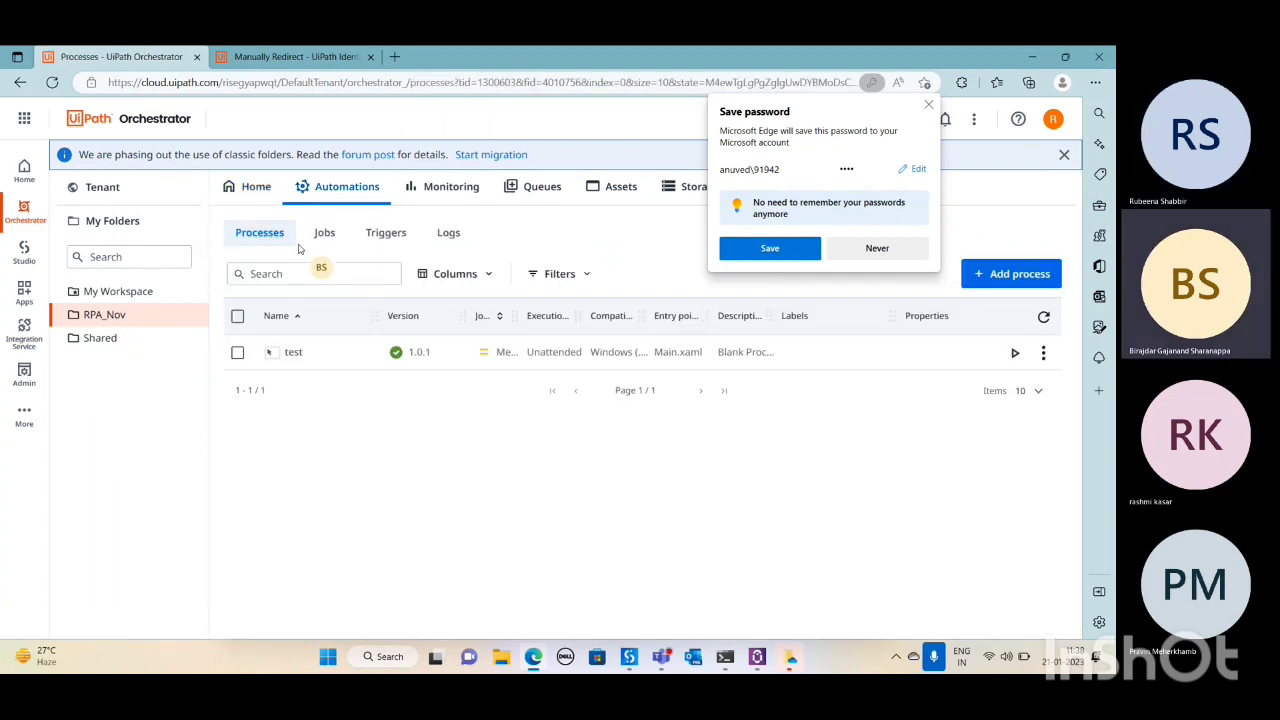
left_click(1011, 353)
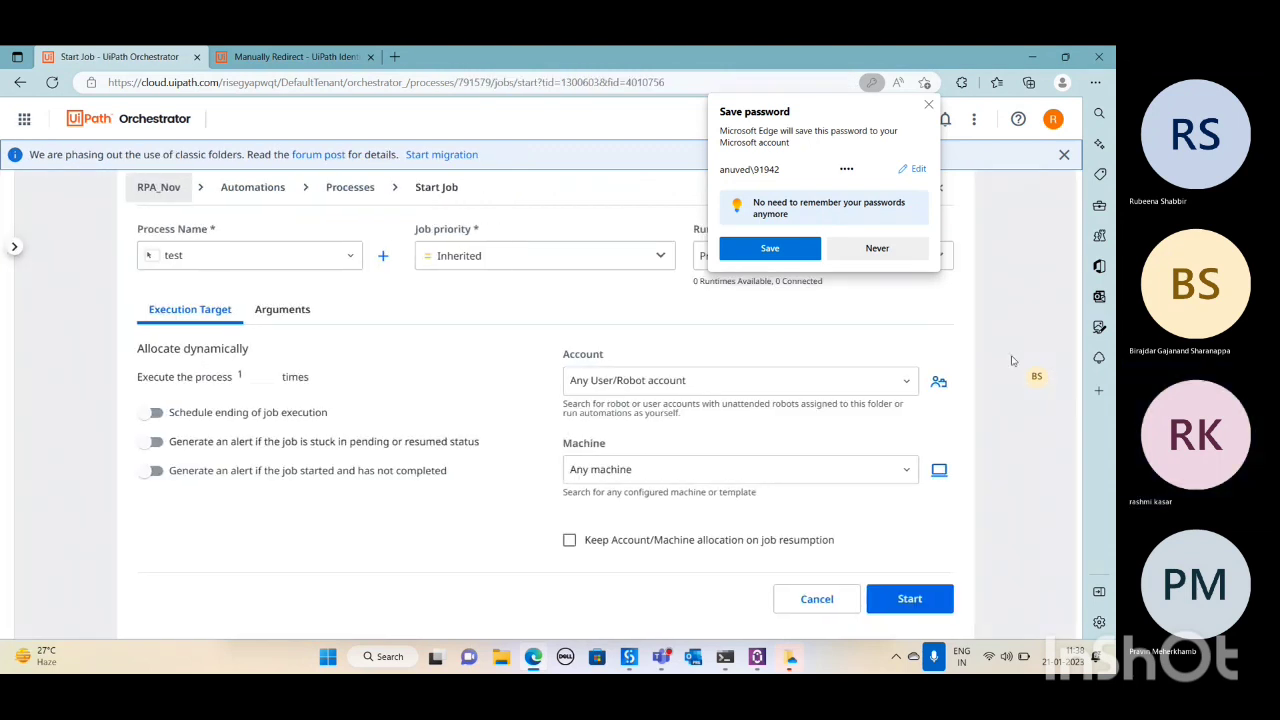
- Start the job, decline saving the browser password, and close the classic folders notice
left_click(910, 599)
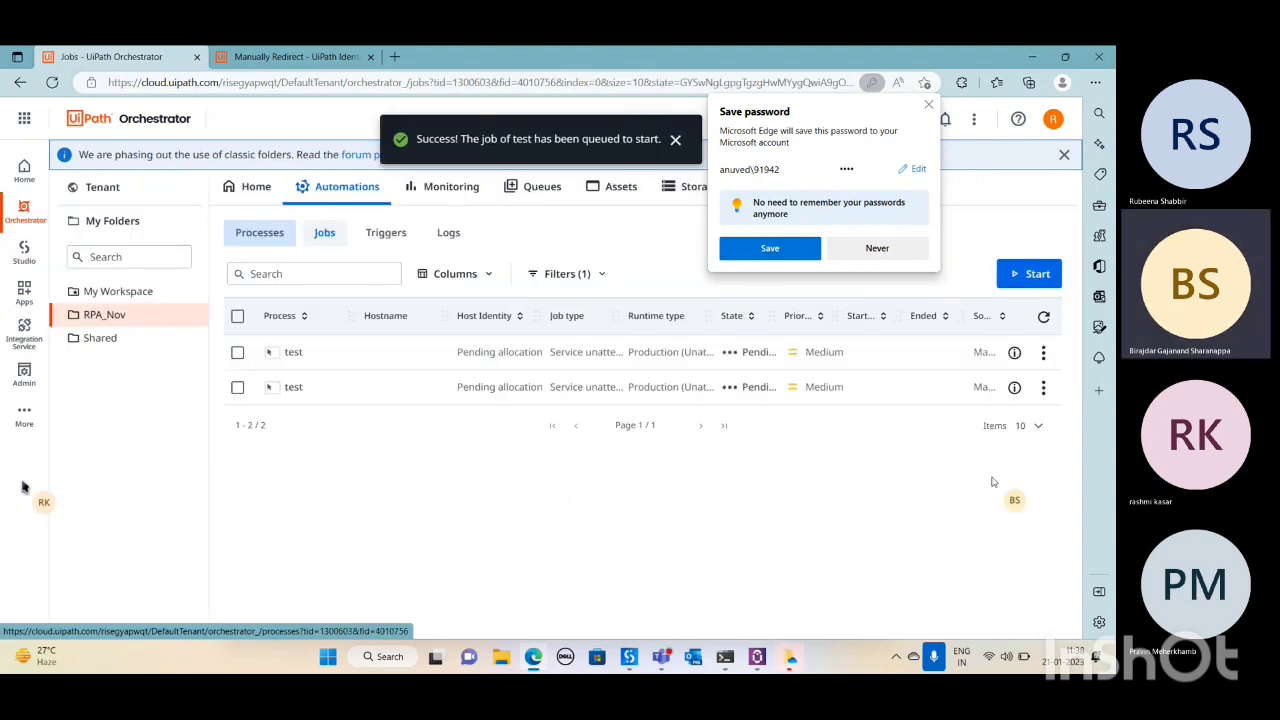
left_click(877, 249)
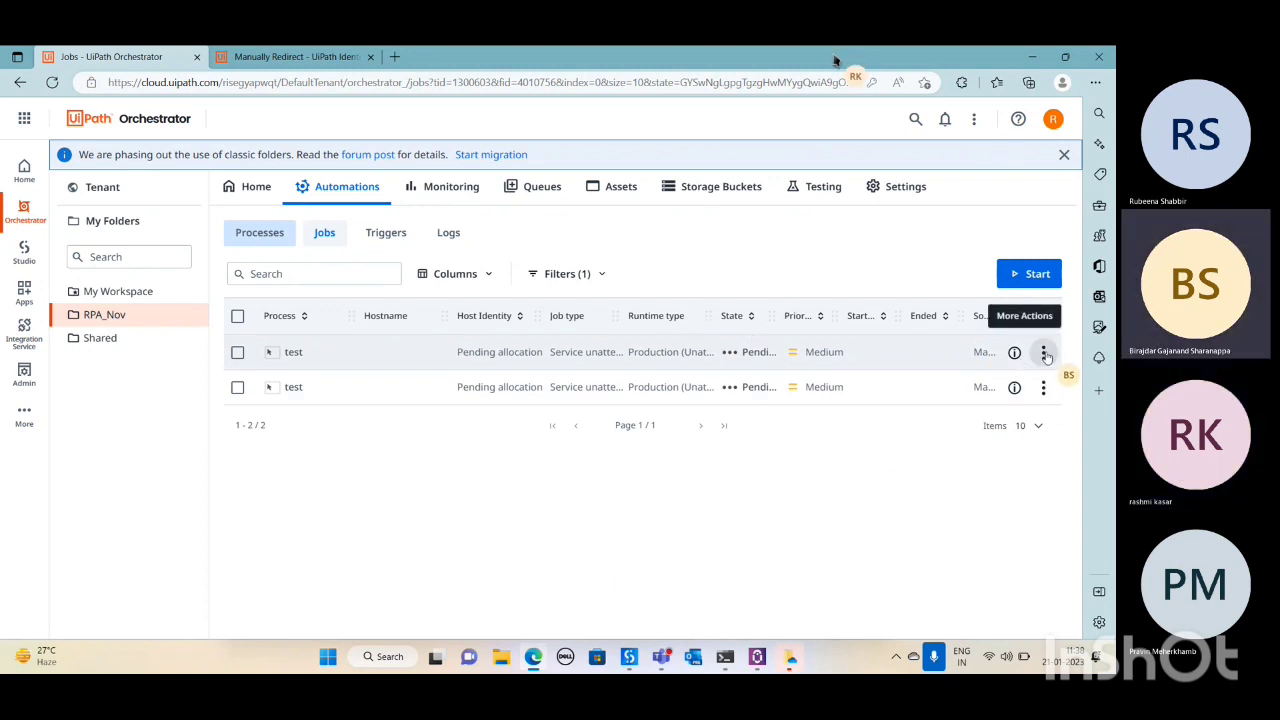
left_click(1064, 157)
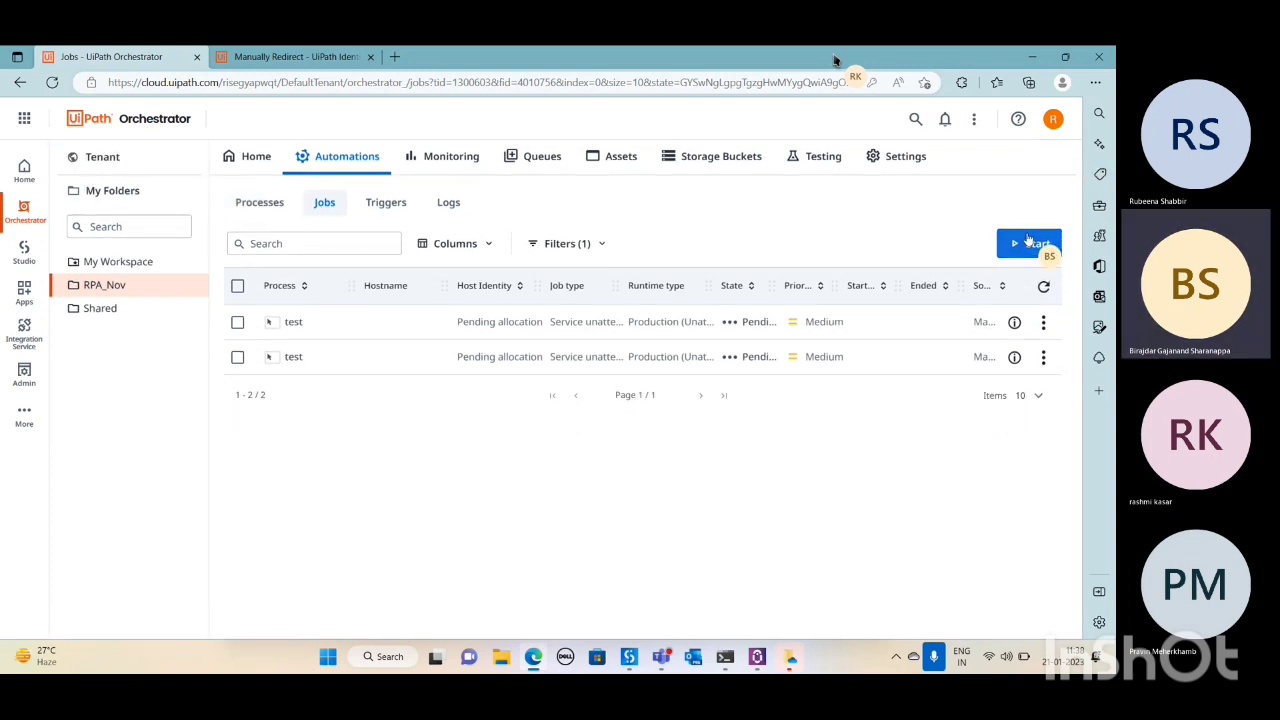
- In a new Start Job form, choose the user's Windows account and the target machine
left_click(1029, 242)
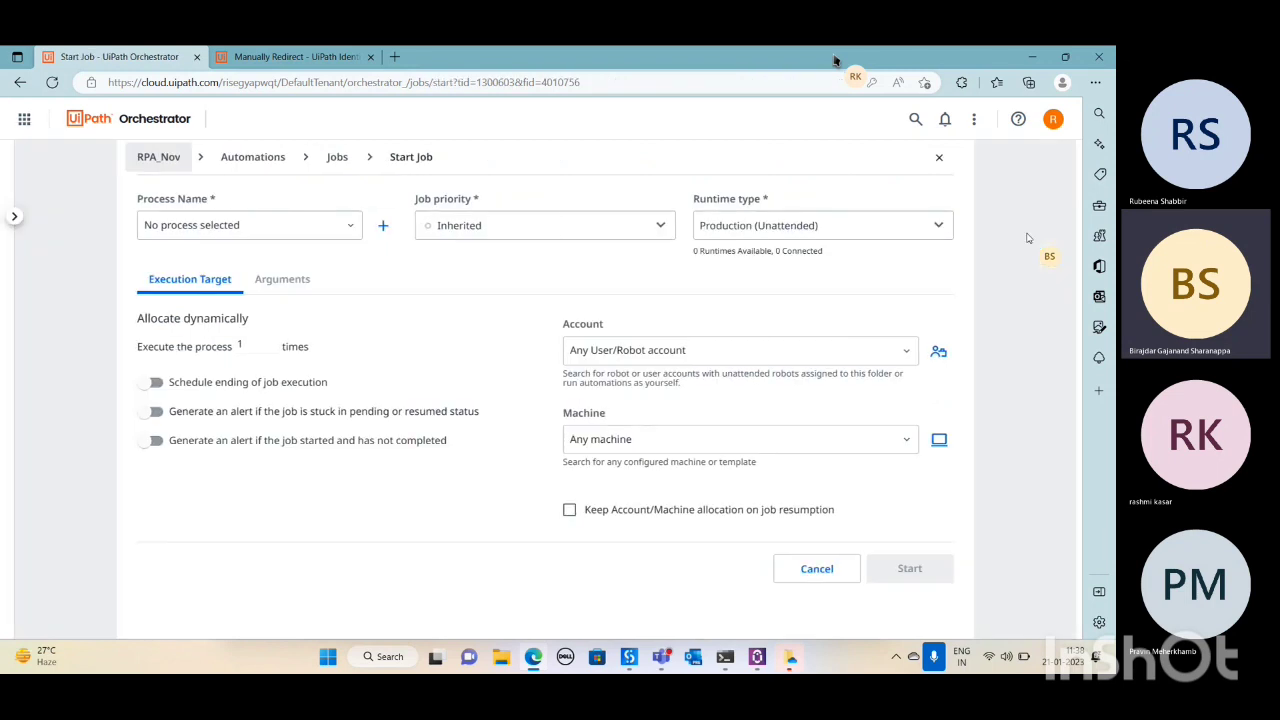
left_click(876, 236)
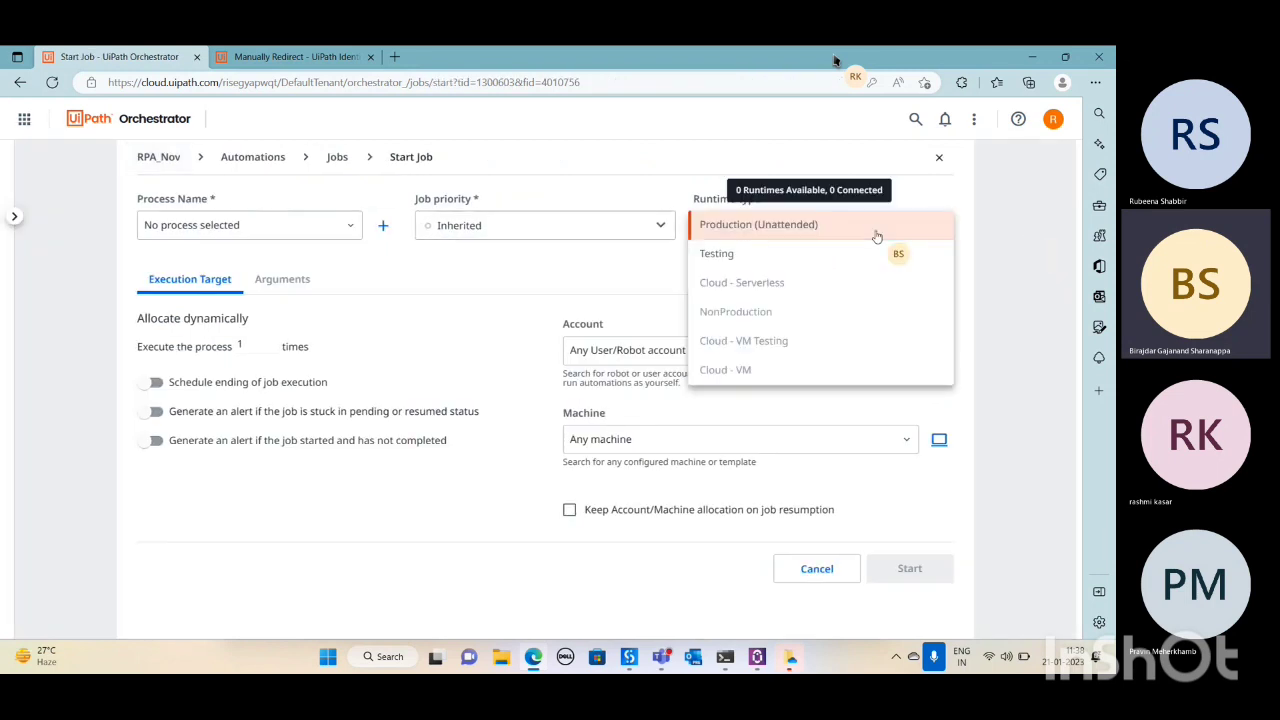
left_click(999, 199)
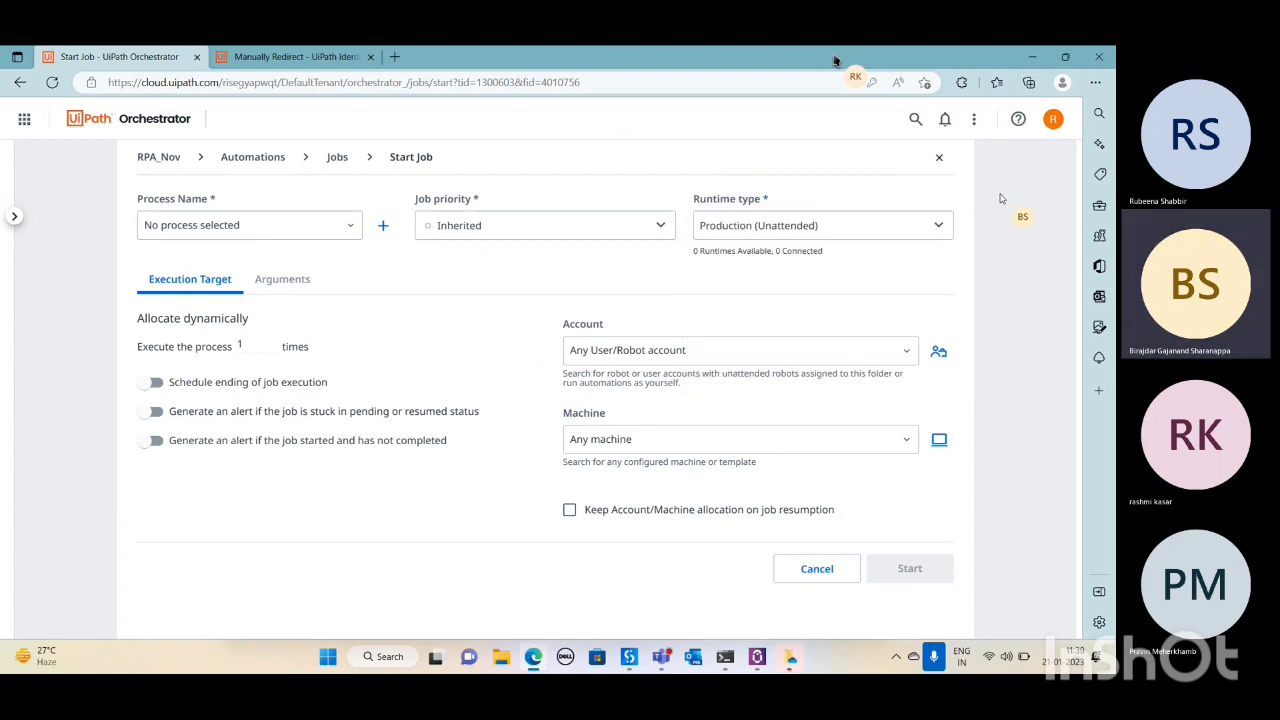
left_click(909, 353)
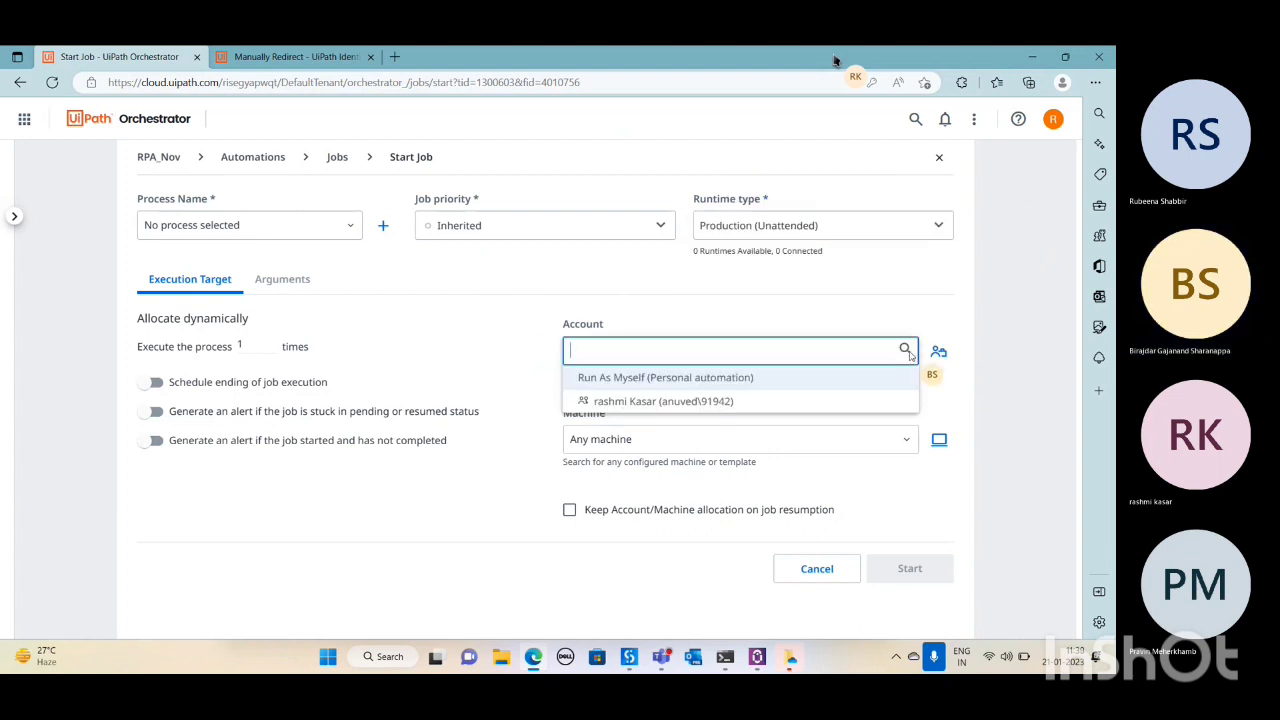
left_click(684, 403)
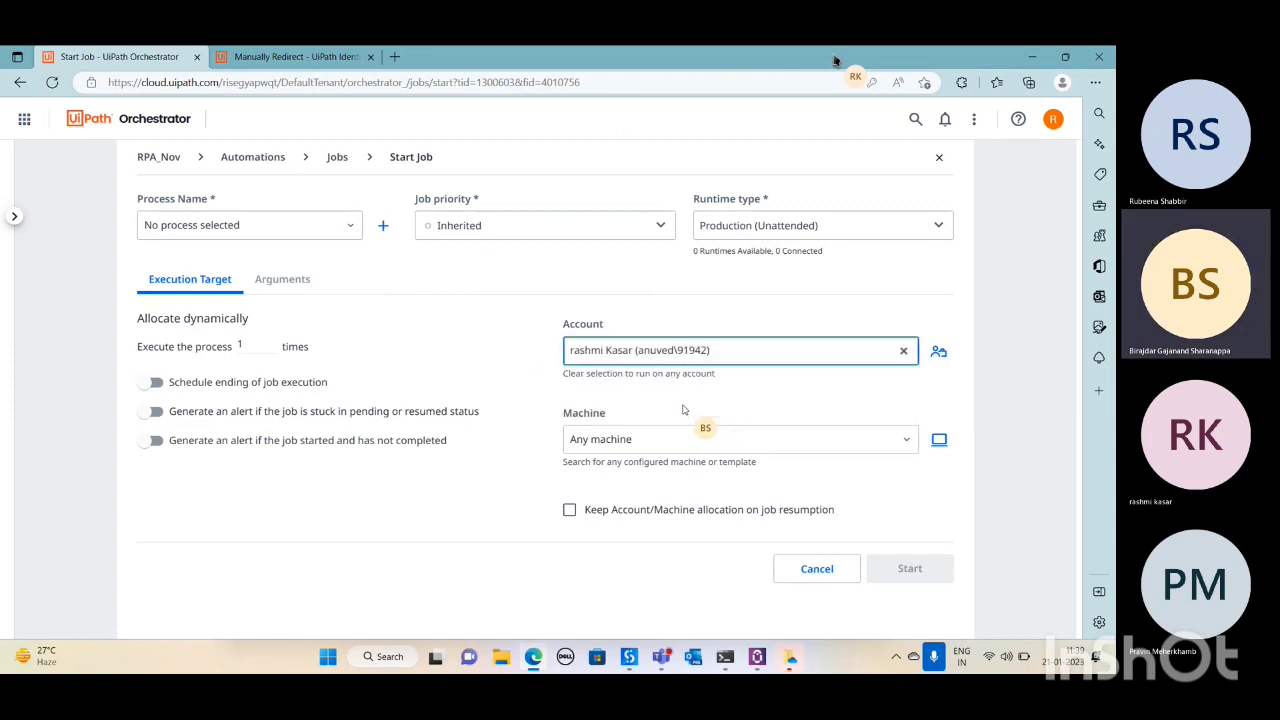
left_click(901, 444)
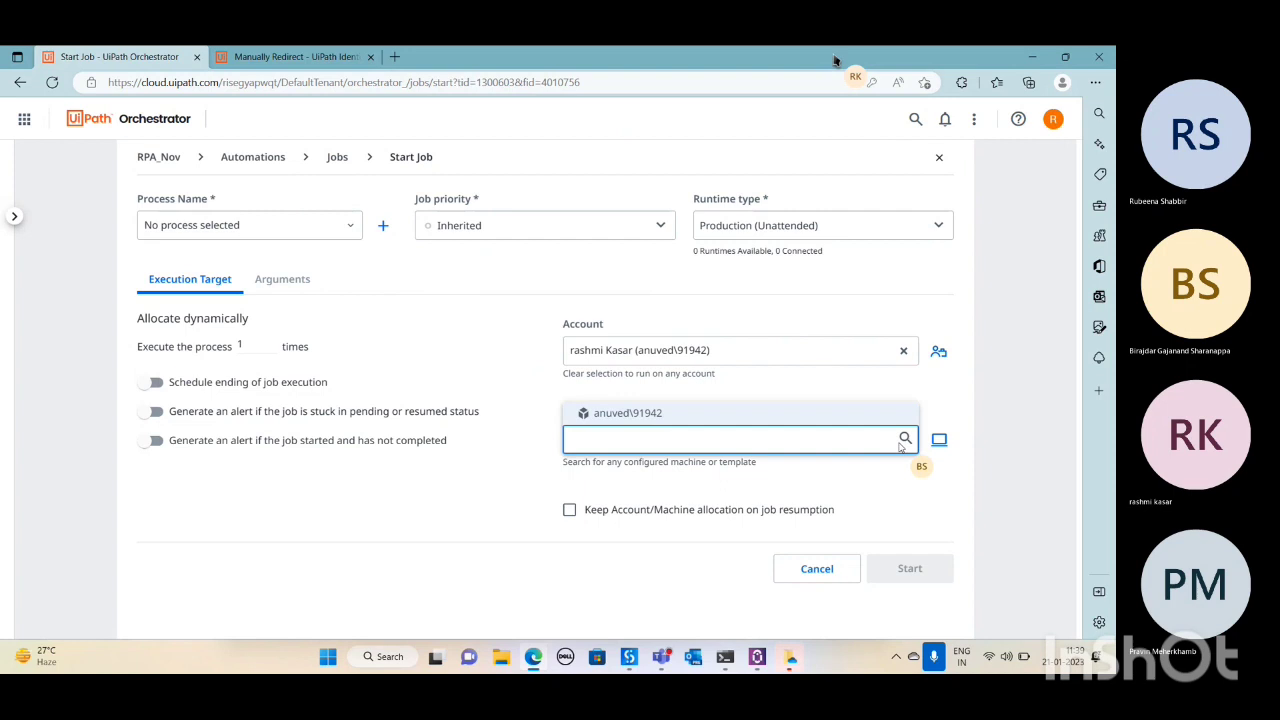
left_click(627, 413)
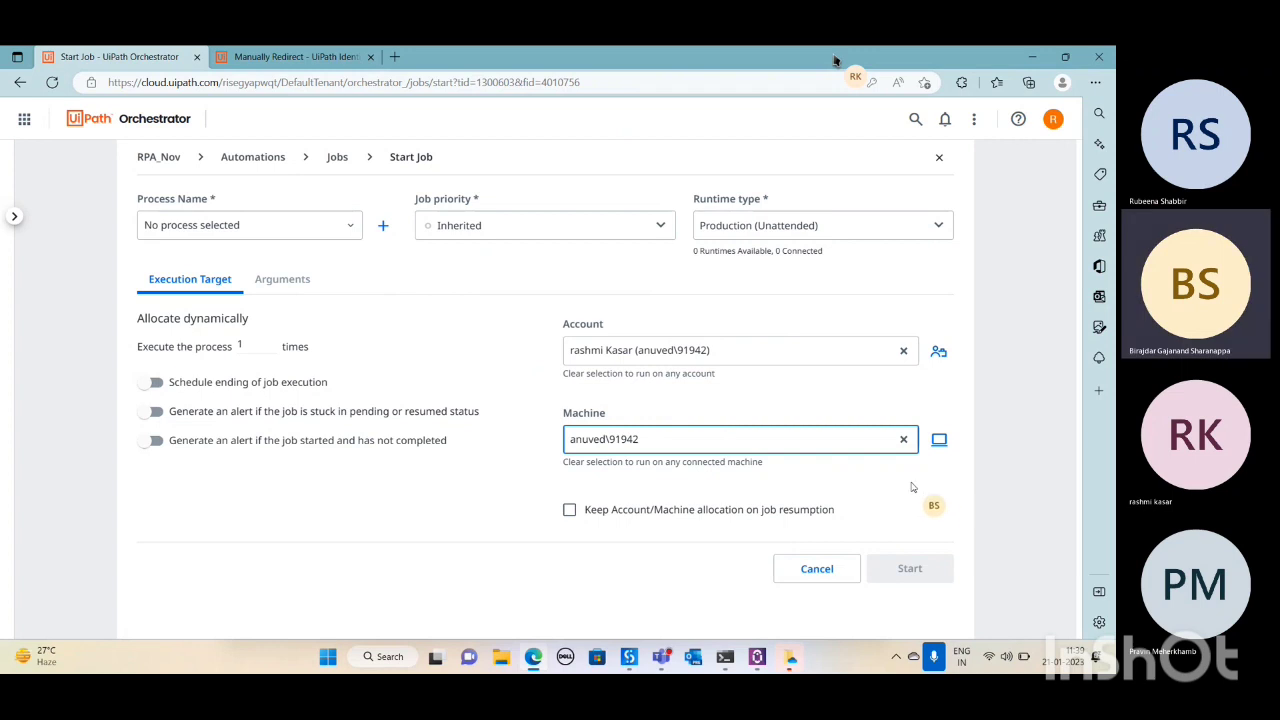
left_click(569, 510)
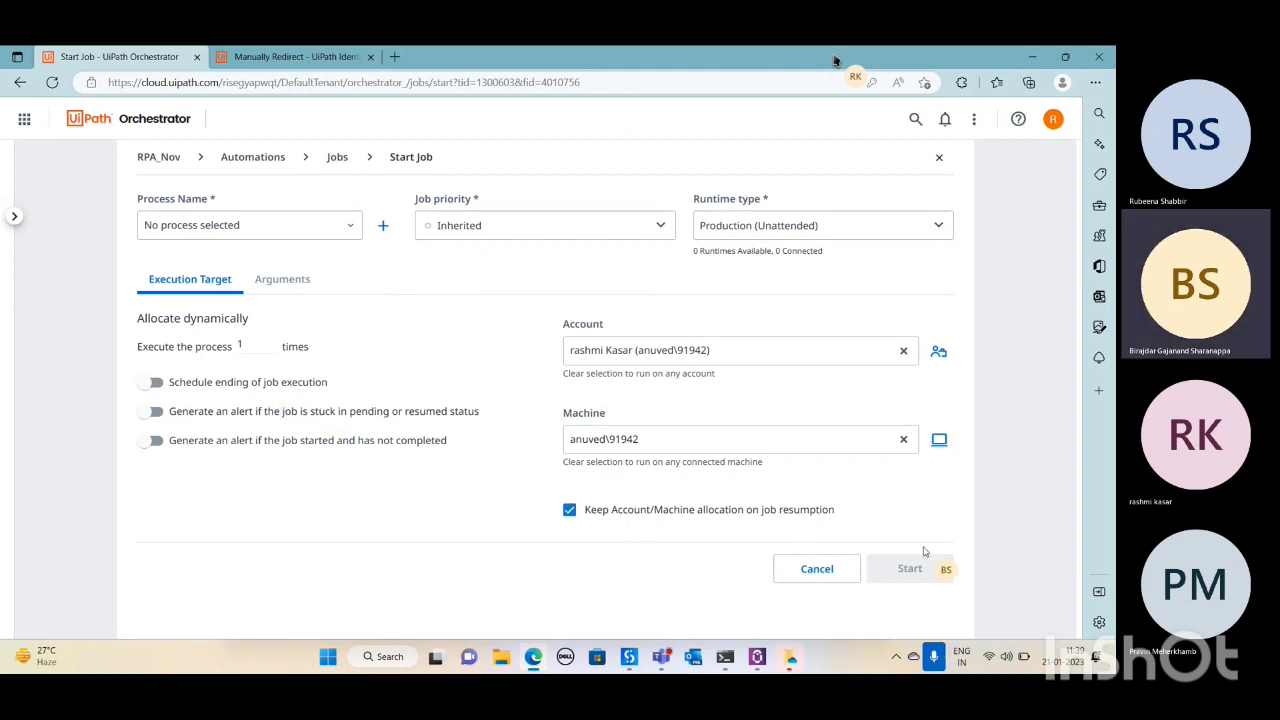
left_click(812, 439)
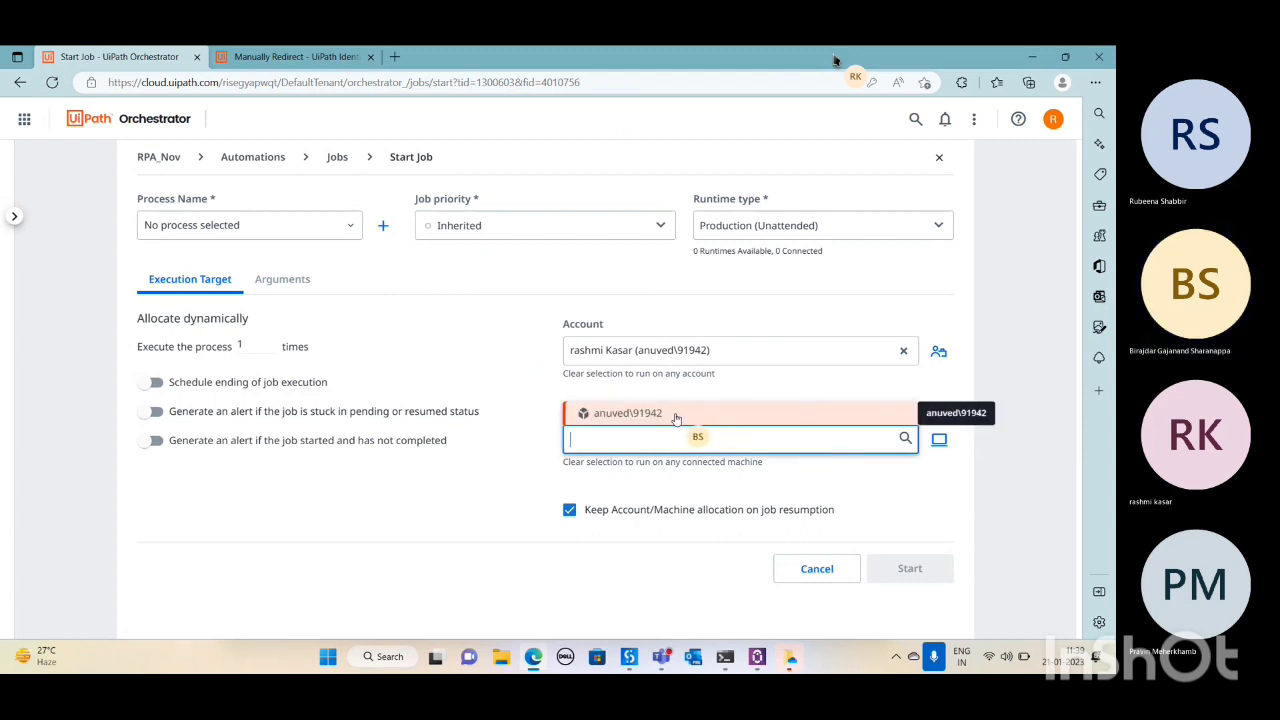
left_click(743, 414)
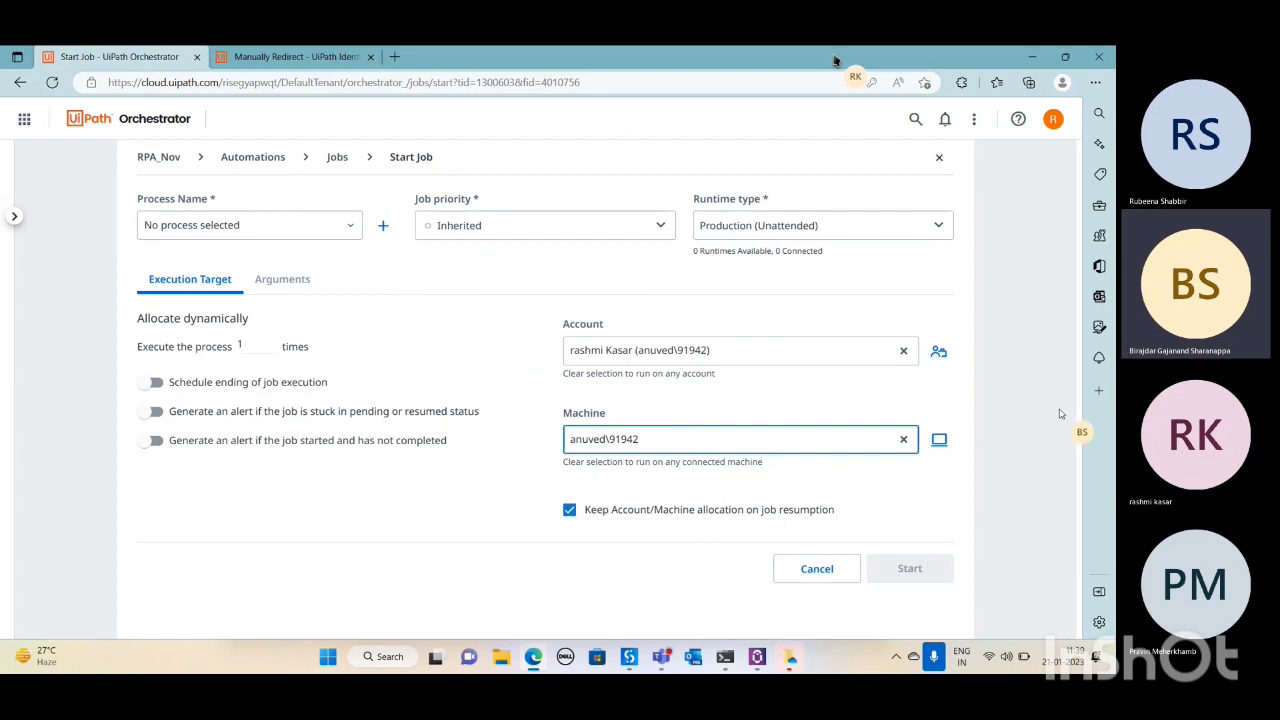
- Select process test, turn off Keep Account/Machine allocation, and start the job
left_click(318, 216)
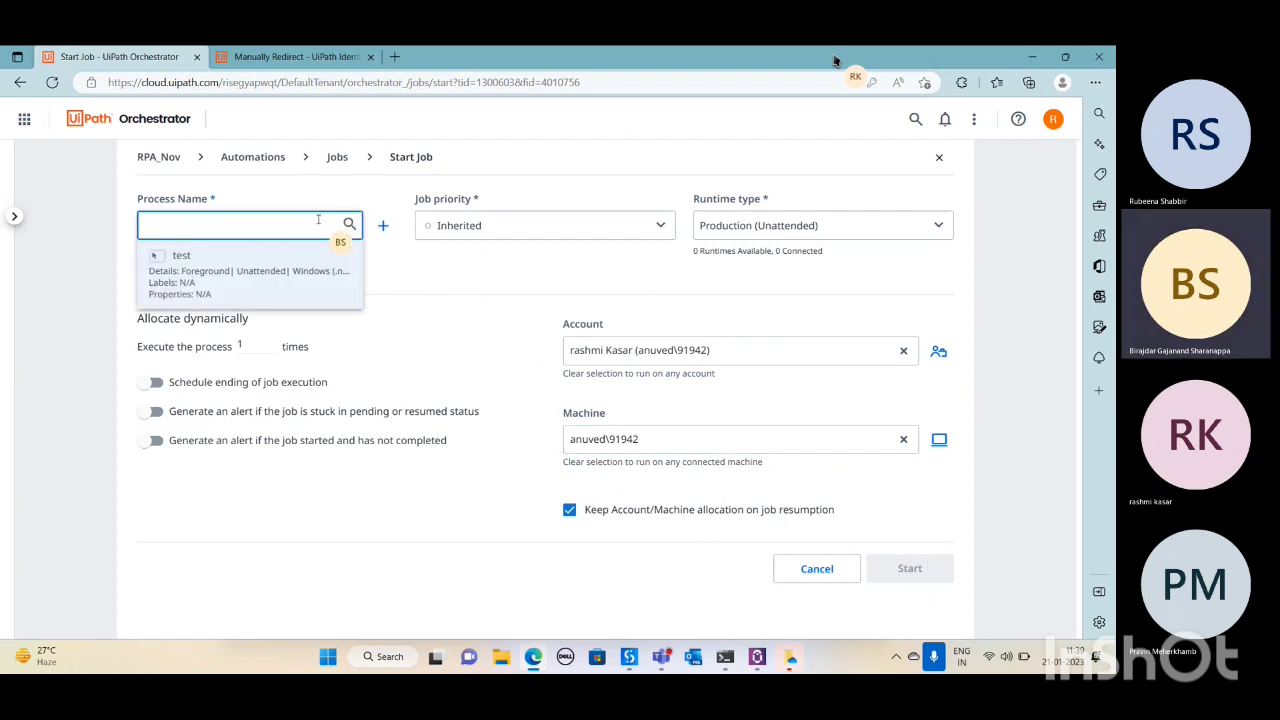
left_click(245, 270)
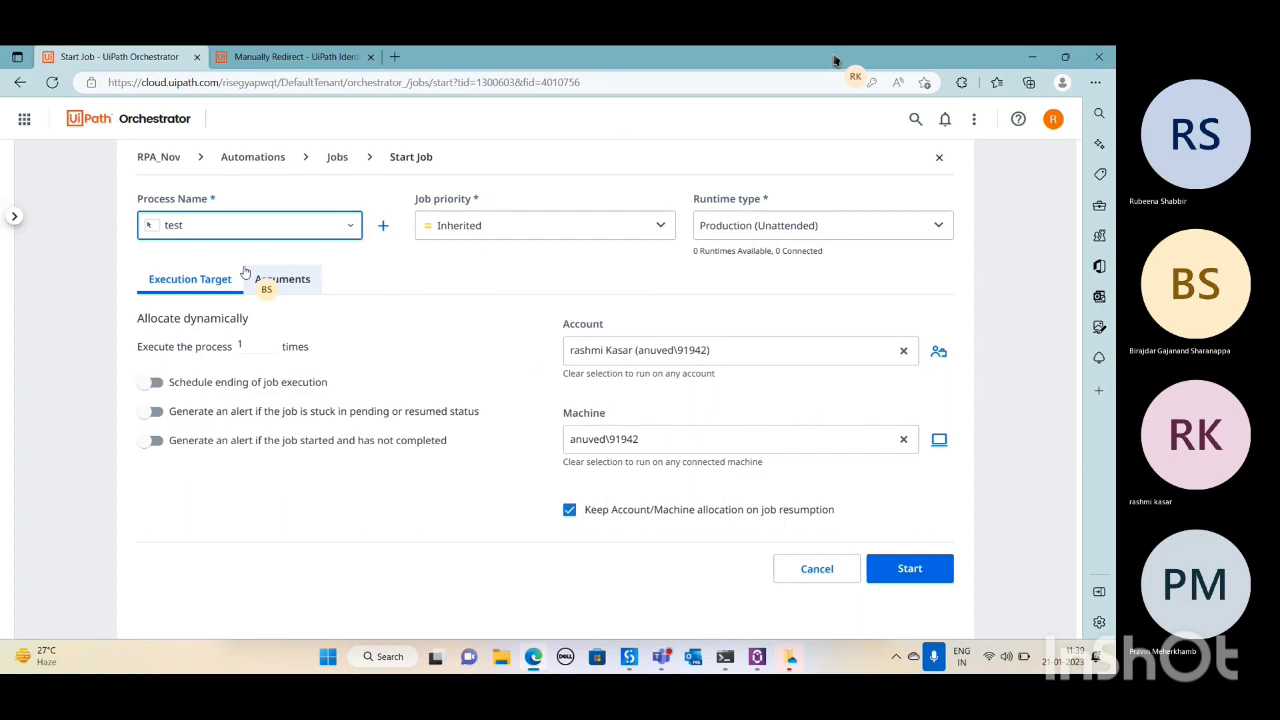
left_click(569, 510)
left_click(905, 570)
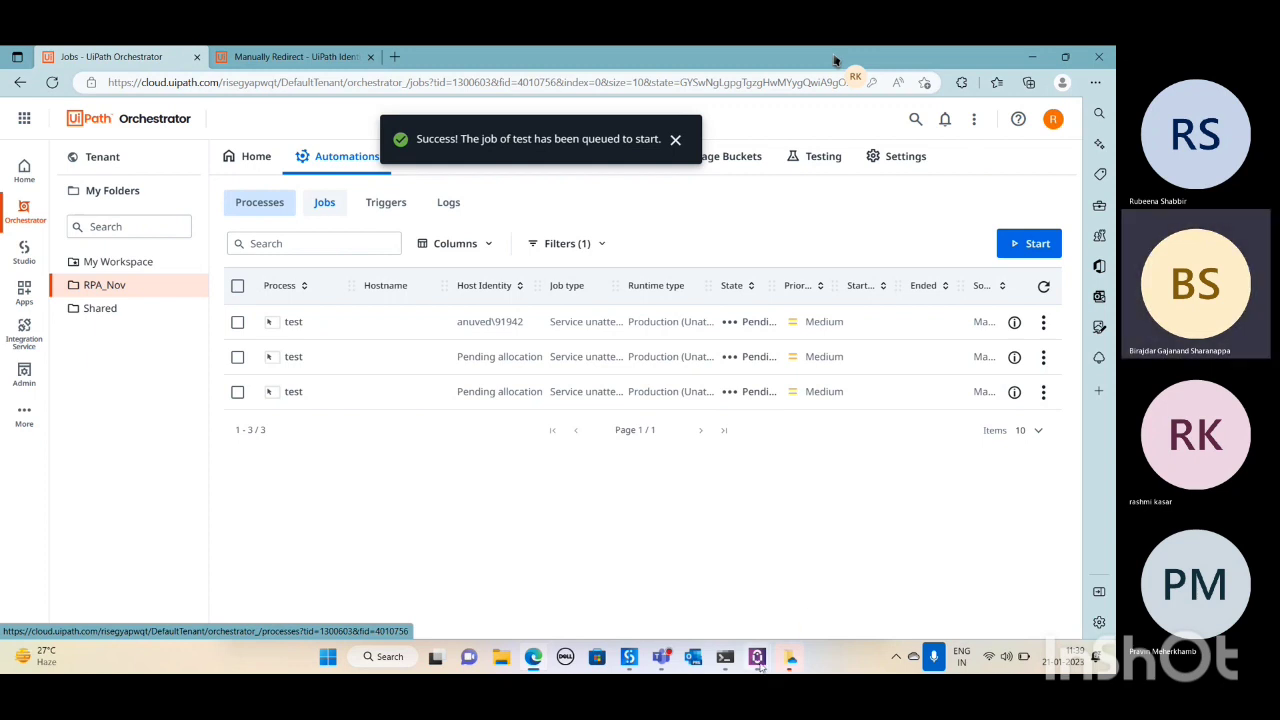
mouse_move(758, 662)
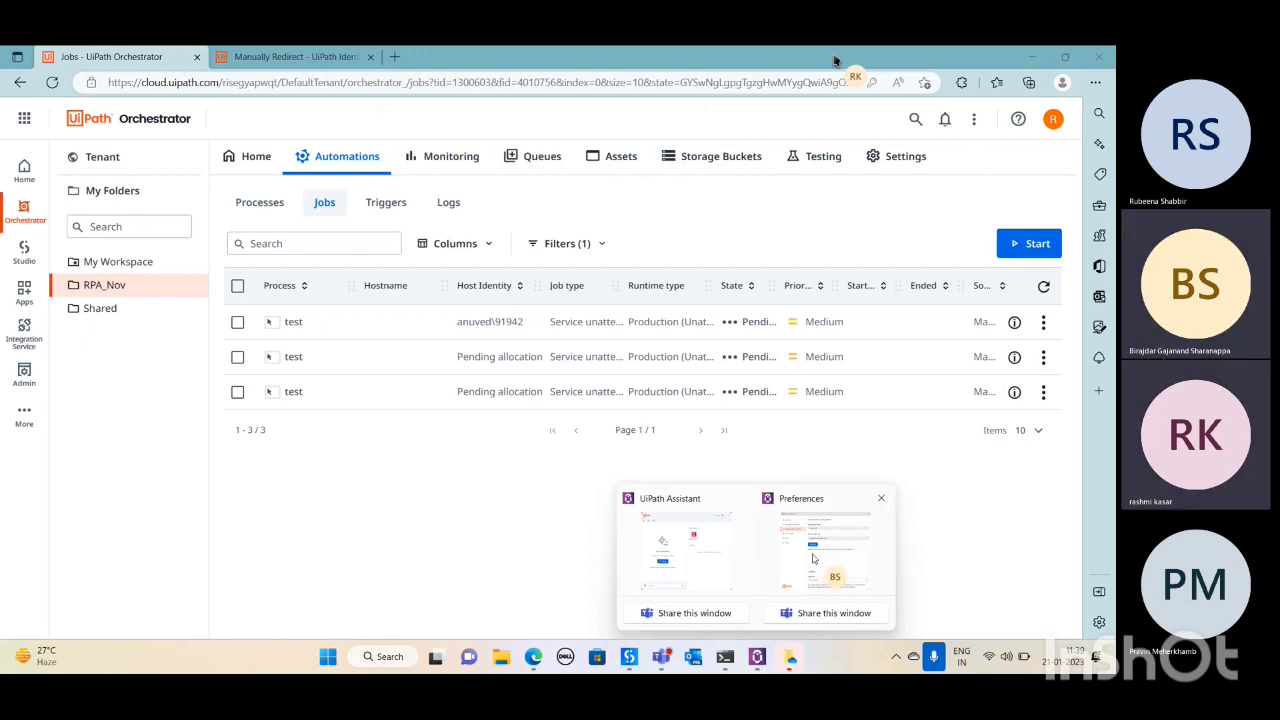
- Sign the Assistant out of Orchestrator from Preferences and close the logout page
left_click(812, 558)
double_click(812, 559)
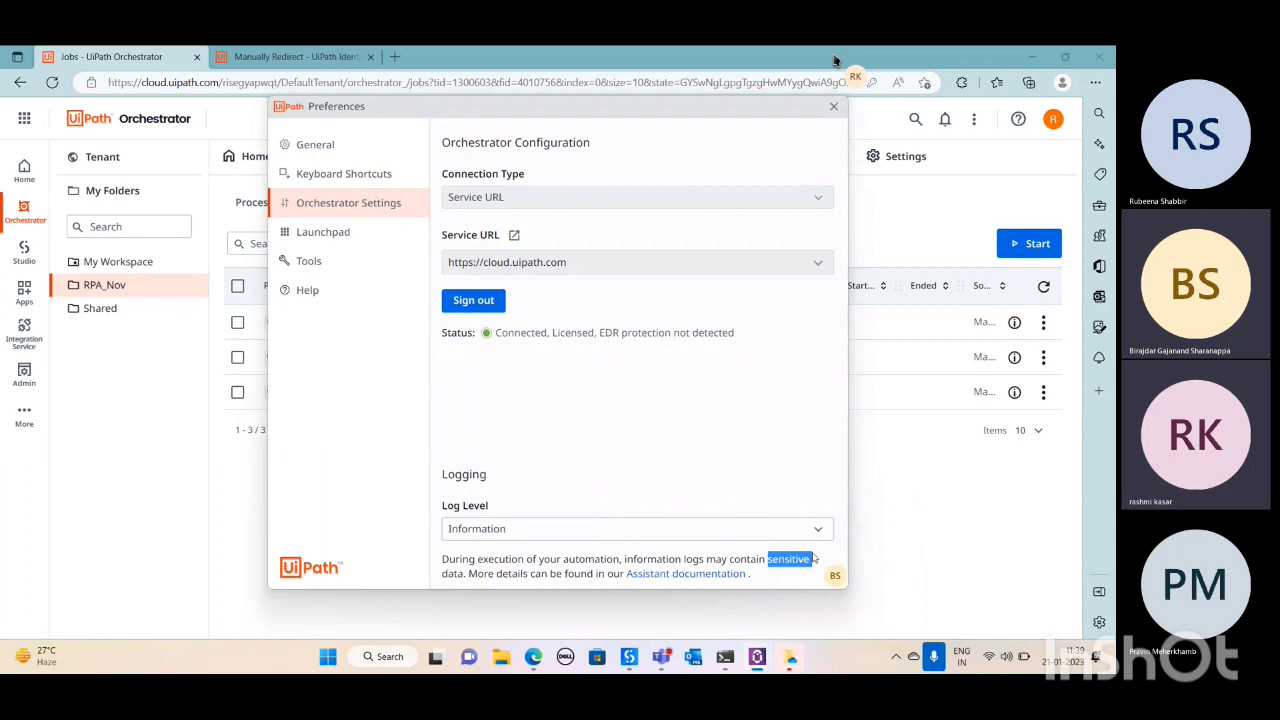
left_click(488, 300)
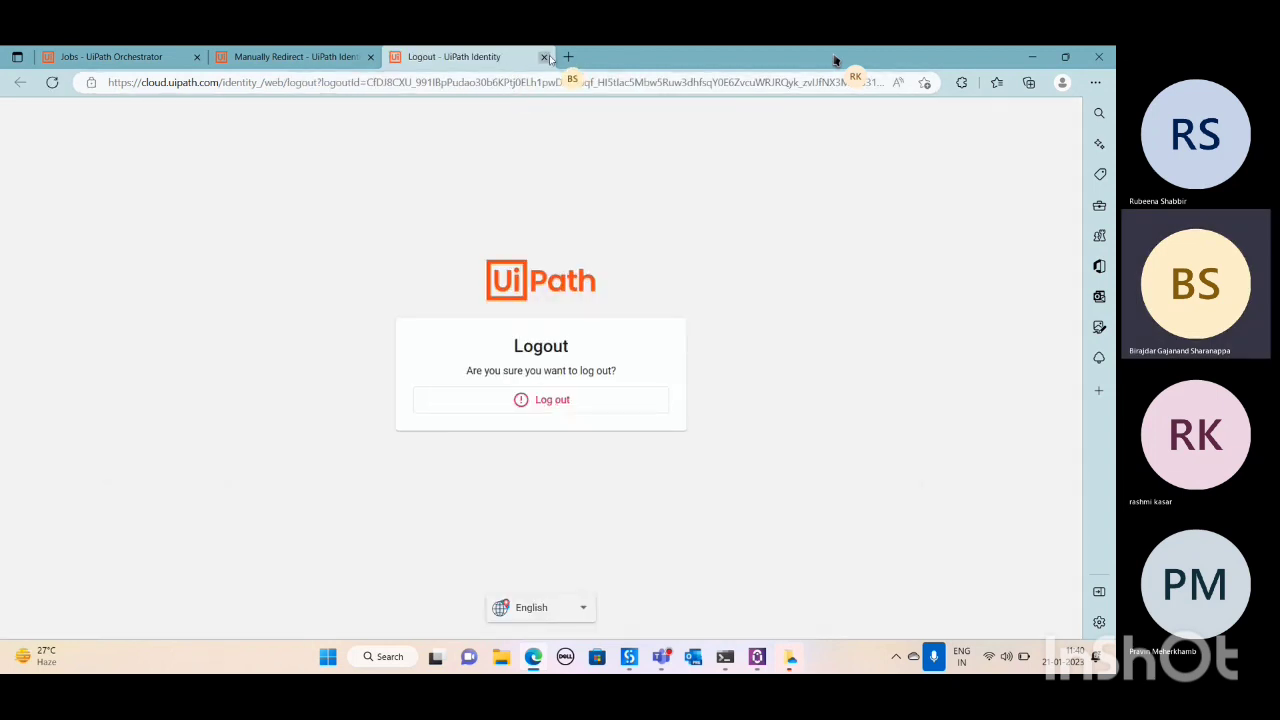
left_click(545, 56)
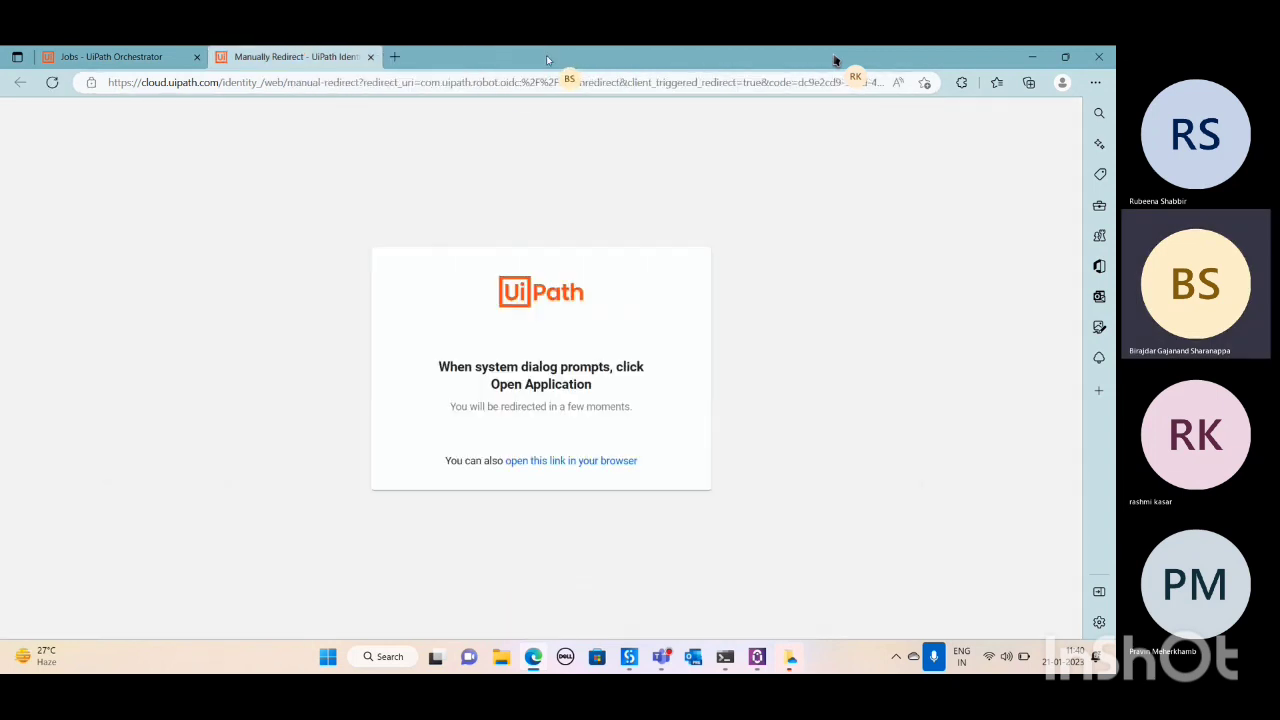
mouse_move(759, 658)
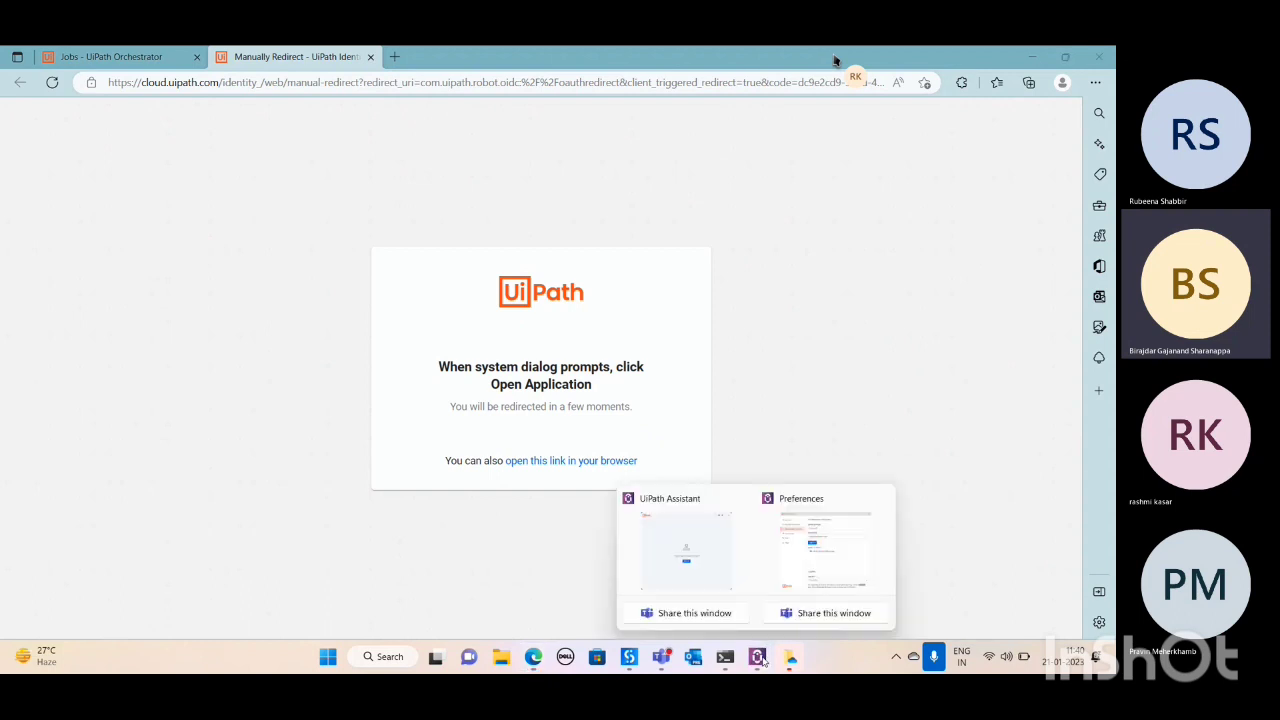
left_click(826, 548)
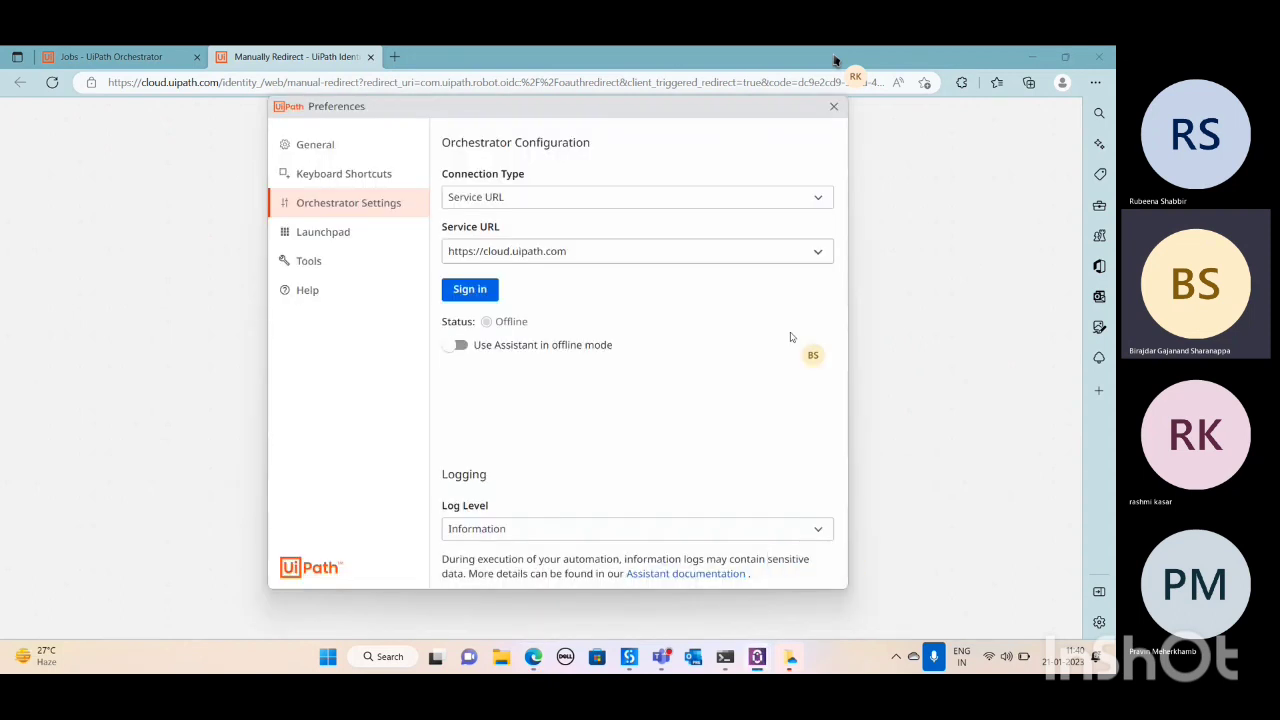
- Set Connection Type to Machine Key with machine name ANUVED, then return to Orchestrator's Jobs page
left_click(814, 200)
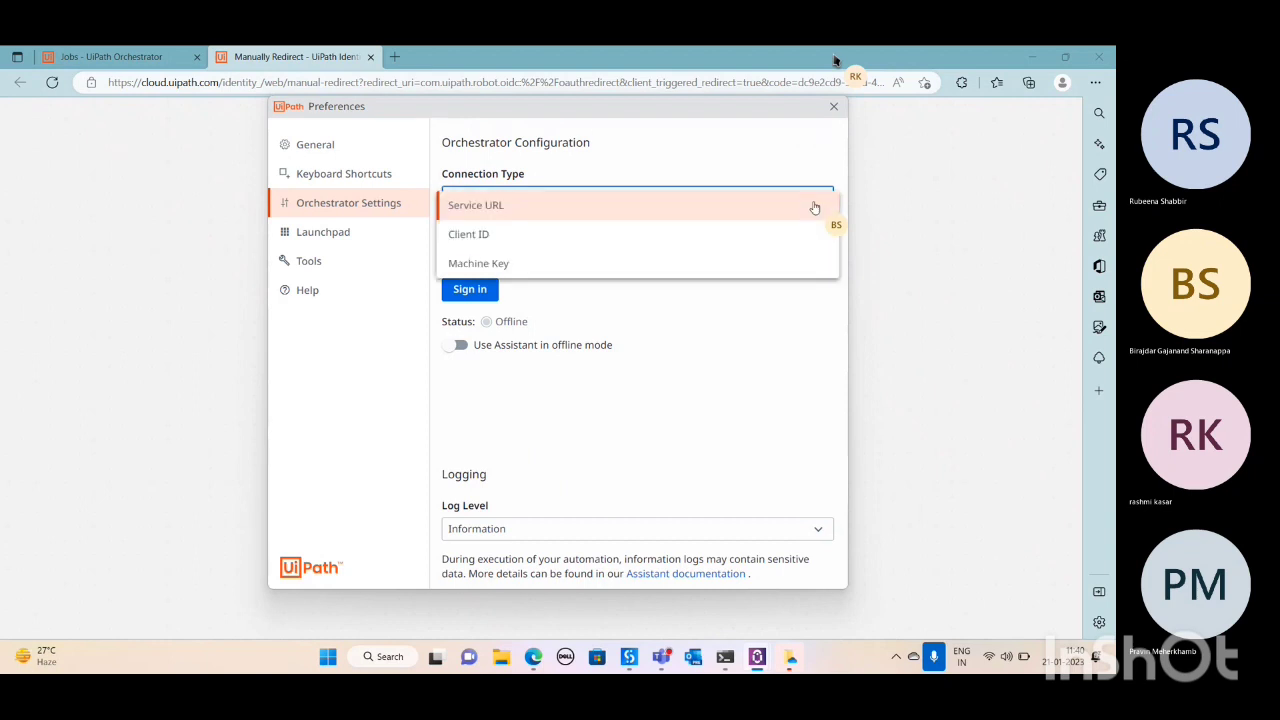
left_click(493, 265)
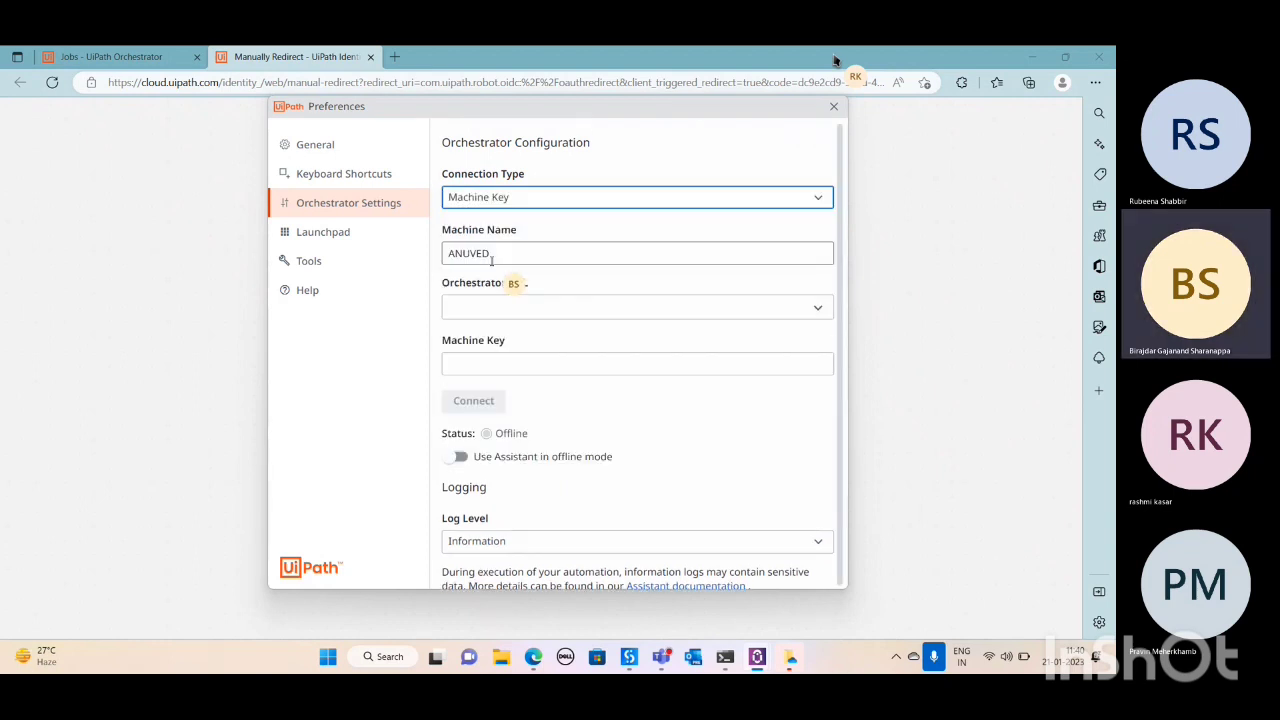
left_click(516, 250)
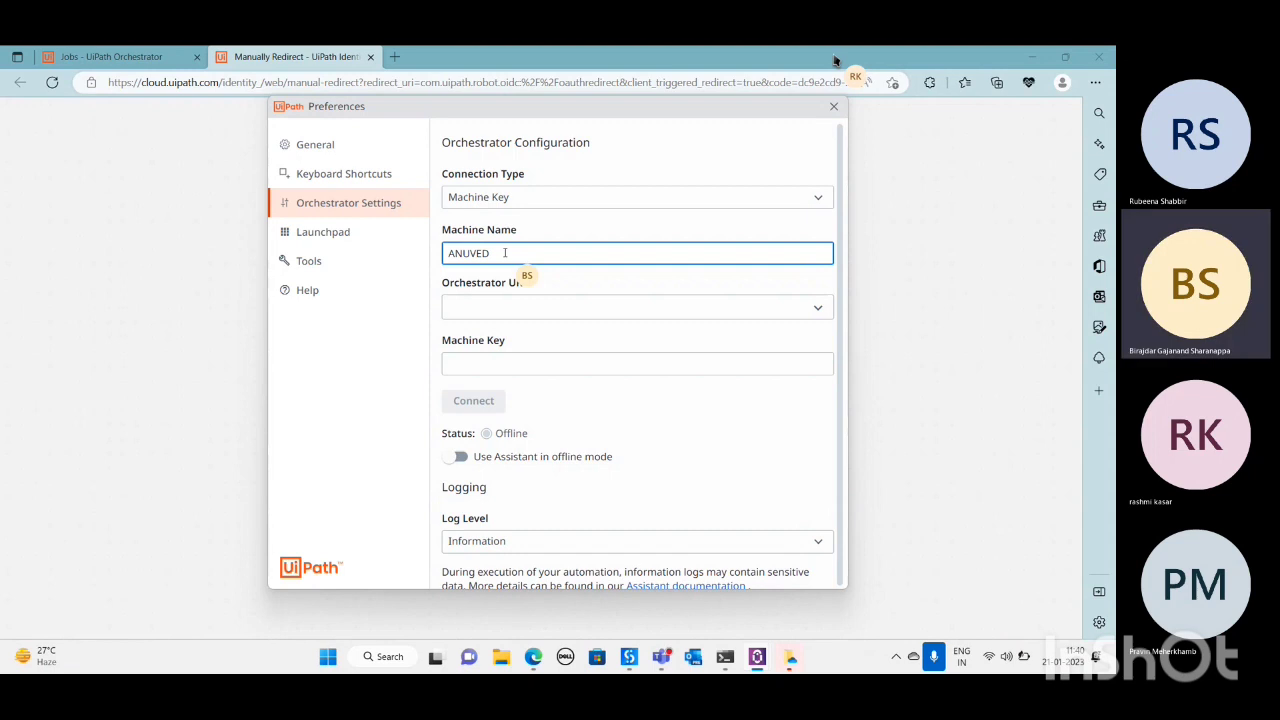
left_click(817, 310)
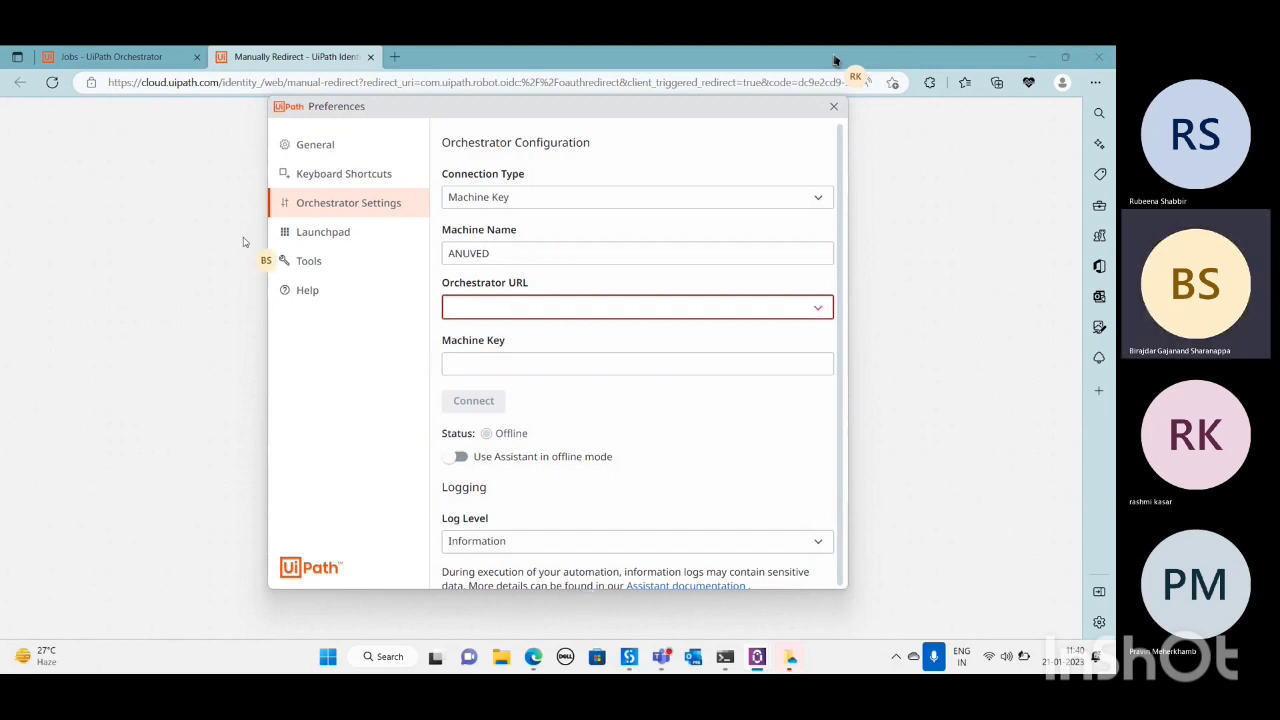
left_click(153, 142)
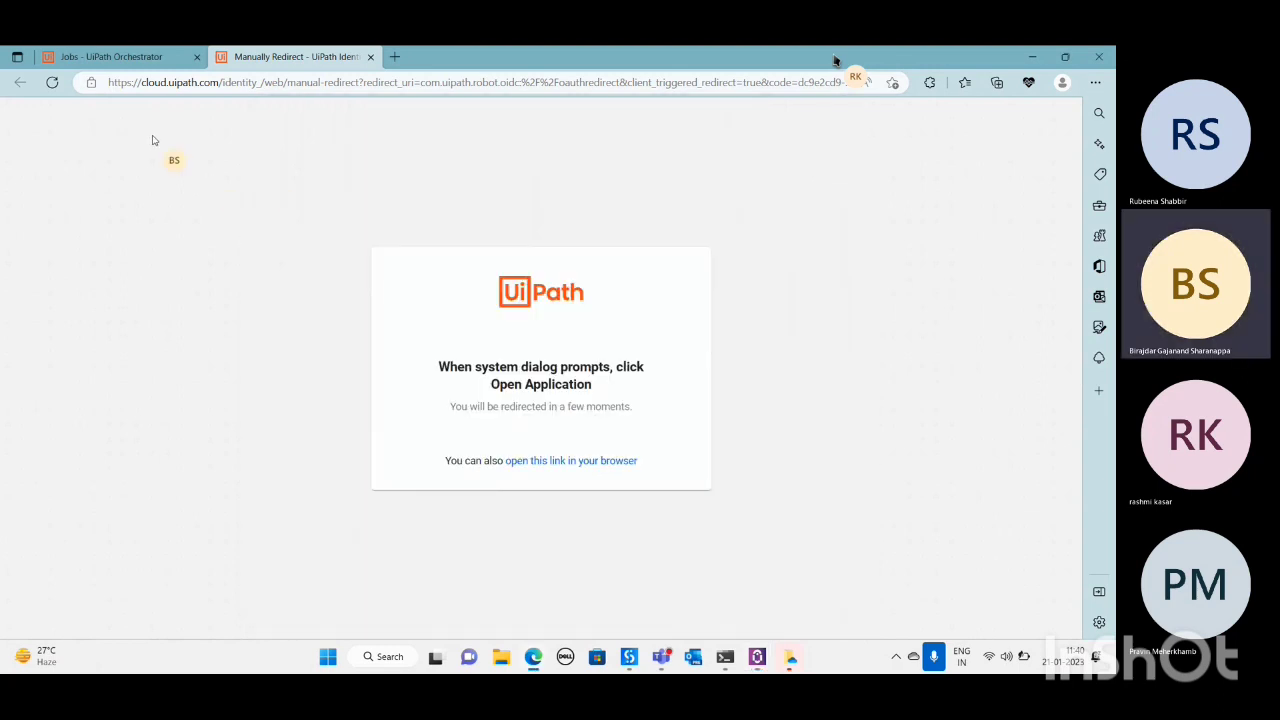
left_click(149, 60)
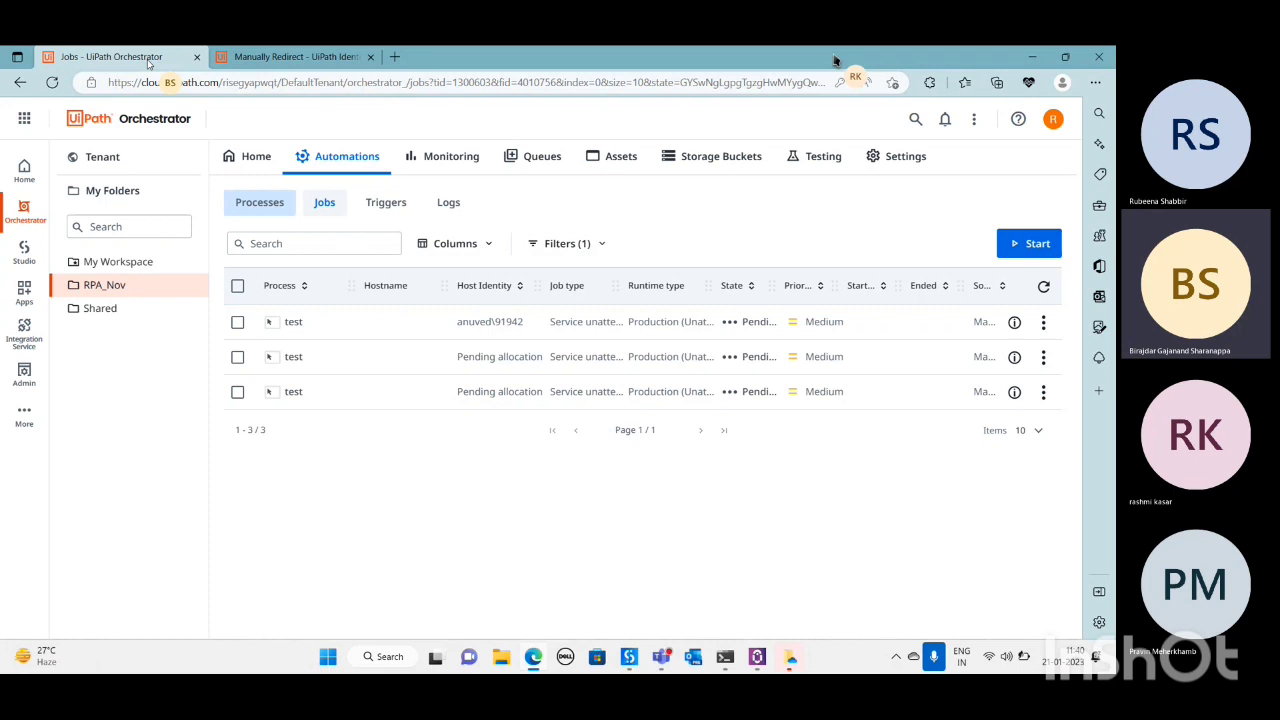
- Copy the Orchestrator URL up to orchestrator_/ from the address bar, then return to Assistant Preferences
left_click(340, 82)
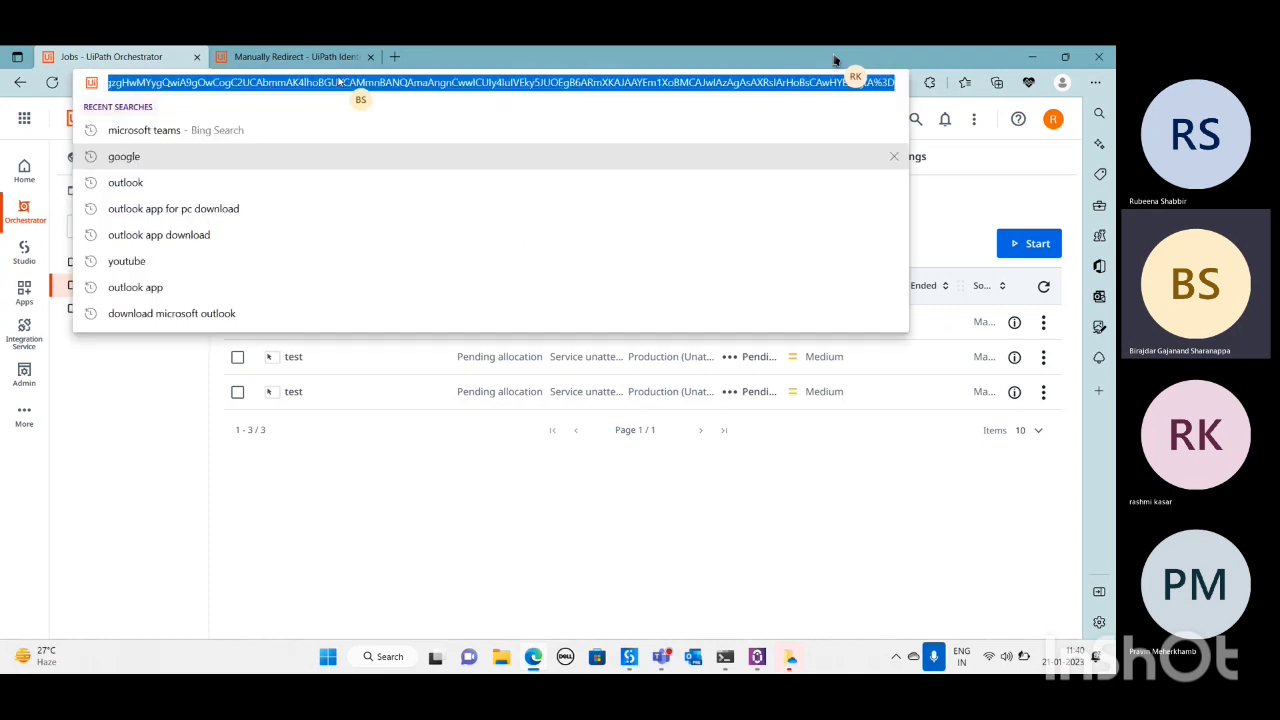
double_click(340, 82)
left_click(340, 82)
double_click(340, 82)
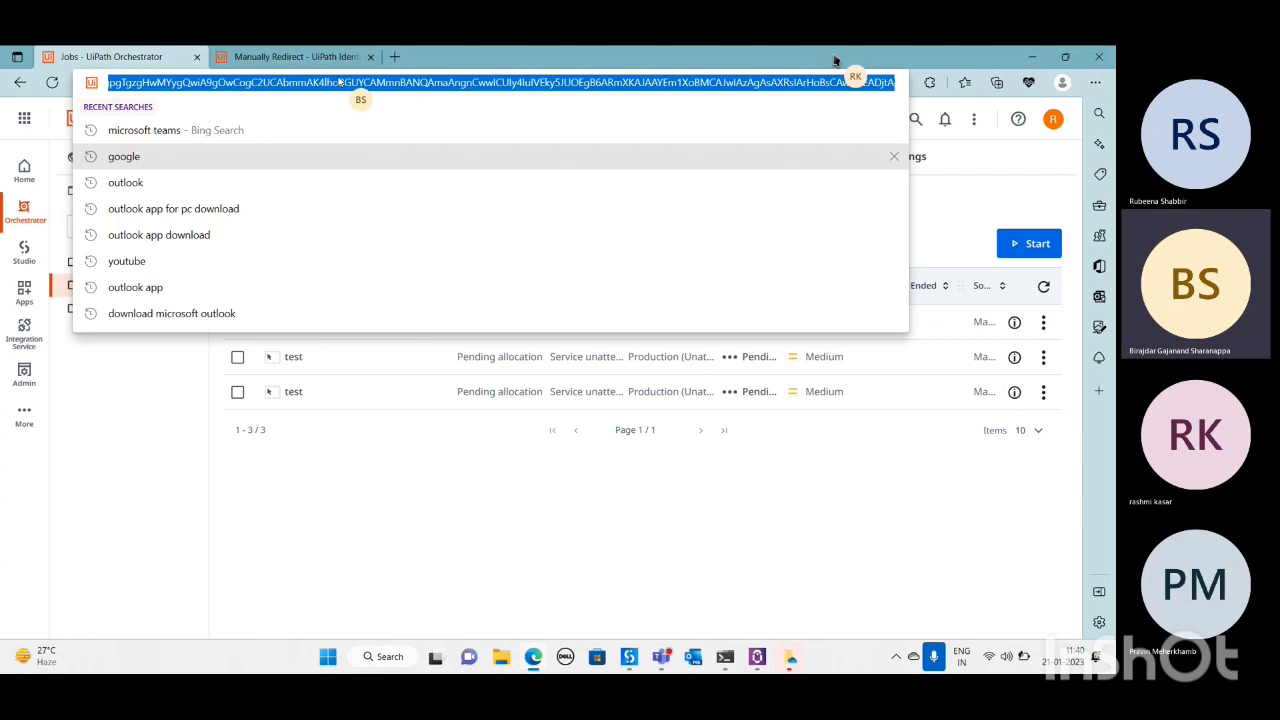
key("Left")
key("Left")
key("Left")
key("Left")
key("Left")
key("Left")
key("Left")
key("Left")
key("Left")
key("Left")
key("Left")
key("Left")
key("Left")
key("Left")
key("Left")
key("Left")
key("Left")
key("Left")
key("Left")
key("Left")
key("Left")
key("Left")
key("Left")
key("Left")
key("Left")
key("Left")
key("Left")
key("Left")
key("Left")
key("Left")
key("Left")
key("Left")
key("Left")
key("Left")
key("Left")
key("Left")
key("Left")
key("Left")
key("Left")
key("Left")
key("Left")
key("Left")
key("Left")
key("Left")
key("Left")
key("Left")
key("Left")
key("Left")
key("Left")
key("Left")
key("Left")
key("Left")
key("Left")
key("Left")
key("Left")
key("Left")
key("Left")
key("Left")
key("Left")
key("Left")
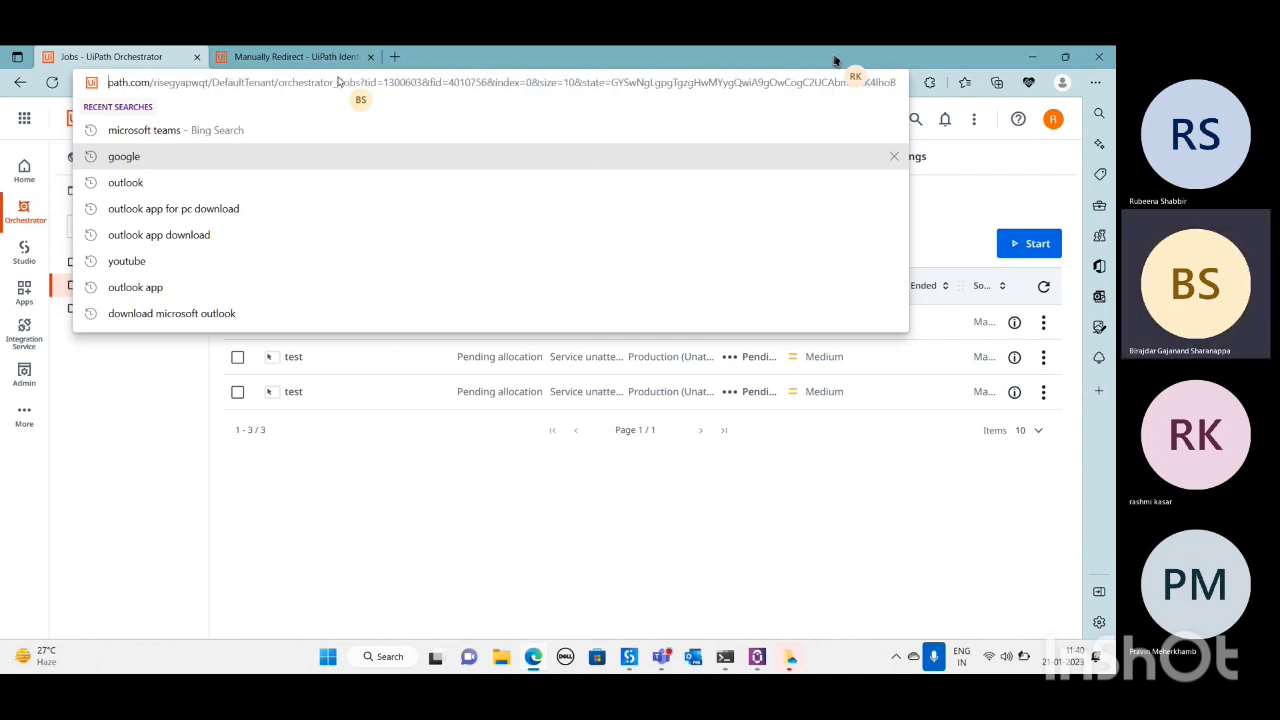
key("Left")
key("Left")
key("Left")
key("Left")
key("Left")
key("Left")
key("Left")
key("Left")
key("Left")
key("Left")
key("Left")
key("Left")
key("Left")
key("Left")
key("Left")
key("Left")
key("Left")
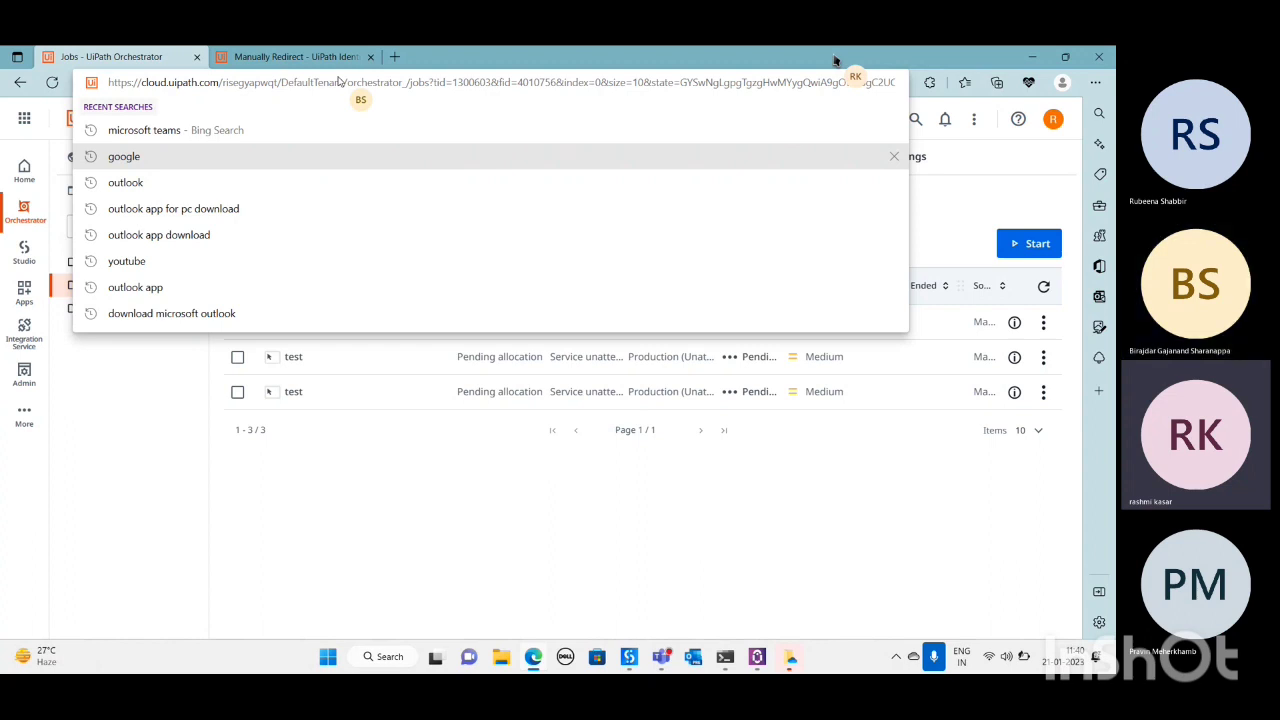
key("shift+Right")
key("shift+Right")
key("shift+Right")
key("shift+Right")
key("shift+Right")
key("shift+Right")
key("shift+Right")
key("shift+Right")
key("shift+Right")
key("shift+Right")
key("shift+Right")
key("shift+Right")
key("shift+Right")
key("shift+Right")
key("shift+Right")
key("shift+Right")
key("shift+Right")
key("shift+Right")
key("shift+Right")
key("shift+Right")
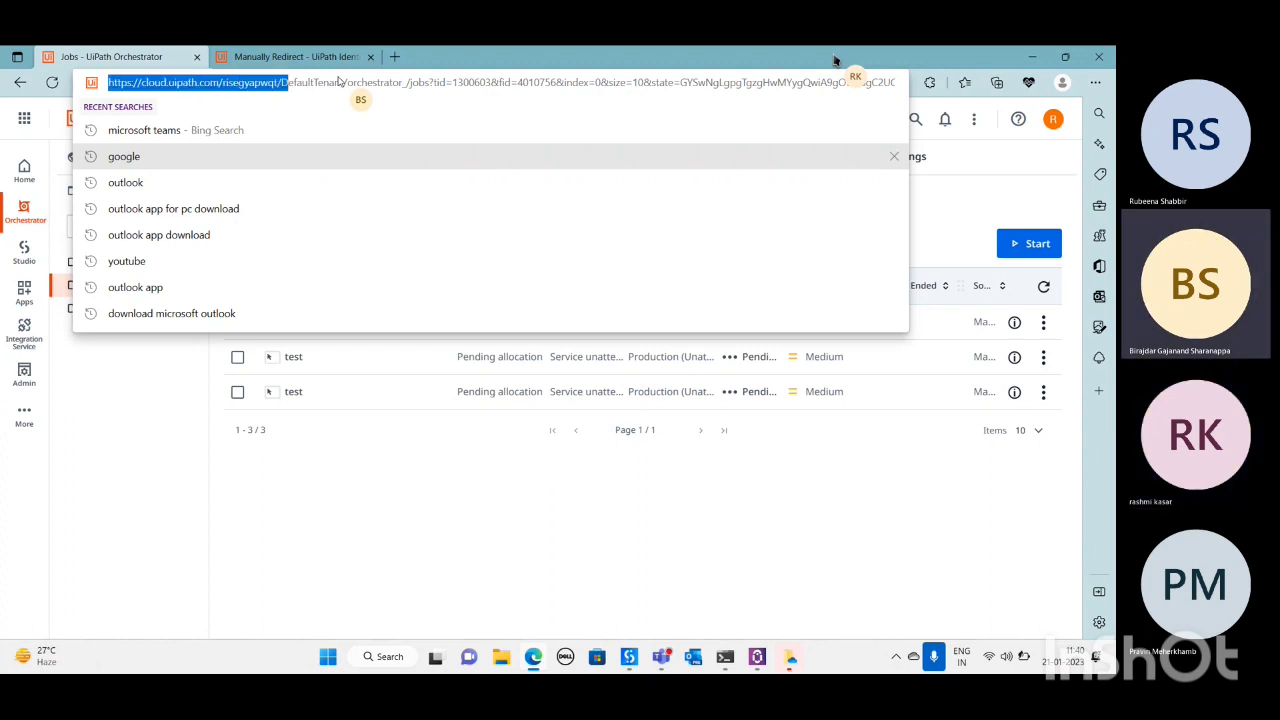
key("shift+Right")
key("shift+Right")
key("shift+Right")
key("shift+Right")
key("shift+Right")
key("shift+Right")
key("shift+Right")
key("shift+Right")
key("shift+Right")
key("shift+Right")
key("shift+Right")
key("shift+Right")
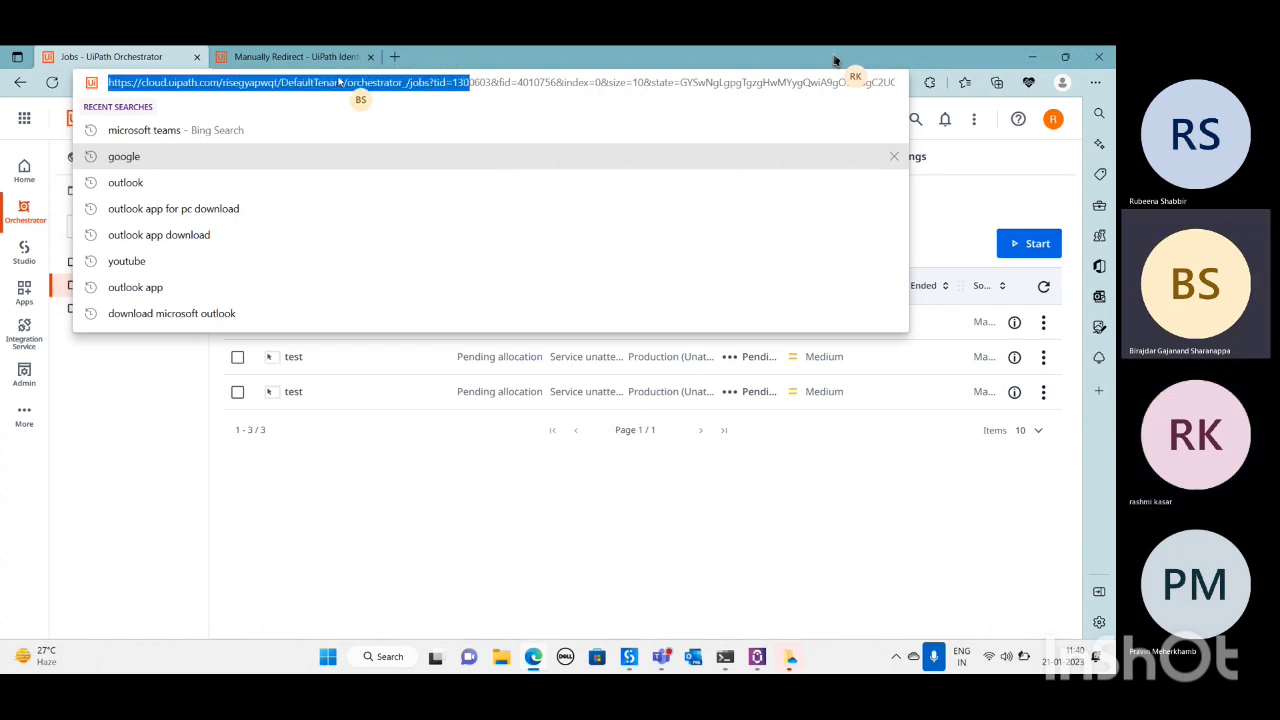
key("shift+Left")
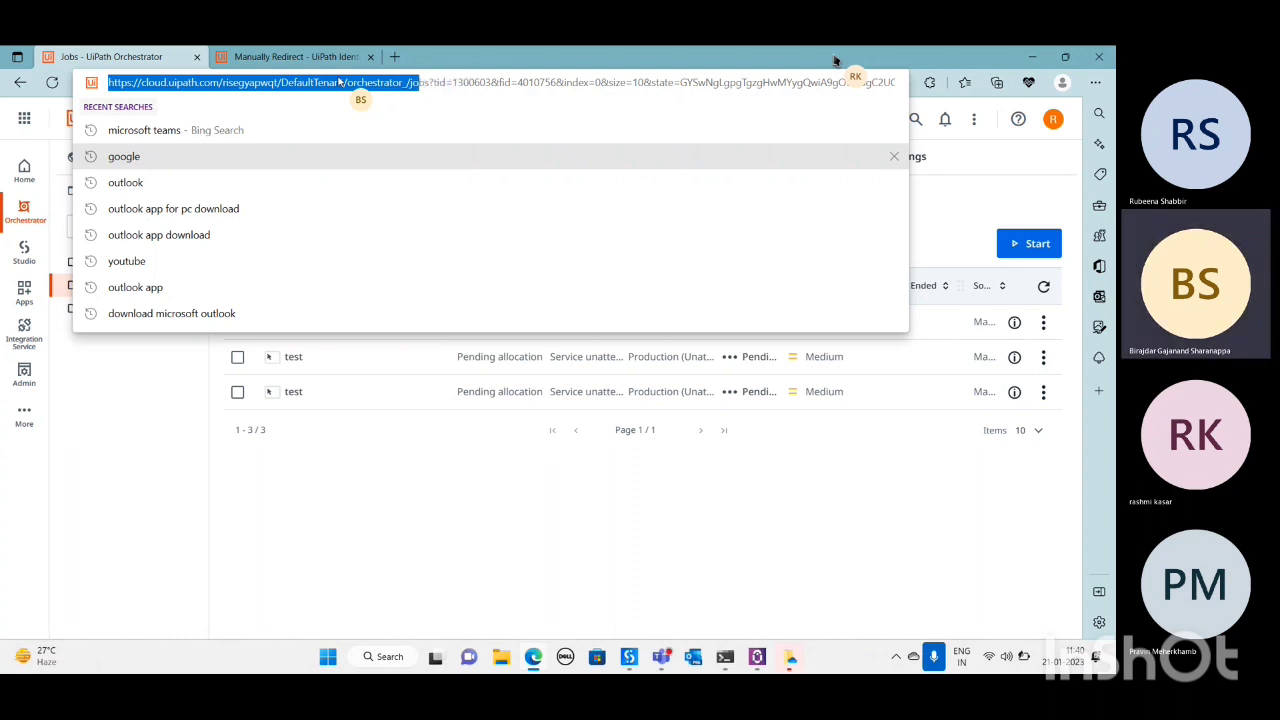
key("shift+Left")
key("shift+Left")
key("shift+Left")
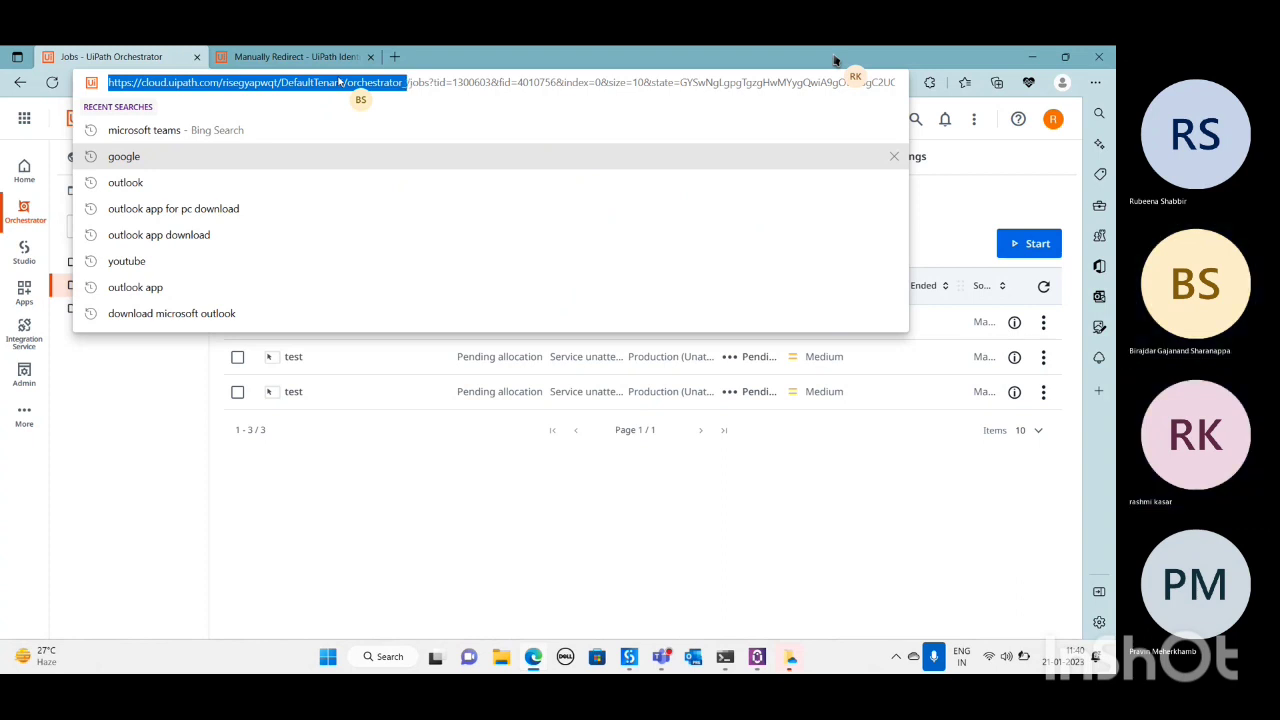
type("cc")
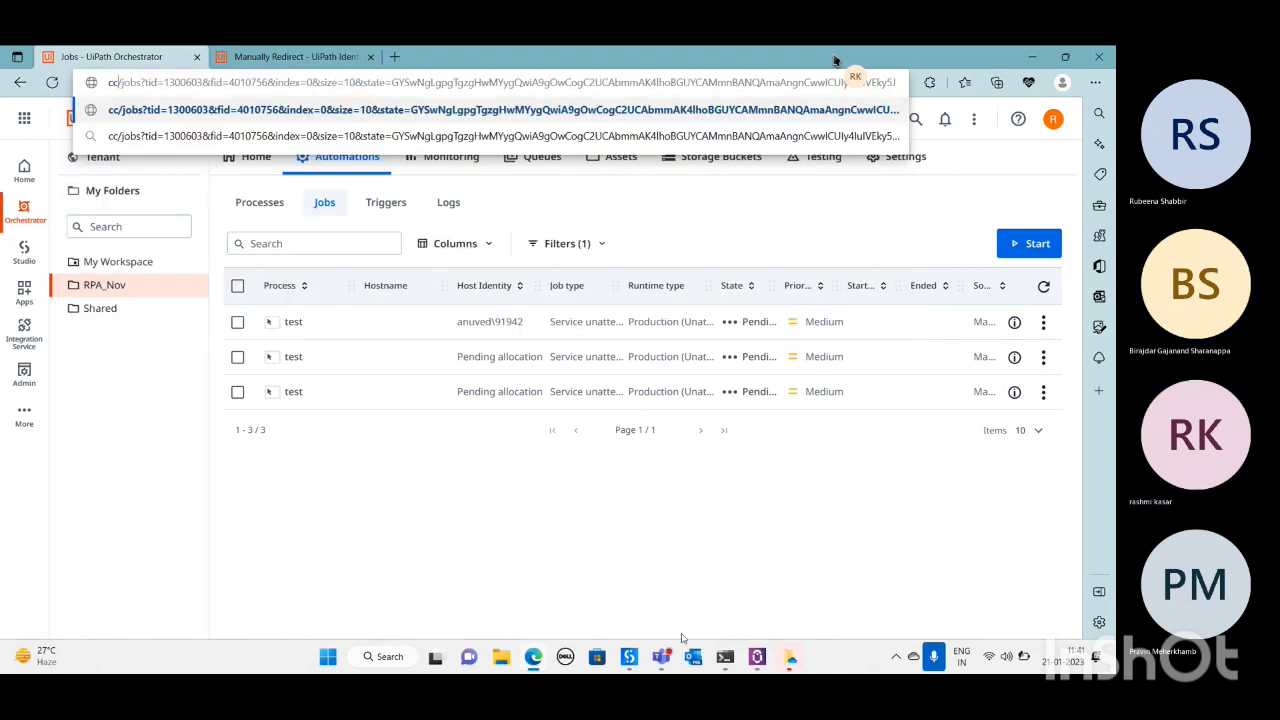
mouse_move(745, 640)
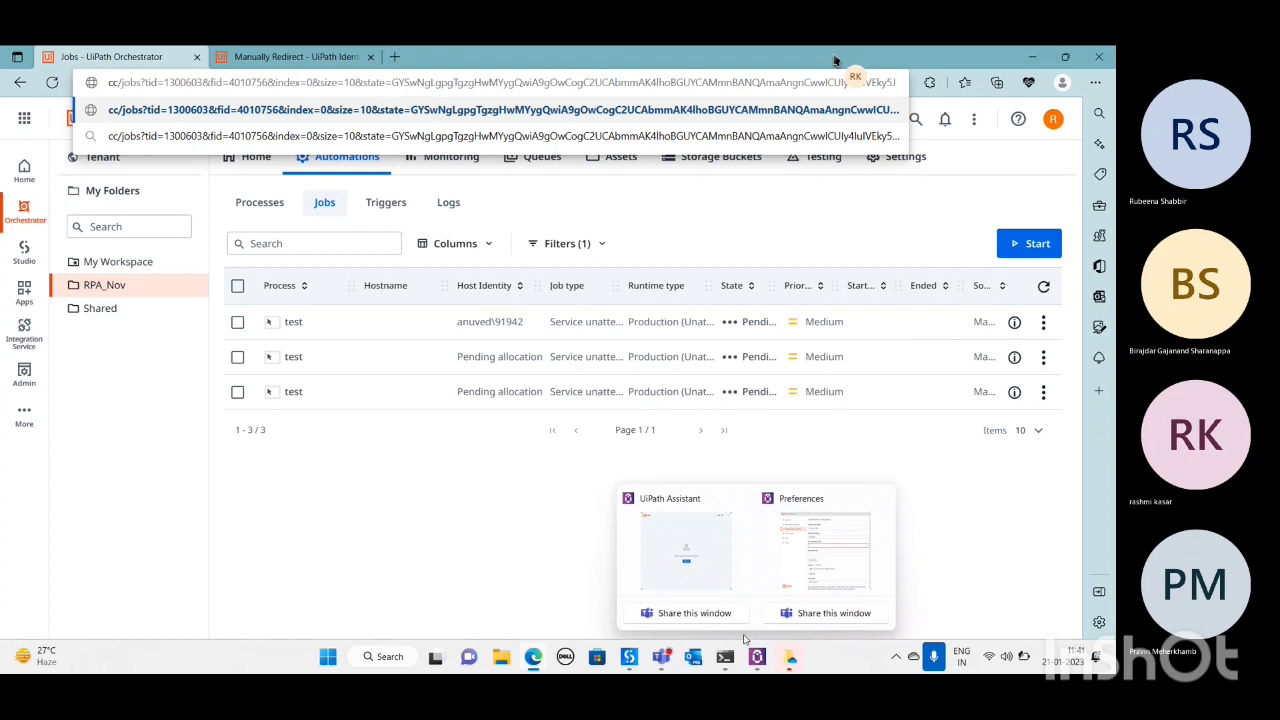
left_click(824, 542)
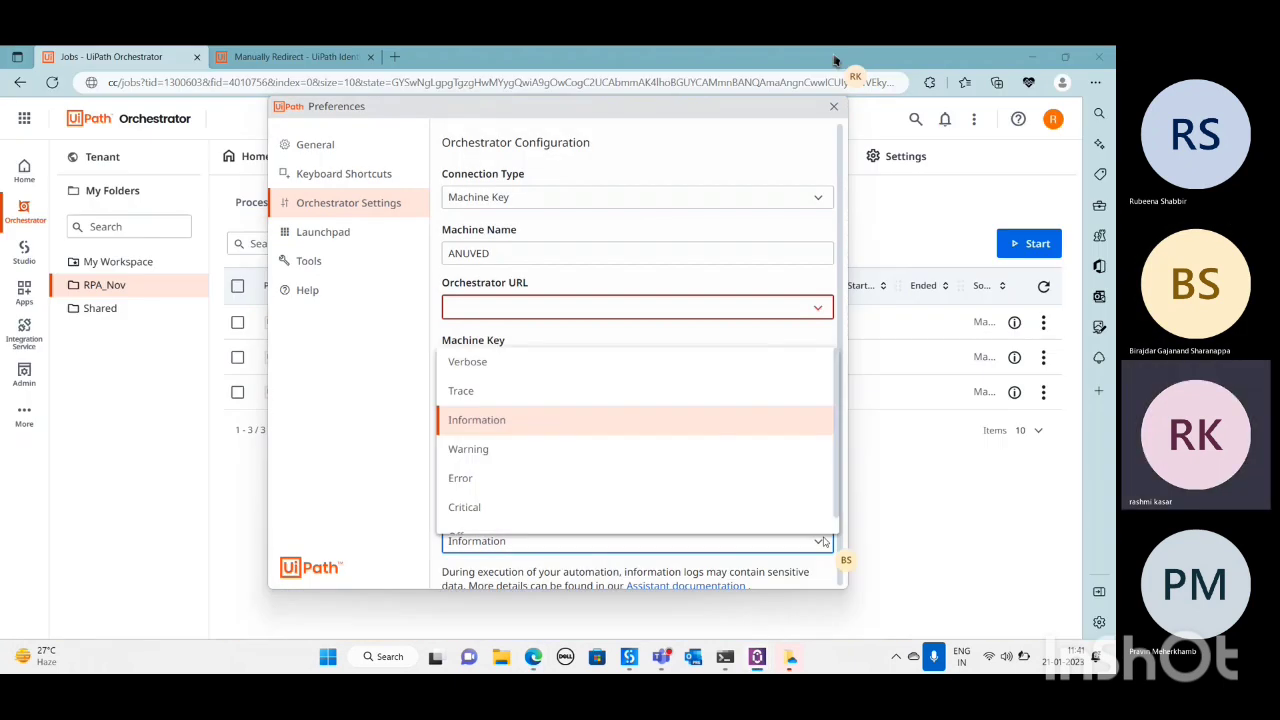
- Paste the tenant's Orchestrator URL into the Assistant's URL field, then go back to the Orchestrator Jobs list
left_click(539, 299)
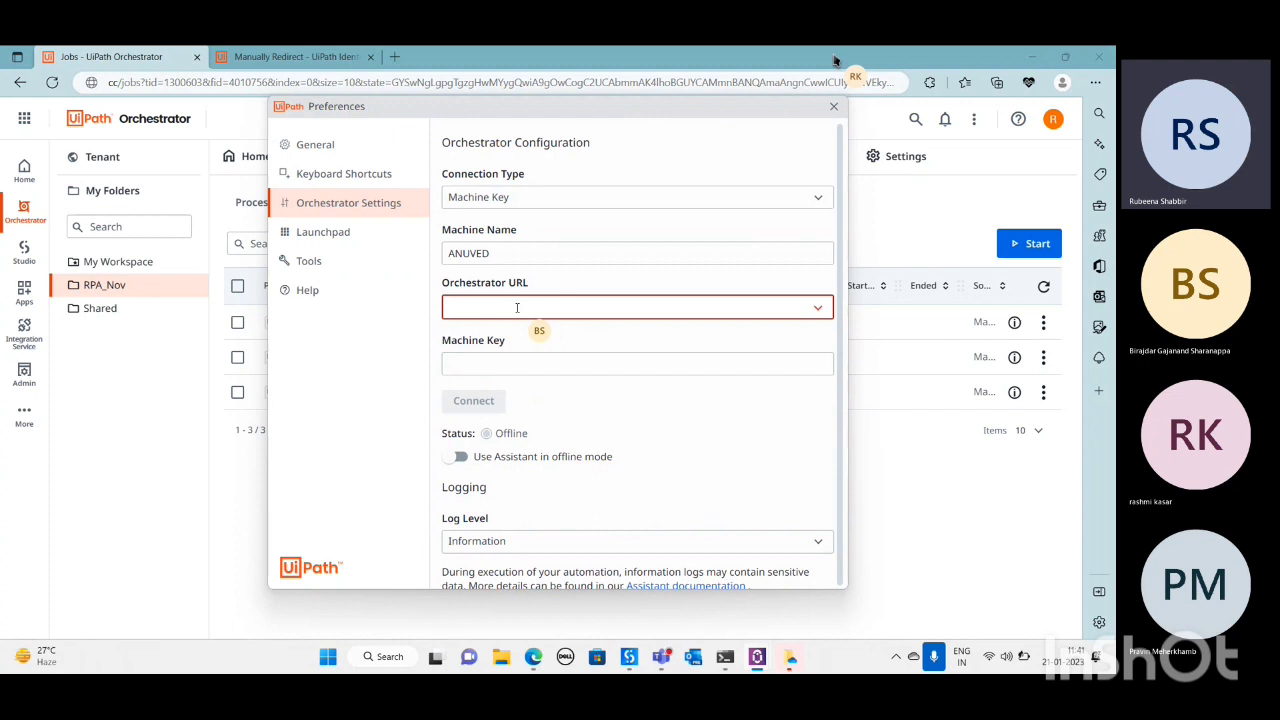
key("ctrl+v")
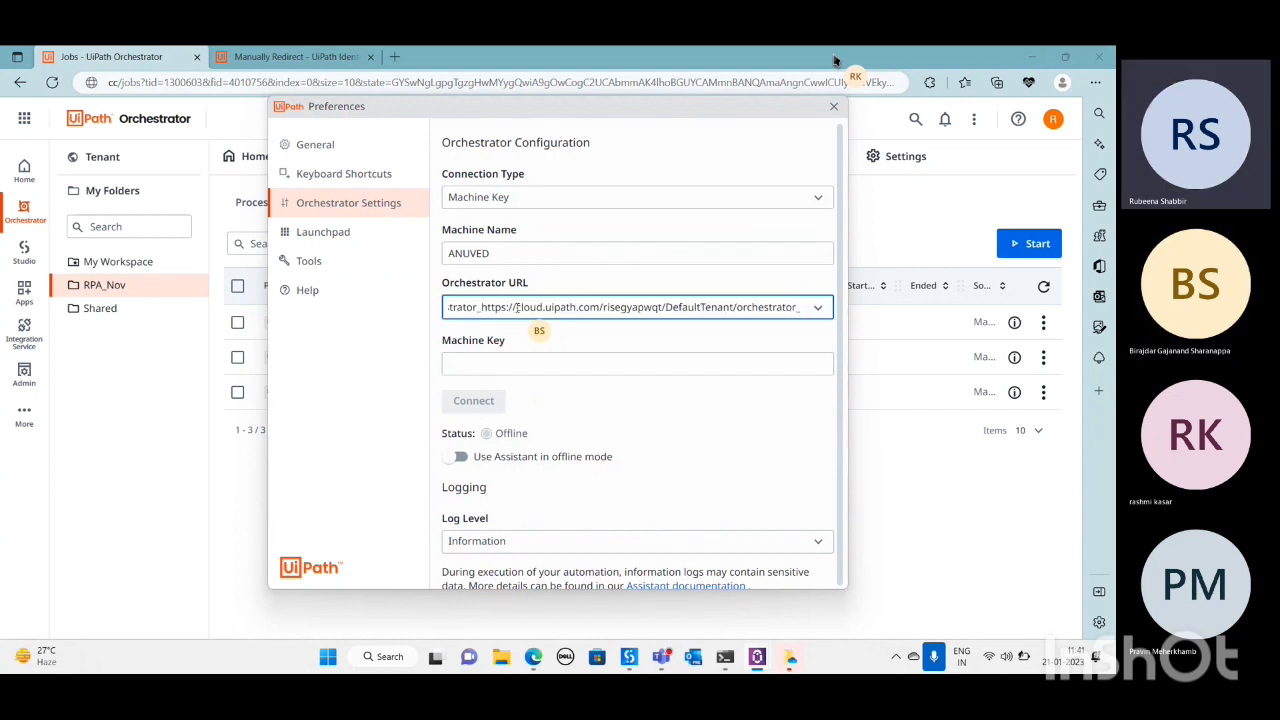
left_click(509, 366)
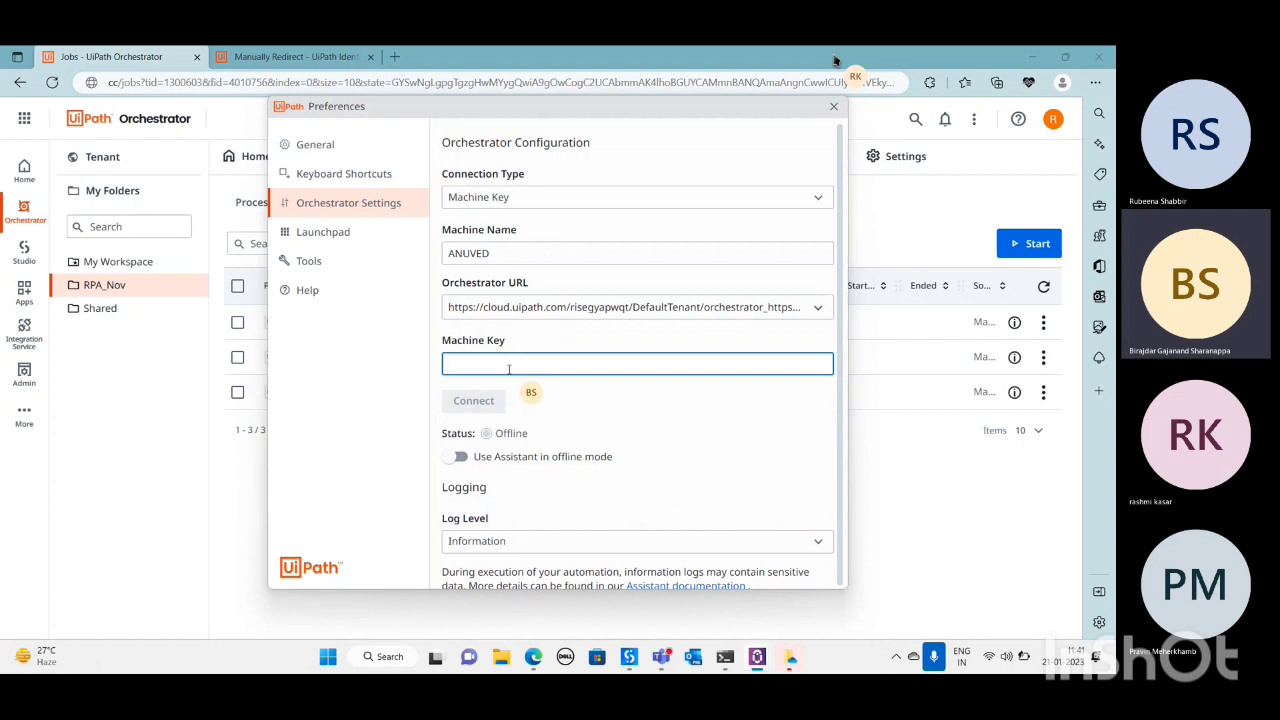
left_click(948, 209)
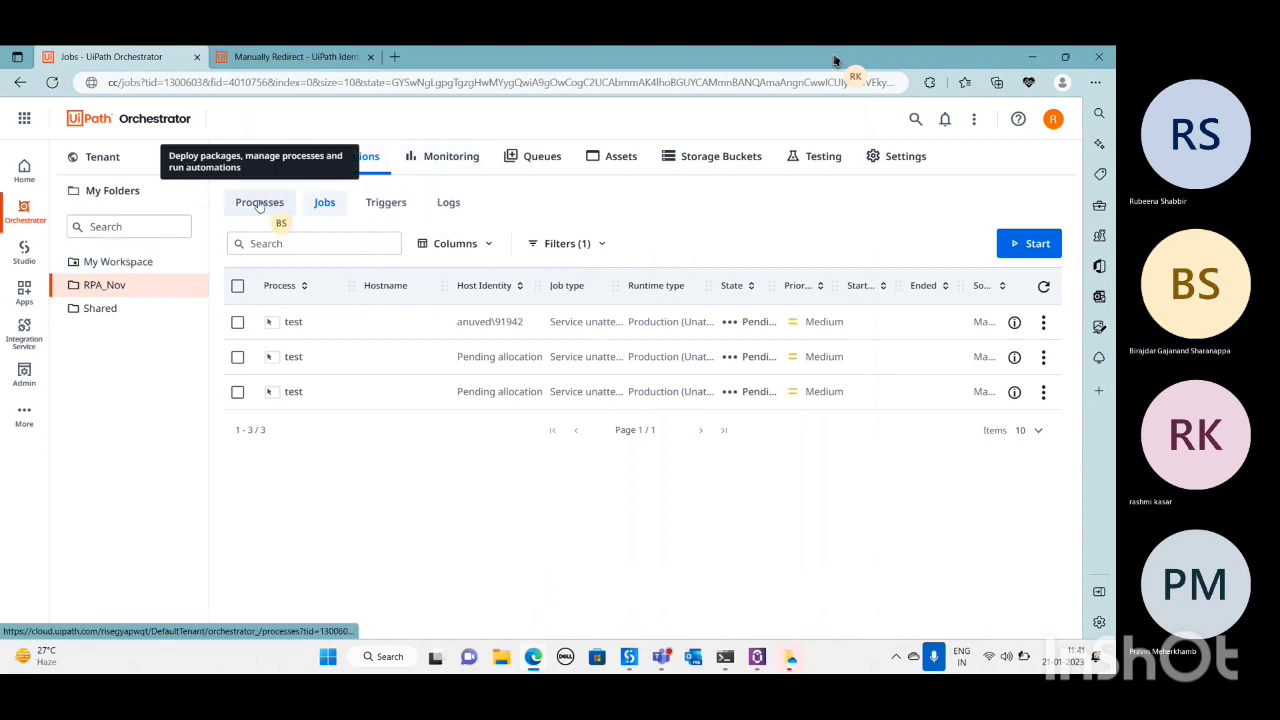
- Under Tenant > Machines, edit the standard machine and copy its Client ID machine key
left_click(135, 166)
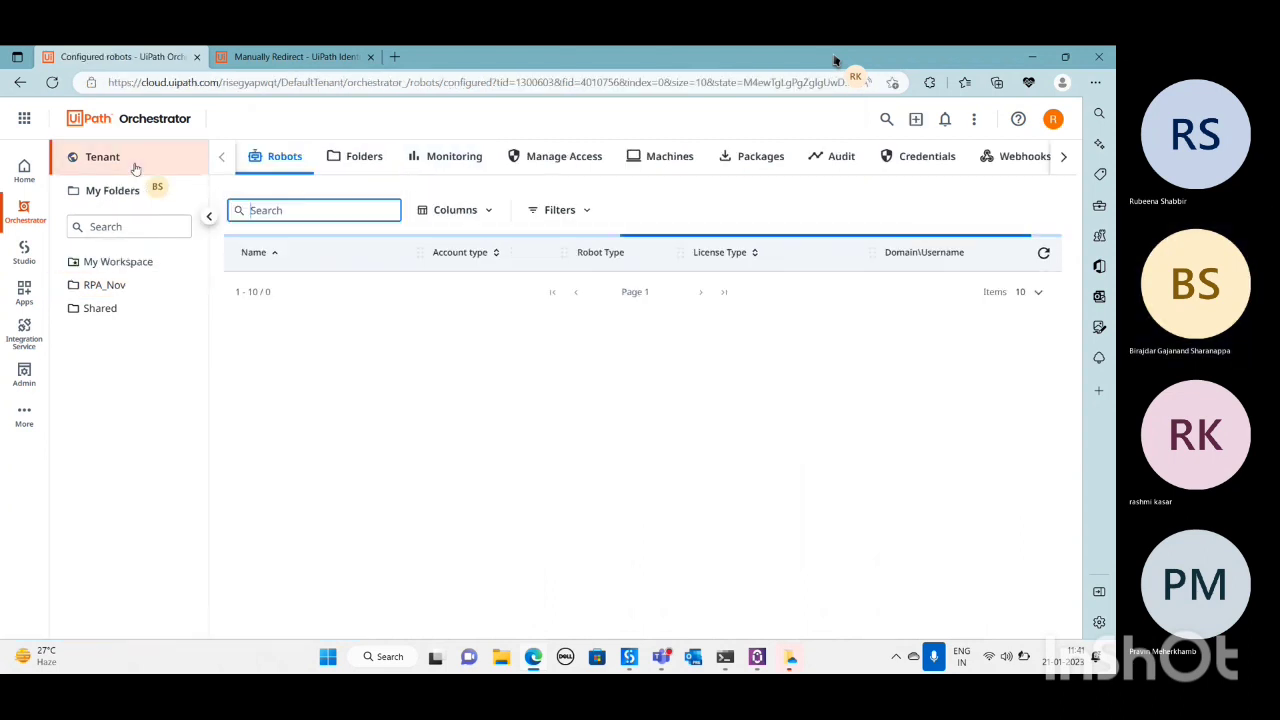
left_click(669, 165)
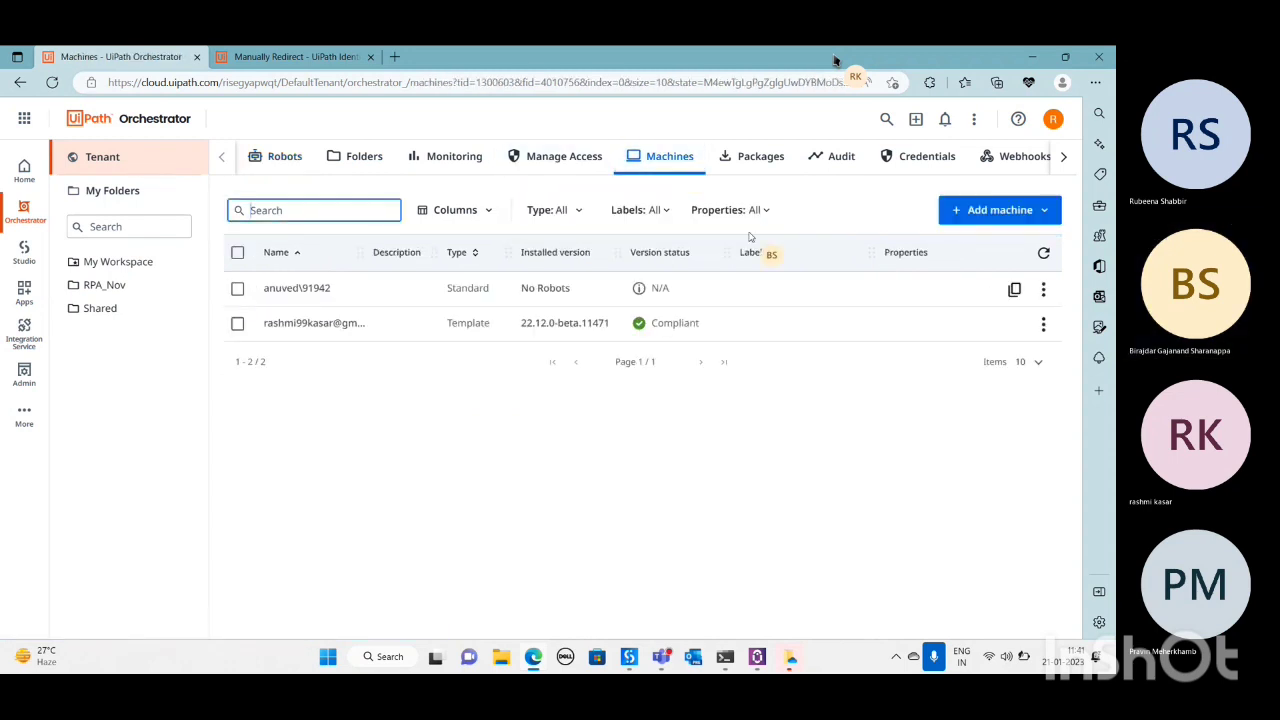
left_click(1042, 327)
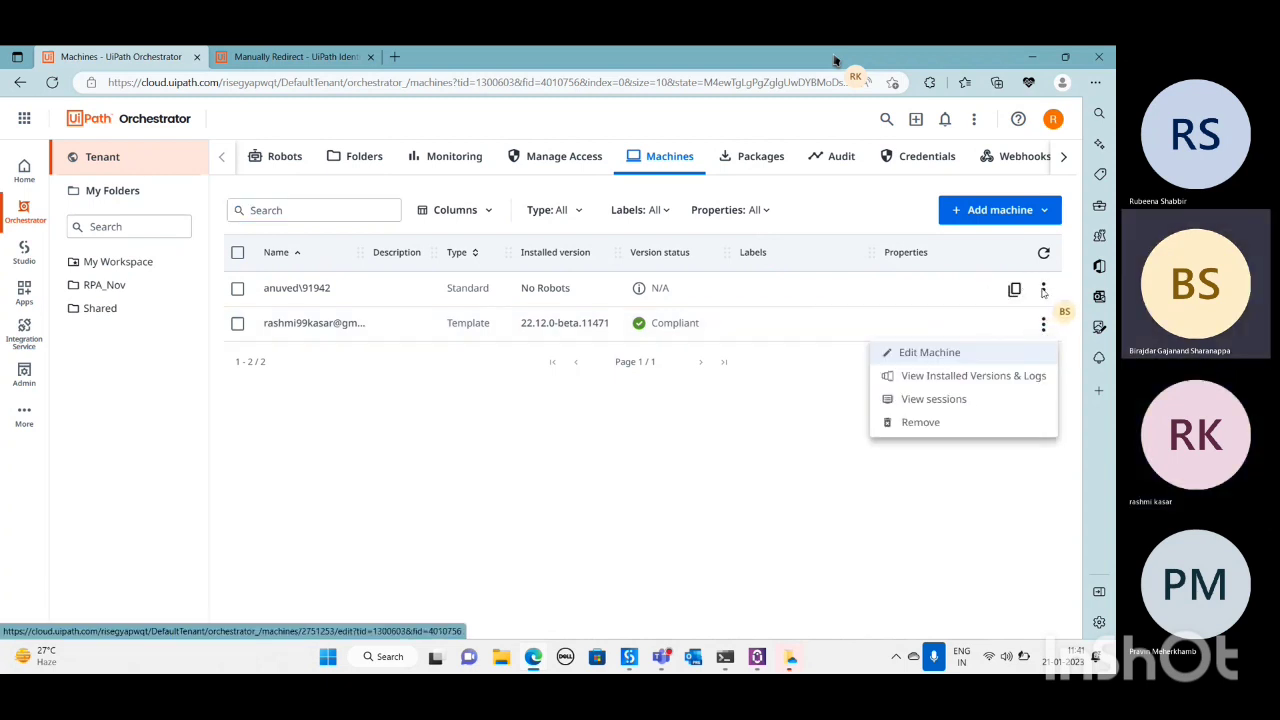
left_click(1044, 290)
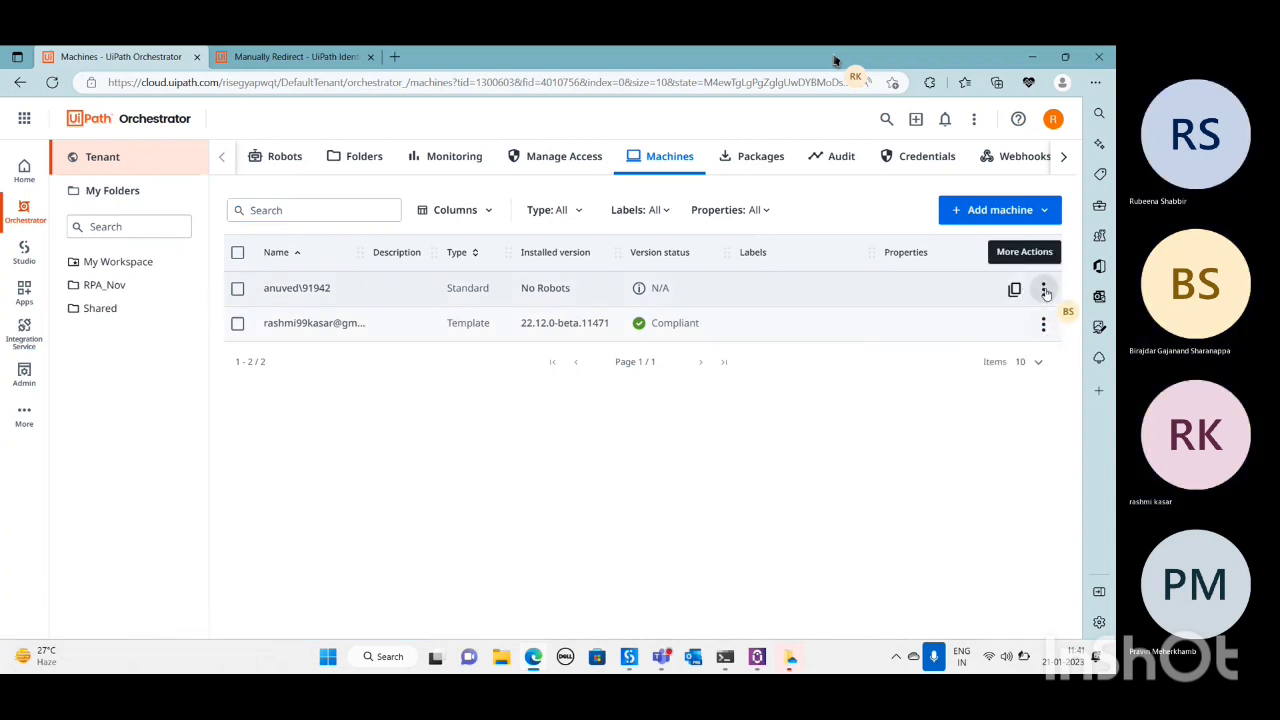
left_click(1043, 290)
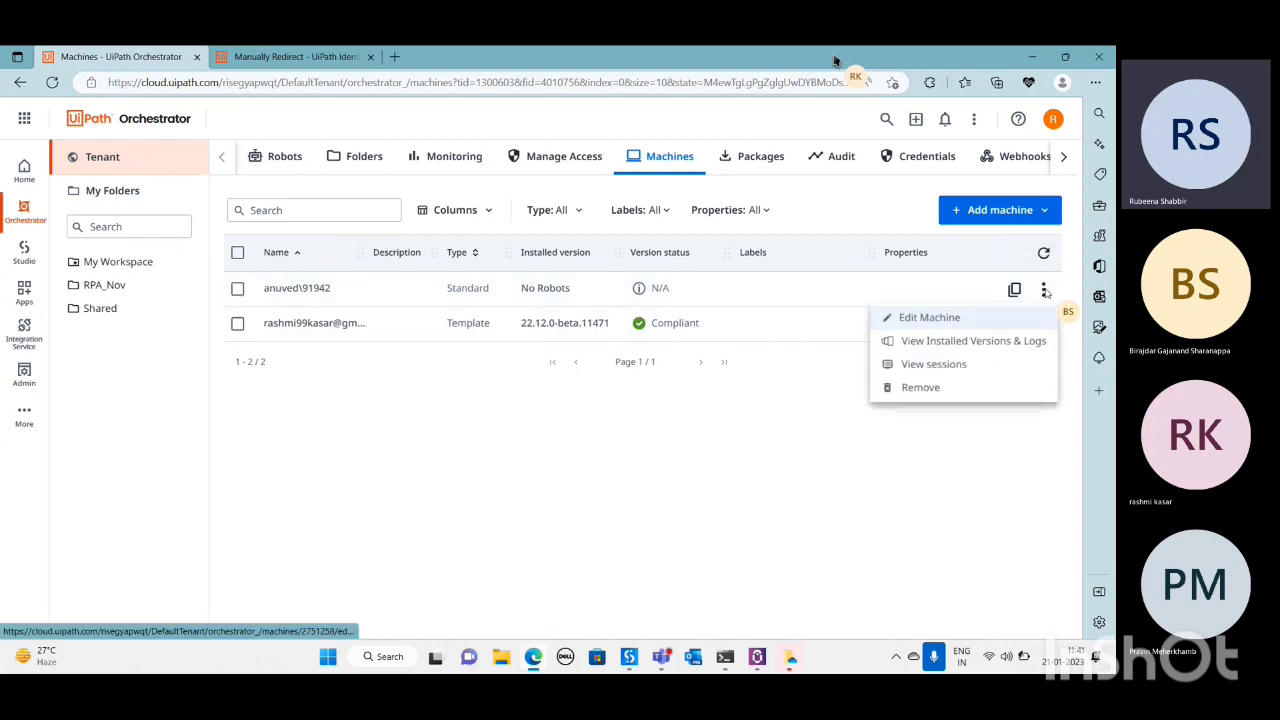
left_click(929, 319)
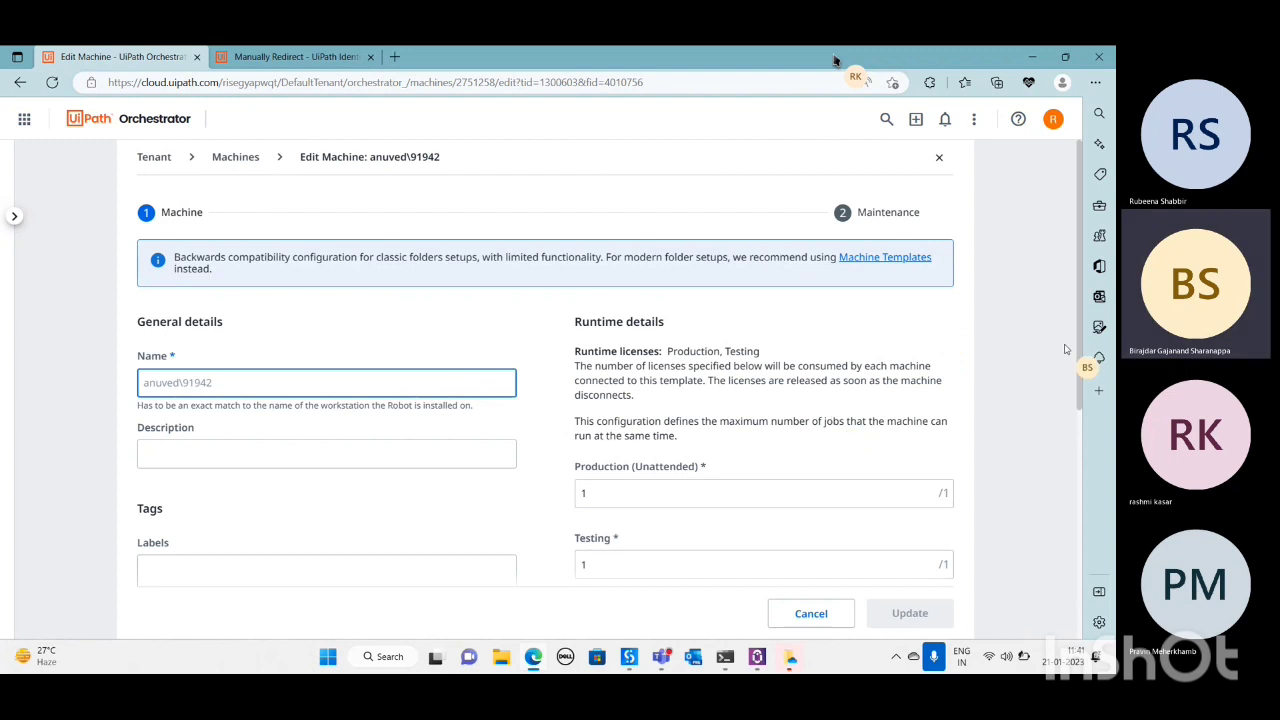
left_click_drag(1079, 372, 1077, 581)
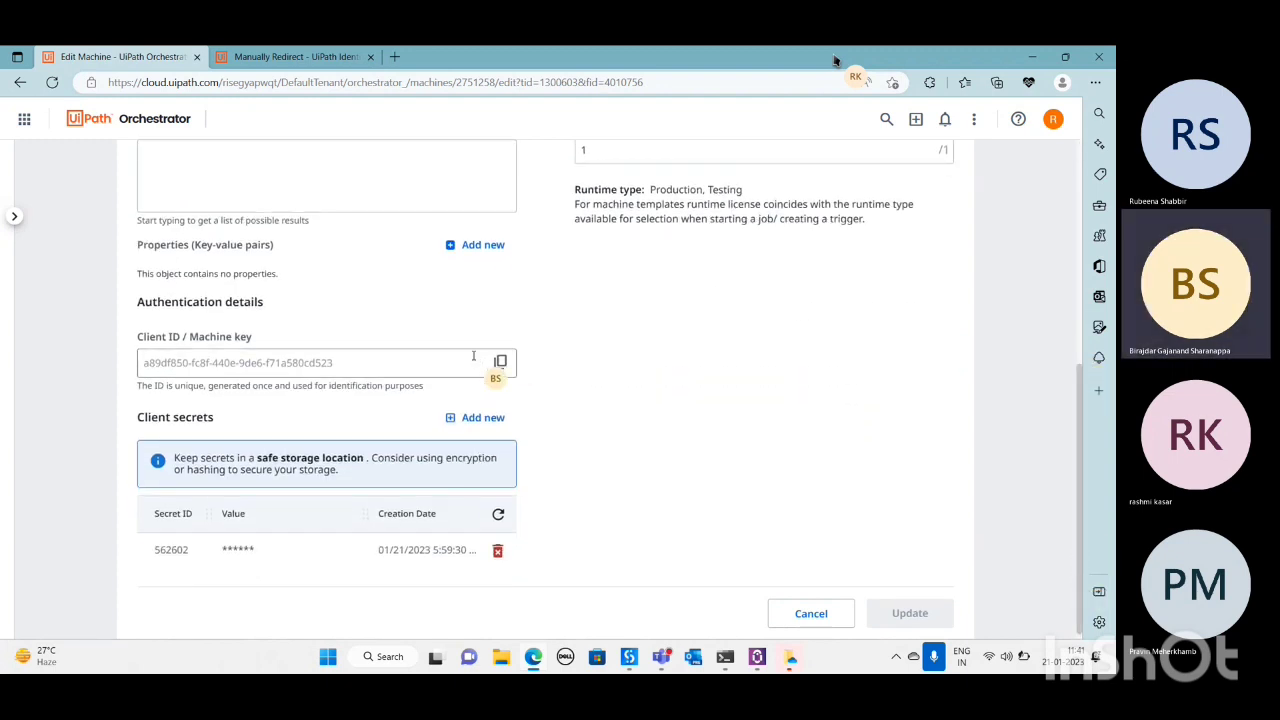
left_click(499, 364)
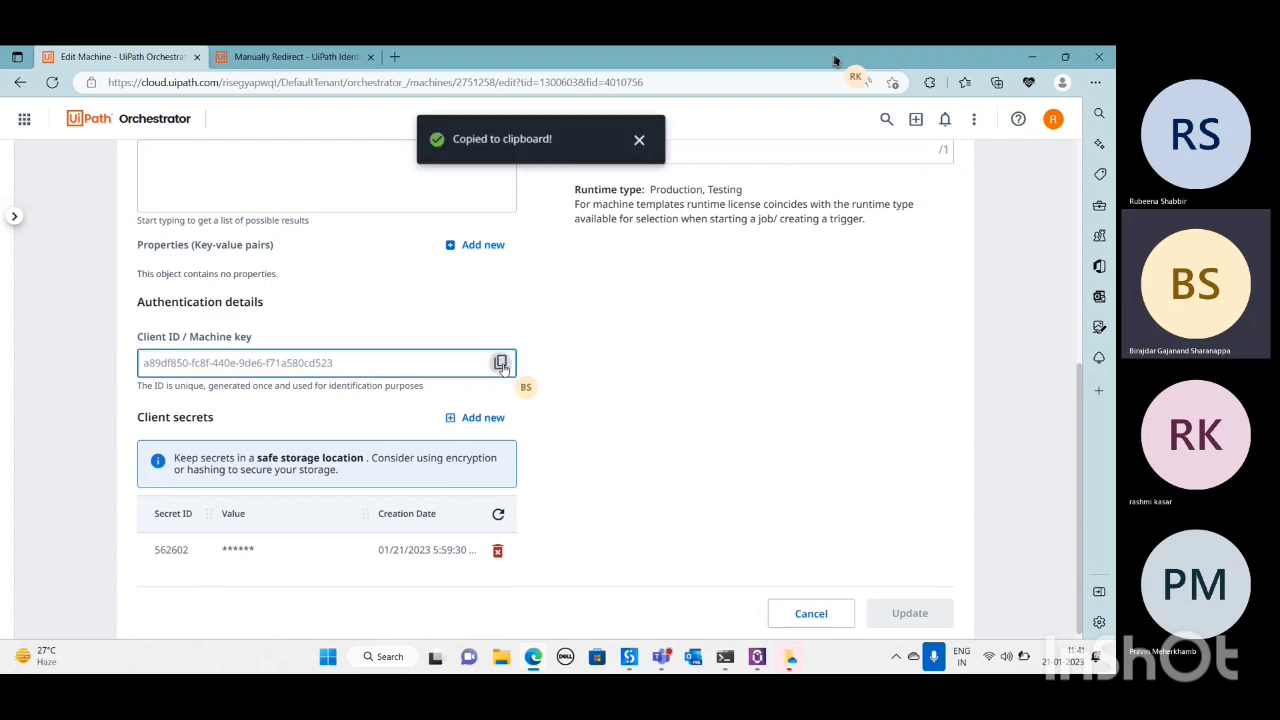
- Paste the machine key into the Assistant's Machine Key field and try Connect twice, dismissing both errors
mouse_move(757, 658)
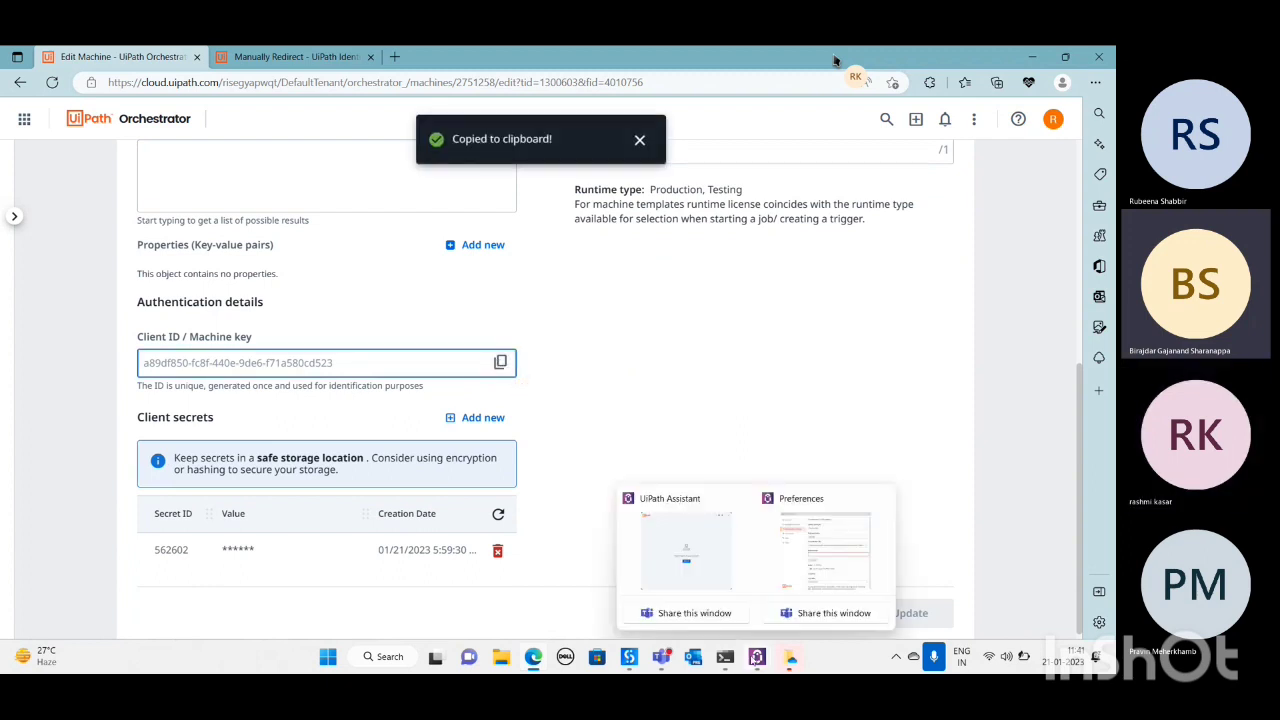
left_click(819, 560)
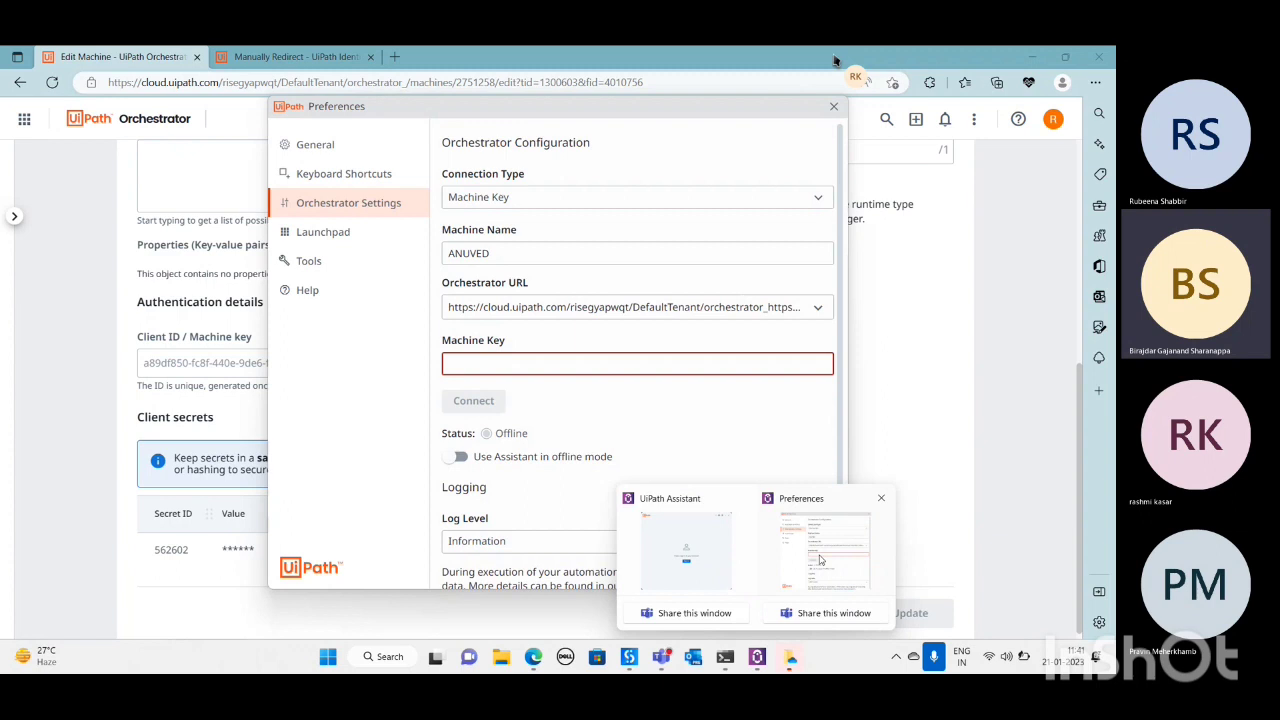
key("ctrl+v")
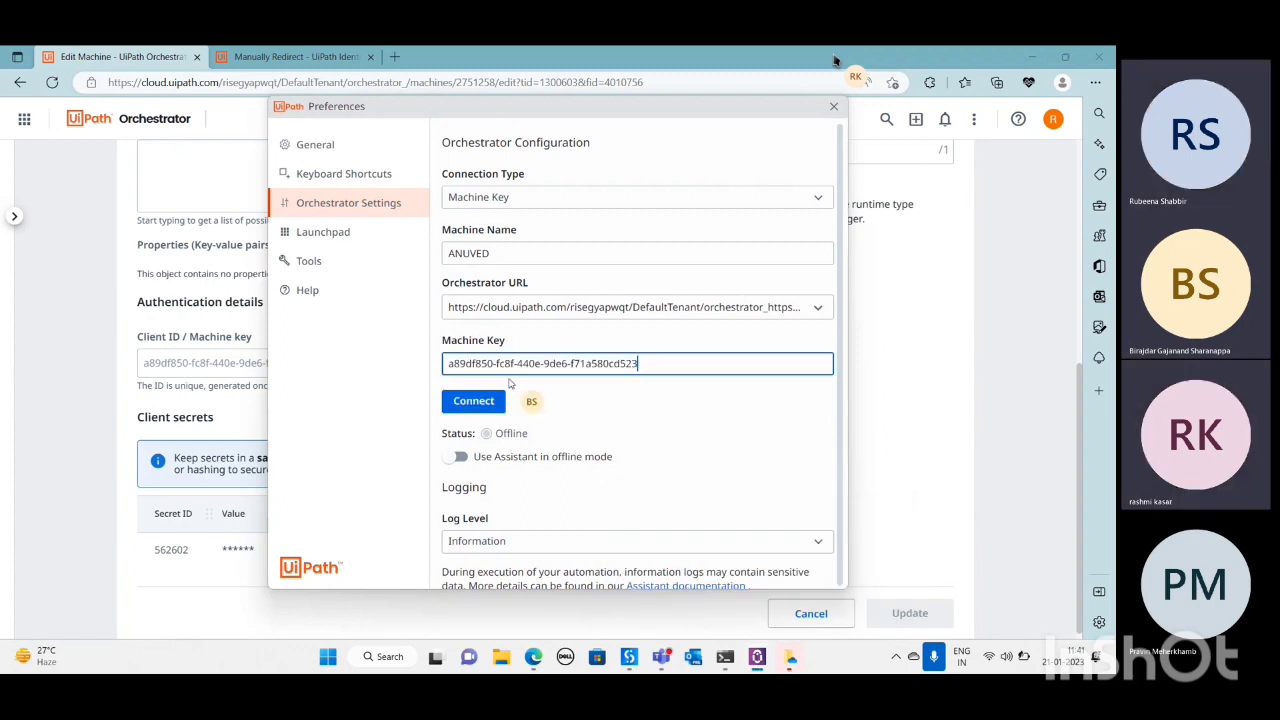
left_click(470, 408)
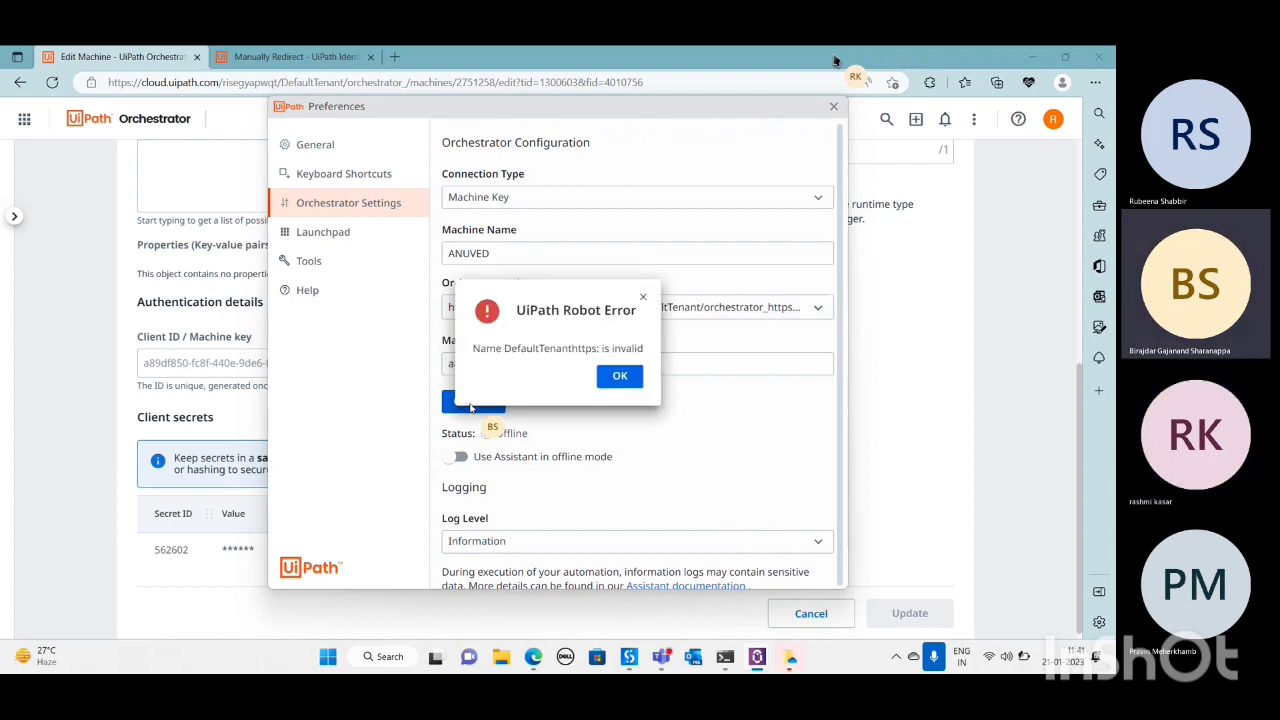
left_click(620, 377)
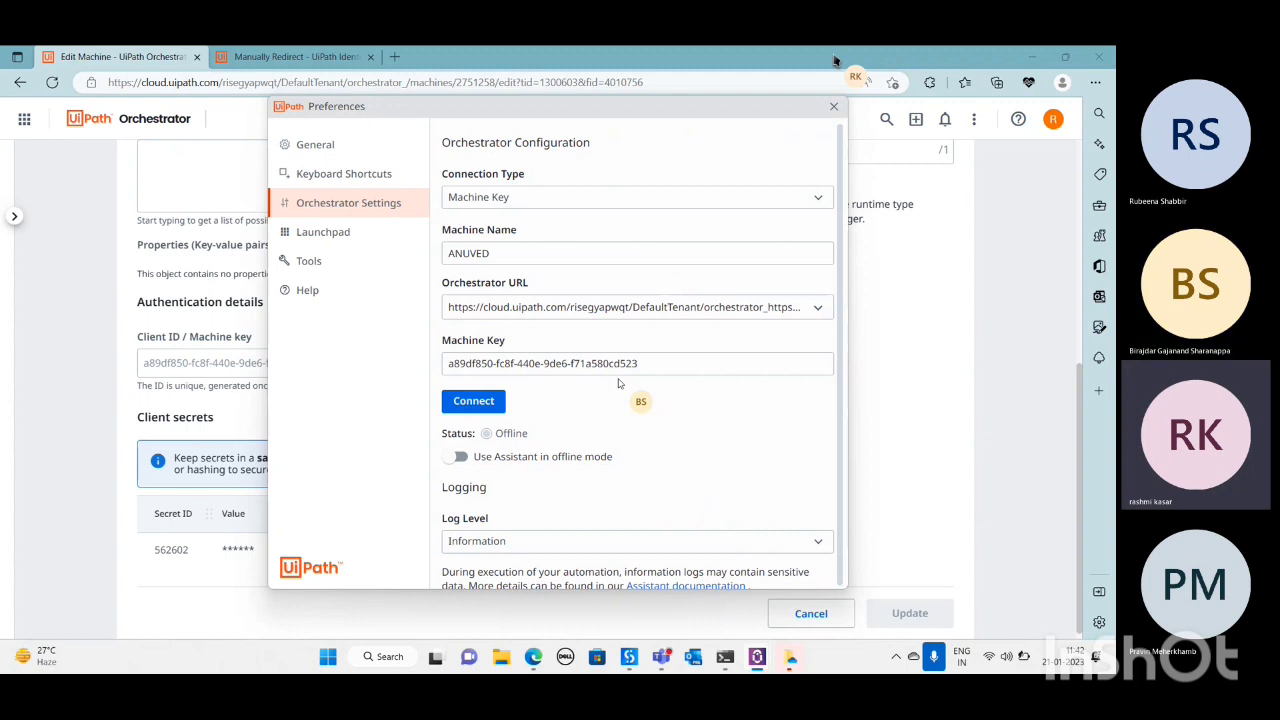
left_click(491, 401)
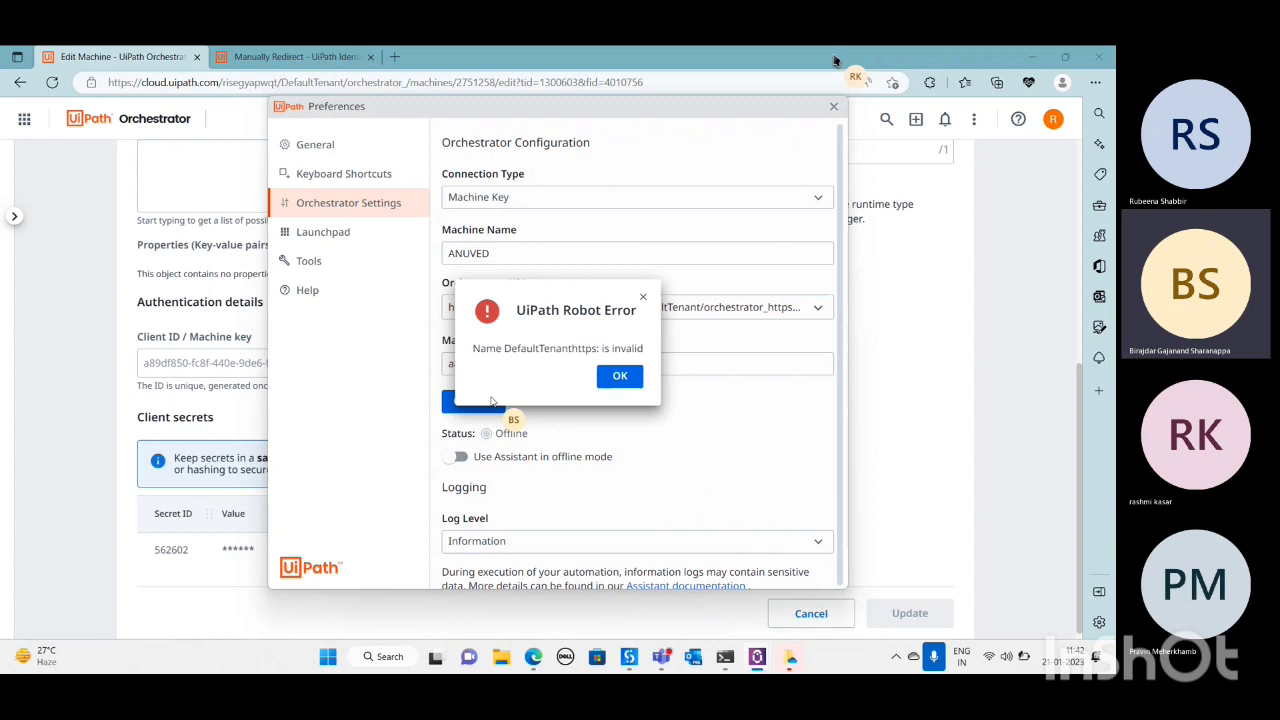
left_click(611, 379)
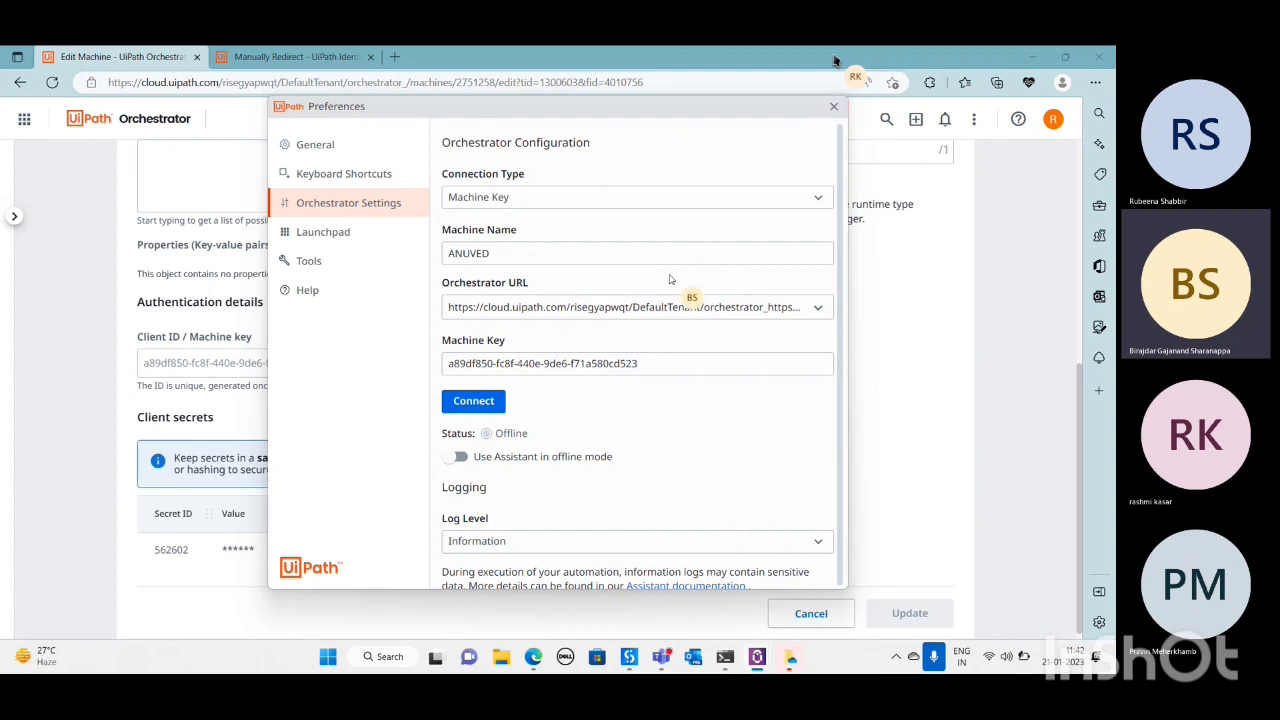
- Inspect DefaultTenant in the Orchestrator URL field, then close Preferences
double_click(647, 309)
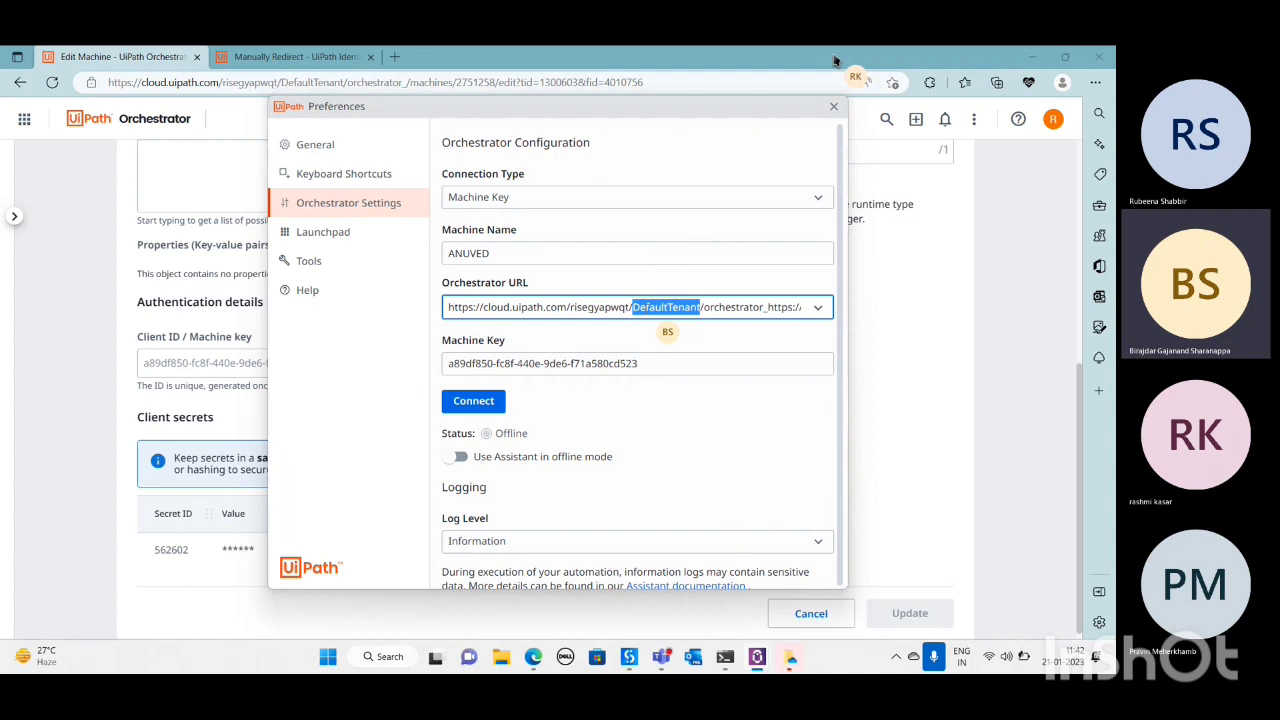
key("ctrl+a")
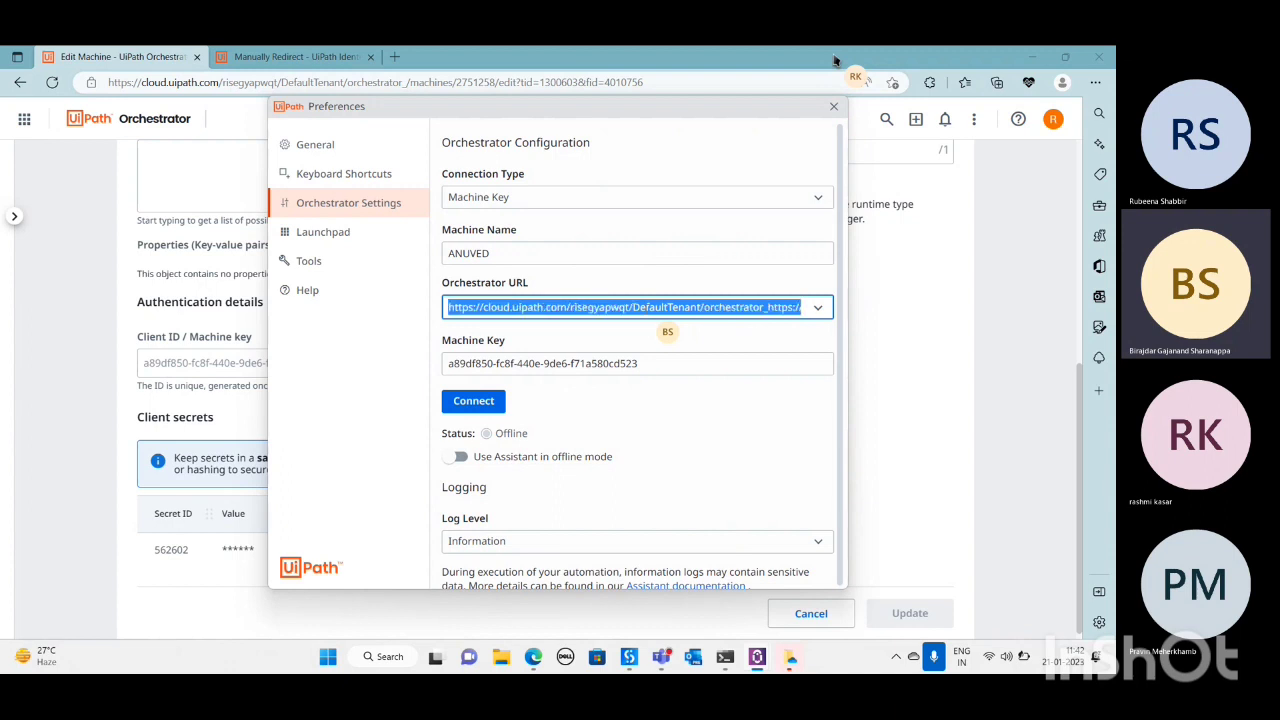
left_click(703, 307)
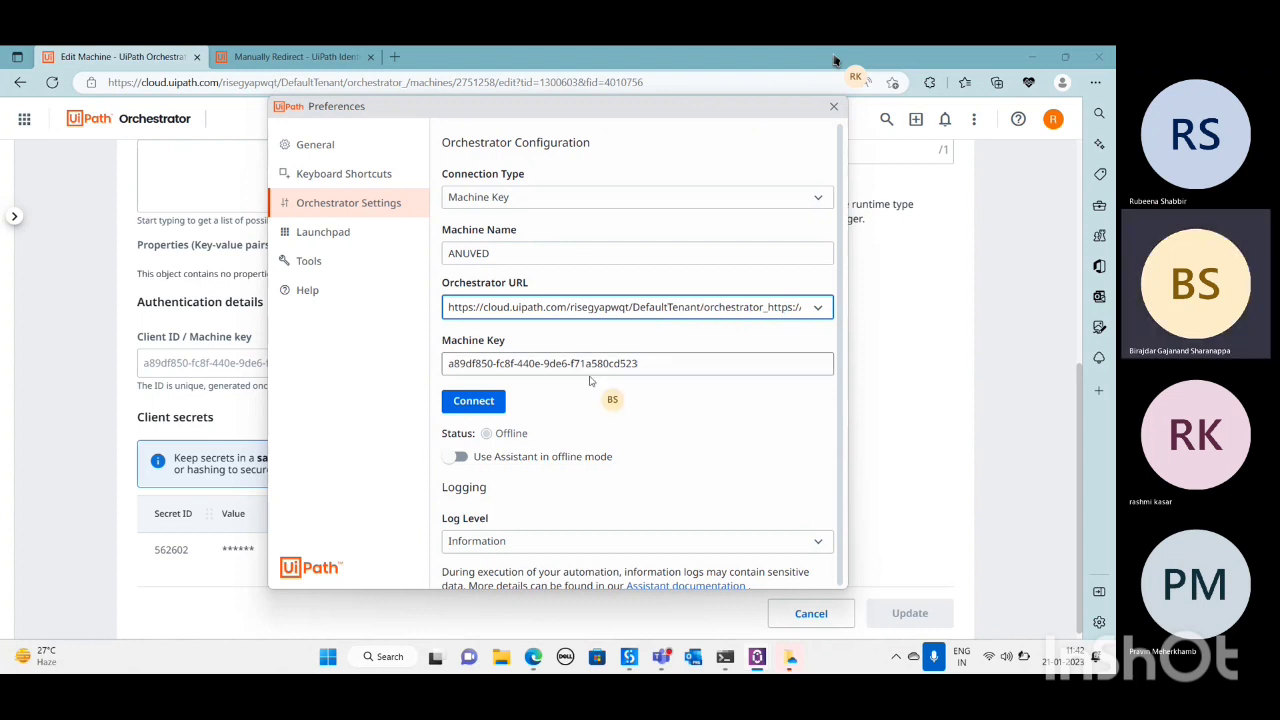
left_click(834, 106)
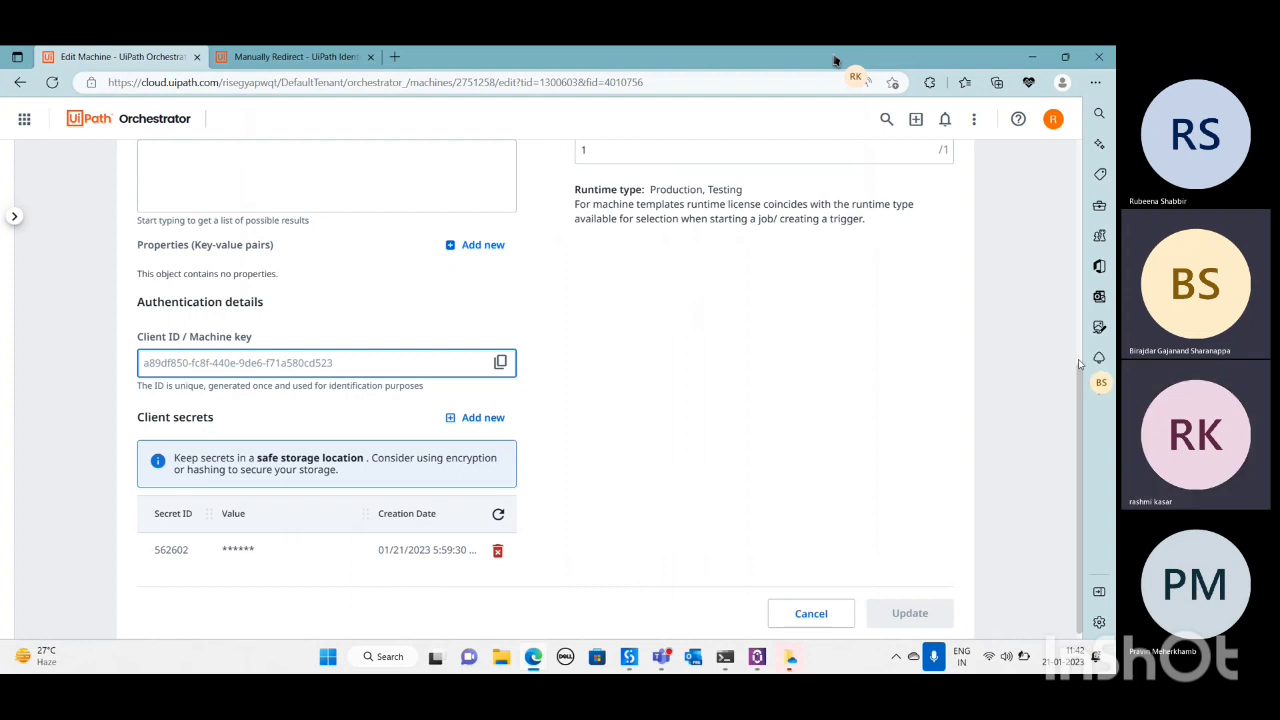
- Return via the Automation Cloud home page to DefaultTenant's Orchestrator and the RPA_Nov folder
left_click_drag(1080, 392, 1073, 140)
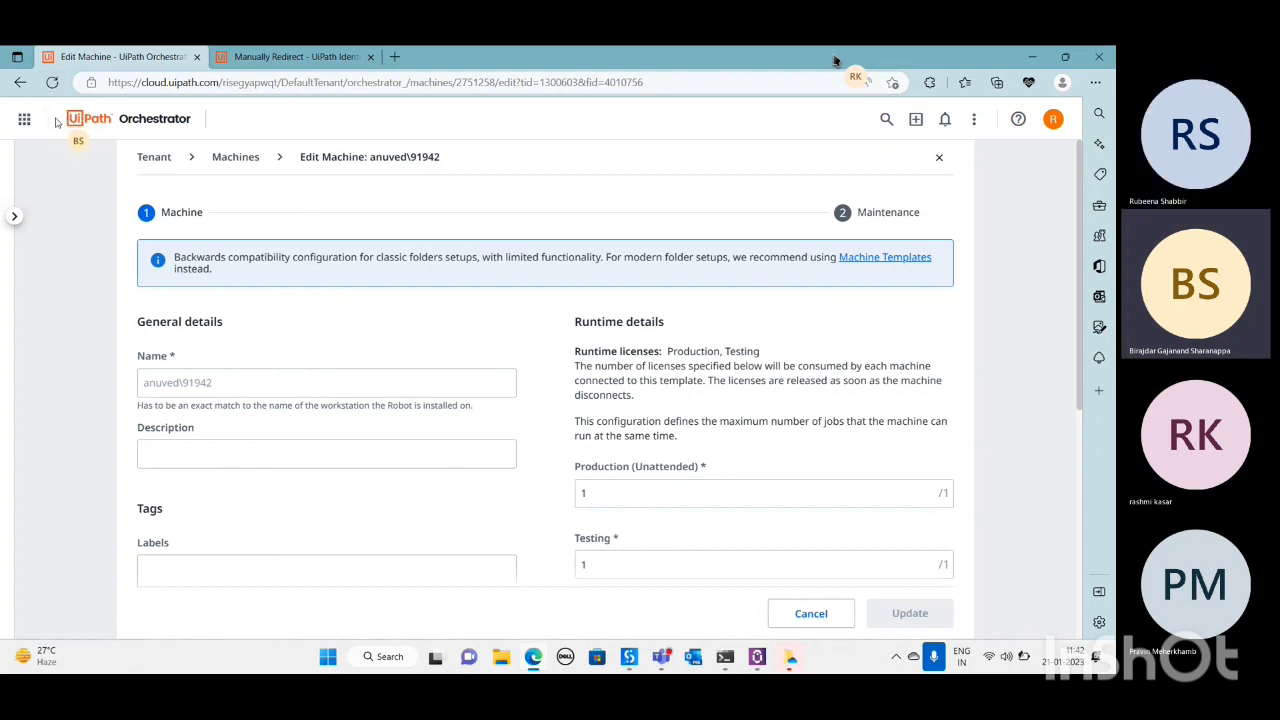
left_click(152, 157)
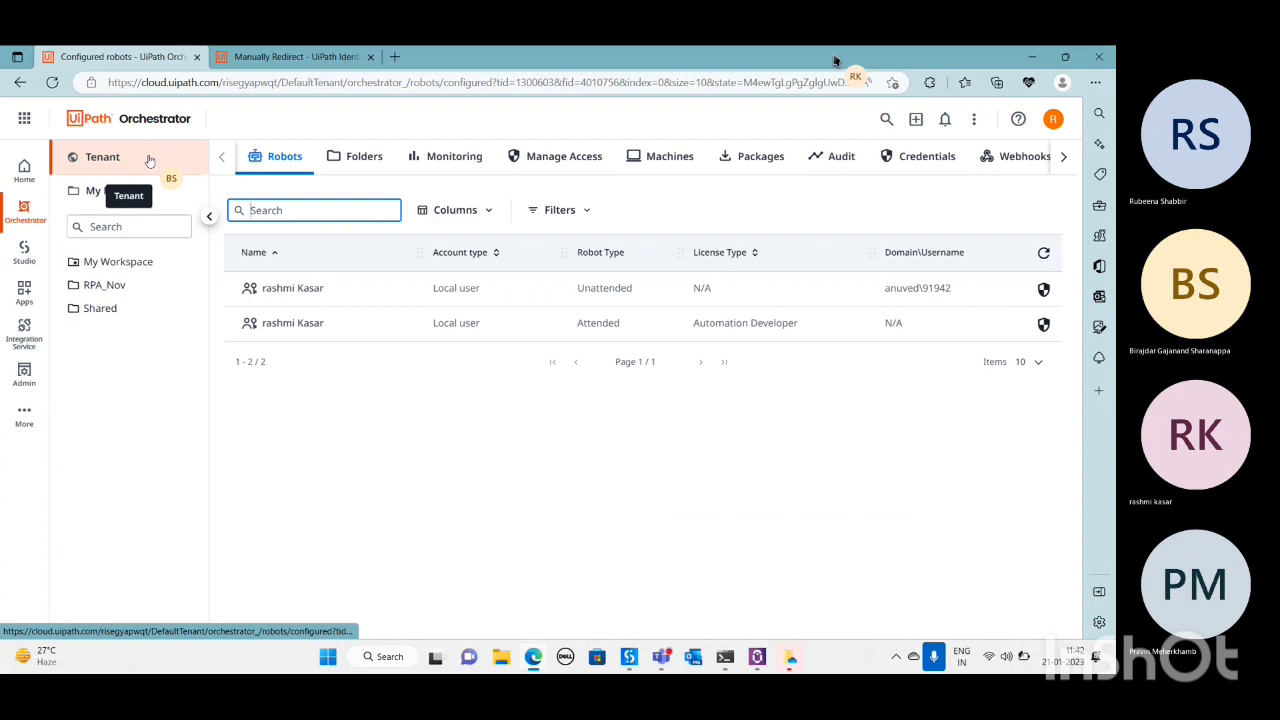
left_click(25, 174)
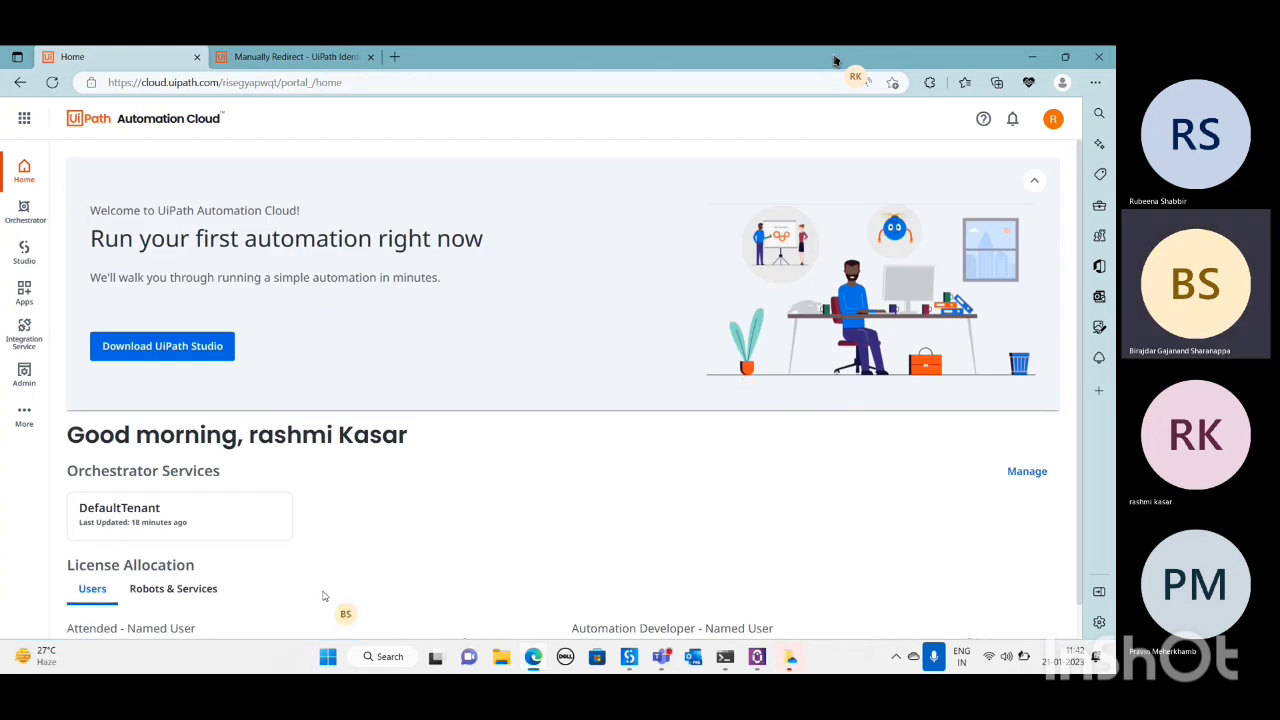
scroll(1077, 272, "down", 1)
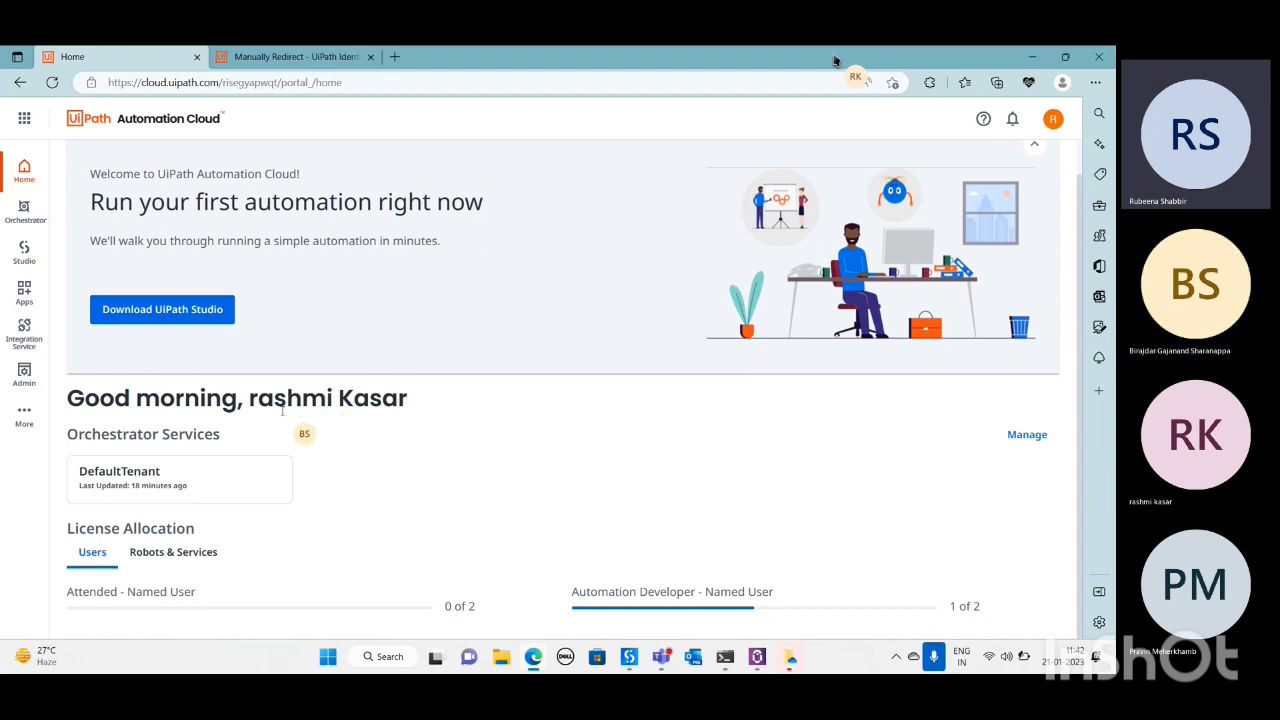
left_click(137, 488)
double_click(137, 488)
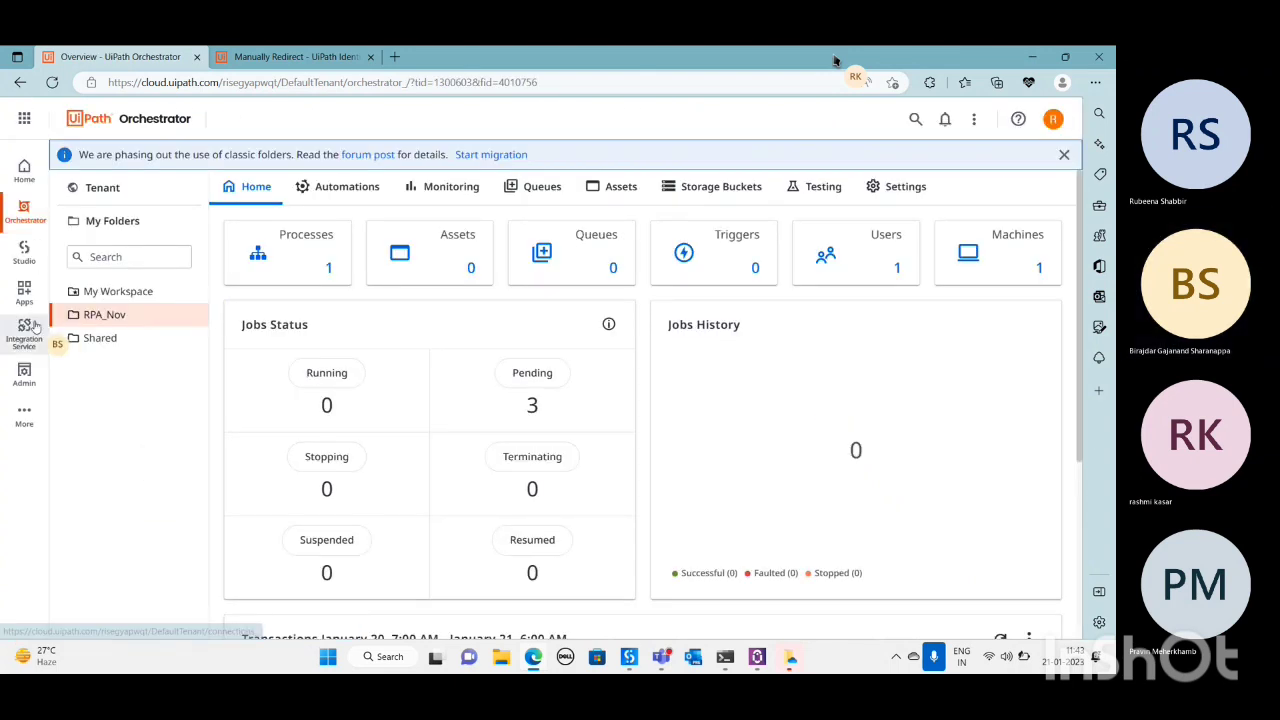
left_click(120, 320)
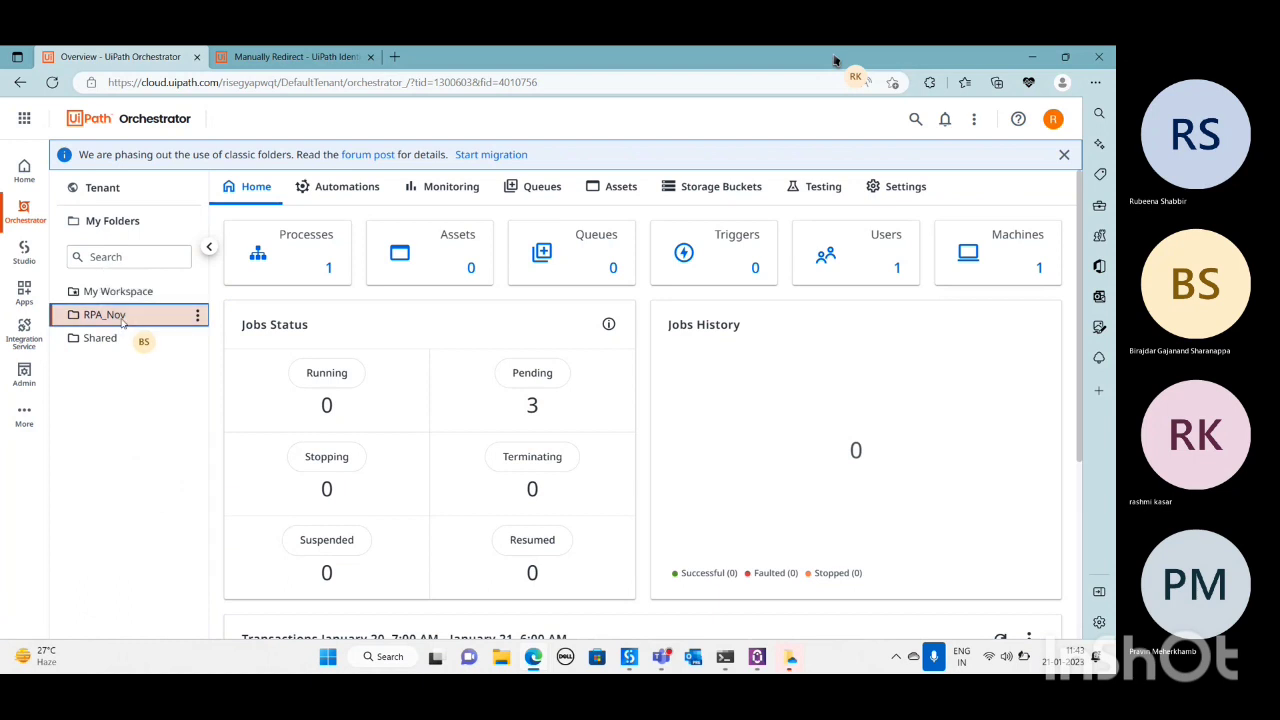
- Select the base web address up to orchestrator_/ in the address bar
left_click(340, 82)
double_click(340, 82)
left_click(342, 84)
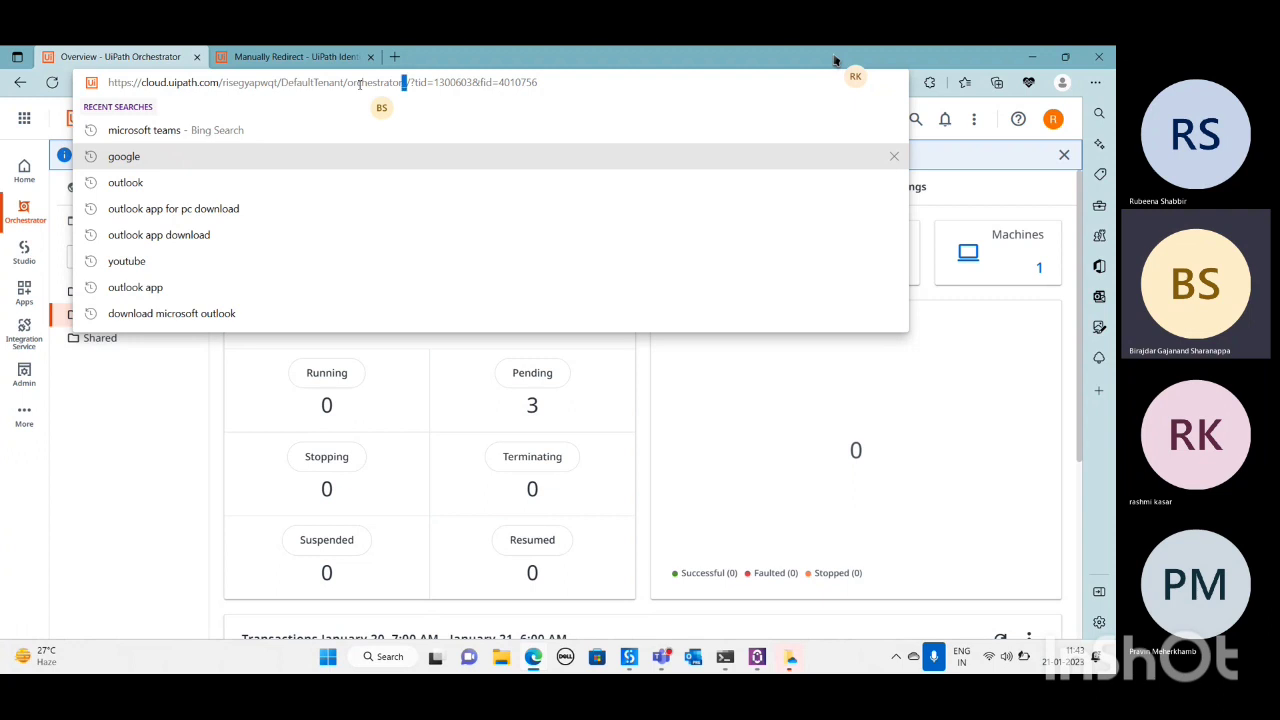
left_click_drag(360, 84, 108, 84)
key("ctrl+c")
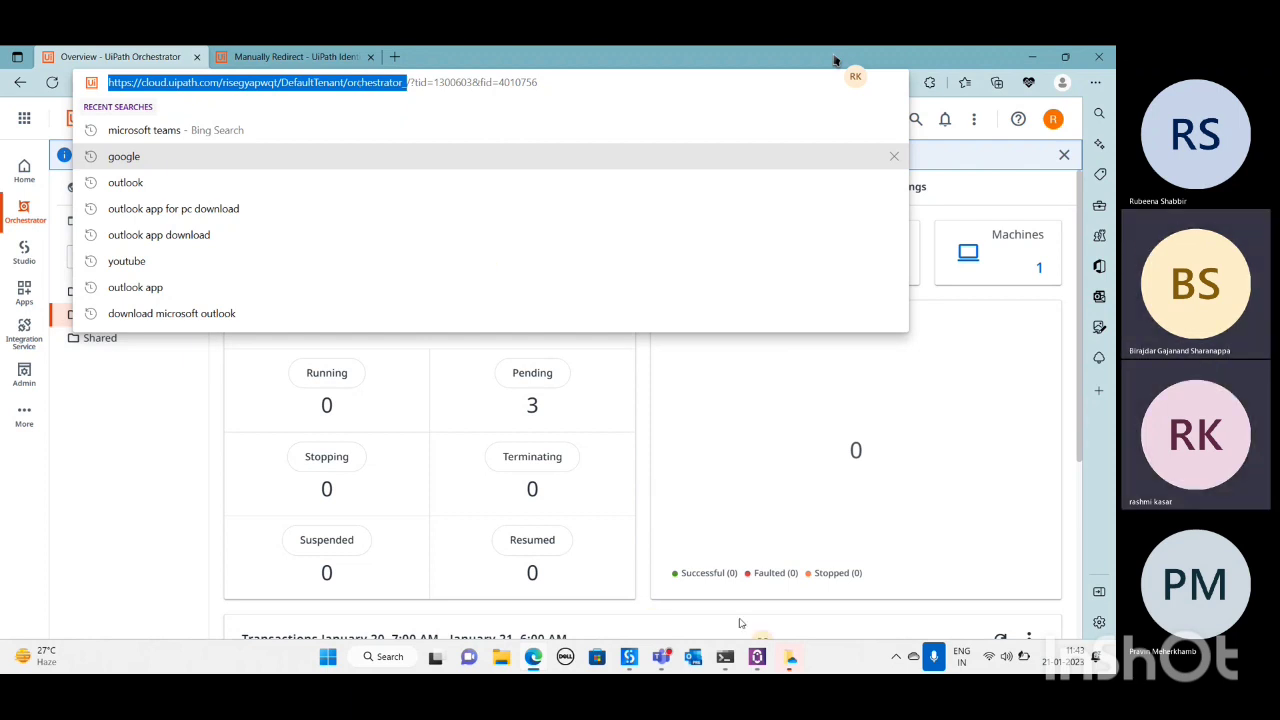
left_click(758, 657)
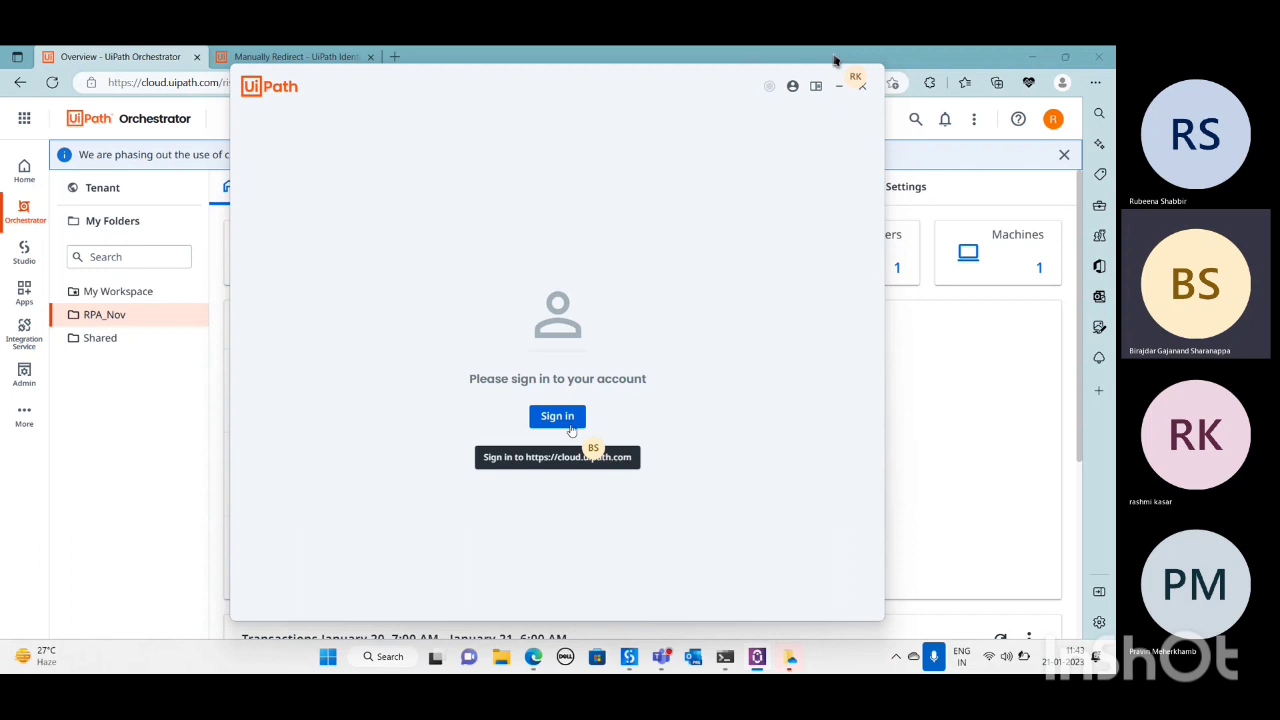
left_click(557, 416)
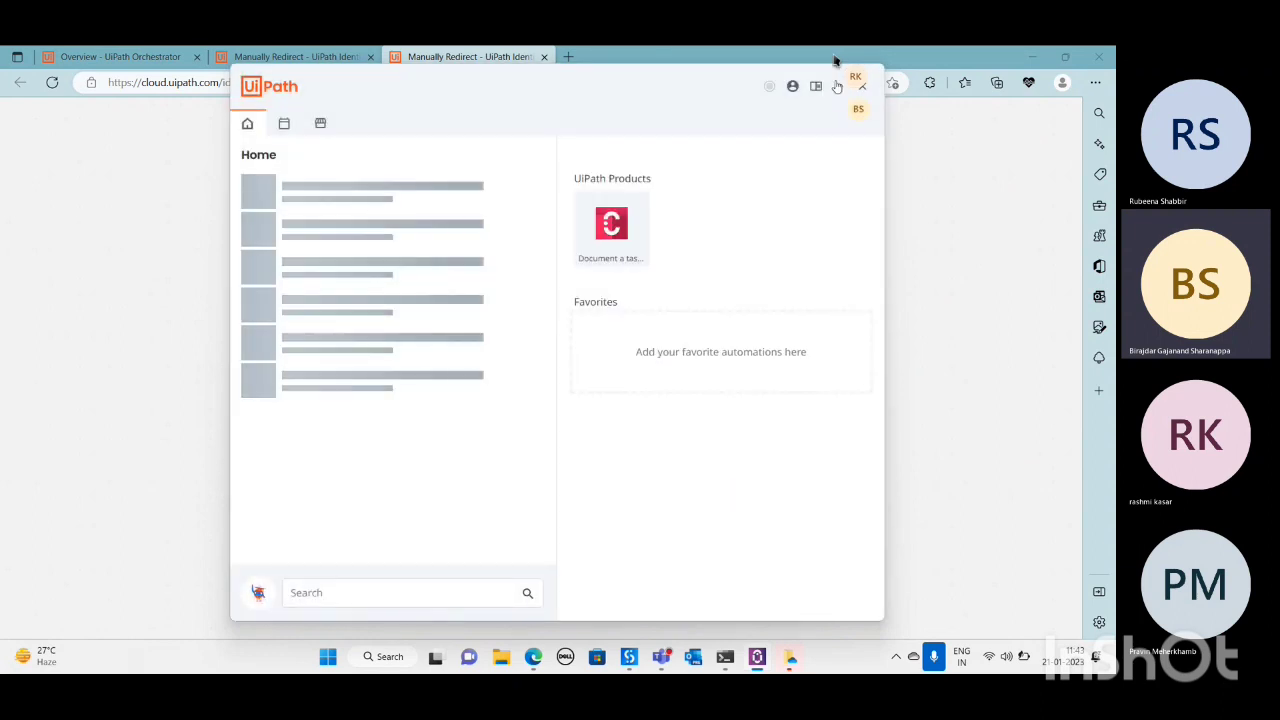
left_click(793, 87)
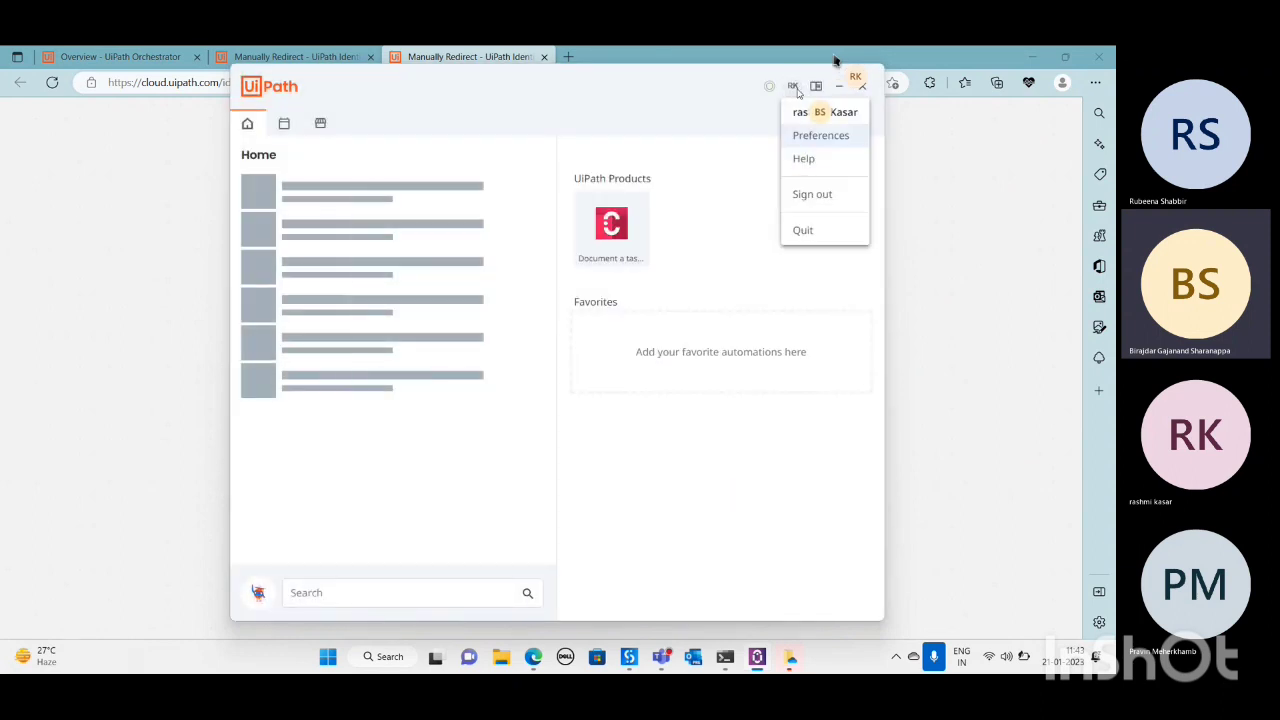
left_click(806, 136)
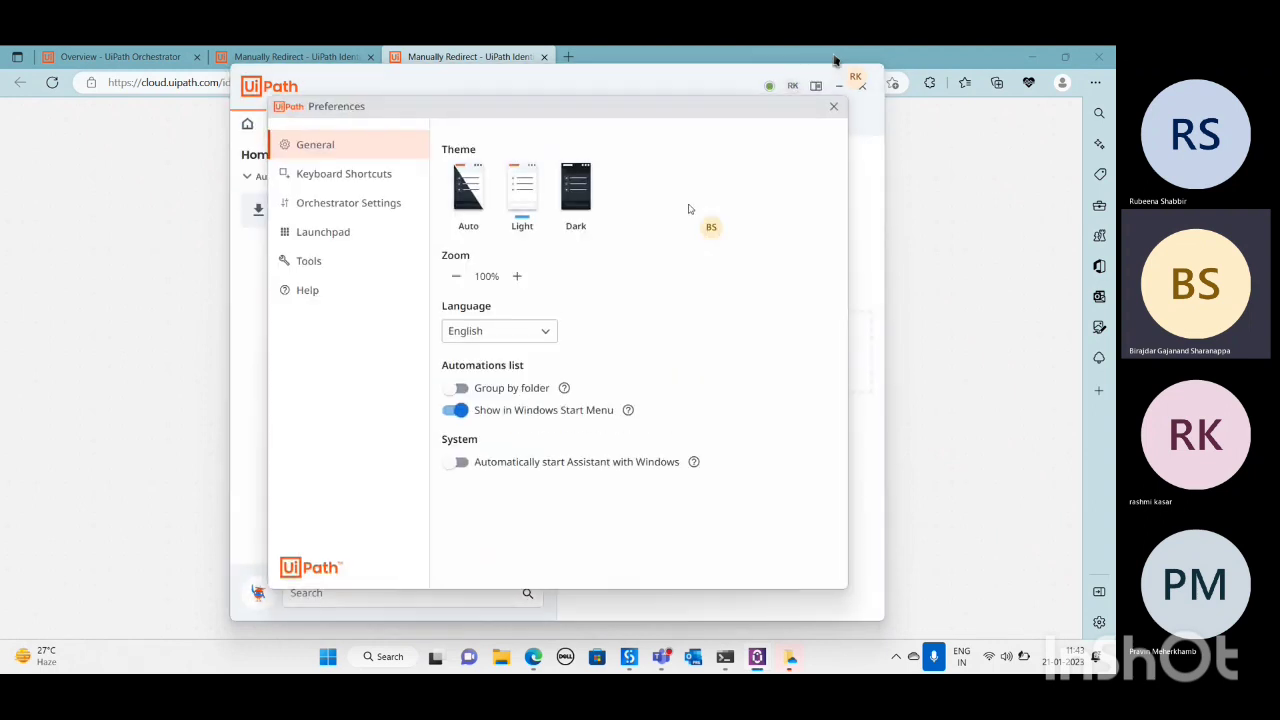
double_click(369, 206)
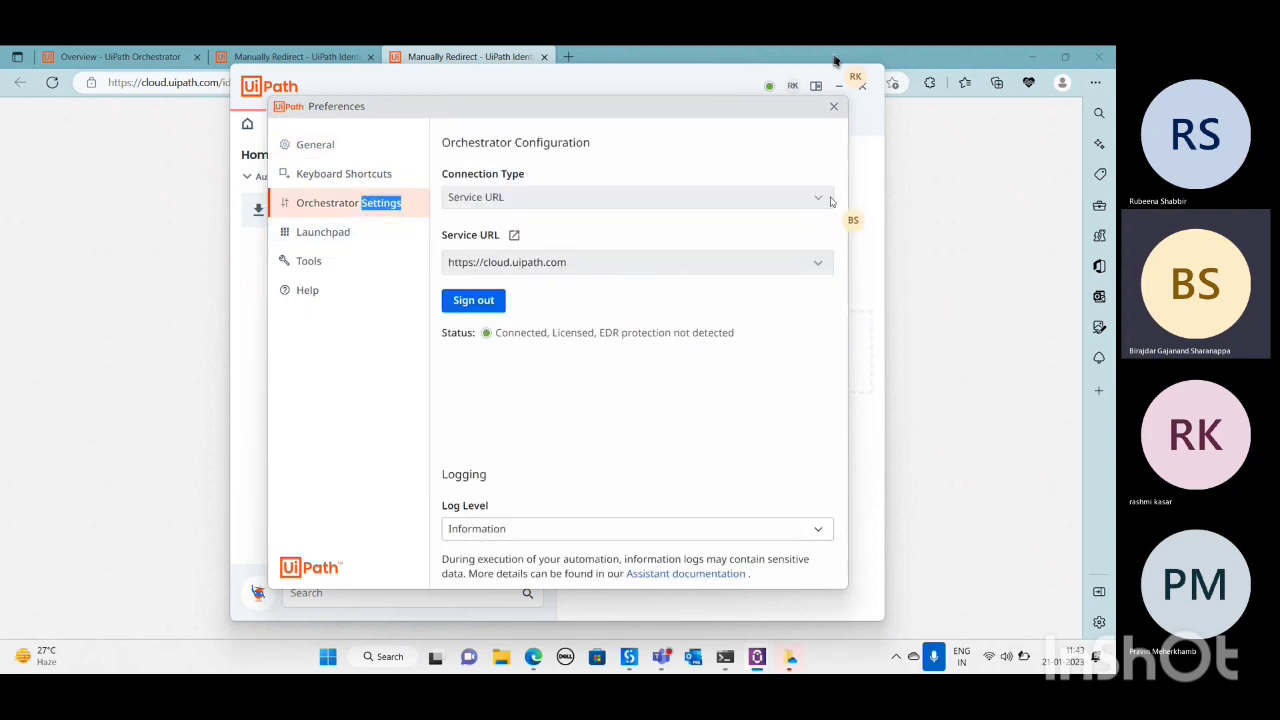
left_click(474, 305)
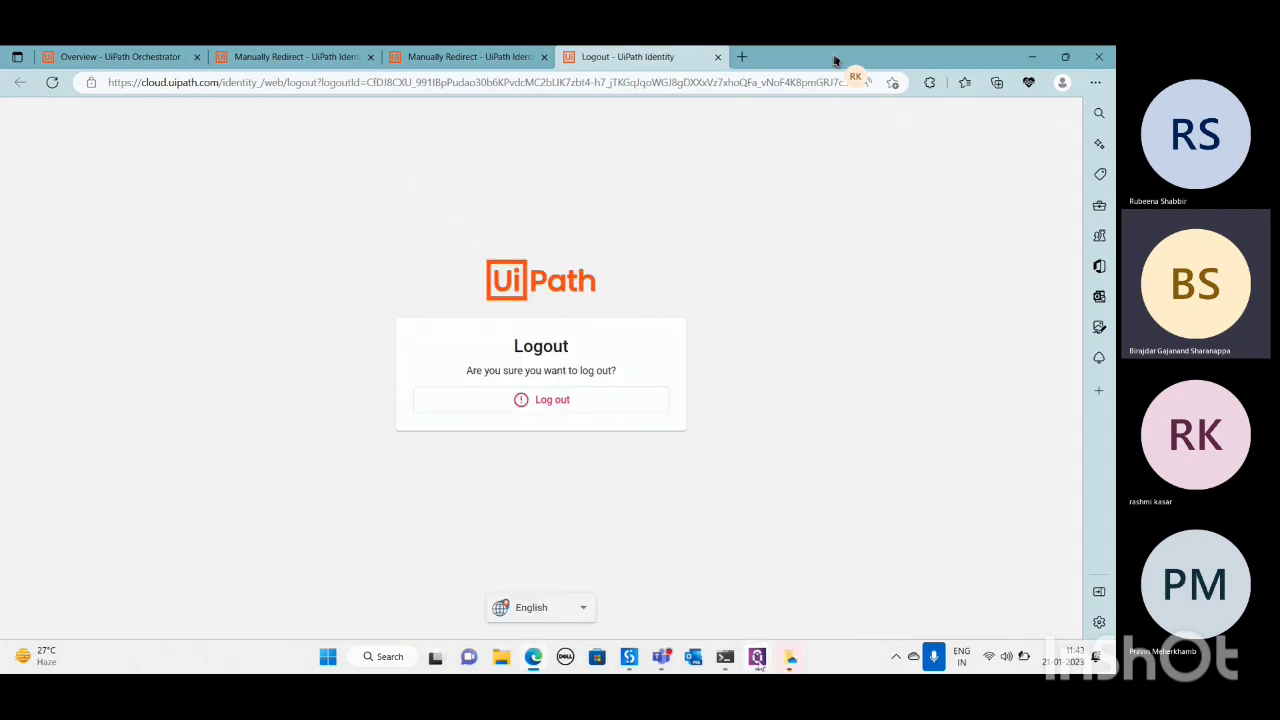
mouse_move(758, 663)
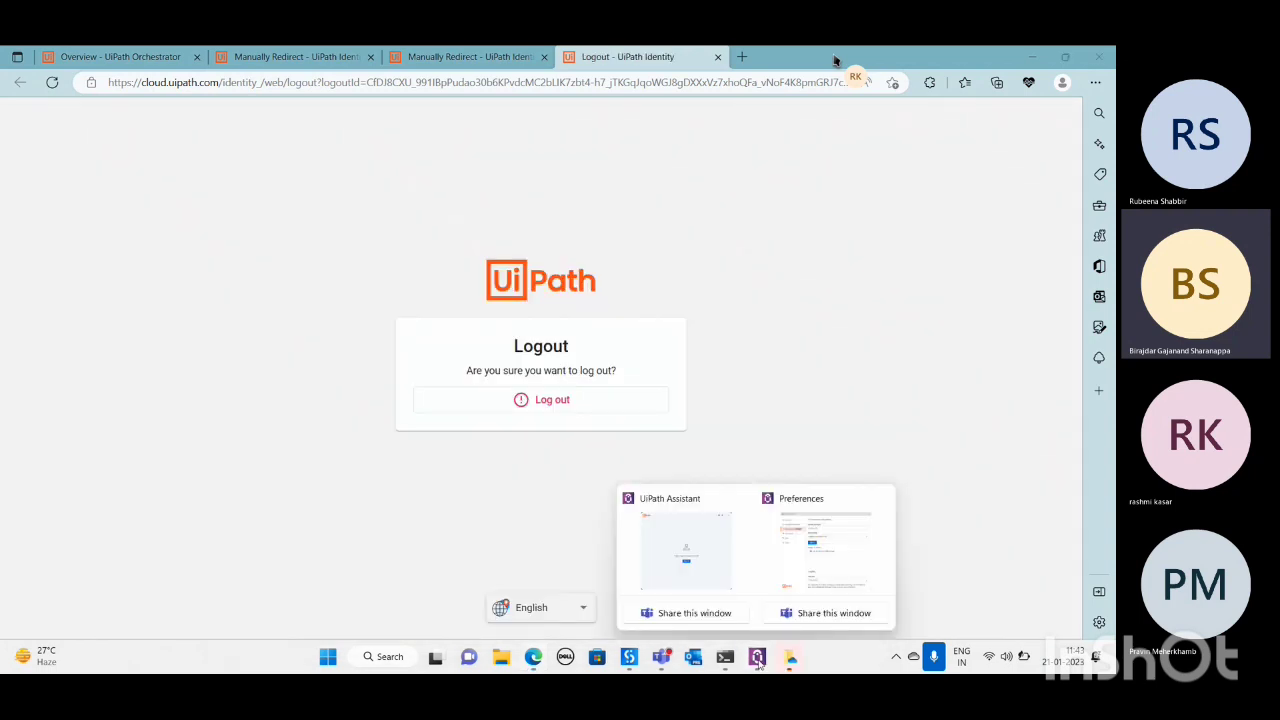
left_click(812, 567)
double_click(810, 562)
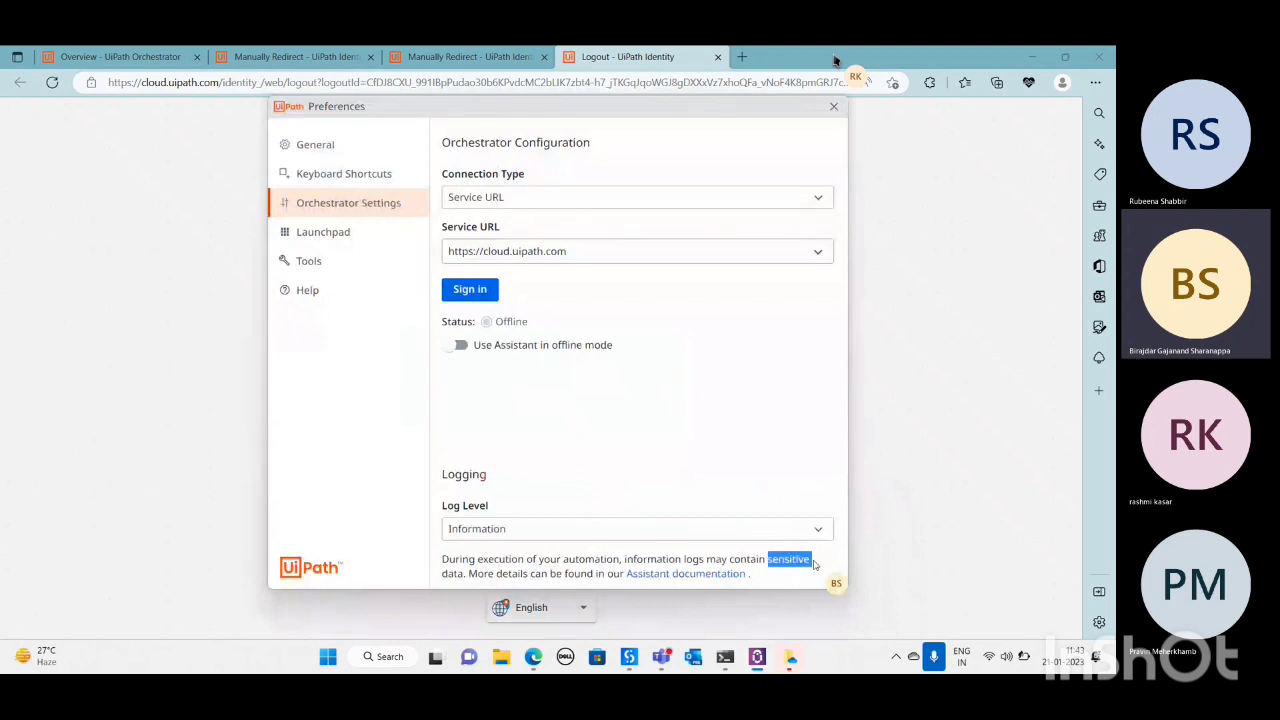
- Choose the Machine Key connection type and paste the DefaultTenant/orchestrator_ URL
left_click(808, 200)
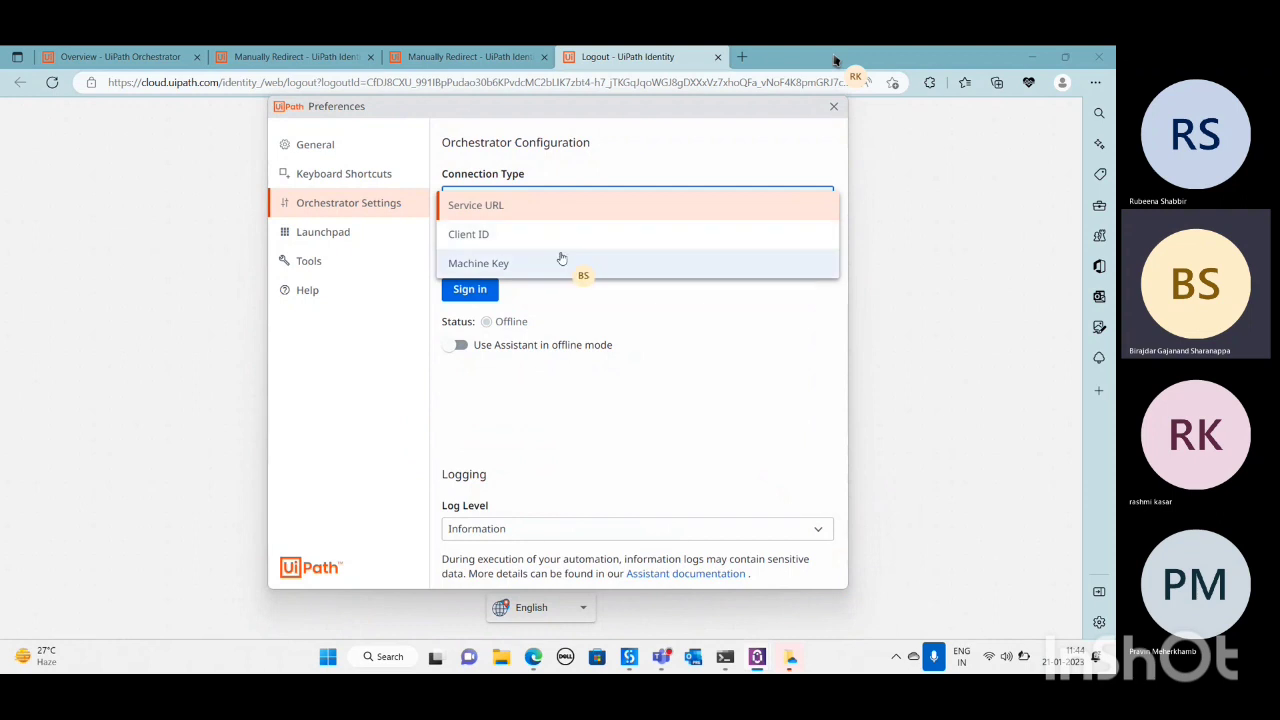
left_click(500, 265)
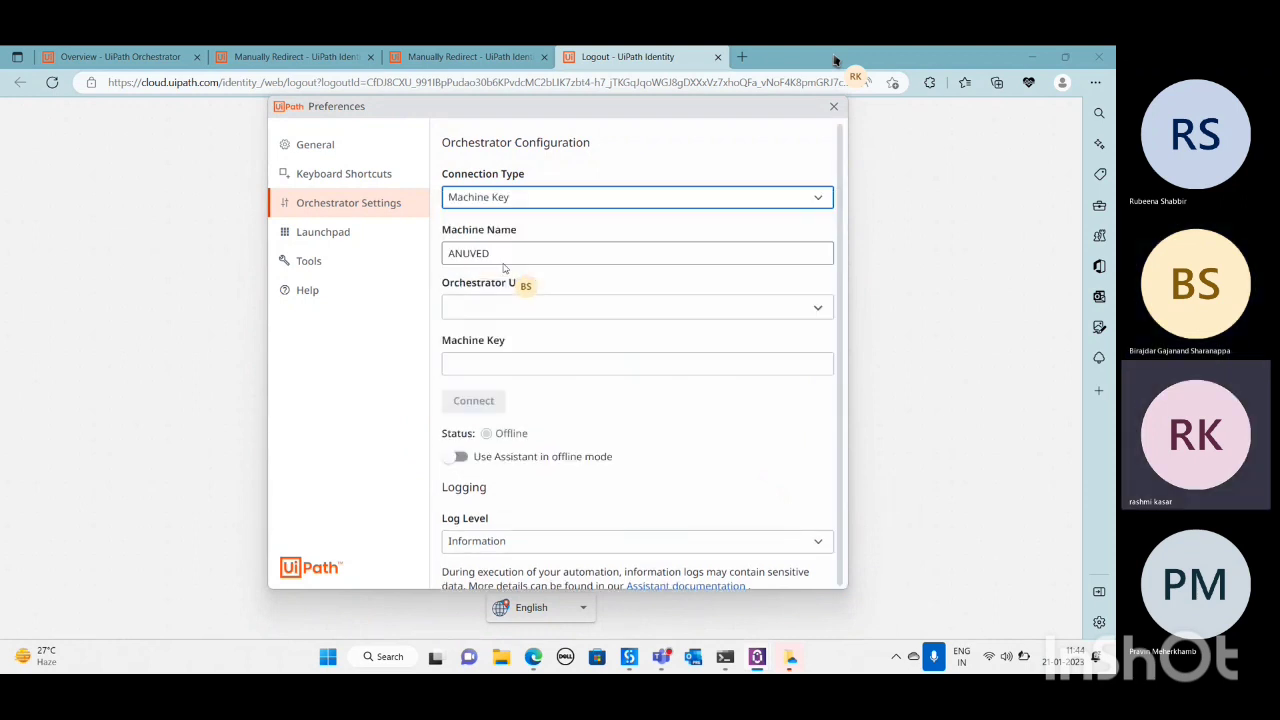
left_click(818, 309)
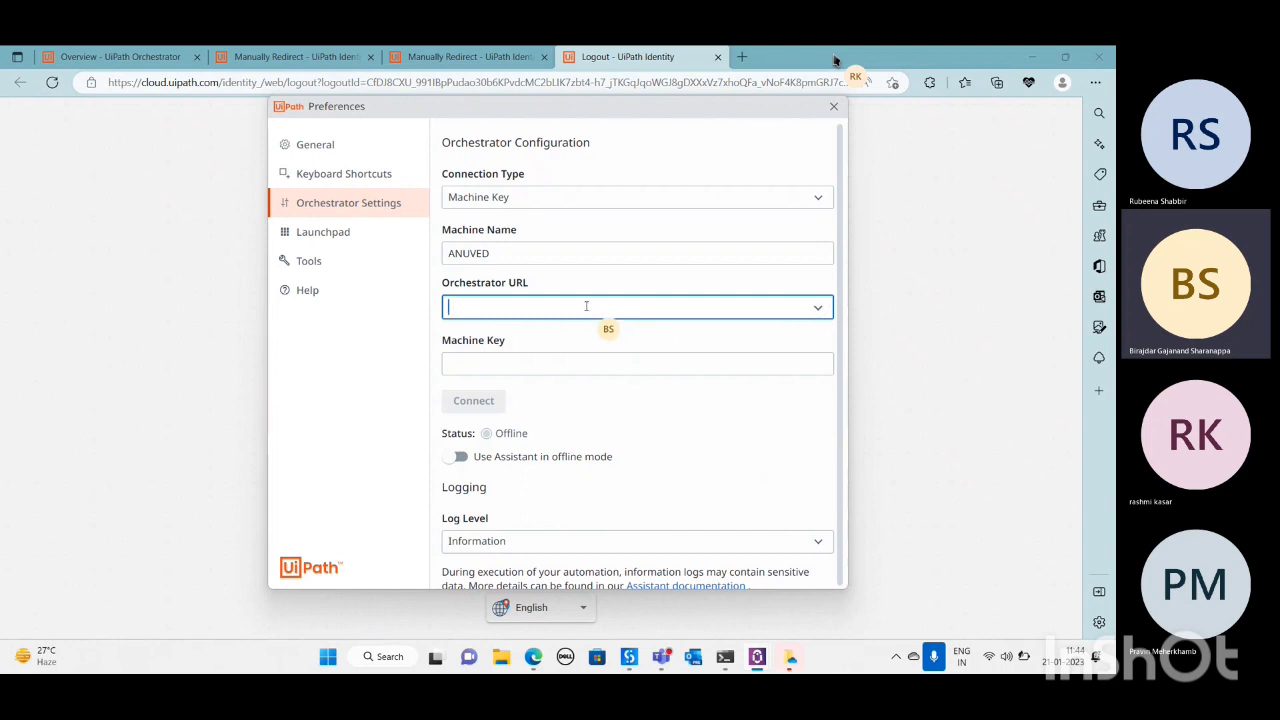
key("ctrl+v")
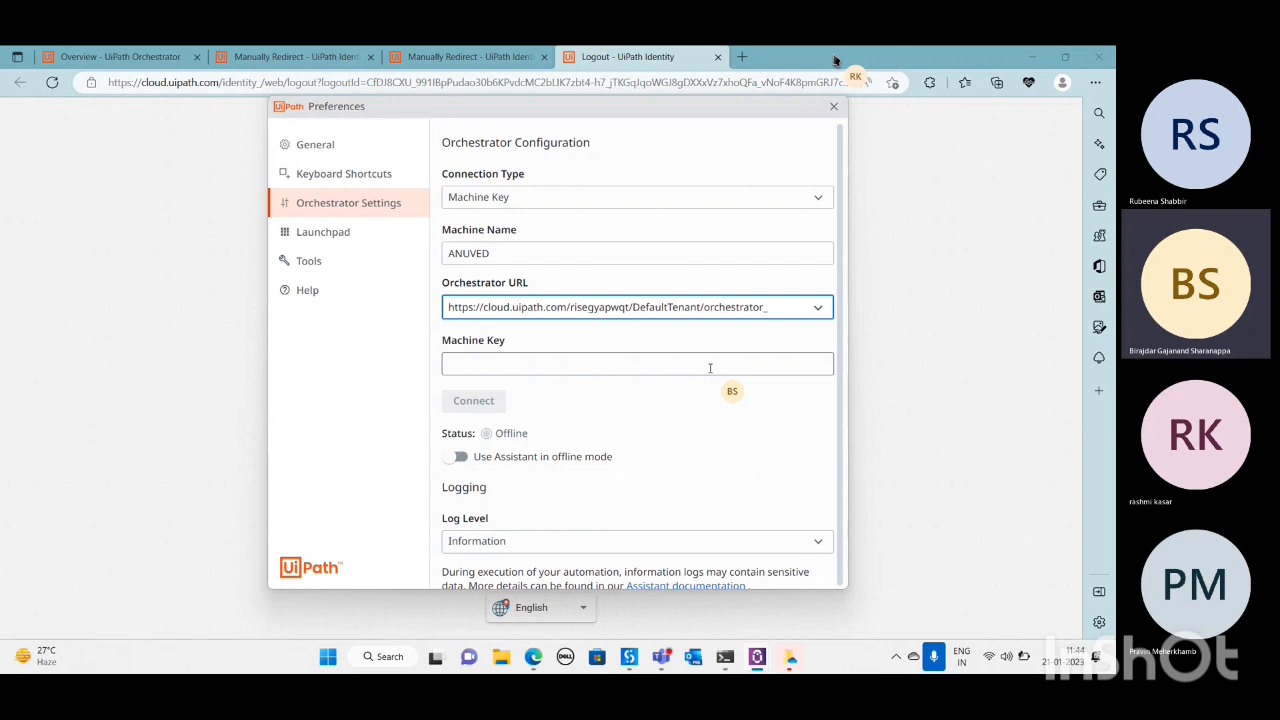
- Return to Orchestrator and show the tenant Robots list
mouse_move(675, 671)
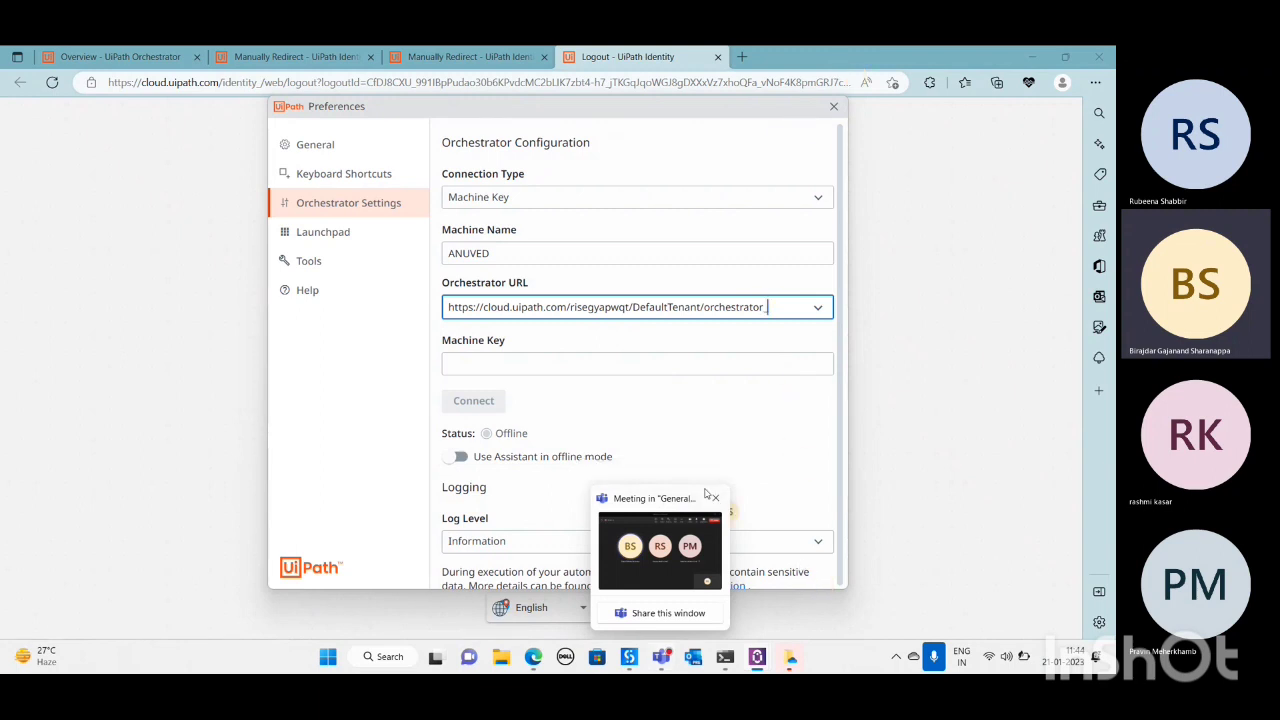
left_click(463, 57)
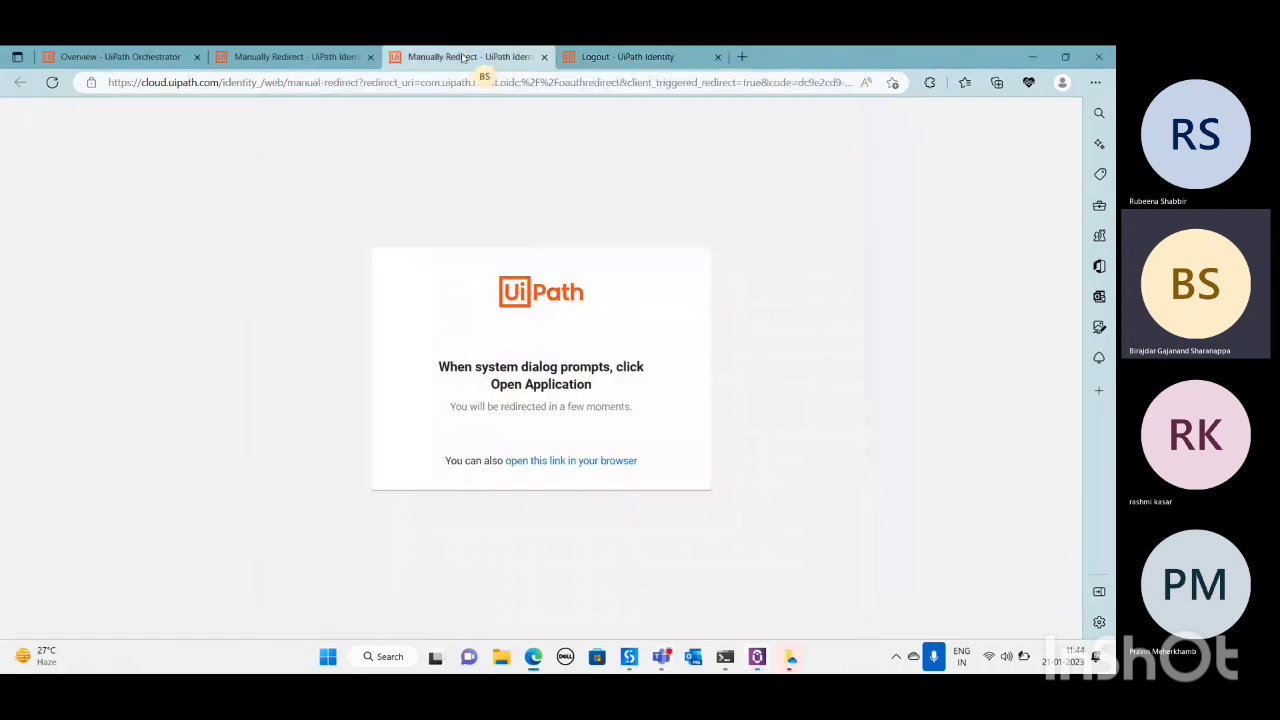
left_click(288, 52)
left_click(126, 57)
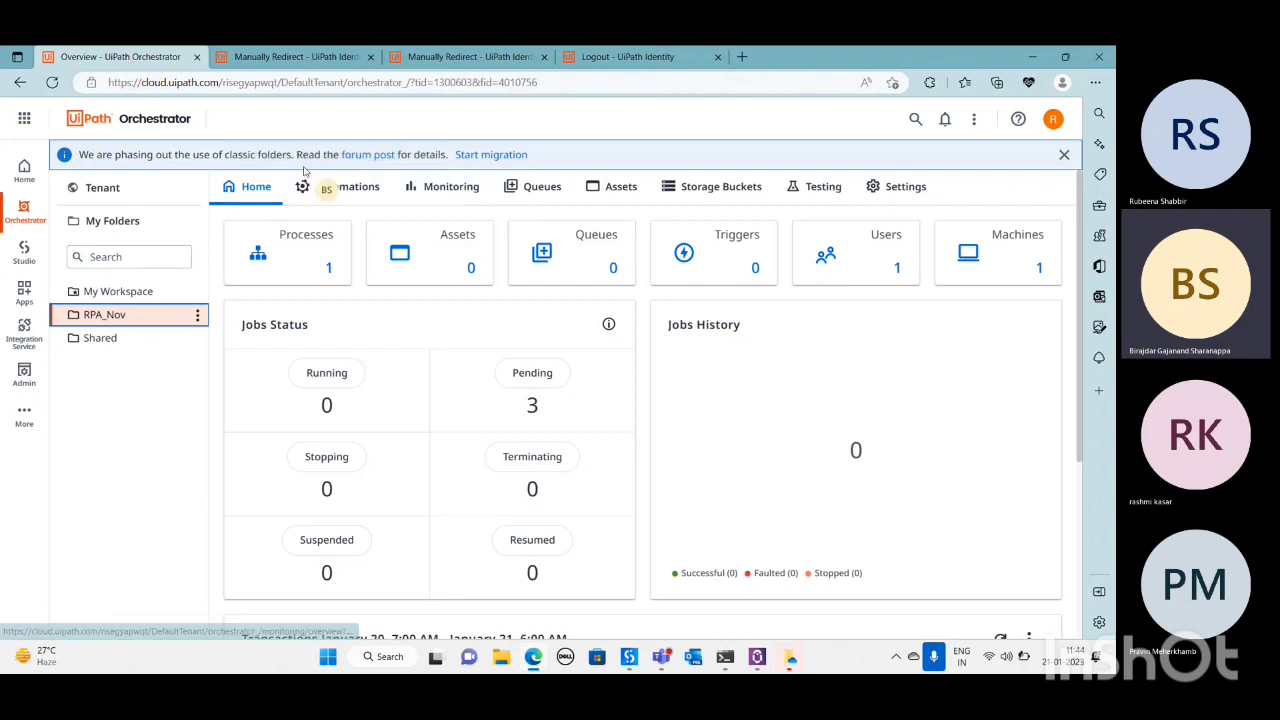
left_click(120, 190)
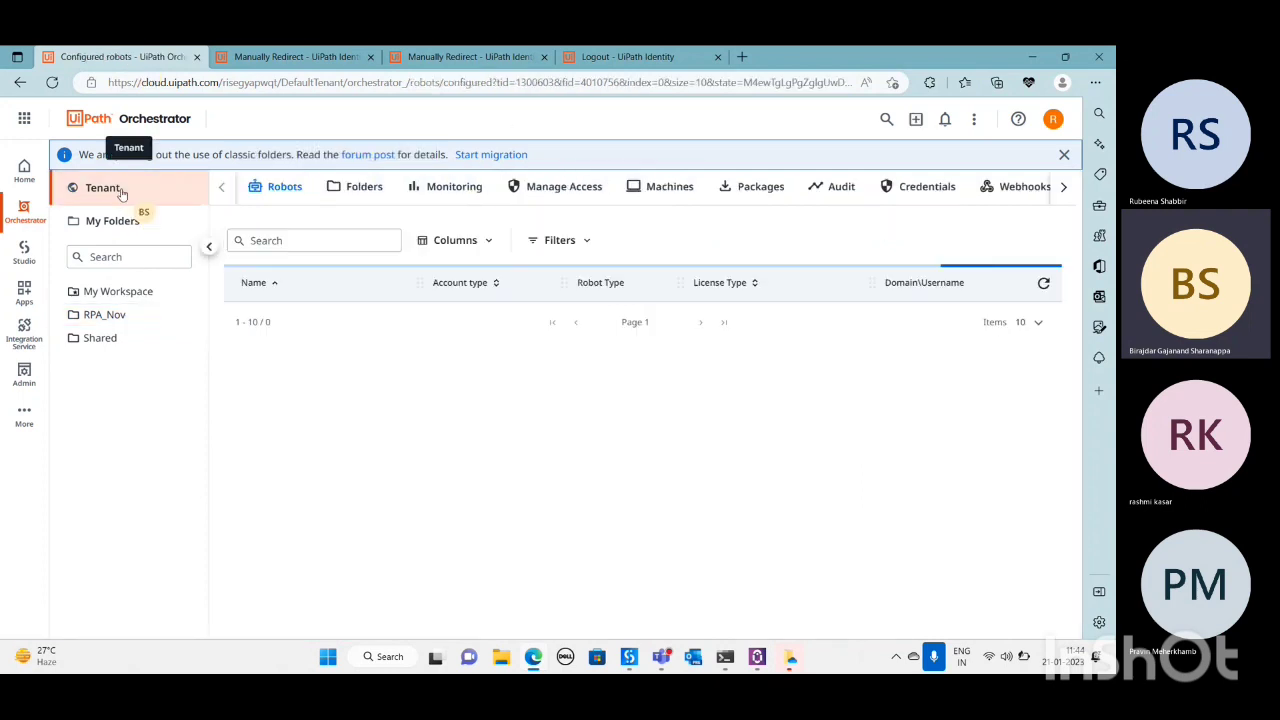
- From Machines, edit the standard machine and copy its Client ID machine key
left_click(661, 189)
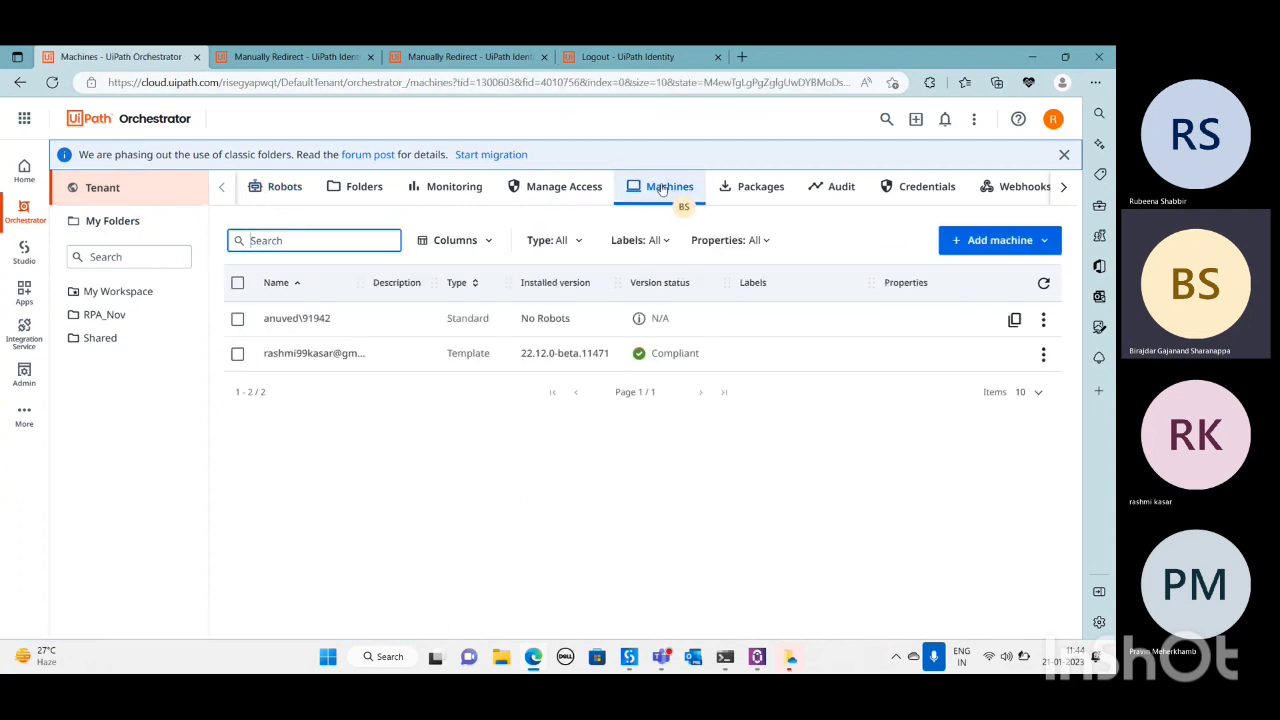
left_click(1042, 356)
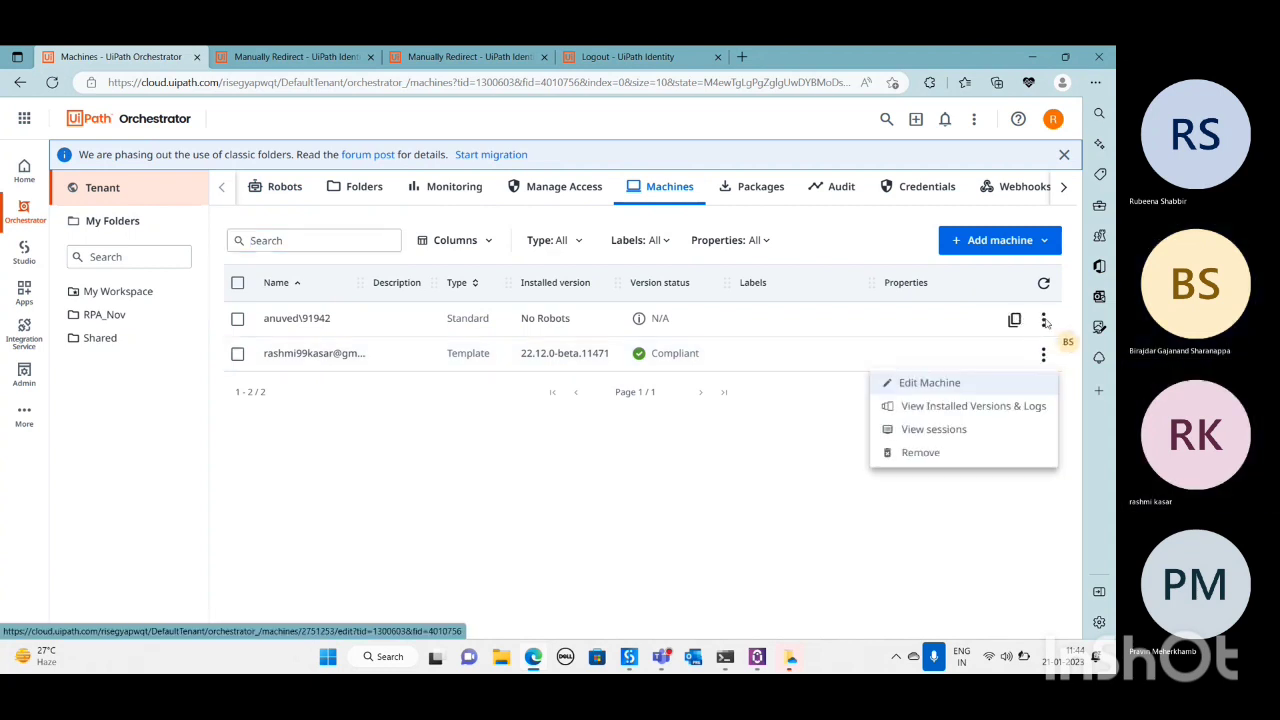
left_click(1043, 320)
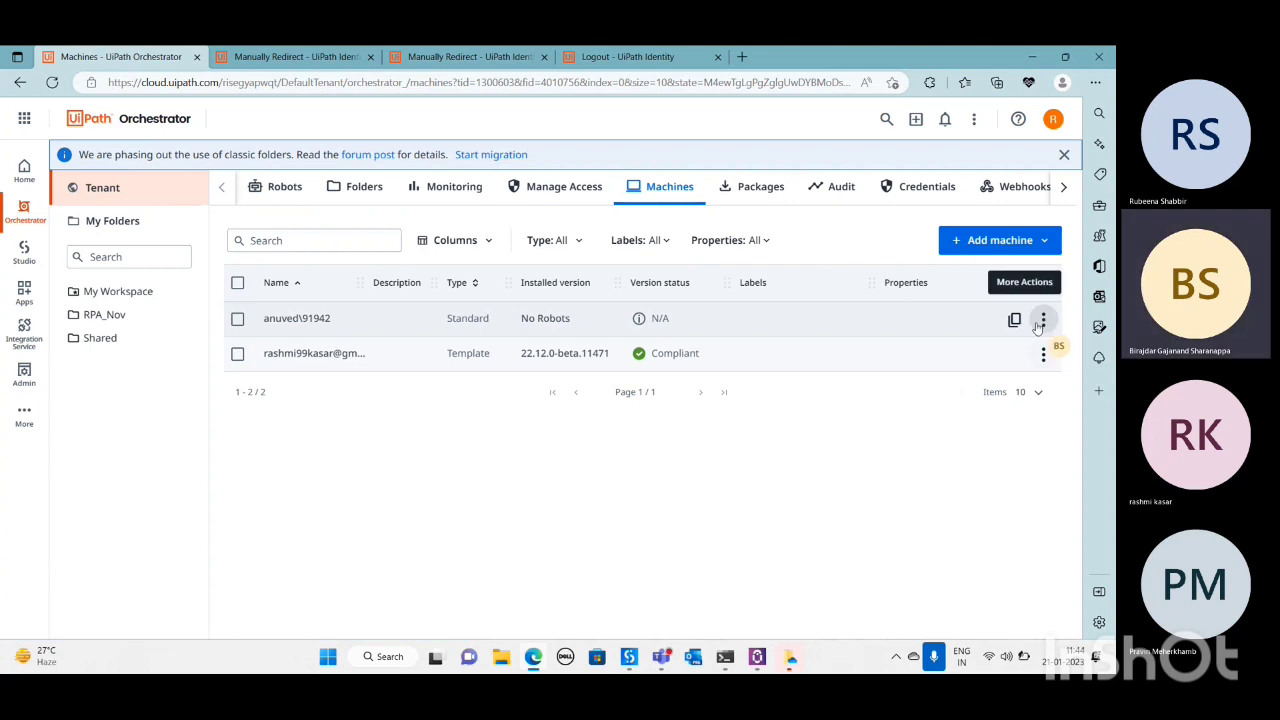
left_click(1042, 321)
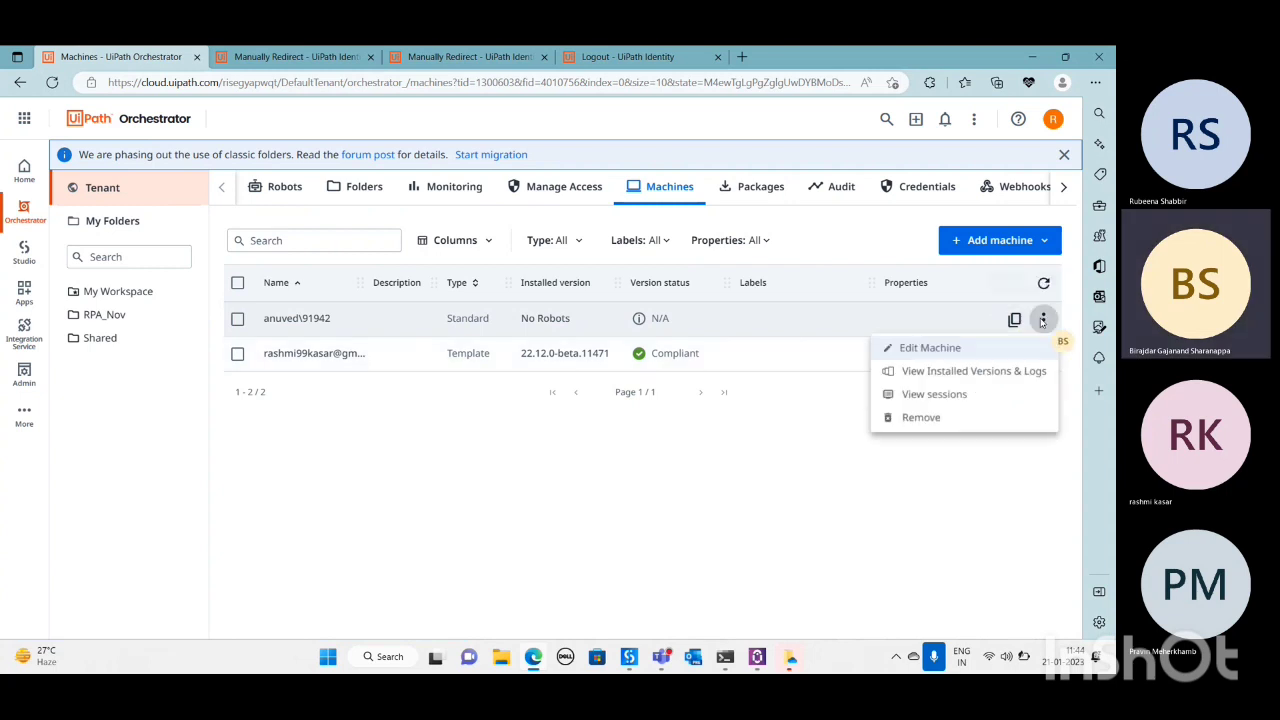
left_click(910, 350)
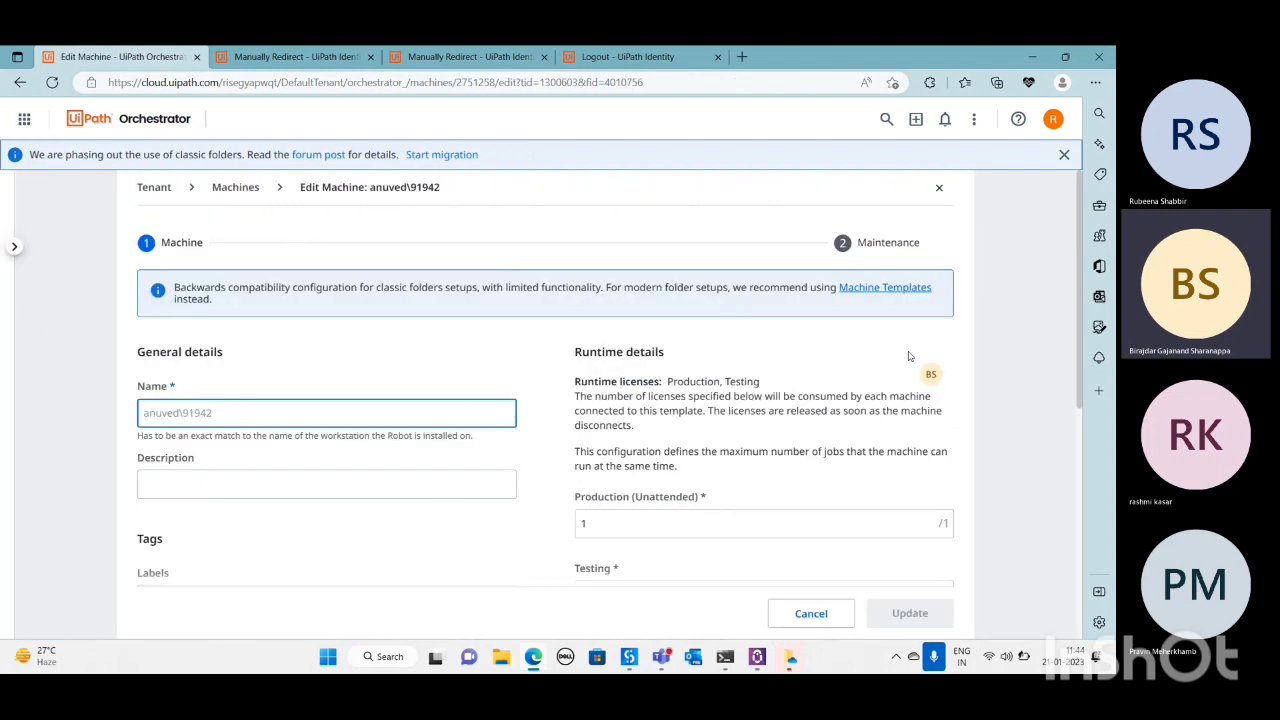
left_click_drag(1077, 363, 1076, 593)
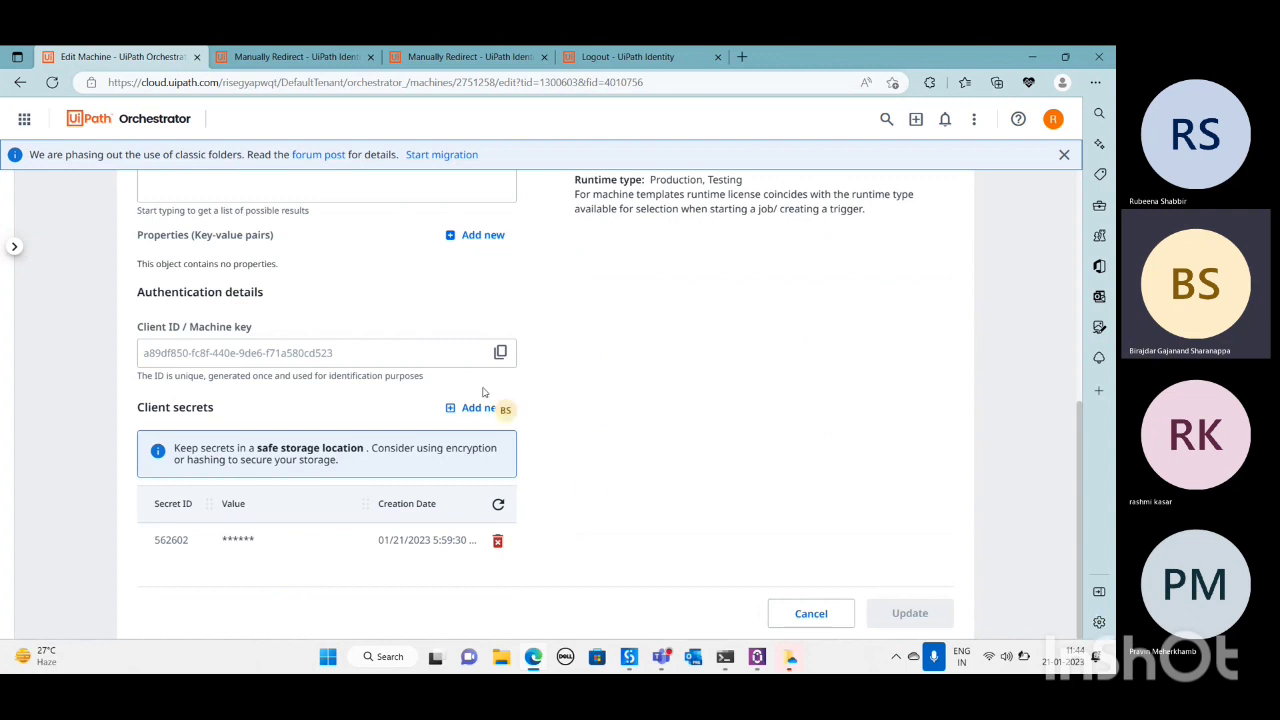
left_click(500, 352)
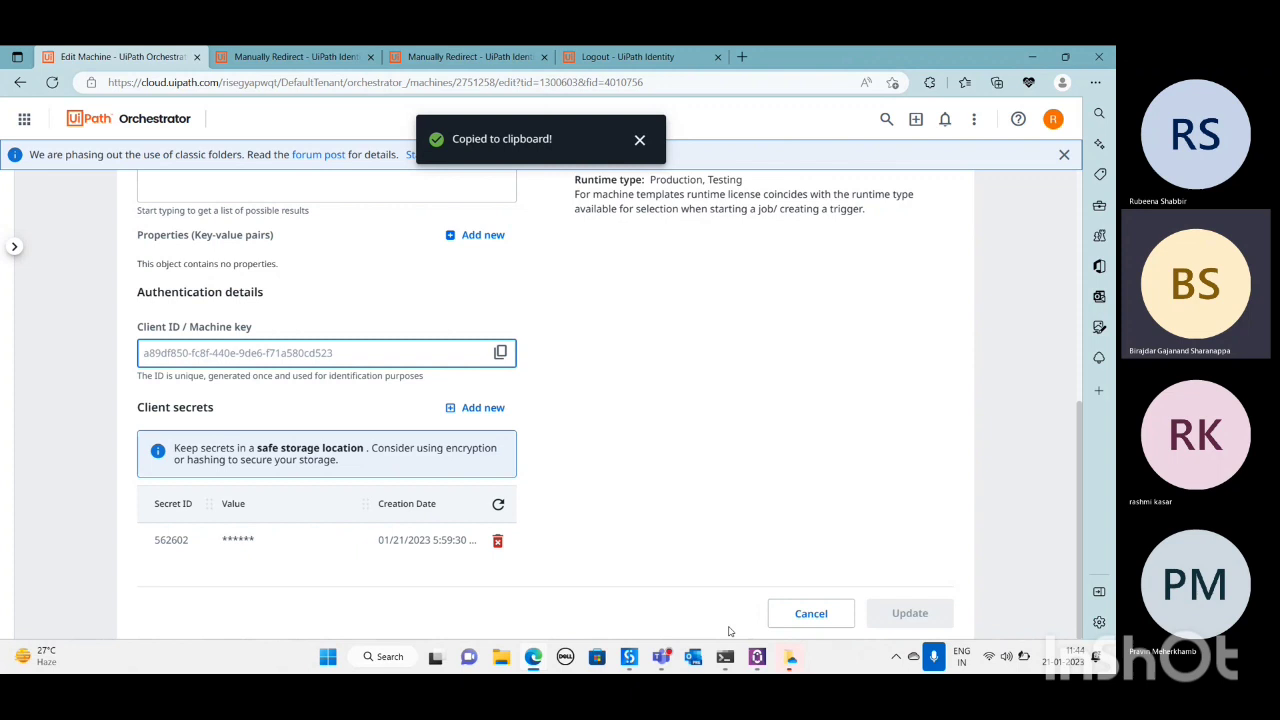
mouse_move(757, 657)
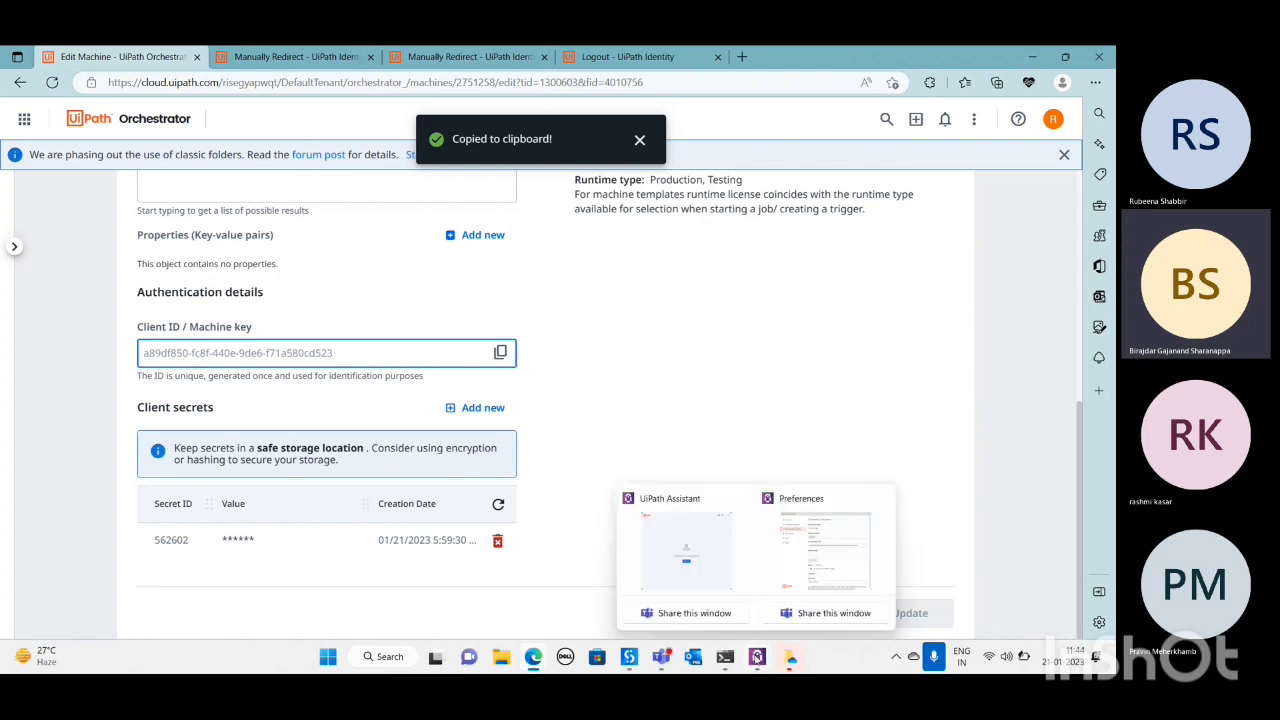
- Paste the machine key, connect, dismiss the test job's welcome message, and close Preferences
left_click(822, 572)
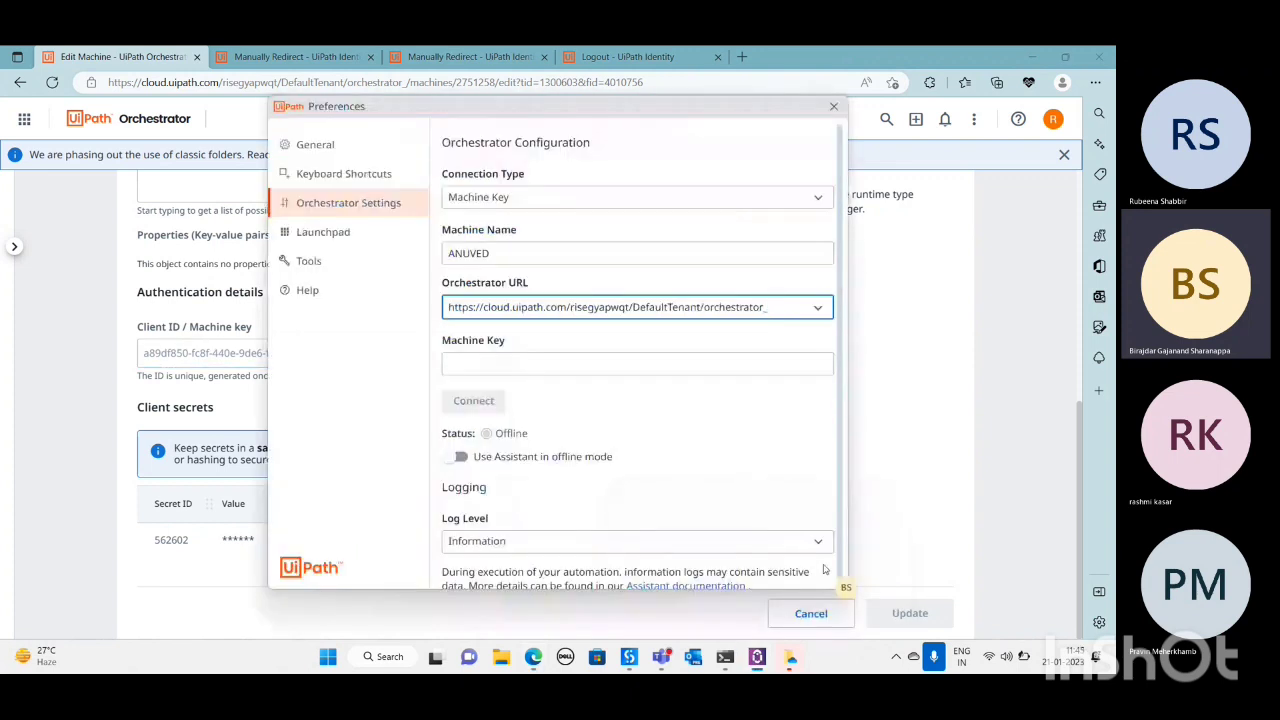
left_click(495, 362)
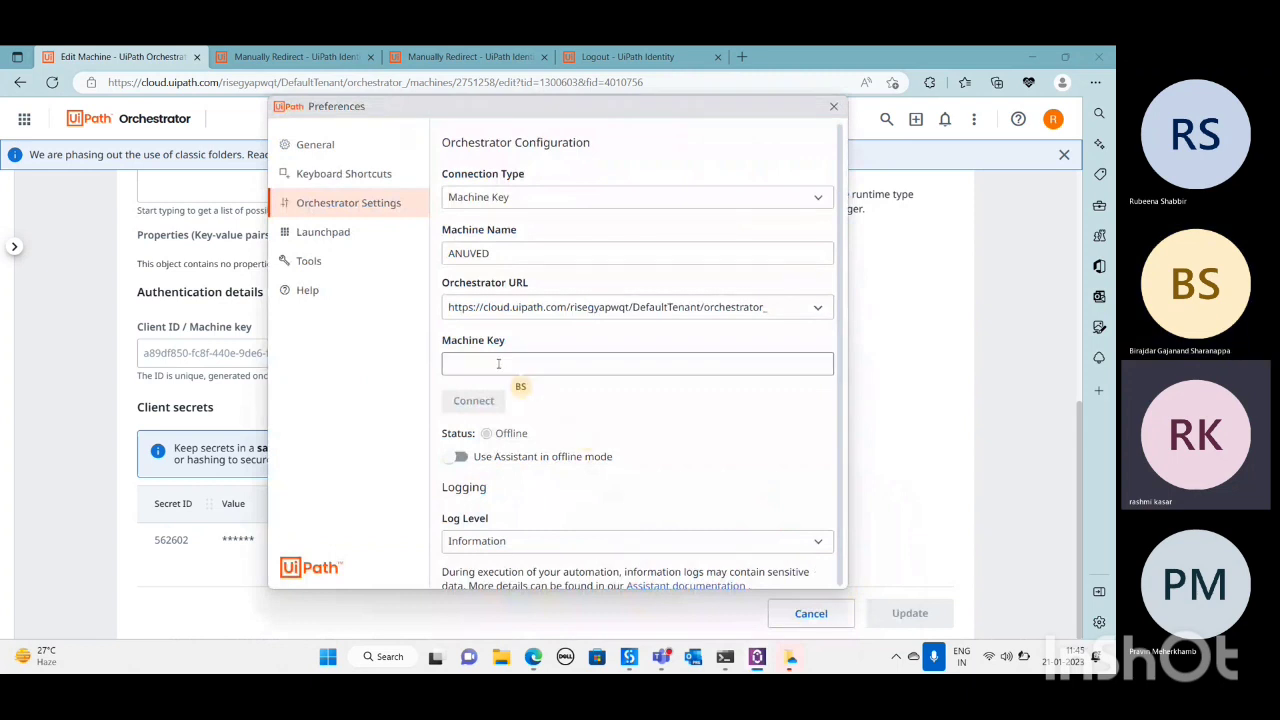
key("ctrl+v")
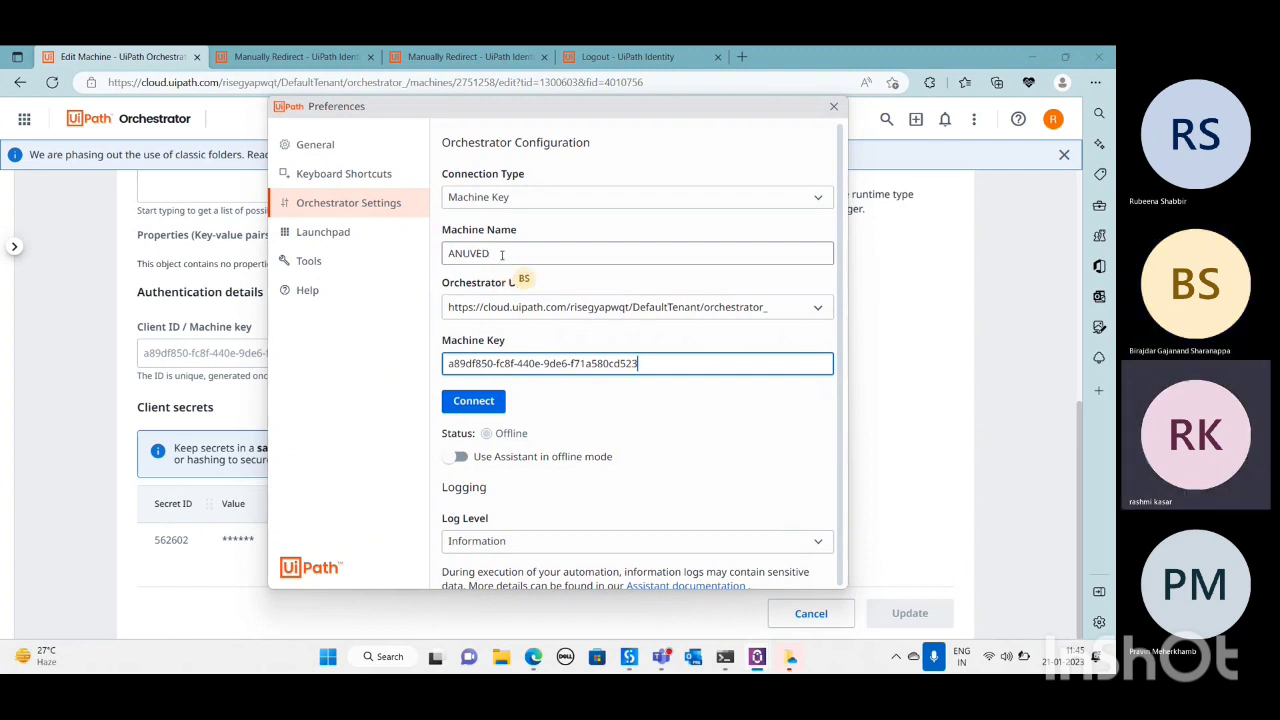
left_click(476, 401)
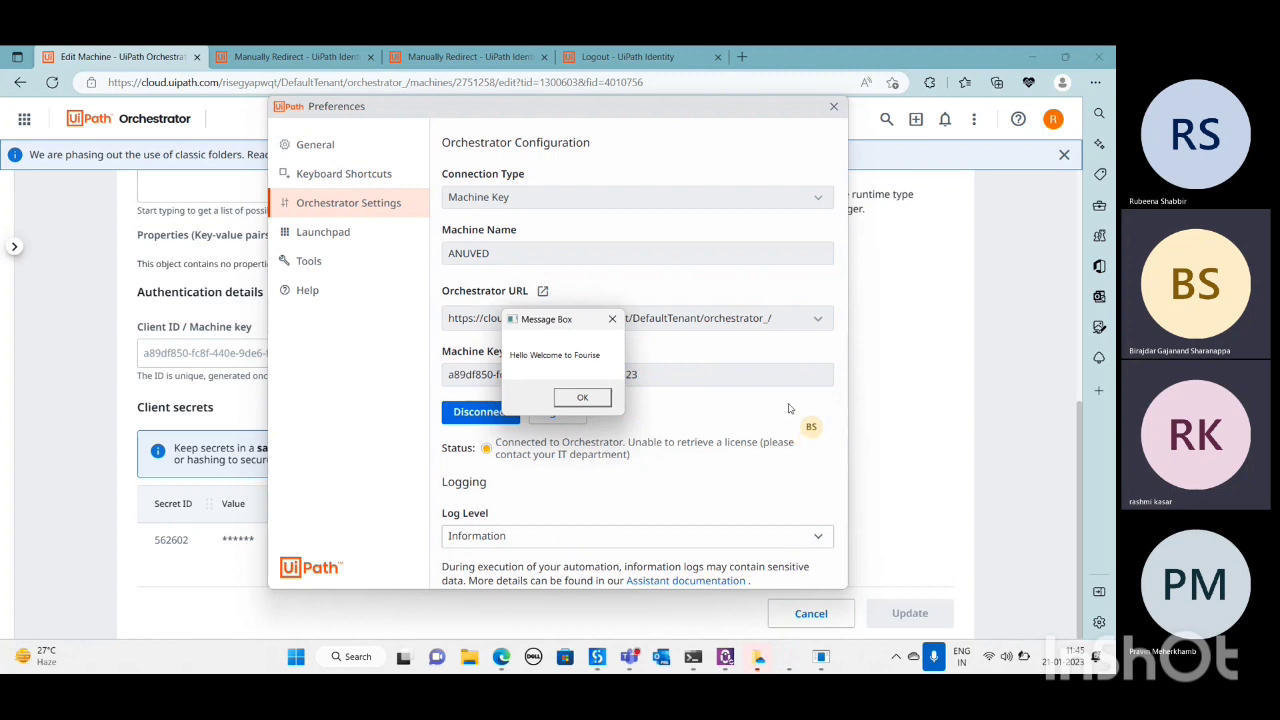
left_click(582, 398)
left_click(582, 398)
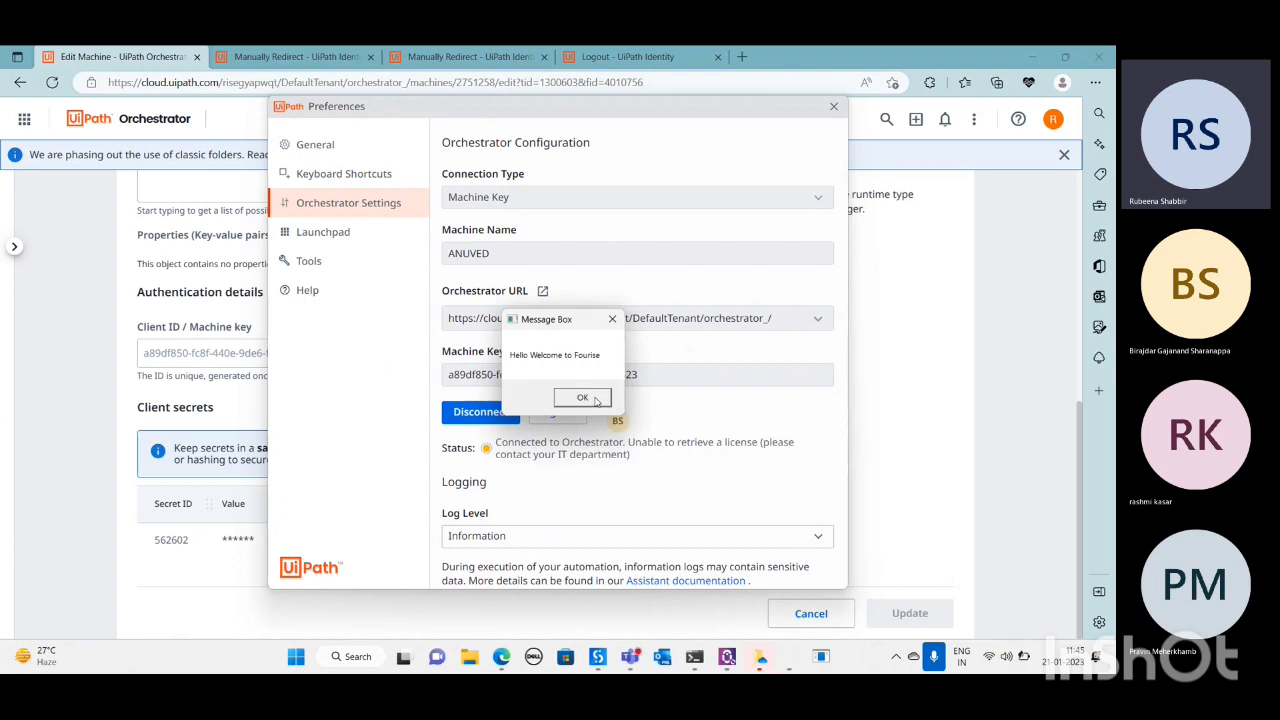
left_click(582, 398)
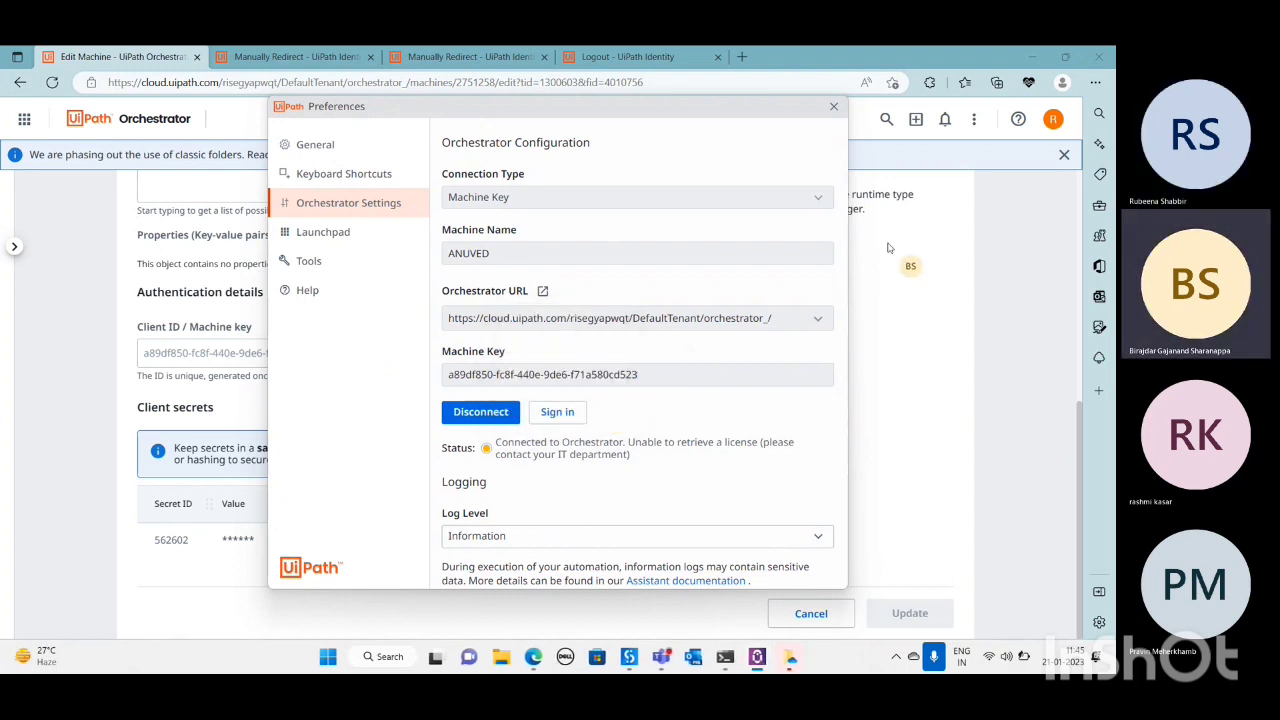
left_click(872, 277)
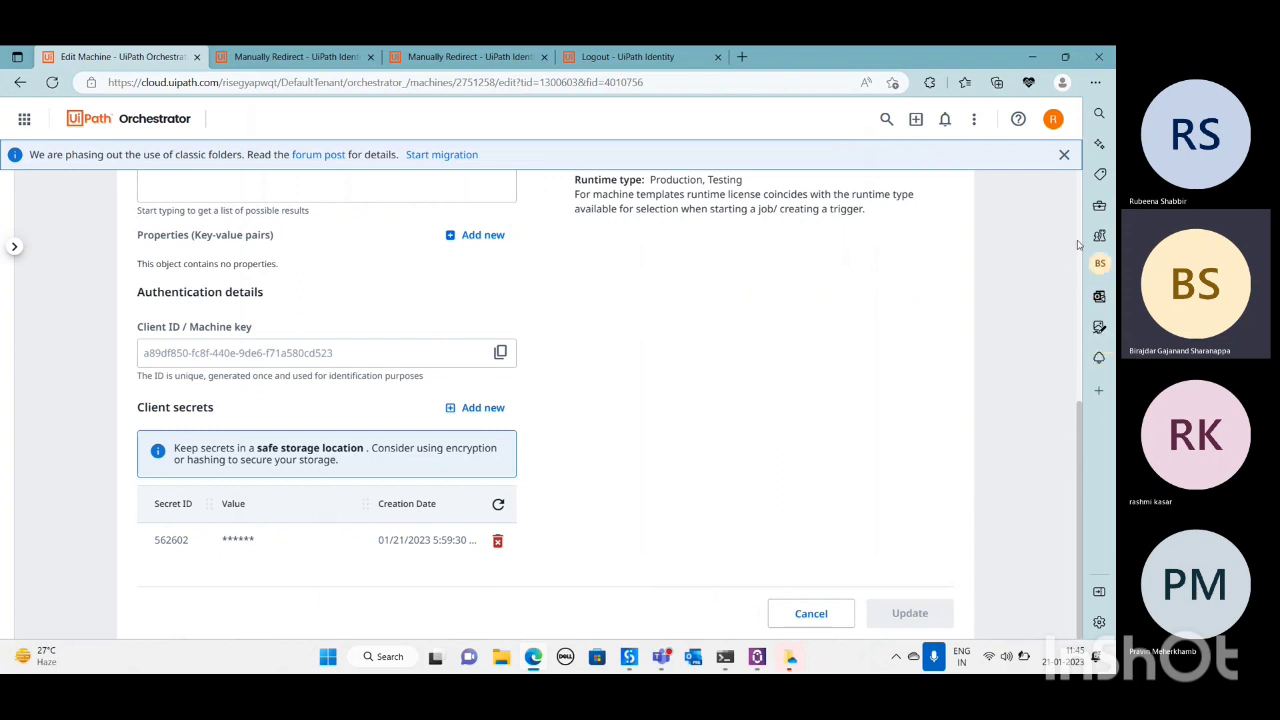
- Go back to the Orchestrator browser tab to view the RPA_Training folder's users
left_click_drag(1077, 244, 1073, 190)
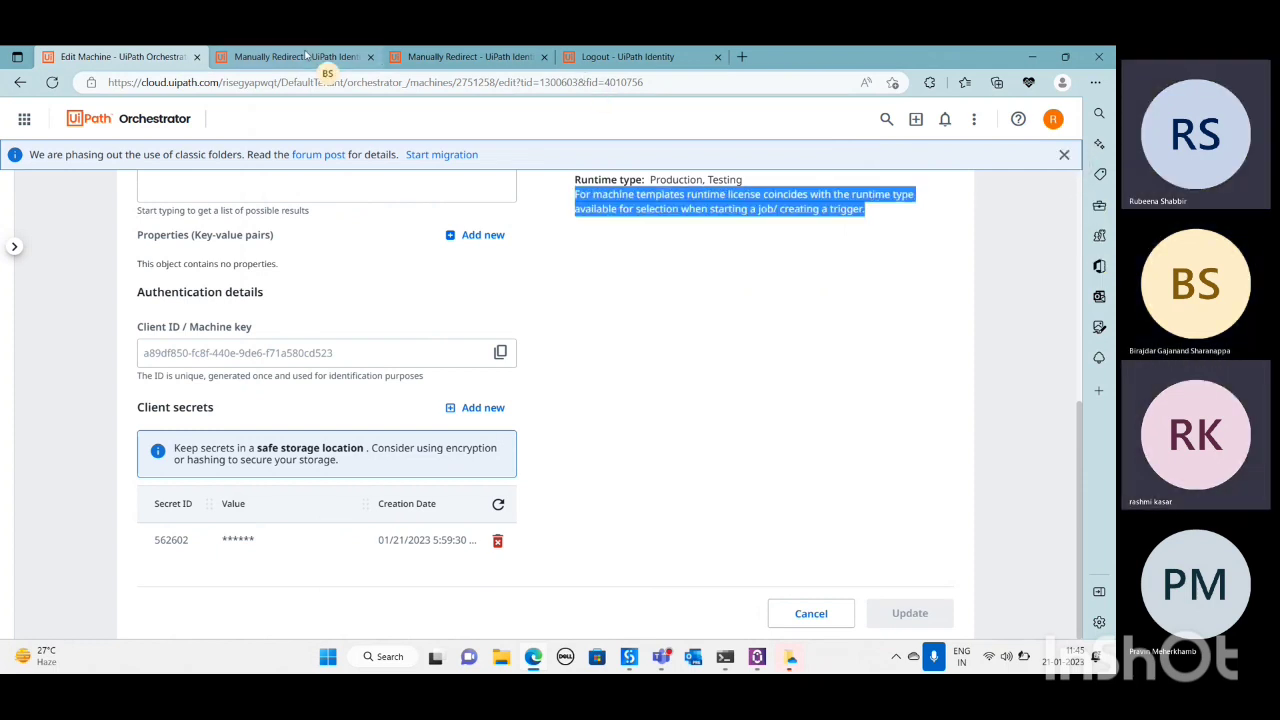
left_click(428, 60)
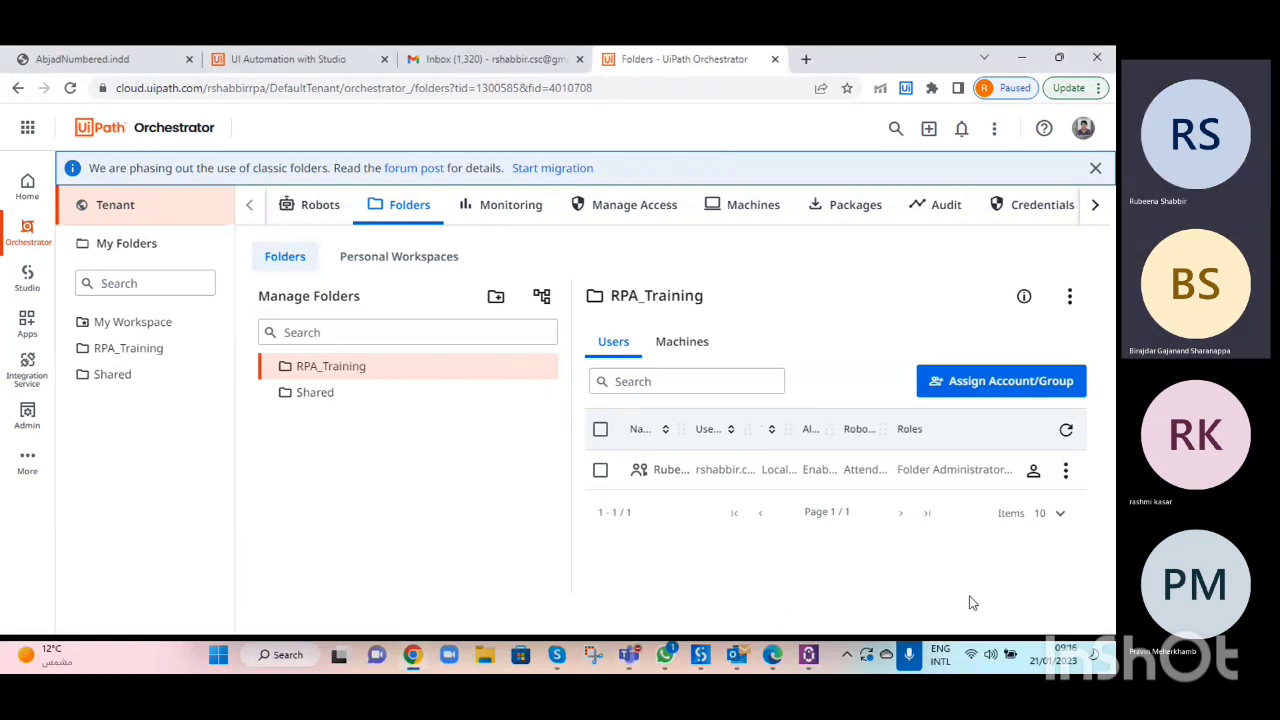
- Edit the RPA_Training folder user so unattended jobs run under a specific Windows user account
left_click(1066, 469)
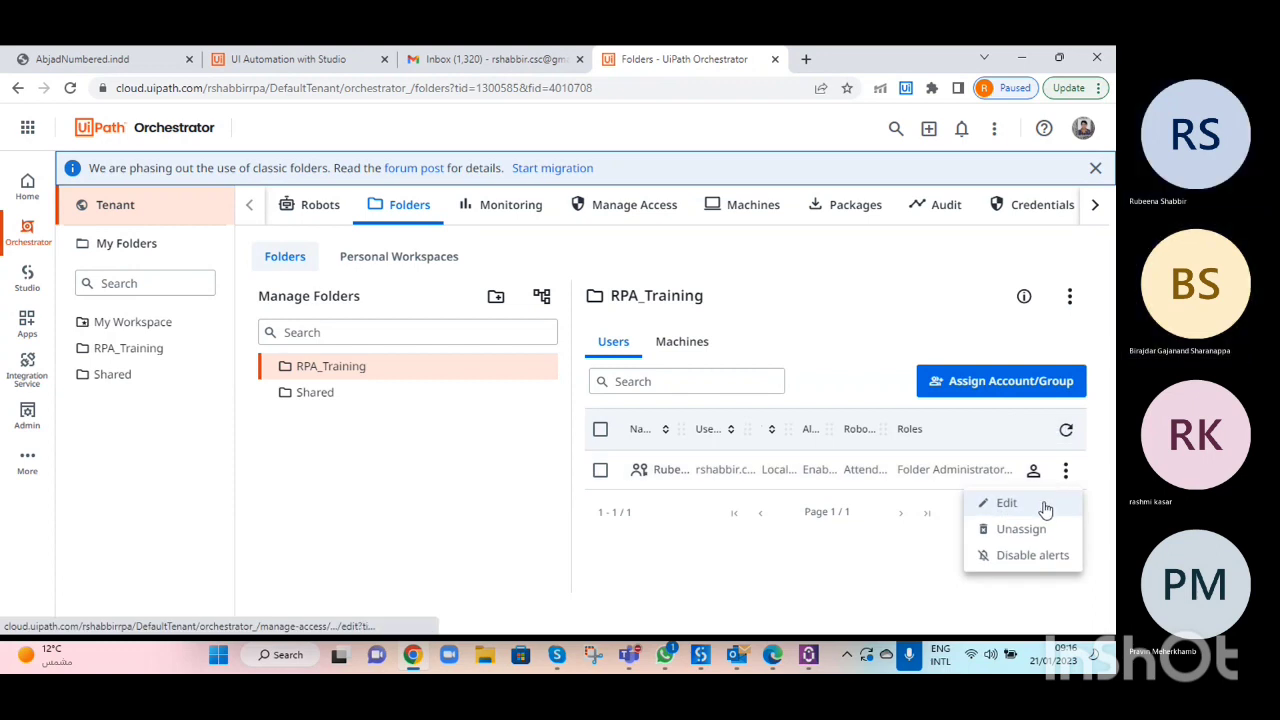
left_click(1045, 507)
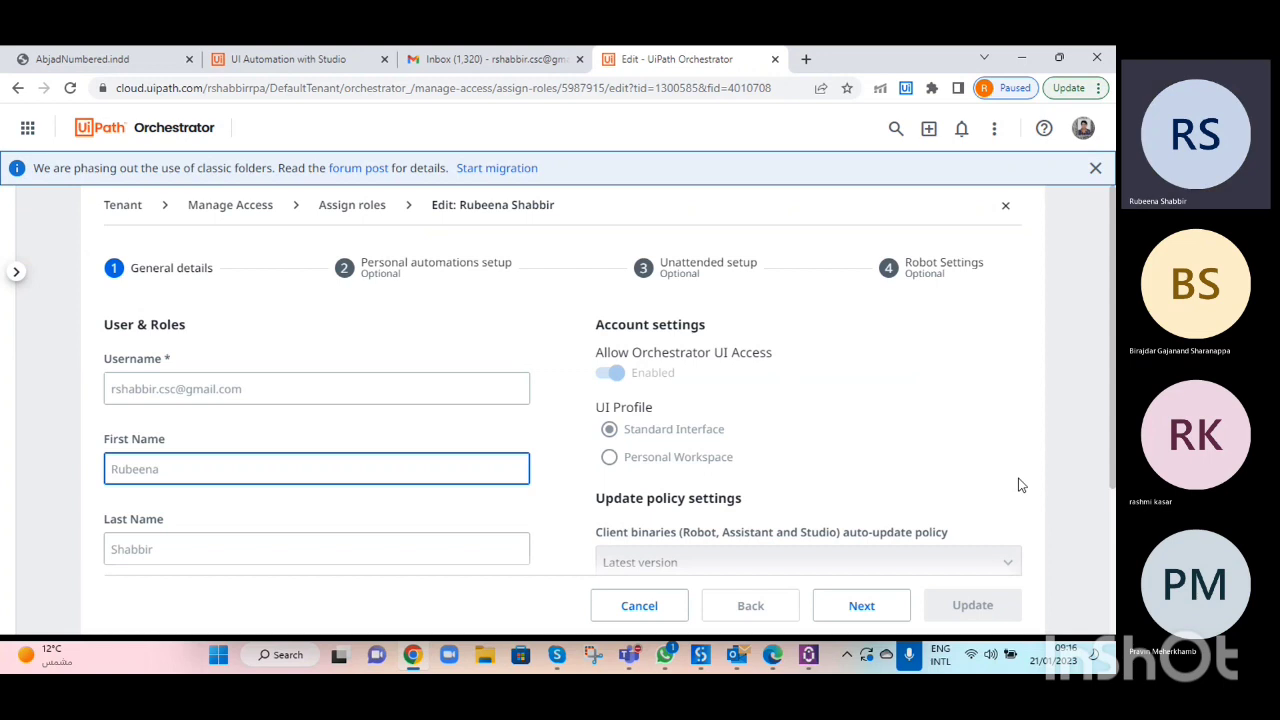
left_click(411, 383)
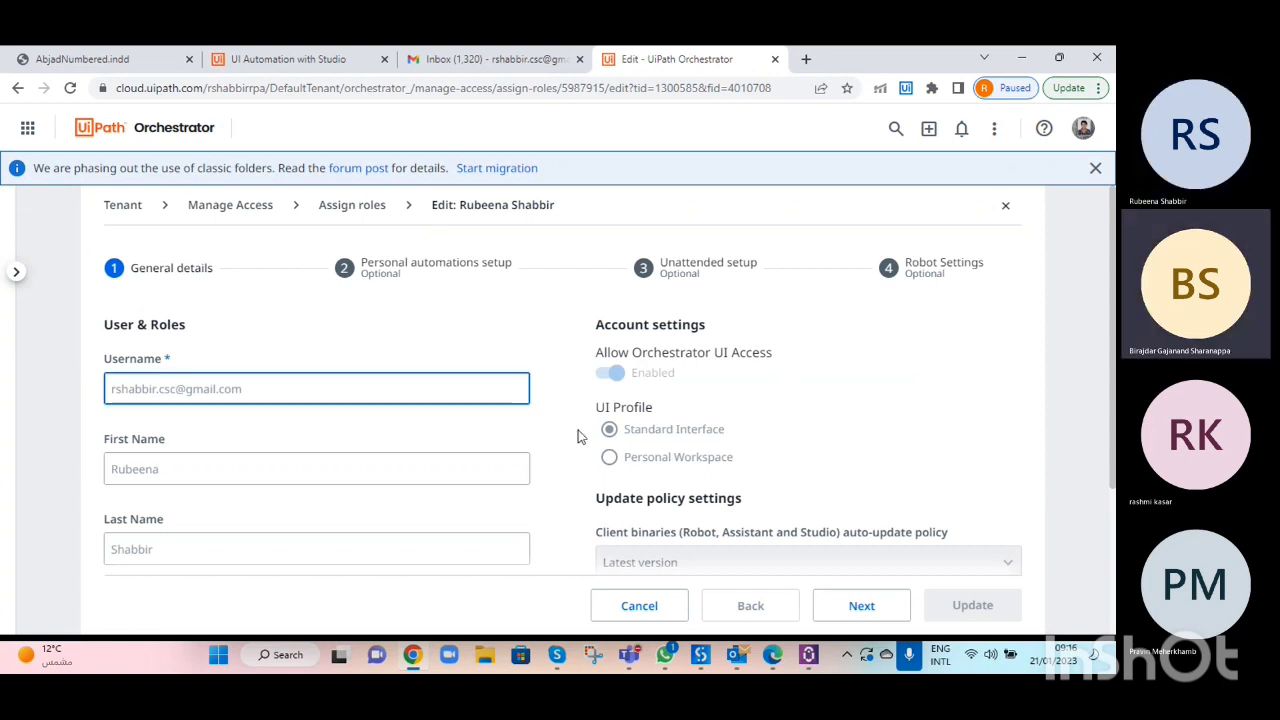
left_click(858, 606)
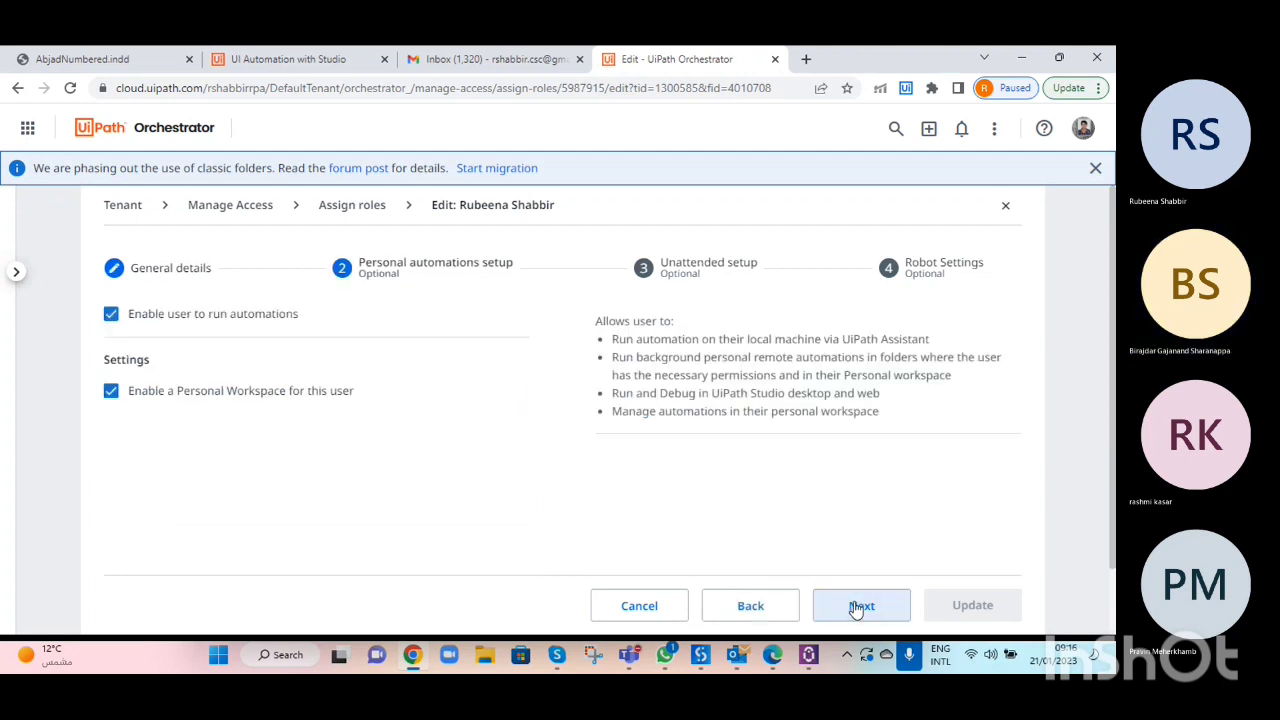
left_click(858, 606)
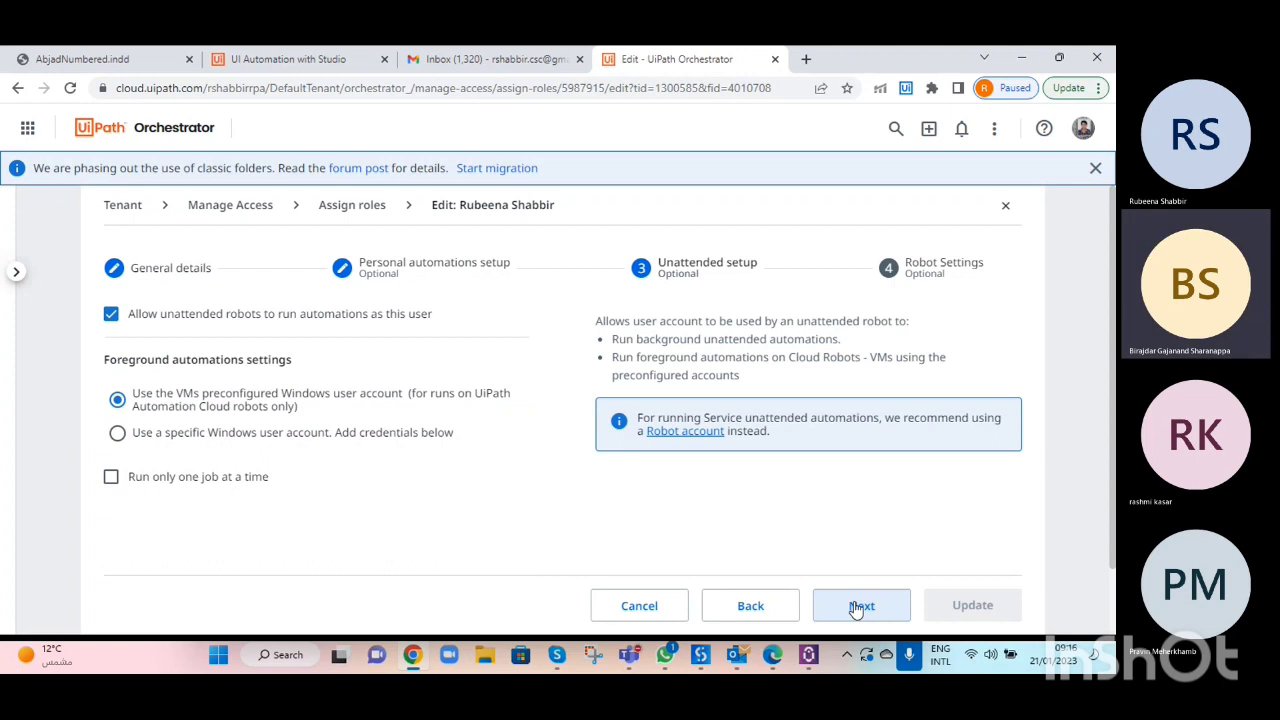
left_click(134, 440)
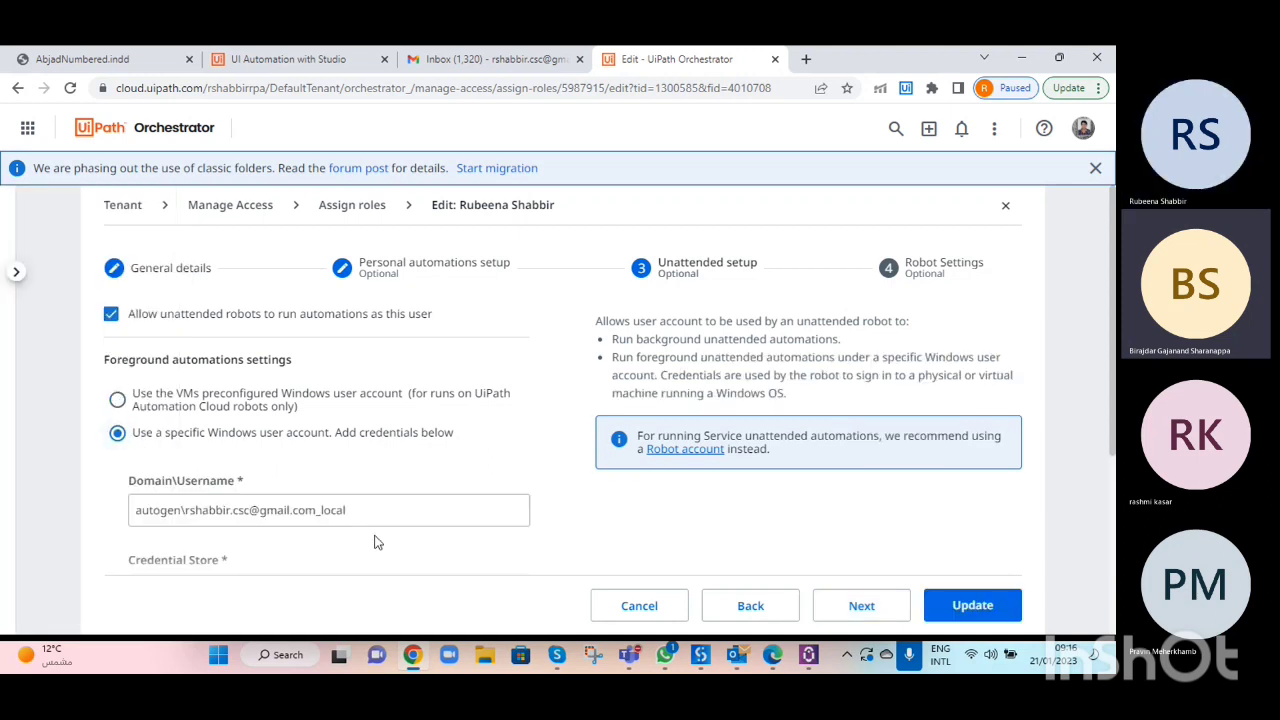
scroll(1111, 400, "down", 3)
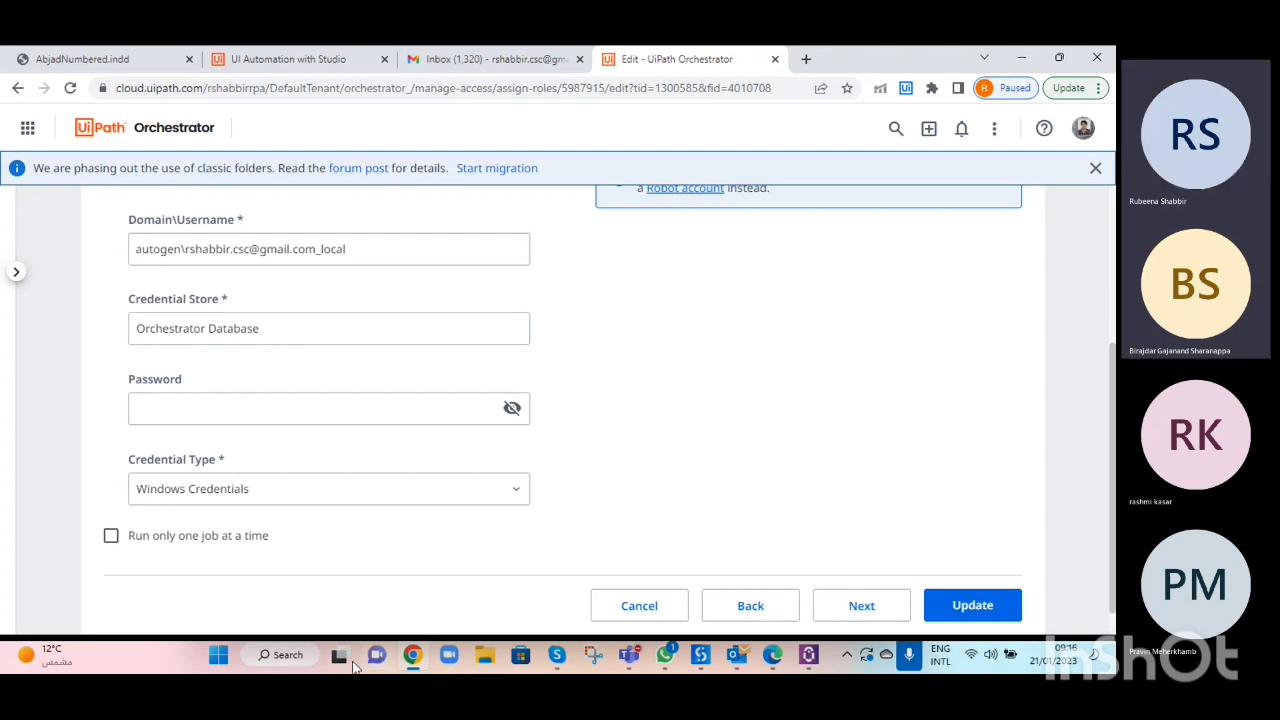
- Run whoami in Command Prompt to show the current Windows domain and username
left_click(287, 655)
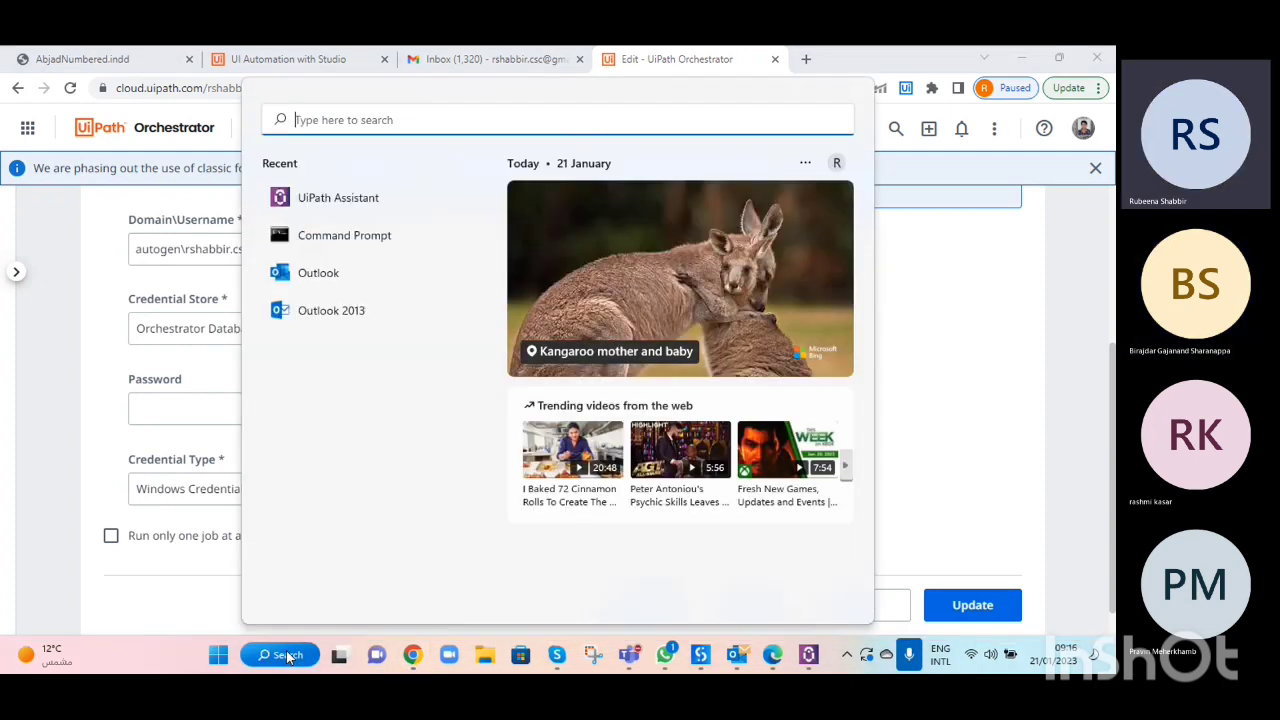
type("comman")
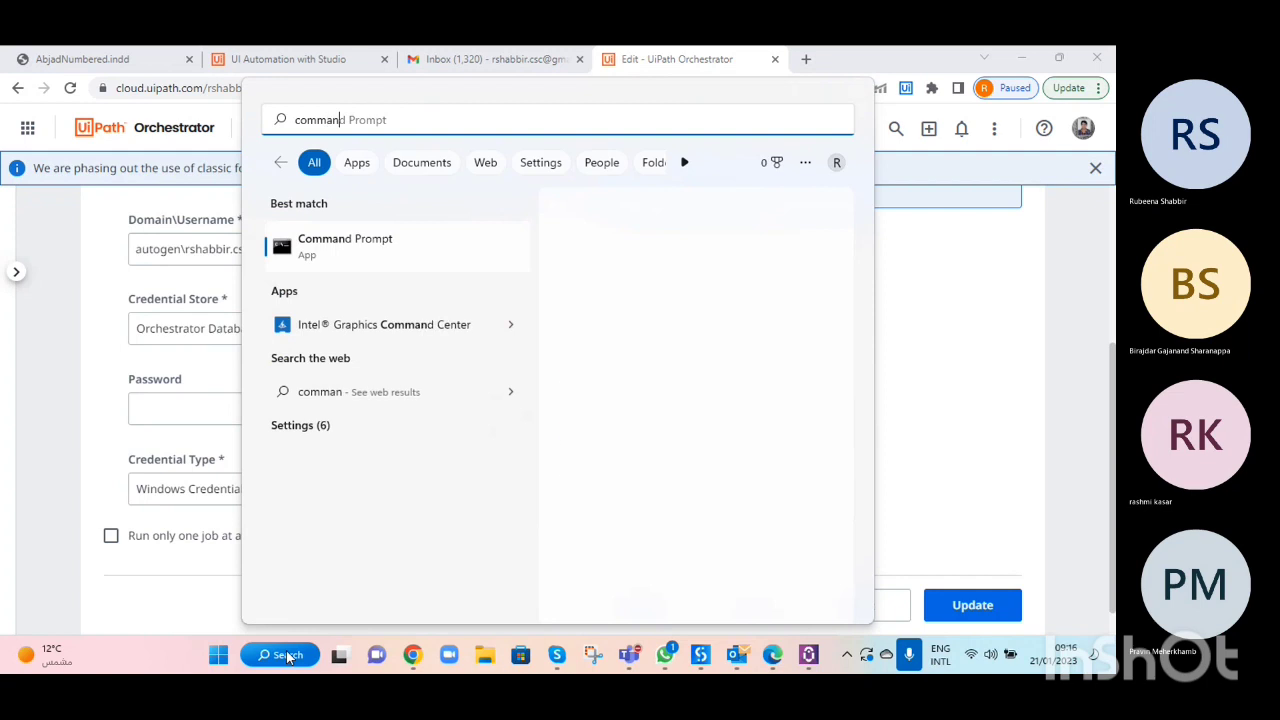
left_click(391, 252)
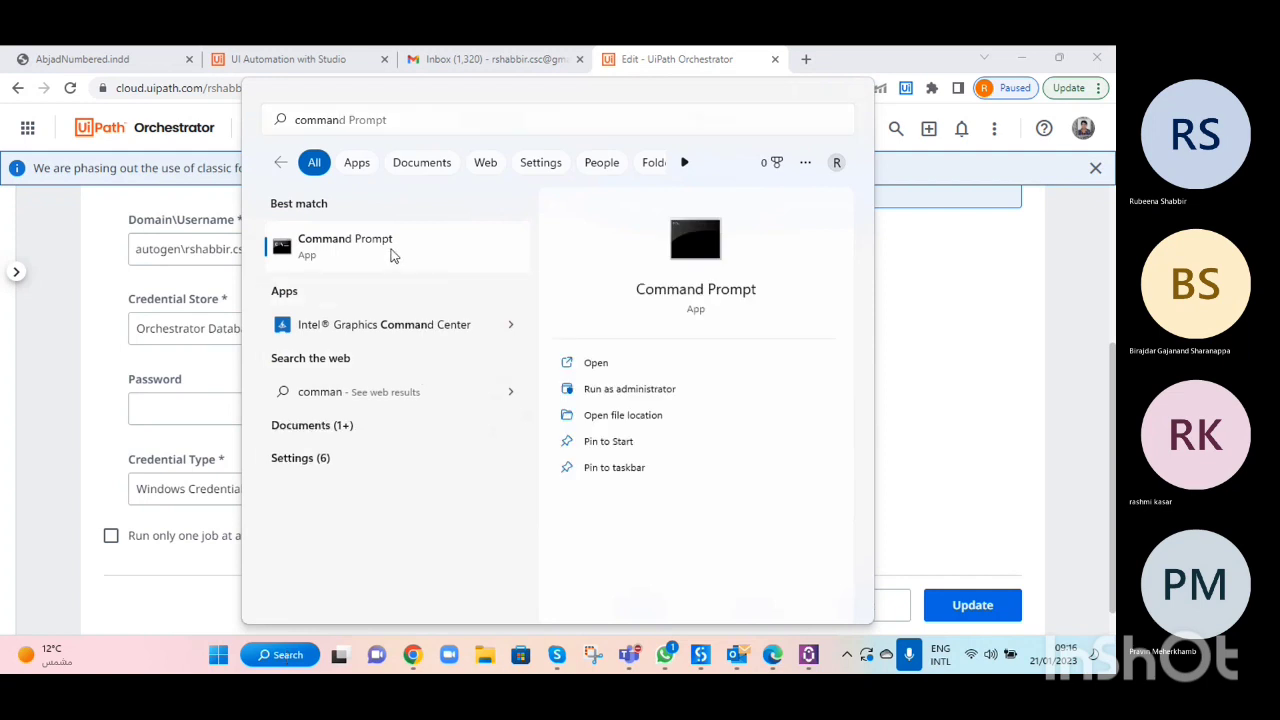
type("who")
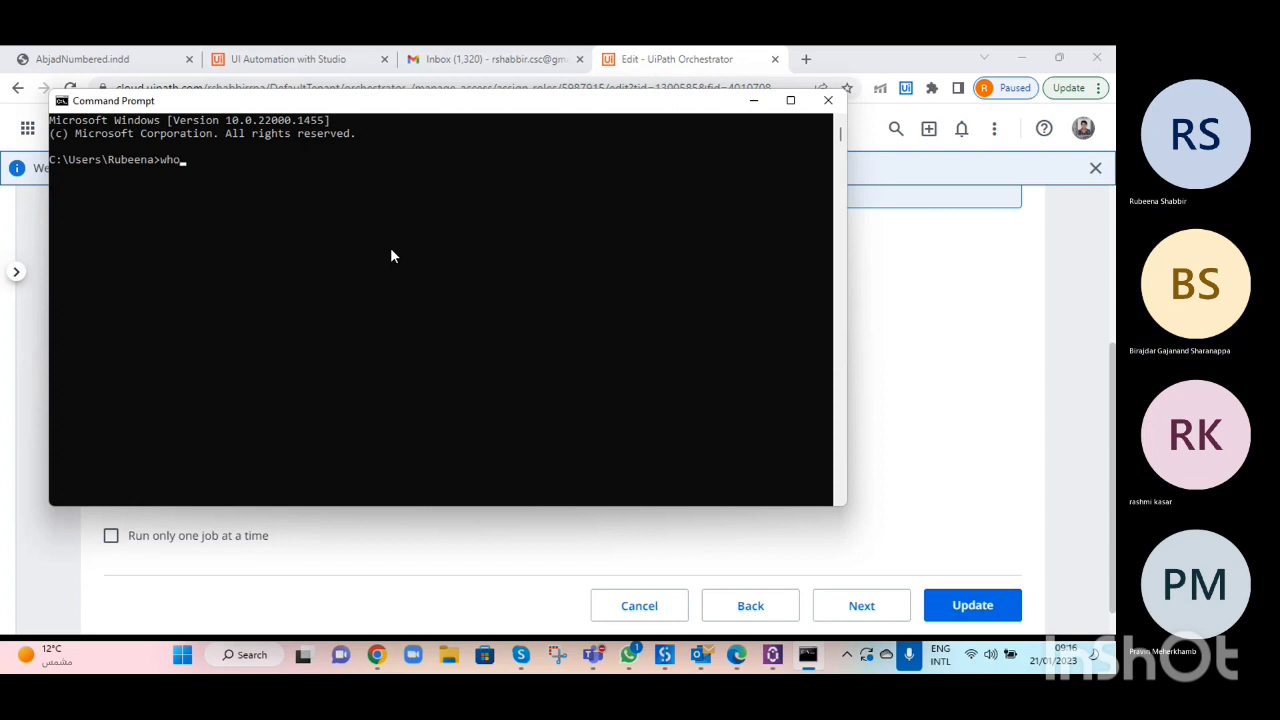
type("mami")
key("Return")
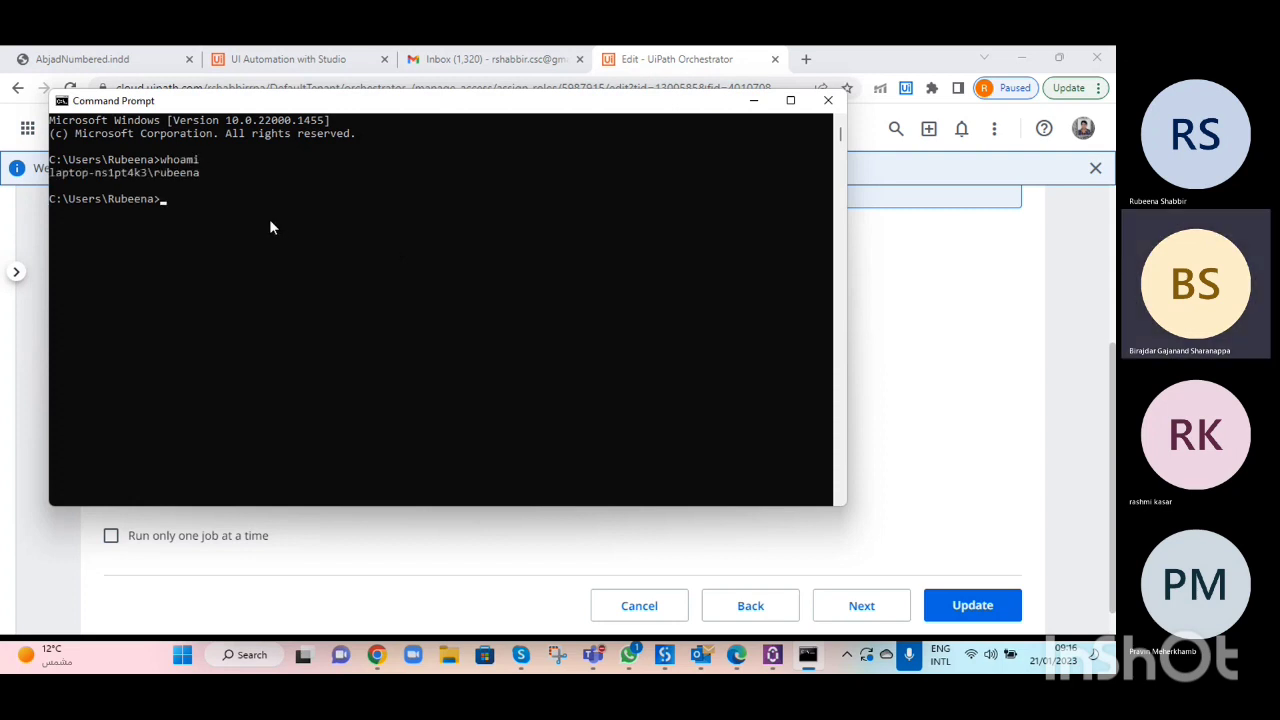
- Copy the whoami output into the wizard's Domain\Username field, replacing its old value
left_click_drag(200, 170, 54, 178)
key("ctrl+c")
key("alt+Tab")
left_click_drag(380, 249, 98, 244)
key("ctrl+v")
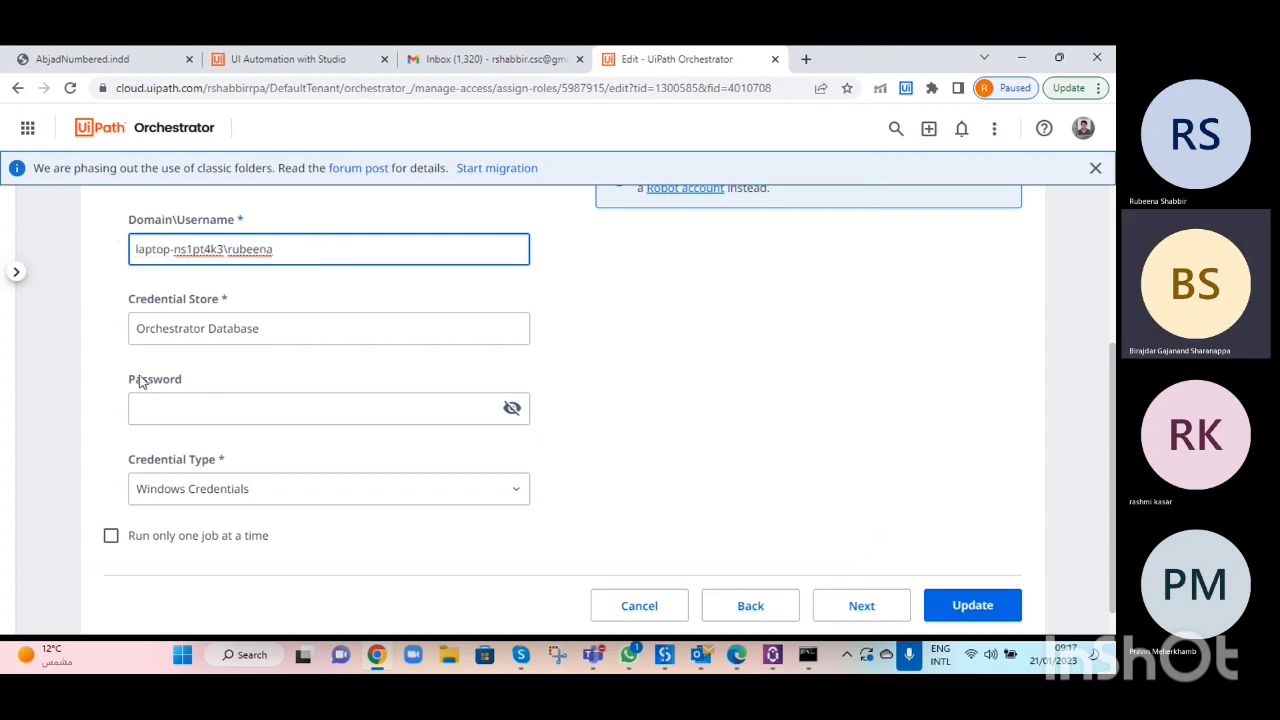
- Enter the Windows account password and save with Update, declining Chrome's password saving
left_click(243, 401)
type("••••")
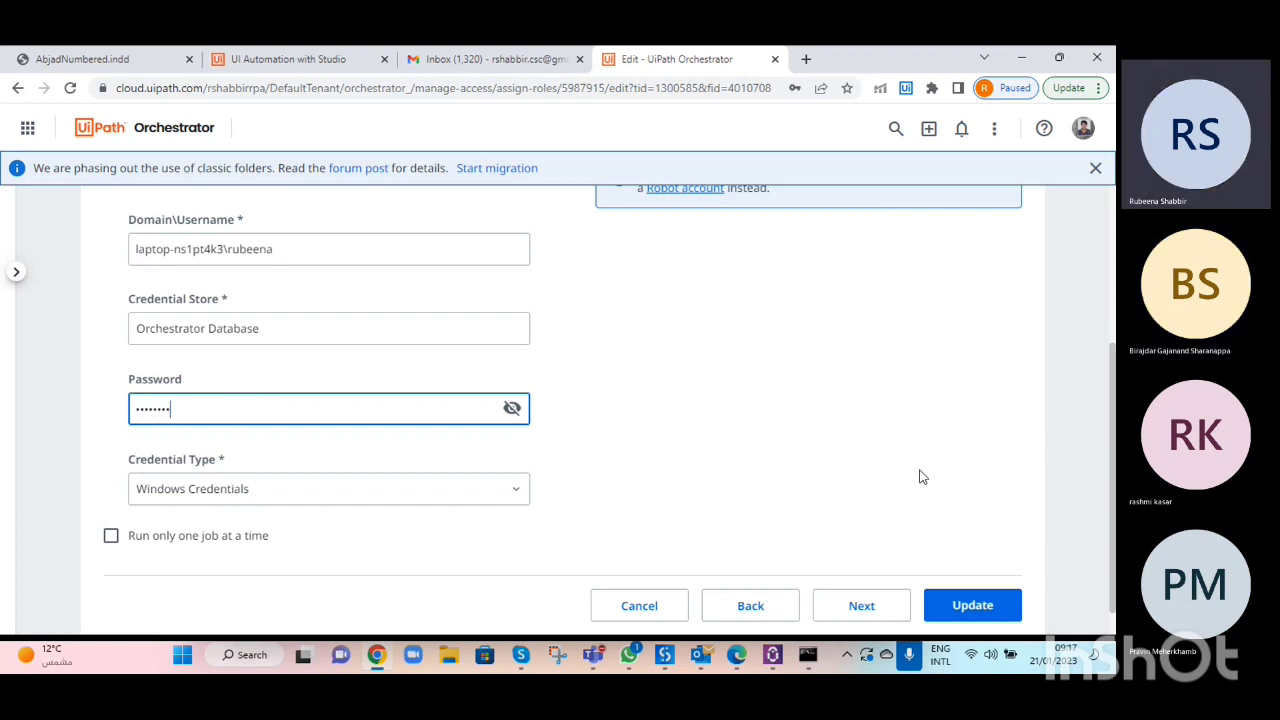
left_click(982, 608)
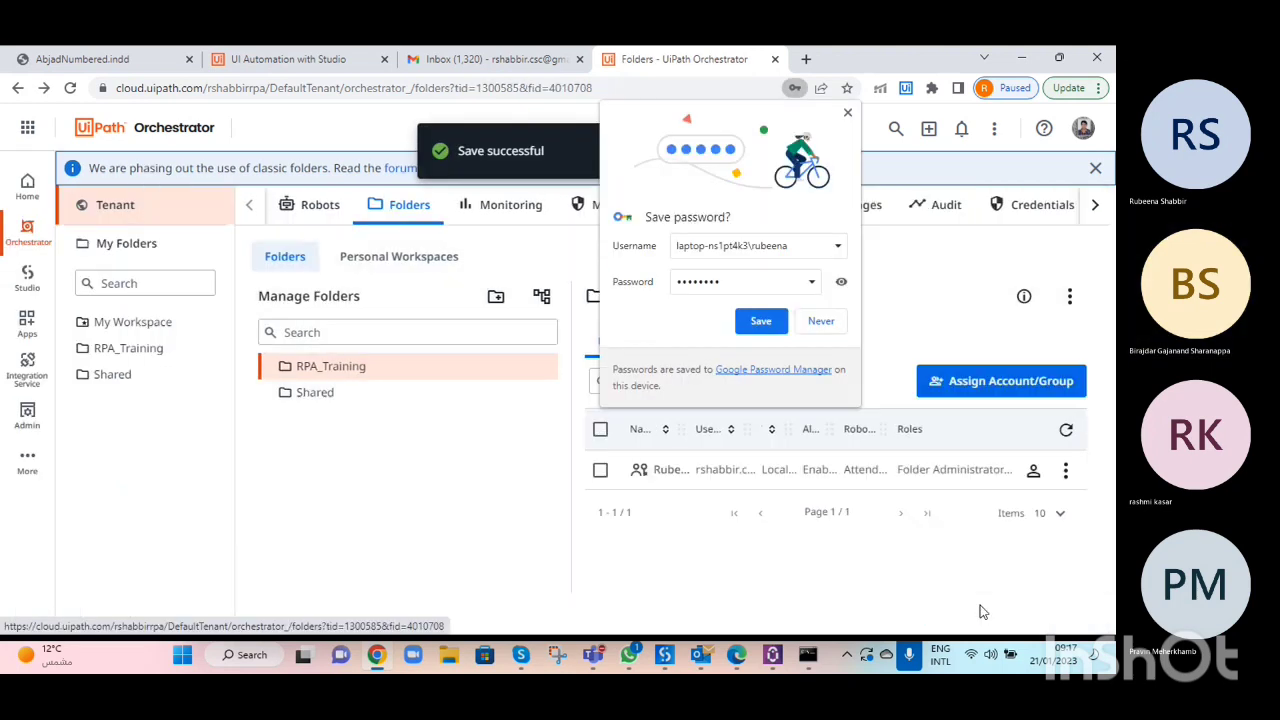
left_click(820, 324)
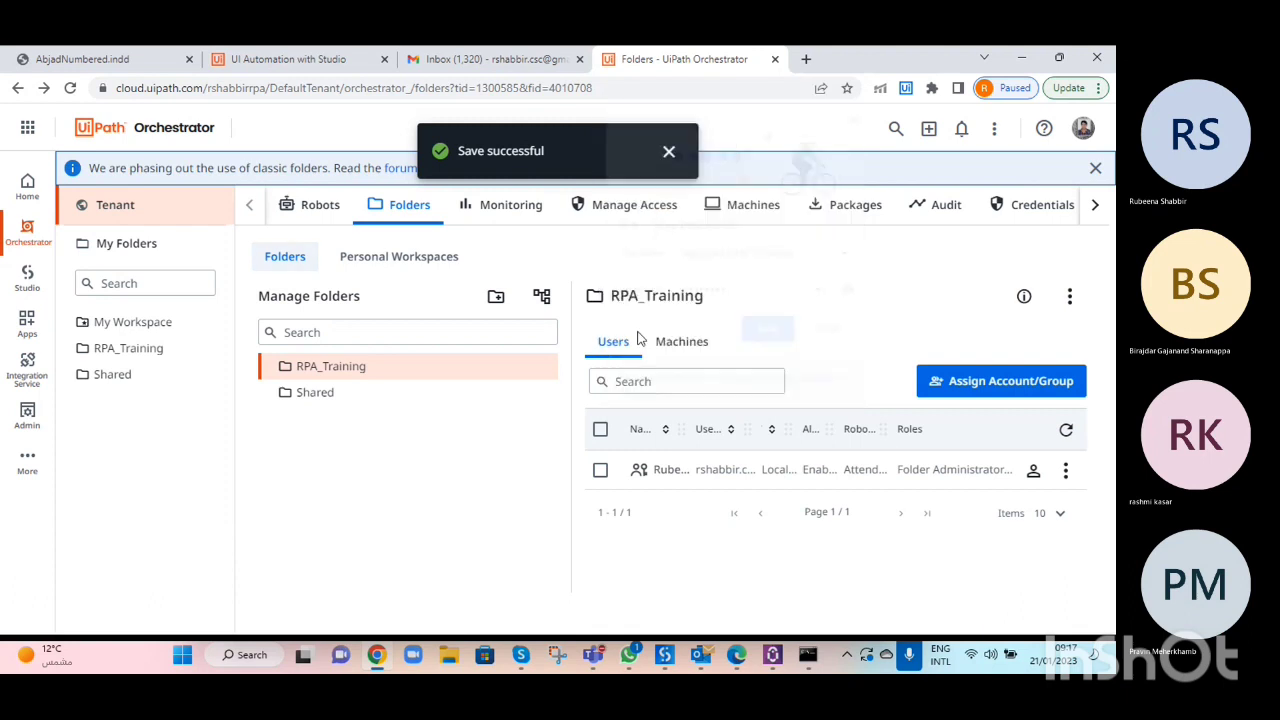
left_click(669, 151)
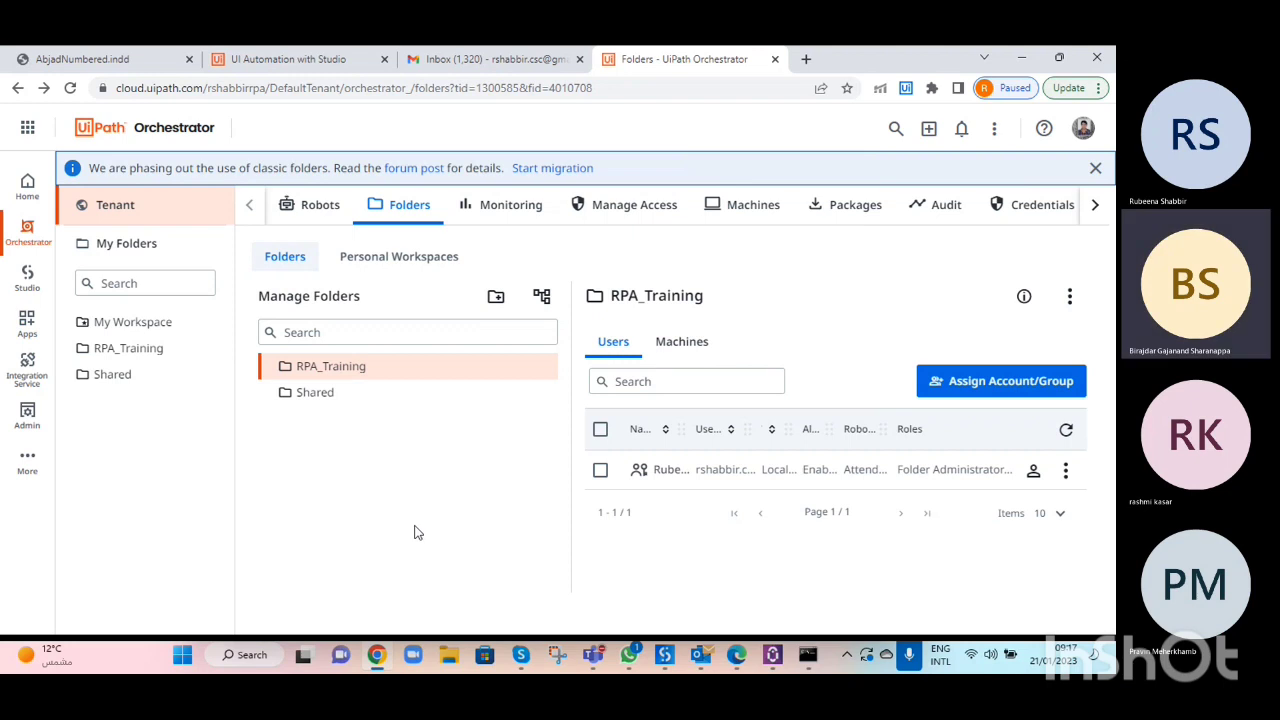
- Publish Demo15_21Jan from Studio as version 1.0.1 to the Personal Workspace Feed with default options
left_click(664, 657)
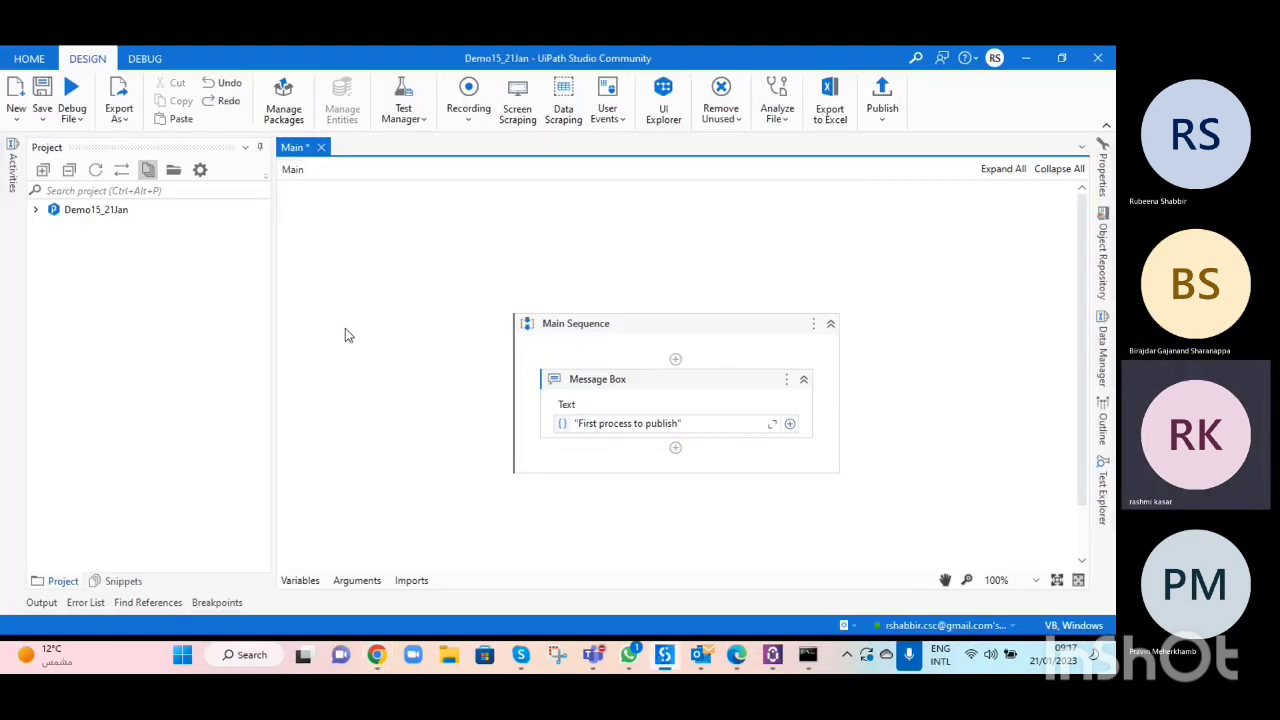
left_click(883, 117)
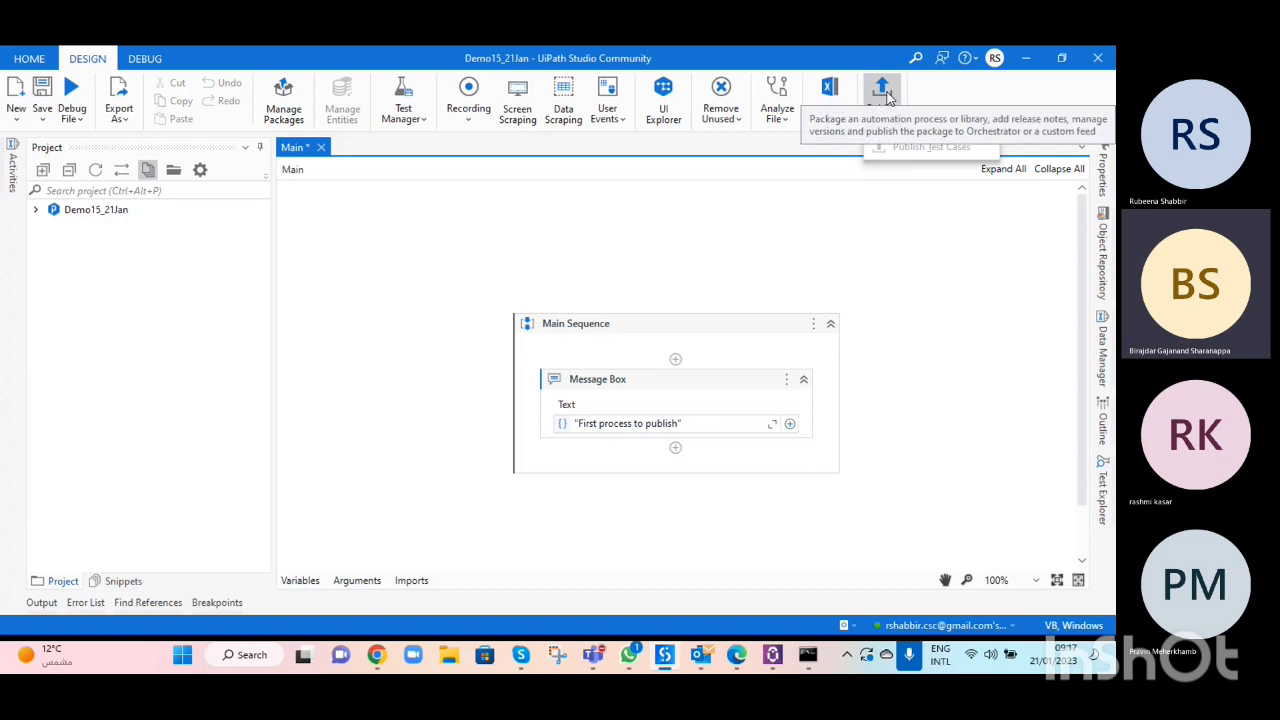
left_click(886, 97)
left_click(886, 97)
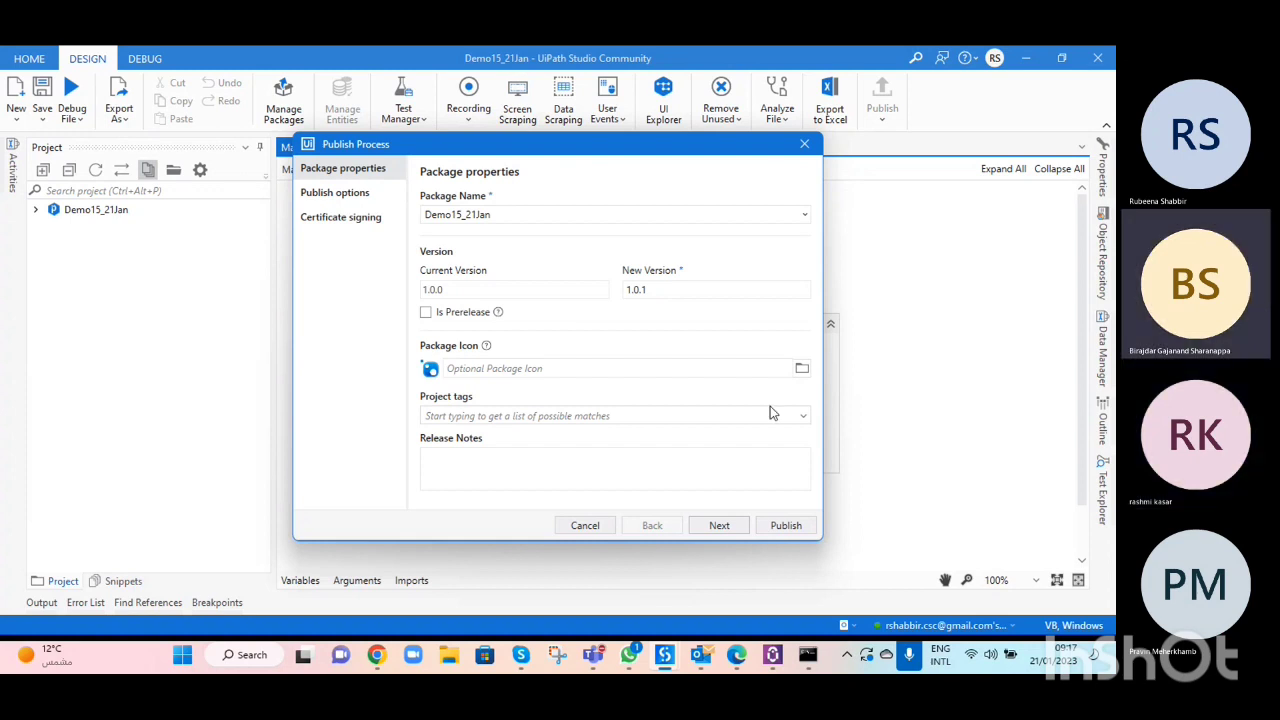
left_click(721, 528)
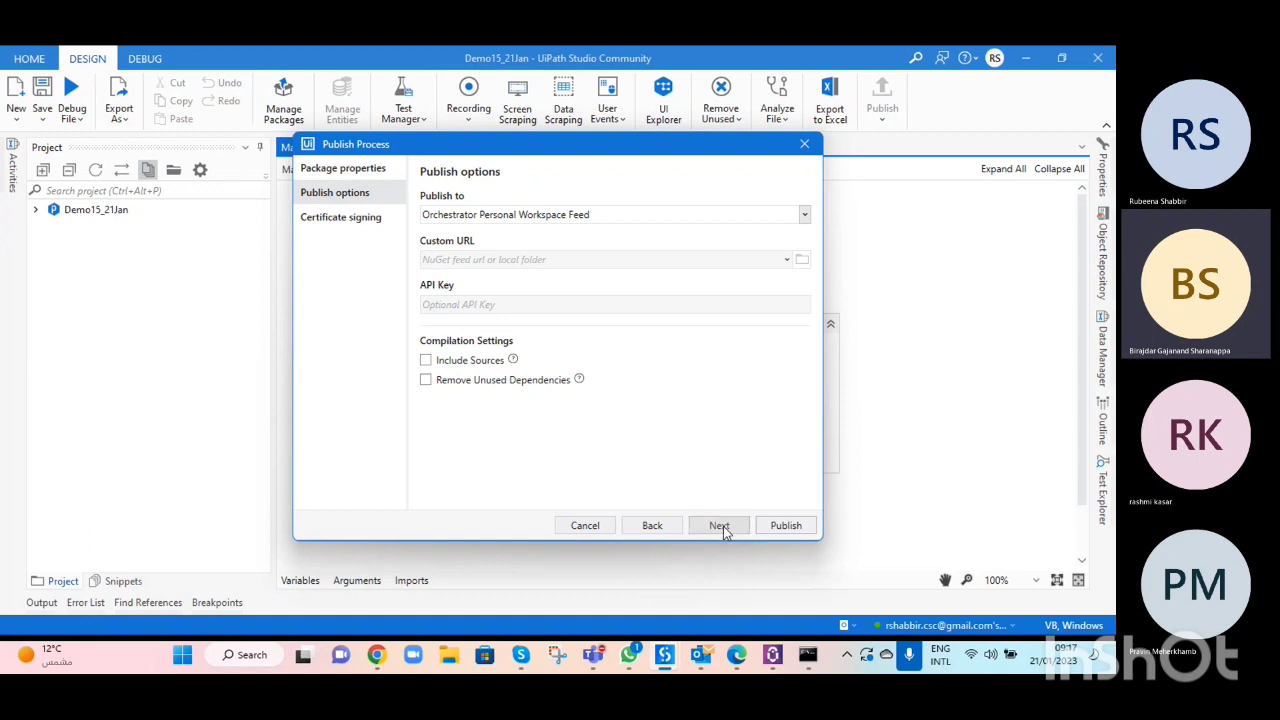
left_click(719, 526)
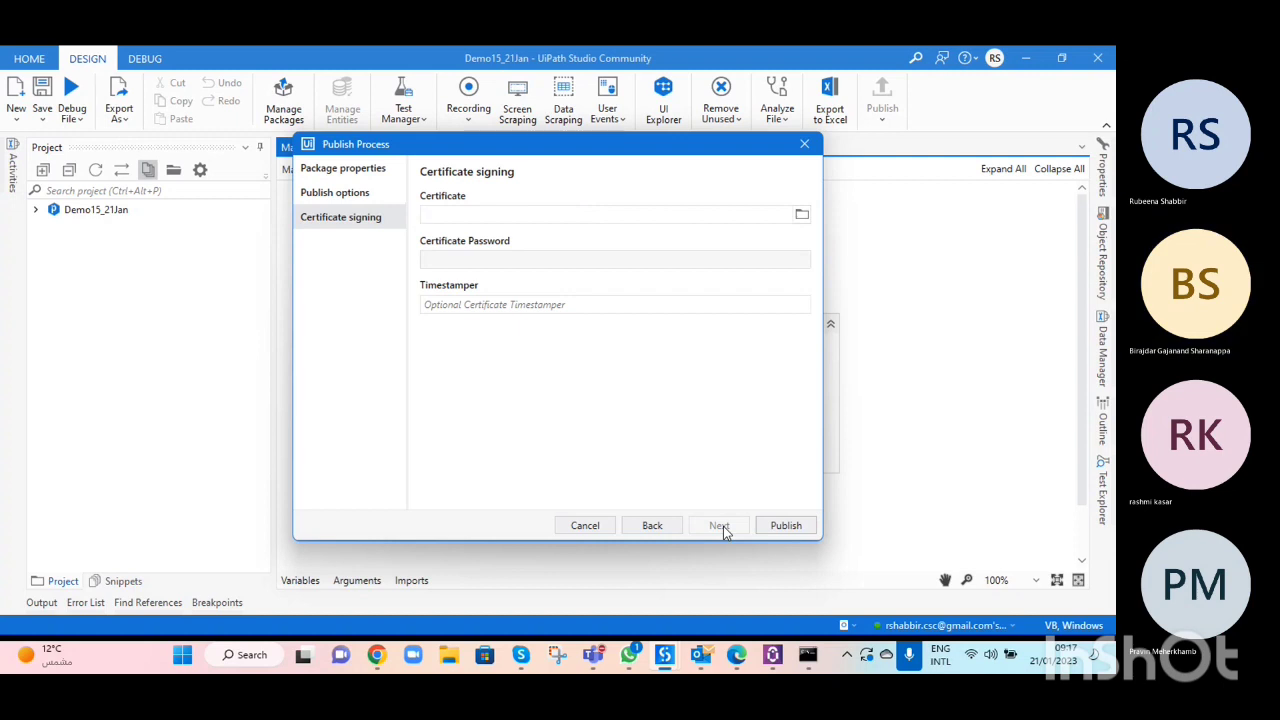
left_click(800, 527)
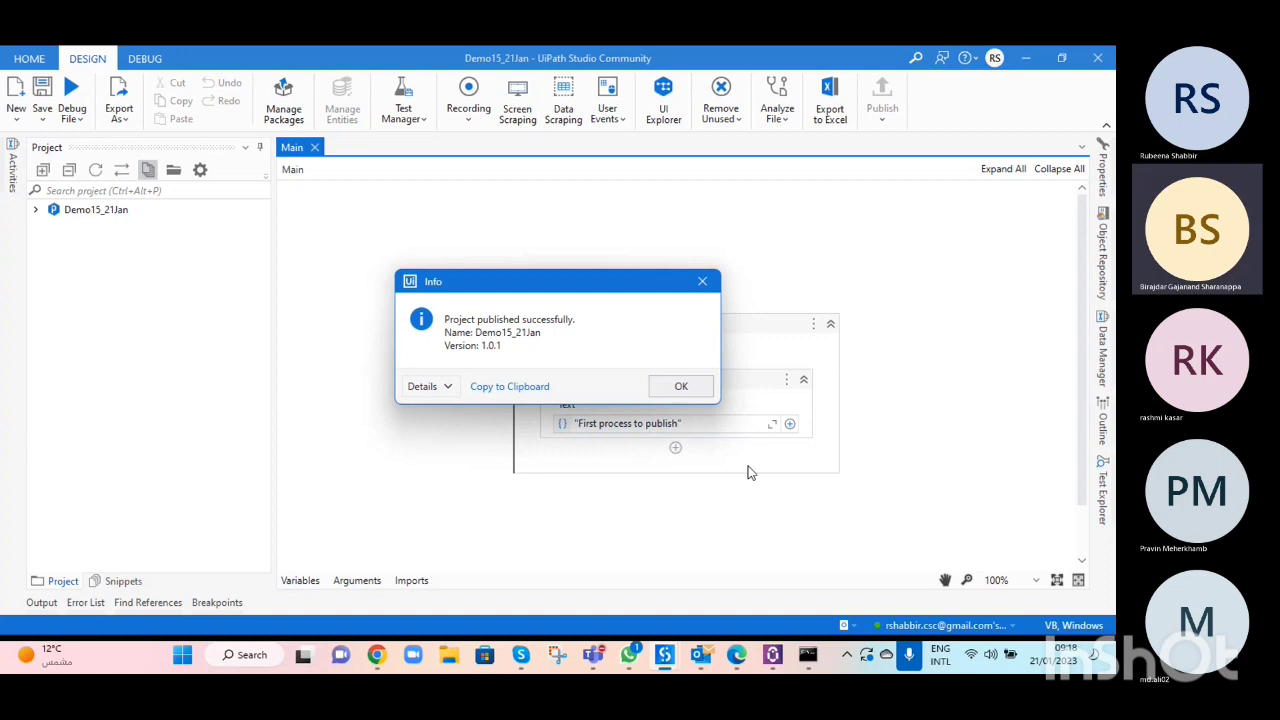
left_click(681, 387)
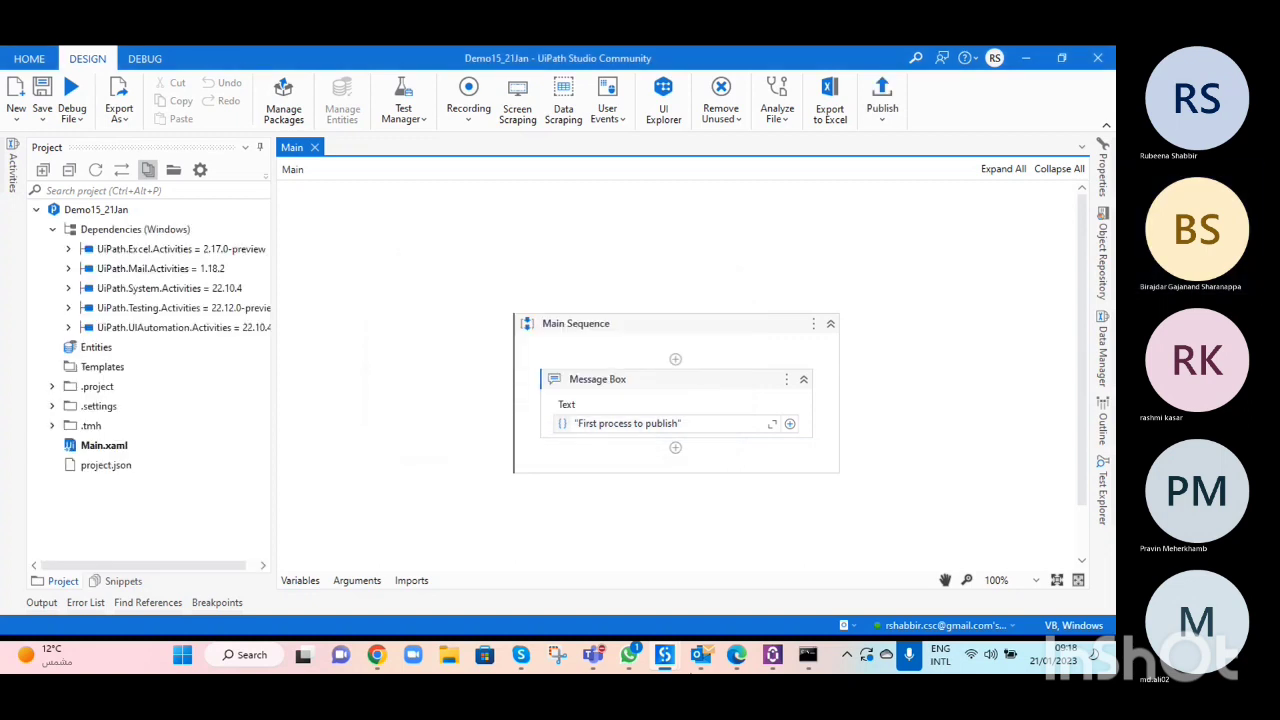
- Check the tenant Packages list and RPA_Training overview, finding no packages or processes yet
left_click(376, 654)
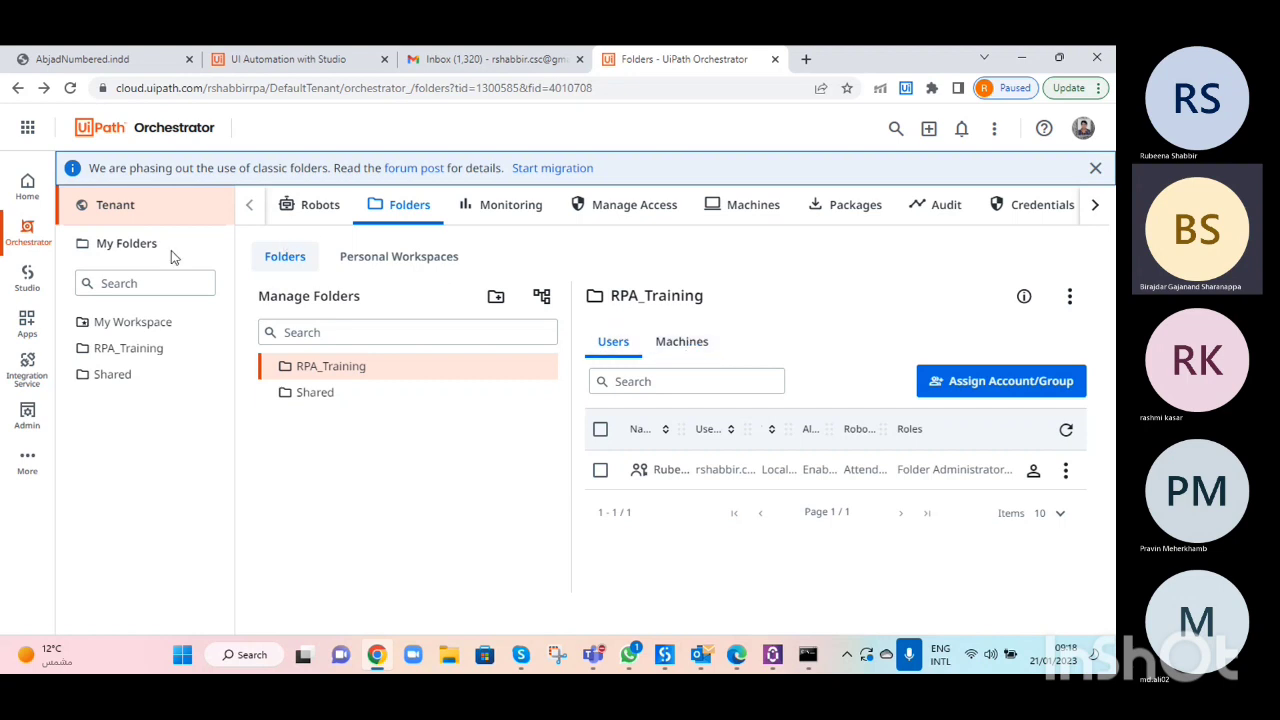
left_click(833, 207)
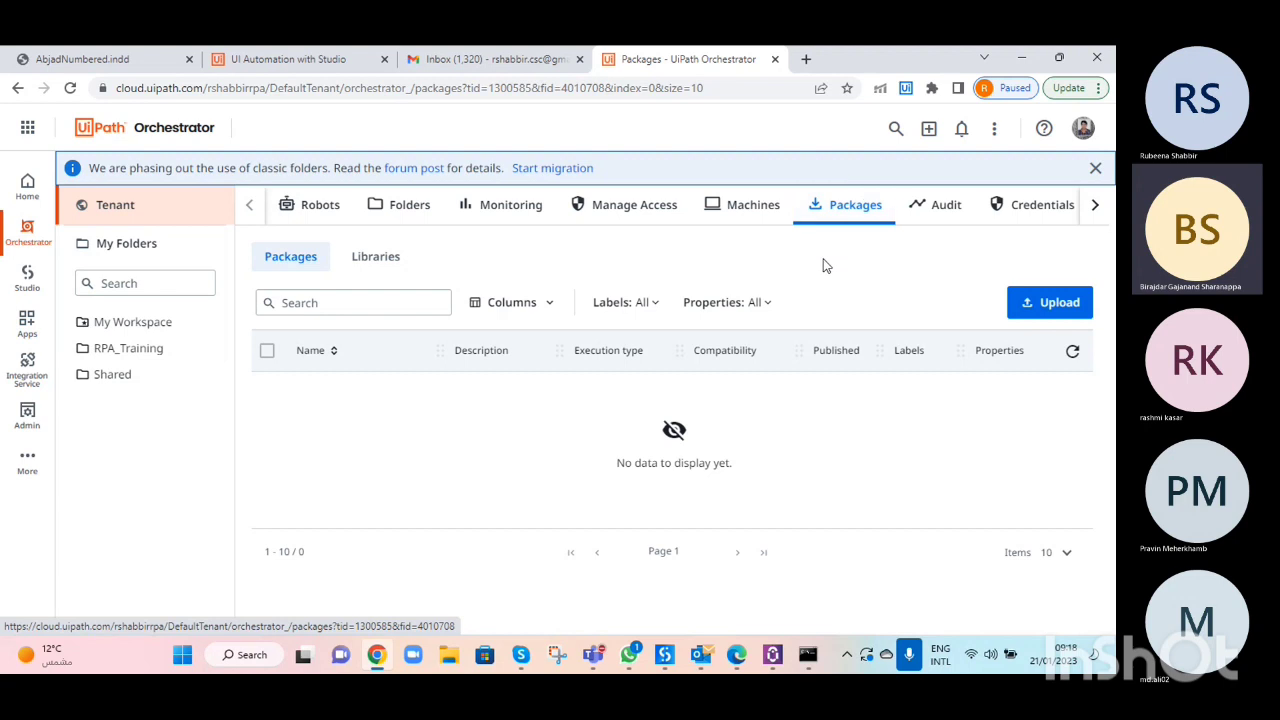
left_click(840, 218)
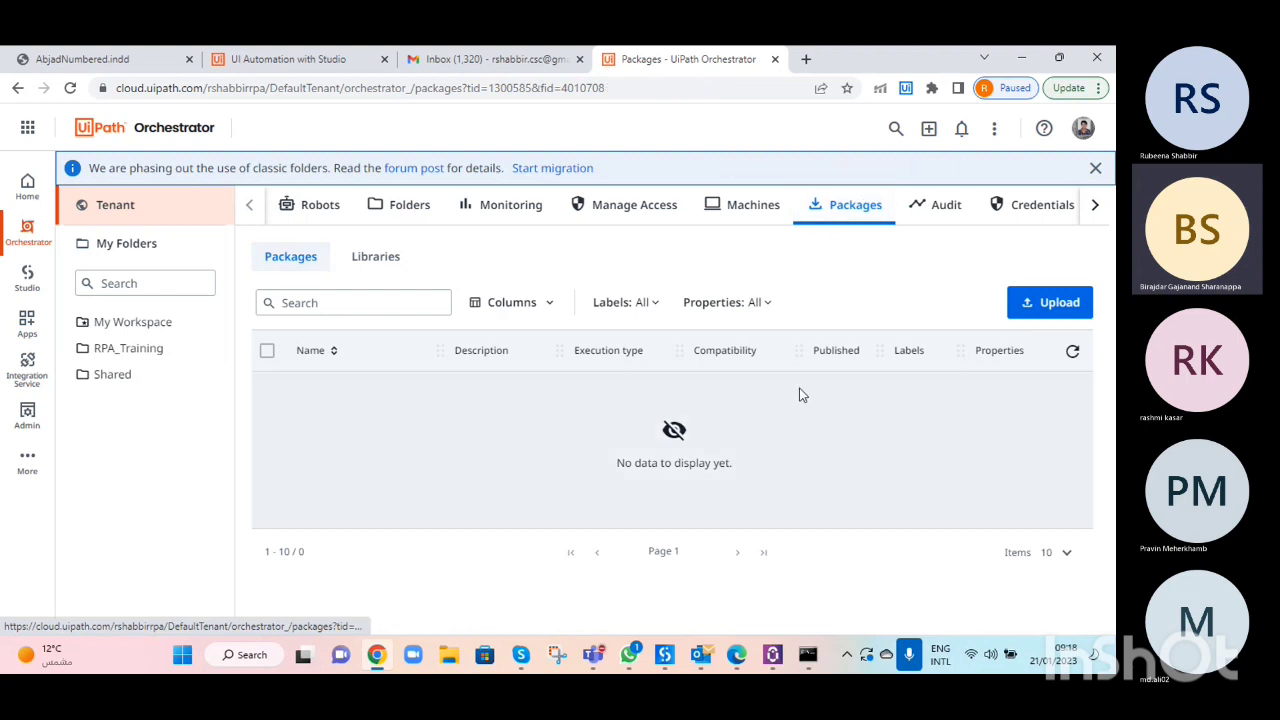
left_click(124, 356)
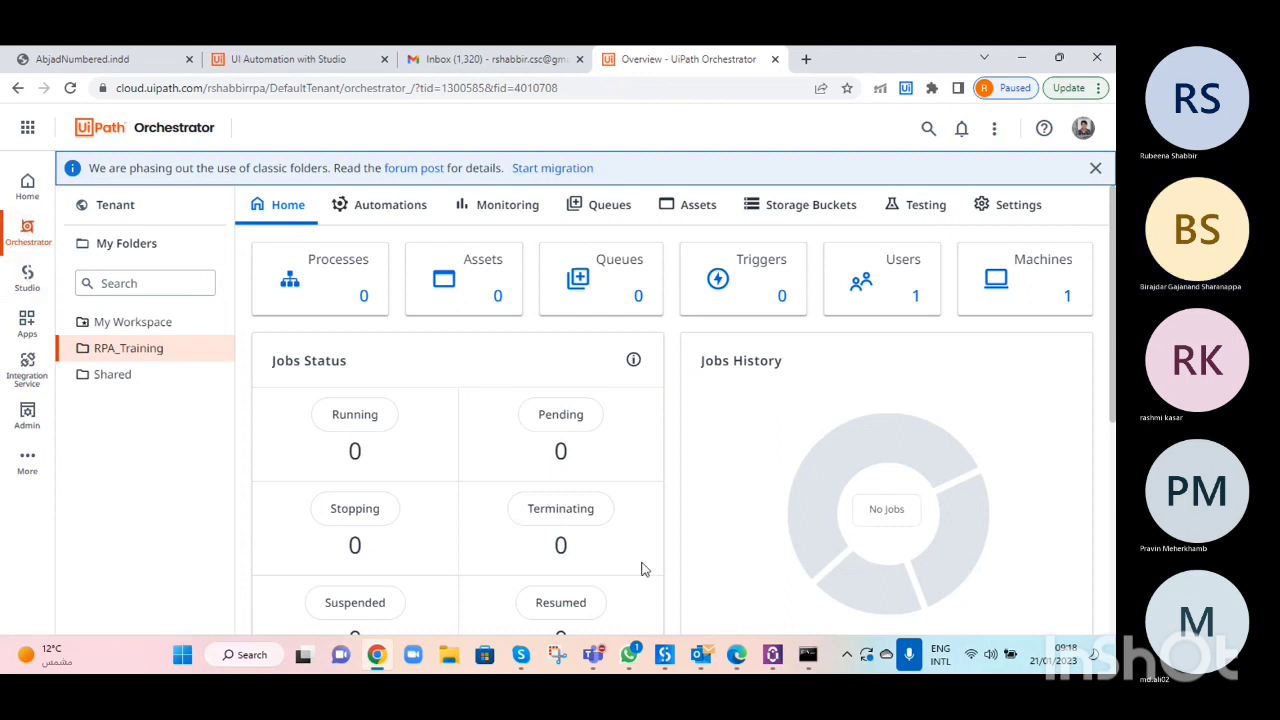
left_click(664, 660)
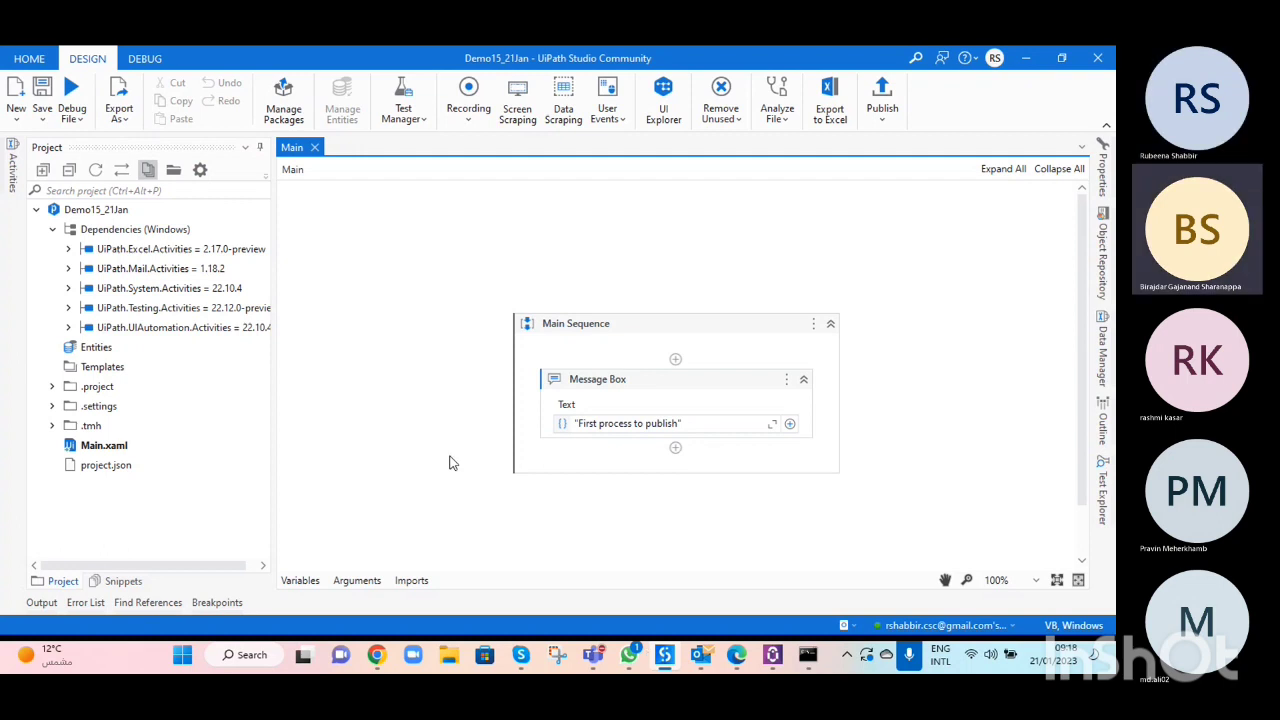
- Republish Demo15_21Jan as version 1.0.2 with Orchestrator Tenant Processes Feed as the destination
left_click(882, 97)
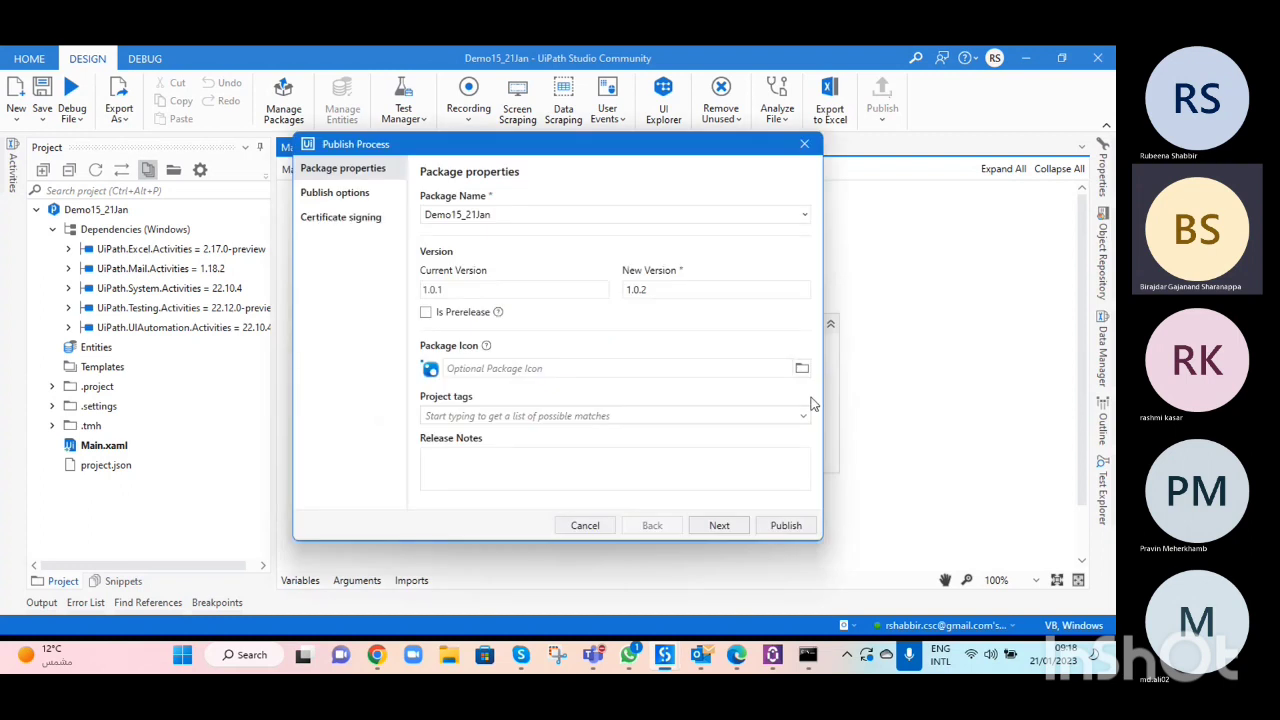
left_click(718, 528)
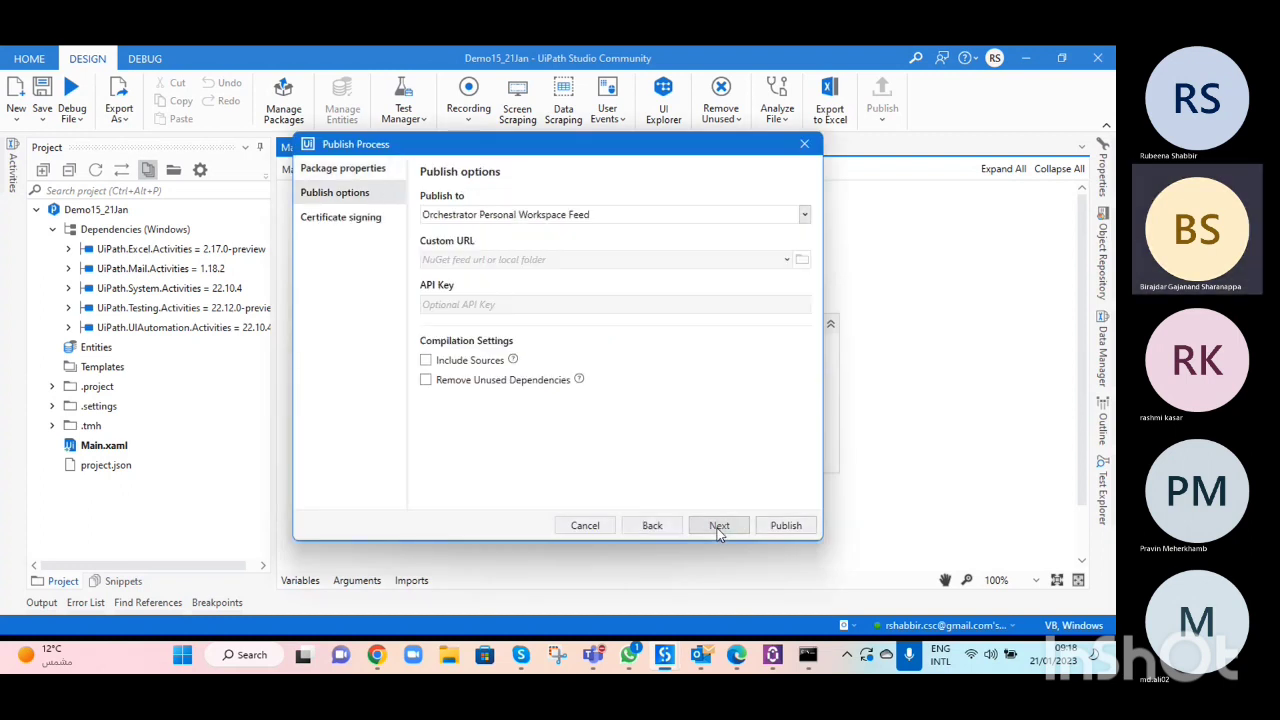
left_click(805, 217)
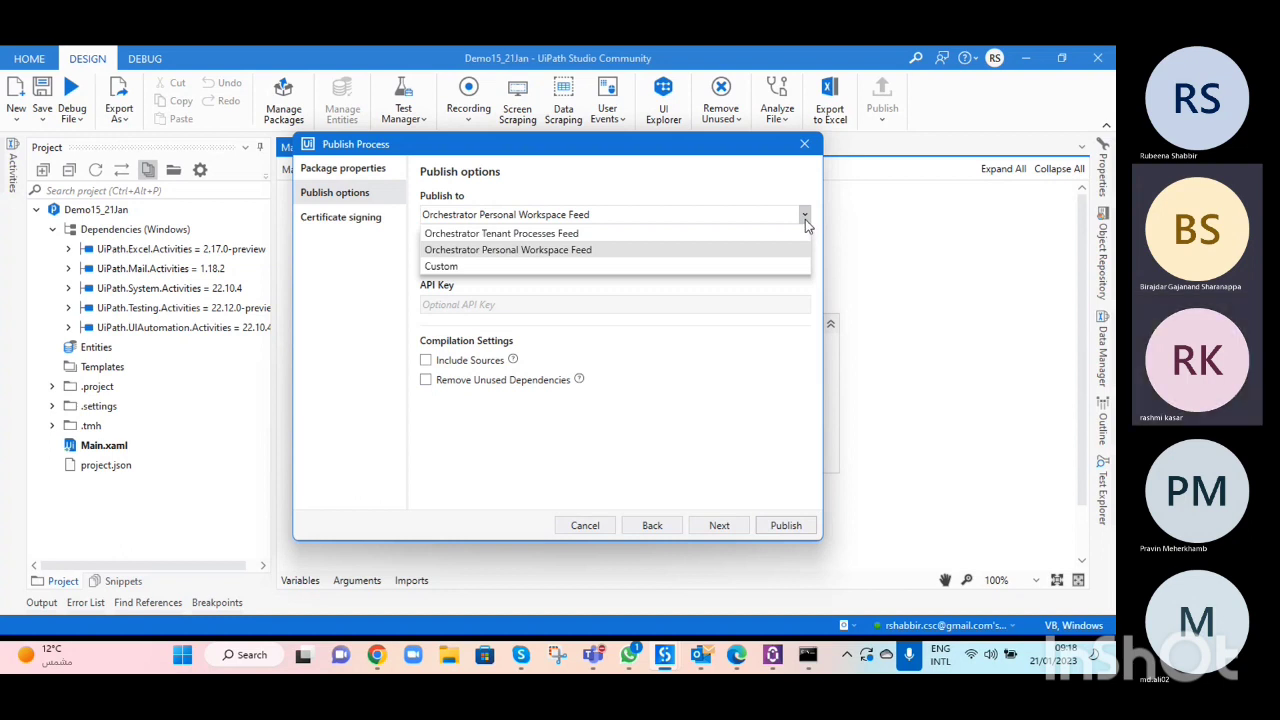
left_click(764, 236)
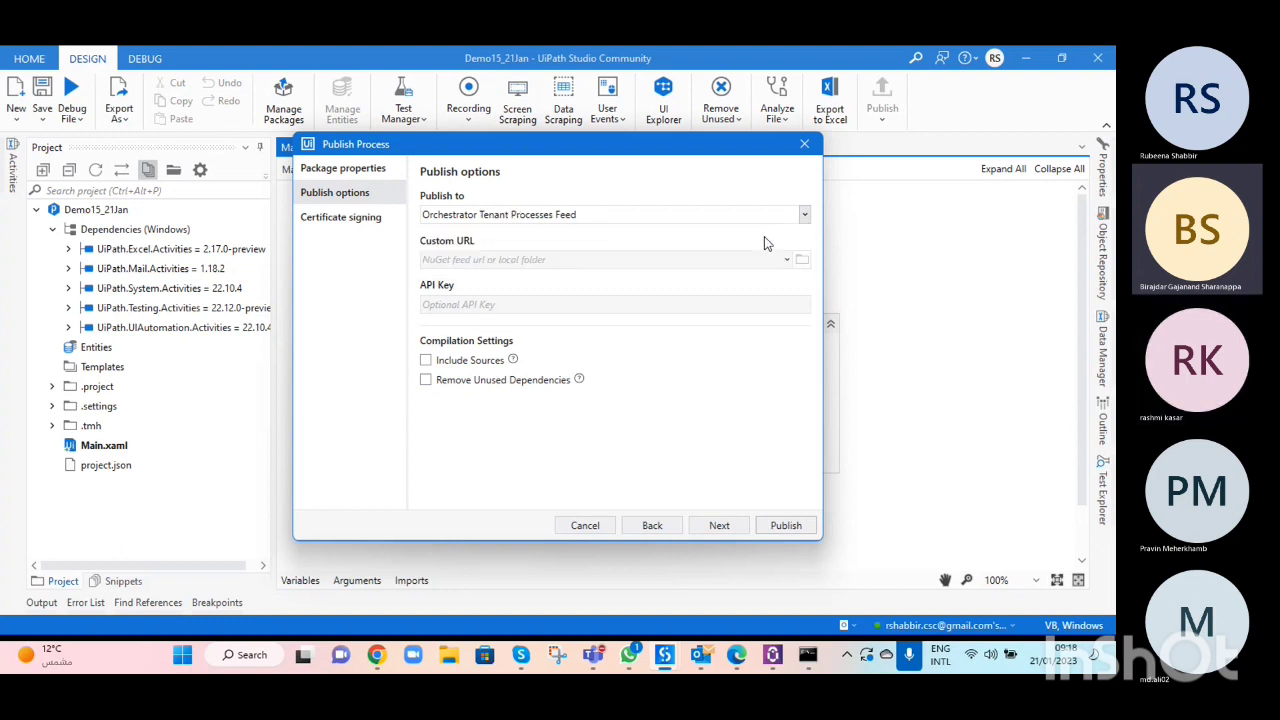
left_click(719, 527)
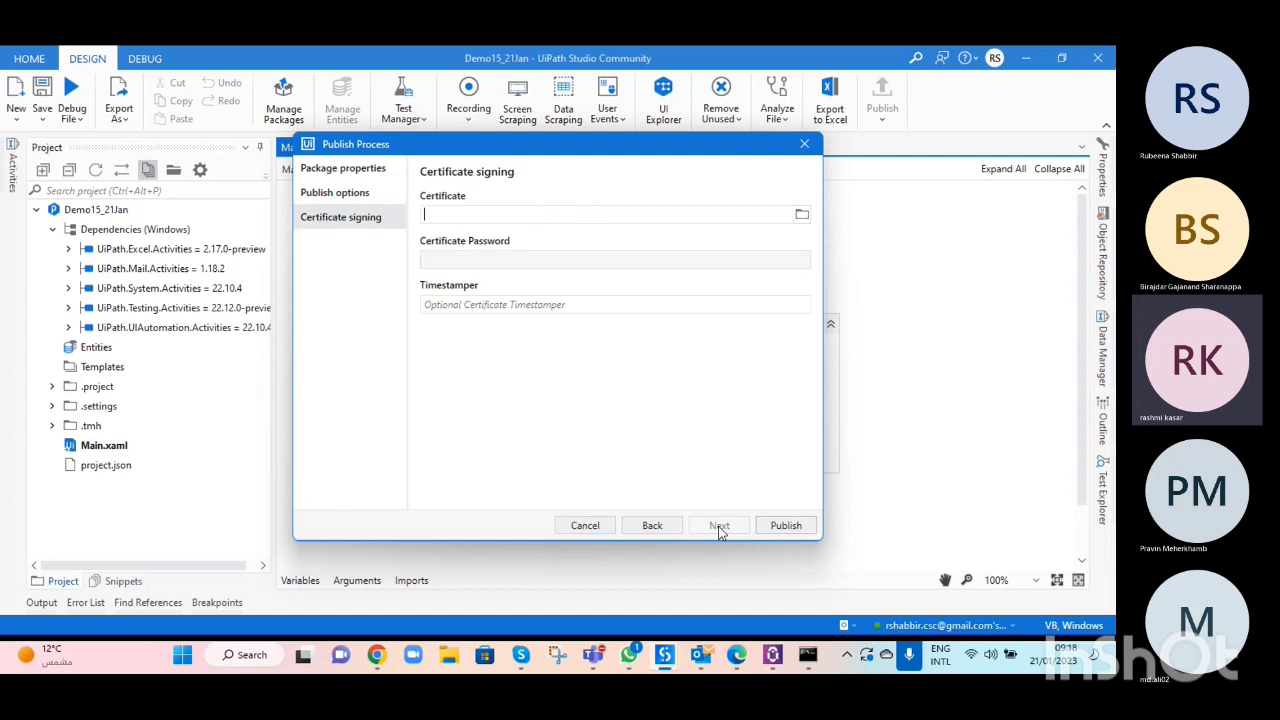
left_click(786, 527)
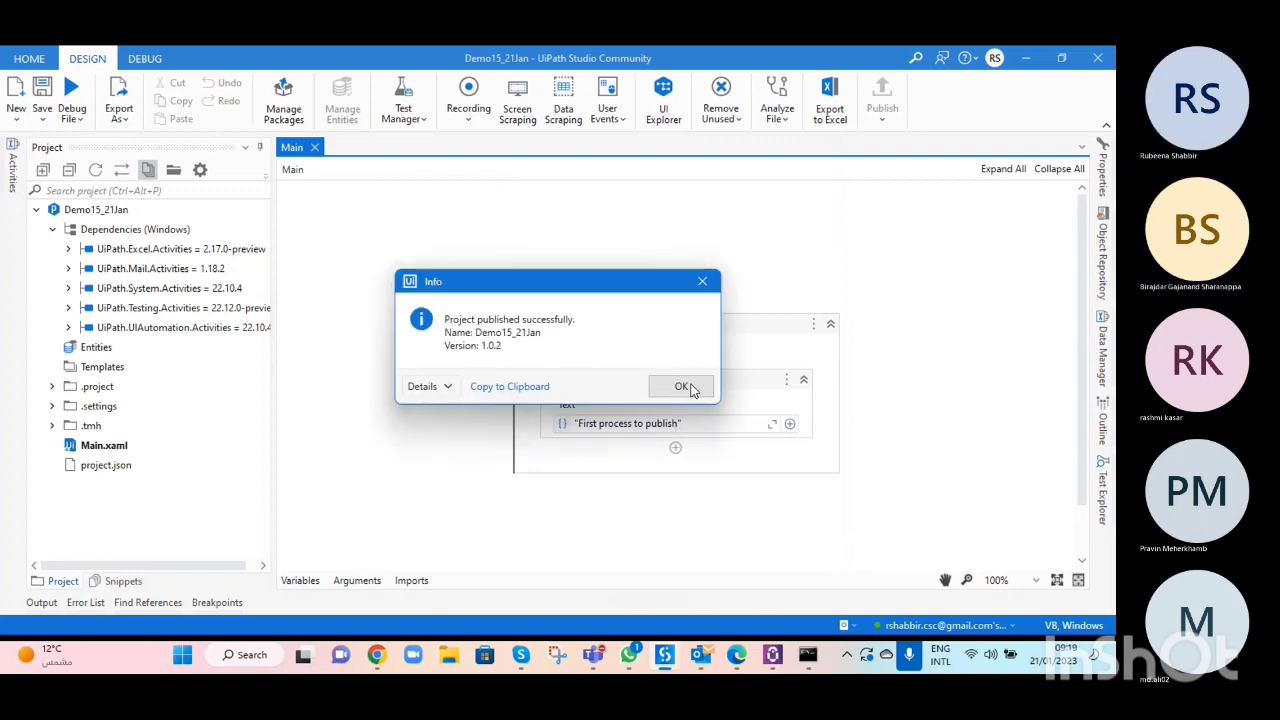
left_click(682, 387)
- Verify the published package under Tenant > Packages, then go to RPA_Training's Processes list
left_click(377, 655)
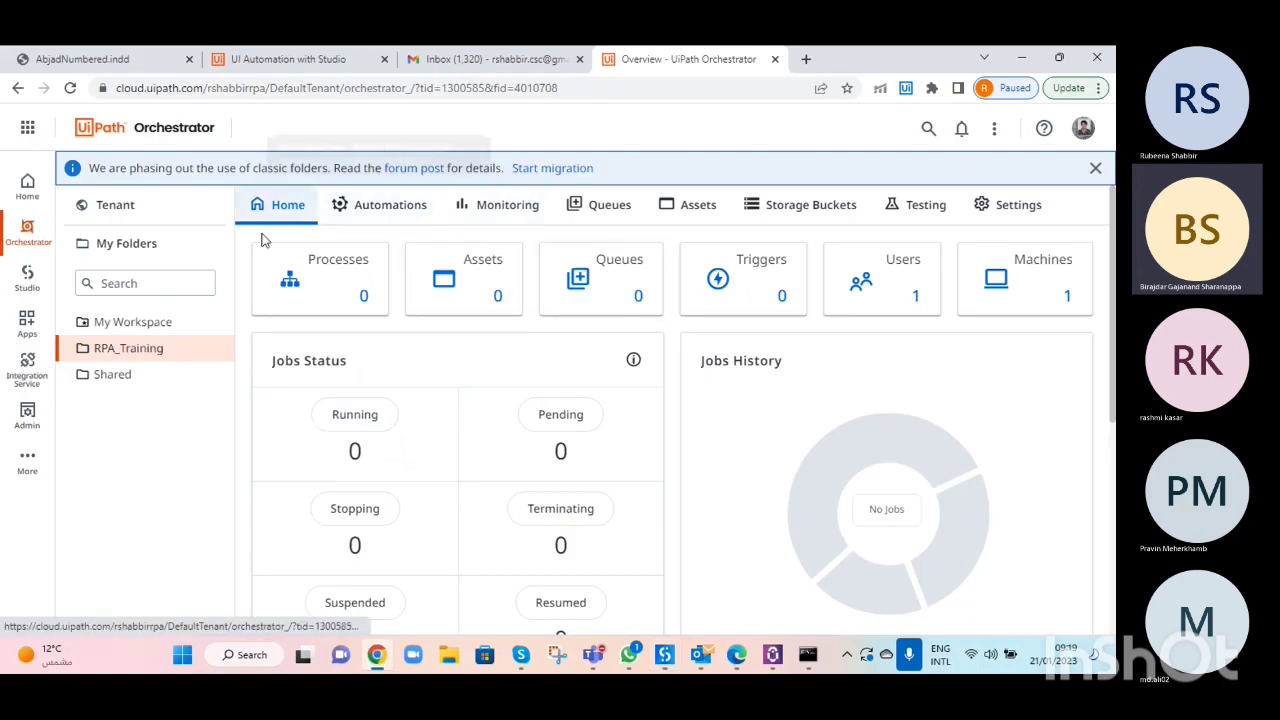
left_click(150, 208)
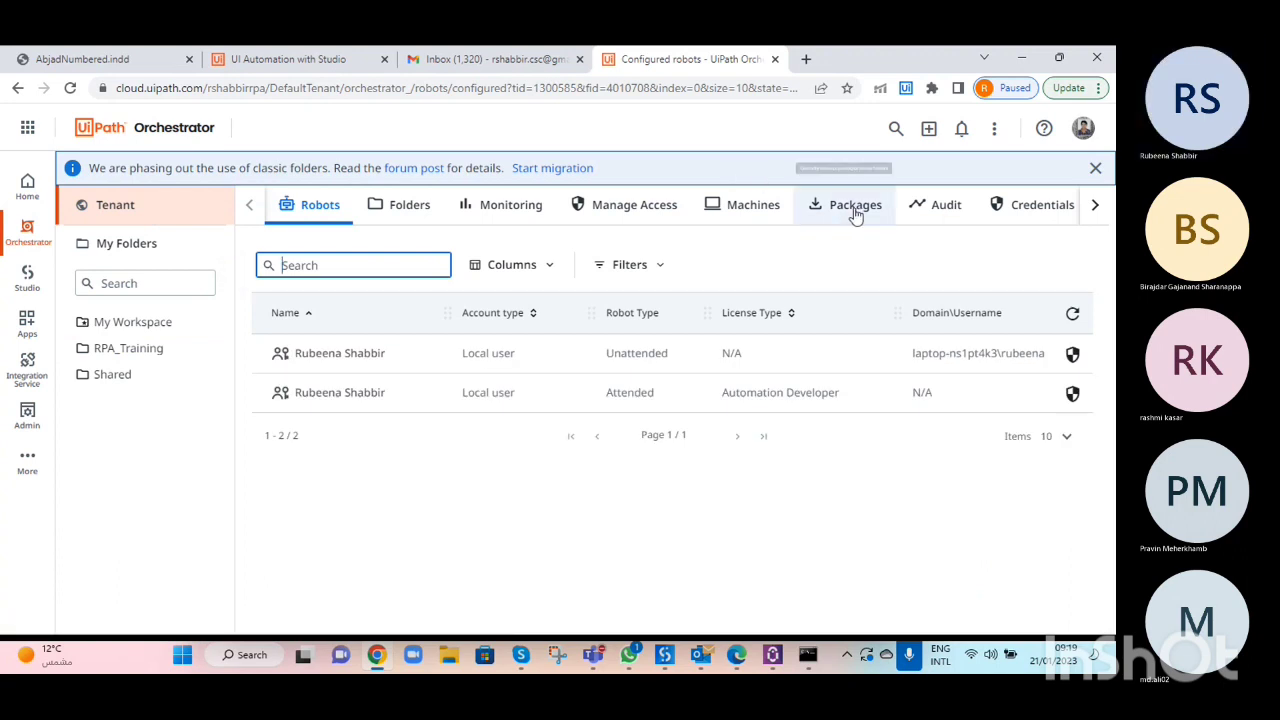
left_click(855, 210)
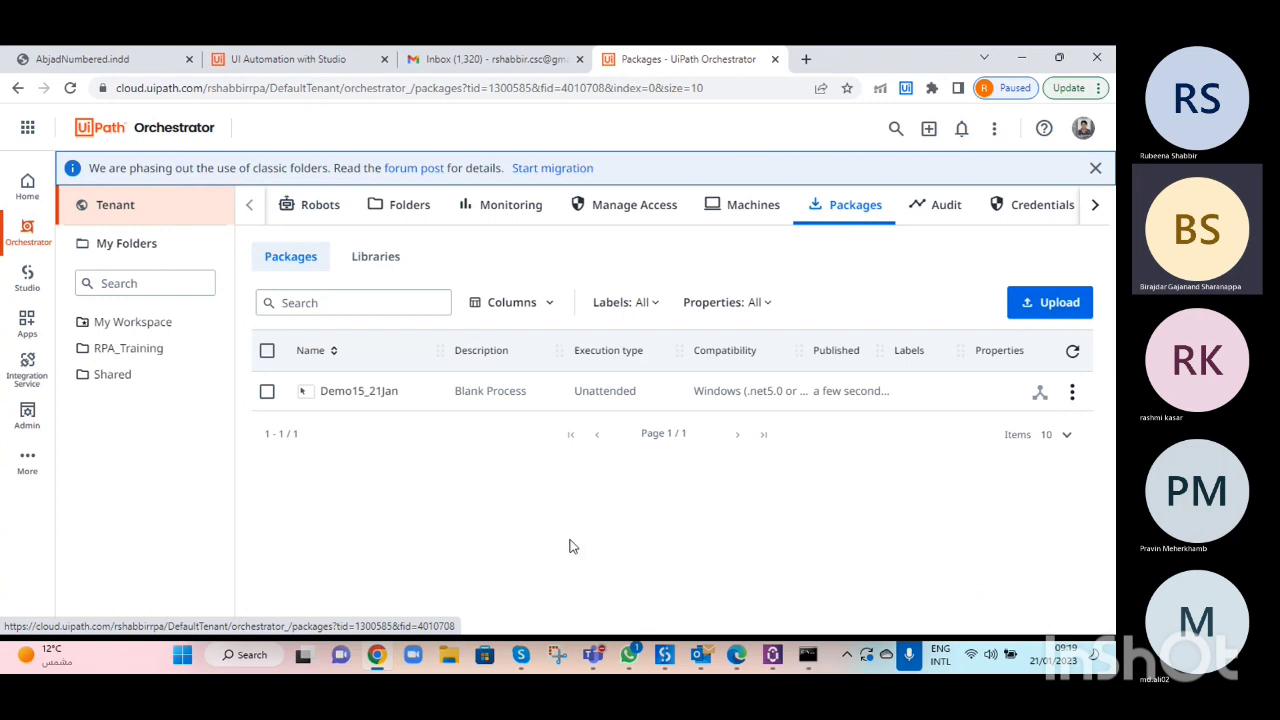
left_click(152, 355)
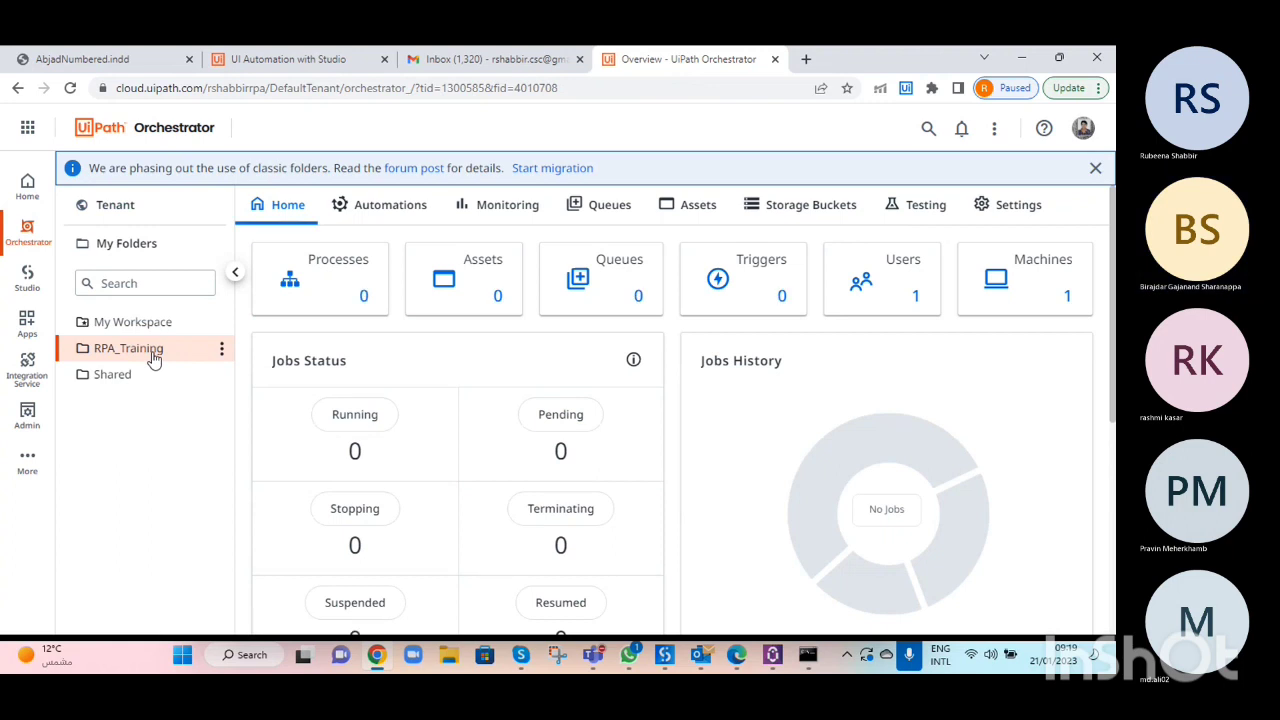
left_click(300, 278)
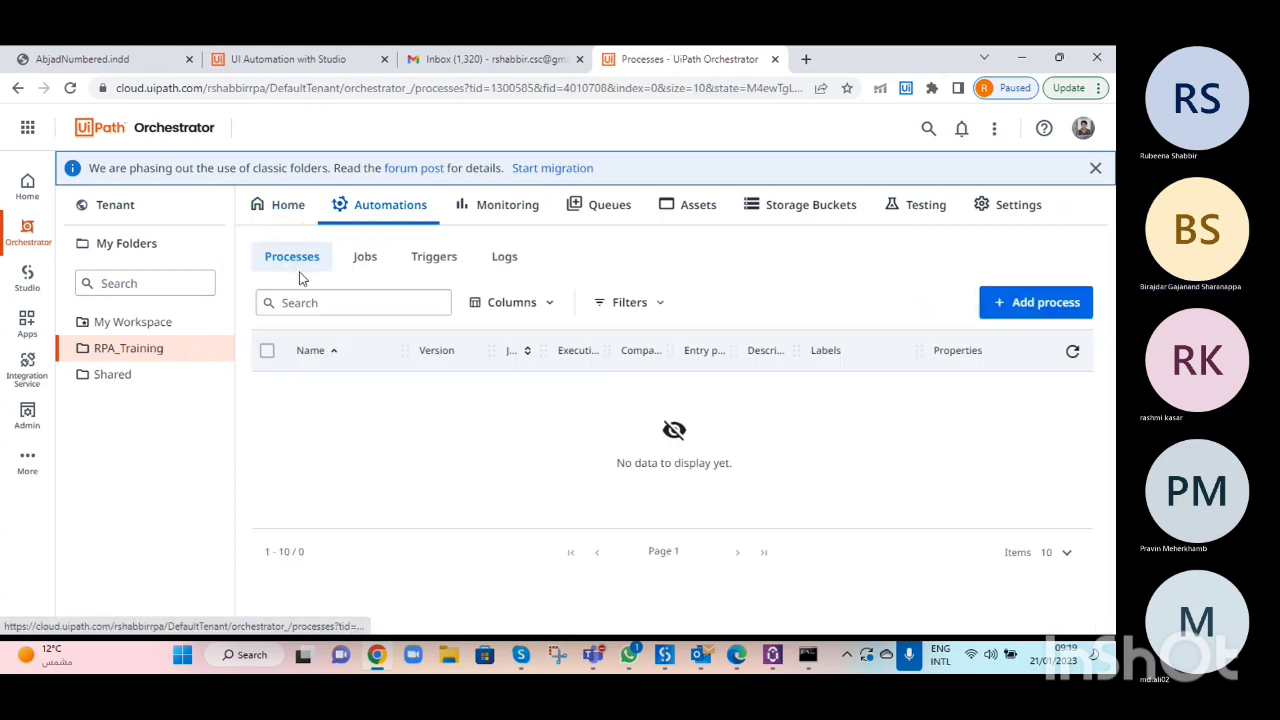
- Add a process from the Demo15_21Jan package with display name 'Test'
left_click(1060, 302)
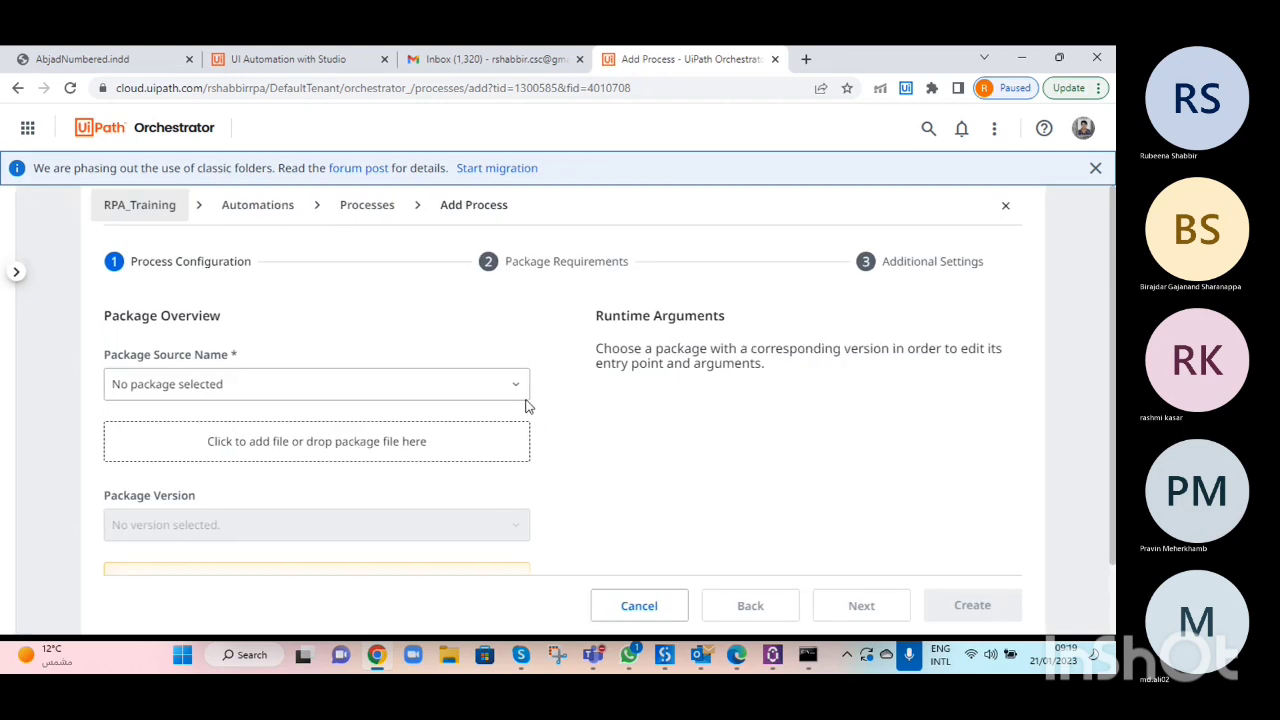
left_click(517, 385)
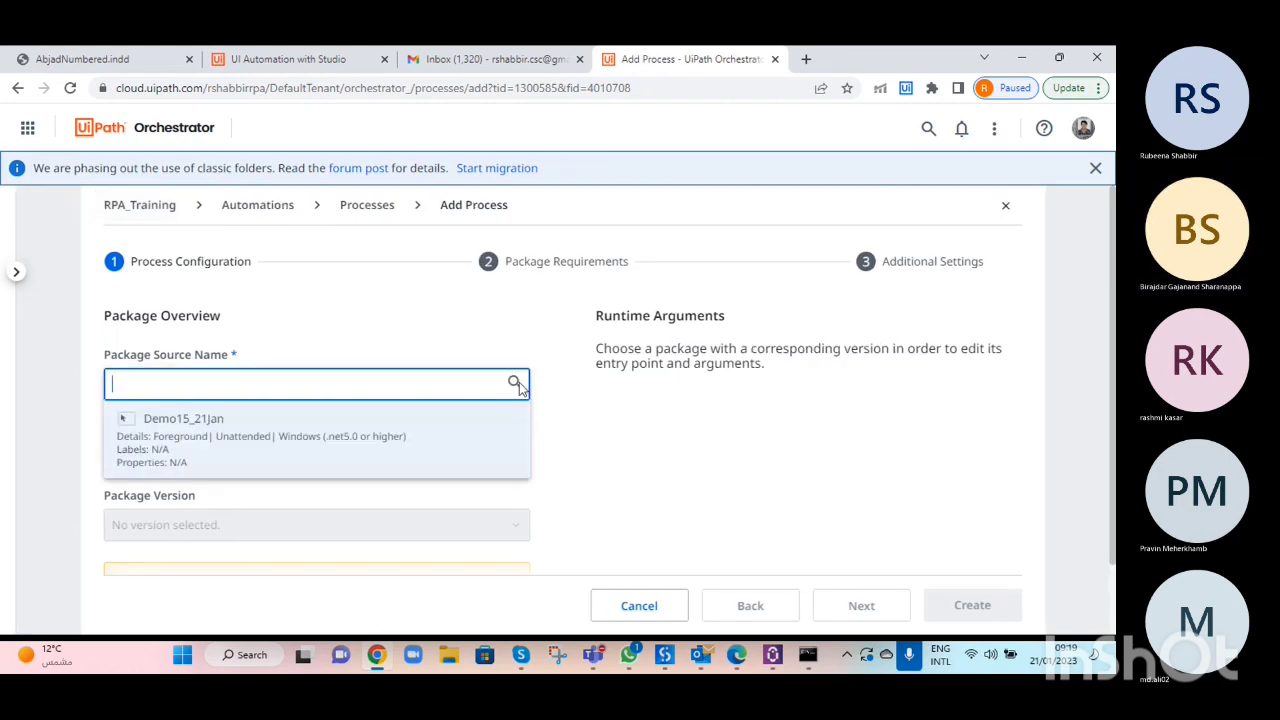
left_click(477, 440)
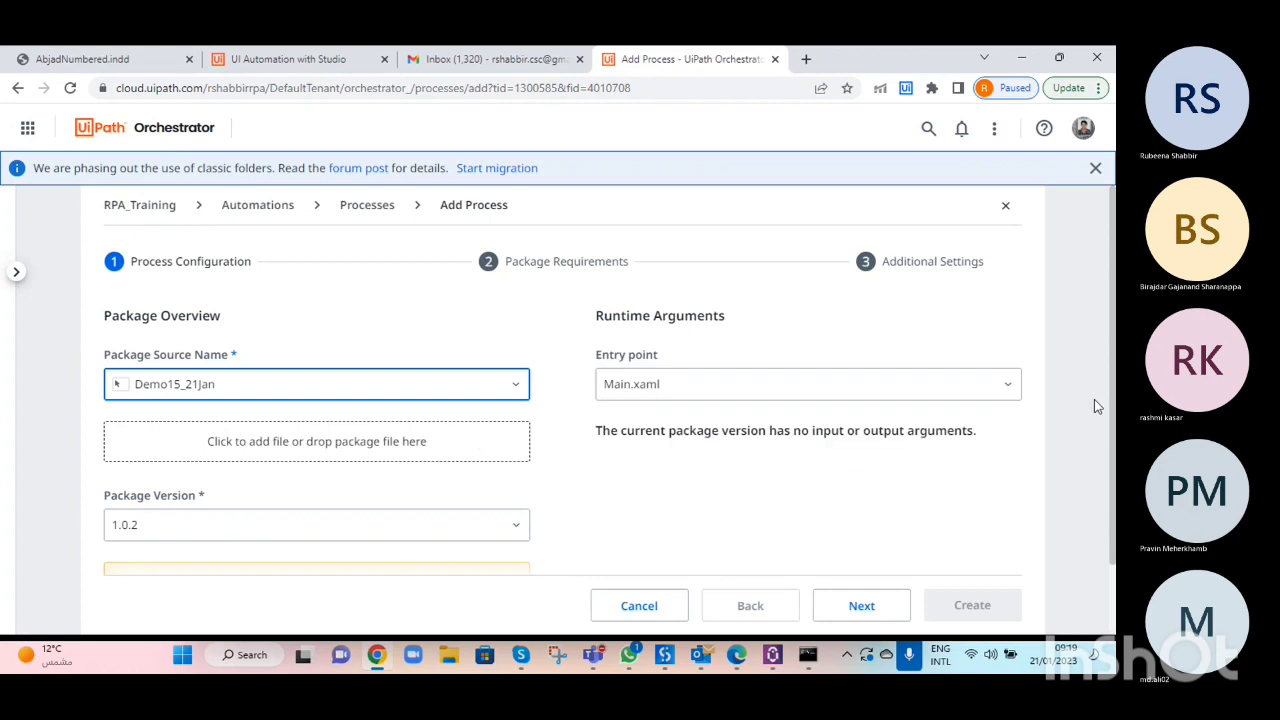
scroll(1116, 379, "down", 1)
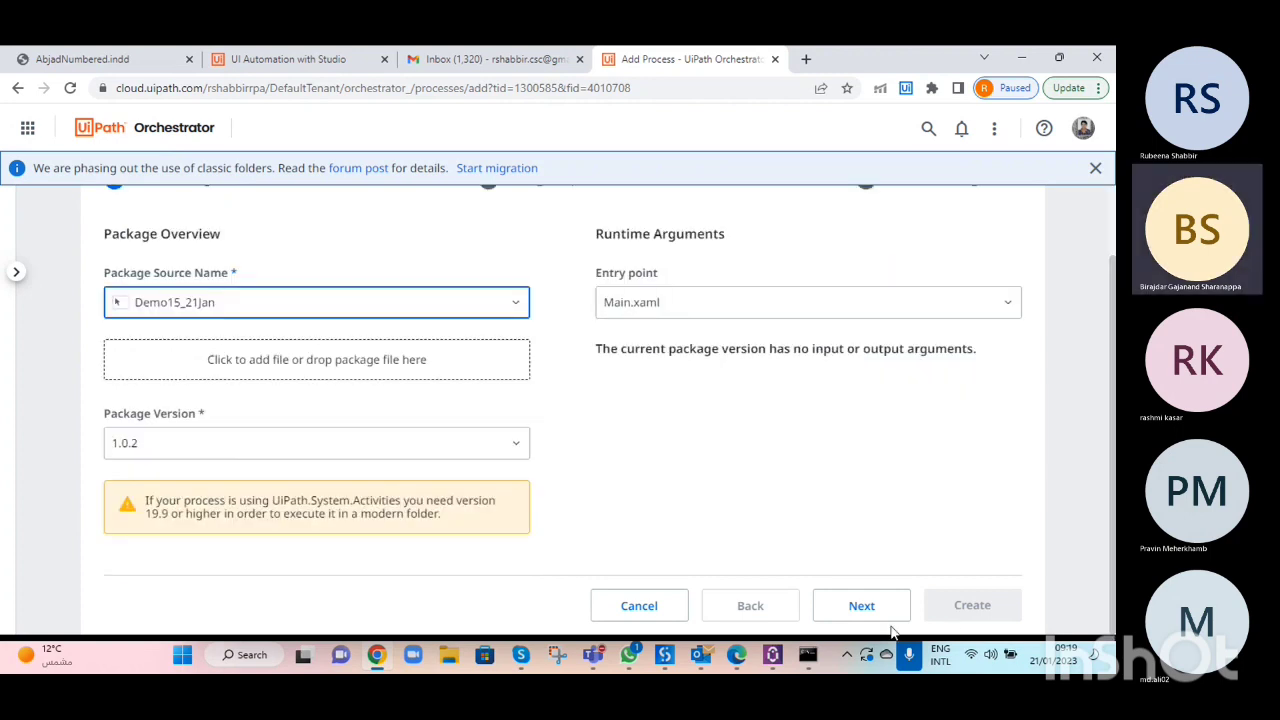
left_click(845, 612)
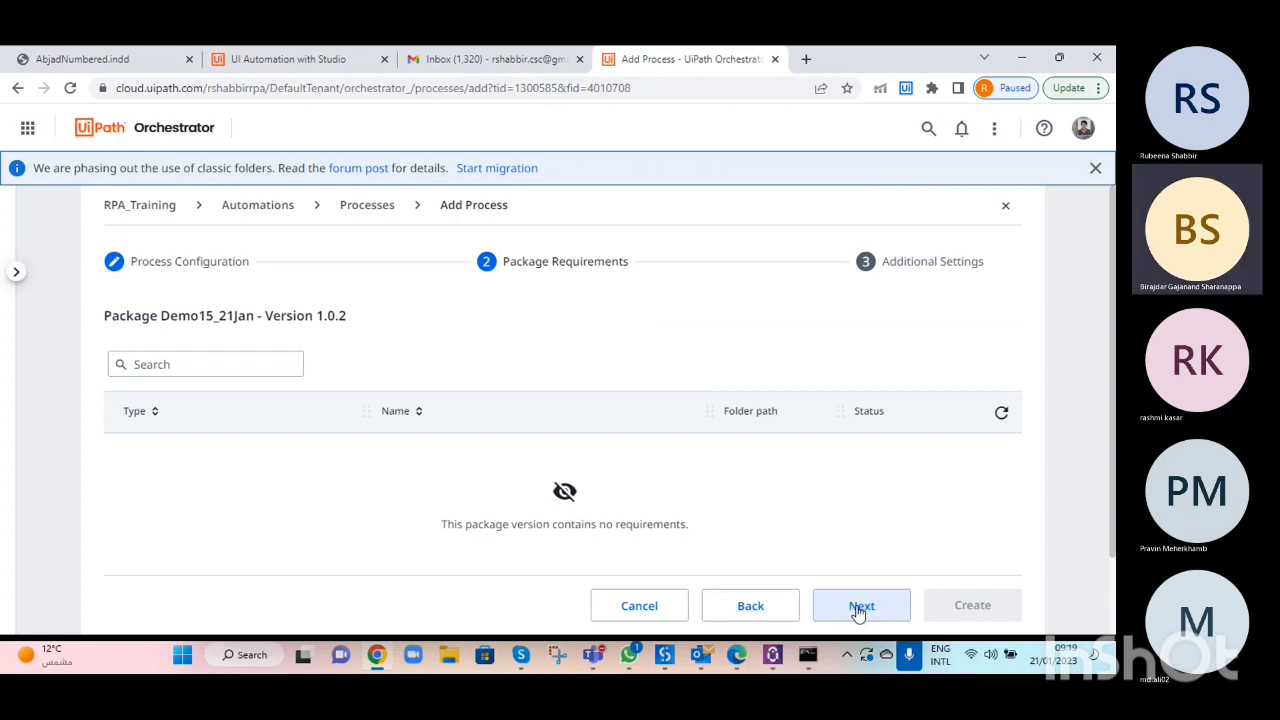
left_click(860, 612)
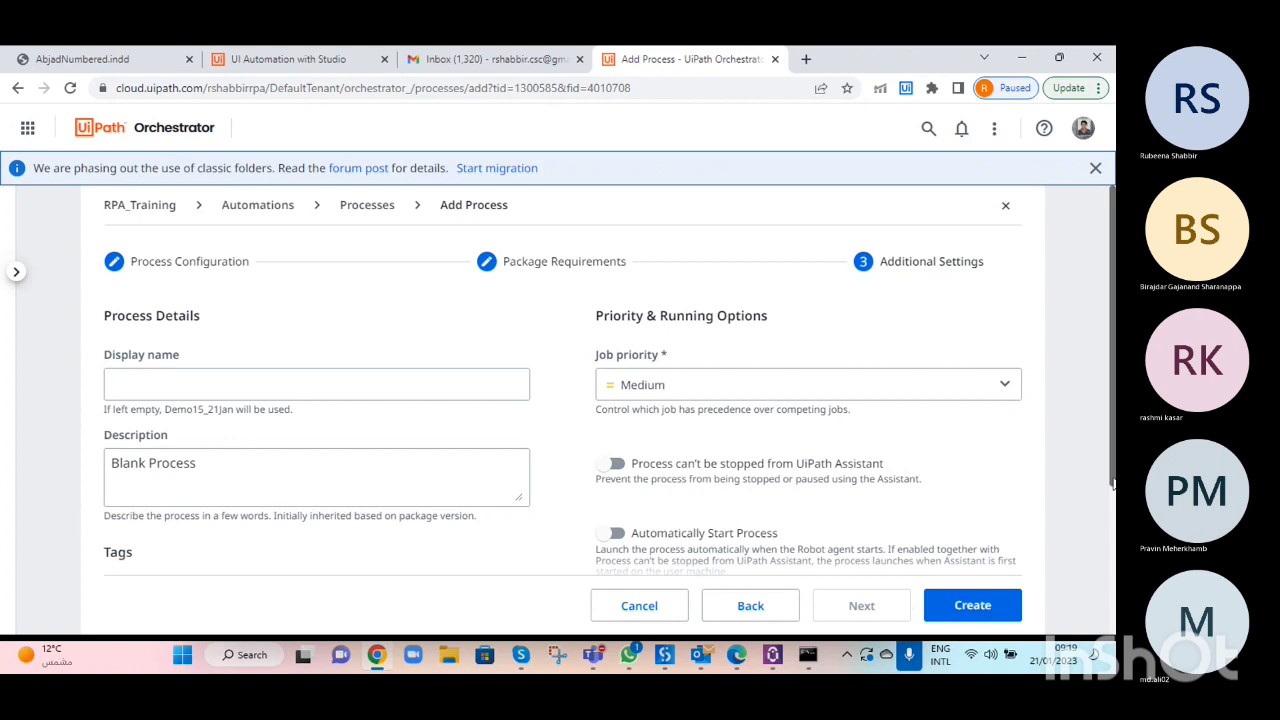
scroll(1112, 480, "down", 1)
scroll(609, 380, "down", 1)
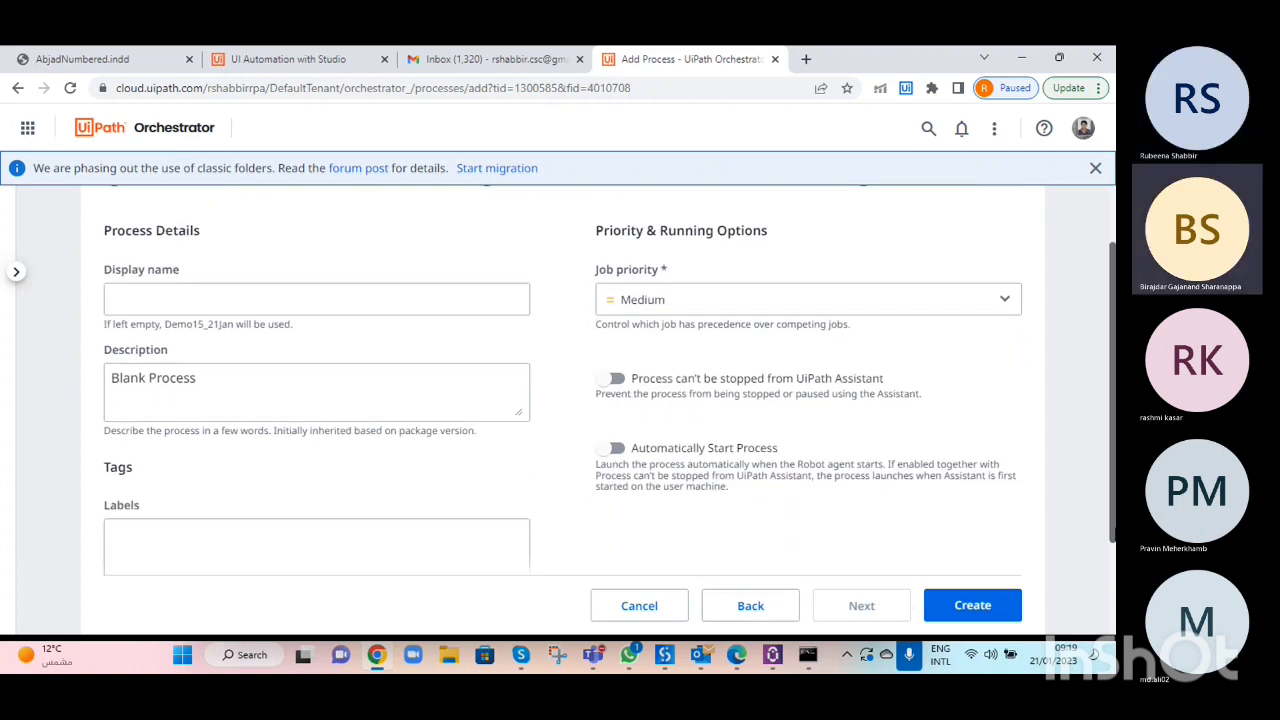
left_click(369, 297)
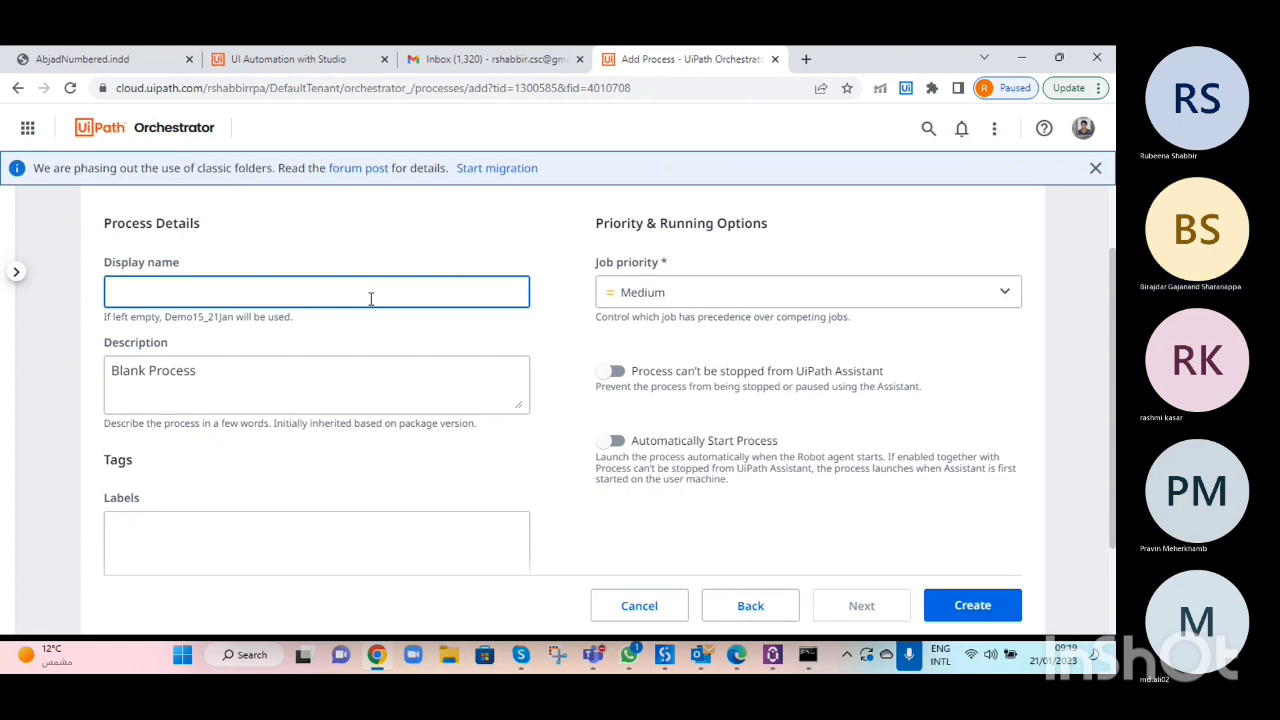
type("Test")
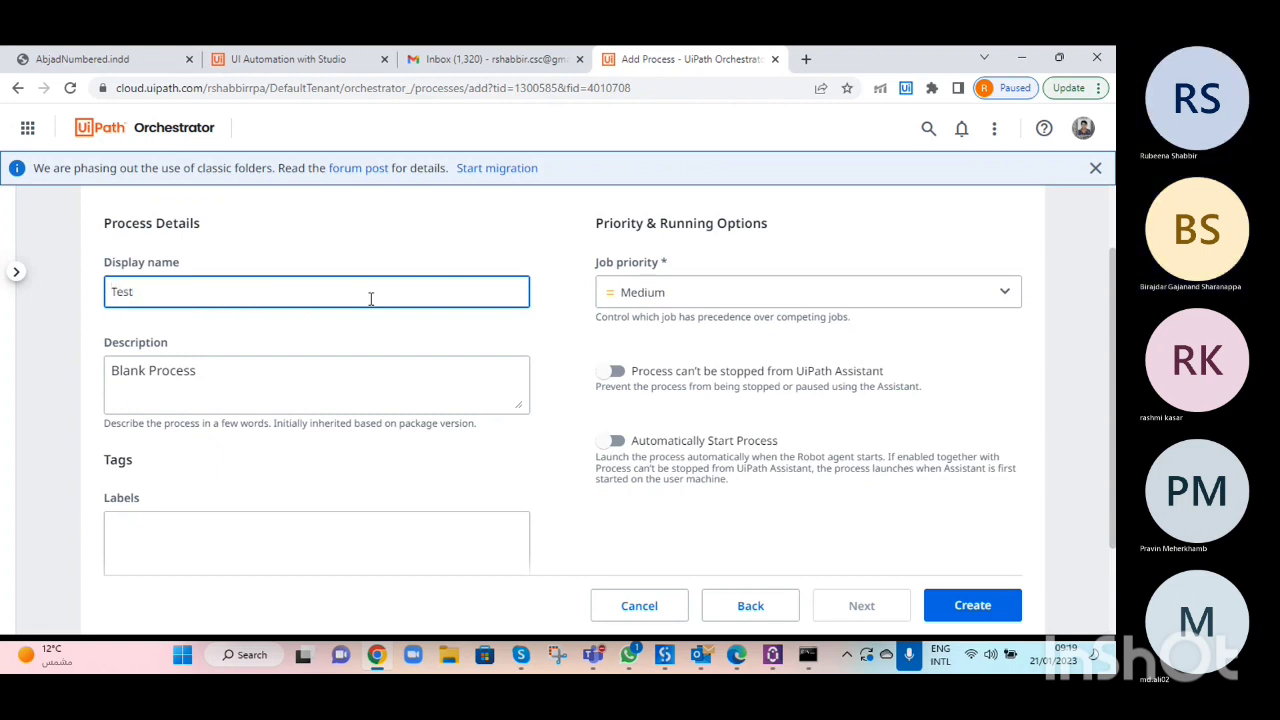
left_click(975, 617)
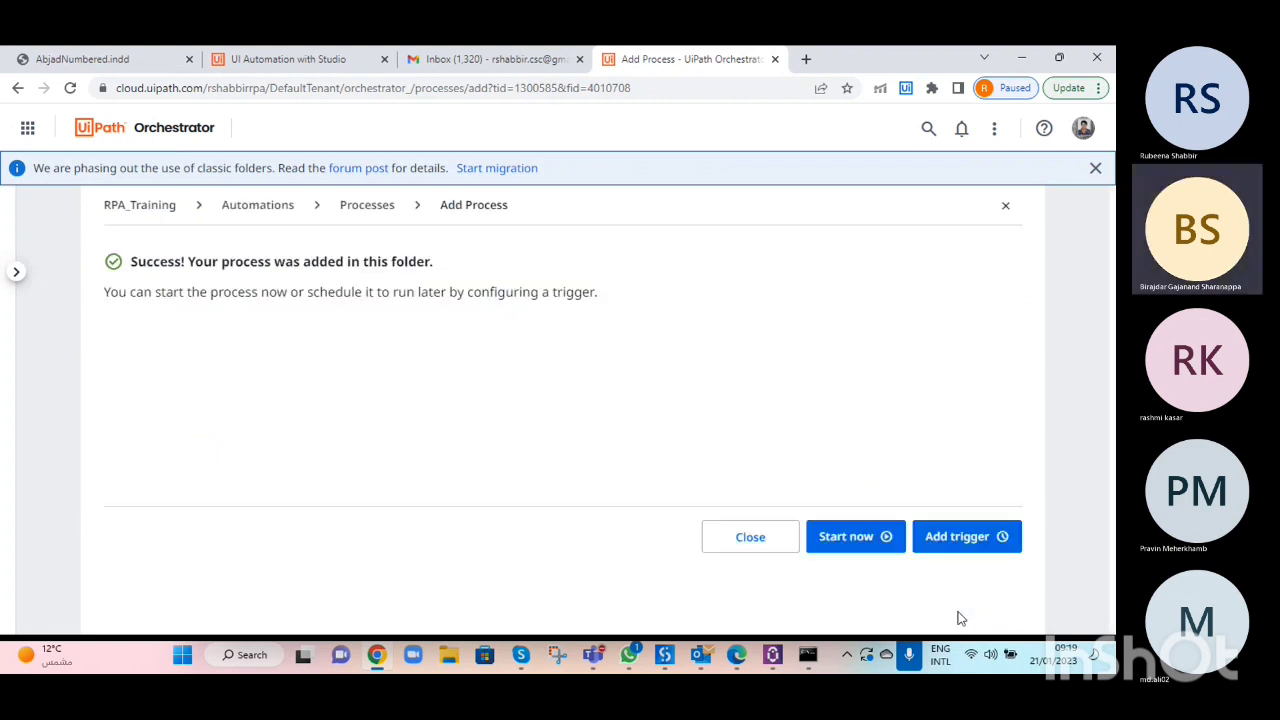
- Start a Test job now using the laptop's unattended robot account and the laptop machine
left_click(855, 540)
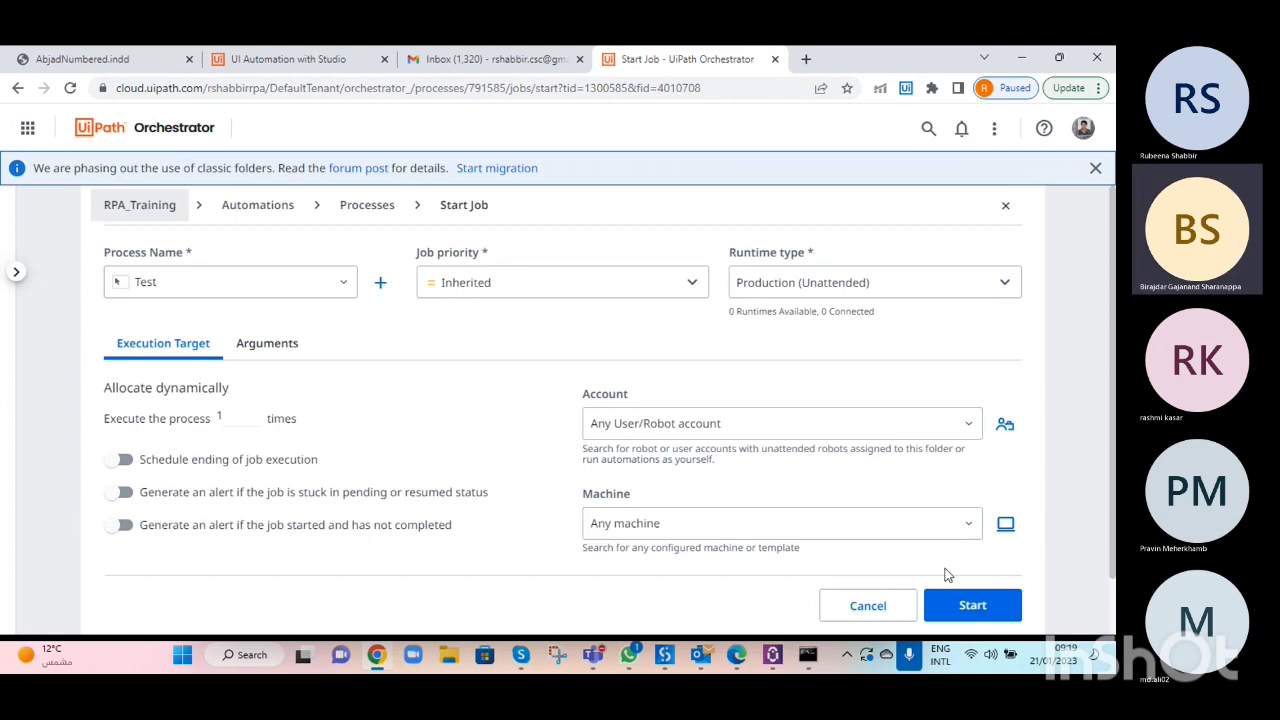
left_click(966, 430)
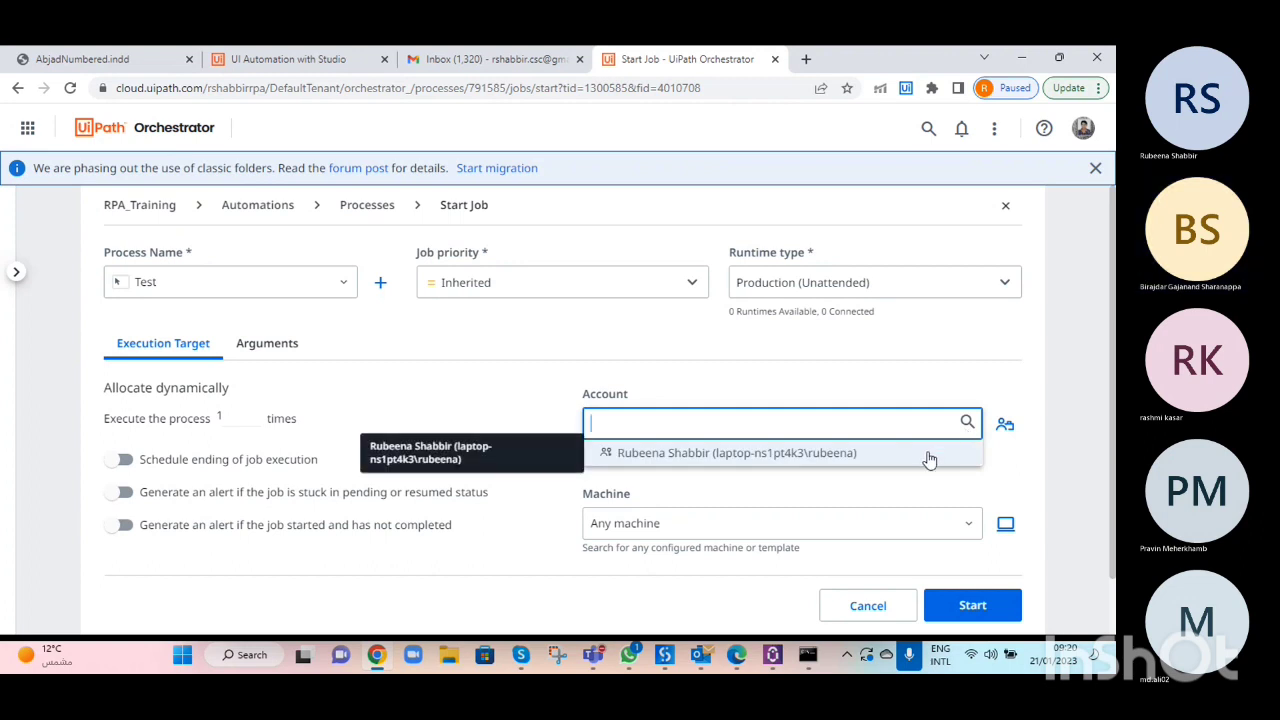
left_click(928, 455)
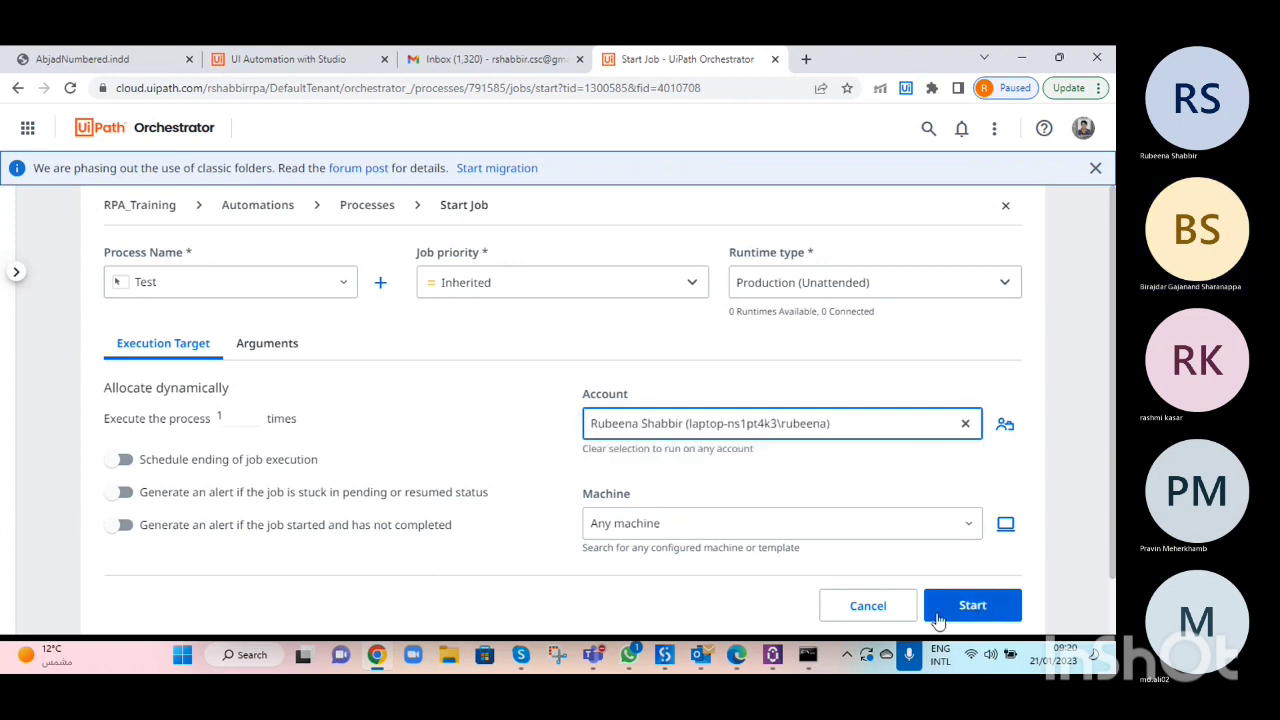
left_click(969, 528)
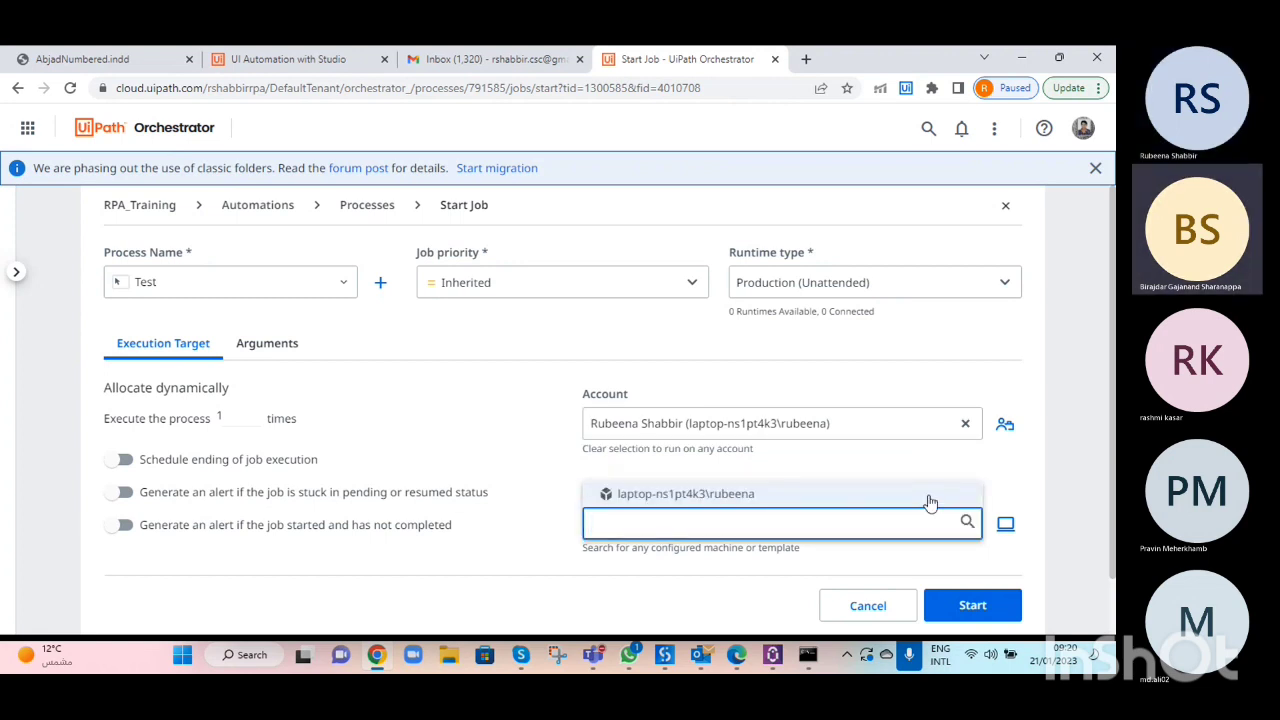
left_click(931, 497)
left_click(973, 606)
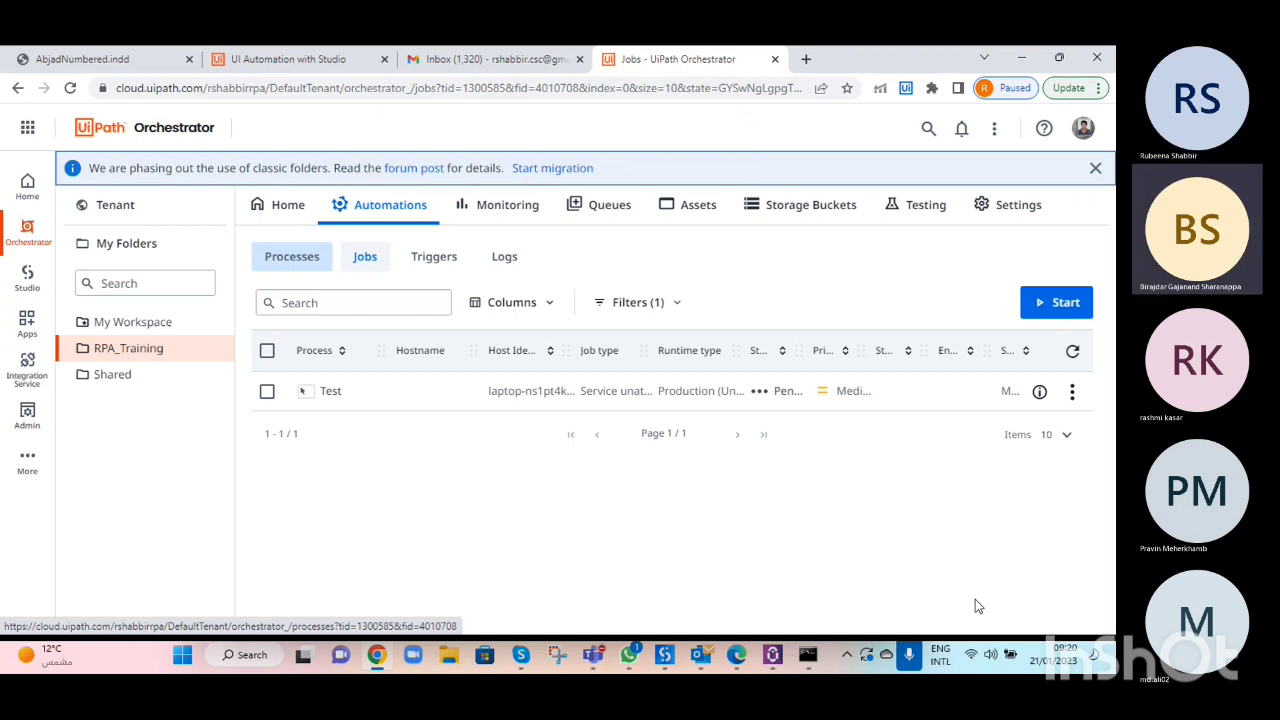
- Sign UiPath Assistant out of Orchestrator and switch its connection type to Machine Key
left_click(772, 655)
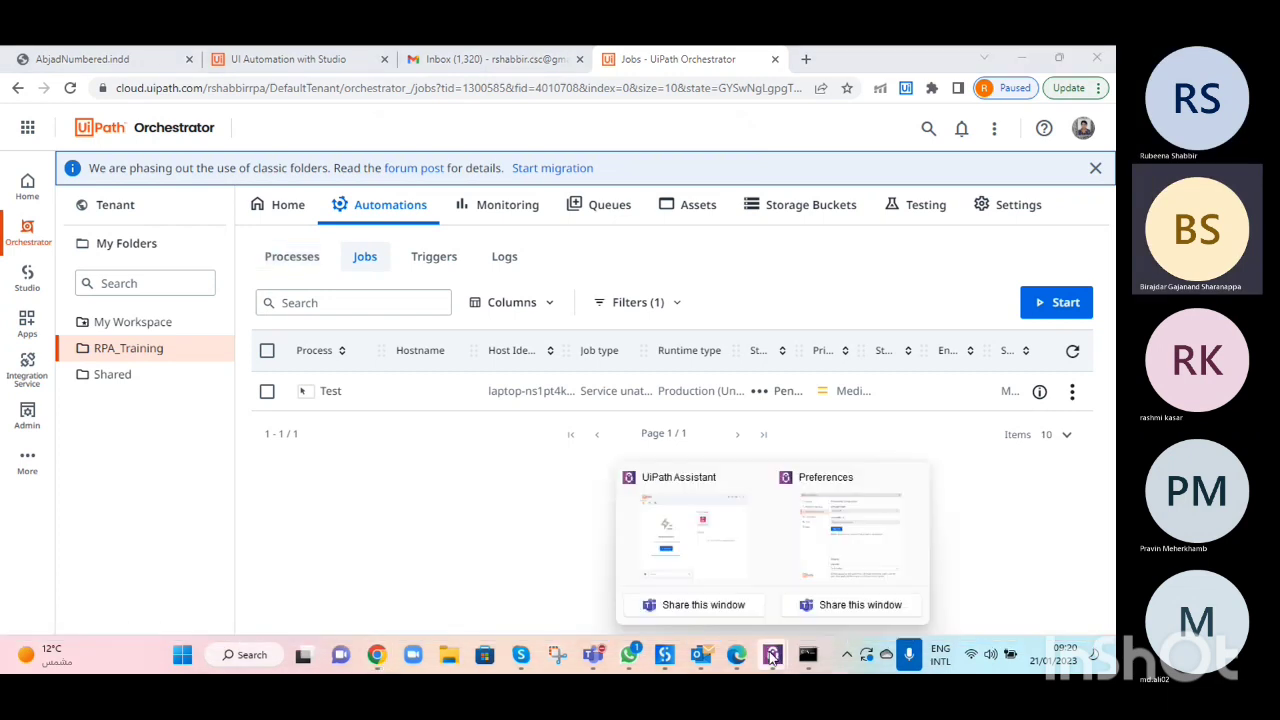
left_click(805, 553)
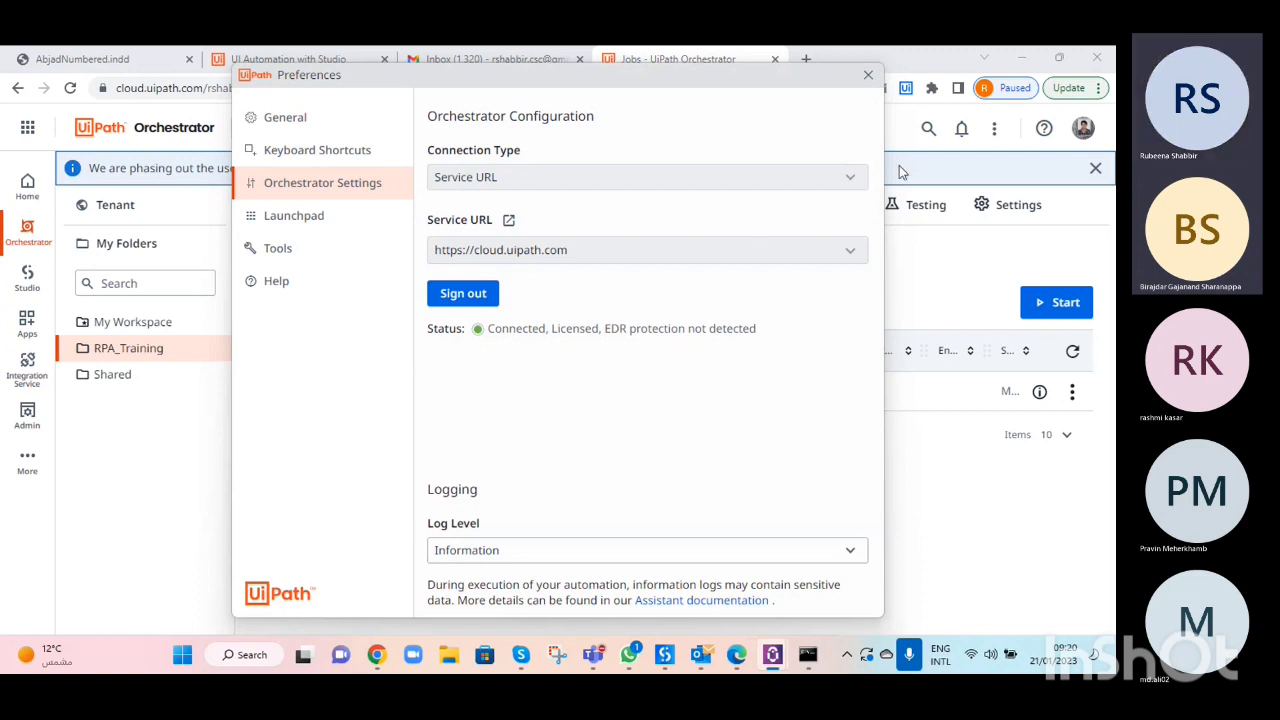
left_click(469, 297)
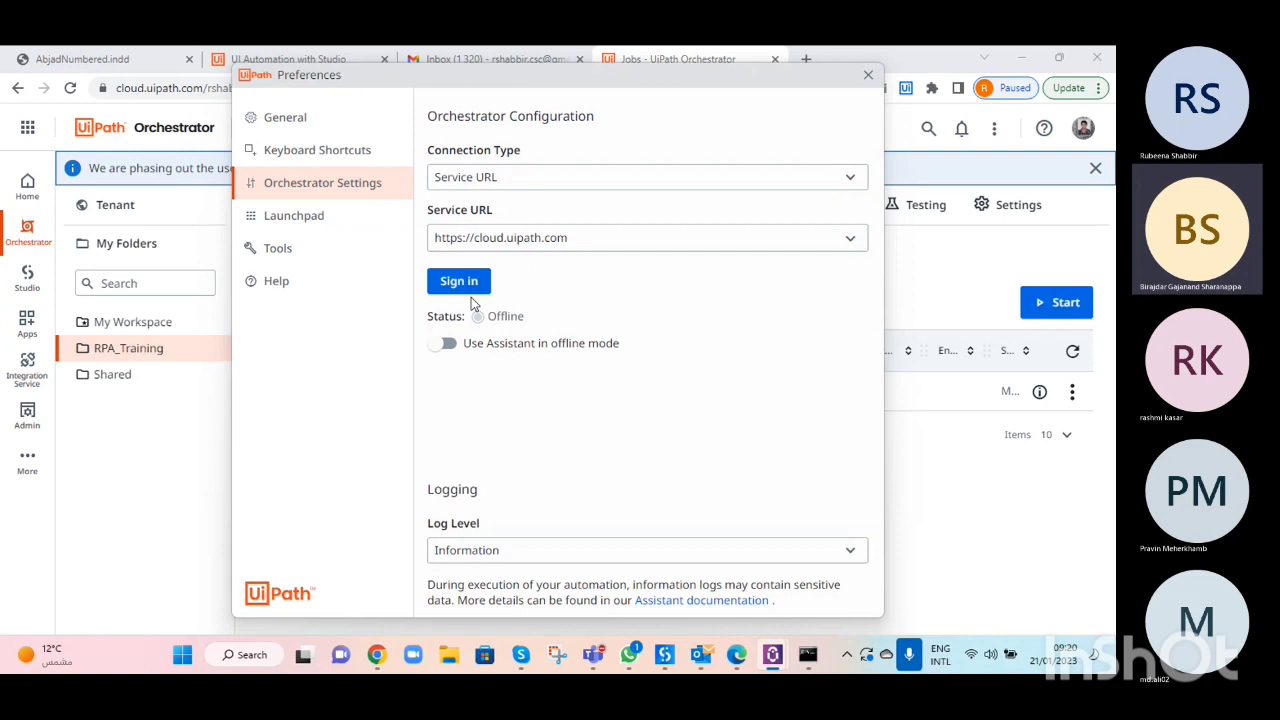
left_click(852, 183)
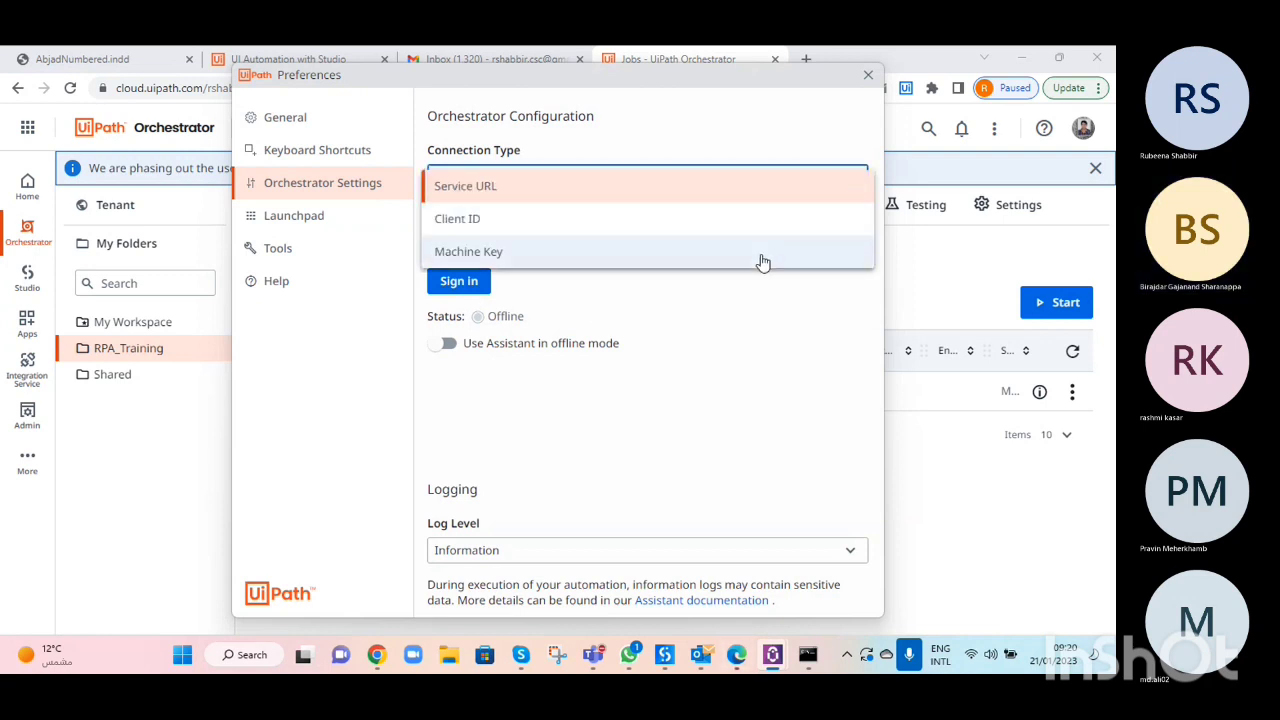
left_click(762, 258)
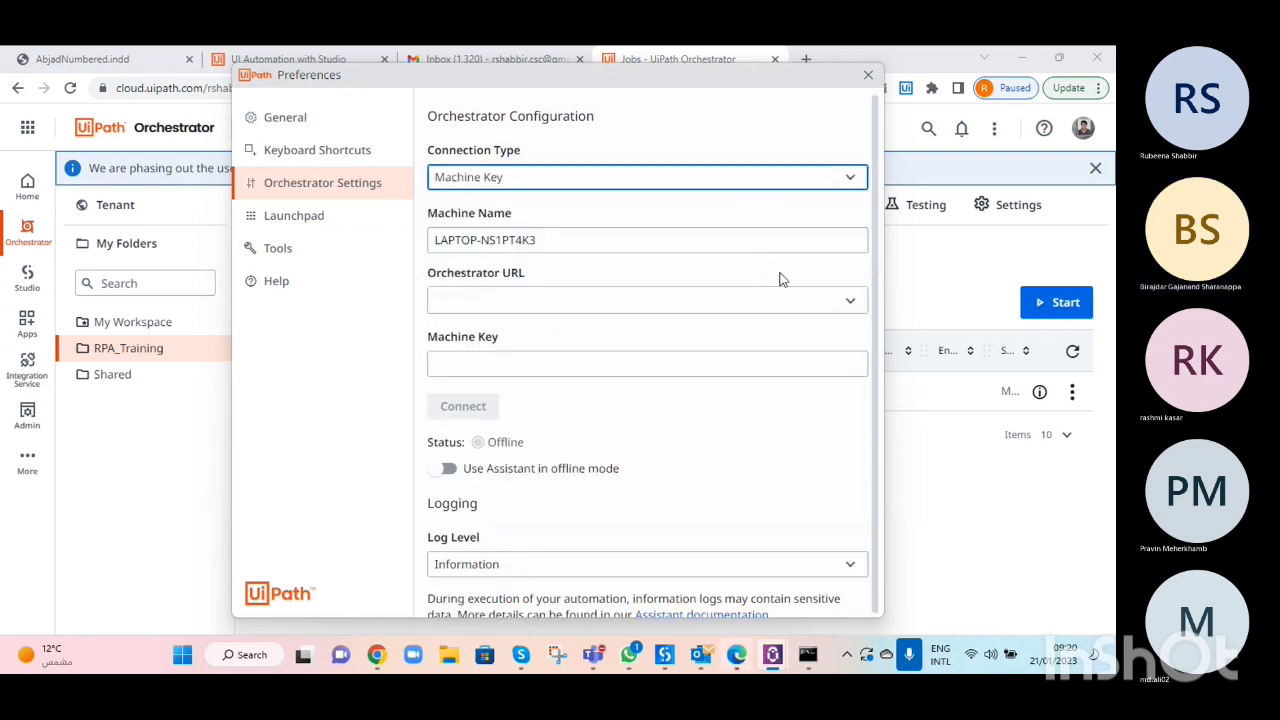
- Copy the Orchestrator base URL from Chrome's address bar into the Assistant's URL field
left_click(849, 313)
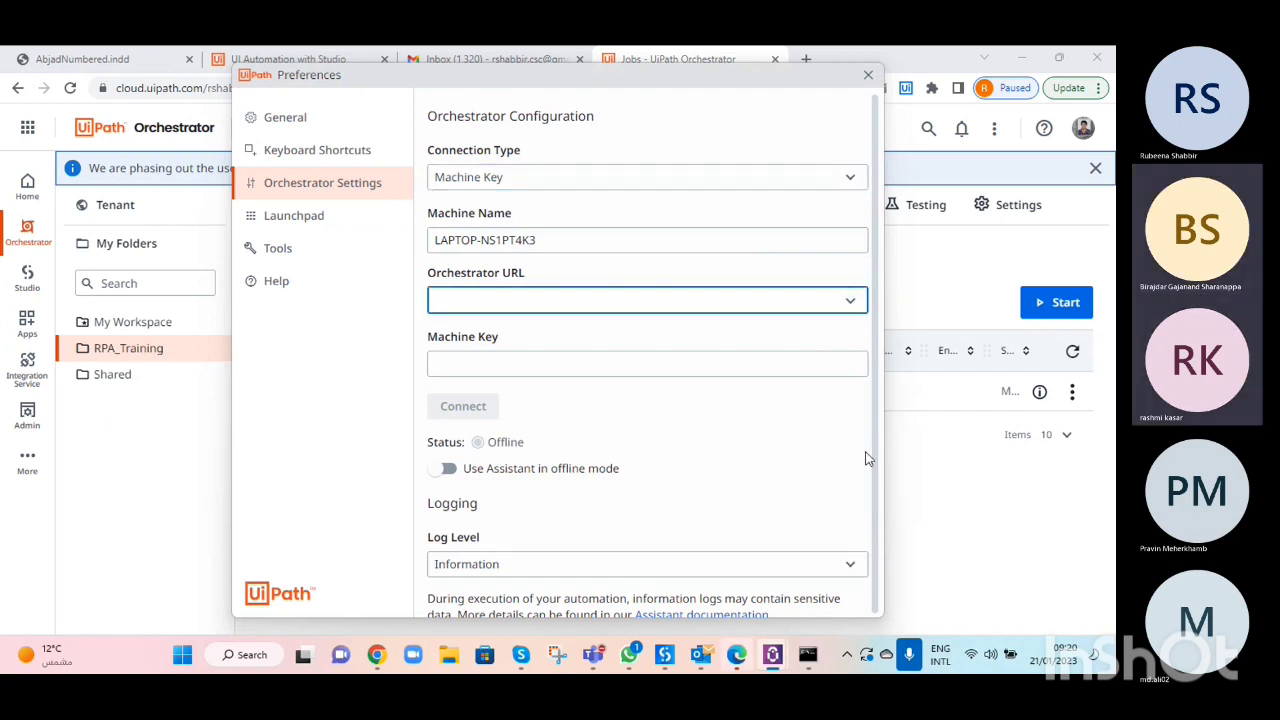
left_click(952, 514)
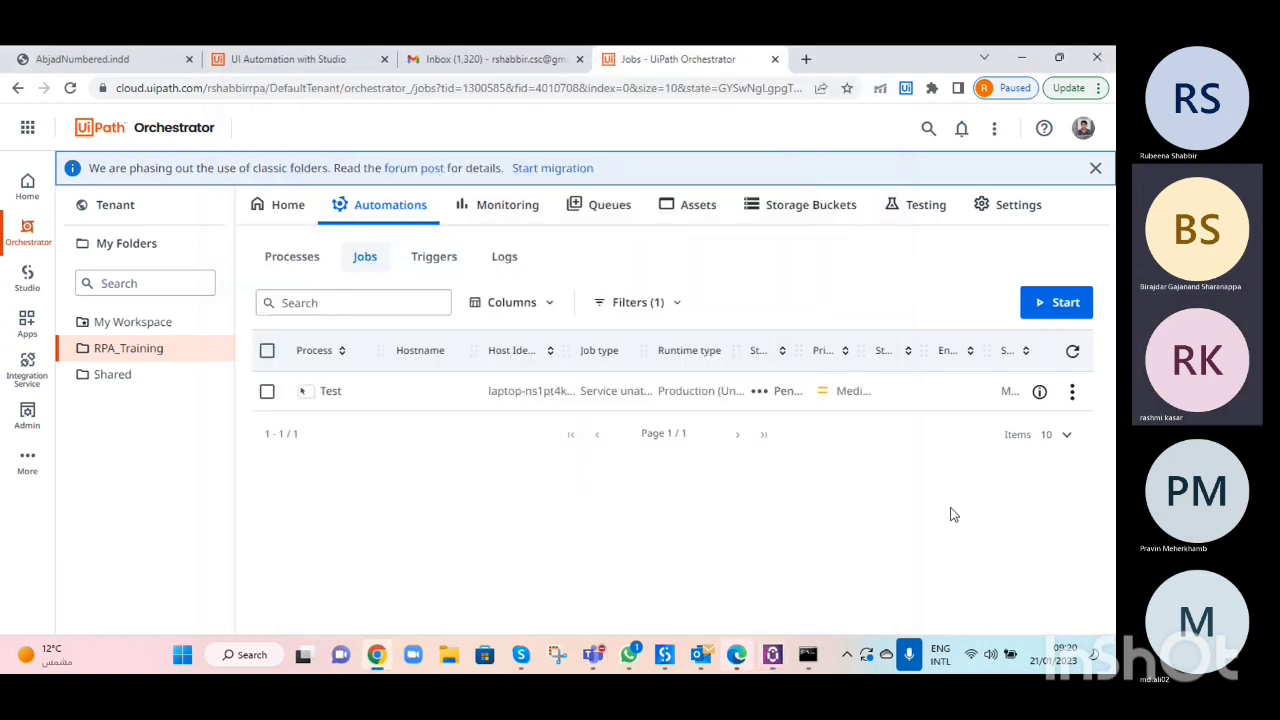
left_click(396, 88)
left_click(410, 88)
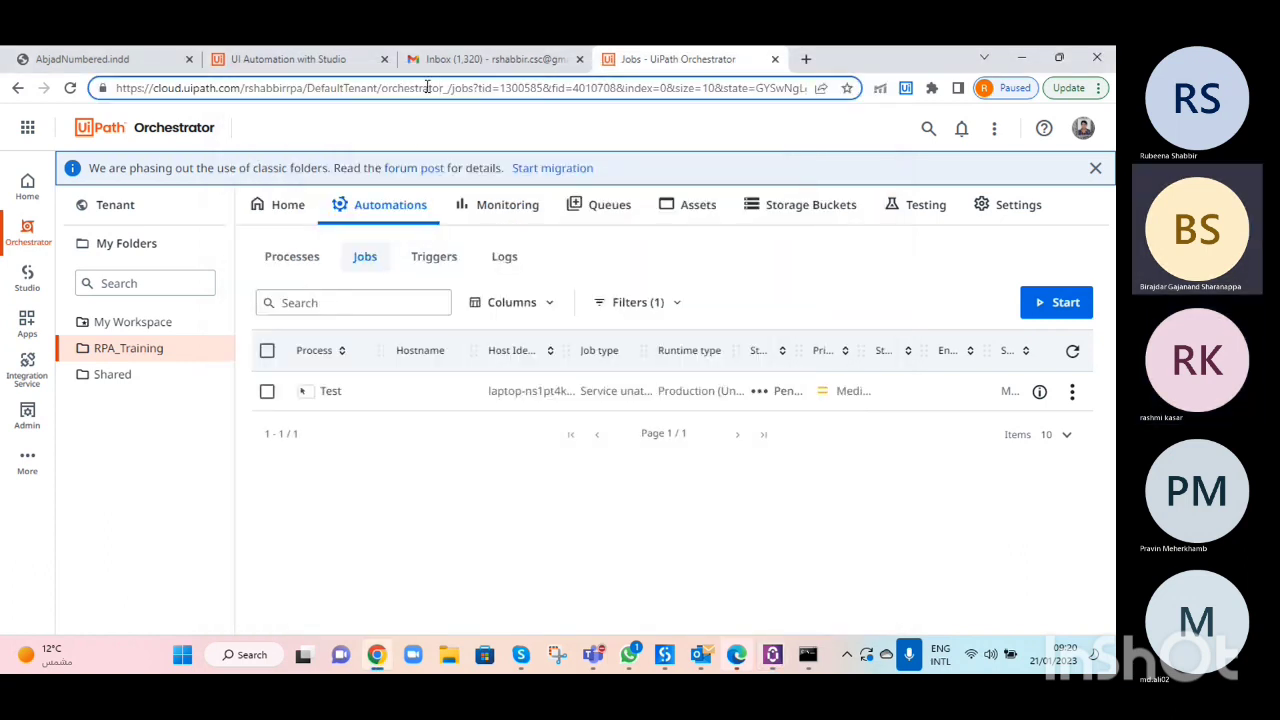
left_click_drag(444, 88, 52, 100)
key("ctrl+c")
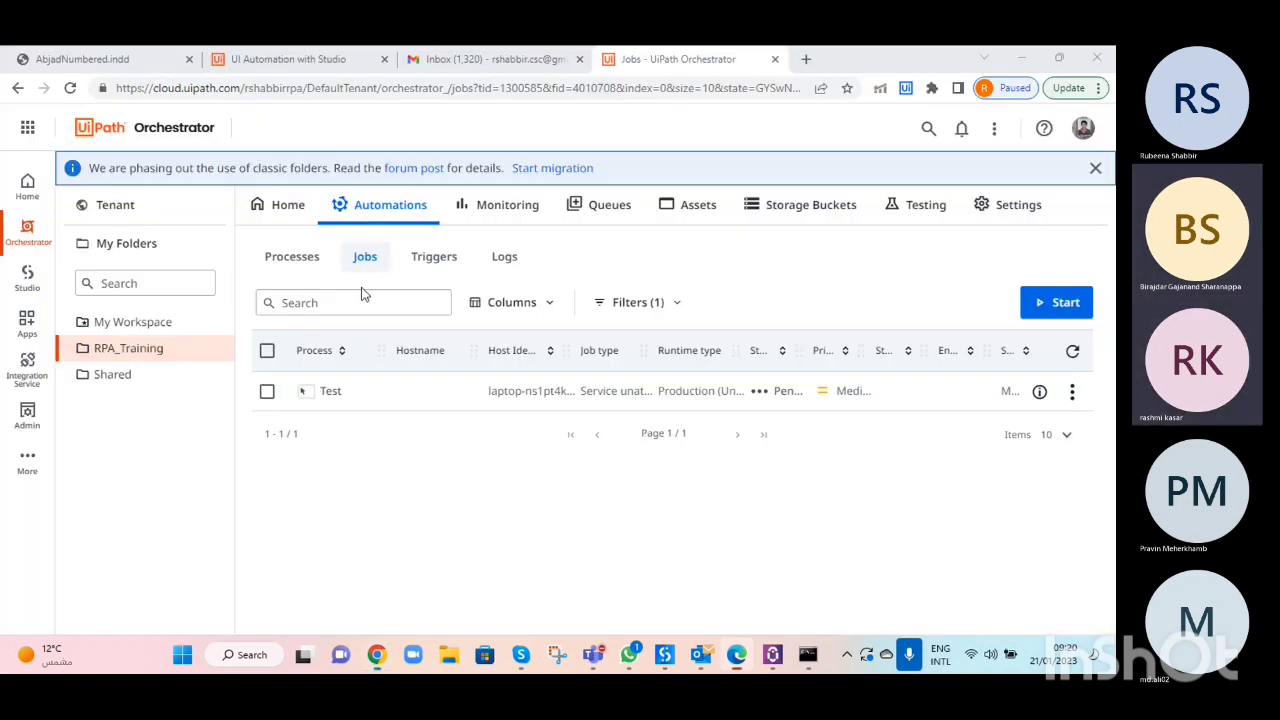
left_click(772, 654)
left_click(810, 527)
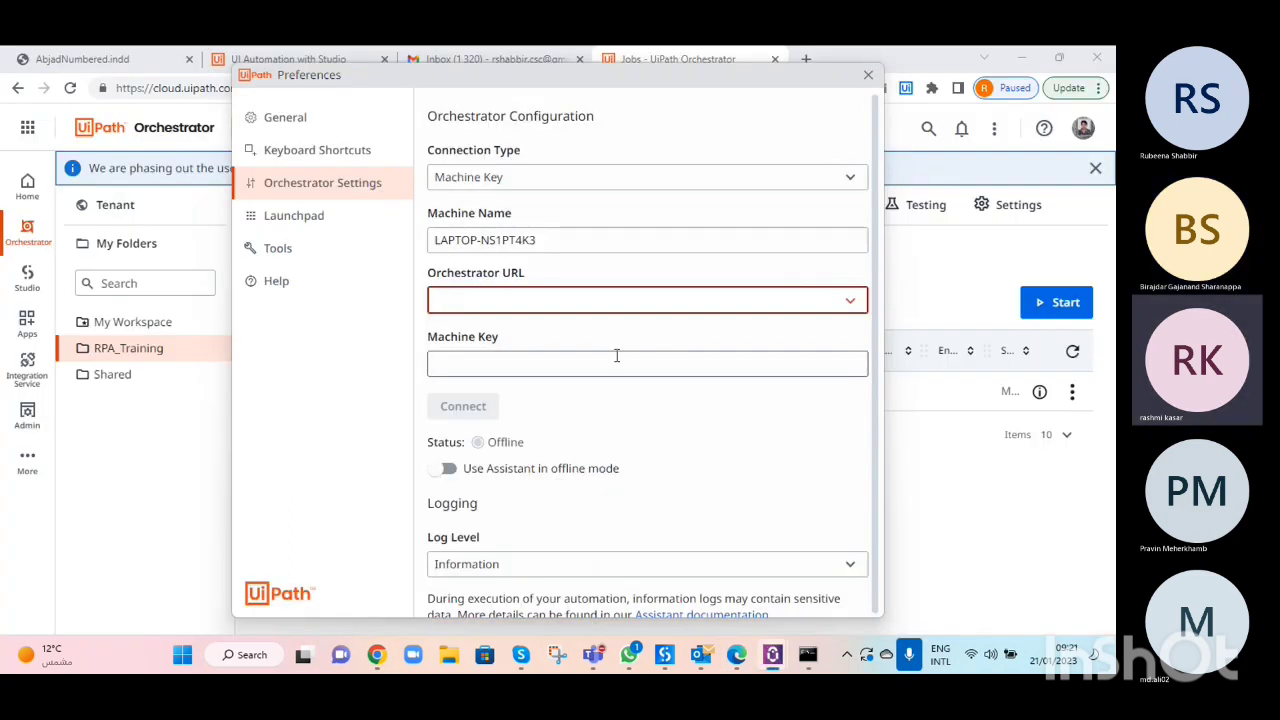
key("ctrl+v")
type("_")
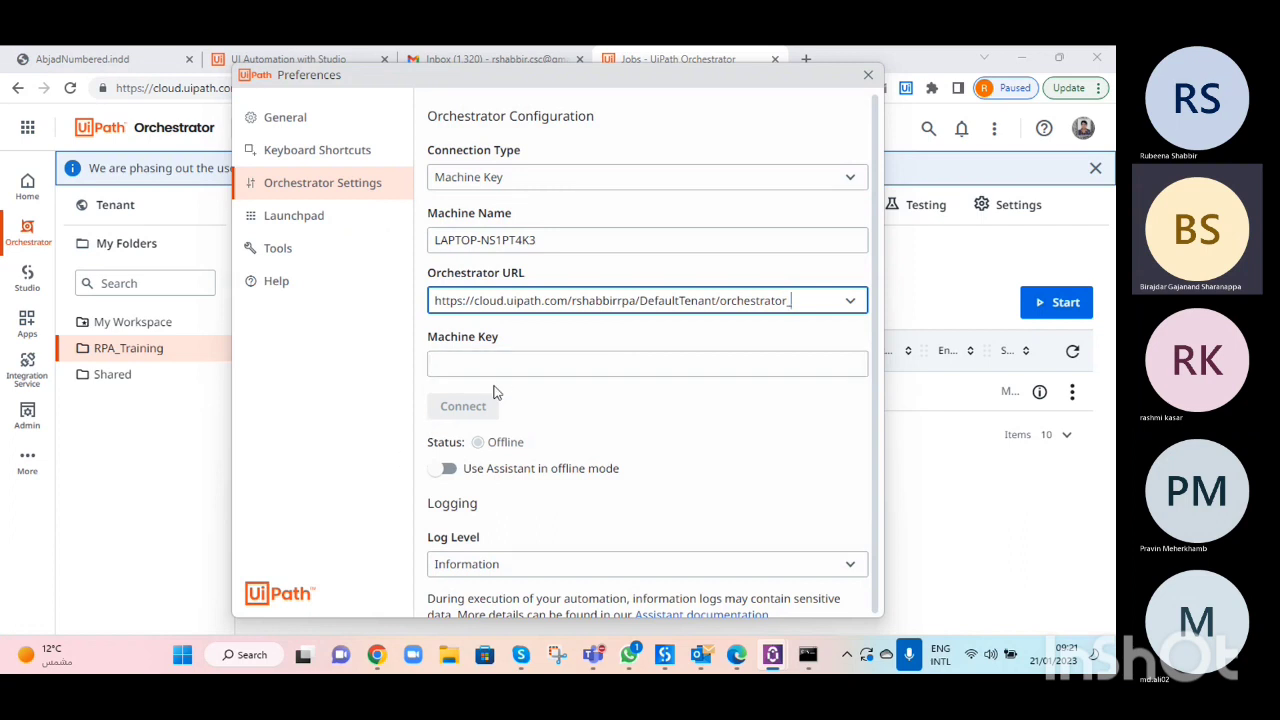
key("alt+Tab")
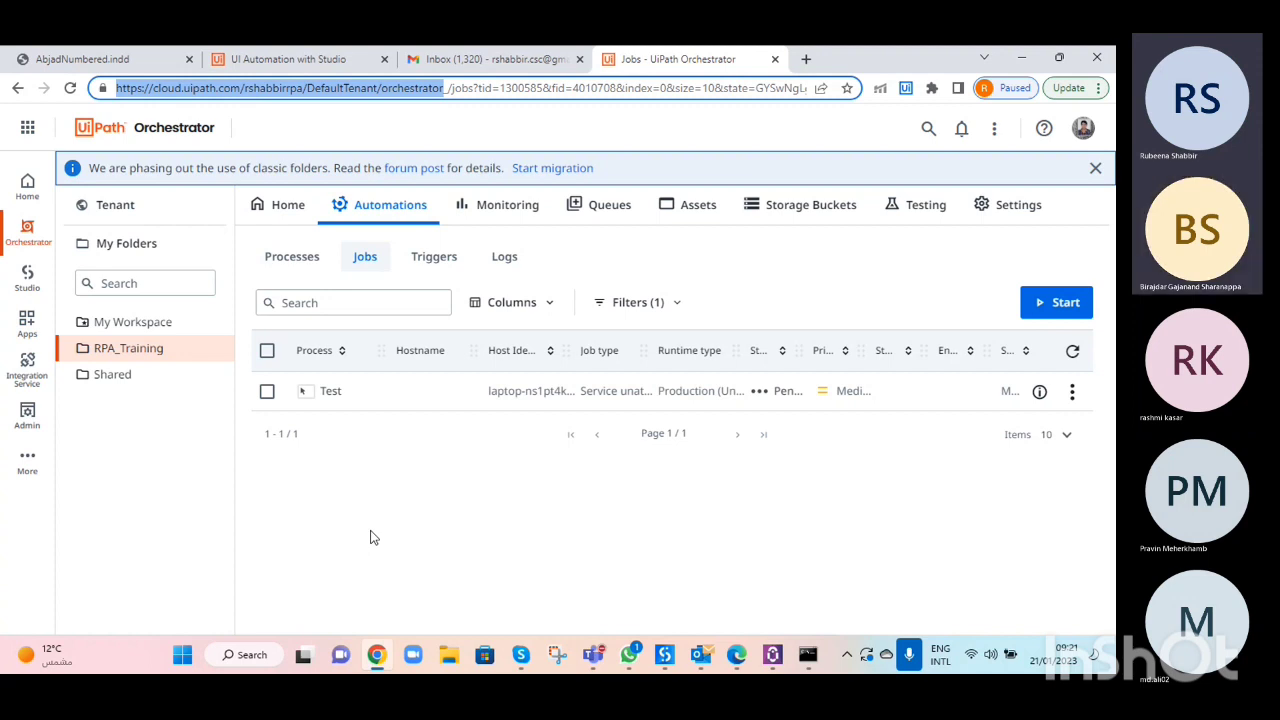
key("alt+Tab")
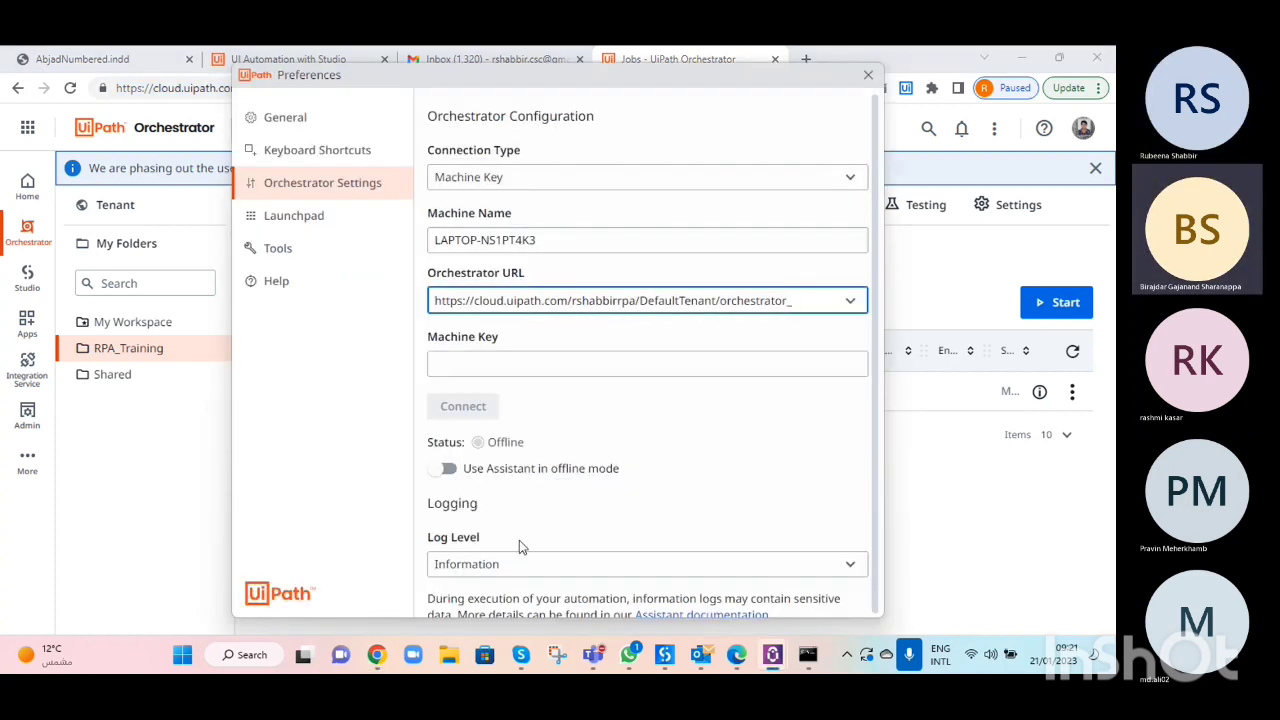
key("alt+Tab")
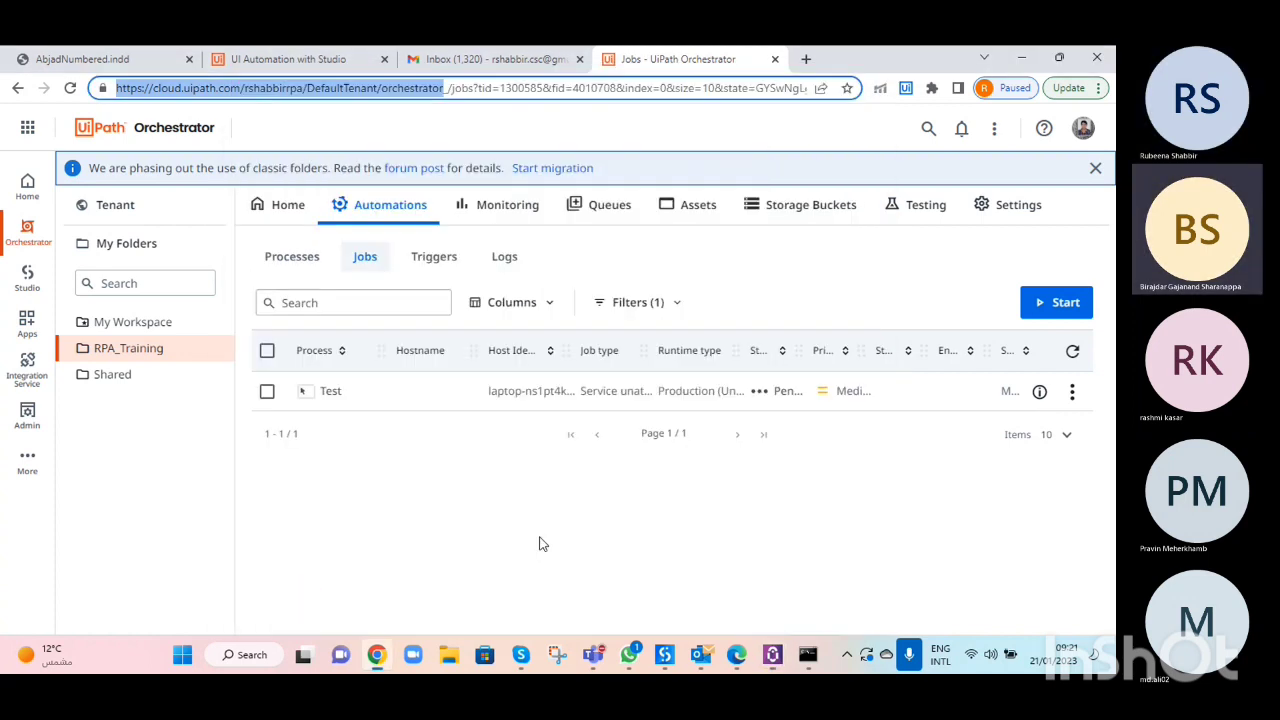
- Open Edit Machine for the laptop under Tenant > Machines and select its Client ID machine key
left_click(100, 212)
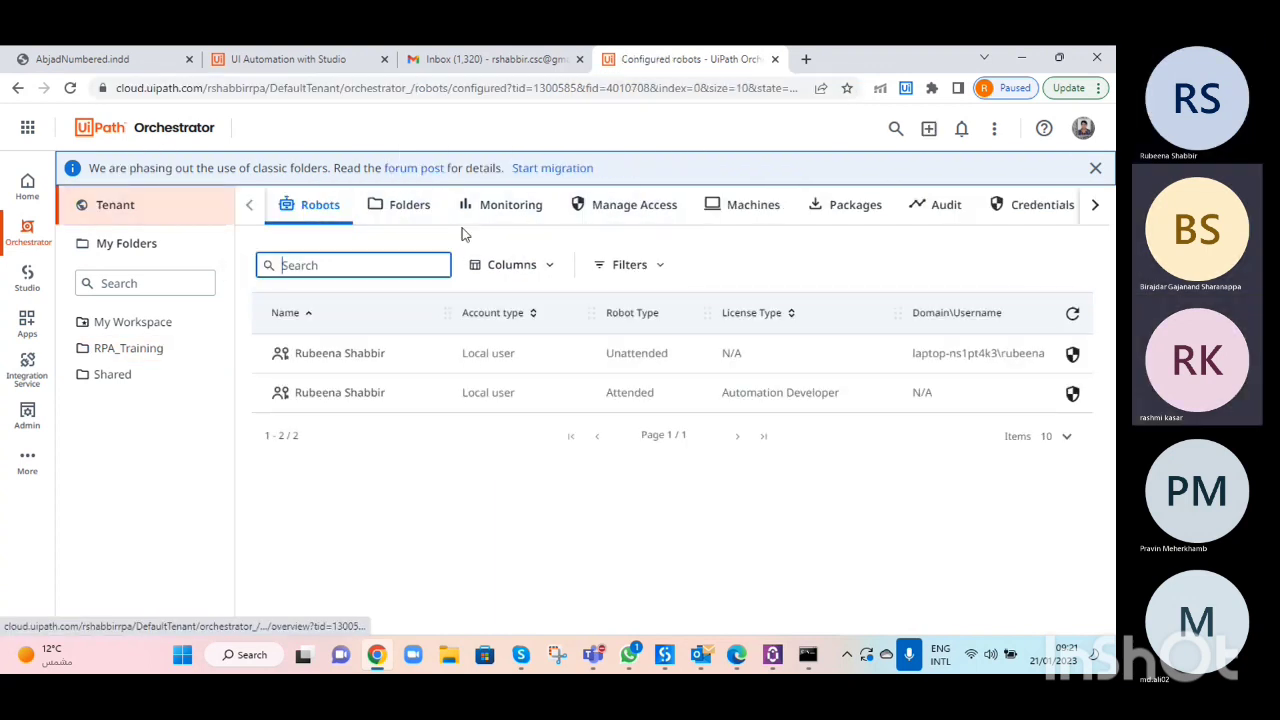
left_click(774, 214)
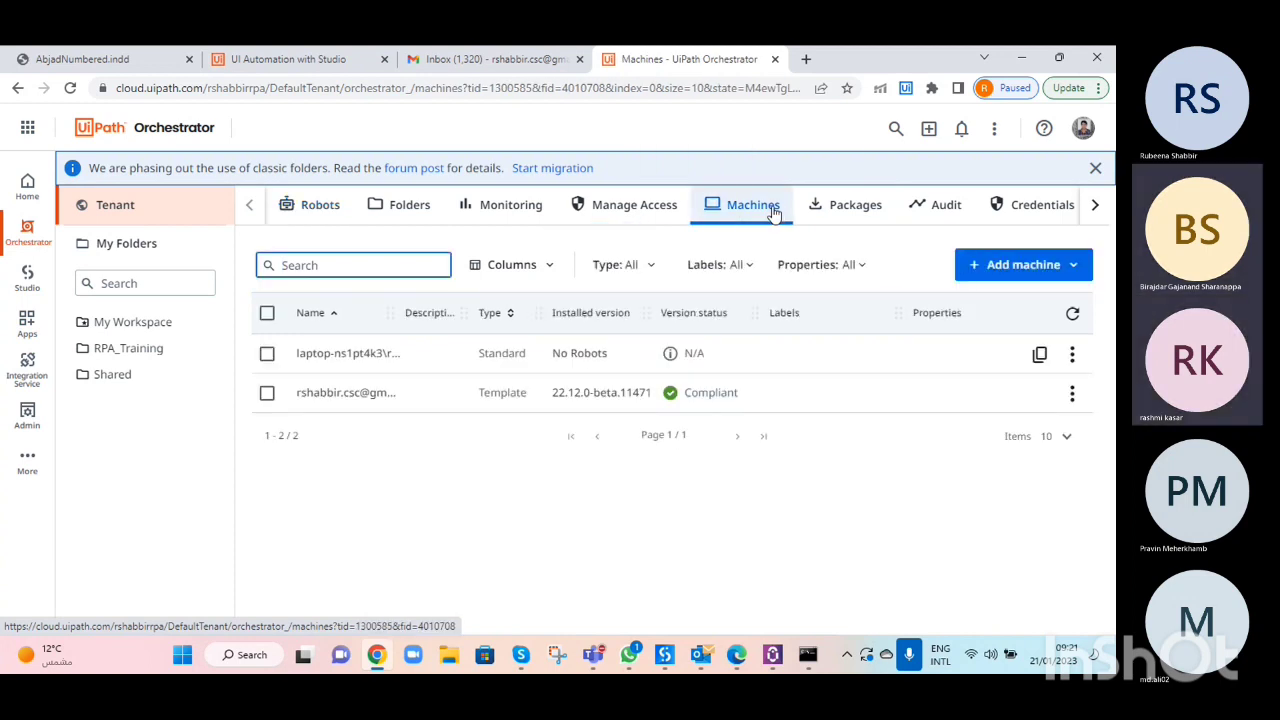
left_click(572, 354)
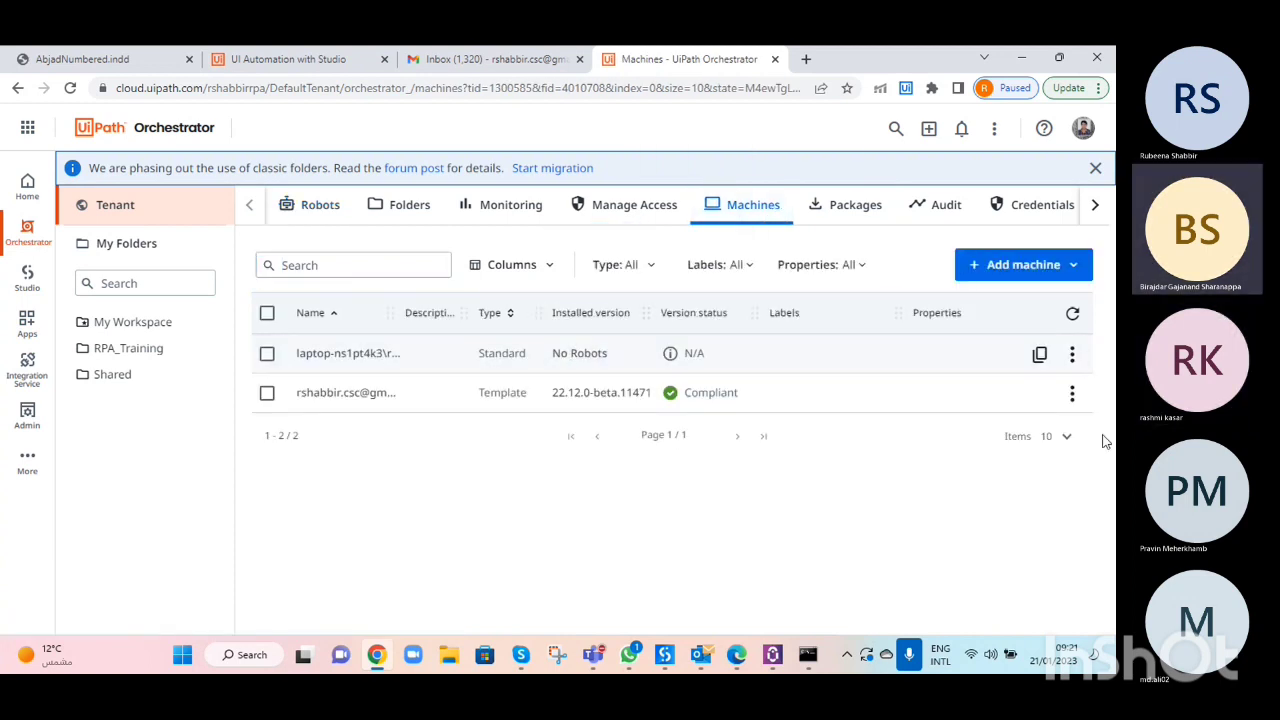
left_click(1072, 356)
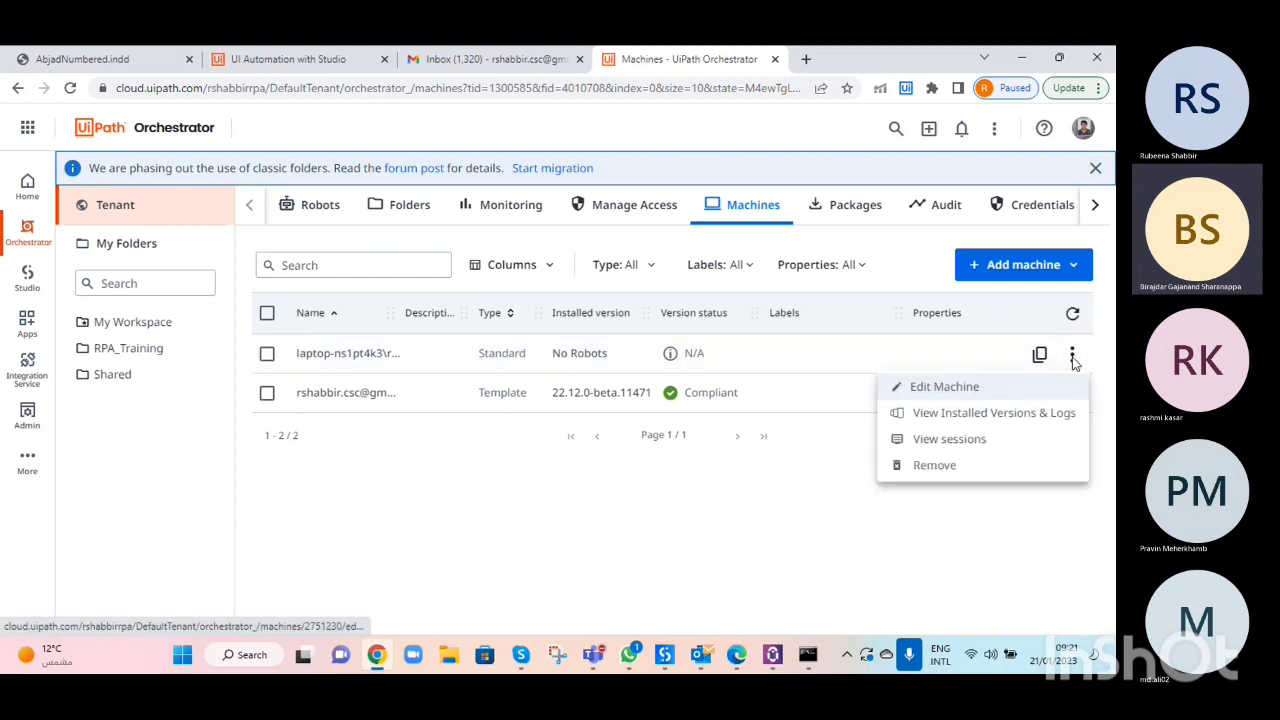
left_click(950, 390)
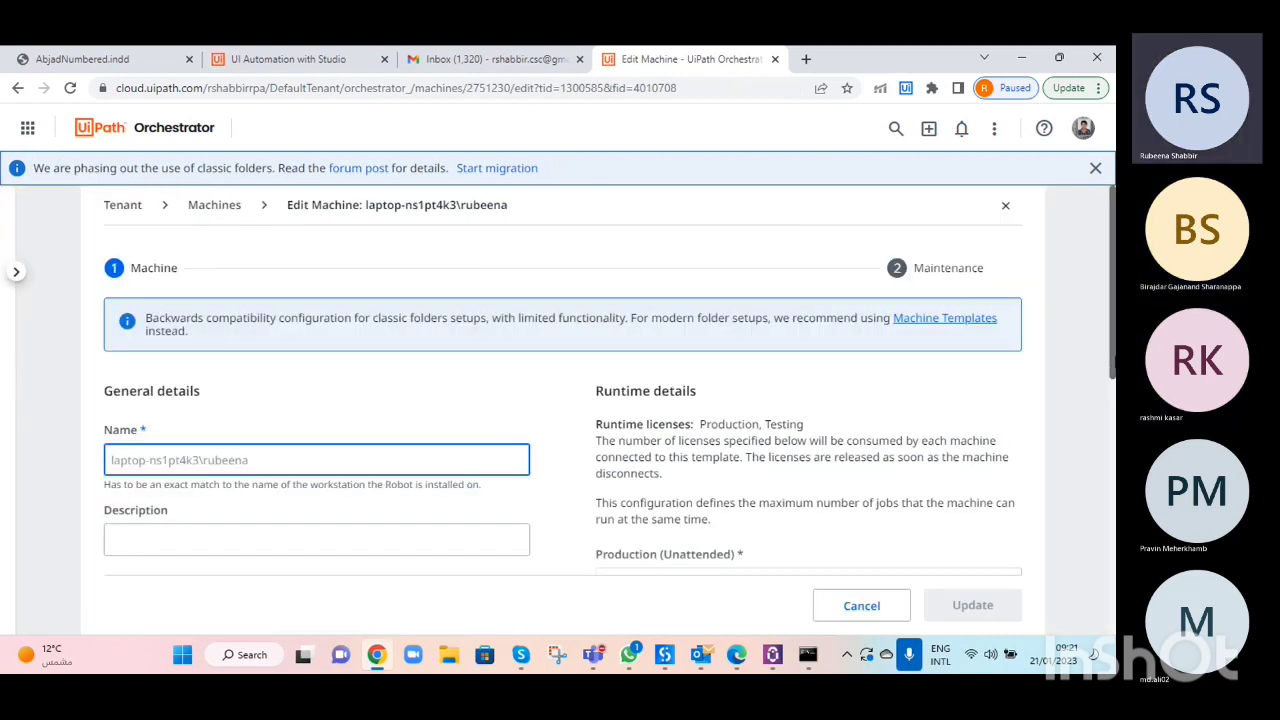
scroll(1114, 600, "down", 6)
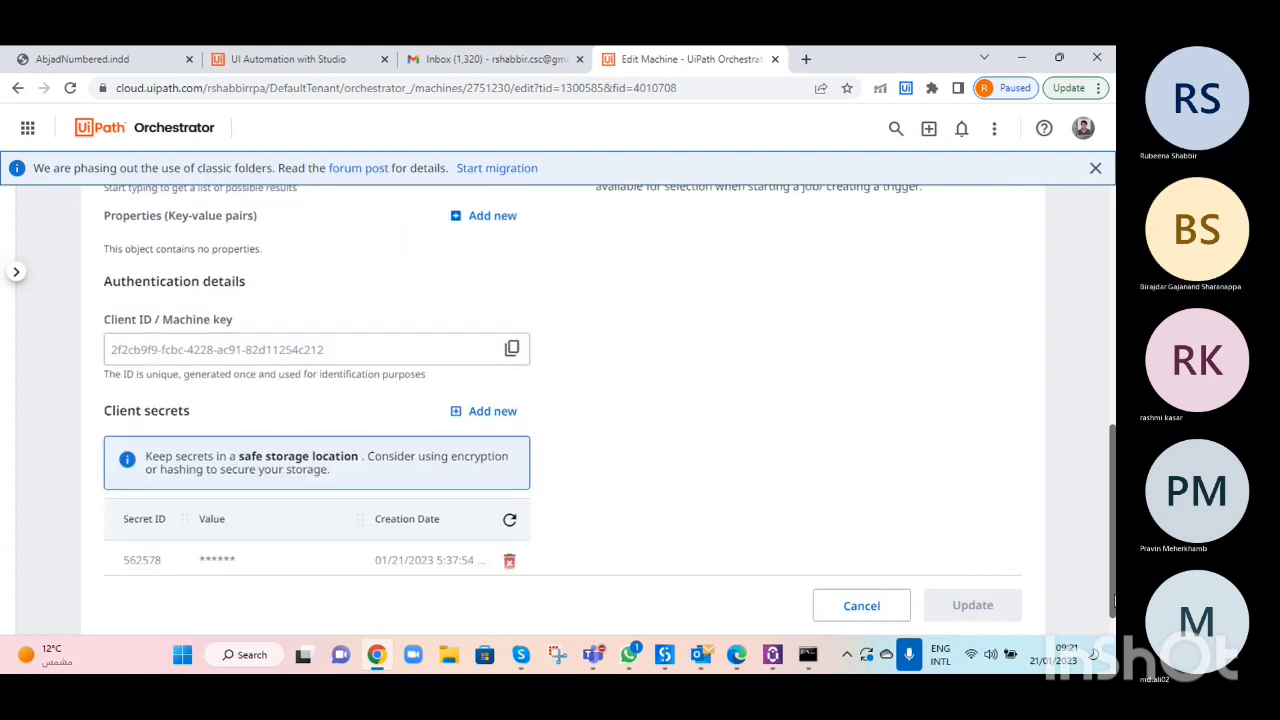
left_click_drag(346, 349, 107, 338)
key("ctrl+c")
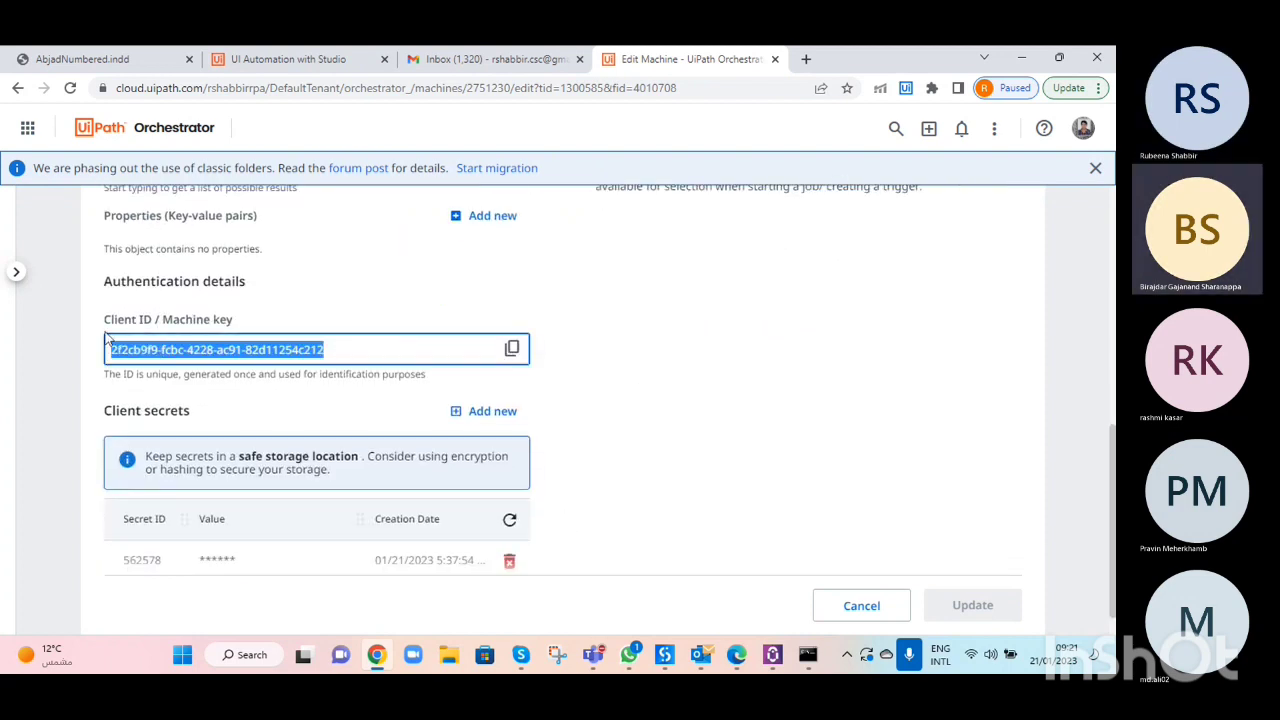
- Paste the machine key into Assistant's Machine Key field, connect to Orchestrator, and close Preferences
key("alt+Tab")
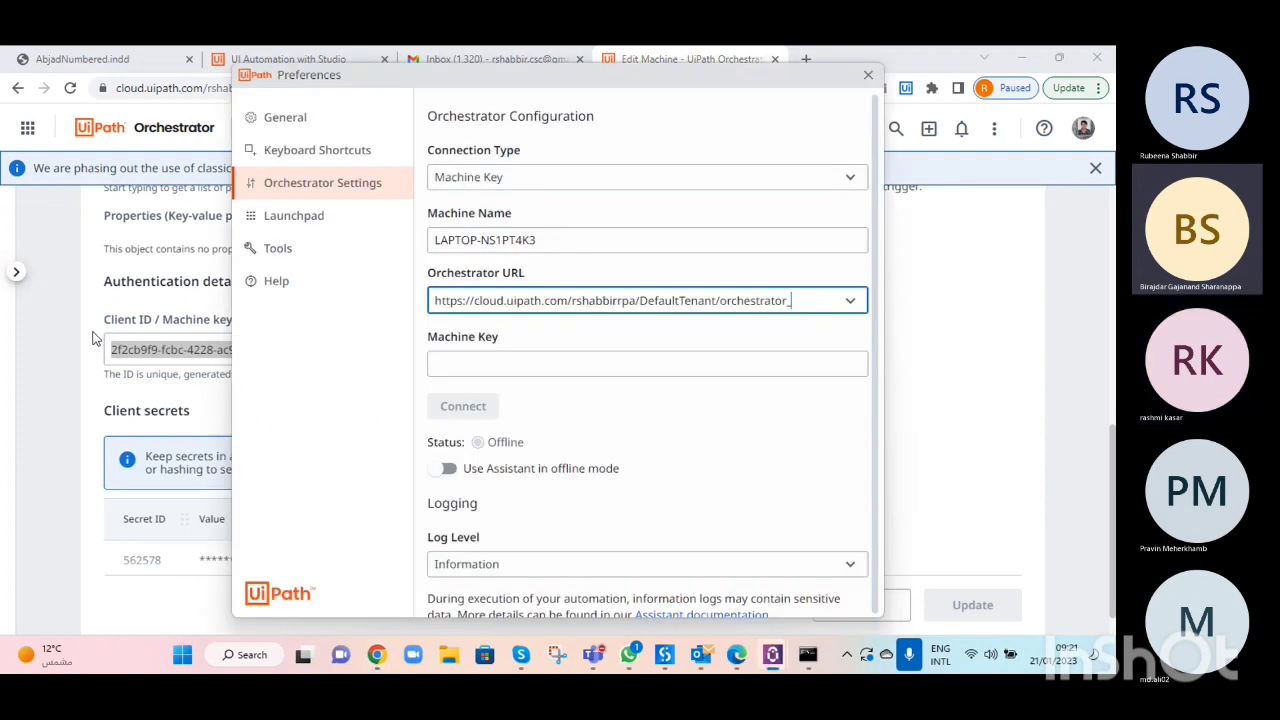
left_click(457, 367)
key("ctrl+v")
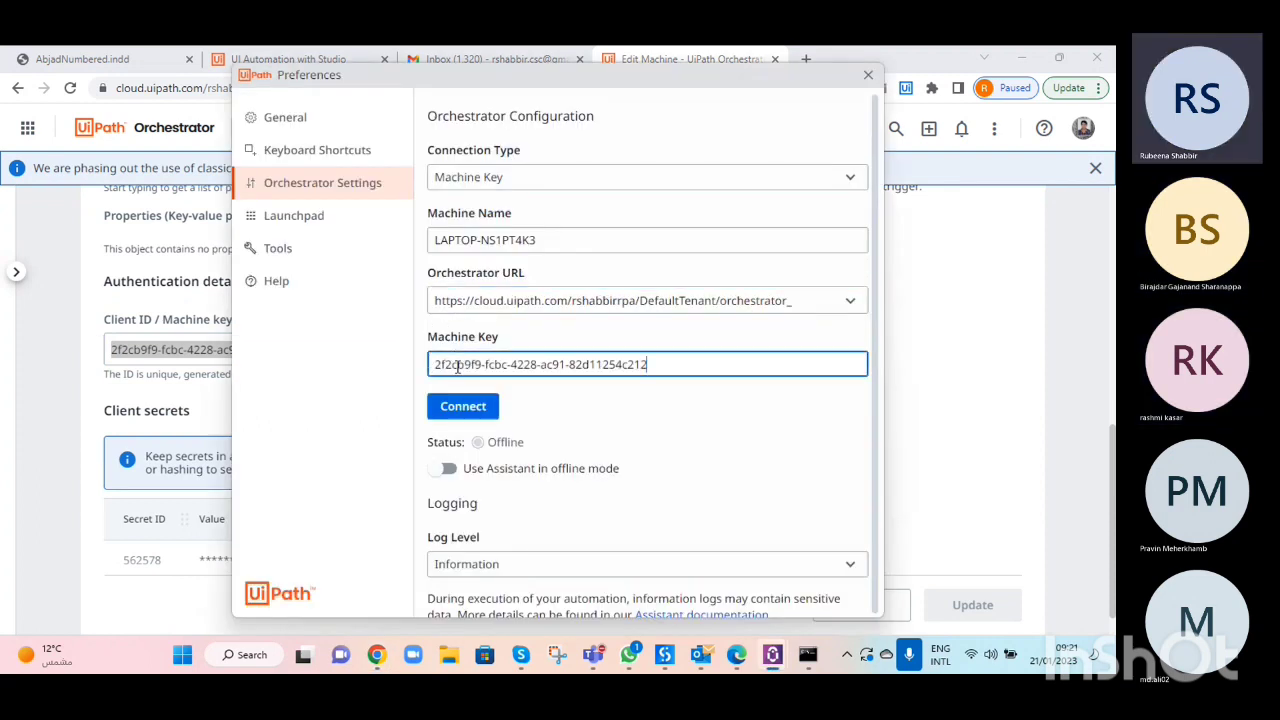
left_click(460, 410)
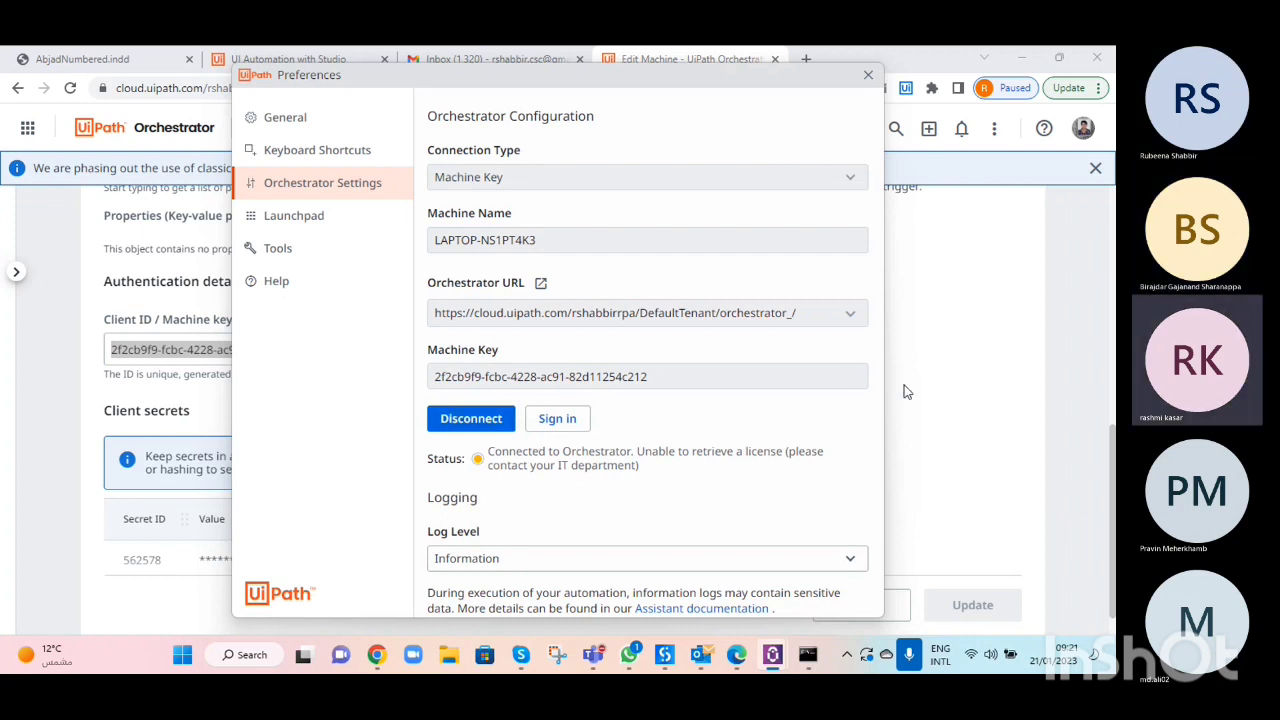
left_click(1104, 453)
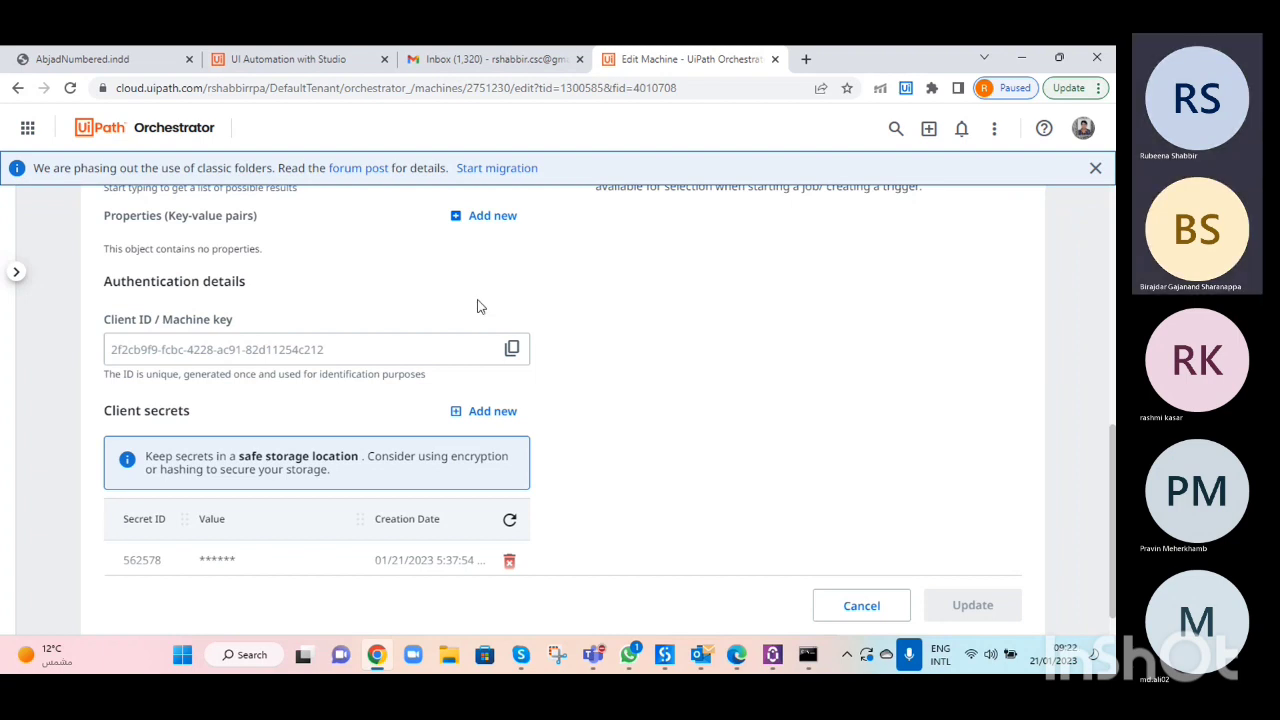
- Dismiss the classic folders notice and open RPA_Training's Processes list, acknowledging the robot's message box
left_click(1095, 168)
scroll(1028, 258, "up", 8)
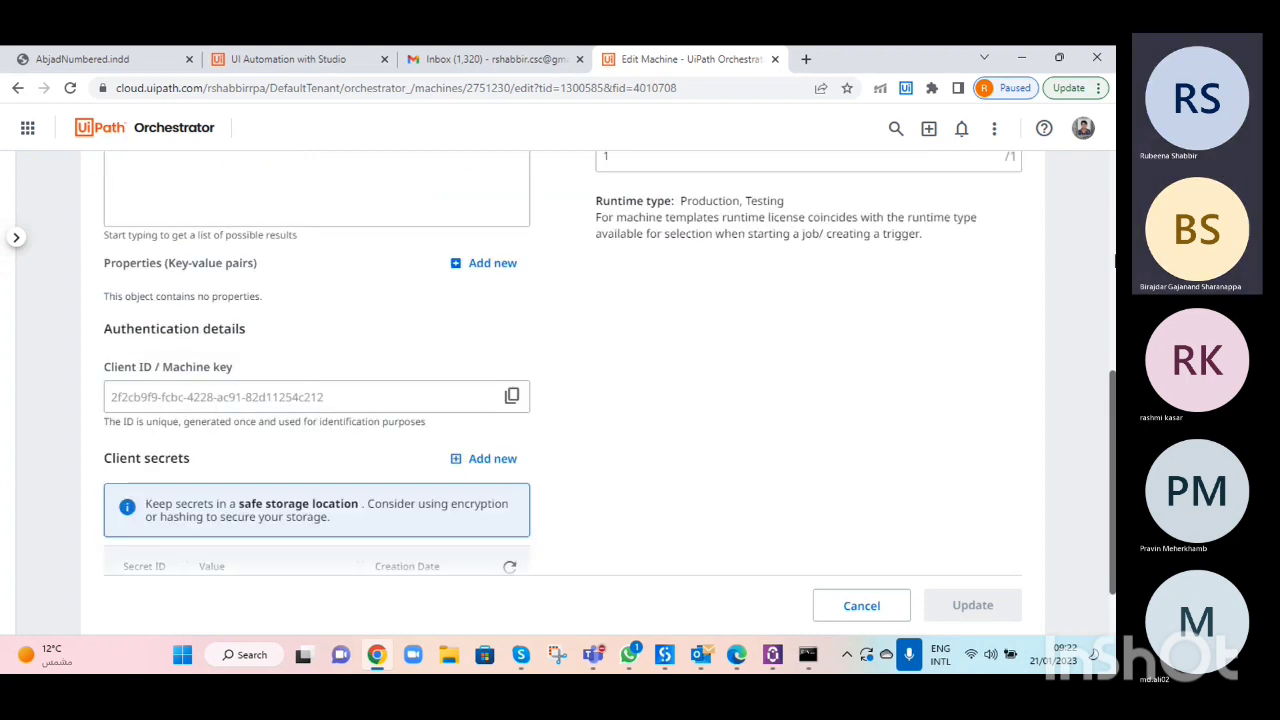
left_click(121, 170)
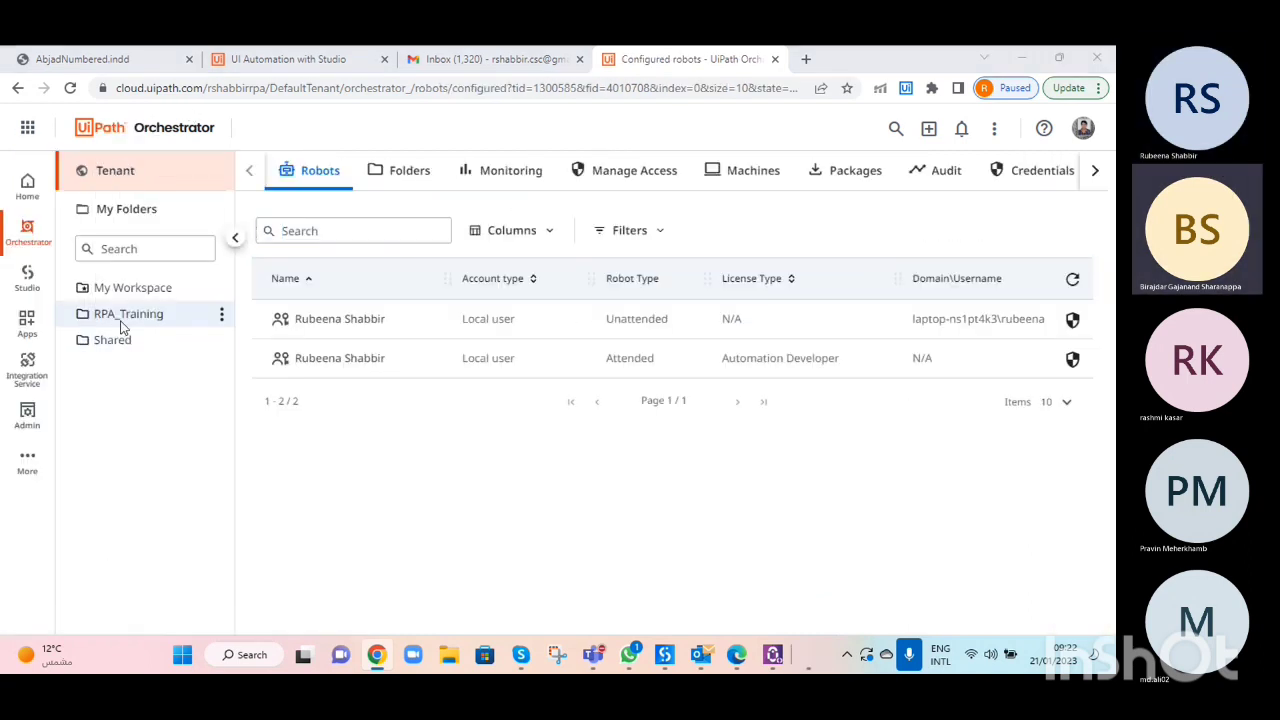
left_click(121, 316)
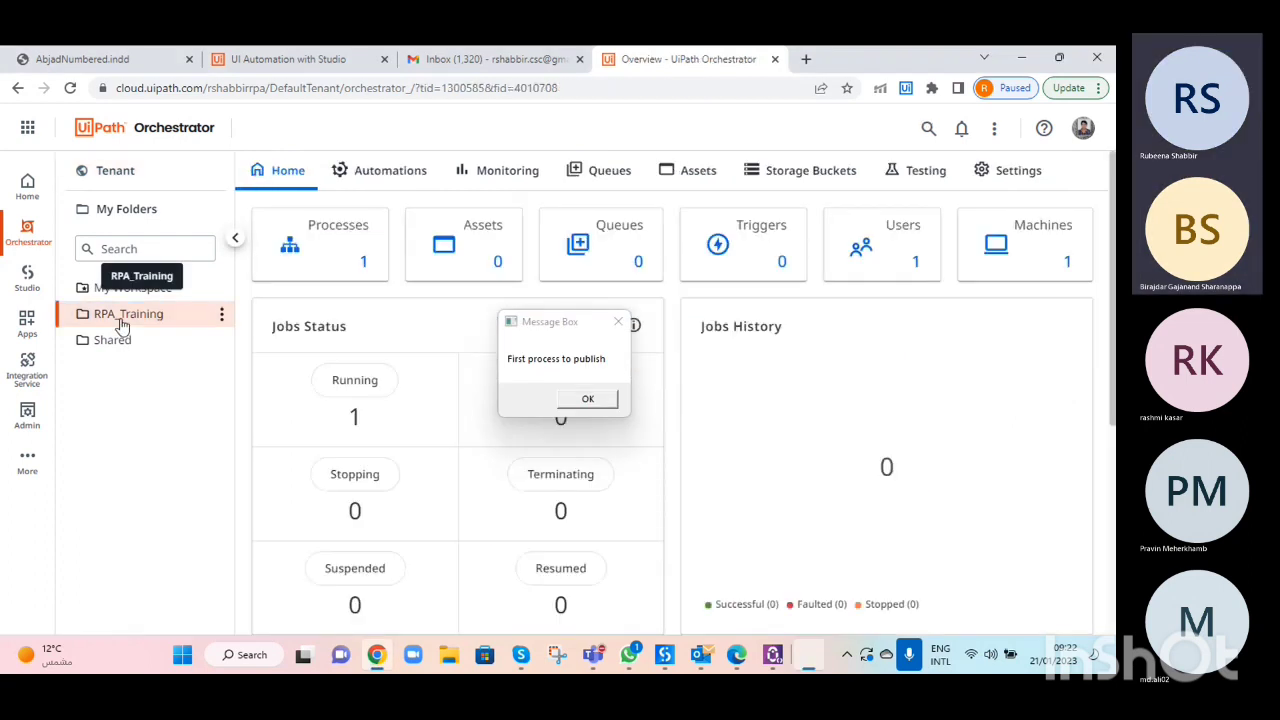
left_click(588, 400)
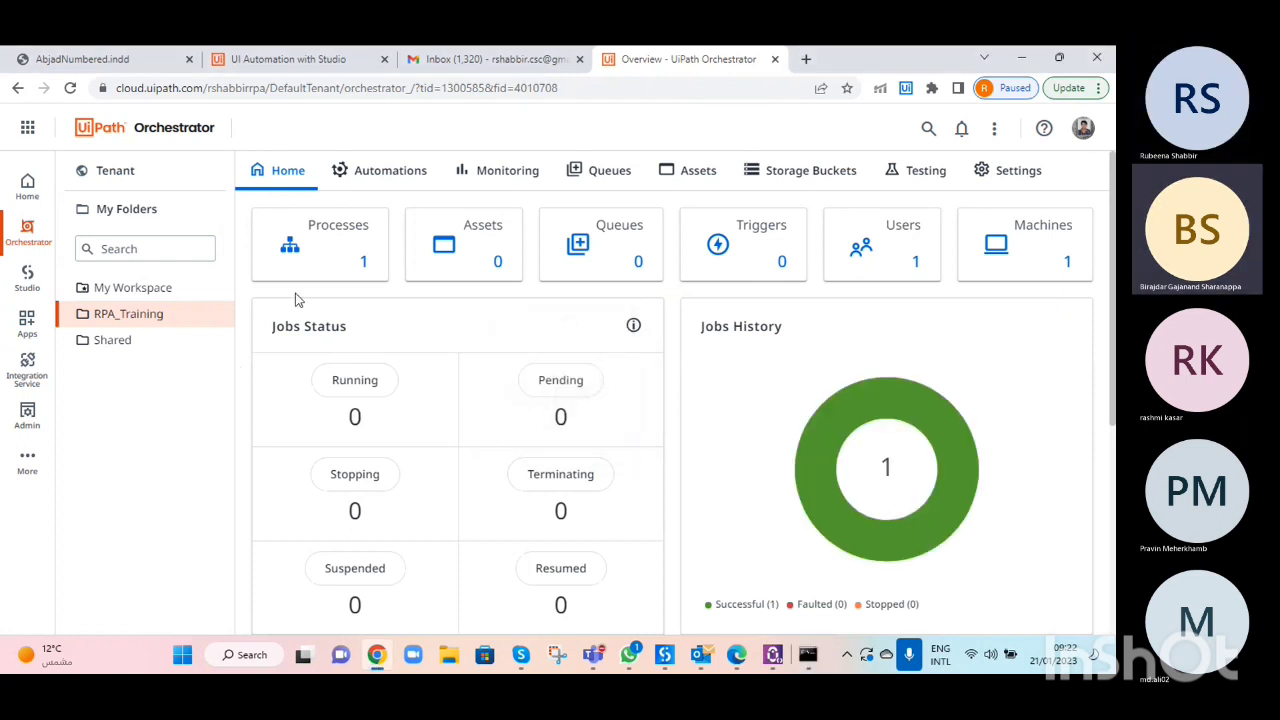
left_click(314, 263)
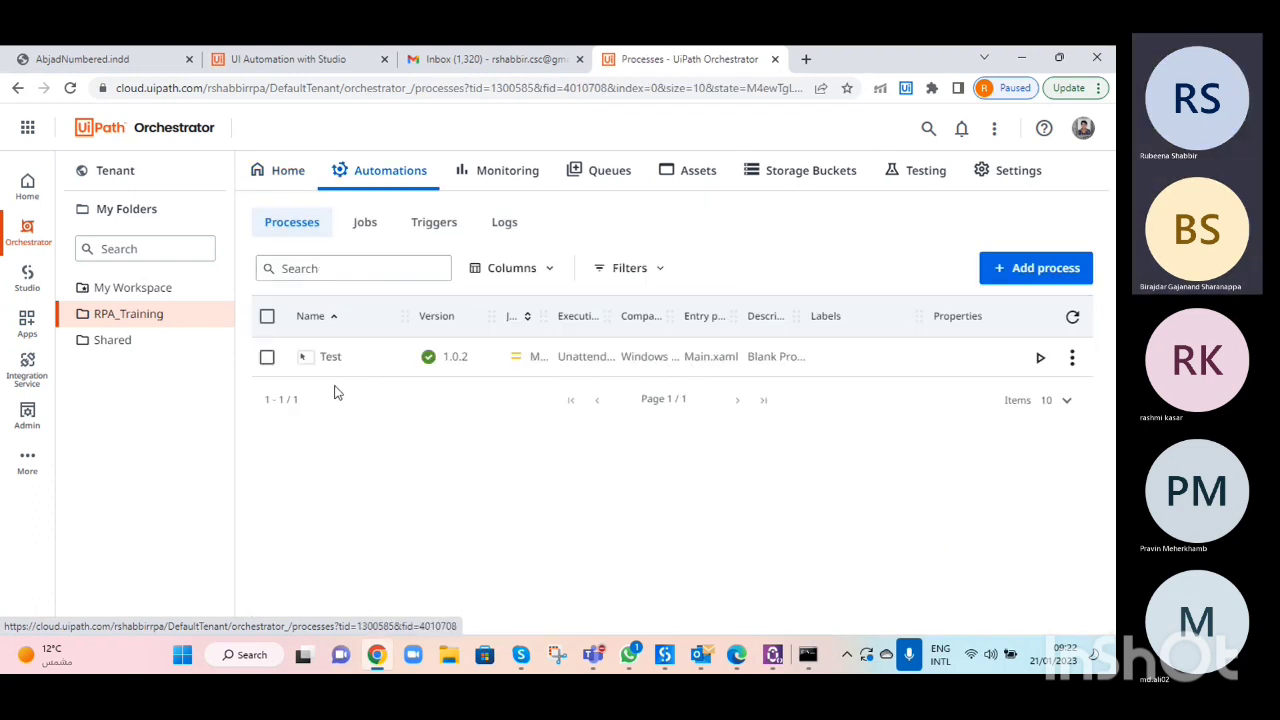
- Restart the Test job on the laptop machine from the Jobs list, then acknowledge the robot's message box
left_click(366, 234)
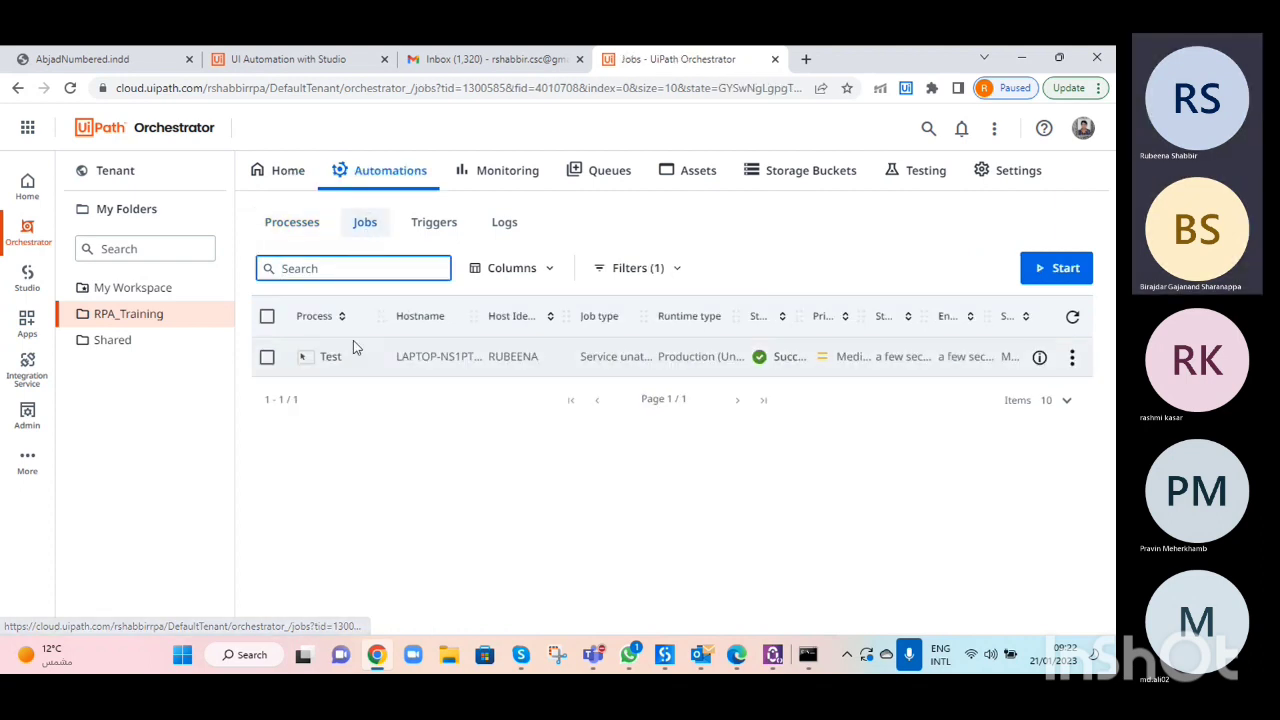
left_click(266, 358)
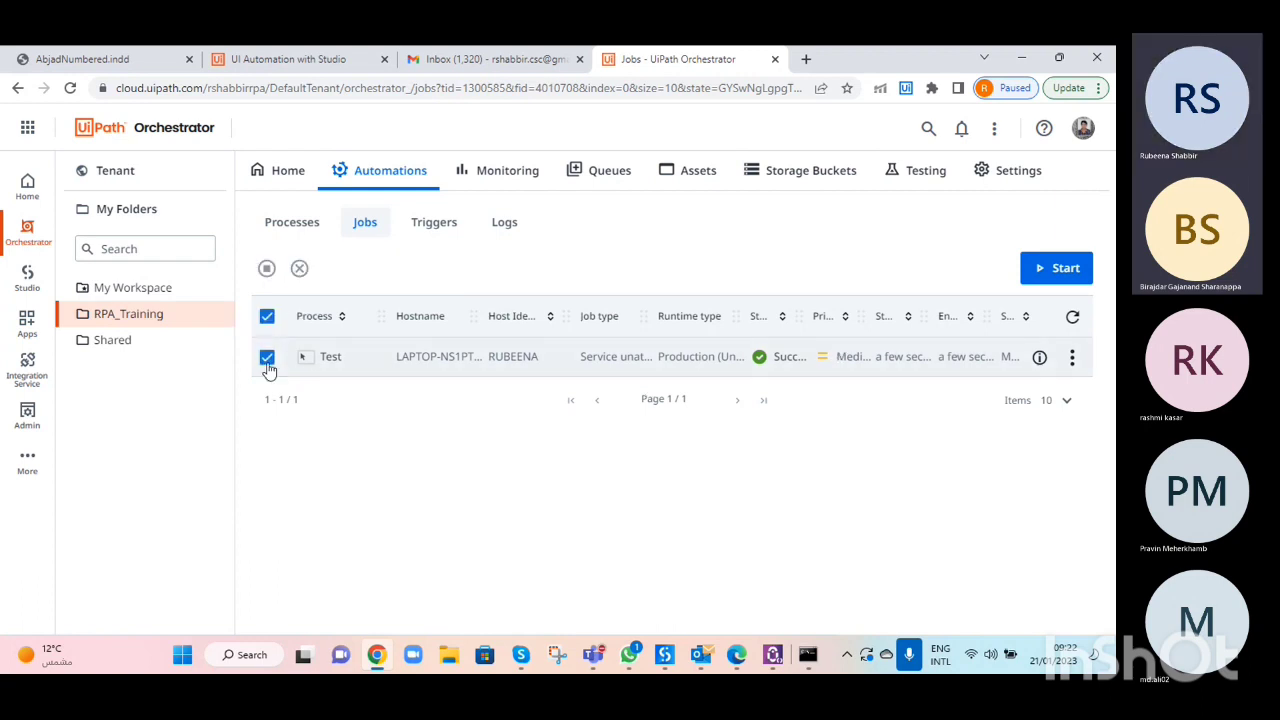
left_click(266, 360)
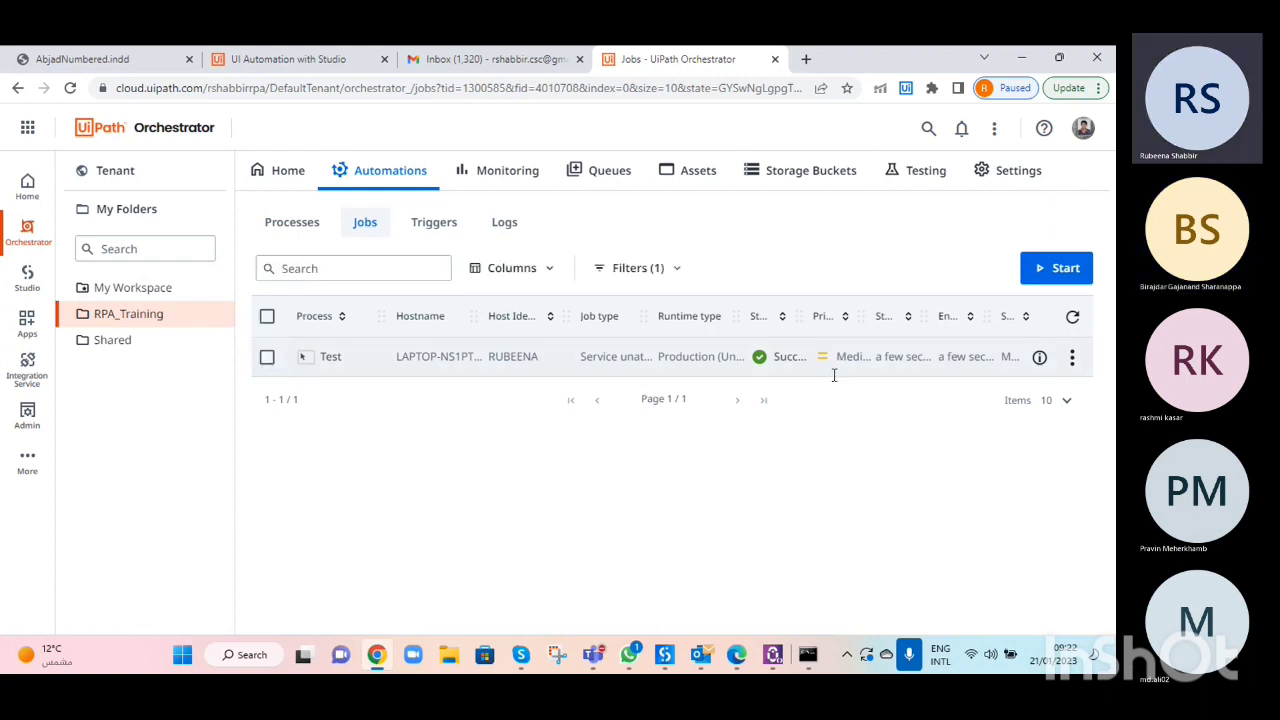
left_click(1073, 365)
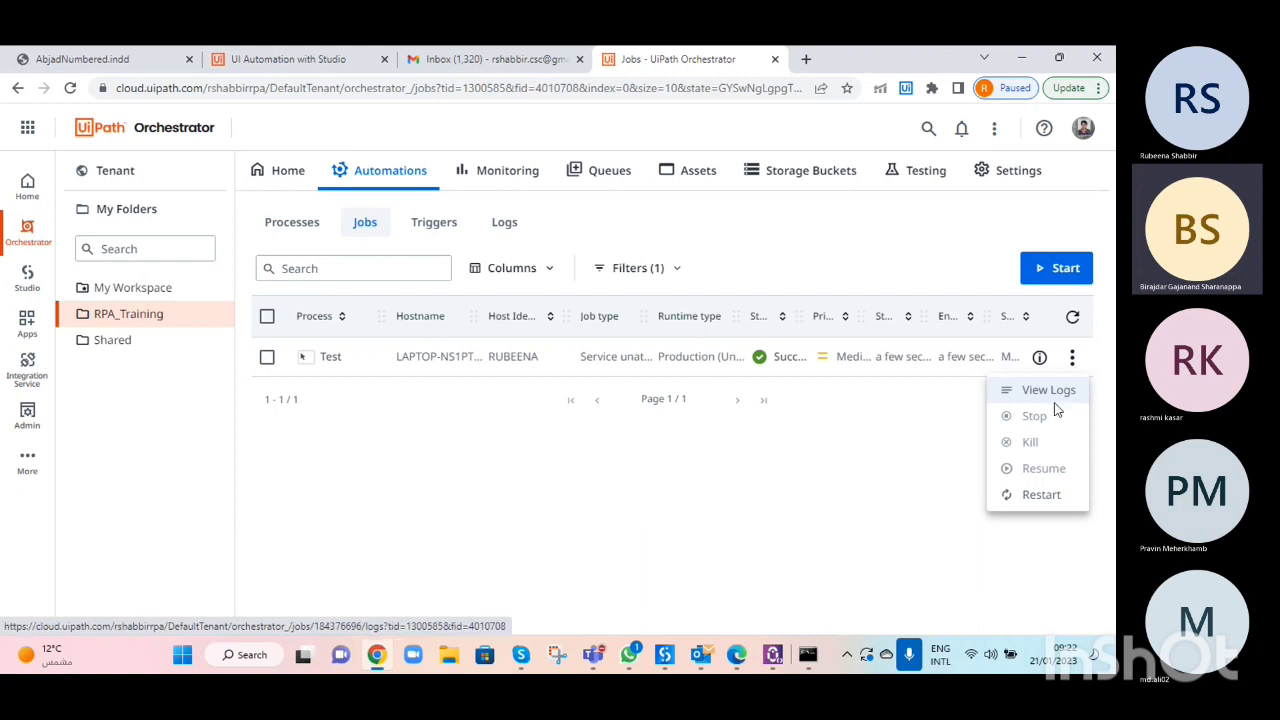
left_click(1040, 498)
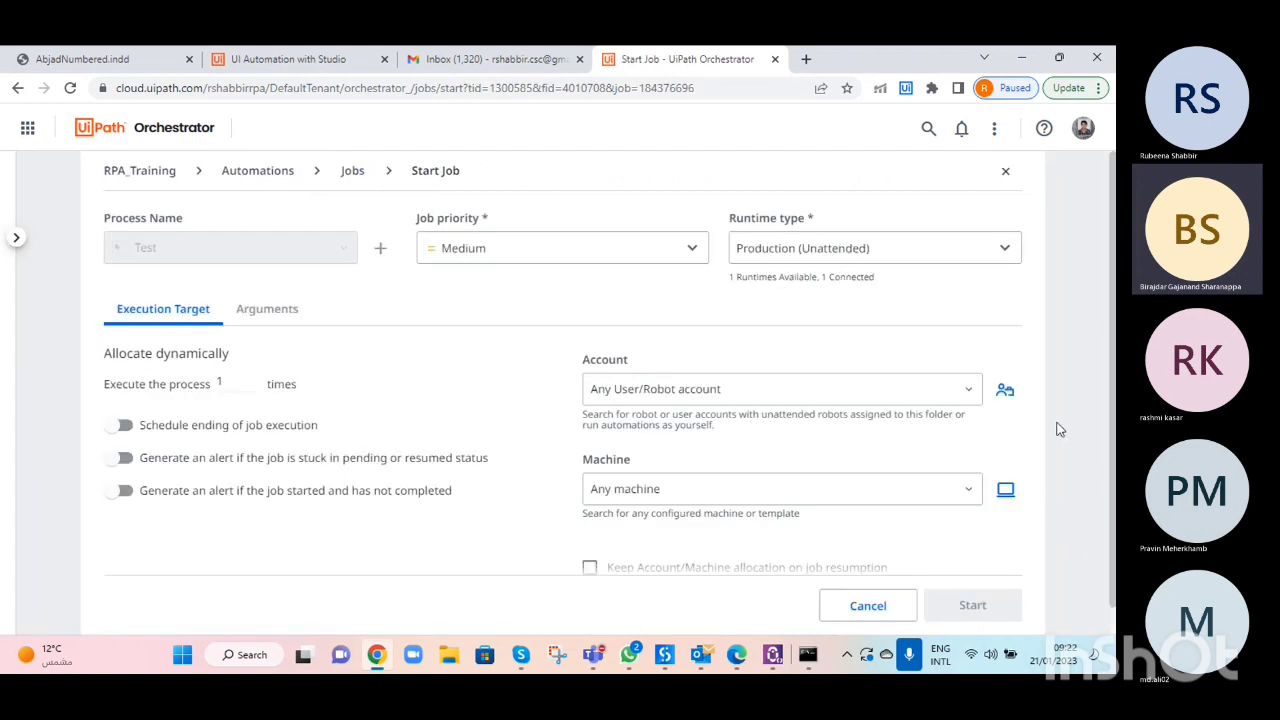
scroll(1006, 429, "down", 1)
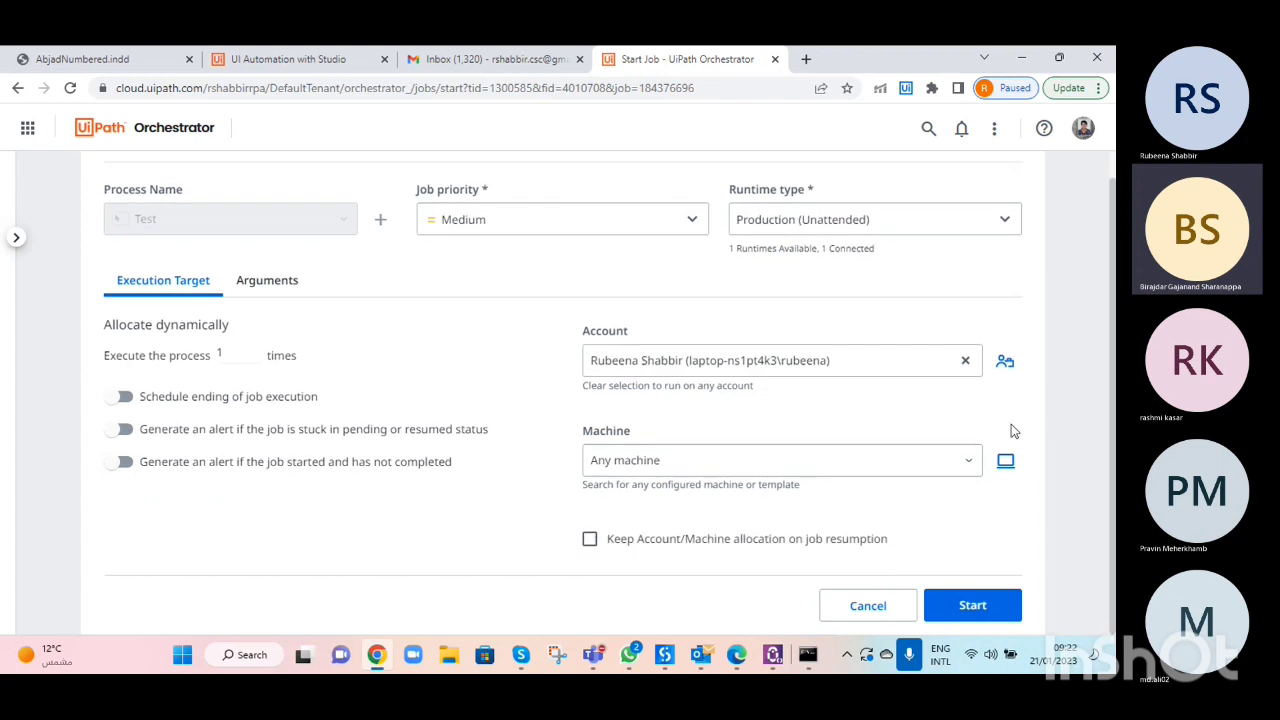
left_click(975, 470)
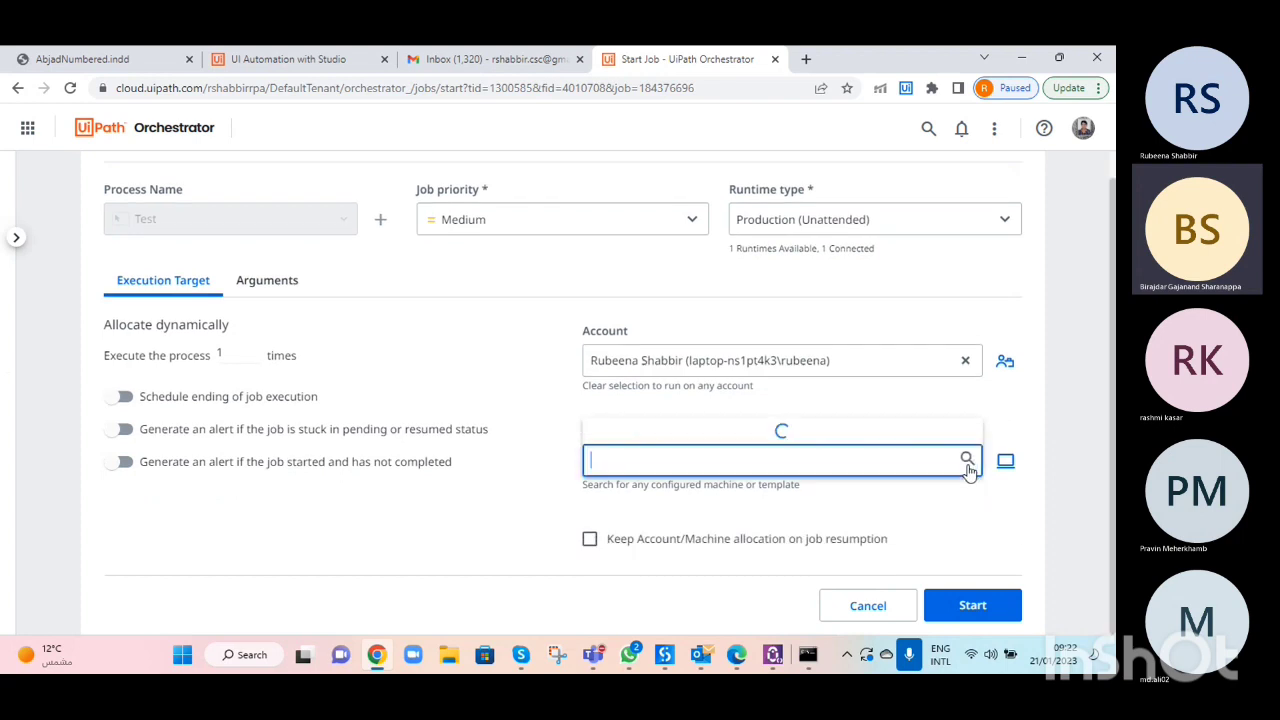
left_click(972, 606)
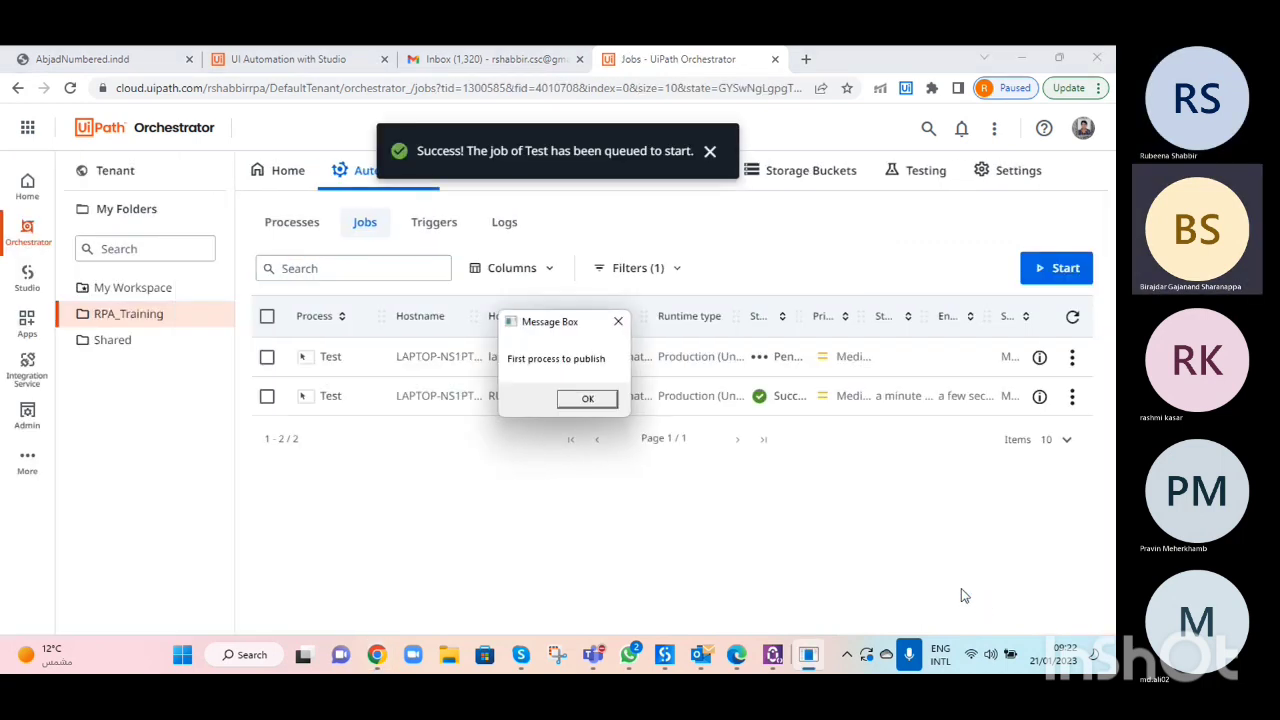
left_click(570, 405)
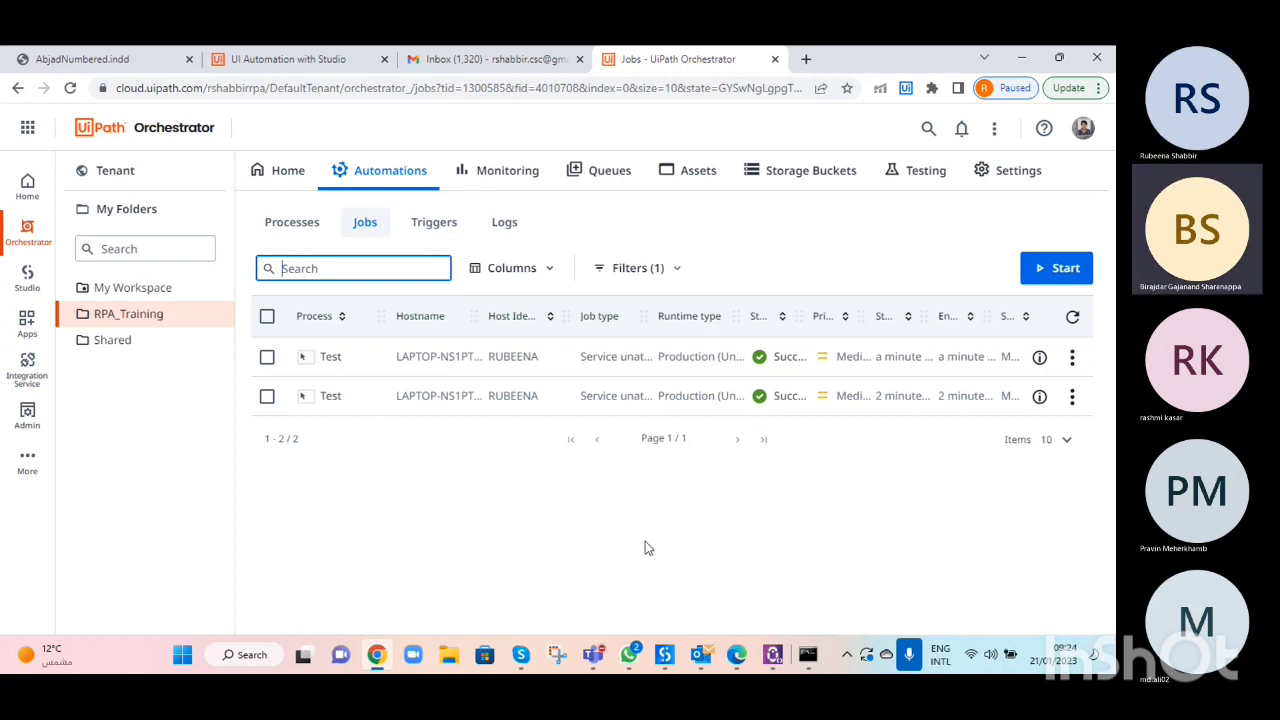
left_click(688, 542)
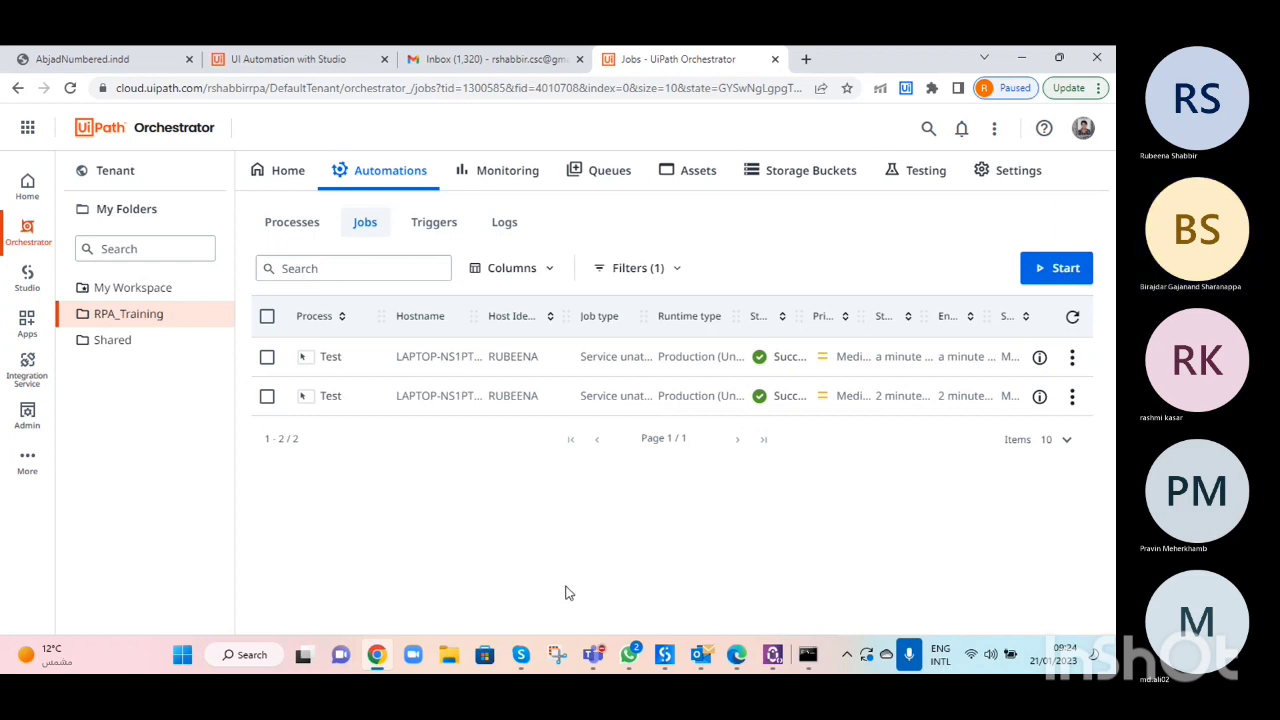
key("alt+Tab")
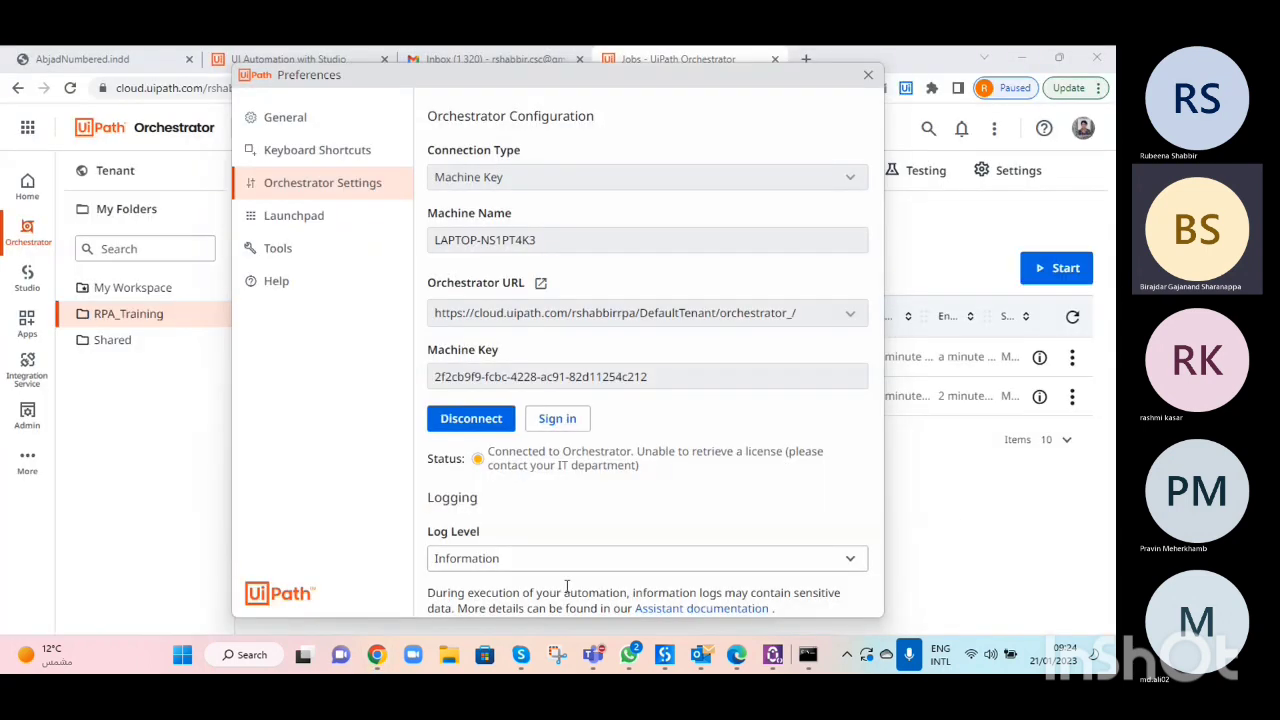
left_click(866, 52)
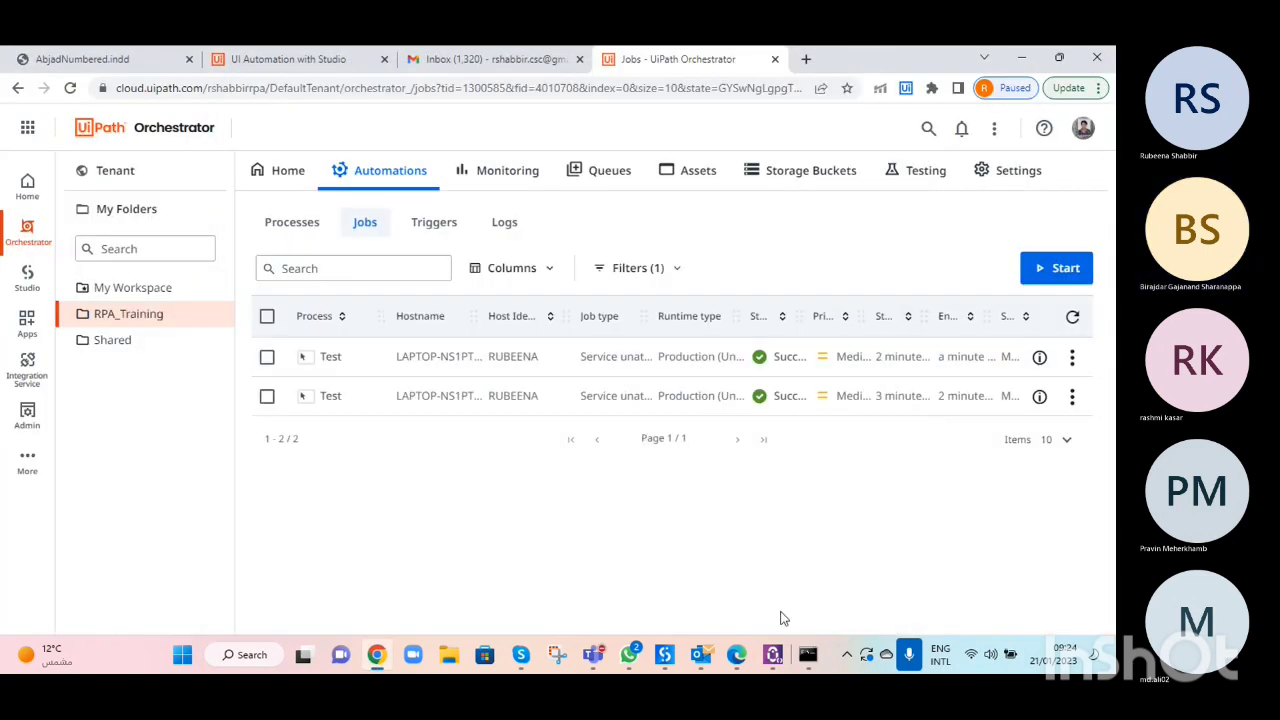
mouse_move(805, 668)
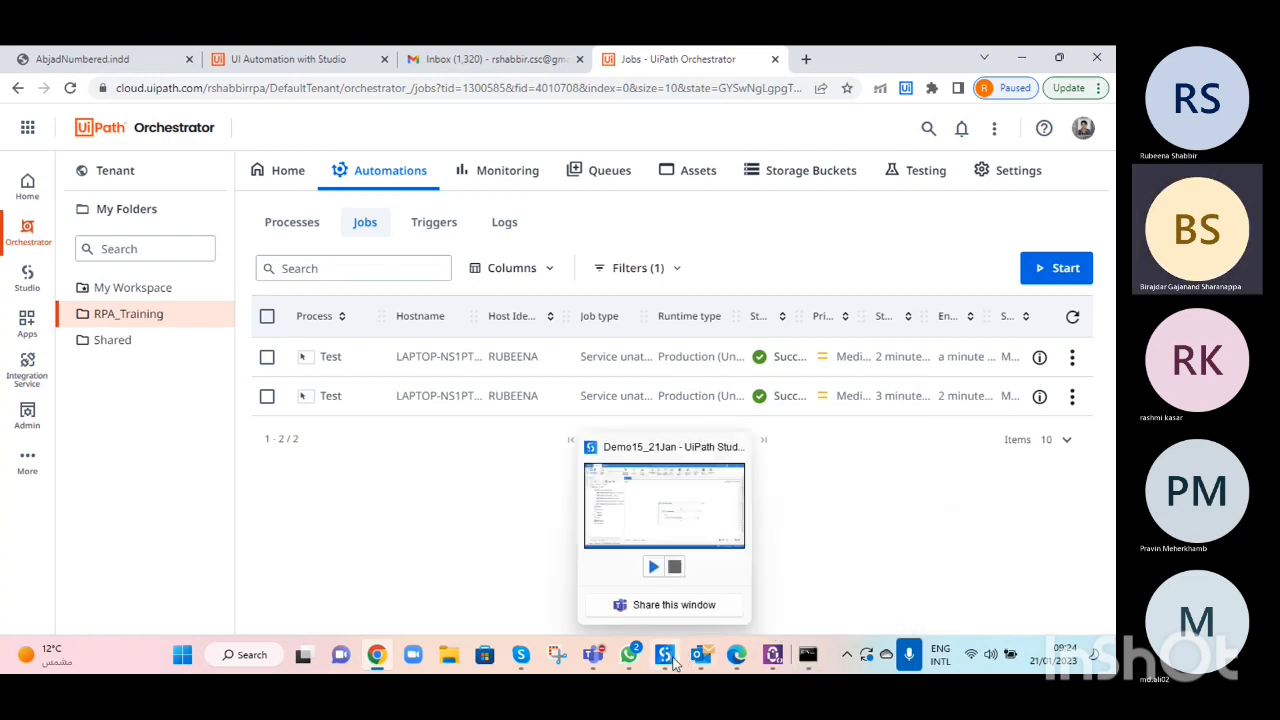
left_click(597, 663)
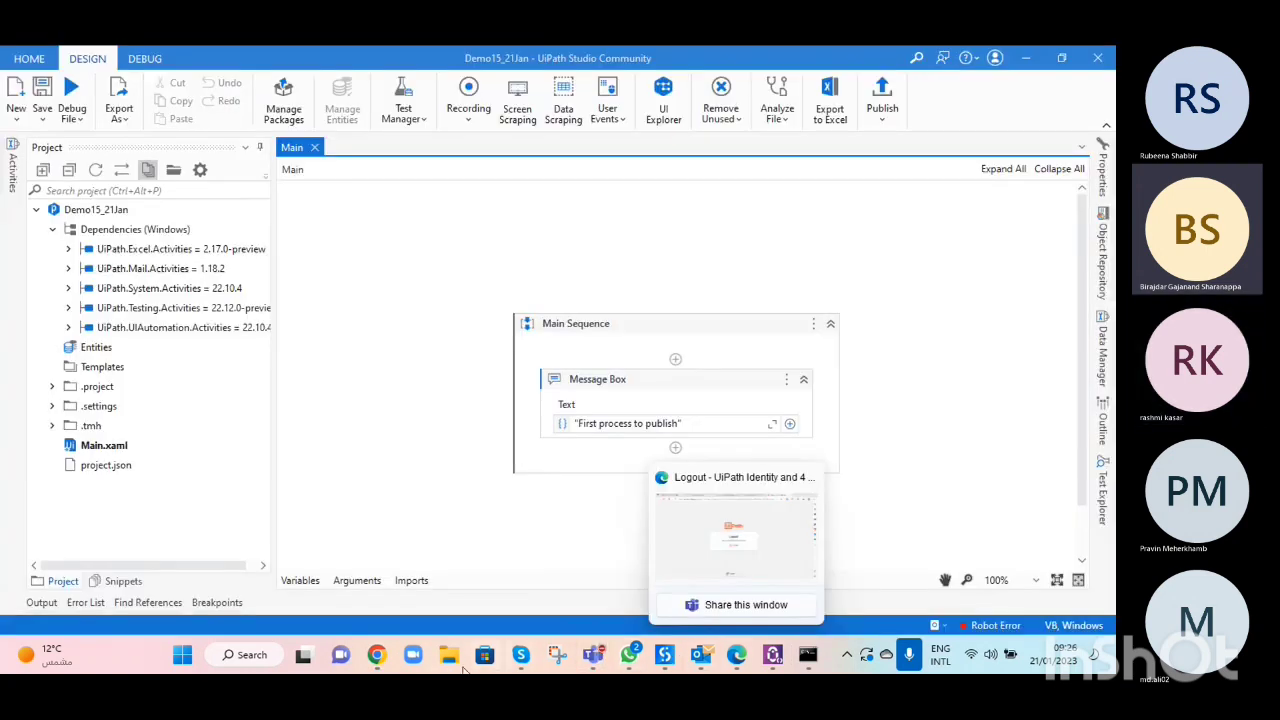
- Switch from Studio back to the Orchestrator Jobs page in Chrome
left_click(376, 655)
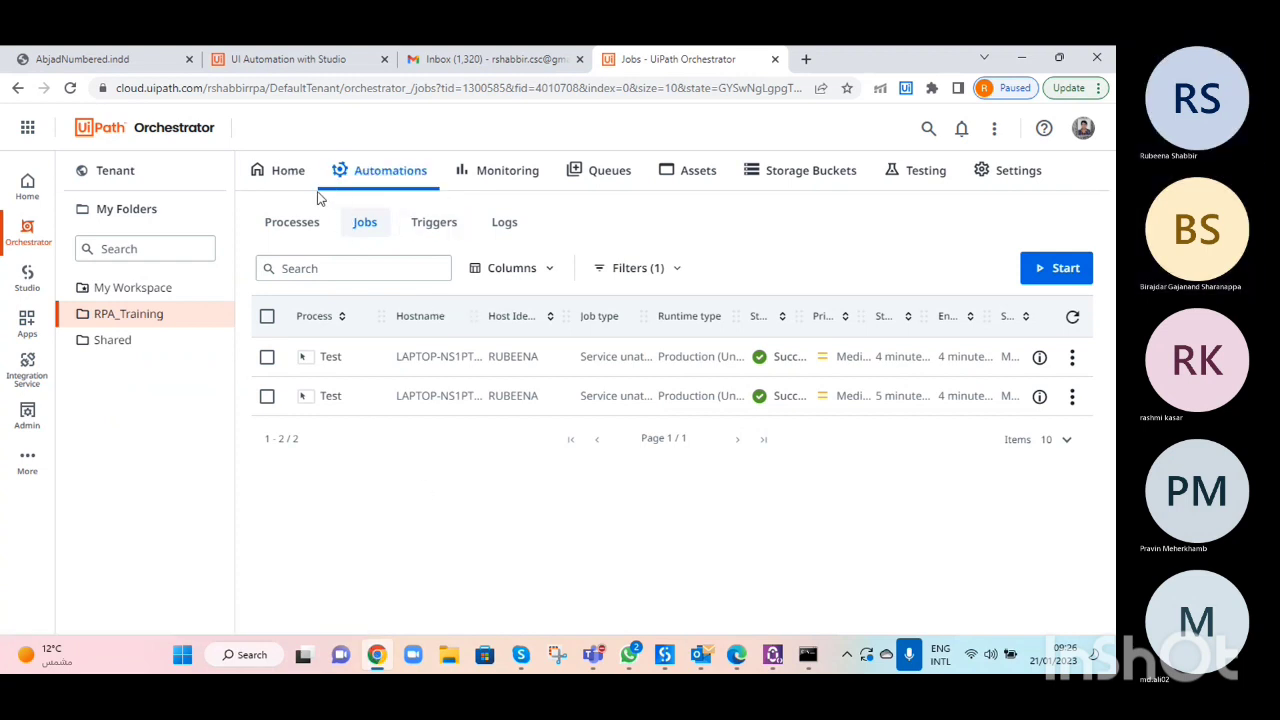
- Go to RPA_Training's Triggers list and add a new trigger
left_click(434, 222)
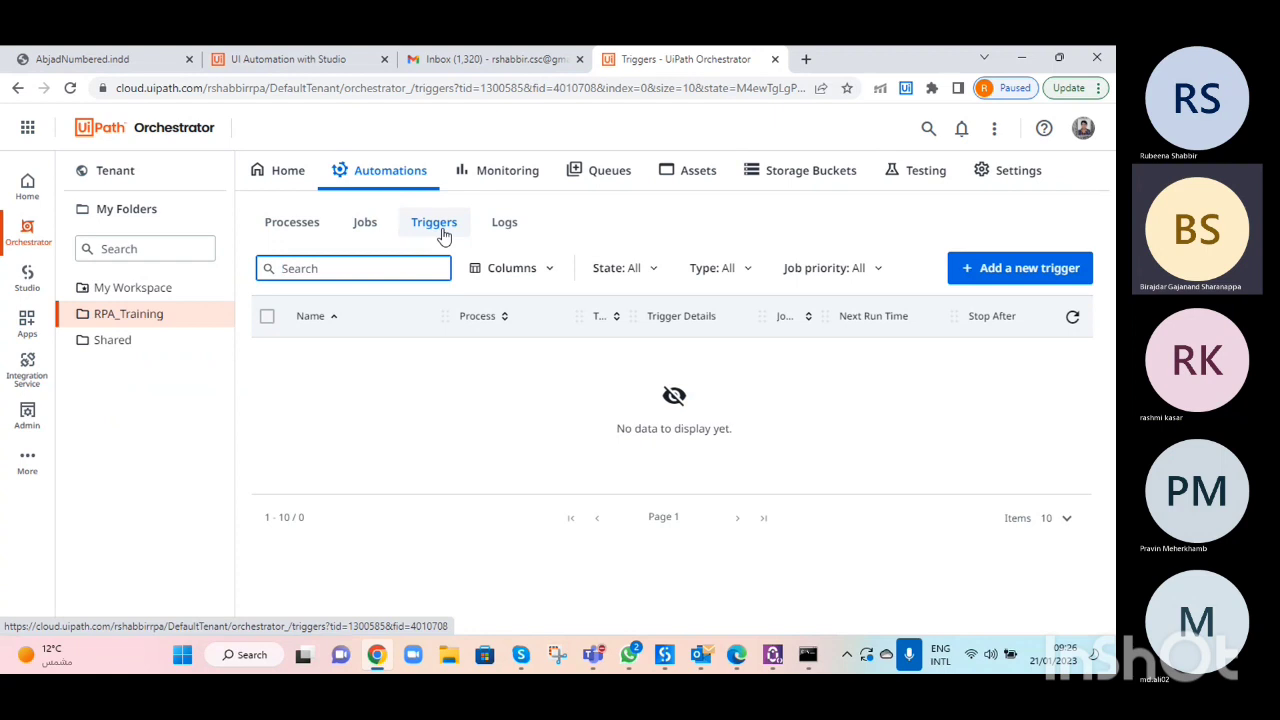
left_click(1017, 276)
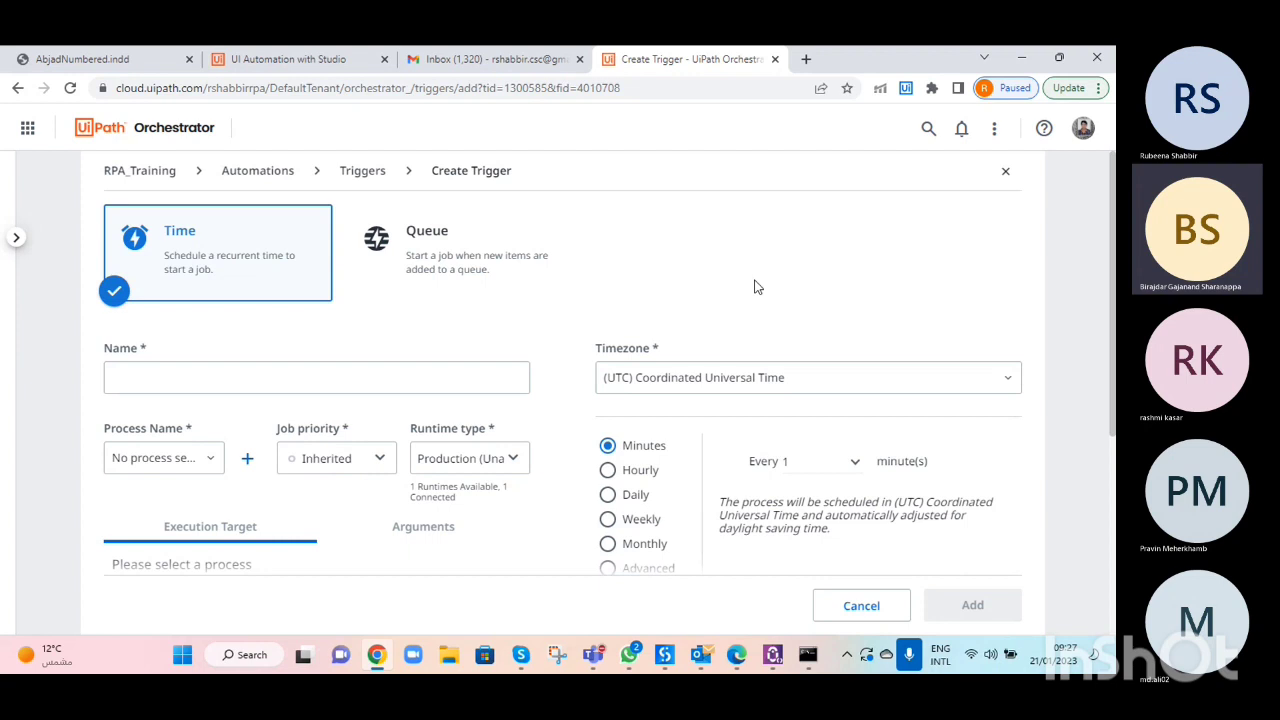
- Name the trigger 'Minute trigger' and select Test as its process
left_click(305, 385)
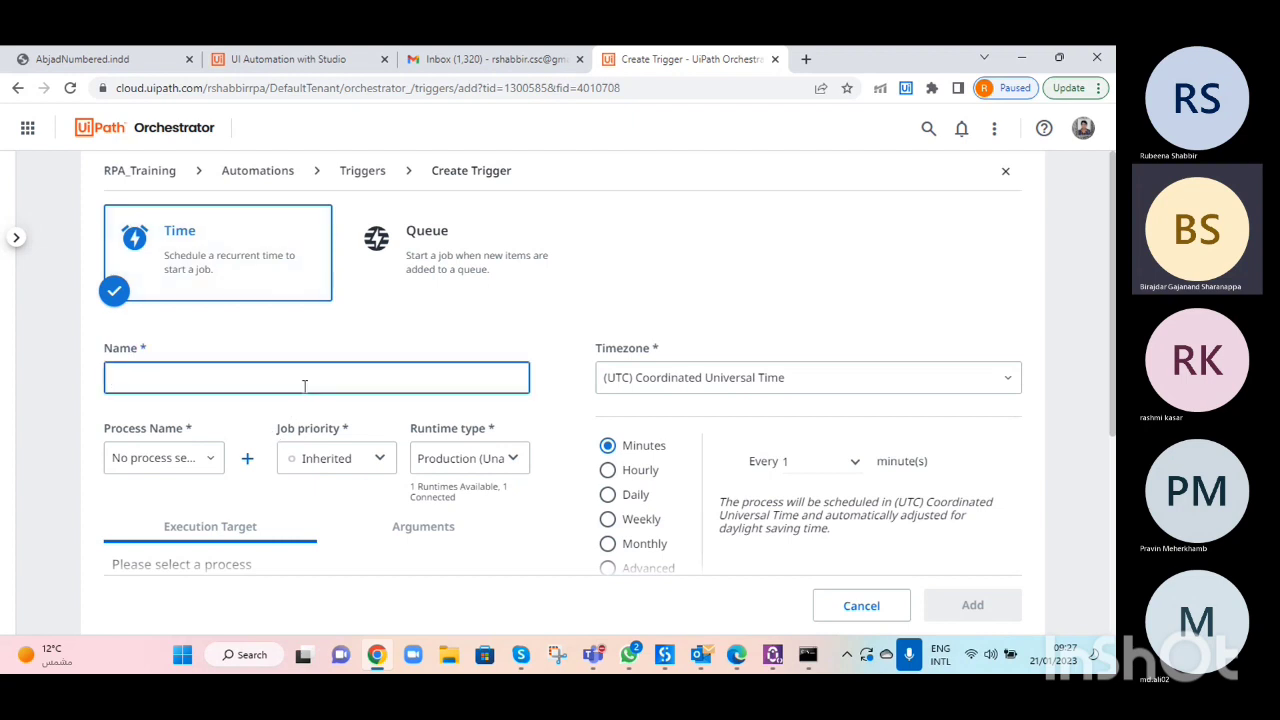
type("Trigger1")
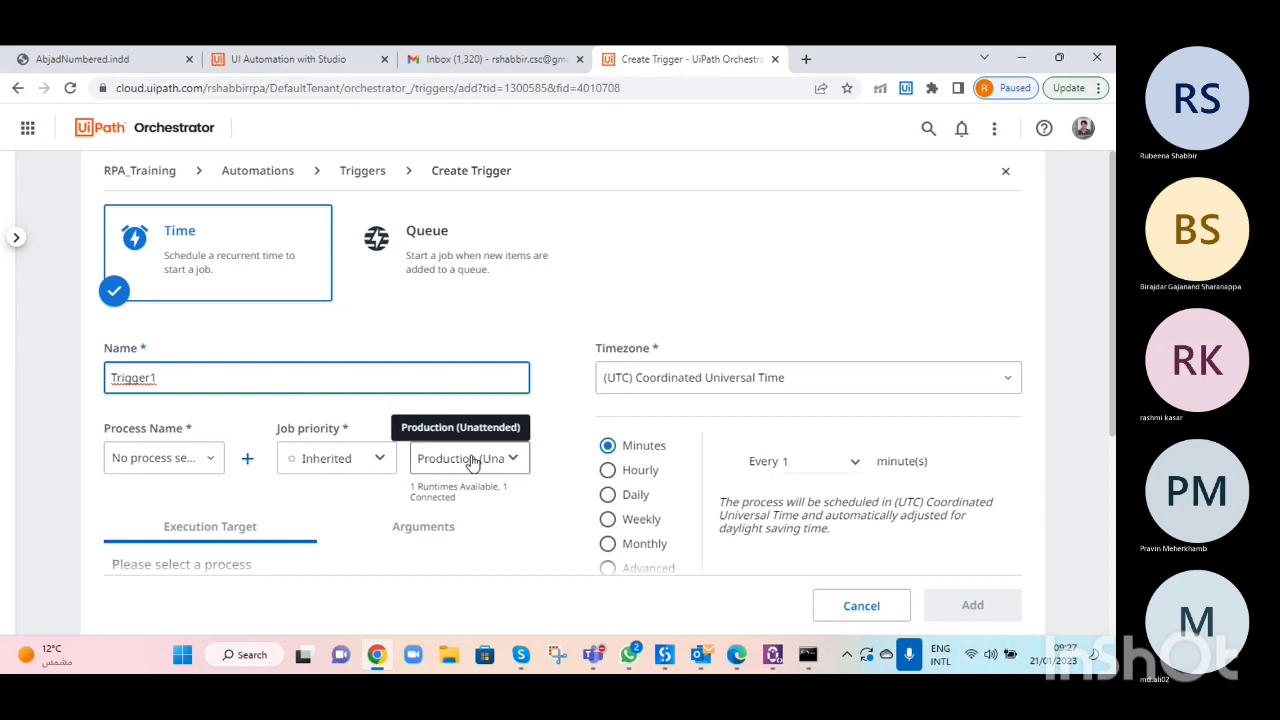
key("BackSpace")
key("BackSpace")
key("BackSpace")
key("BackSpace")
key("BackSpace")
key("BackSpace")
key("BackSpace")
key("BackSpace")
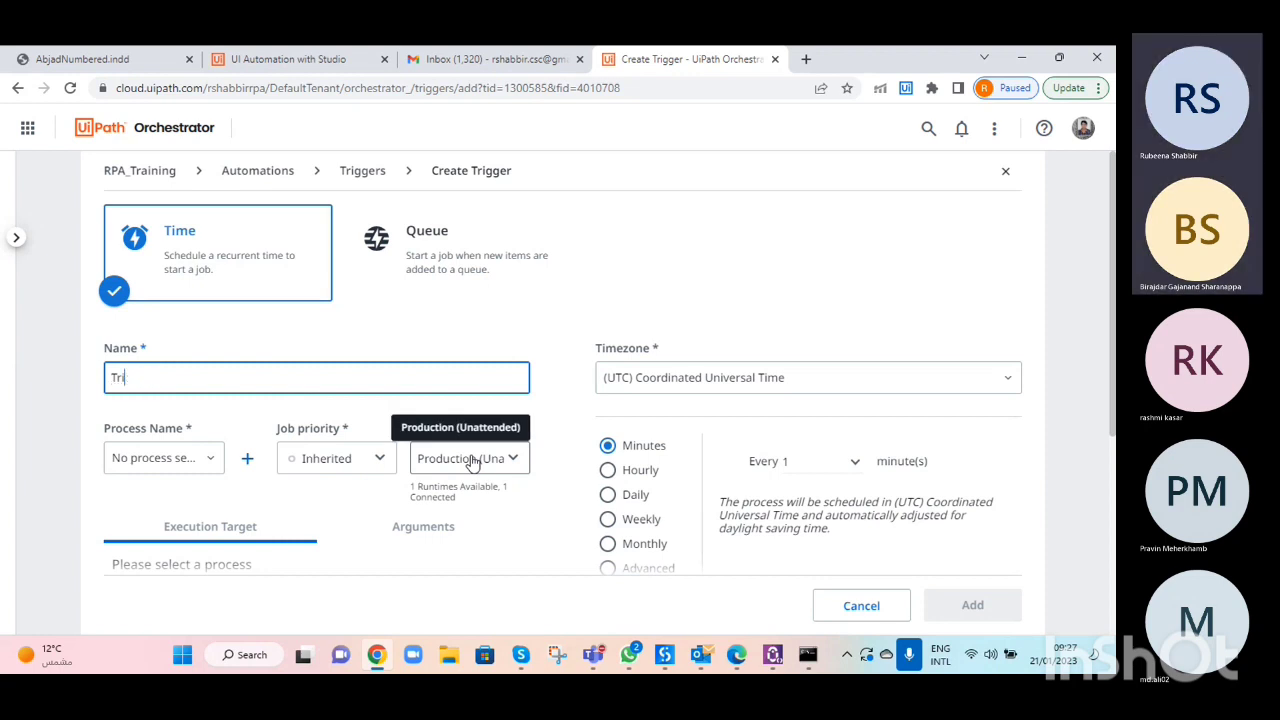
type("Mi")
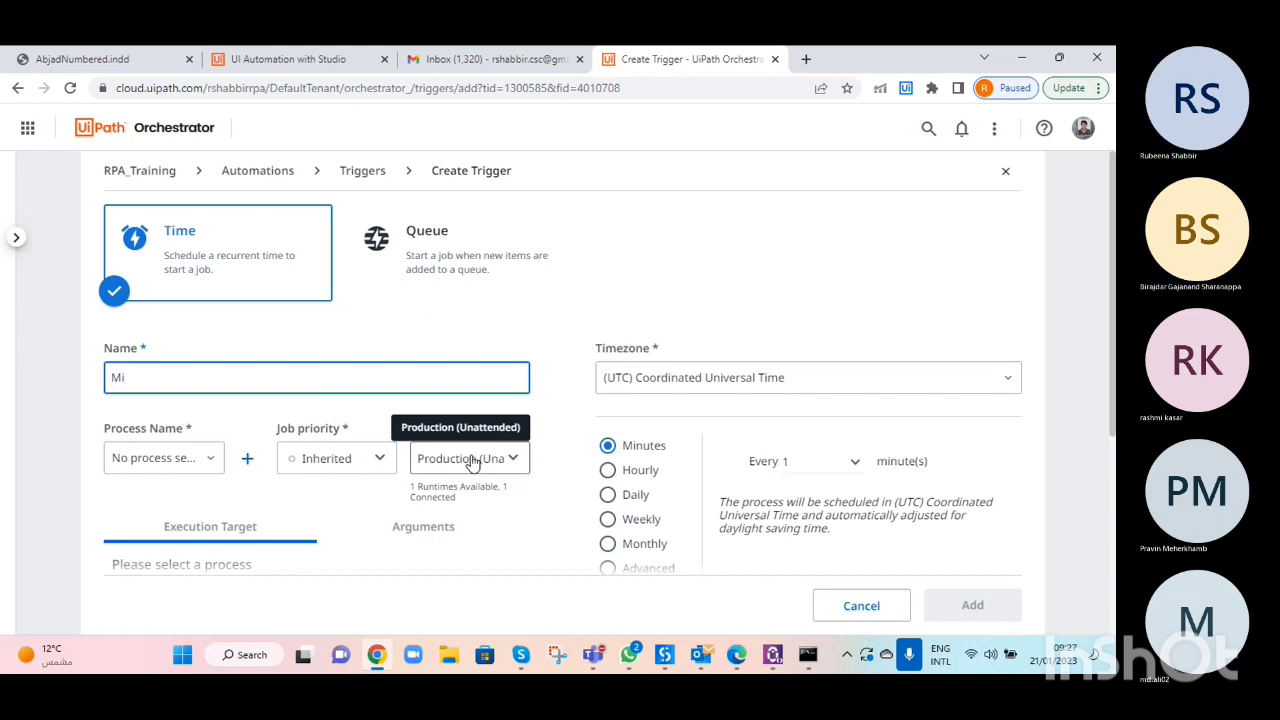
type("nute trigger")
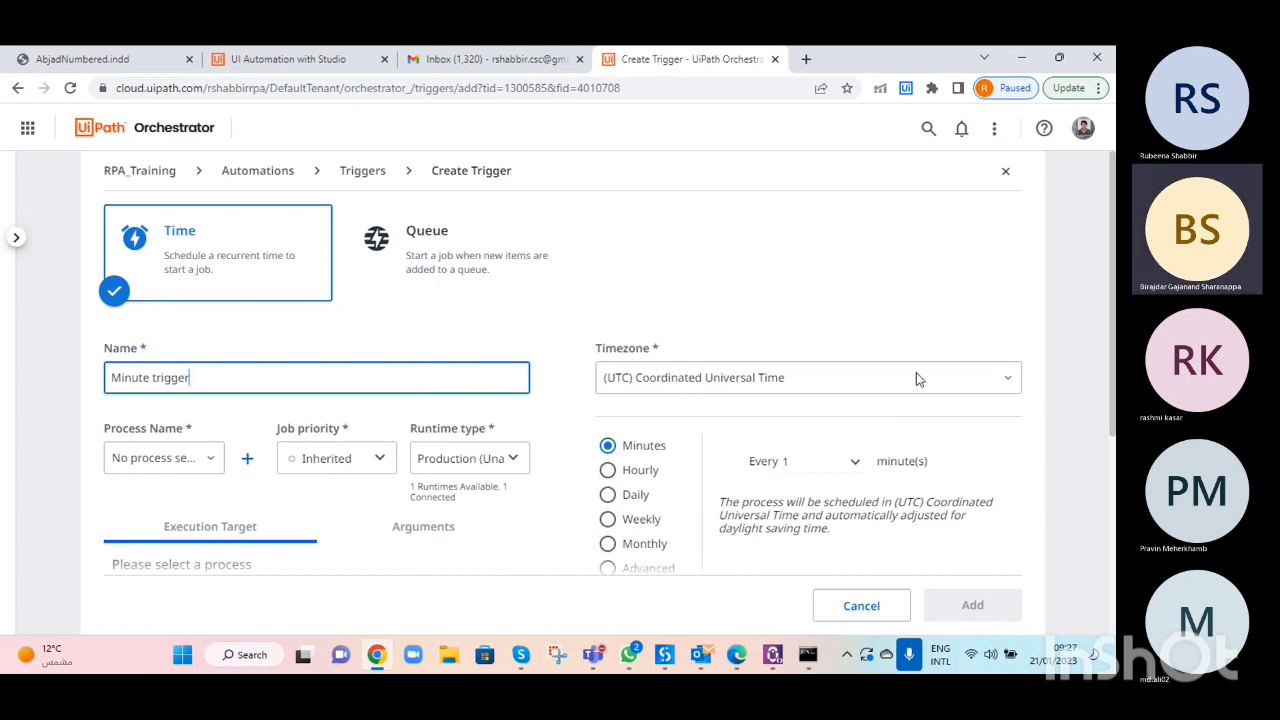
scroll(916, 372, "down", 1)
scroll(607, 363, "down", 1)
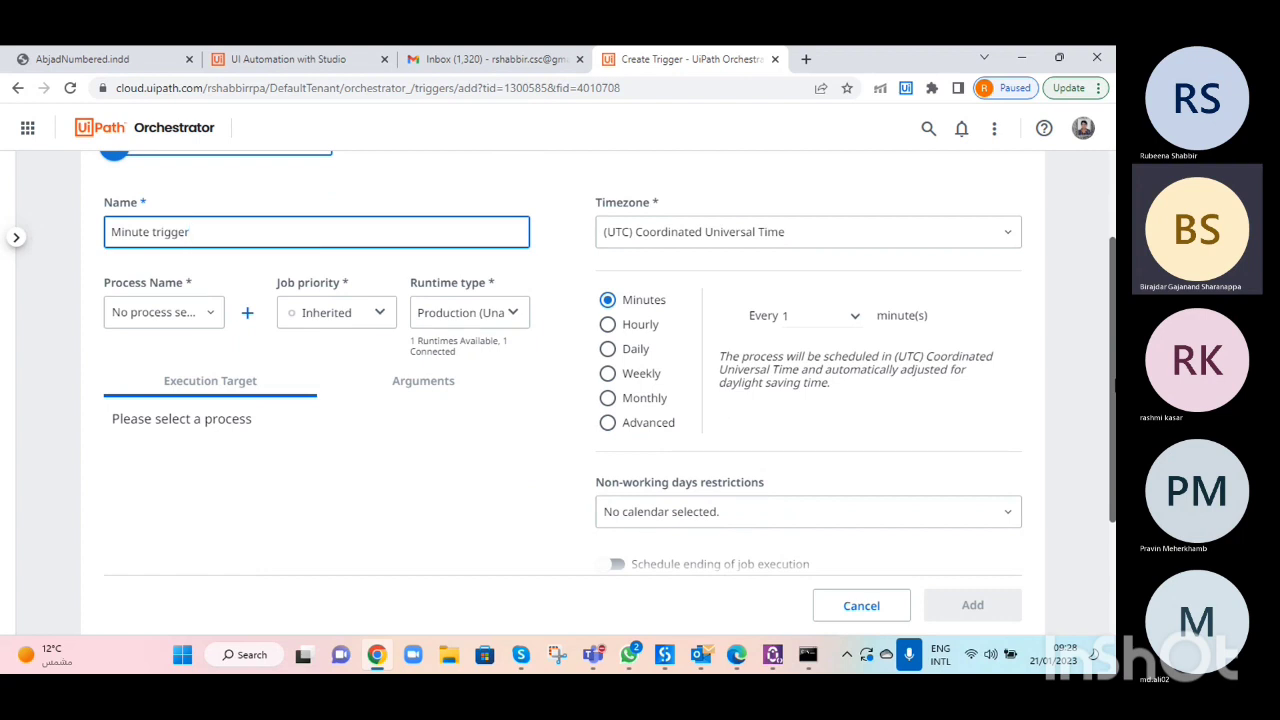
scroll(1016, 400, "down", 1)
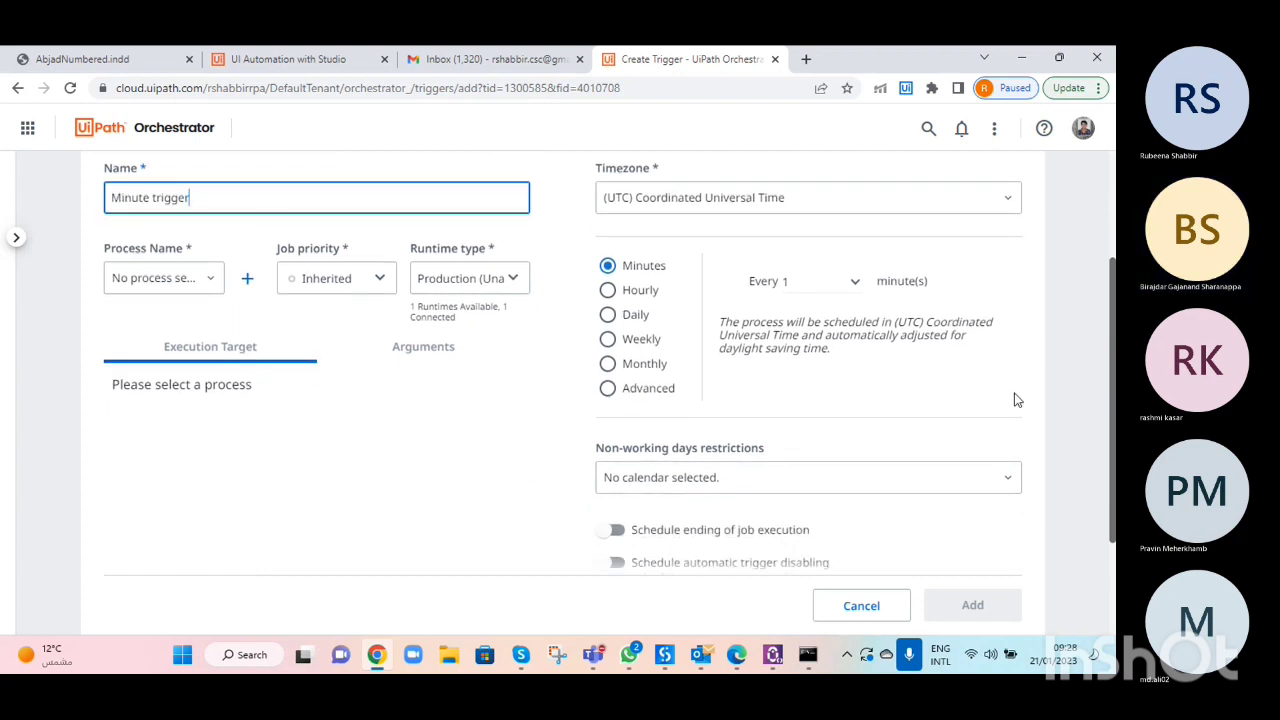
left_click(212, 287)
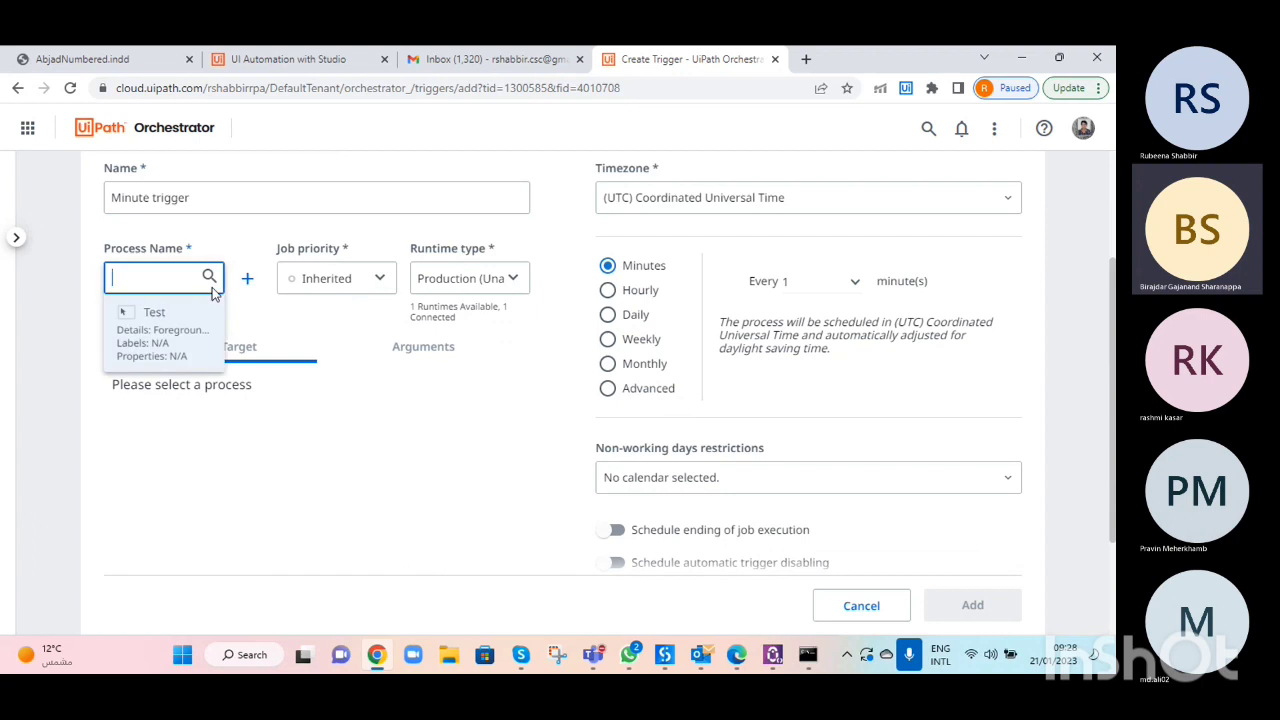
left_click(174, 331)
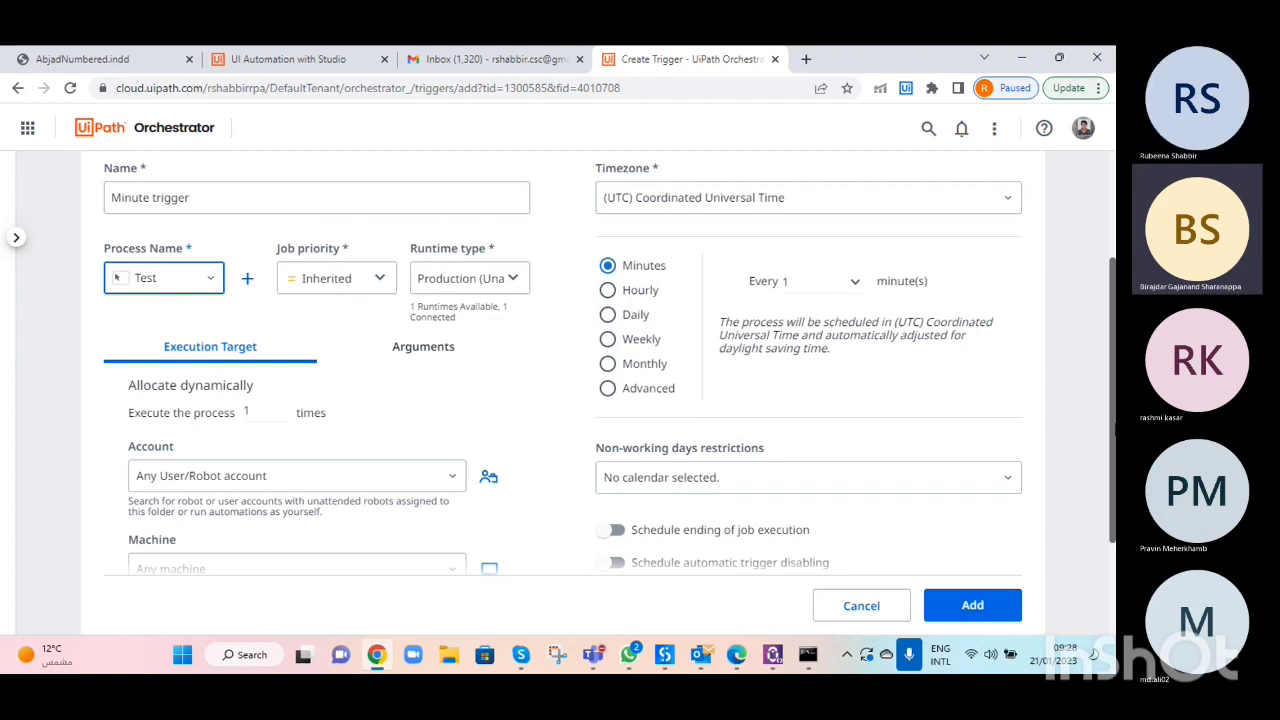
- Keep the trigger's minute interval at Every 1
left_click(855, 283)
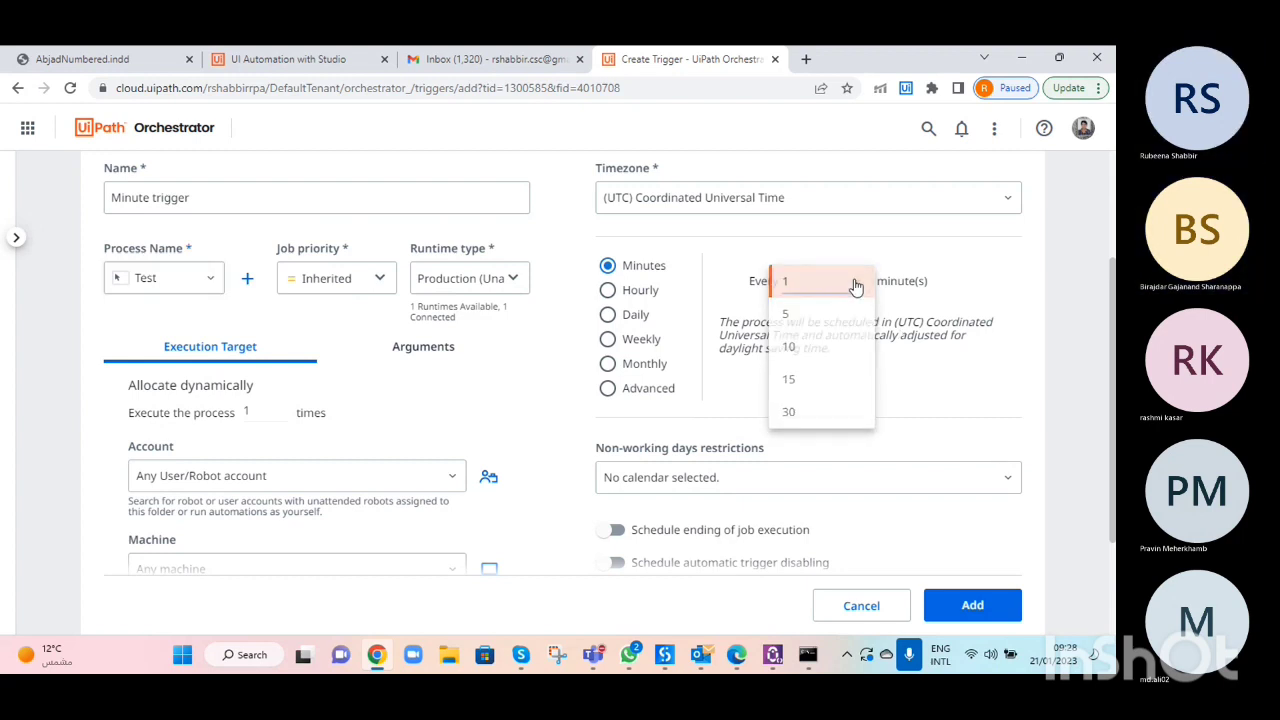
left_click(855, 284)
scroll(560, 390, "down", 2)
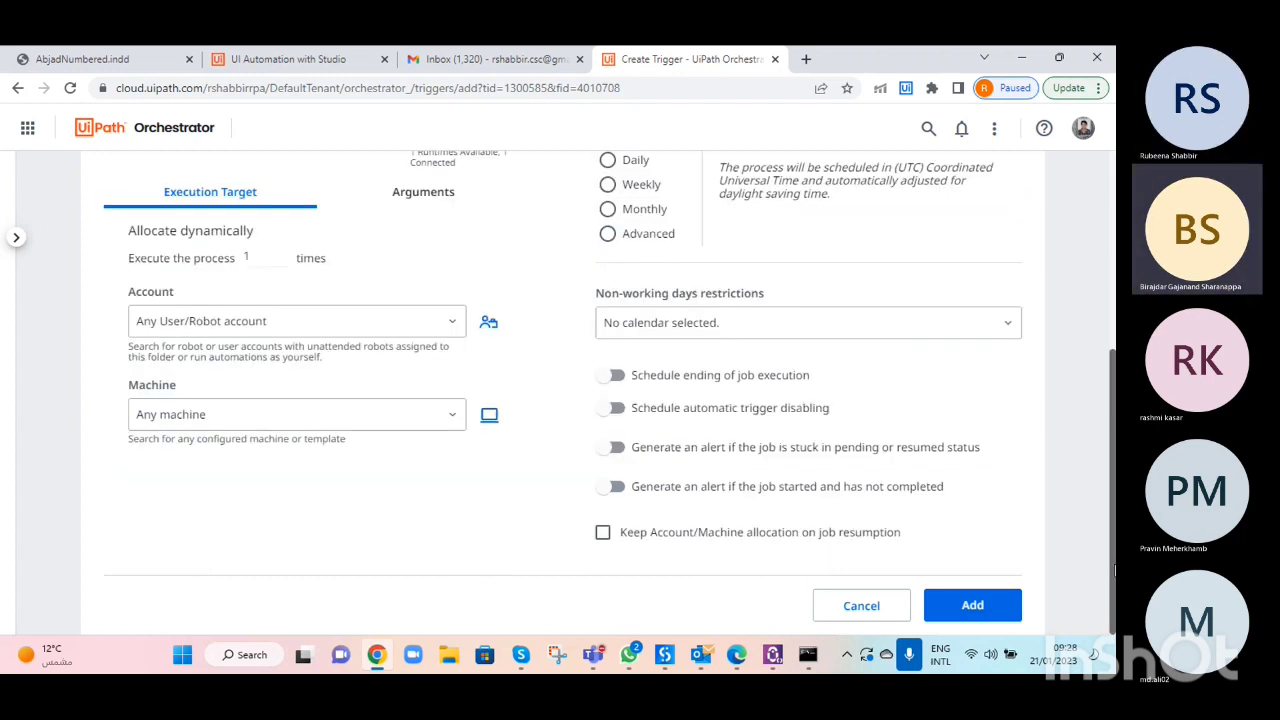
scroll(1116, 570, "up", 1)
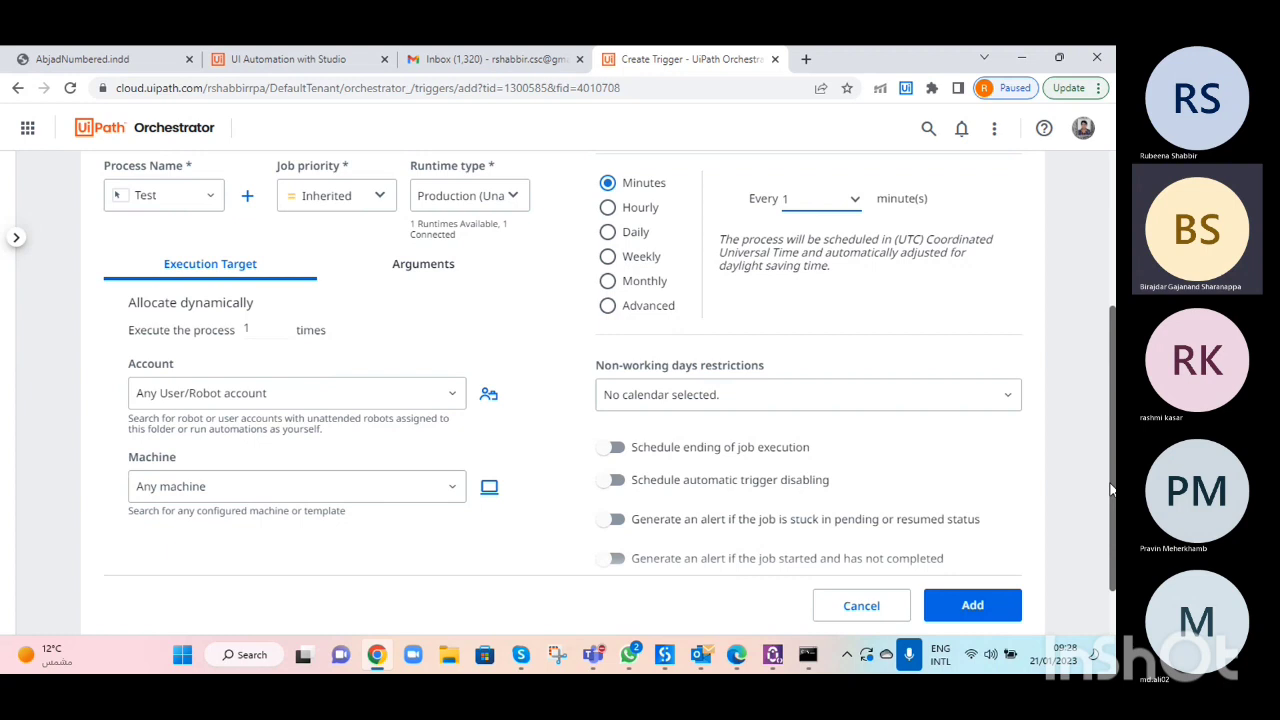
scroll(1112, 490, "down", 1)
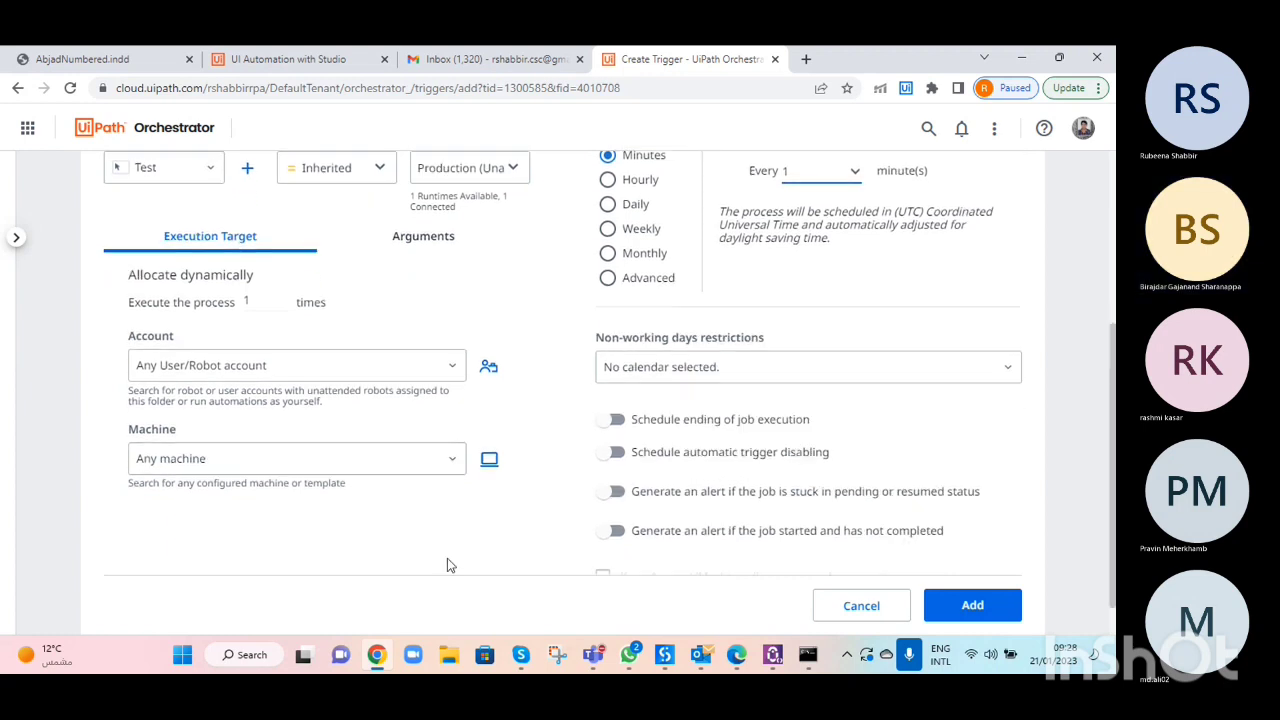
- Set the execution target to the user's unattended robot account and the laptop machine, then add the trigger
left_click(457, 368)
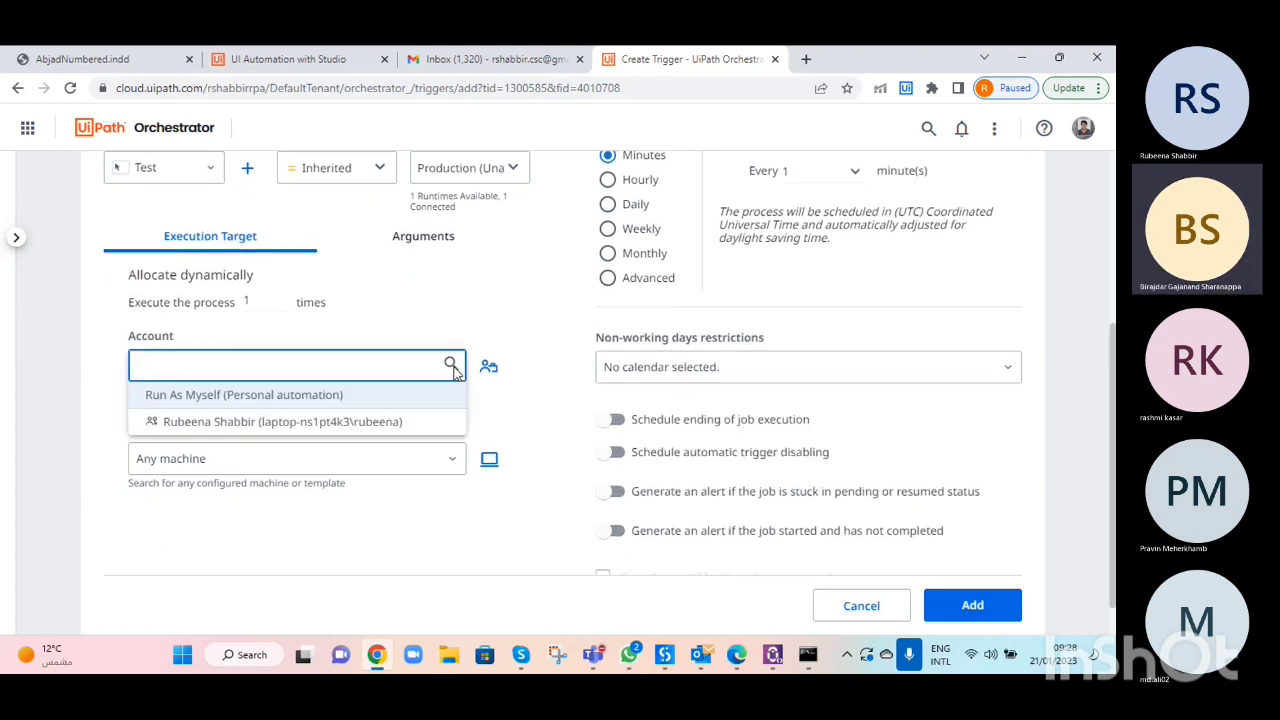
left_click(407, 427)
left_click(443, 466)
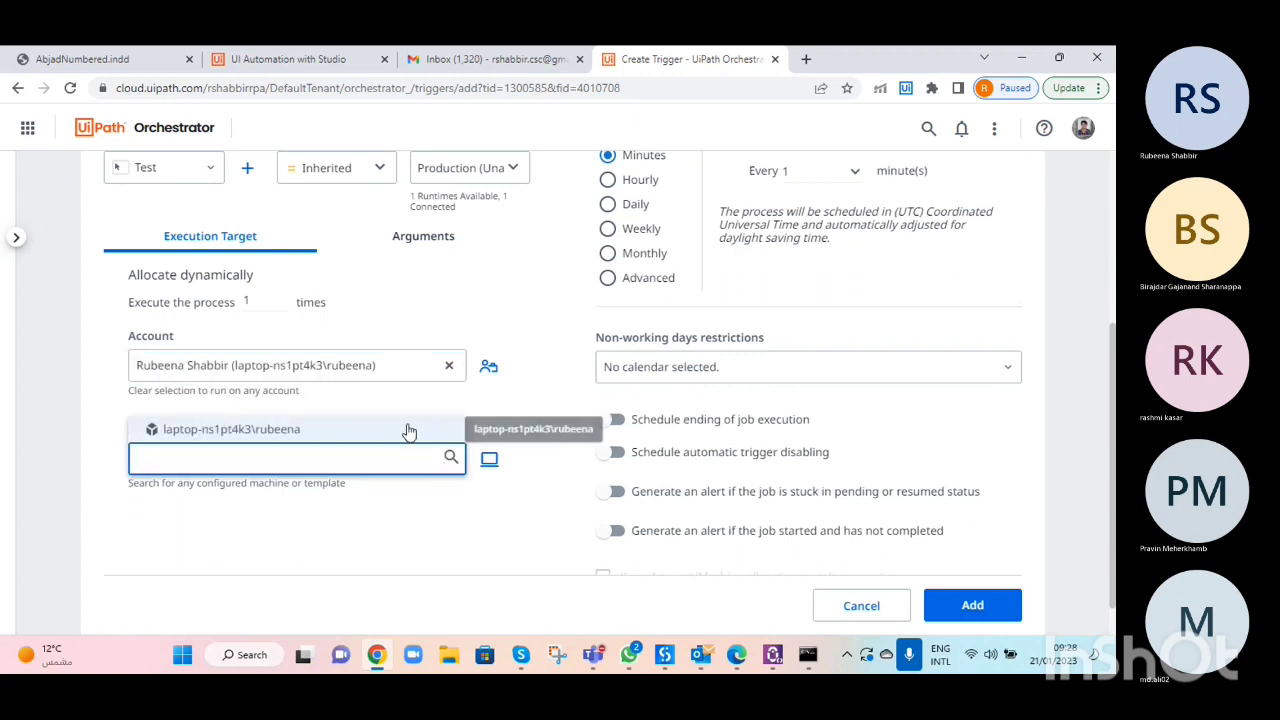
left_click(408, 427)
scroll(923, 452, "down", 1)
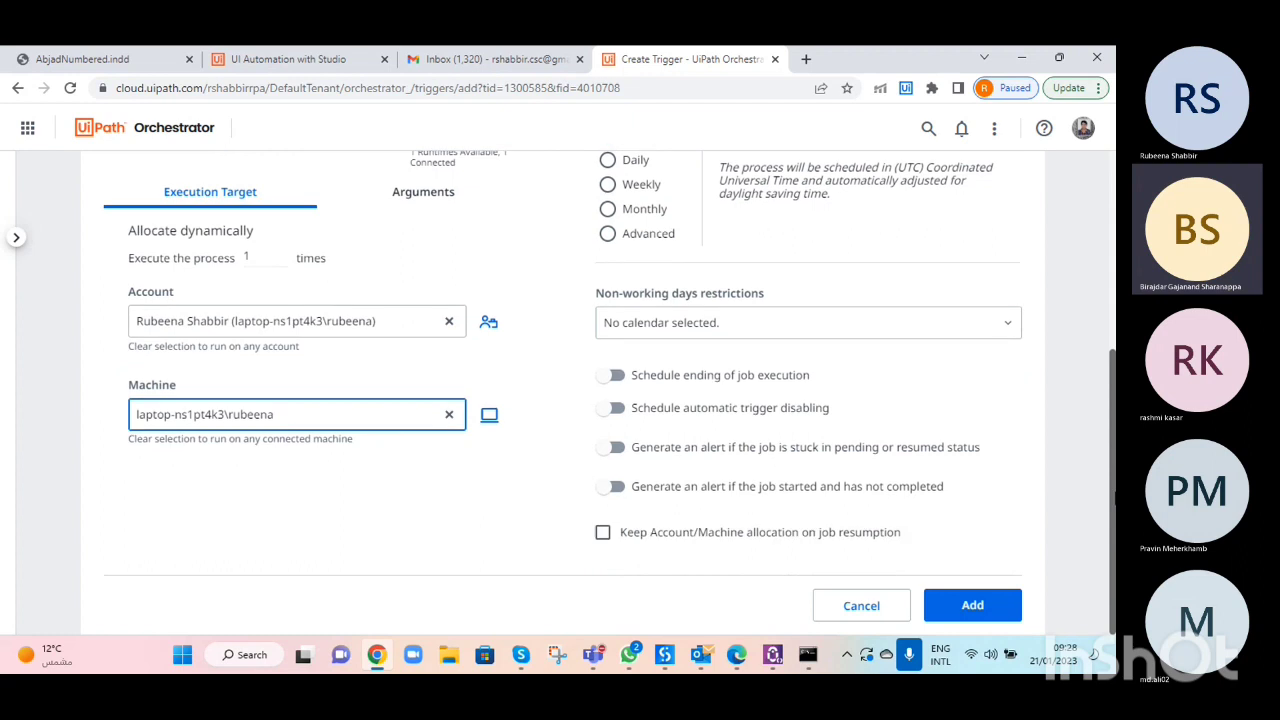
left_click(986, 621)
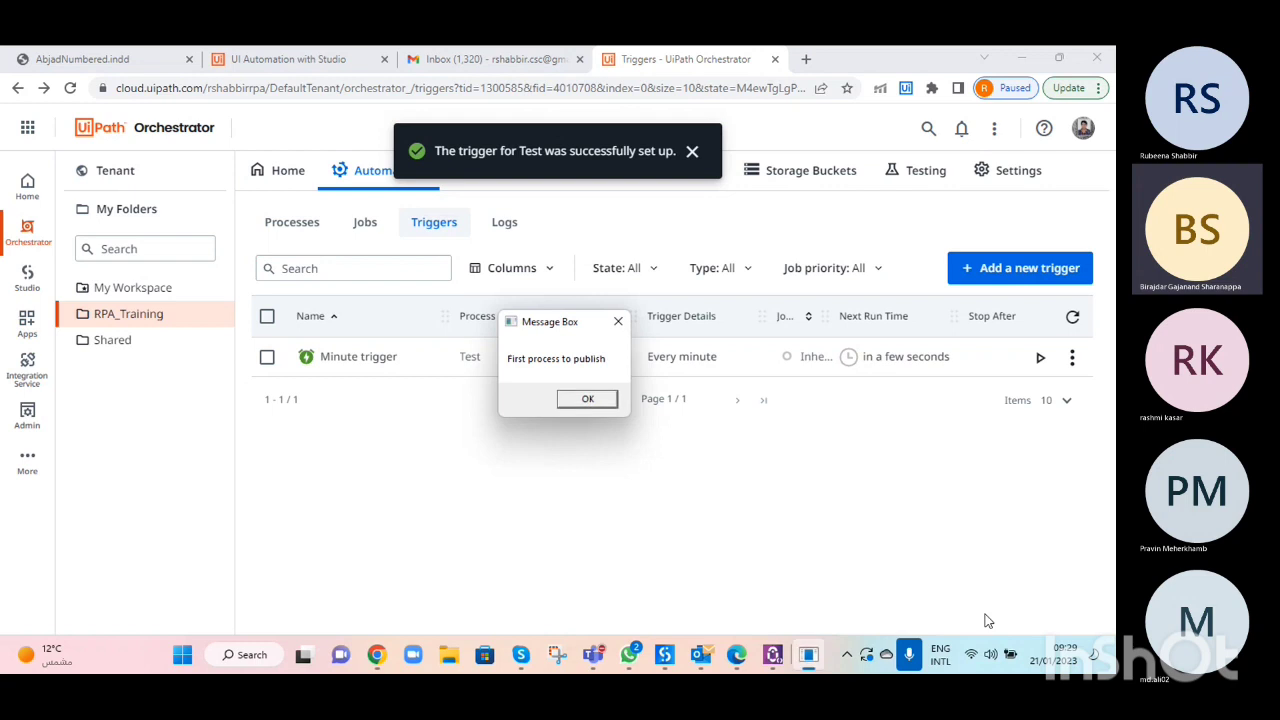
- Dismiss the 'First process to publish' message box from the triggered run
left_click(592, 399)
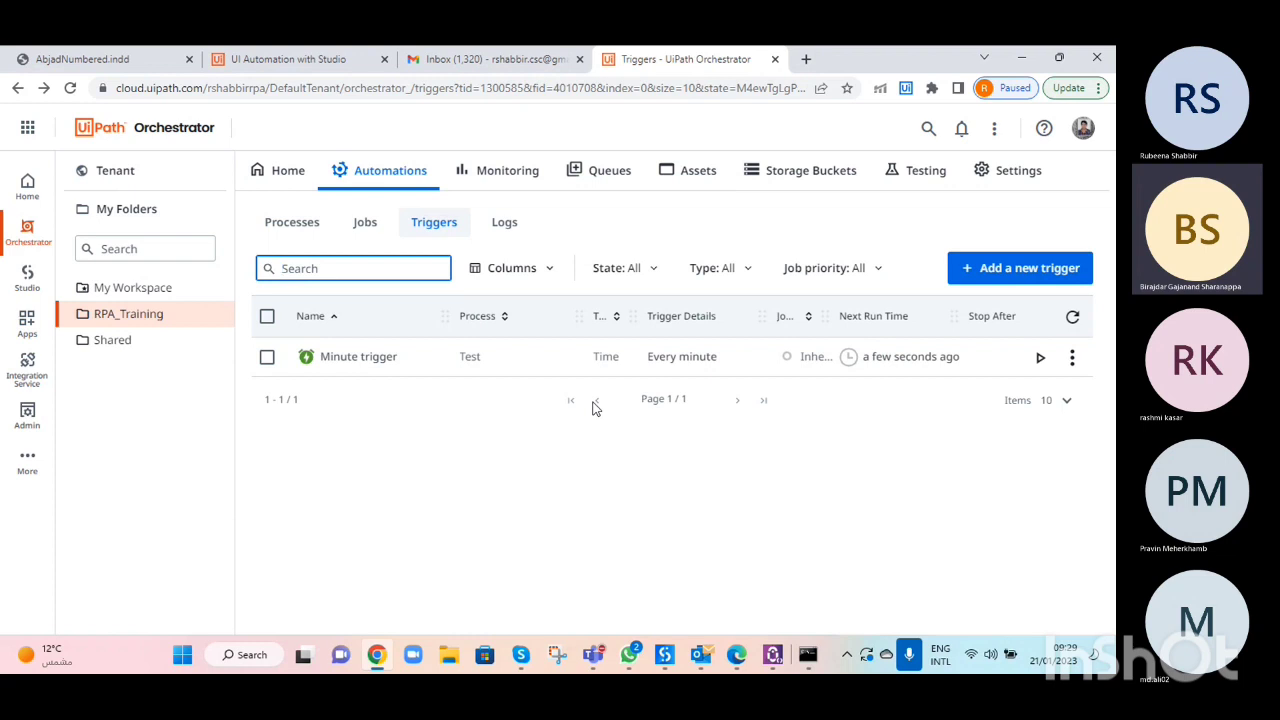
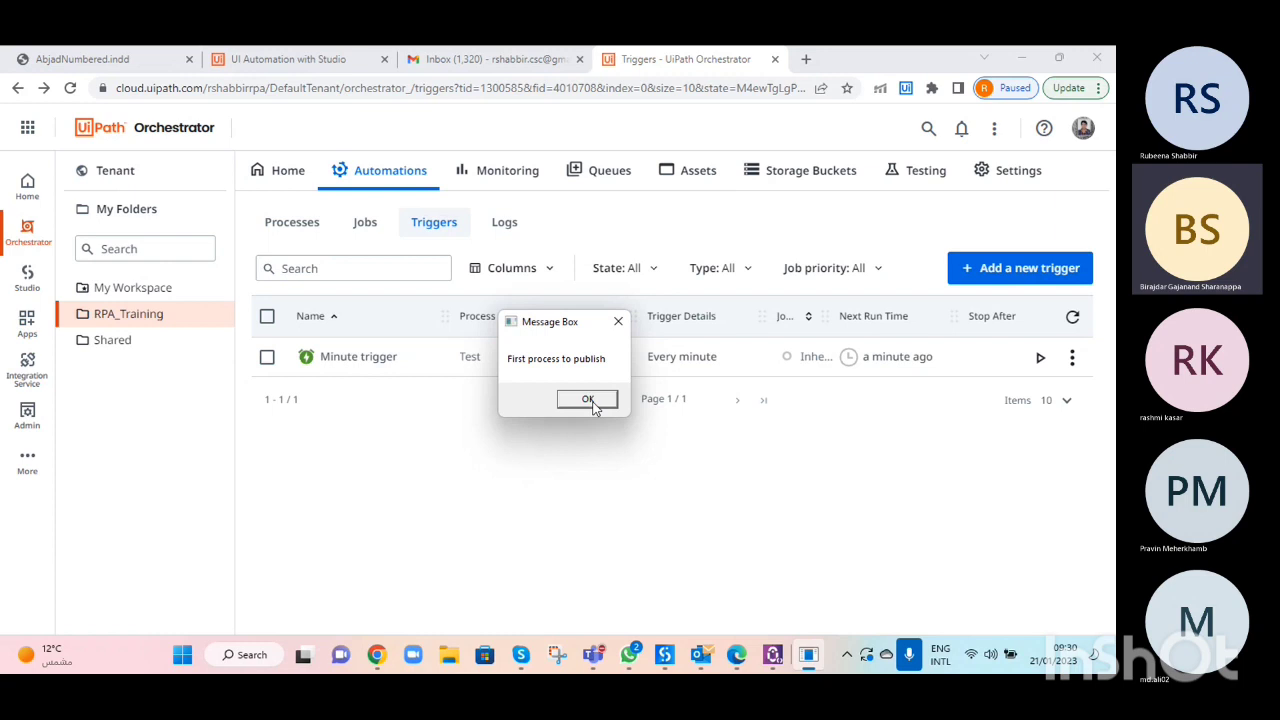
- Close the robot's 'First process to publish' message with OK
left_click(588, 399)
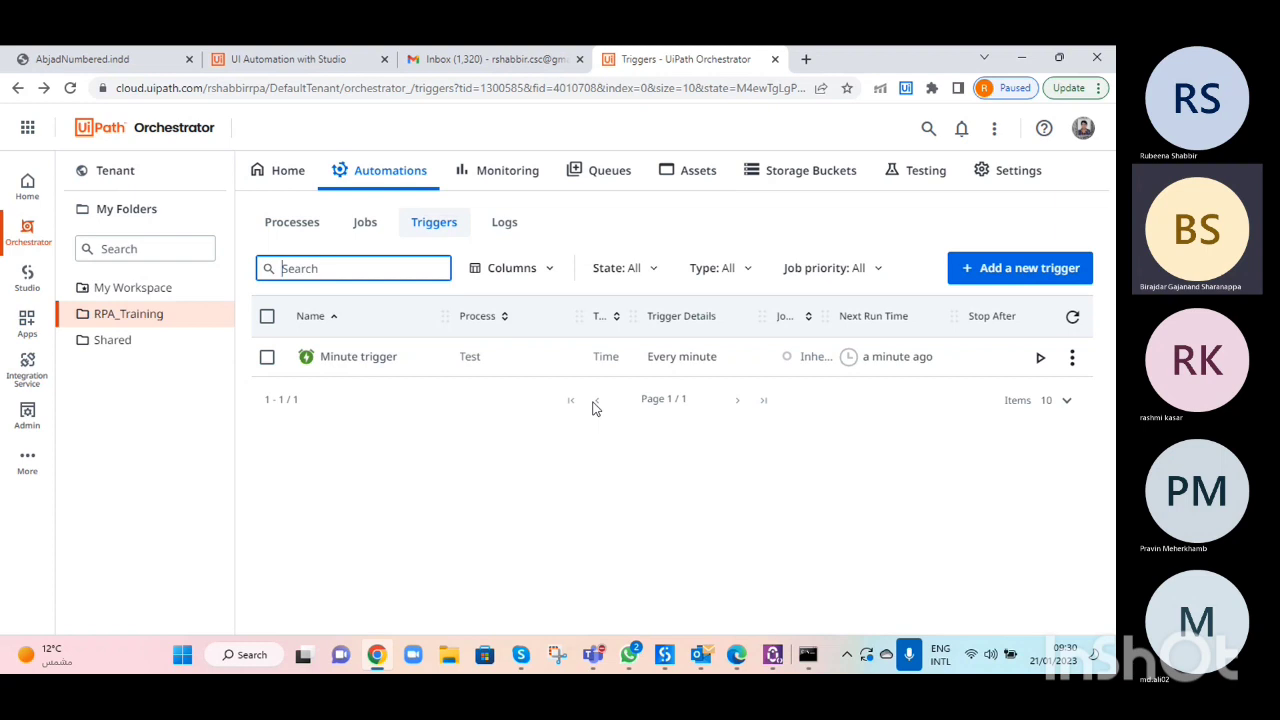
- Disable the Minute trigger from its More Actions menu
left_click(1072, 358)
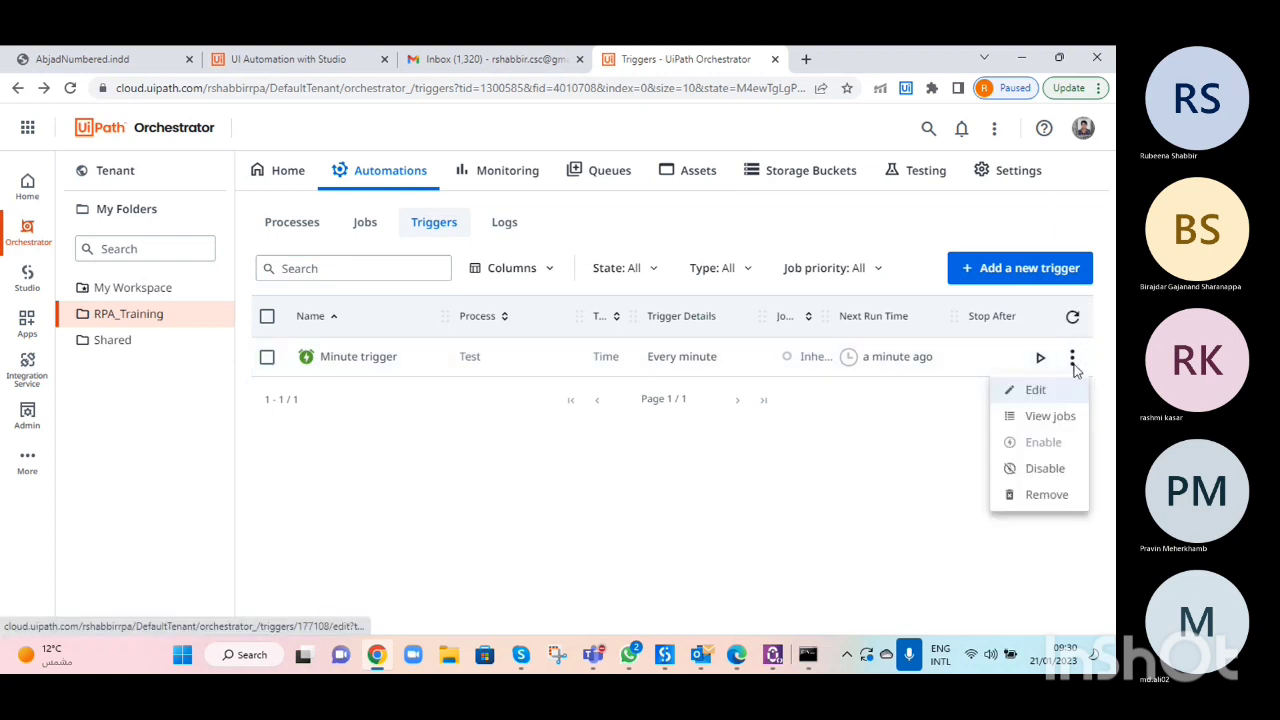
left_click(1040, 480)
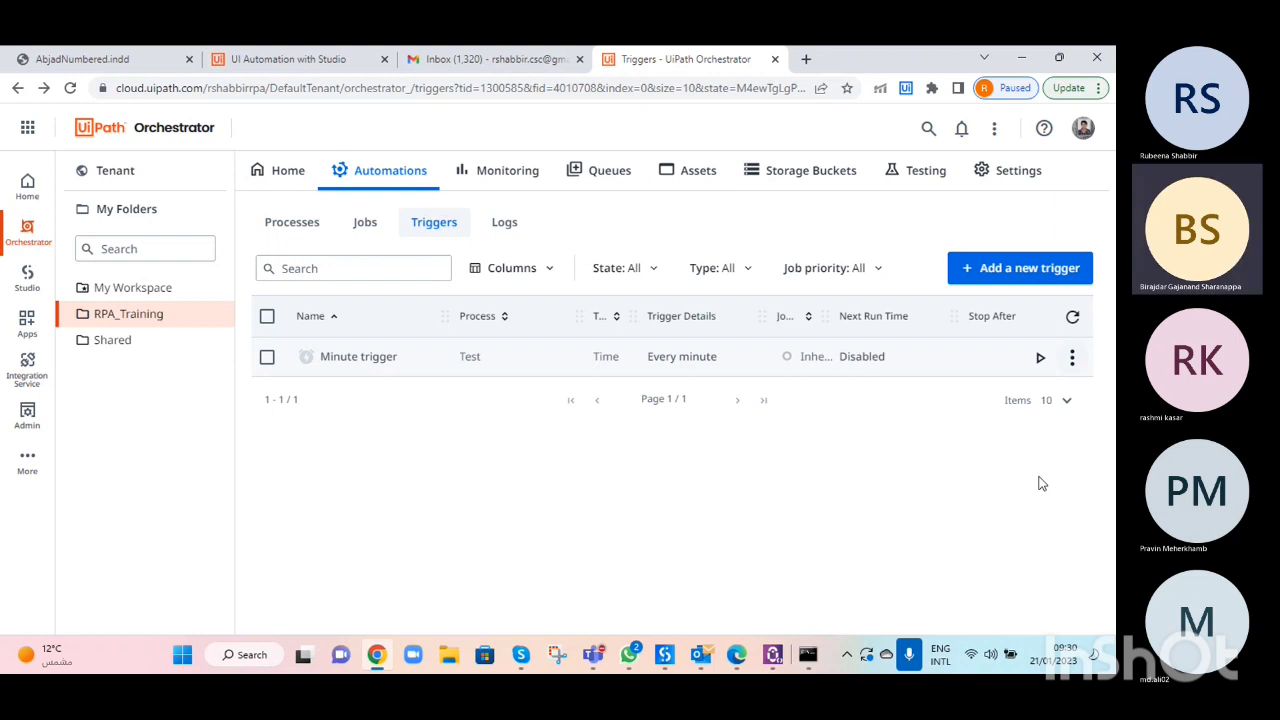
- Start a new trigger and choose the Advanced (cron expression) schedule type
left_click(1010, 276)
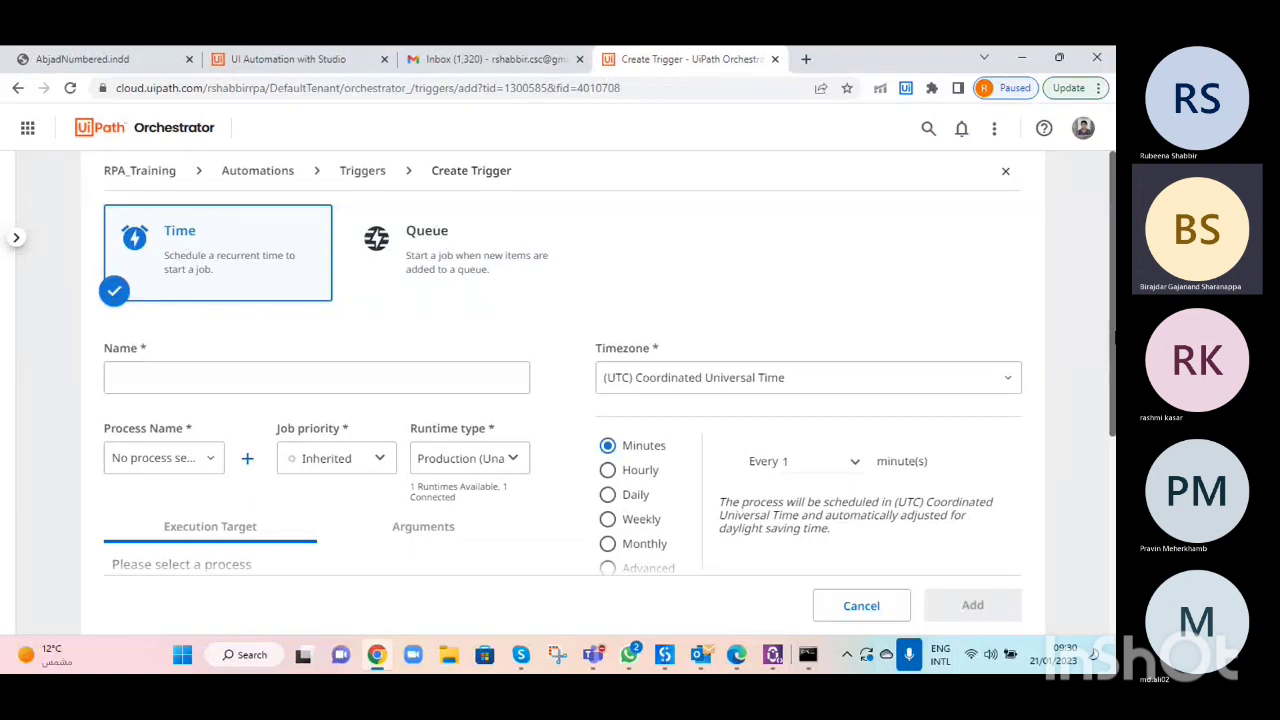
scroll(607, 363, "down", 2)
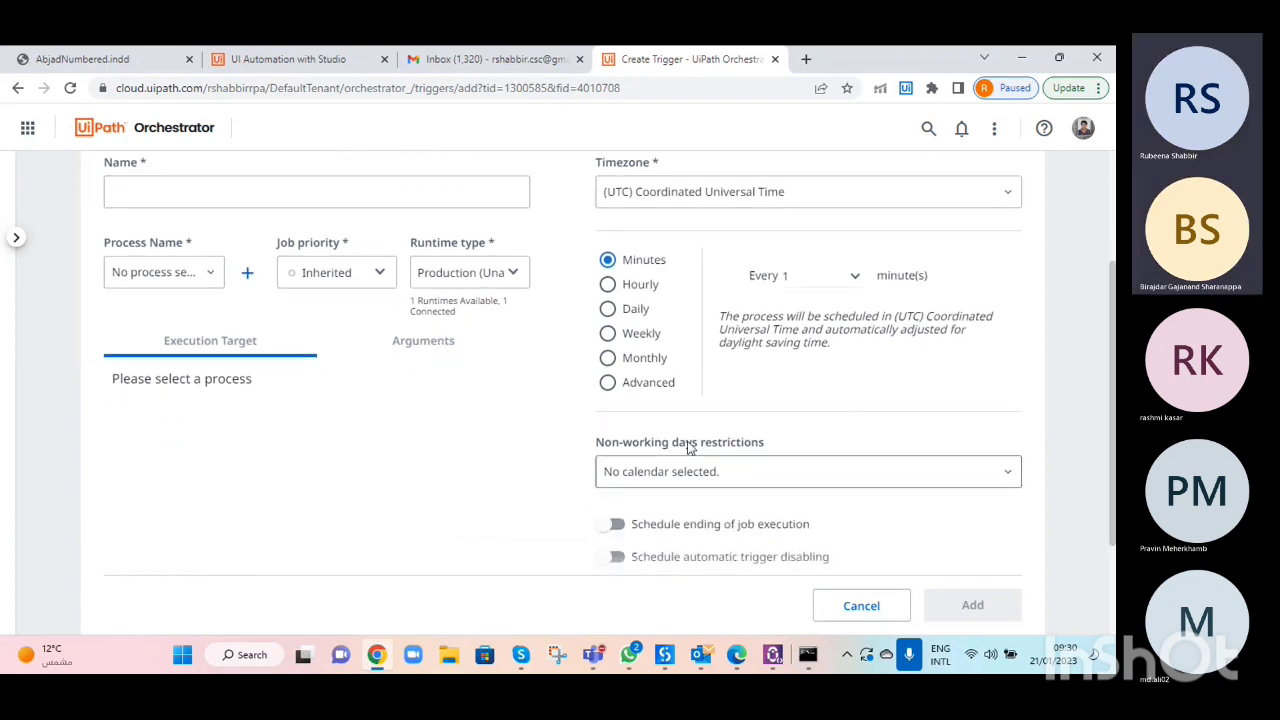
left_click(608, 385)
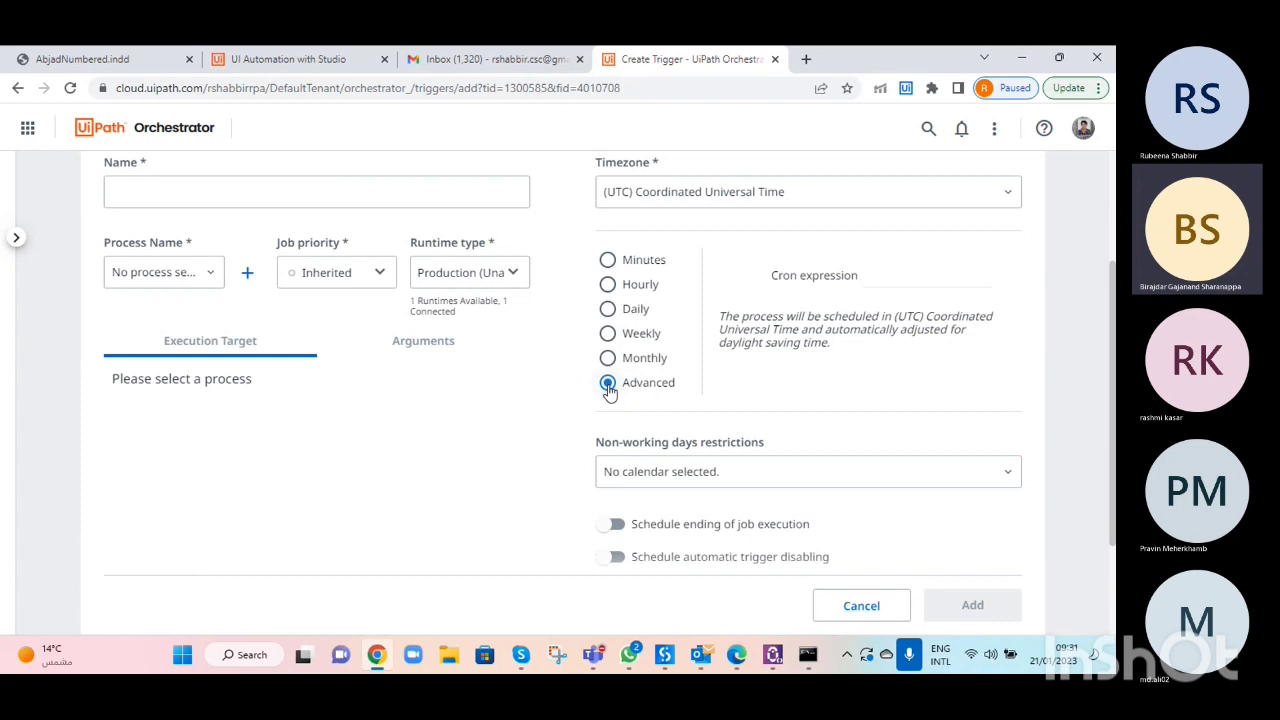
- Google 'cron expression' in a new Chrome tab
left_click(812, 61)
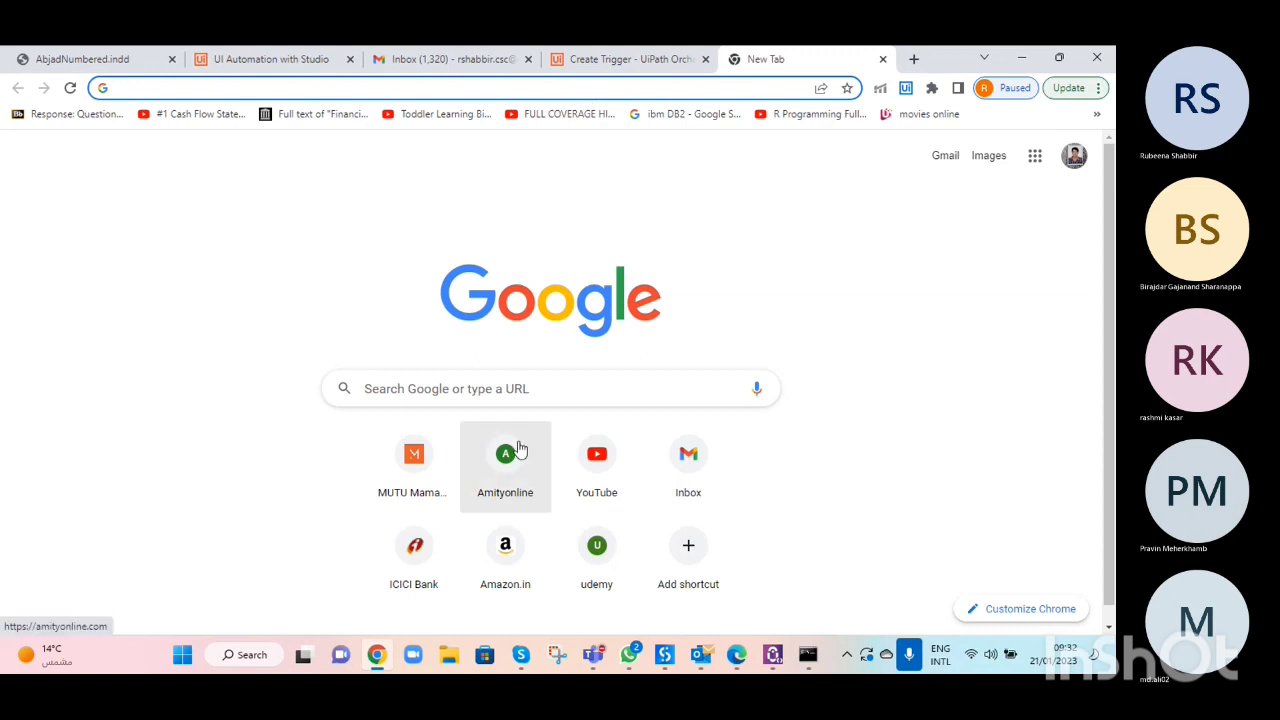
left_click(528, 393)
type("cron")
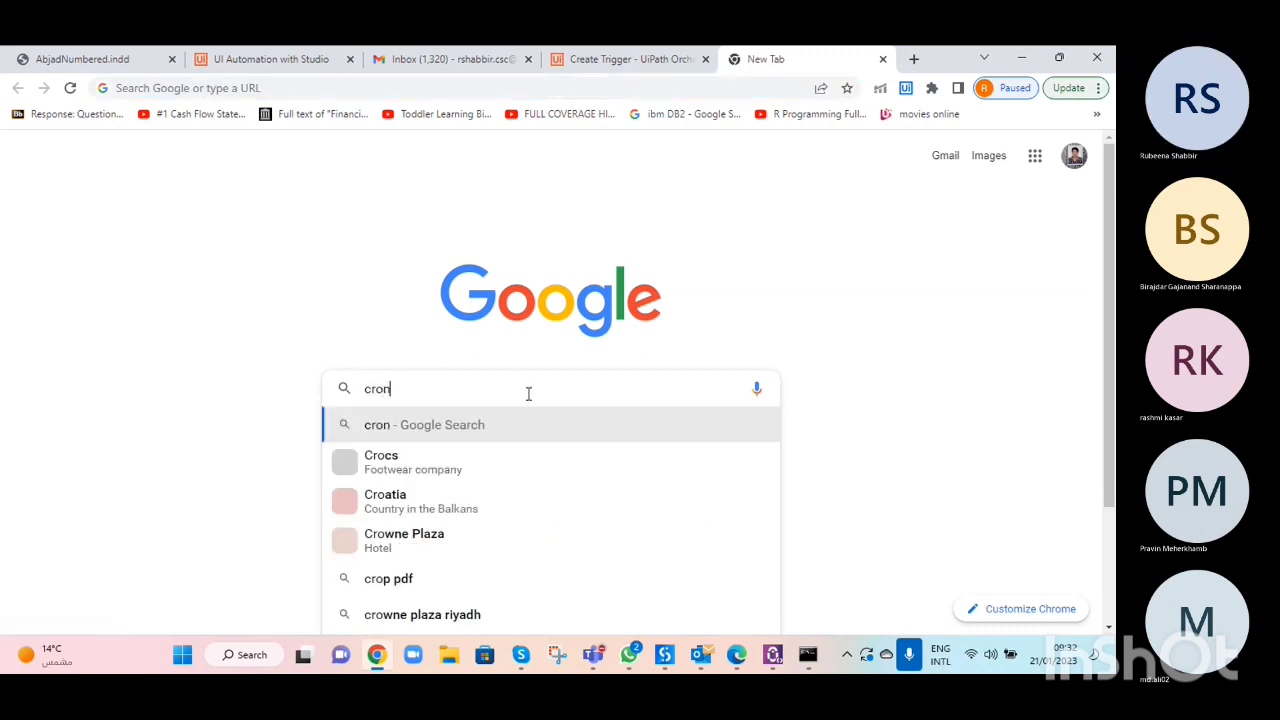
type(" expression")
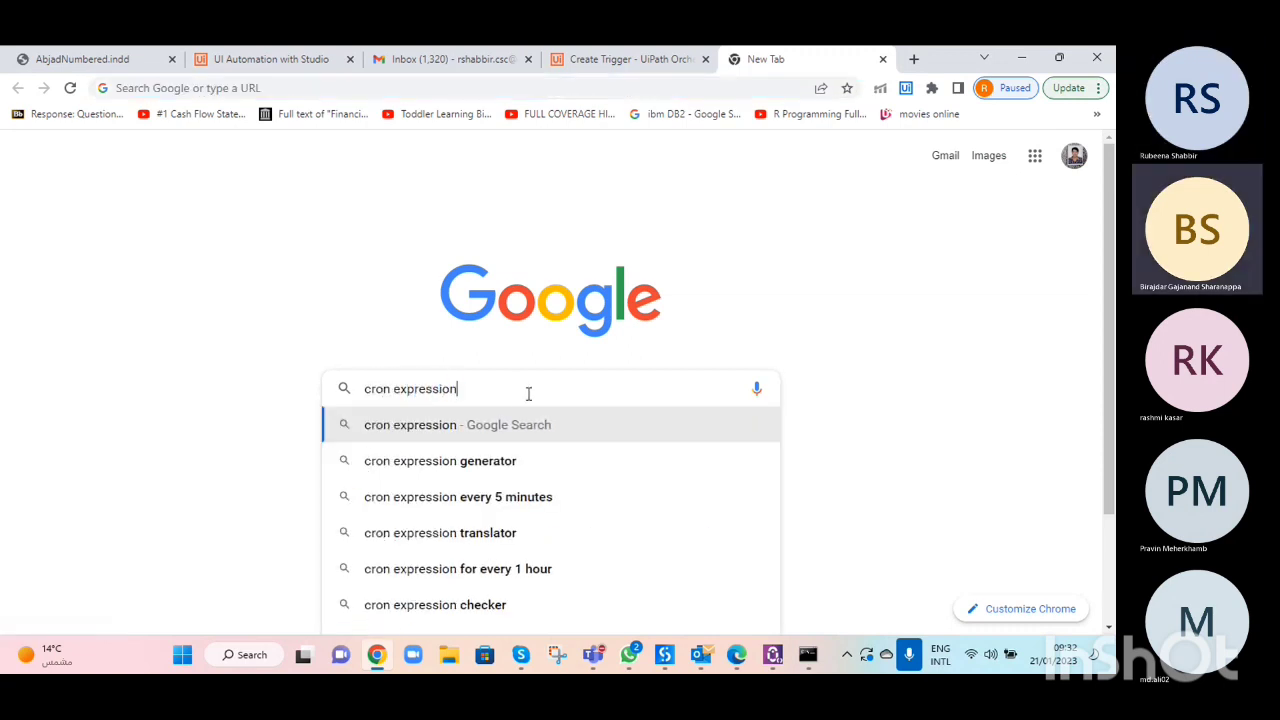
key("Return")
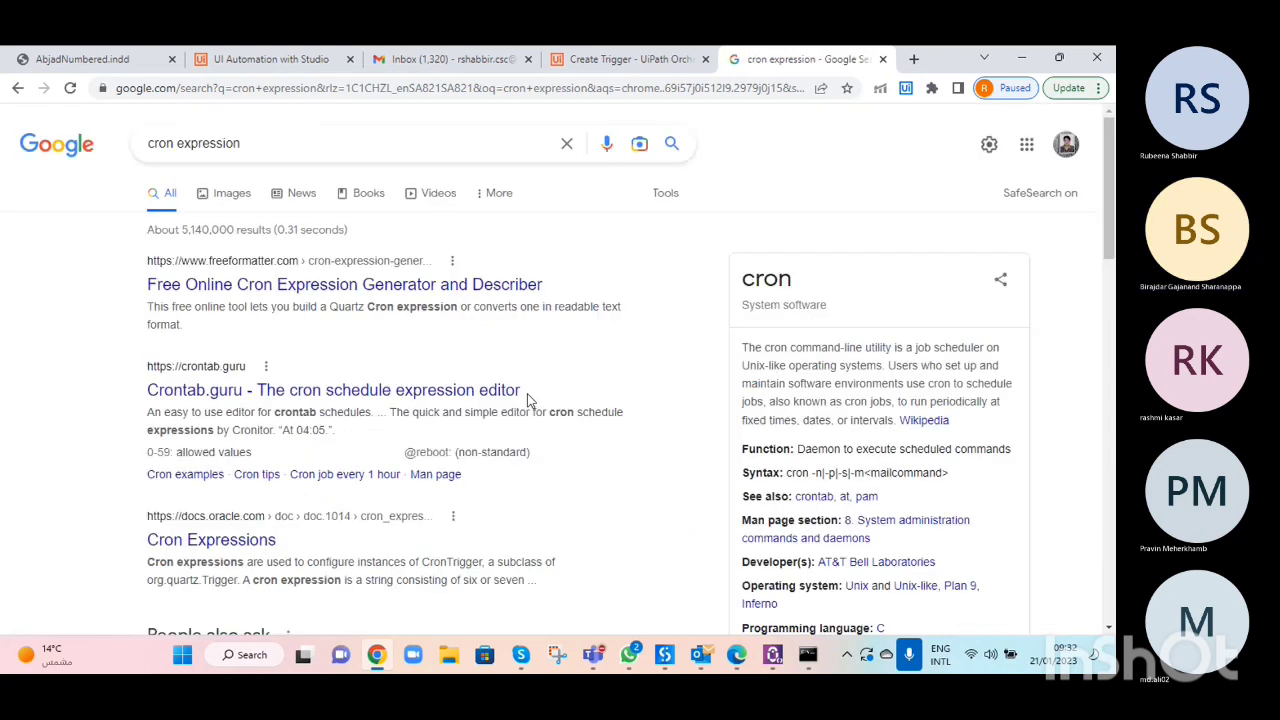
- Read Oracle's Cron Expressions reference table, then return to the Create Trigger tab
left_click(526, 393)
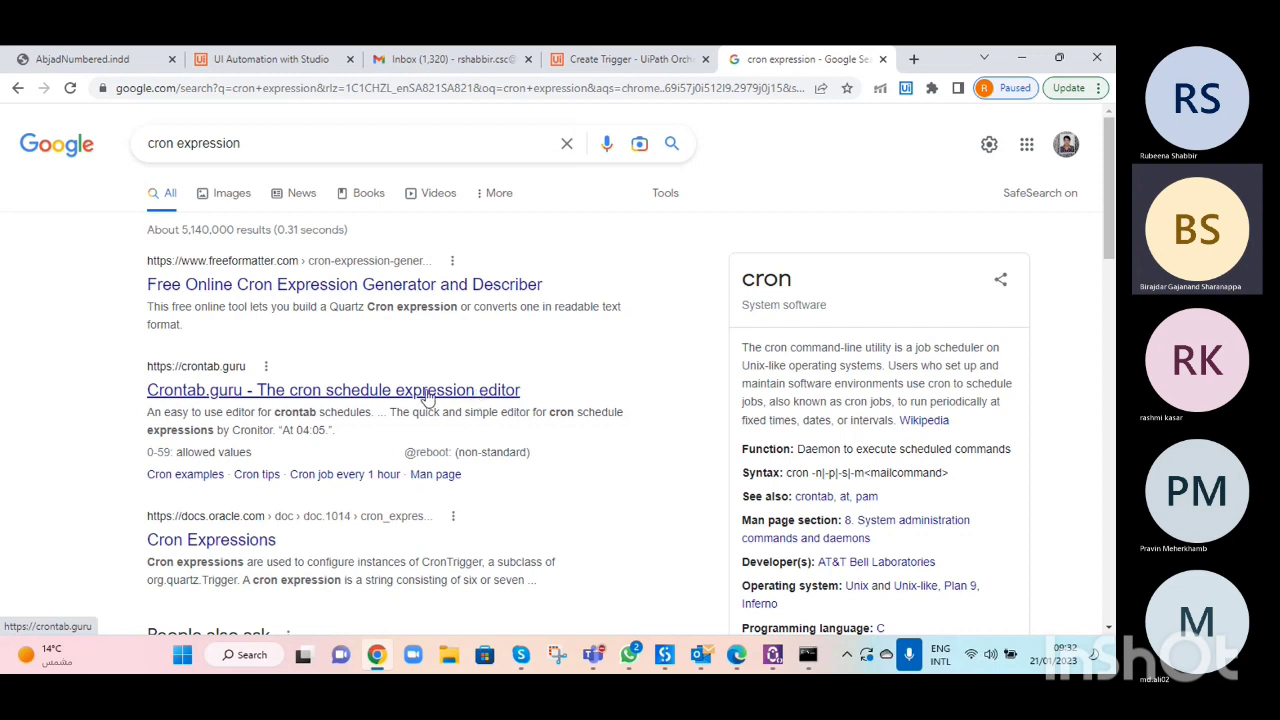
left_click(214, 544)
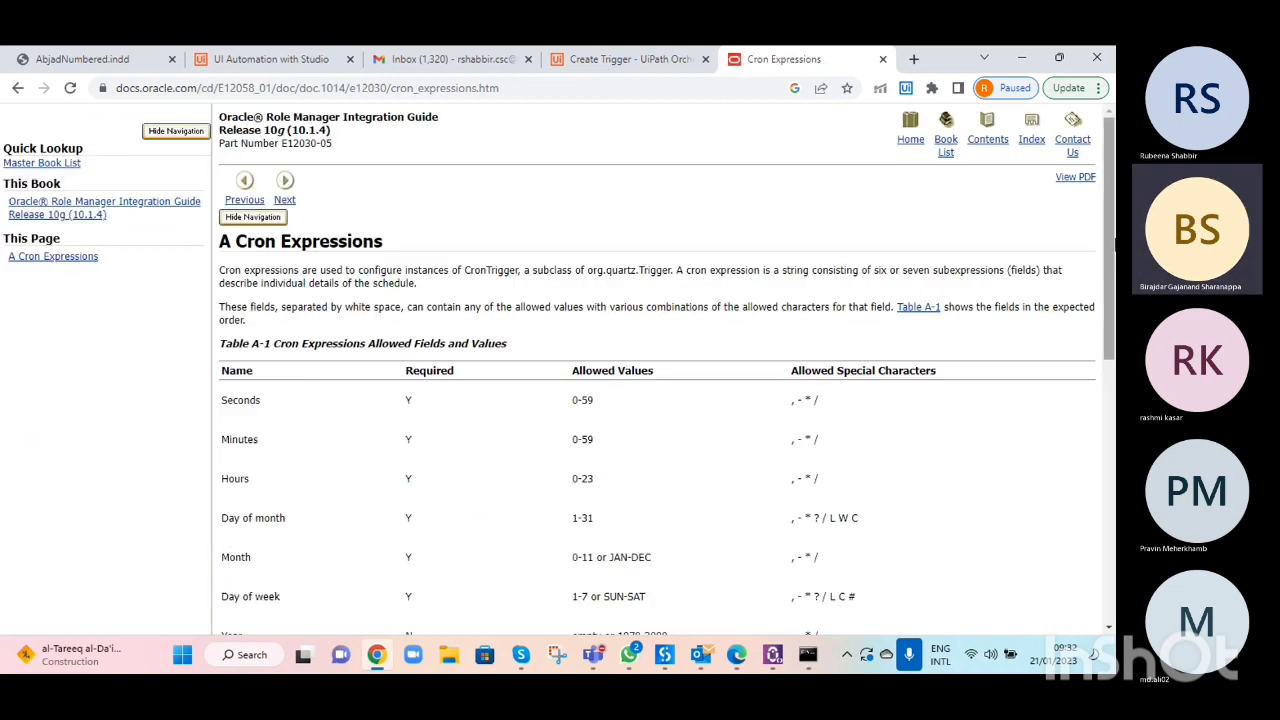
left_click_drag(1116, 242, 1116, 290)
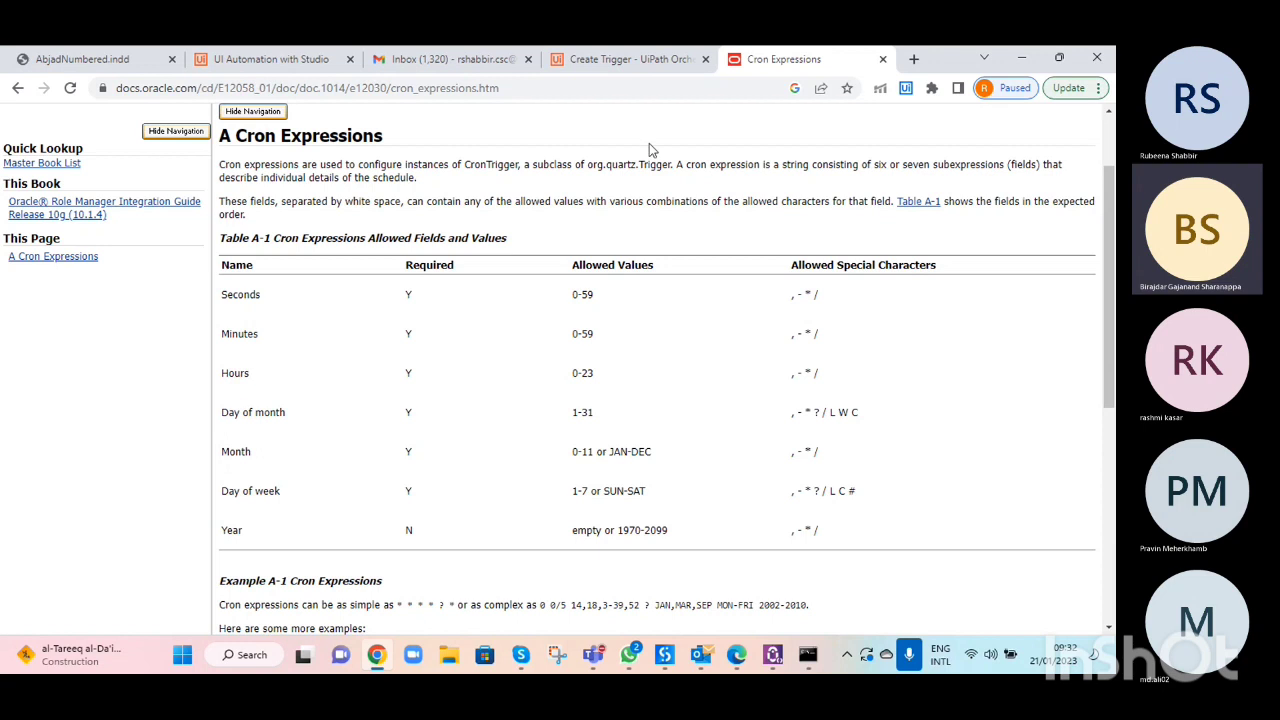
left_click(650, 62)
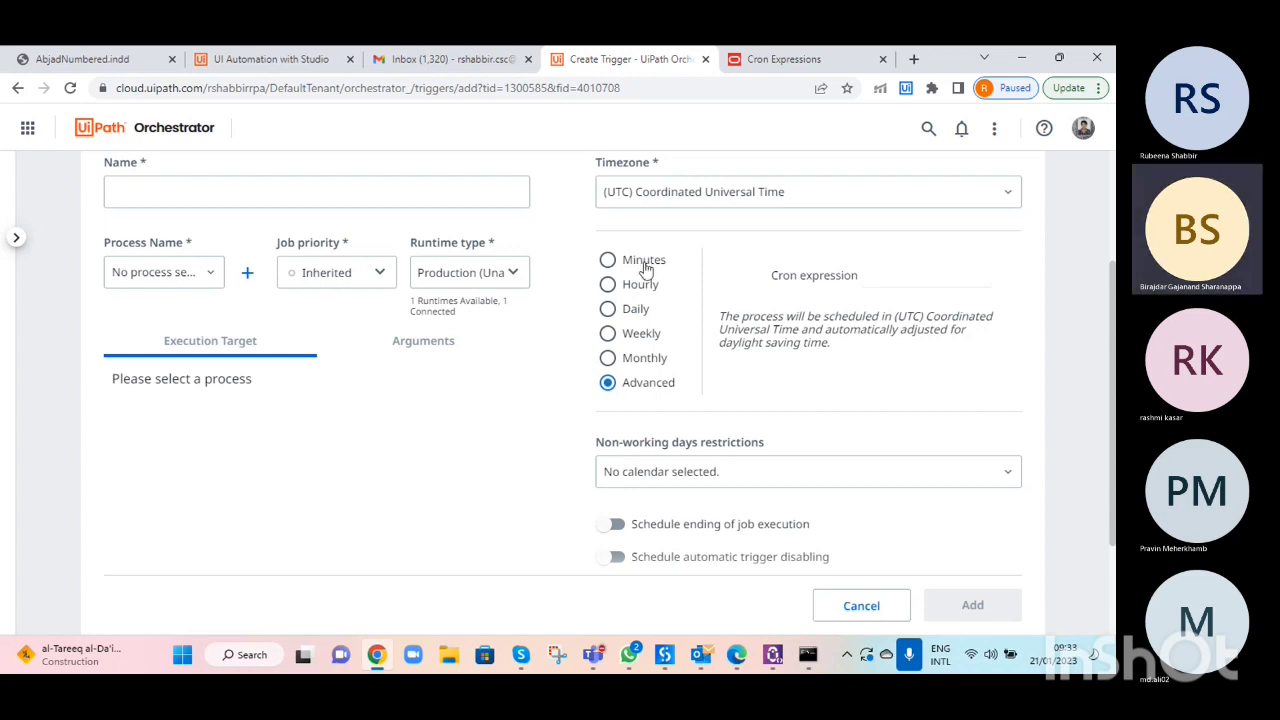
- Leave the unsaved trigger form via the RPA_Training breadcrumb, discarding changes
scroll(1112, 350, "up", 2)
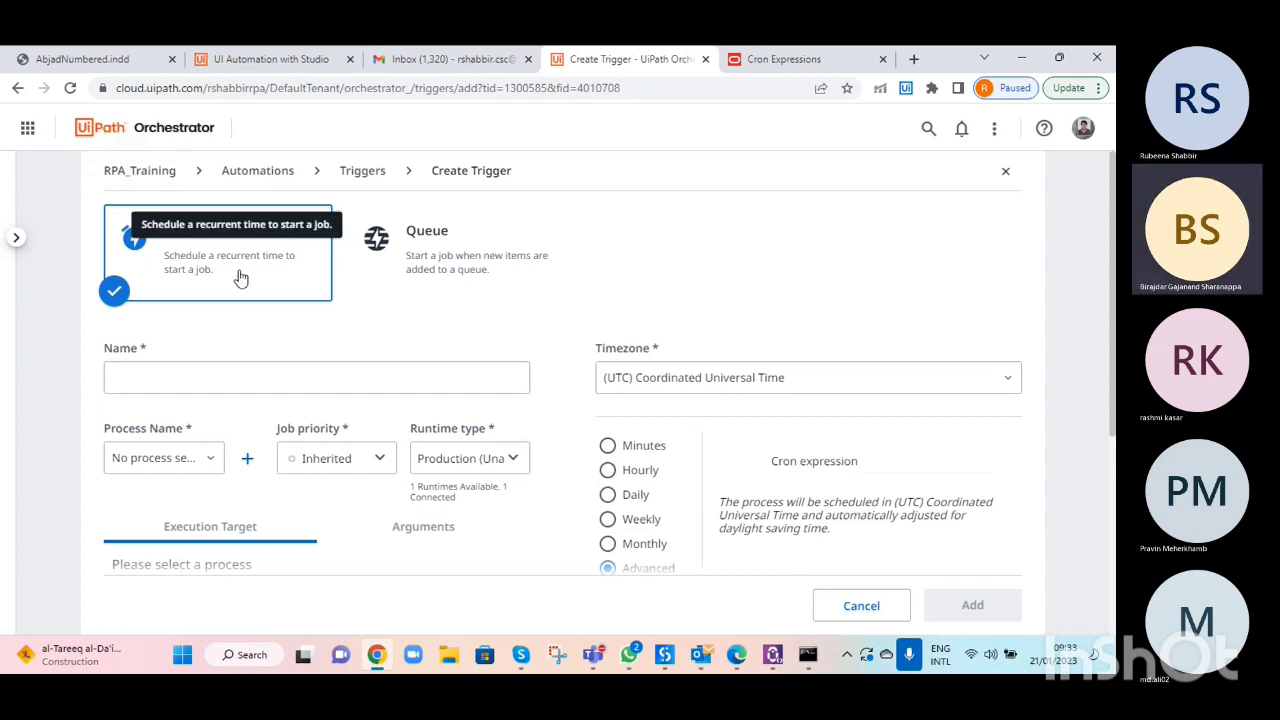
left_click(127, 172)
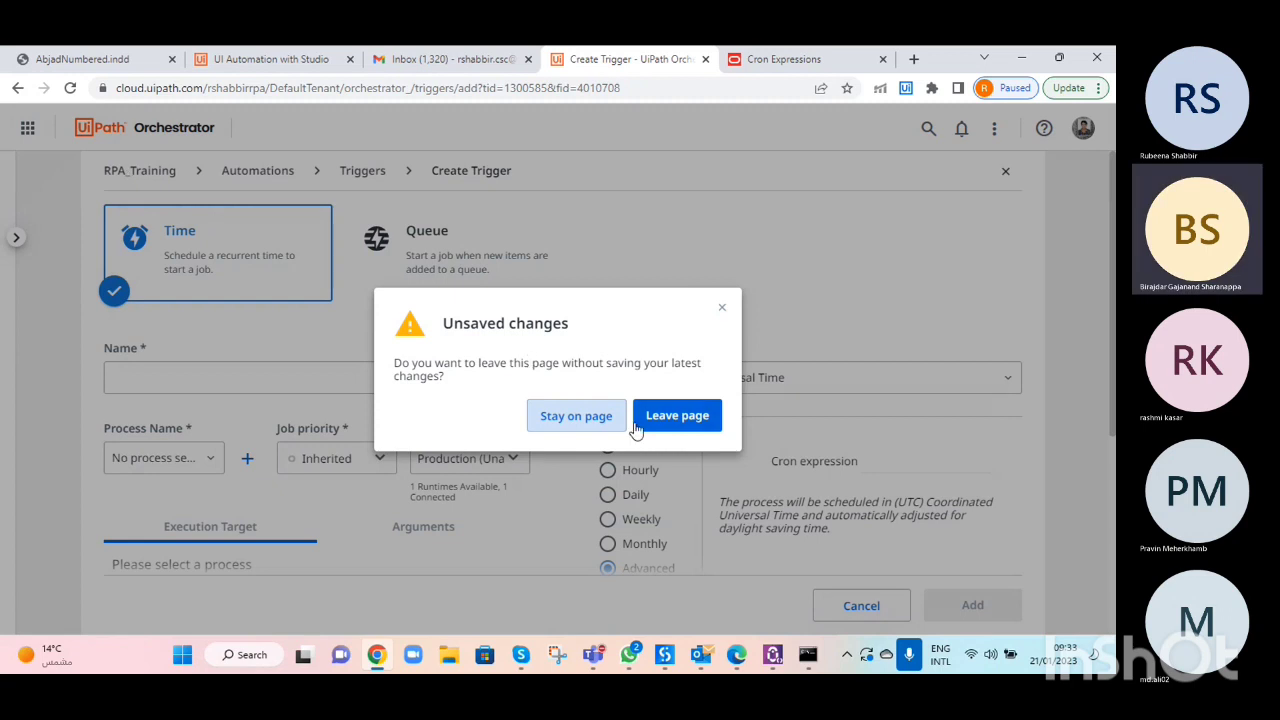
left_click(666, 416)
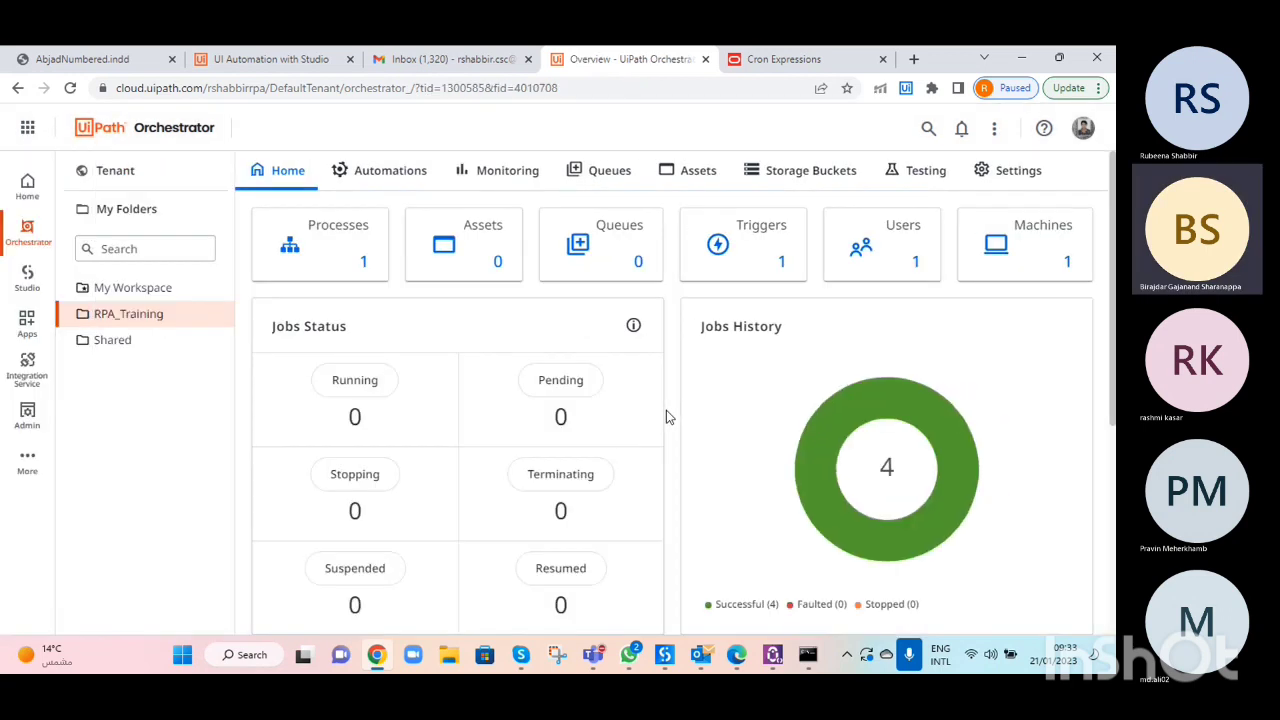
mouse_move(825, 386)
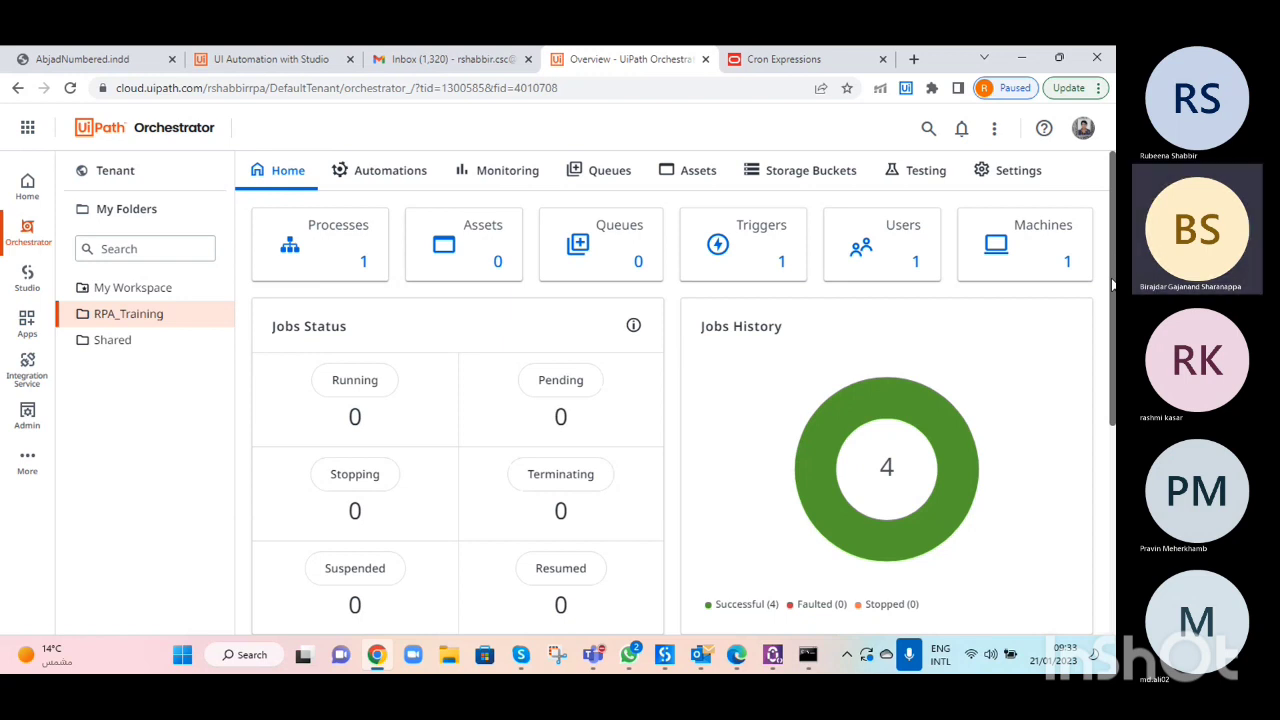
- In Studio, add a Log Message activity above the Message Box
left_click(667, 656)
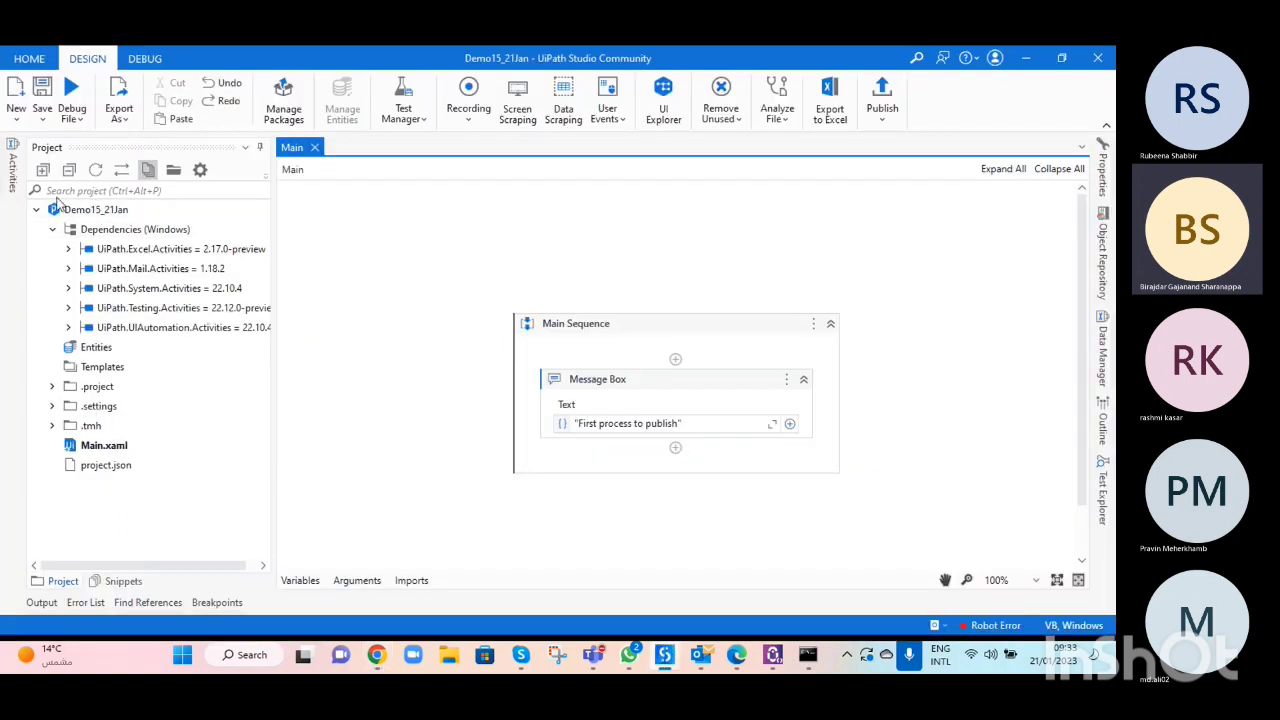
left_click(13, 172)
key("BackSpace")
key("BackSpace")
key("BackSpace")
type("log message")
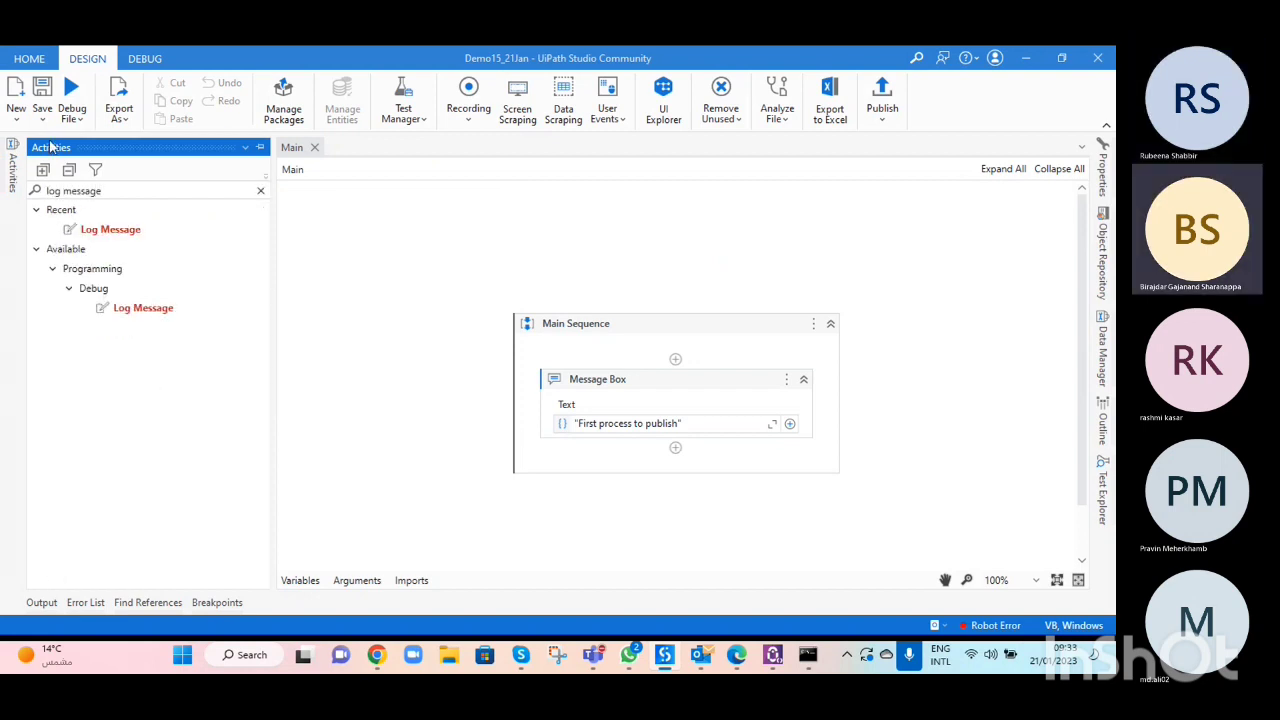
left_click_drag(106, 243, 658, 366)
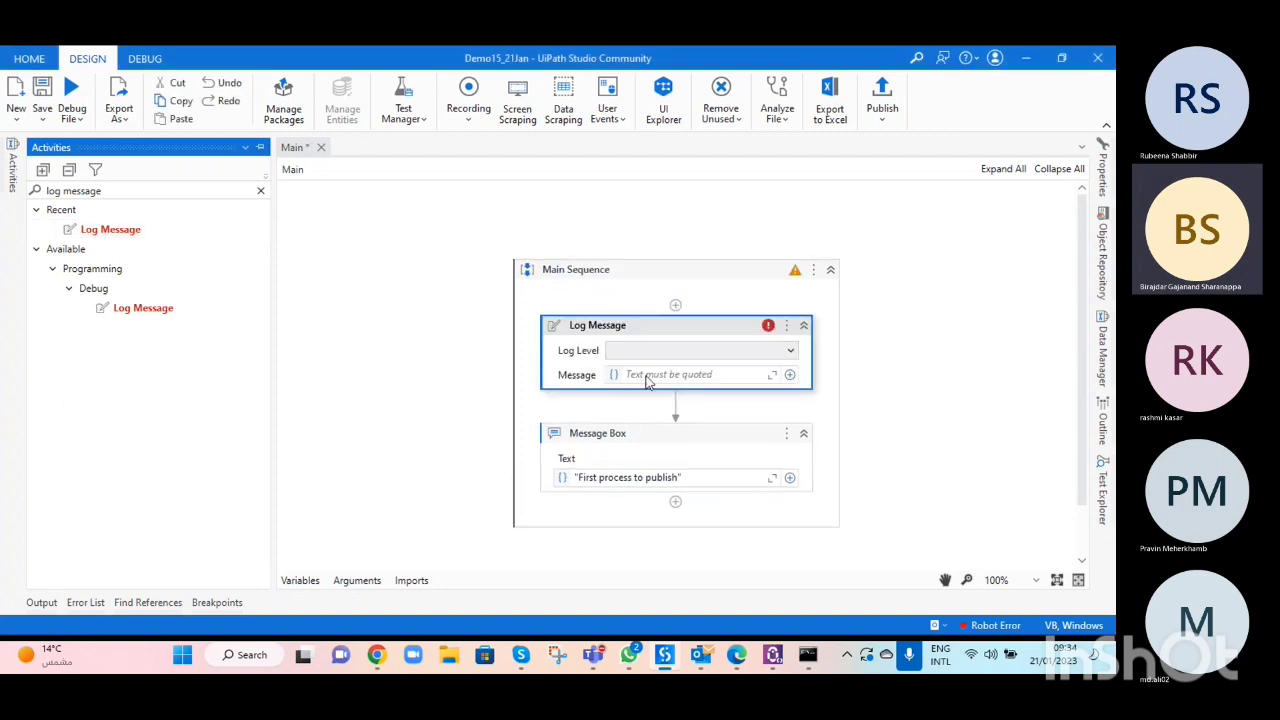
- Set the log level to Info and the message to "Process started"
left_click(630, 352)
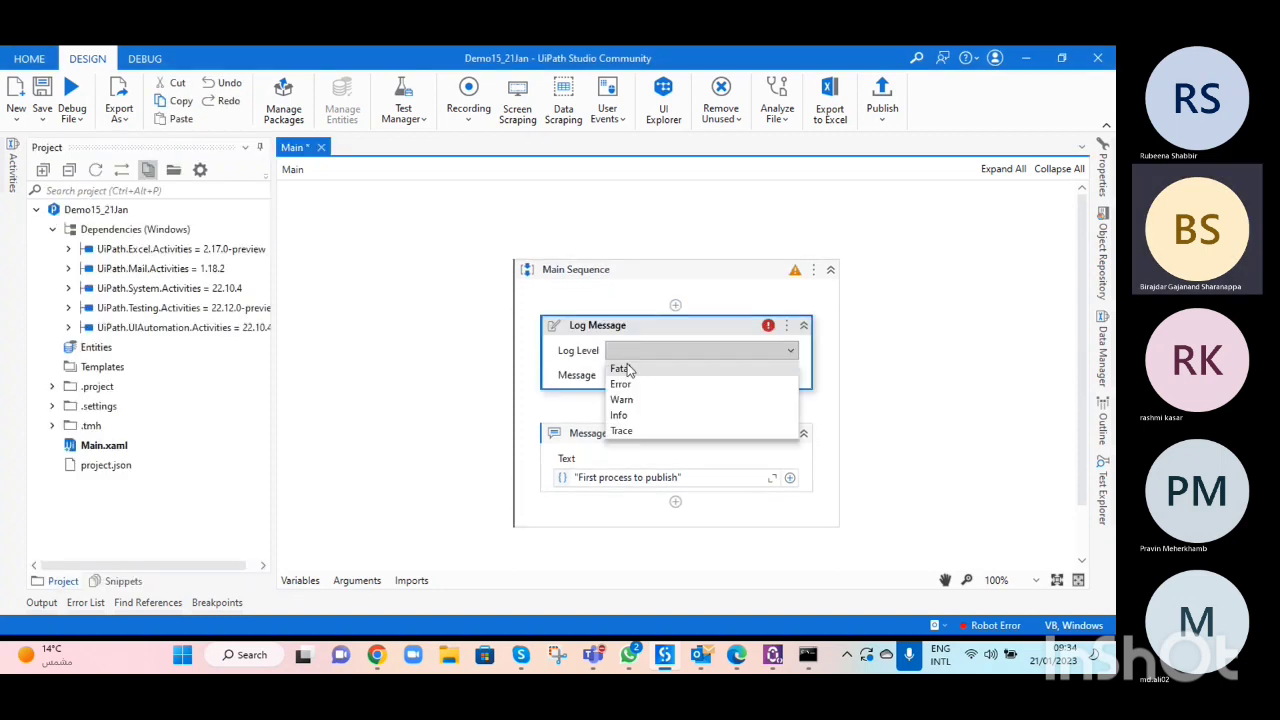
left_click(622, 414)
left_click(632, 376)
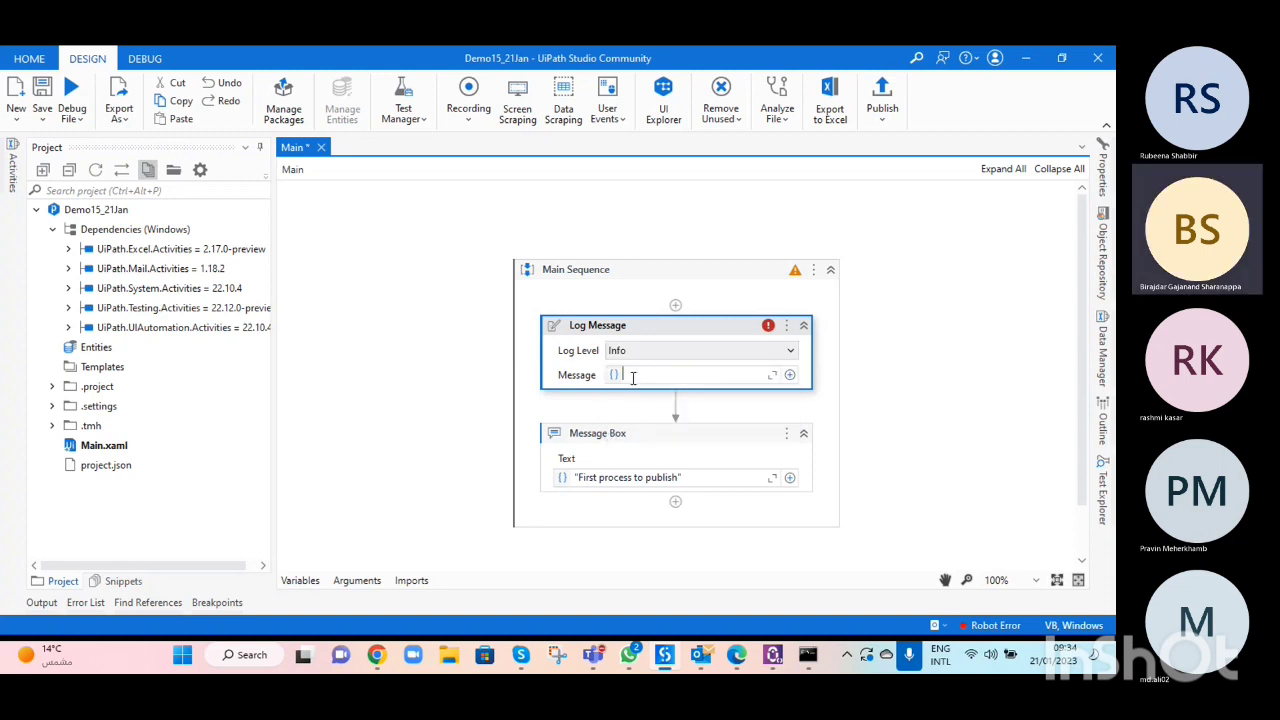
type("\"")
type("Process sta")
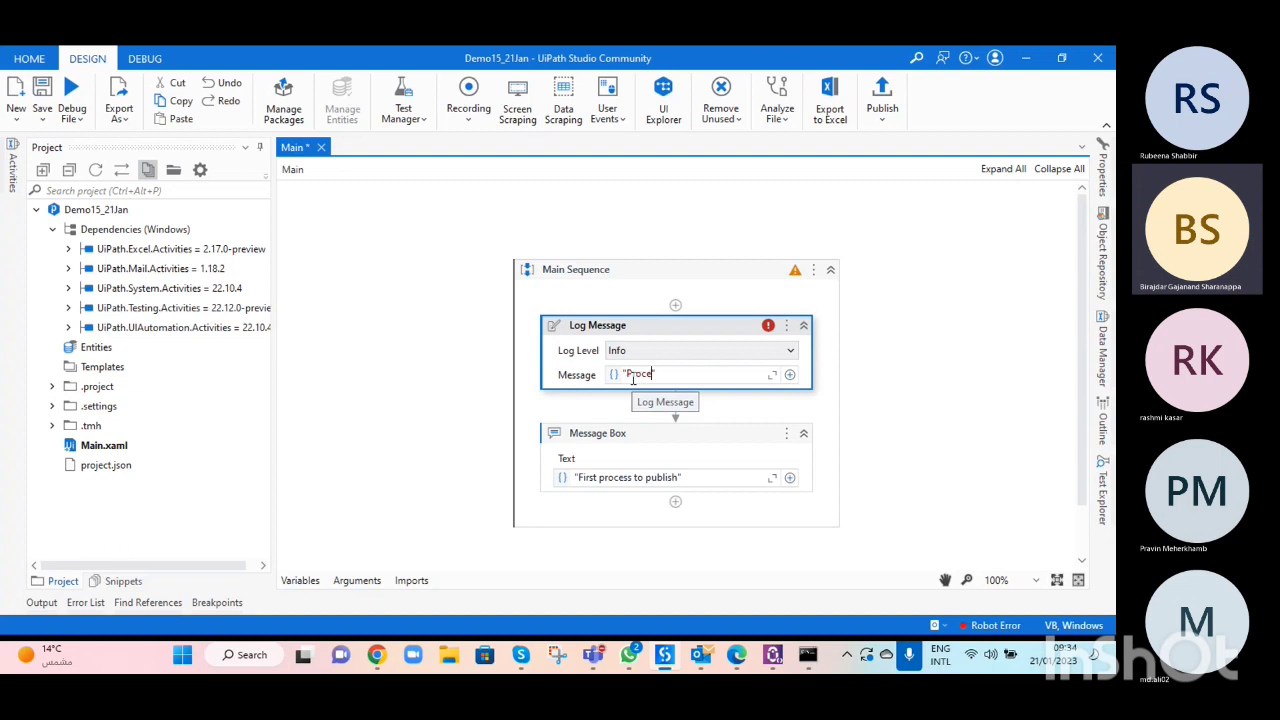
type("rted\"")
left_click(12, 180)
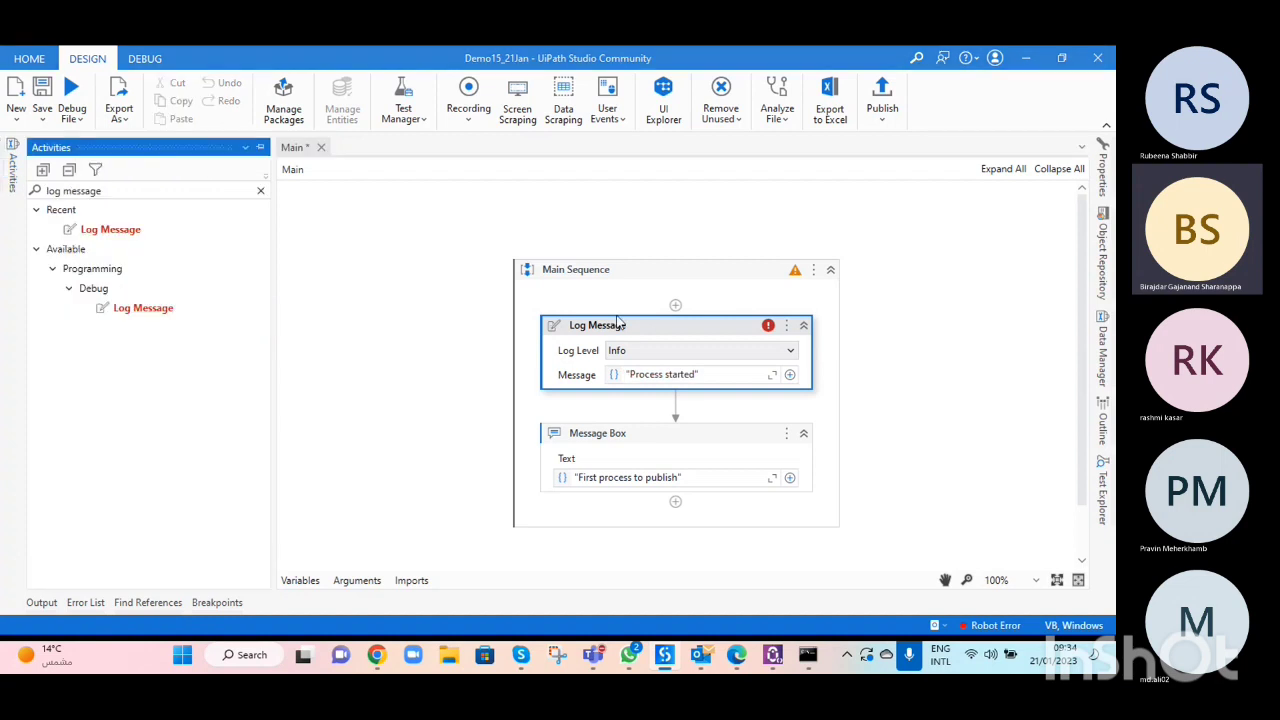
left_click(662, 415)
- Select the 'Process started' log activity and the Main Sequence as paste target
left_click(663, 406)
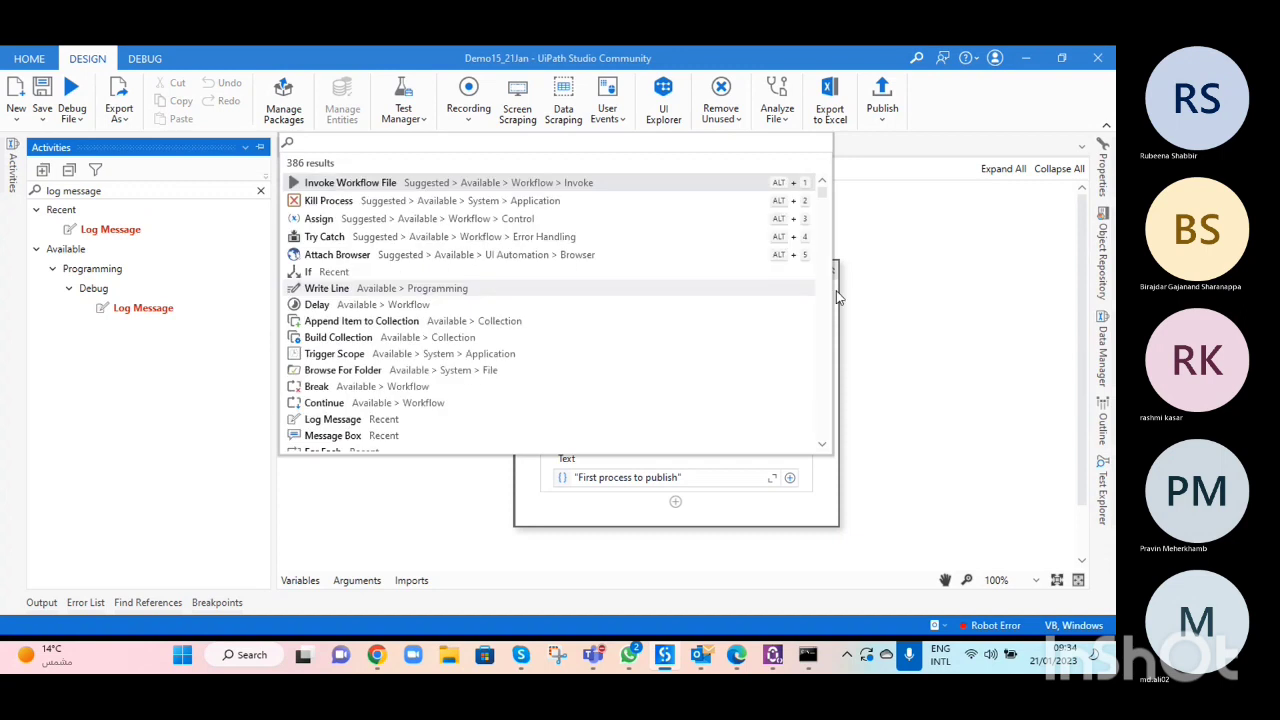
left_click(908, 334)
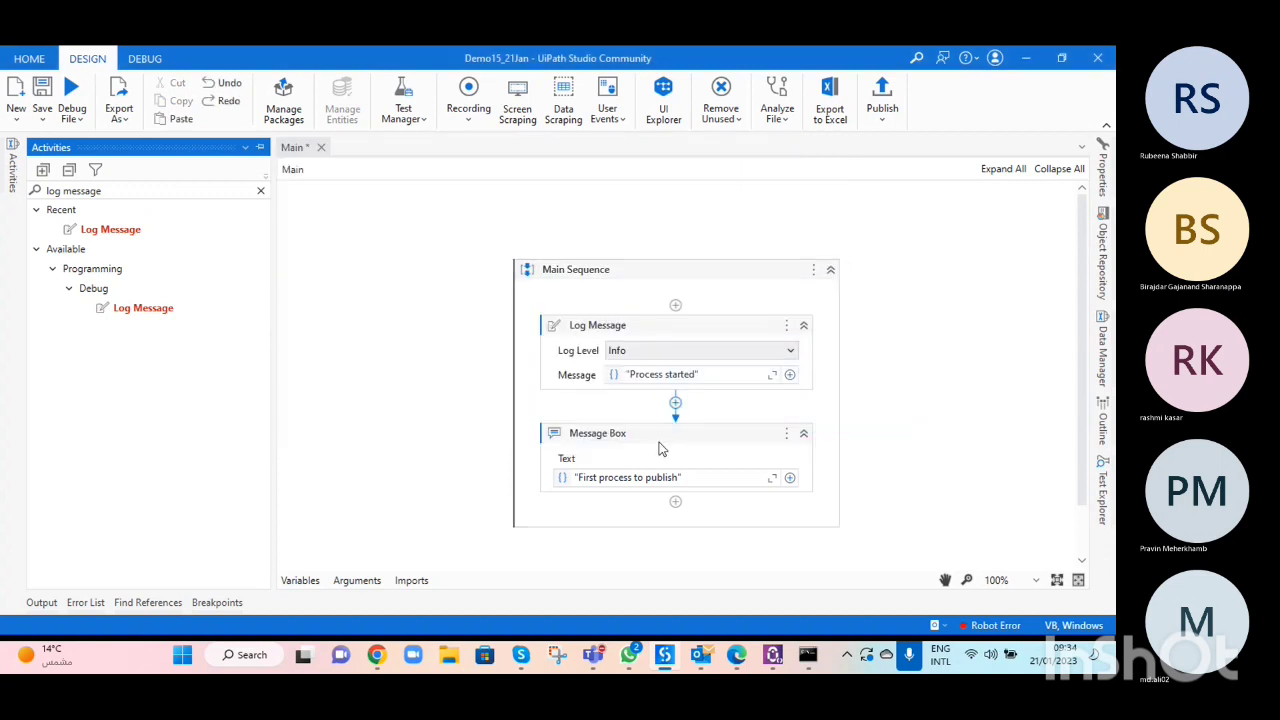
left_click(632, 333)
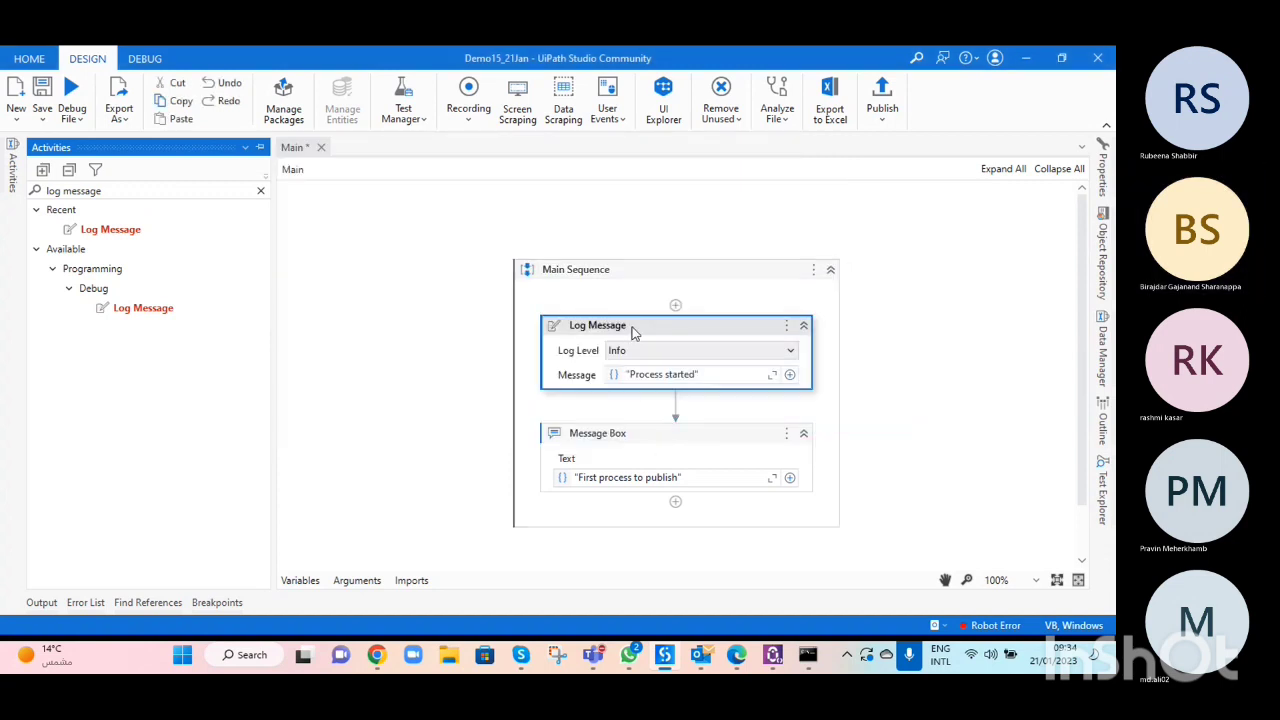
left_click(619, 414)
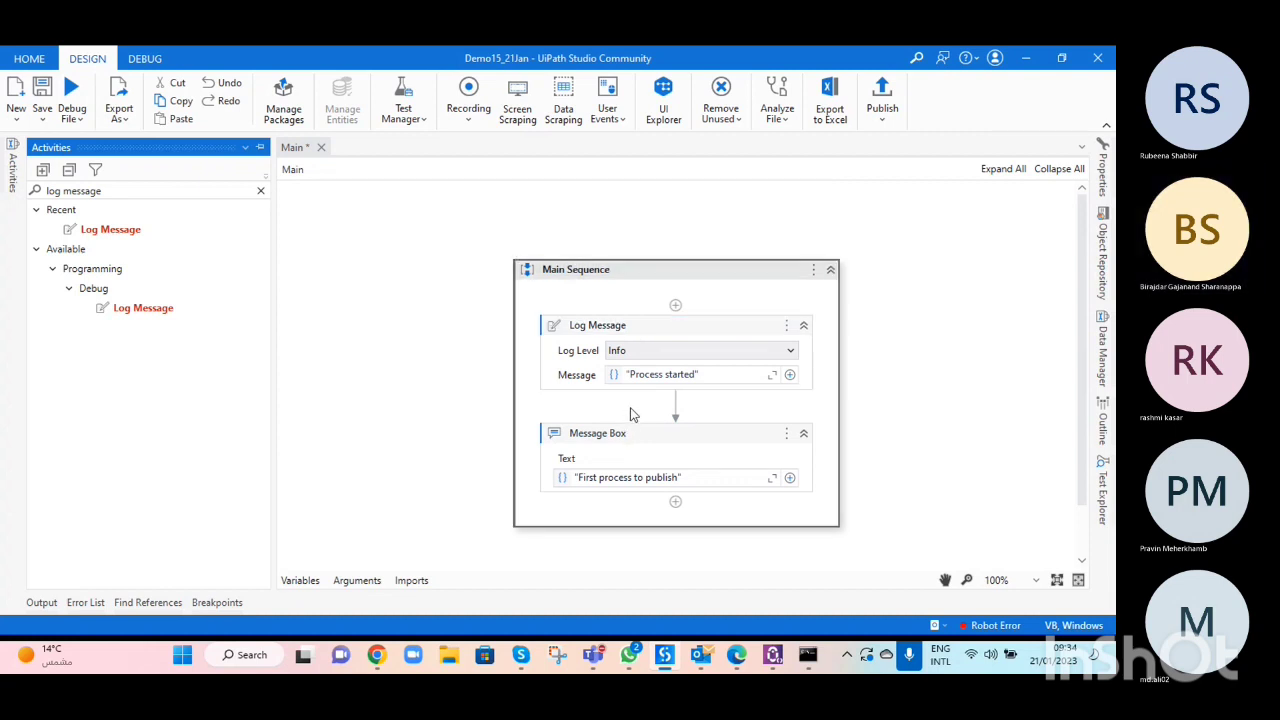
- Paste a second log activity and change its message to 'Process is running'
key("ctrl+v")
key("ctrl+v")
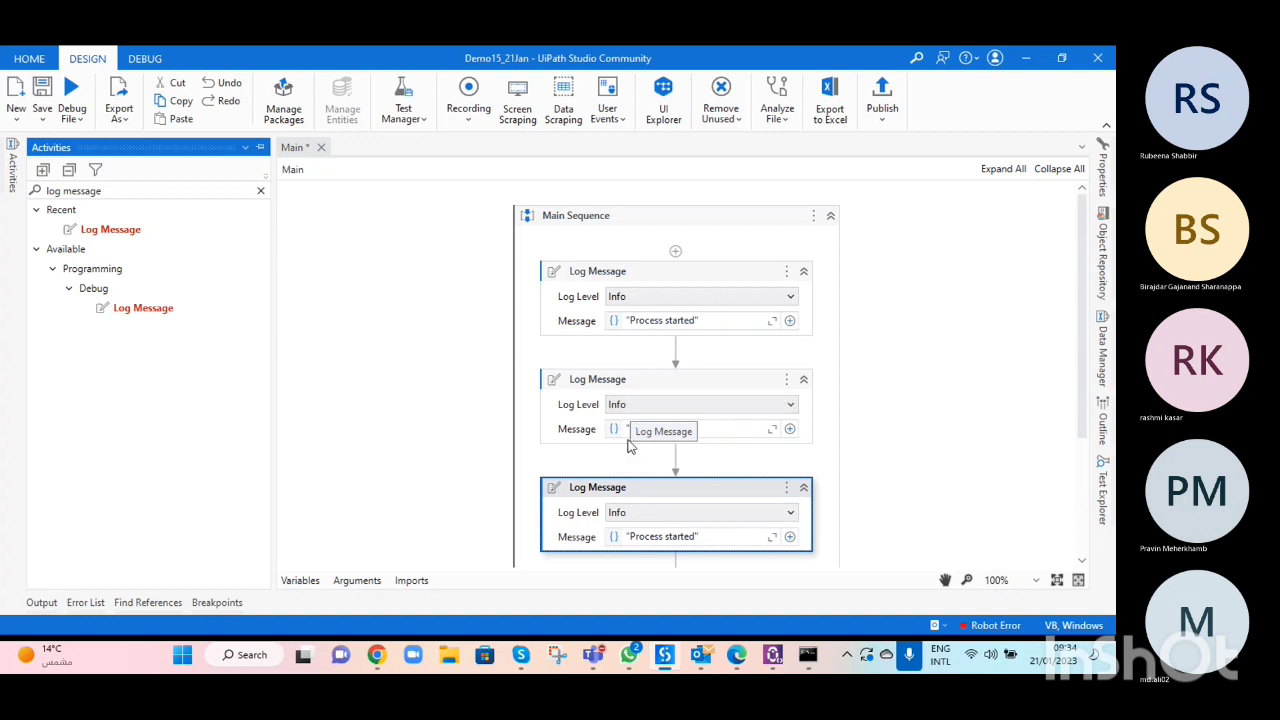
left_click(723, 430)
key("BackSpace")
key("BackSpace")
key("BackSpace")
key("BackSpace")
key("BackSpace")
key("BackSpace")
key("BackSpace")
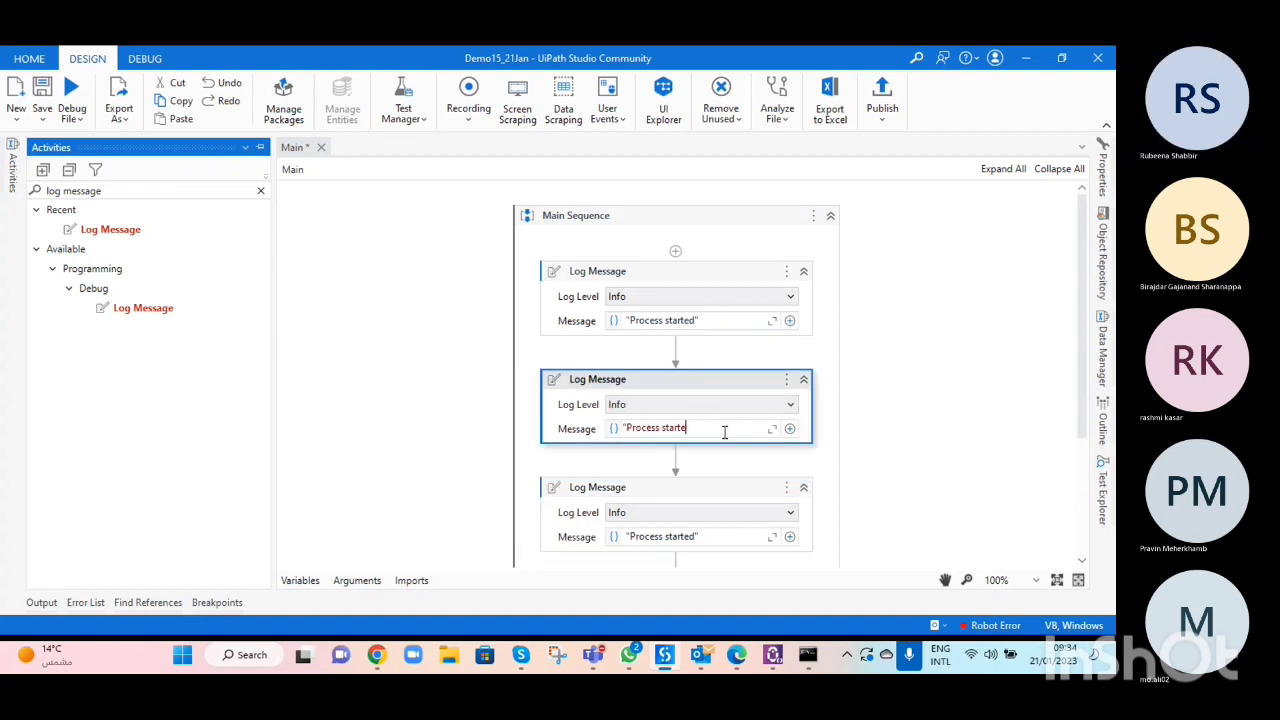
type("is running")
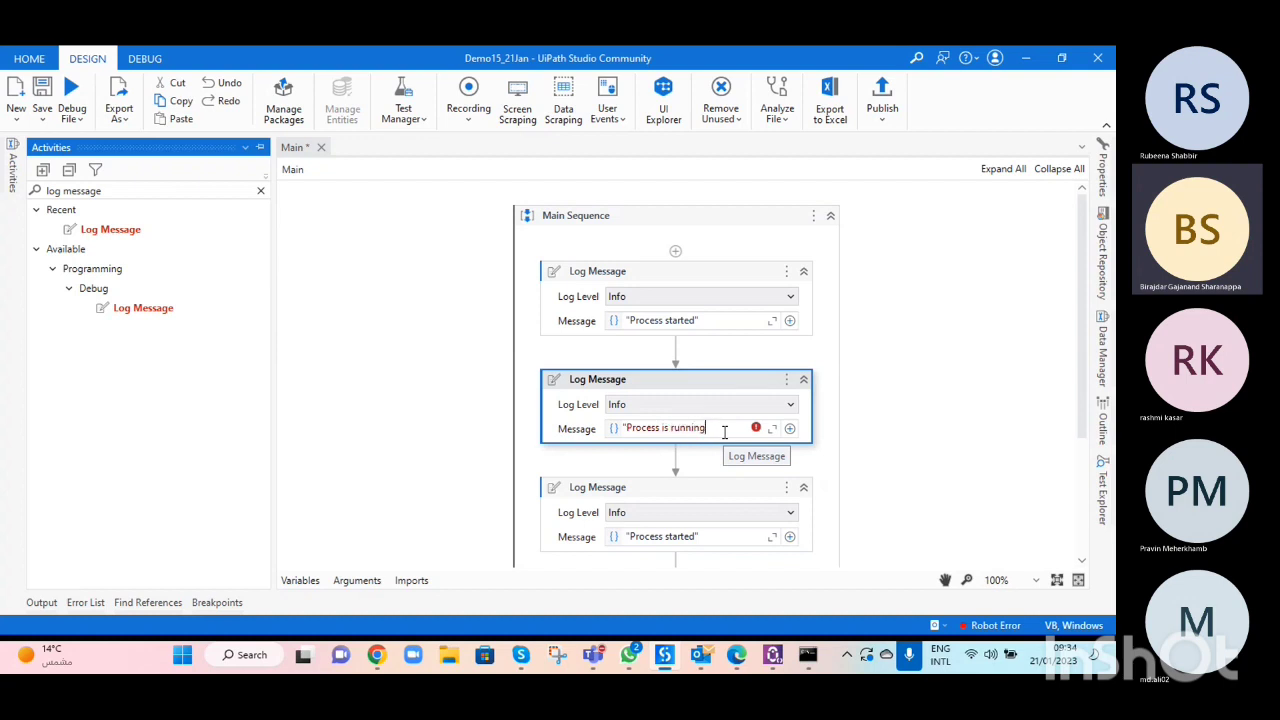
left_click_drag(1090, 412, 1098, 524)
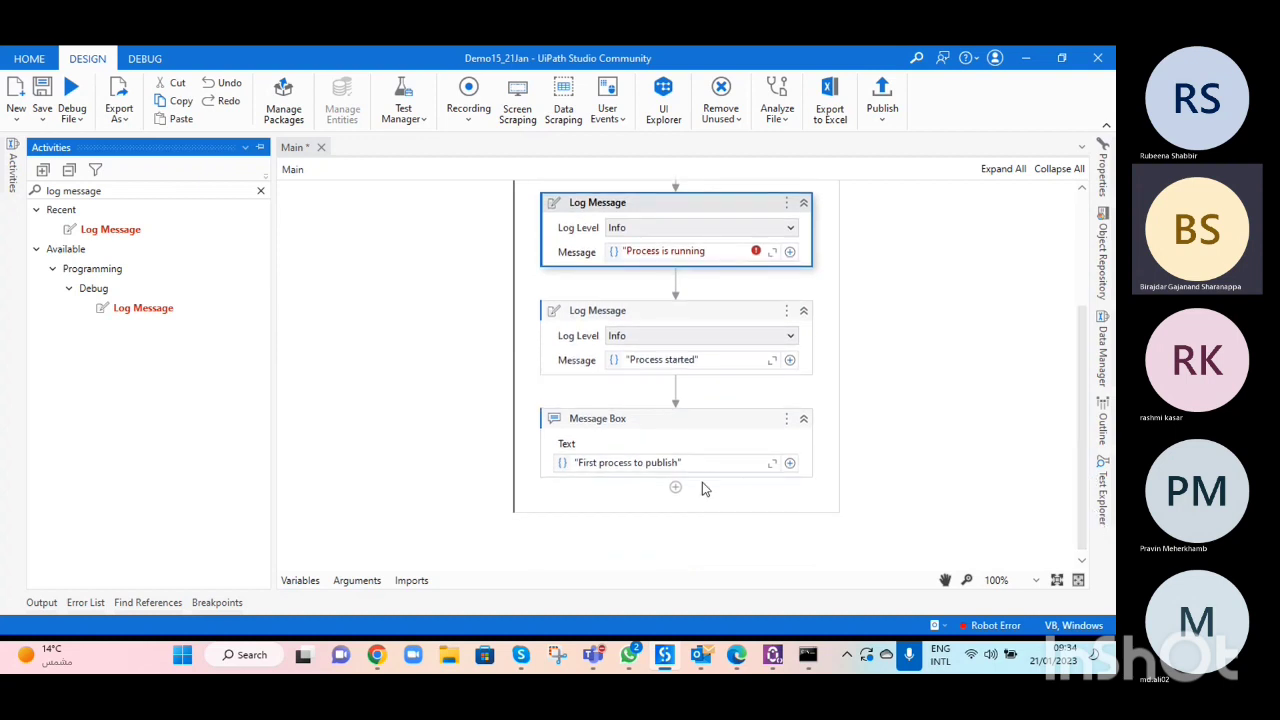
- Change the other log's message to 'Process finnished' and fix the 'Process is running' quote
left_click(694, 362)
key("BackSpace")
key("BackSpace")
key("BackSpace")
key("BackSpace")
key("BackSpace")
key("BackSpace")
key("BackSpace")
type("finishe")
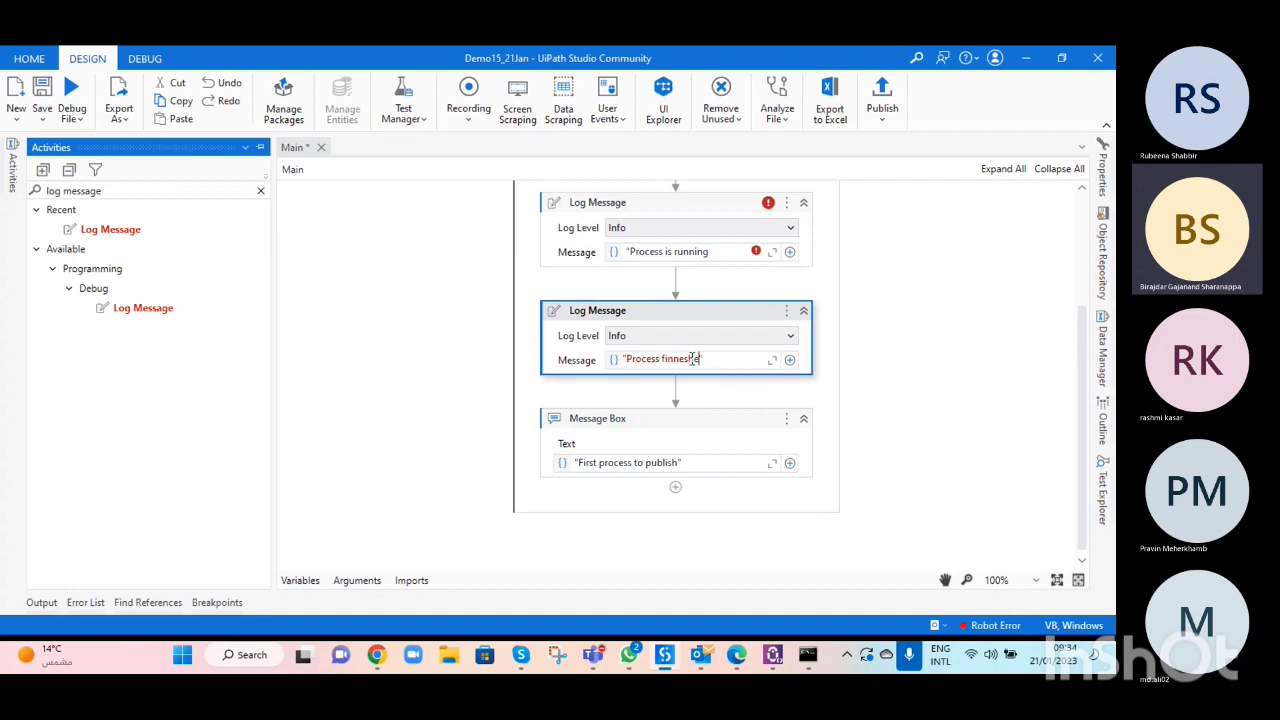
type("d")
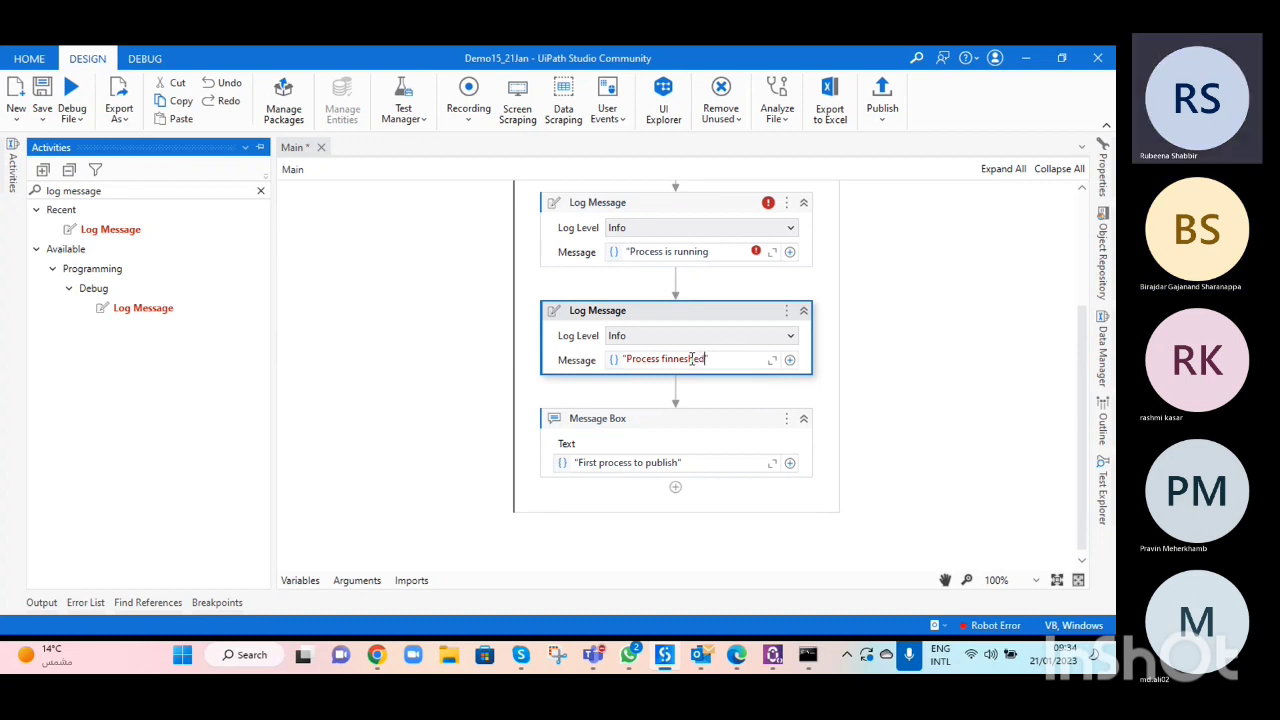
left_click(720, 256)
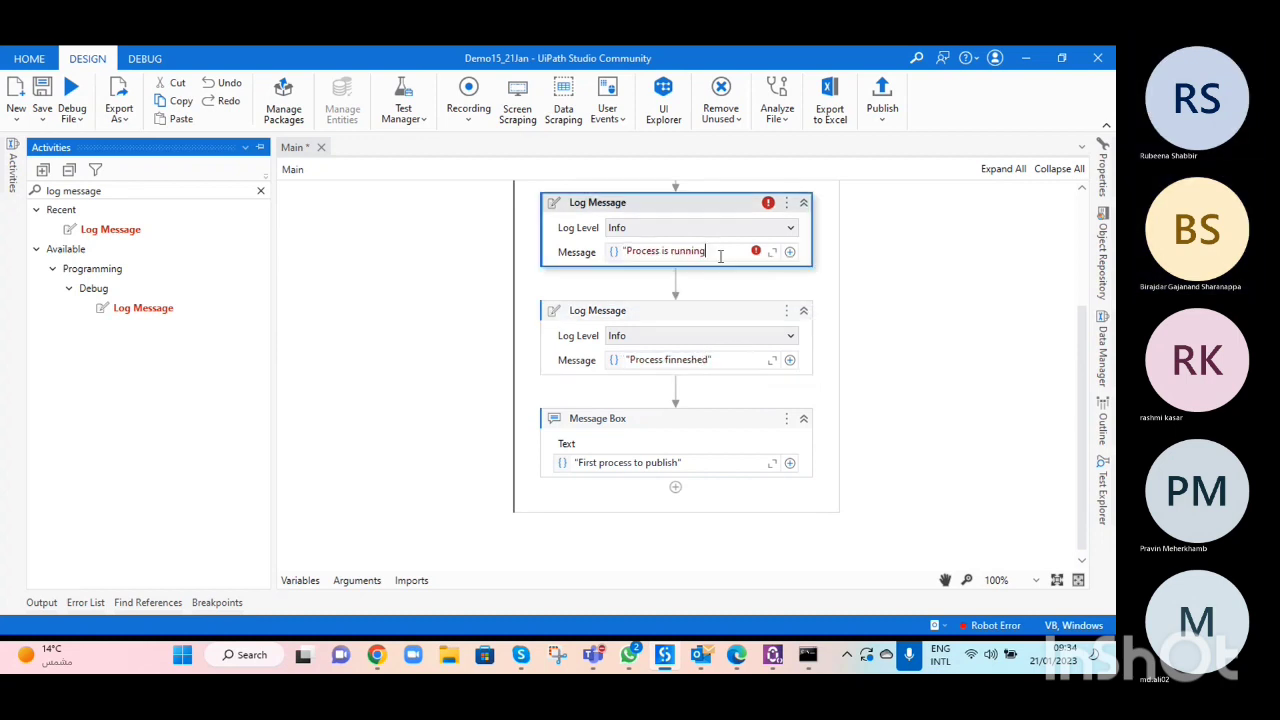
type("\"")
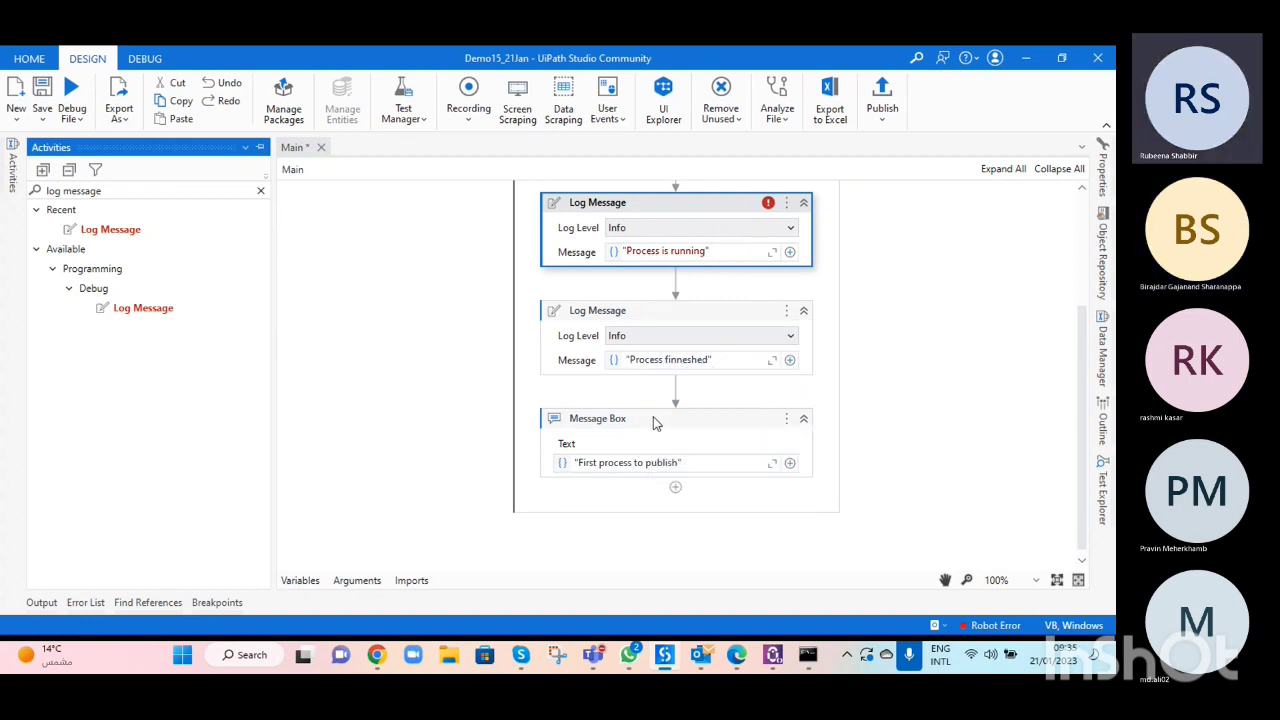
- Move the 'Process finnished' log below the Message Box and open Publish
left_click(668, 324)
left_click_drag(668, 324, 687, 490)
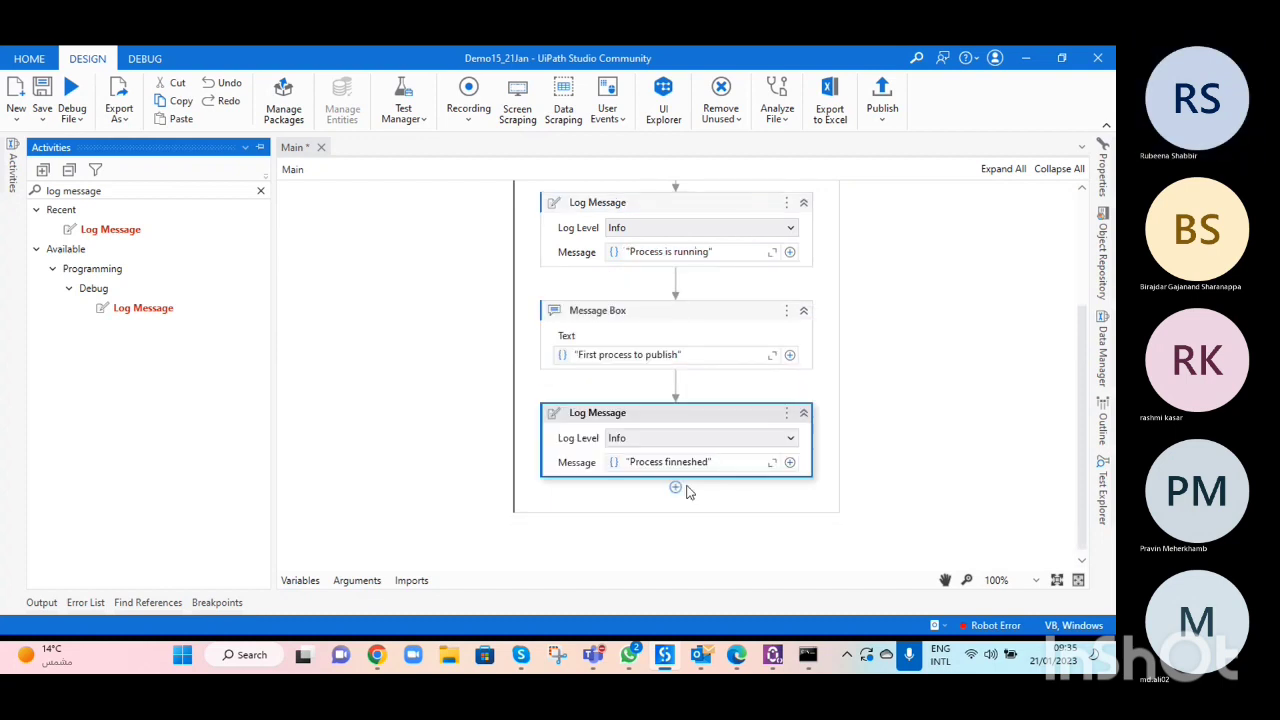
left_click(942, 307)
scroll(1077, 379, "up", 3)
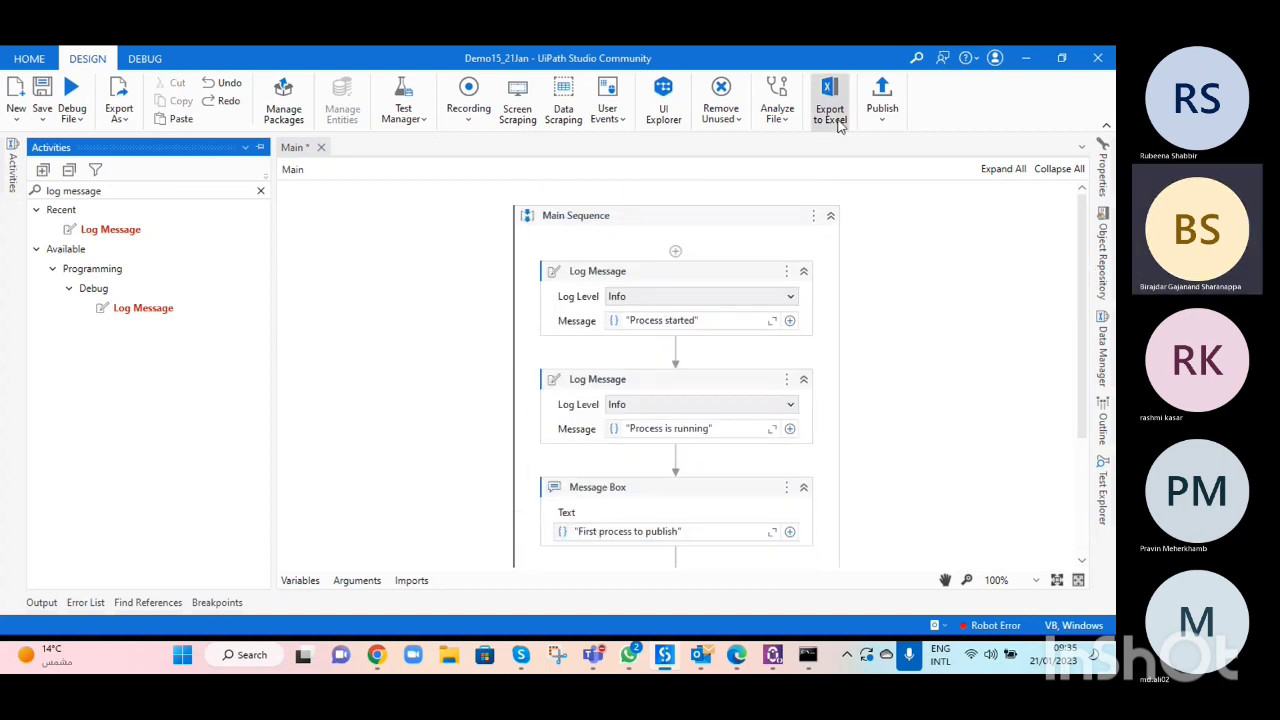
left_click(881, 100)
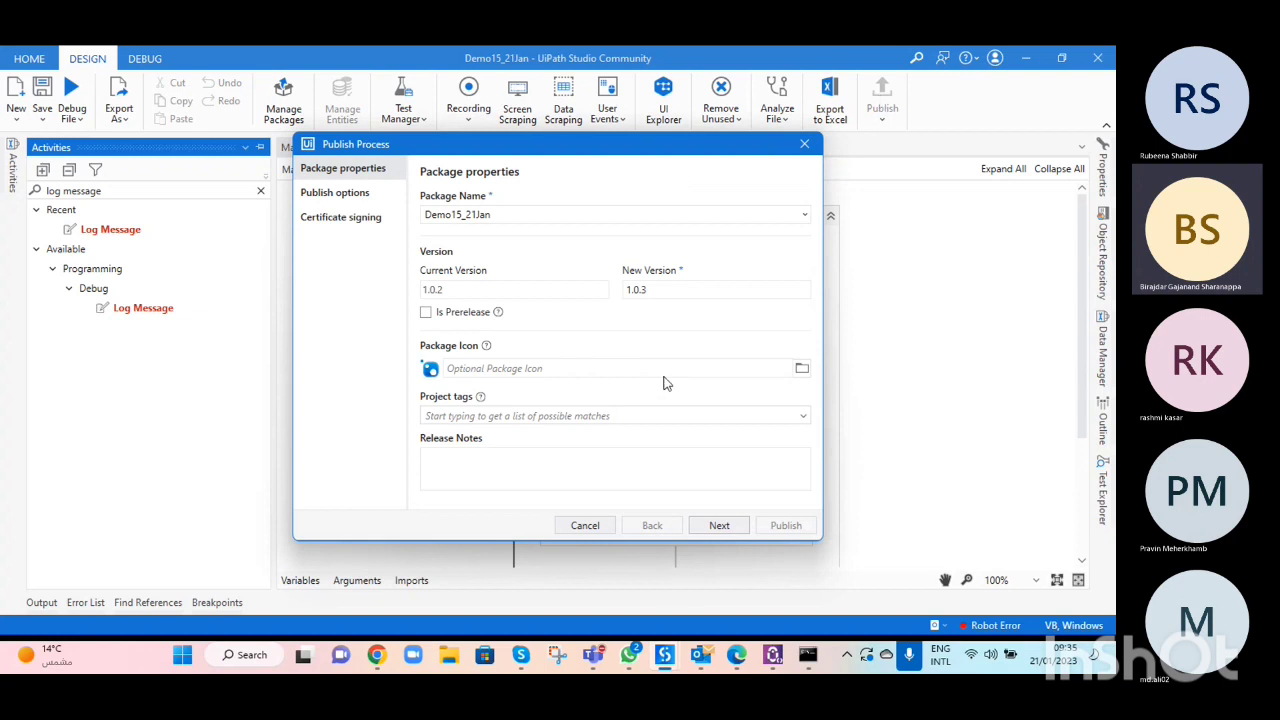
- Inspect the Publish to destination and Custom URL options on the Publish options page
left_click(719, 525)
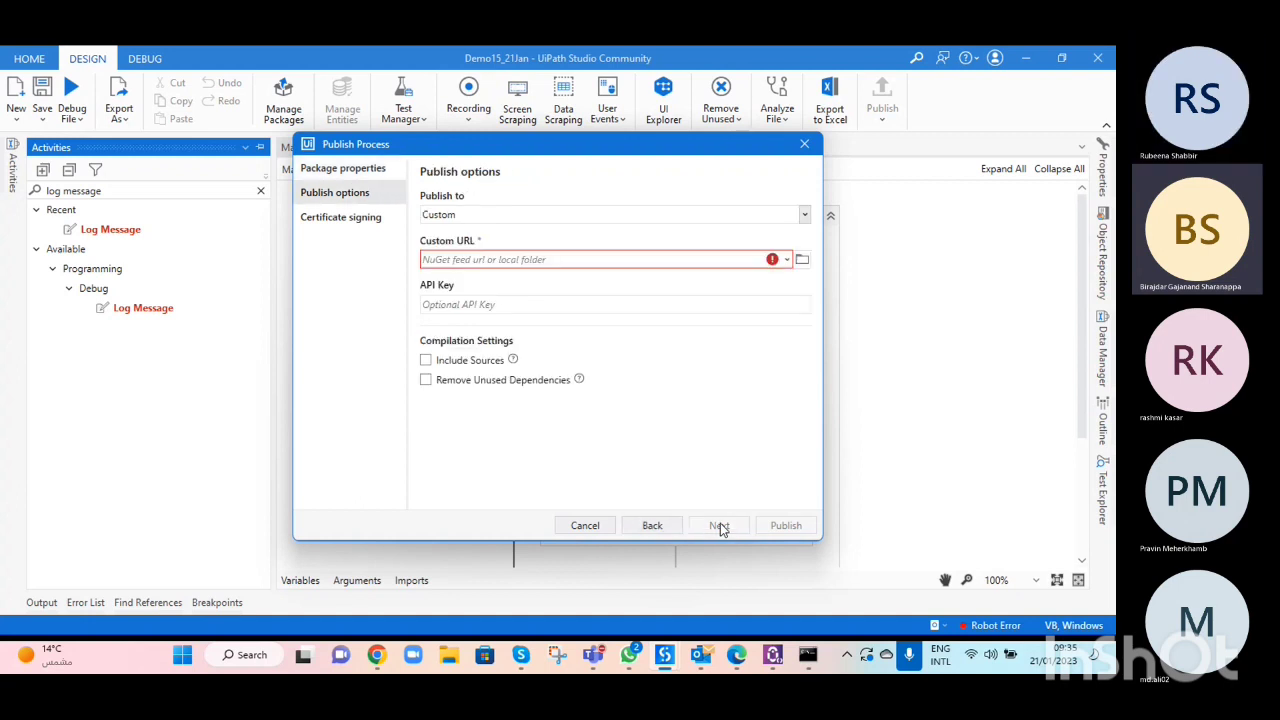
left_click(804, 218)
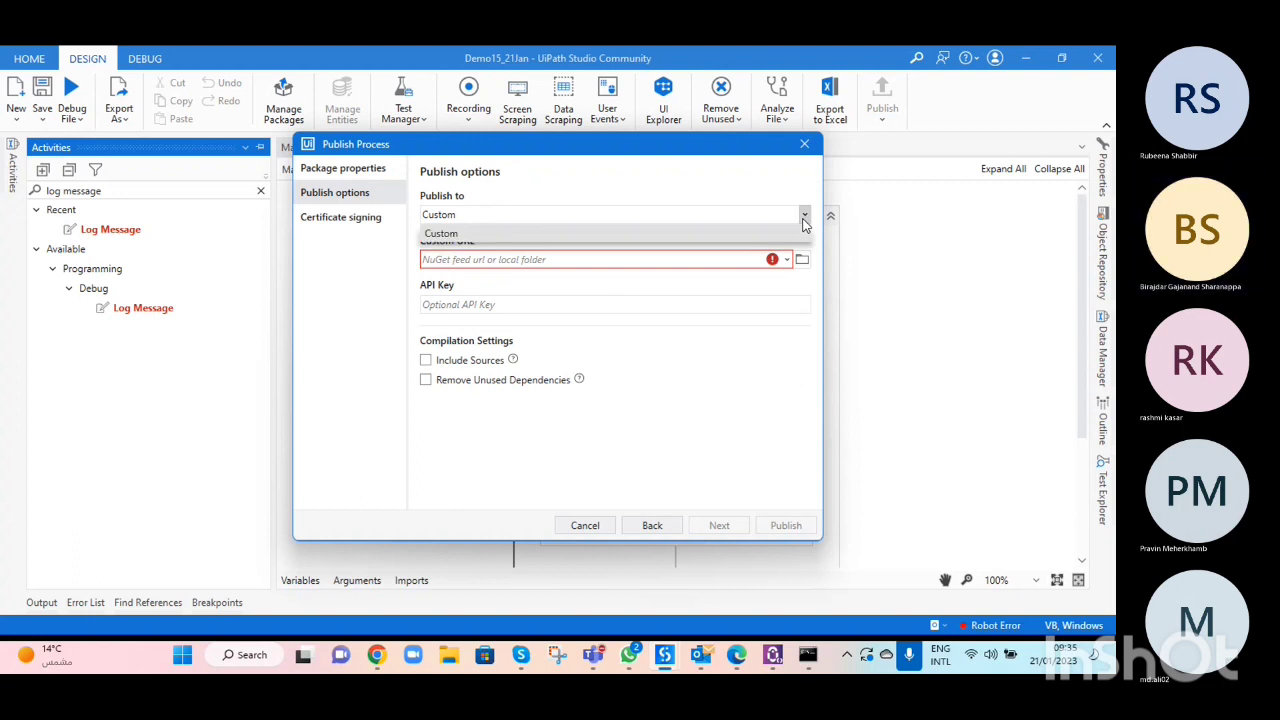
left_click(805, 219)
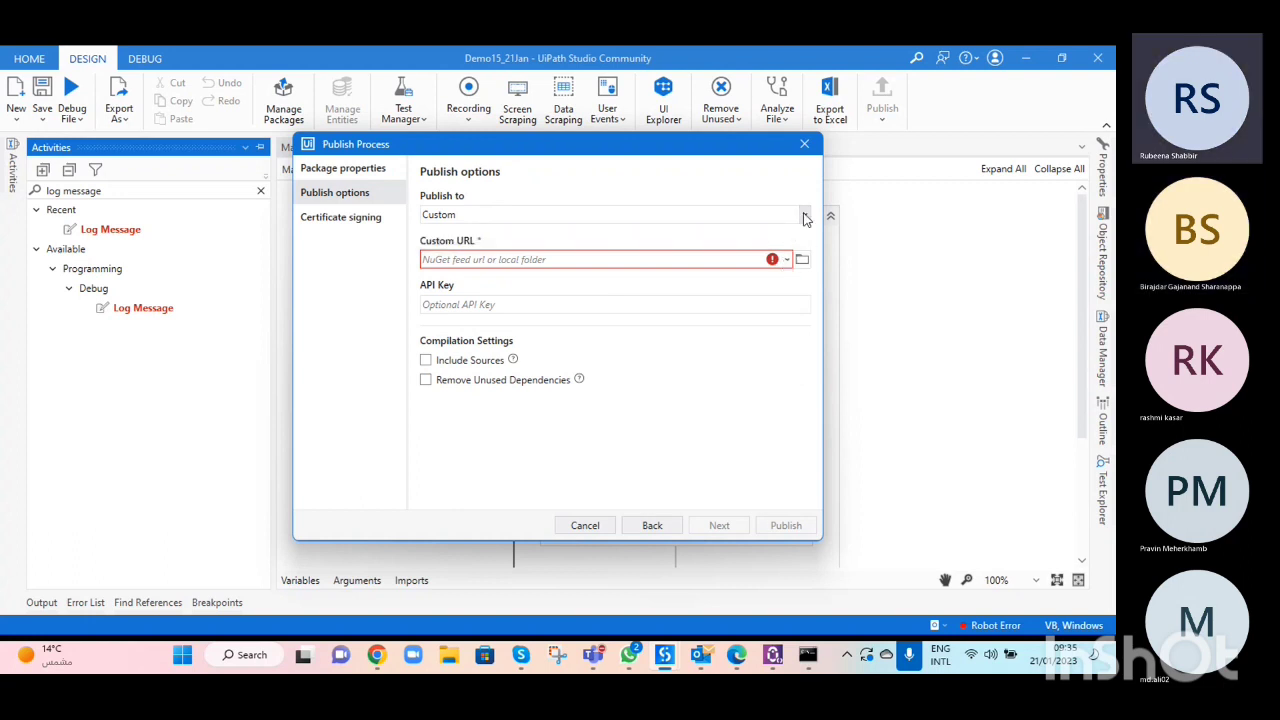
left_click(805, 219)
left_click(805, 219)
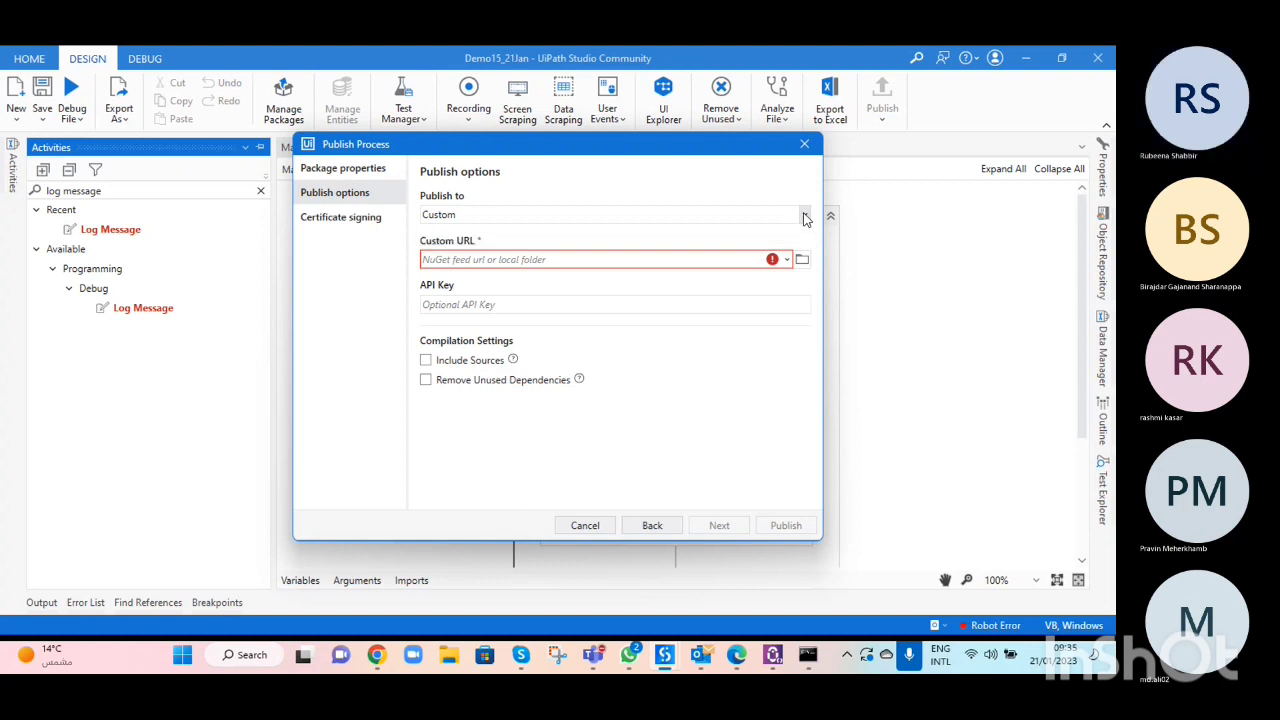
left_click(786, 260)
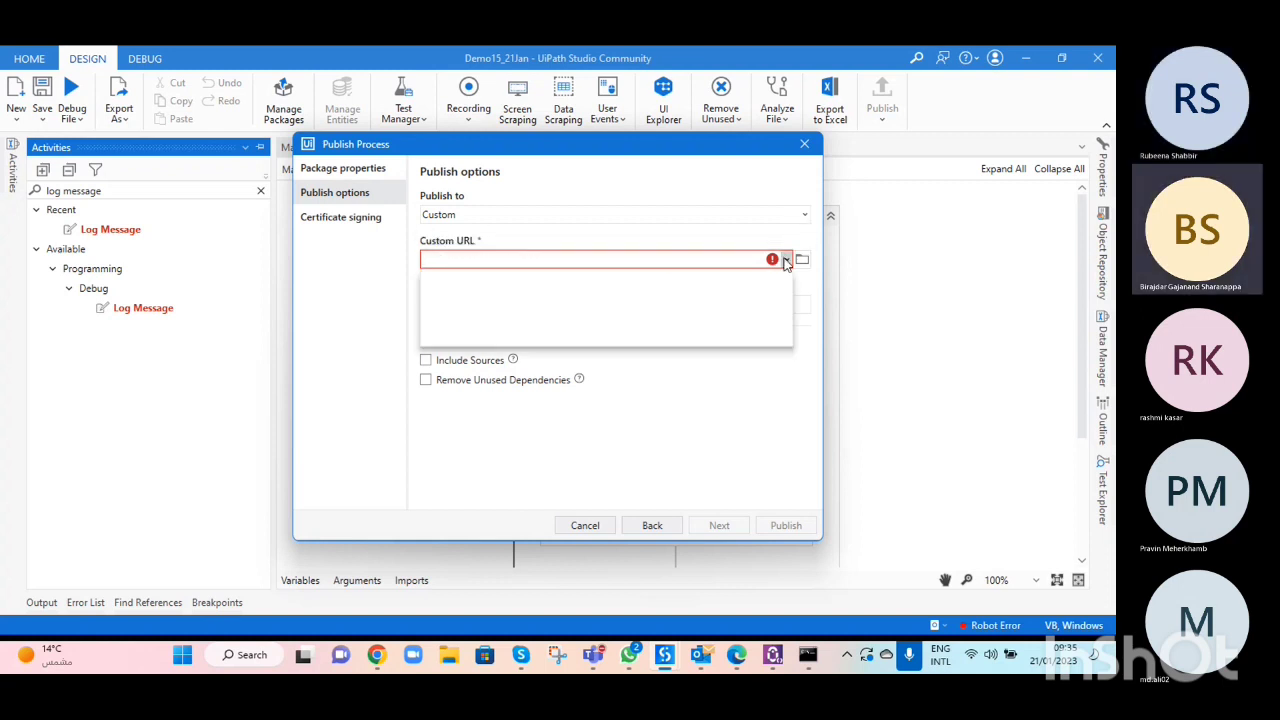
left_click(786, 260)
left_click(651, 525)
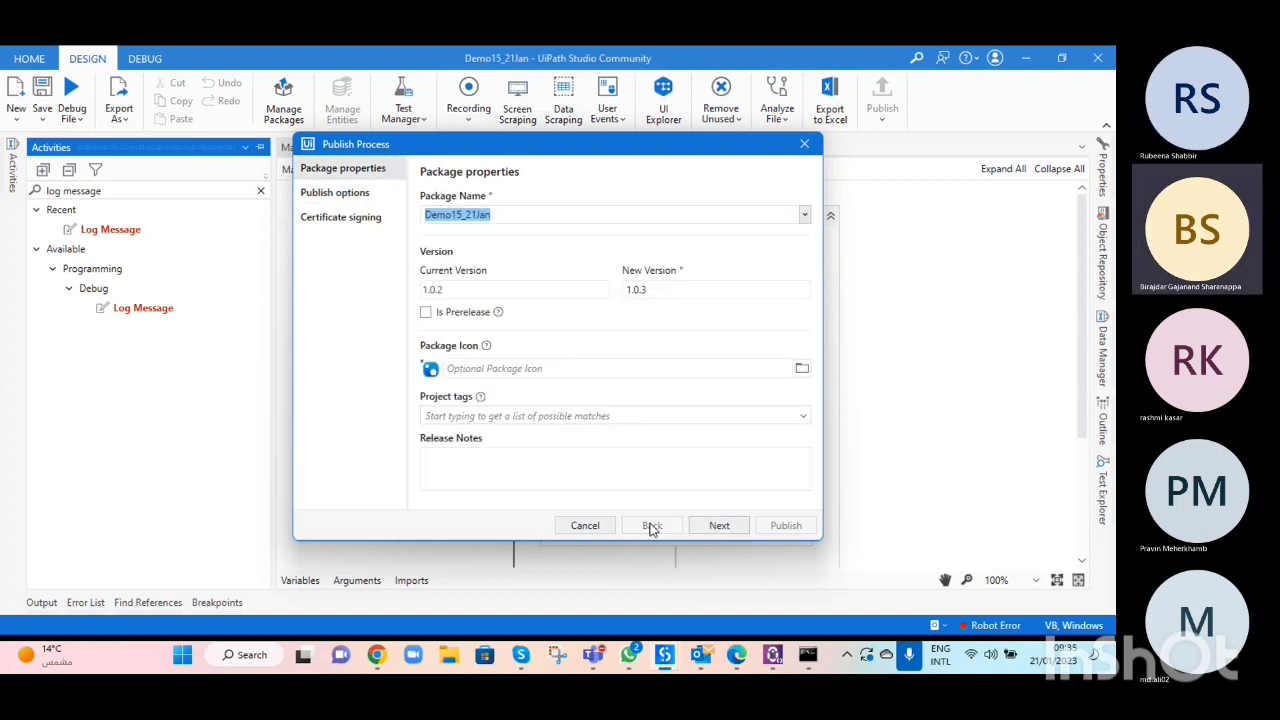
- Return to Publish options and recheck the Custom destination with its empty URL
left_click(733, 530)
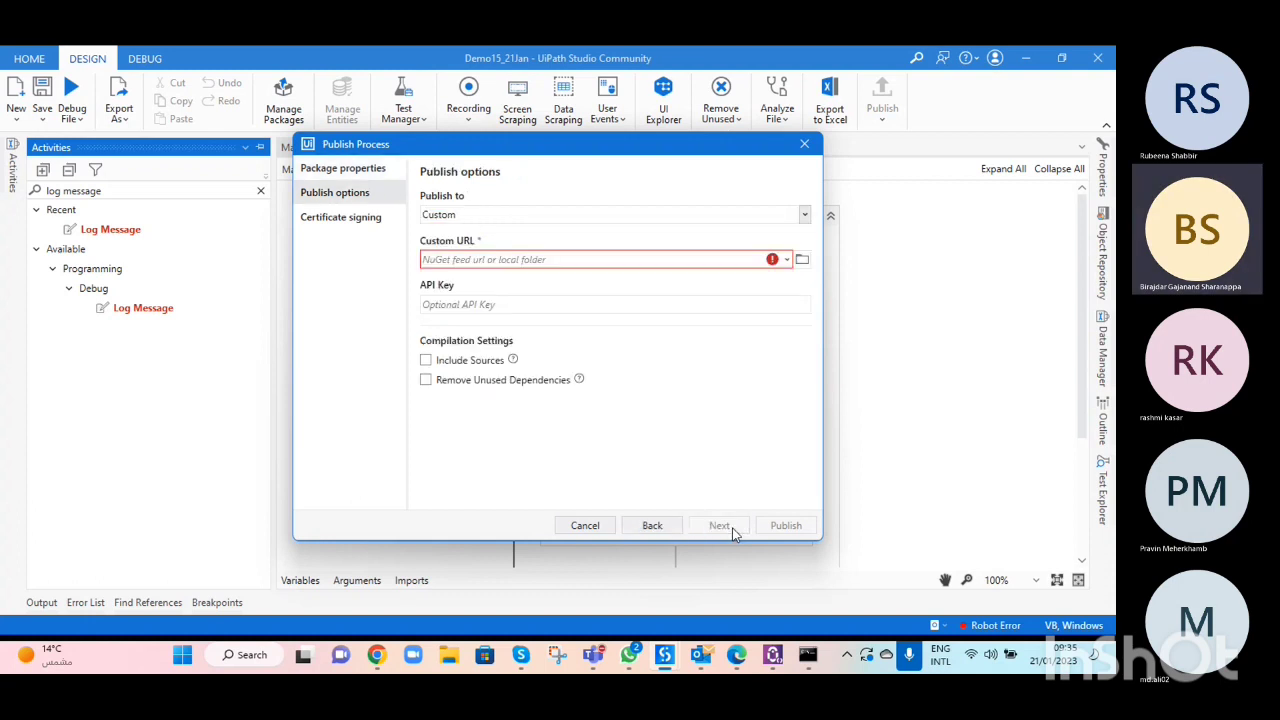
left_click(806, 215)
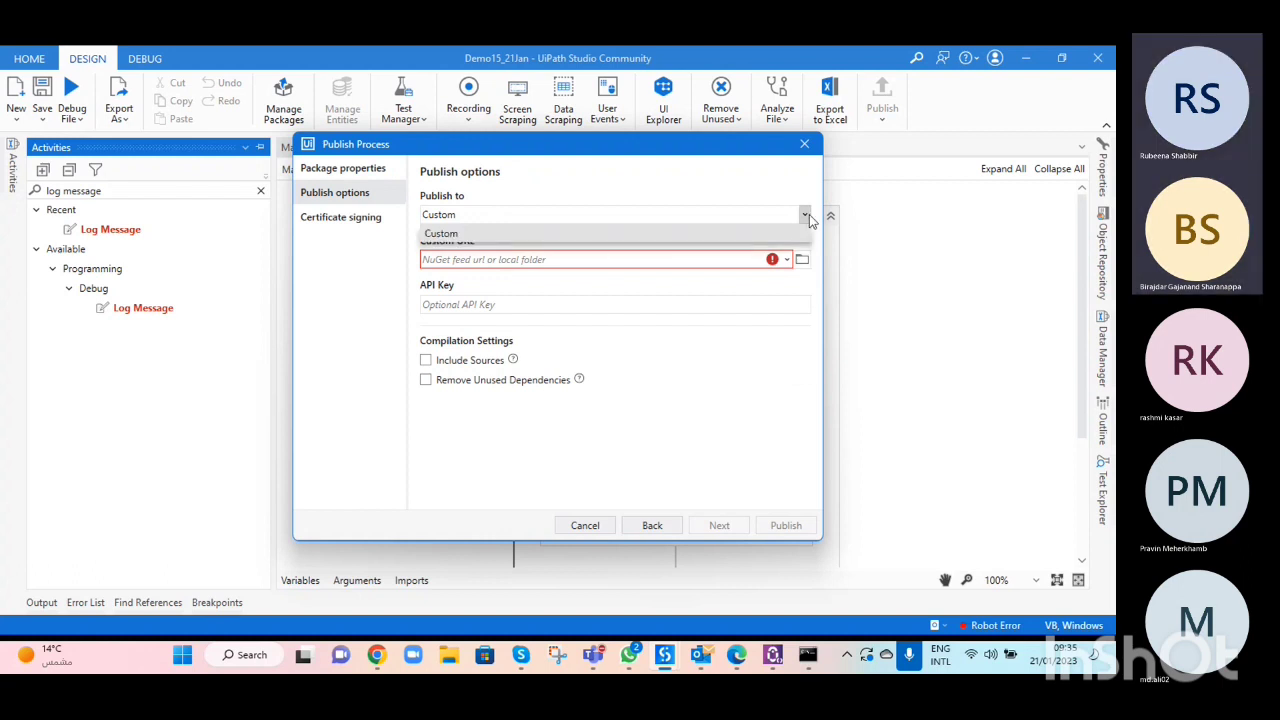
left_click(809, 214)
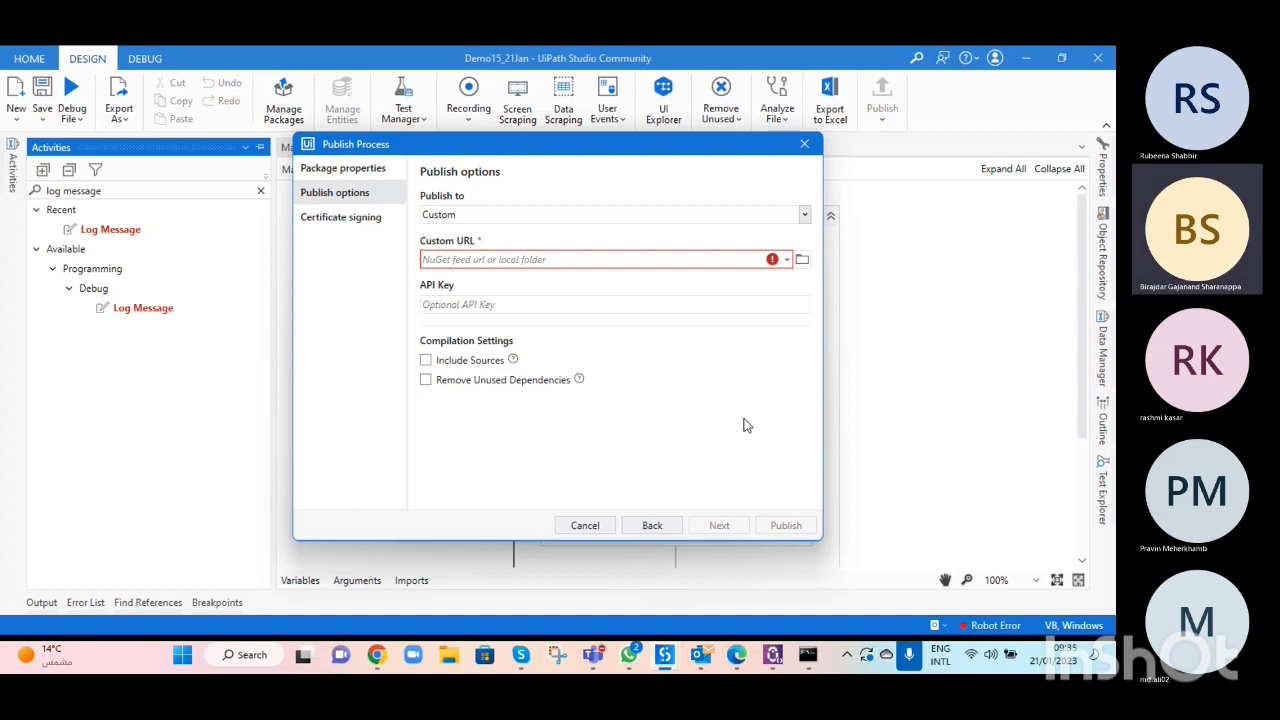
left_click(645, 527)
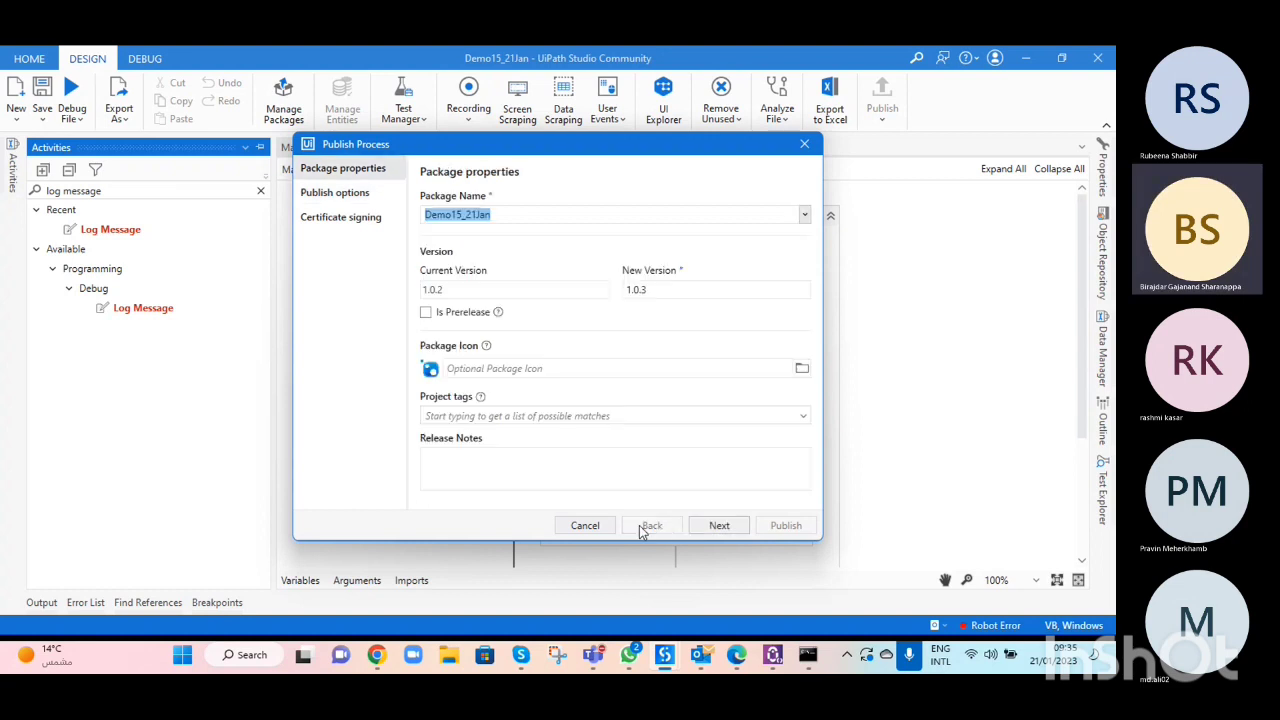
left_click(717, 528)
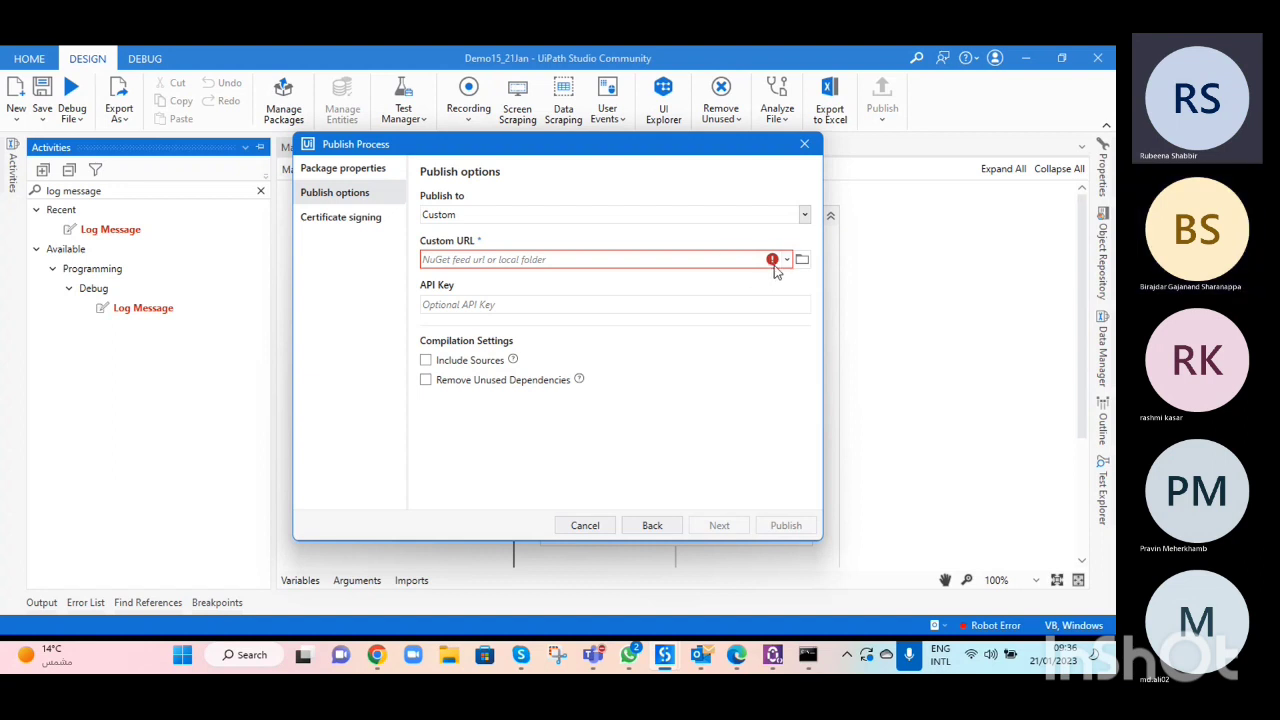
mouse_move(774, 270)
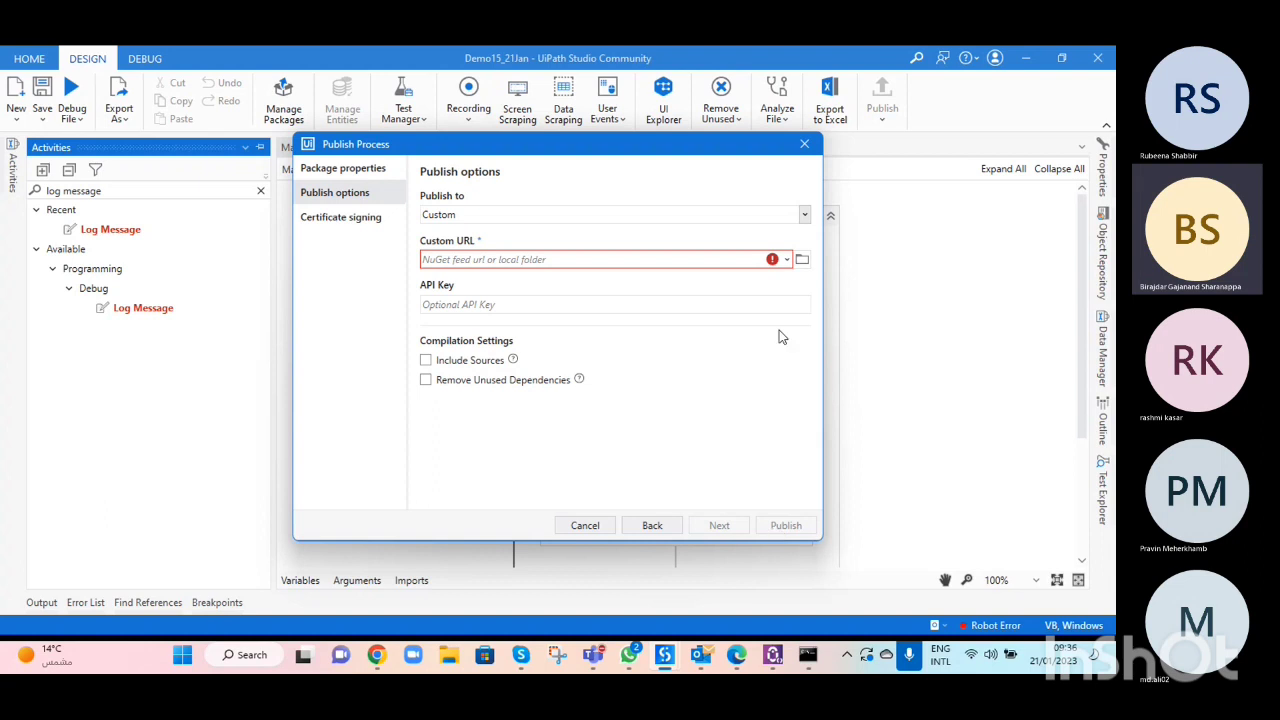
- Publish version 1.0.3 to the local Demo15_21Jan folder and close the success notice
left_click(801, 262)
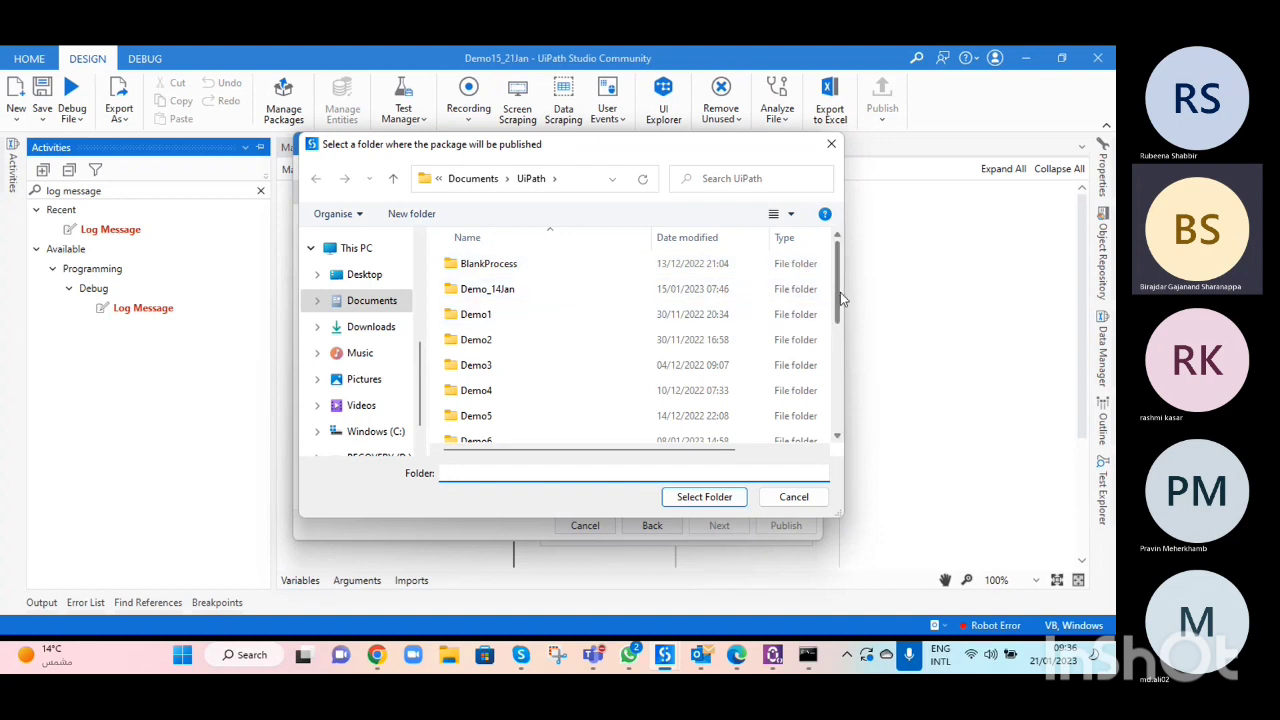
left_click_drag(838, 300, 827, 465)
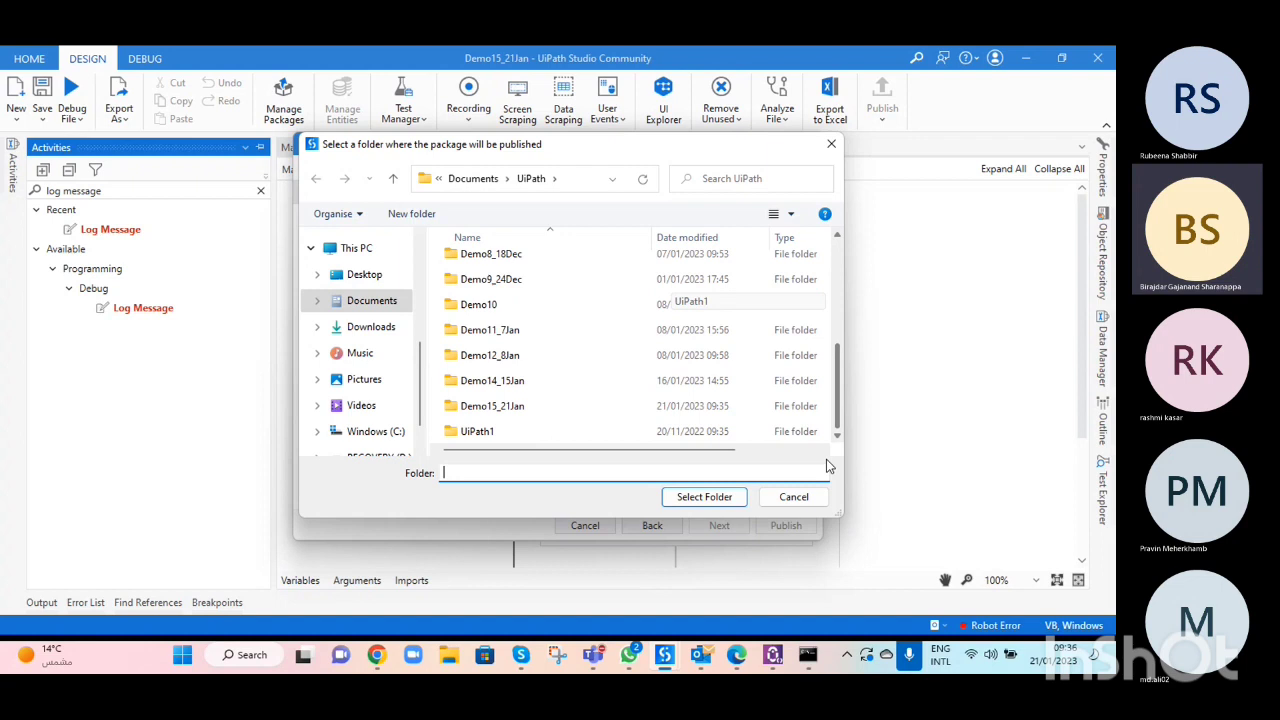
left_click(592, 415)
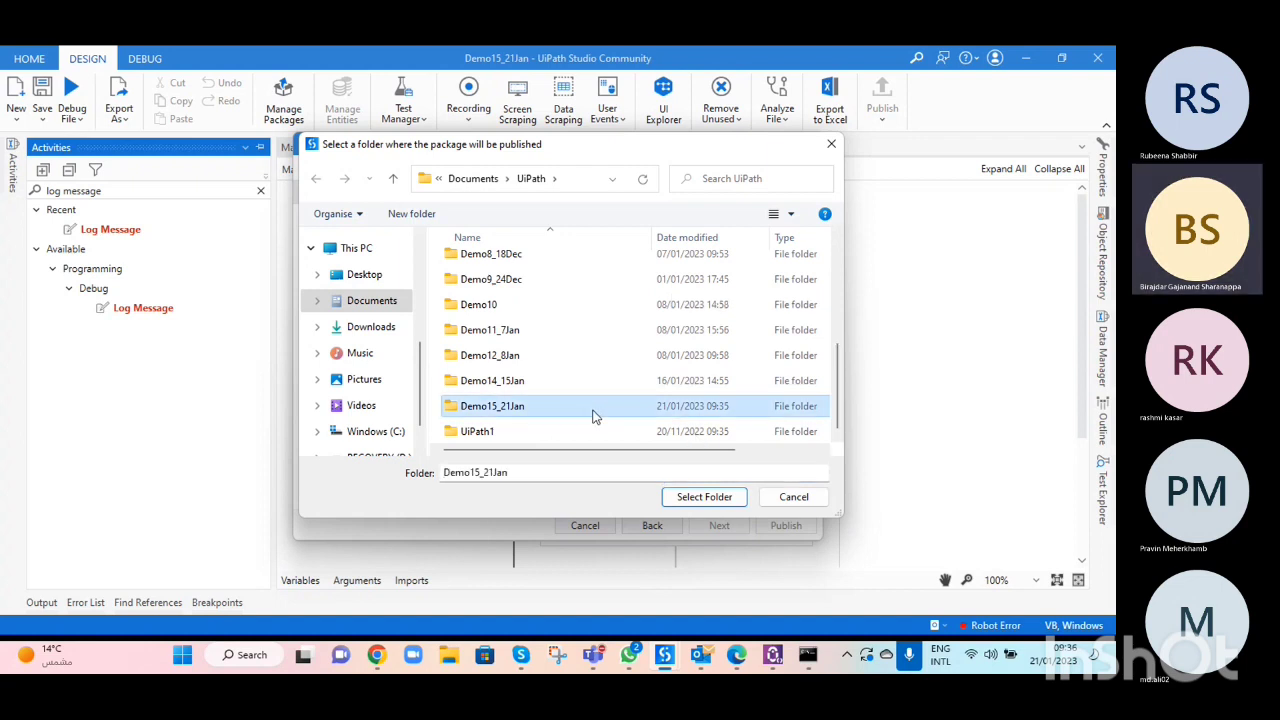
left_click(681, 496)
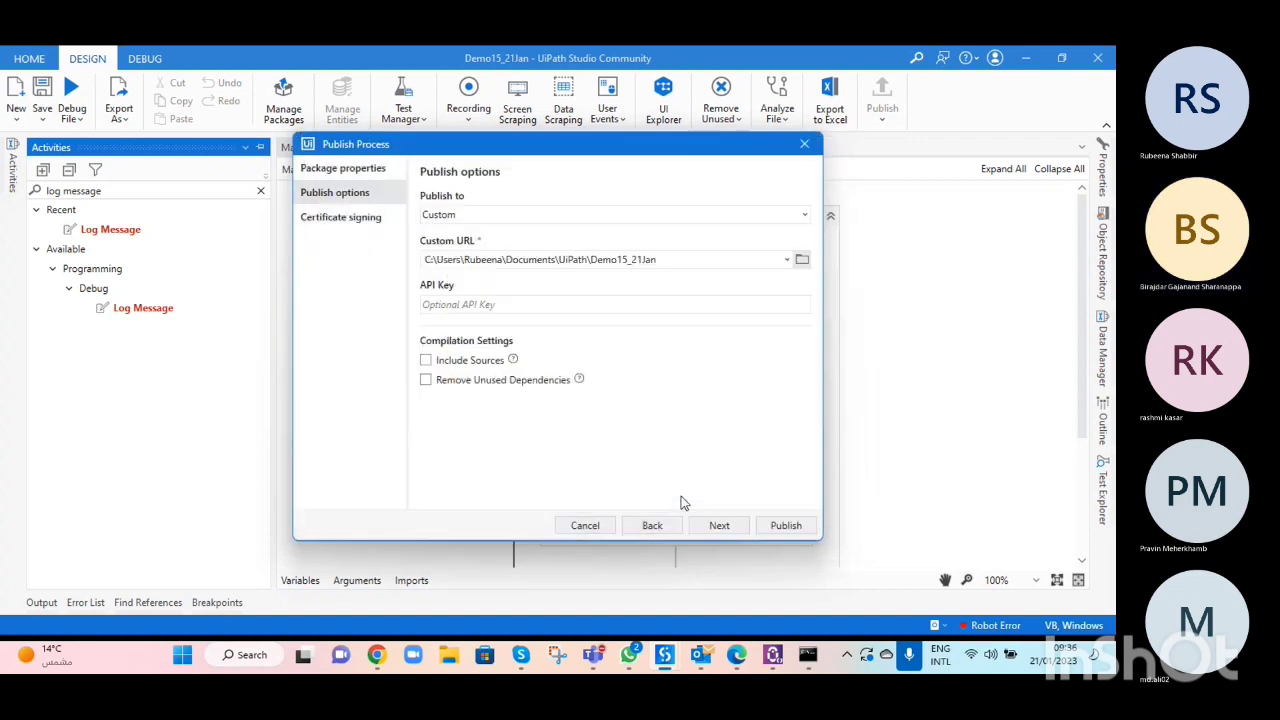
left_click(783, 530)
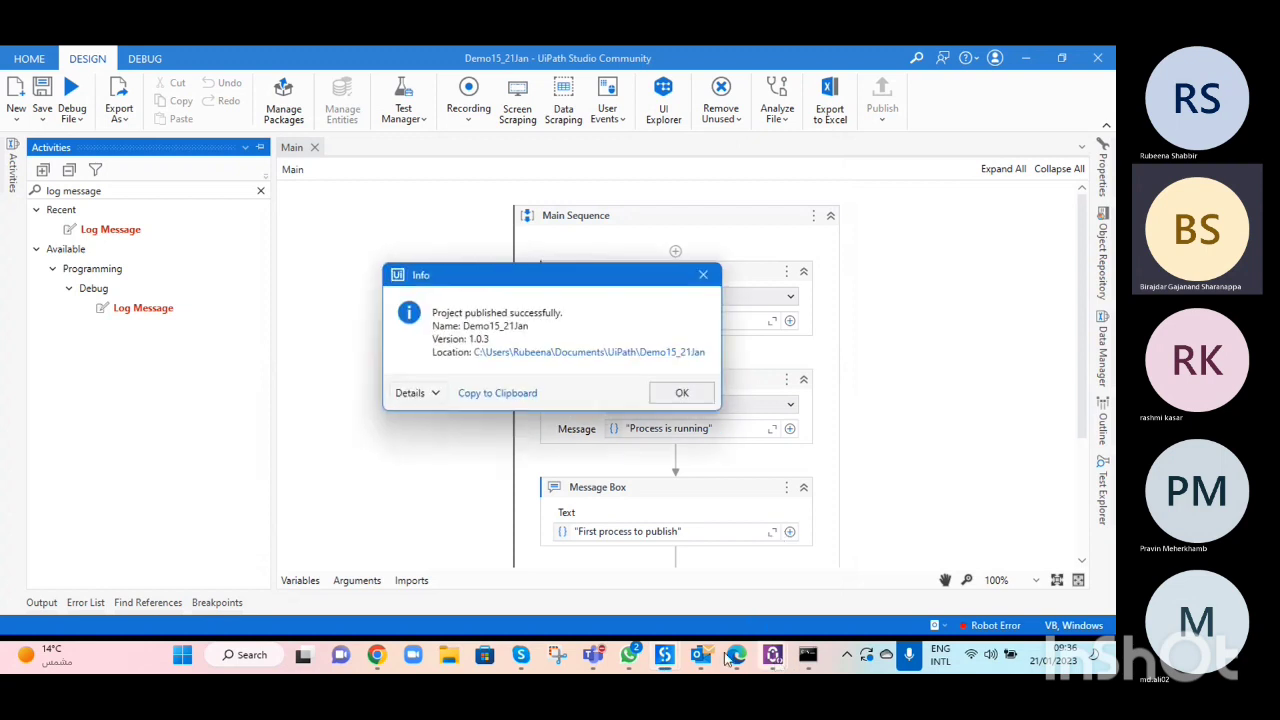
left_click(682, 394)
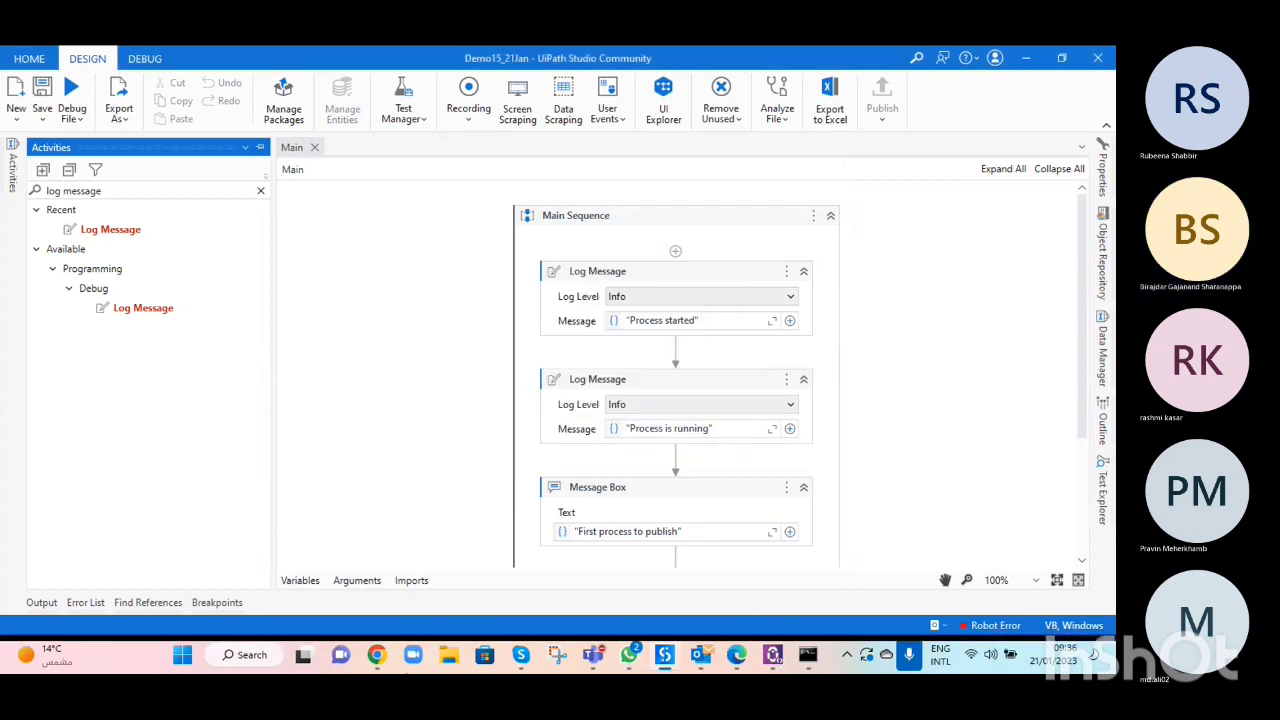
- In Orchestrator, go to Tenant > Packages and open the Add Package file picker
left_click(377, 655)
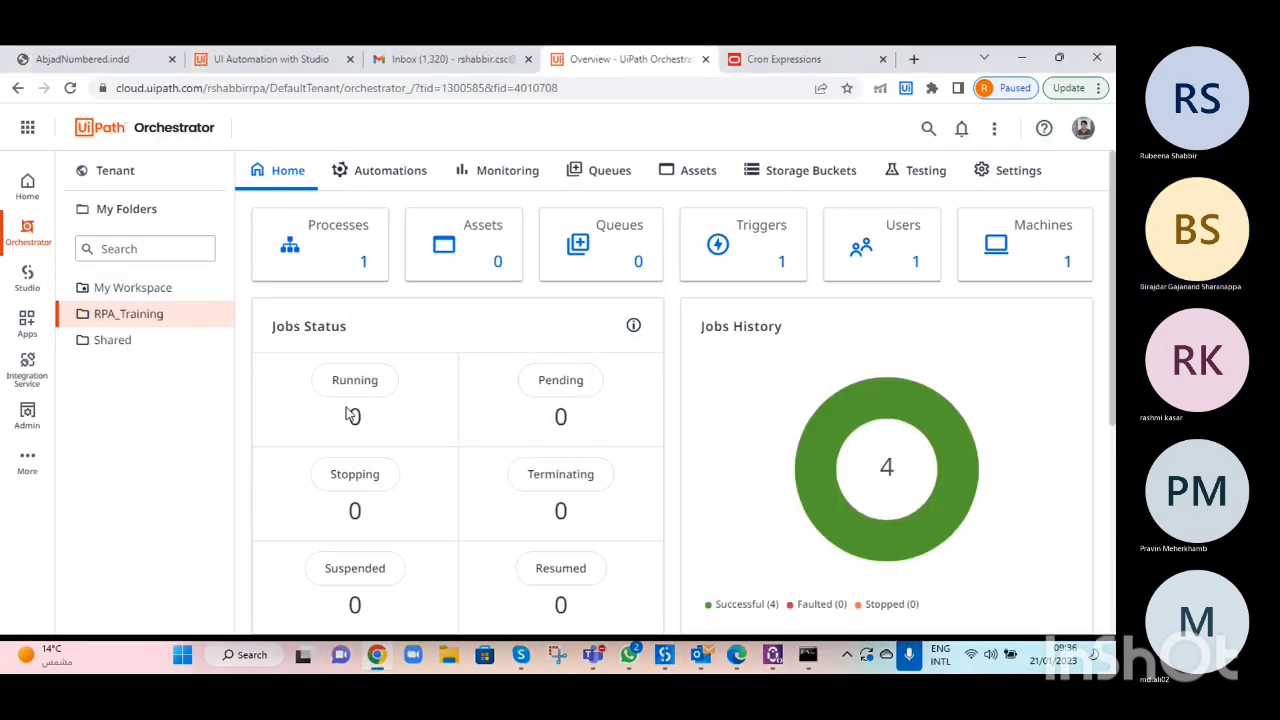
left_click(155, 314)
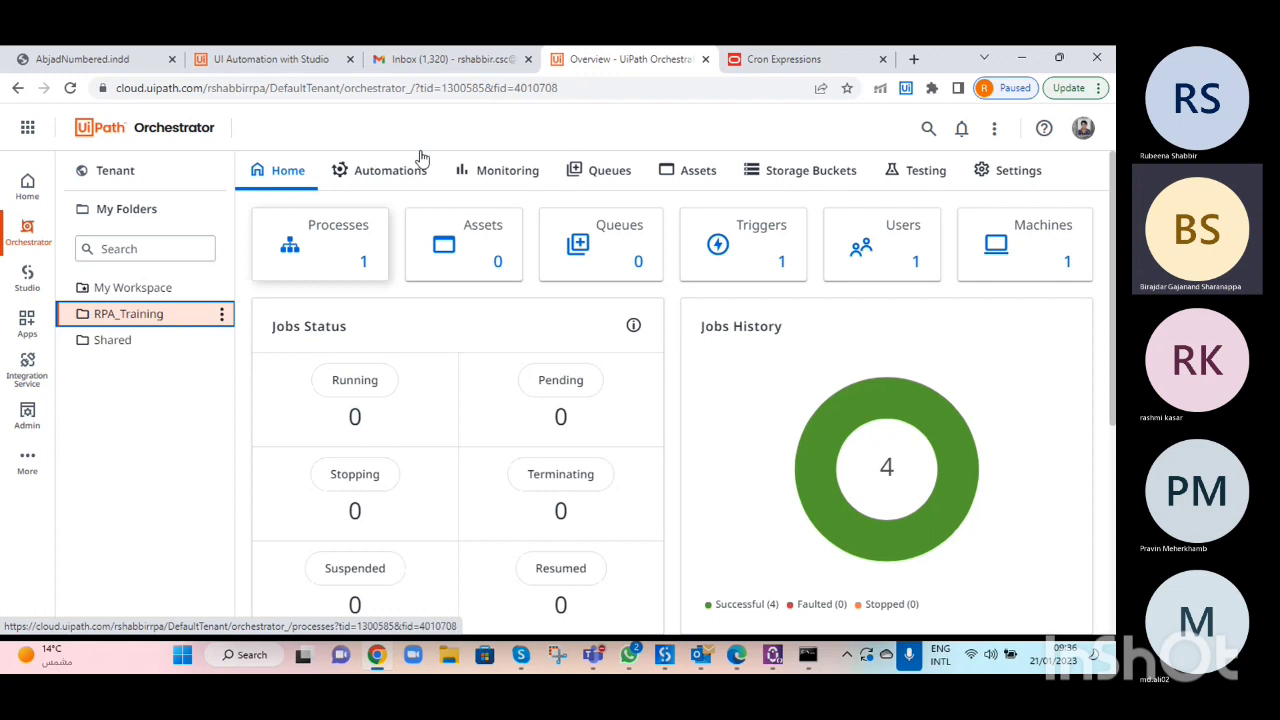
left_click(115, 168)
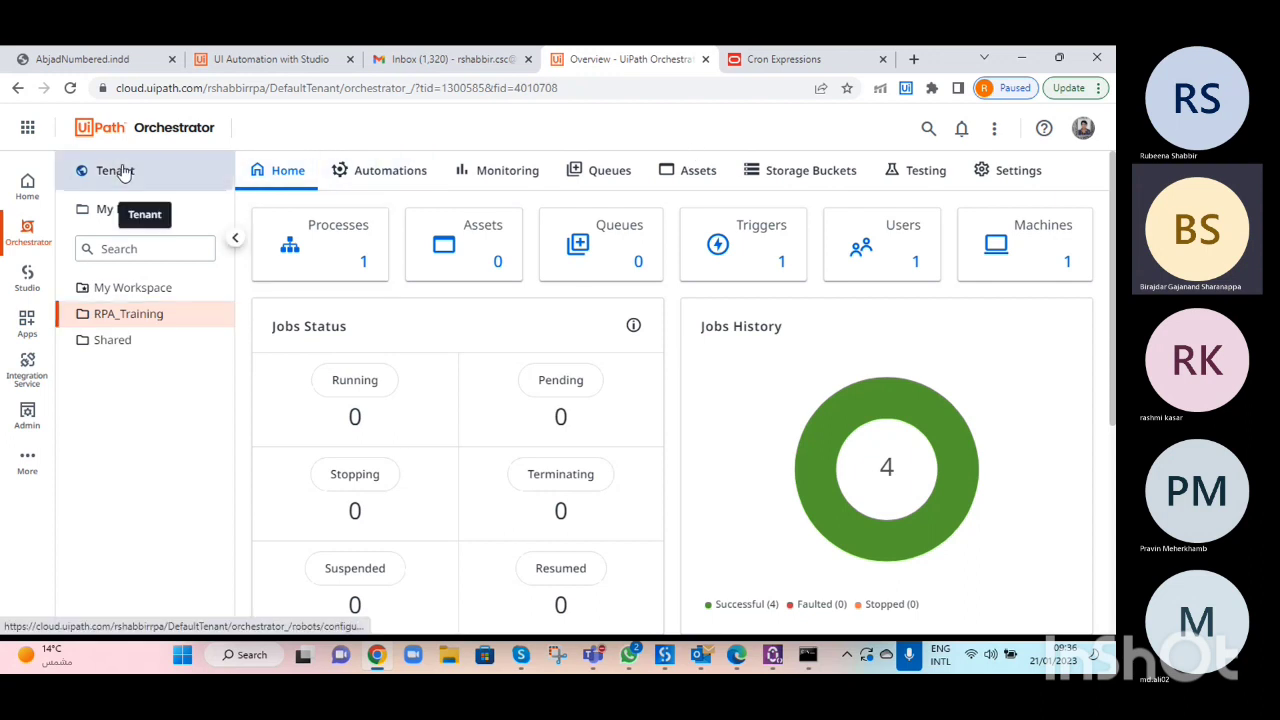
left_click(836, 174)
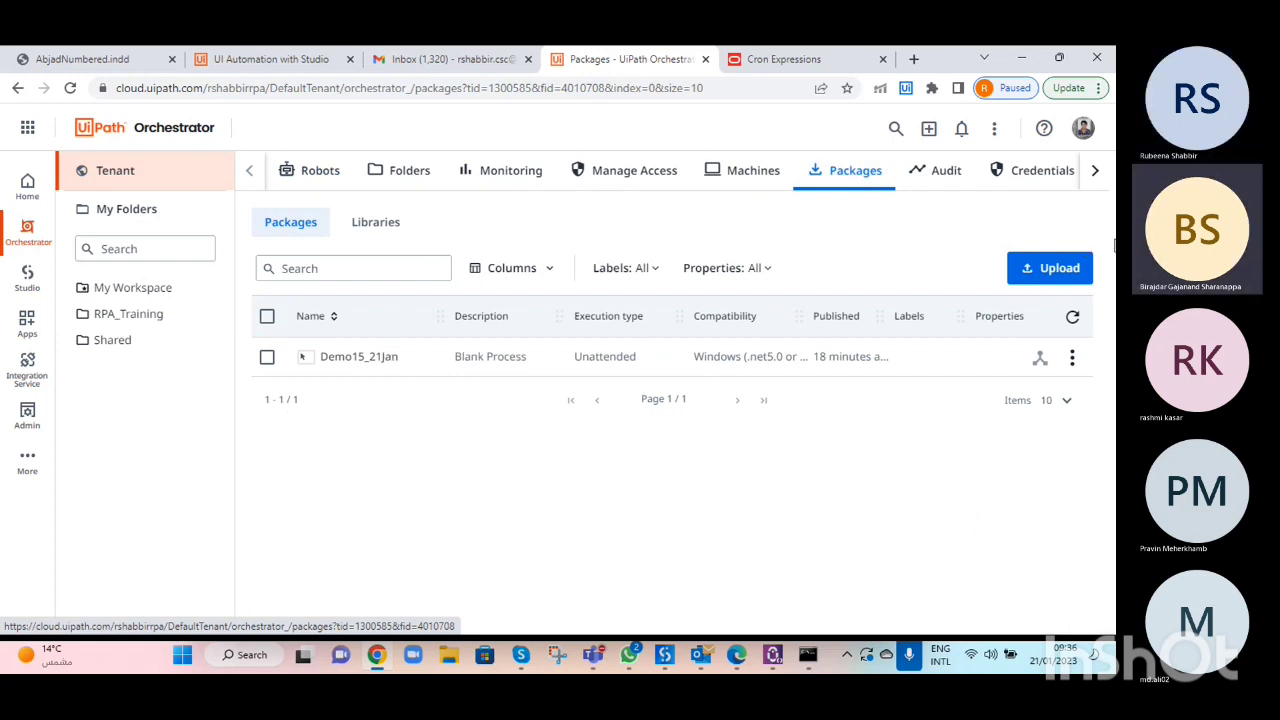
left_click(1058, 271)
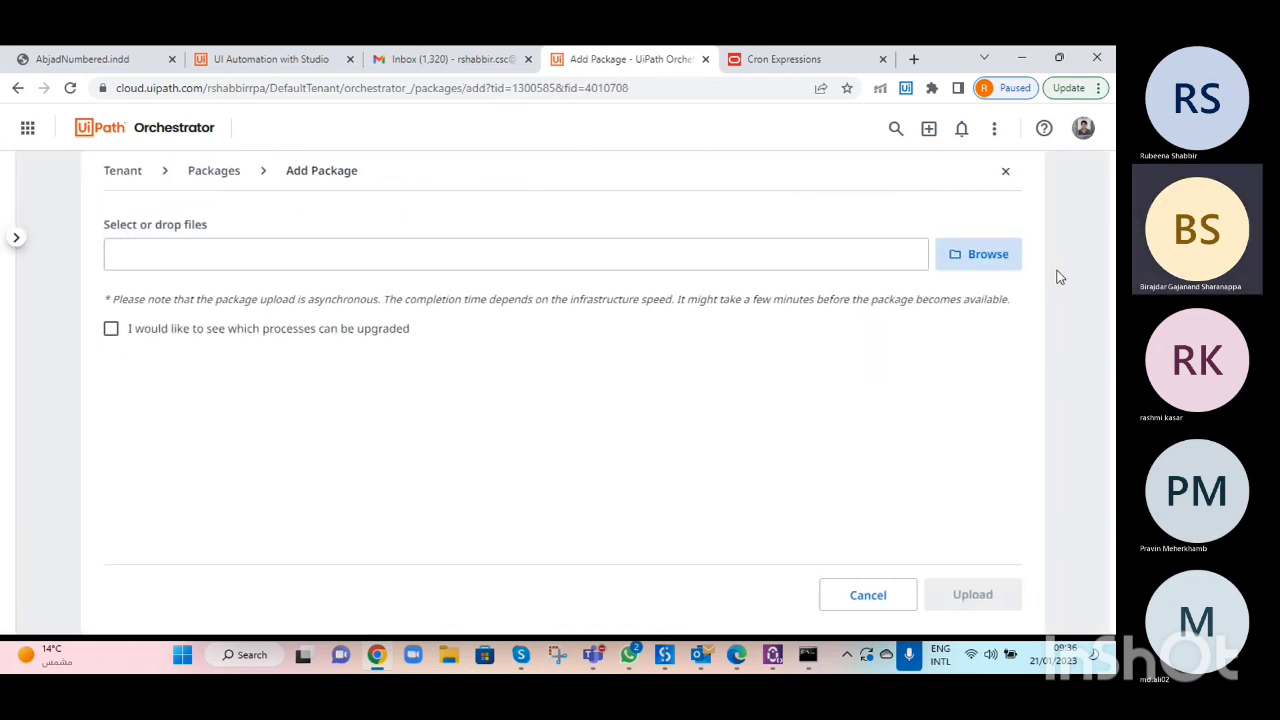
left_click(978, 253)
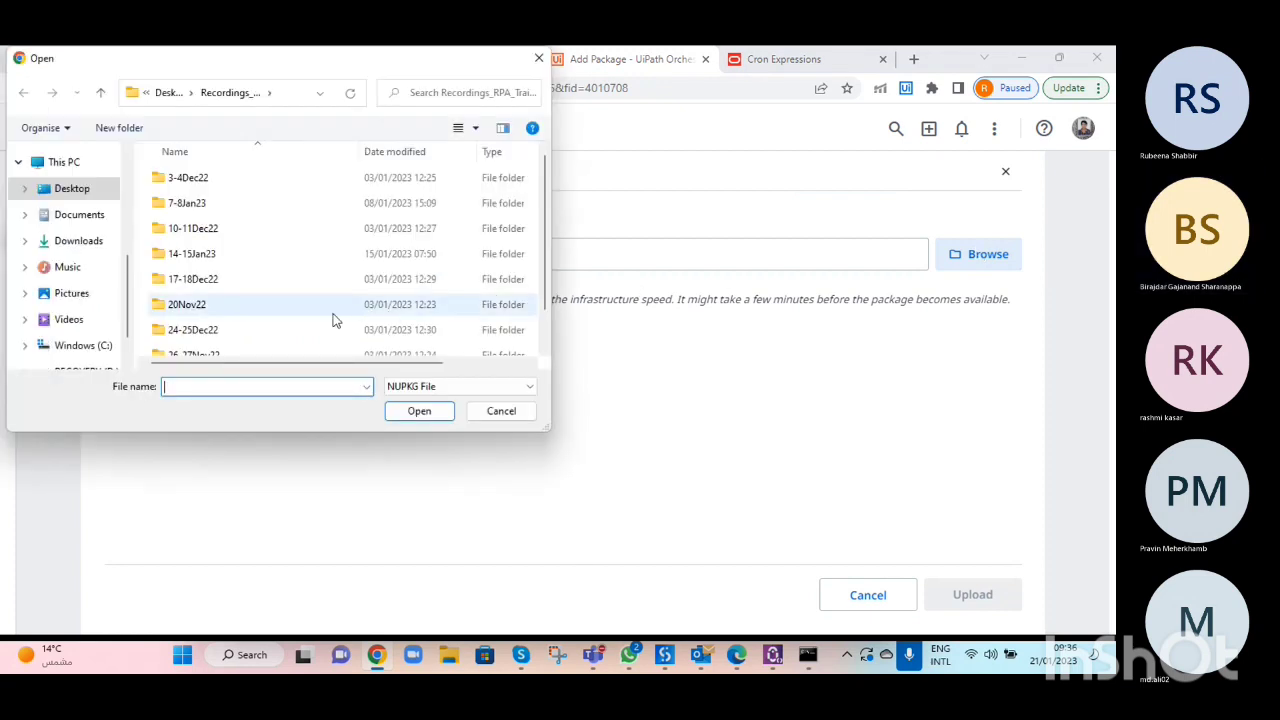
- Browse the Open dialog to C:\Users and into the user's personal folder
mouse_move(542, 232)
left_mouse_down()
mouse_move(545, 316)
mouse_move(541, 233)
left_mouse_up()
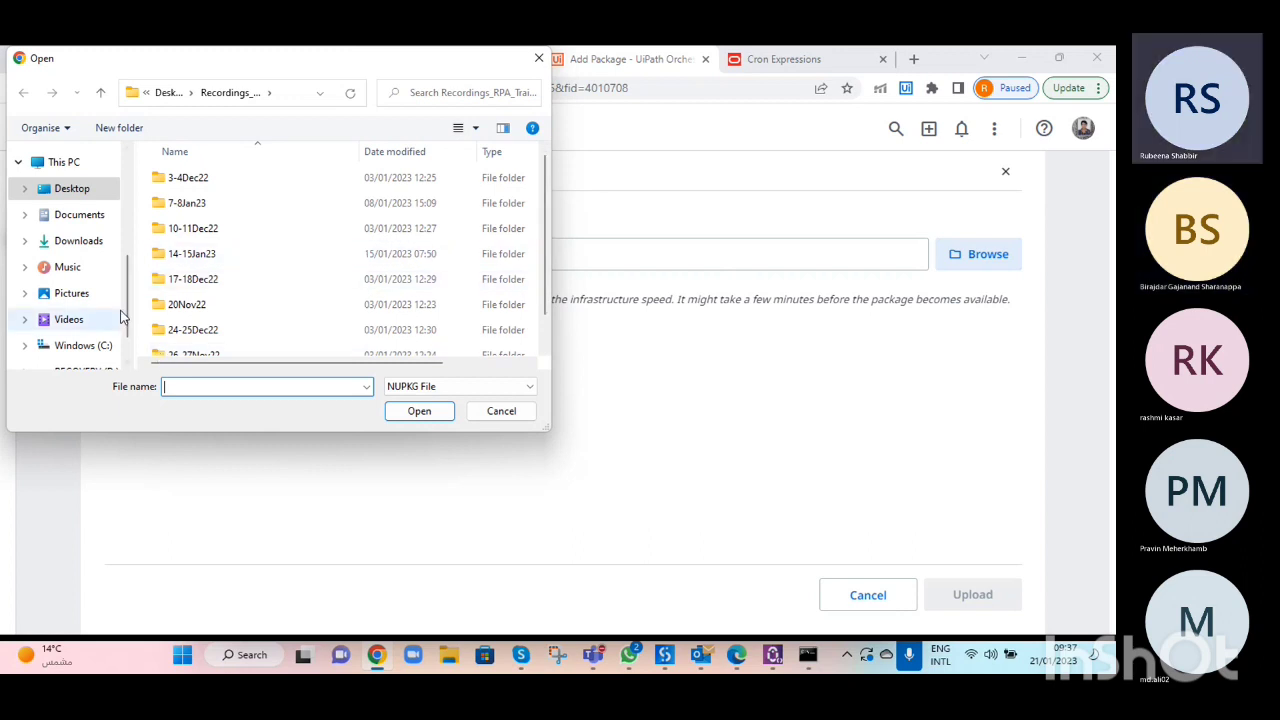
scroll(130, 272, "up", 2)
scroll(130, 272, "down", 1)
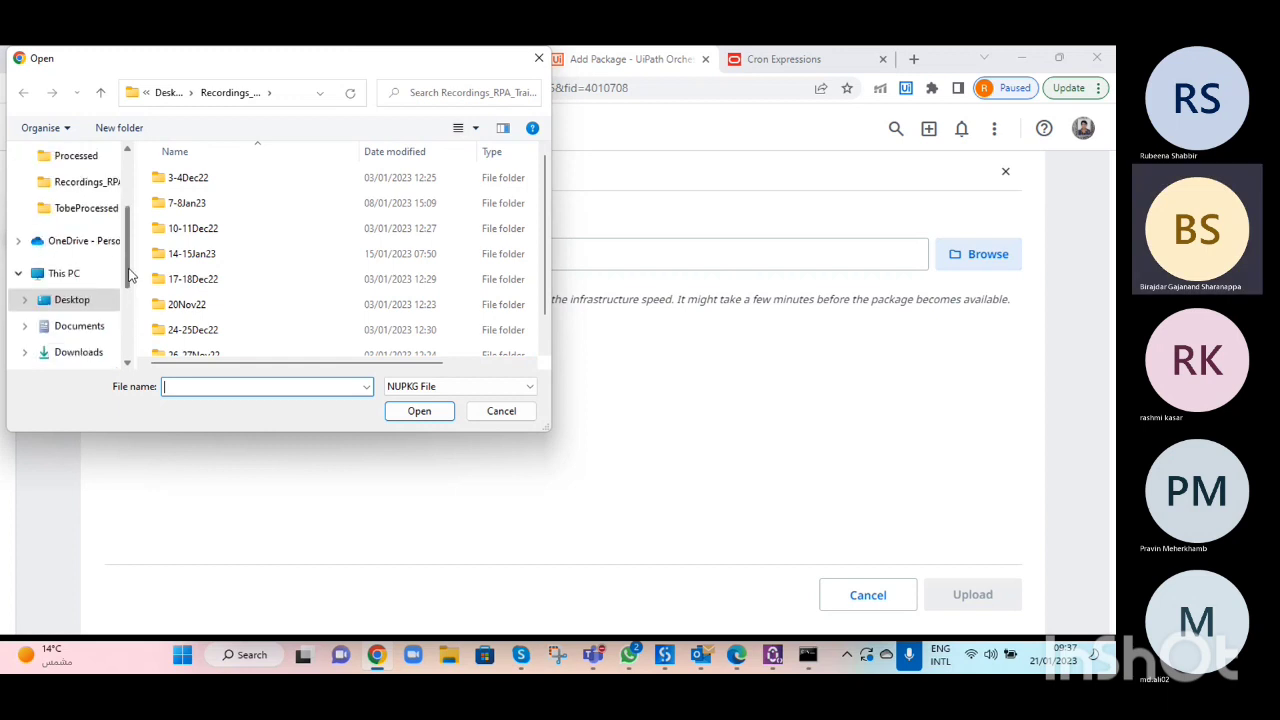
left_click(66, 273)
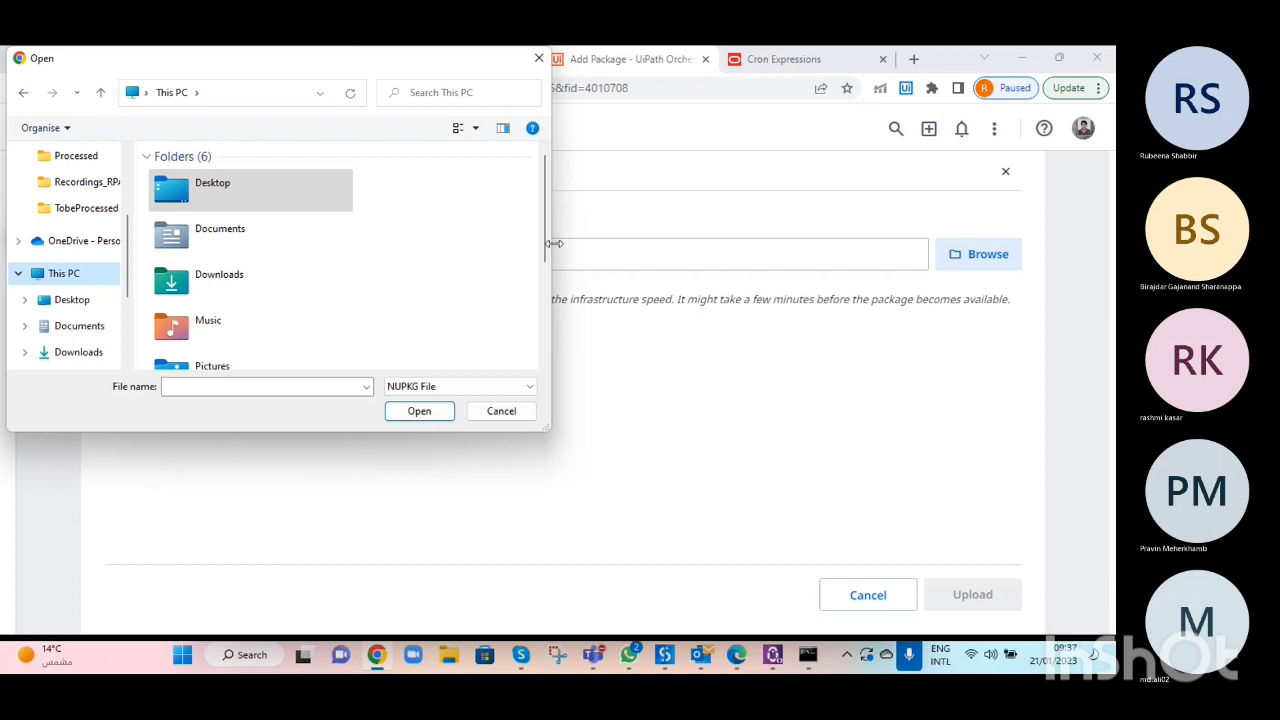
left_click_drag(546, 243, 540, 360)
double_click(300, 314)
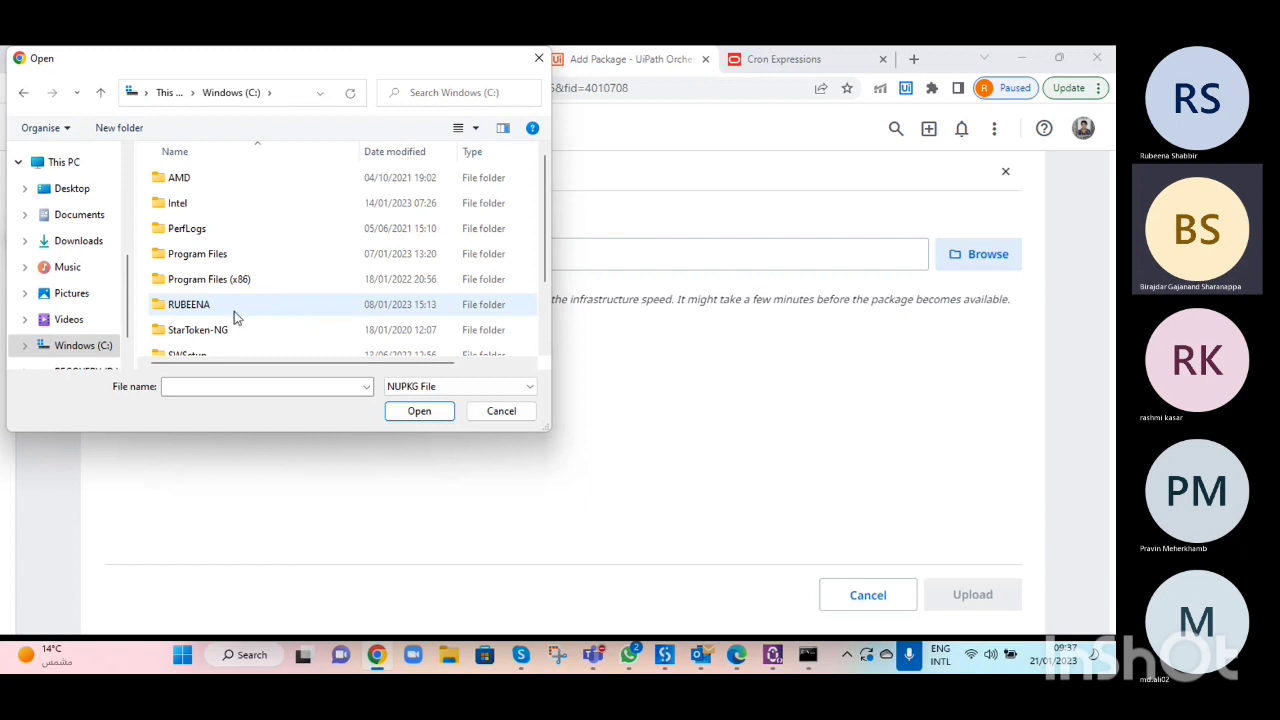
scroll(545, 275, "down", 2)
double_click(170, 332)
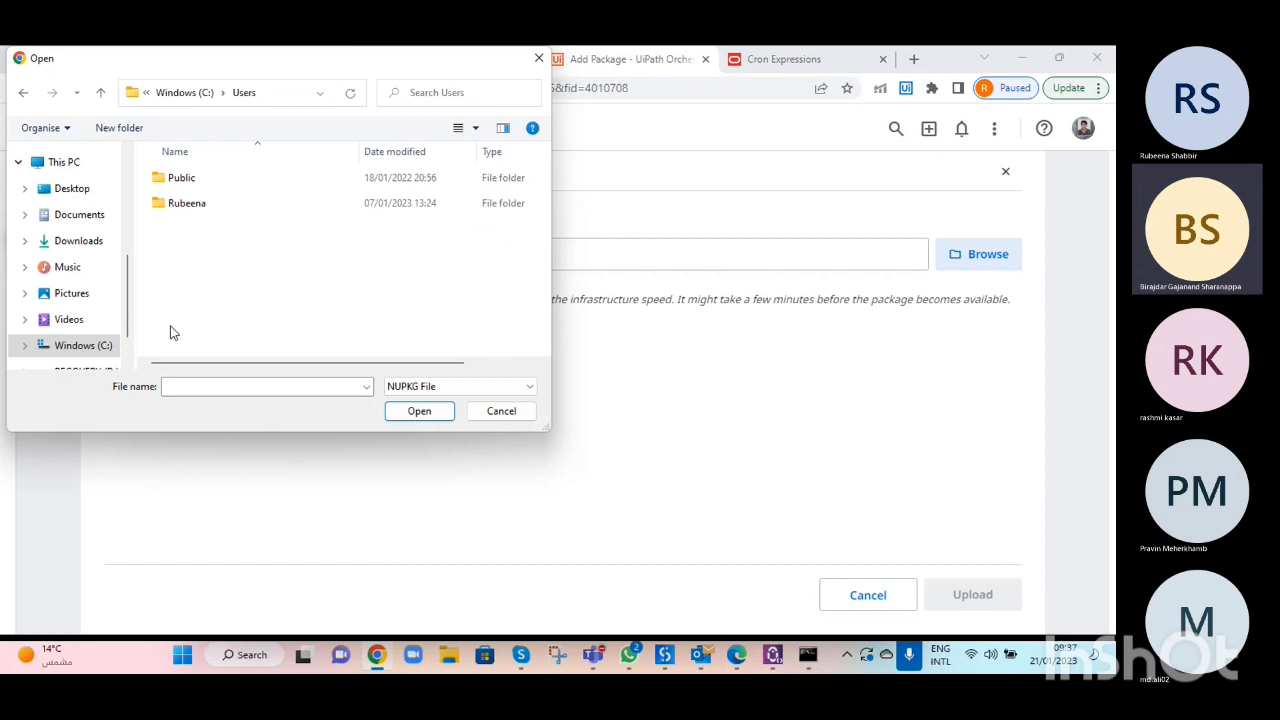
double_click(194, 212)
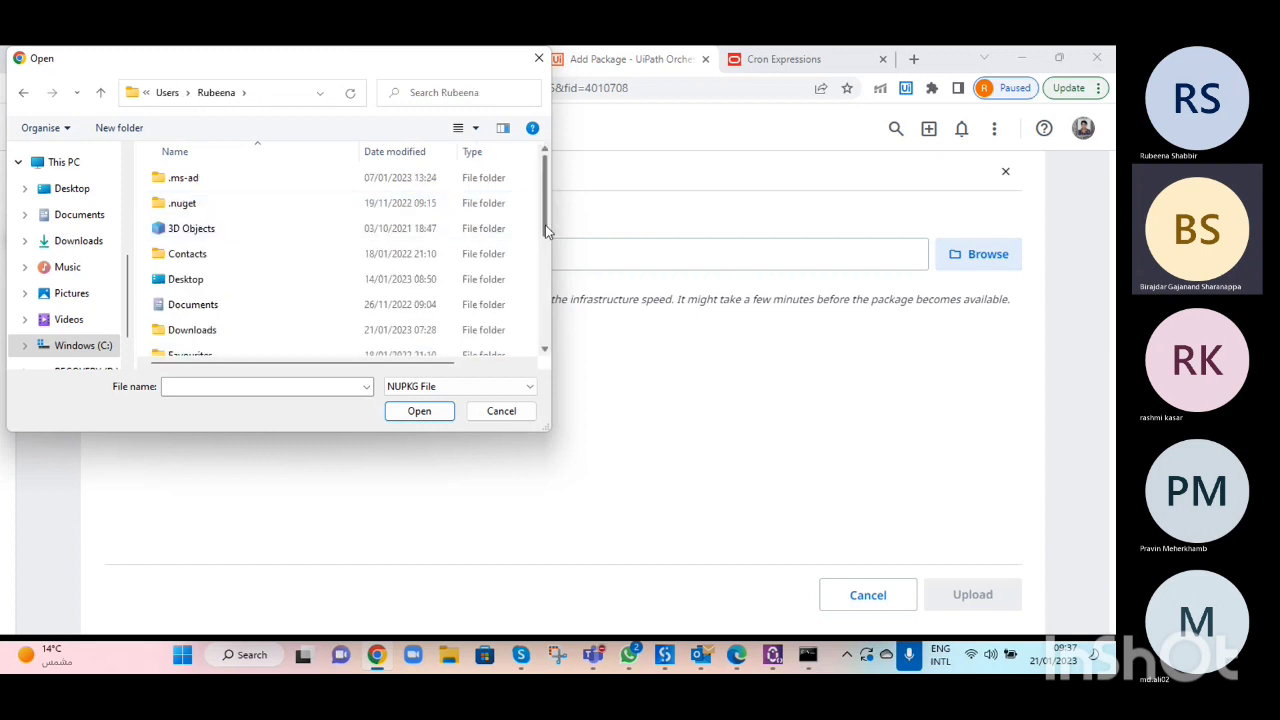
left_click(162, 95)
double_click(173, 181)
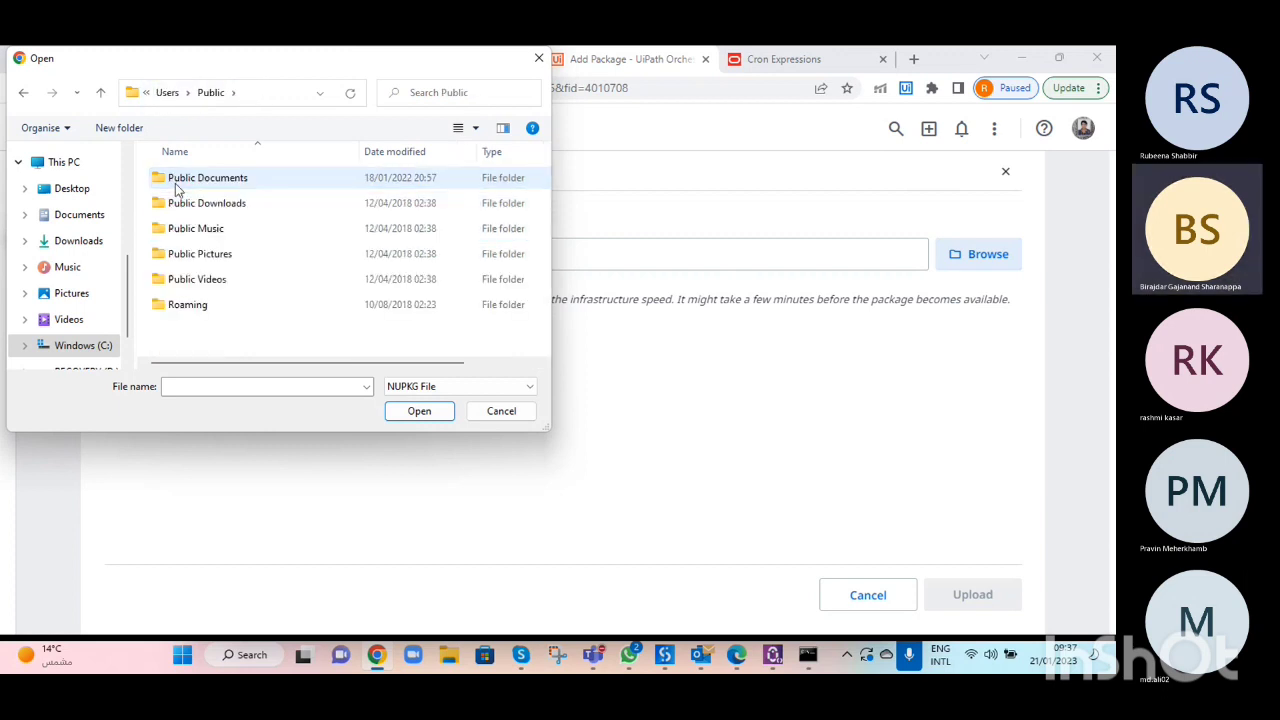
left_click(158, 97)
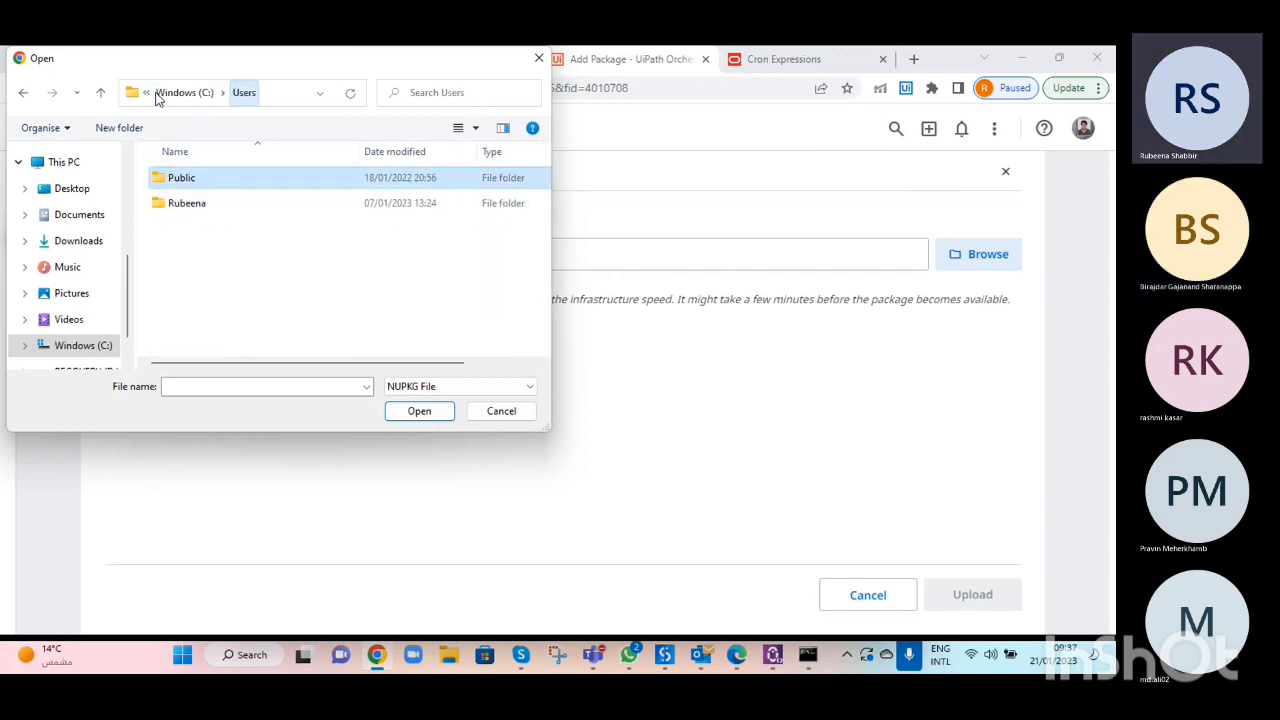
double_click(196, 208)
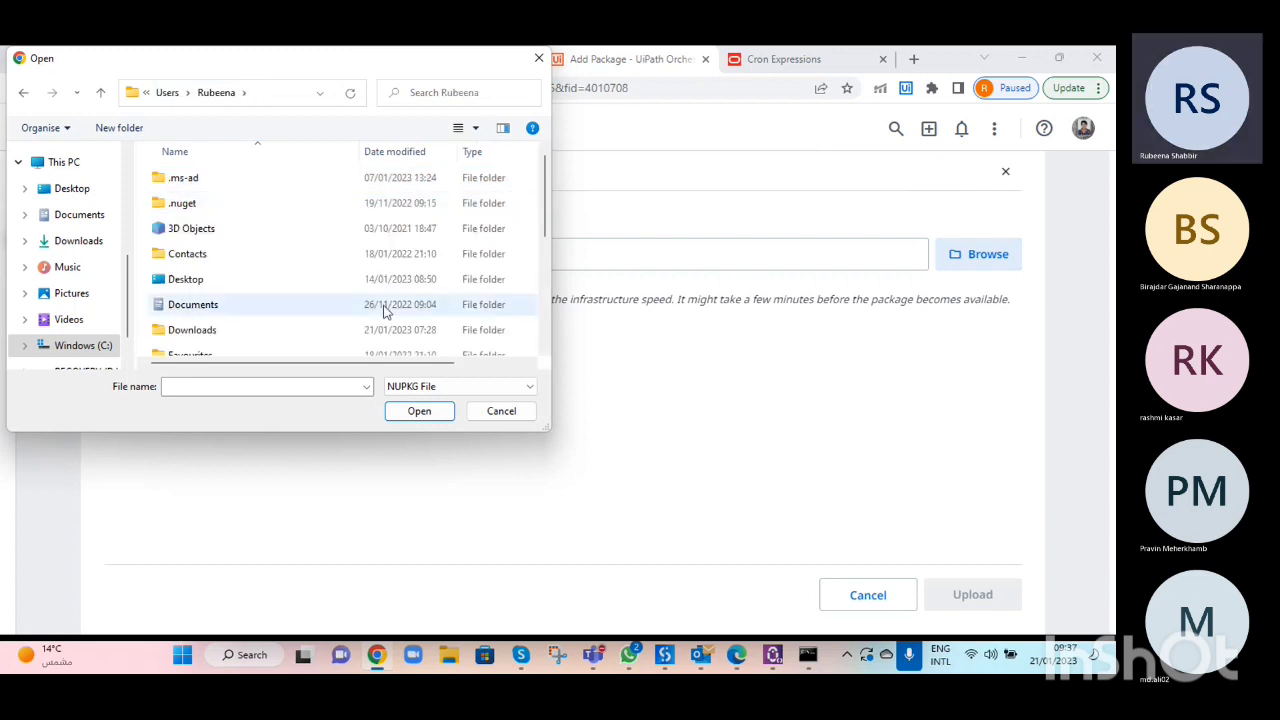
left_click_drag(548, 216, 552, 316)
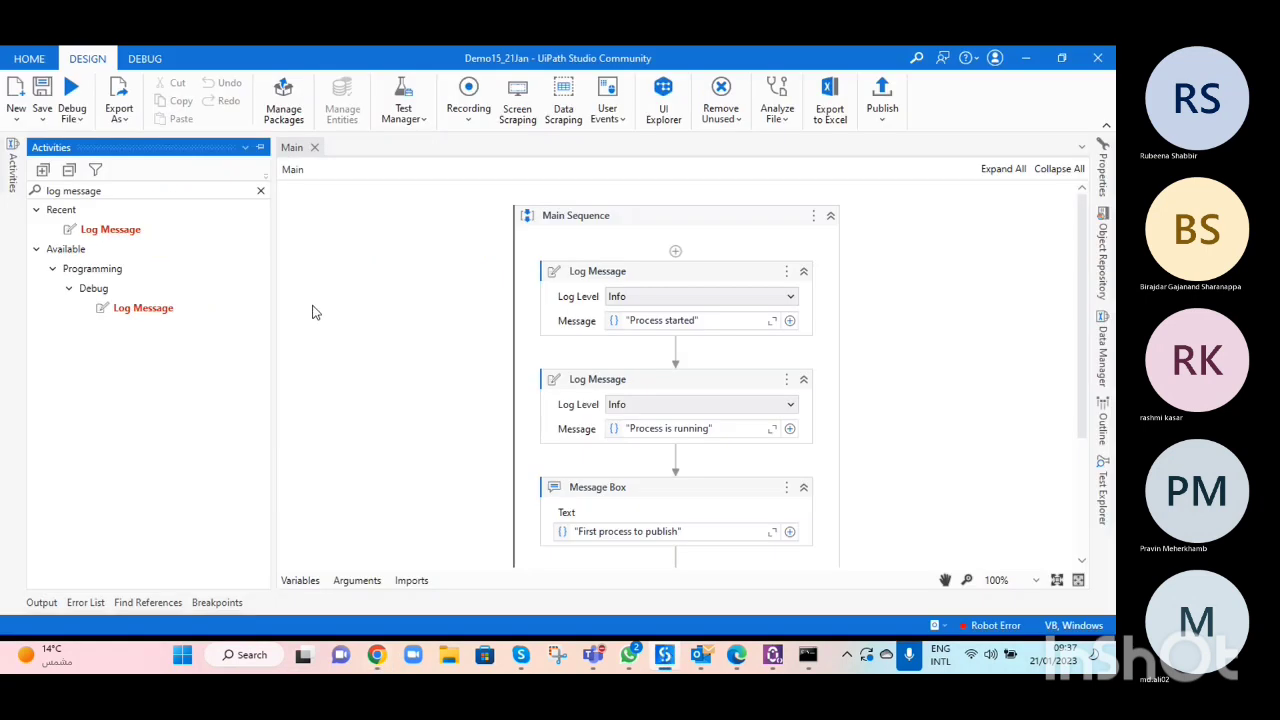
- Show Studio's Project panel and open the Demo15_21Jan project folder in File Explorer
left_click(15, 180)
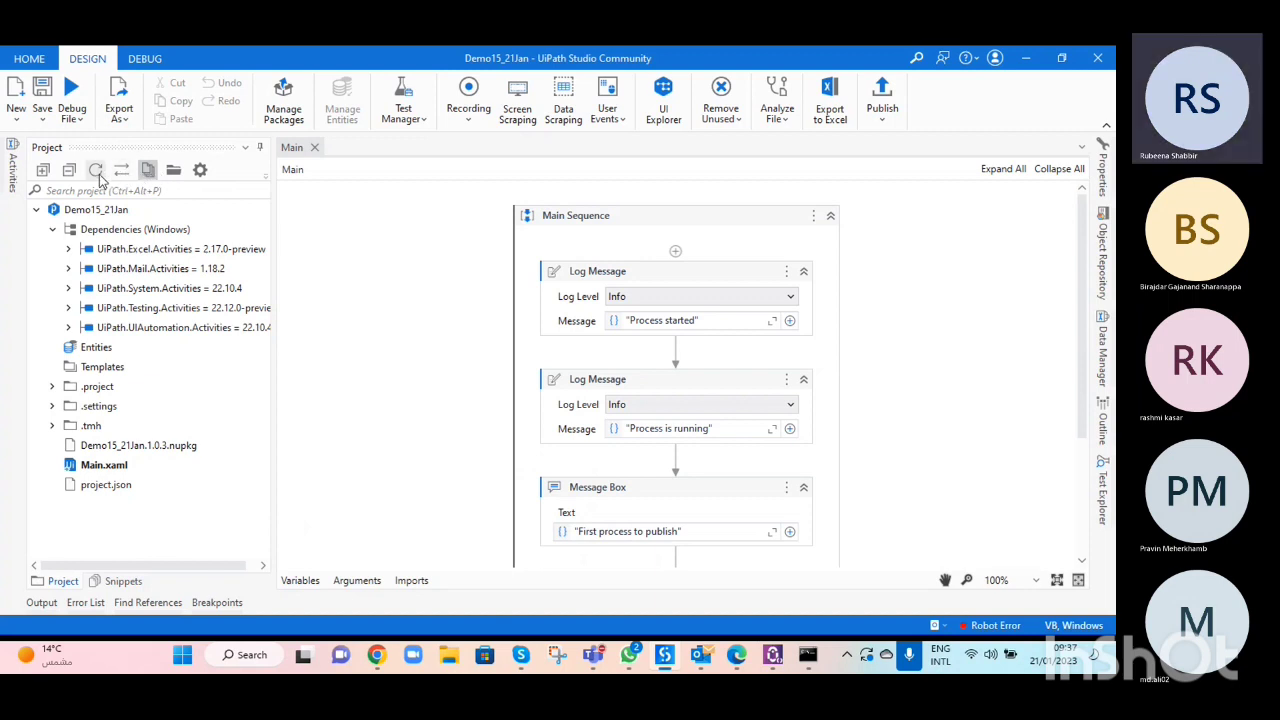
left_click(173, 172)
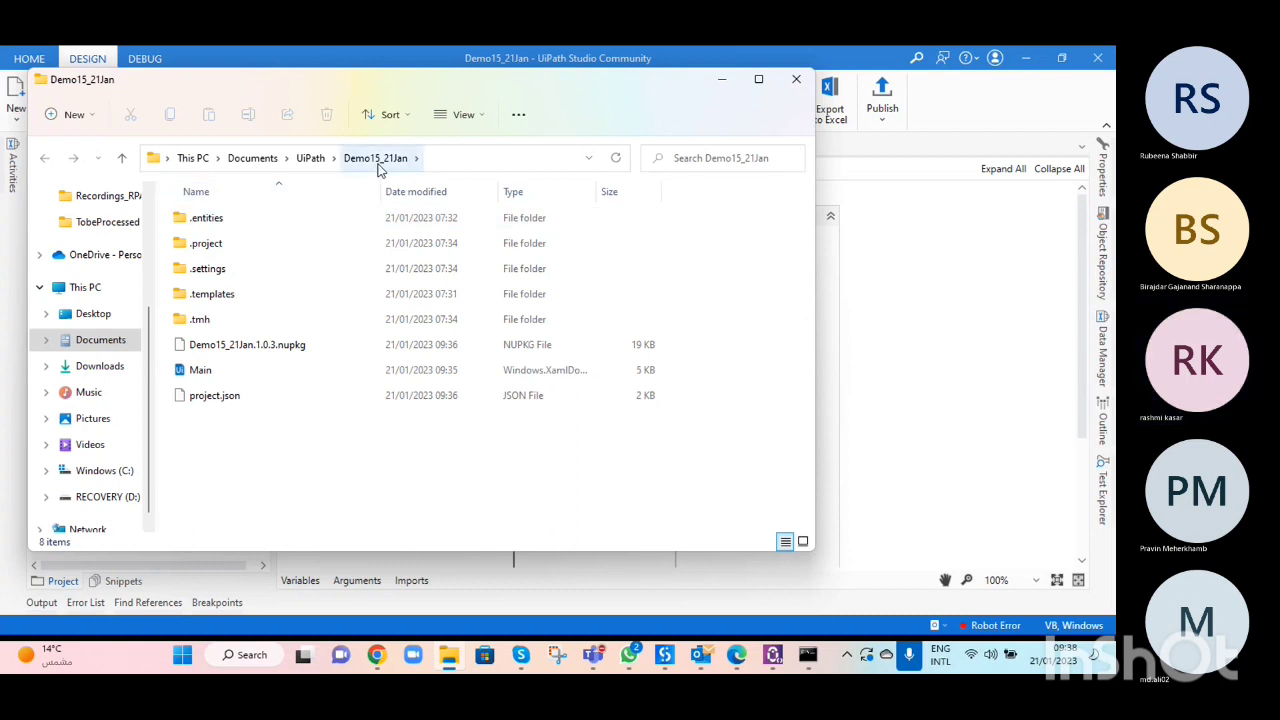
- Copy the Demo15_21Jan folder path from Explorer's address bar and switch back to Chrome's file picker
left_click(435, 158)
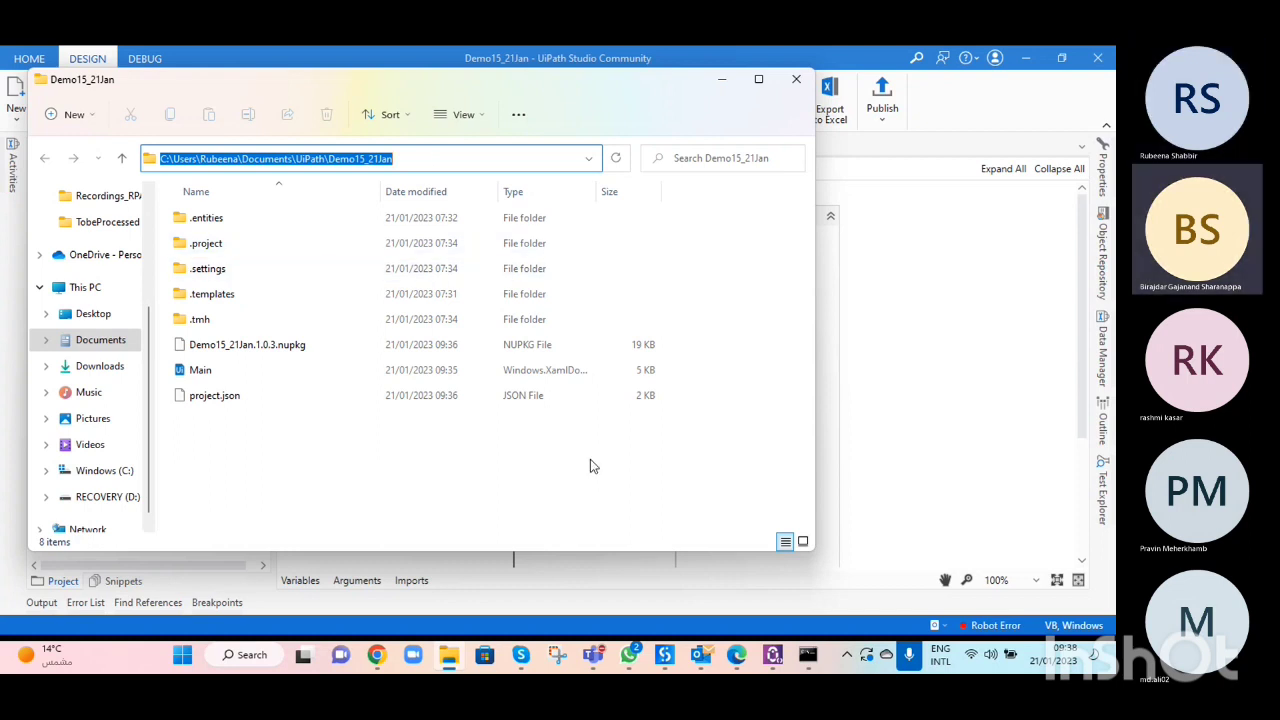
left_click(775, 665)
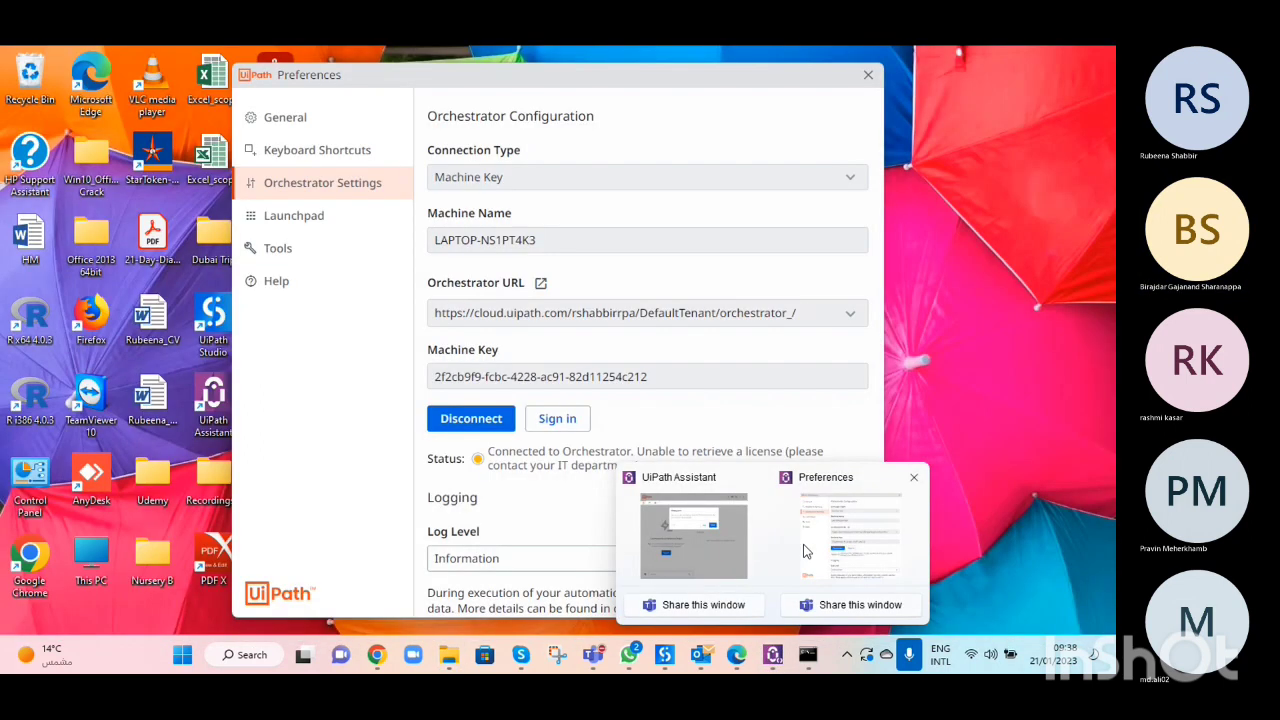
left_click(805, 550)
left_click(1000, 456)
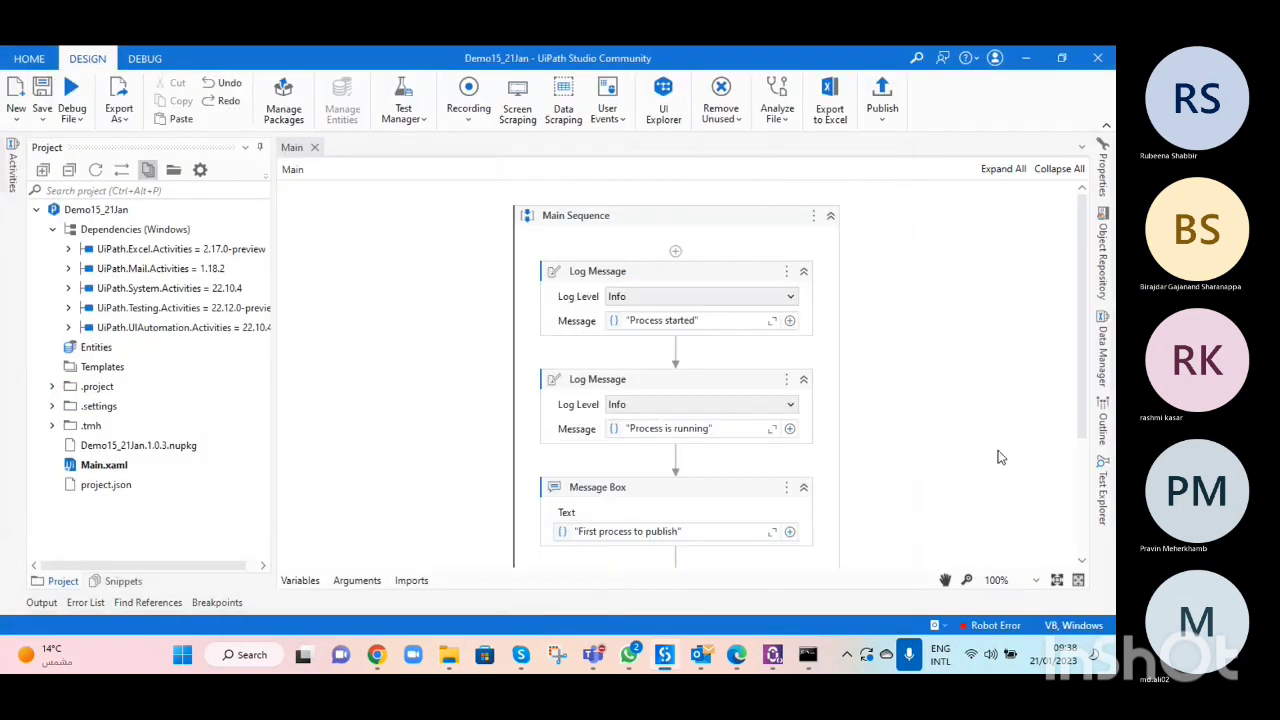
mouse_move(773, 658)
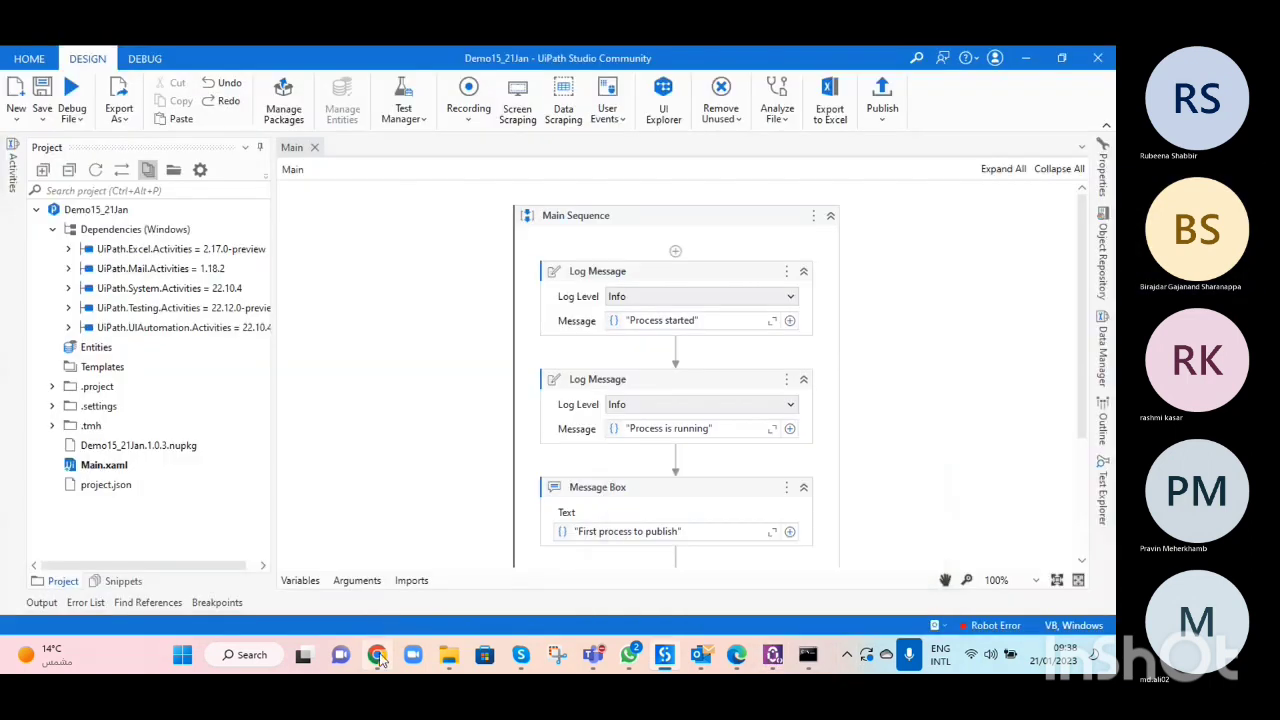
left_click(377, 655)
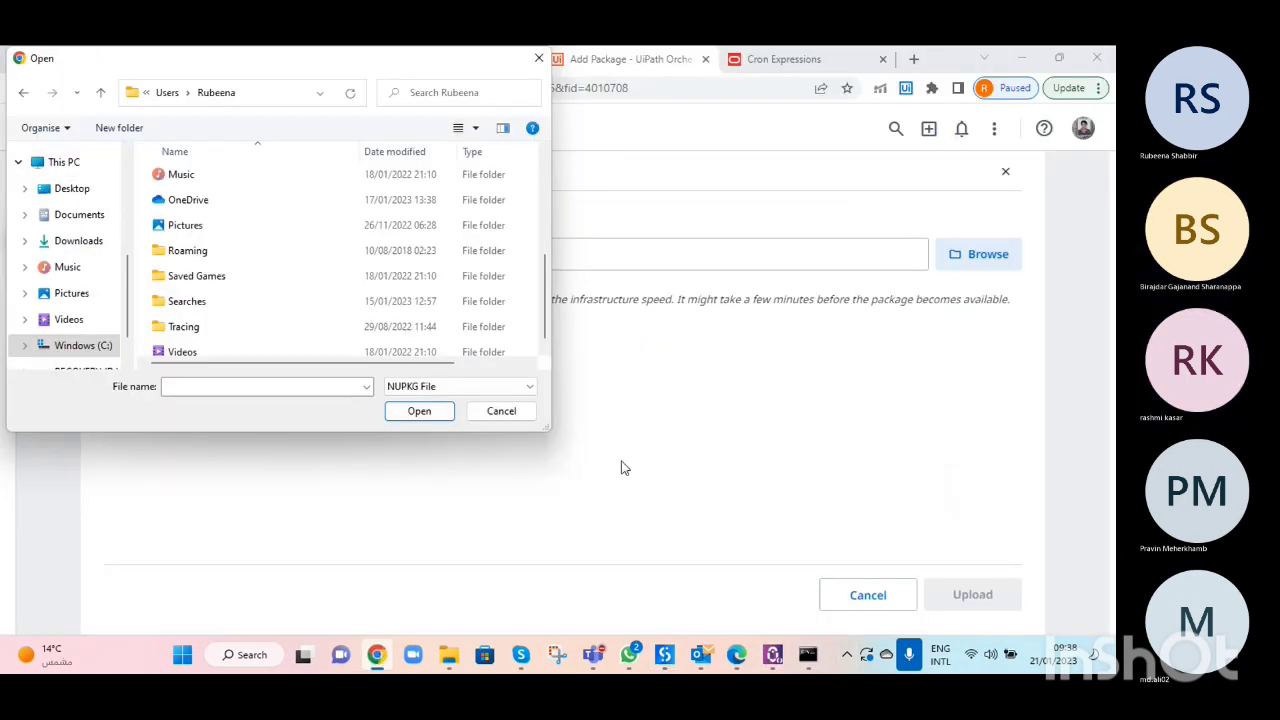
- Pick Demo15_21Jan.1.0.3.nupkg from the pasted project folder path and upload it with upgradable-process check enabled
left_click(295, 97)
key("ctrl+v")
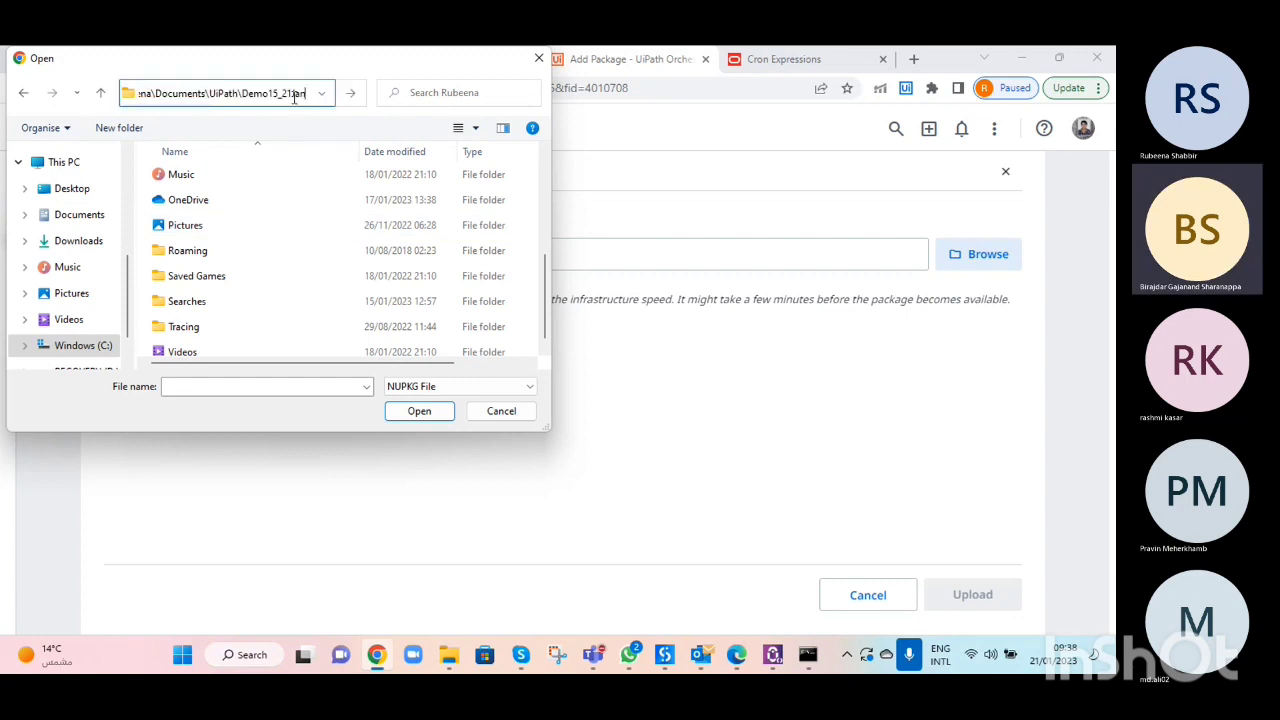
key("Return")
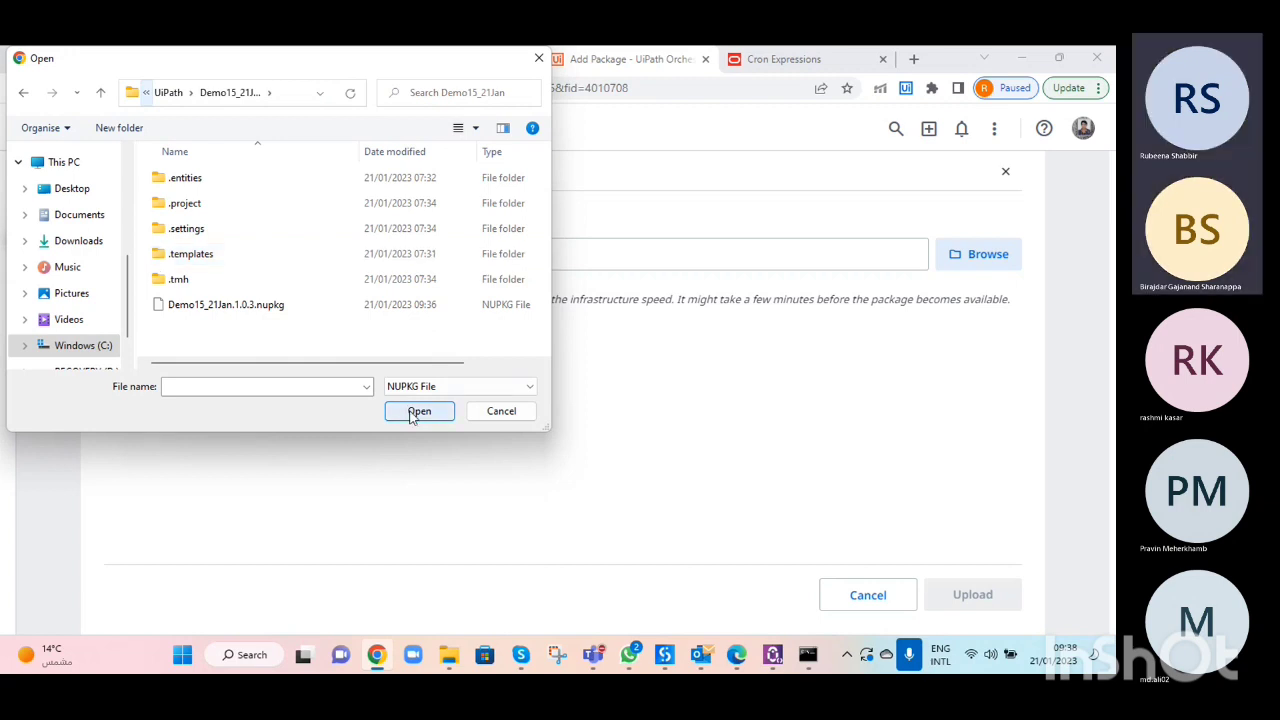
left_click(249, 306)
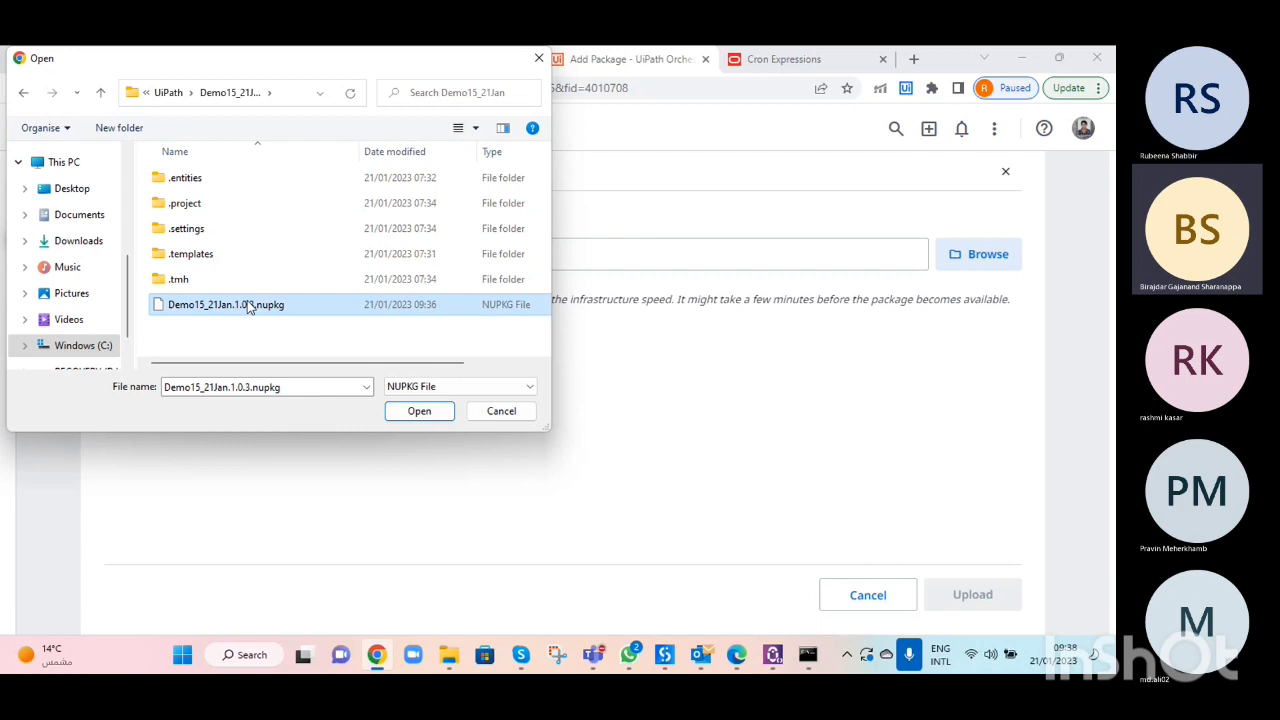
left_click(418, 413)
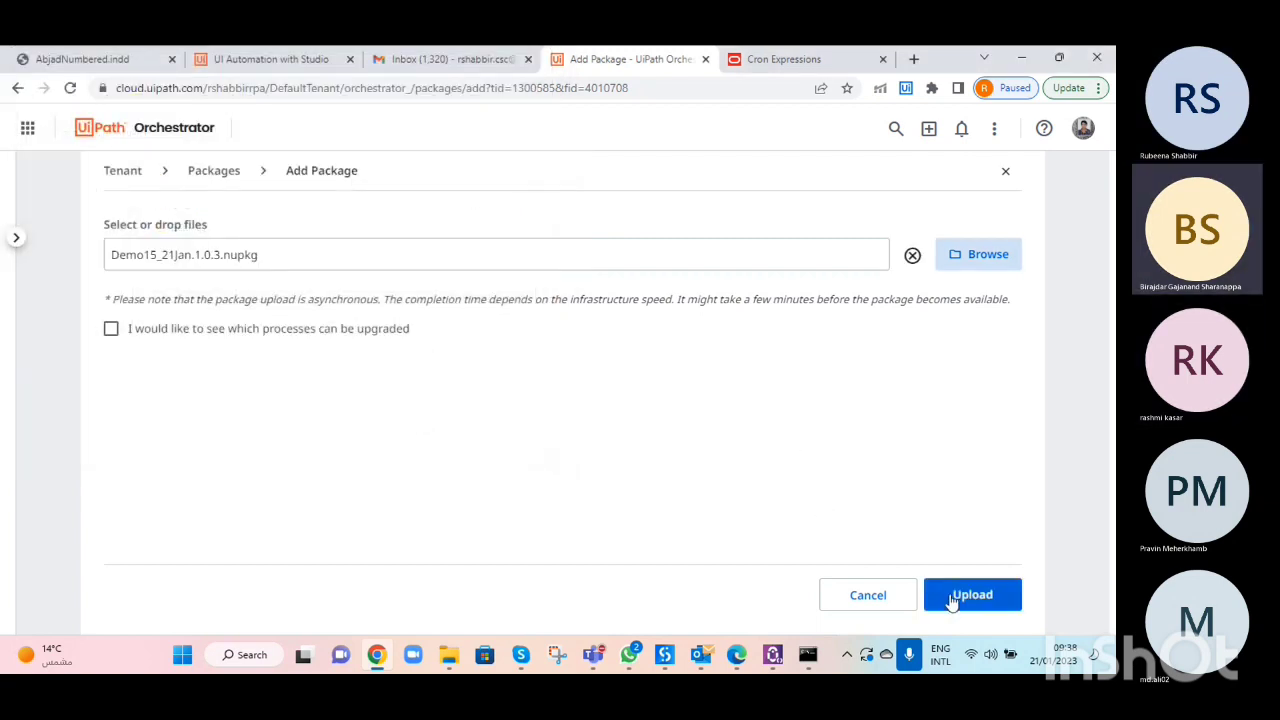
left_click(111, 330)
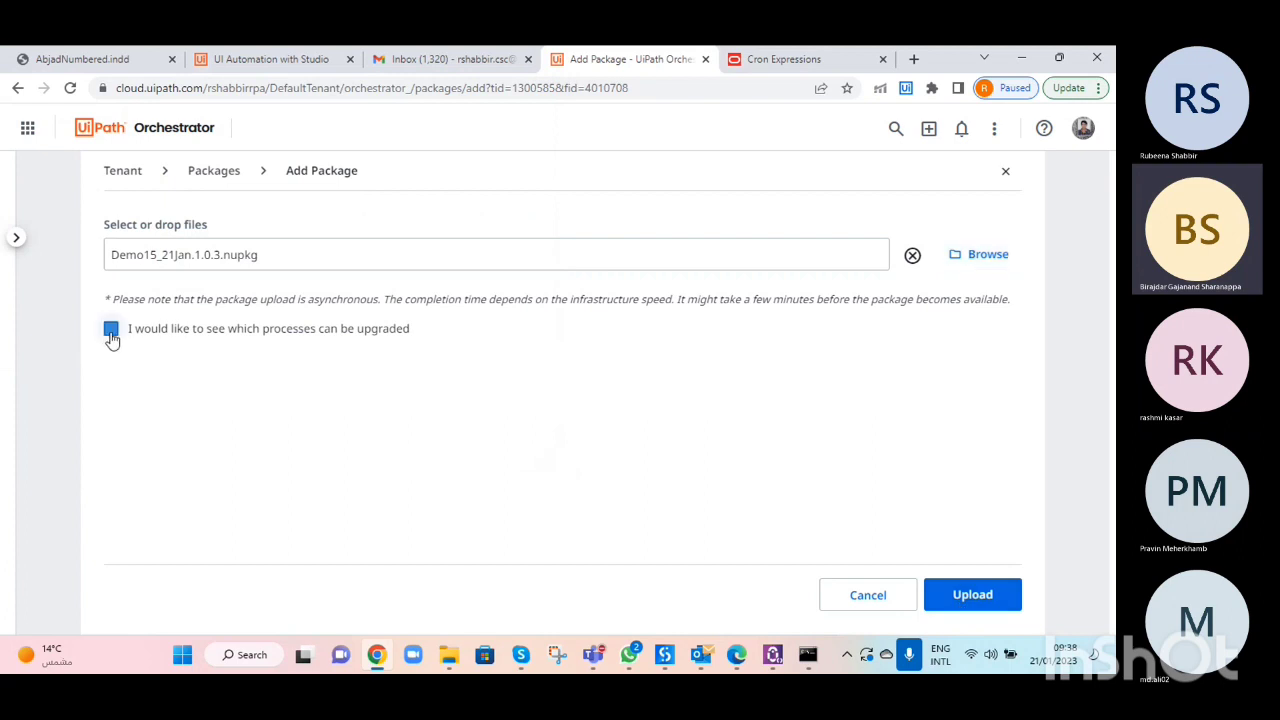
left_click(978, 600)
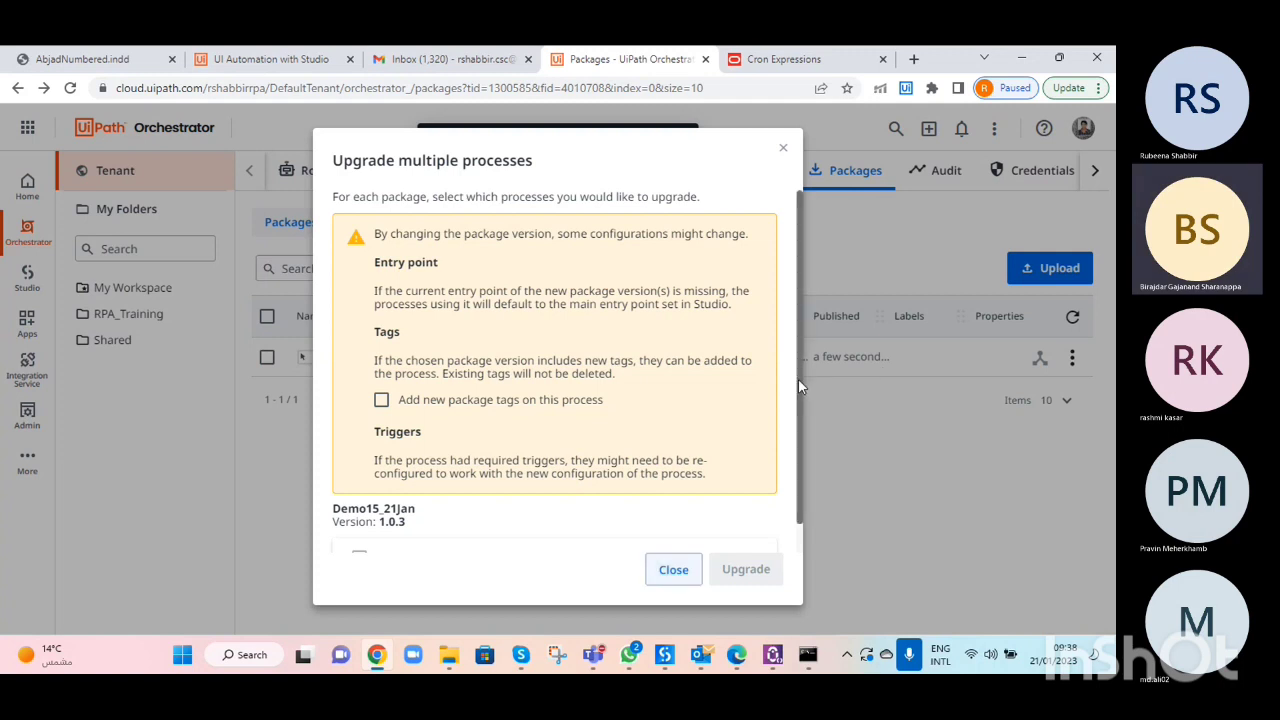
- Tick the Demo15_21Jan process in the upgrade list and confirm upgrading it to 1.0.3
scroll(798, 378, "down", 1)
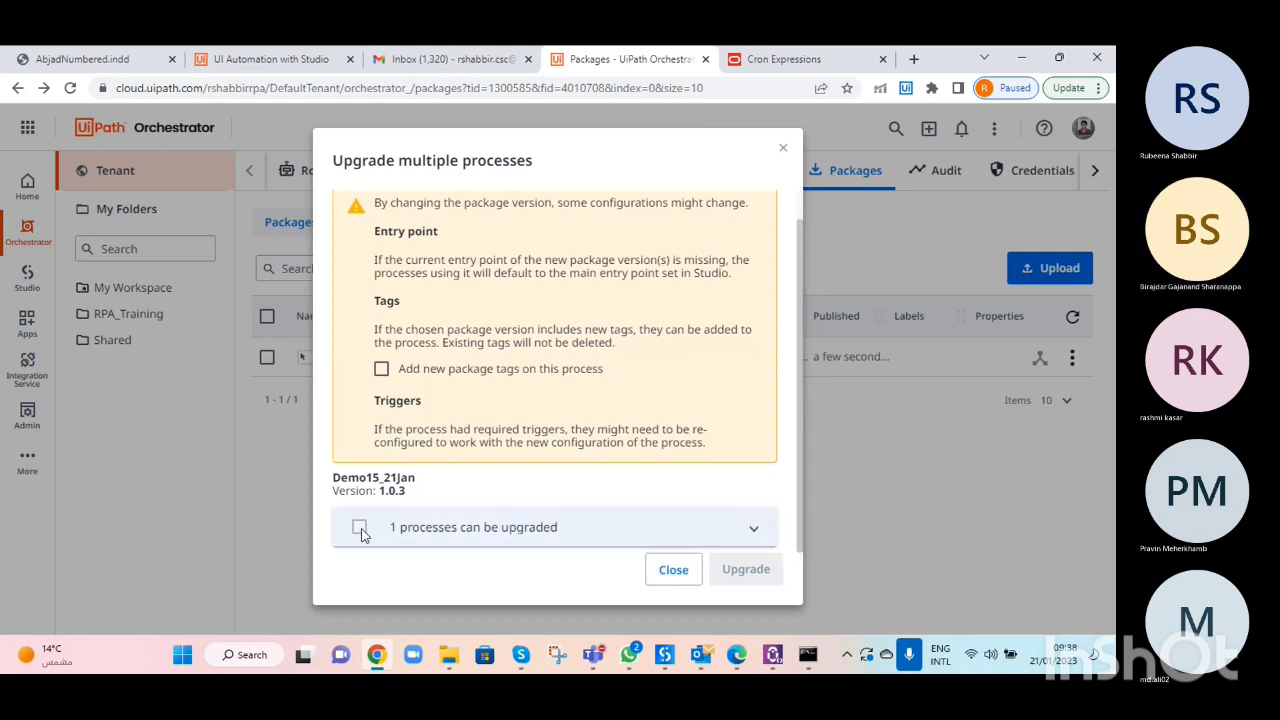
left_click(755, 537)
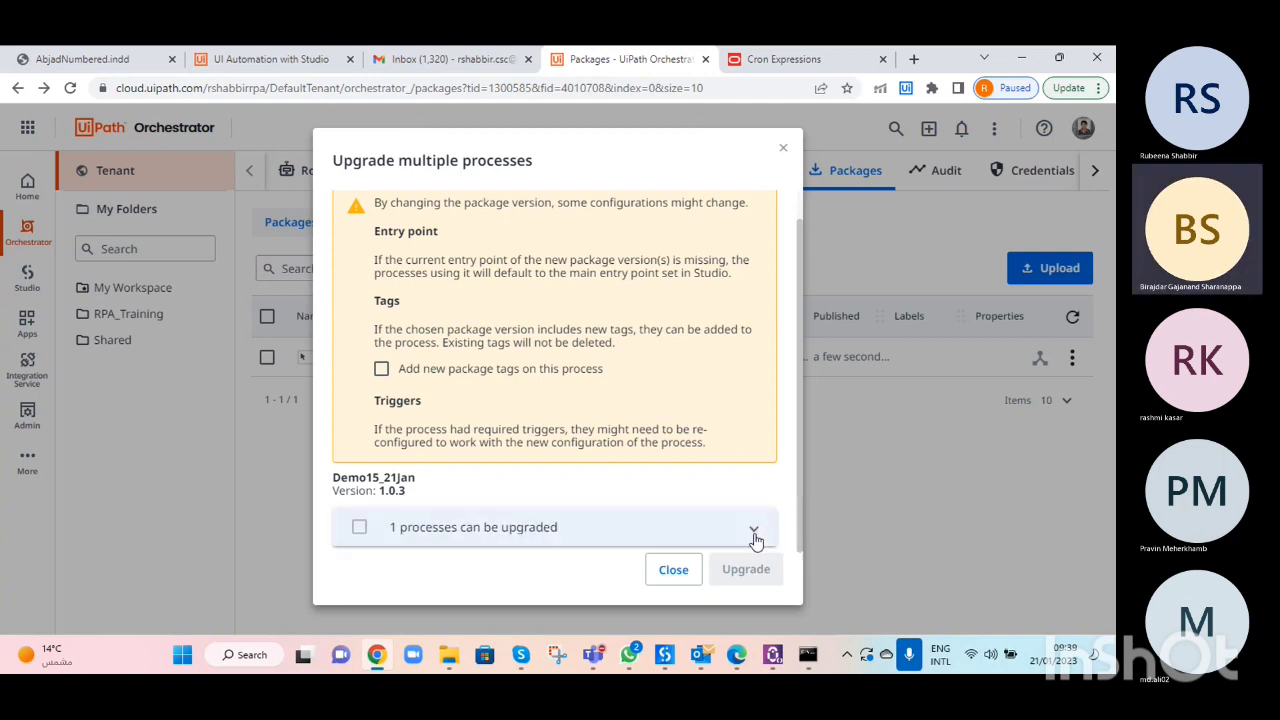
left_click(359, 533)
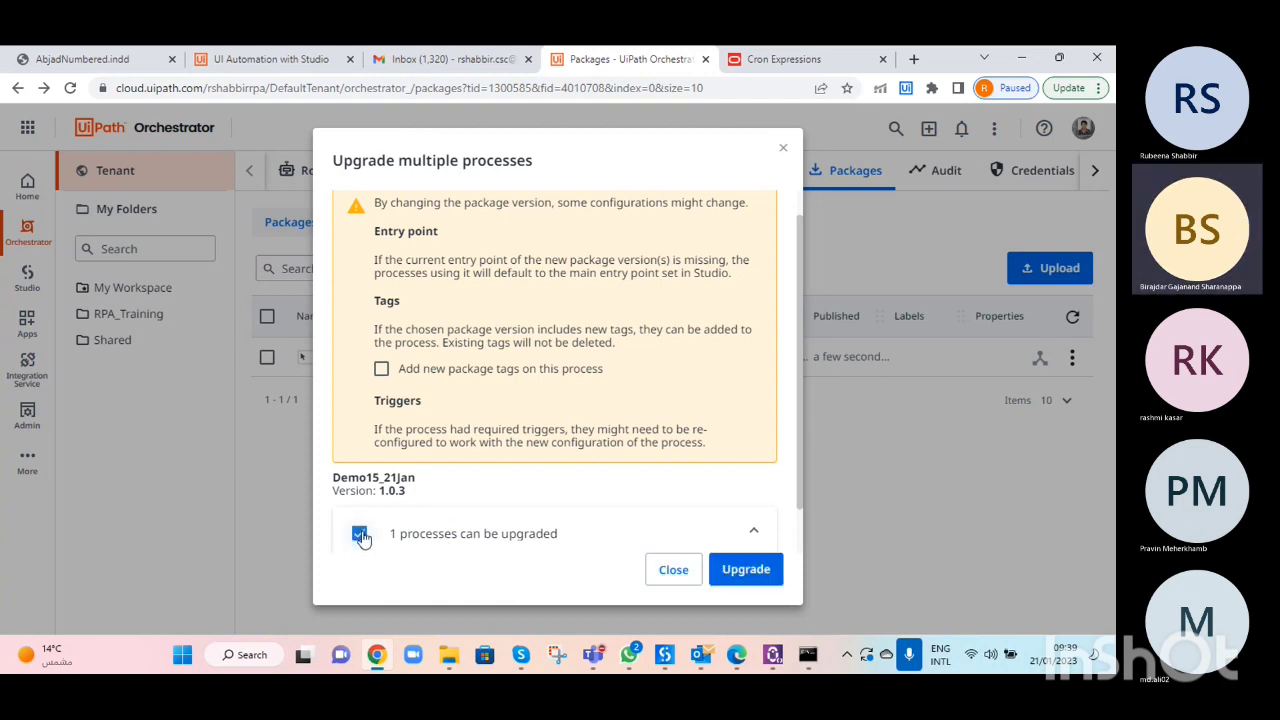
left_click(741, 575)
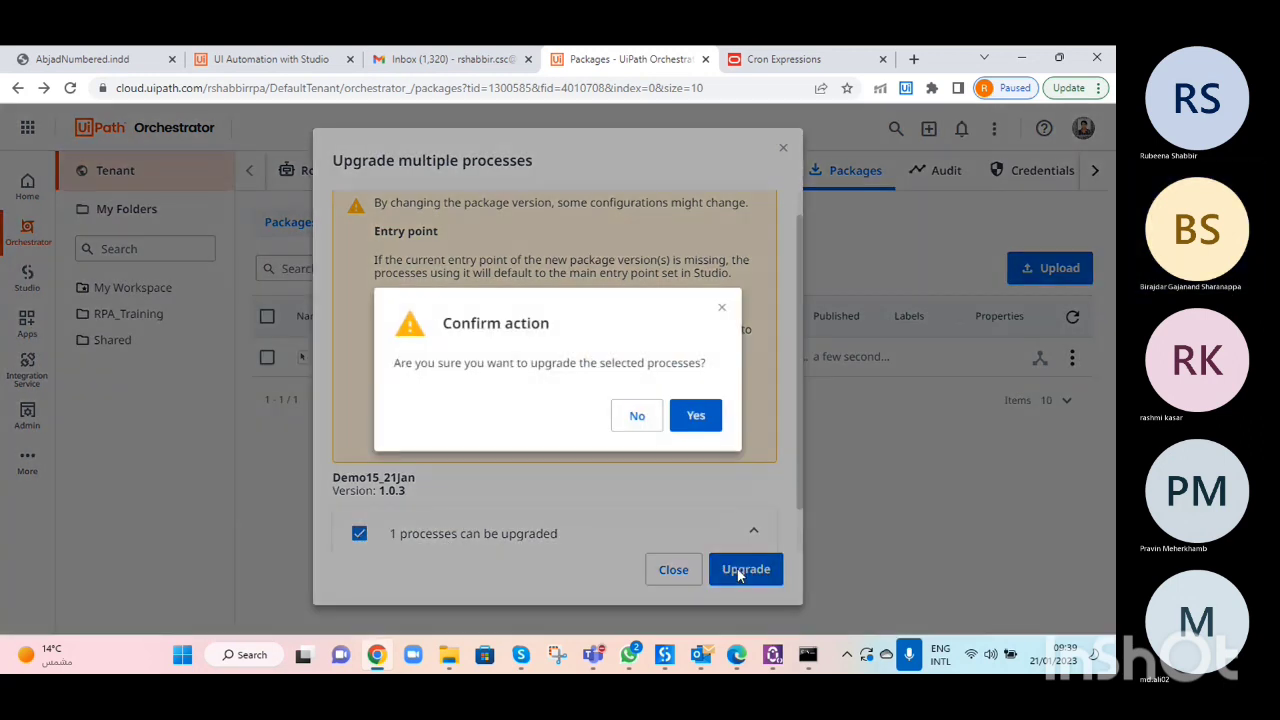
left_click(697, 422)
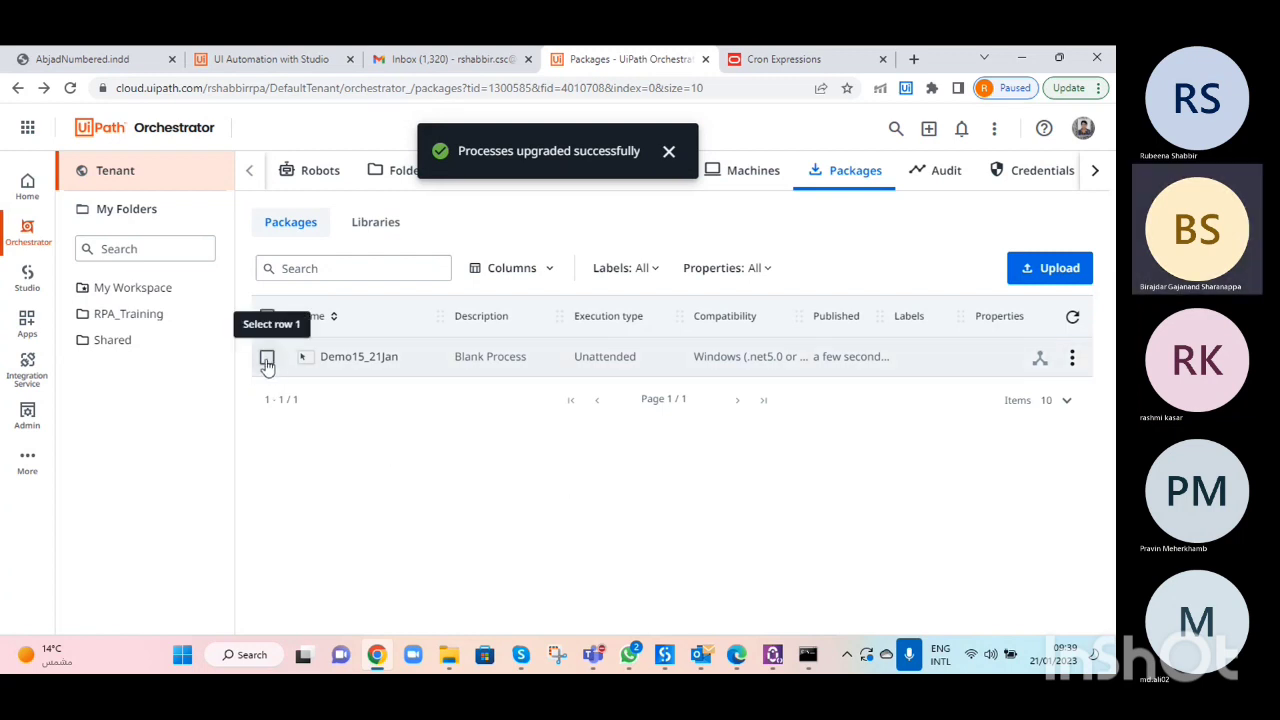
left_click(140, 318)
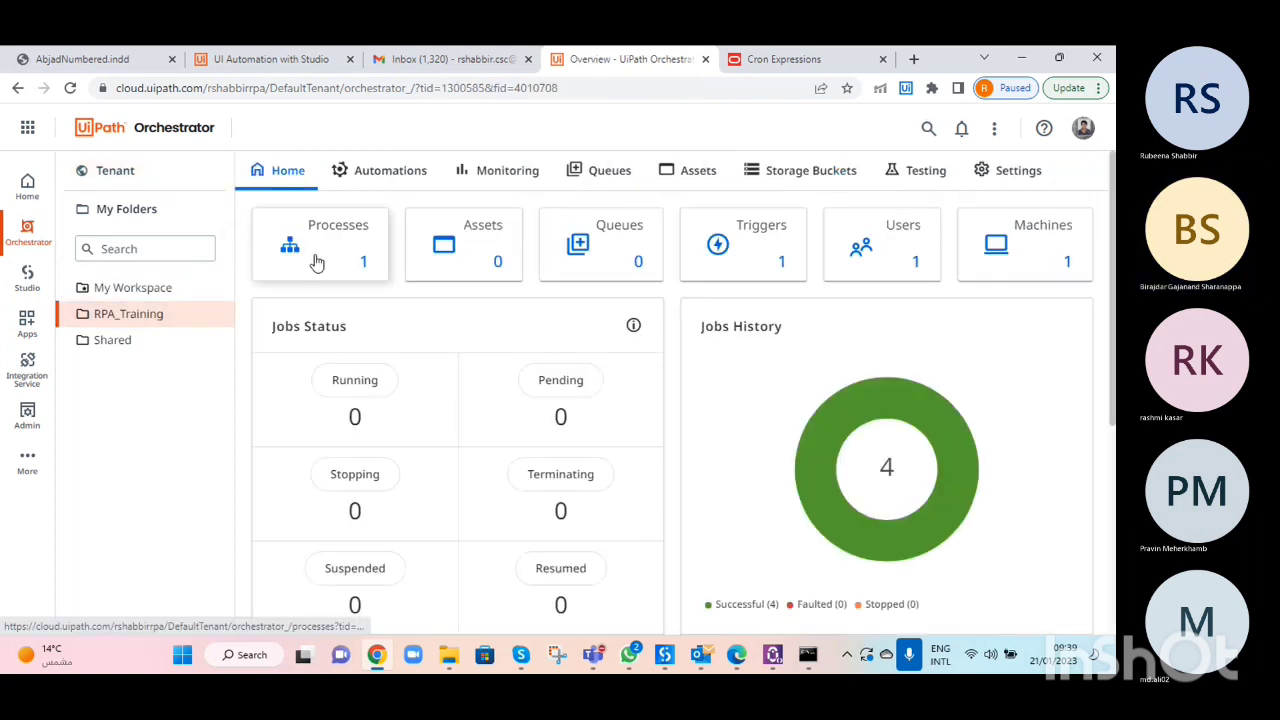
- Check the Test process's package version in RPA_Training's Processes list
left_click(316, 258)
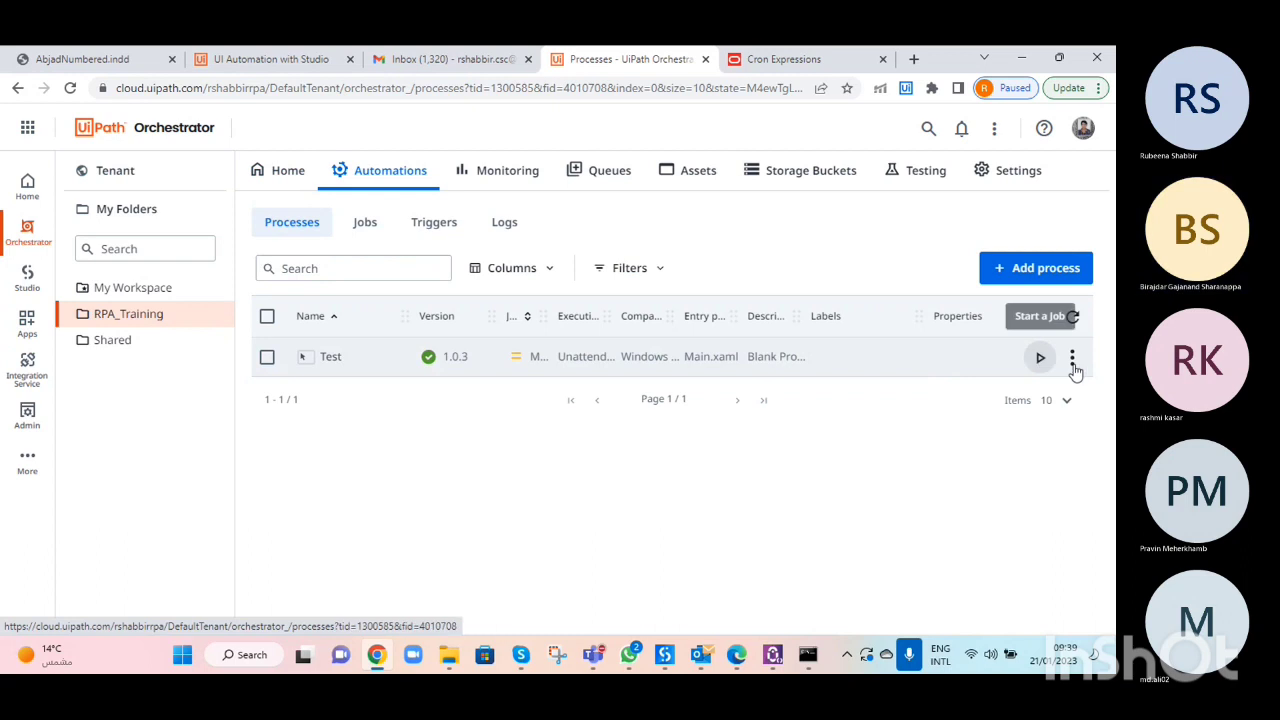
left_click(1073, 362)
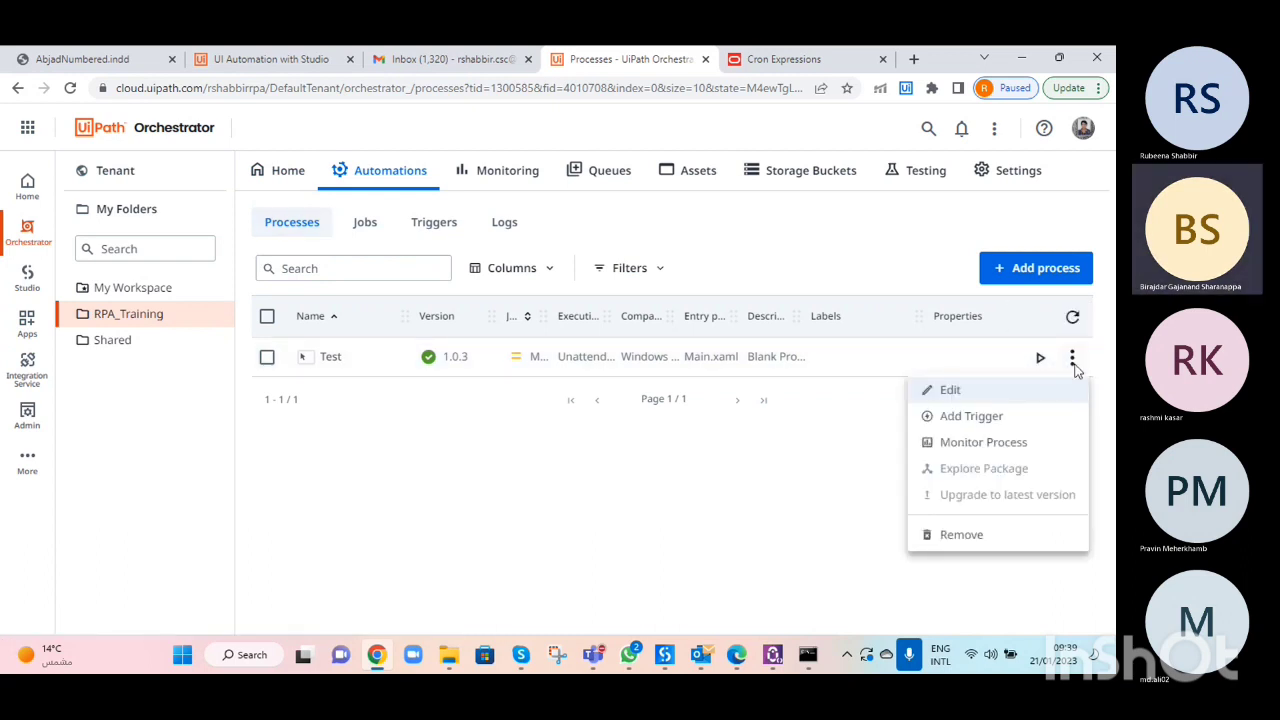
left_click(534, 440)
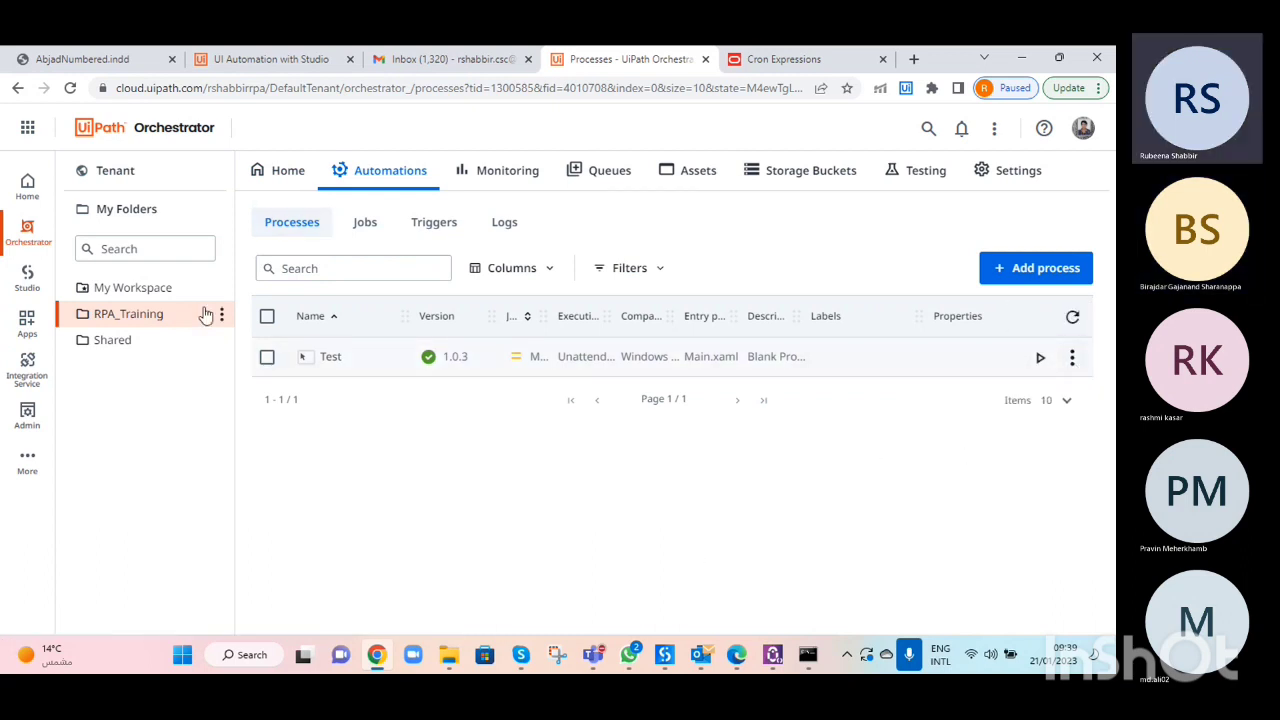
- Browse tenant Robots and the Demo15_21Jan package's actions, then return to the RPA_Training overview
left_click(114, 180)
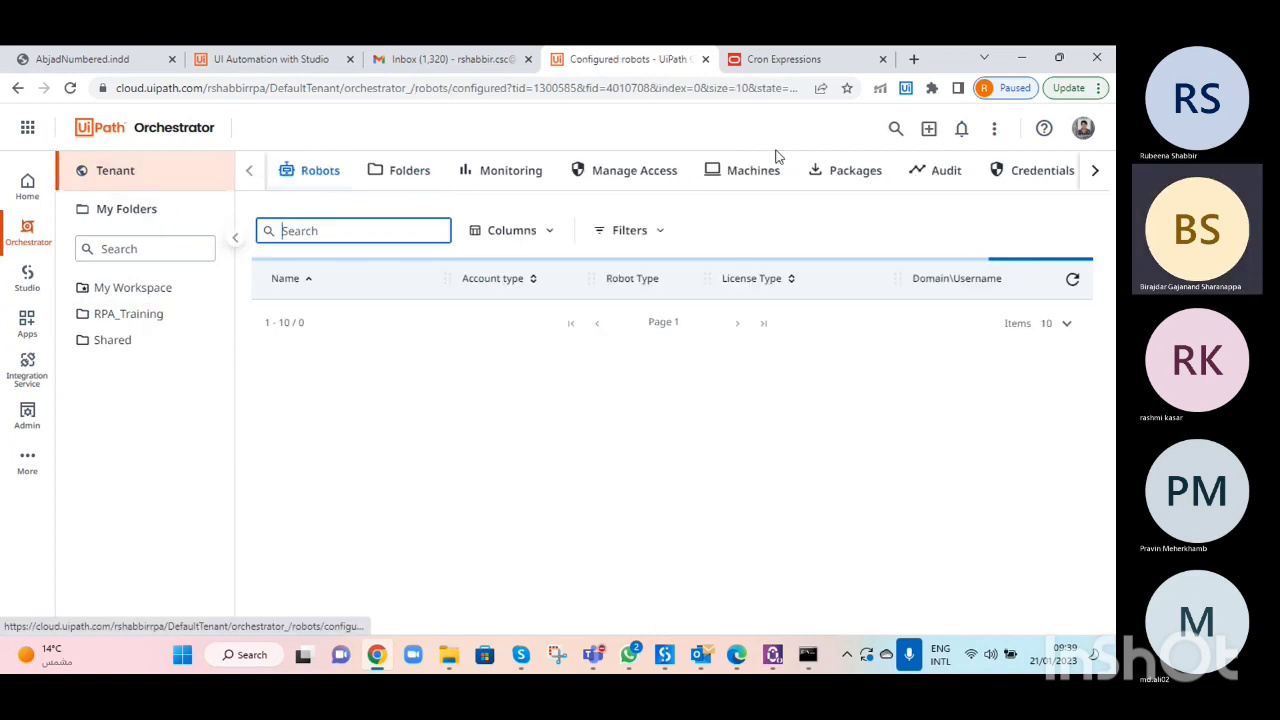
left_click(858, 175)
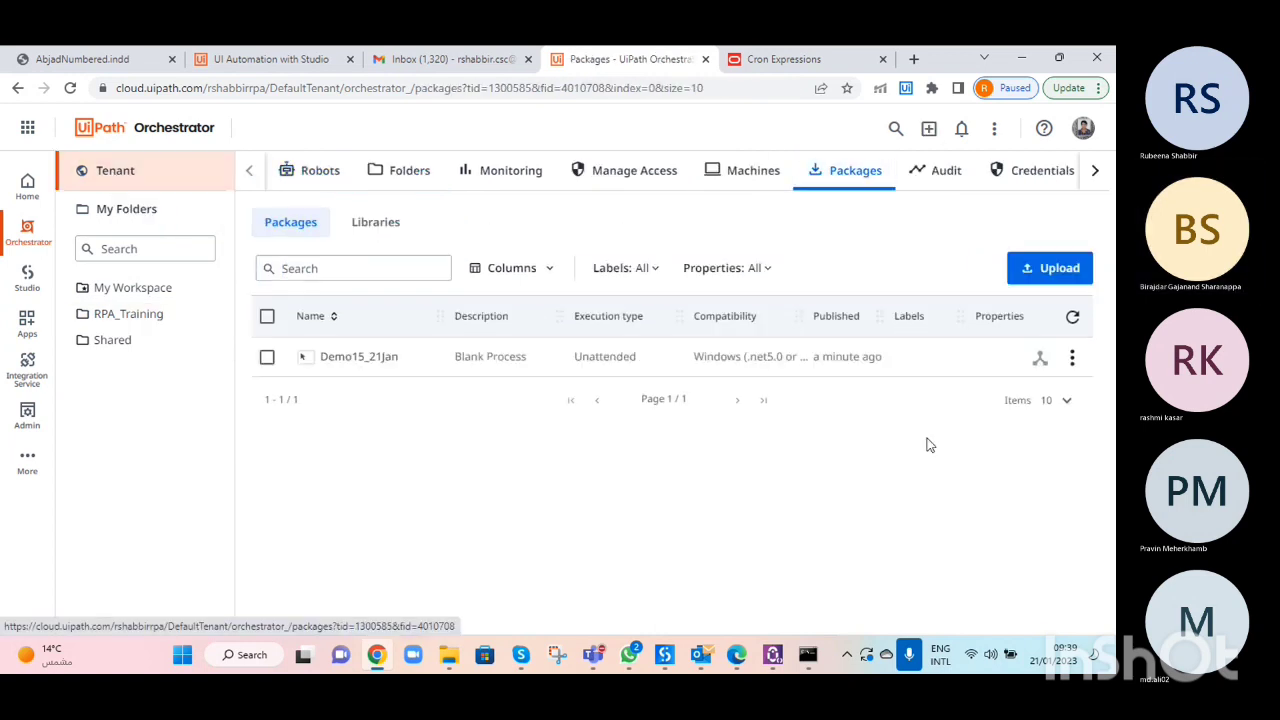
left_click(1072, 358)
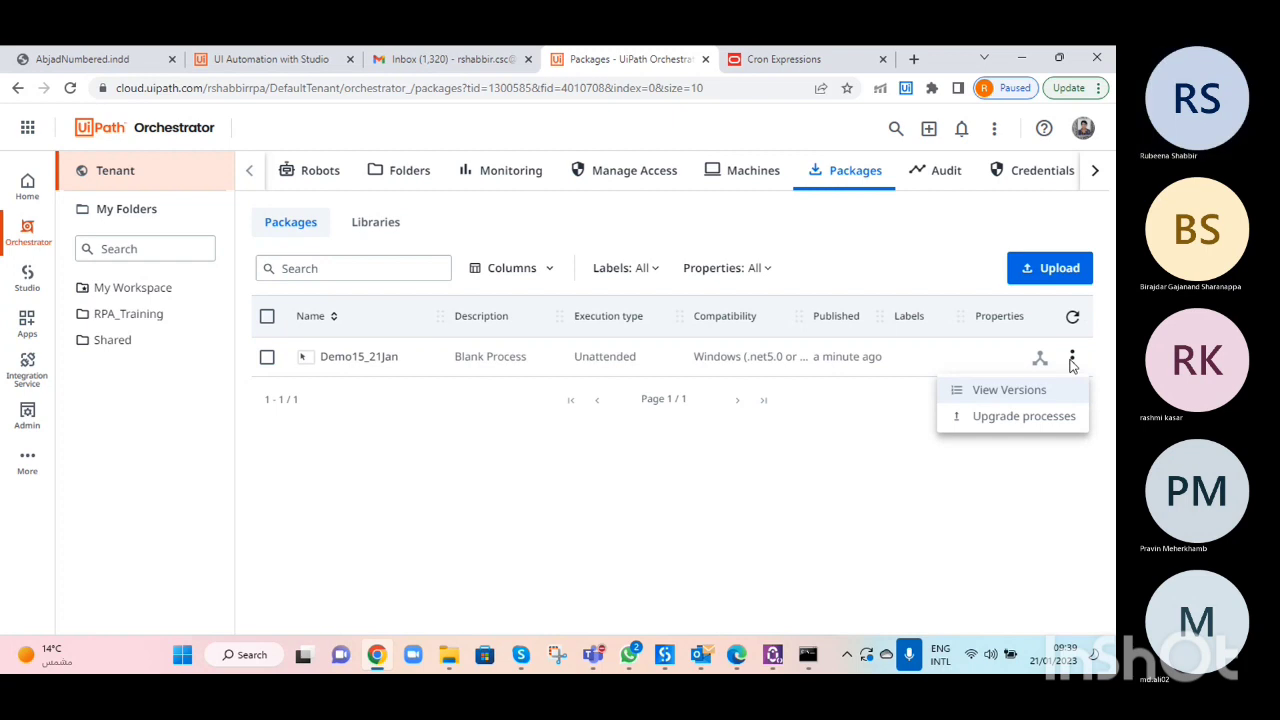
left_click(895, 438)
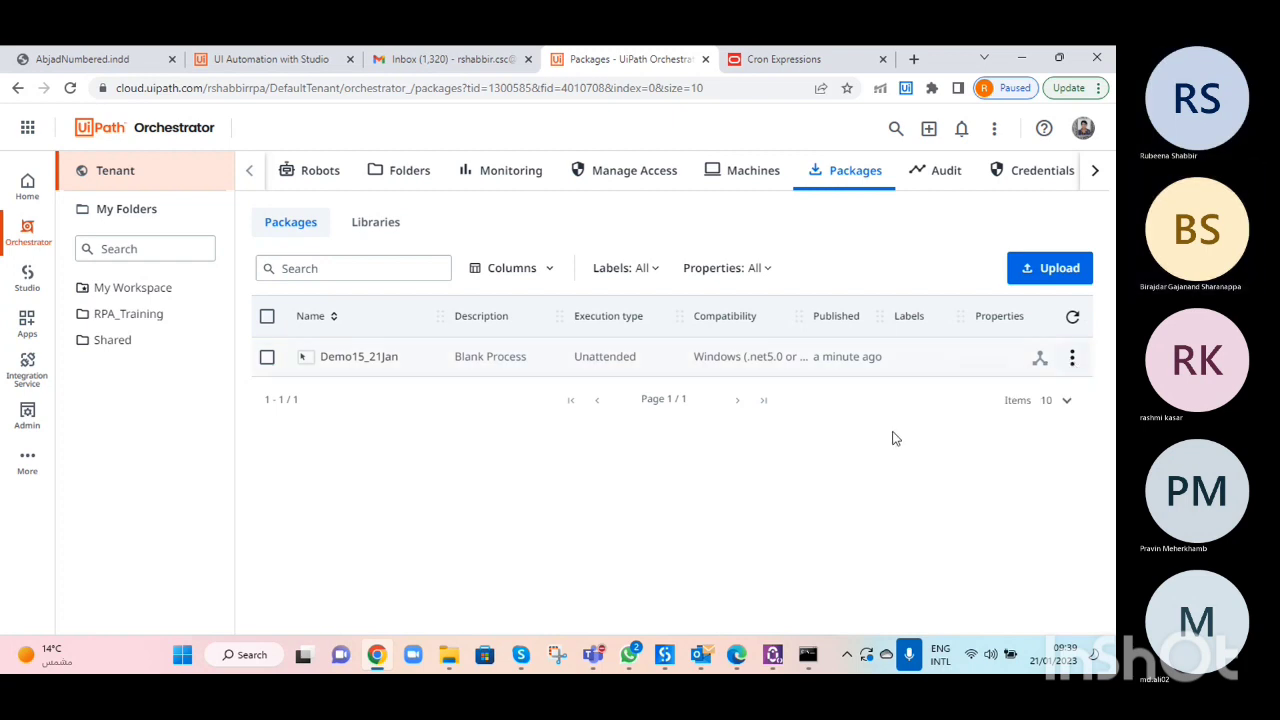
left_click(1073, 362)
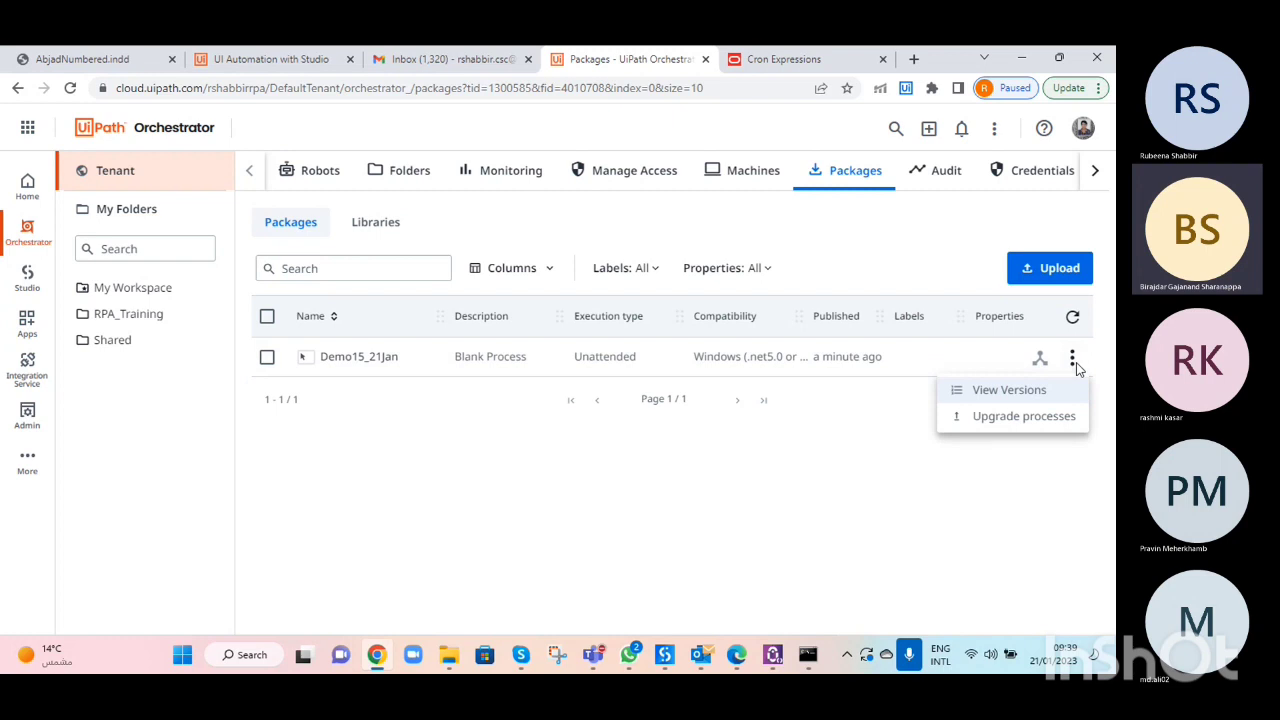
left_click(841, 415)
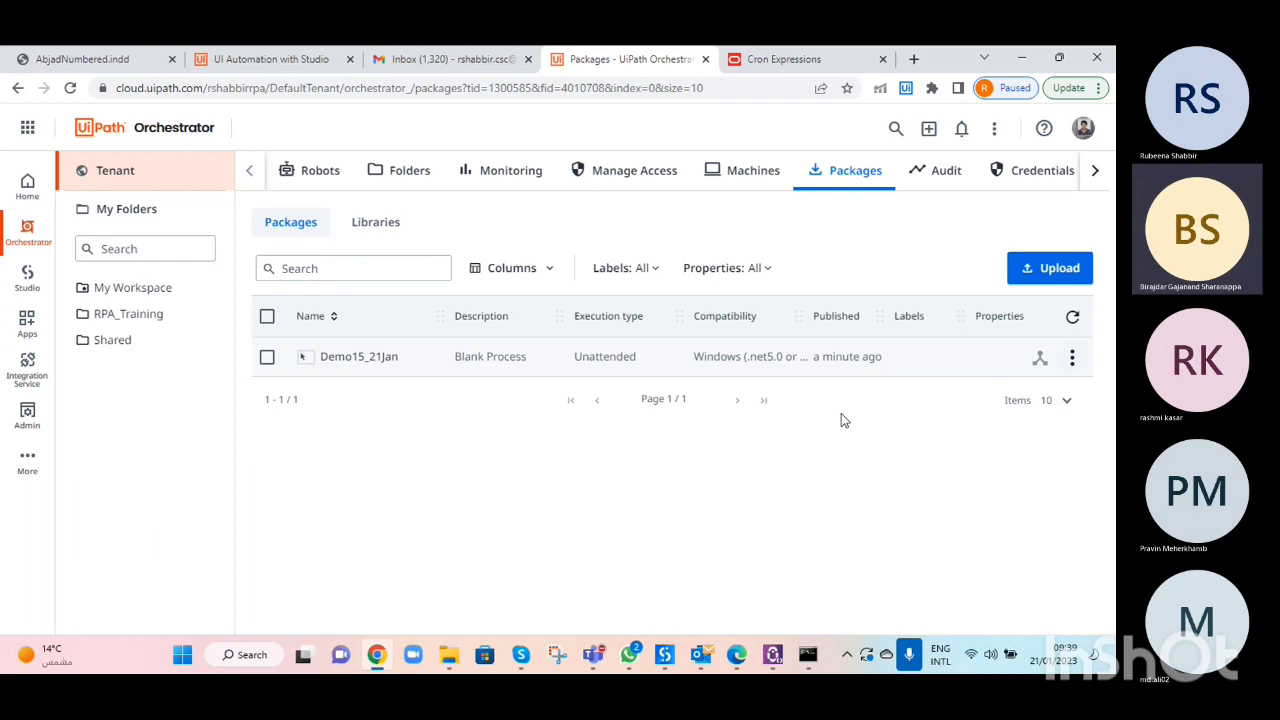
left_click(144, 320)
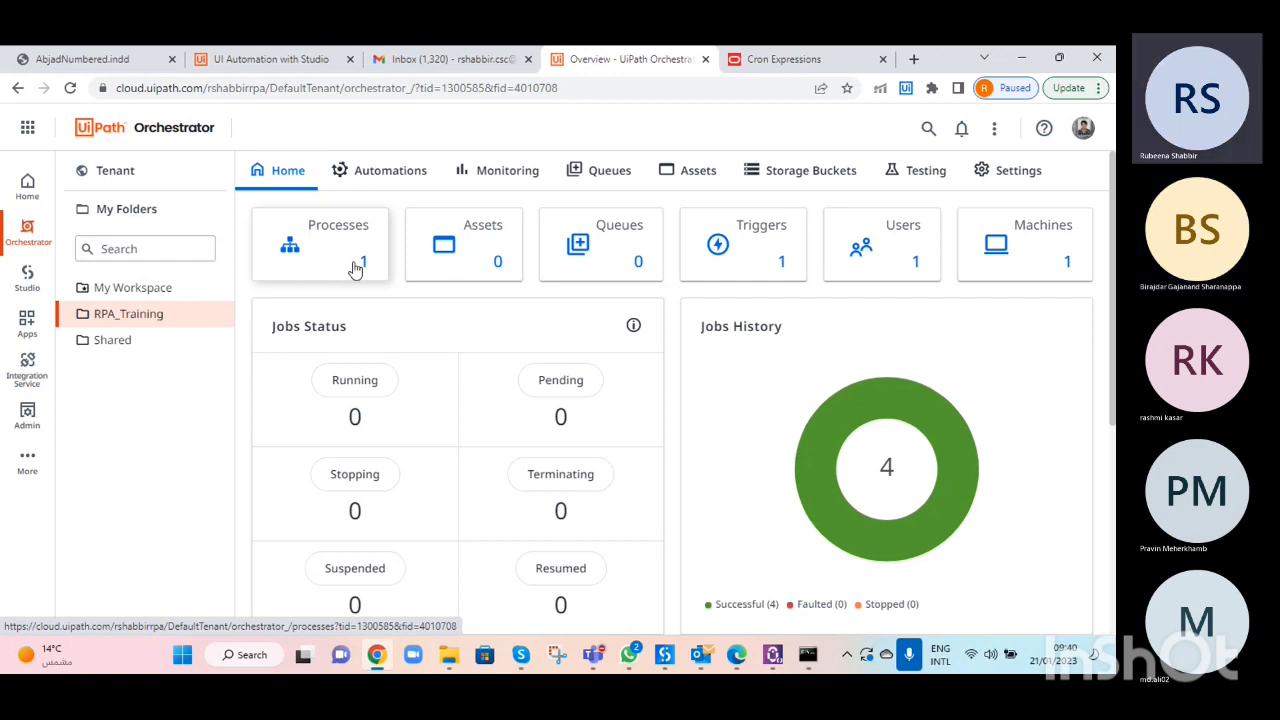
- Restart the latest Test job from the Jobs list on the laptop machine
left_click(181, 327)
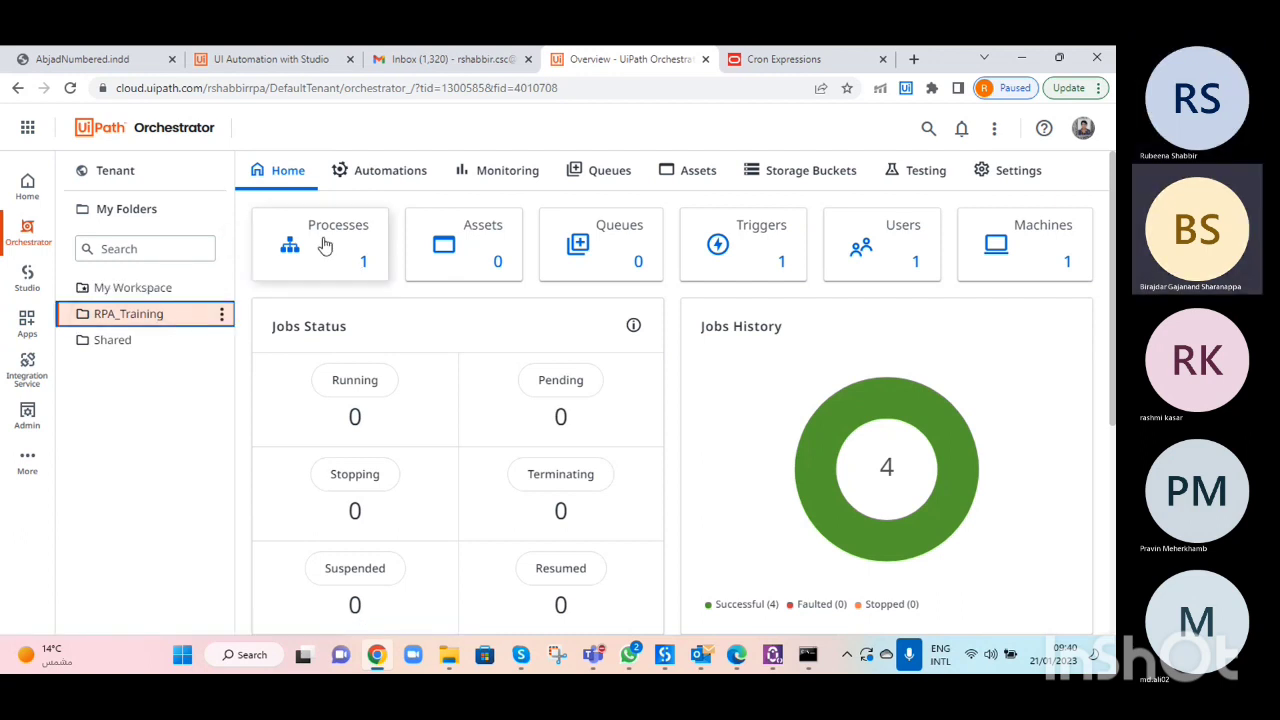
left_click(324, 245)
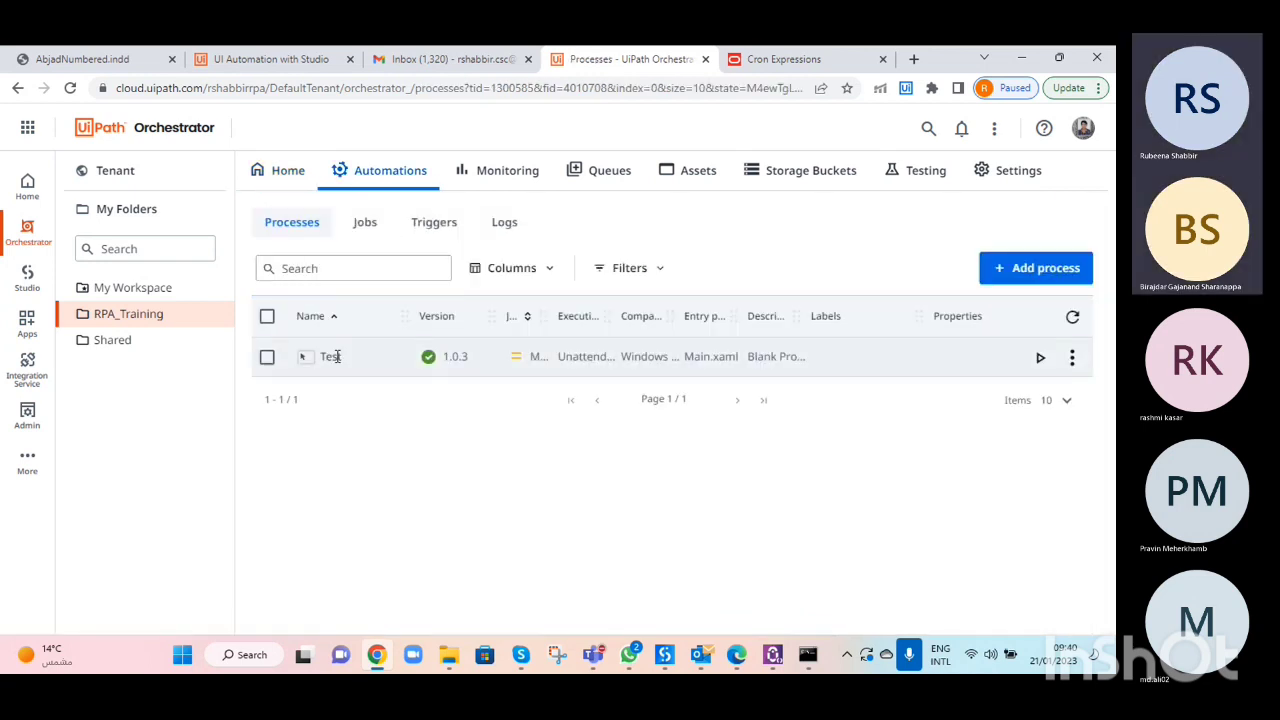
left_click(363, 224)
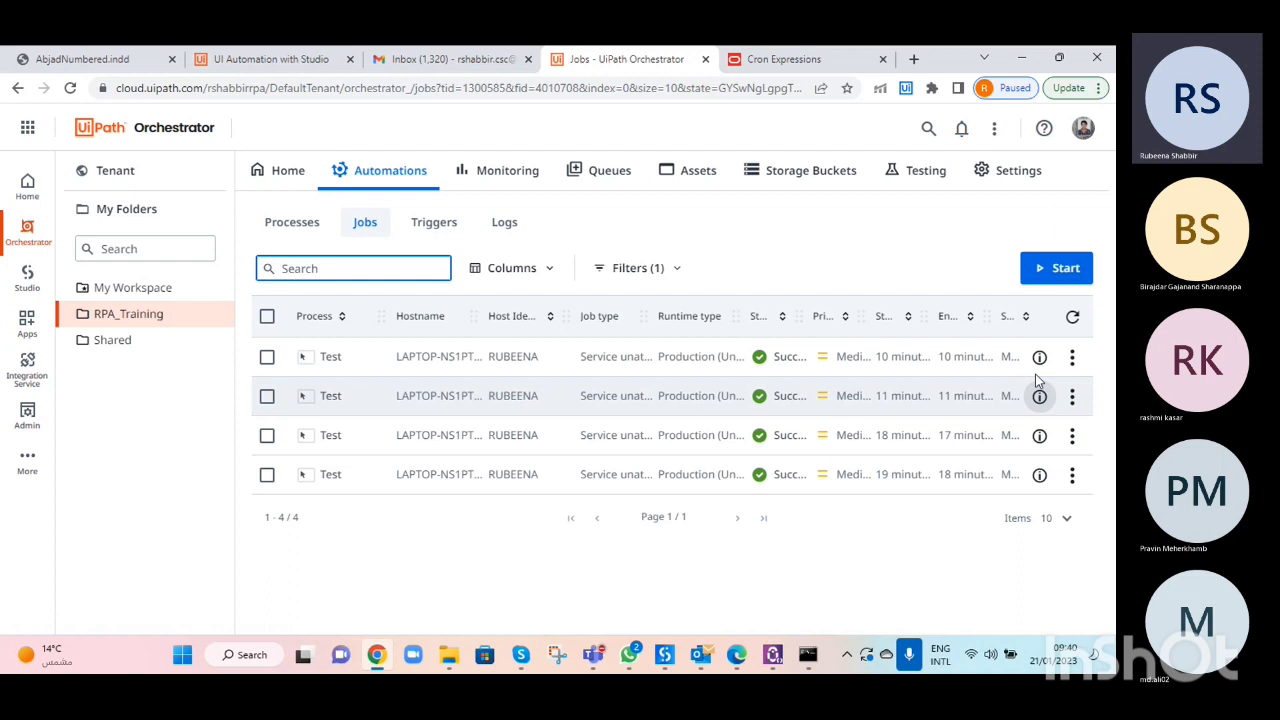
left_click(1073, 369)
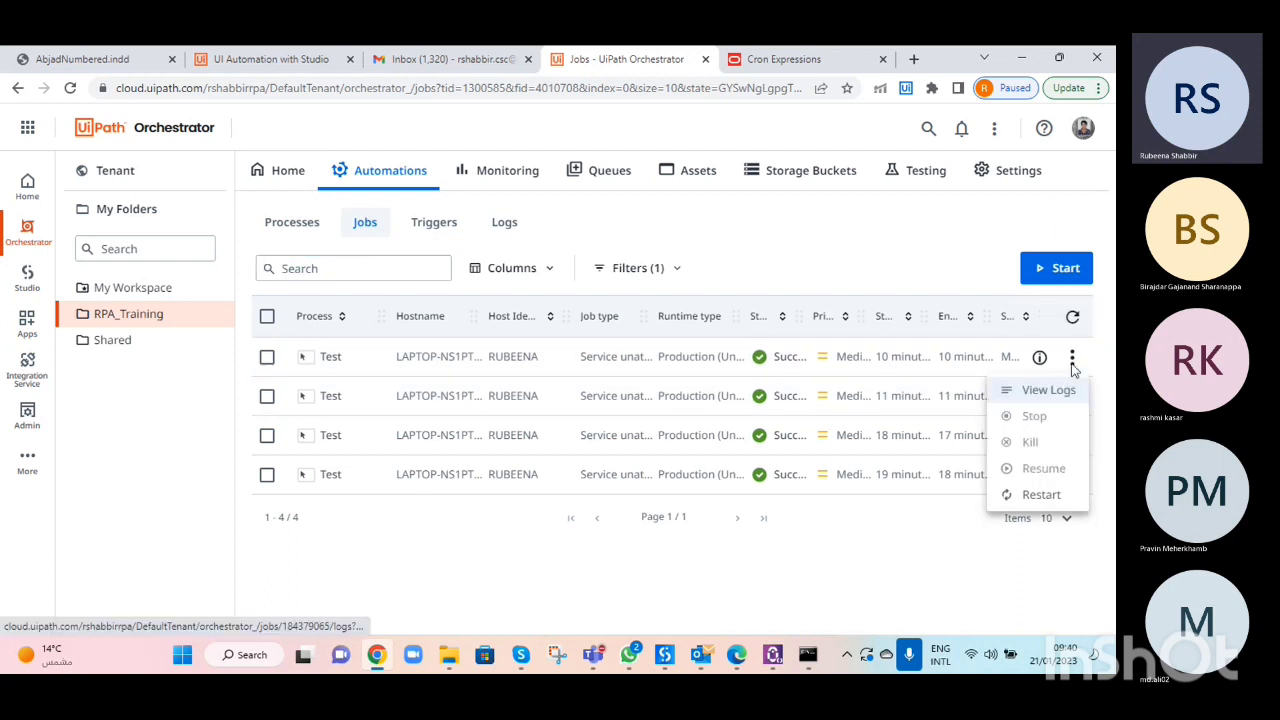
left_click(1037, 497)
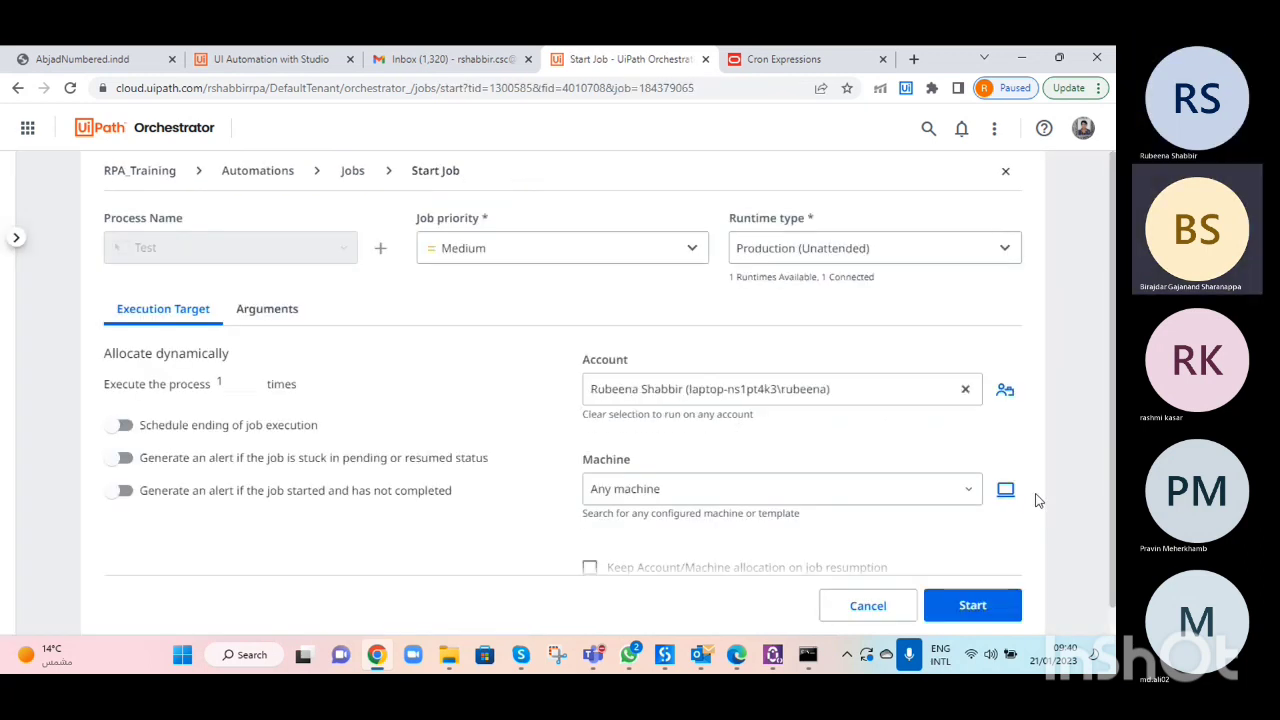
left_click(972, 488)
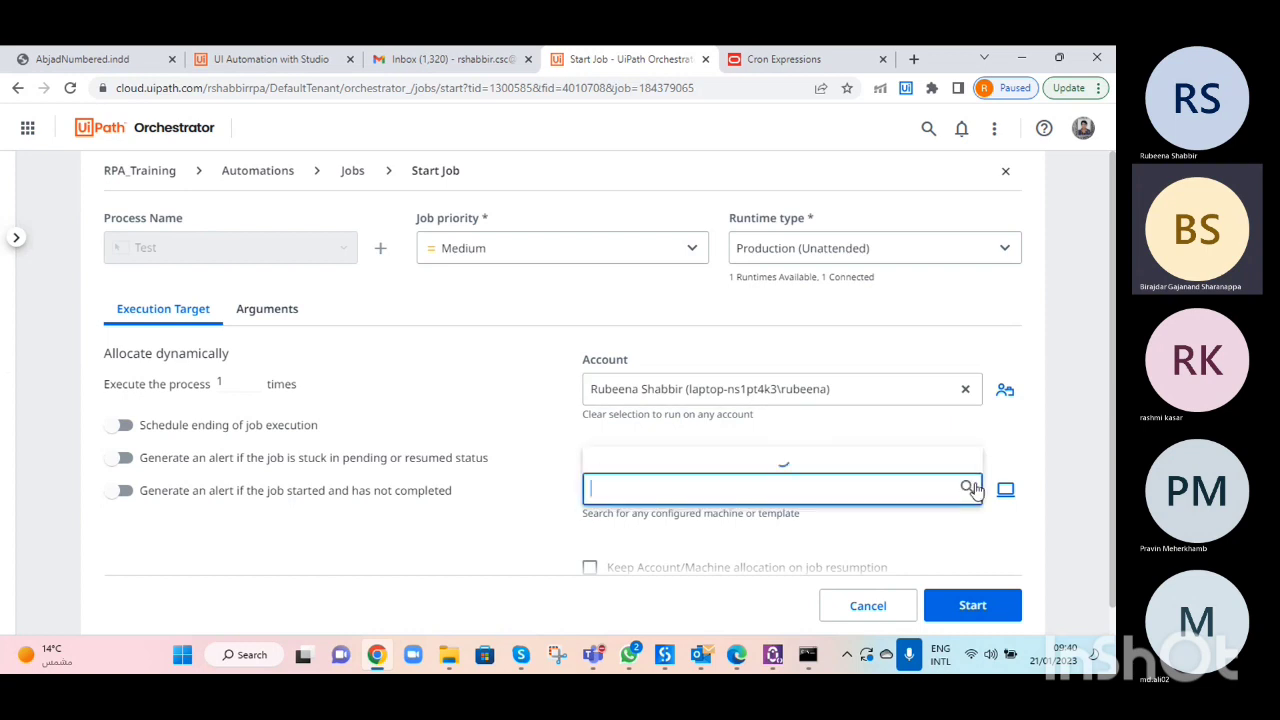
left_click(834, 463)
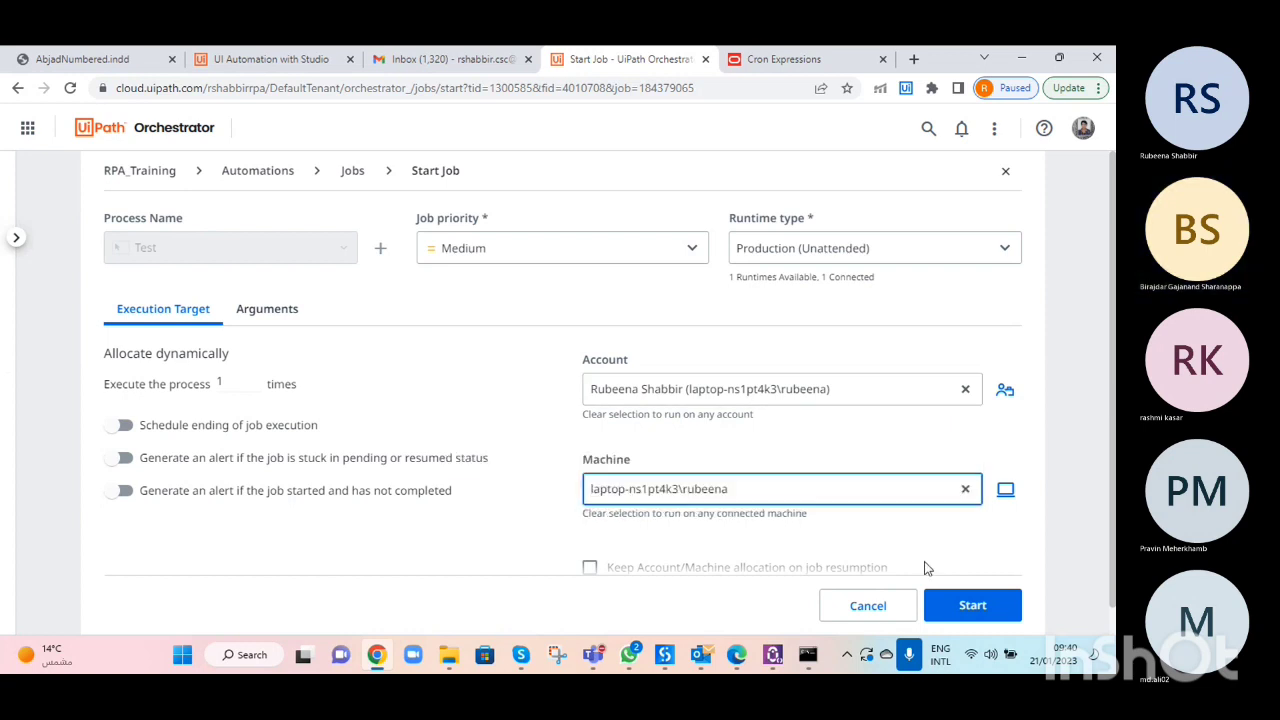
left_click(963, 606)
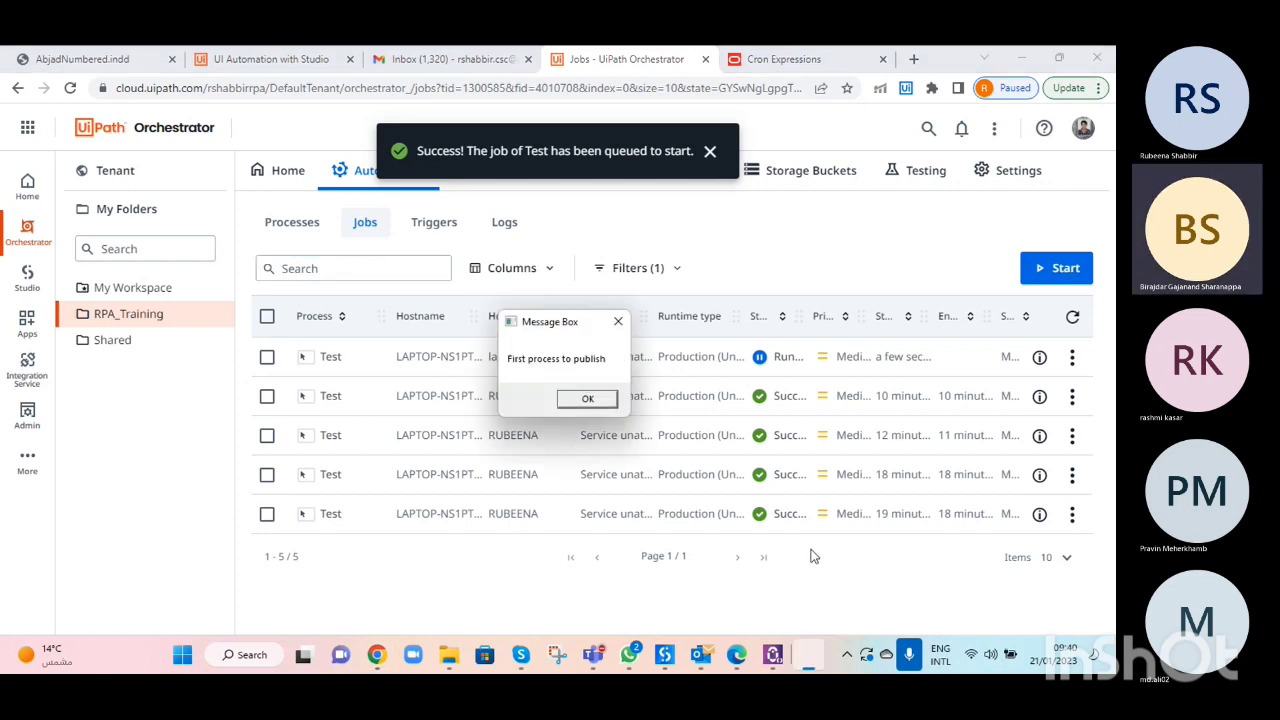
- Close the Test job's message box and view the newest Test job's logs
left_click(588, 400)
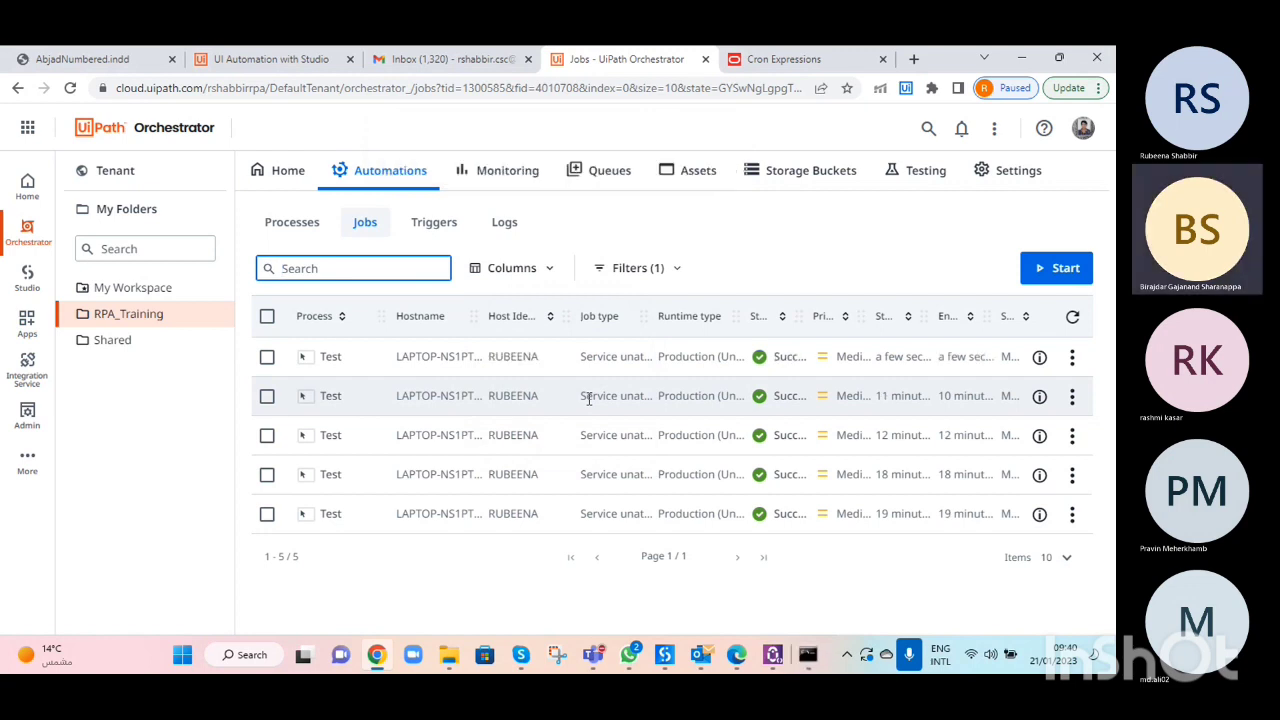
left_click(1073, 362)
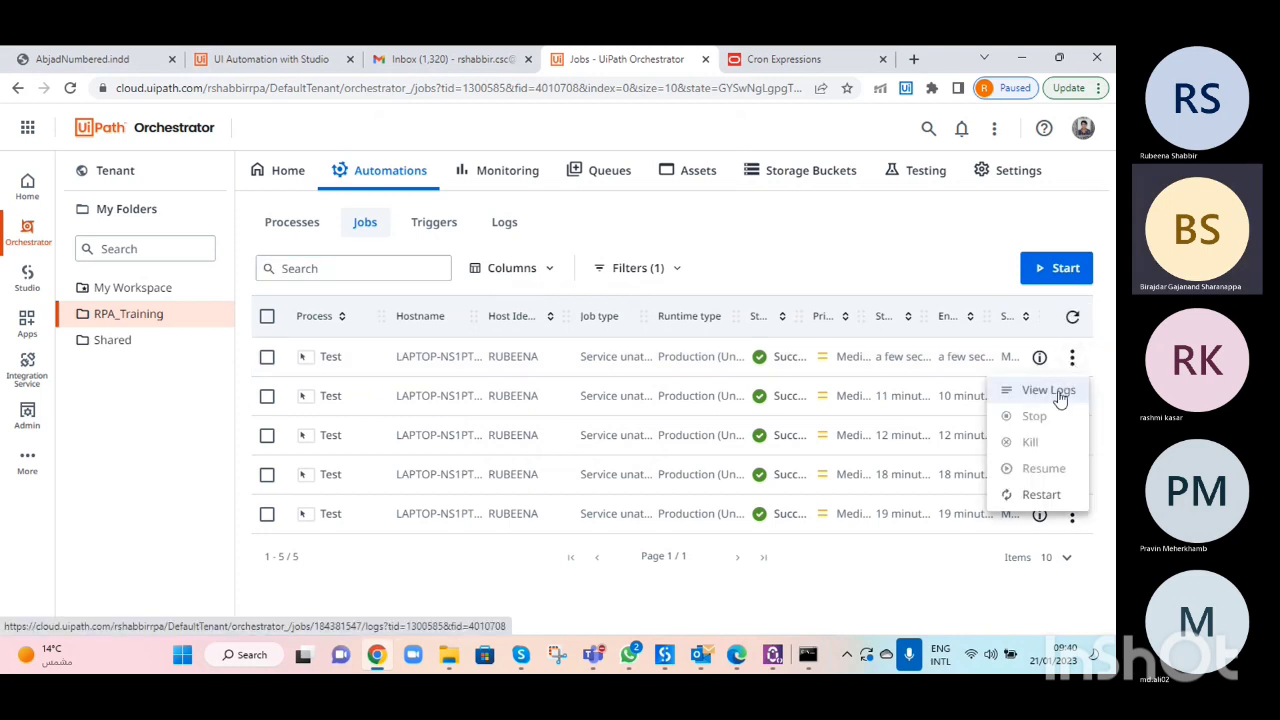
left_click(1049, 390)
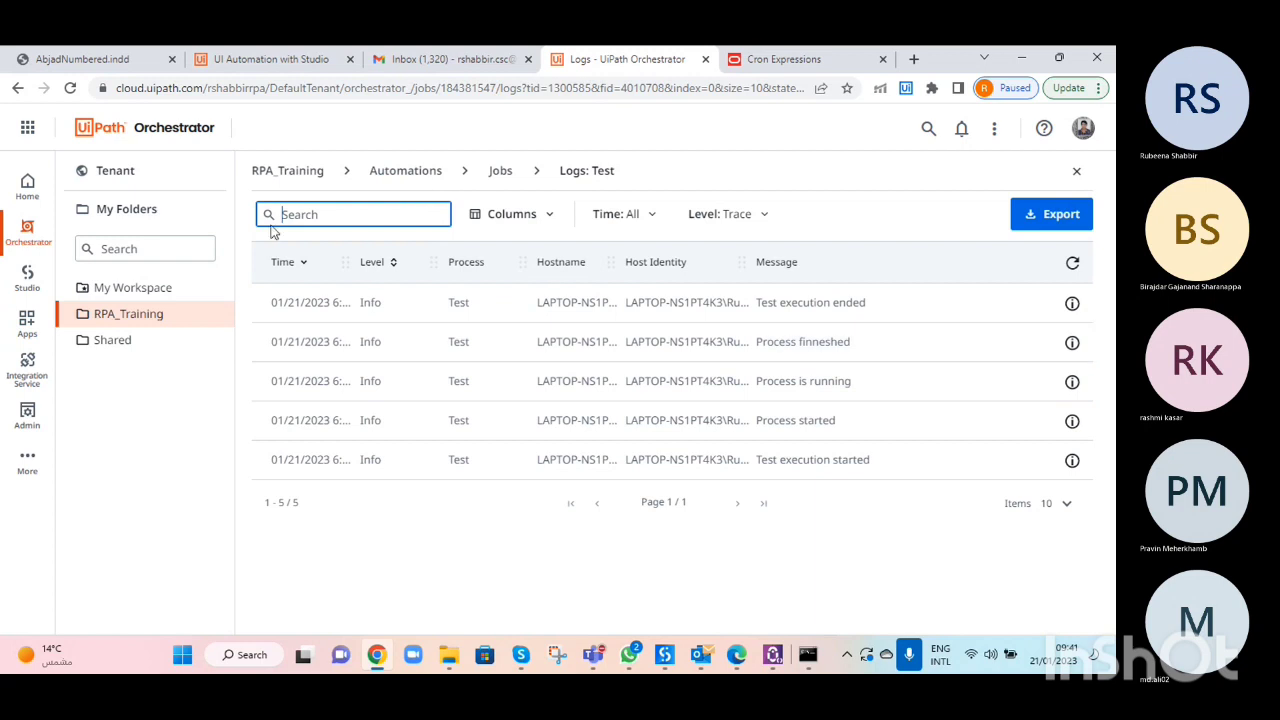
left_click(490, 171)
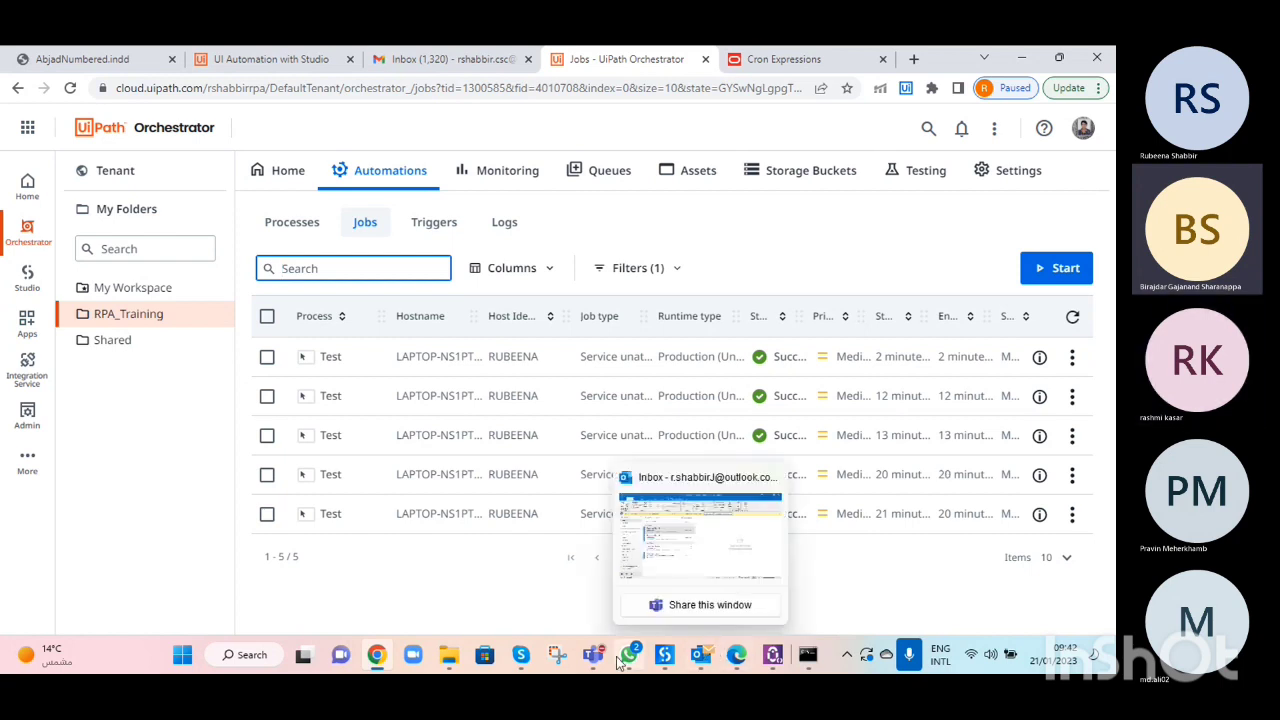
- Look at the Teams meeting and the LeapYear workflow in Studio, then return to Chrome
mouse_move(594, 655)
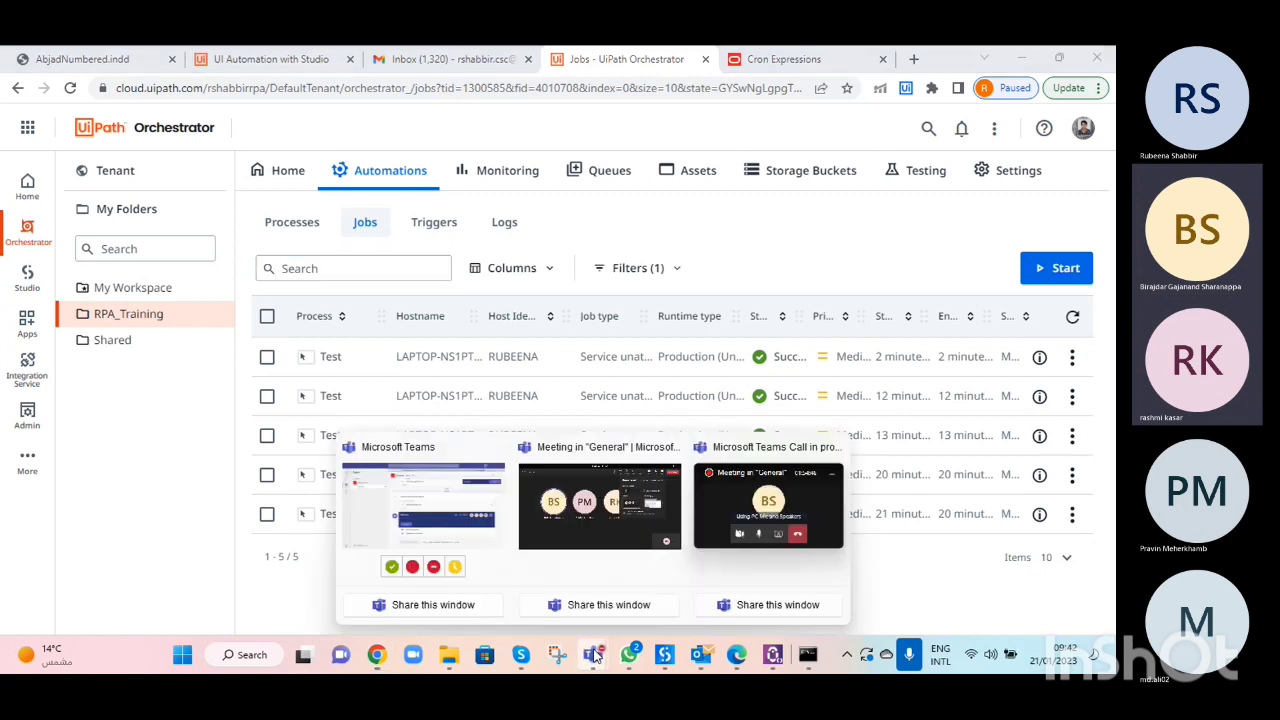
left_click(595, 509)
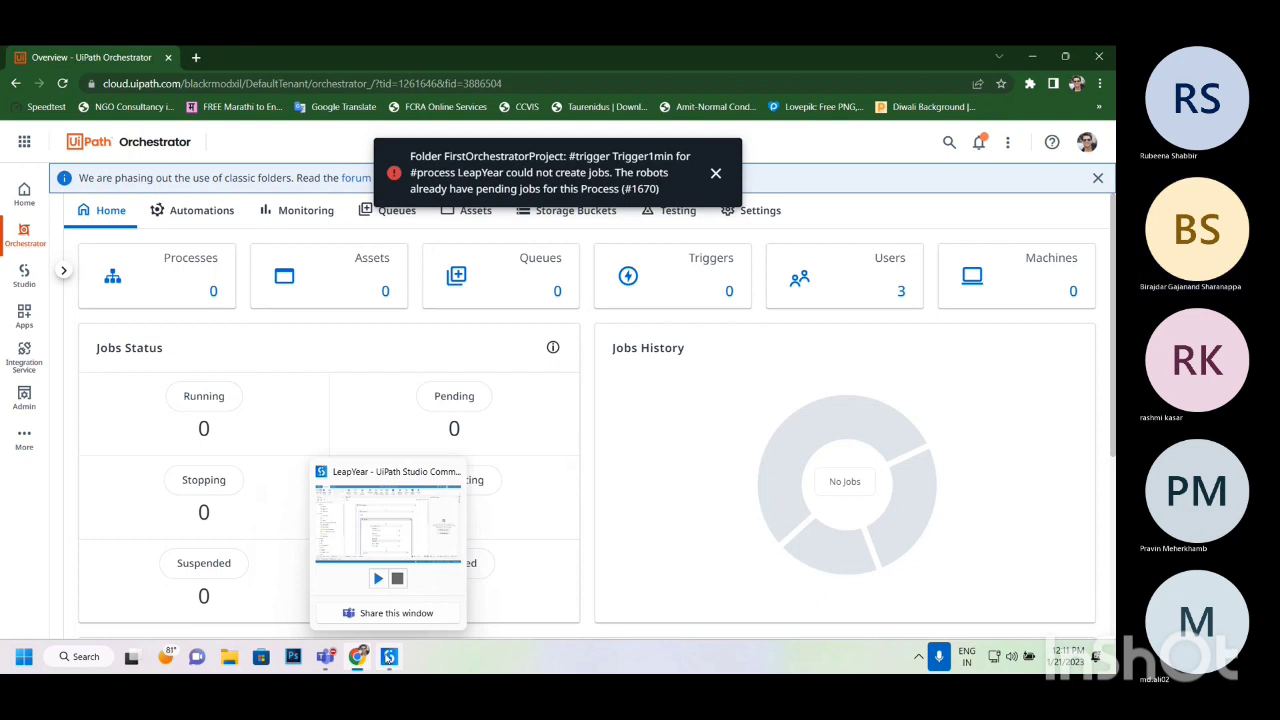
left_click(389, 657)
scroll(411, 250, "down", 10)
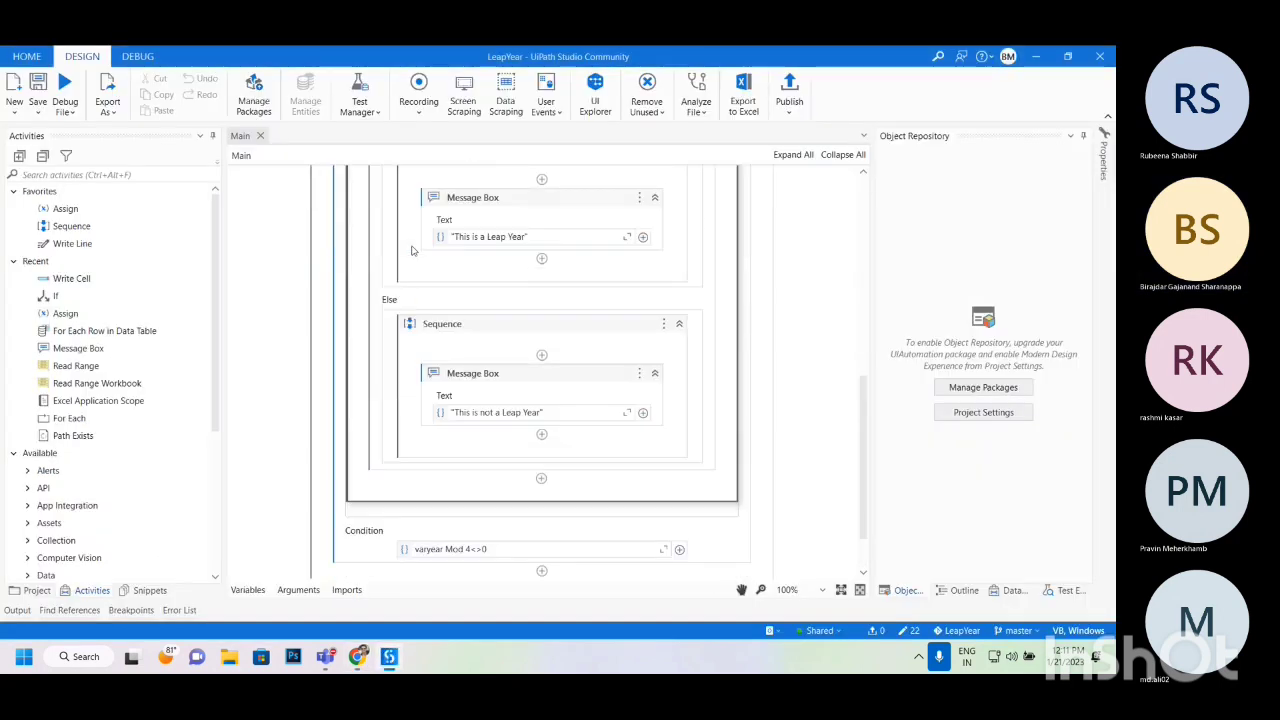
scroll(411, 250, "up", 10)
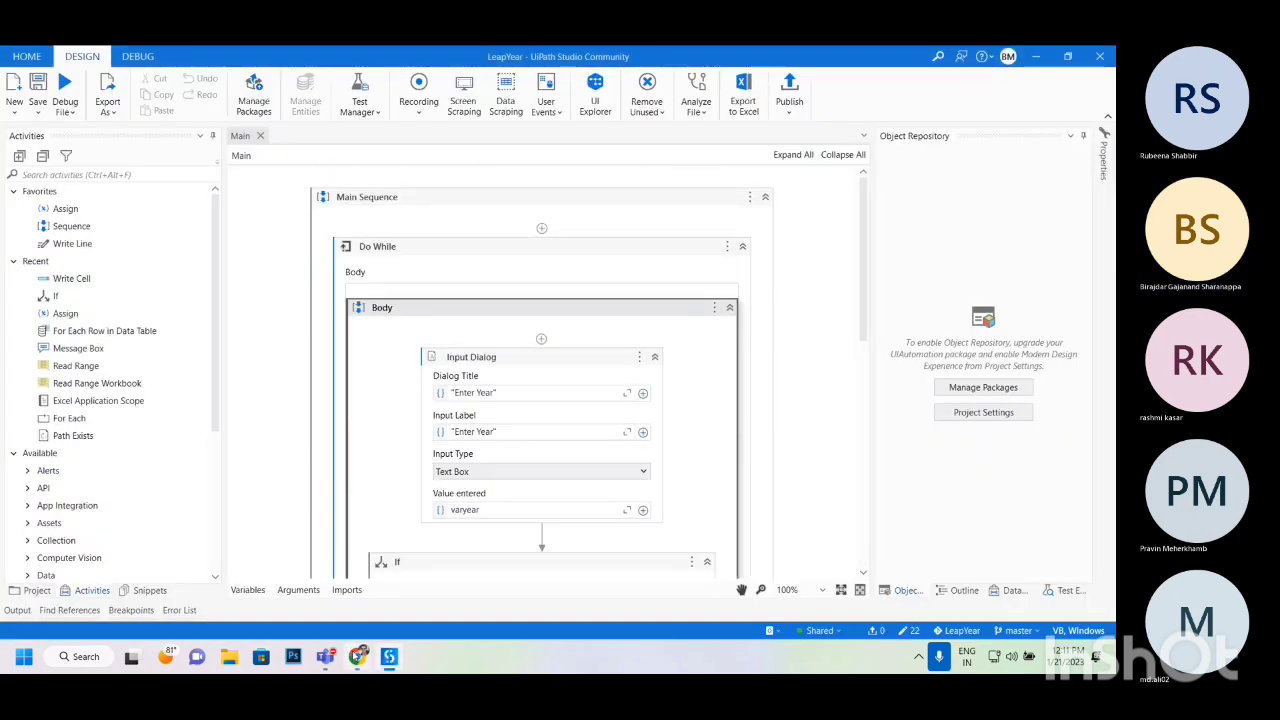
left_click(357, 657)
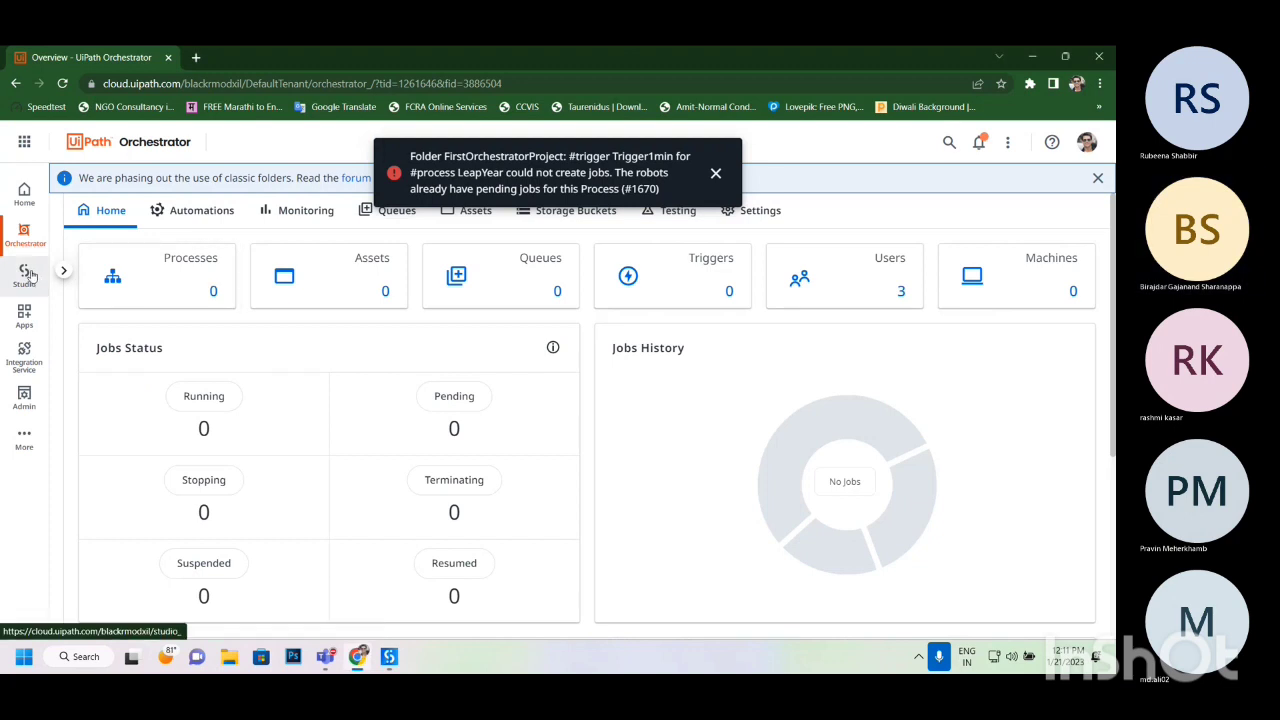
- Confirm the Processes and Triggers lists are empty and reload the Orchestrator overview
left_click(200, 210)
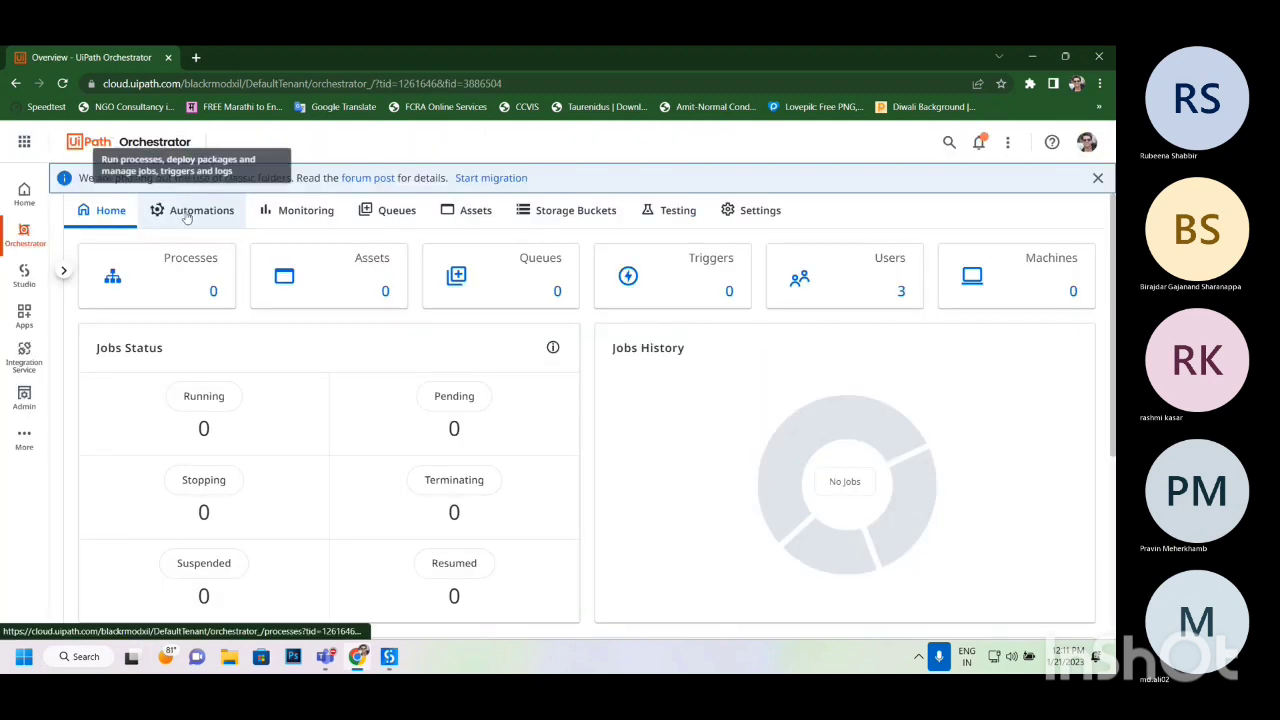
left_click(186, 218)
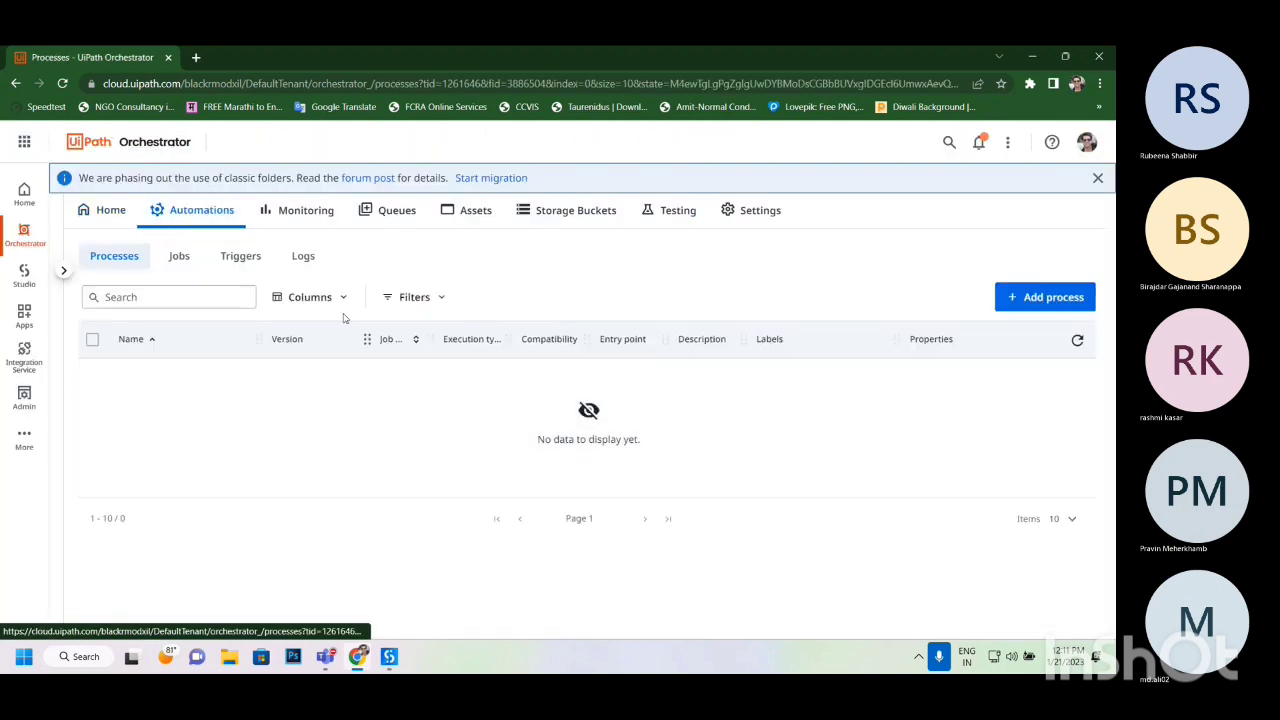
left_click(238, 256)
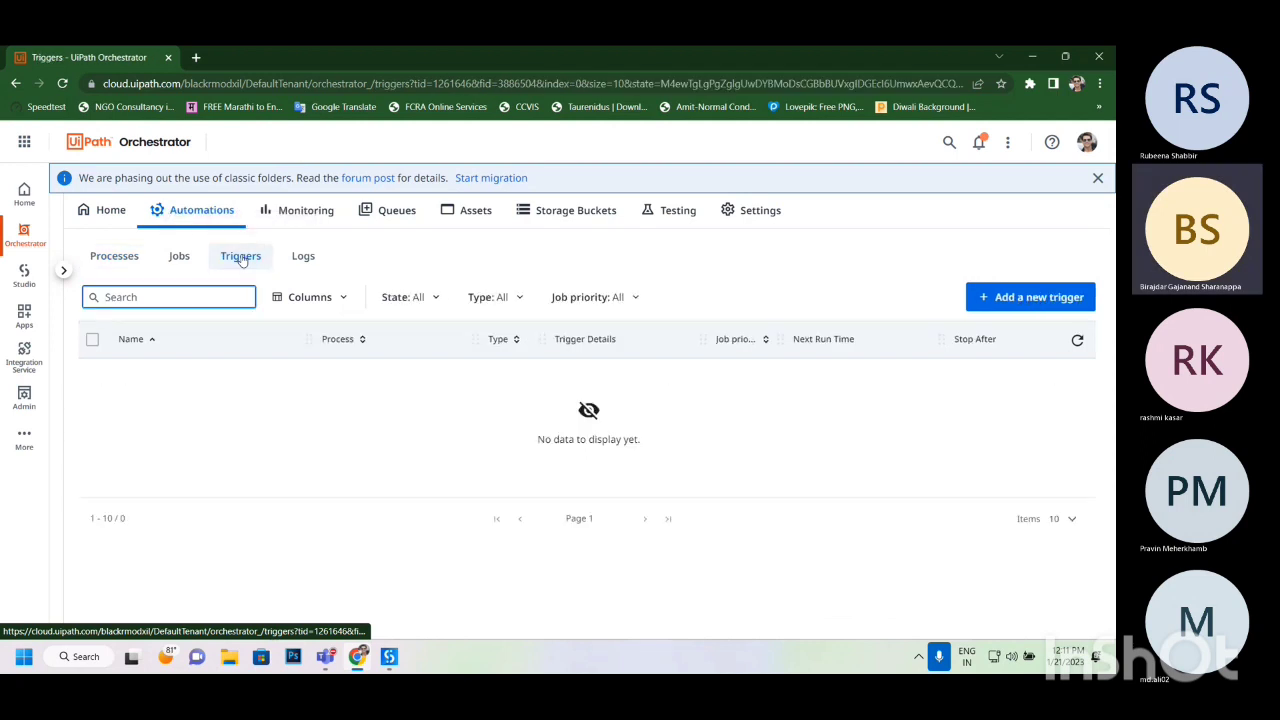
left_click(128, 257)
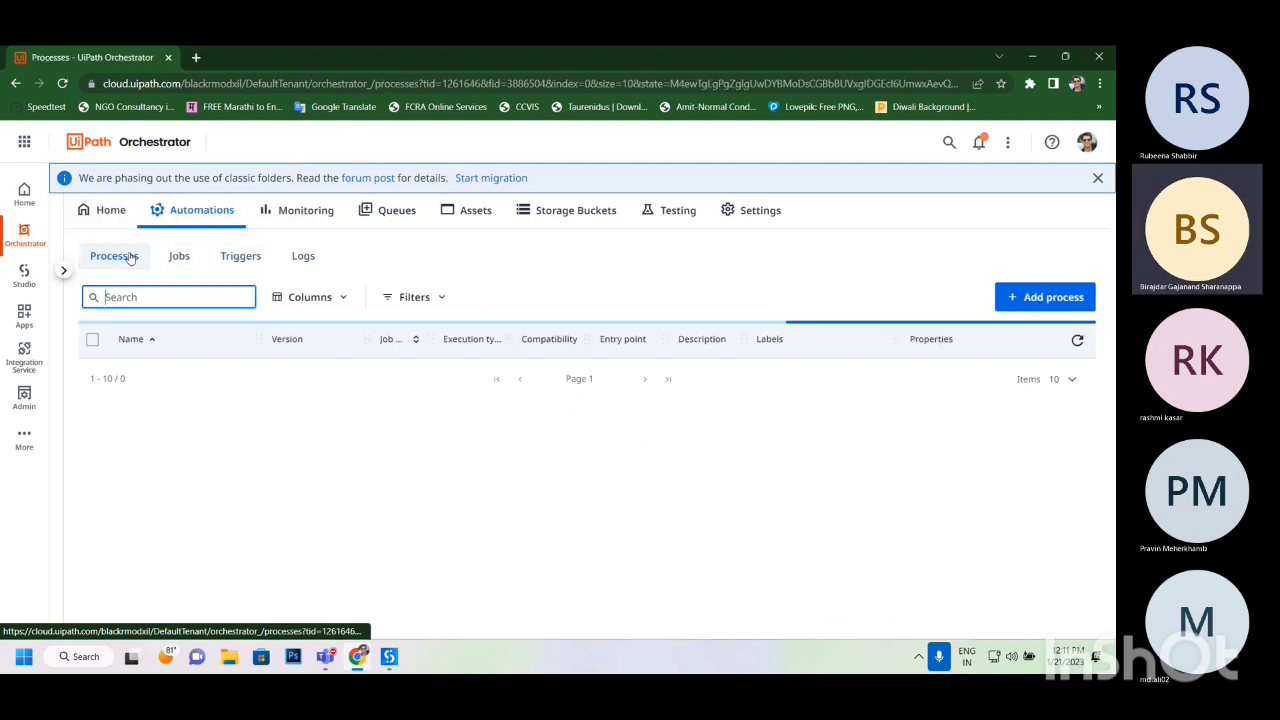
left_click(26, 244)
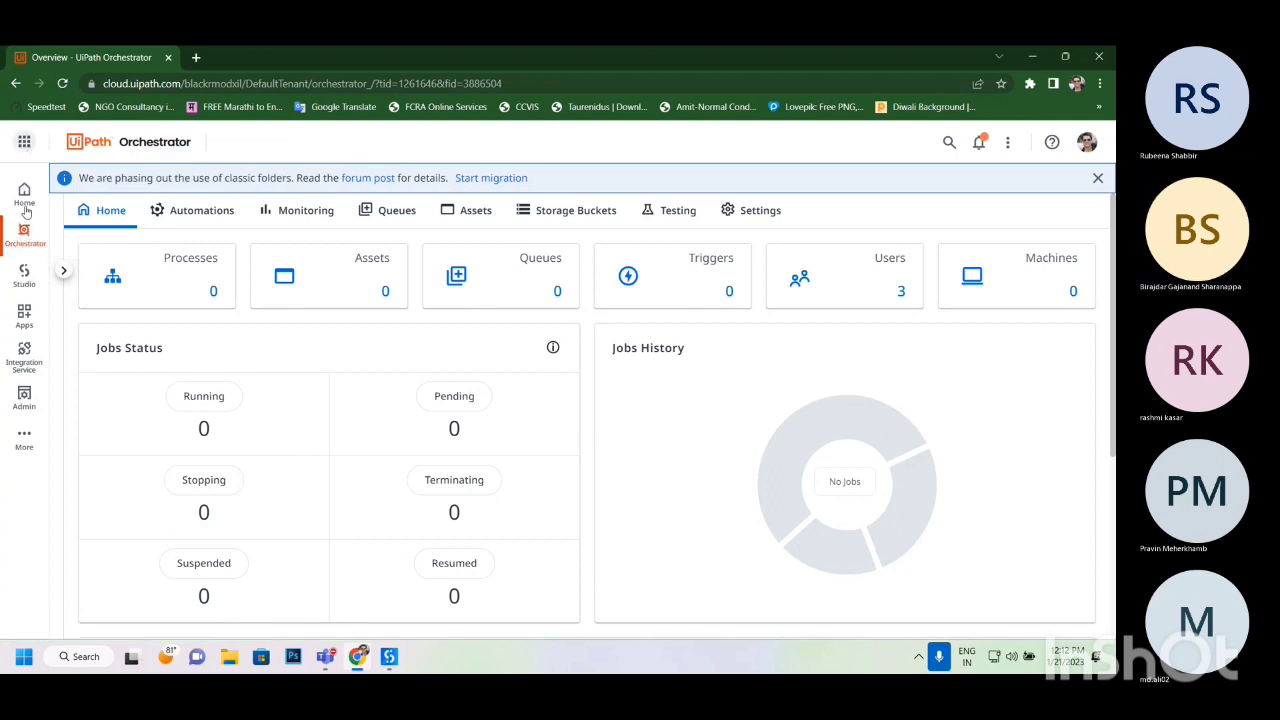
- Reload the overview and dismiss the classic-folders migration notice and the trigger error toast
left_click(26, 245)
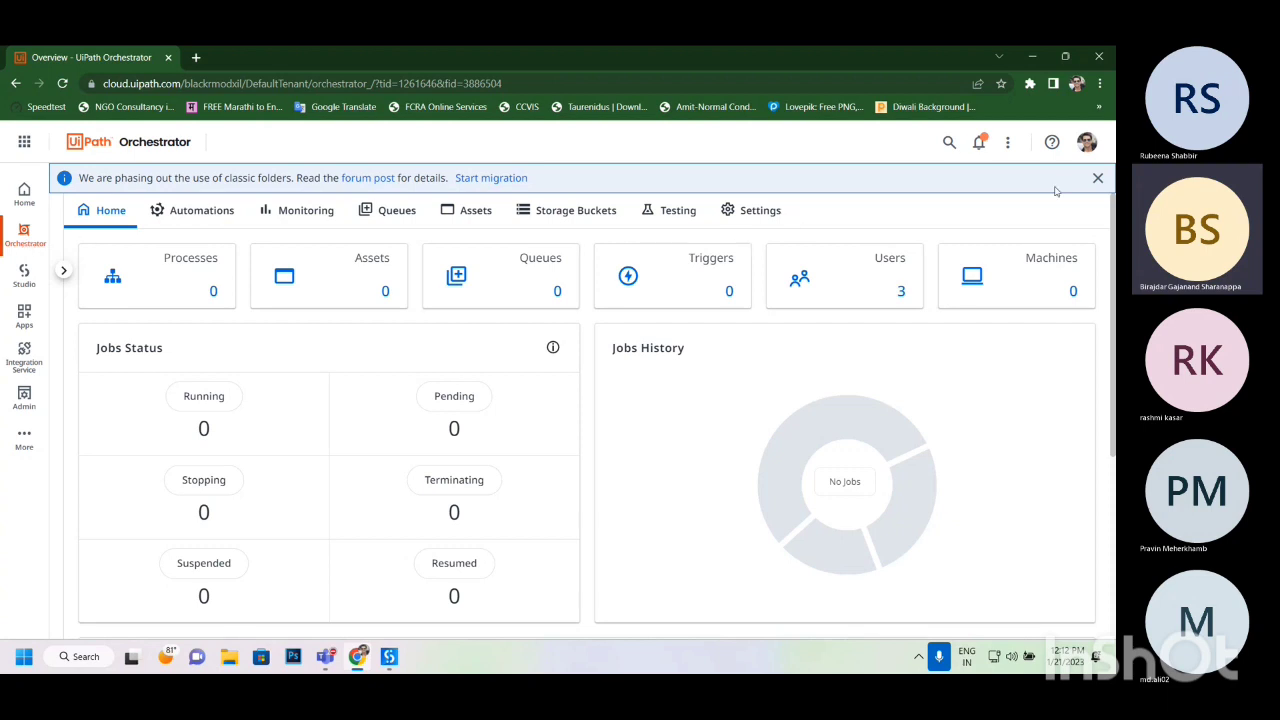
left_click(1098, 177)
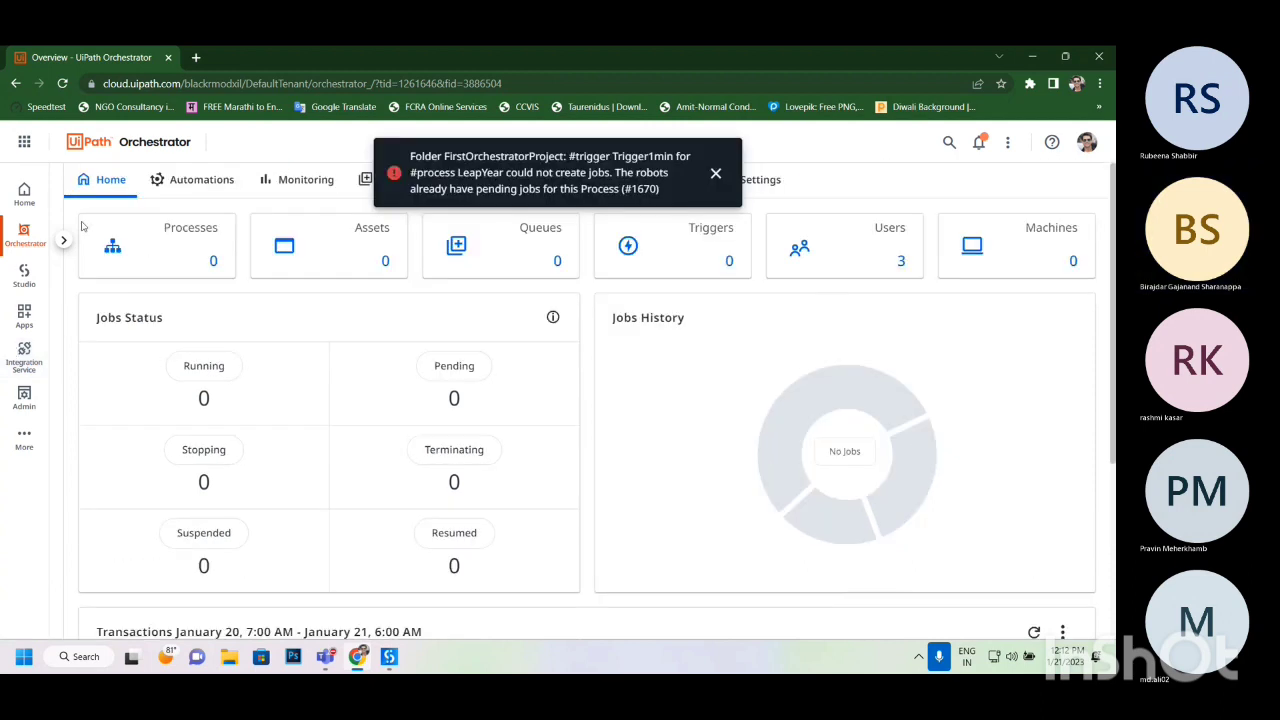
left_click(715, 174)
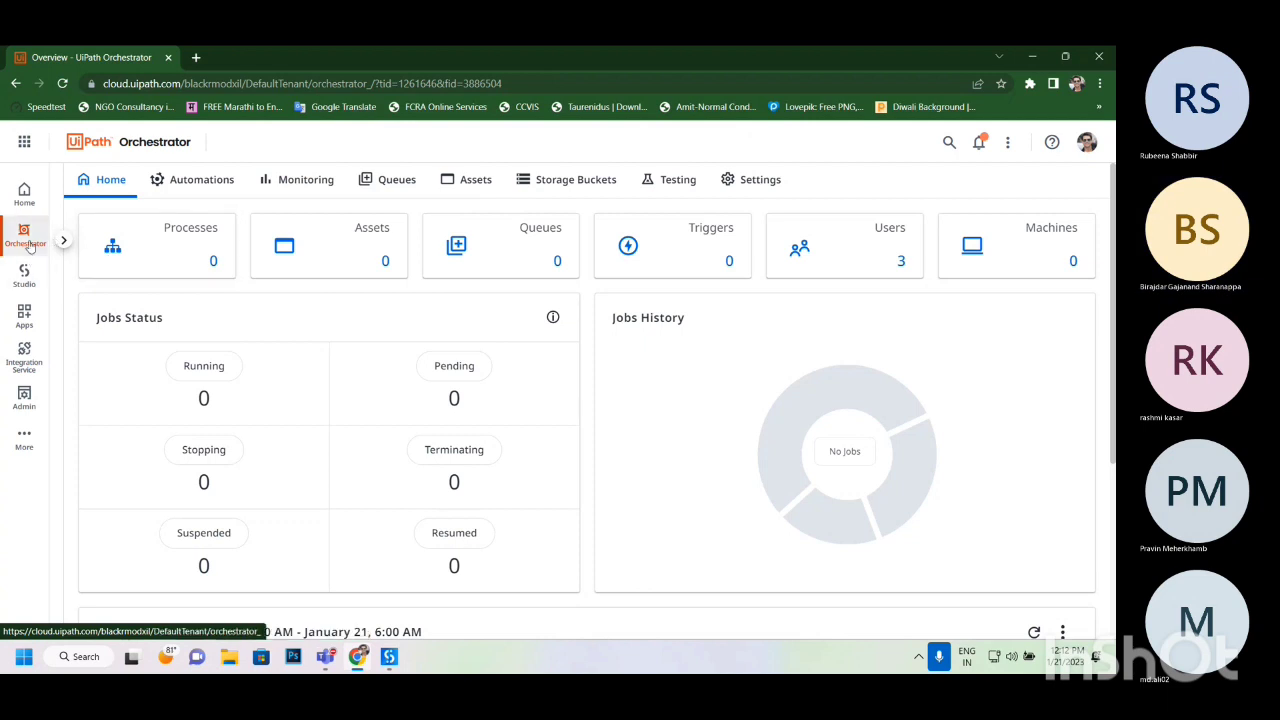
- Review user assignments for the Shared and FirstOrchestratorProject folders, then open tenant Packages
left_click(63, 240)
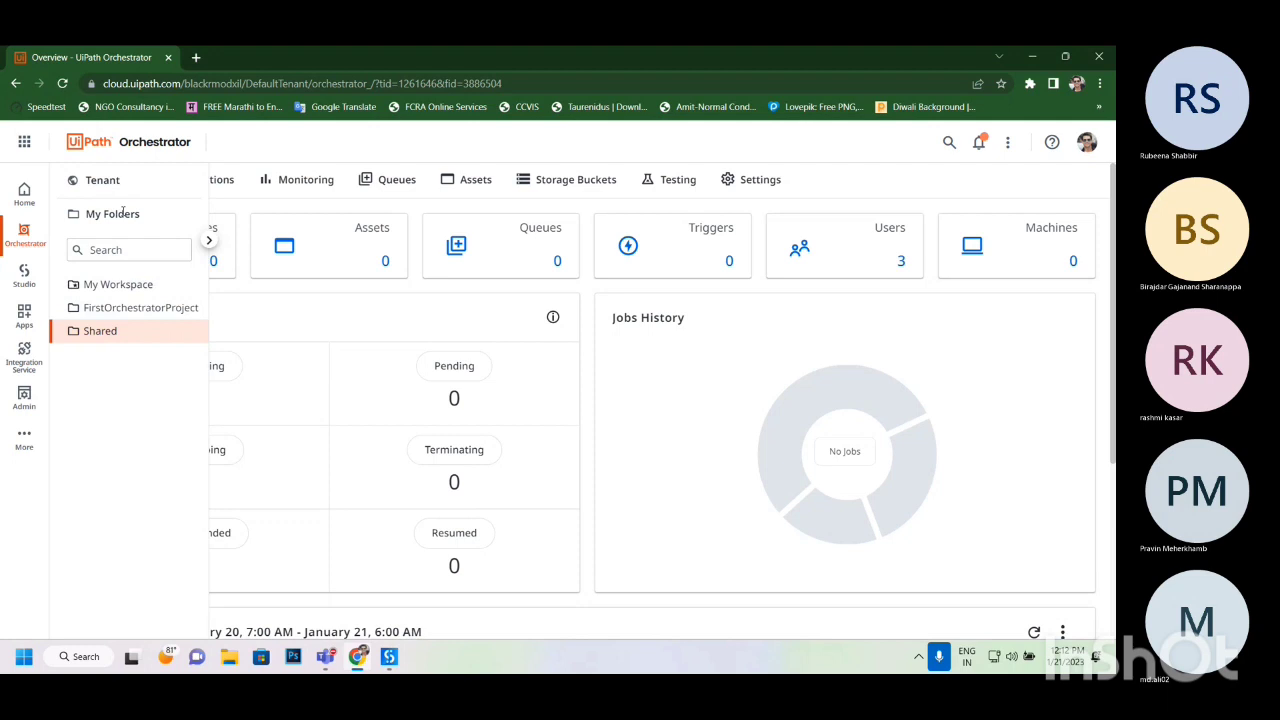
left_click(121, 182)
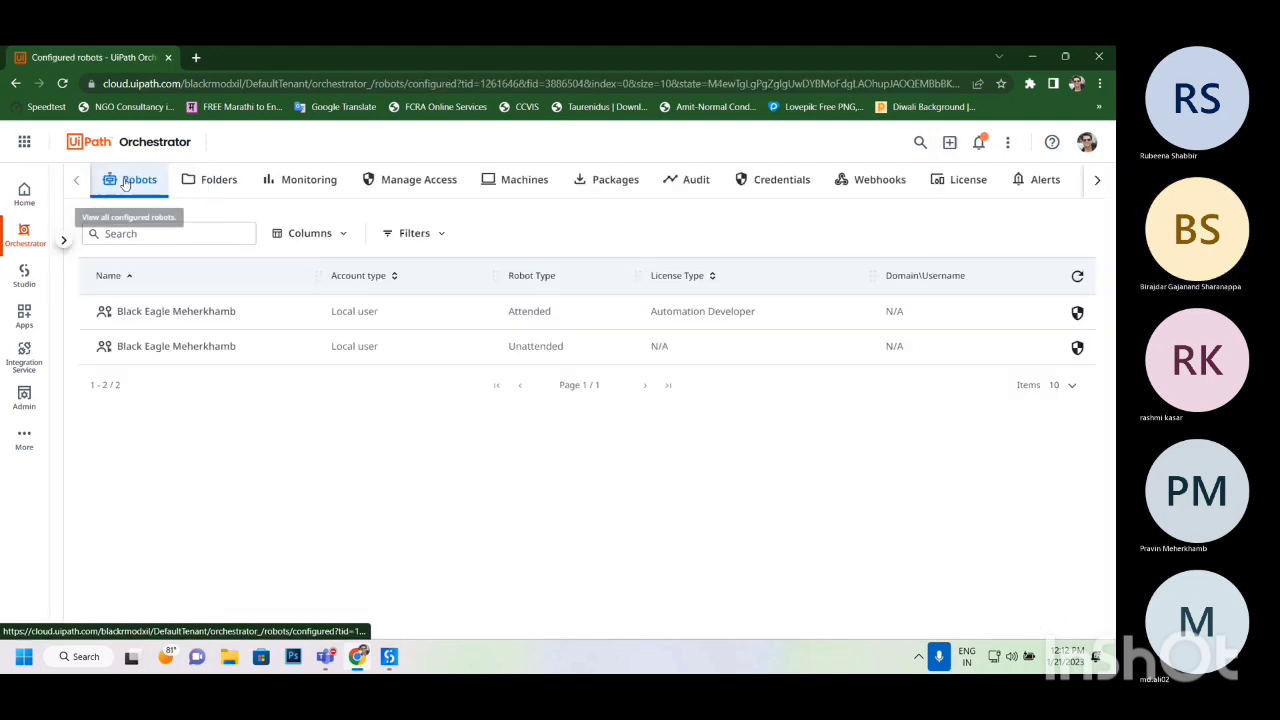
left_click(215, 182)
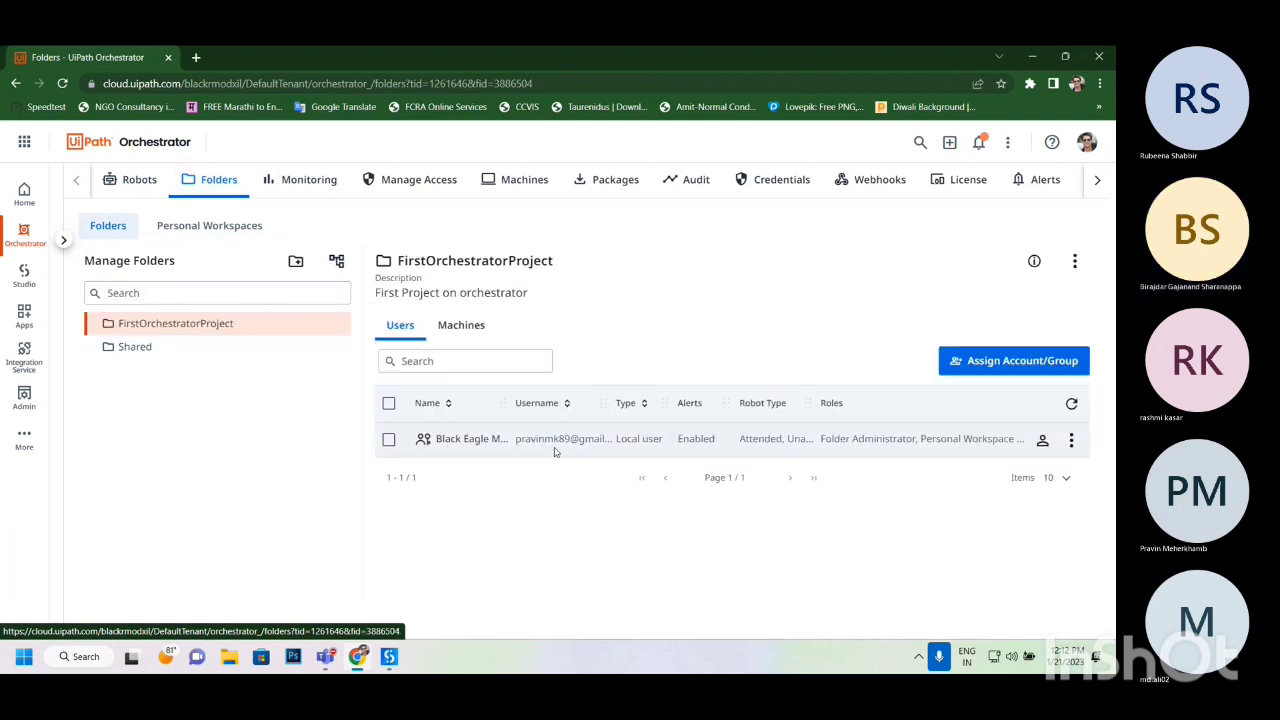
left_click(174, 349)
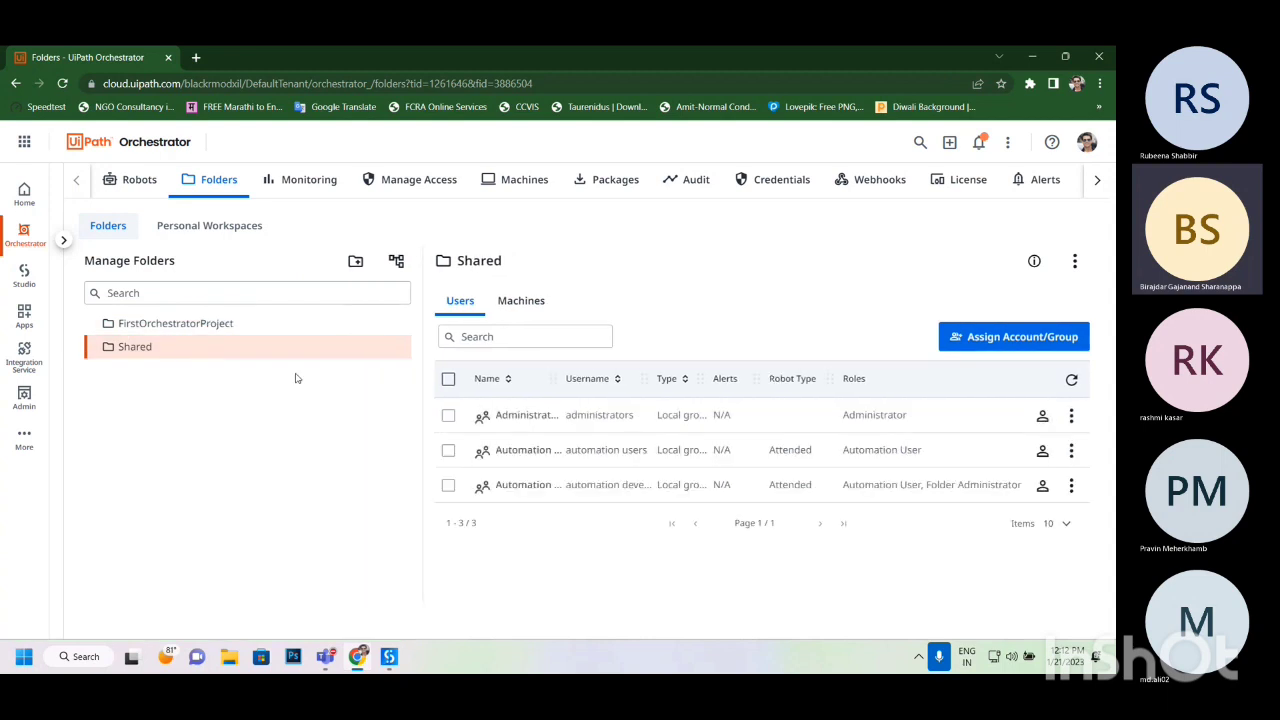
left_click(195, 331)
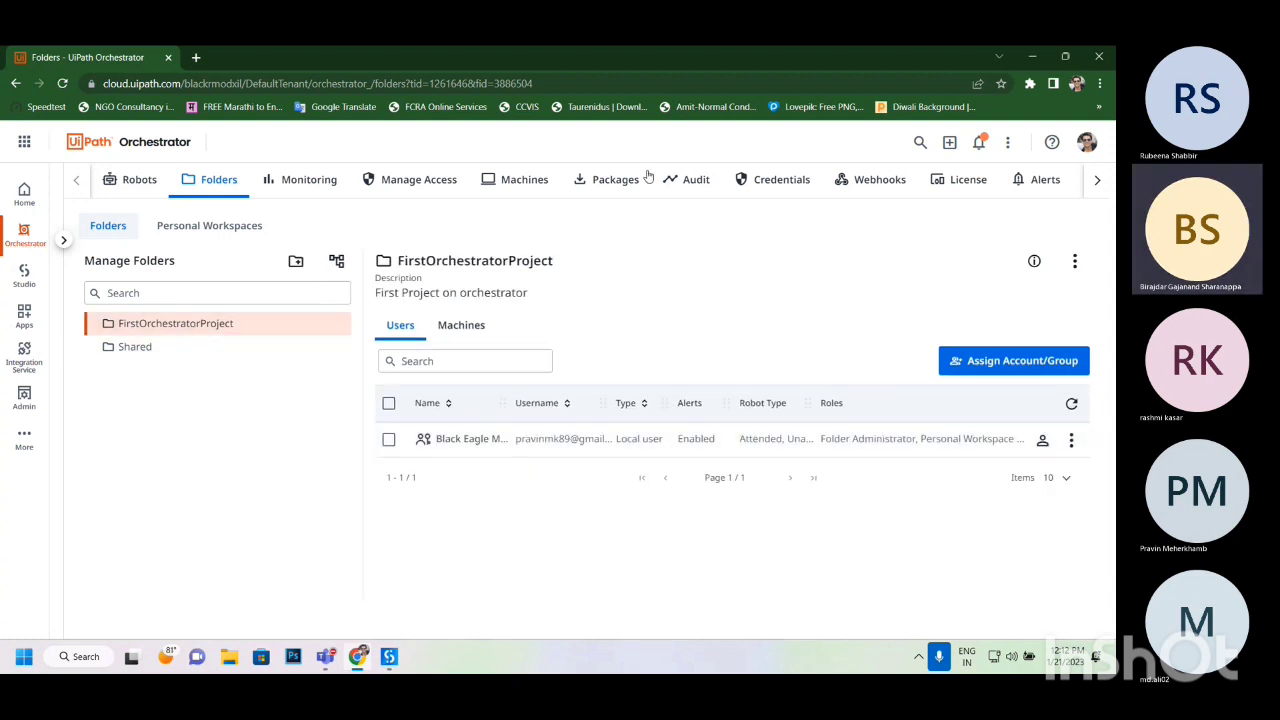
left_click(616, 179)
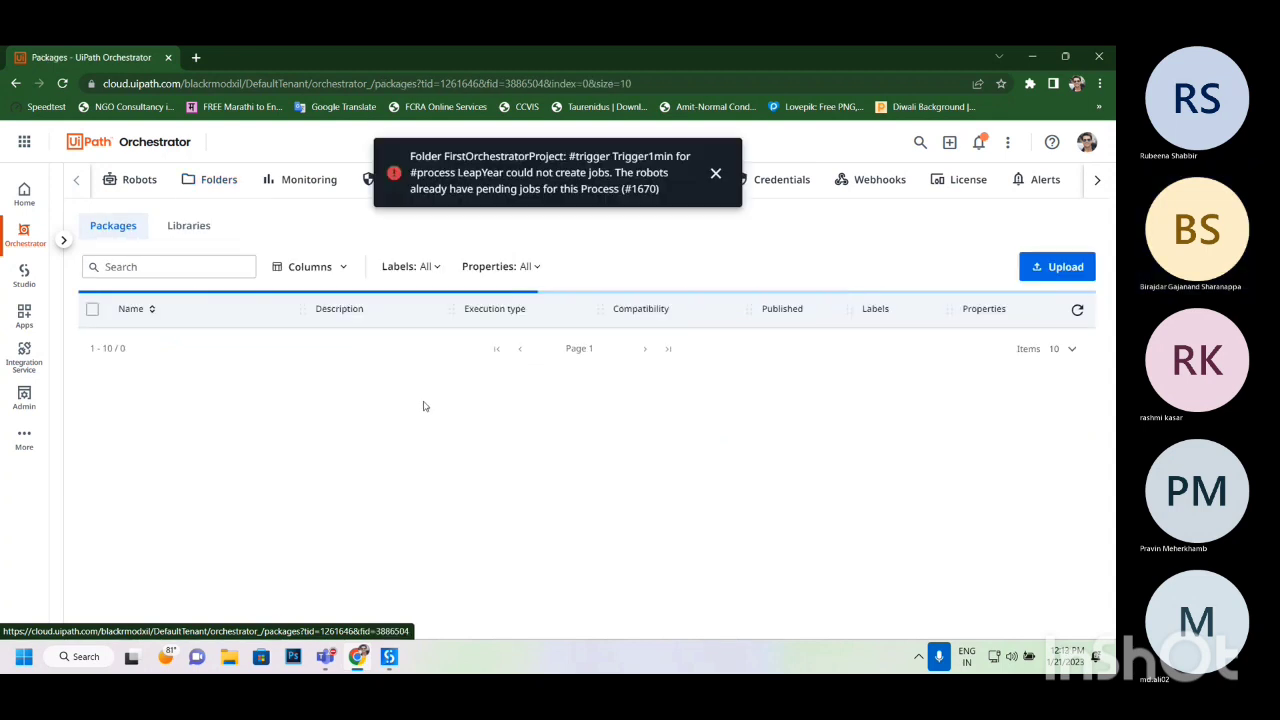
- Dismiss the trigger error toast, reopen tenant Folders, and head back to the Orchestrator overview
left_click(715, 176)
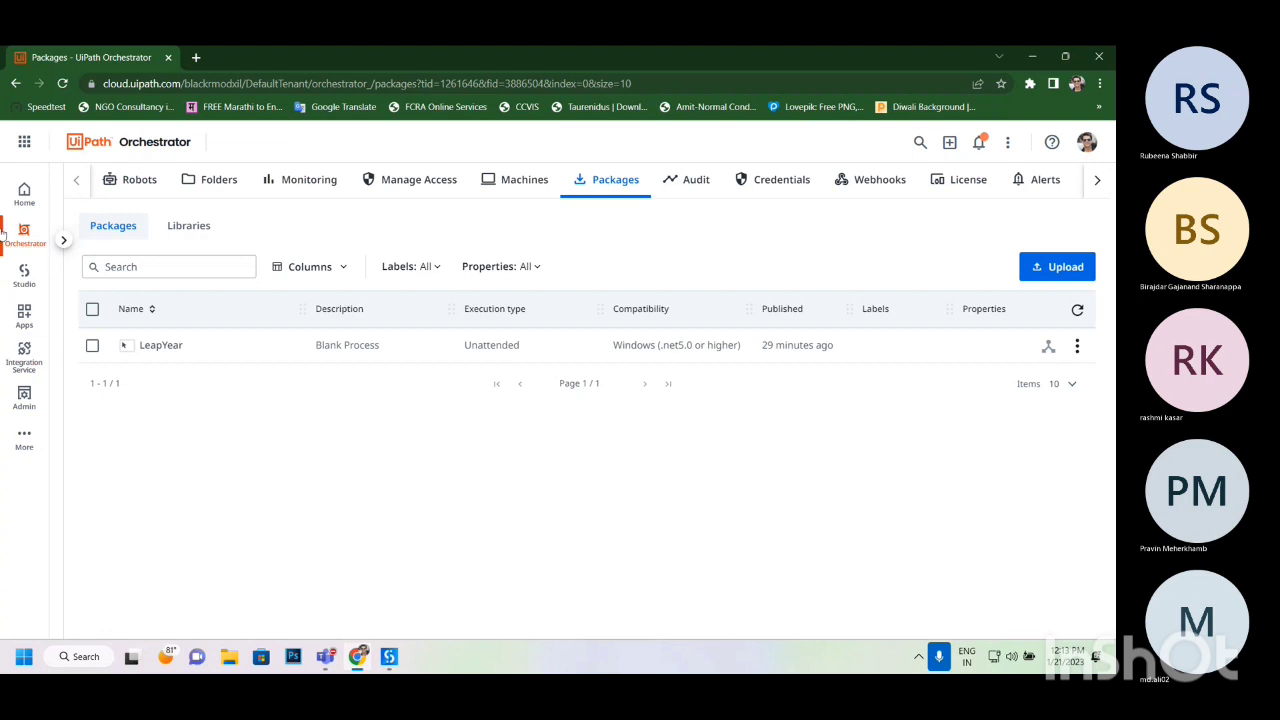
left_click(222, 180)
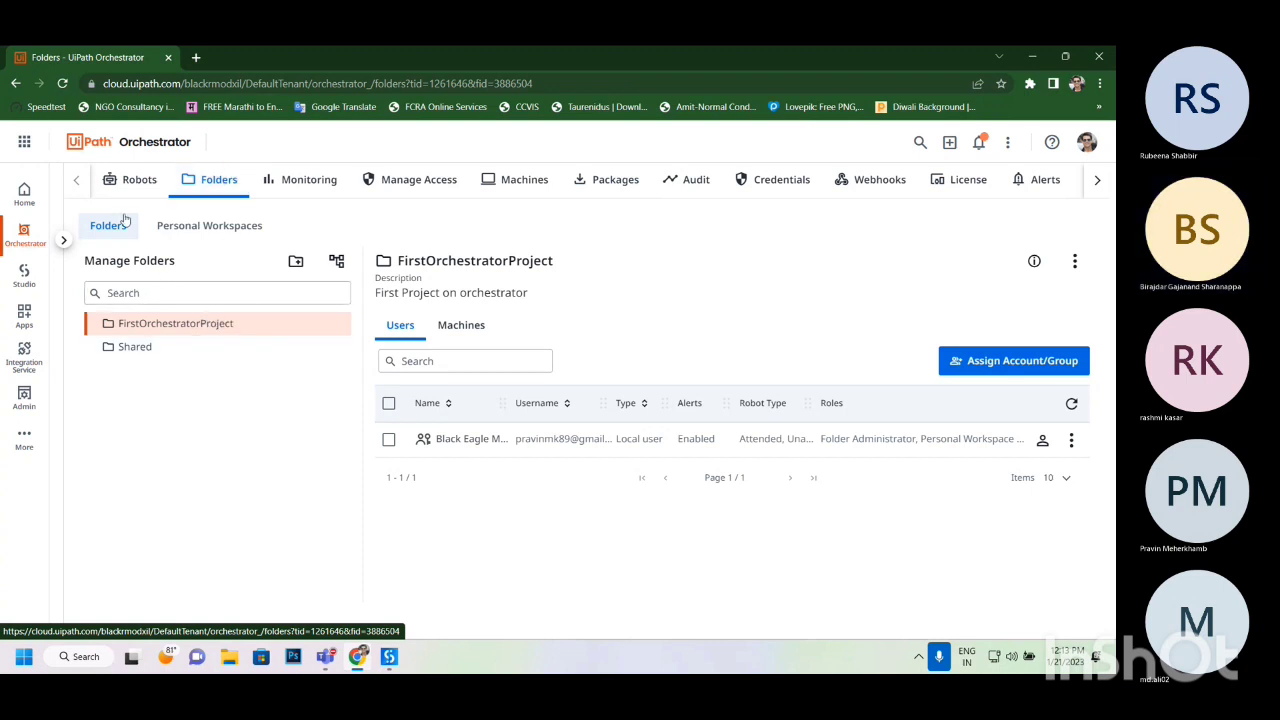
left_click(28, 237)
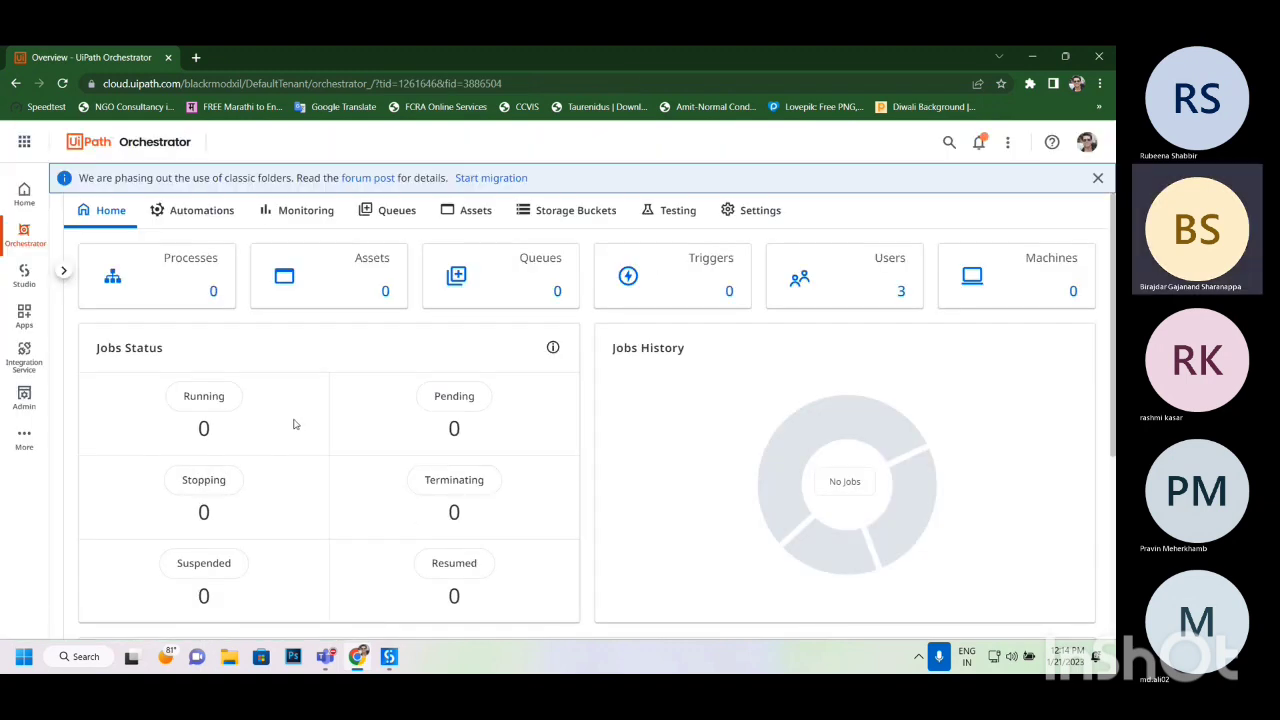
- Open the FirstOrchestratorProject folder's Jobs list showing the four LeapYear jobs
left_click(65, 272)
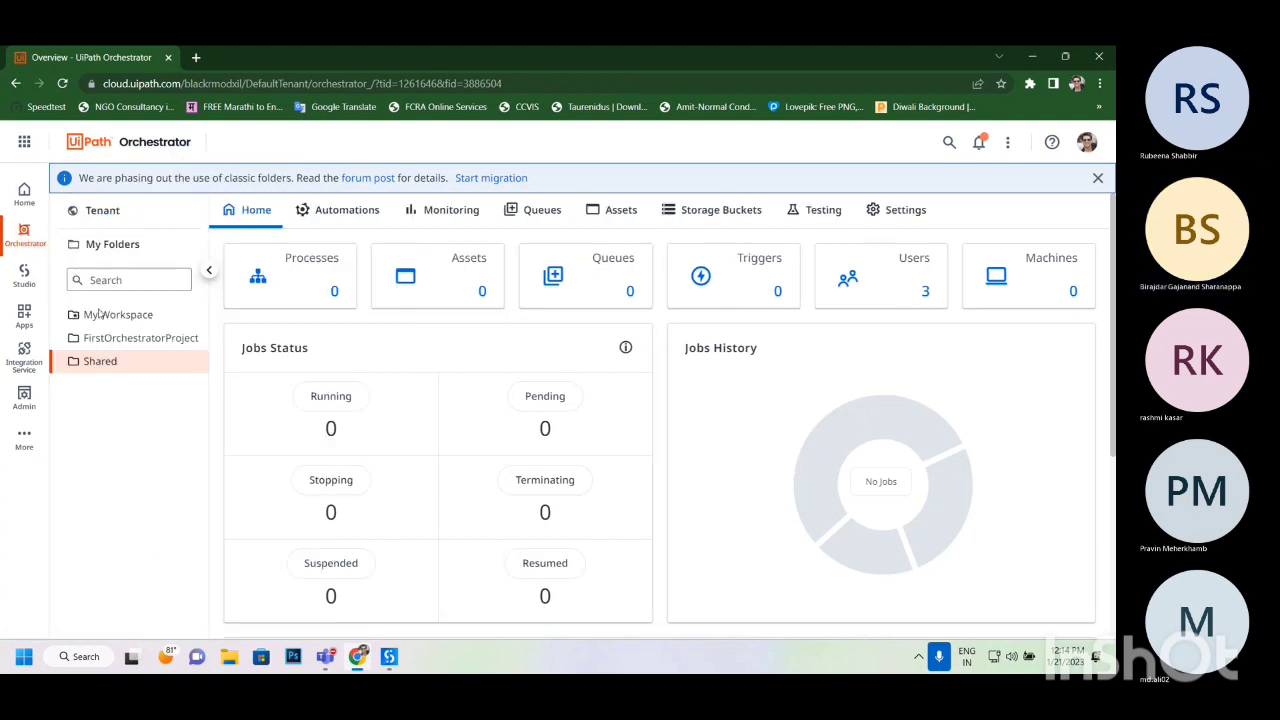
left_click(124, 340)
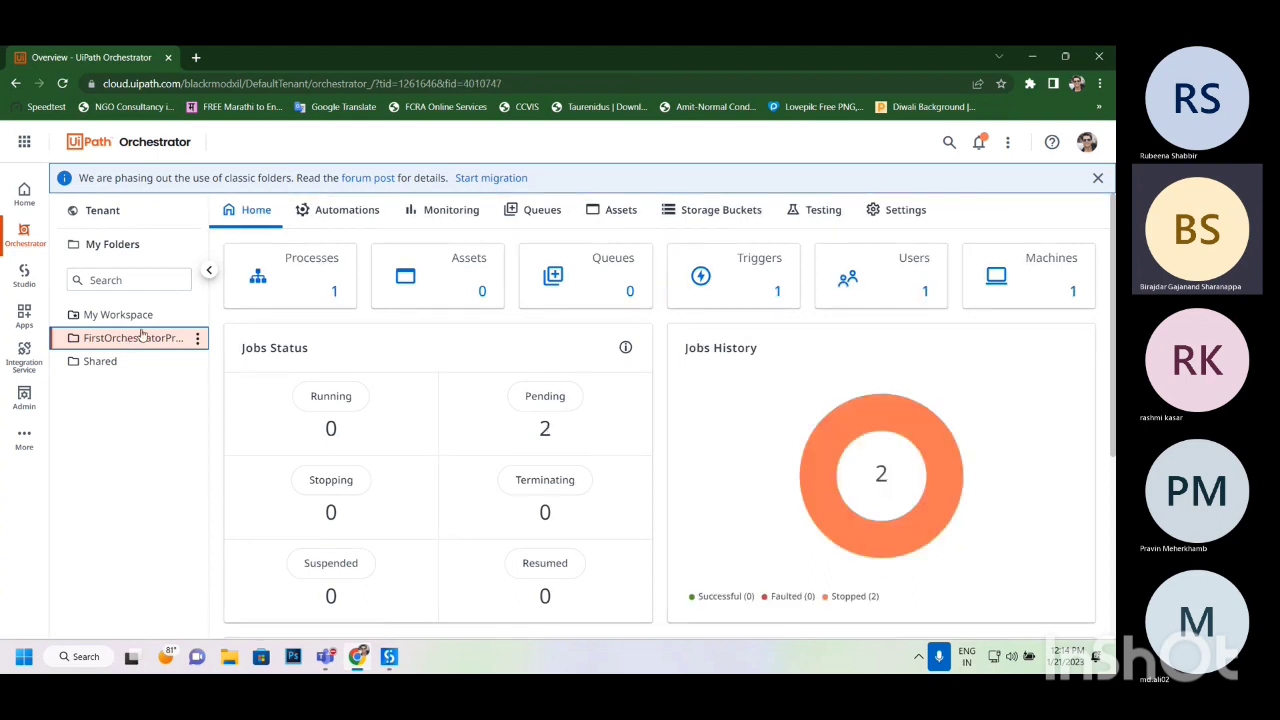
left_click(347, 213)
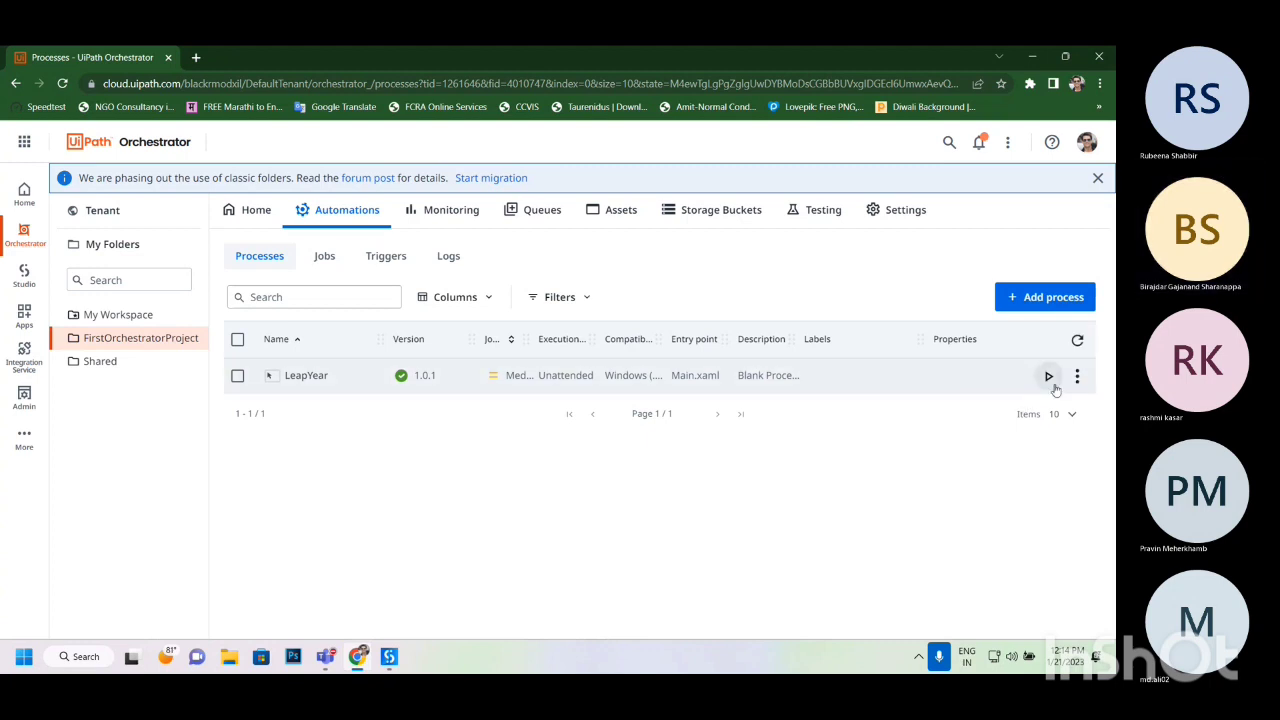
left_click(324, 256)
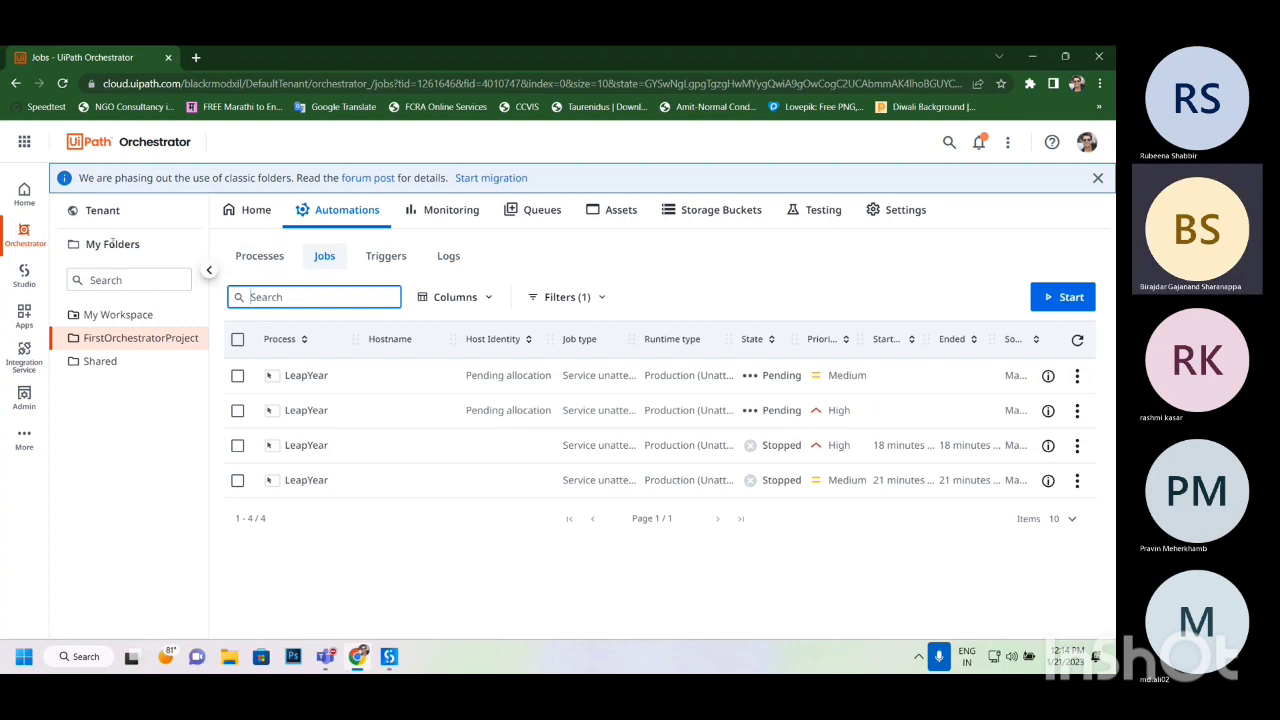
- Open the edit form for the folder's user from the tenant's folder management page
left_click(115, 211)
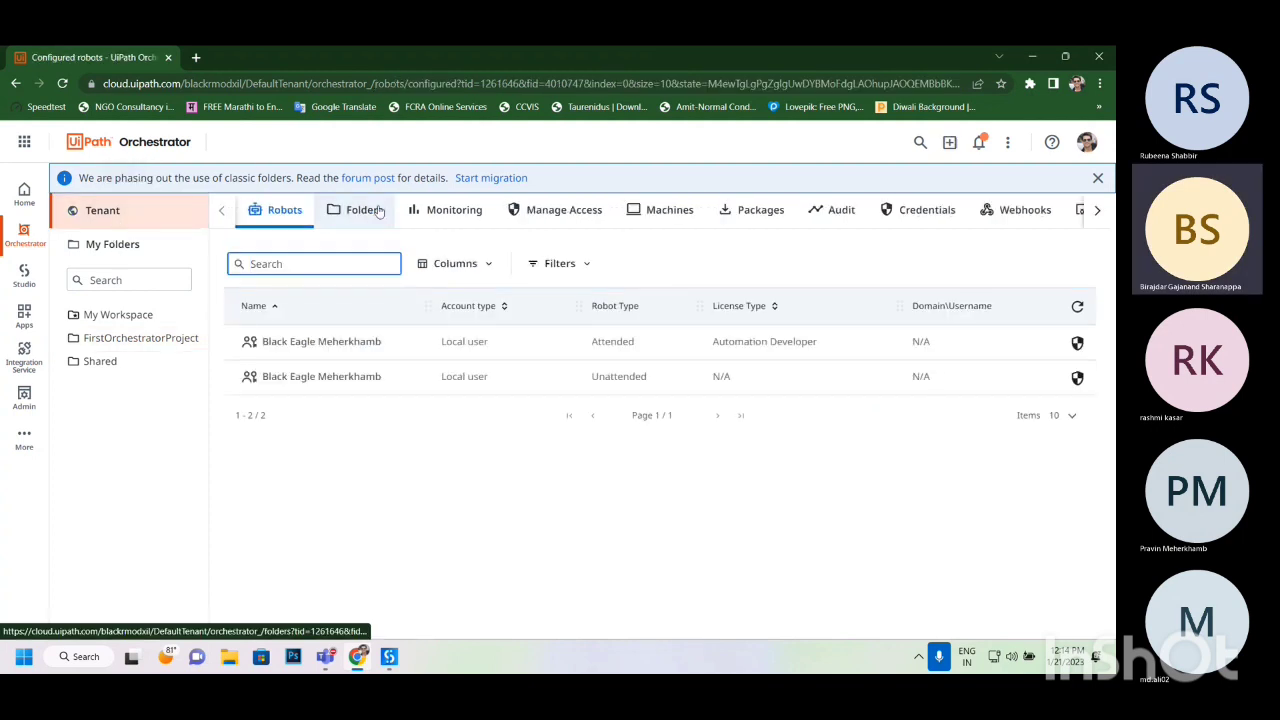
left_click(364, 210)
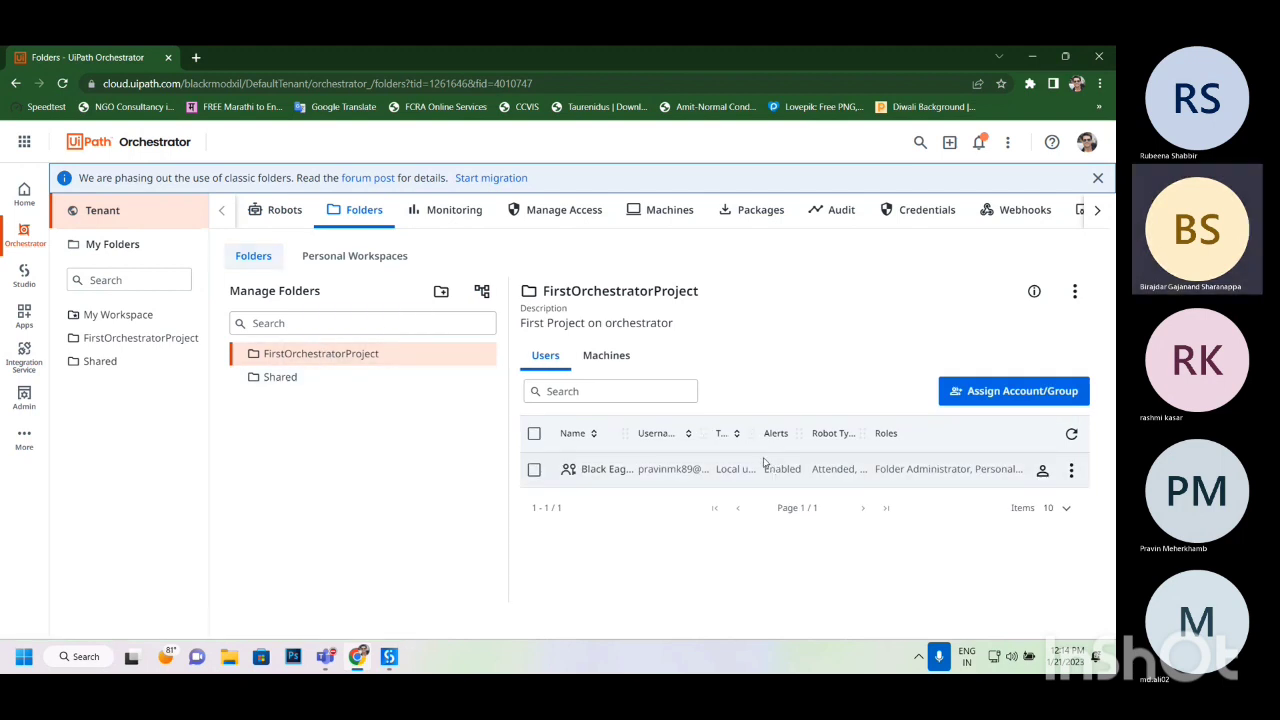
left_click(1073, 470)
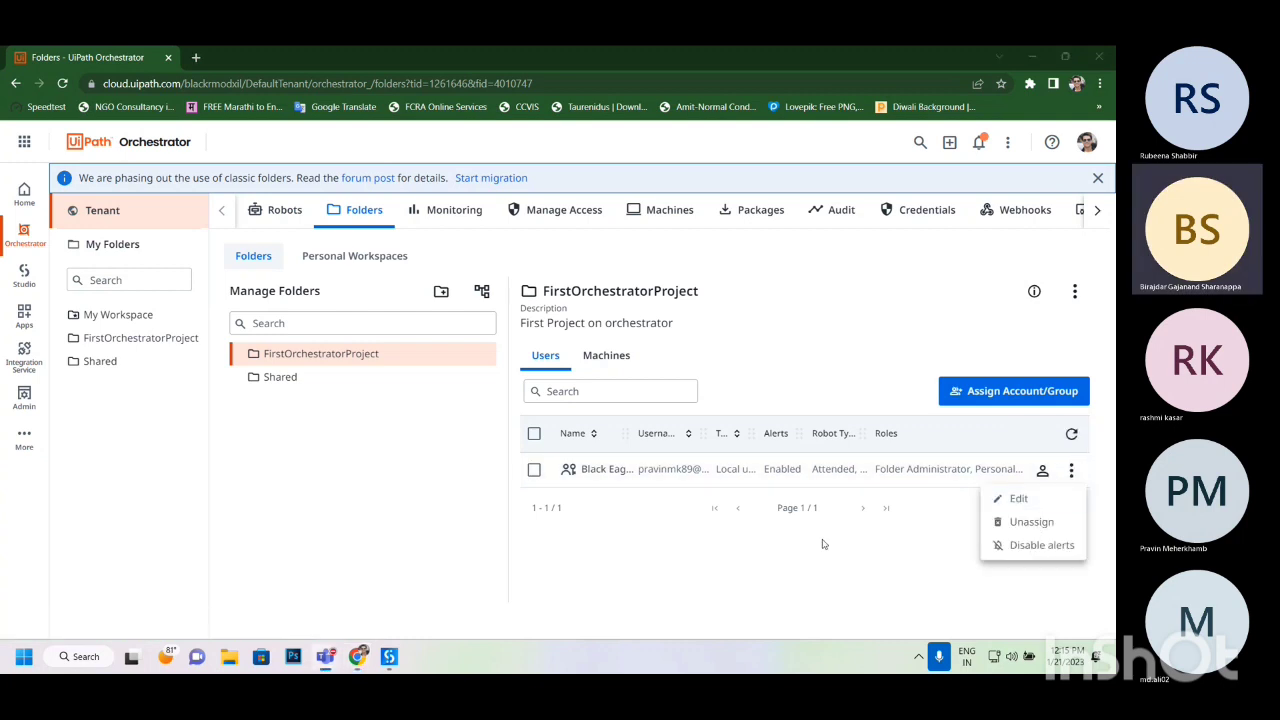
left_click(1038, 499)
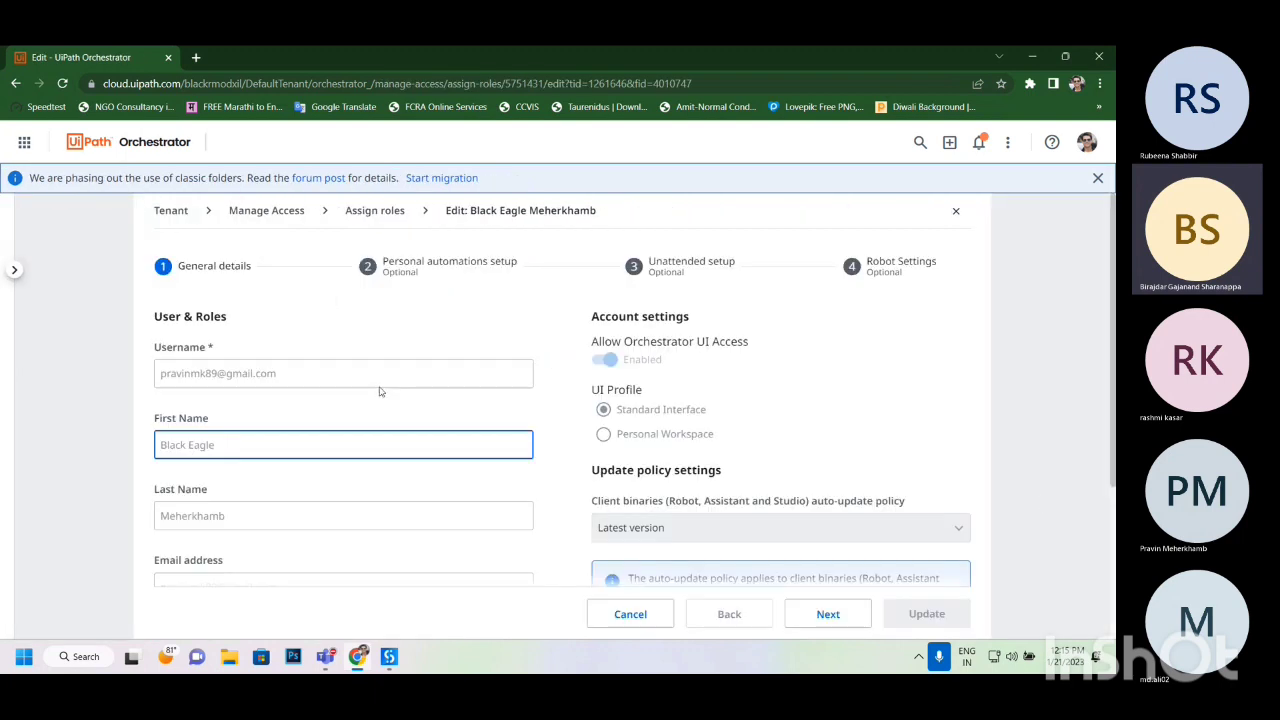
- In Unattended setup, choose 'Use a specific Windows user account' and reveal its credential fields
scroll(407, 418, "down", 2)
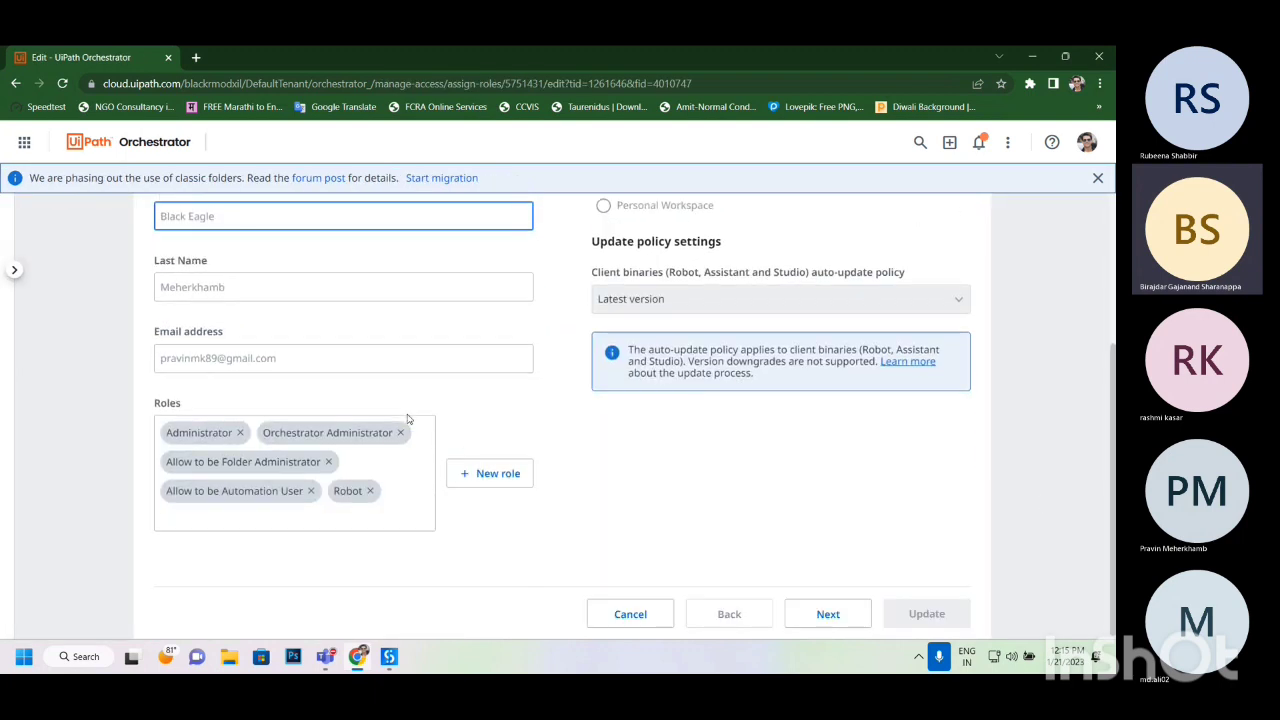
scroll(407, 418, "up", 2)
left_click_drag(837, 547, 995, 302)
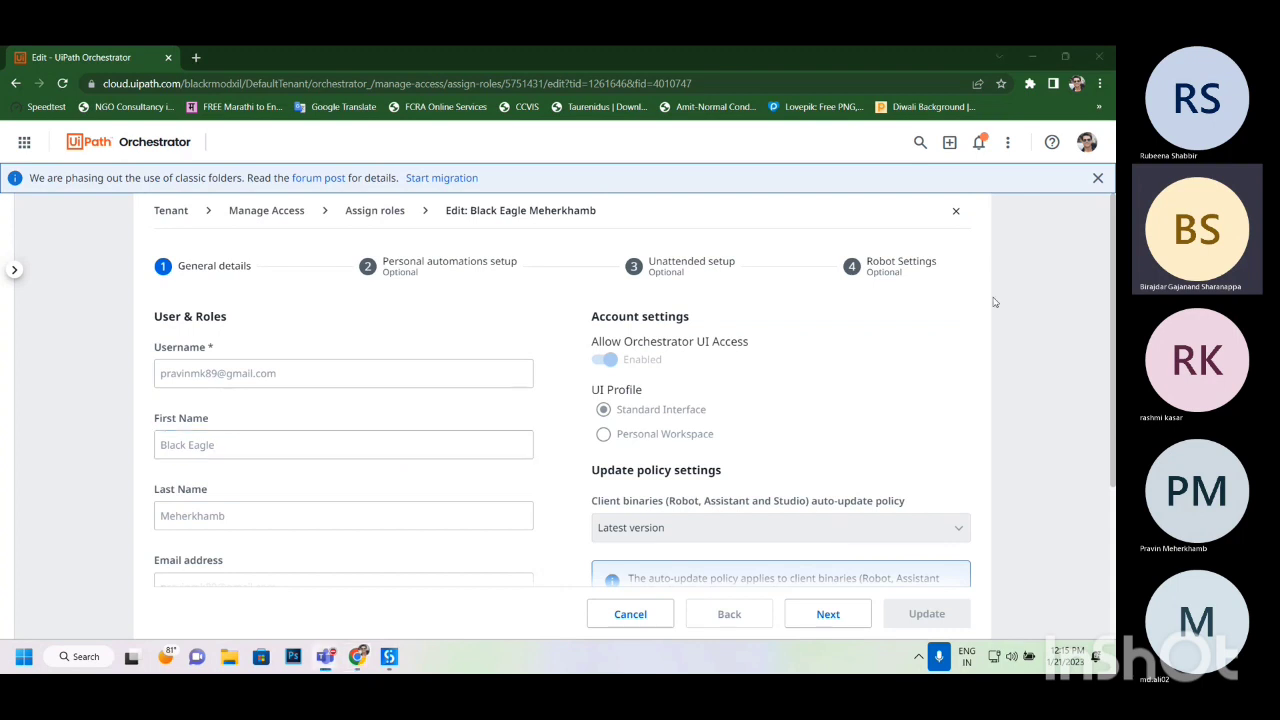
left_click(832, 616)
left_click(830, 616)
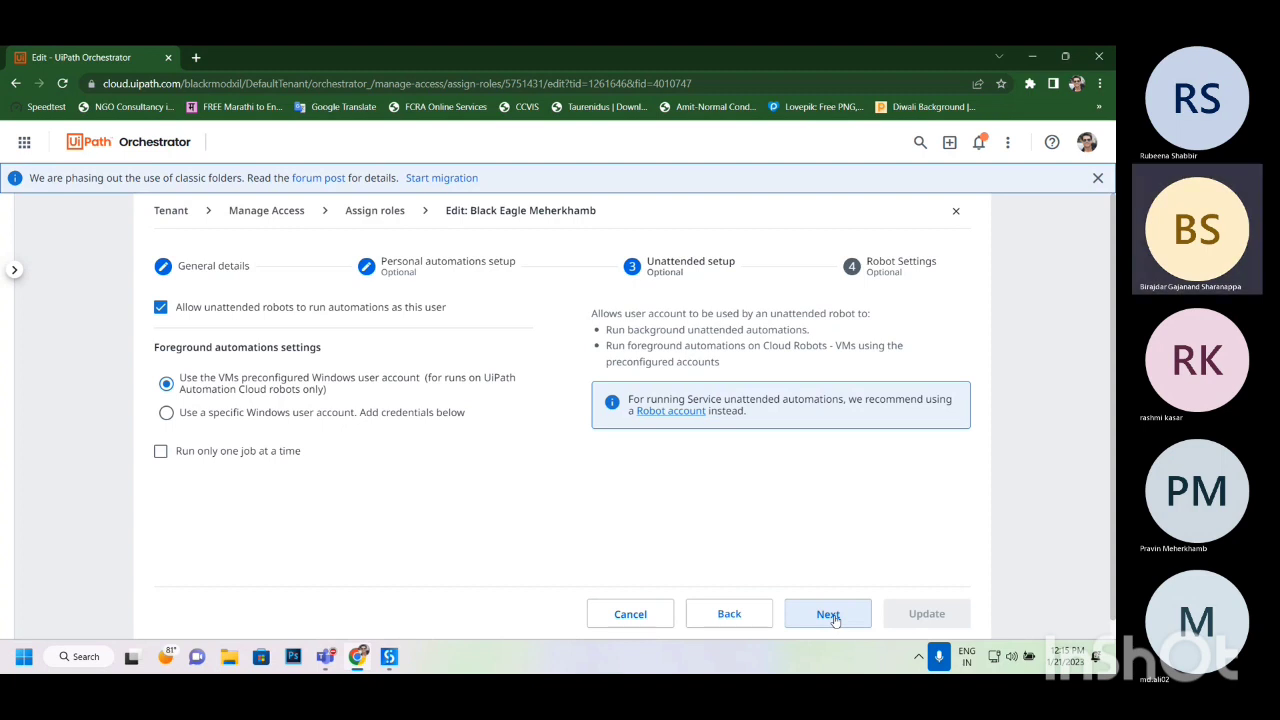
left_click(832, 616)
left_click(734, 618)
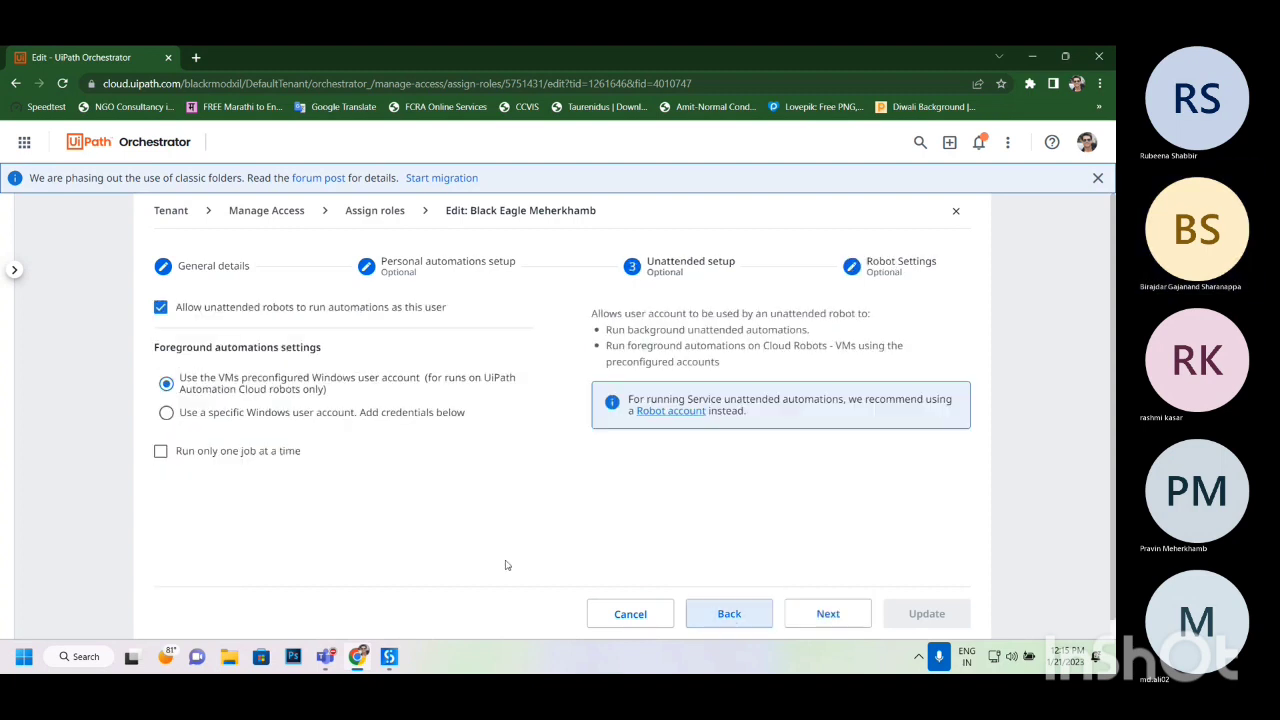
left_click(166, 413)
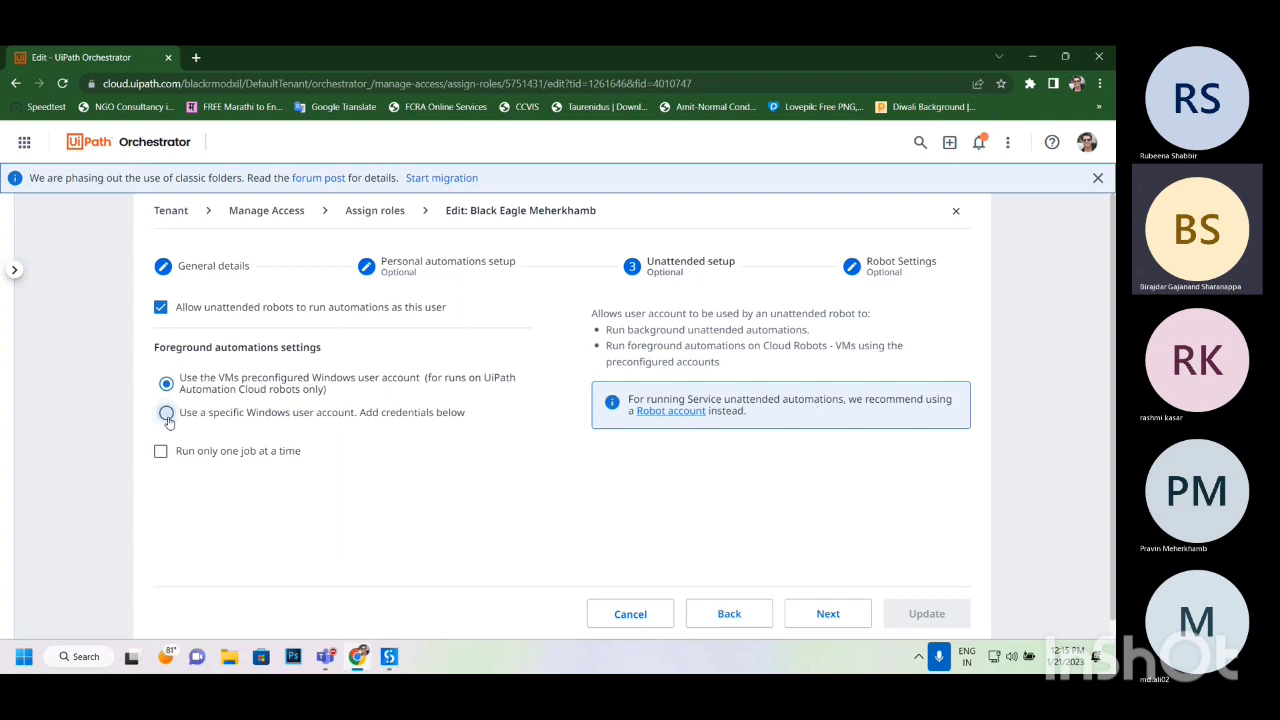
scroll(357, 453, "down", 3)
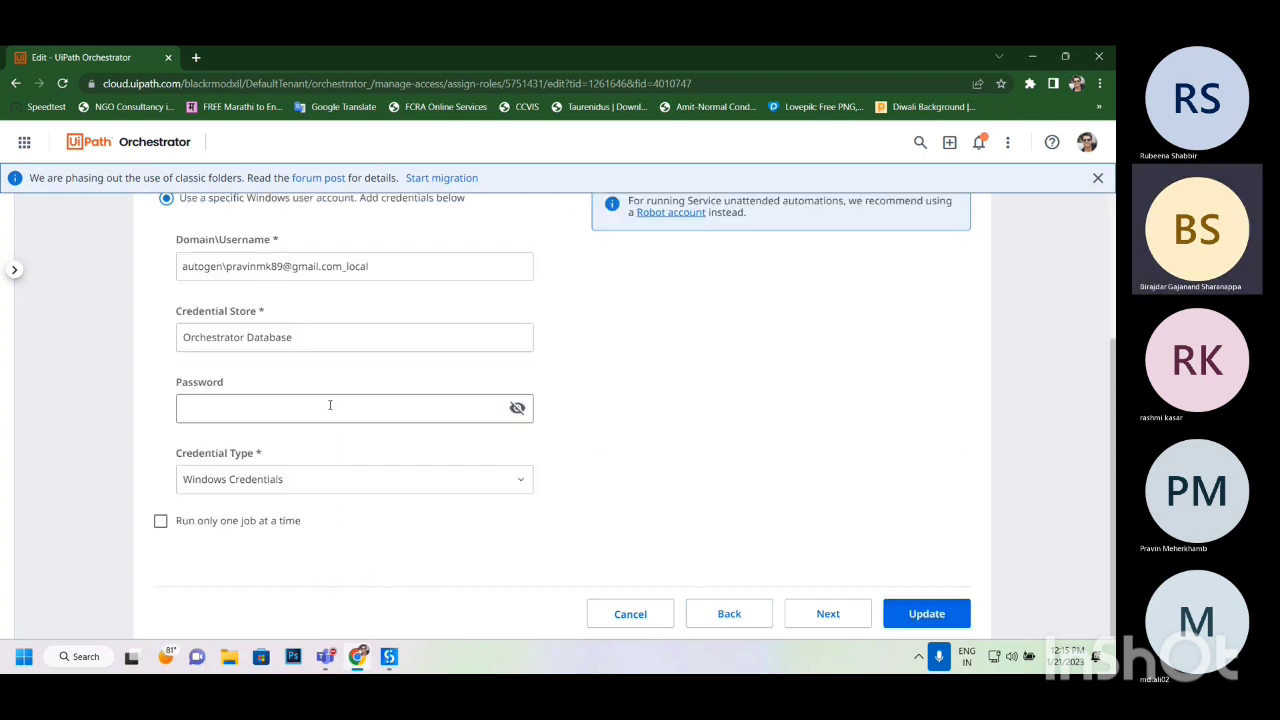
left_click(404, 272)
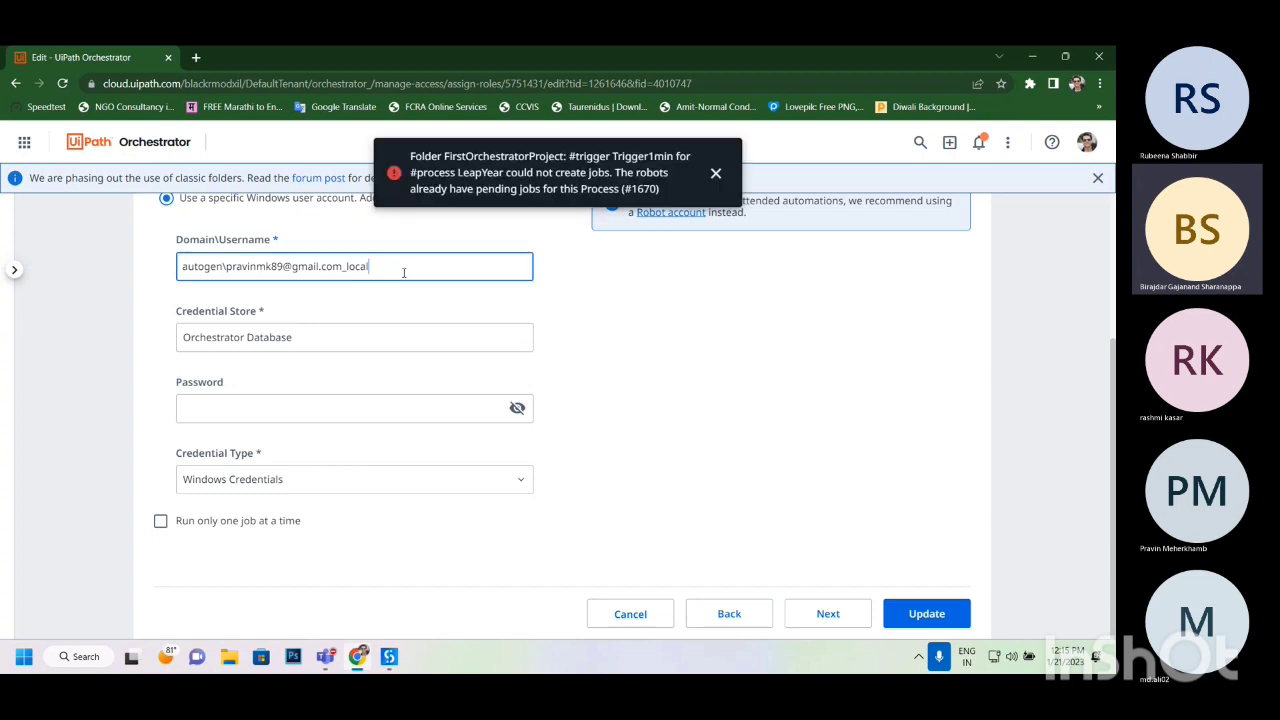
left_click(309, 336)
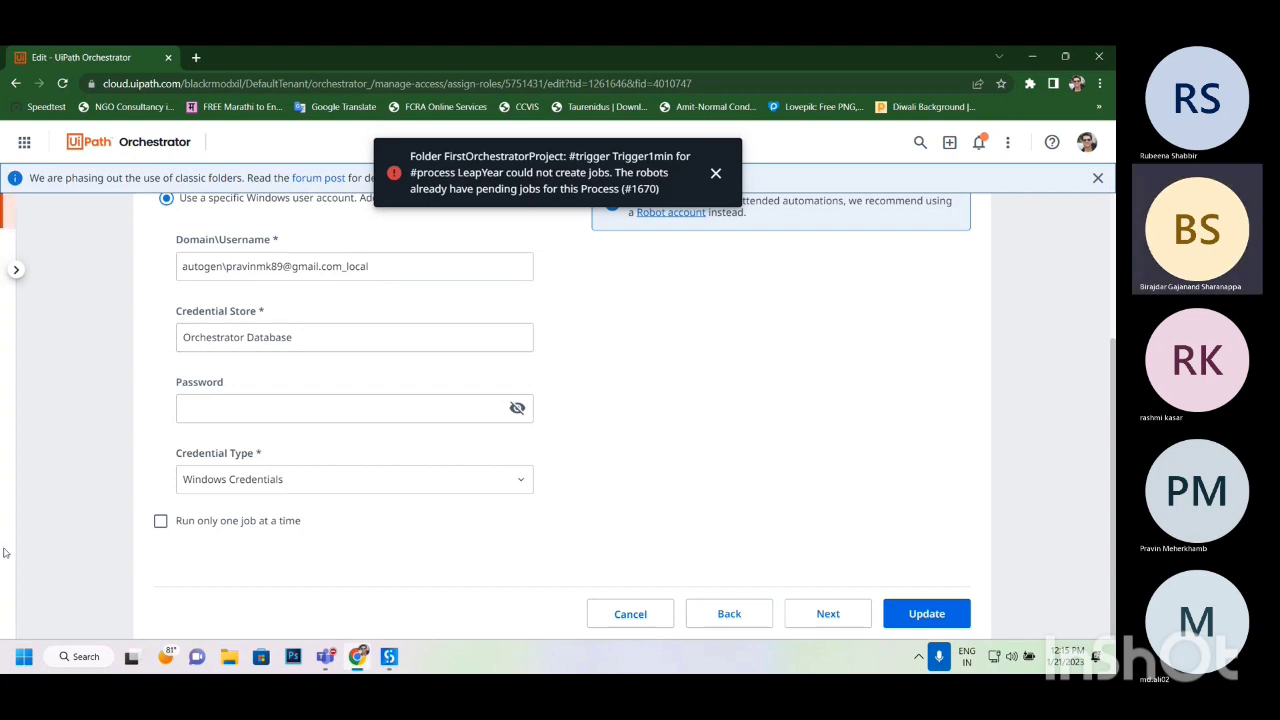
- Run whoami in Command Prompt and copy the current Windows account name
mouse_move(3, 552)
key("super+r")
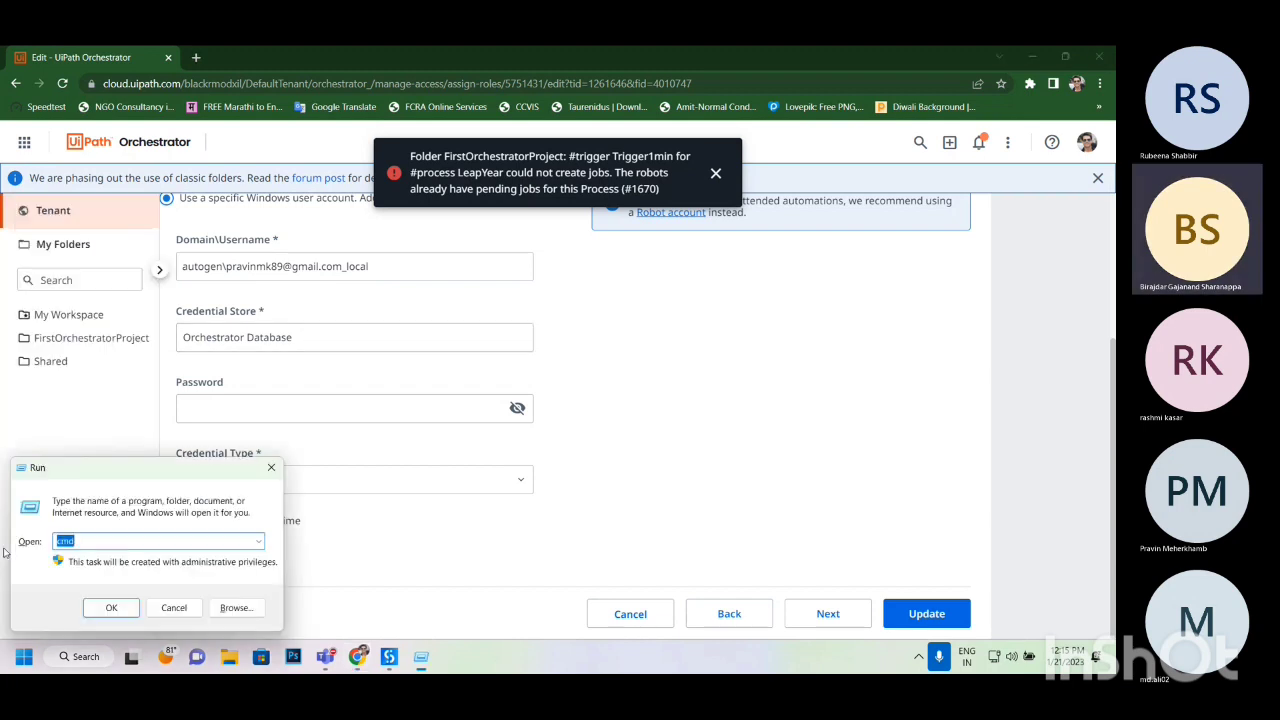
key("Escape")
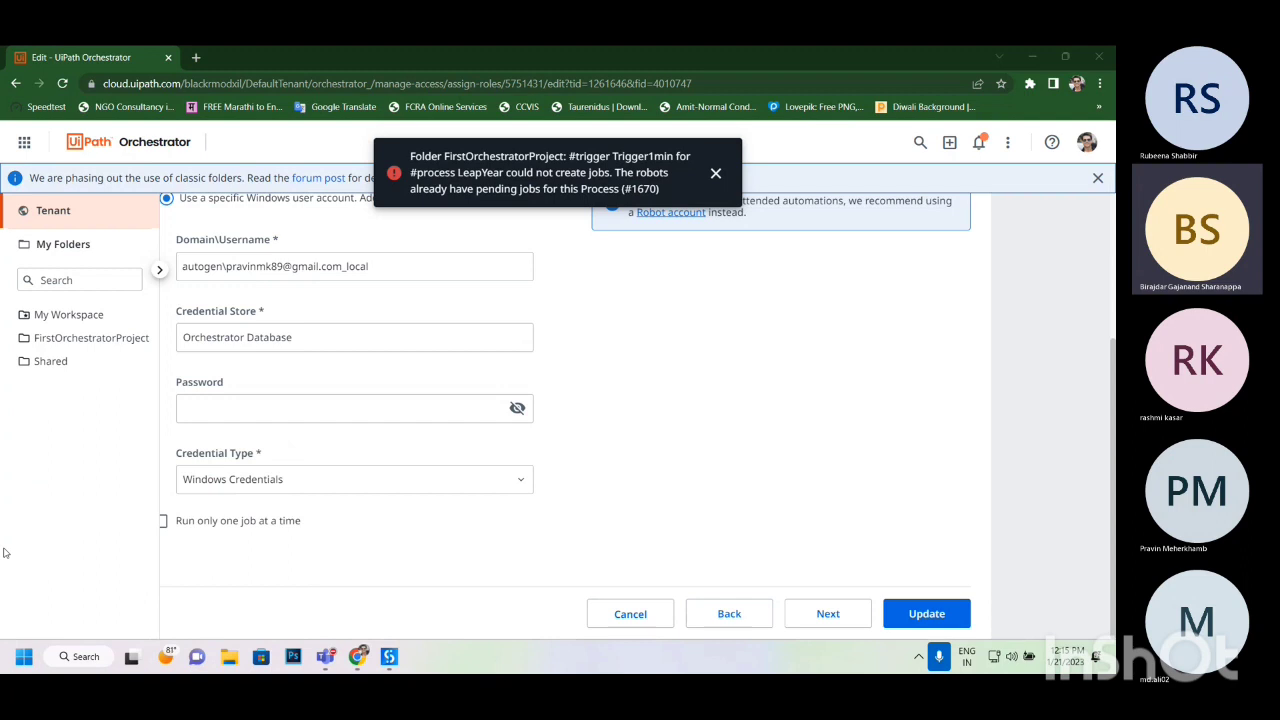
type("whoami")
key("Return")
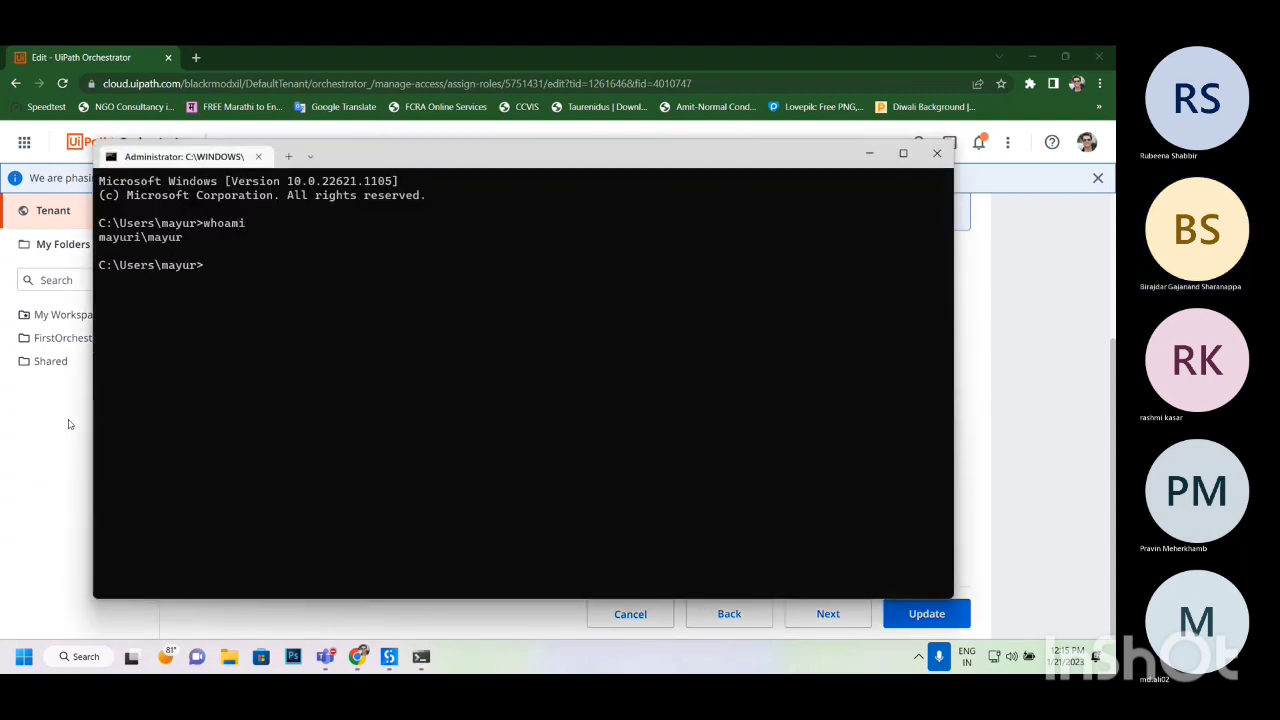
left_click_drag(108, 240, 197, 240)
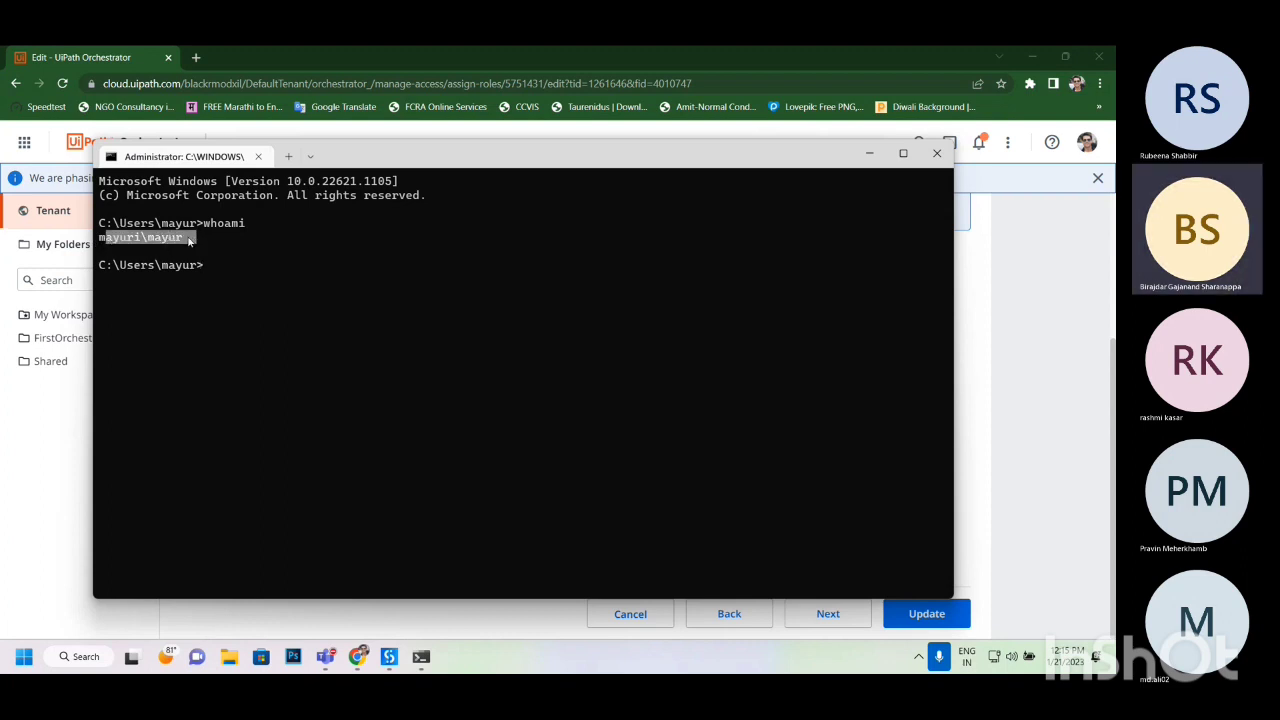
triple_click(149, 240)
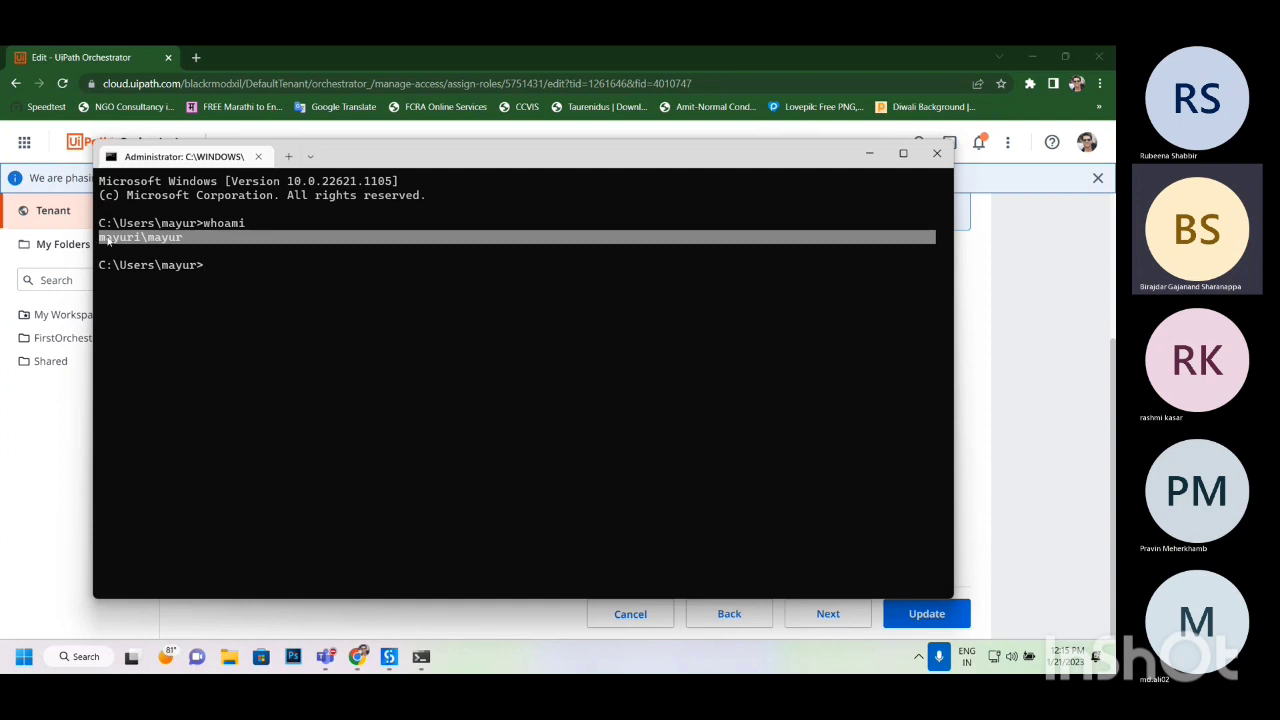
key("ctrl+c")
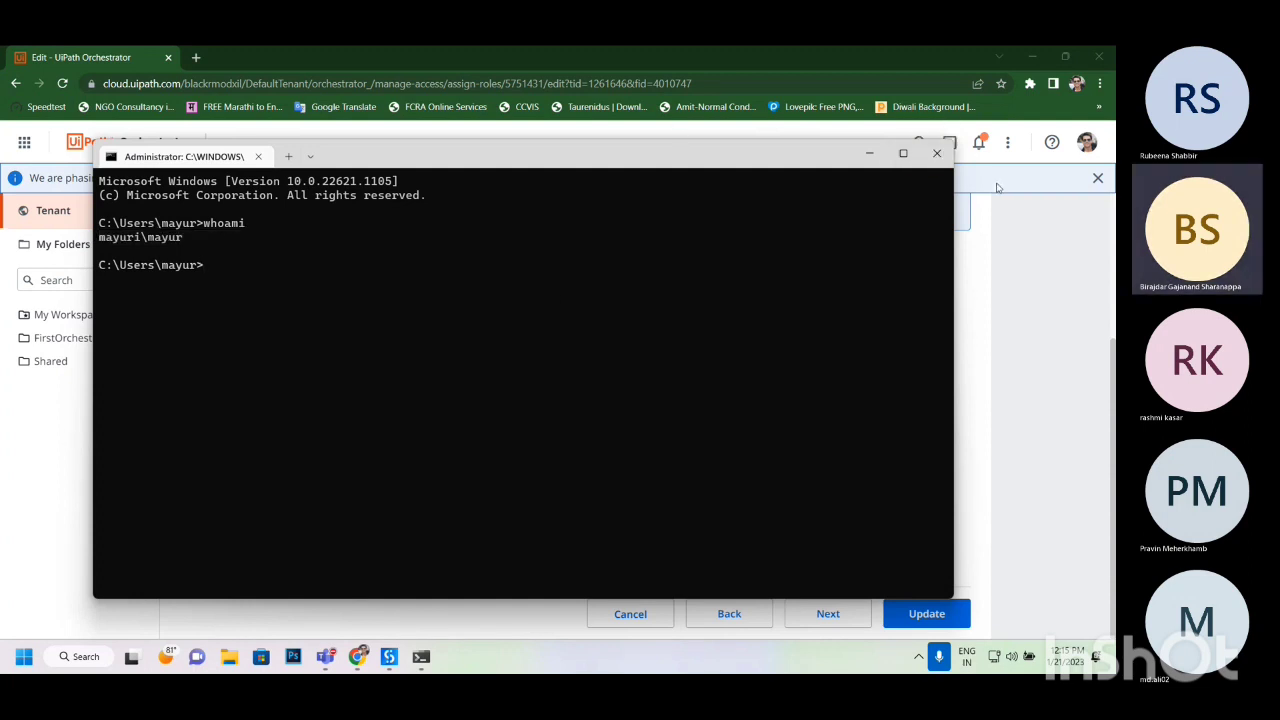
left_click(937, 153)
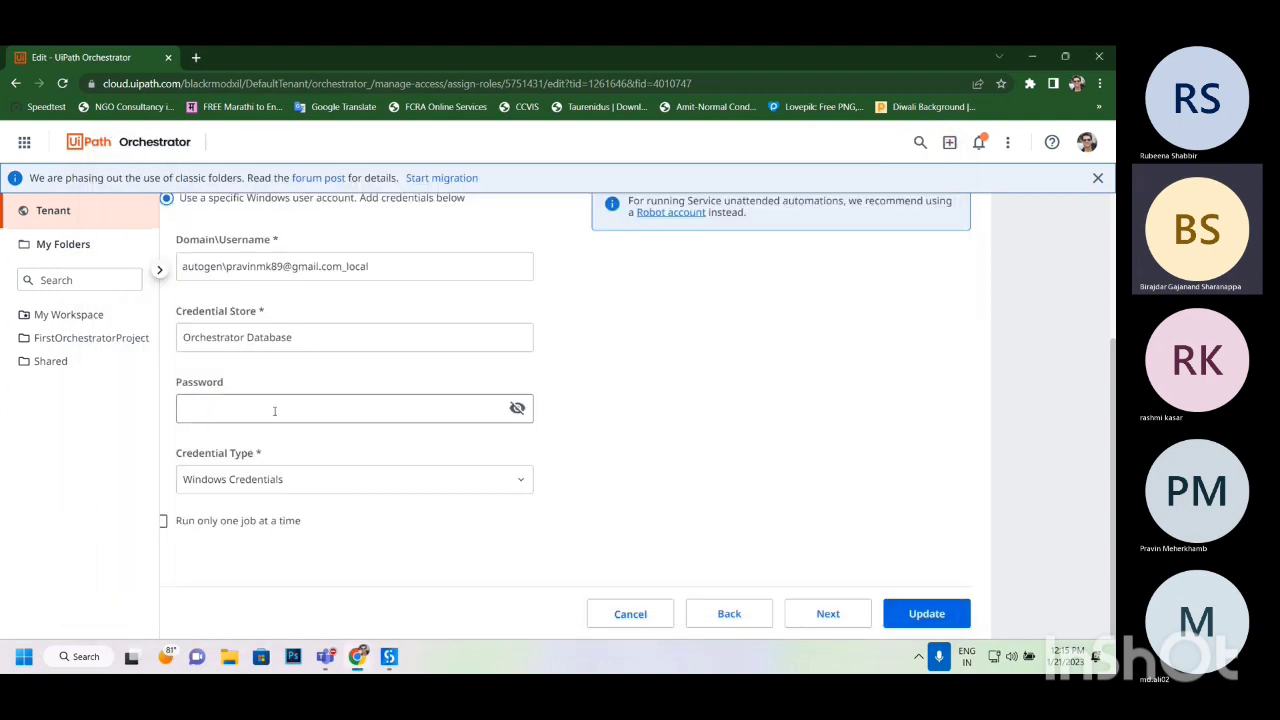
- Enter the Windows account as Domain\Username with its password and update the user's settings
triple_click(305, 266)
type("mayuri\\mayur")
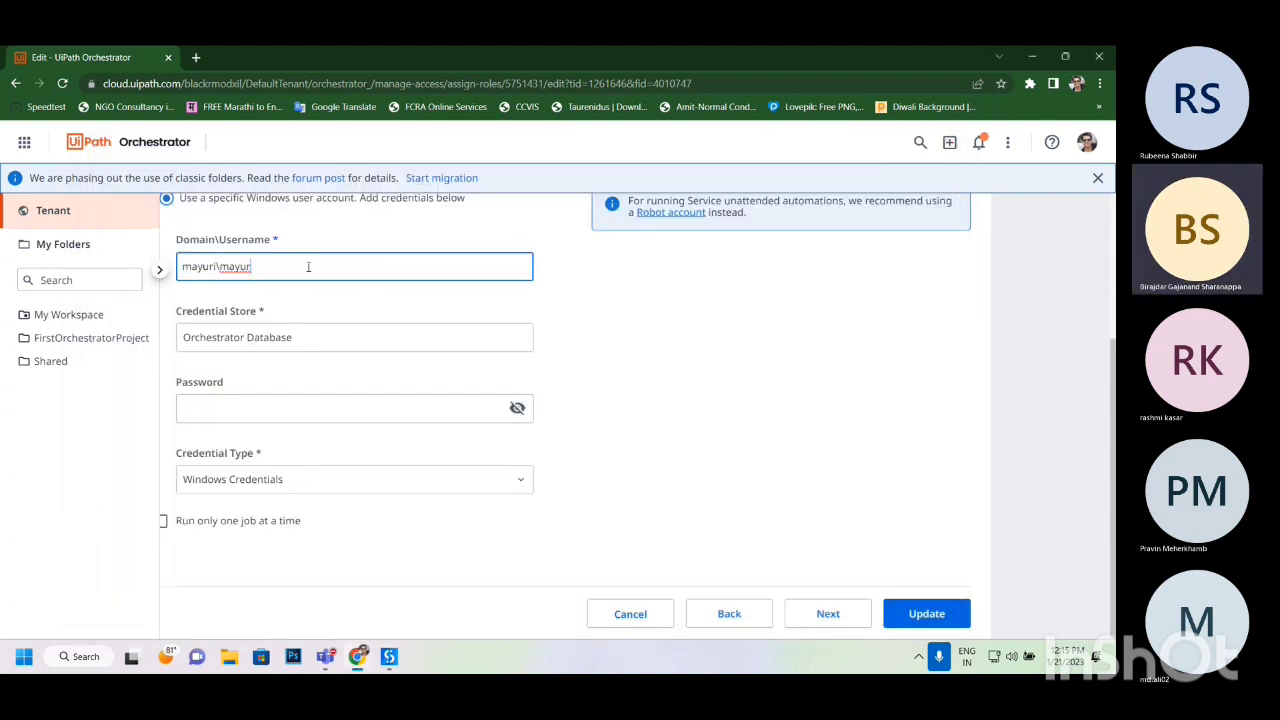
left_click(274, 404)
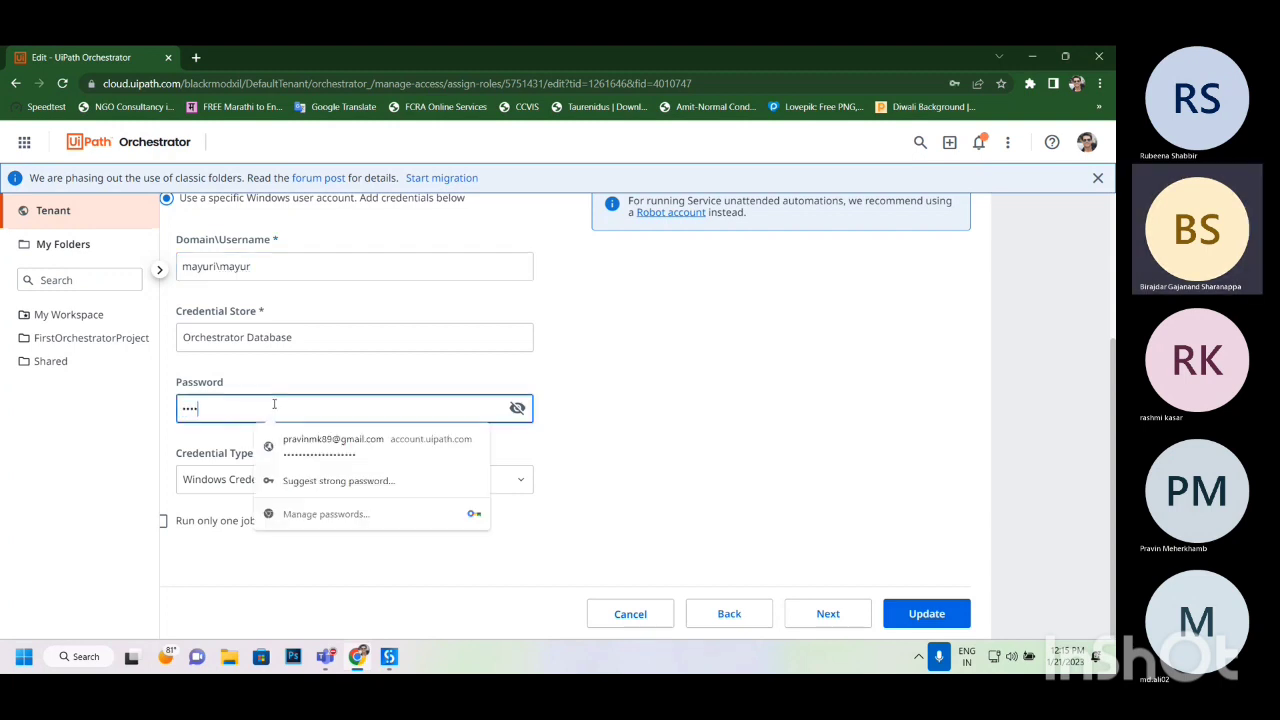
left_click(683, 470)
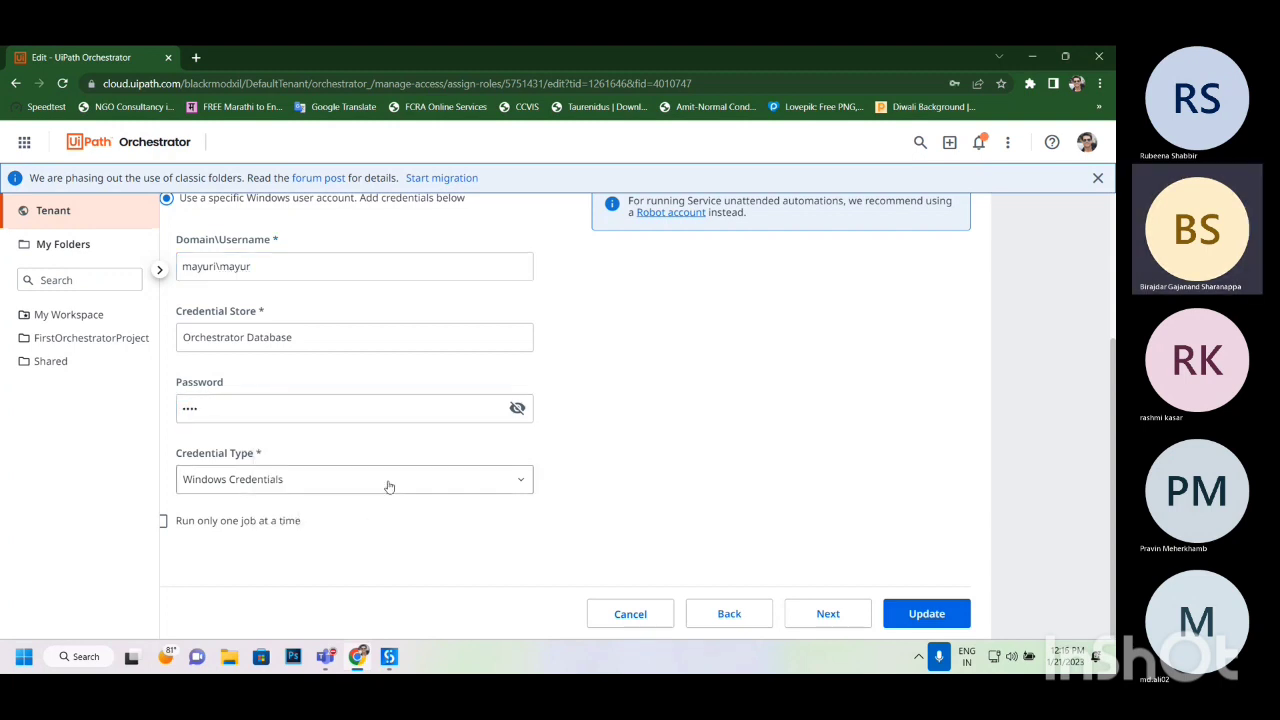
left_click(922, 624)
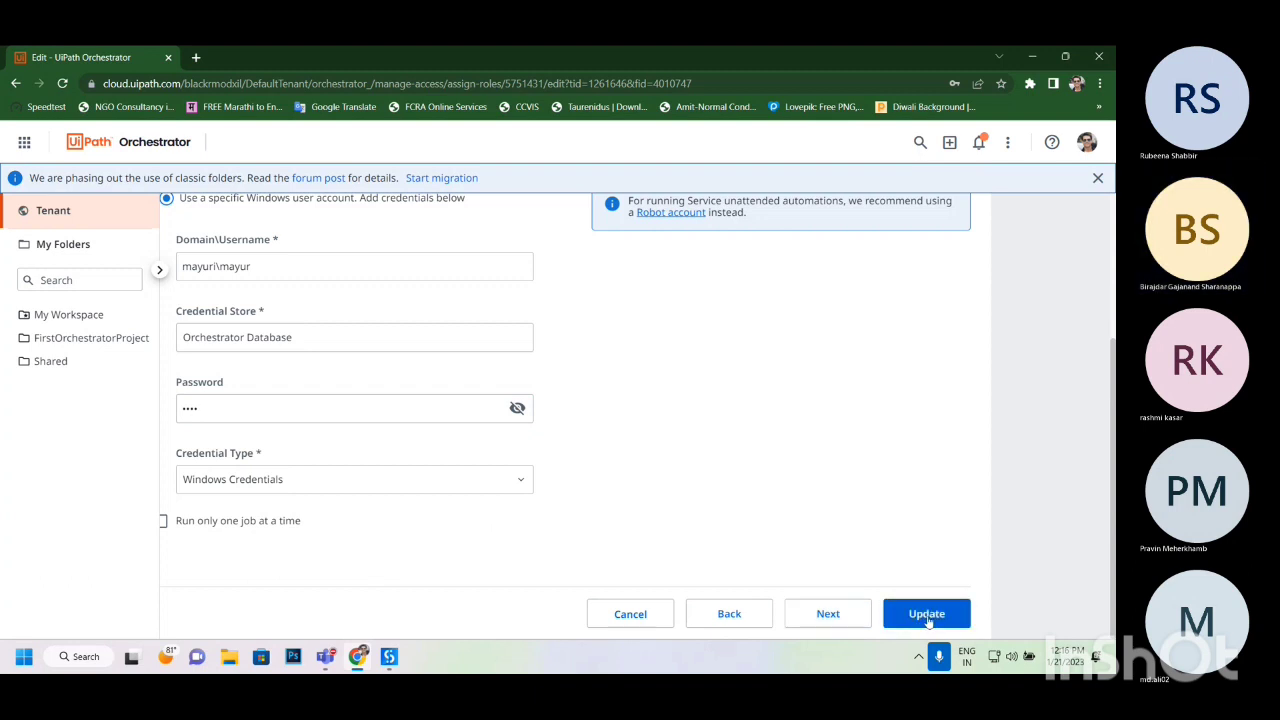
left_click(928, 620)
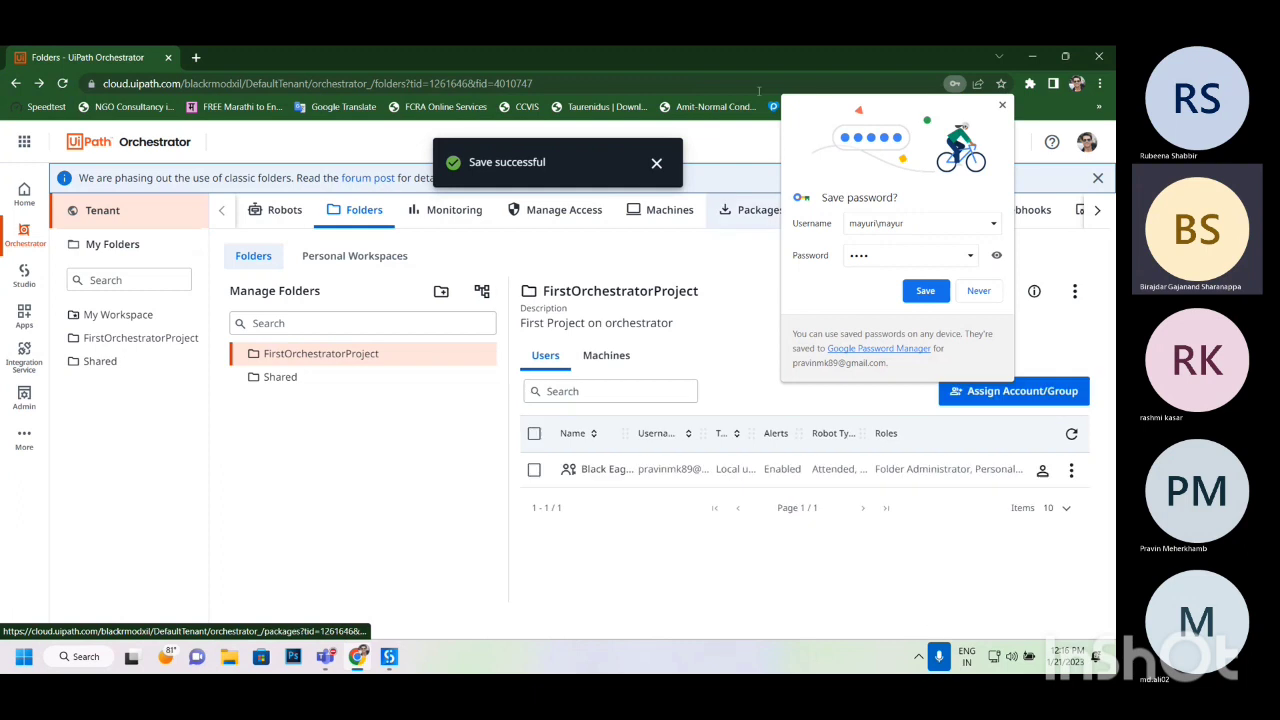
left_click(1002, 107)
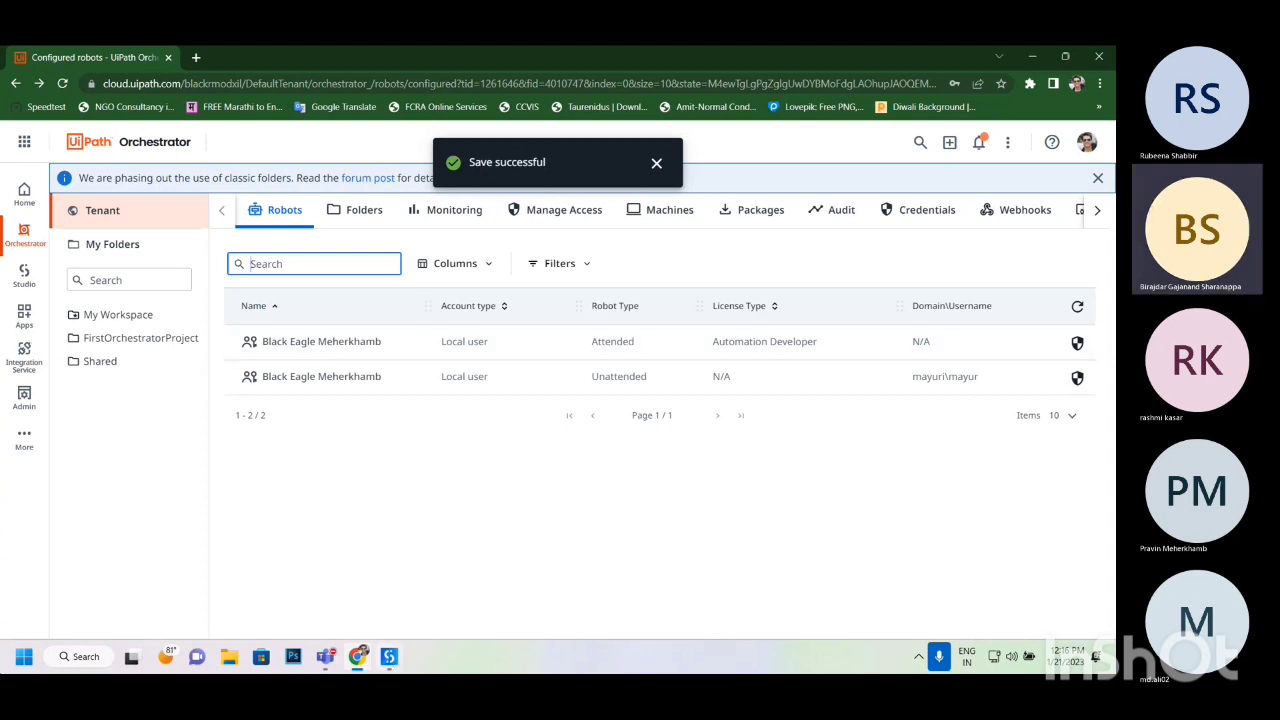
- Launch UiPath Assistant and show its Orchestrator connection preferences
left_click(23, 656)
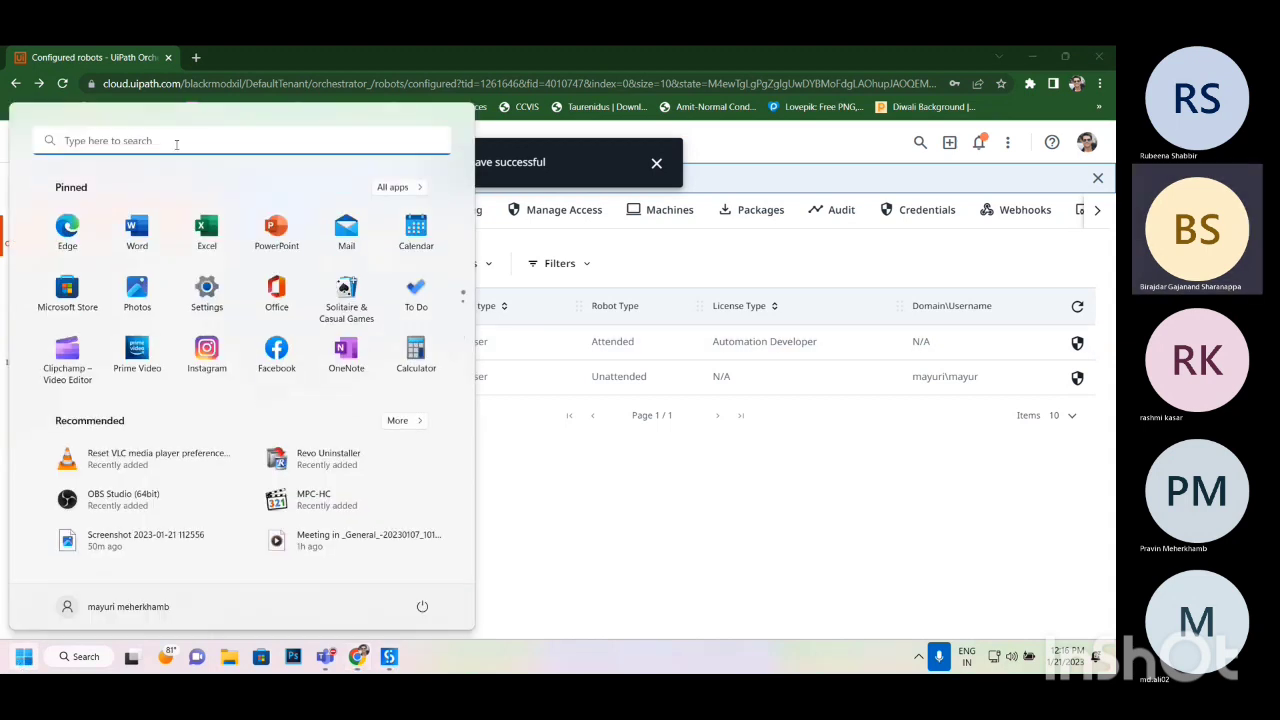
type("assist")
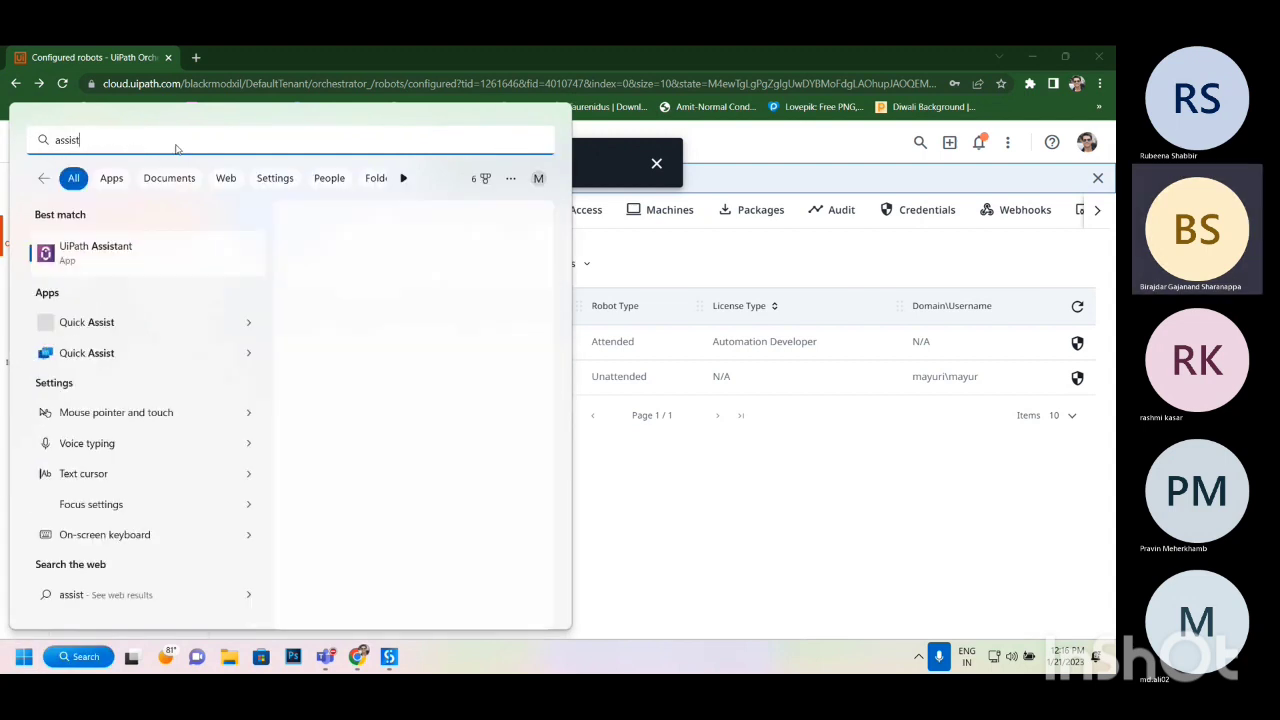
left_click(162, 258)
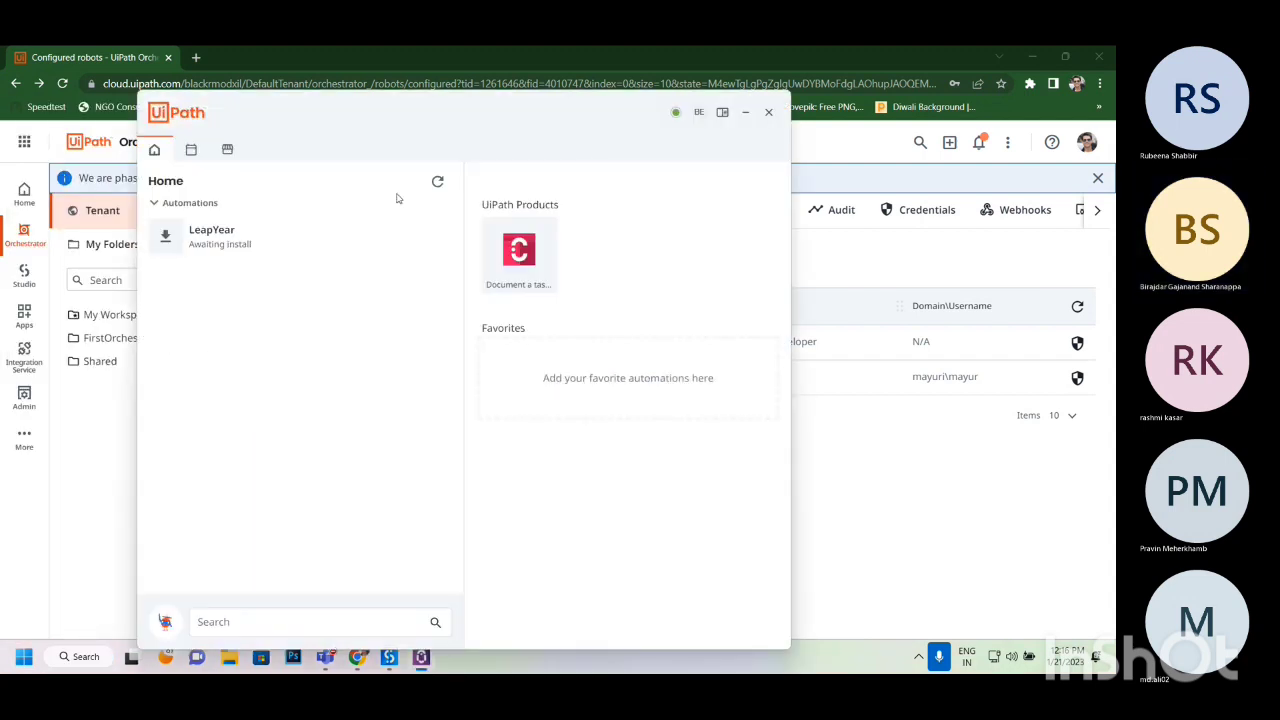
left_click(699, 112)
left_click(643, 163)
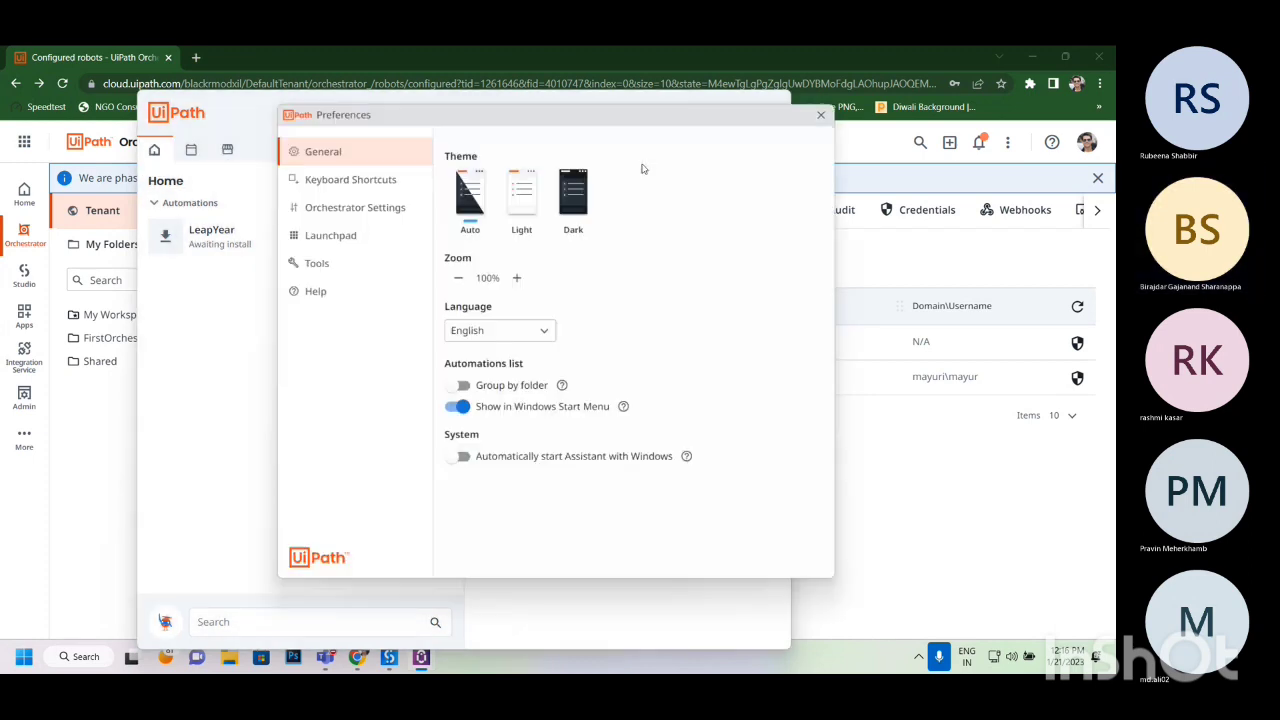
left_click(336, 206)
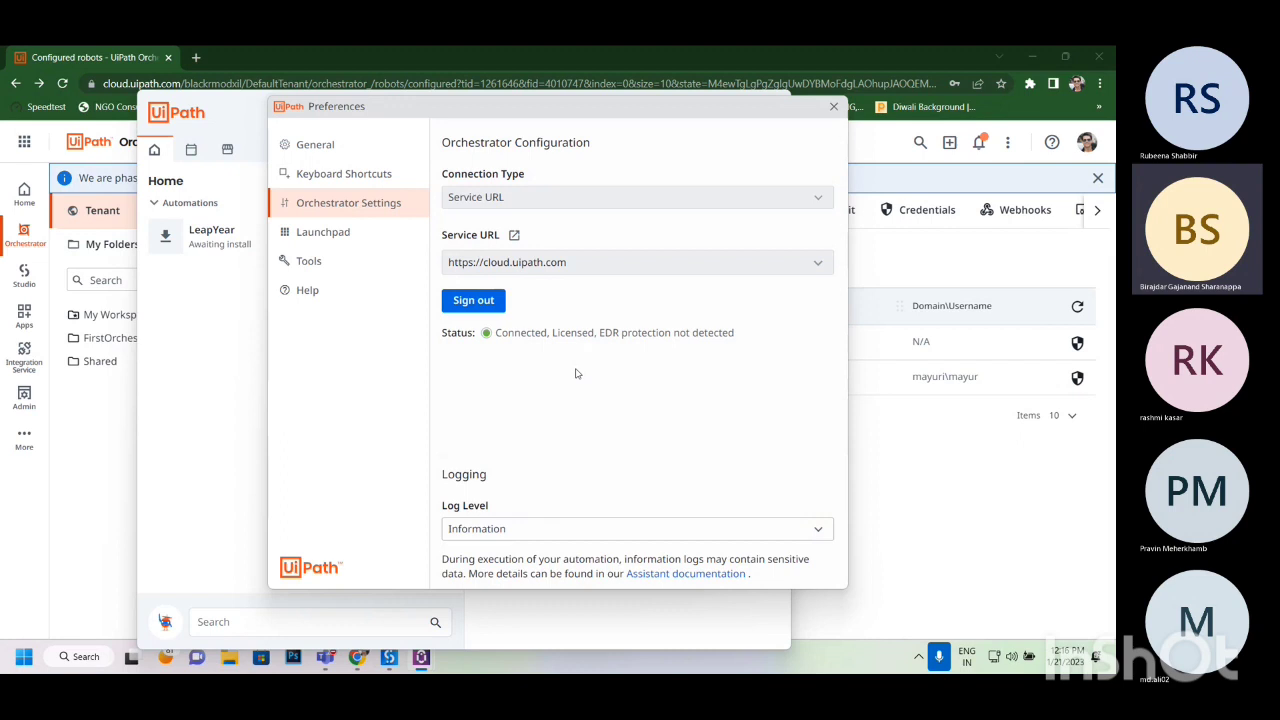
- Sign the Assistant out of Orchestrator, close the logout page, and reopen Preferences
left_click(476, 301)
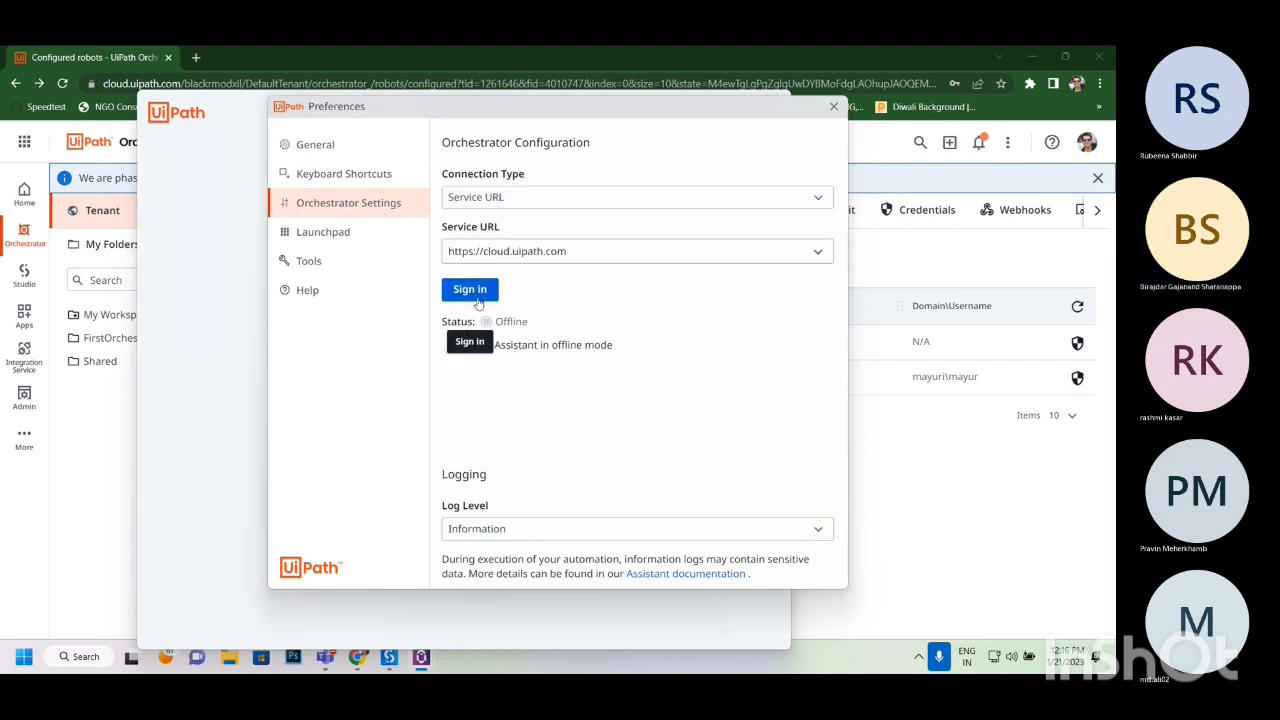
left_click(471, 289)
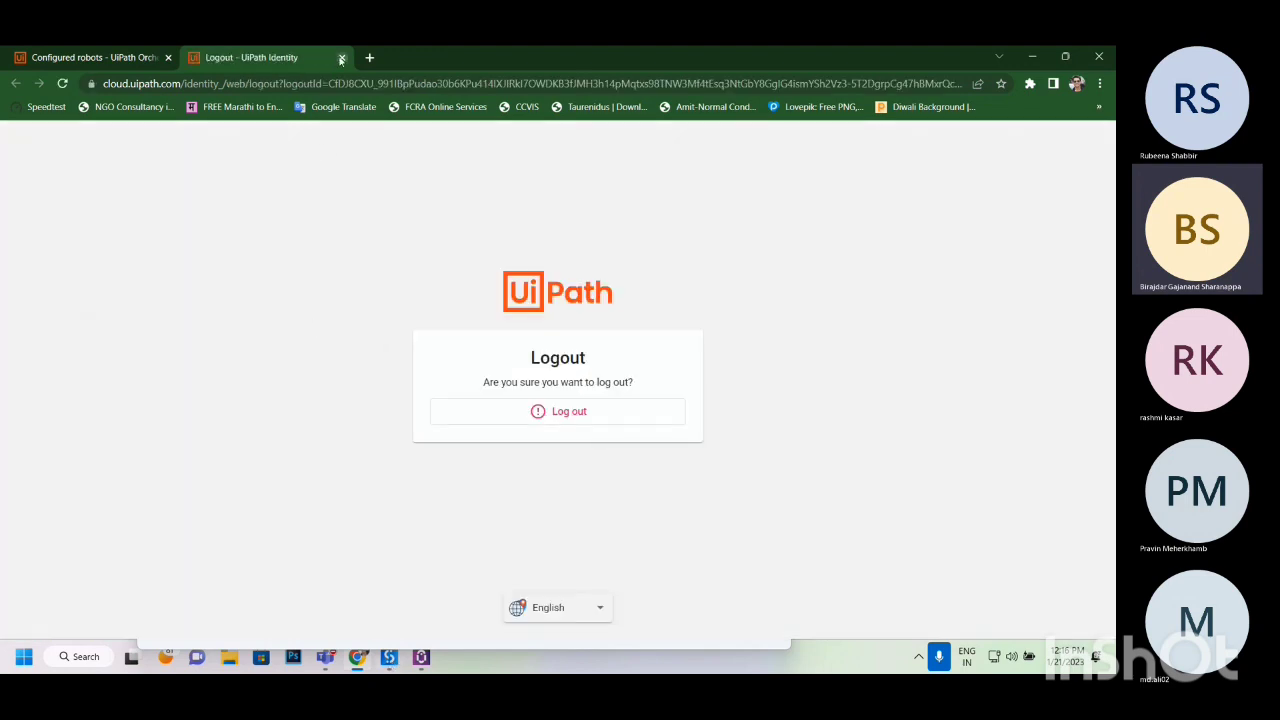
left_click(341, 59)
mouse_move(424, 660)
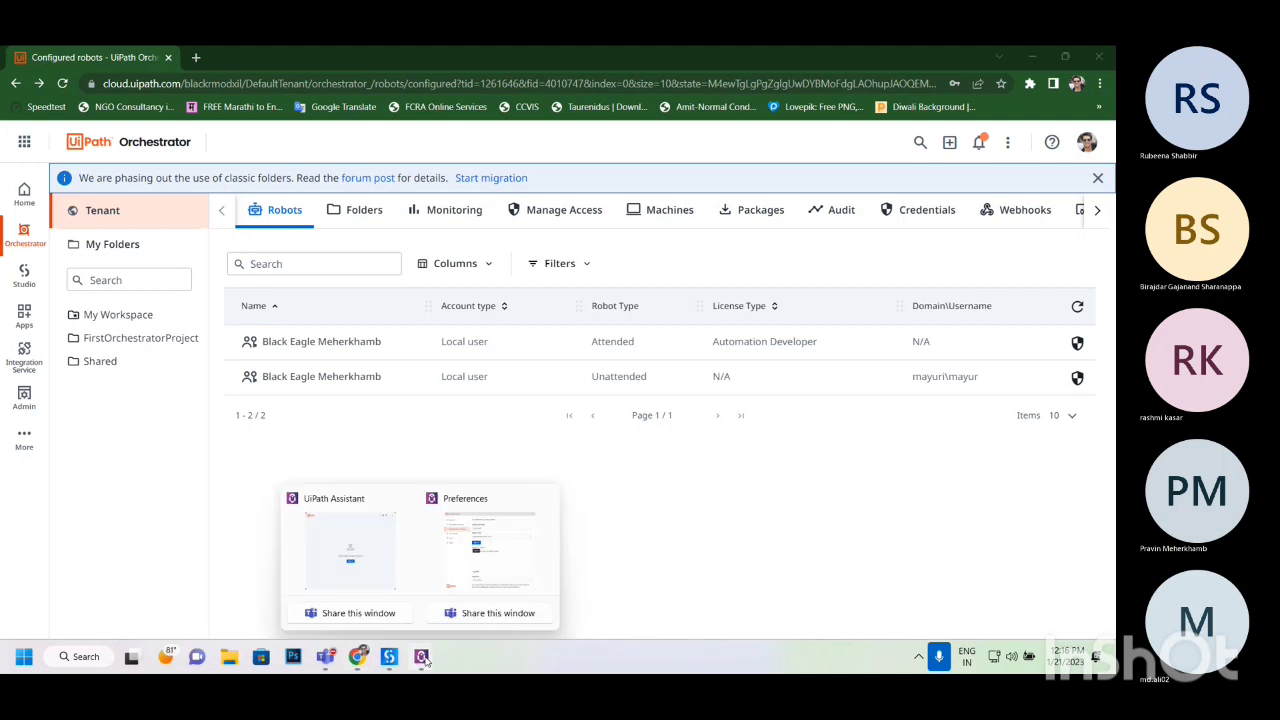
left_click(487, 545)
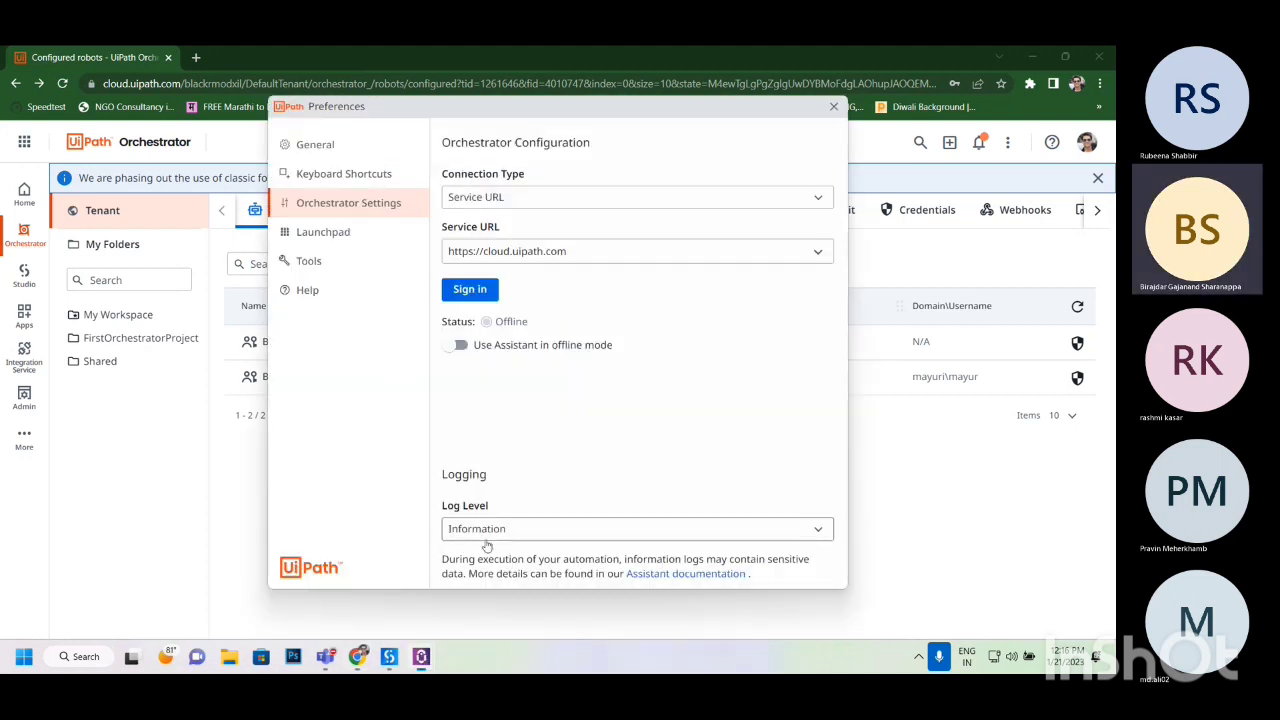
- Set the Assistant's connection type to Machine Key
left_click(554, 203)
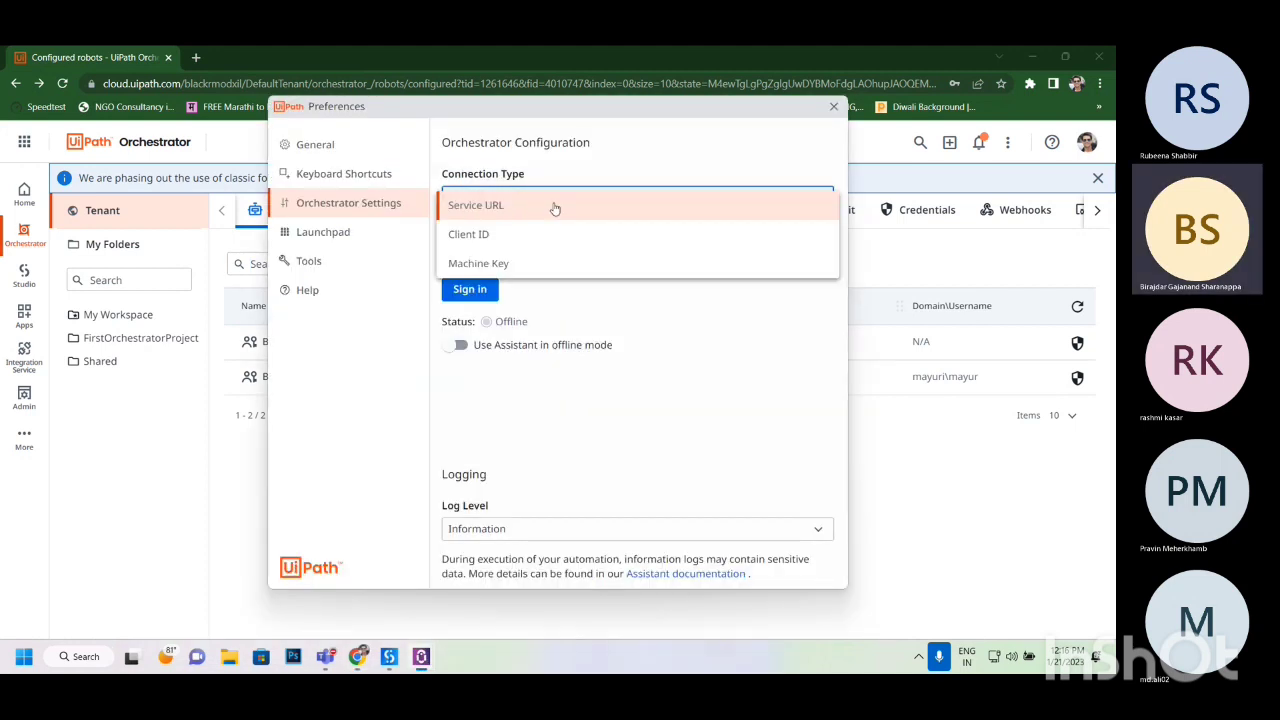
left_click(535, 265)
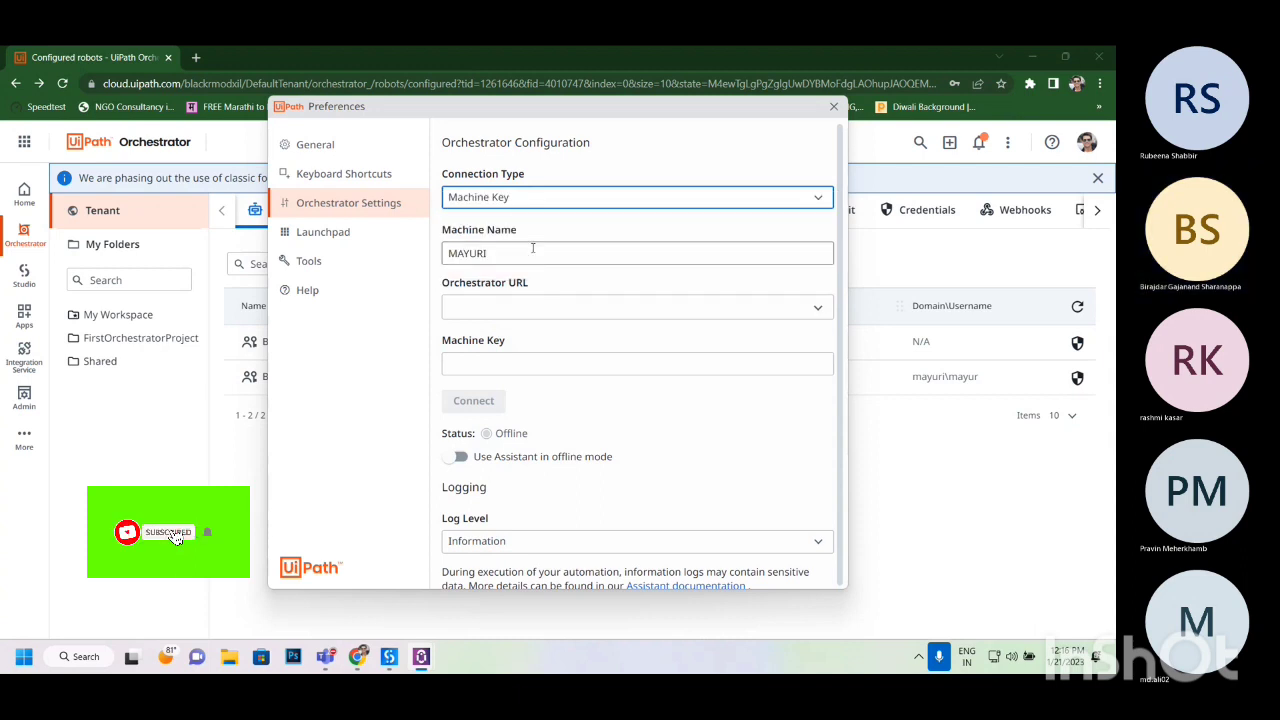
double_click(533, 252)
left_click(520, 307)
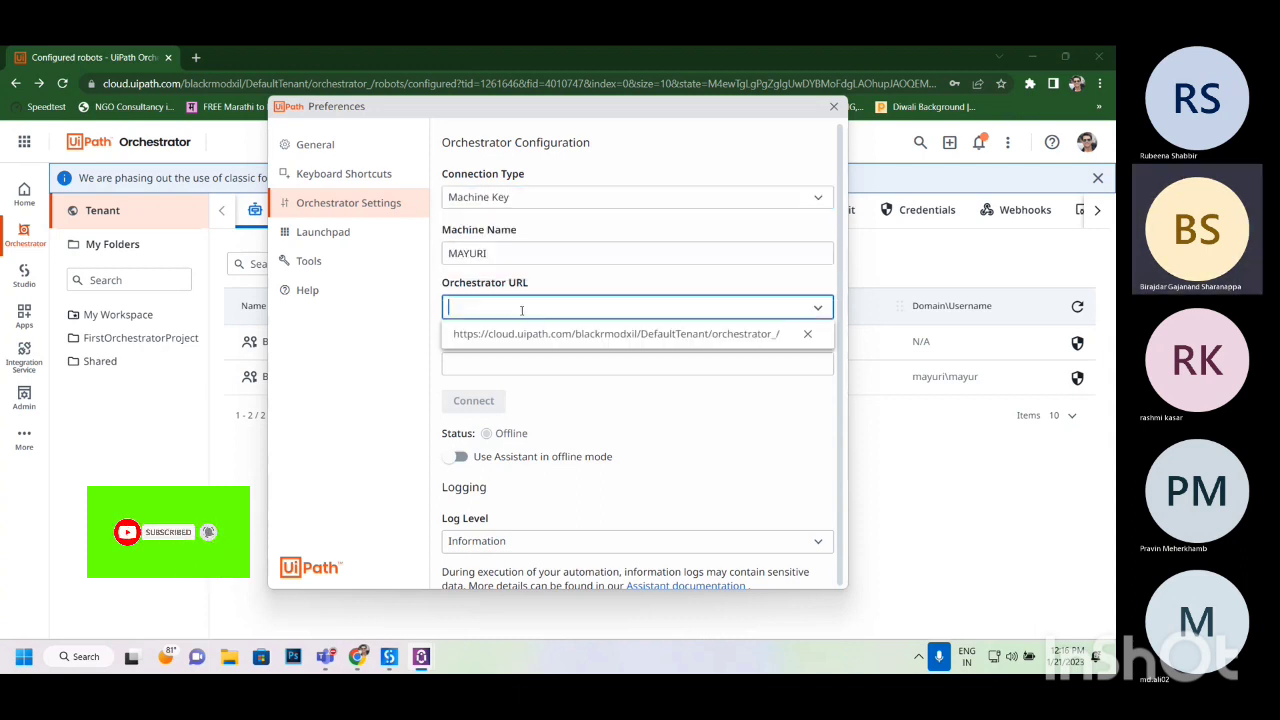
- Fill in the saved tenant Orchestrator URL and connect the robot by machine key
mouse_move(419, 668)
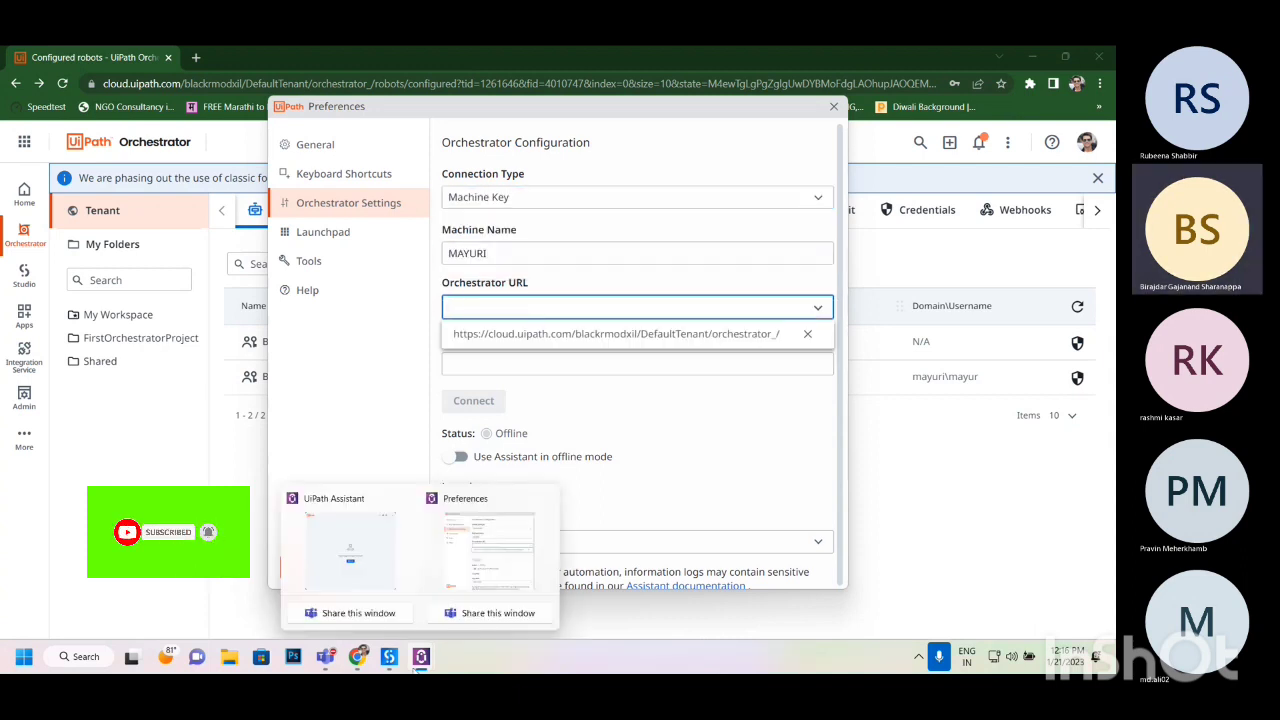
left_click(357, 659)
left_click(419, 665)
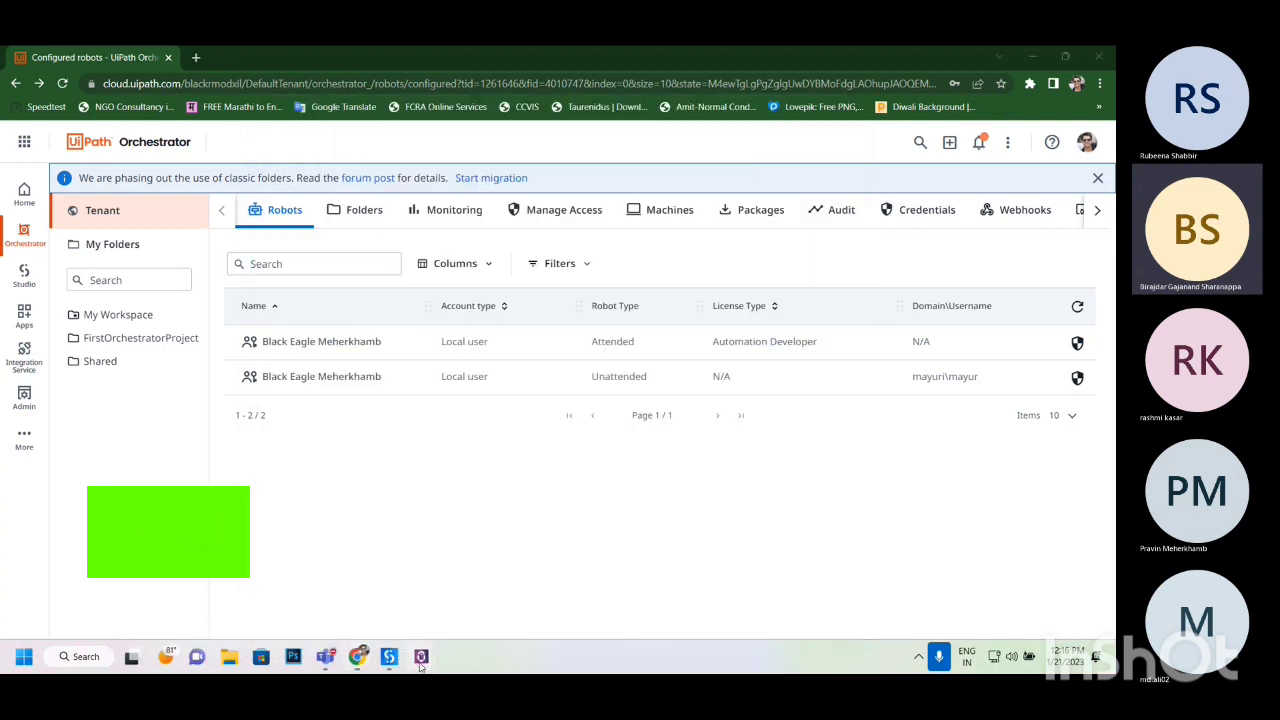
left_click(496, 534)
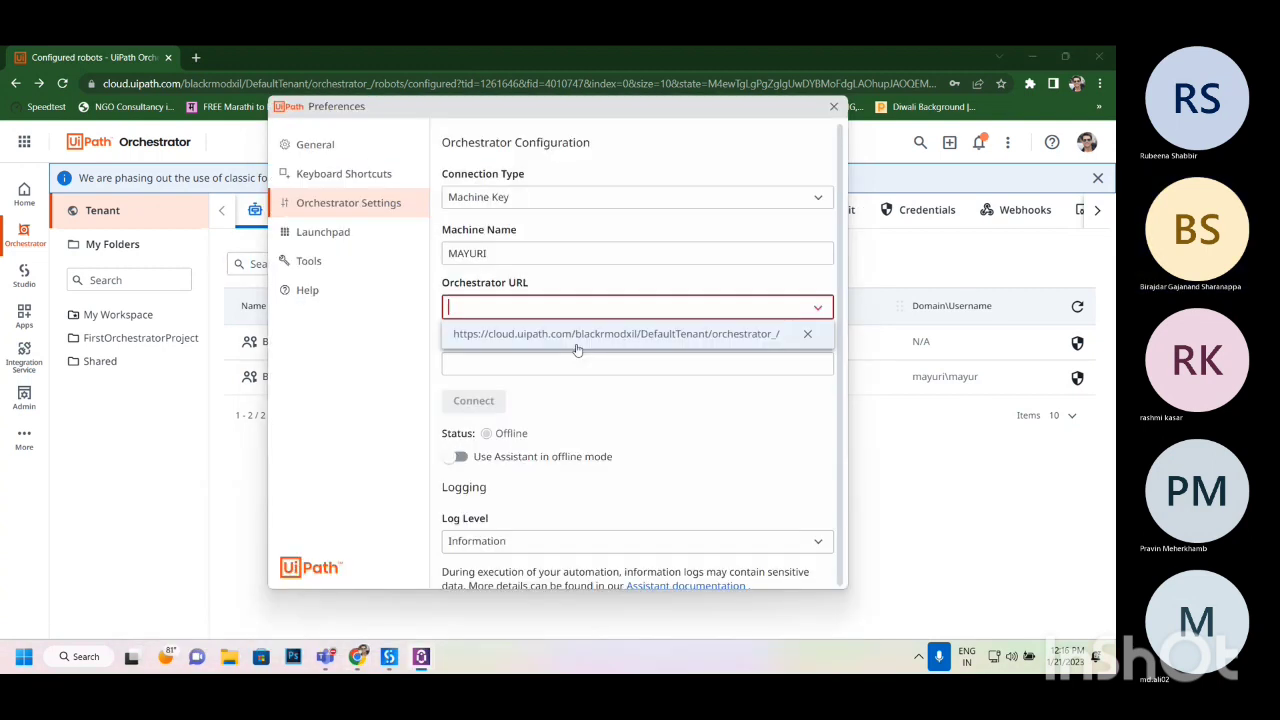
left_click(598, 336)
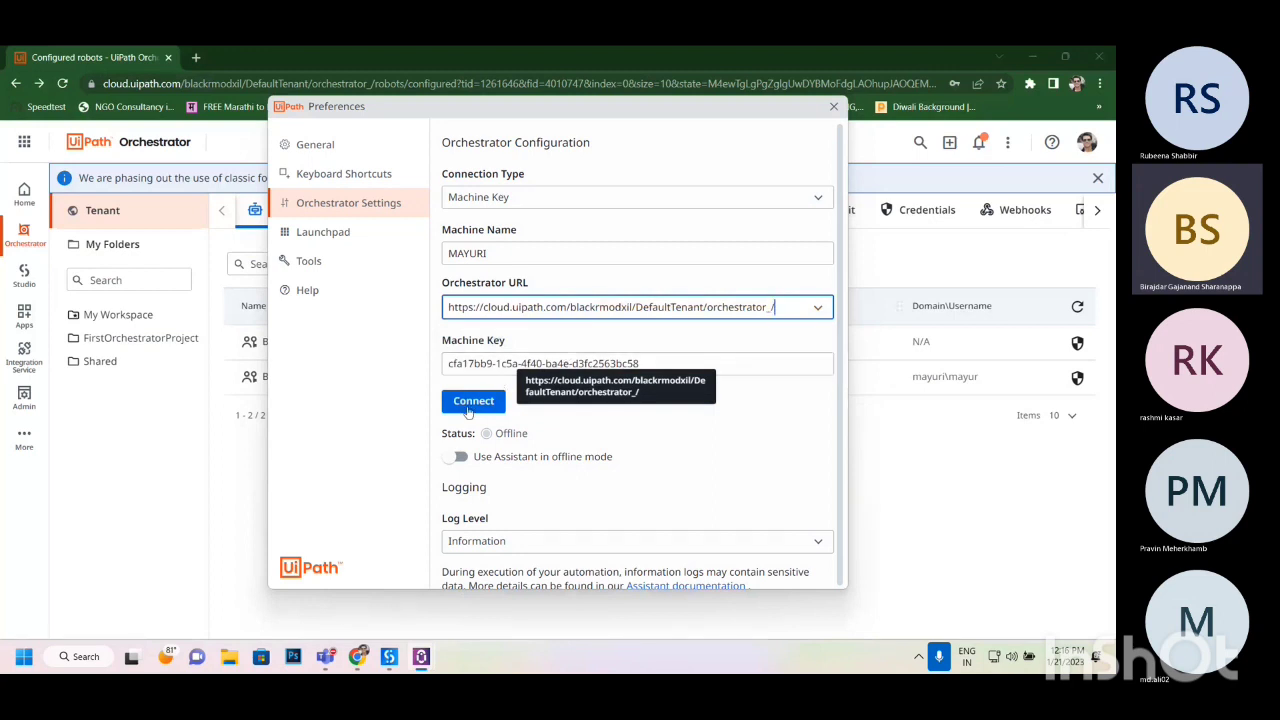
left_click(749, 437)
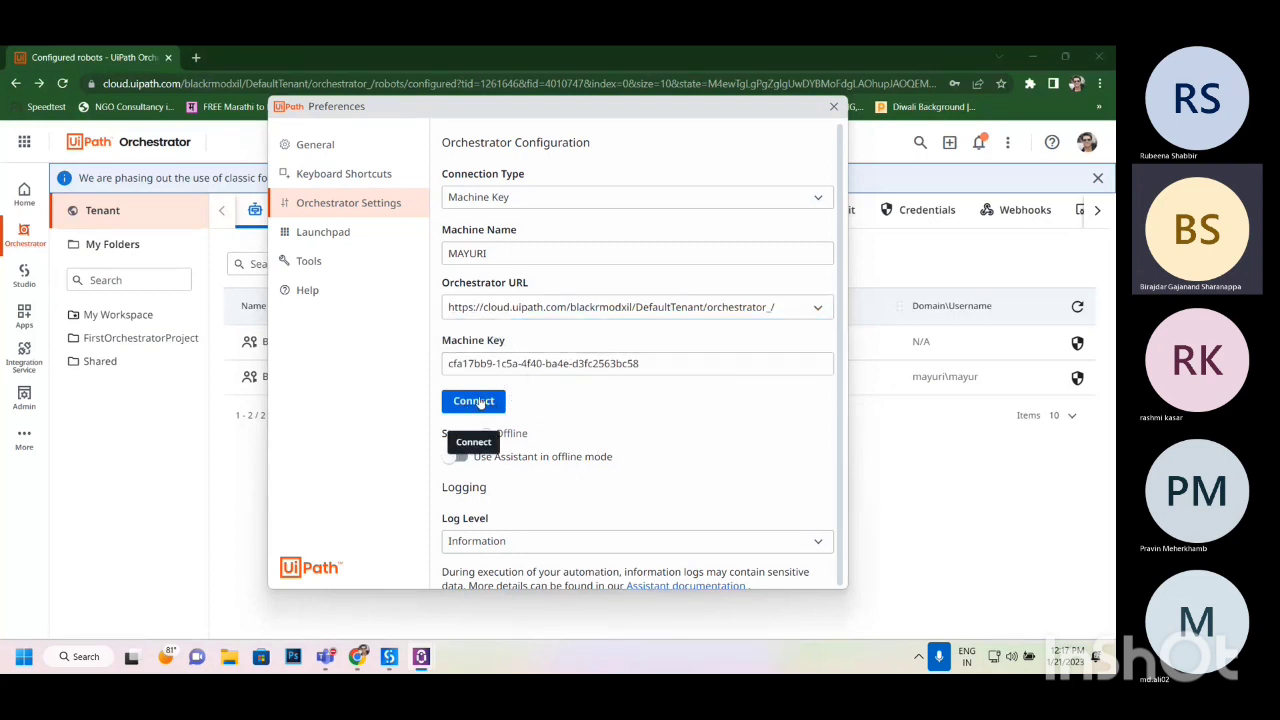
left_click(476, 401)
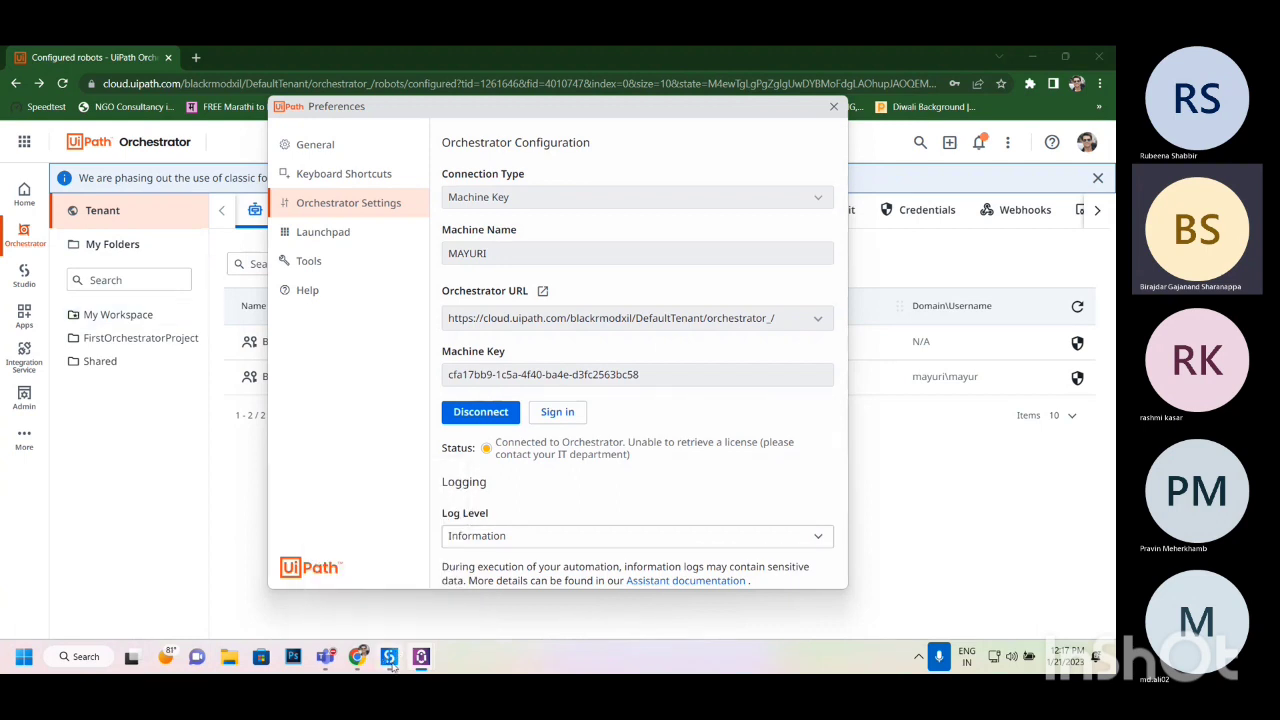
left_click(167, 450)
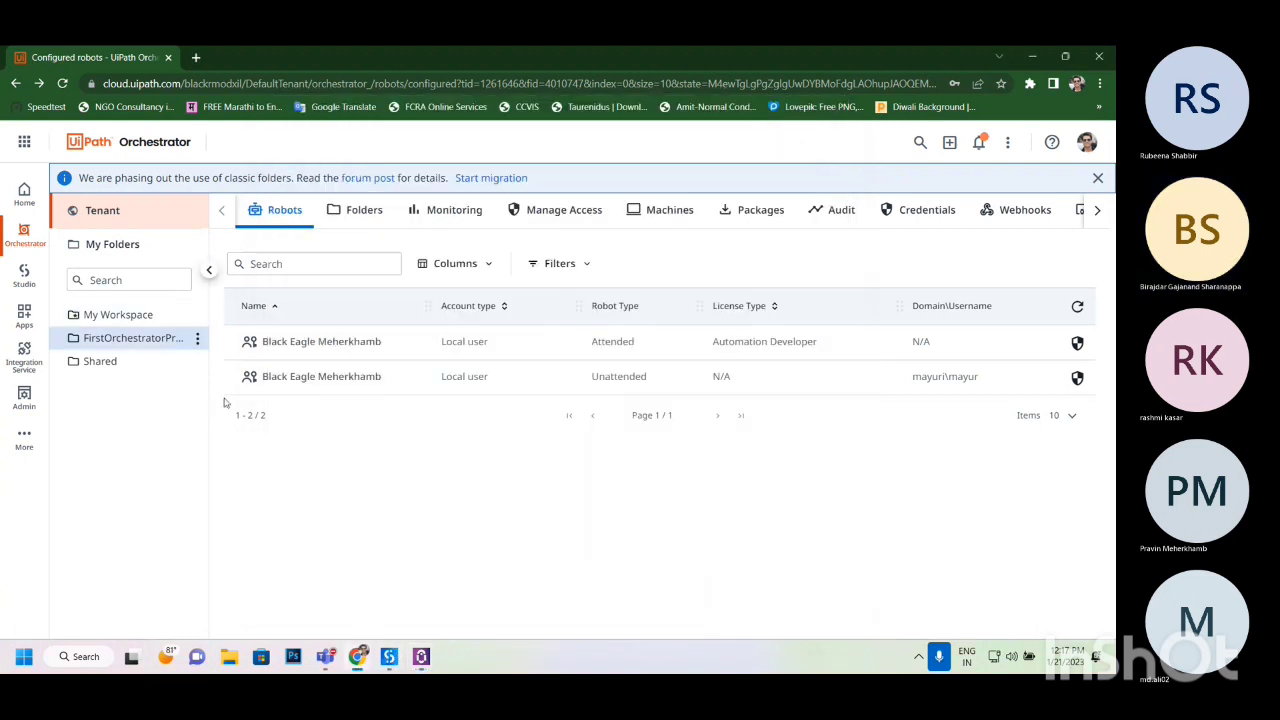
- Answer the LeapYear prompts with 2023 and 2022 (not leap) and 2024 (leap), cancelling the last
left_click(33, 237)
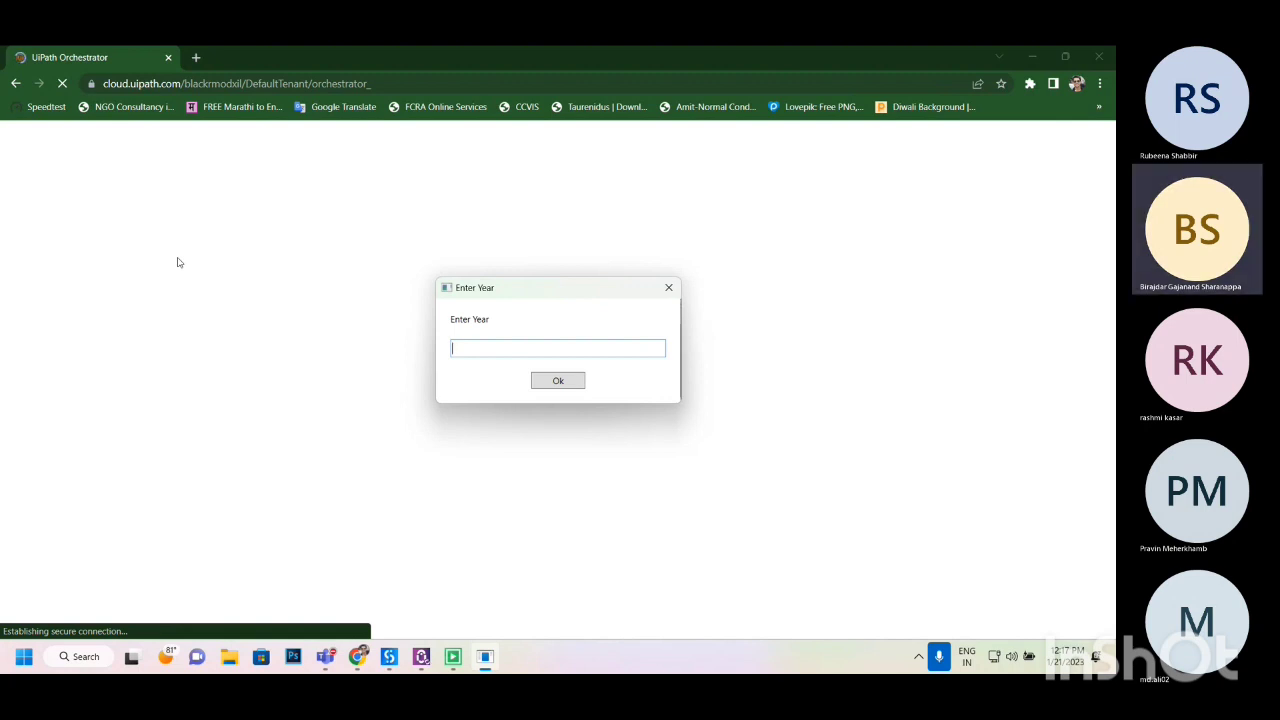
key("Return")
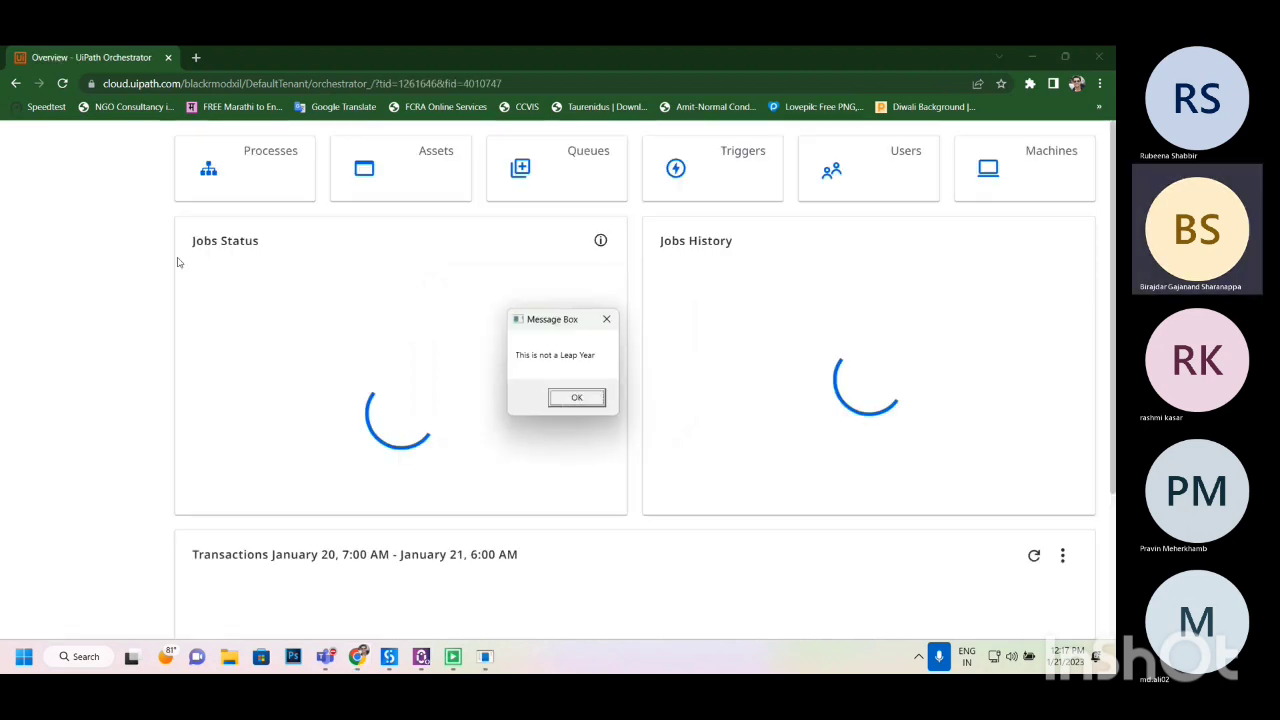
key("Return")
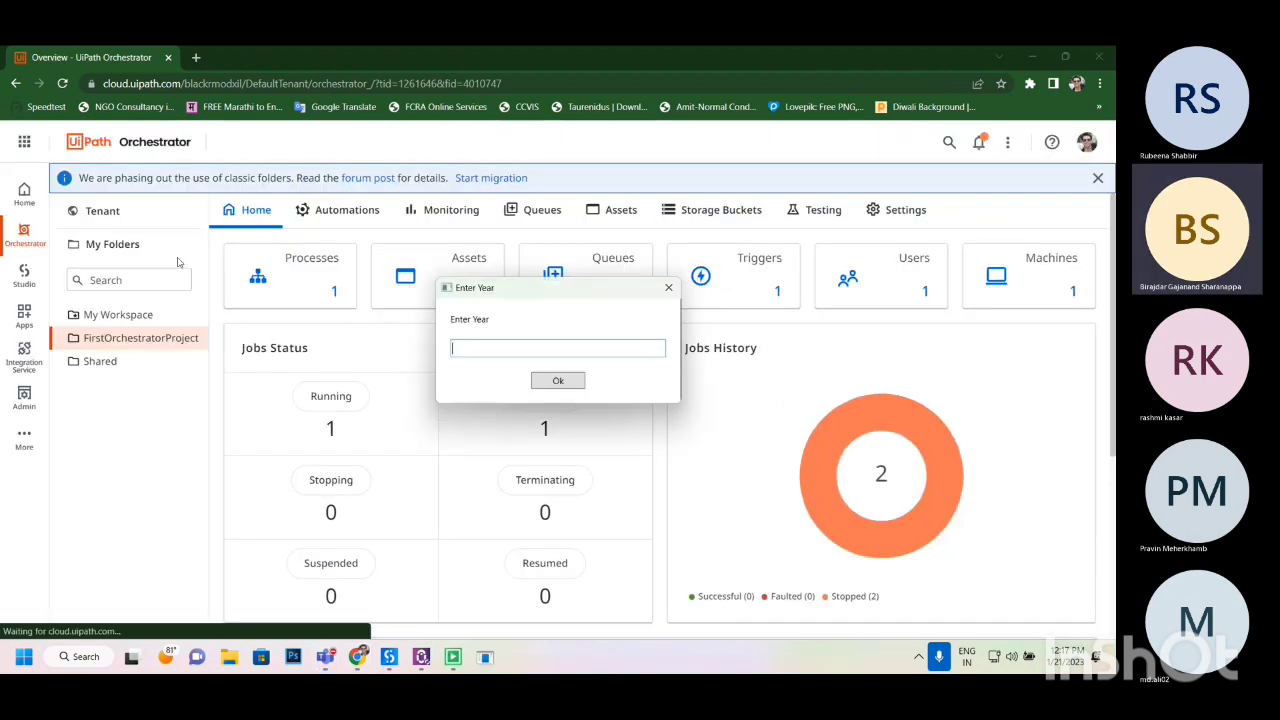
type("2022")
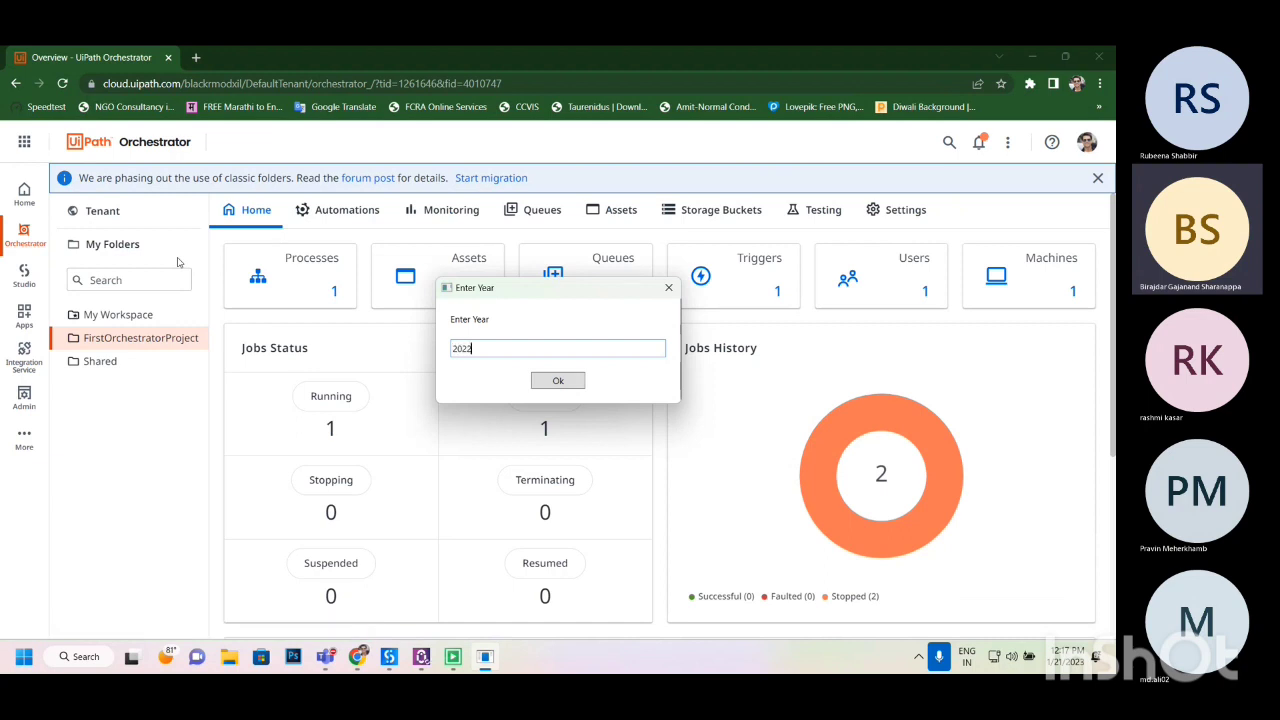
key("Return")
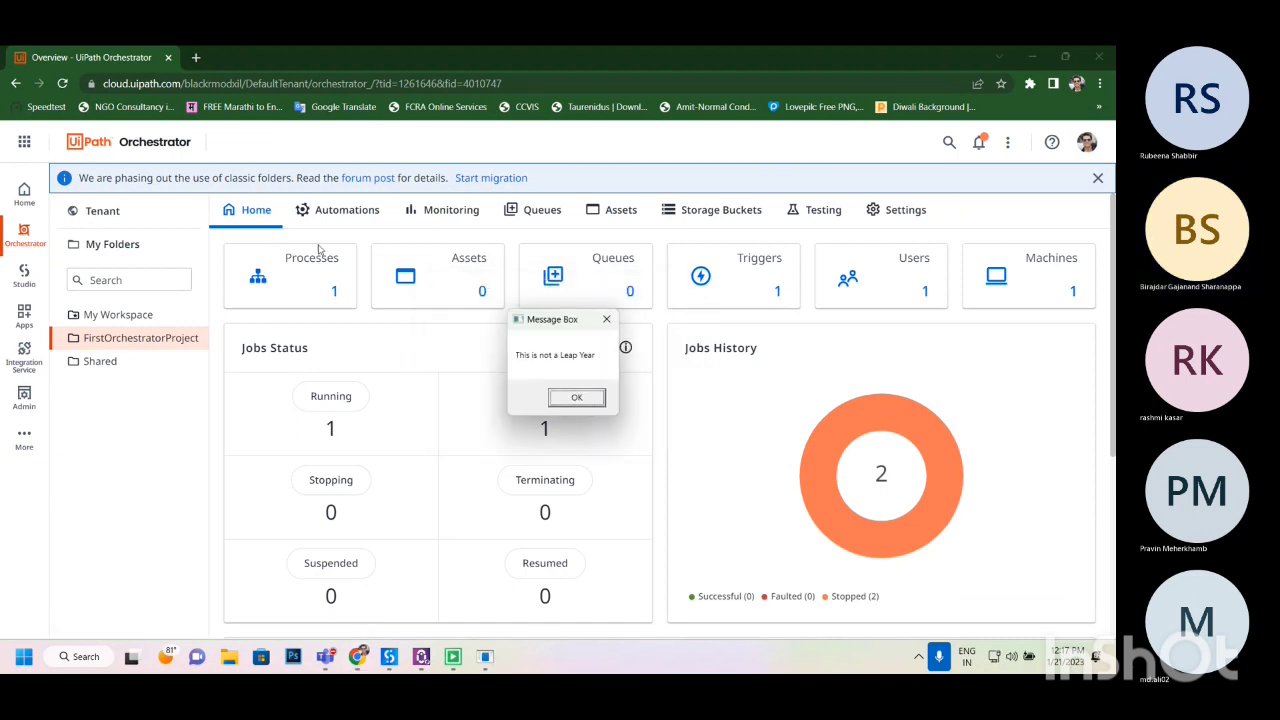
left_click(591, 401)
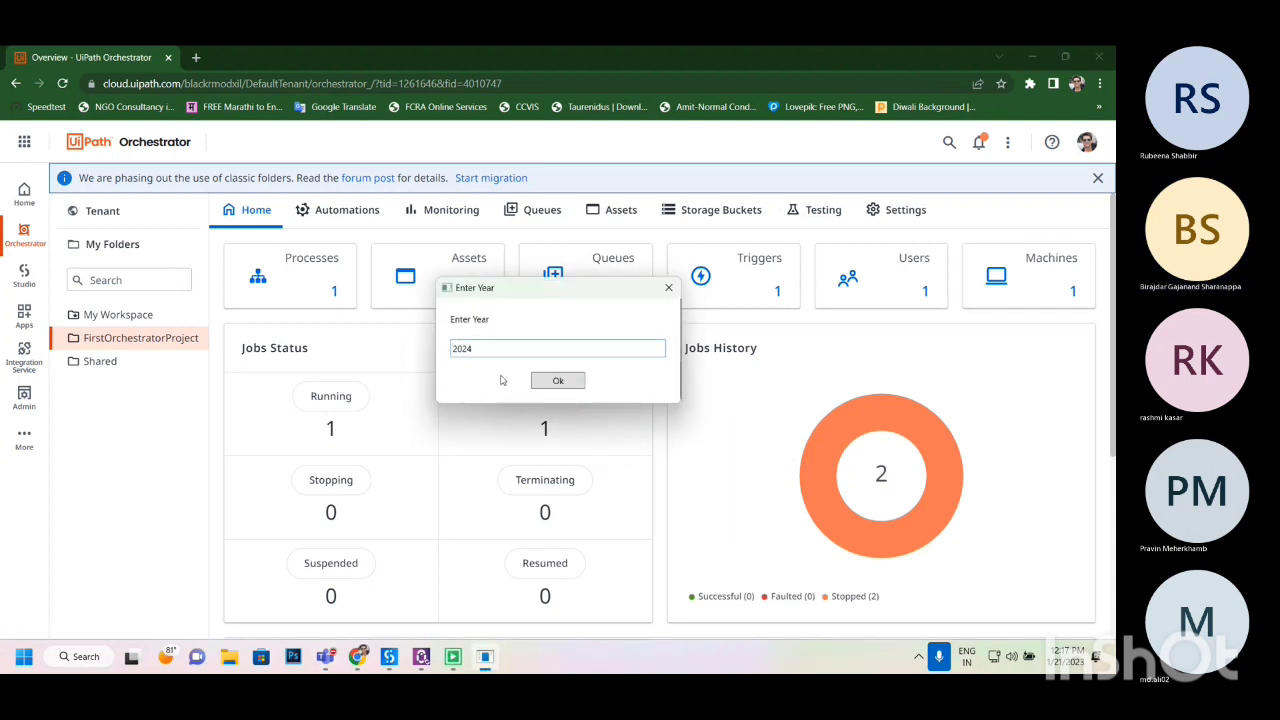
key("Return")
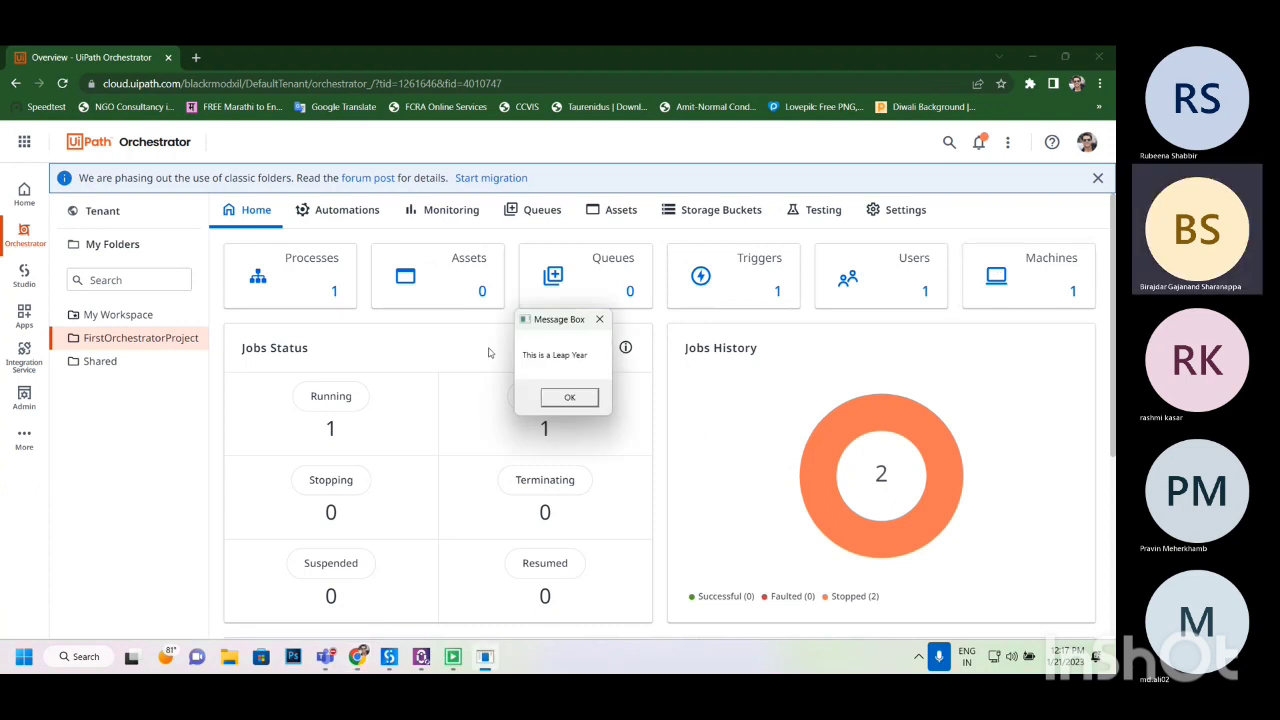
left_click(565, 398)
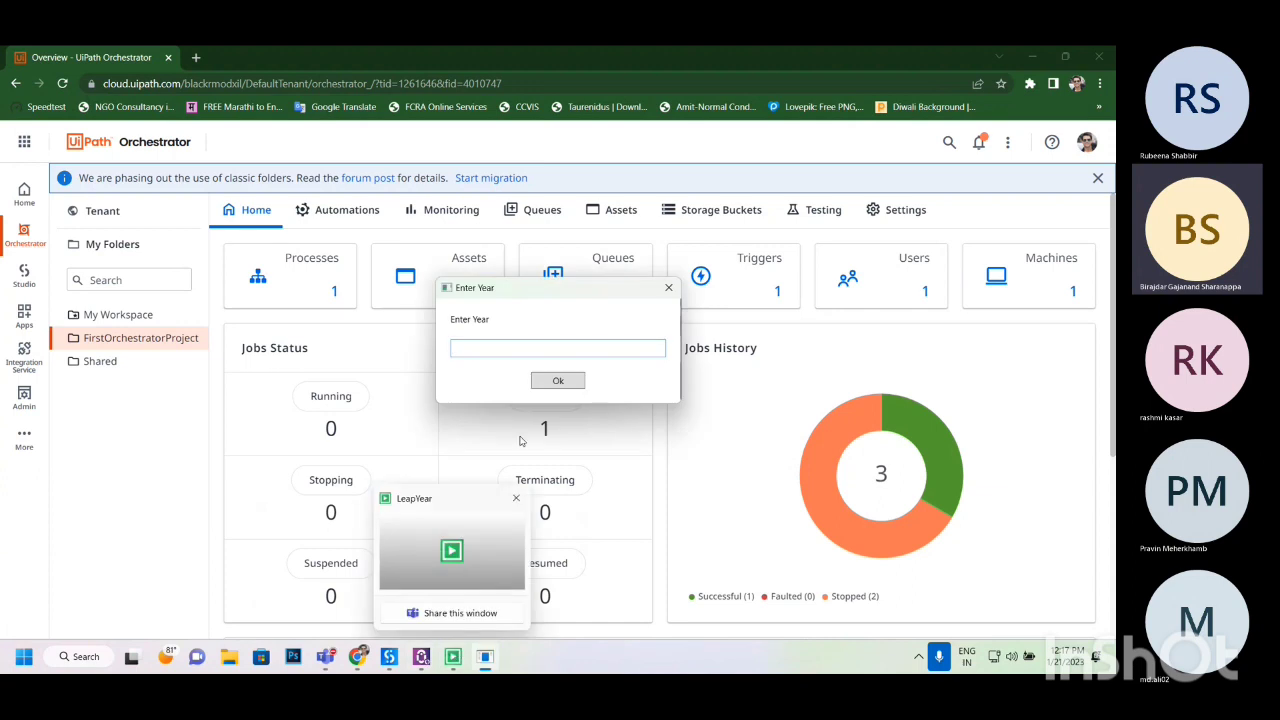
left_click(668, 288)
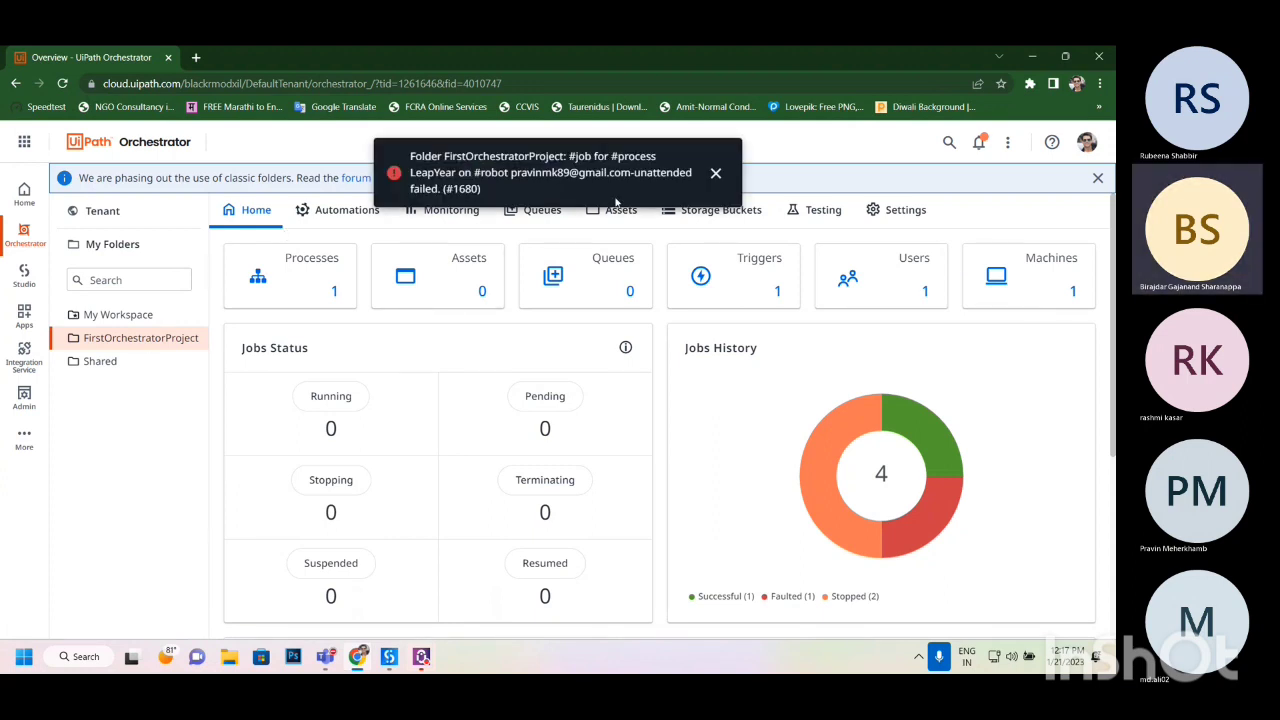
- Dismiss the failure toast and year prompt, then disable Trigger1min in the Triggers list
left_click(715, 175)
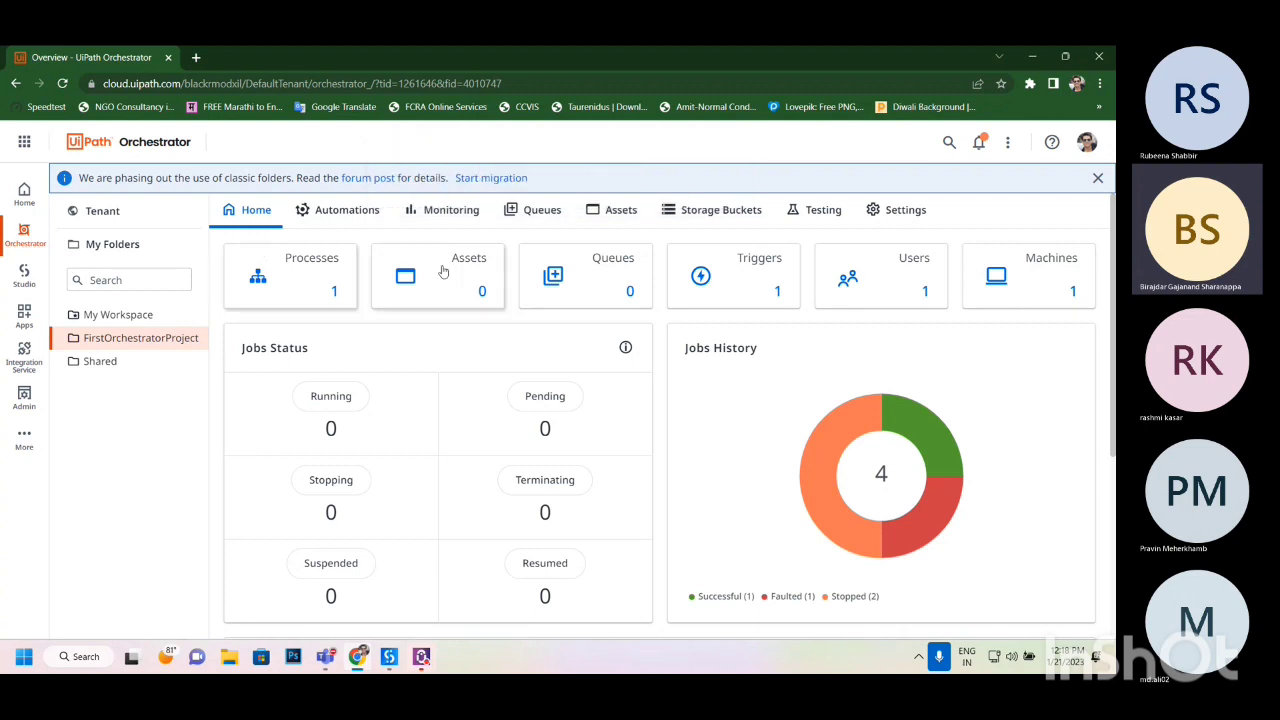
left_click(349, 212)
left_click(386, 258)
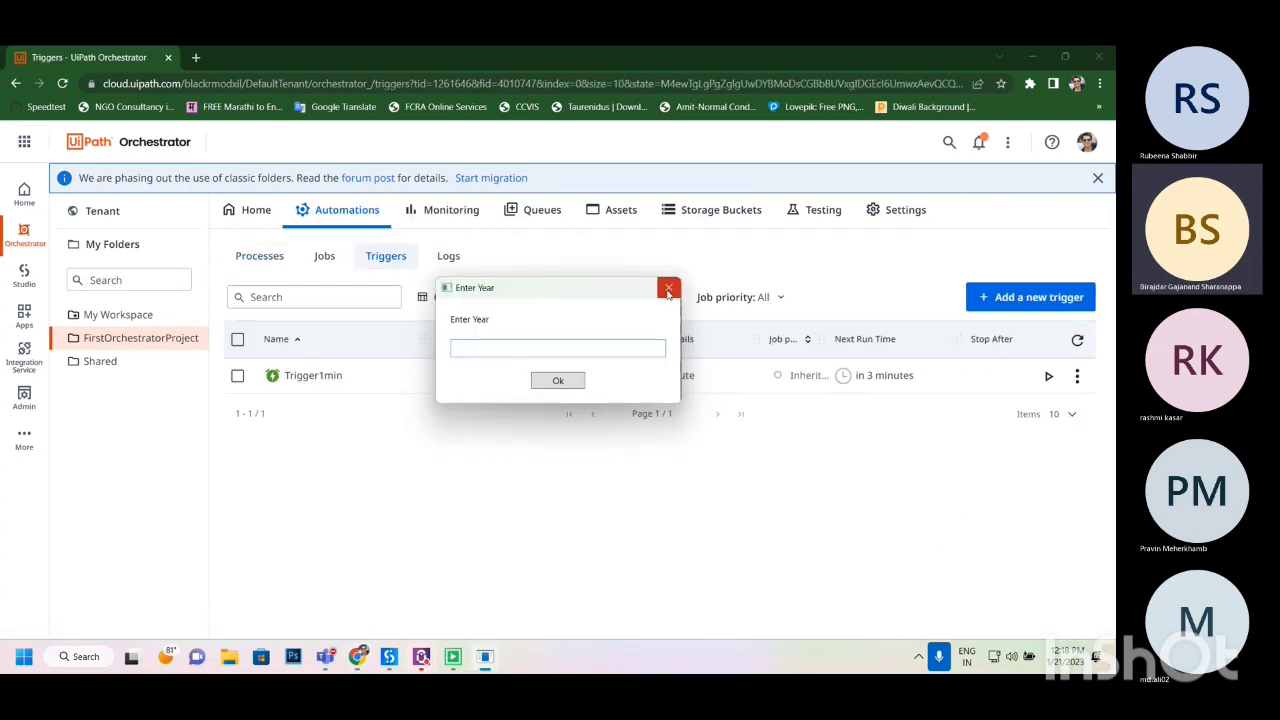
left_click(668, 291)
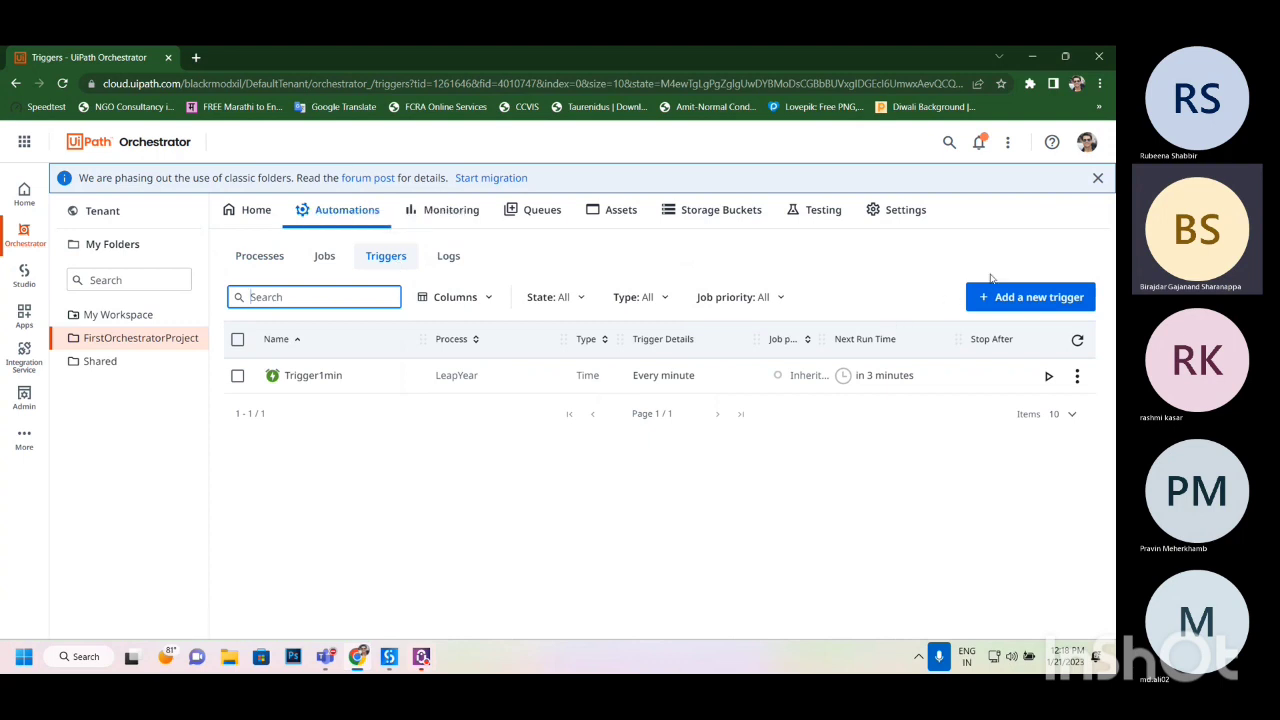
left_click(1077, 374)
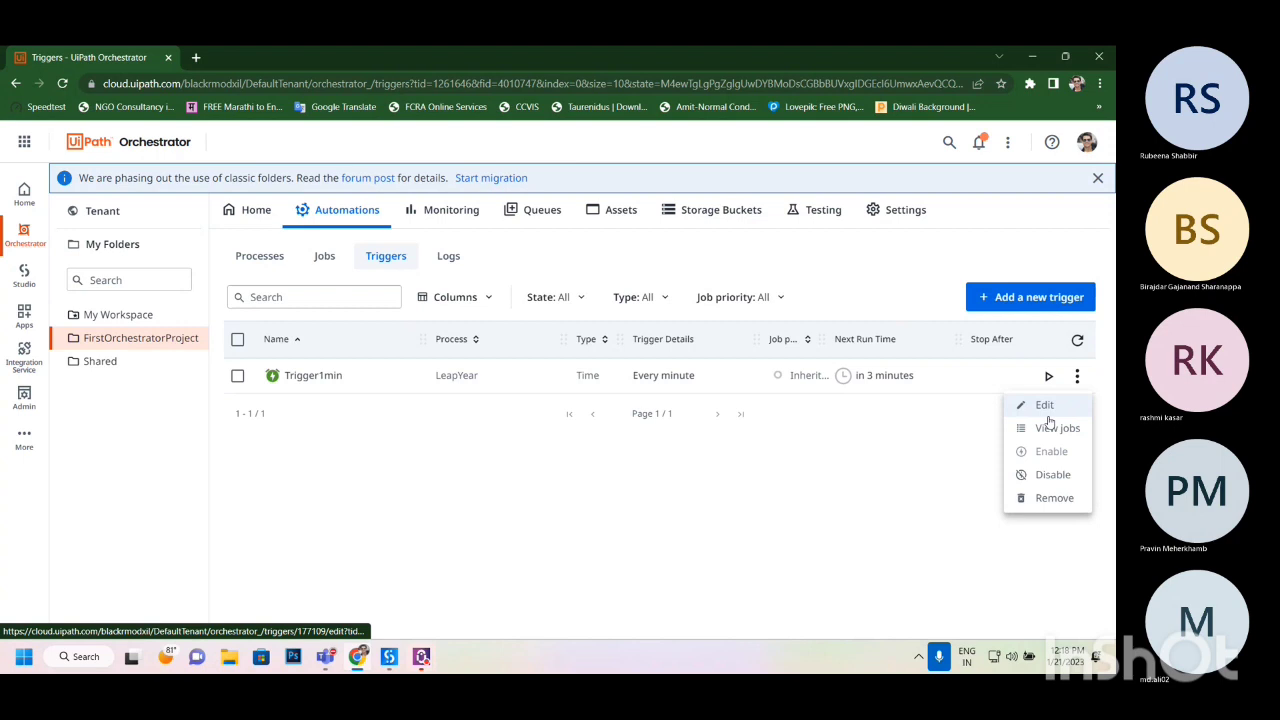
left_click(1052, 476)
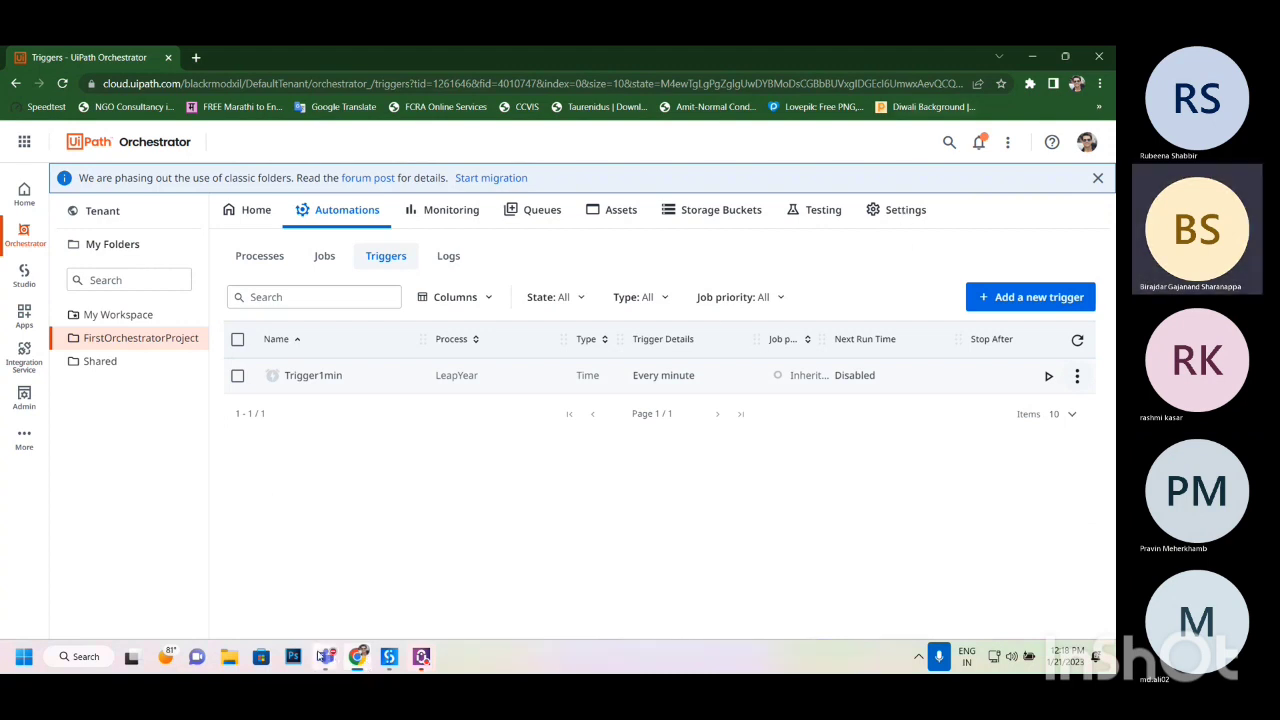
mouse_move(326, 656)
left_click(320, 534)
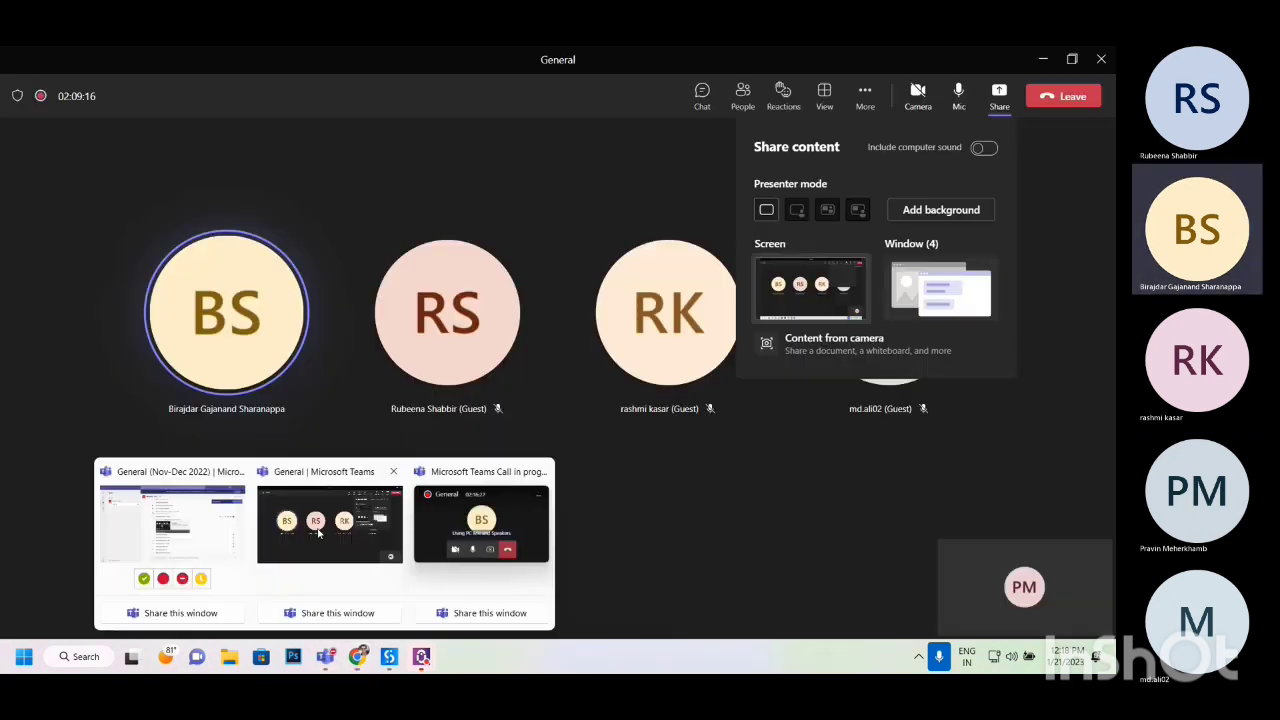